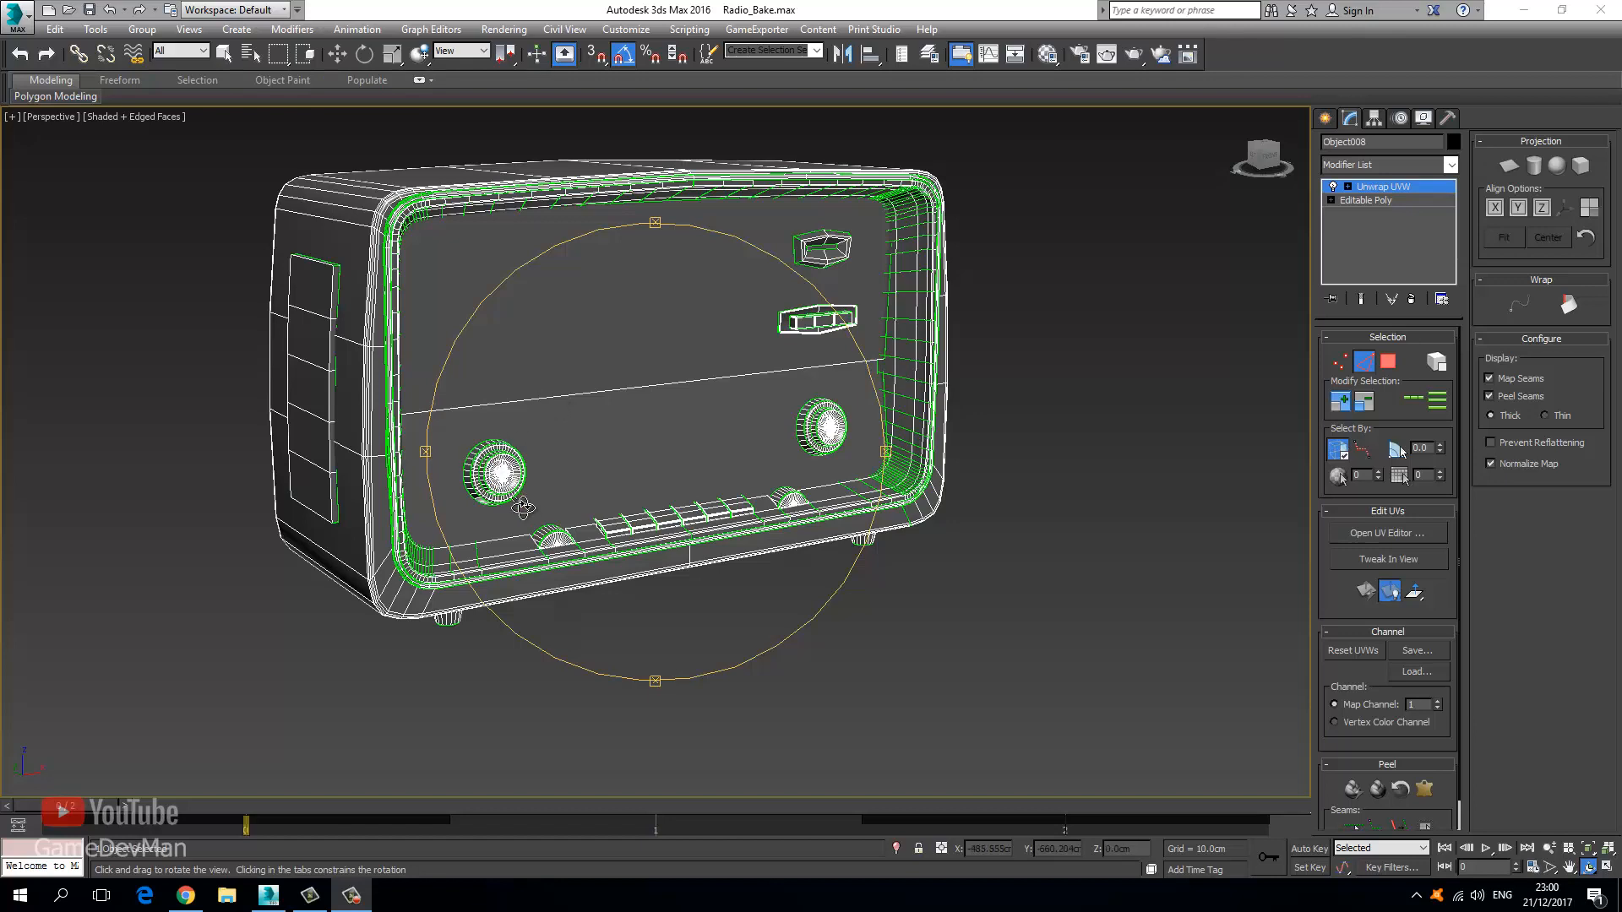
Loop an edge on the radio's front bevel and convert that loop into a peel seam.
middle_drag(524, 507, 552, 581)
drag(535, 373, 550, 389)
middle_drag(523, 369, 546, 396)
scroll(507, 402, up, 7)
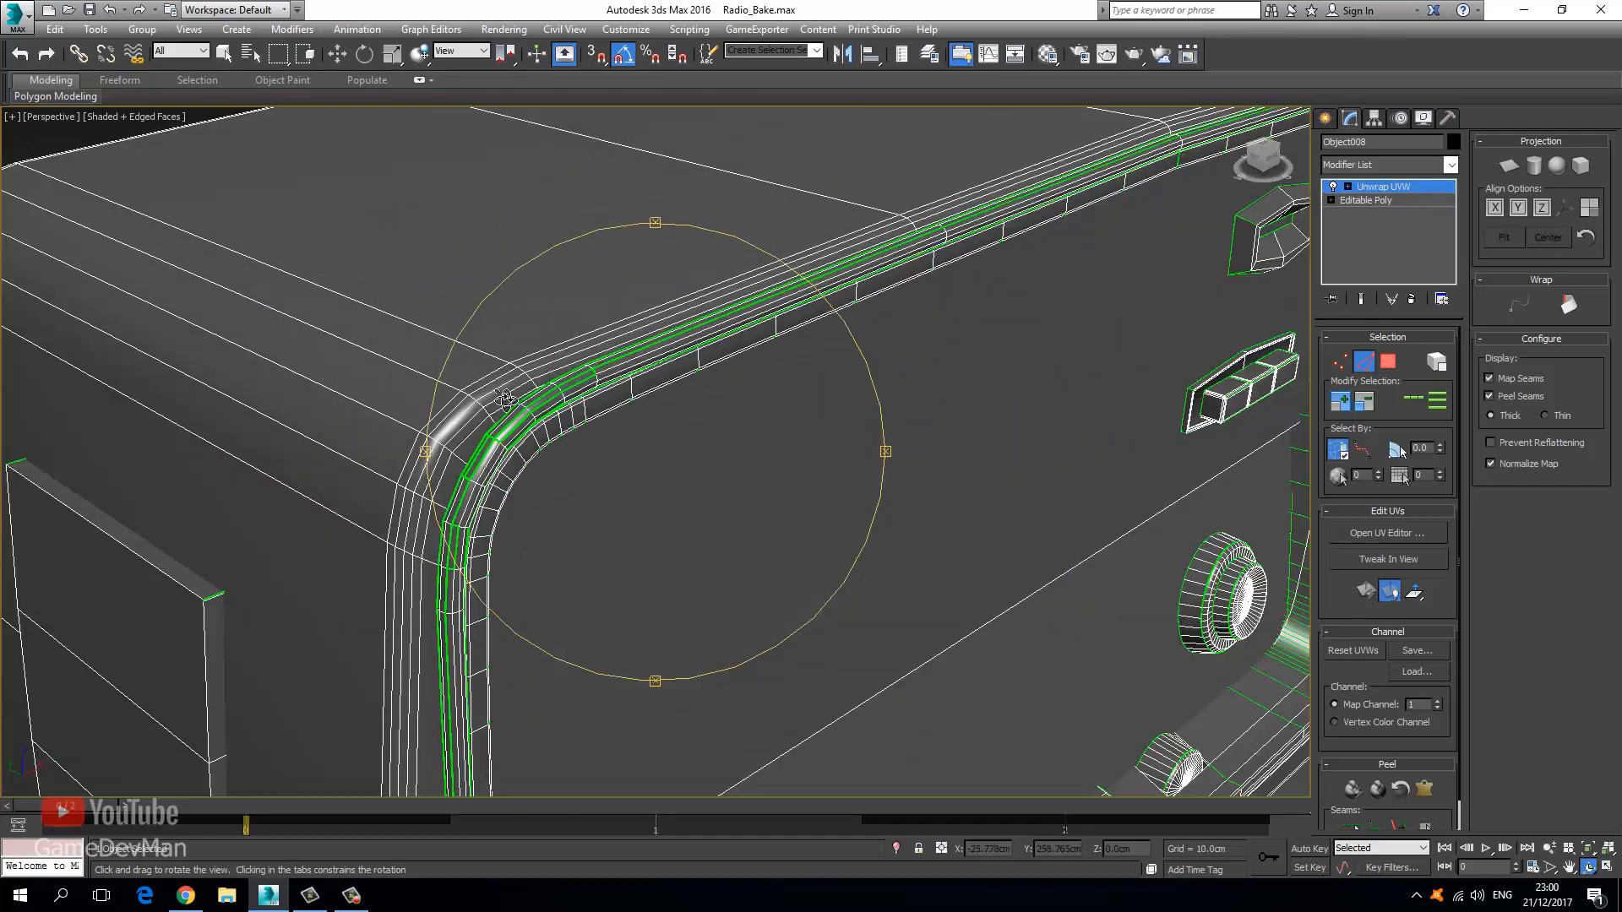
scroll(592, 367, down, 6)
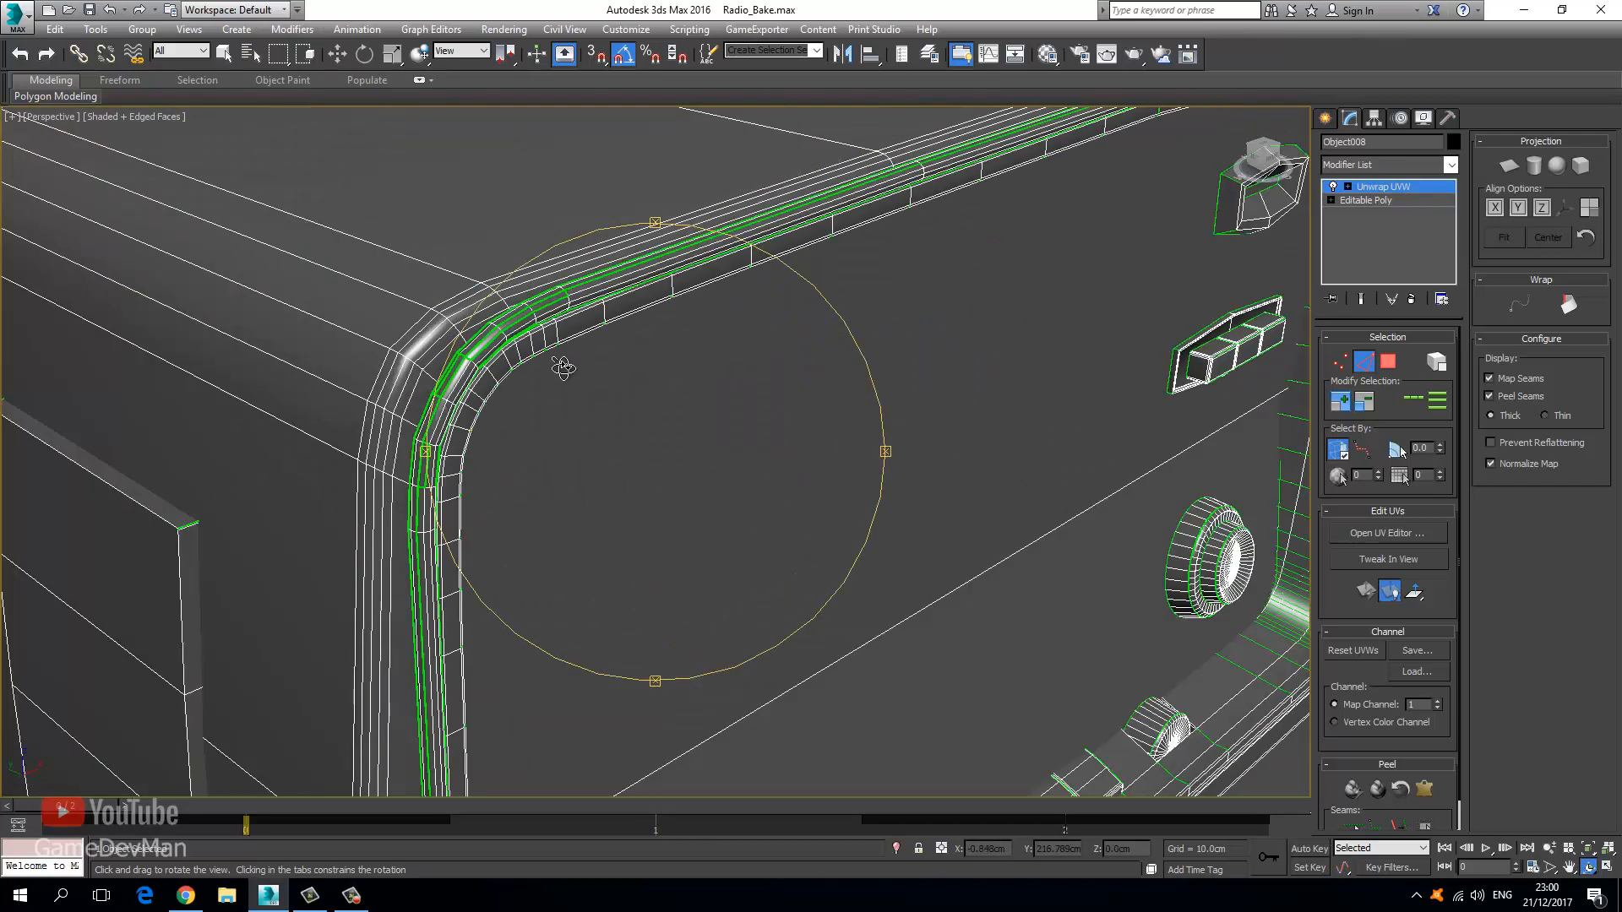
scroll(543, 335, up, 3)
scroll(519, 342, up, 3)
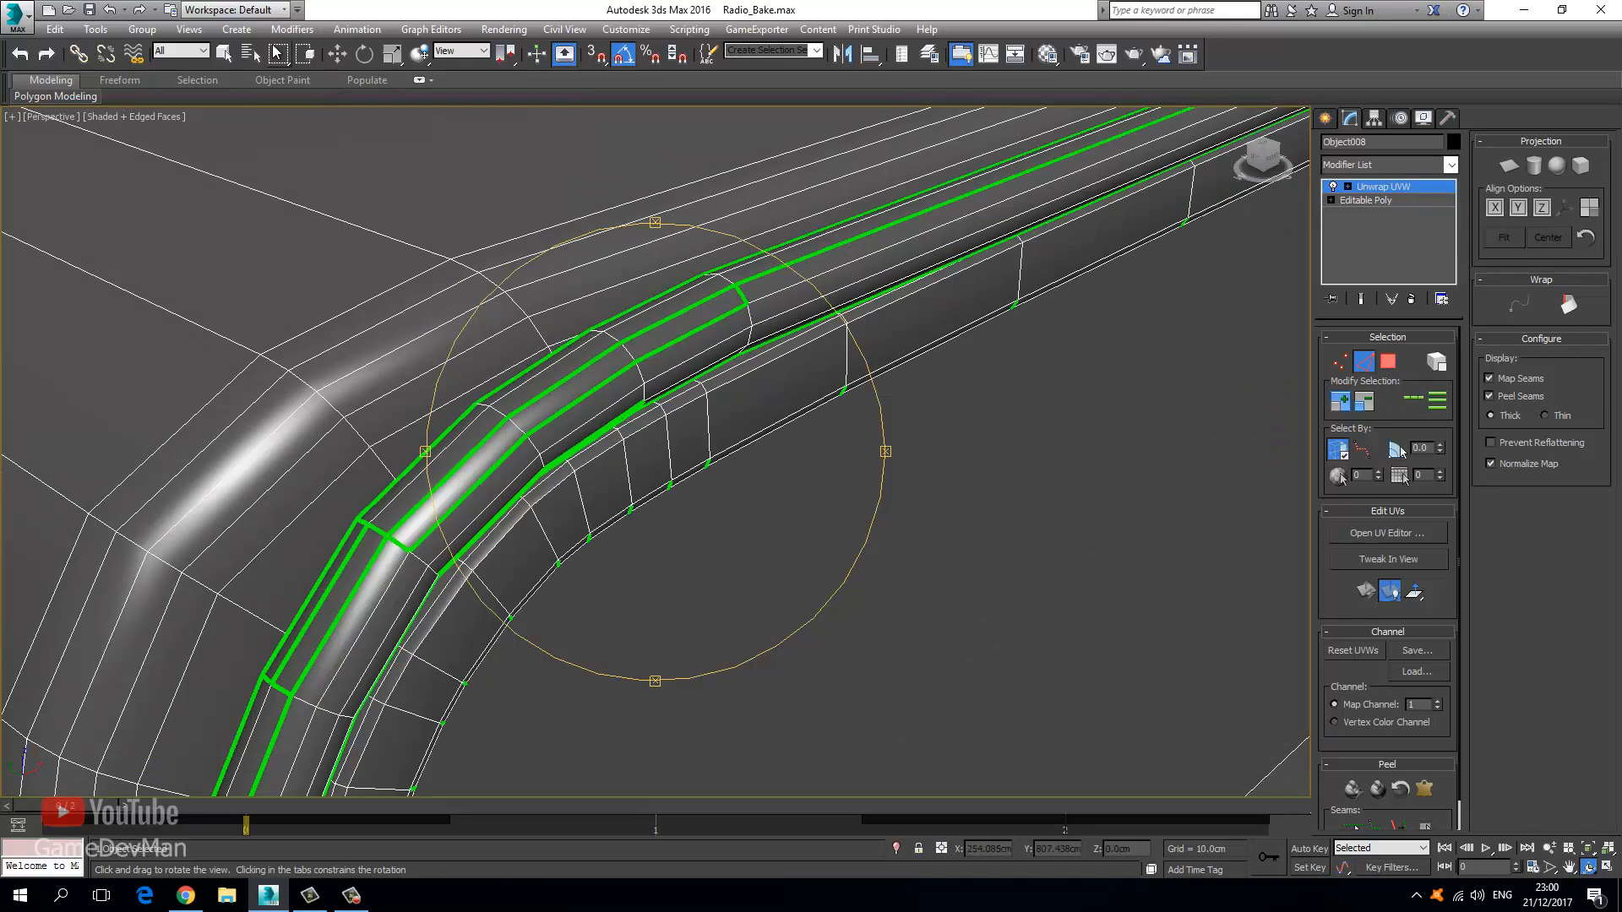
click(228, 55)
click(471, 423)
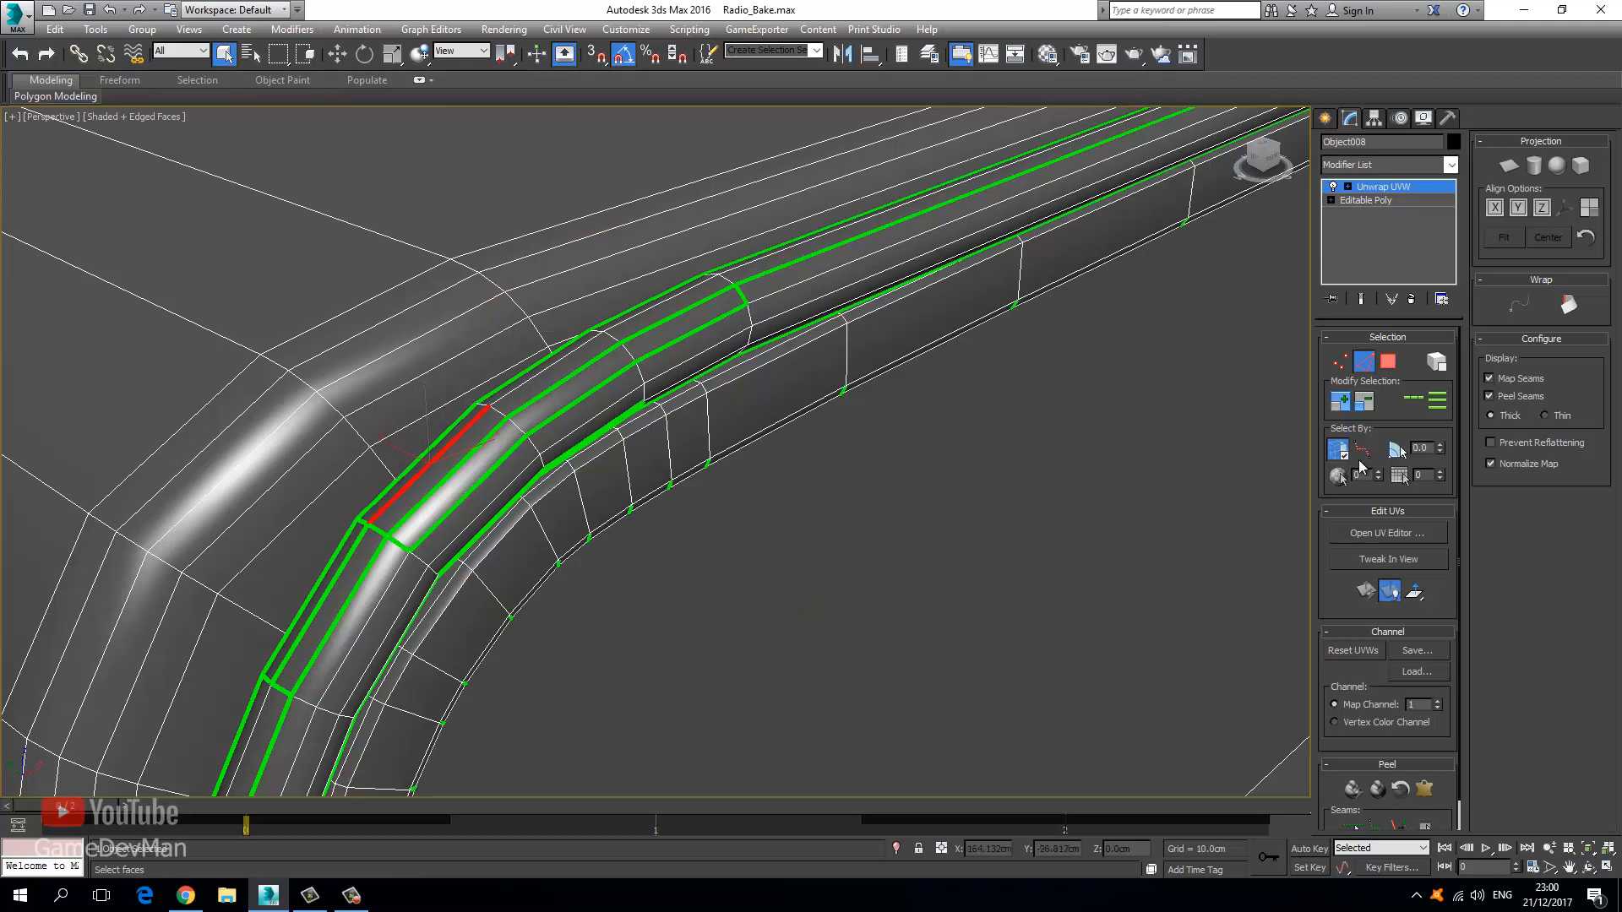
click(1419, 402)
scroll(434, 544, up, 3)
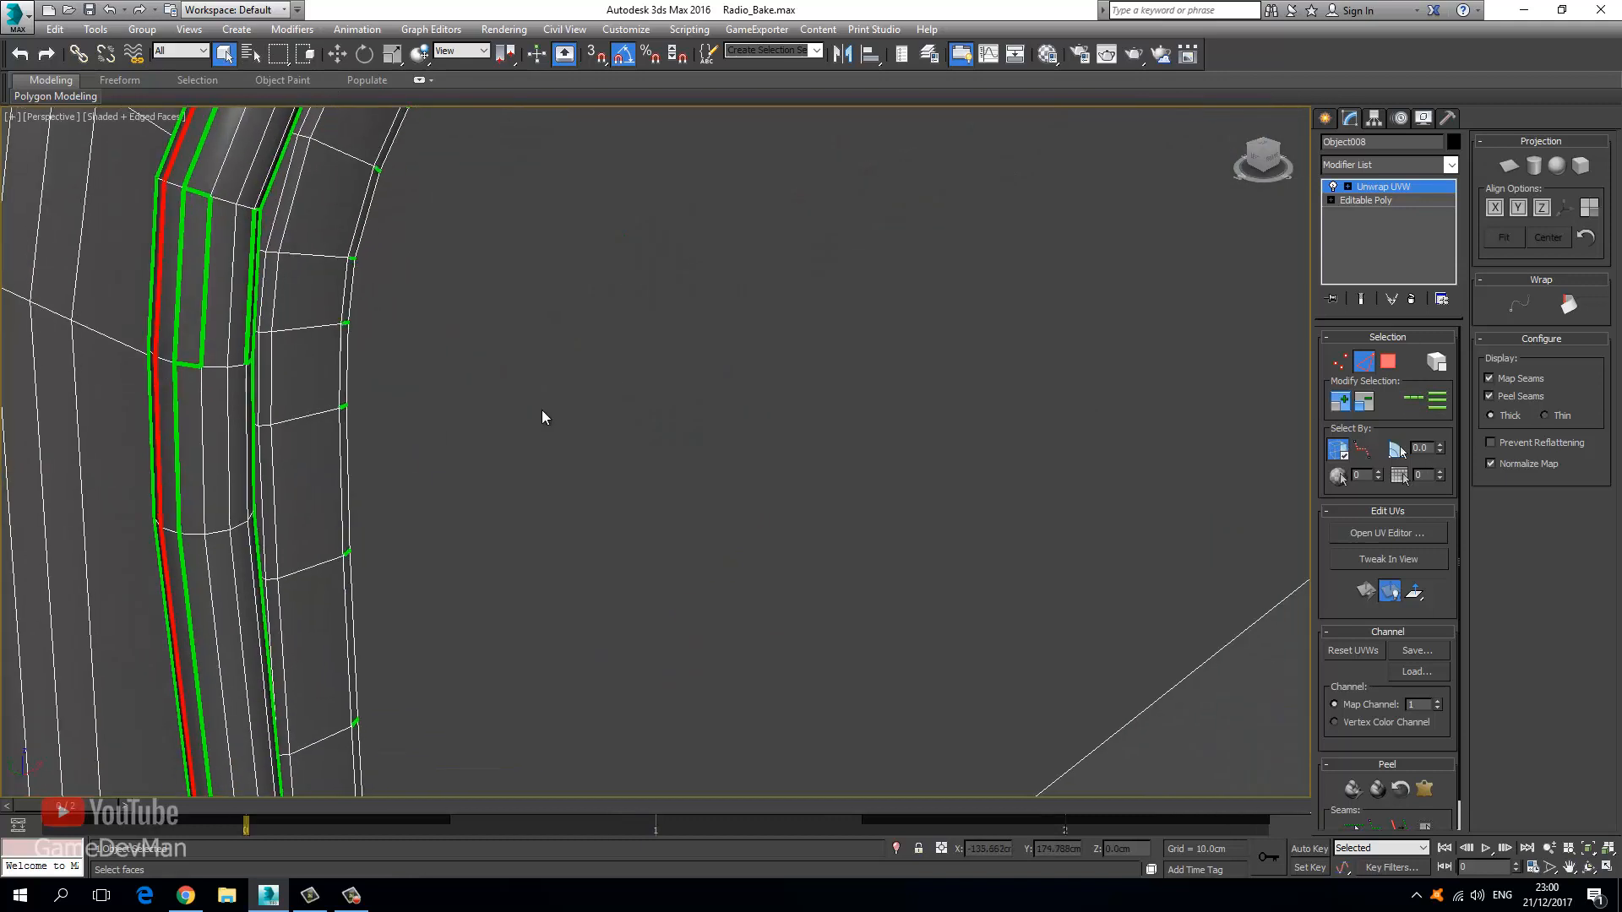
click(1398, 829)
Pan the view along the bevel toward the radio's lower-left corner.
middle_drag(453, 507, 497, 365)
scroll(402, 413, down, 2)
middle_drag(676, 549, 785, 414)
scroll(713, 591, up, 3)
middle_drag(644, 691, 686, 575)
In wireframe, loop another long edge along the bevel's underside and mark it as a seam.
key(F3)
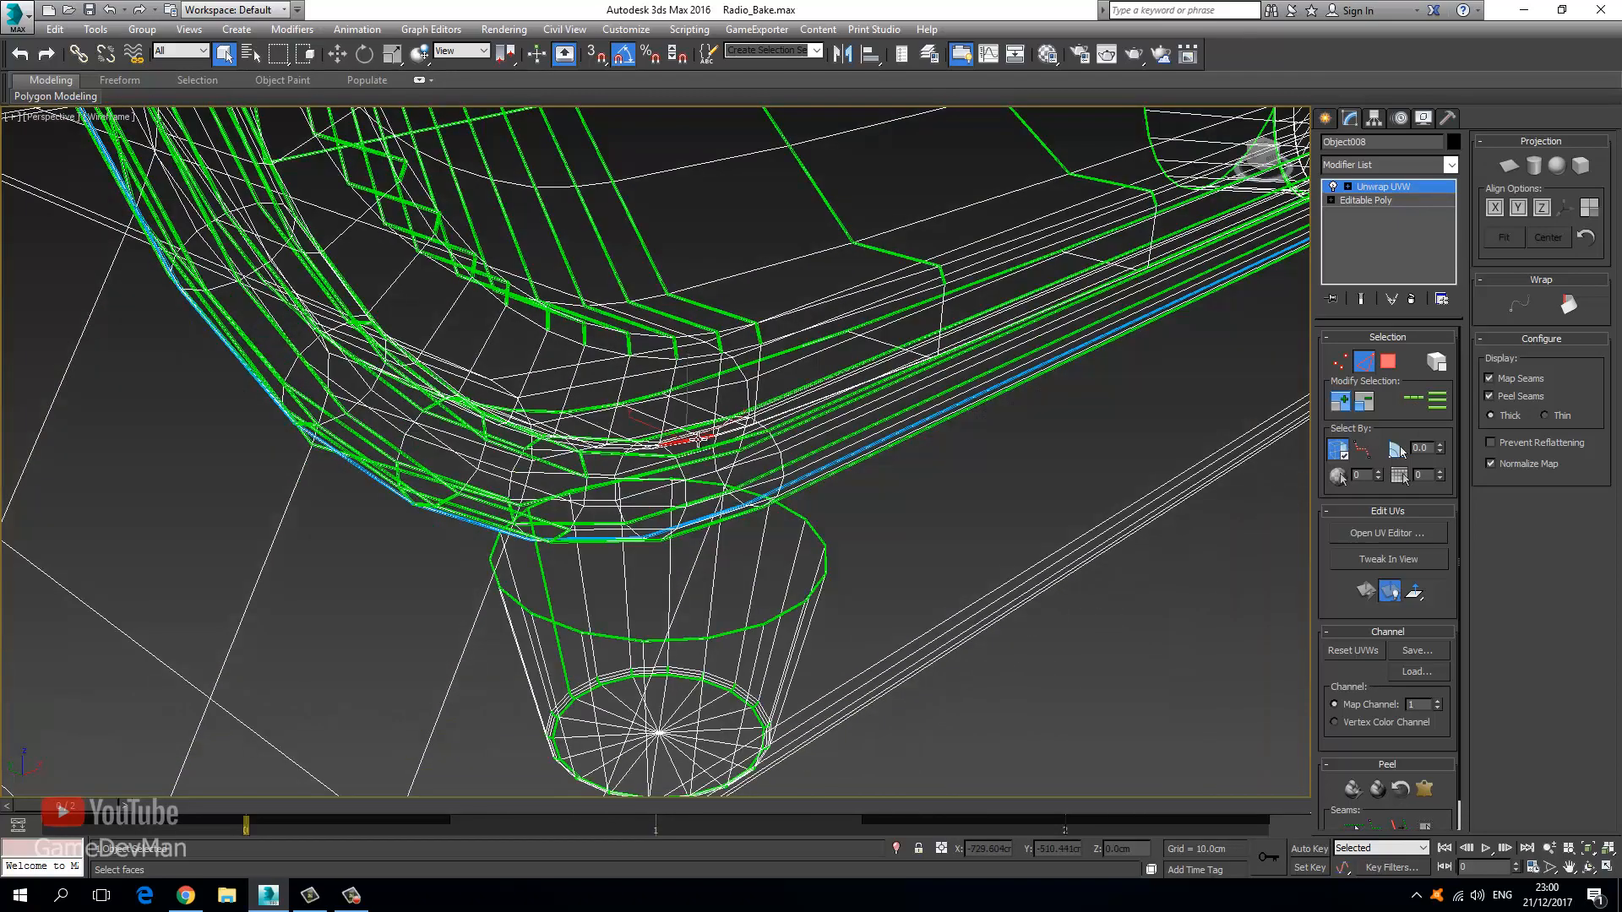
alt+middle_drag(781, 439, 768, 505)
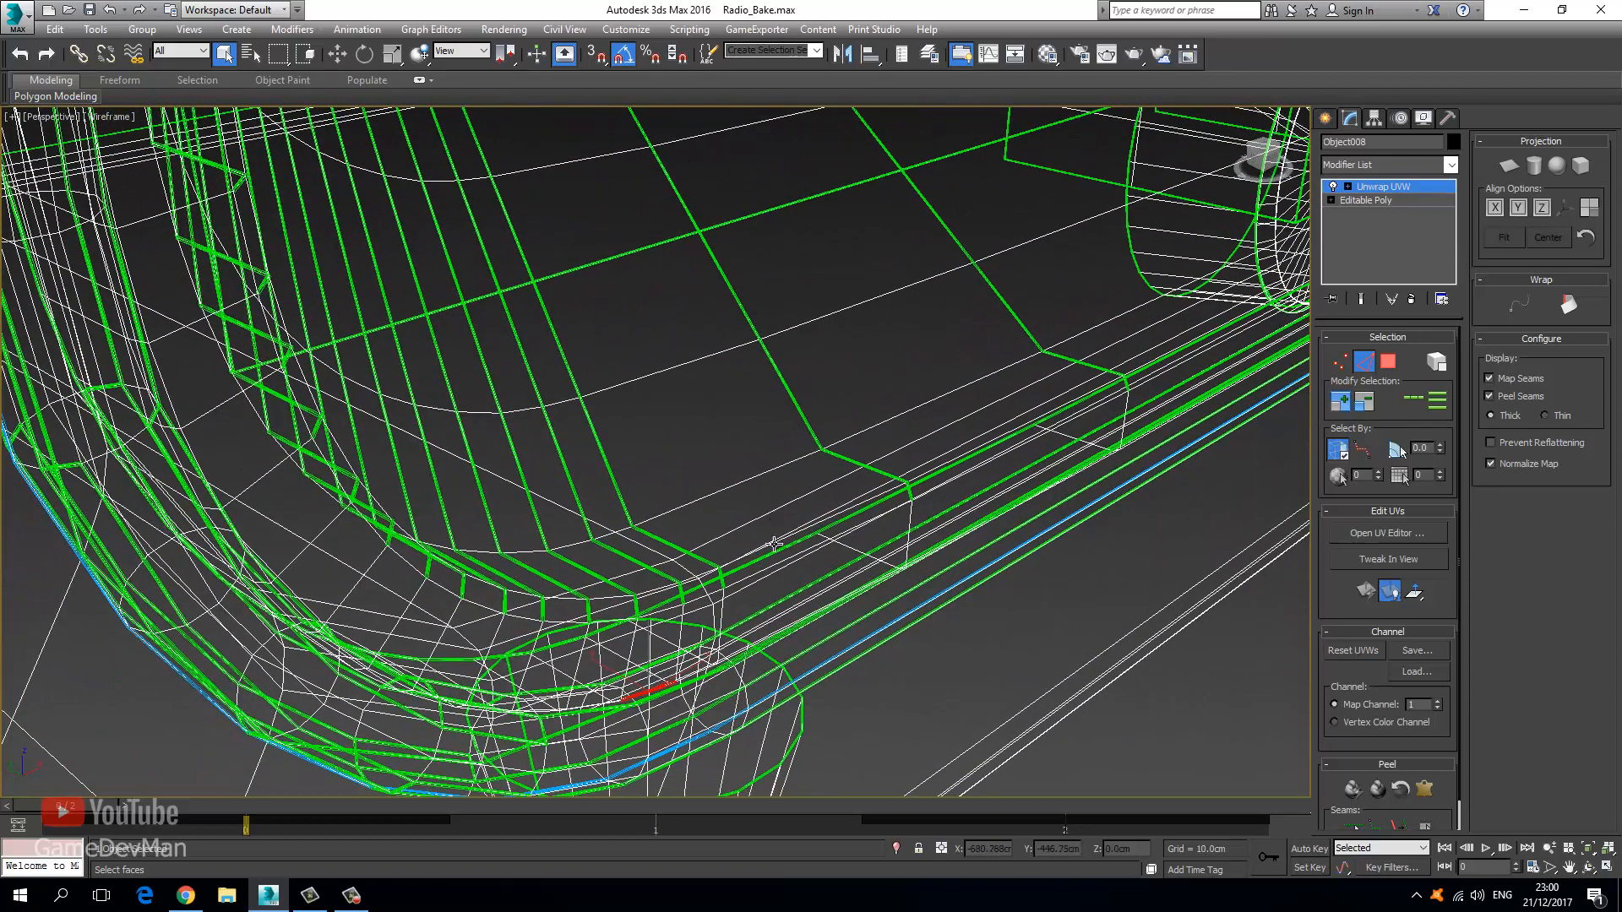
click(775, 630)
key(F3)
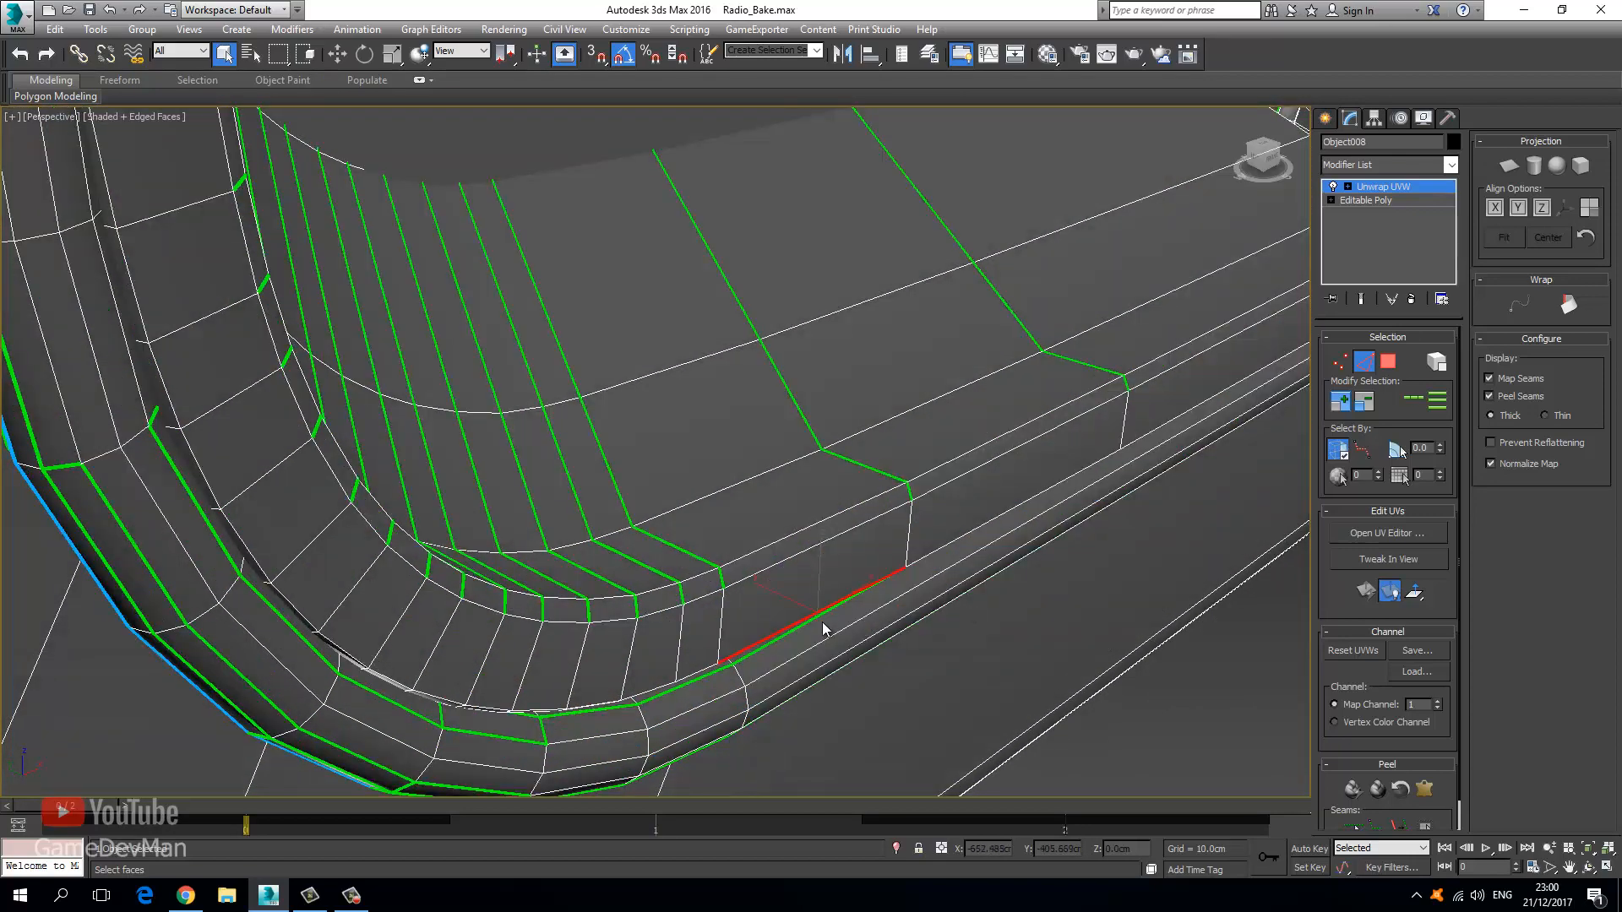
key(z)
middle_drag(743, 607, 835, 551)
key(F3)
mouse_move(553, 505)
alt+middle_down()
mouse_move(550, 532)
mouse_move(587, 589)
mouse_move(590, 507)
mouse_move(574, 500)
mouse_move(623, 344)
mouse_move(710, 206)
mouse_move(623, 376)
mouse_move(610, 569)
mouse_move(674, 548)
alt+middle_up()
key(F3)
key(F3)
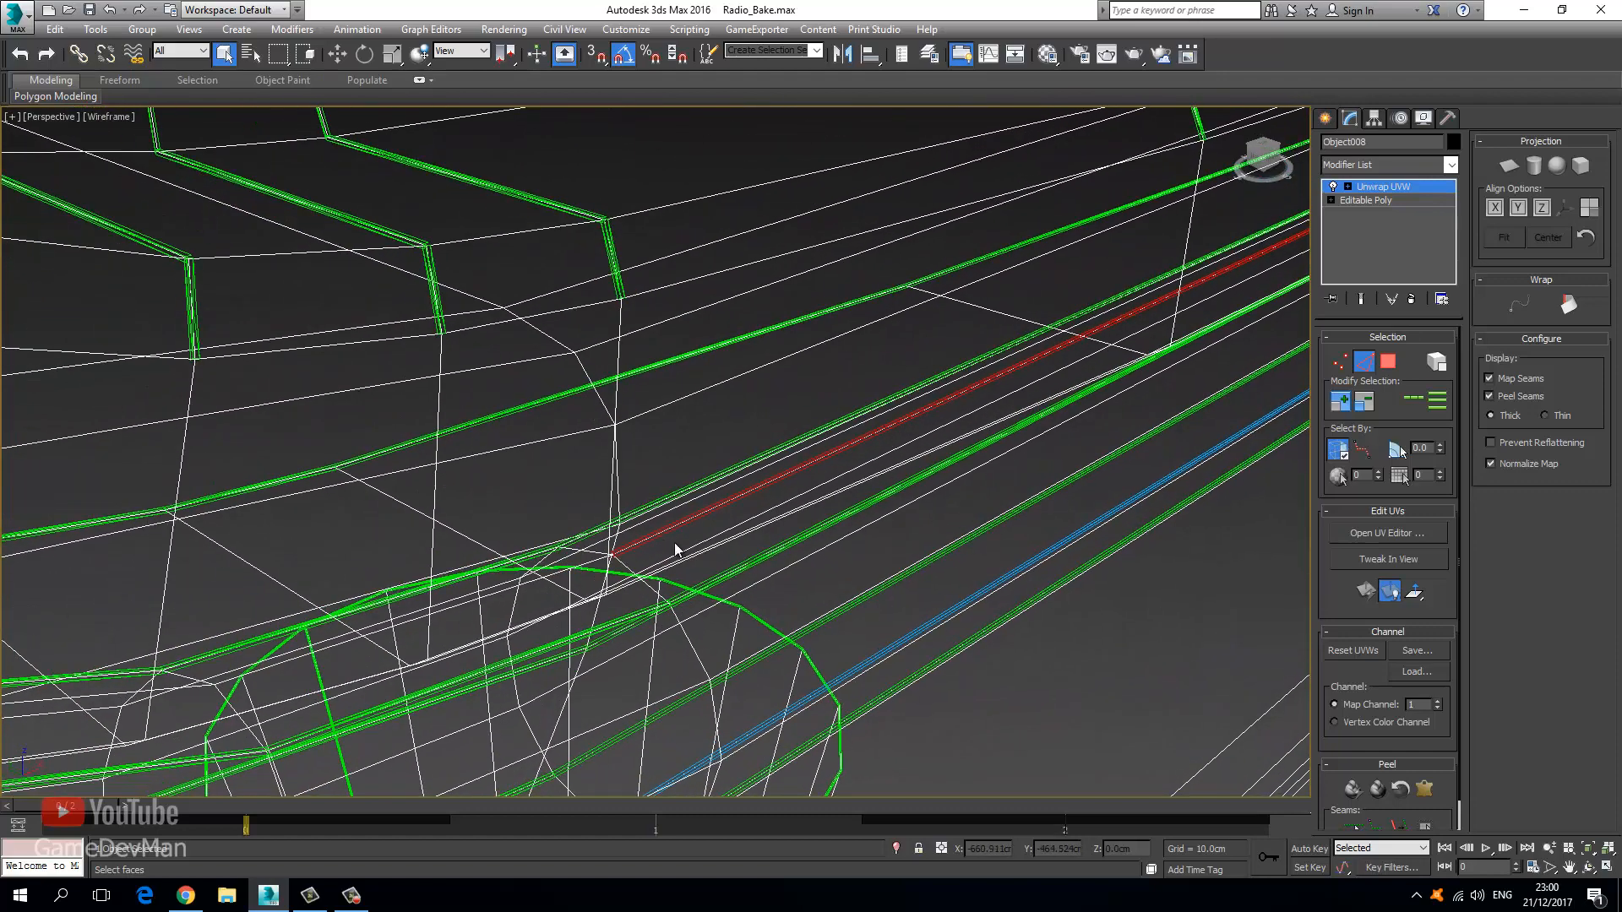
click(1426, 401)
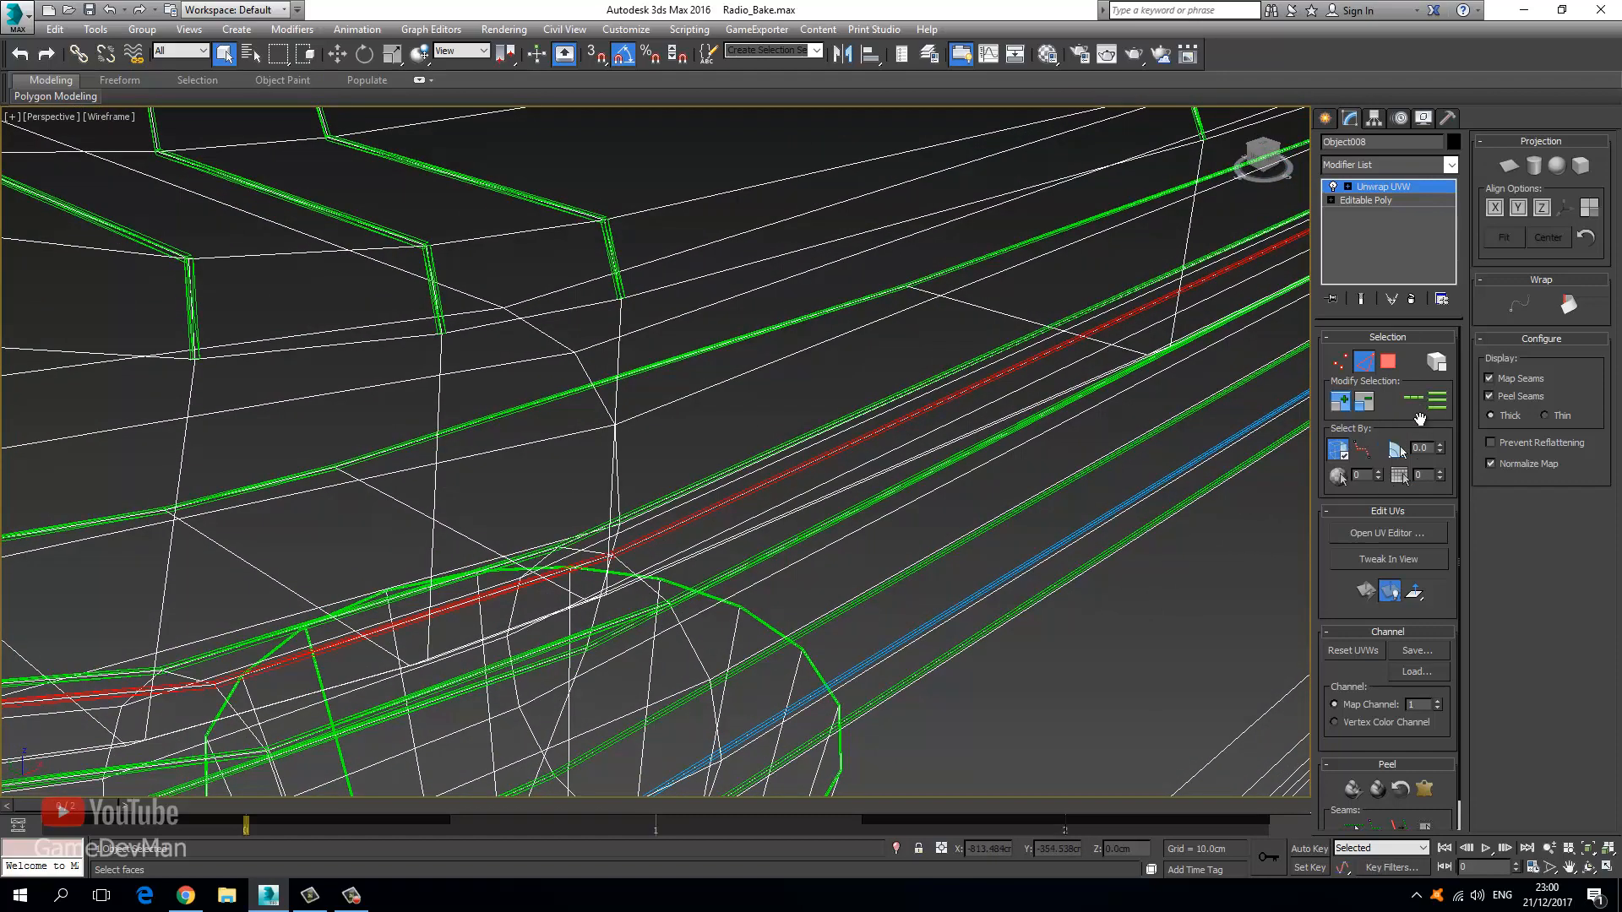
click(1398, 829)
scroll(758, 515, down, 3)
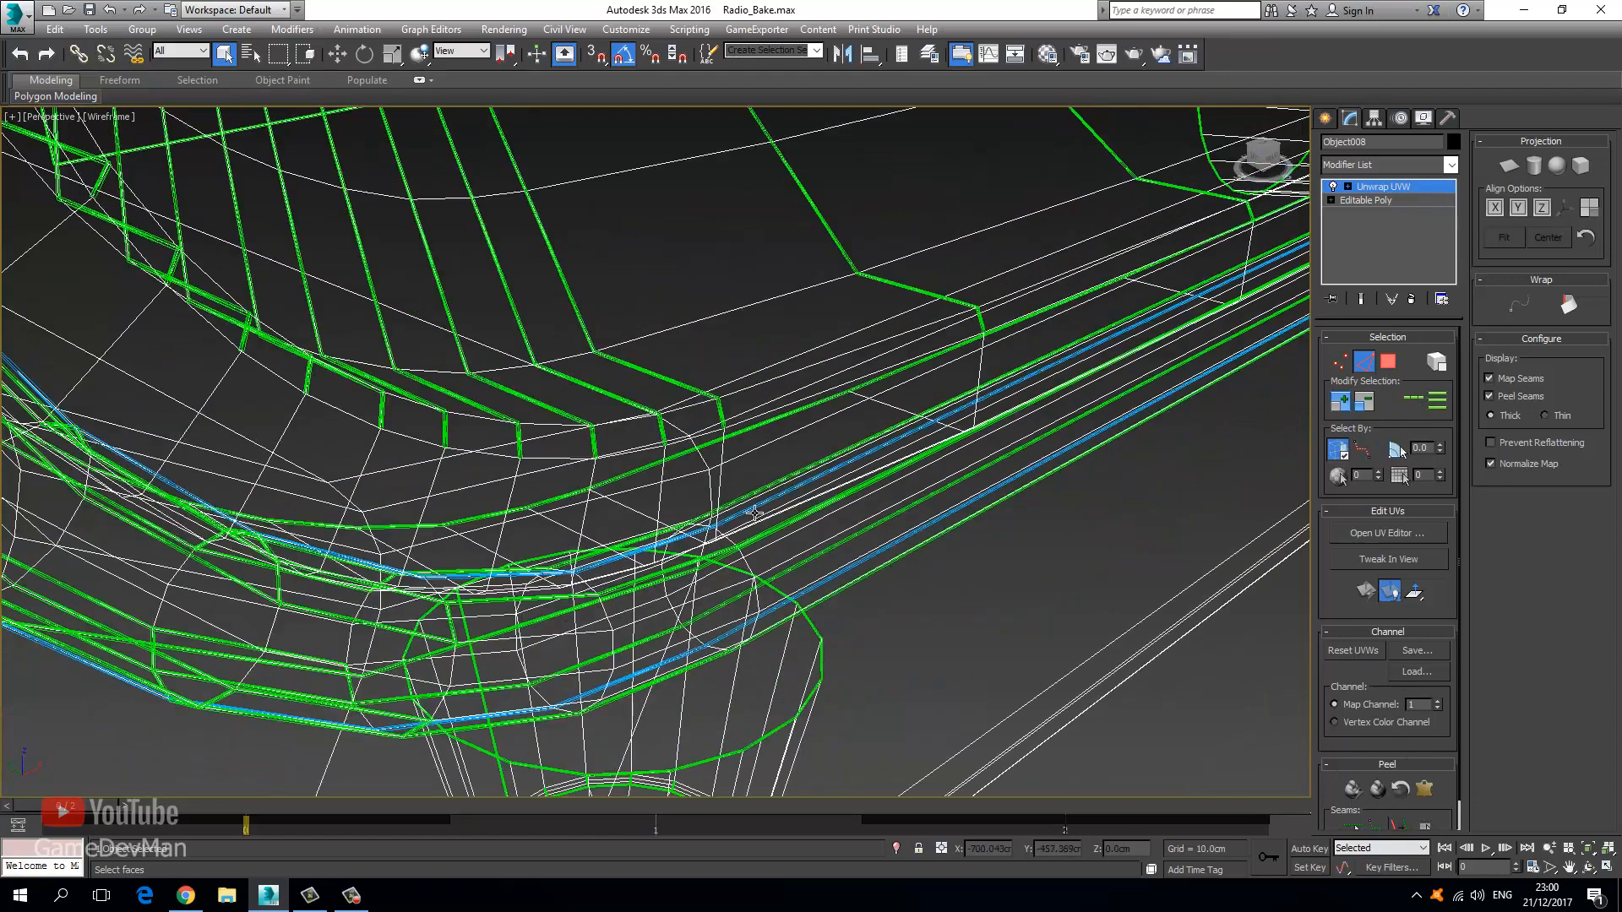
Extend the edge selection across the strip as a seam, then undo the stray seam around the foot.
key(F3)
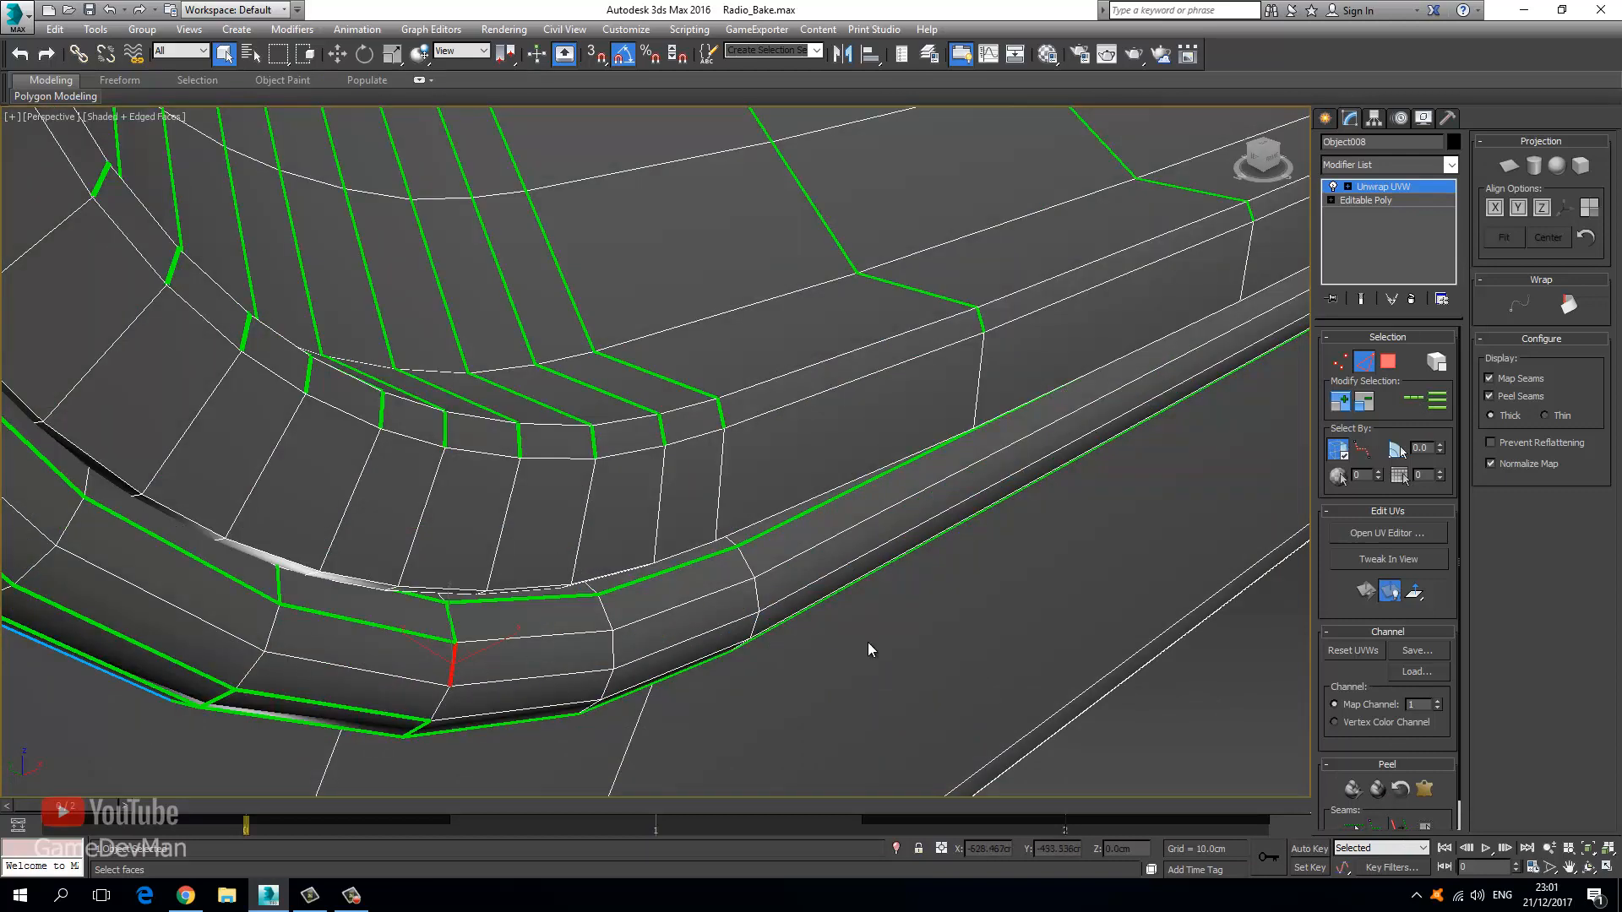
click(1409, 407)
key(F3)
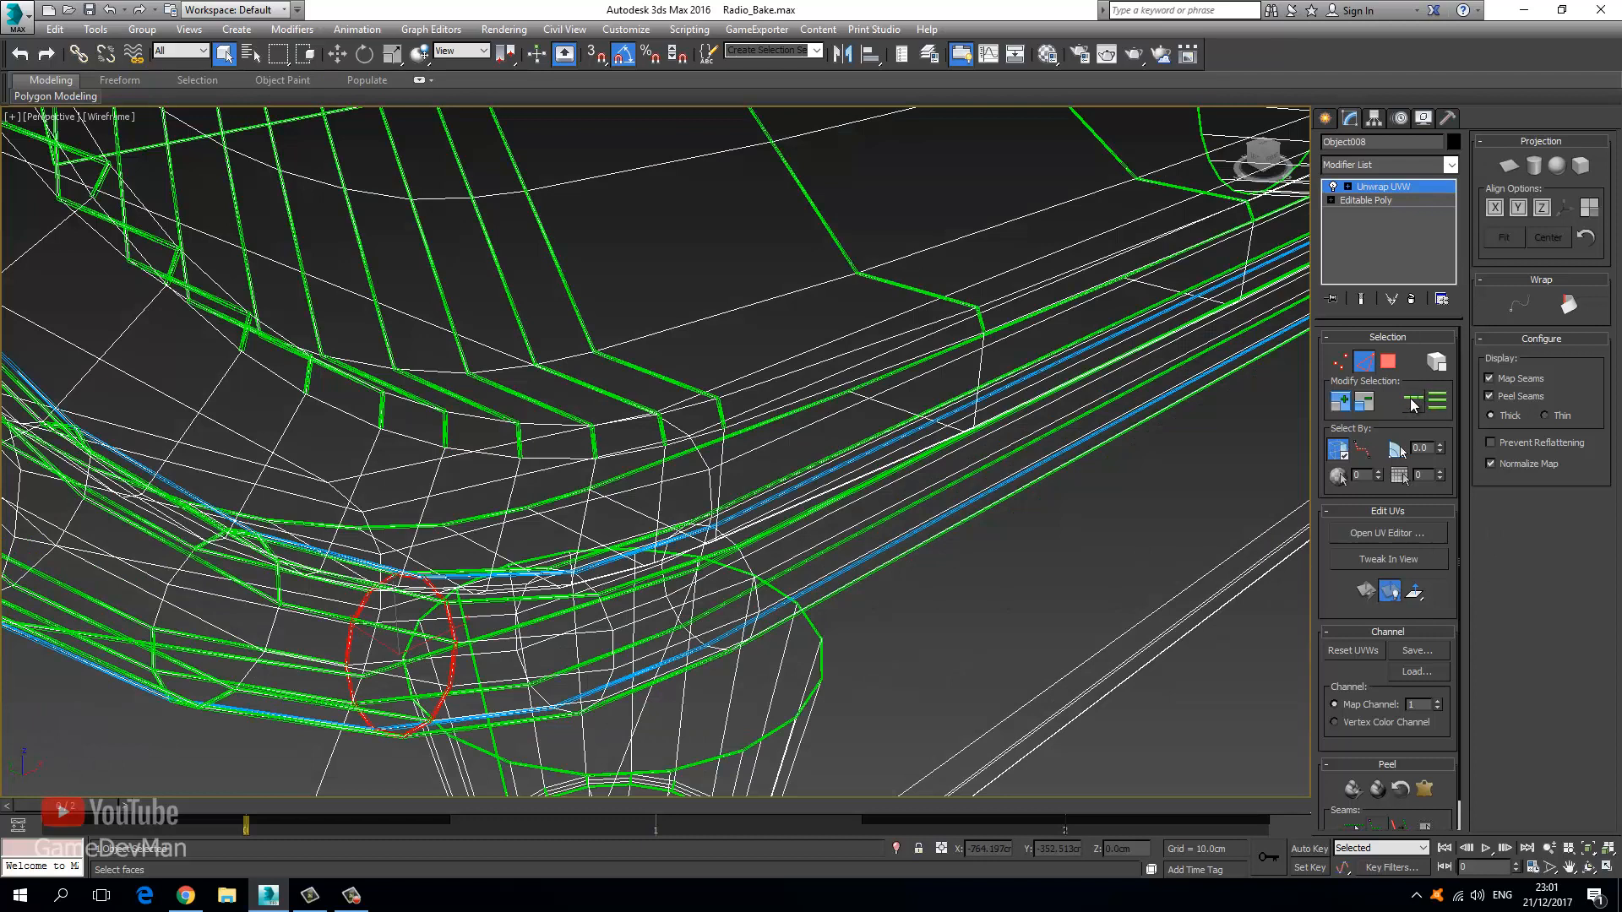
click(1399, 828)
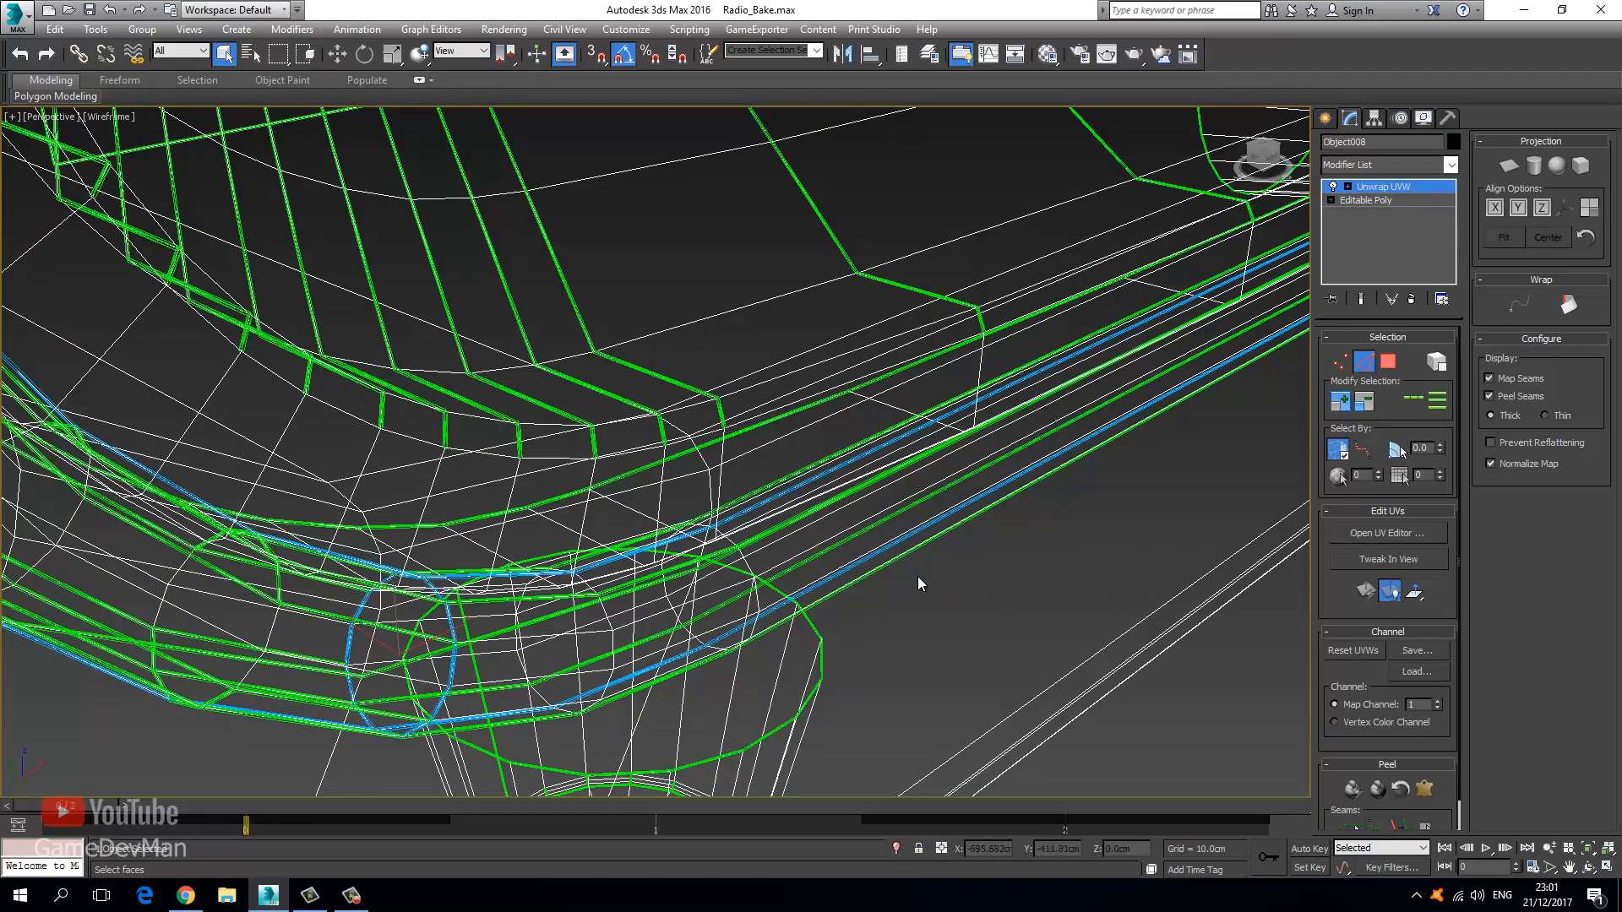
key(ctrl+z)
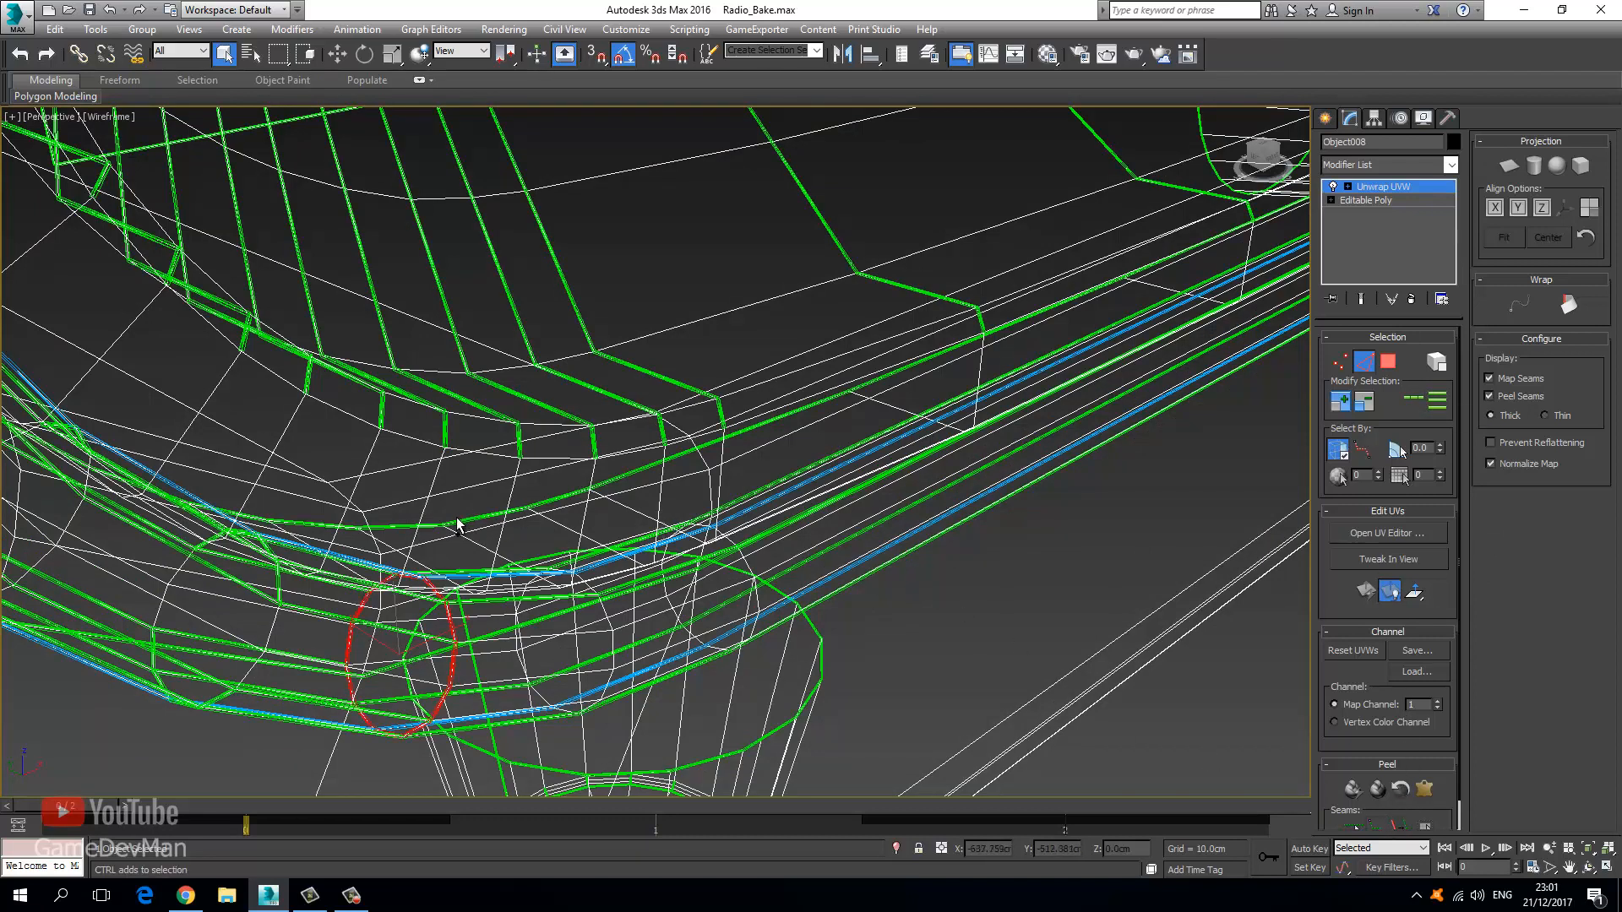
Grow a bevel face selection out to the seams and open the Edit UVWs editor.
click(1388, 360)
click(599, 587)
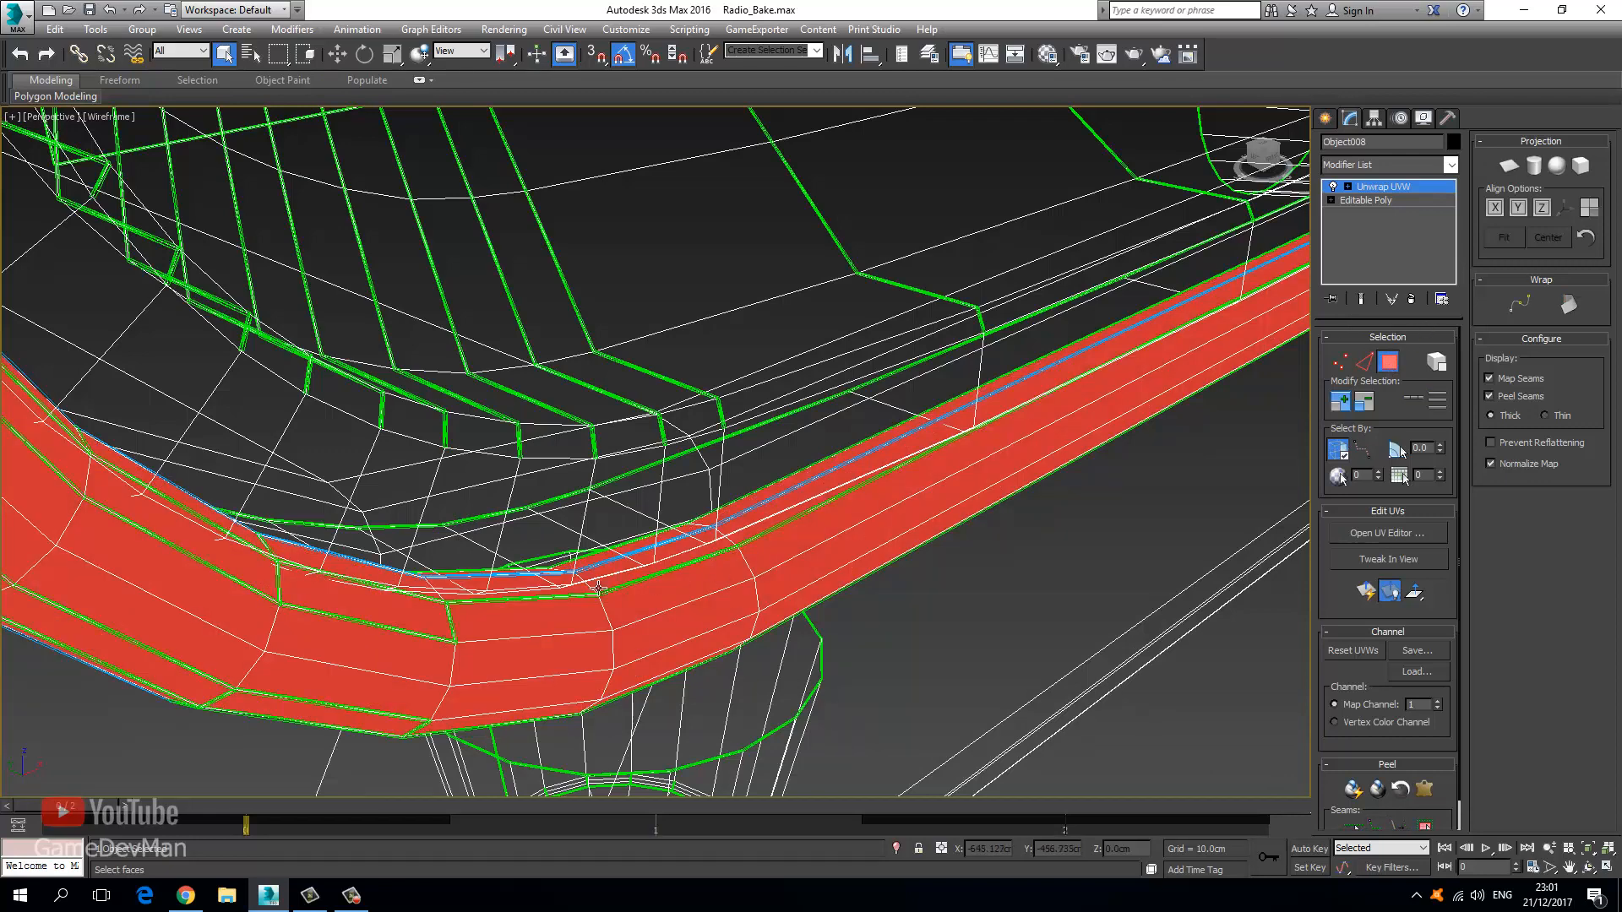
click(542, 614)
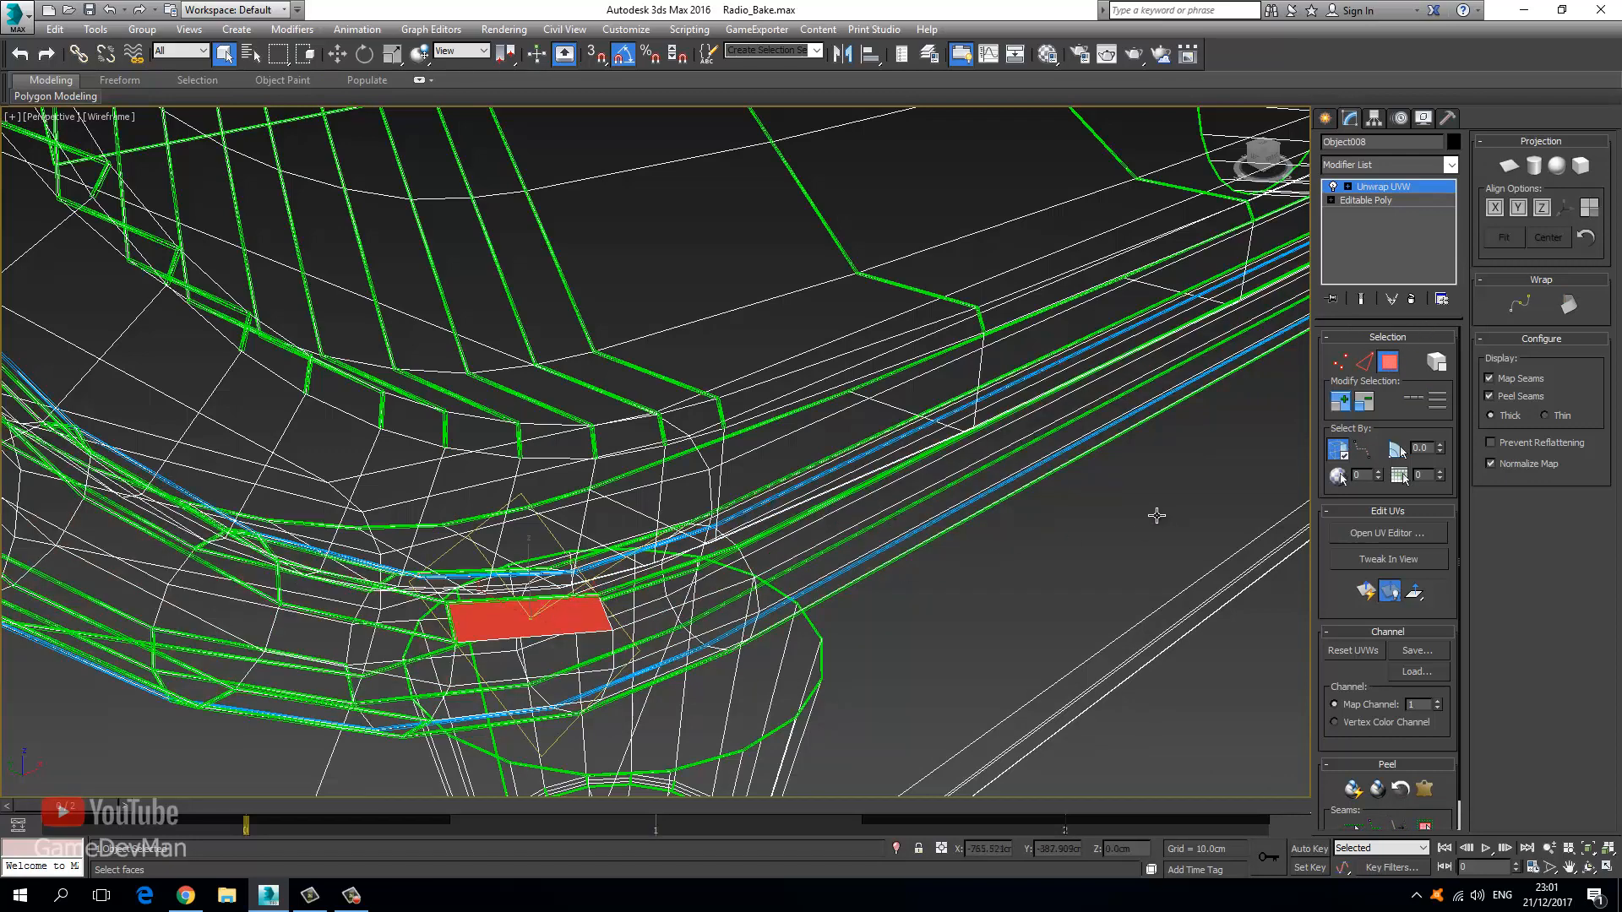
click(1422, 827)
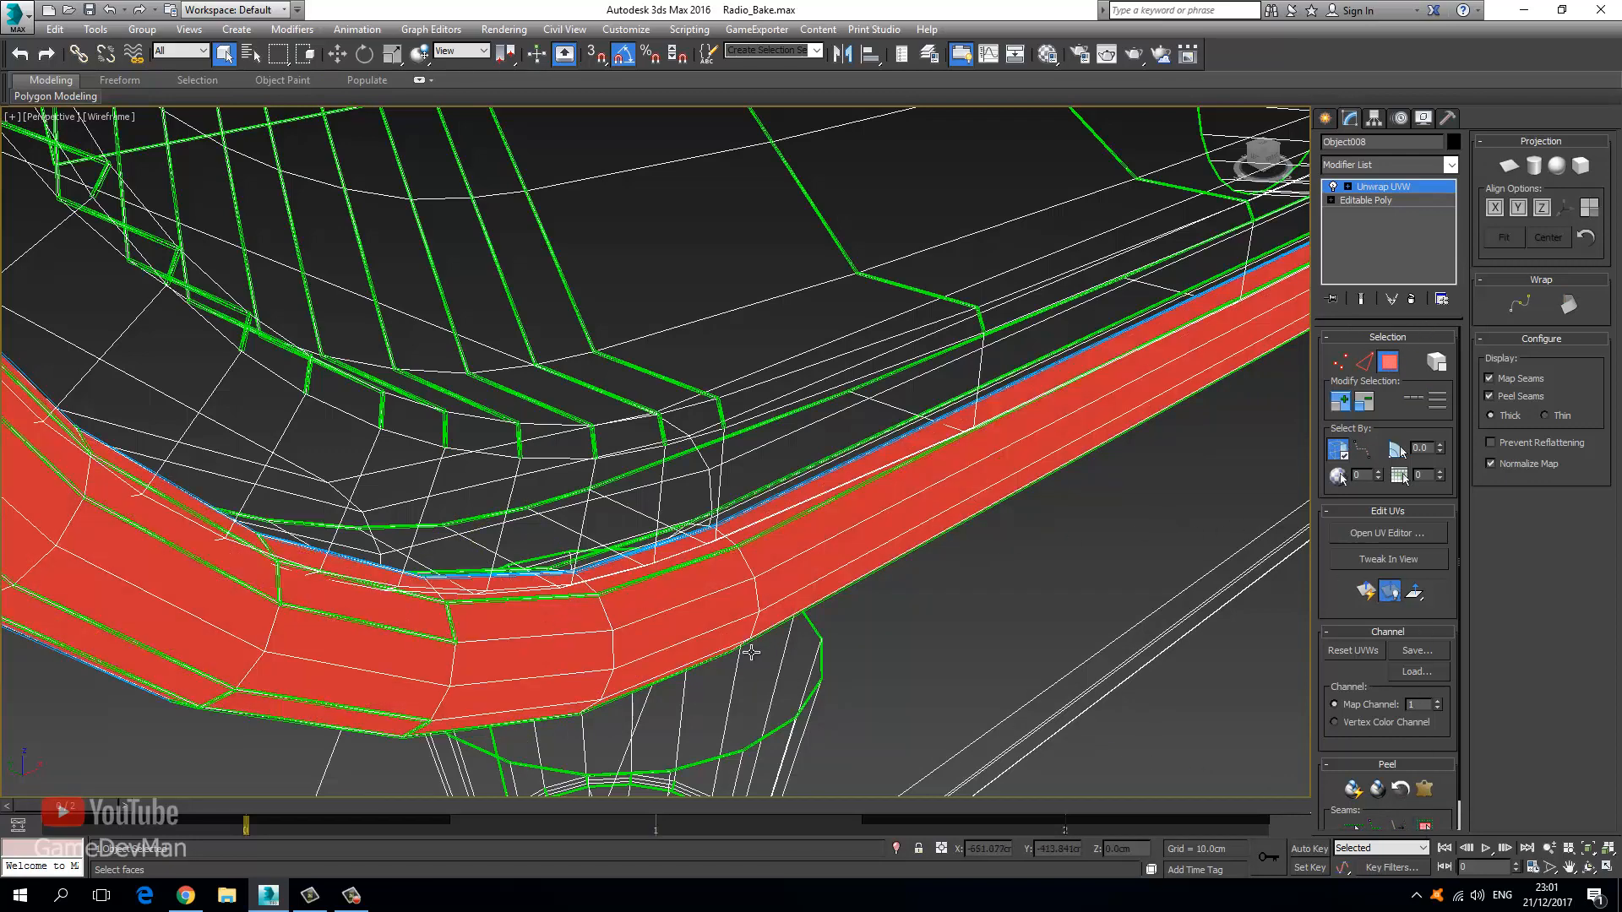
middle_drag(505, 680, 549, 669)
mouse_move(633, 630)
alt+middle_down()
mouse_move(673, 482)
mouse_move(836, 438)
mouse_move(651, 511)
mouse_move(1076, 504)
alt+middle_up()
key(F3)
click(1381, 534)
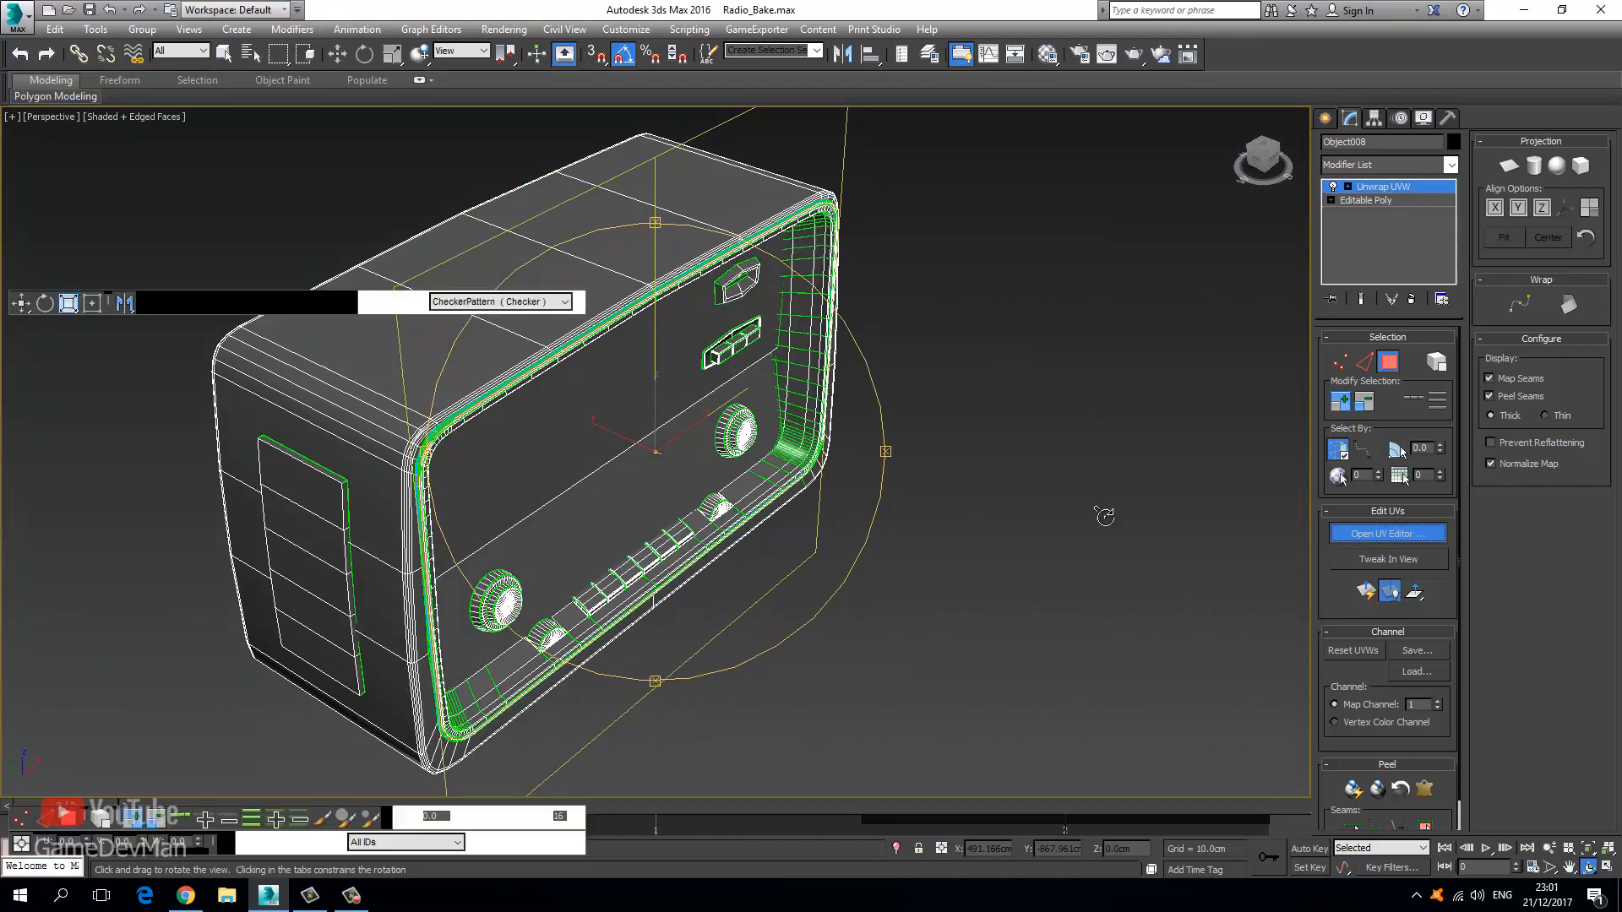
Planar-project the selected strip faces aligned to Y with Normalize Map turned off.
drag(278, 273, 695, 2)
drag(911, 3, 747, 64)
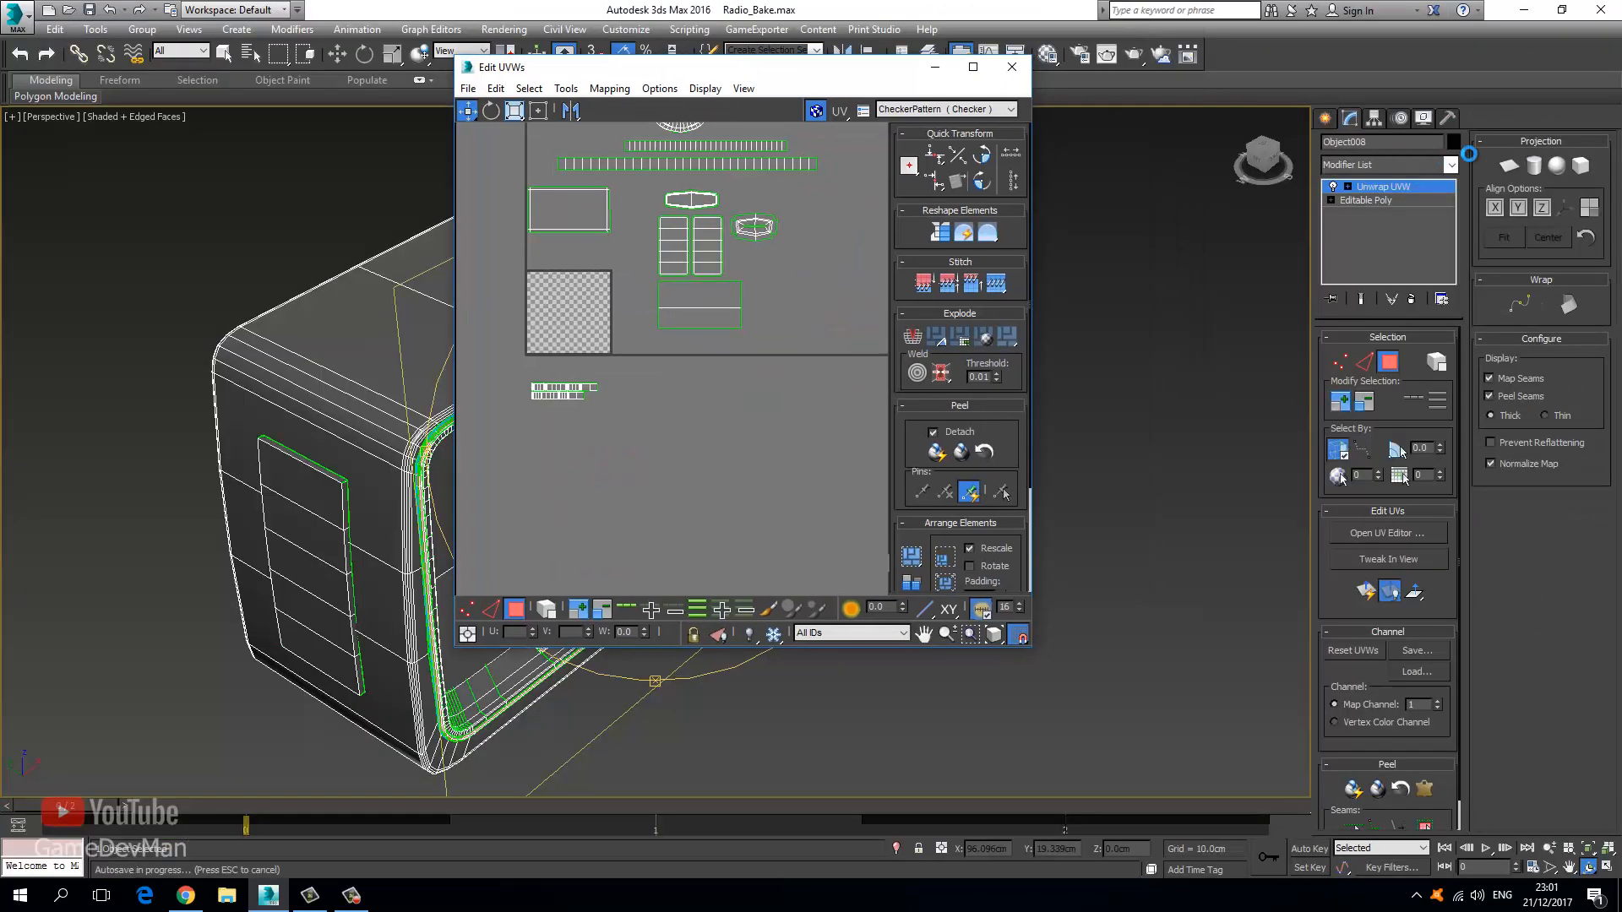
click(1511, 168)
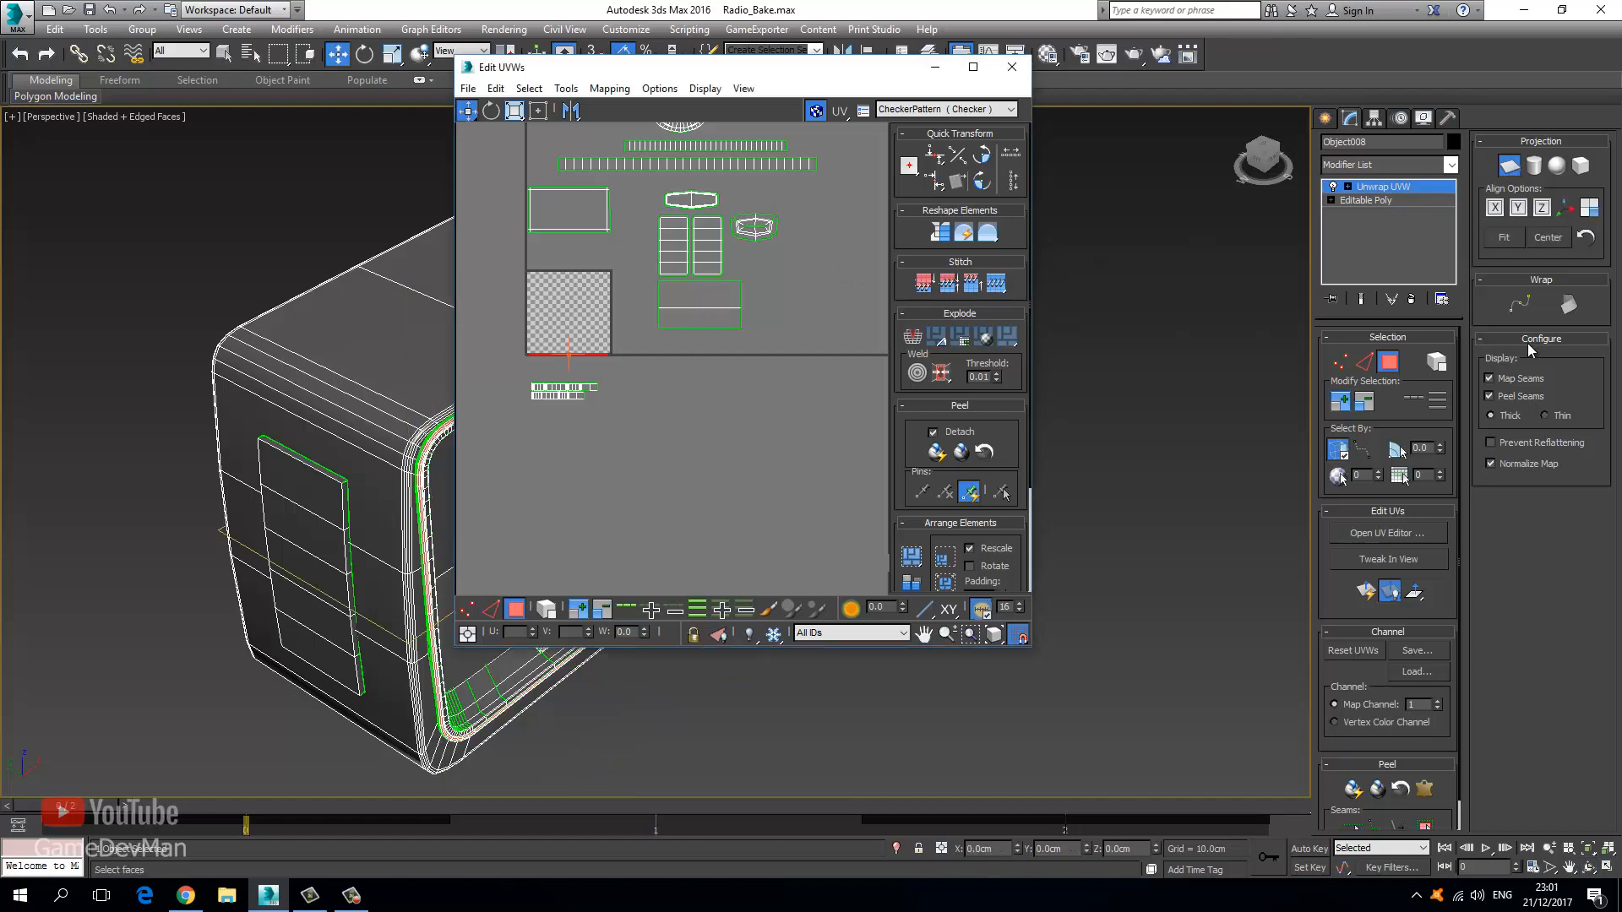
click(1519, 464)
click(1518, 208)
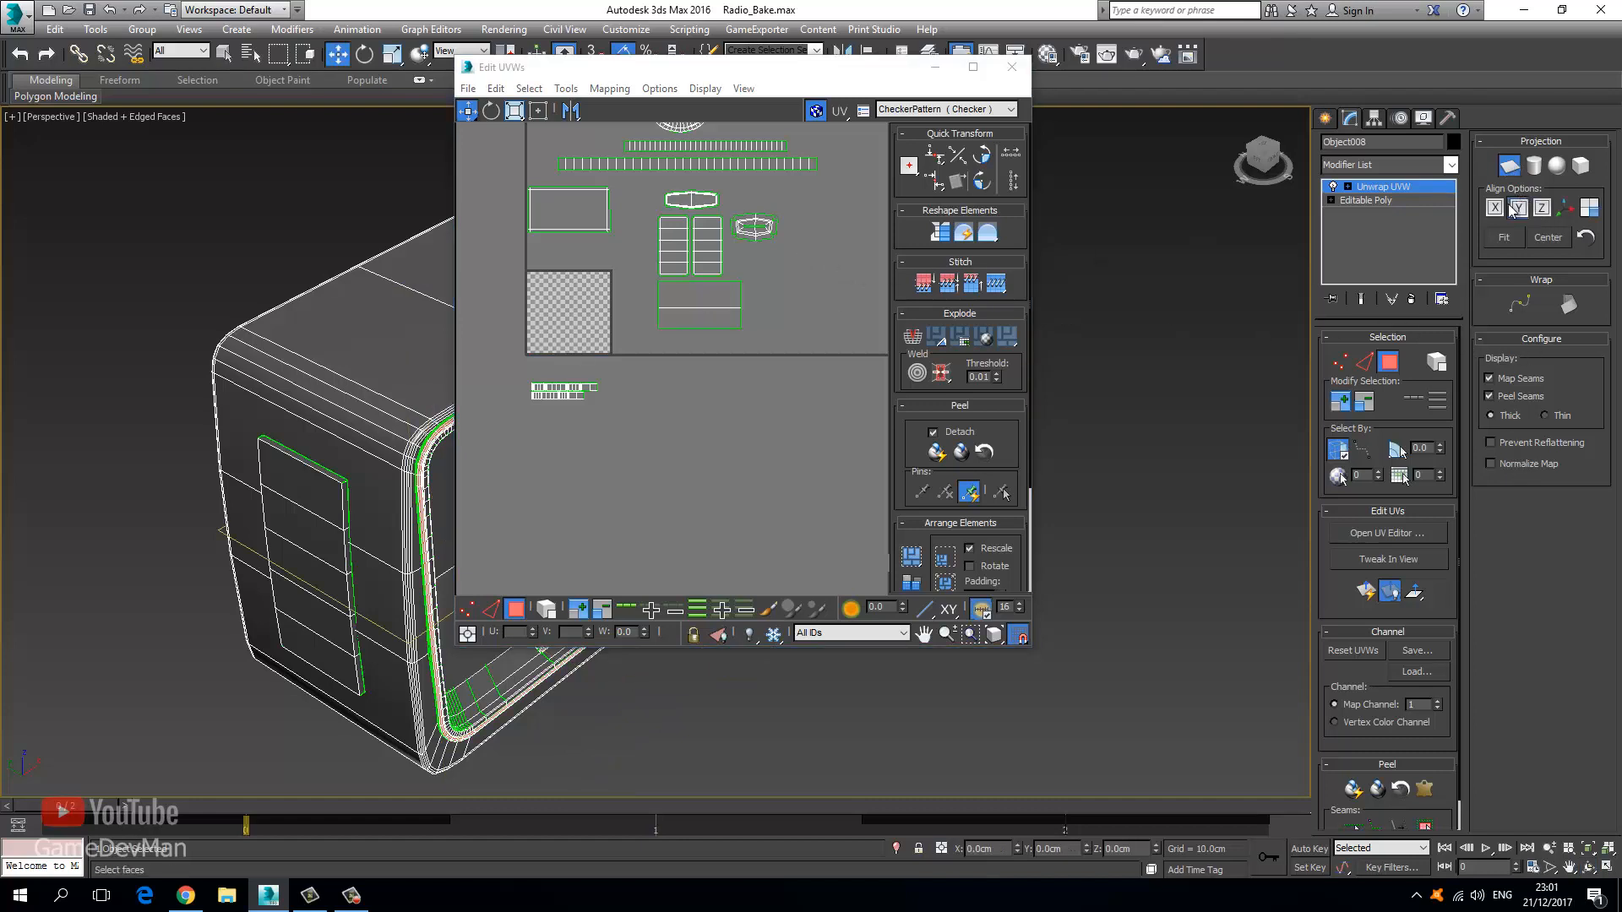
click(1518, 208)
Maximize the UV editor, zoom out to find the shell, and move it down-left.
drag(667, 69, 698, 2)
scroll(545, 368, down, 6)
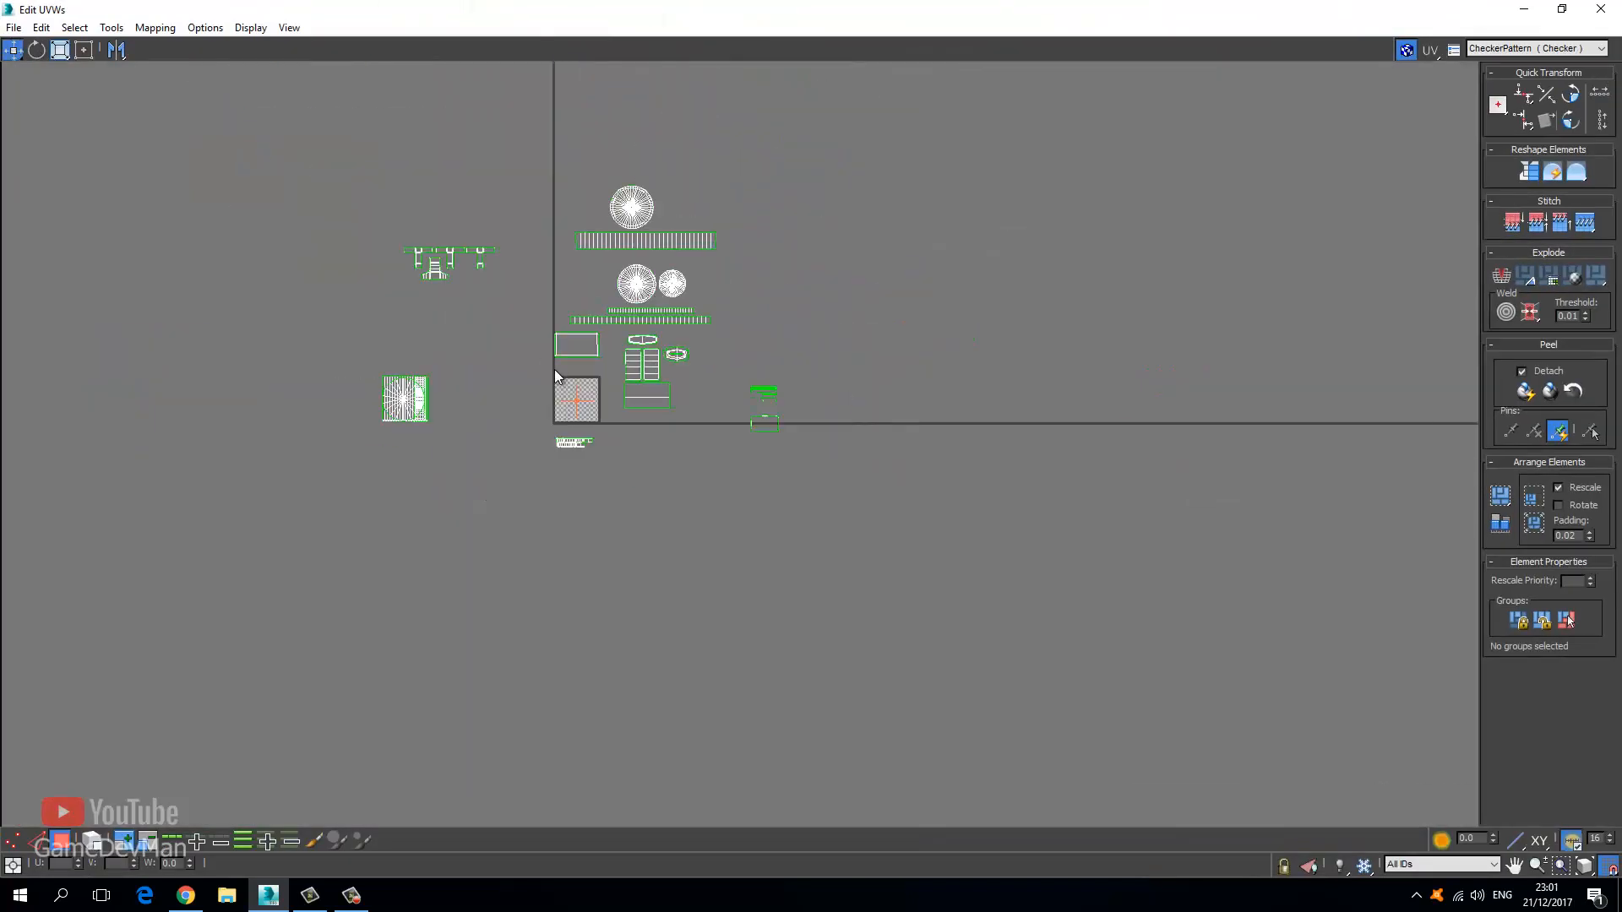
scroll(549, 382, down, 5)
scroll(545, 383, down, 4)
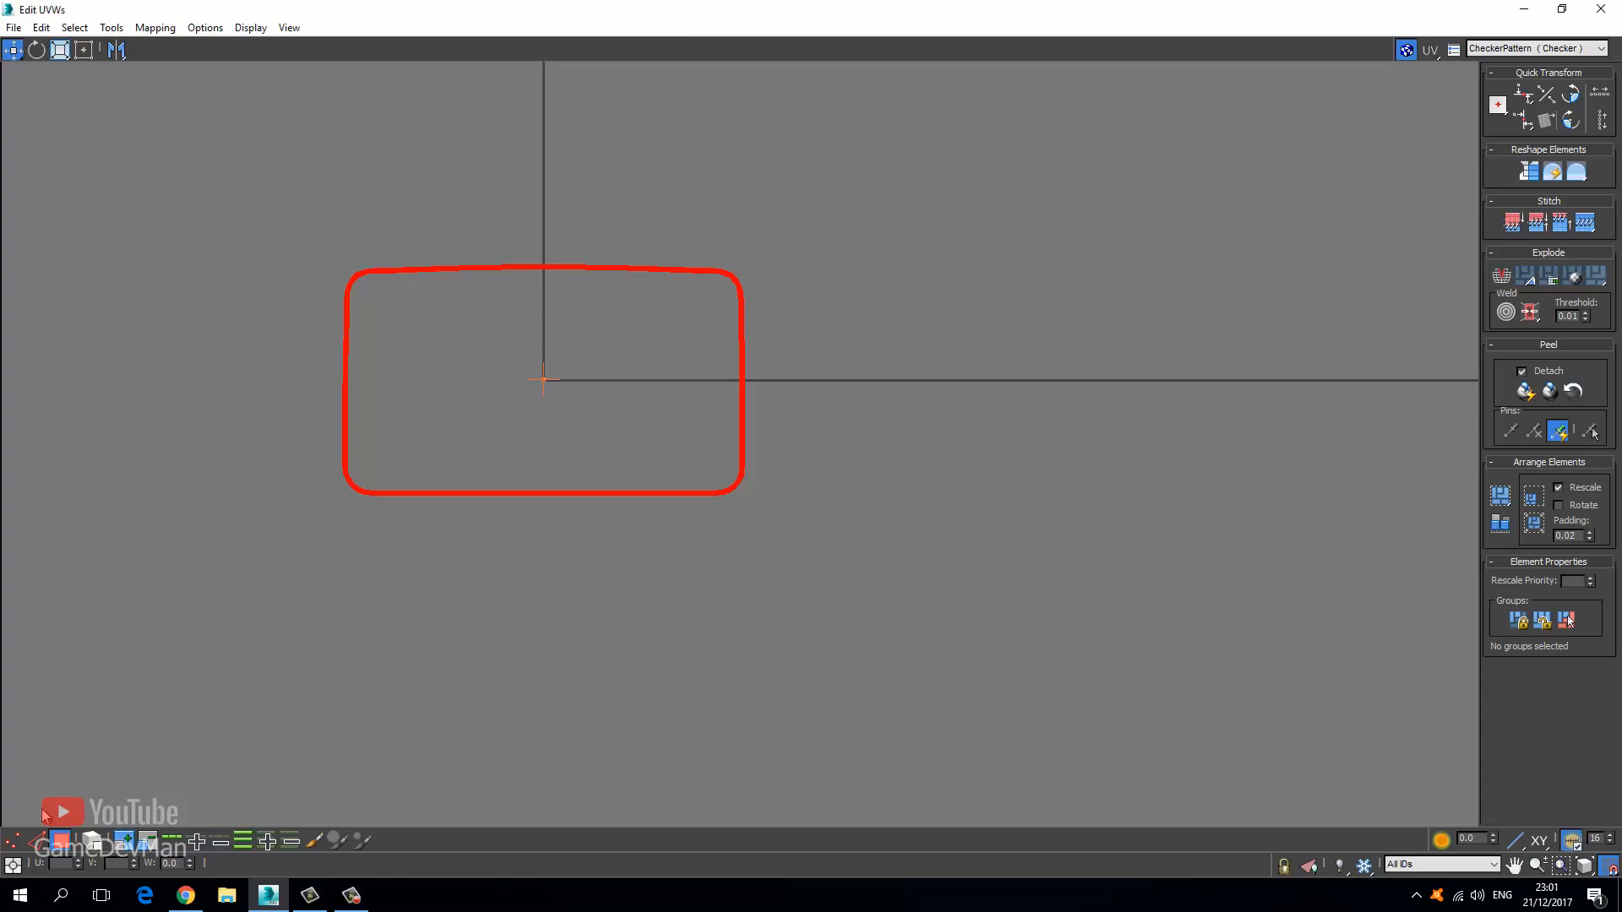
click(10, 842)
click(56, 843)
drag(397, 270, 256, 318)
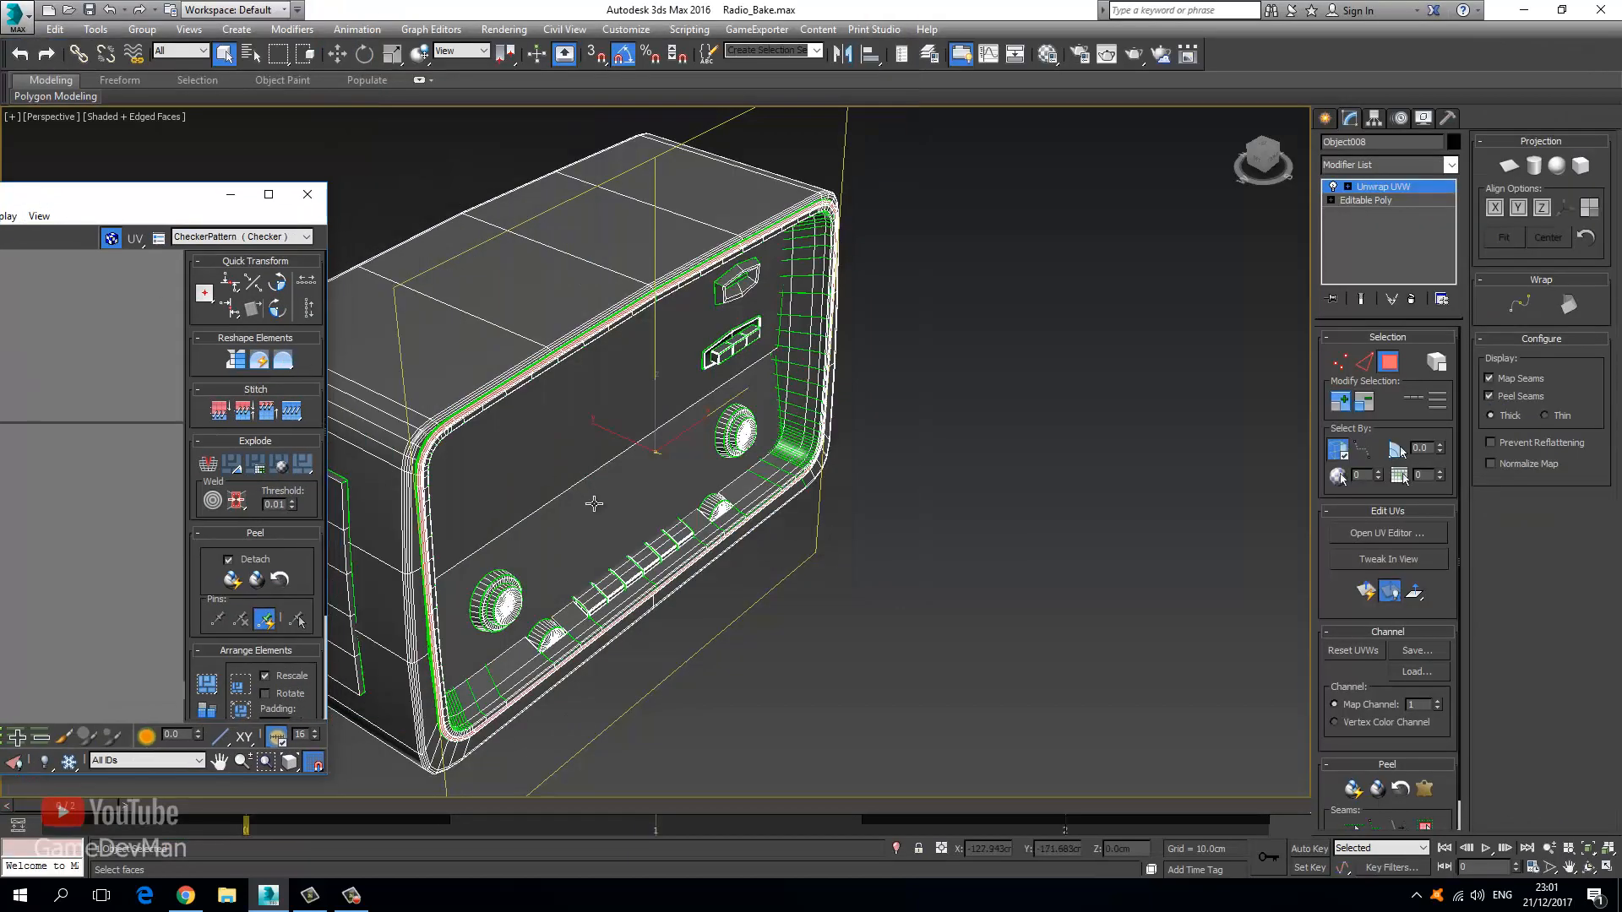
Select the adjacent bevel strip's faces, planar-map them aligned to Y, and maximize the UV editor.
scroll(594, 503, up, 10)
key(ctrl+r)
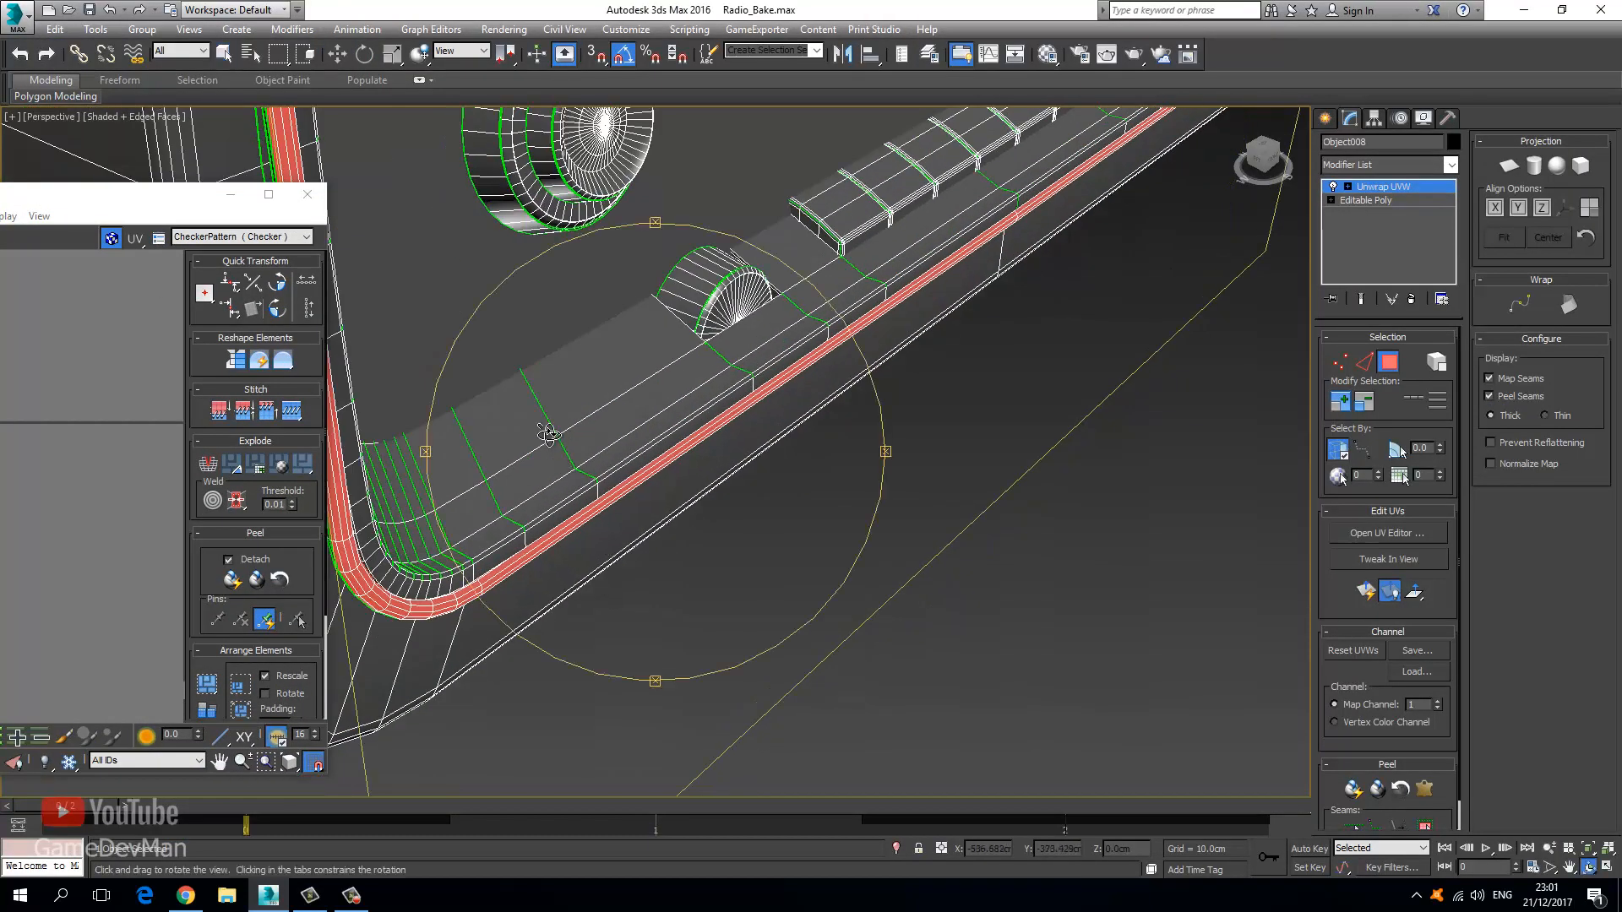
drag(548, 434, 453, 507)
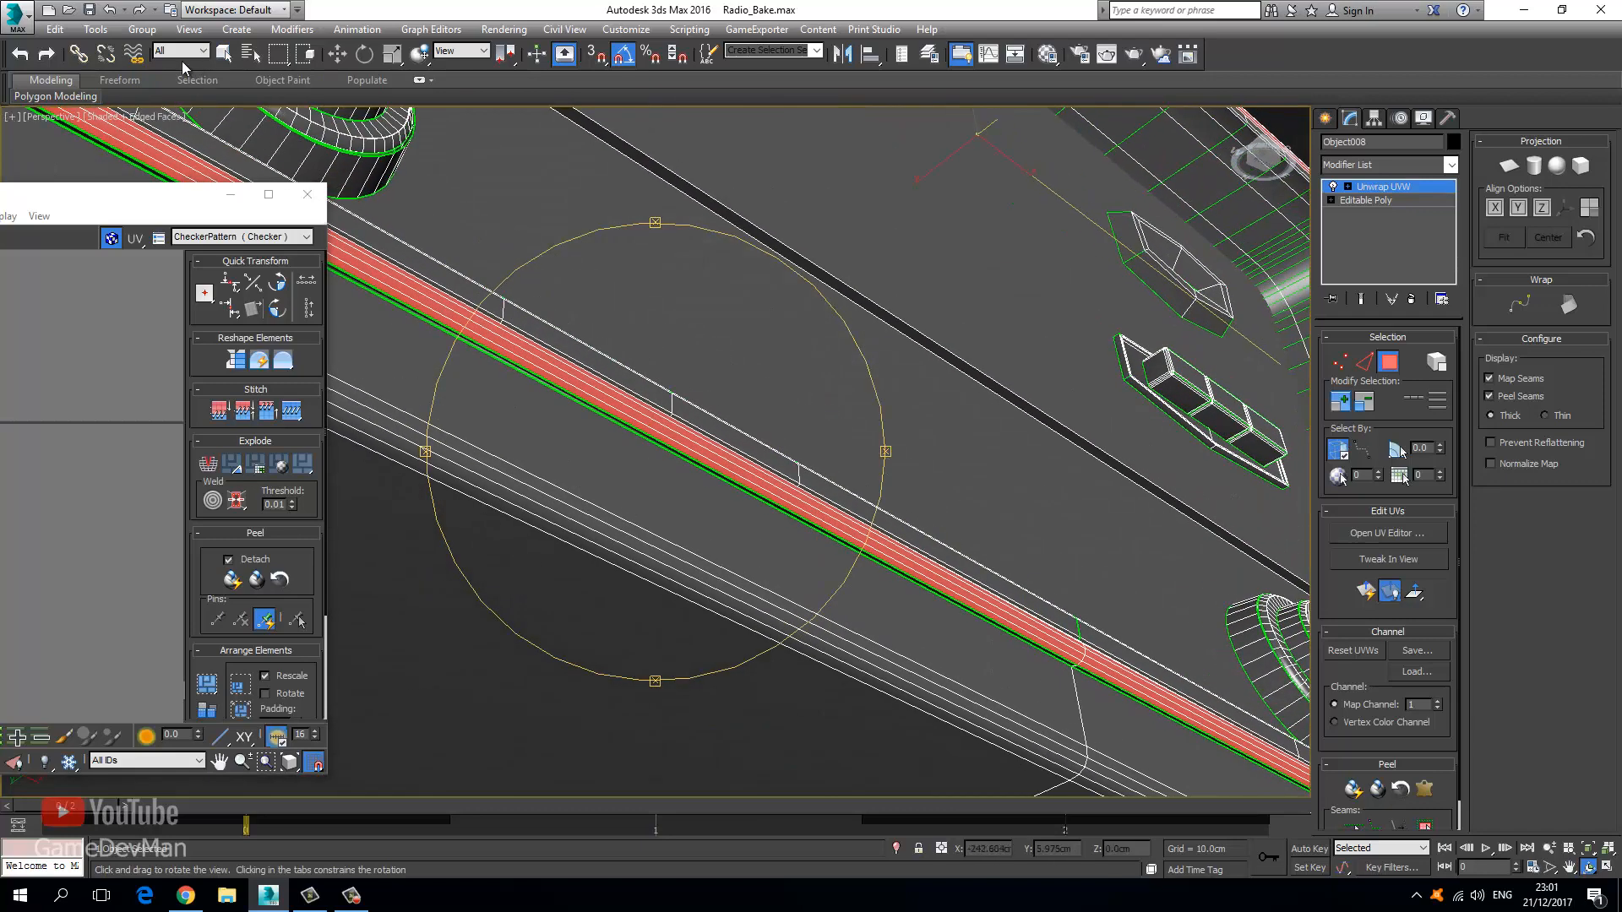
click(224, 53)
click(503, 367)
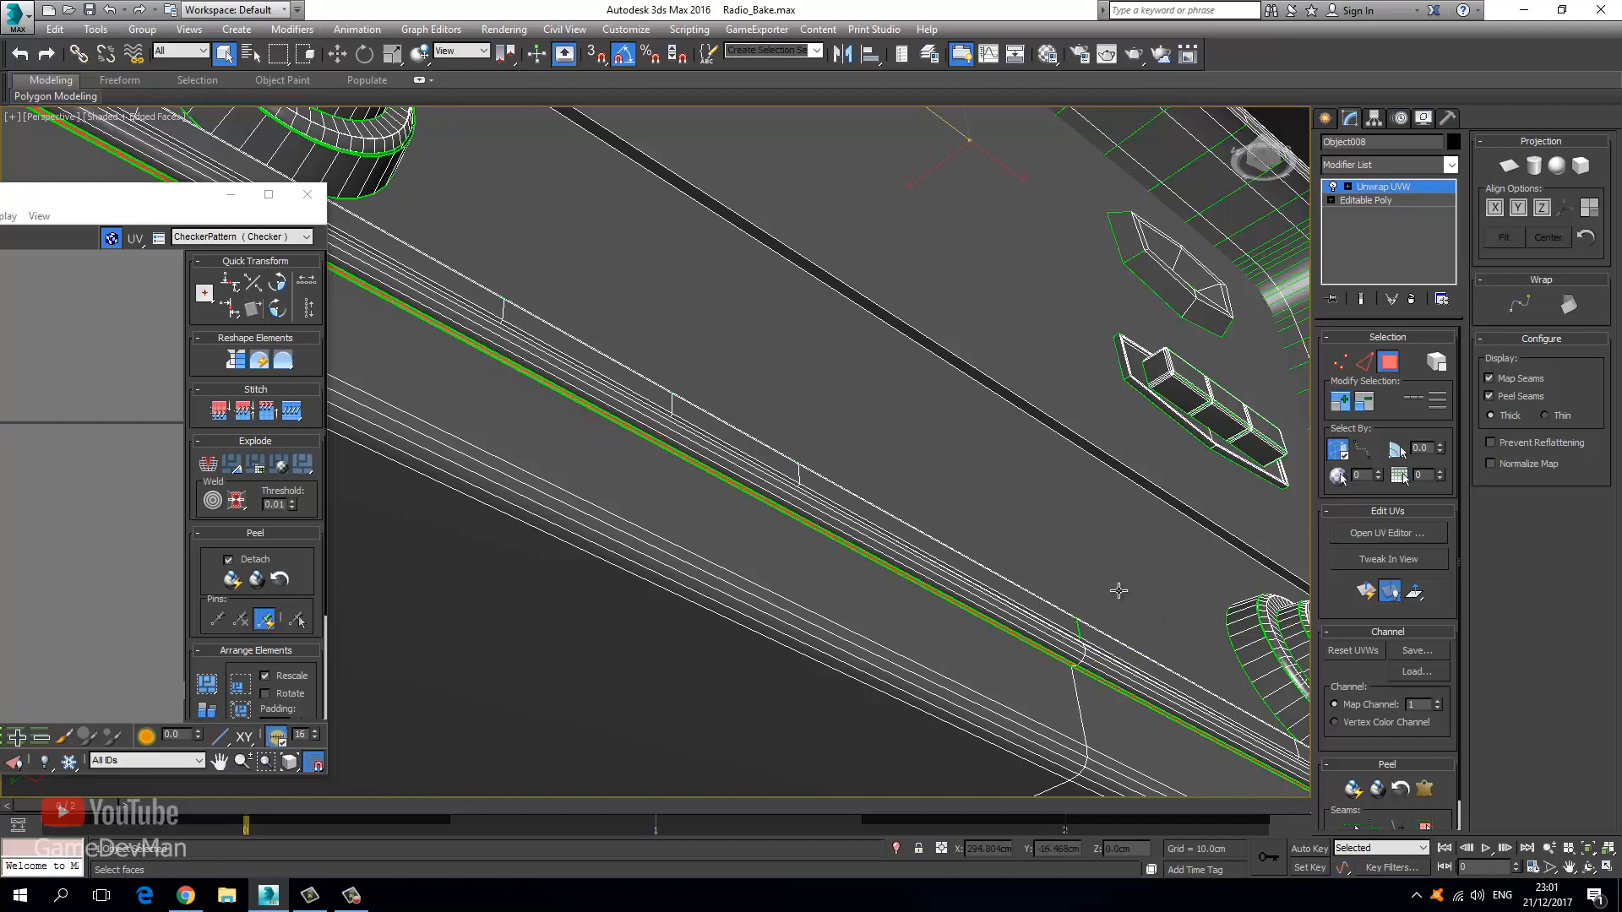
click(1509, 165)
click(1518, 206)
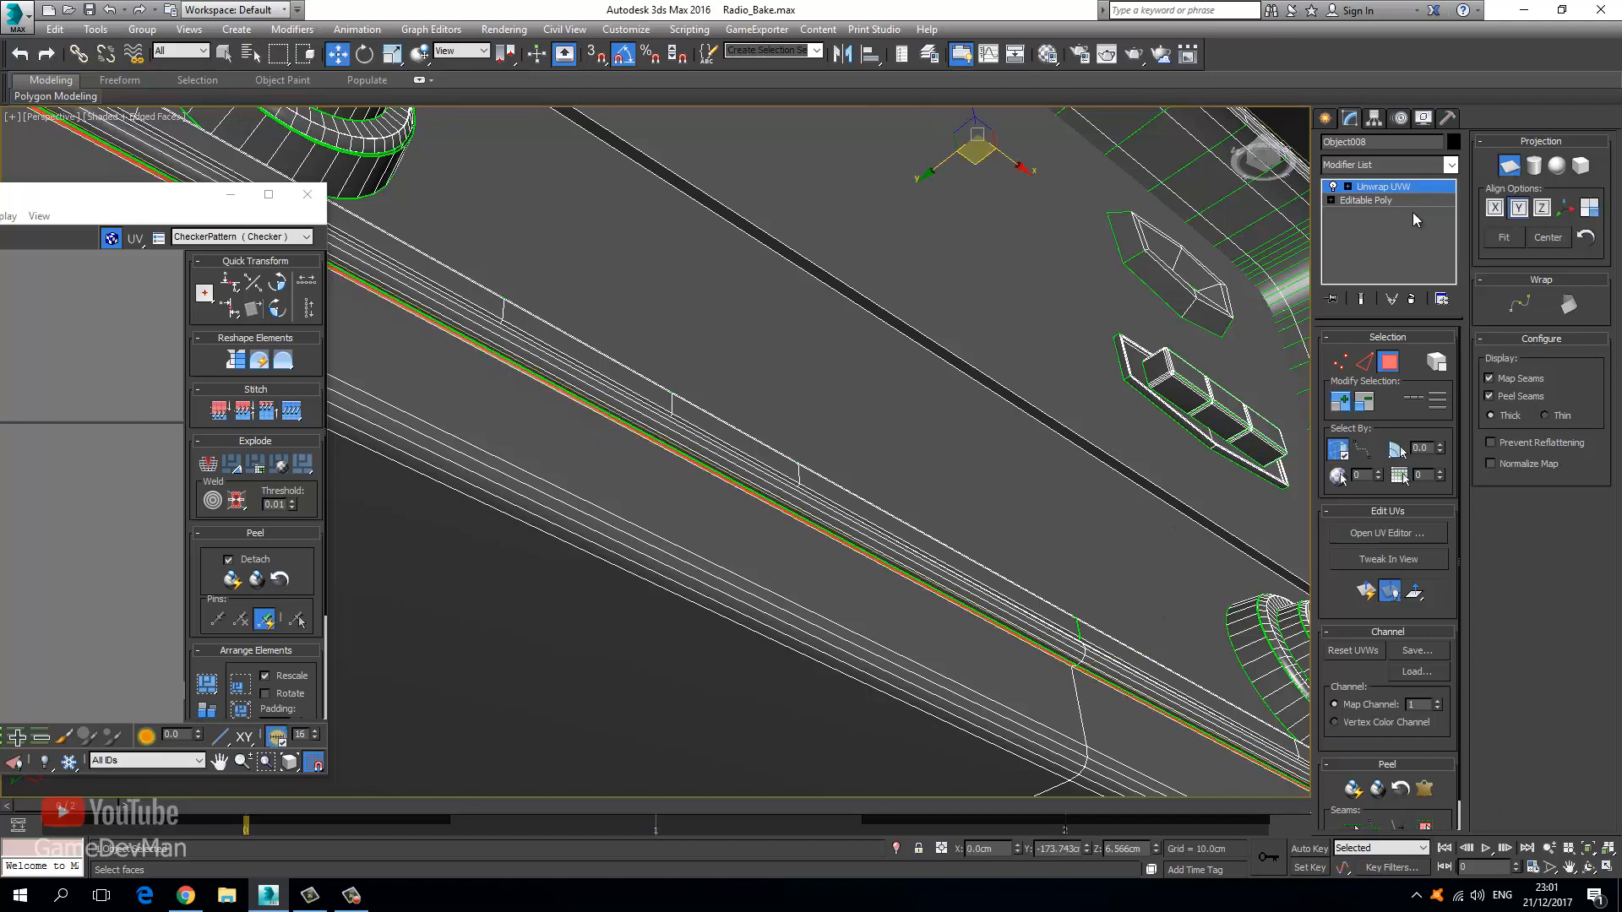
double_click(154, 207)
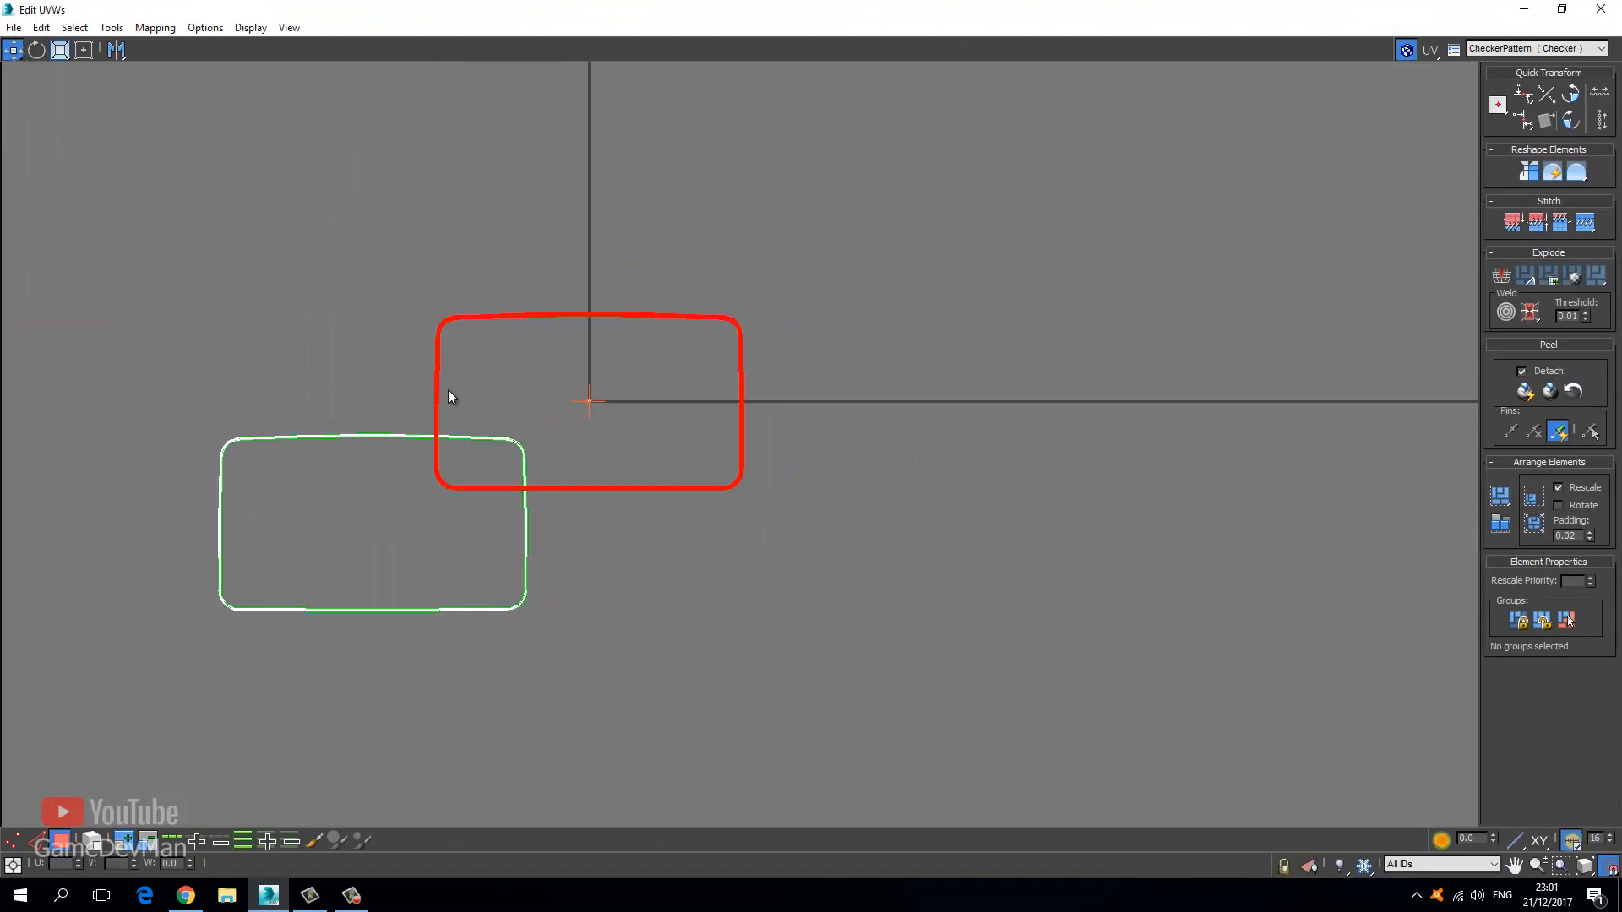
Move the red UV shell beside the green shell and deselect it.
click(14, 843)
click(59, 844)
drag(450, 319, 549, 442)
click(402, 393)
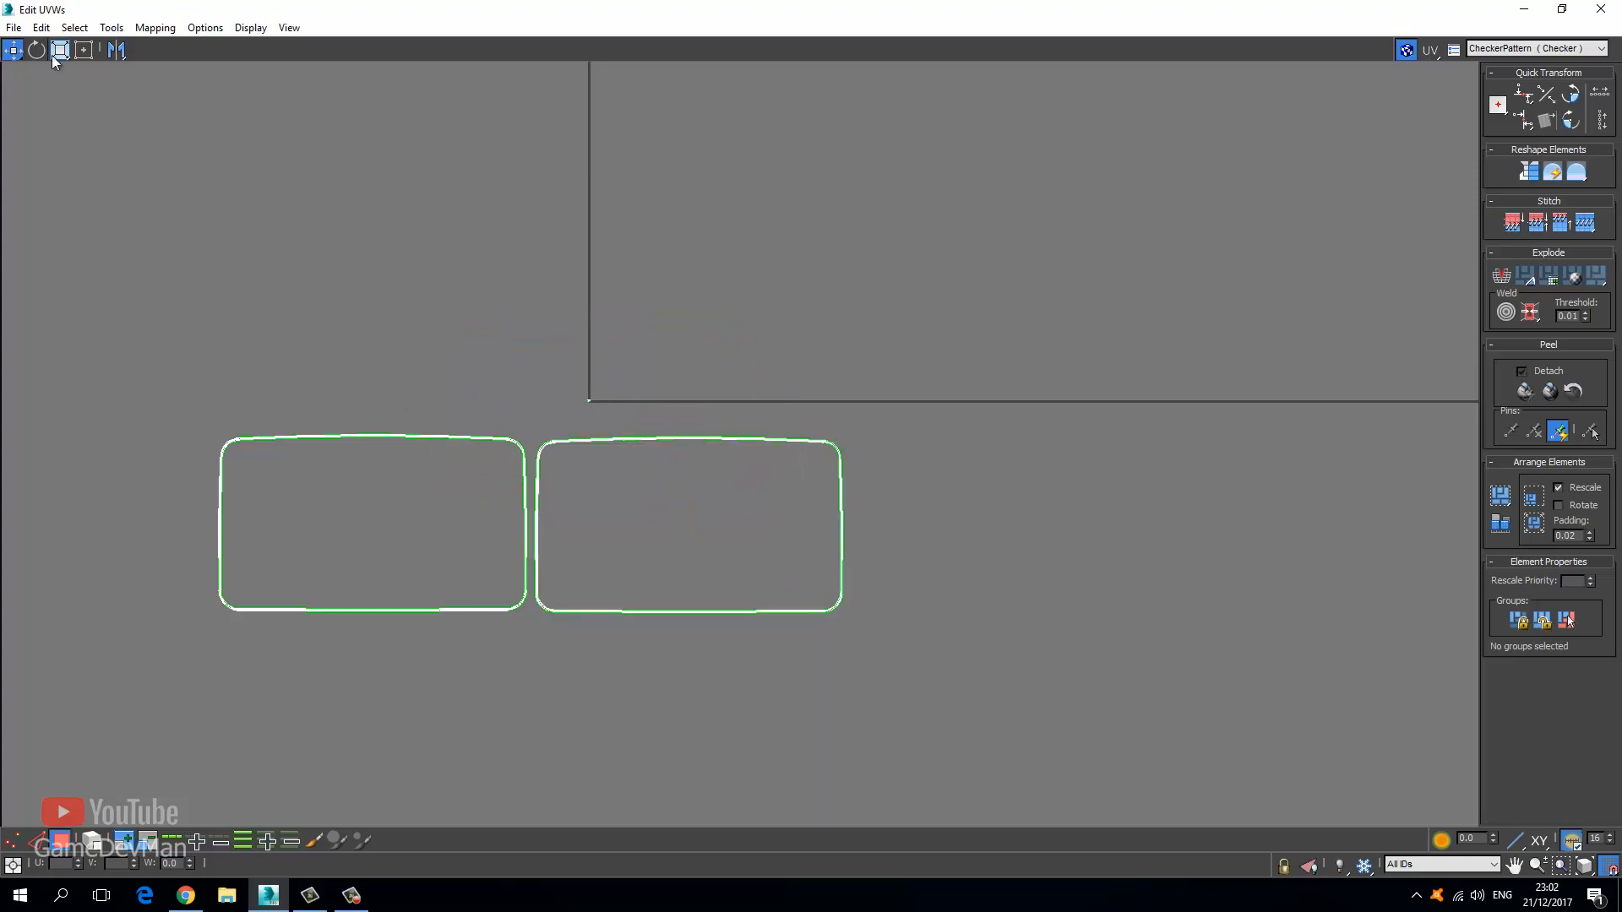
Select the whole right UV shell and apply Flip Horizontal to it.
click(111, 27)
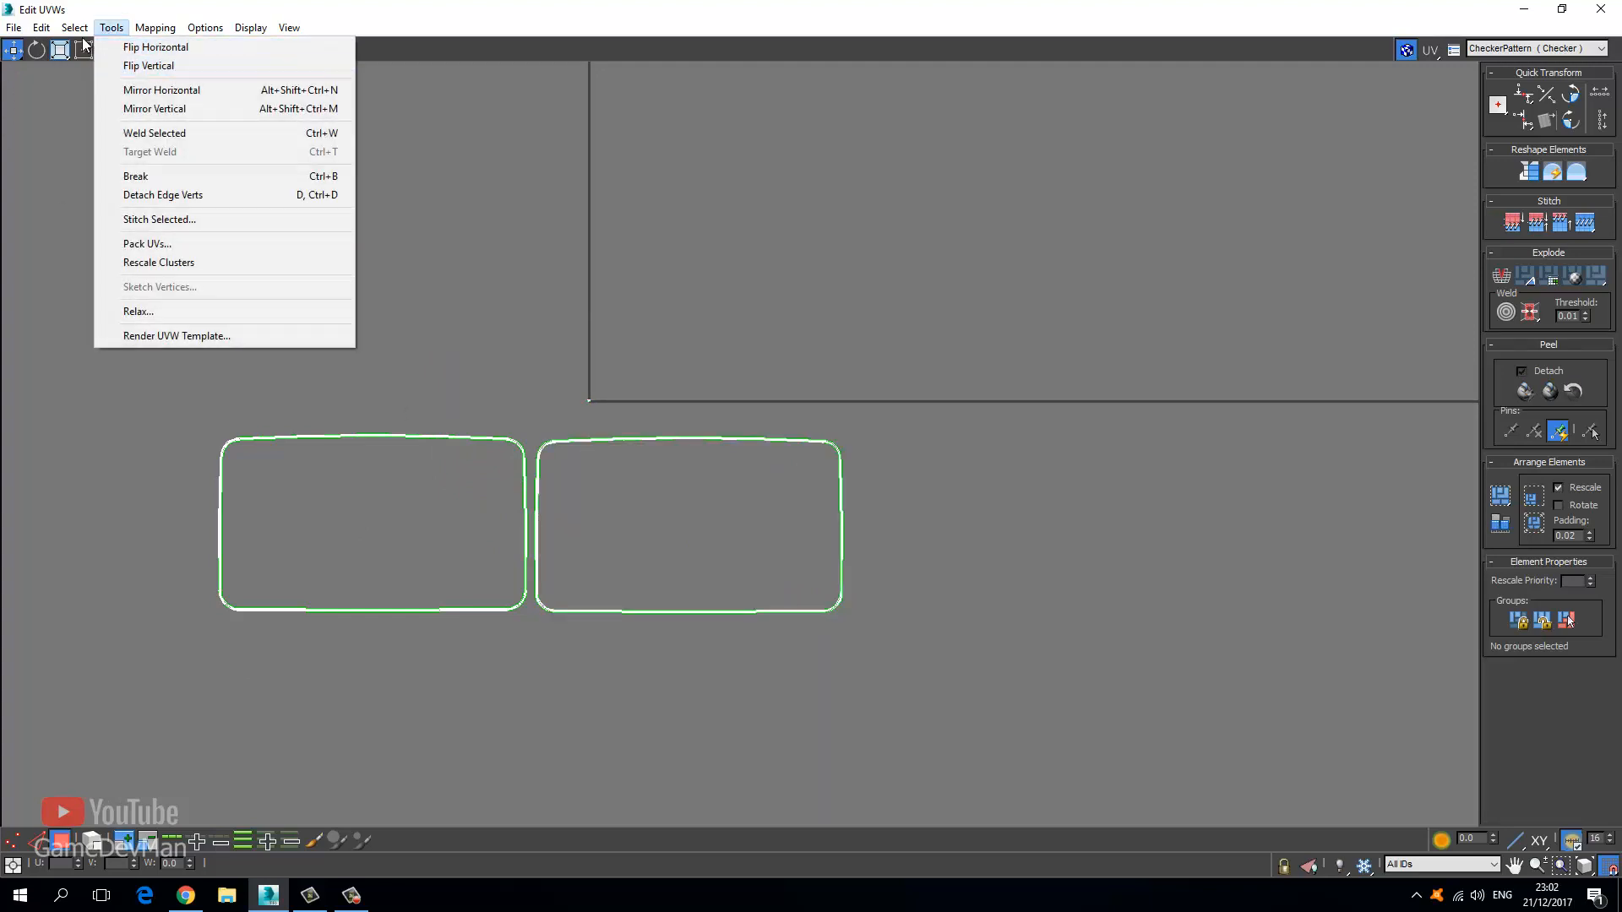
mouse_move(74, 27)
click(94, 161)
click(600, 420)
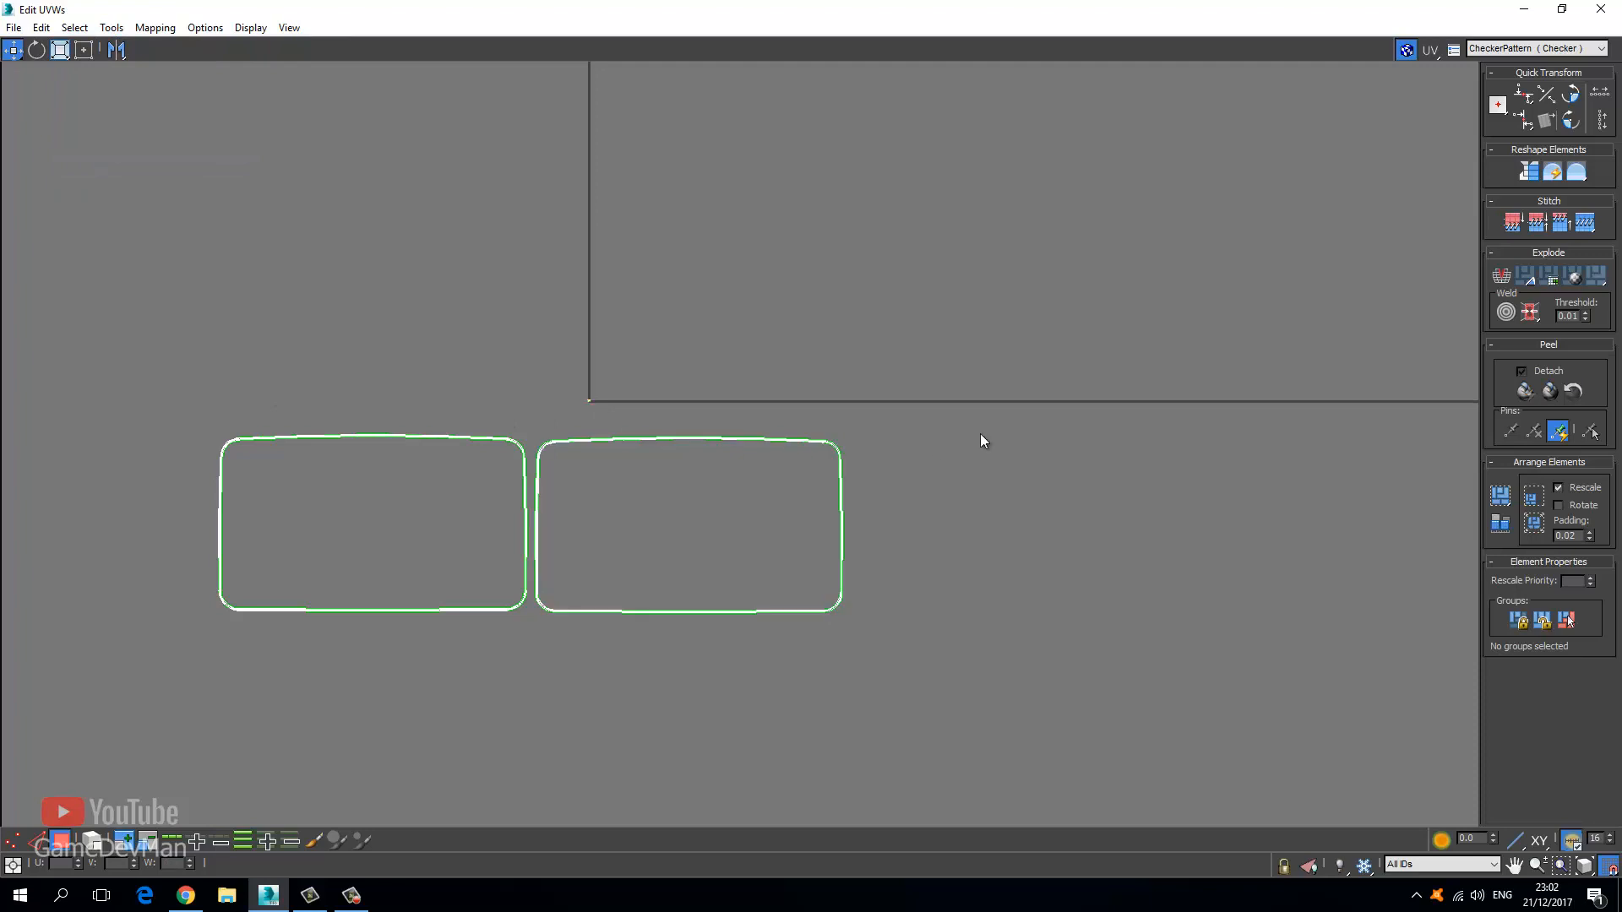
drag(774, 593, 741, 625)
drag(572, 432, 526, 416)
click(110, 27)
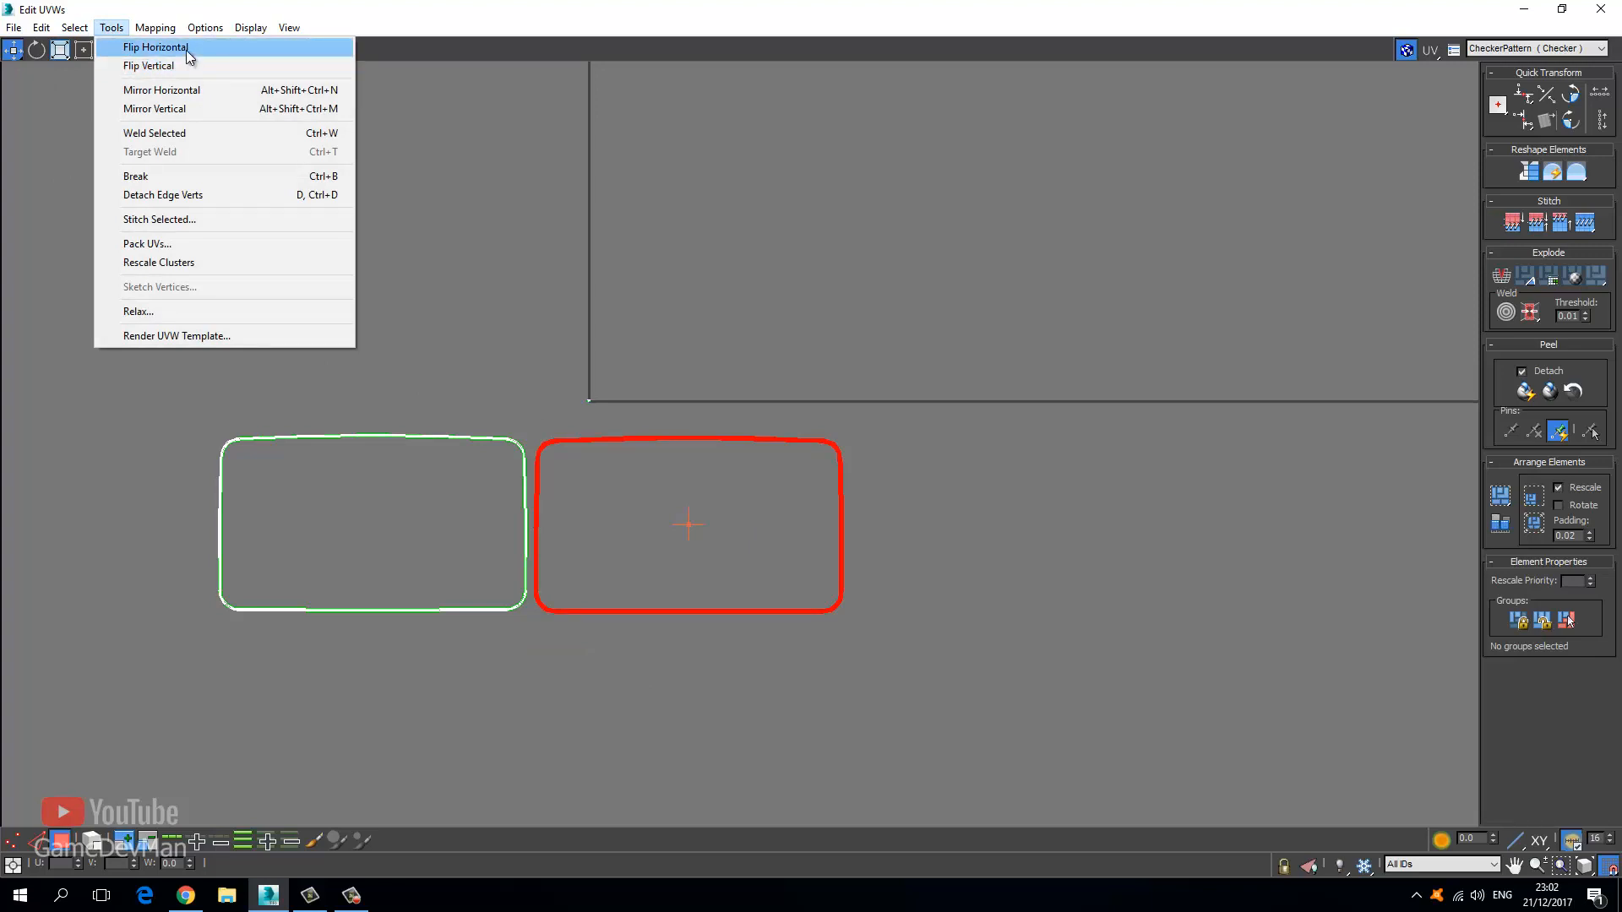
click(163, 49)
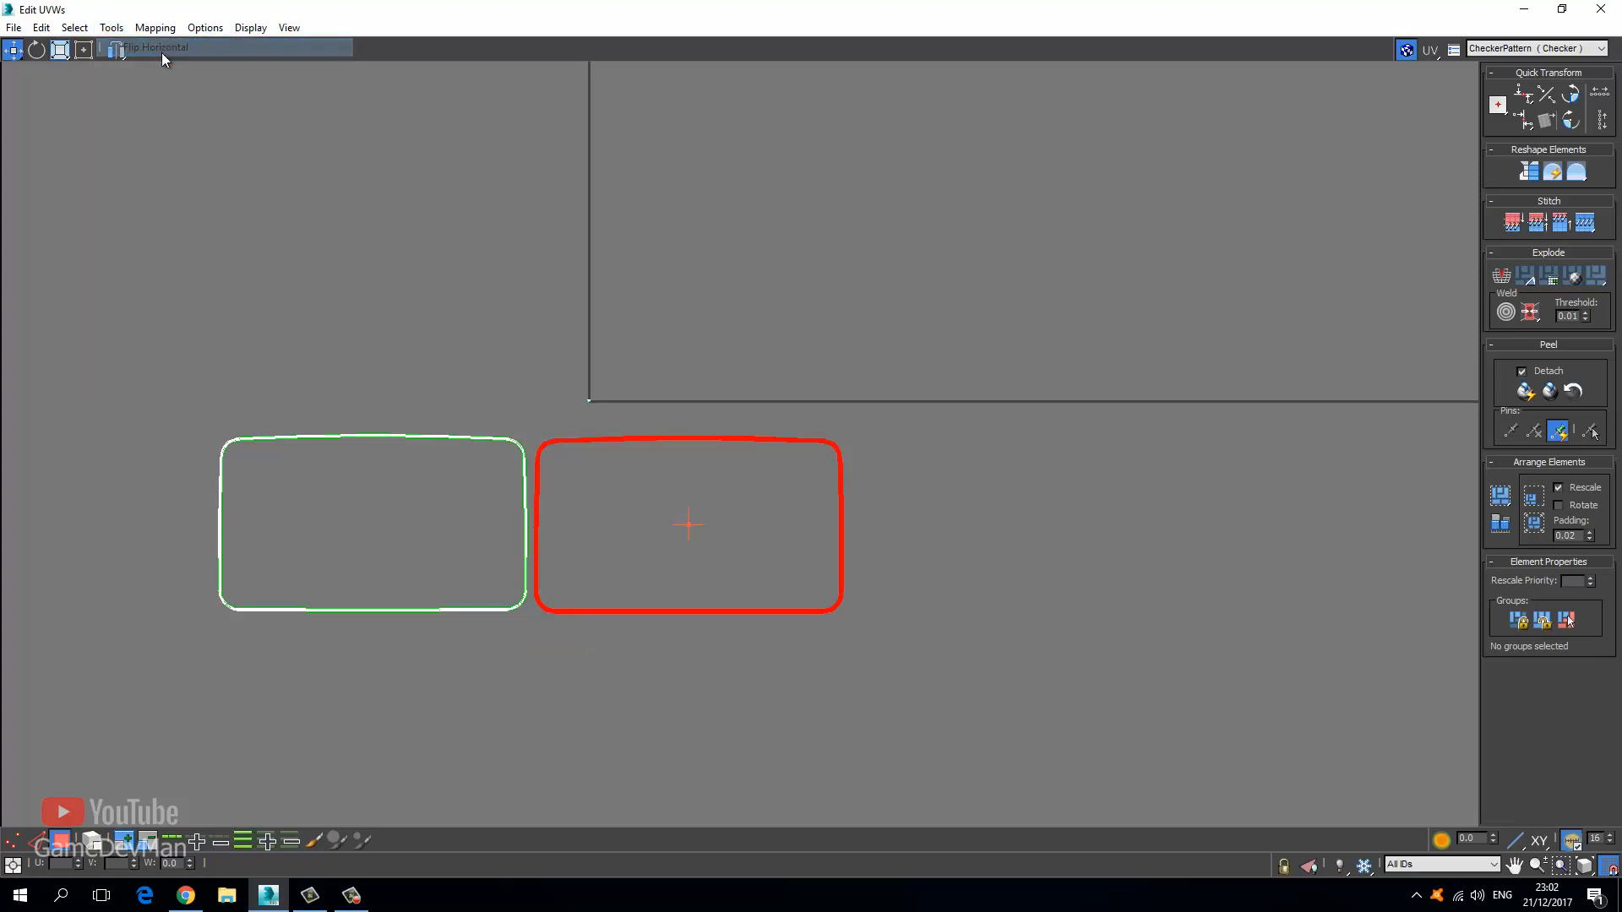
click(329, 544)
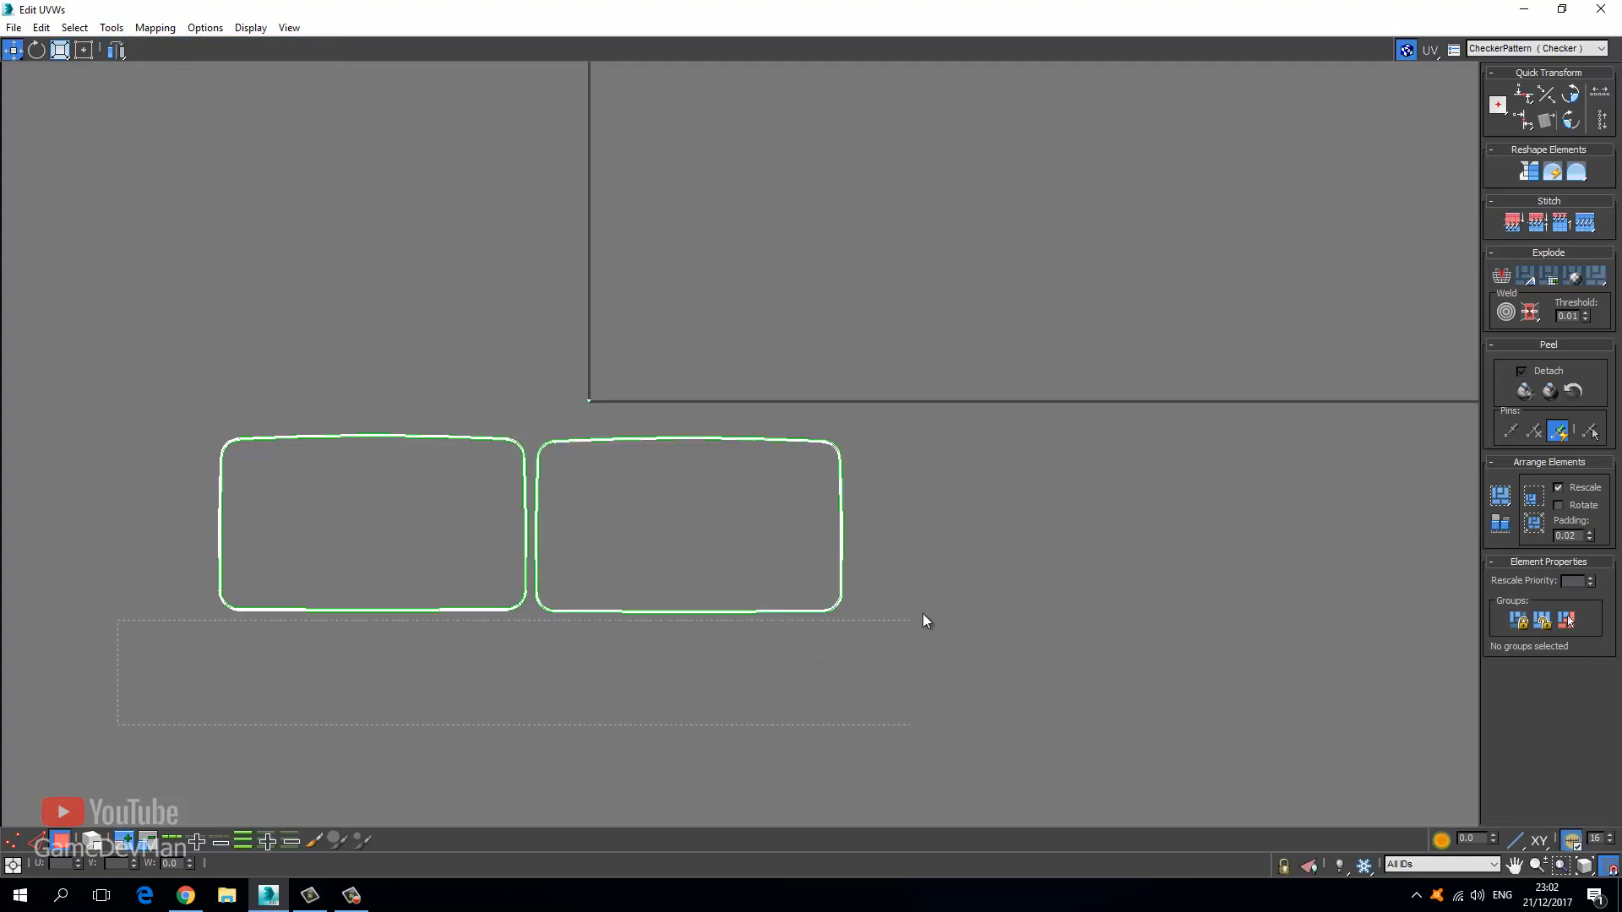
Break the bottom halves off both UV shells and move them down below the tops.
drag(998, 553, 997, 551)
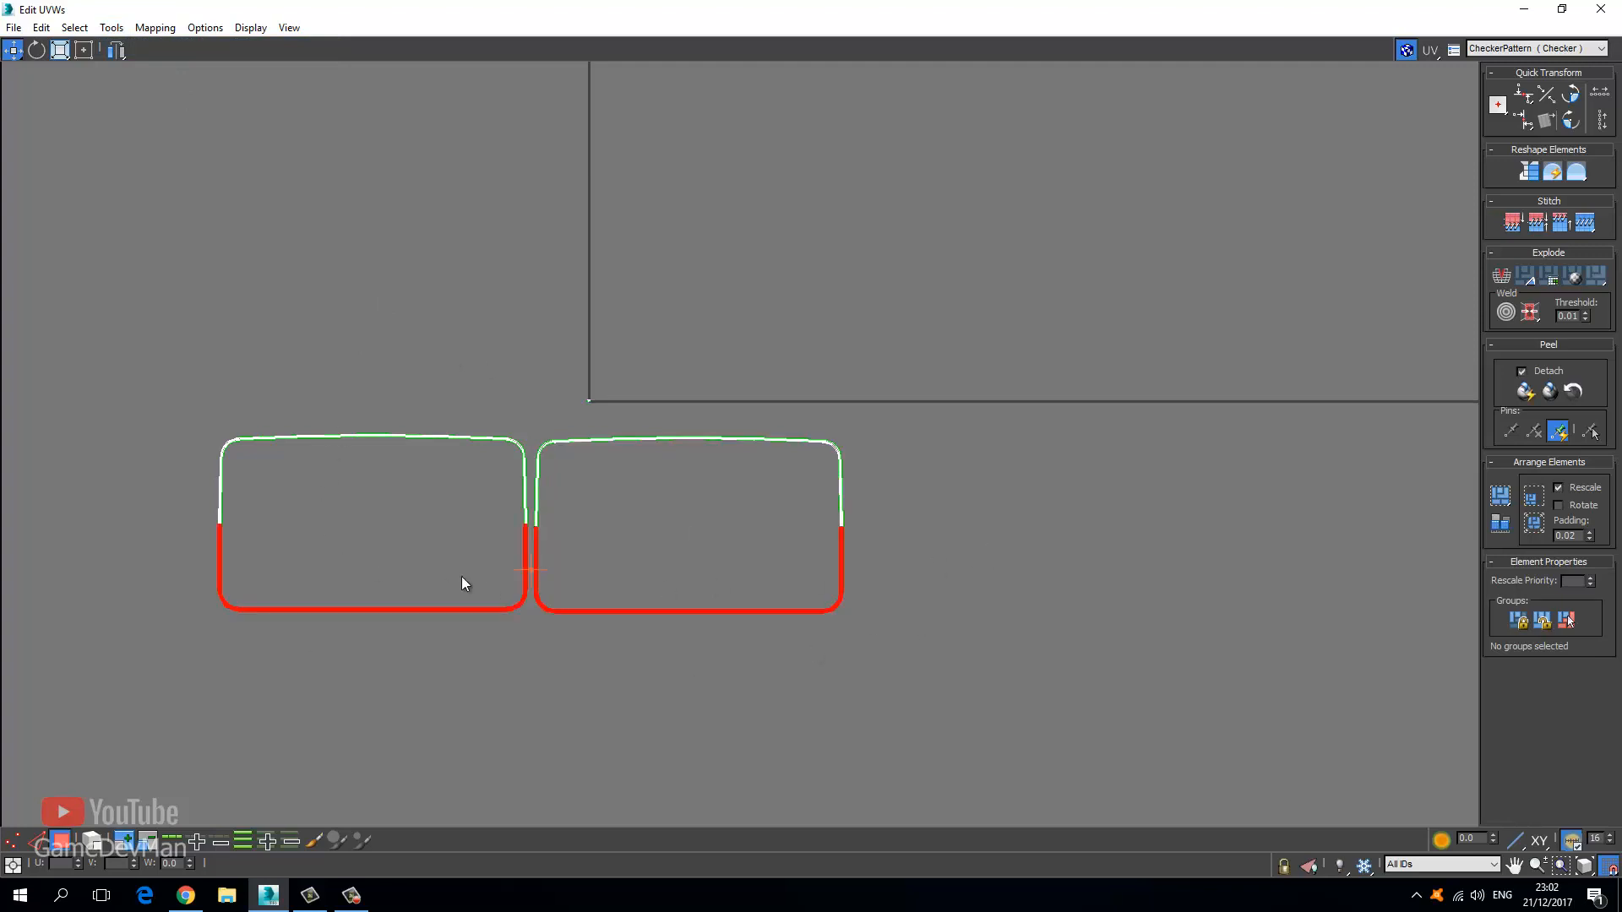
scroll(463, 583, up, 3)
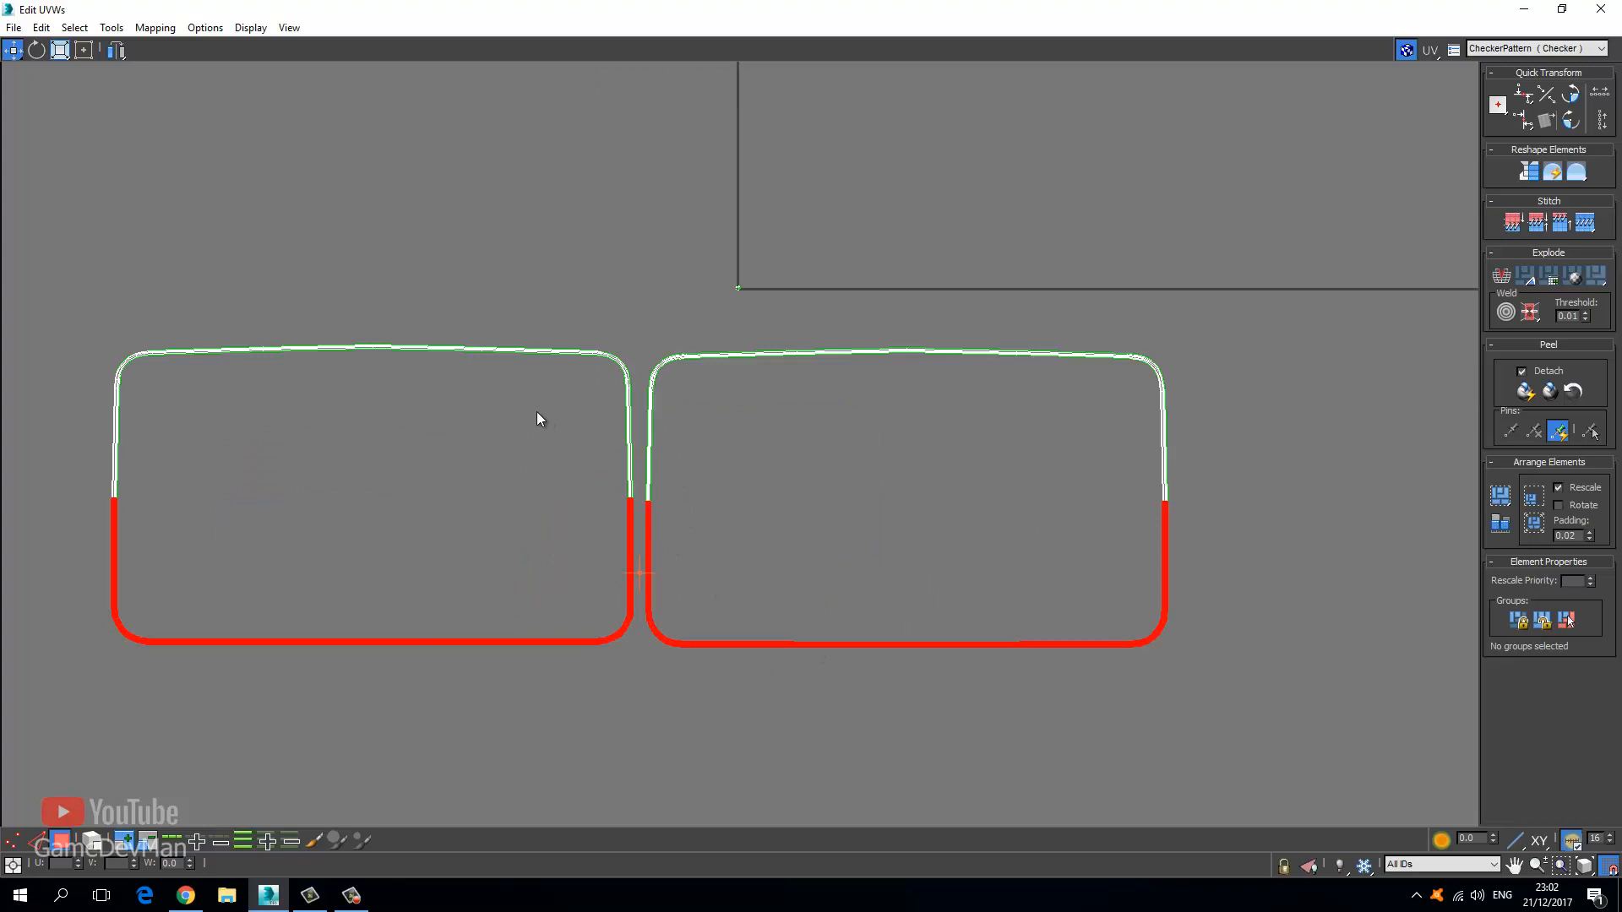
scroll(655, 464, up, 4)
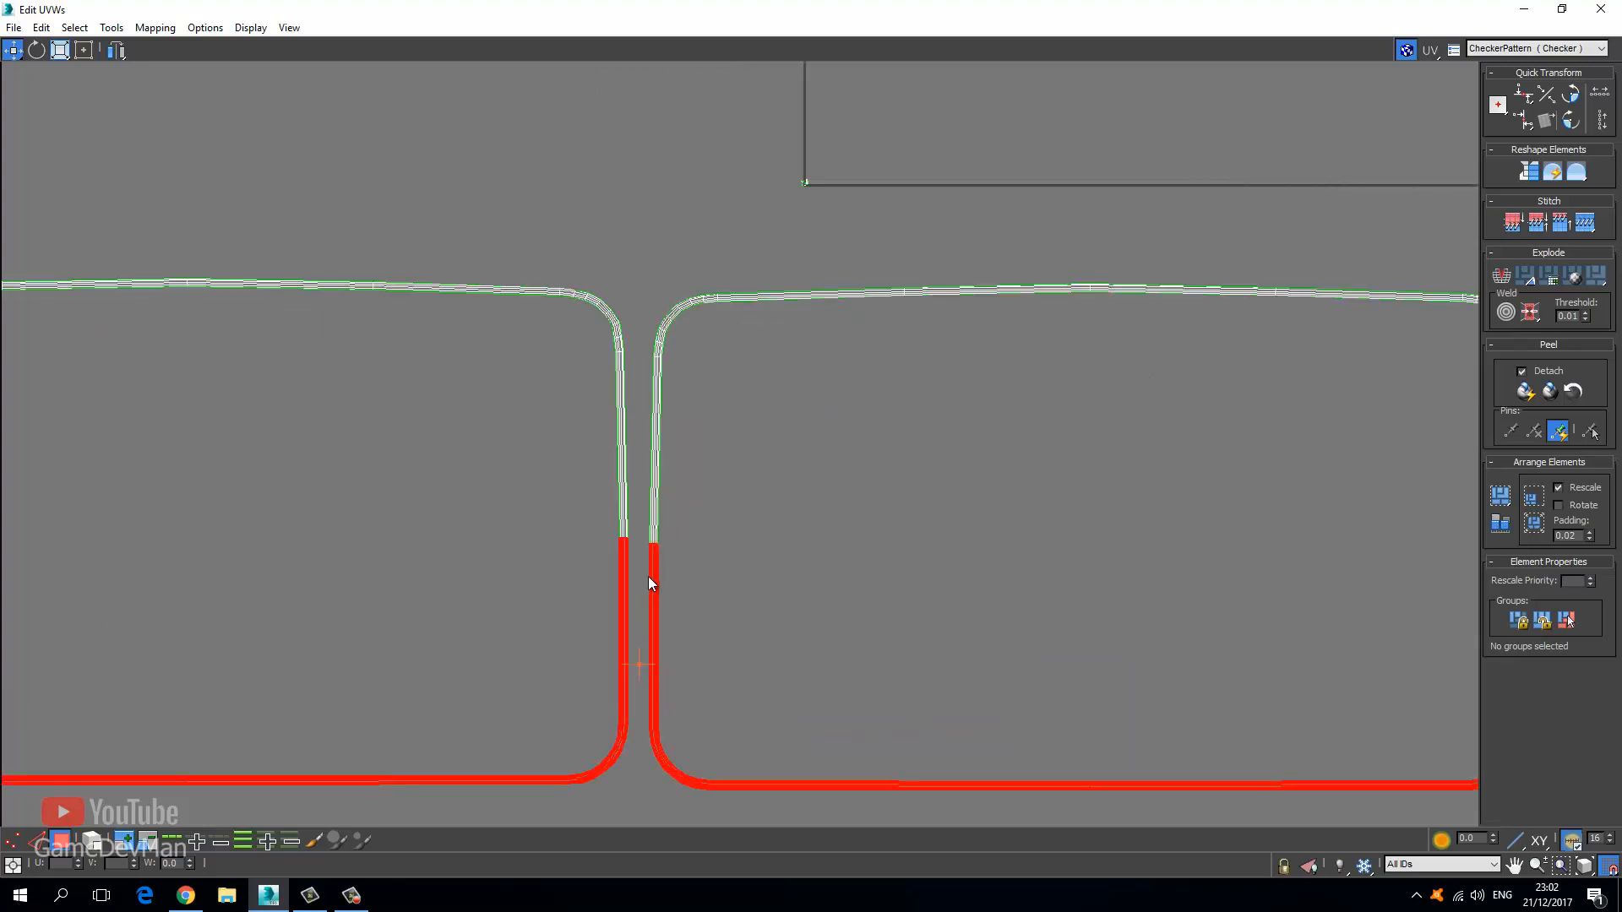
scroll(659, 551, up, 3)
right_click(647, 549)
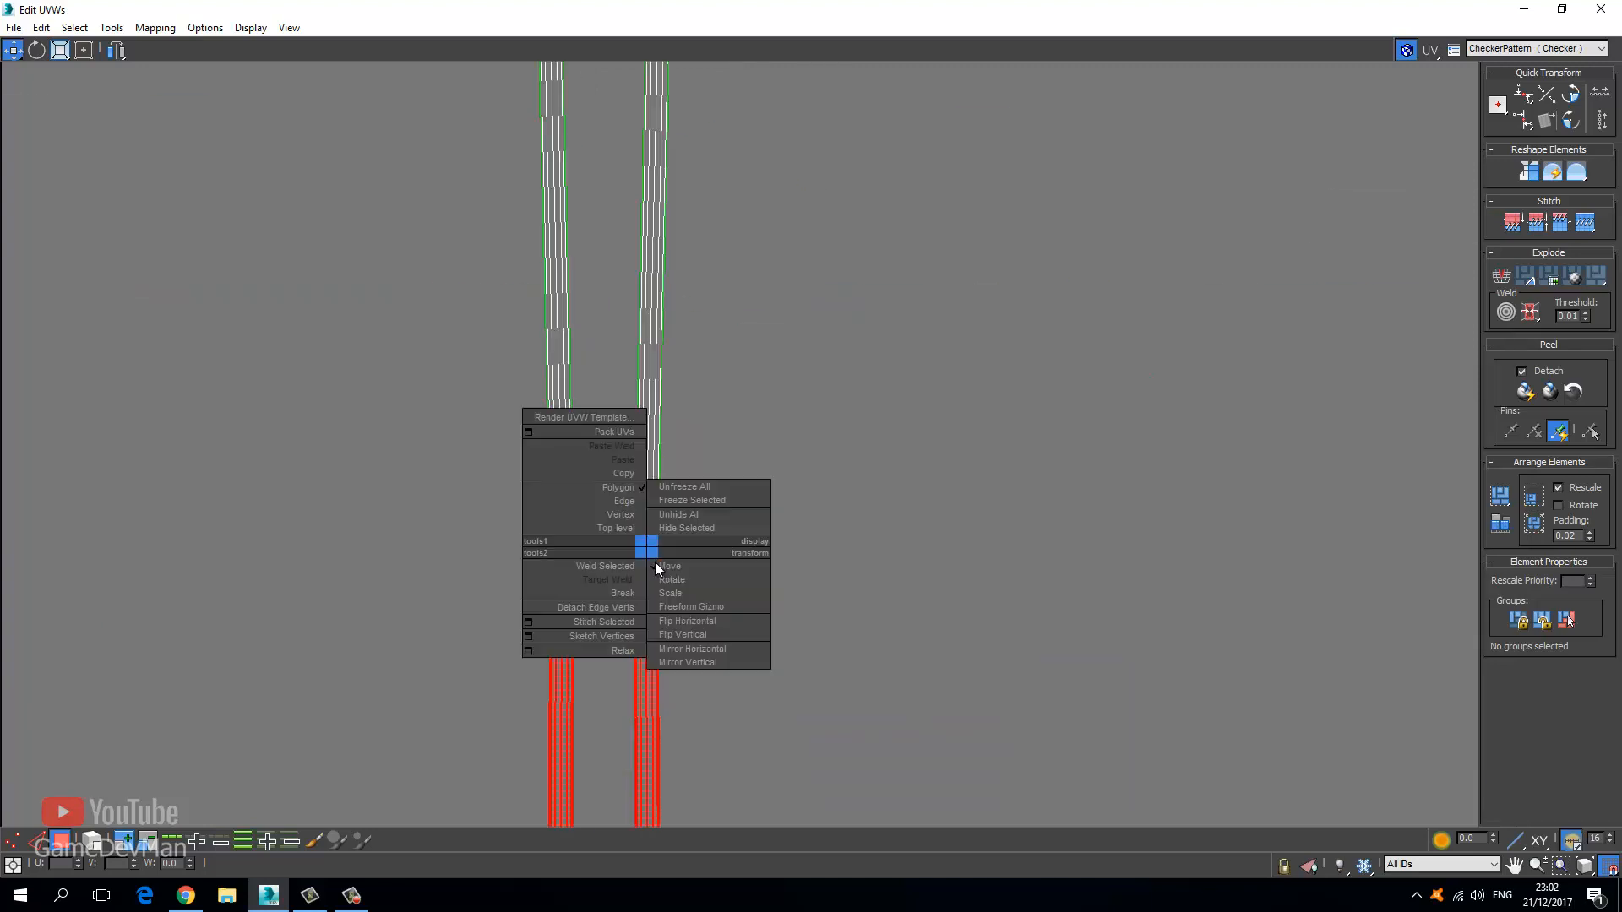
click(640, 600)
scroll(639, 572, down, 8)
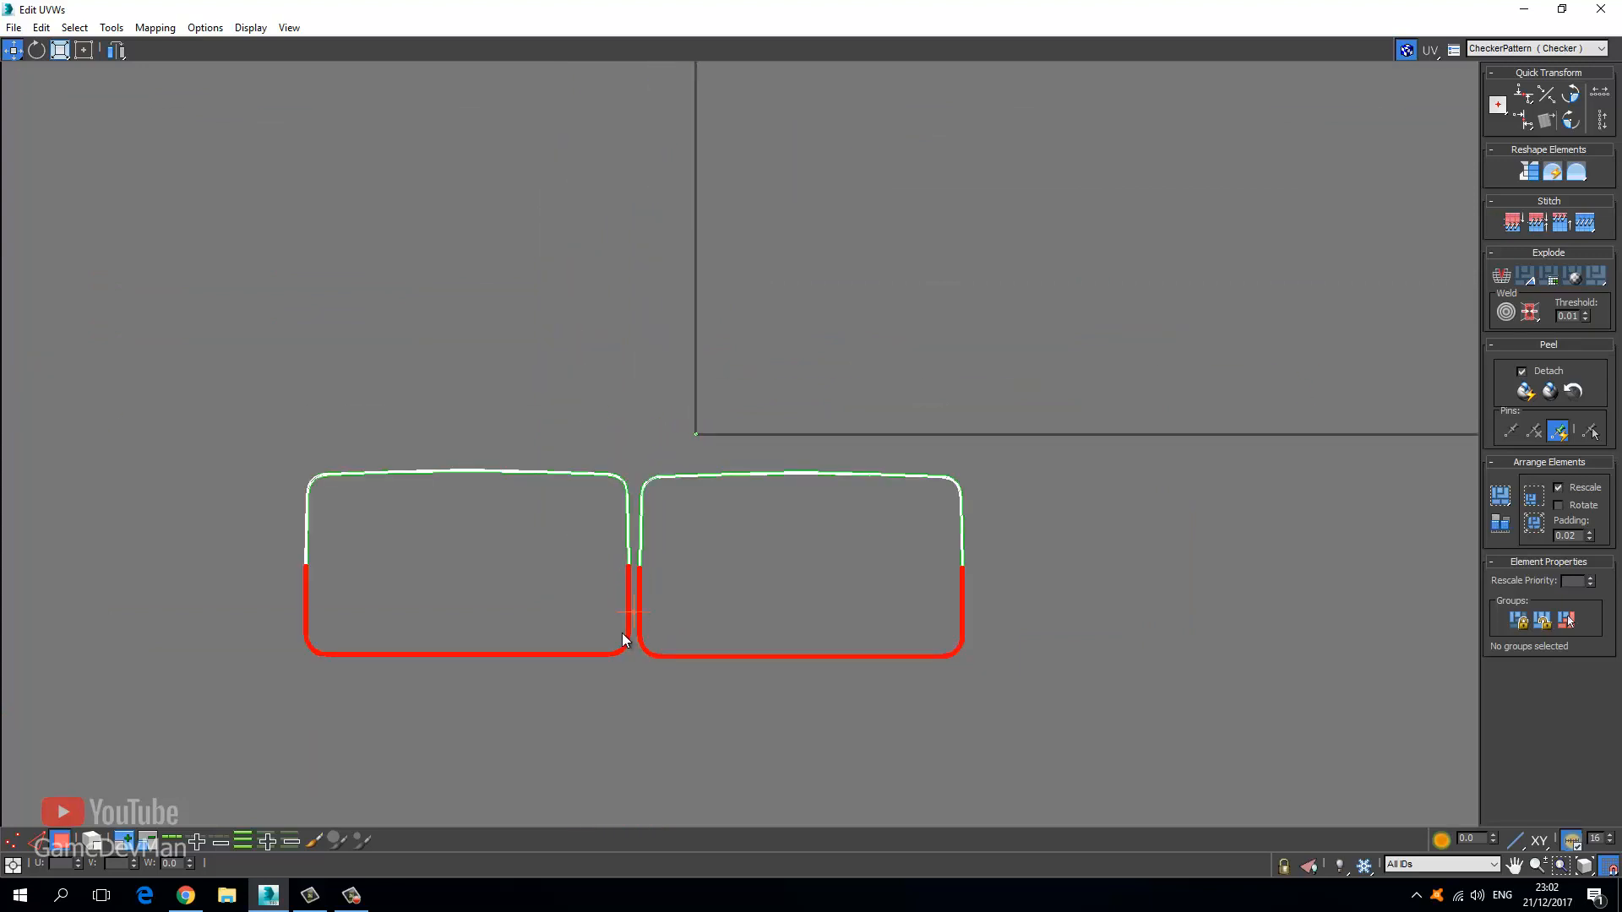
drag(629, 635, 610, 811)
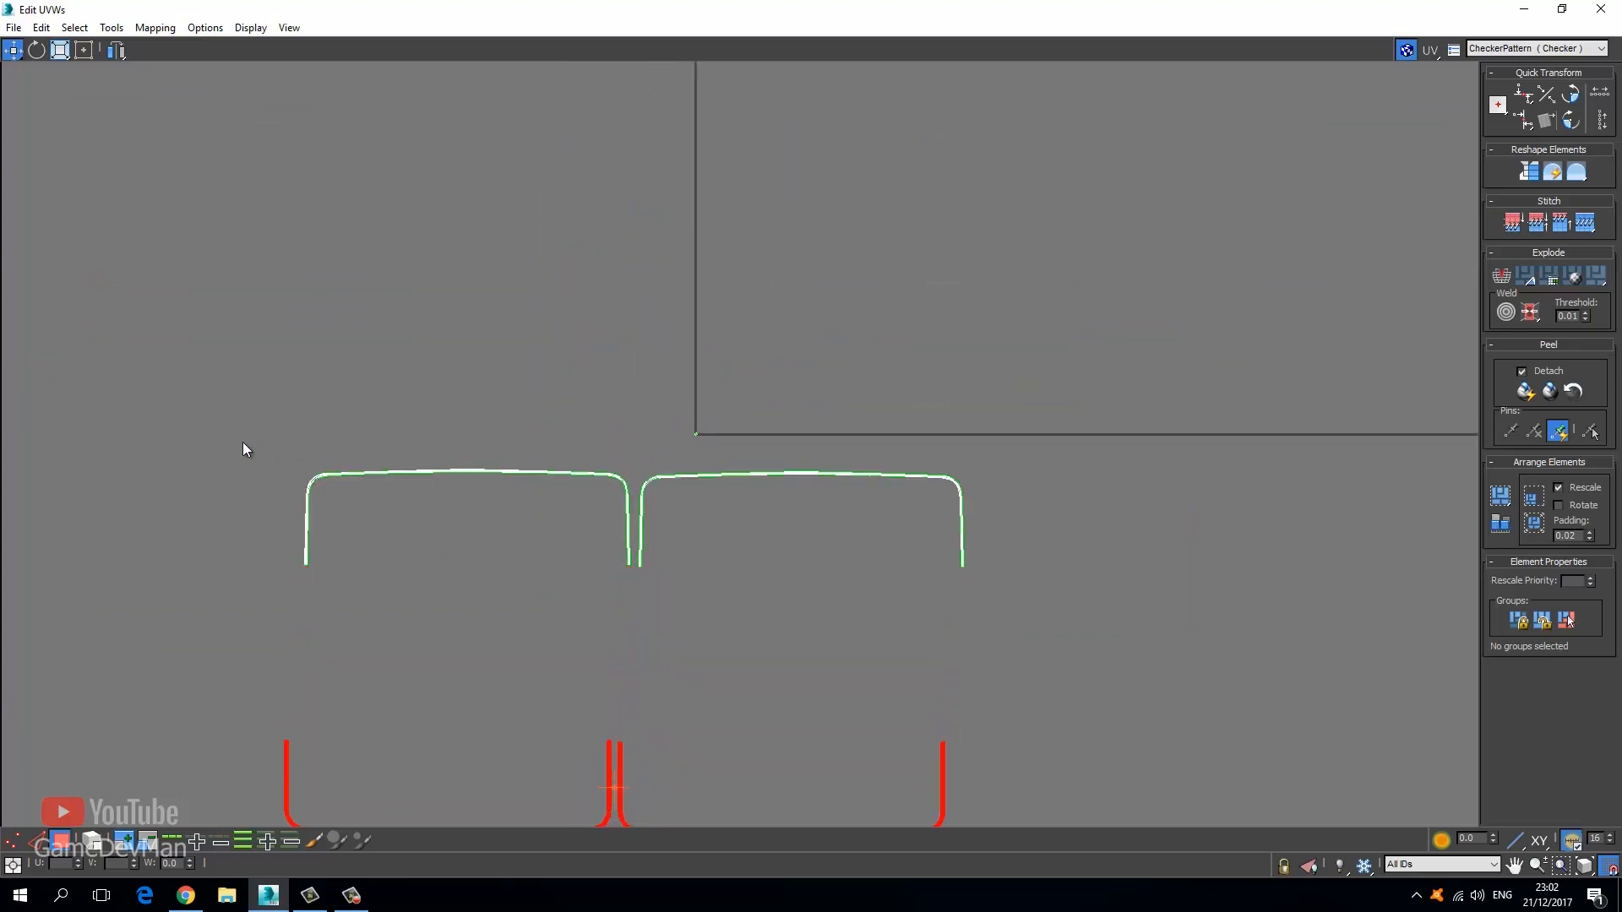
Spread the four strips apart, moving the left ones left and the right ones right.
drag(218, 439, 641, 593)
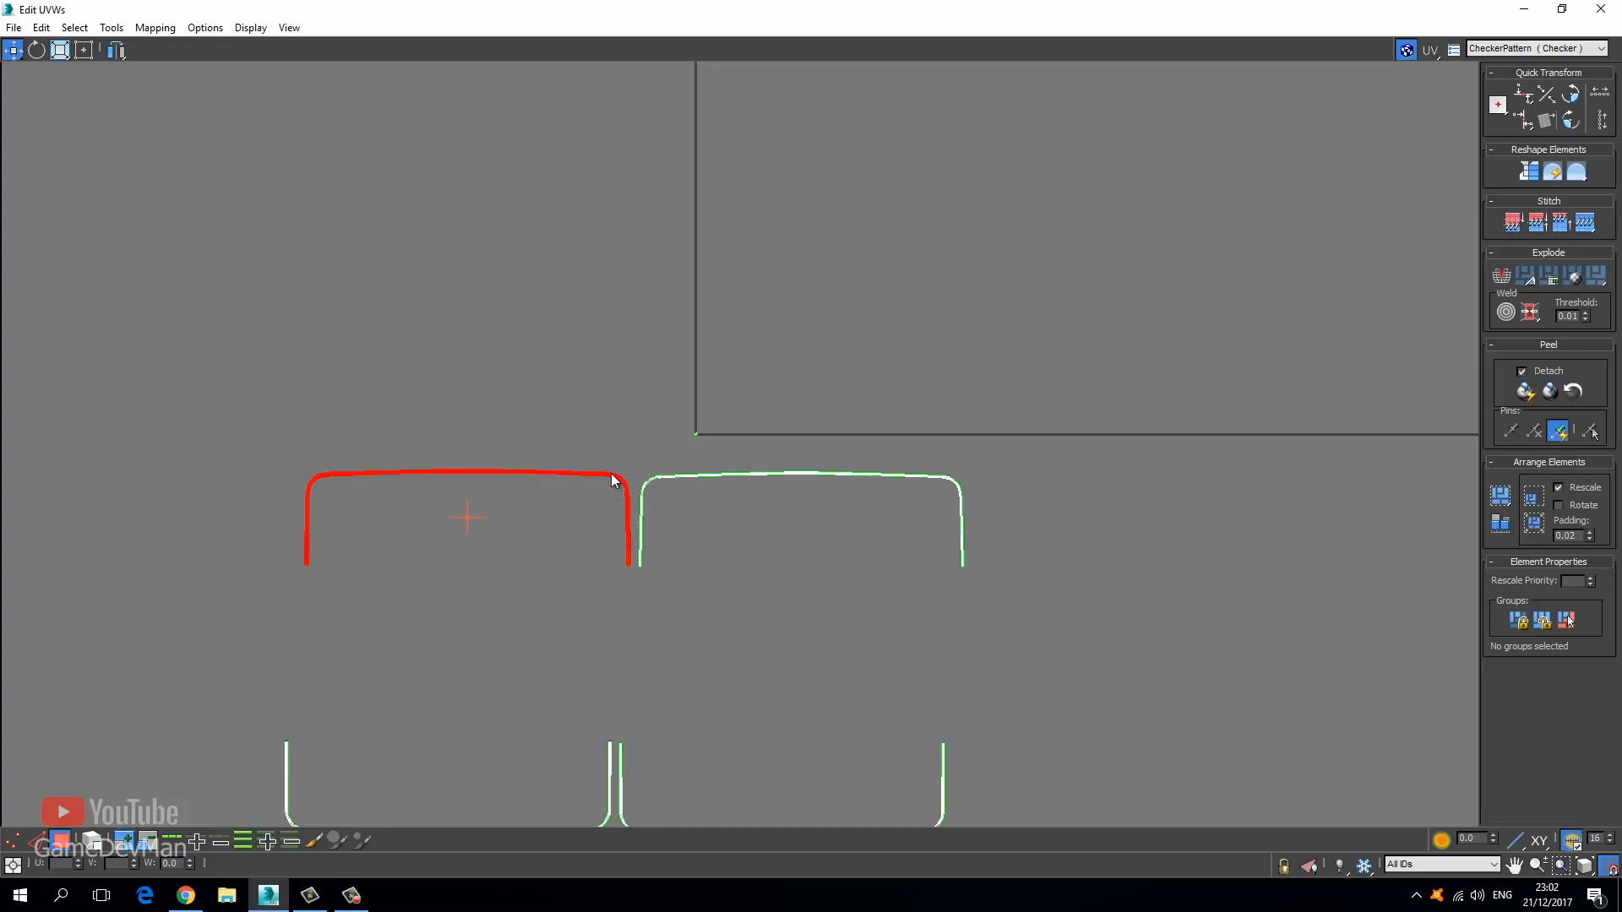
drag(612, 477, 464, 478)
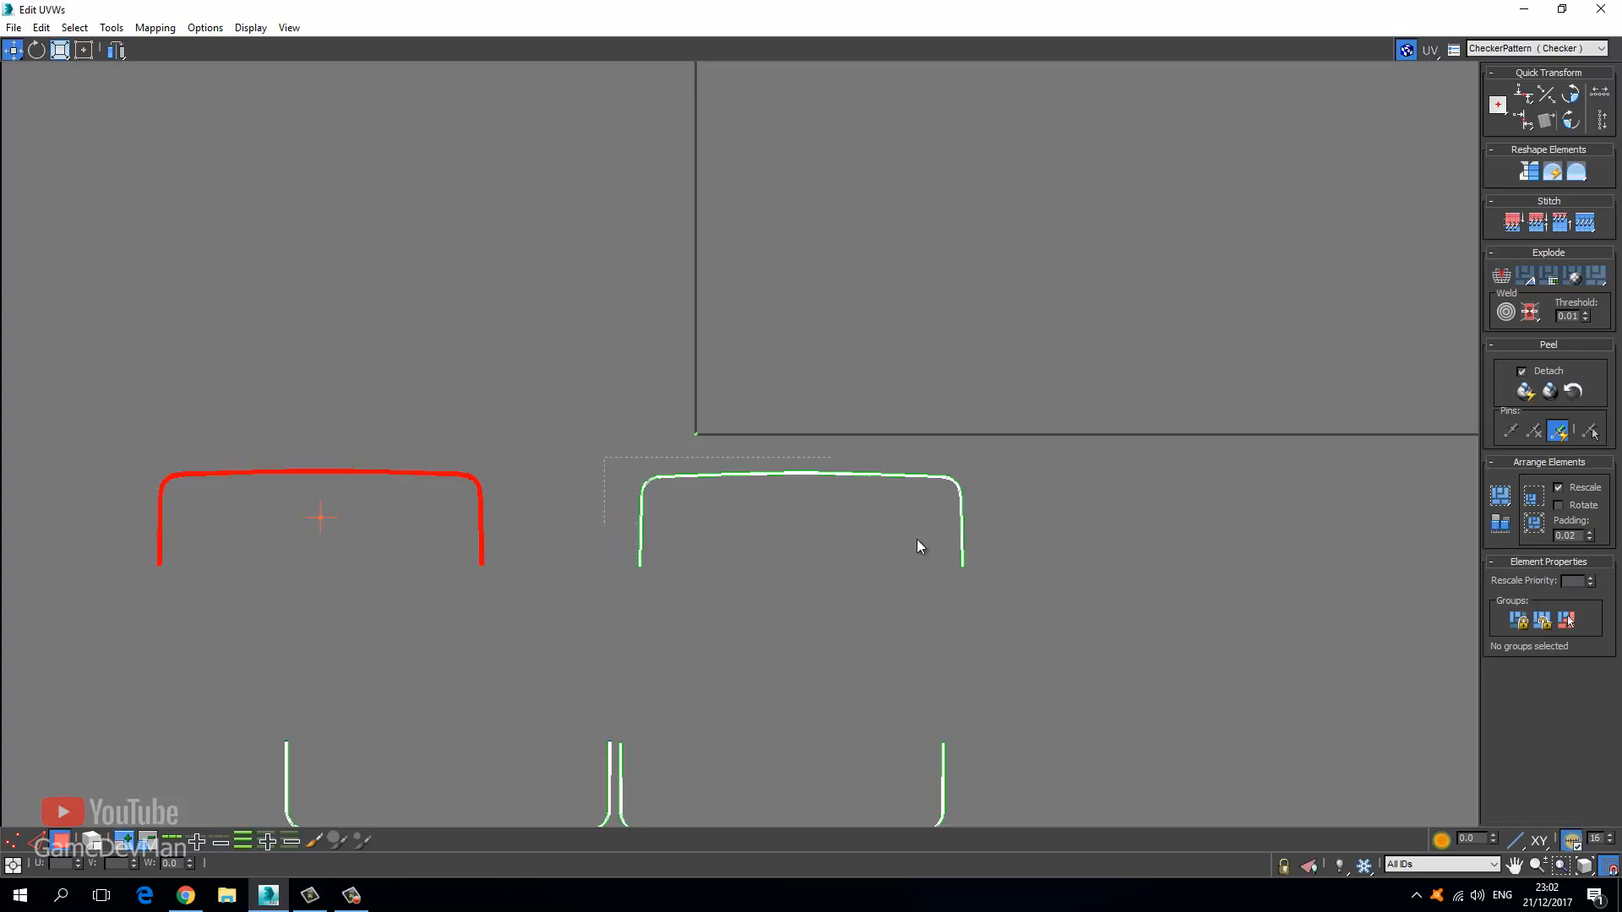
drag(918, 540, 1095, 596)
drag(754, 472, 861, 481)
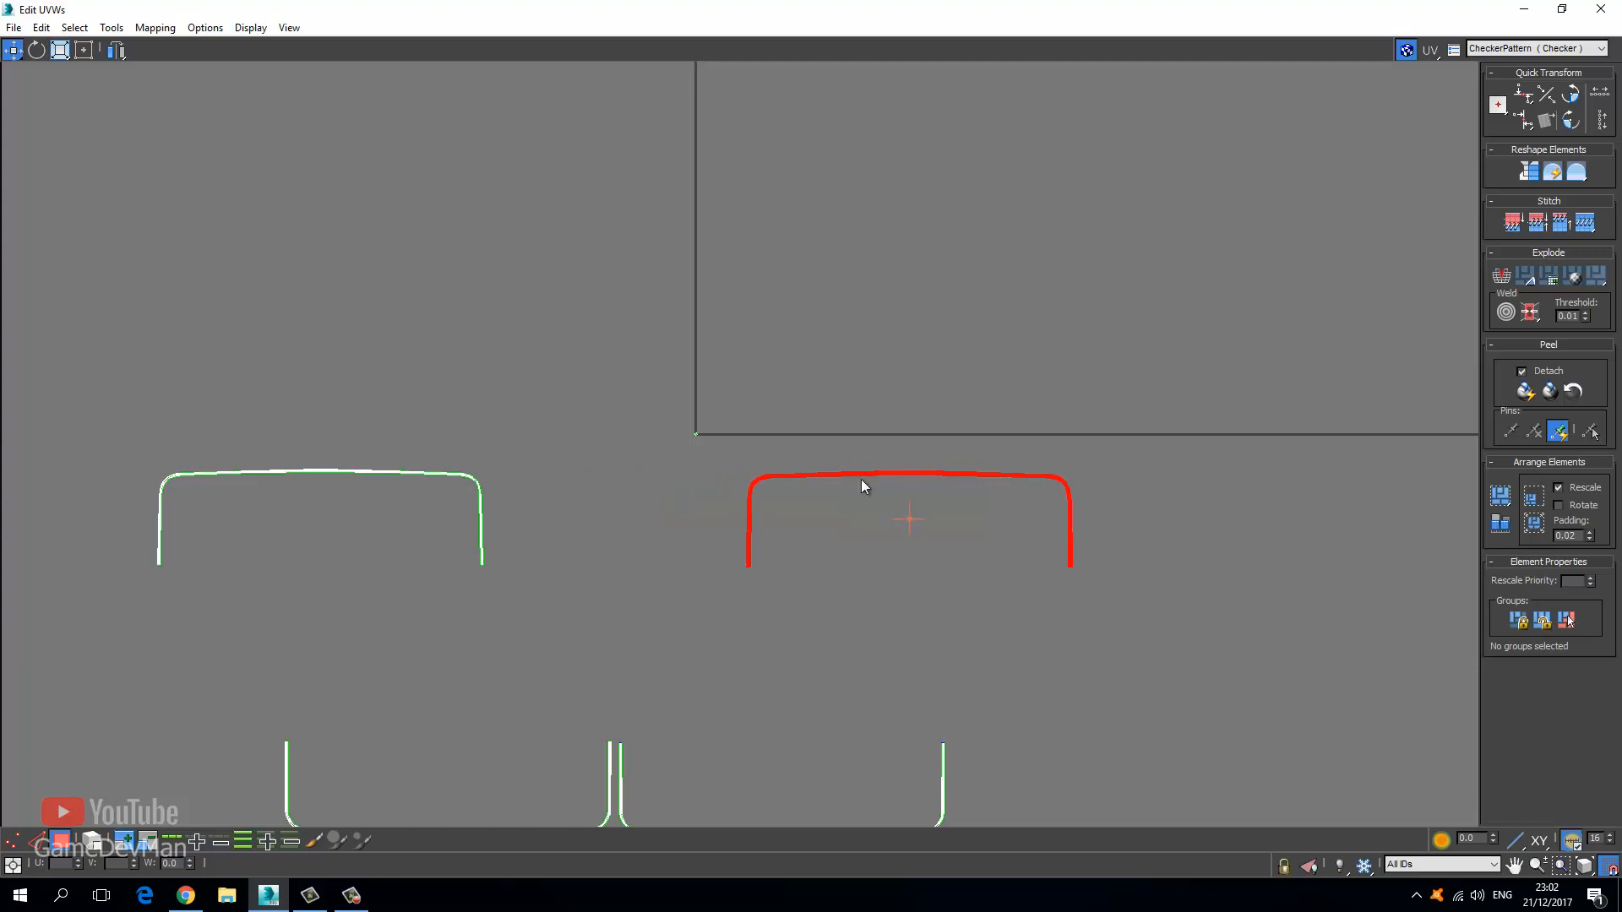
middle_drag(422, 658, 601, 485)
drag(372, 511, 792, 676)
scroll(788, 650, up, 2)
drag(694, 646, 540, 647)
drag(1314, 759, 1309, 756)
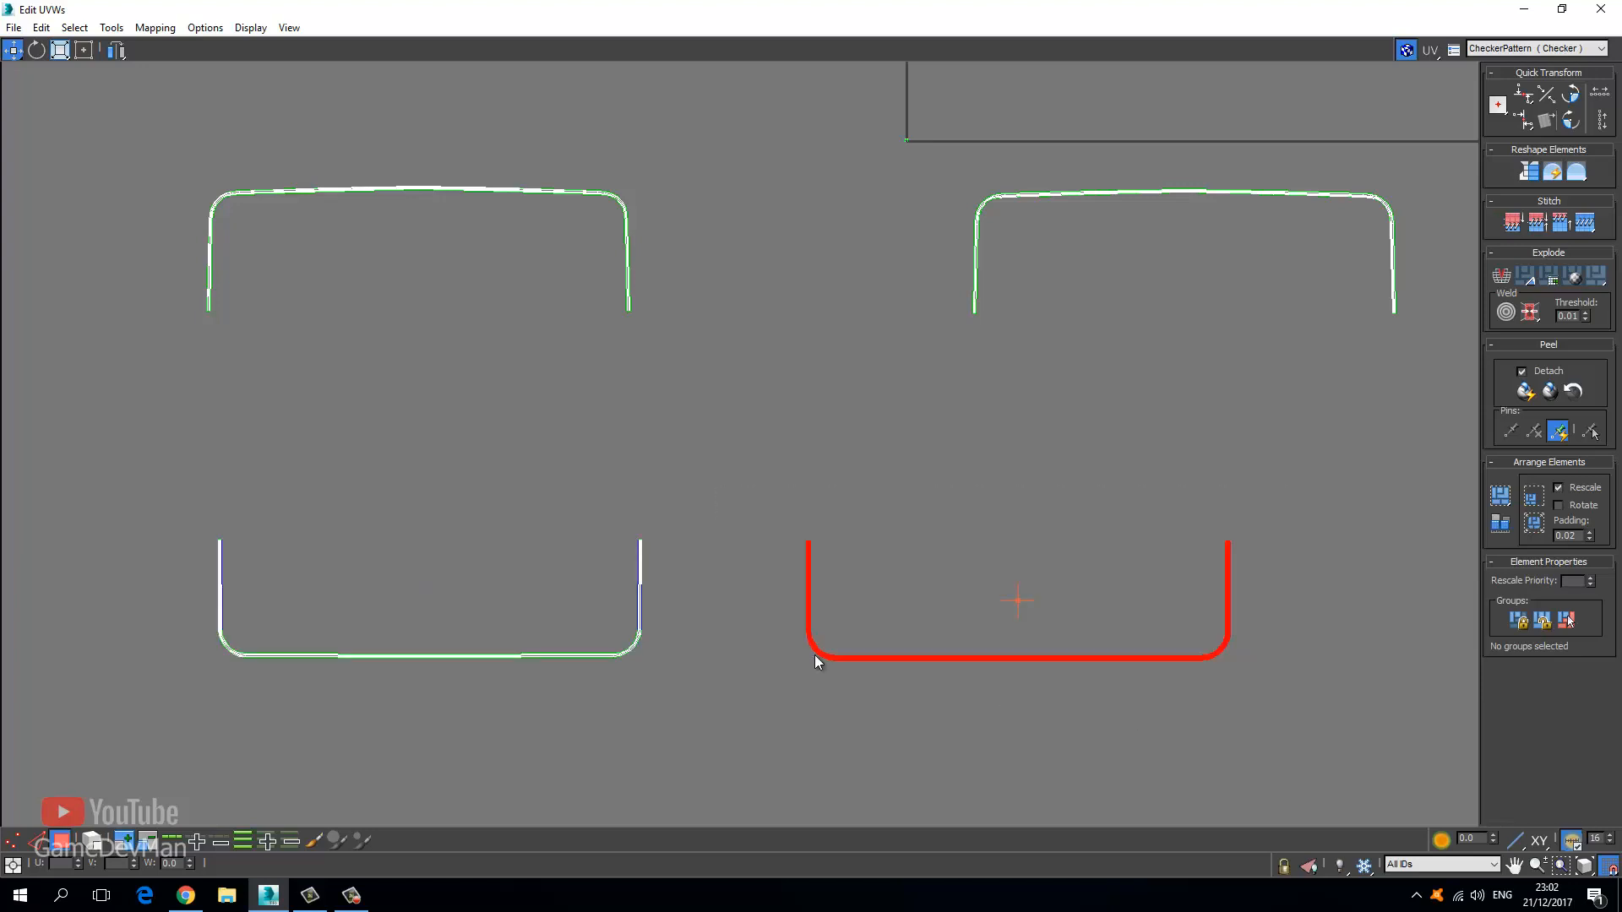
drag(818, 652, 1002, 652)
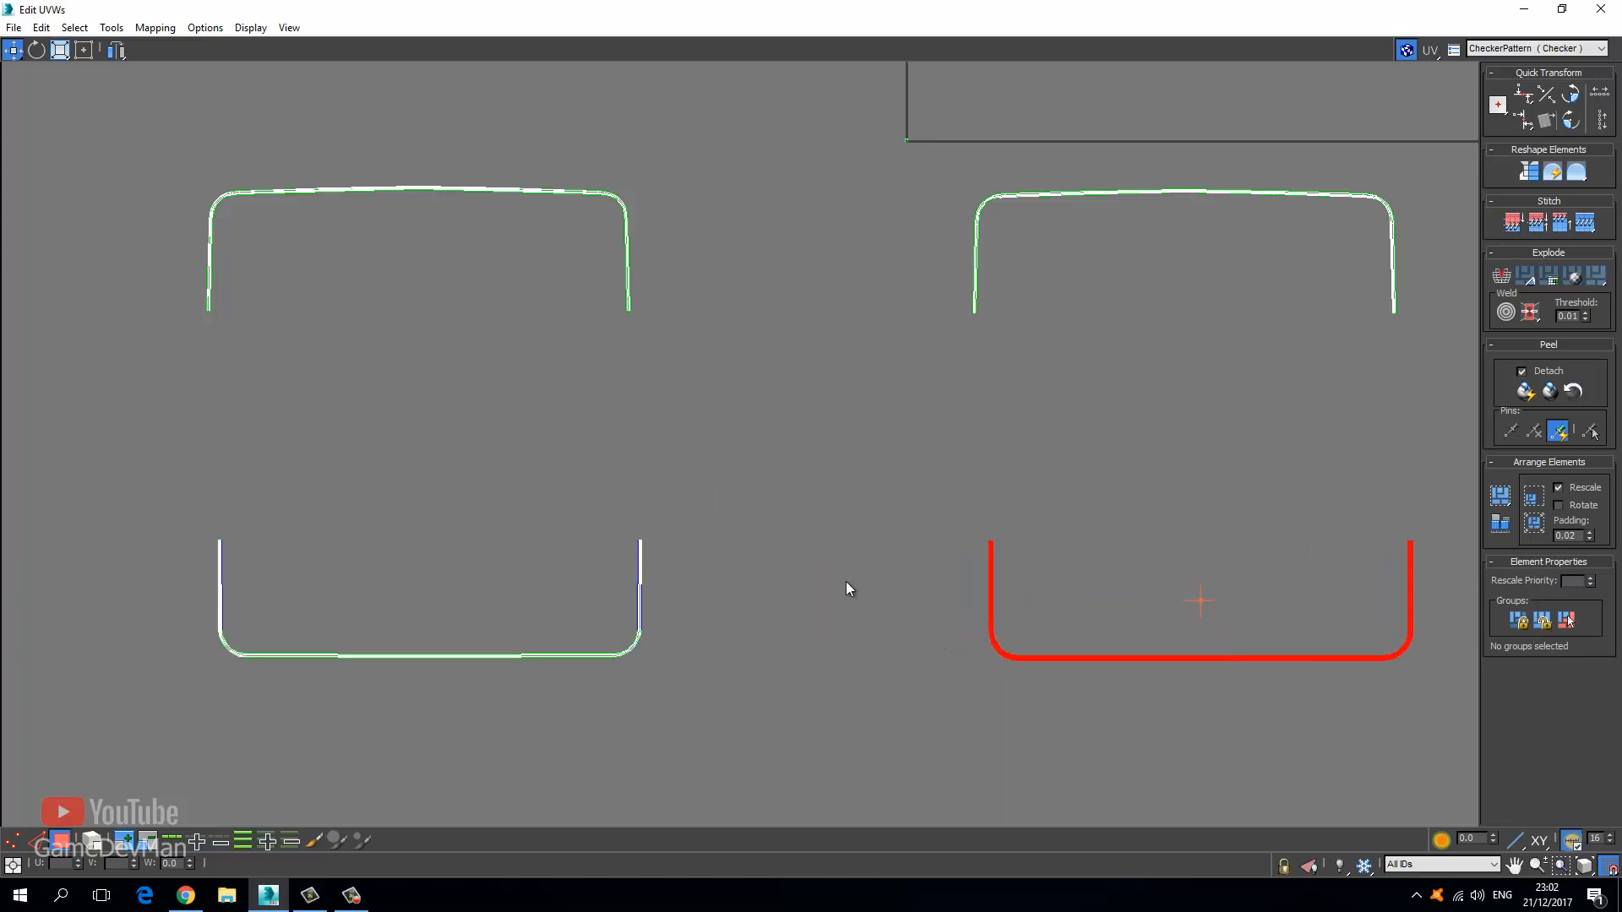
click(904, 571)
middle_drag(904, 570, 541, 499)
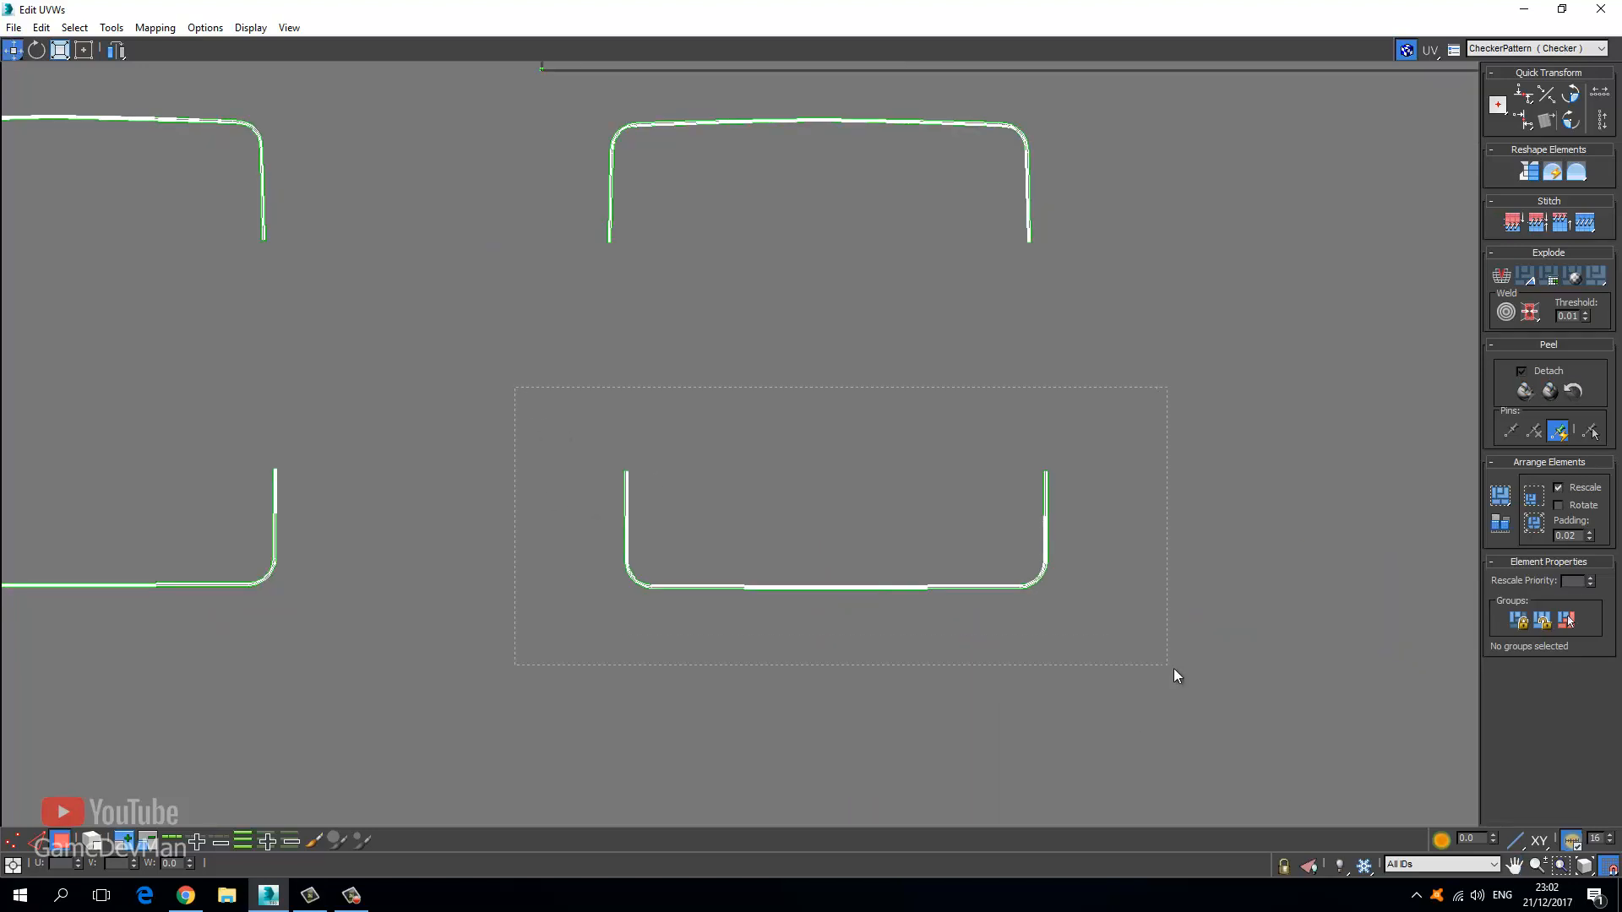
Select the lower-middle UV strip and open the Relax tool set to Relax By Polygon Angles.
drag(1178, 676, 1181, 678)
click(783, 507)
drag(1253, 698, 1251, 694)
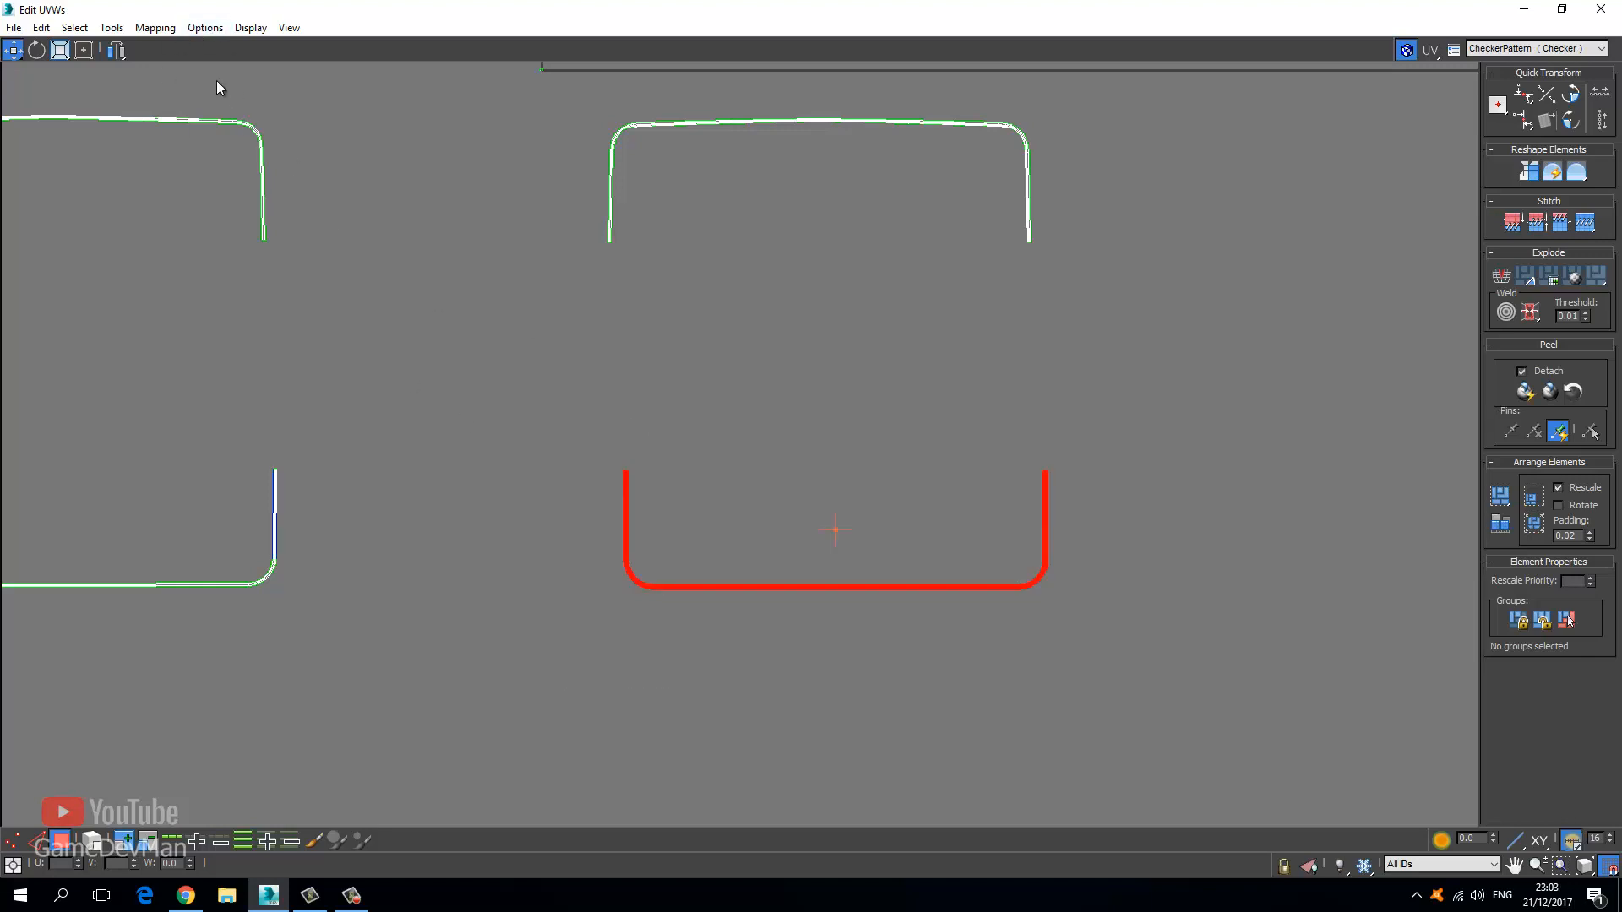
click(112, 27)
click(178, 316)
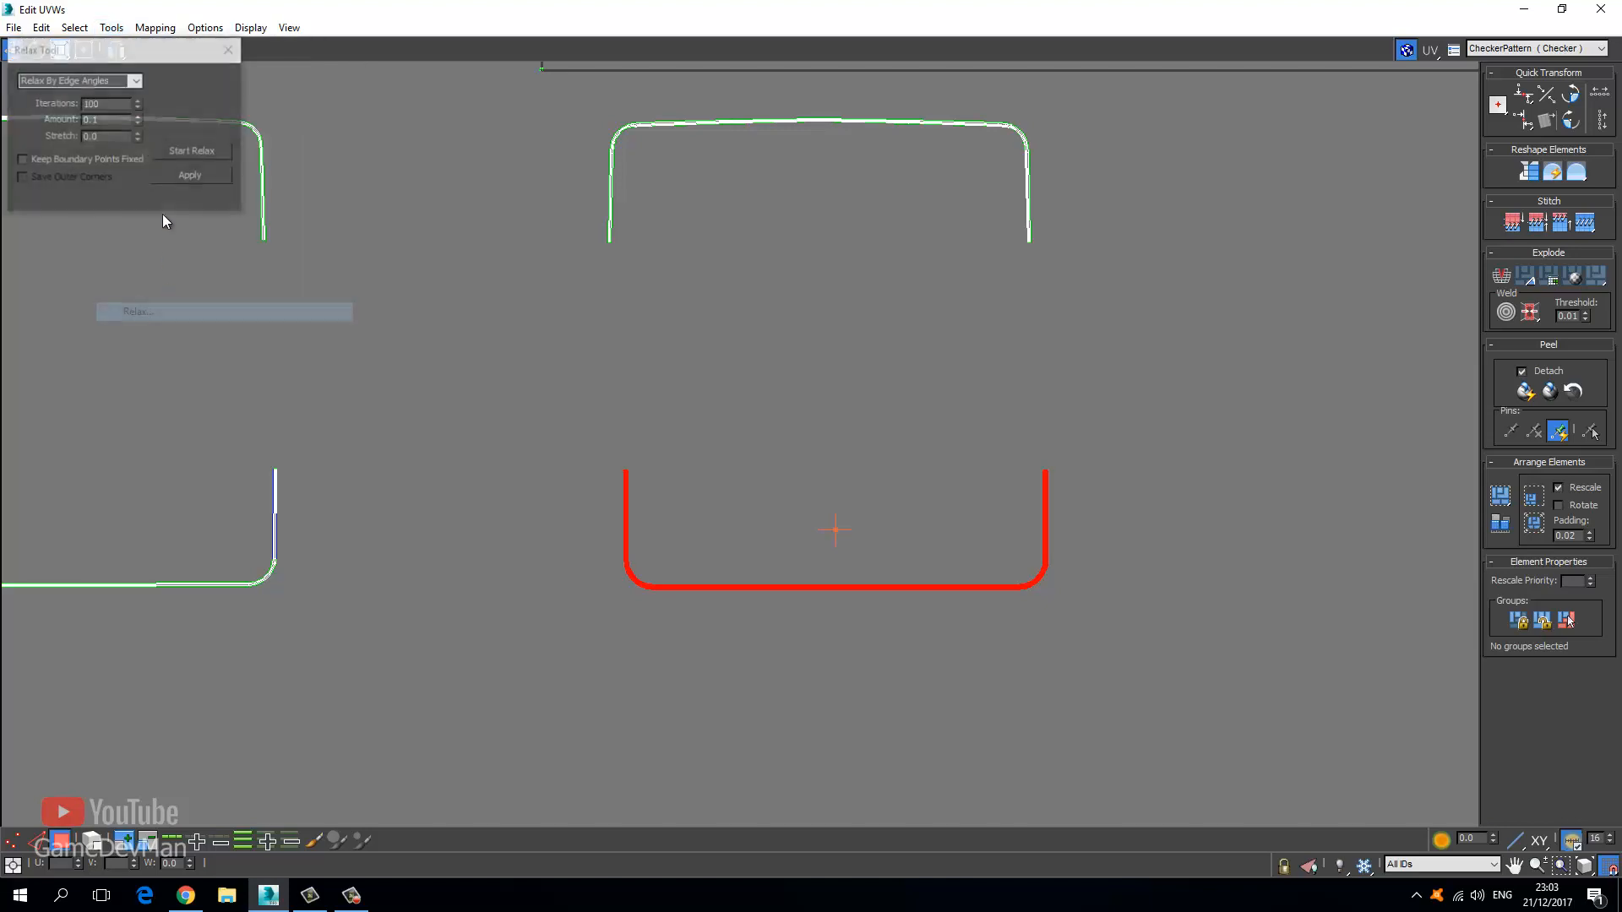
click(136, 80)
click(68, 93)
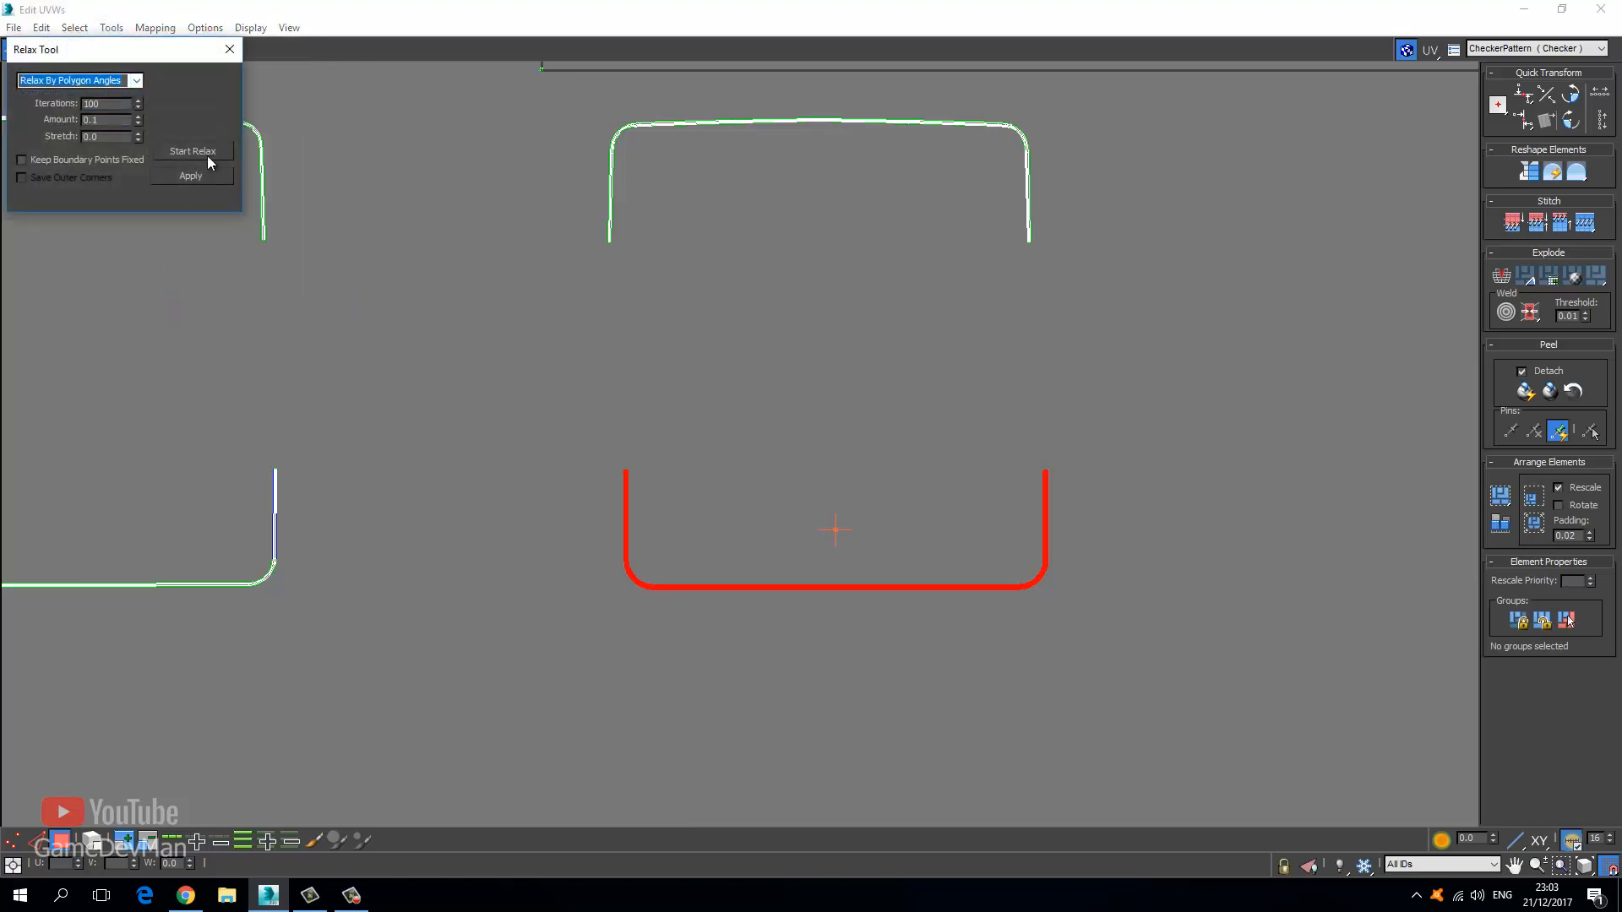
Relax the upper-middle, upper-left and lower-left strips in turn, then close the Relax tool.
middle_drag(536, 217, 571, 275)
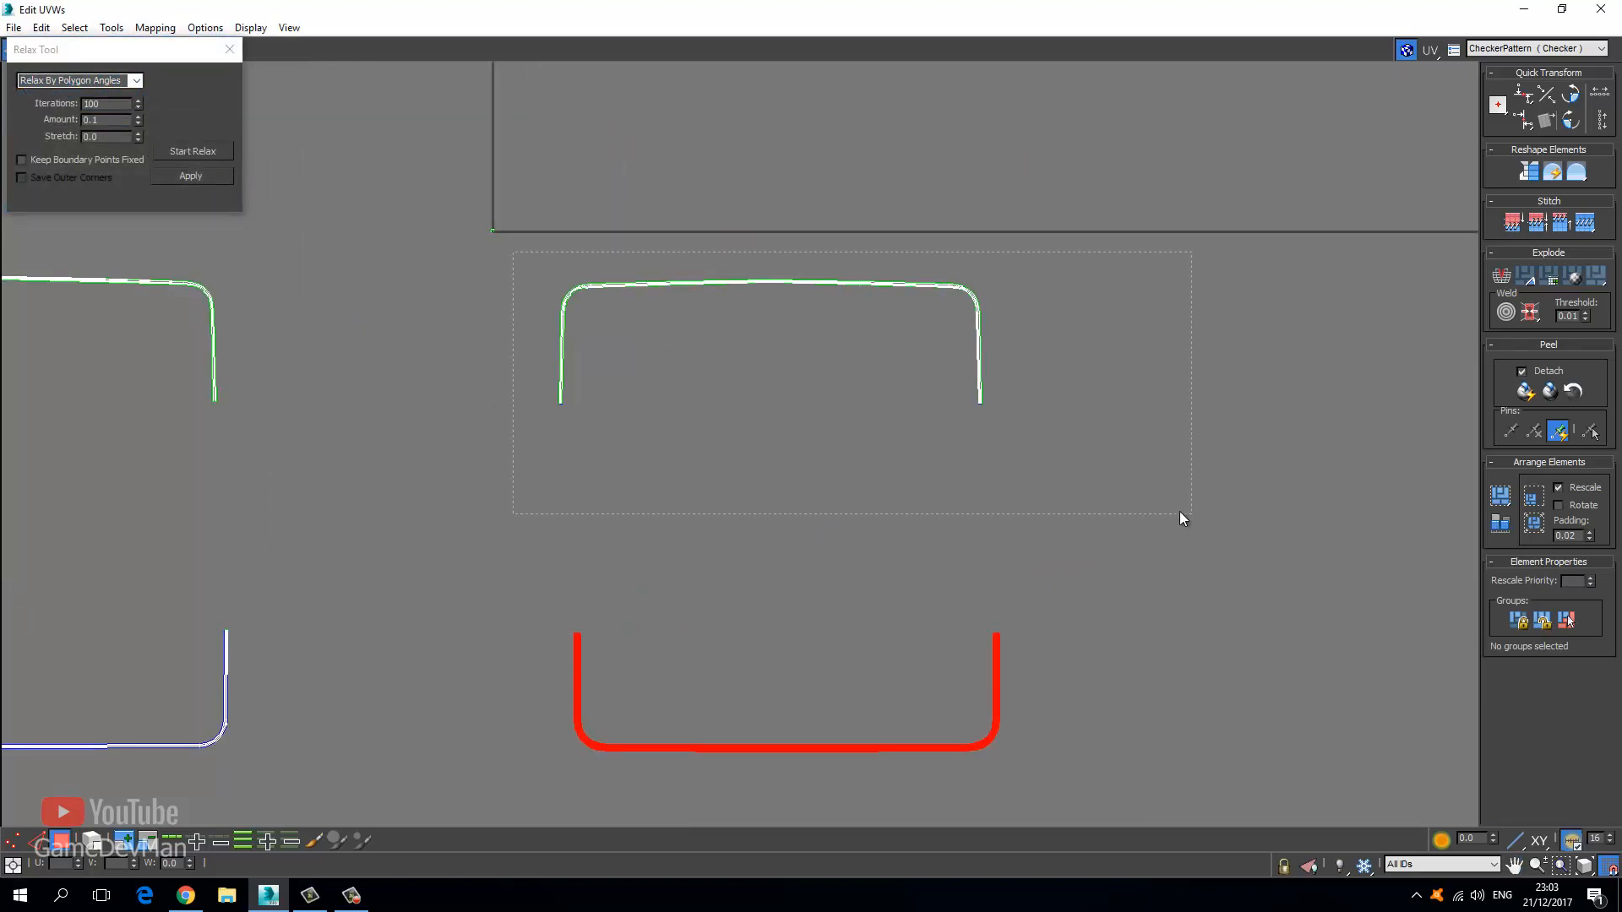
drag(1181, 517, 1182, 517)
click(211, 161)
middle_drag(311, 347, 727, 404)
drag(752, 471, 752, 470)
click(213, 152)
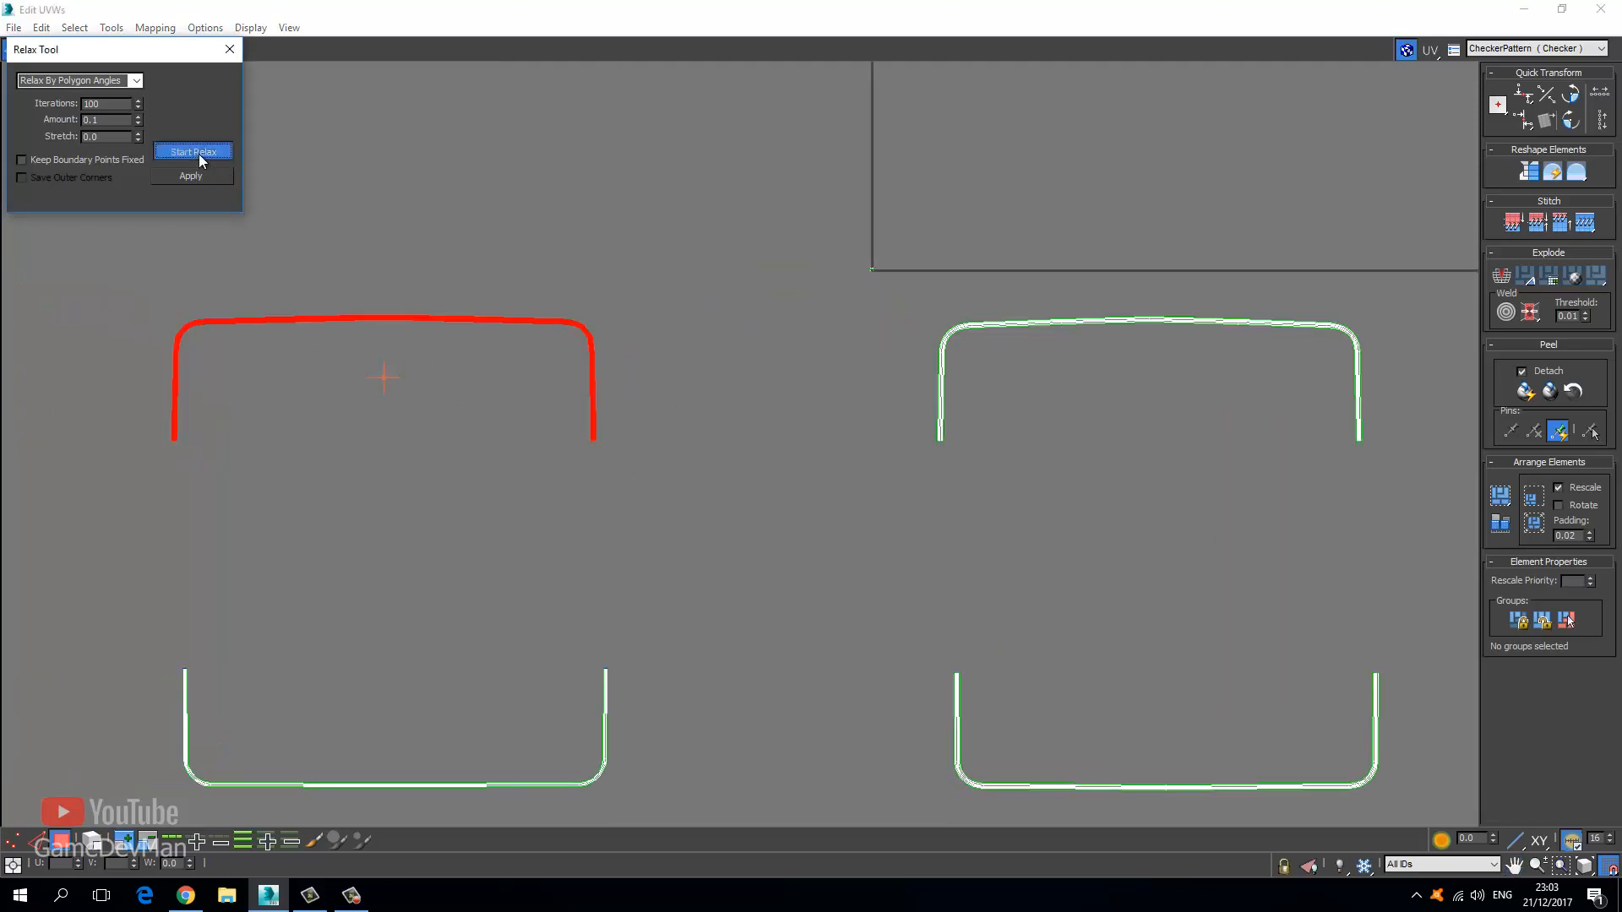
middle_drag(218, 472, 286, 344)
drag(197, 462, 841, 733)
click(201, 160)
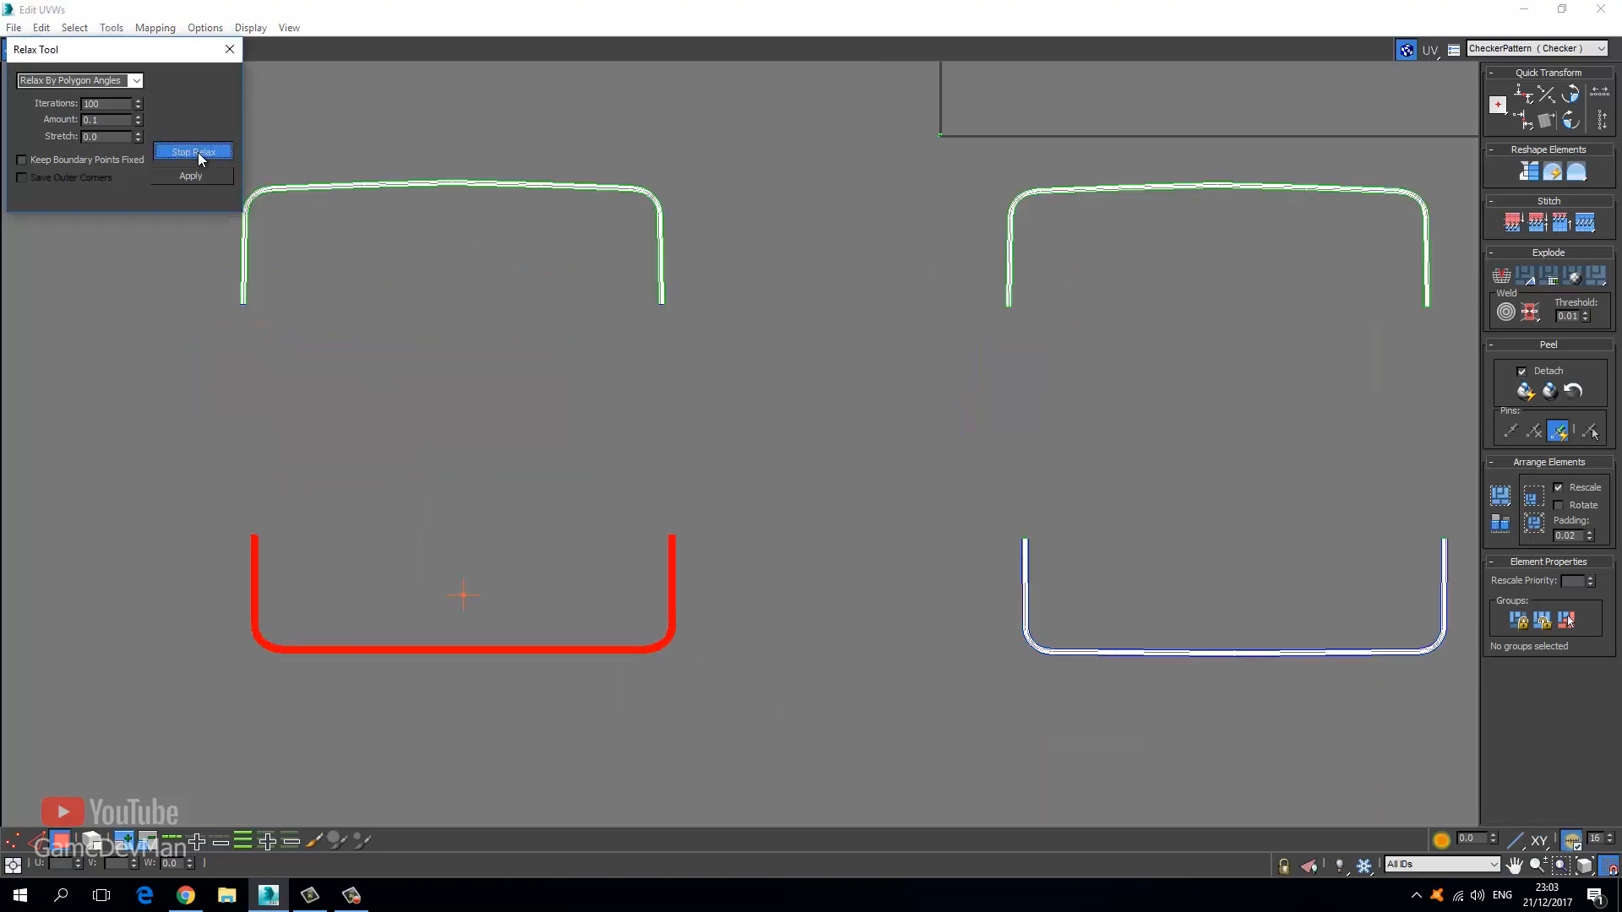
click(229, 49)
click(300, 166)
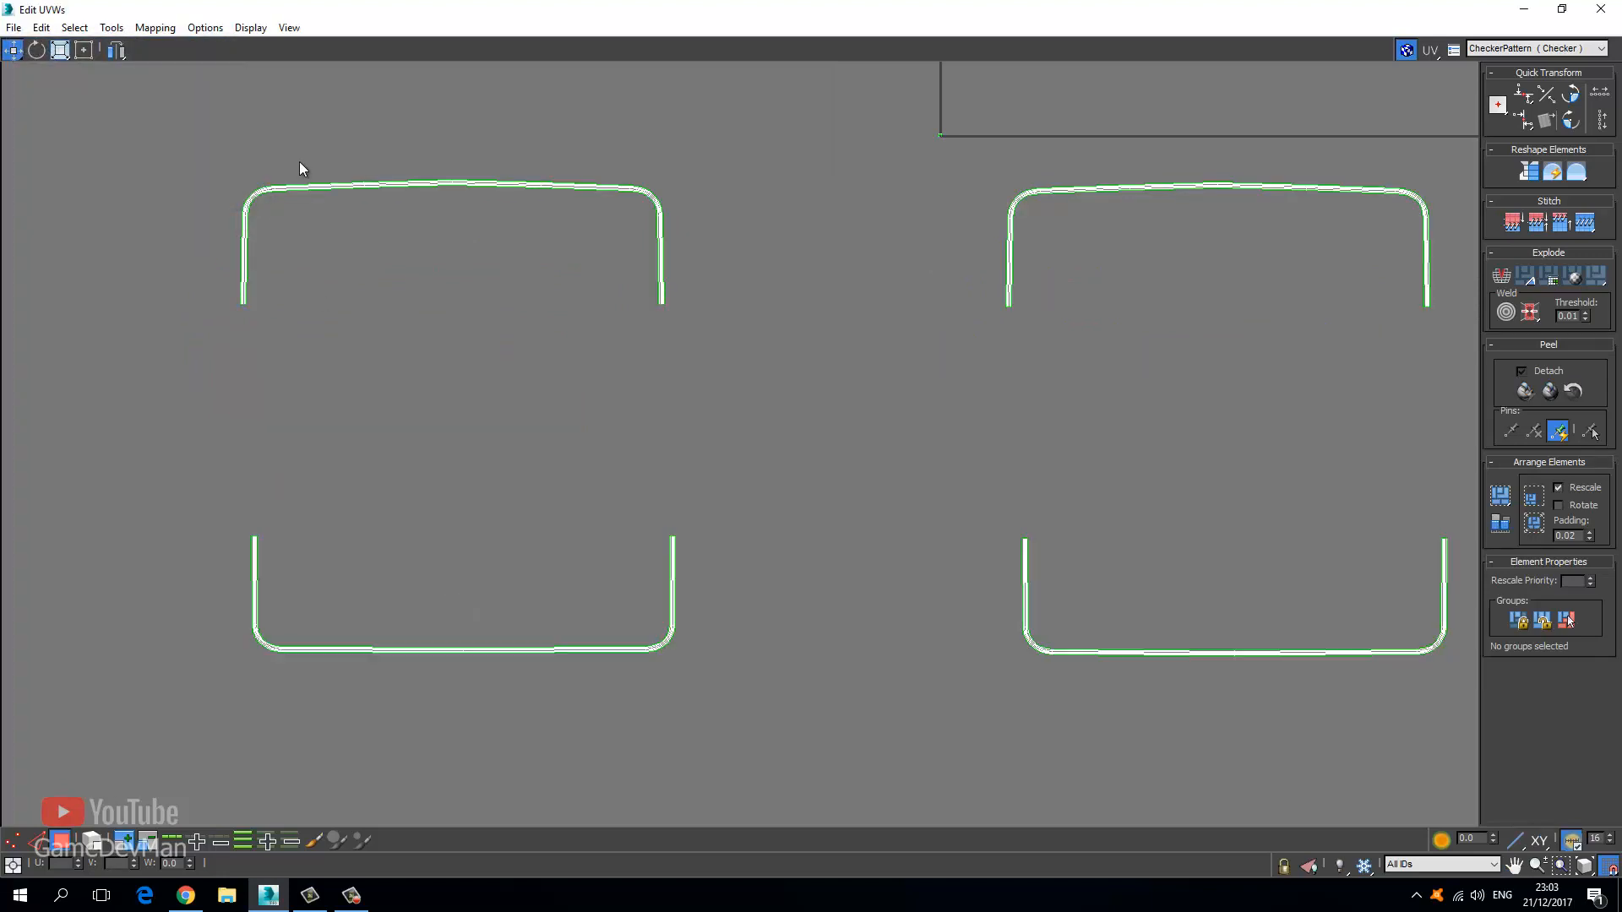
middle_drag(326, 188, 455, 324)
Select the seam edges along the upper-left strip's border and apply Stitch Selected.
click(41, 839)
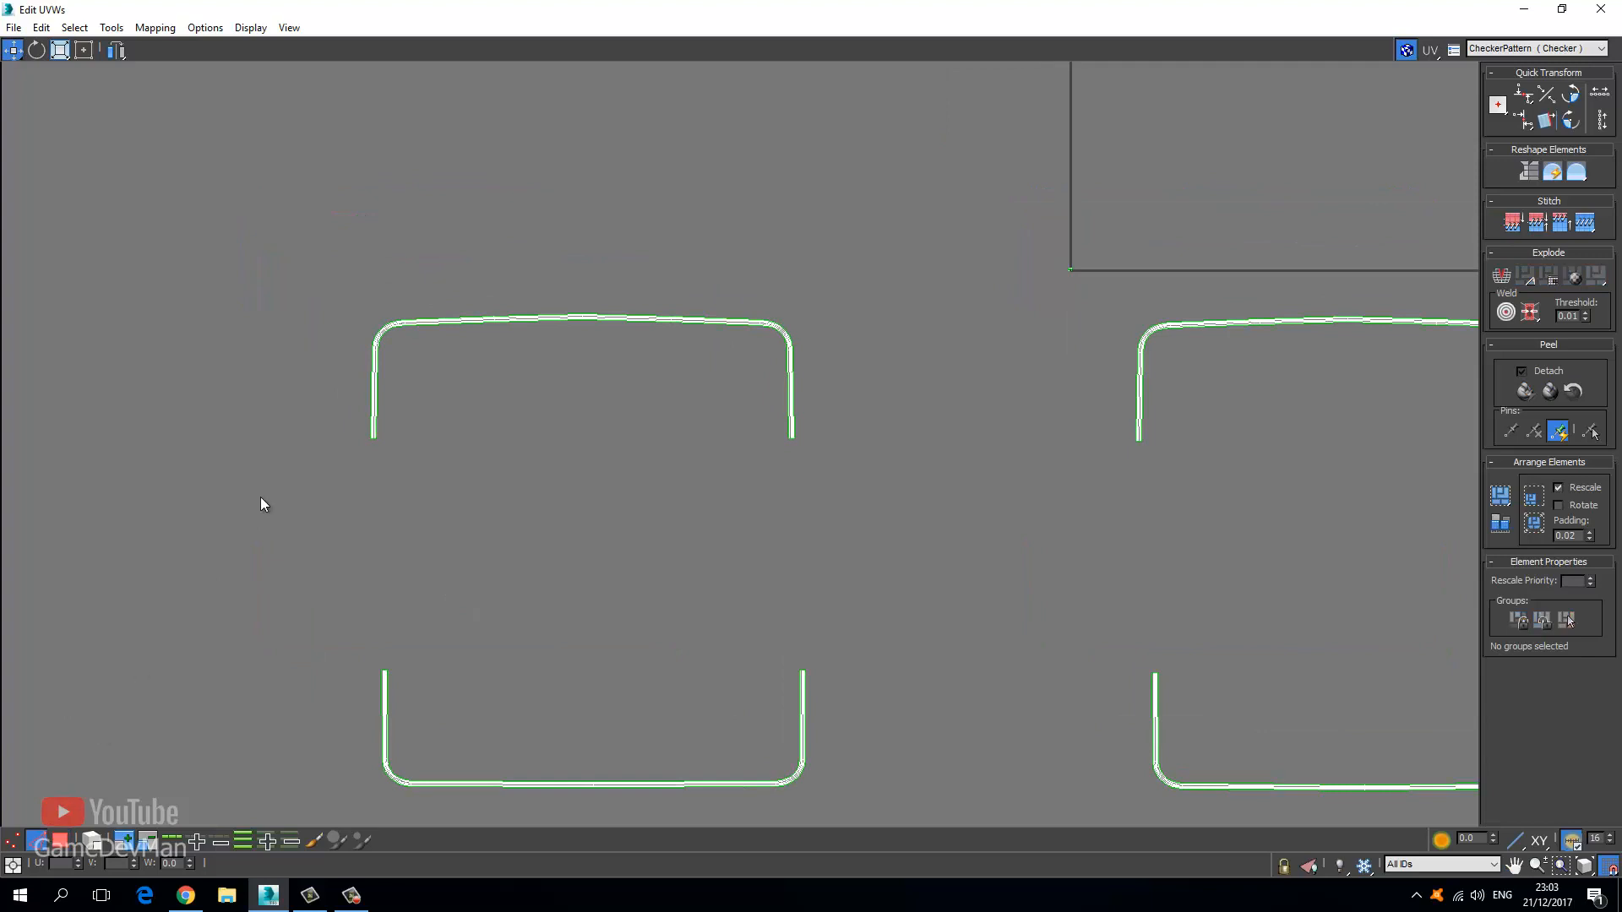
scroll(371, 368, up, 3)
middle_drag(504, 264, 354, 489)
scroll(355, 489, up, 1)
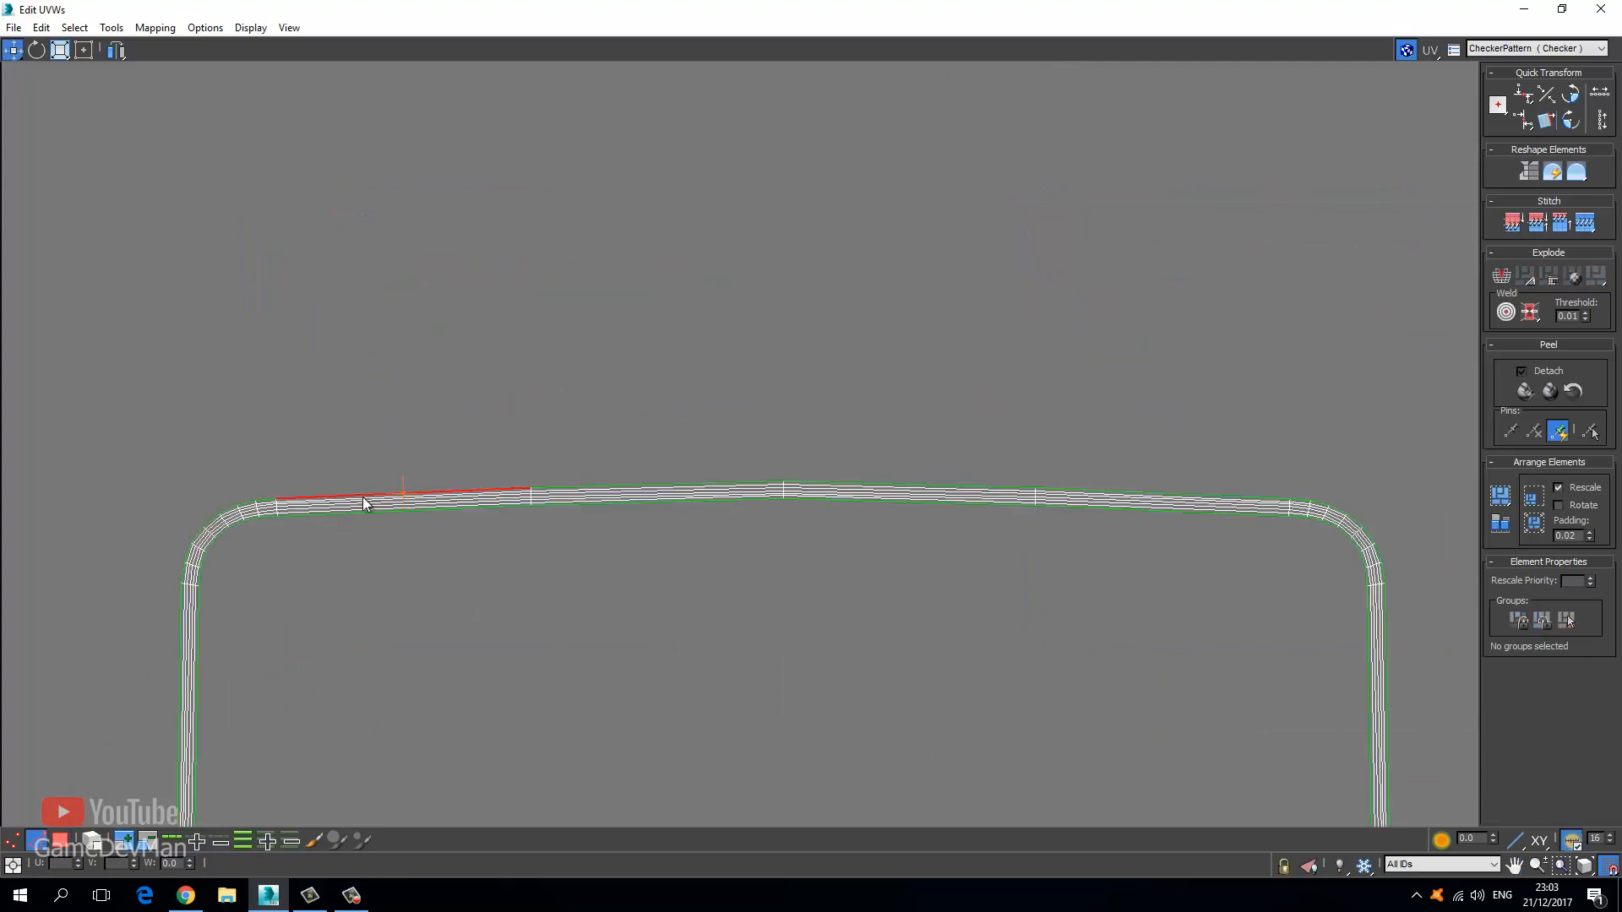
double_click(364, 497)
scroll(250, 366, down, 3)
drag(236, 354, 324, 606)
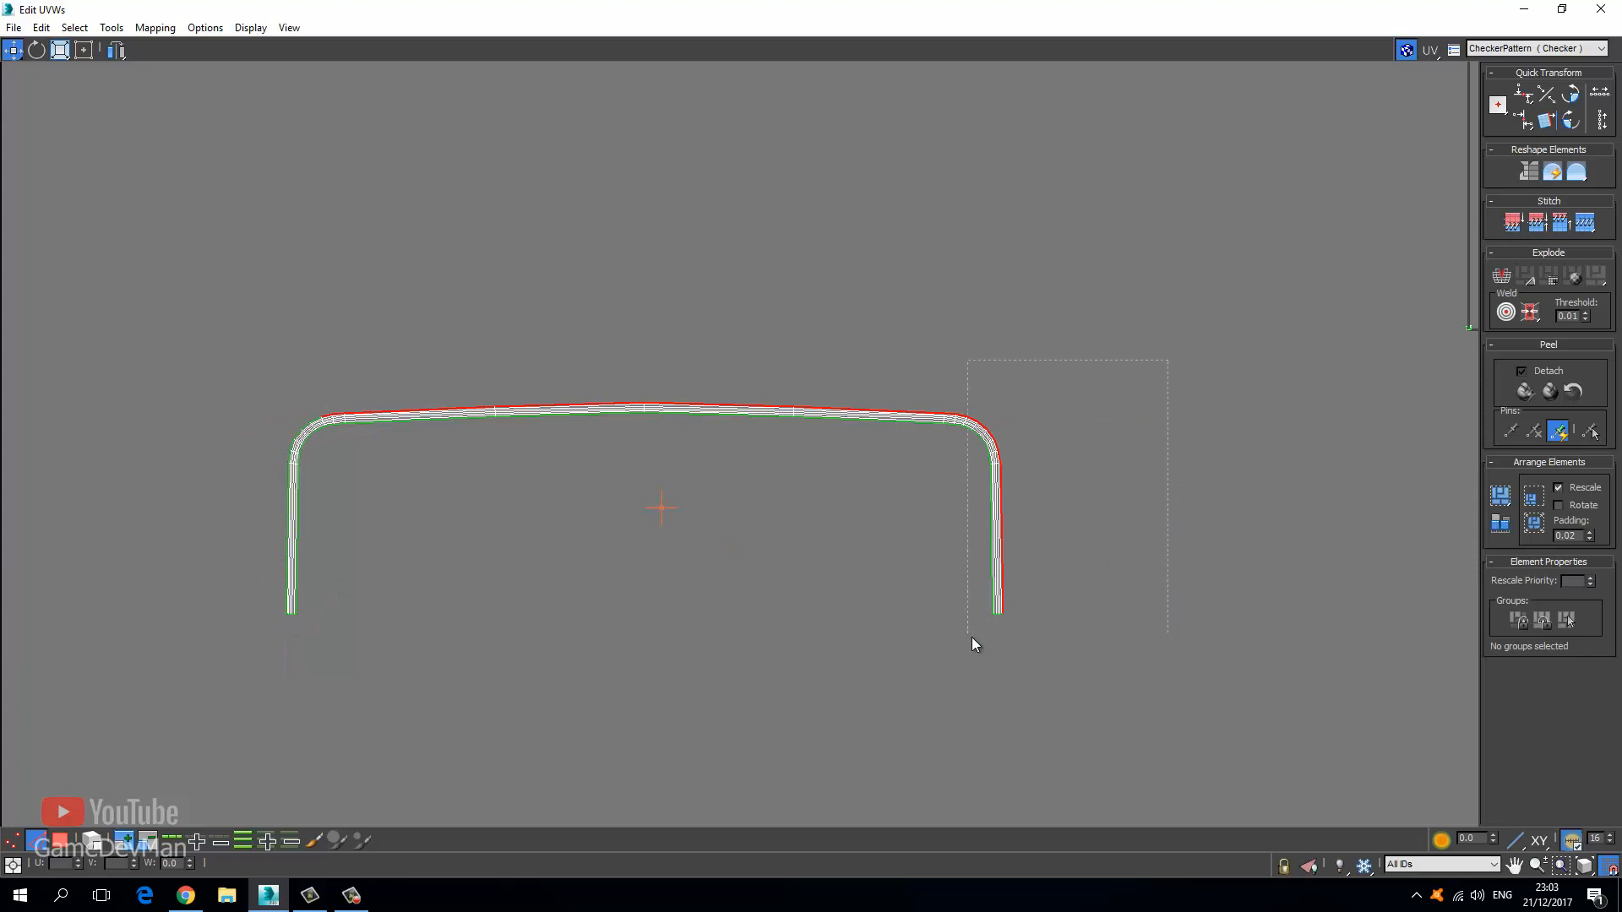
alt+drag(972, 644, 963, 644)
scroll(1000, 489, up, 3)
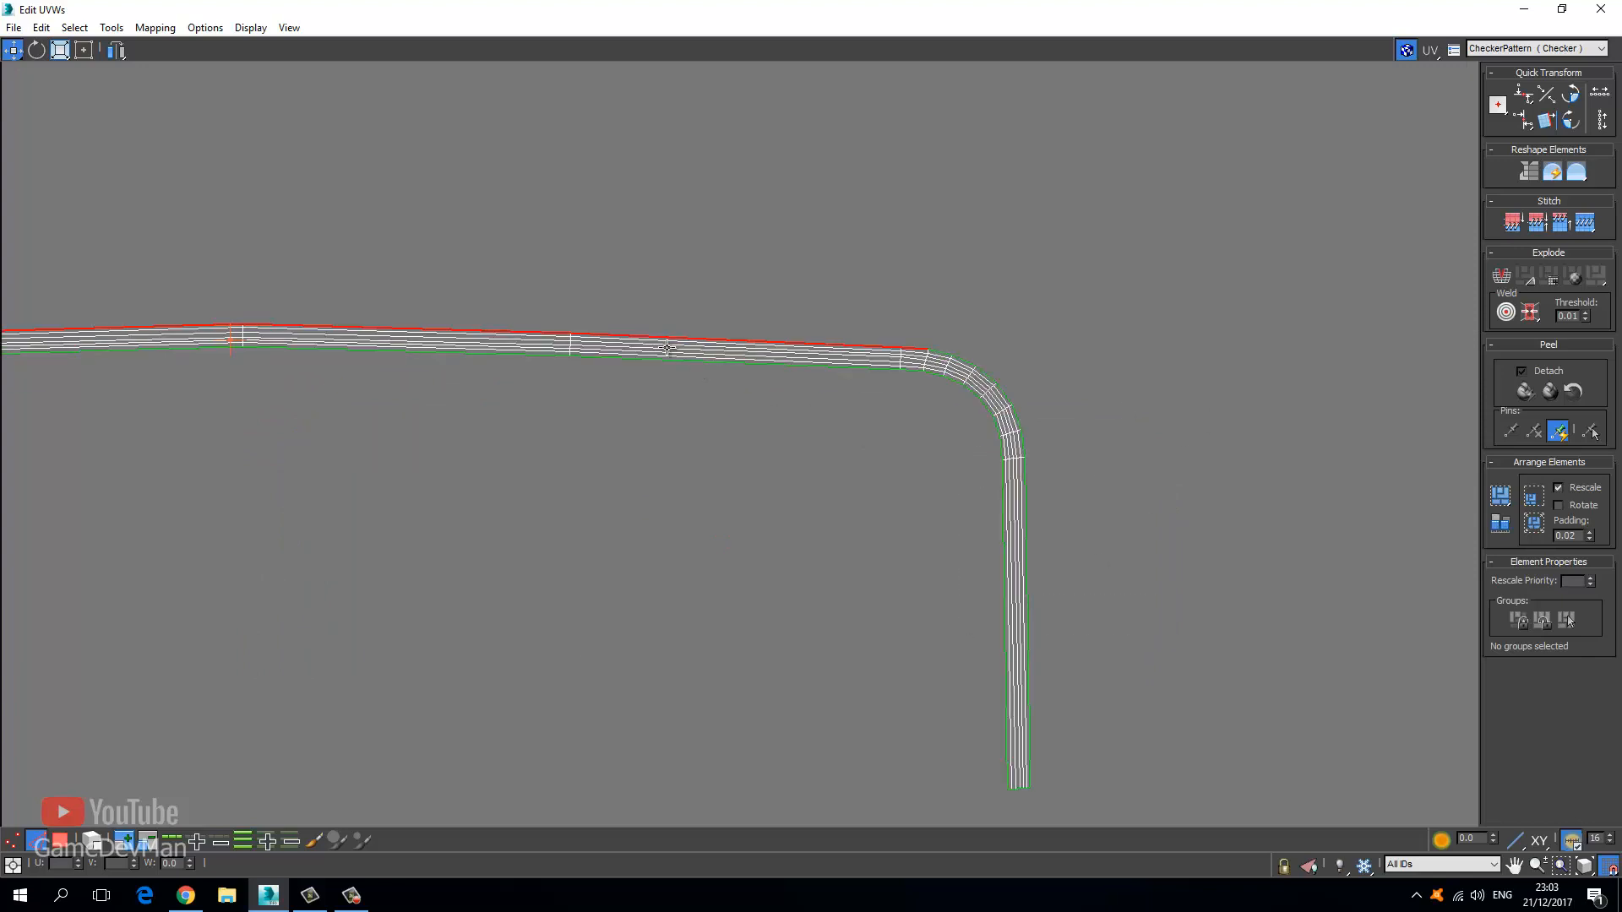
right_click(667, 348)
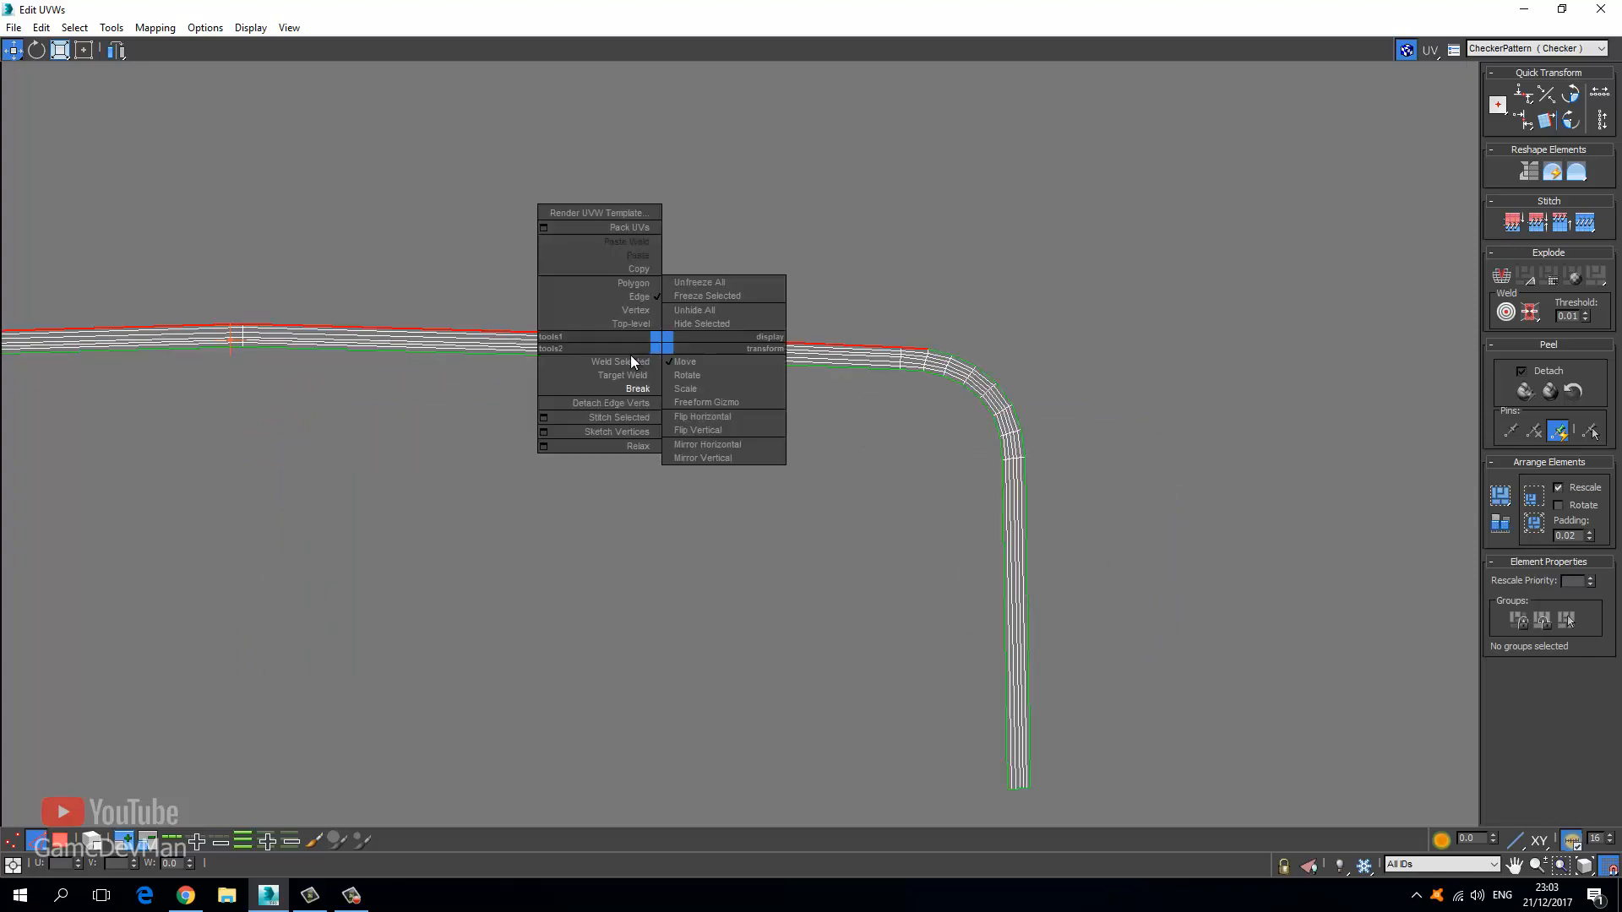
click(619, 419)
Pan out and marquee-select every polygon of the stitched H-shaped shell.
middle_drag(662, 427, 961, 510)
scroll(961, 510, down, 3)
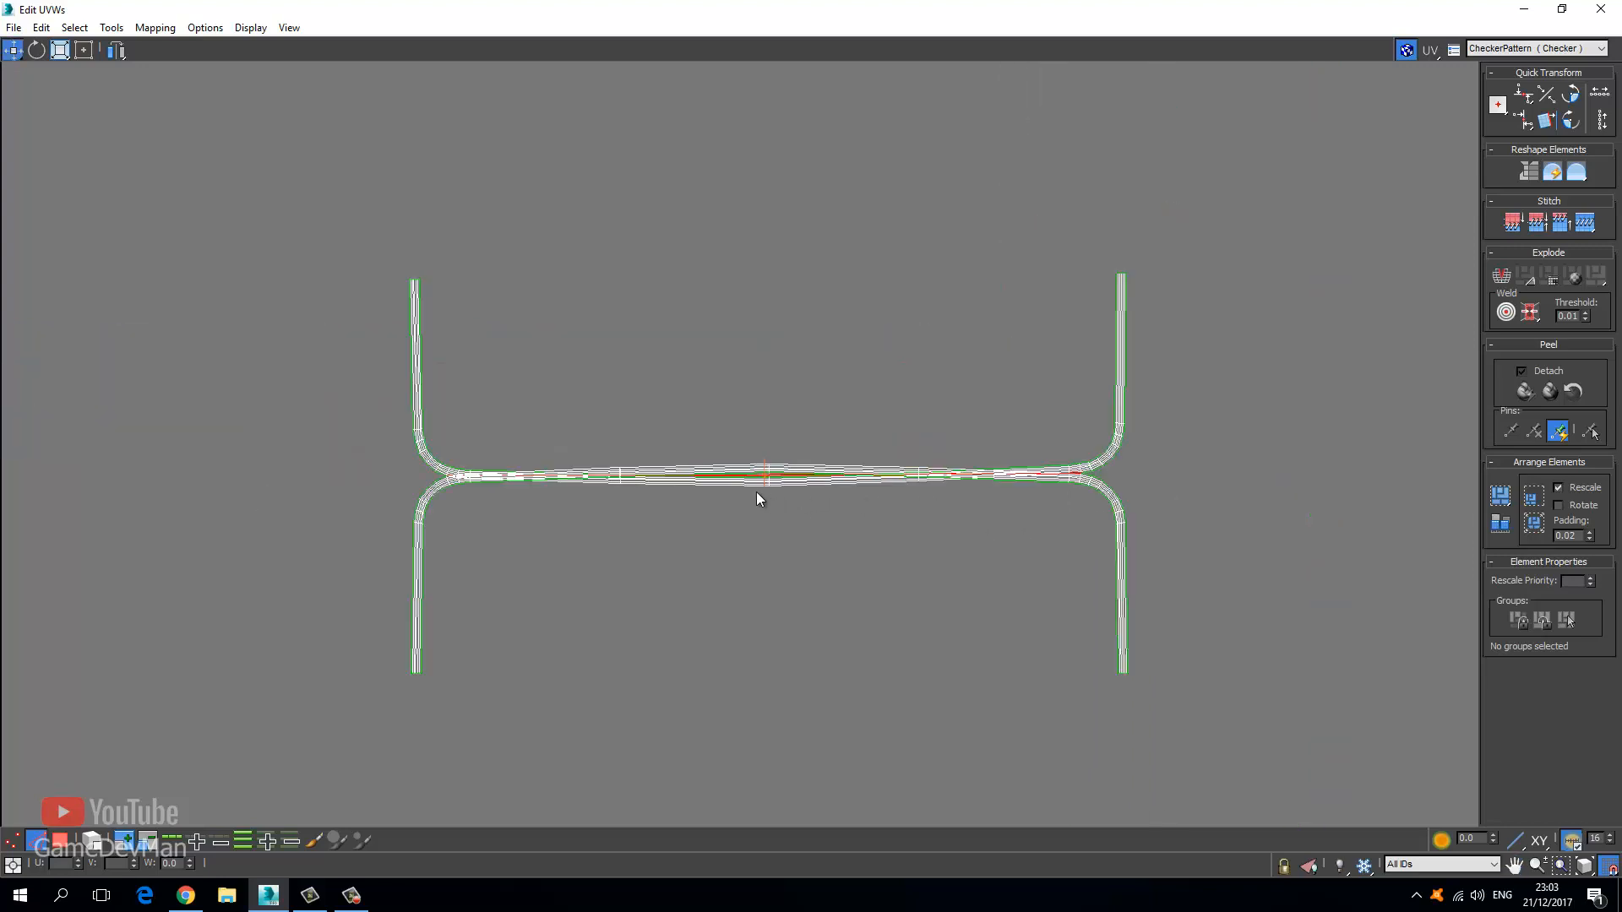
middle_drag(757, 492, 551, 477)
scroll(551, 476, down, 2)
click(64, 841)
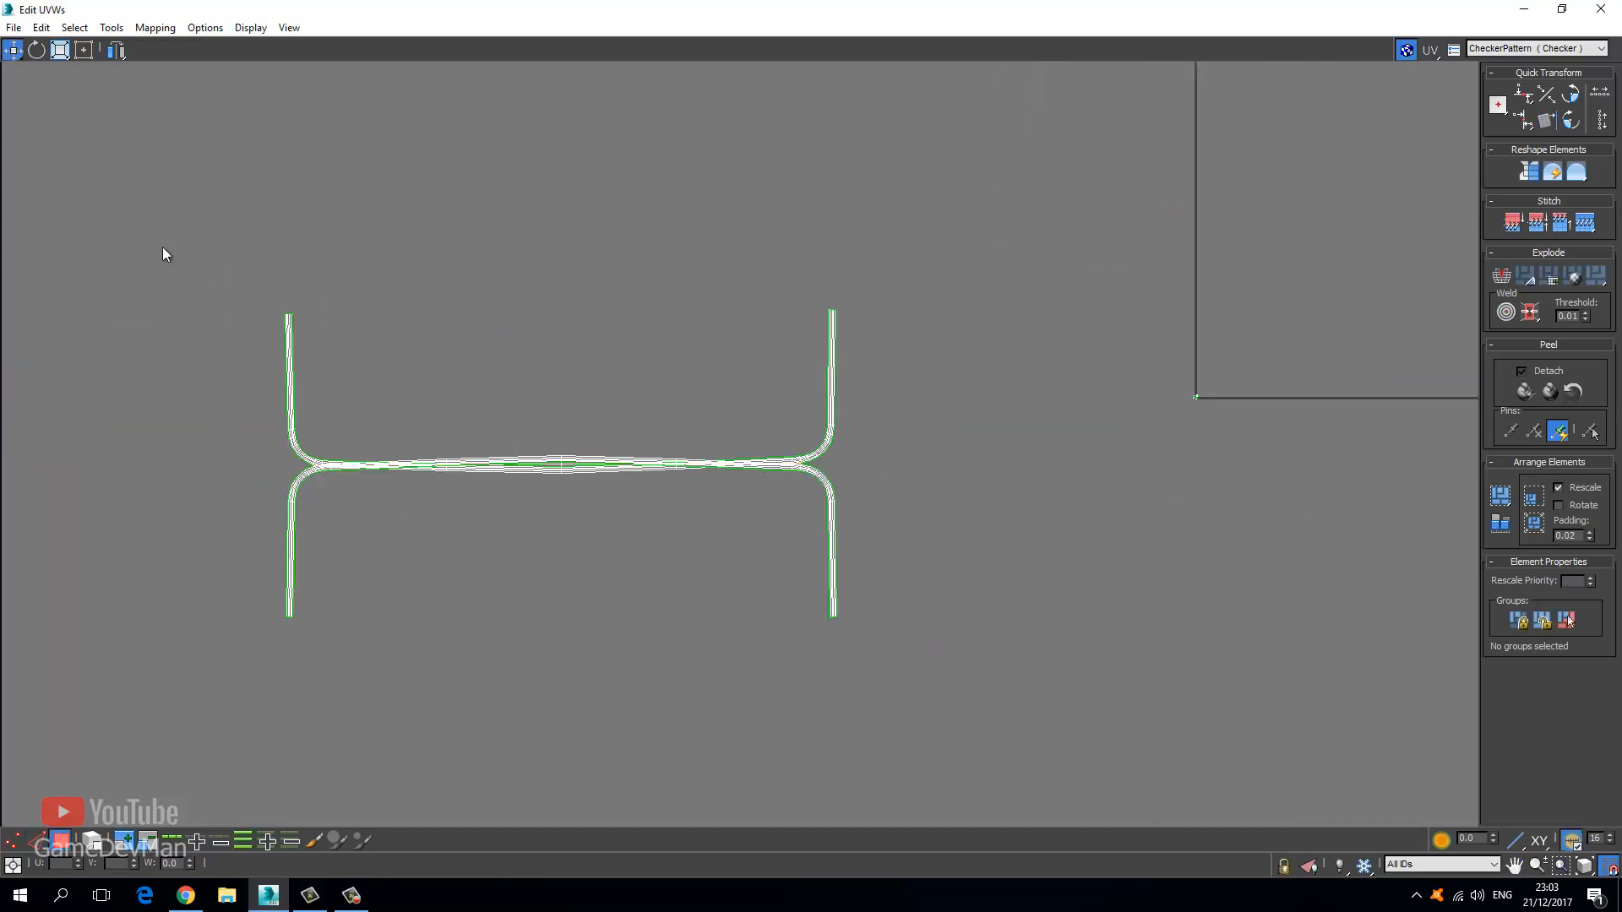
drag(781, 545, 921, 642)
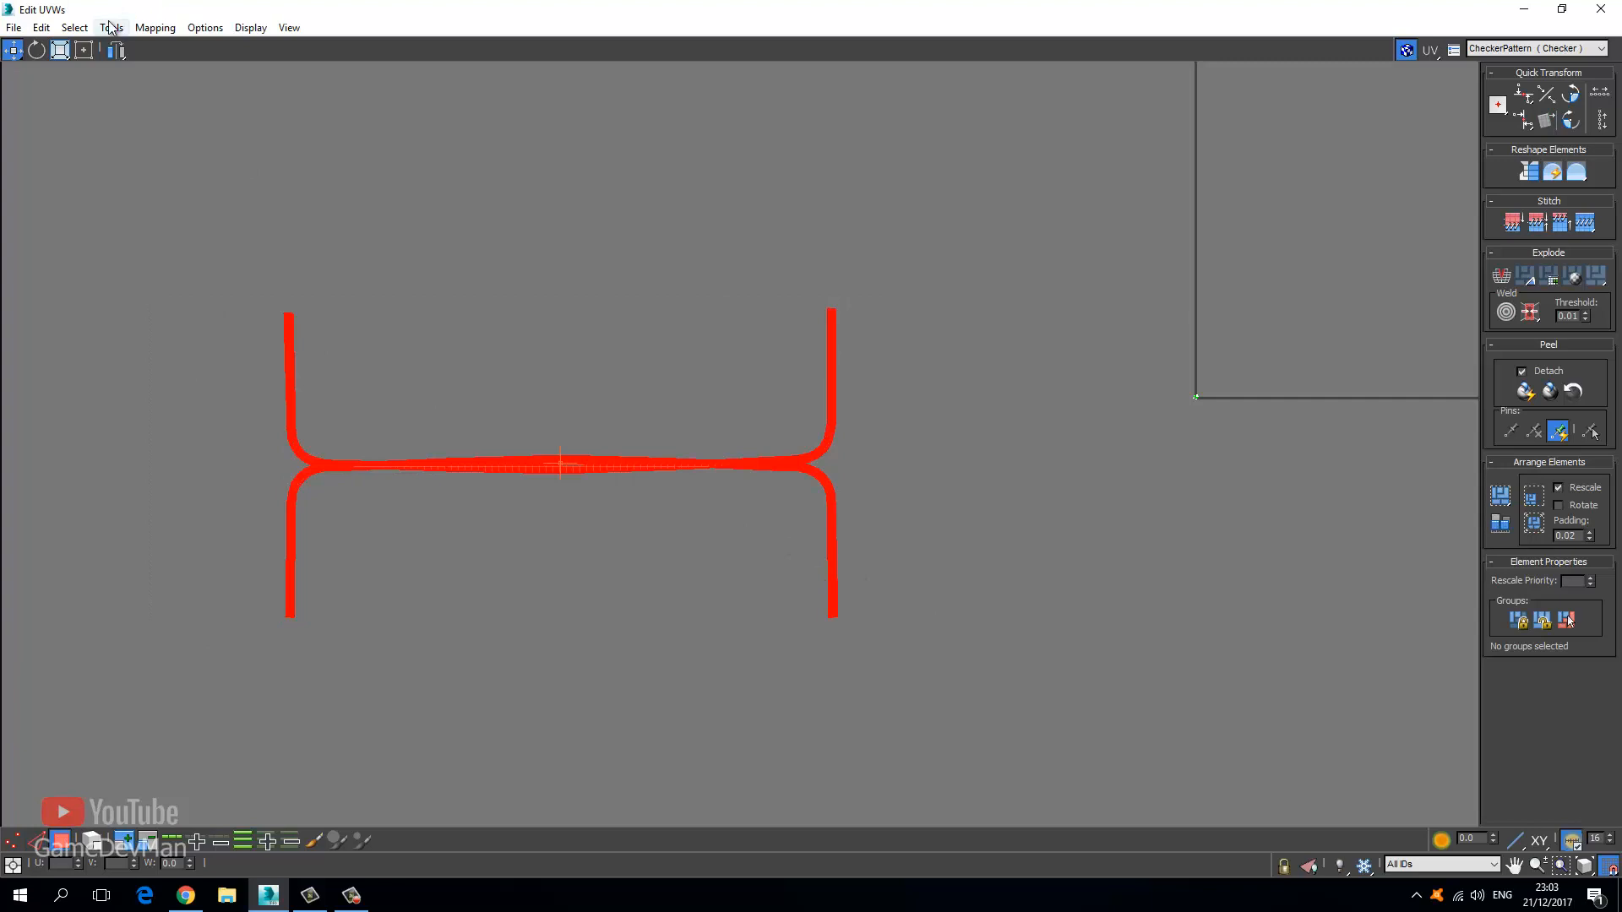
Relax the selected H-shaped UV shell using Relax By Polygon Angles.
click(111, 27)
click(138, 310)
click(135, 81)
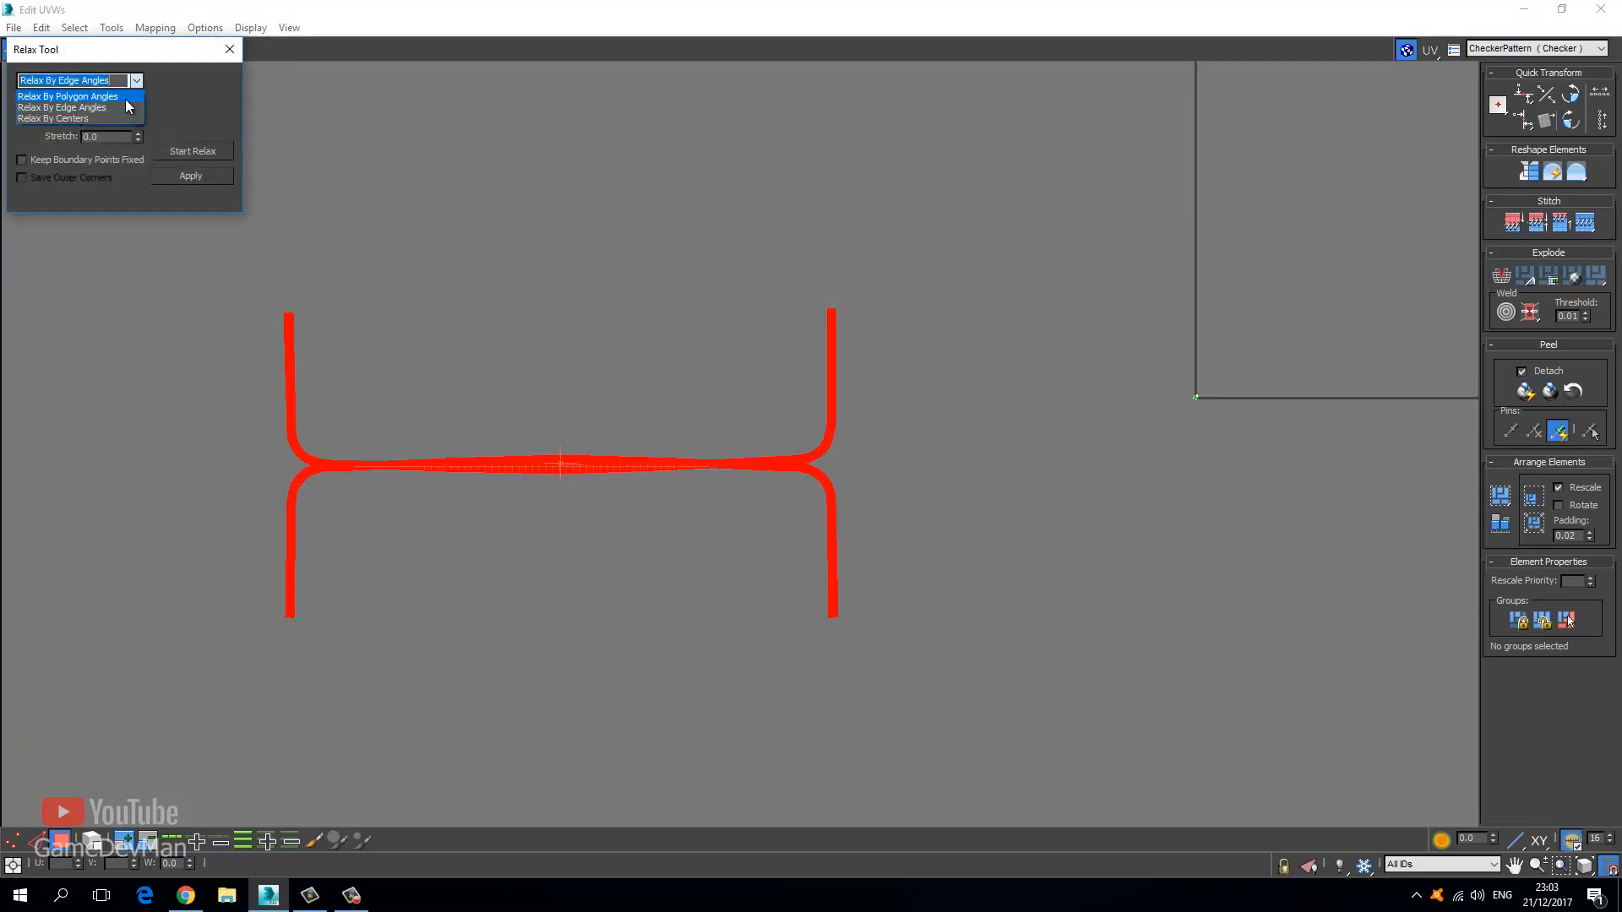
click(127, 105)
click(179, 152)
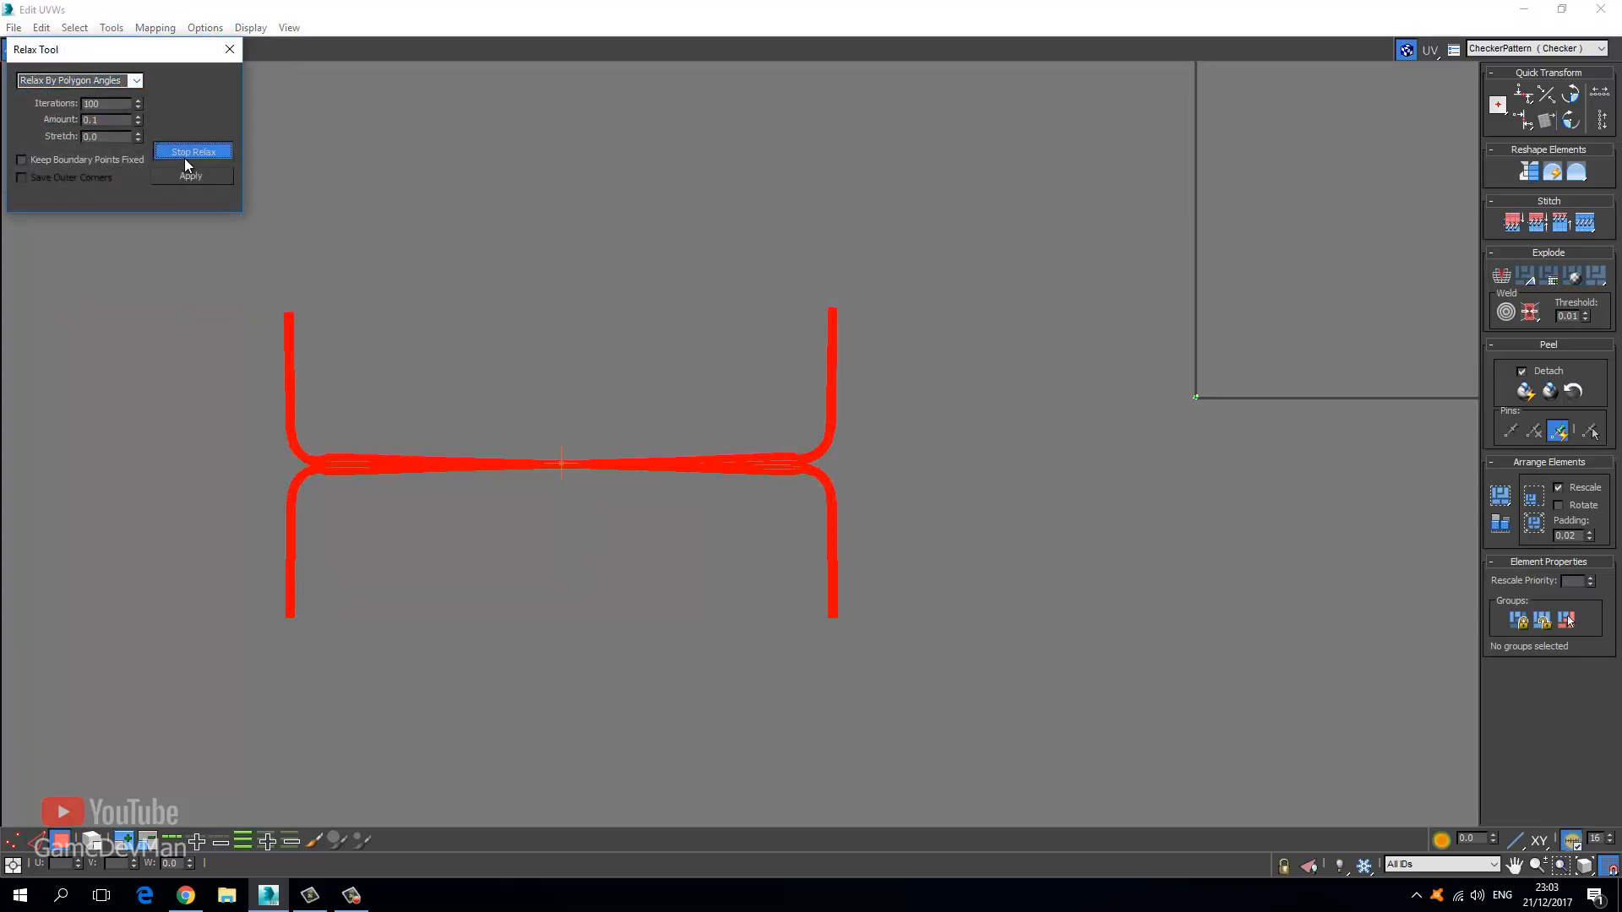
click(205, 153)
Inspect the relaxed strip, reselect the whole H-shaped shell and relax it once more.
click(447, 361)
scroll(447, 362, up, 5)
middle_drag(569, 475, 457, 327)
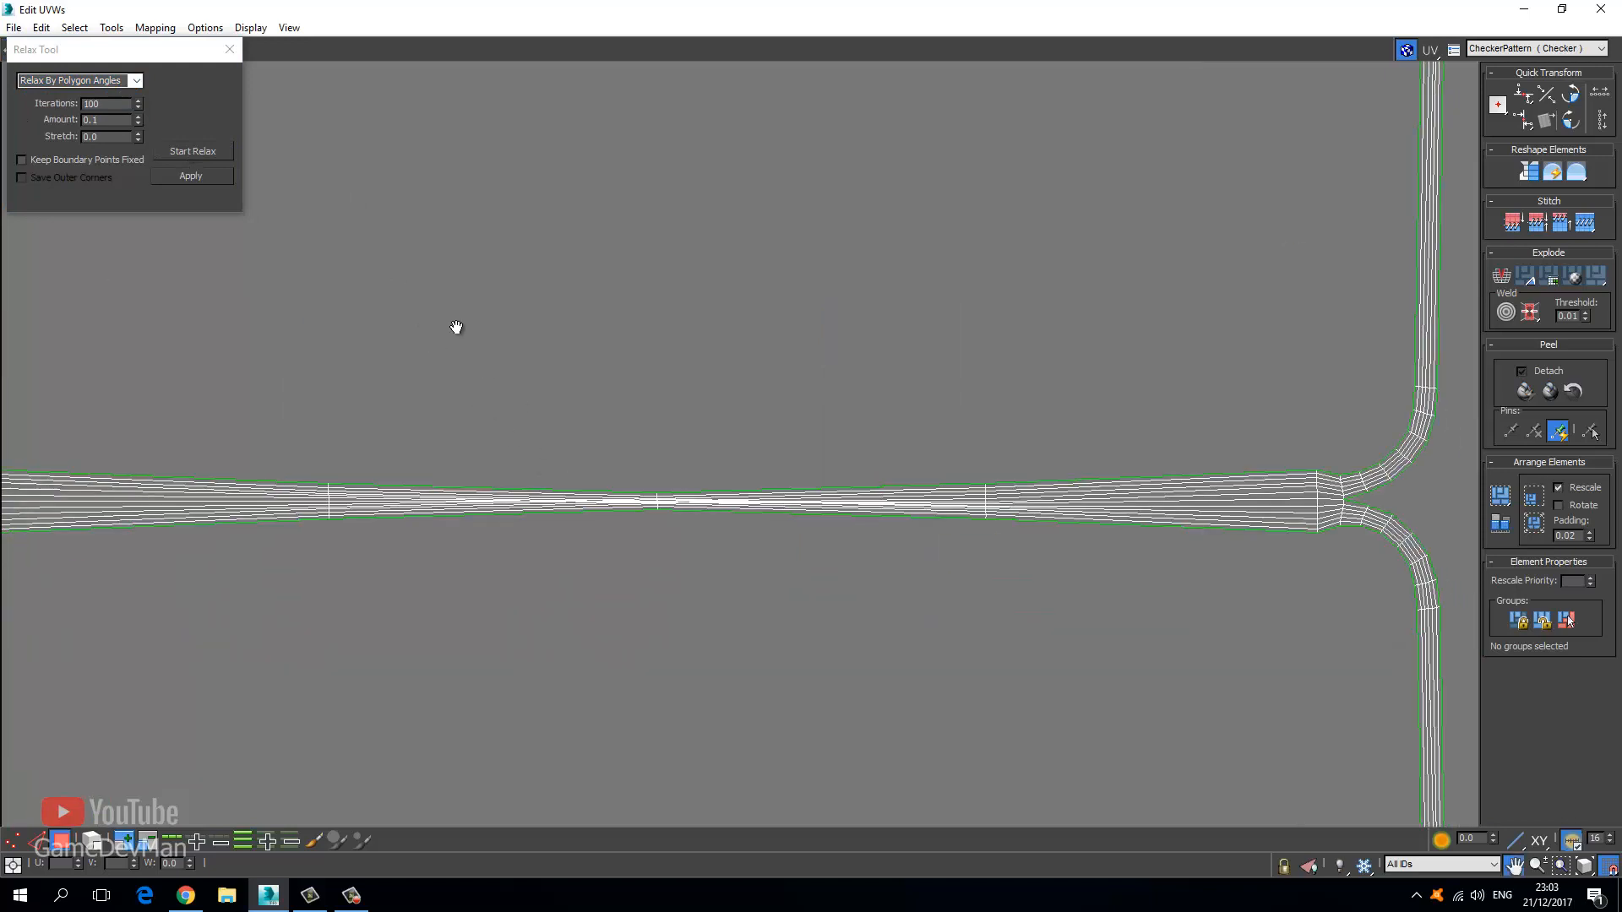
scroll(519, 389, down, 3)
scroll(413, 347, down, 3)
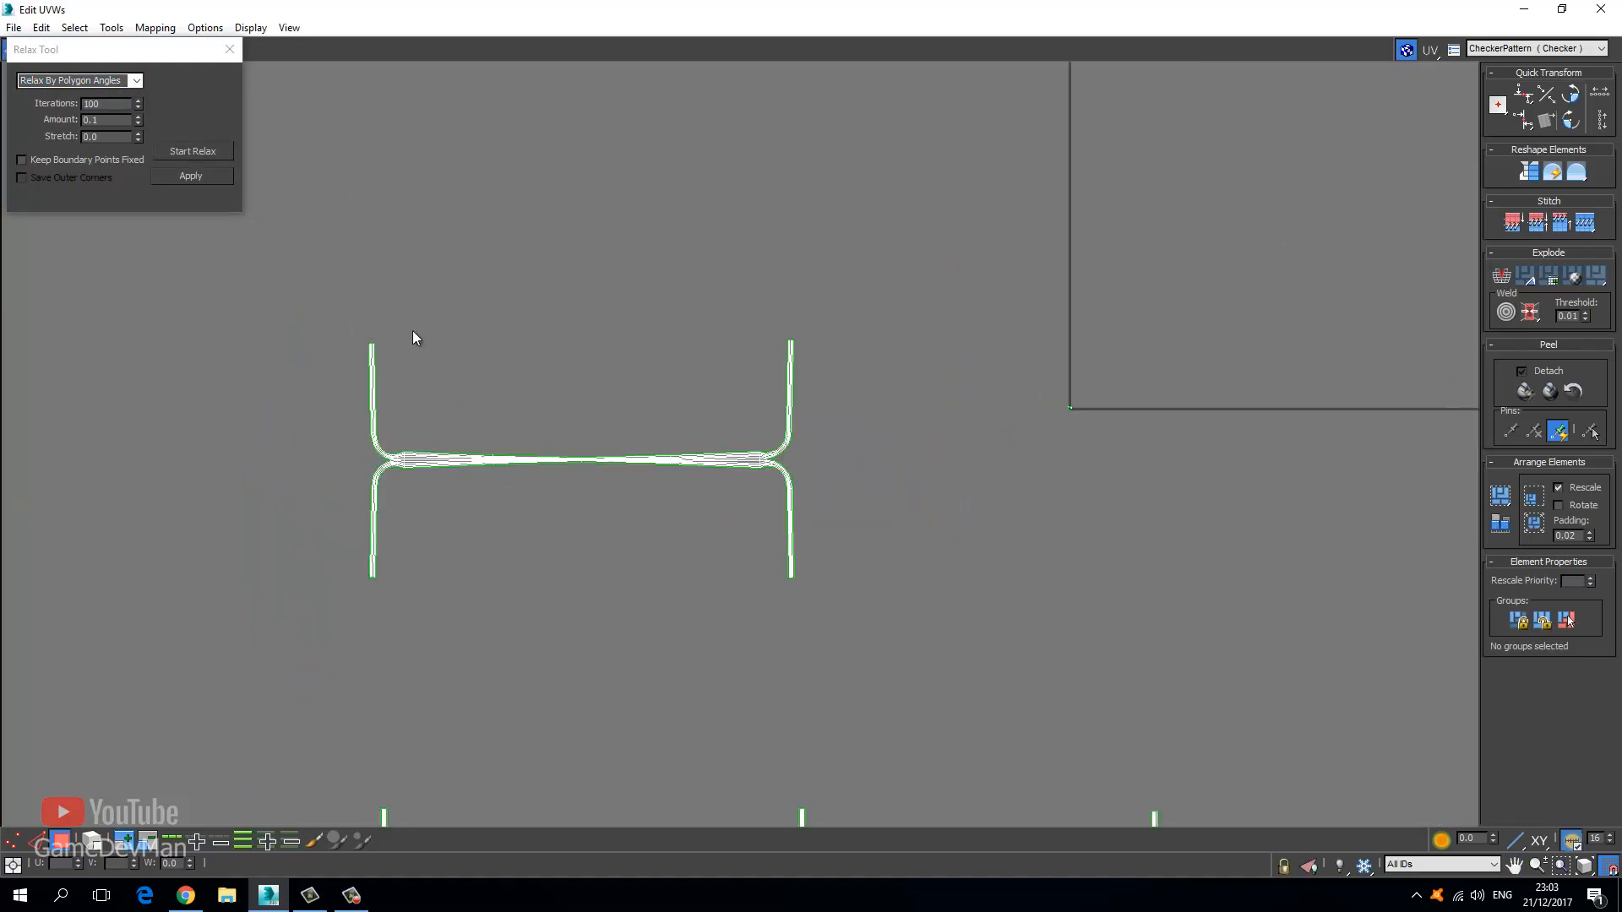
drag(832, 539, 919, 685)
click(194, 152)
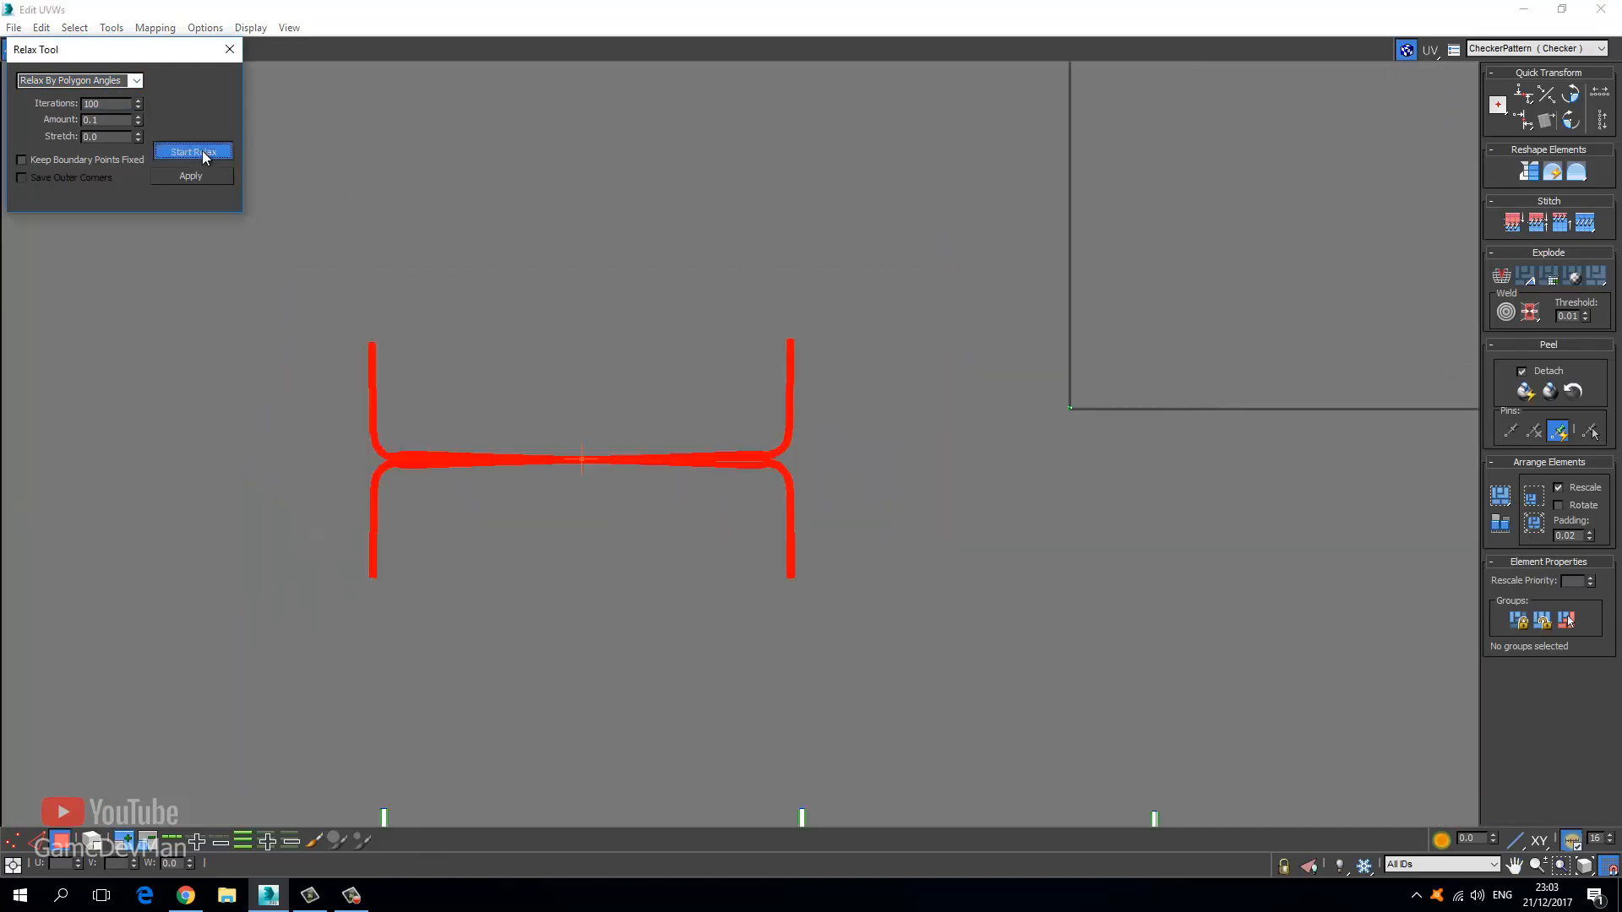
click(193, 153)
Try Relax By Edge Angles, undo the distortion with Ctrl+Z, and centre on the left junction.
click(135, 81)
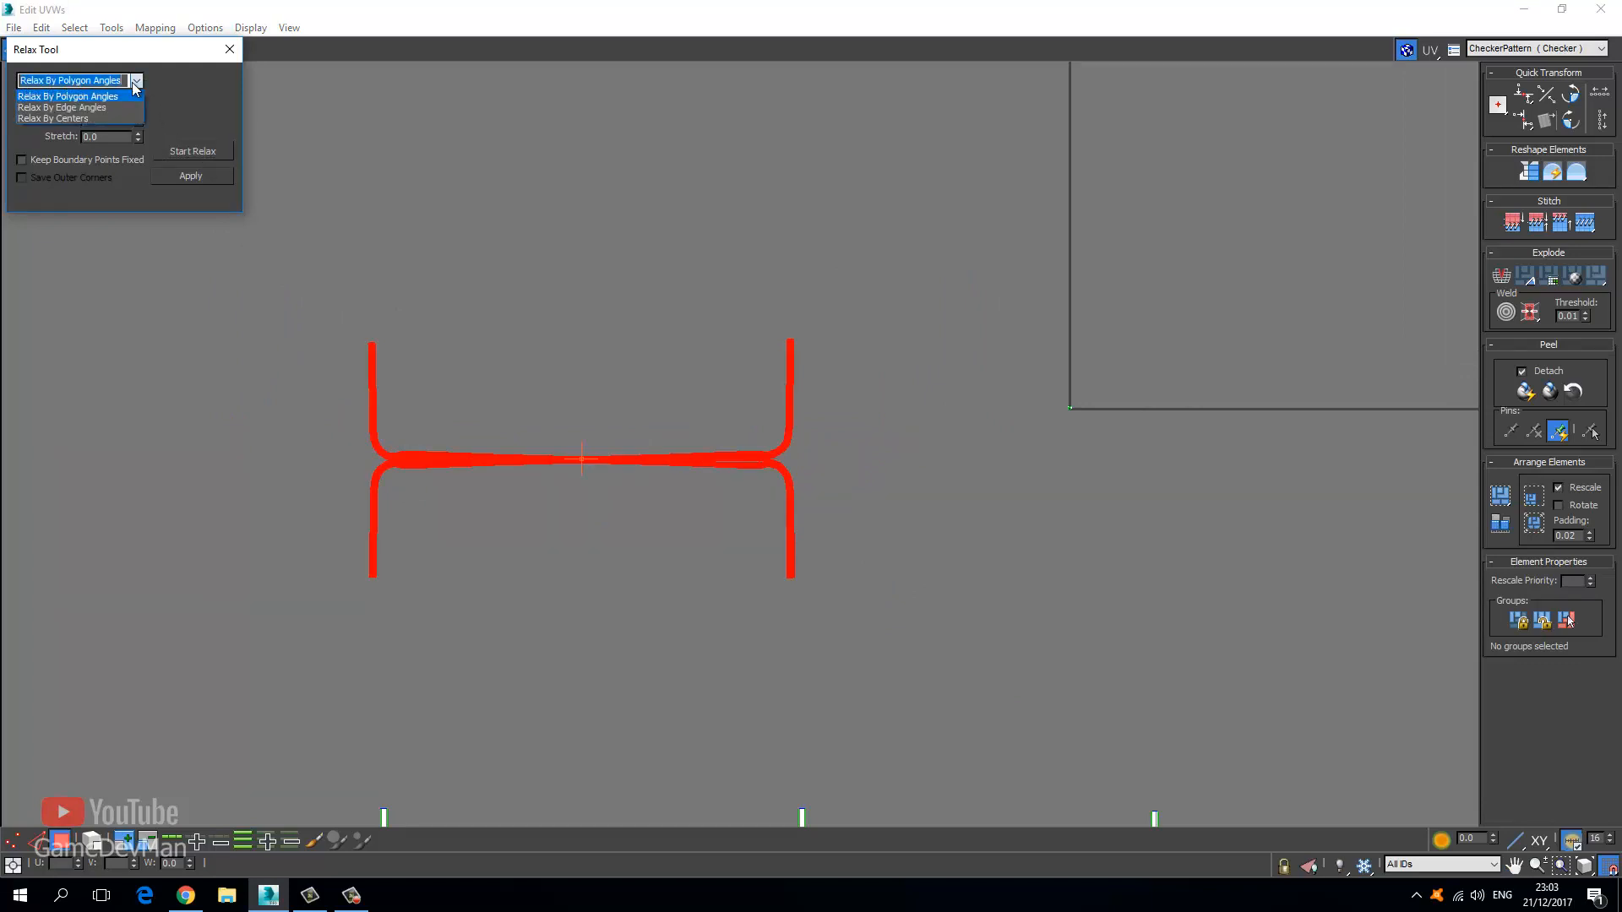
click(116, 108)
click(193, 152)
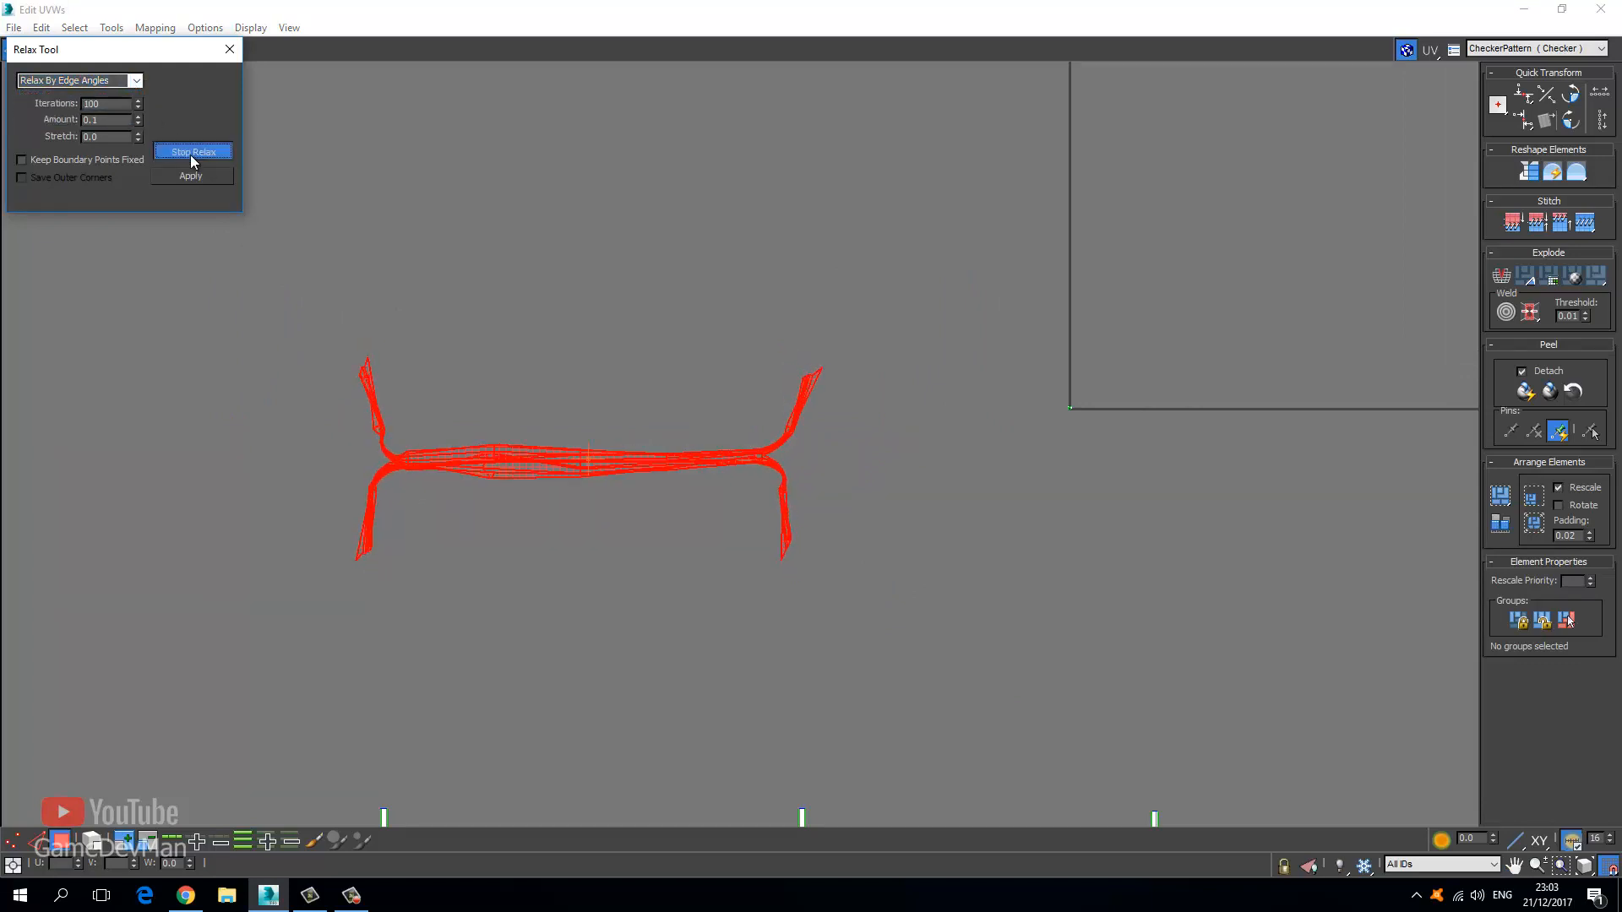
click(191, 154)
key(ctrl+z)
click(458, 232)
scroll(539, 436, up, 3)
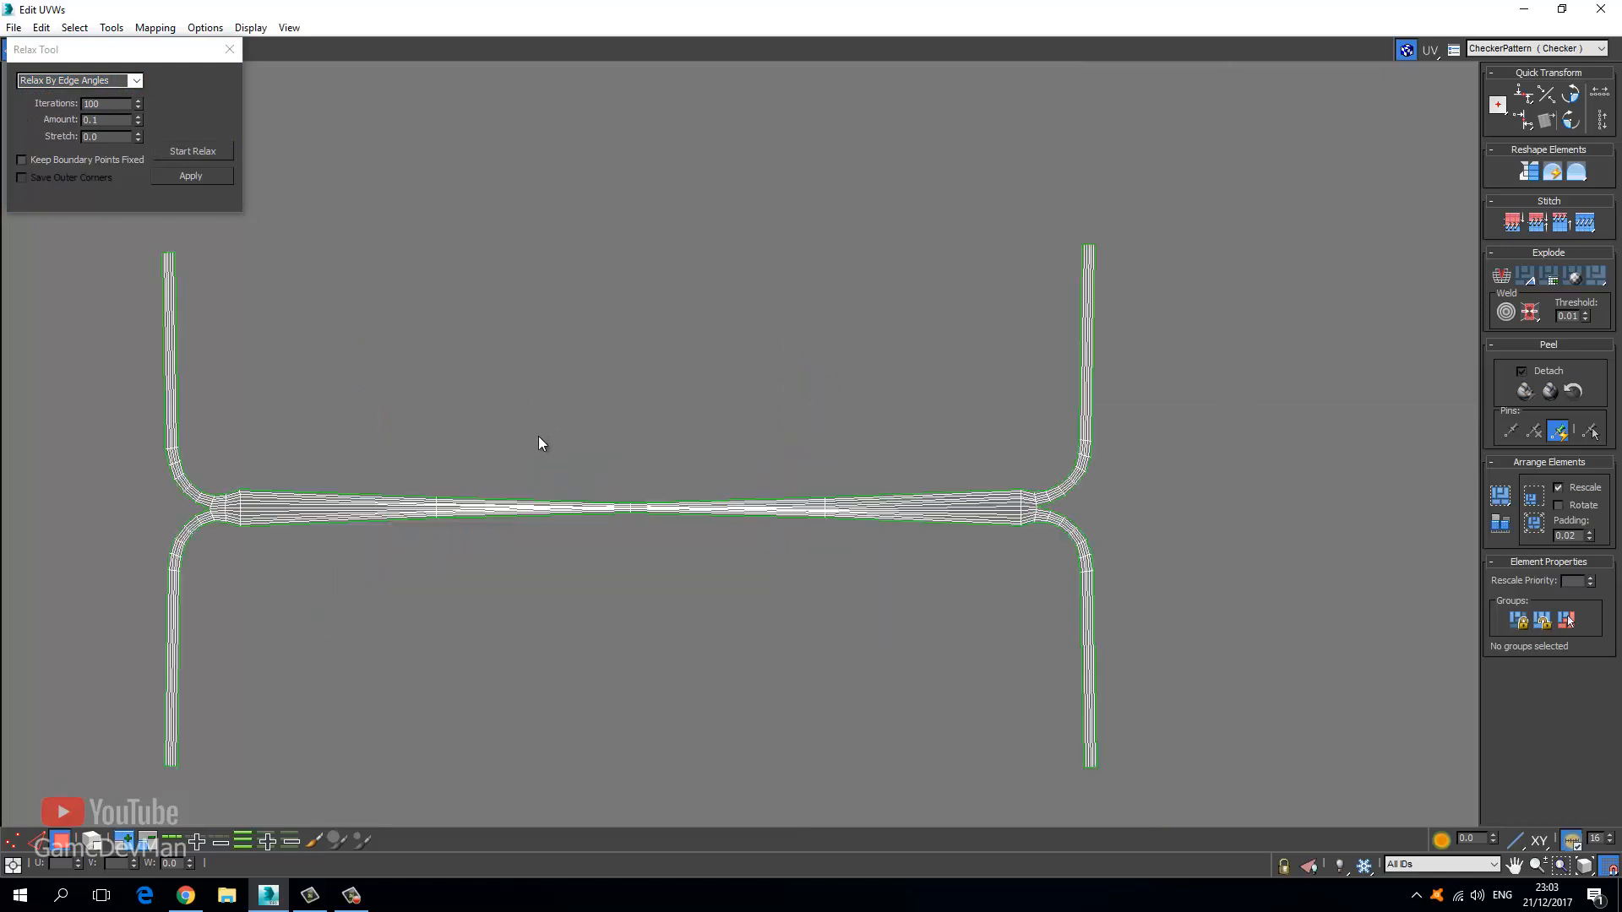
middle_drag(539, 436, 663, 320)
scroll(355, 391, up, 3)
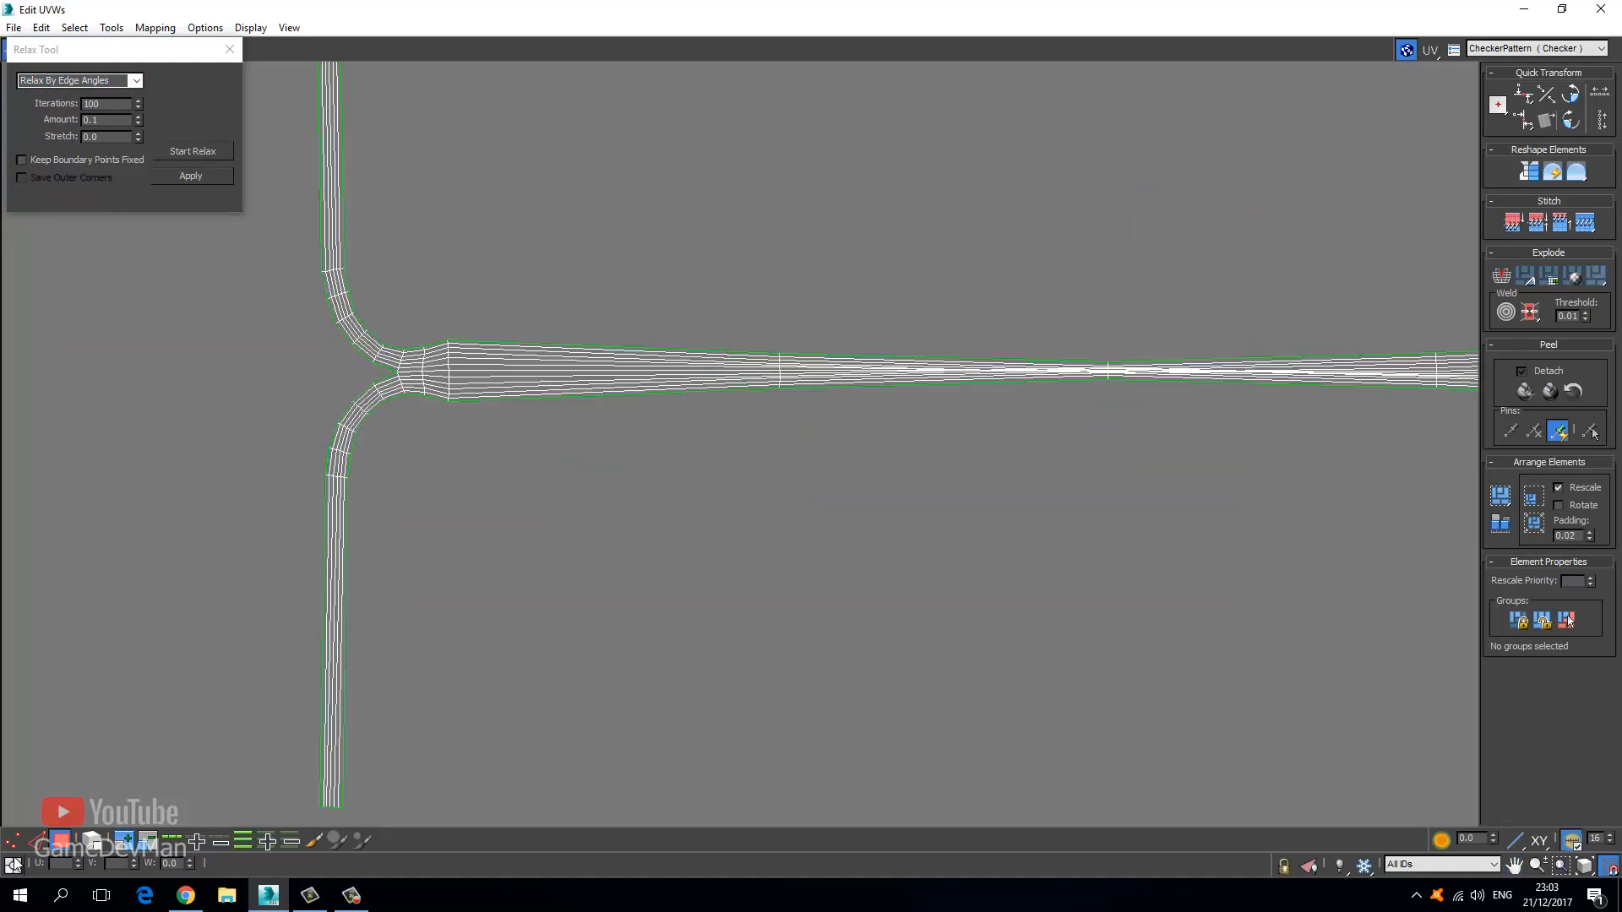
click(34, 843)
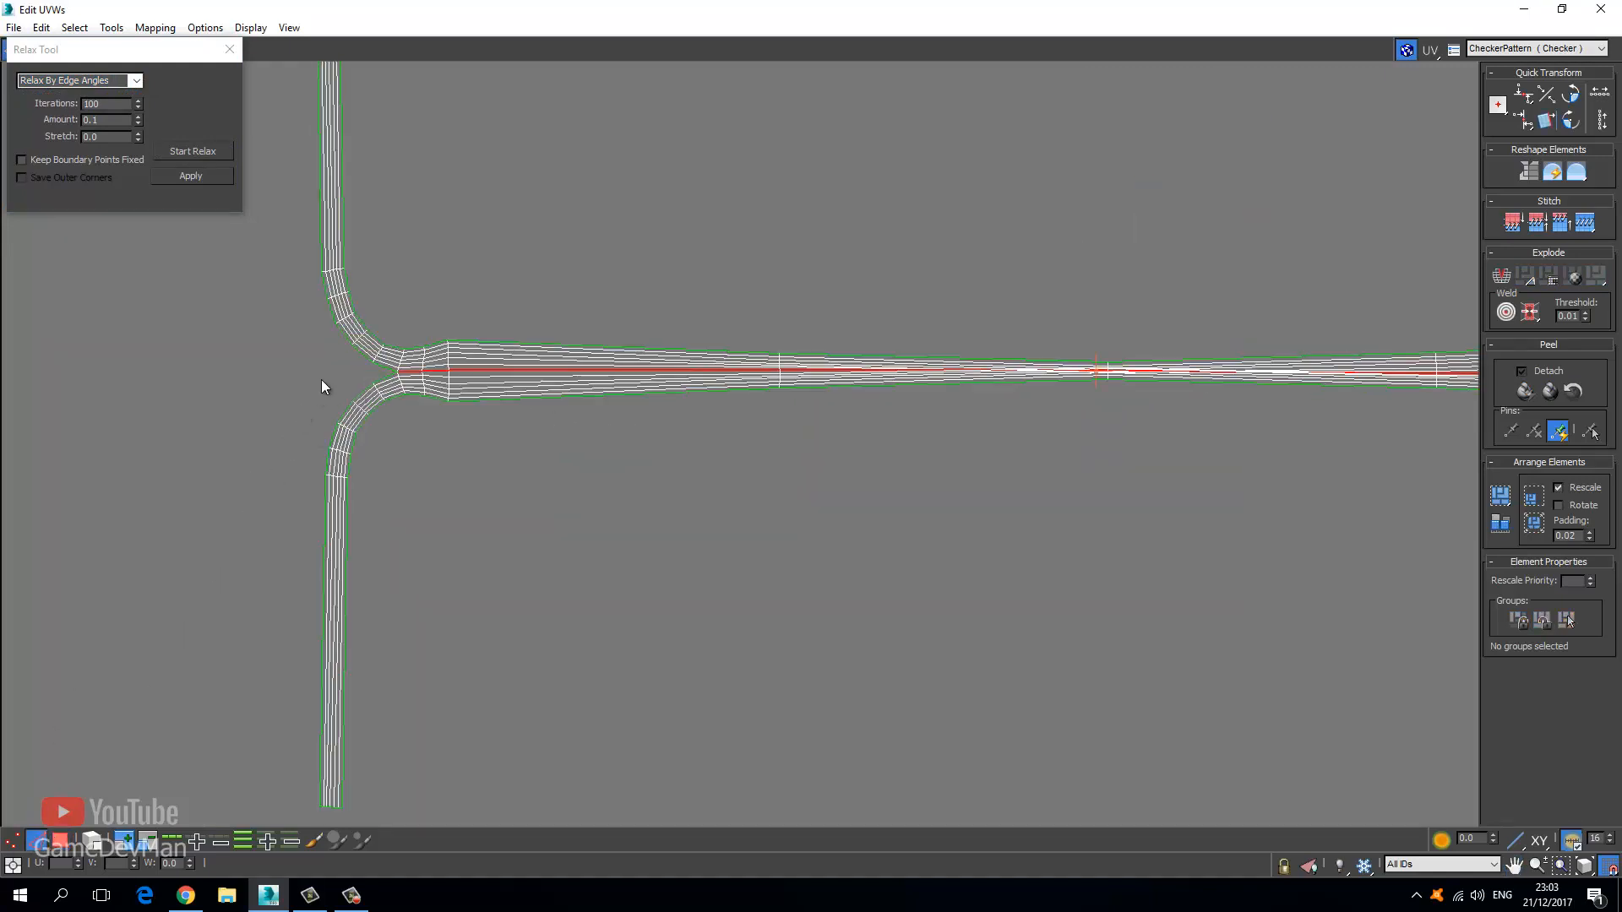
Stitch the selected seam edges at the left junction with Stitch Selected.
click(378, 384)
right_click(377, 384)
click(334, 479)
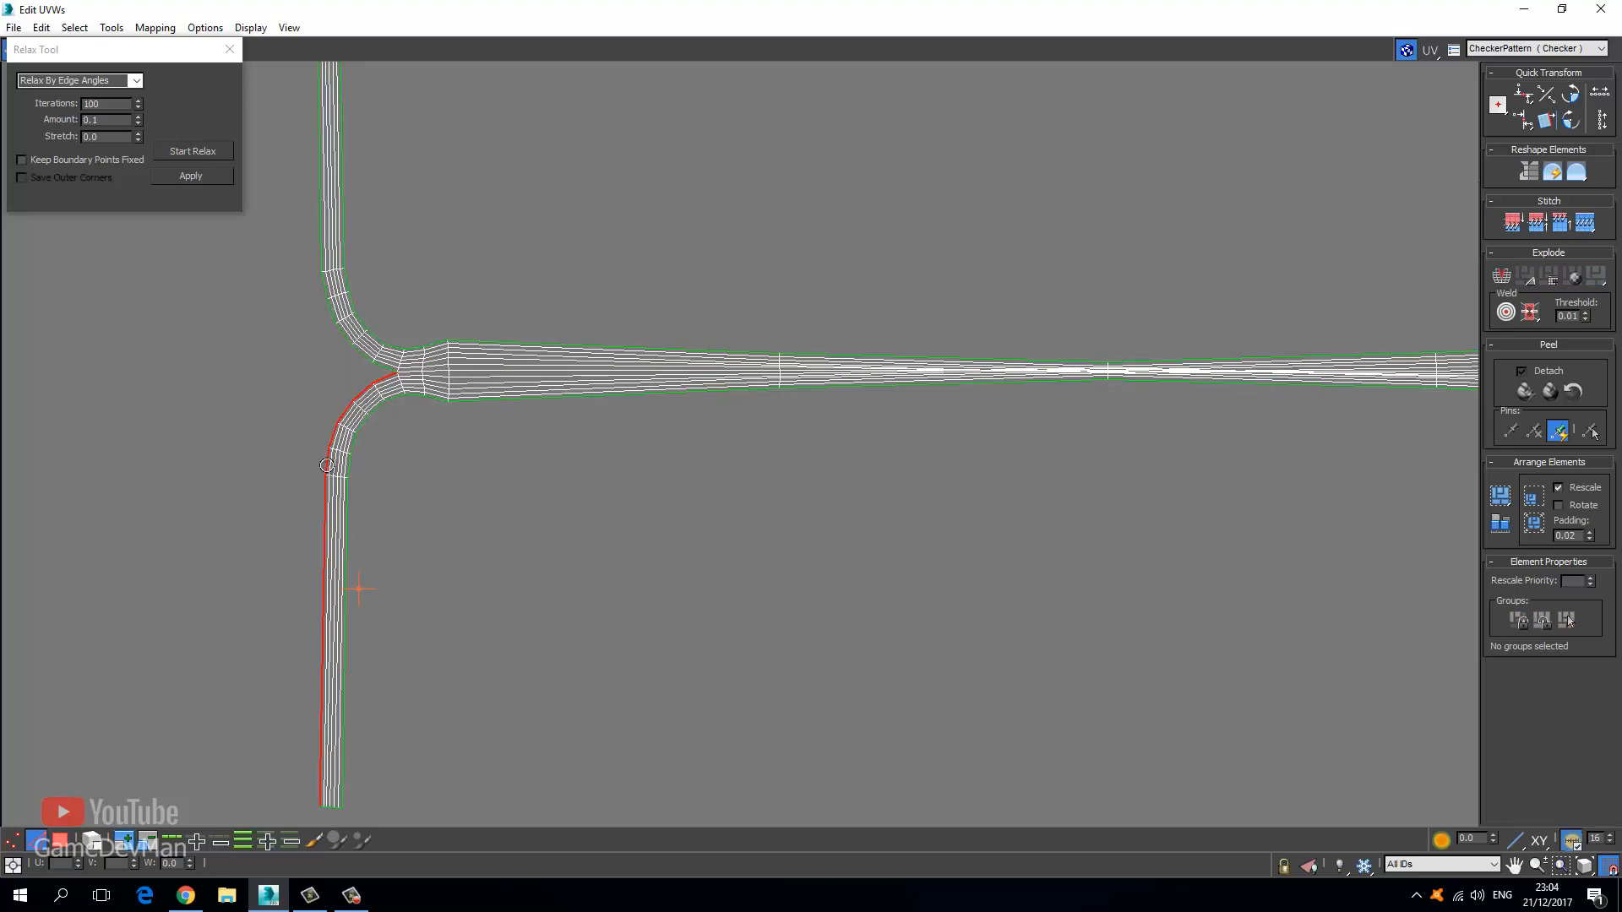
right_click(356, 388)
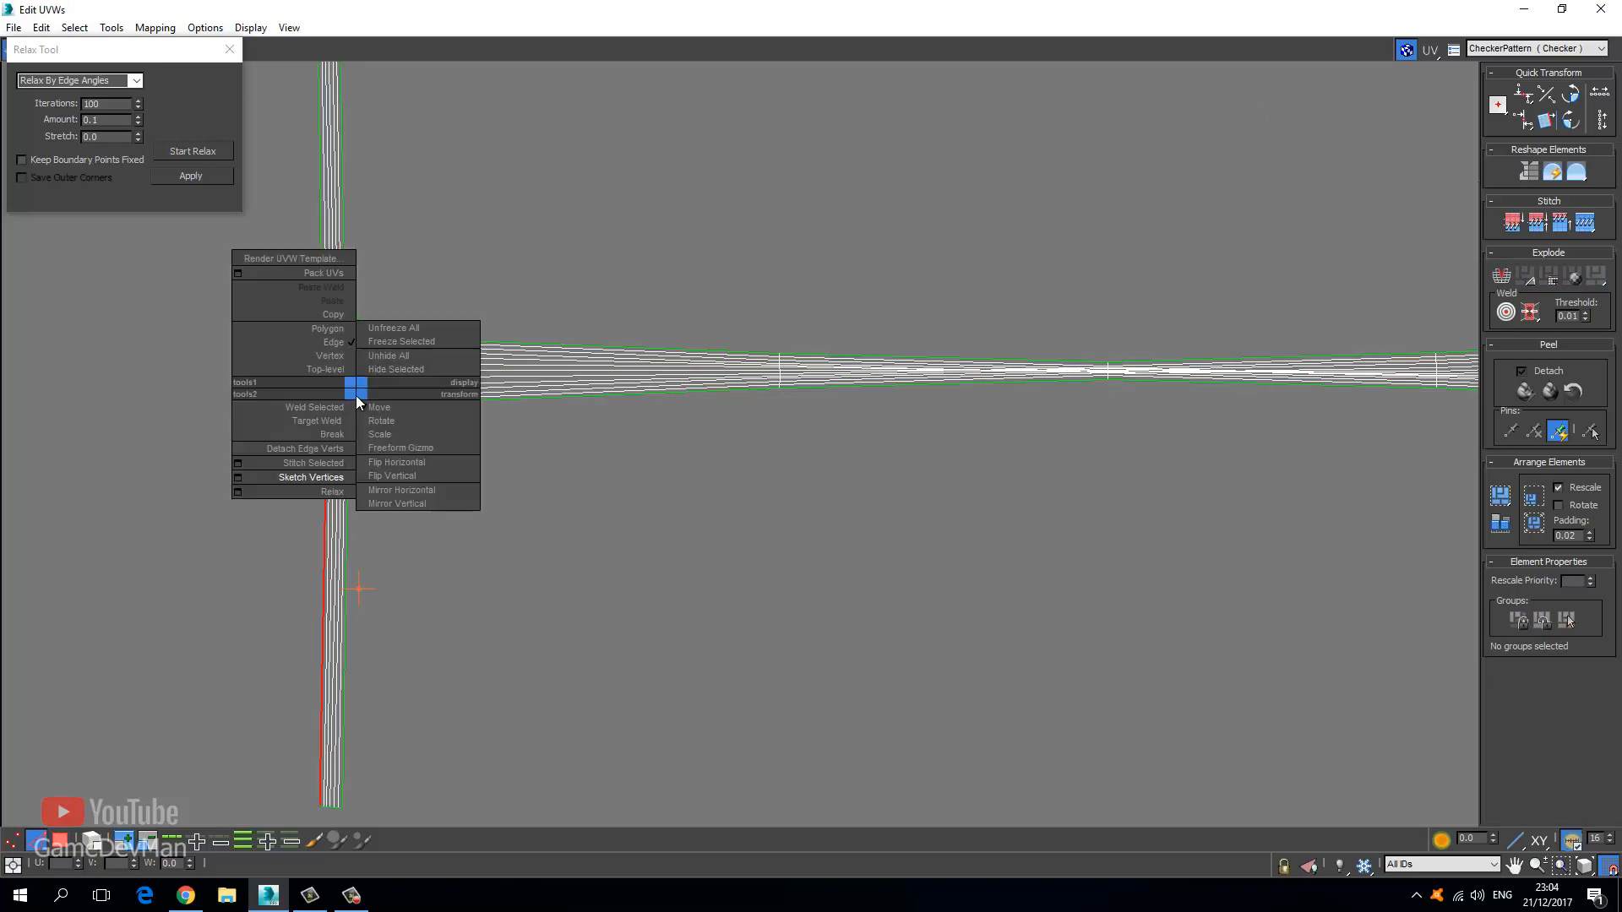
click(321, 463)
Stitch the seam edges on the right-hand fork to the central bar.
scroll(376, 385, down, 3)
middle_drag(654, 388, 87, 449)
scroll(649, 429, up, 6)
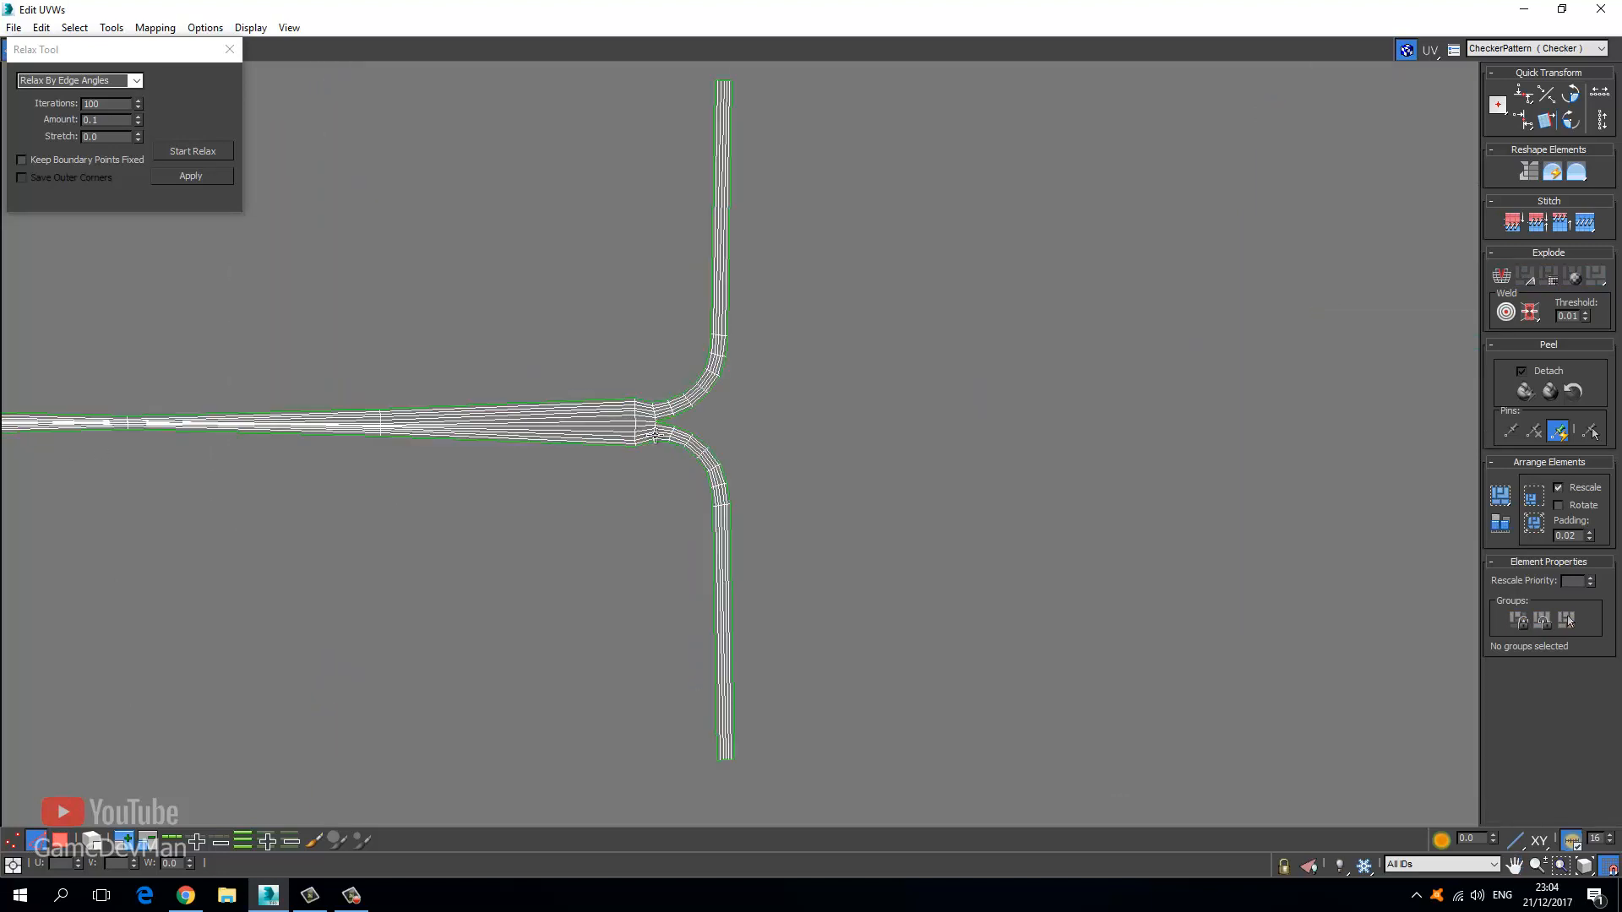
click(709, 422)
right_click(708, 423)
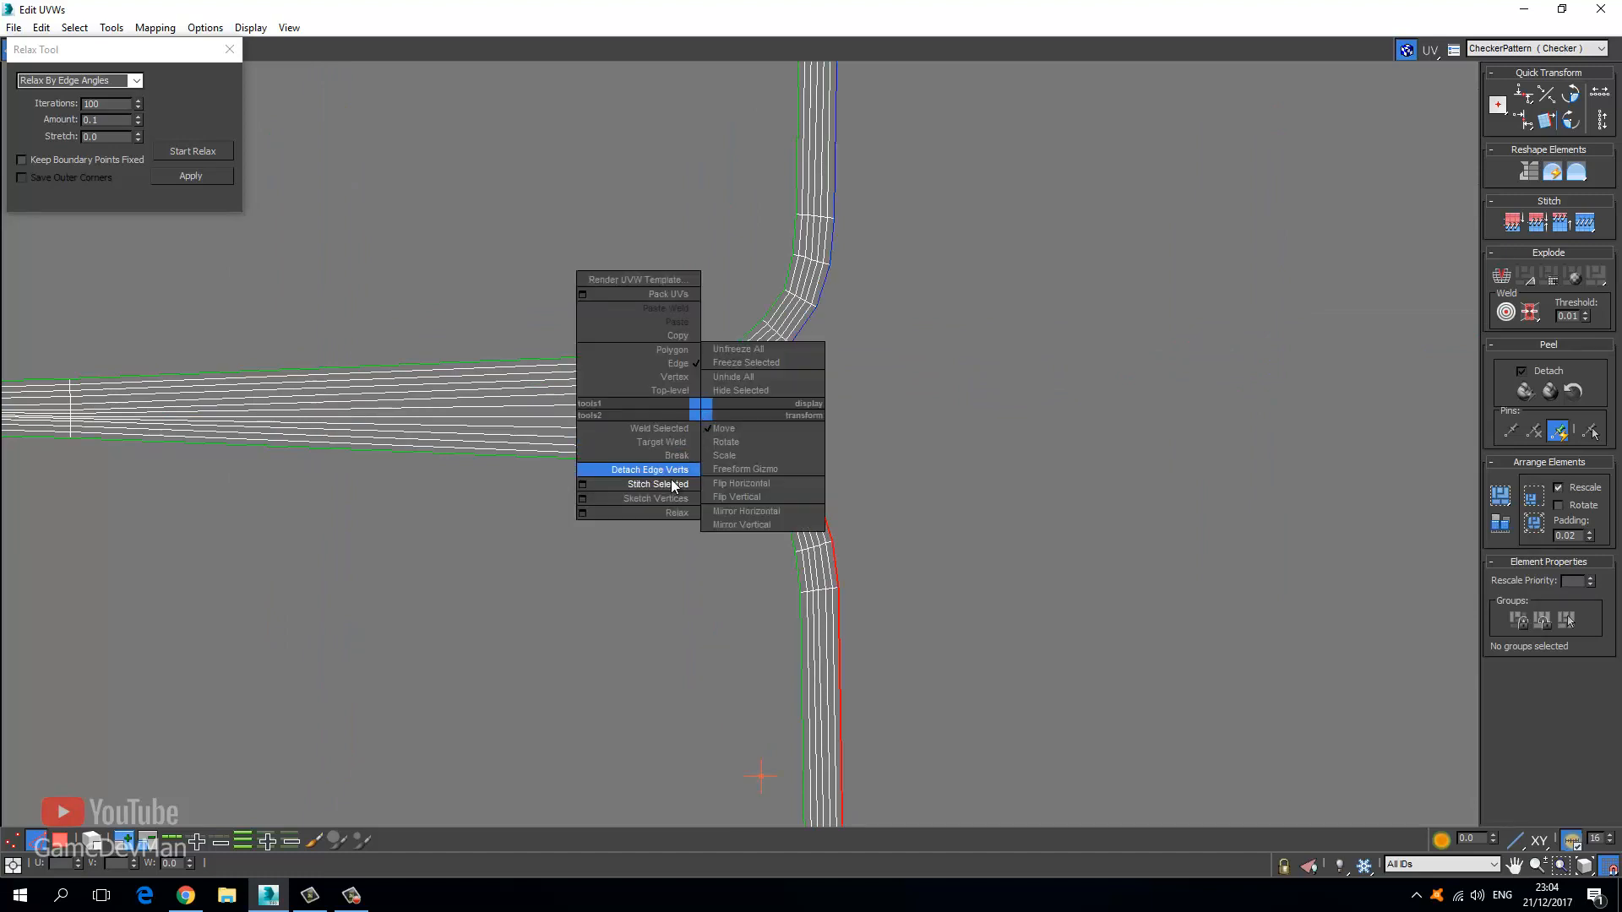
click(670, 487)
Return to Polygon mode and marquee-select the entire H-shaped shell.
scroll(699, 416, down, 6)
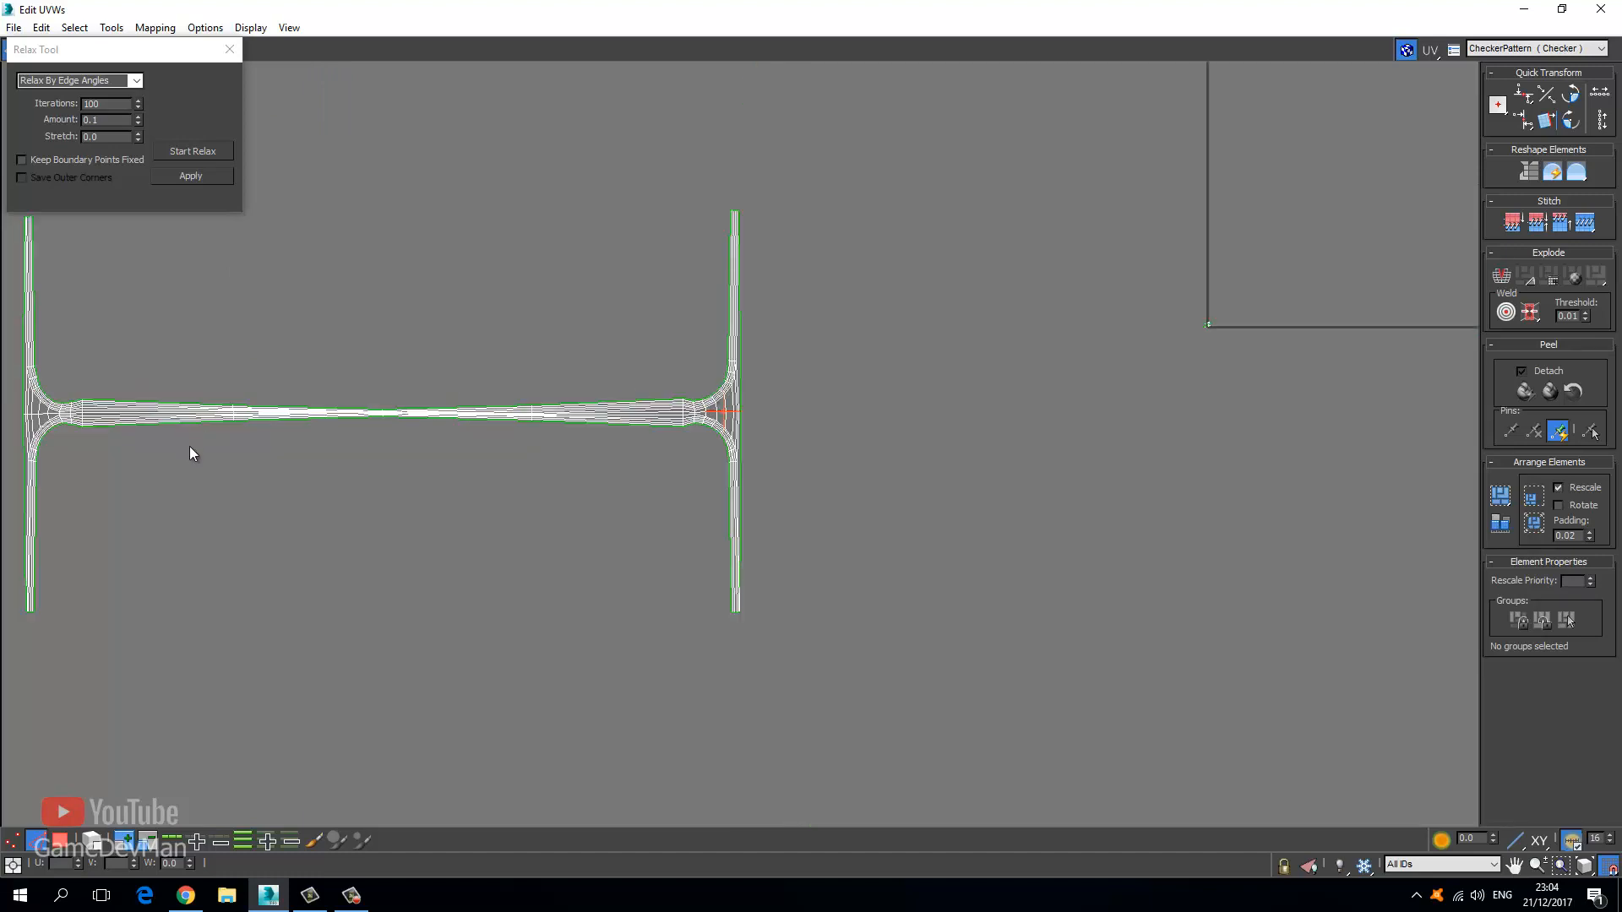
middle_drag(189, 446, 478, 440)
click(59, 841)
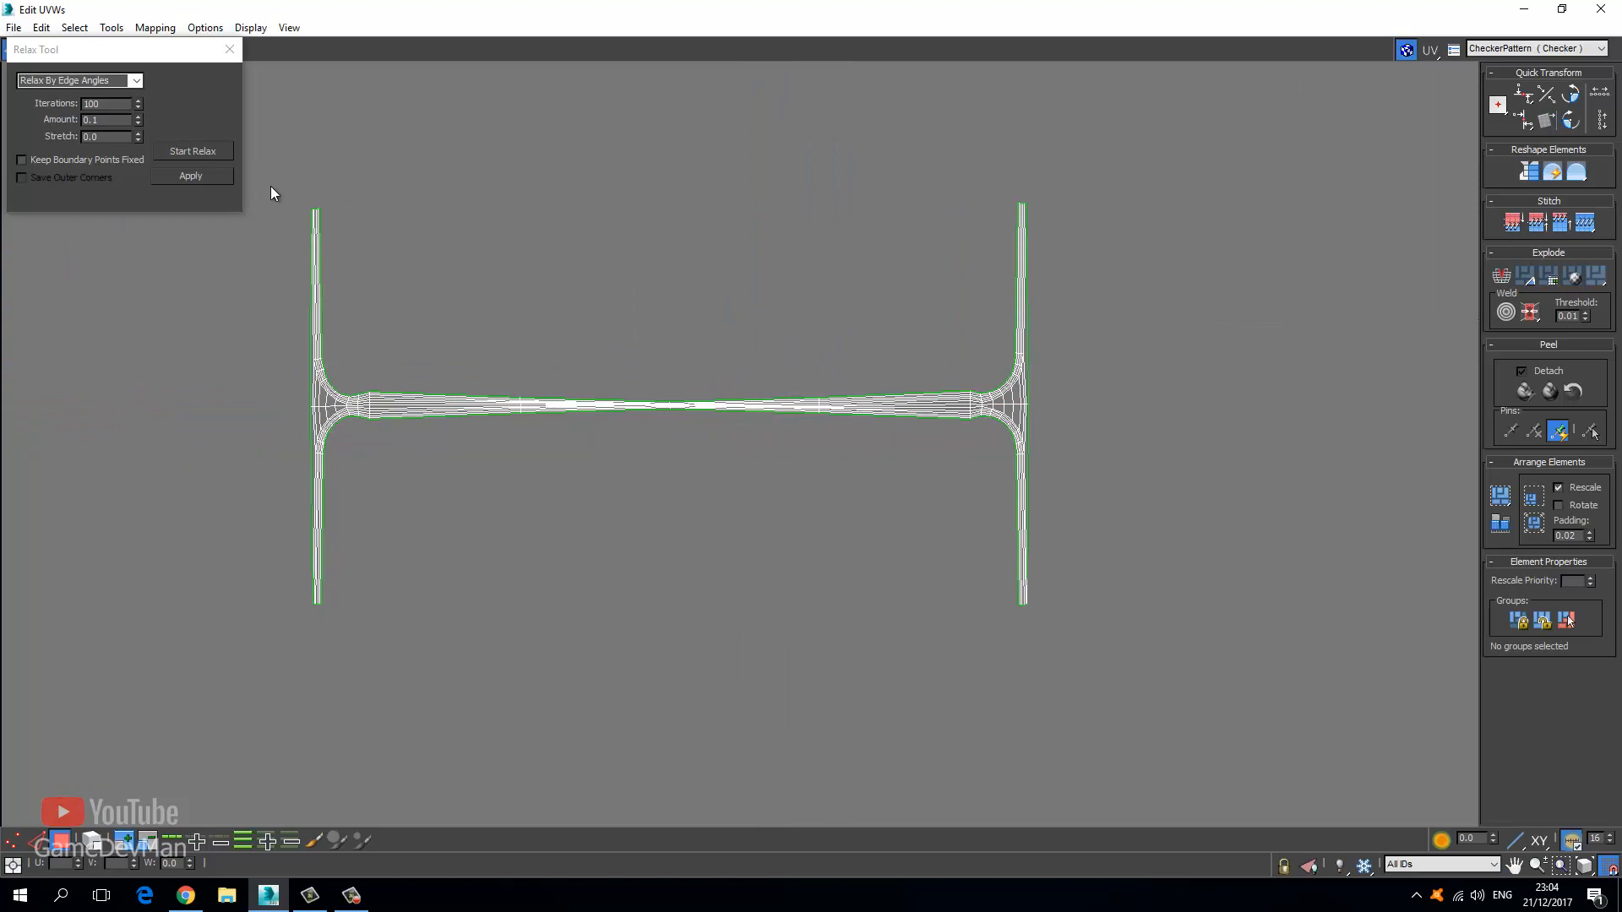
drag(270, 186, 1153, 615)
Relax the whole H shell into one long strip.
click(192, 151)
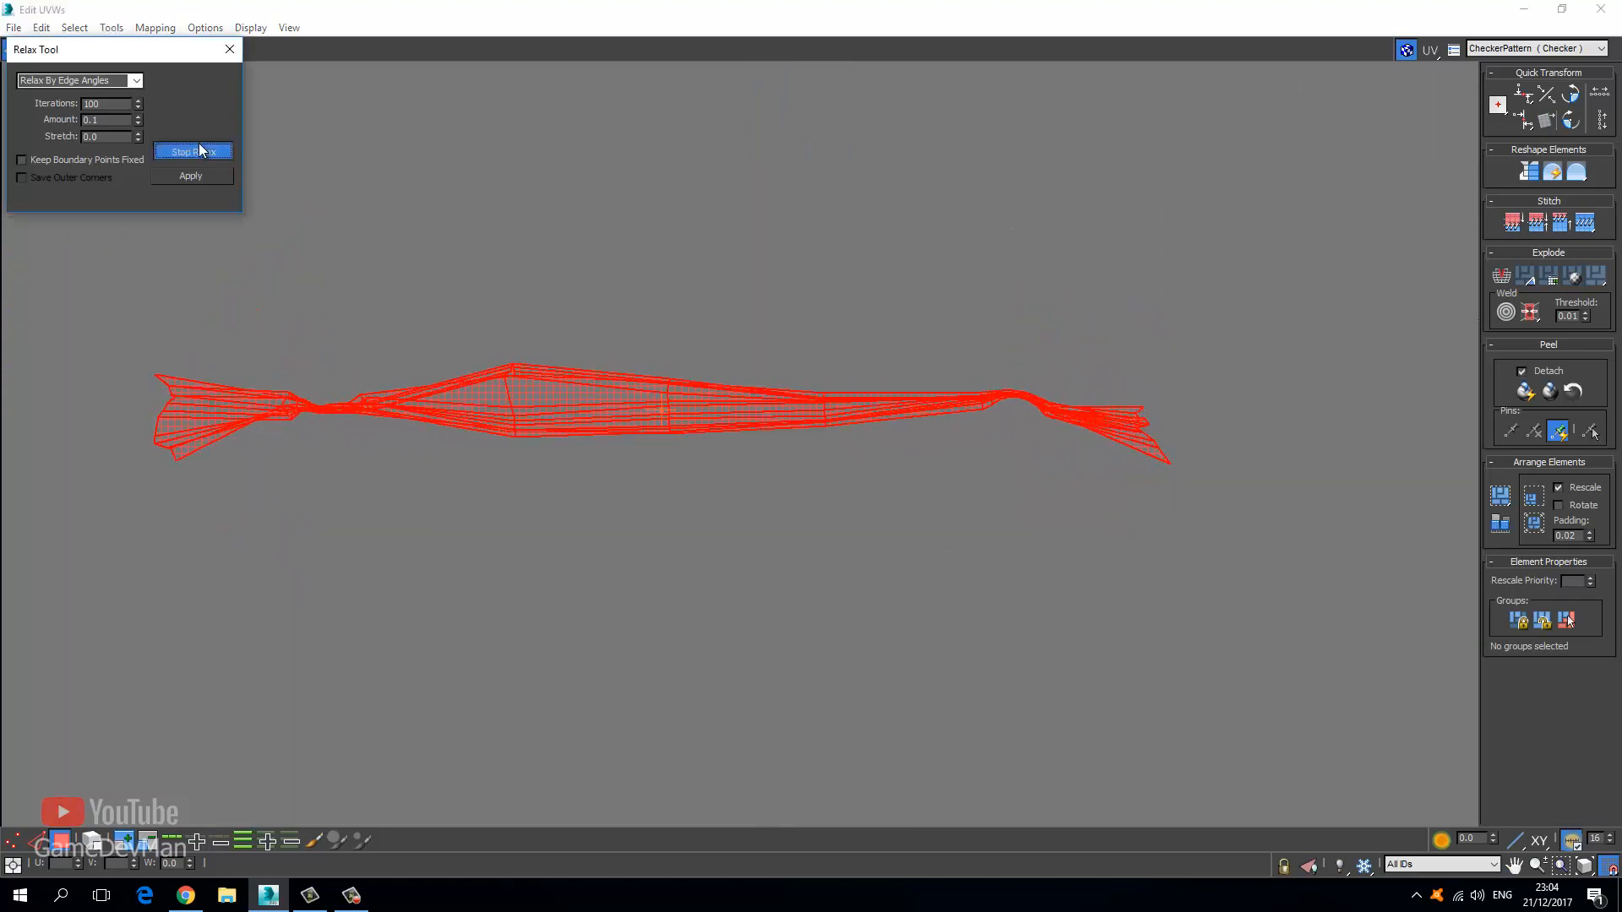
click(199, 151)
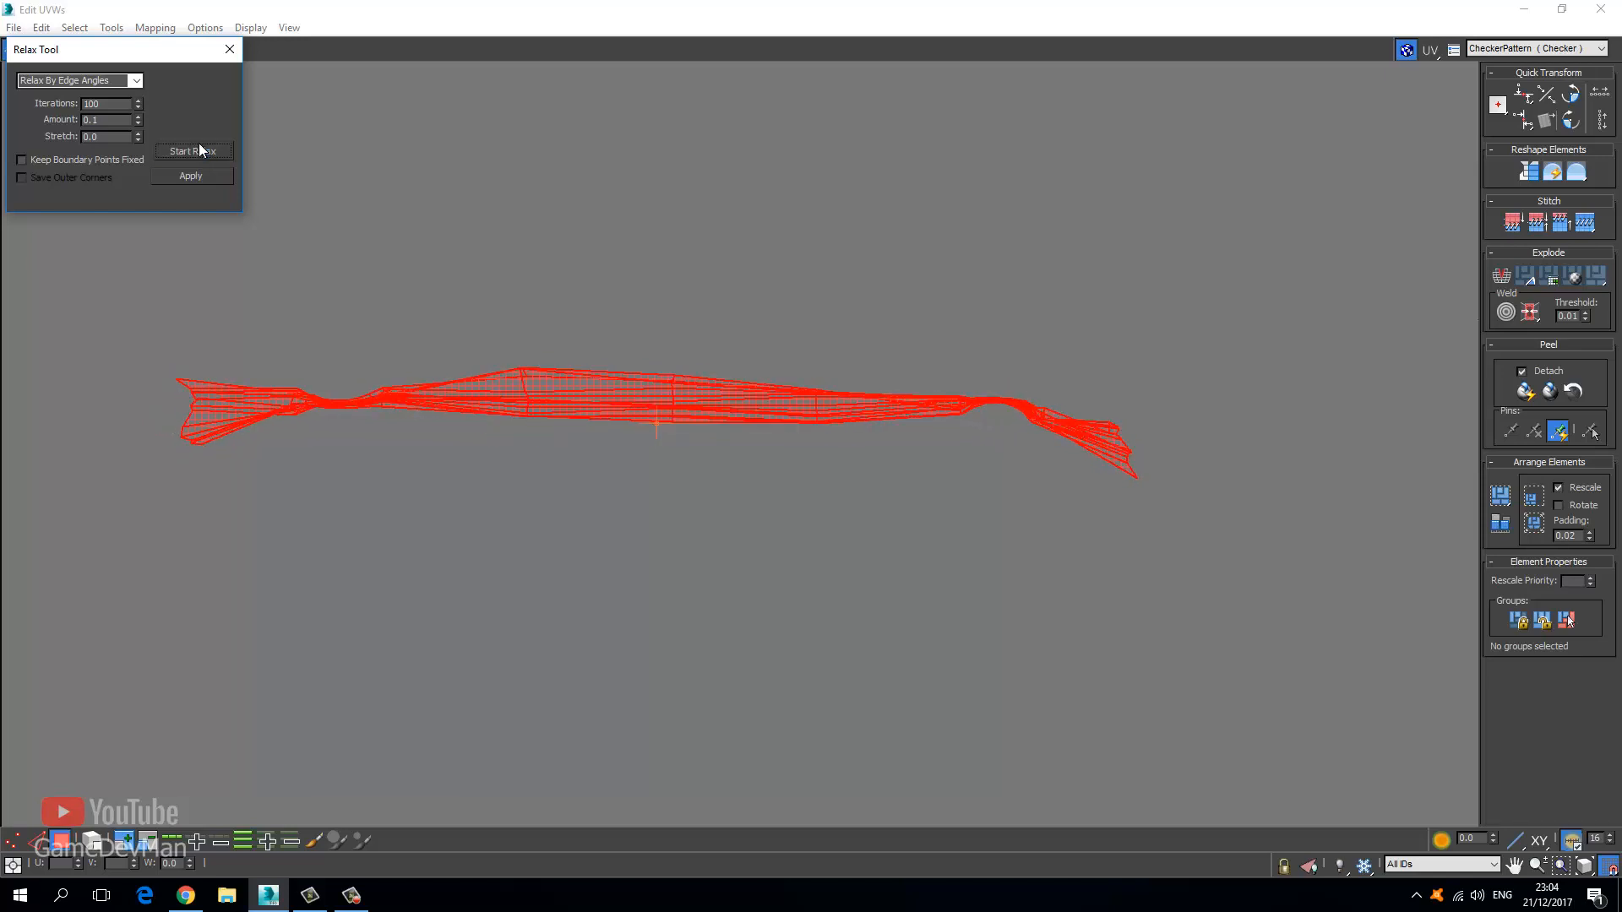
click(230, 52)
click(336, 184)
scroll(369, 279, up, 5)
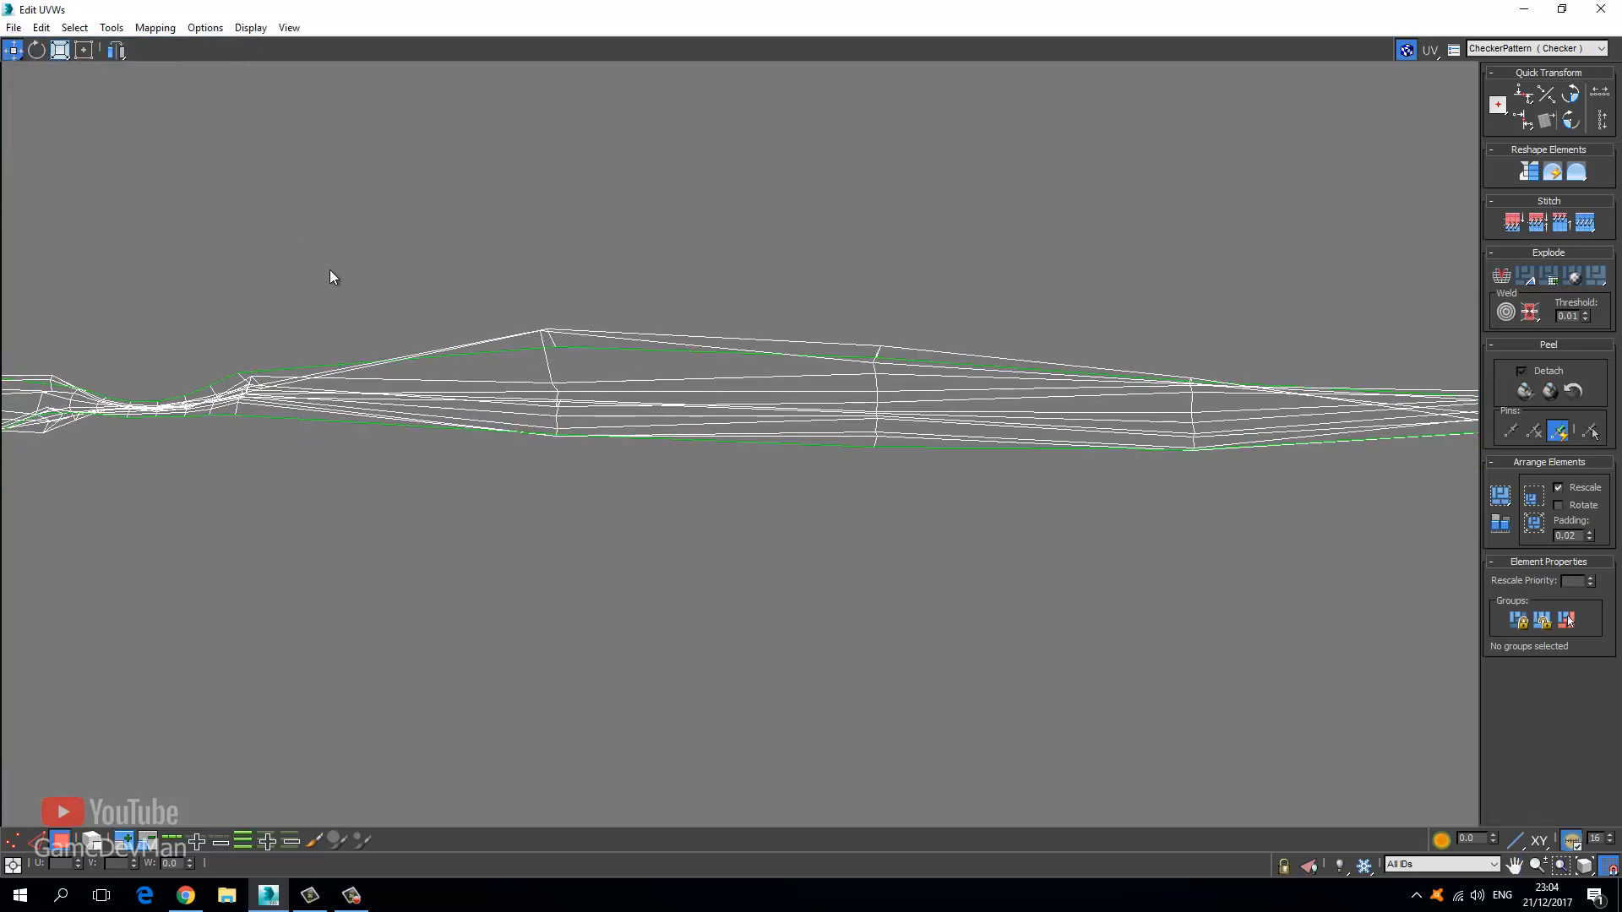
Relax the middle-section polygons by polygon angles into a straight, evenly spaced band.
drag(1037, 507, 549, 277)
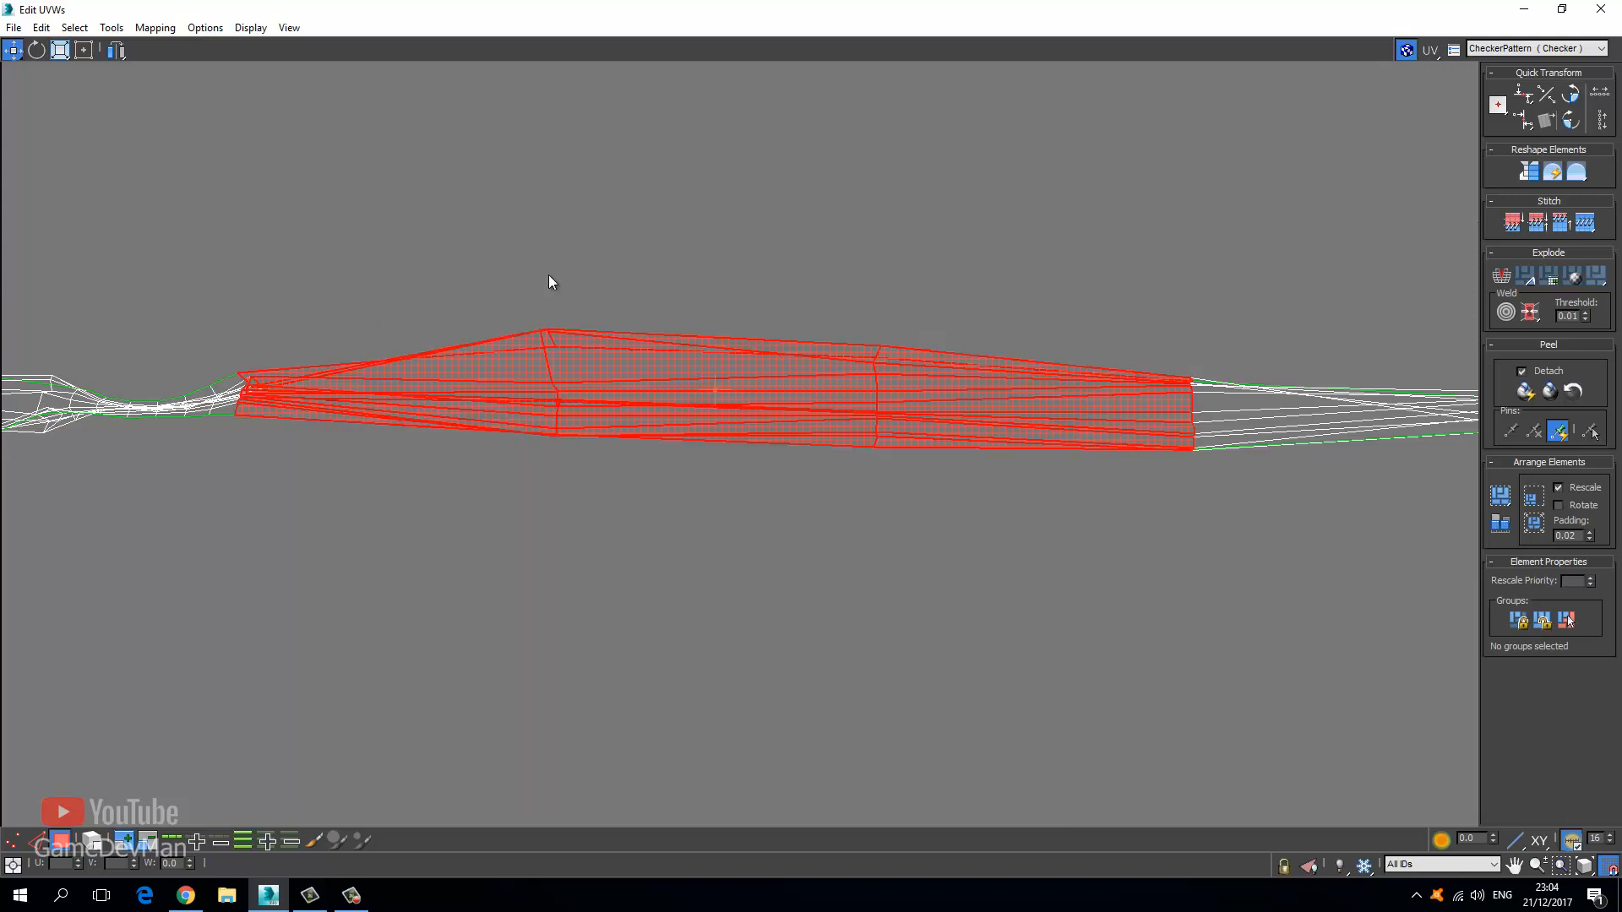
click(140, 30)
mouse_move(115, 34)
click(138, 311)
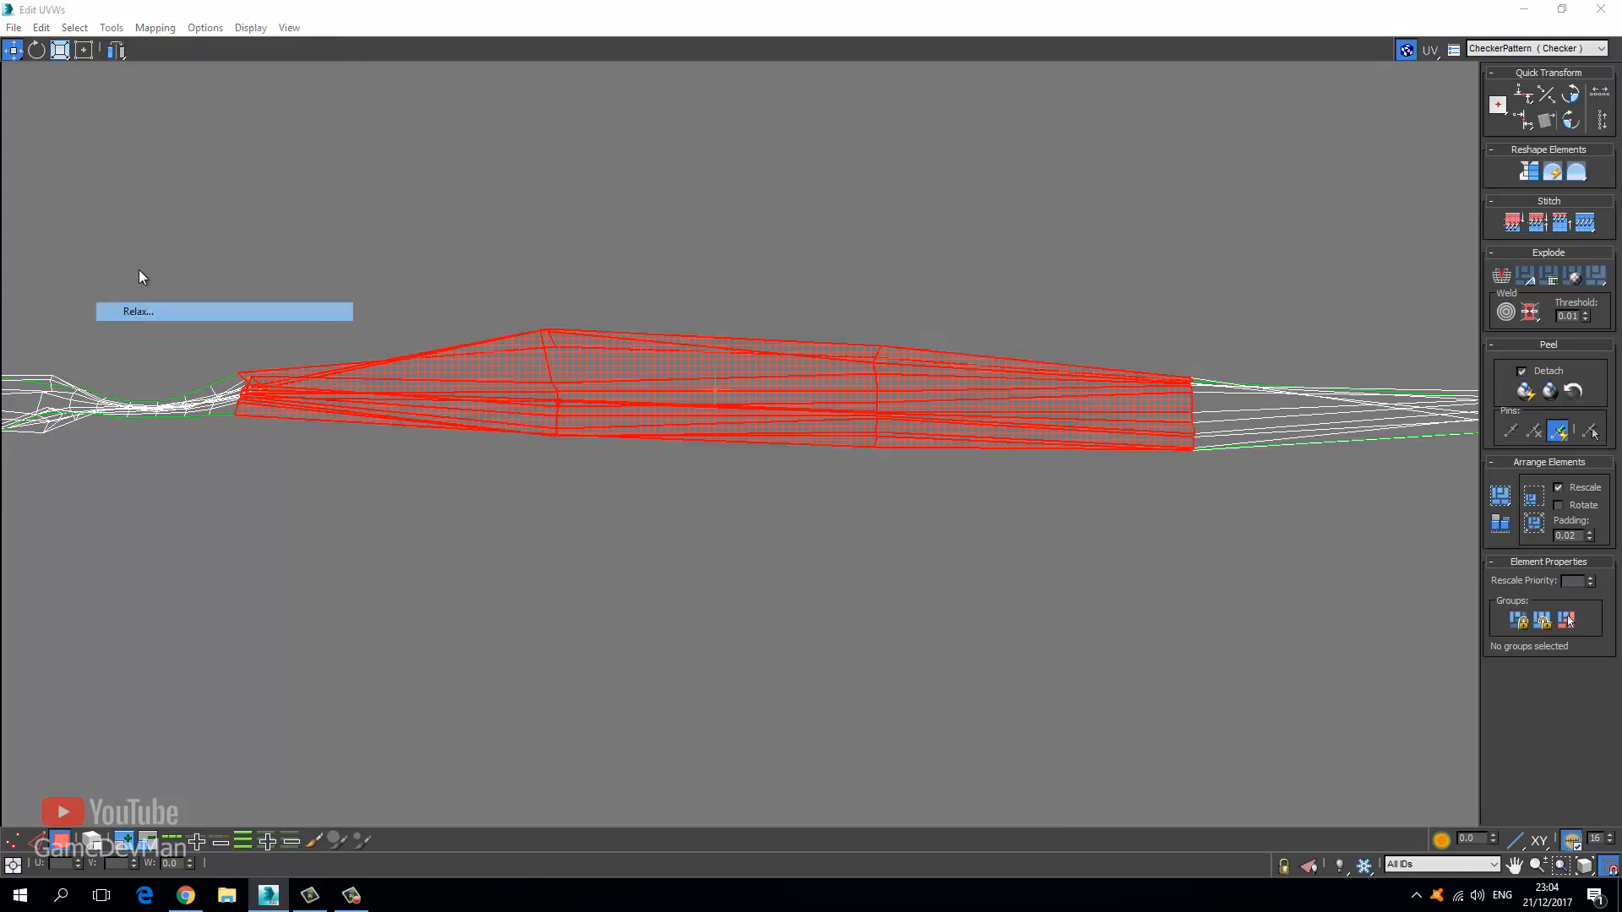
click(199, 157)
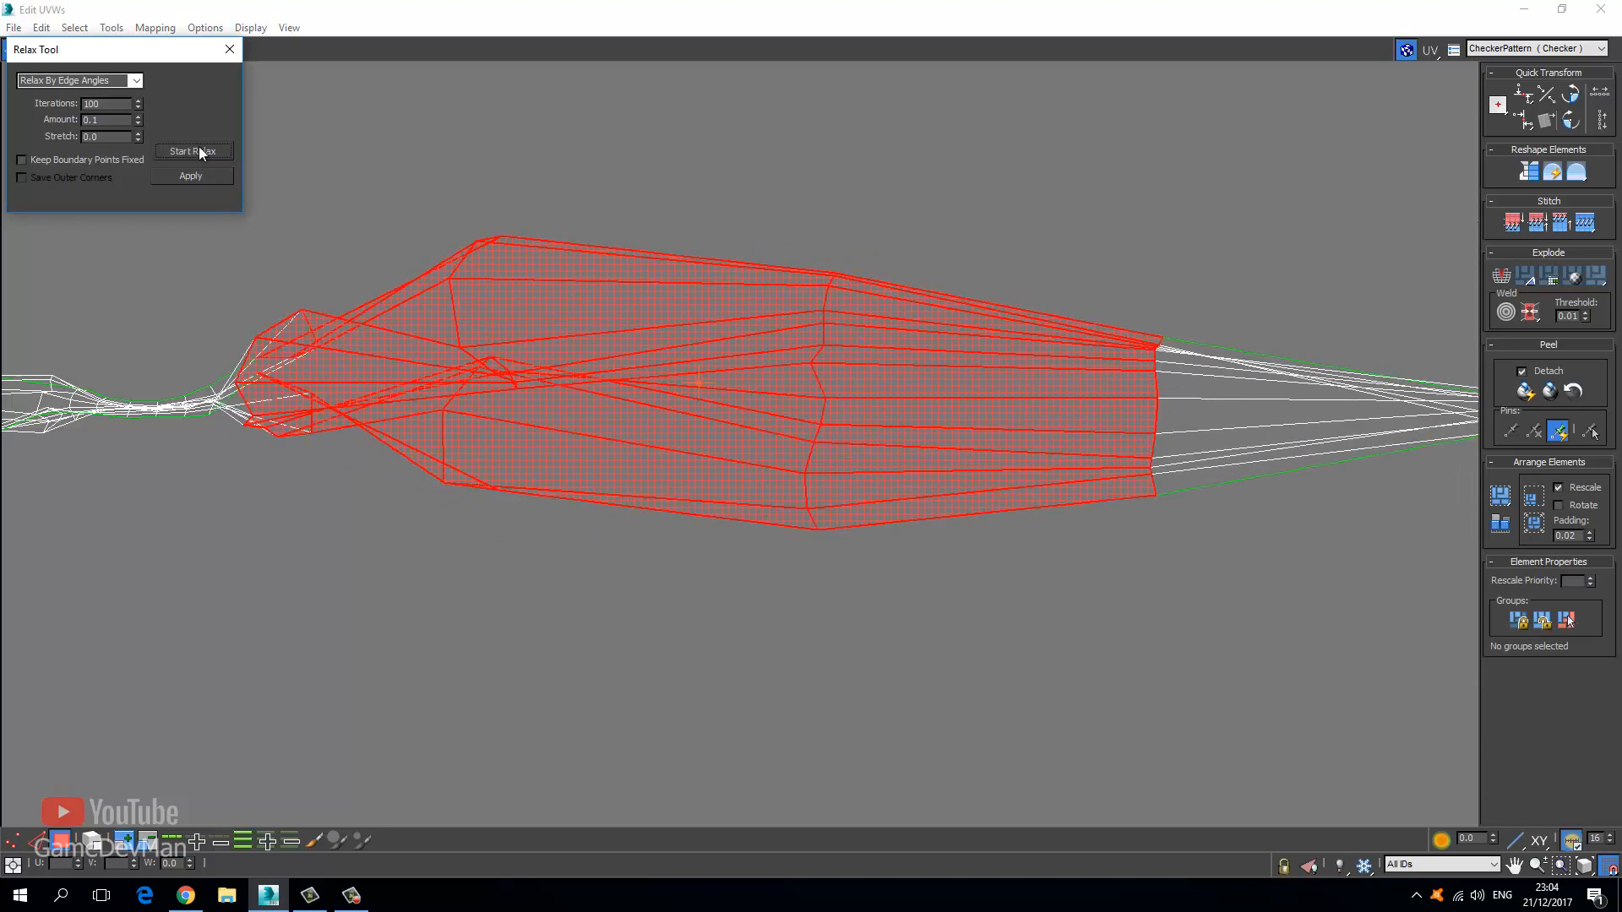
click(200, 148)
click(135, 80)
click(68, 94)
click(193, 156)
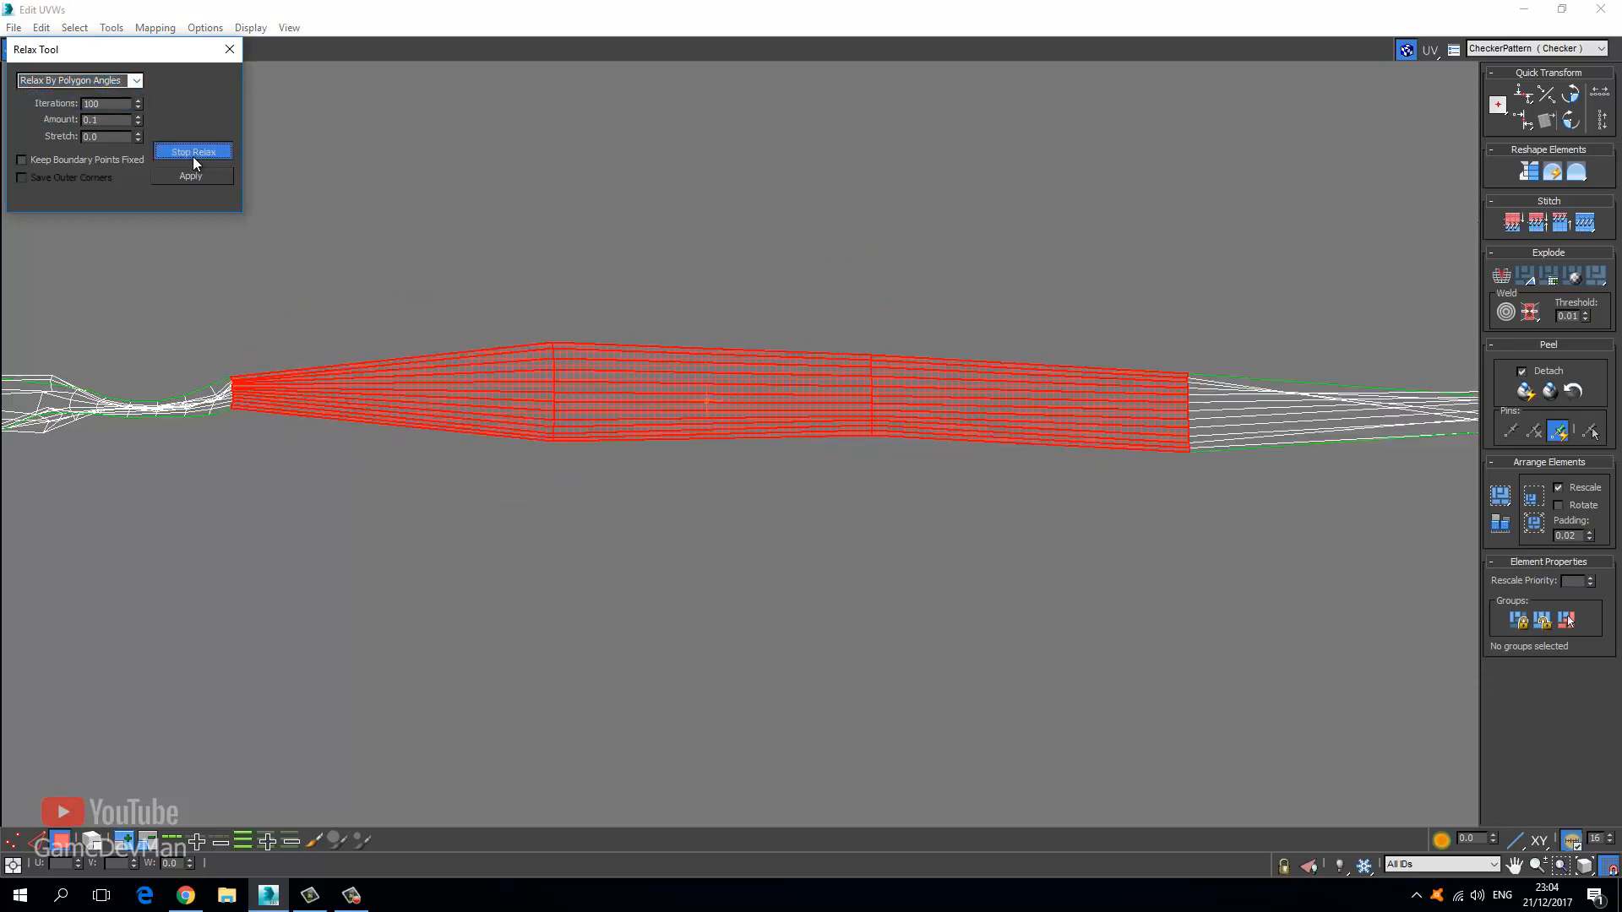
click(193, 155)
click(229, 49)
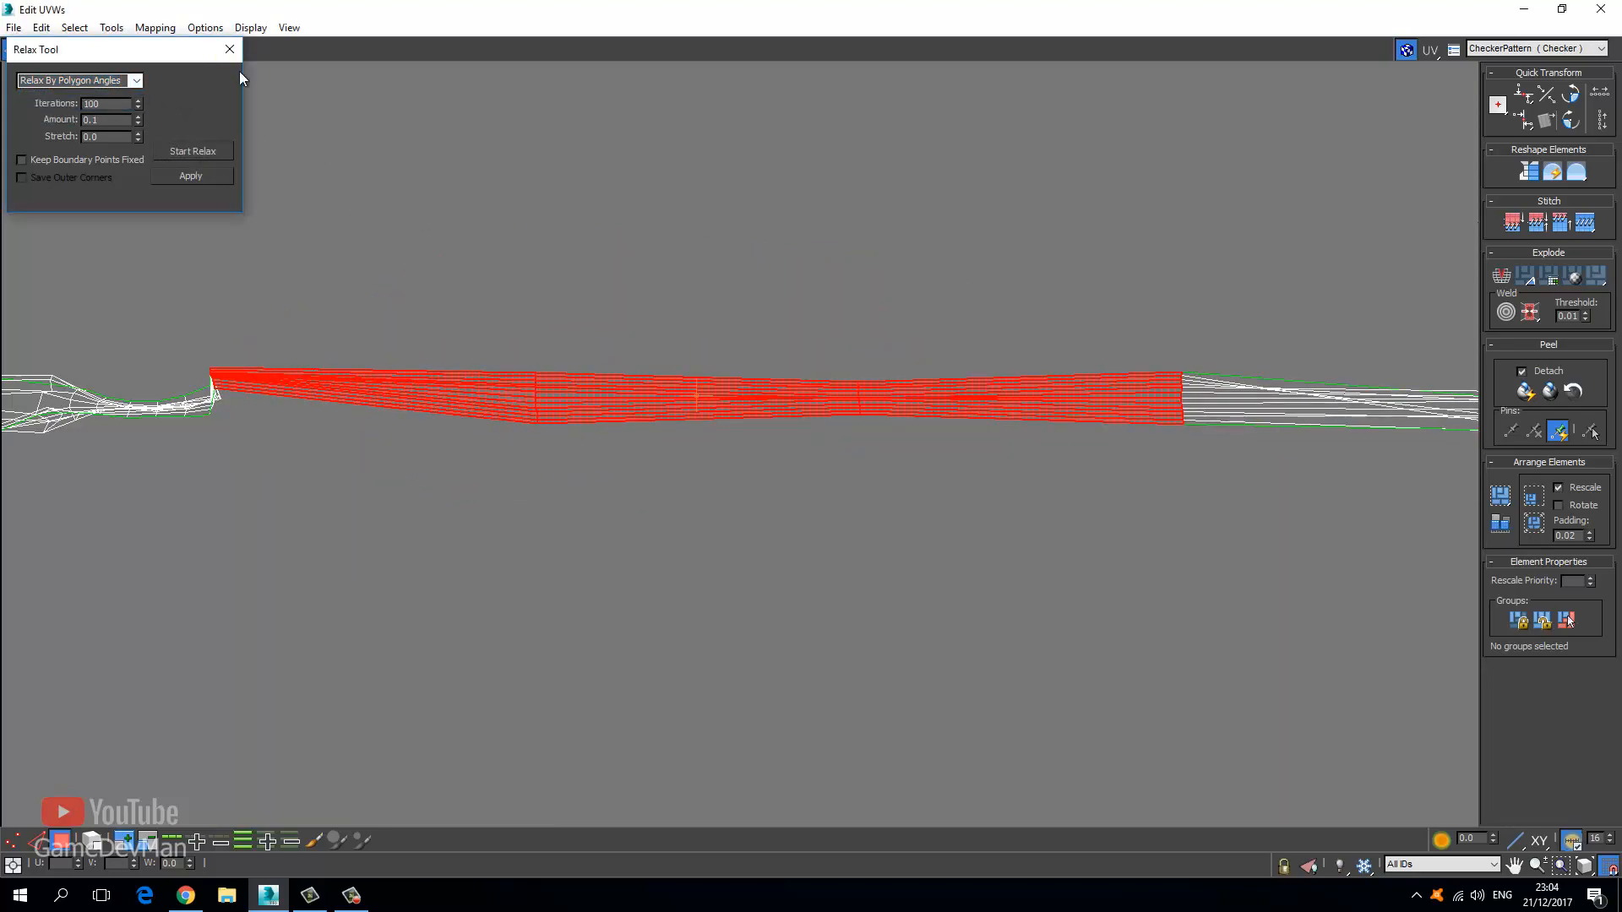
click(335, 436)
Select the long UV strip and relax it by polygon angles into a thin flat band.
middle_drag(263, 477, 424, 481)
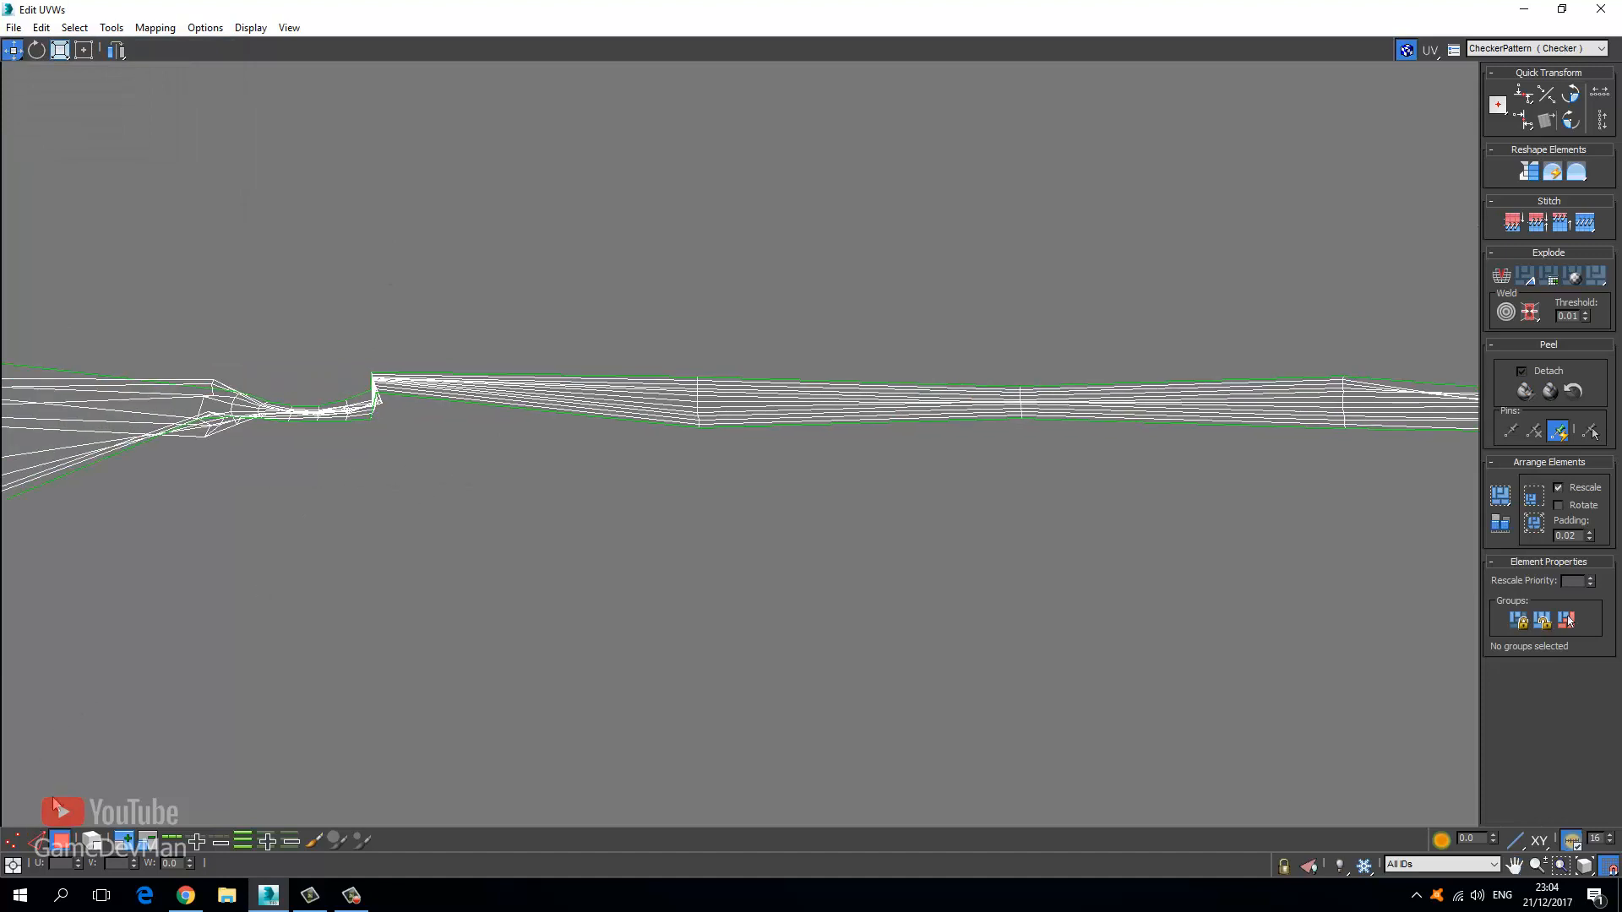
scroll(377, 501, down, 3)
drag(1005, 561, 1275, 596)
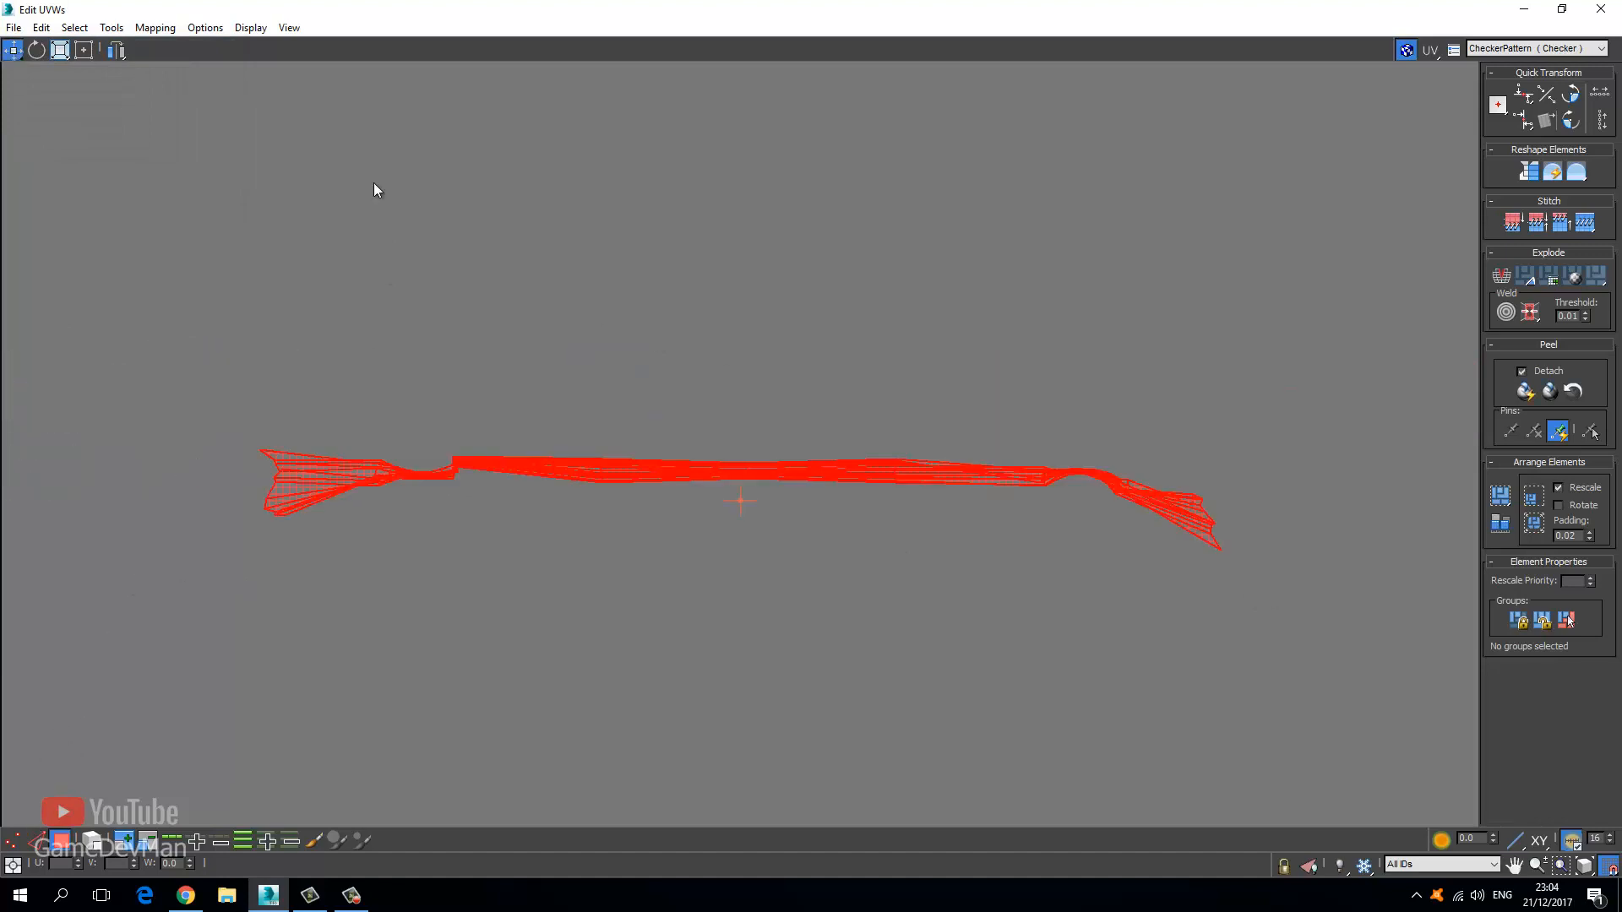
click(111, 27)
click(137, 311)
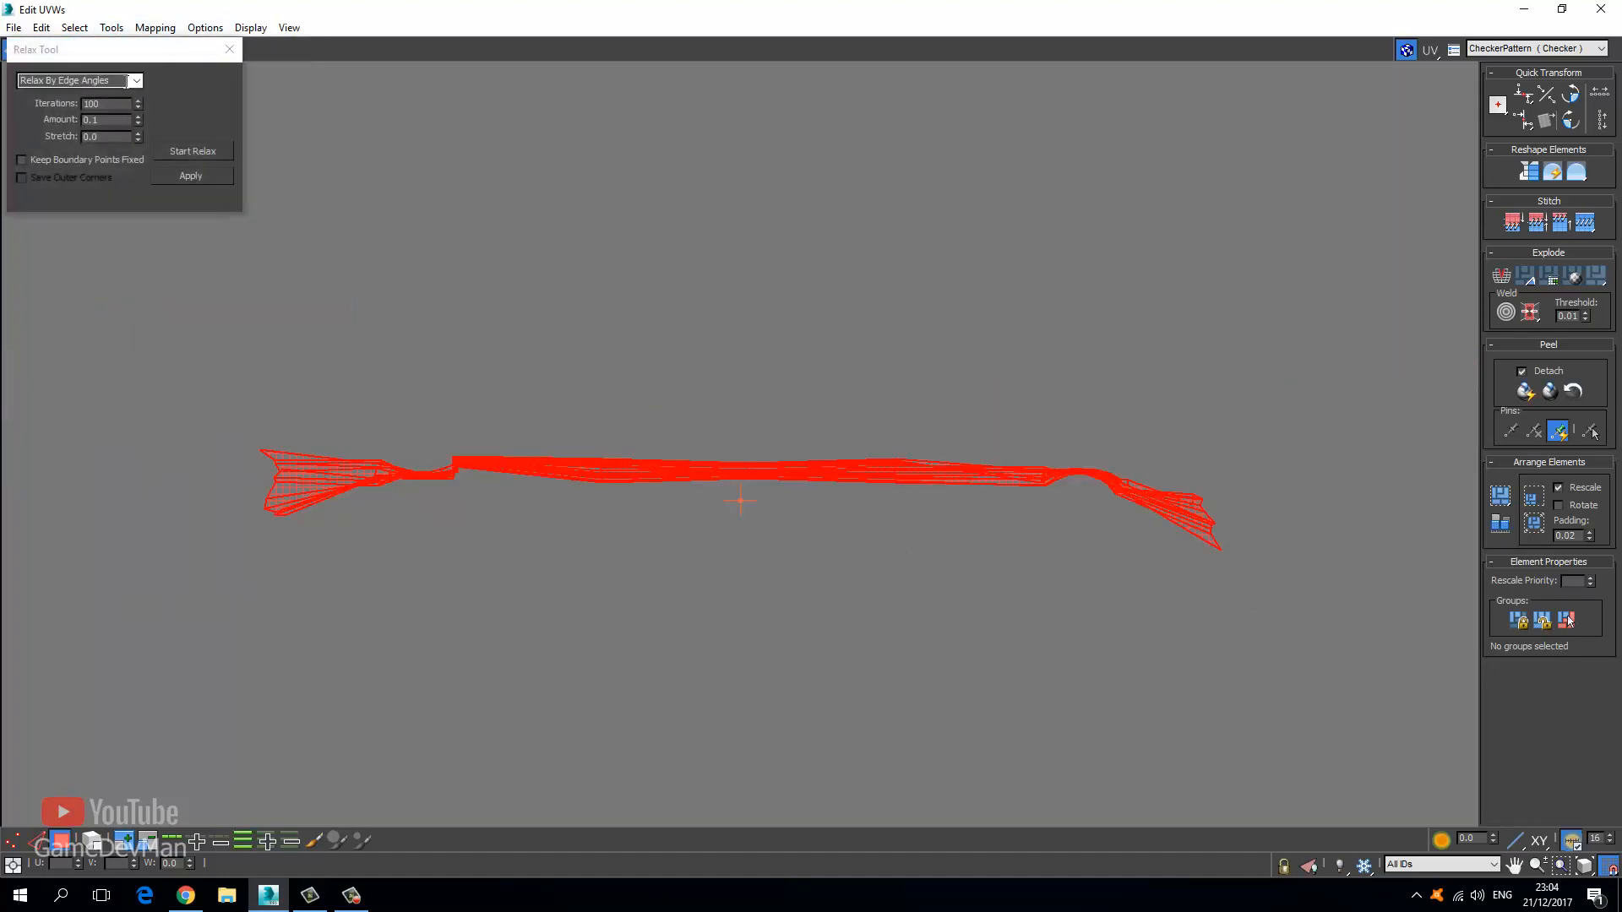
click(134, 81)
click(124, 96)
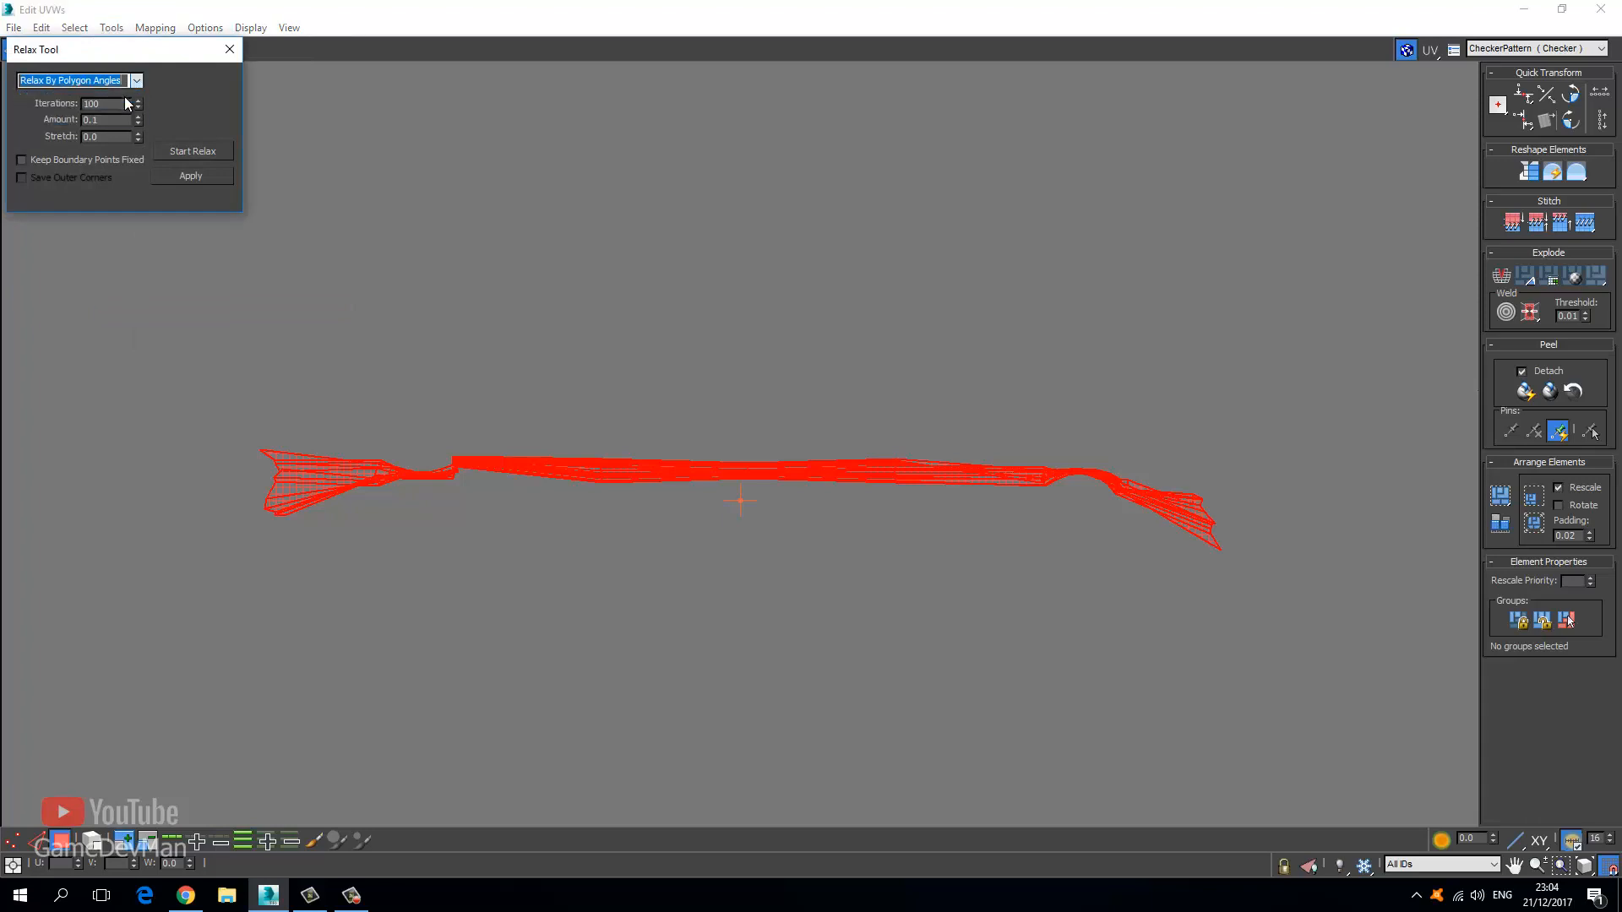
click(196, 151)
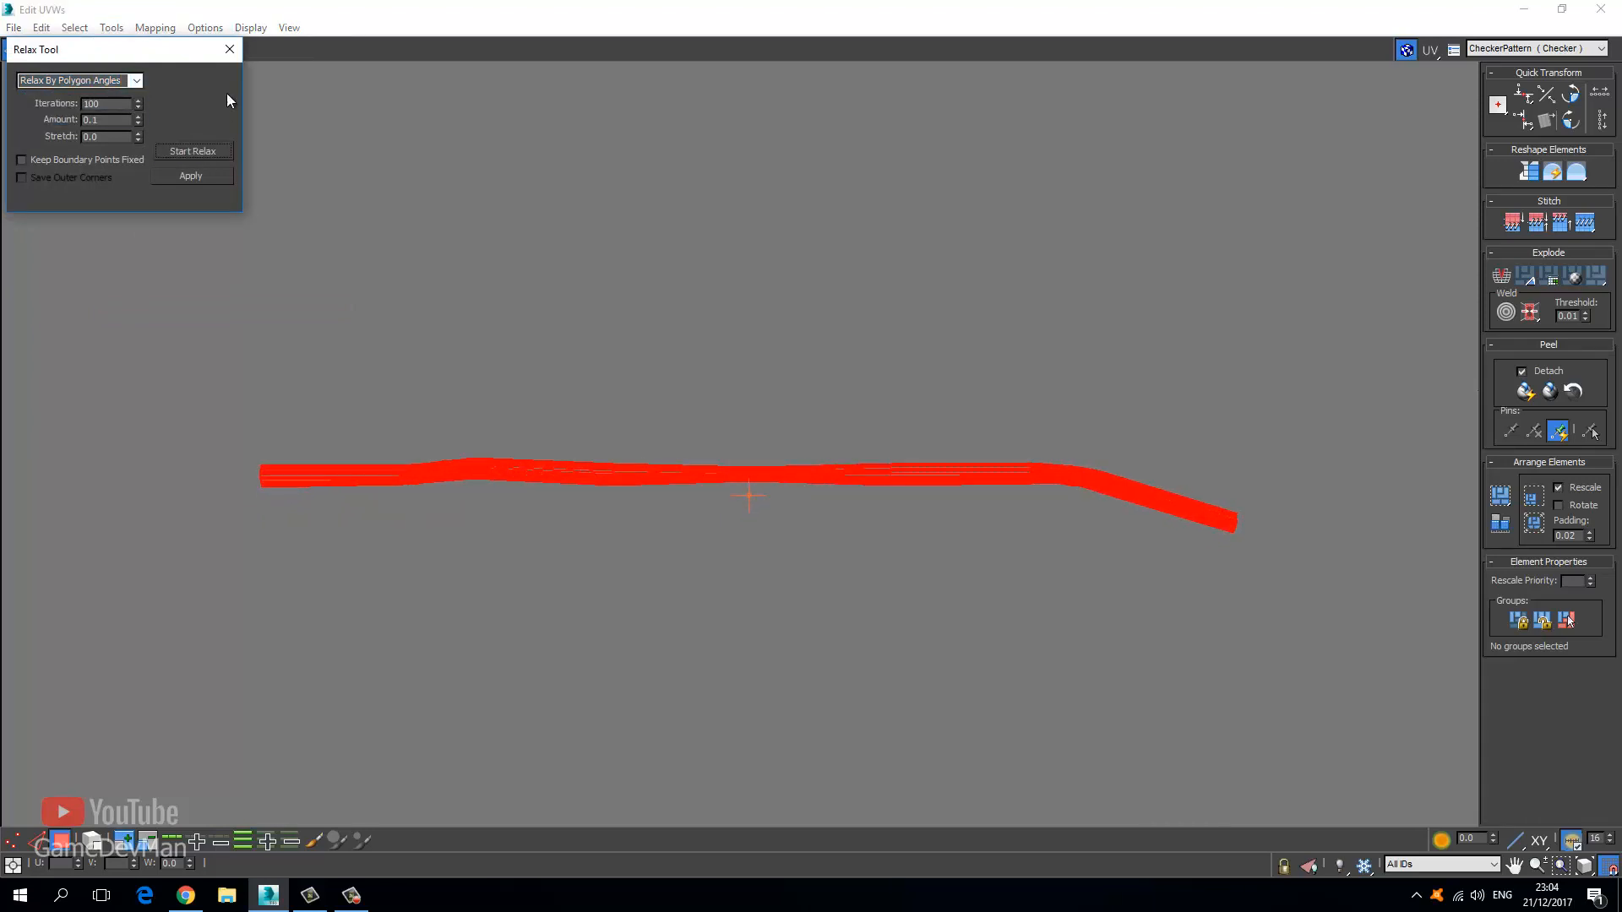
click(228, 49)
click(342, 232)
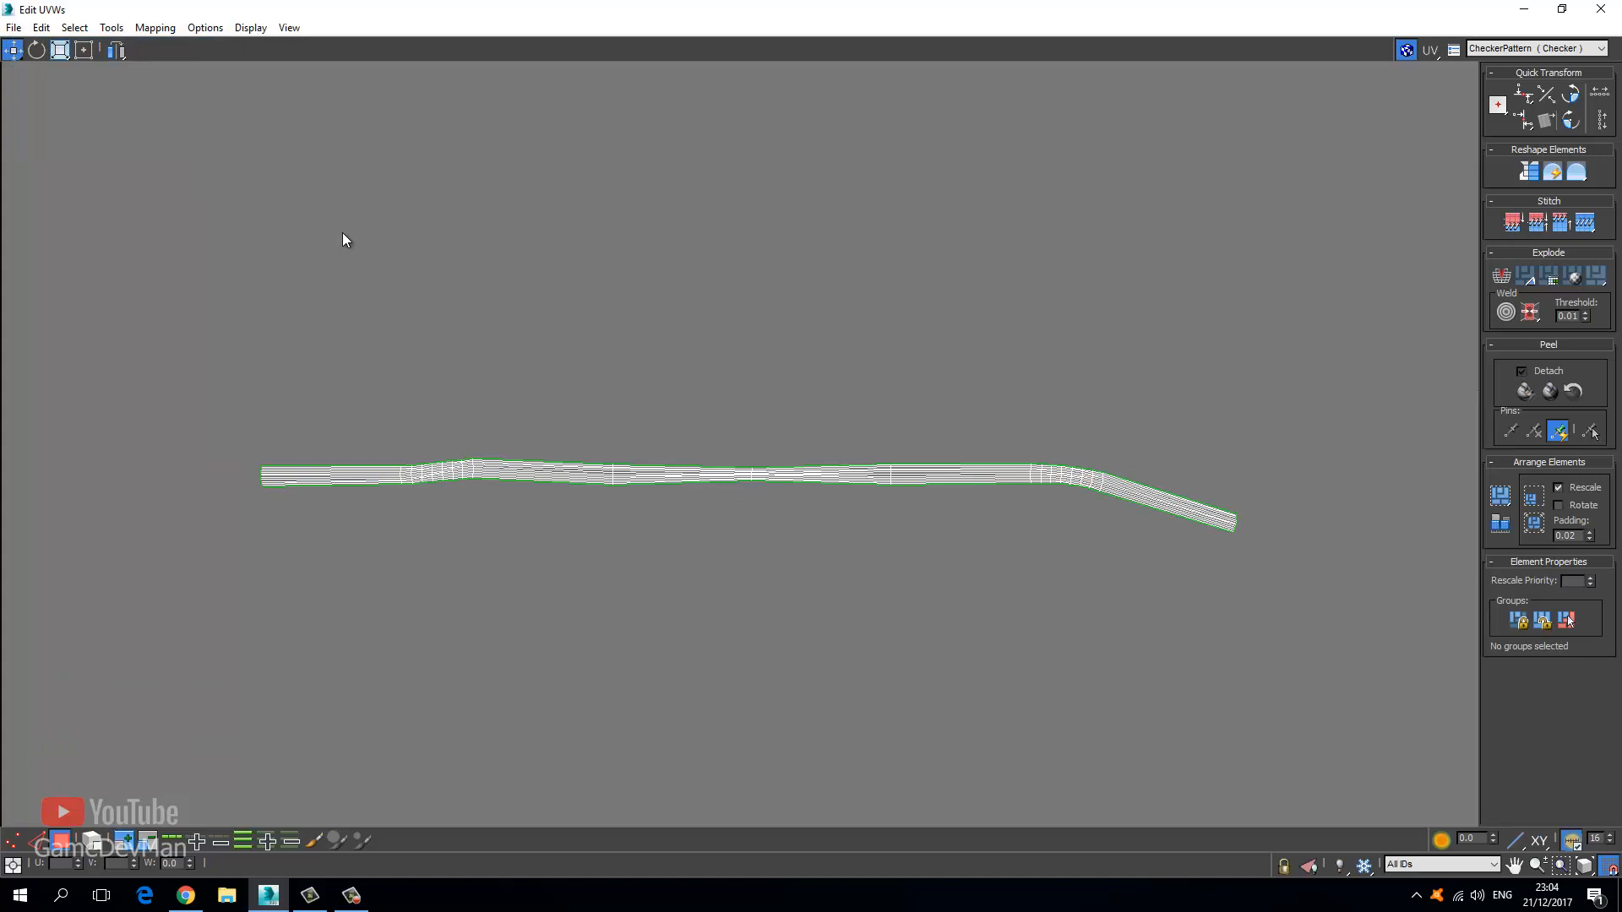
Bring the two U-shaped strips into view with edge selection active.
middle_drag(493, 413, 412, 330)
scroll(412, 330, down, 4)
middle_drag(584, 454, 516, 346)
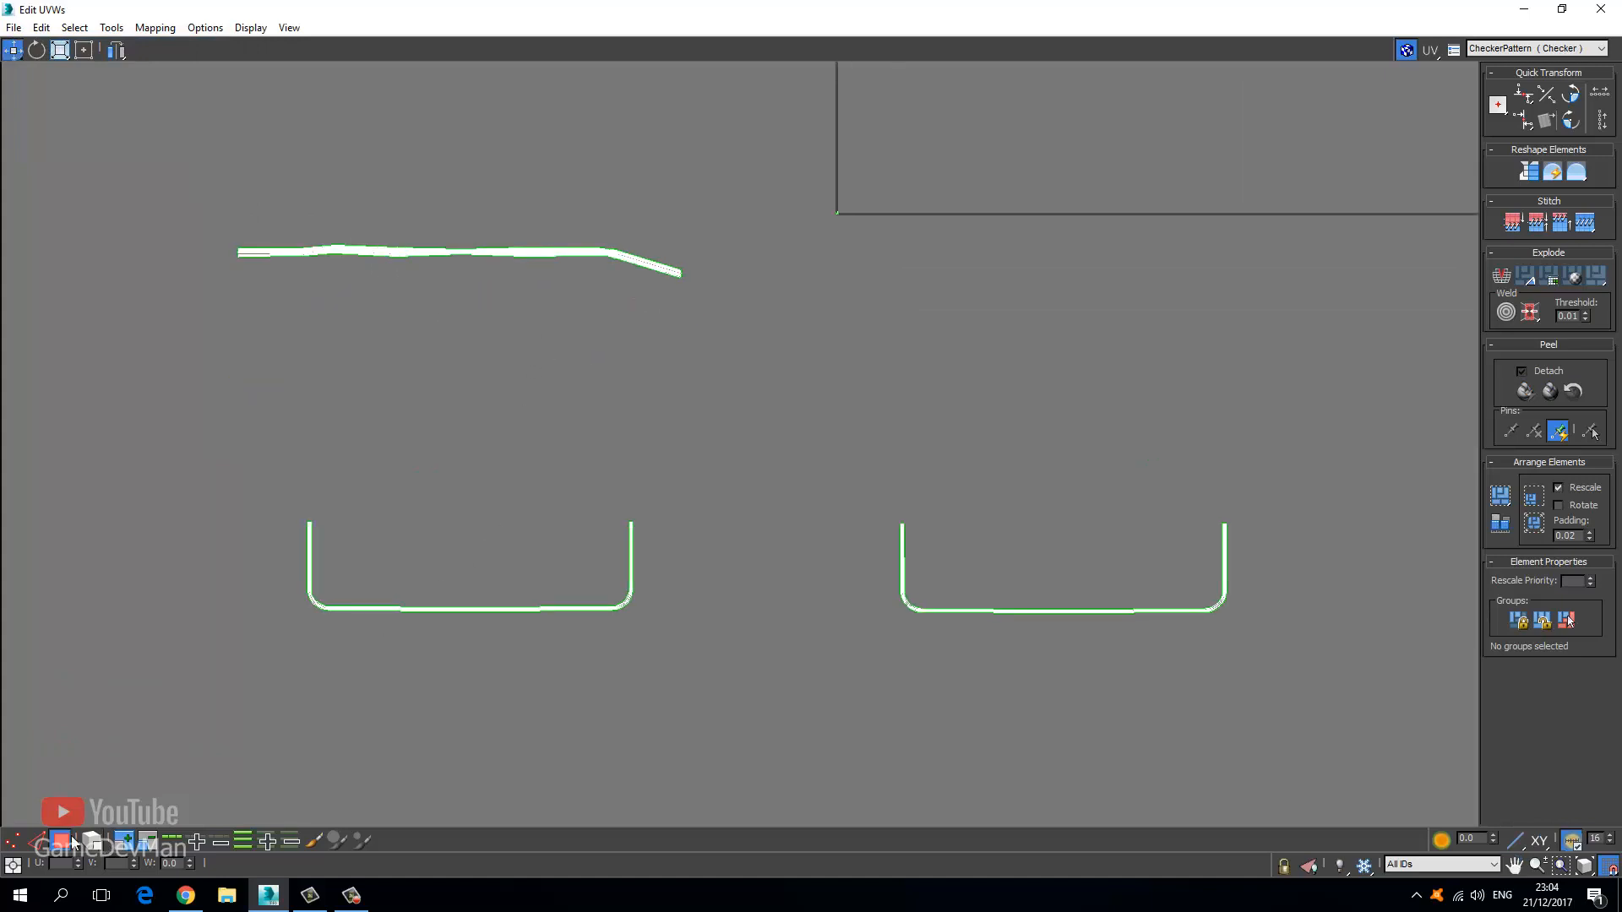
click(40, 843)
middle_drag(248, 665, 403, 528)
Select the U strip's boundary loop, trim the arm edges, and stitch it into a T-junction.
scroll(544, 478, up, 5)
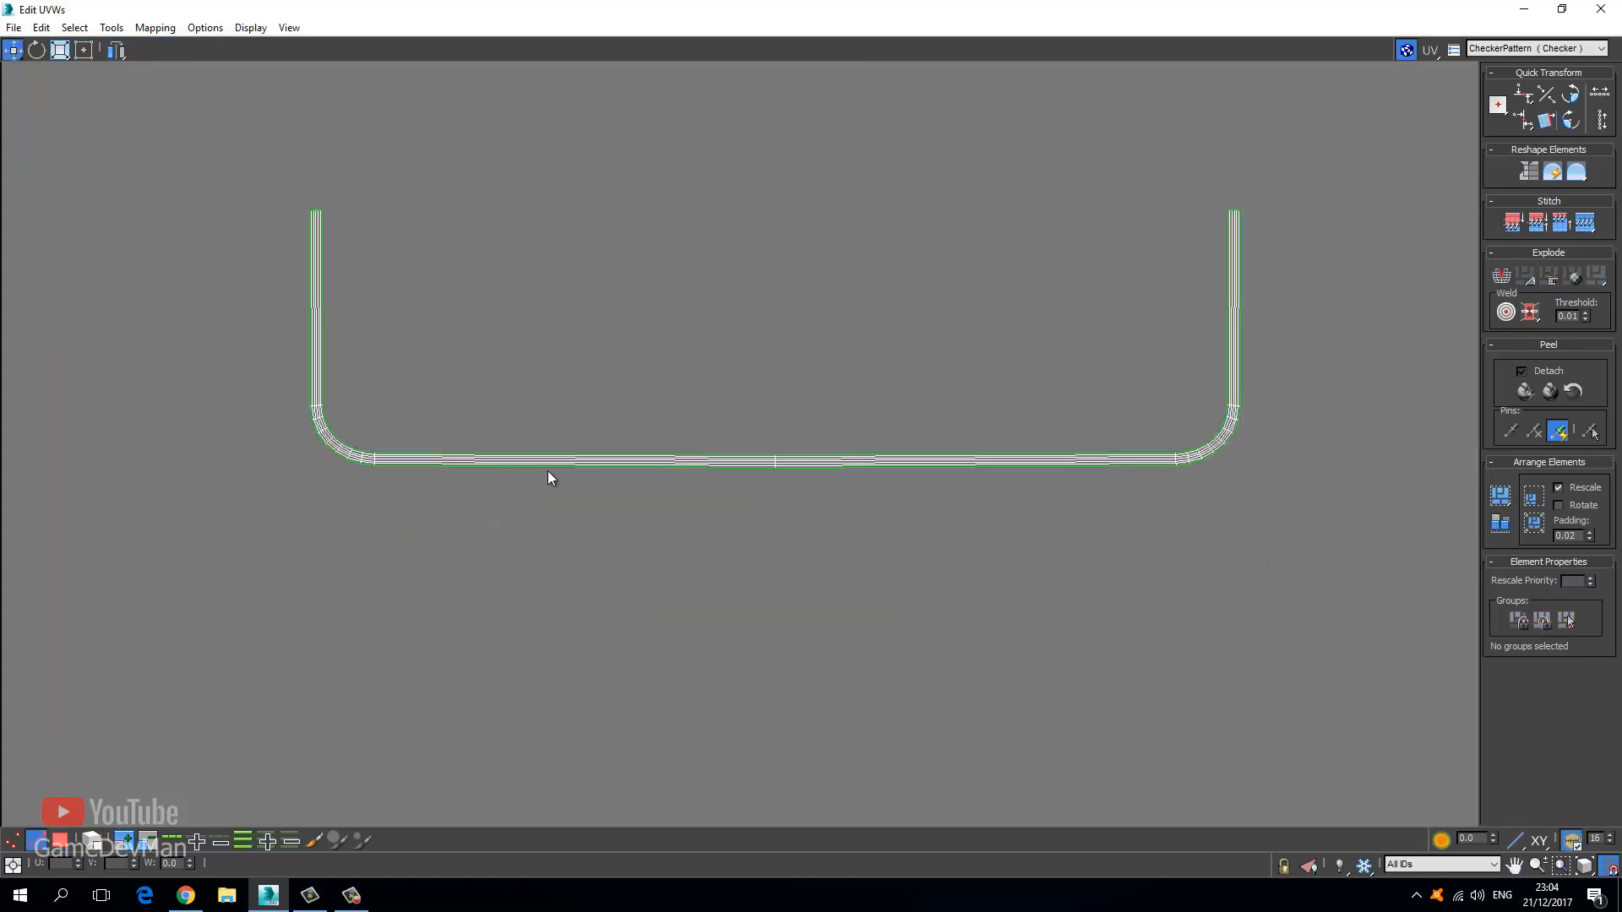
double_click(547, 469)
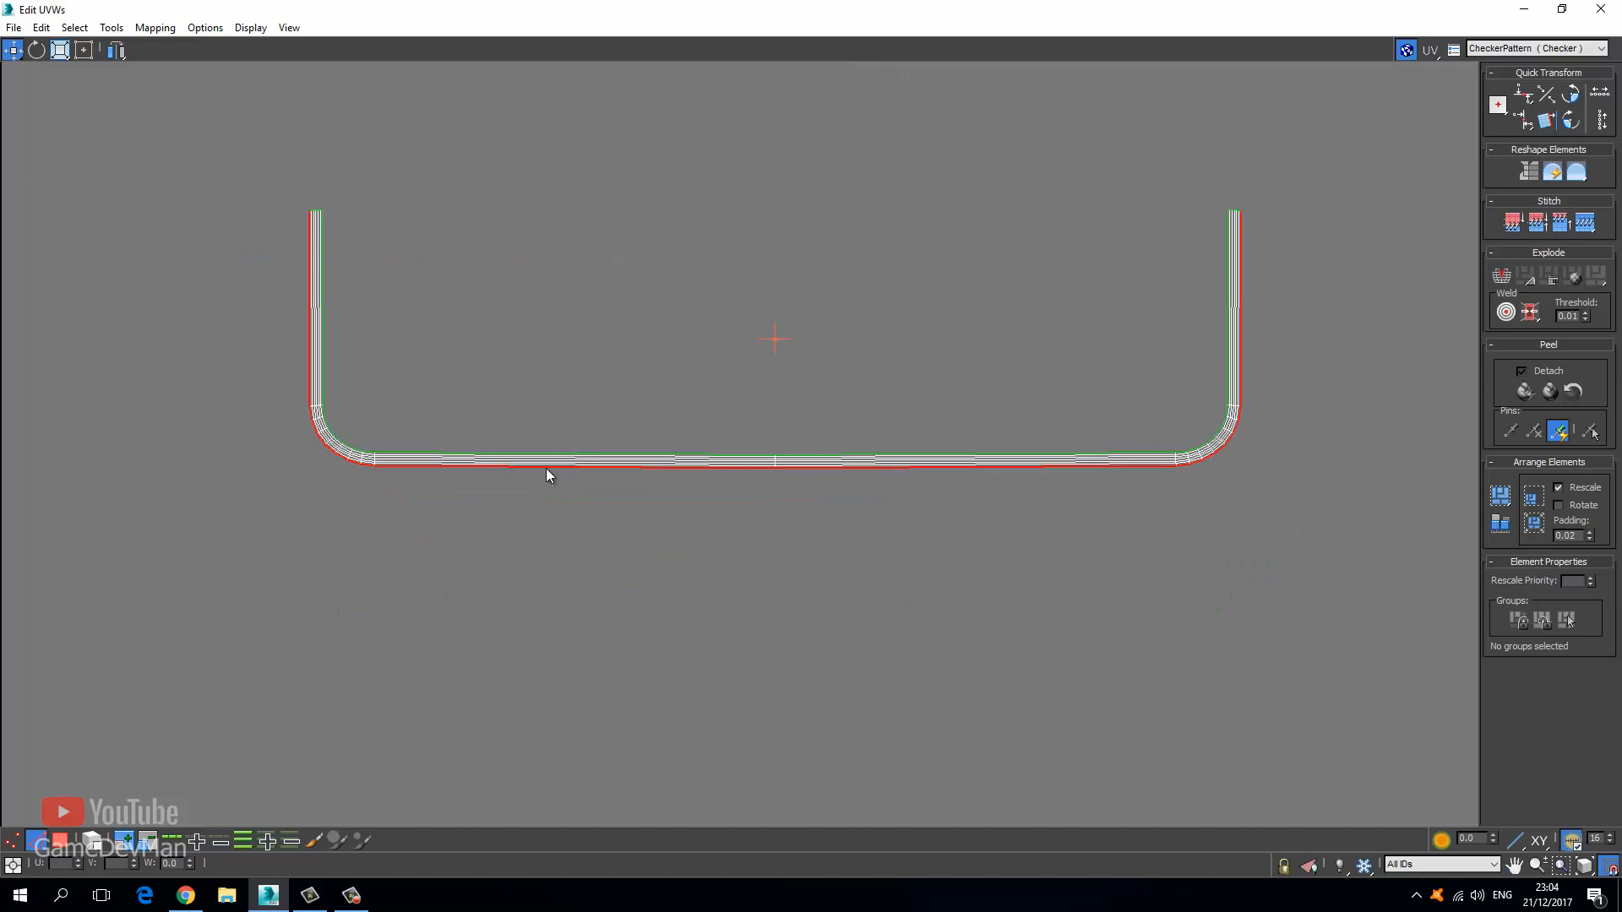
alt+drag(365, 495, 366, 496)
middle_drag(1301, 247, 884, 272)
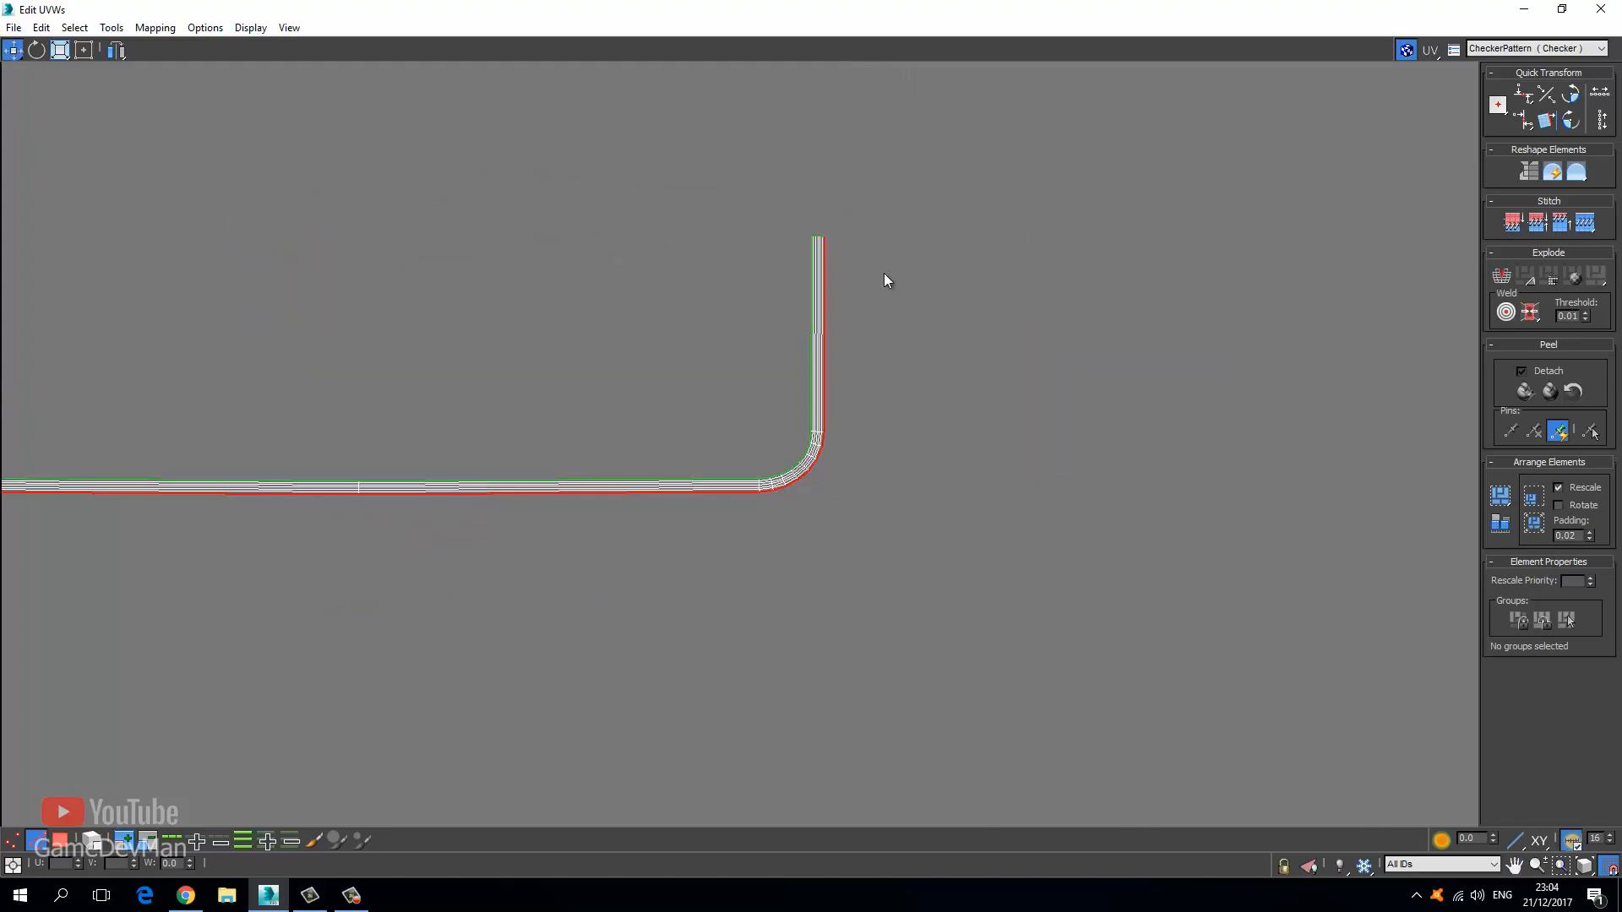
alt+drag(785, 495, 764, 520)
right_click(763, 517)
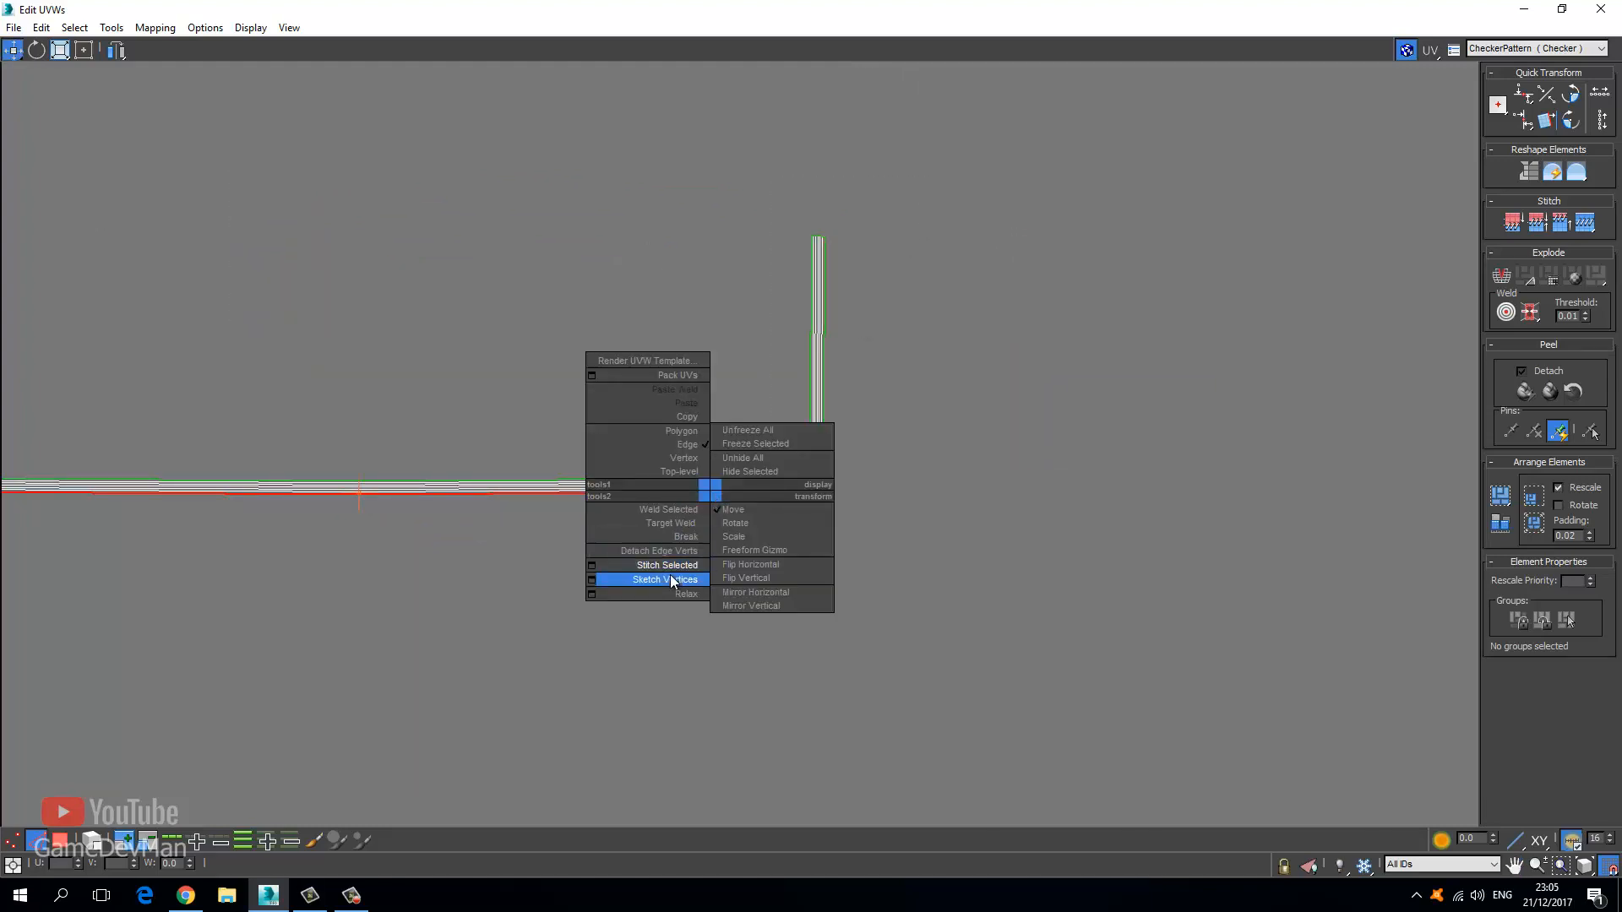
click(671, 564)
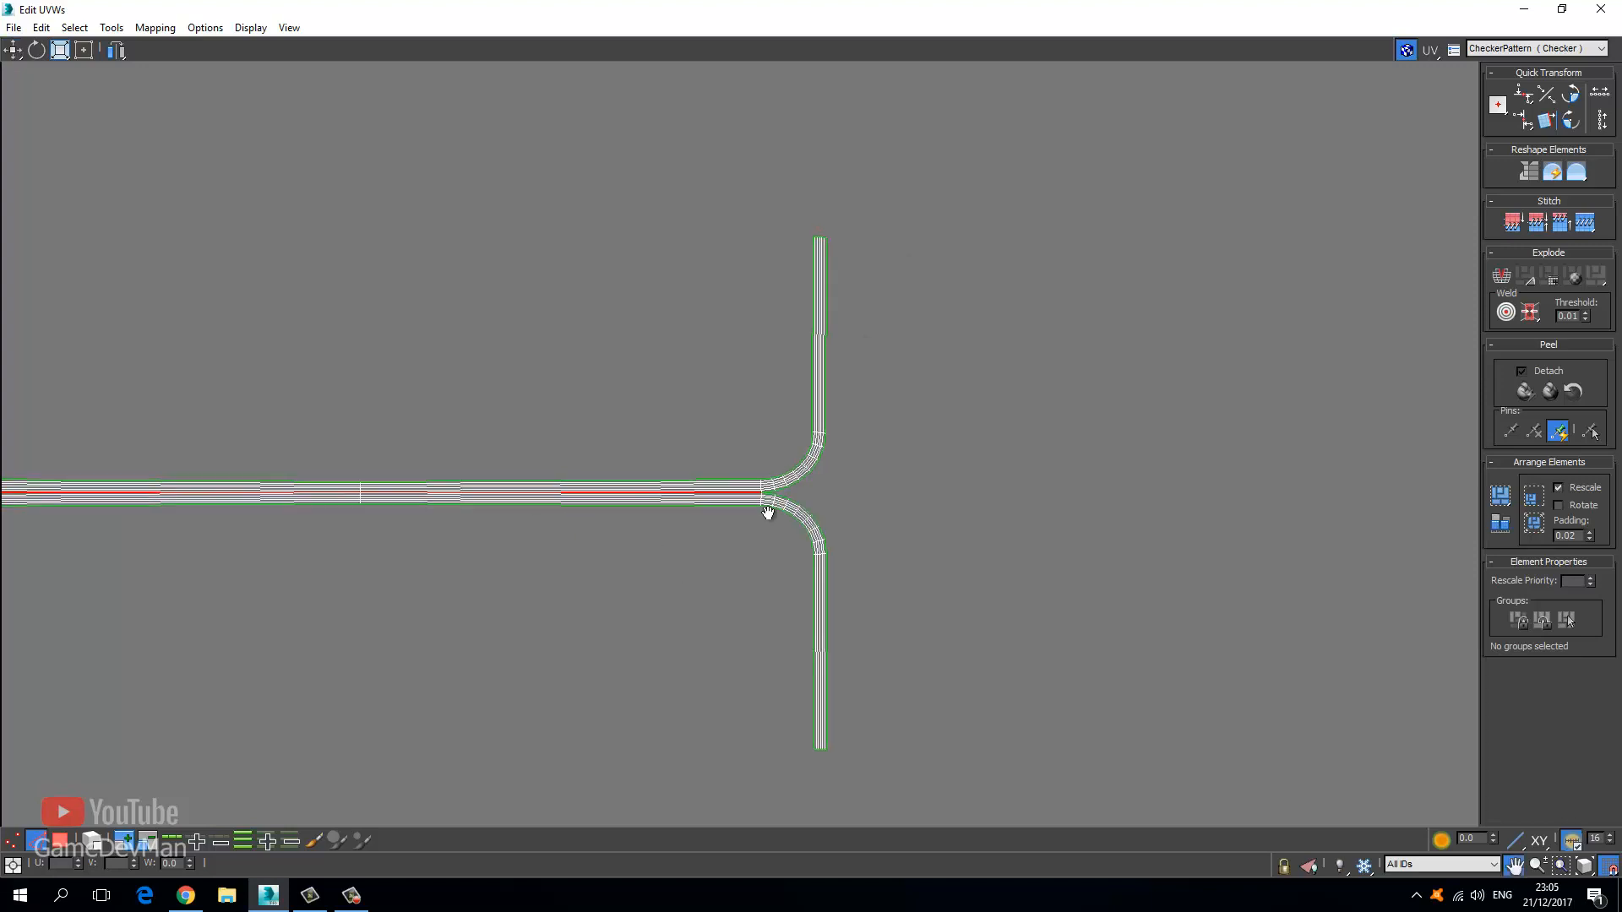
Stitch the left arm's edge loop onto the strip at the left junction.
key(z)
scroll(452, 490, up, 5)
double_click(621, 519)
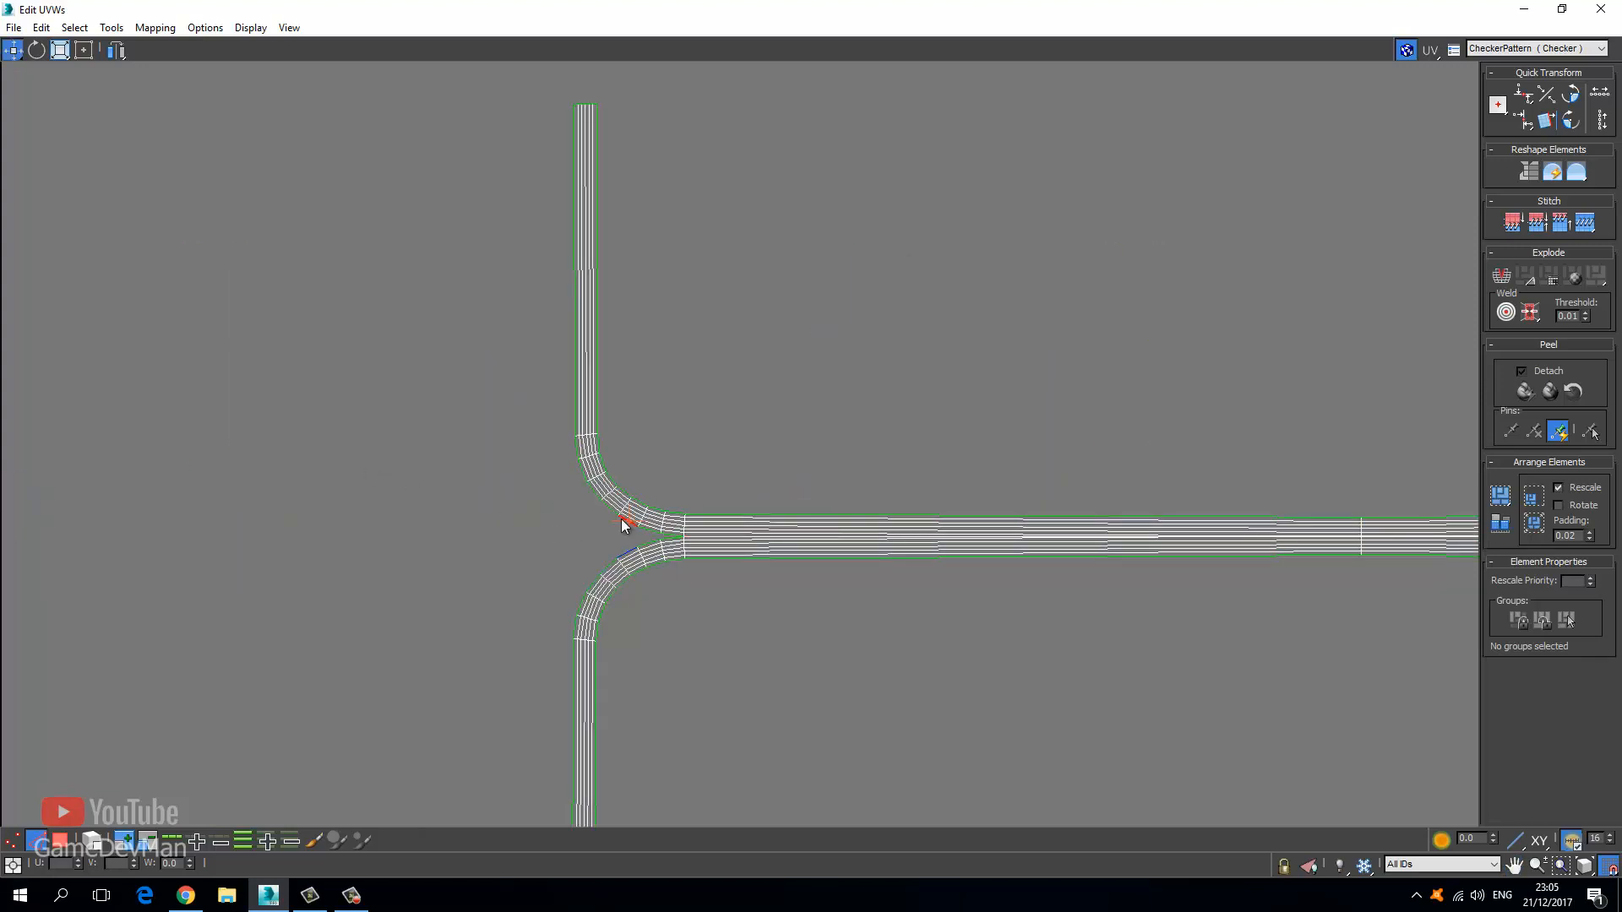
right_click(621, 519)
click(571, 584)
Stitch the right T-junction's edge loop, then view the whole shape in Polygon mode.
middle_drag(1266, 576, 33, 542)
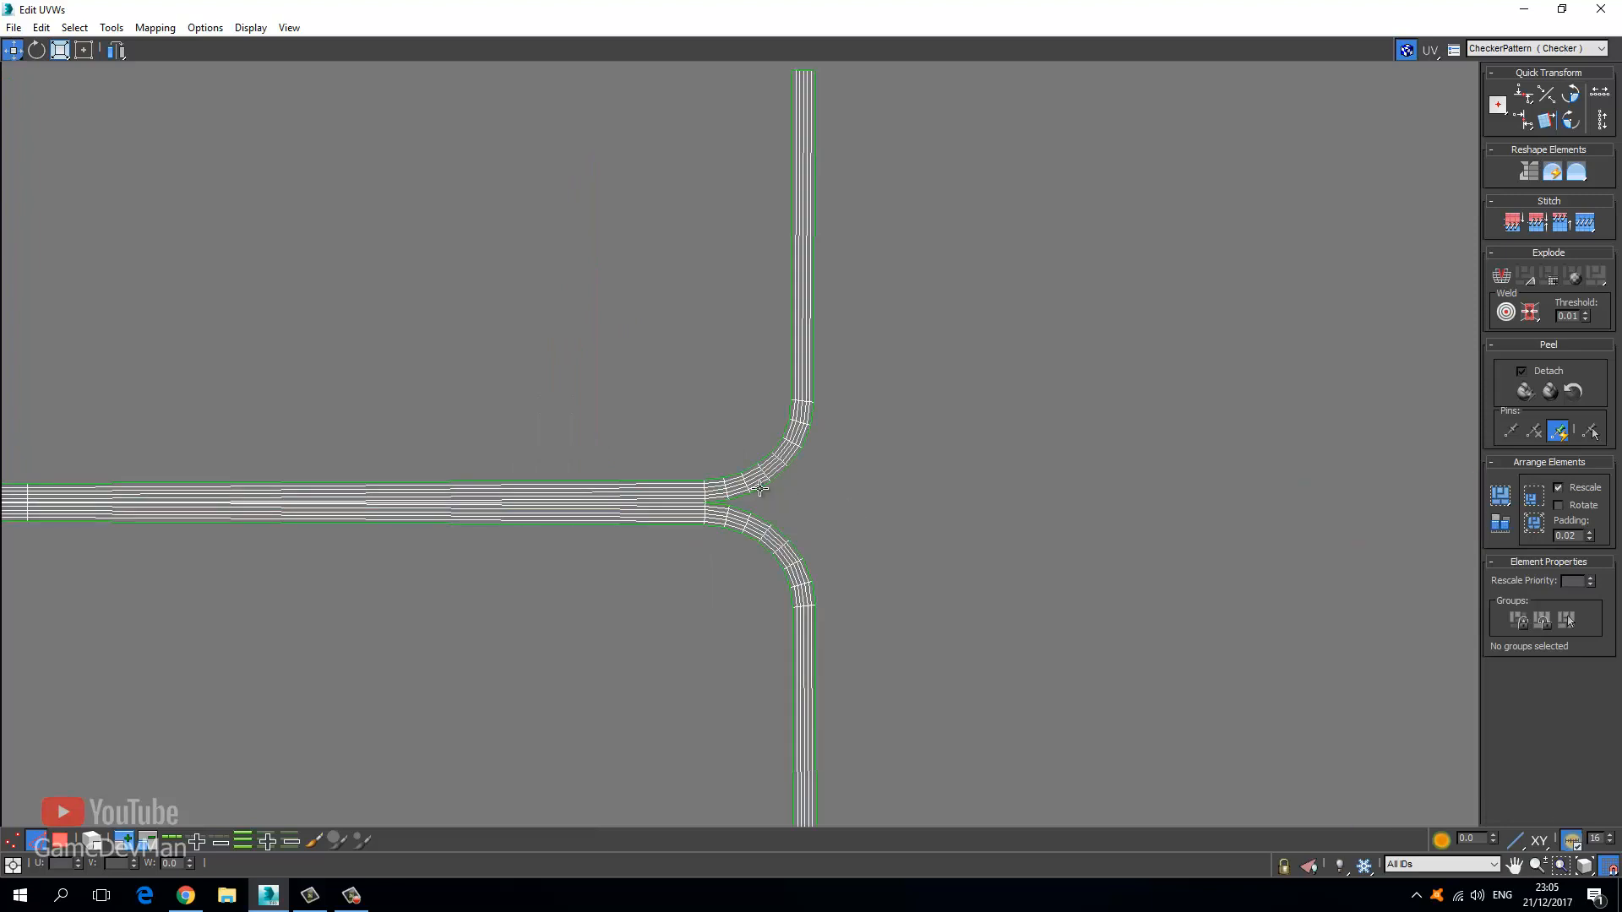
double_click(760, 478)
right_click(760, 478)
click(668, 559)
middle_drag(600, 558, 796, 535)
scroll(796, 536, down, 2)
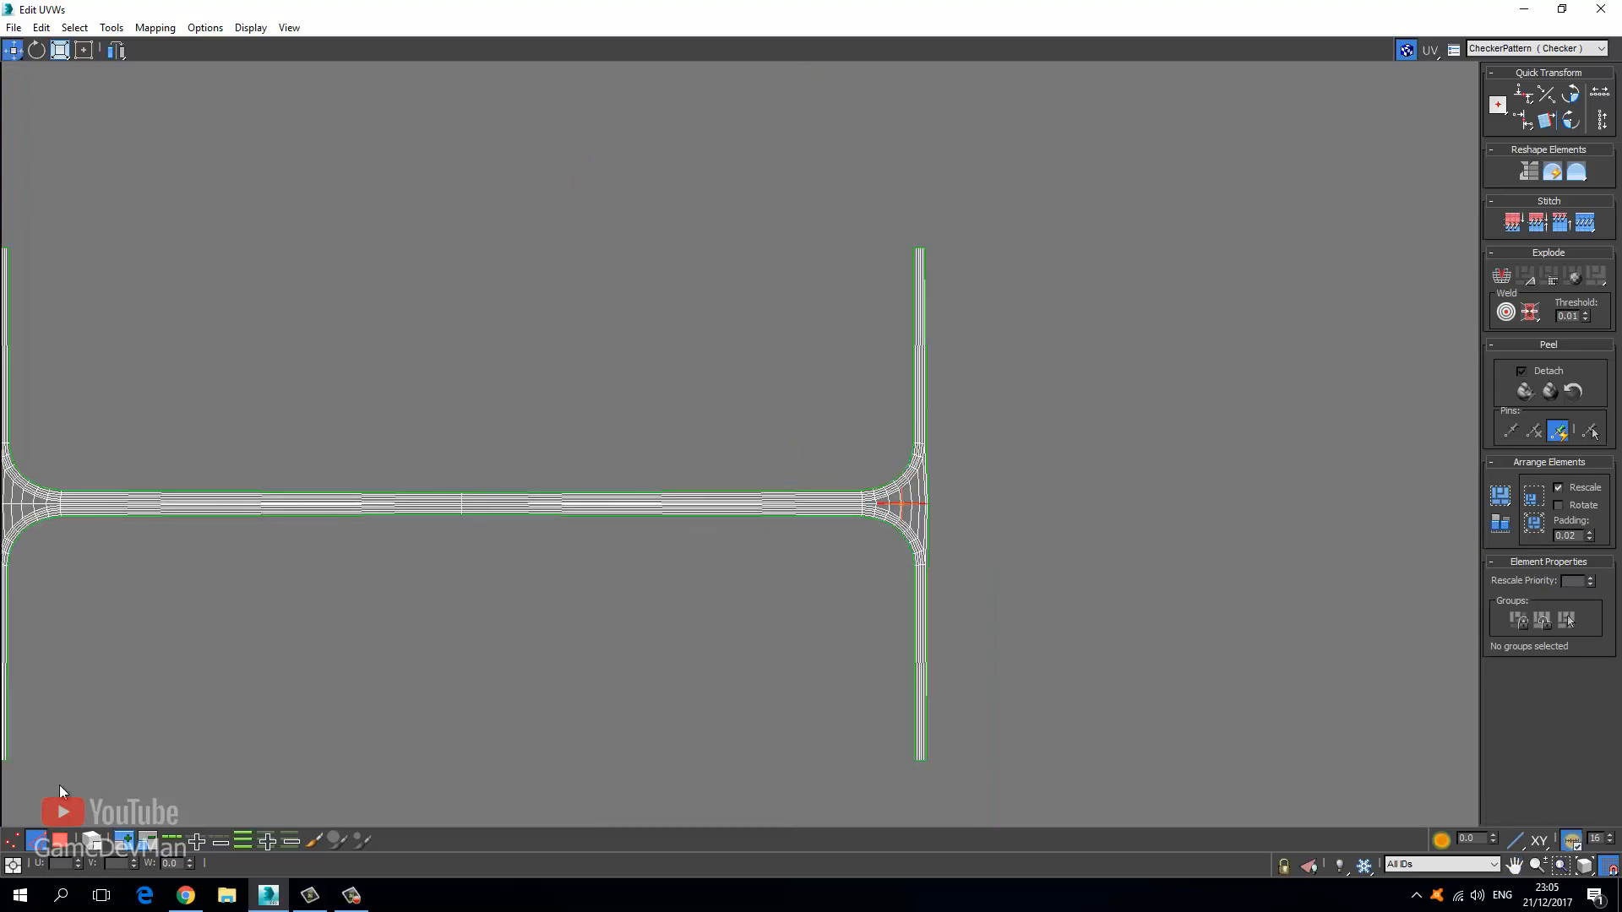
click(59, 841)
scroll(439, 530, down, 3)
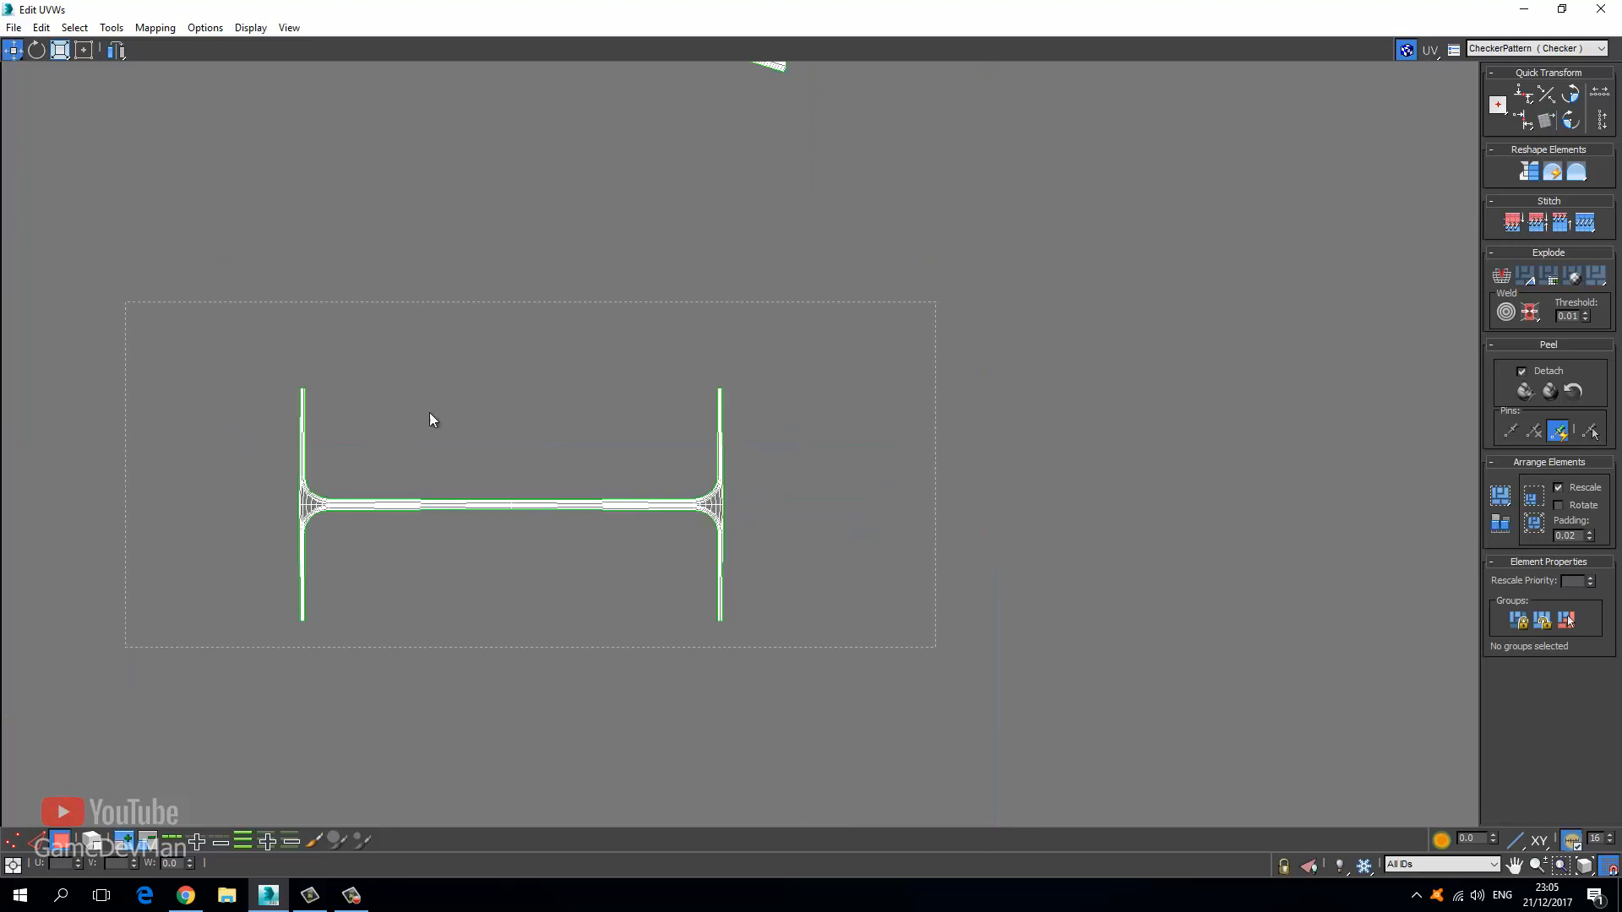
Relax the whole H-shaped shell by polygon angles.
click(110, 27)
click(119, 309)
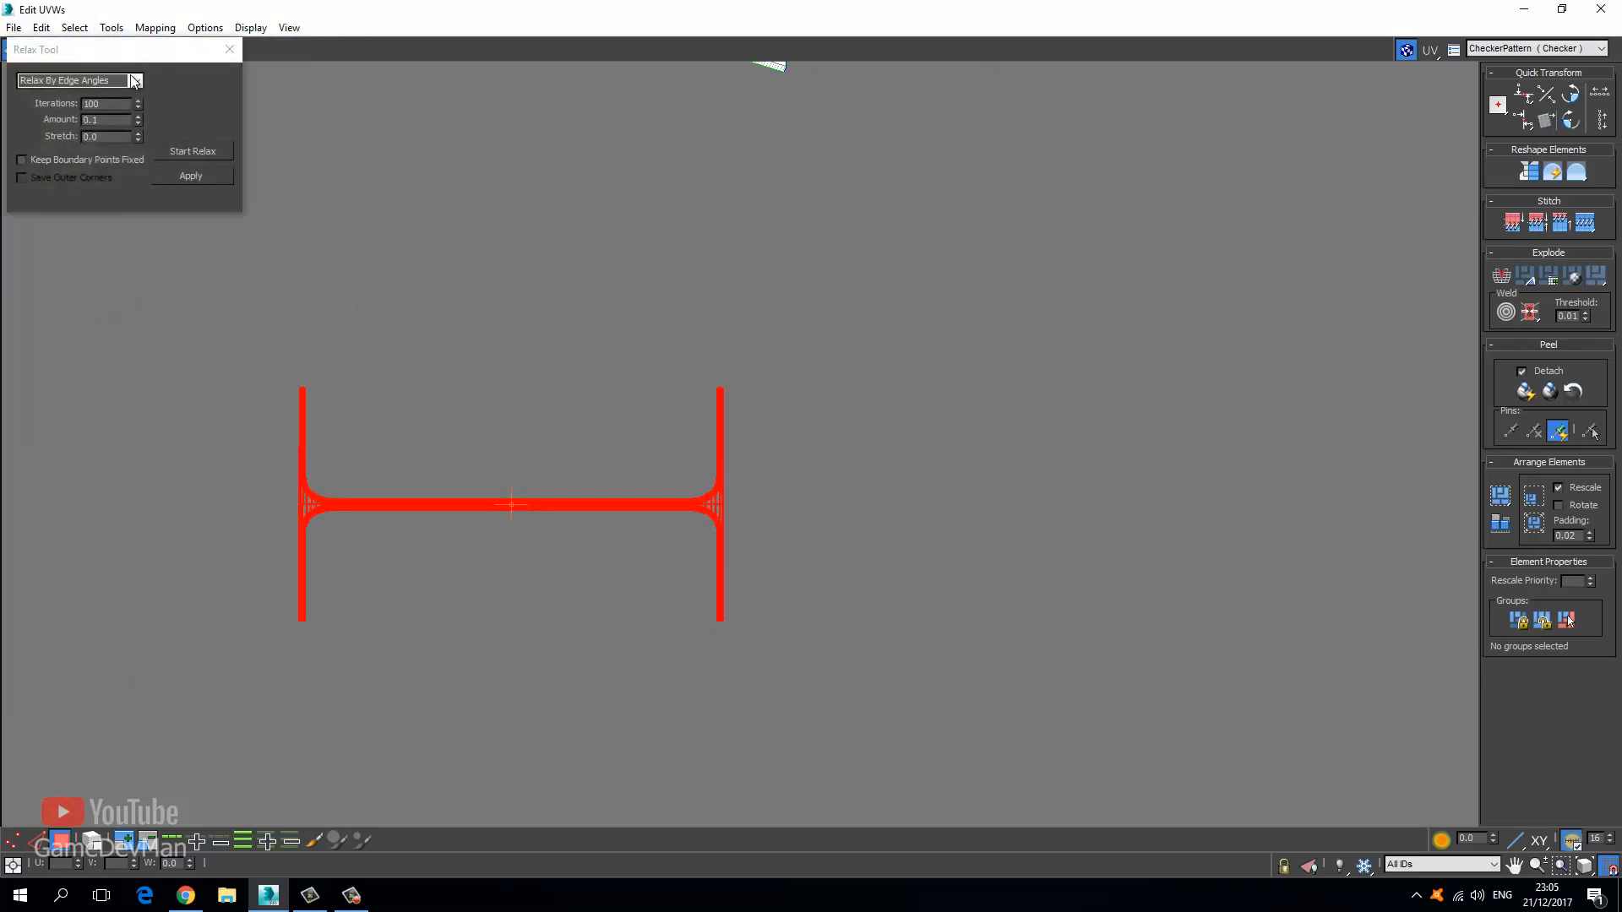
click(134, 81)
click(123, 93)
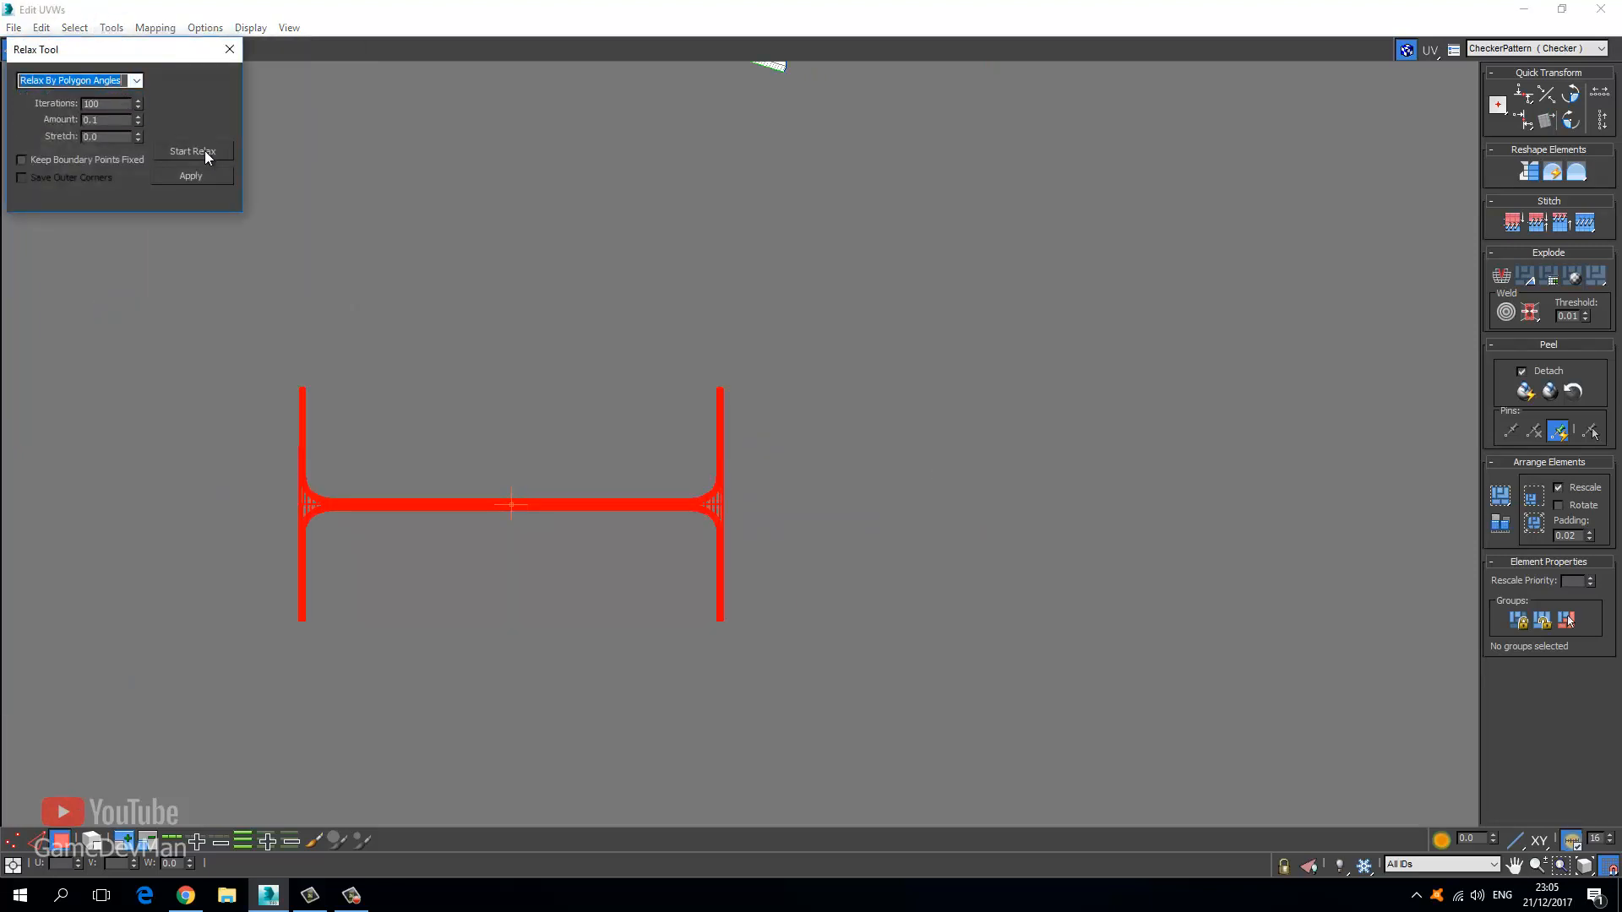
click(193, 152)
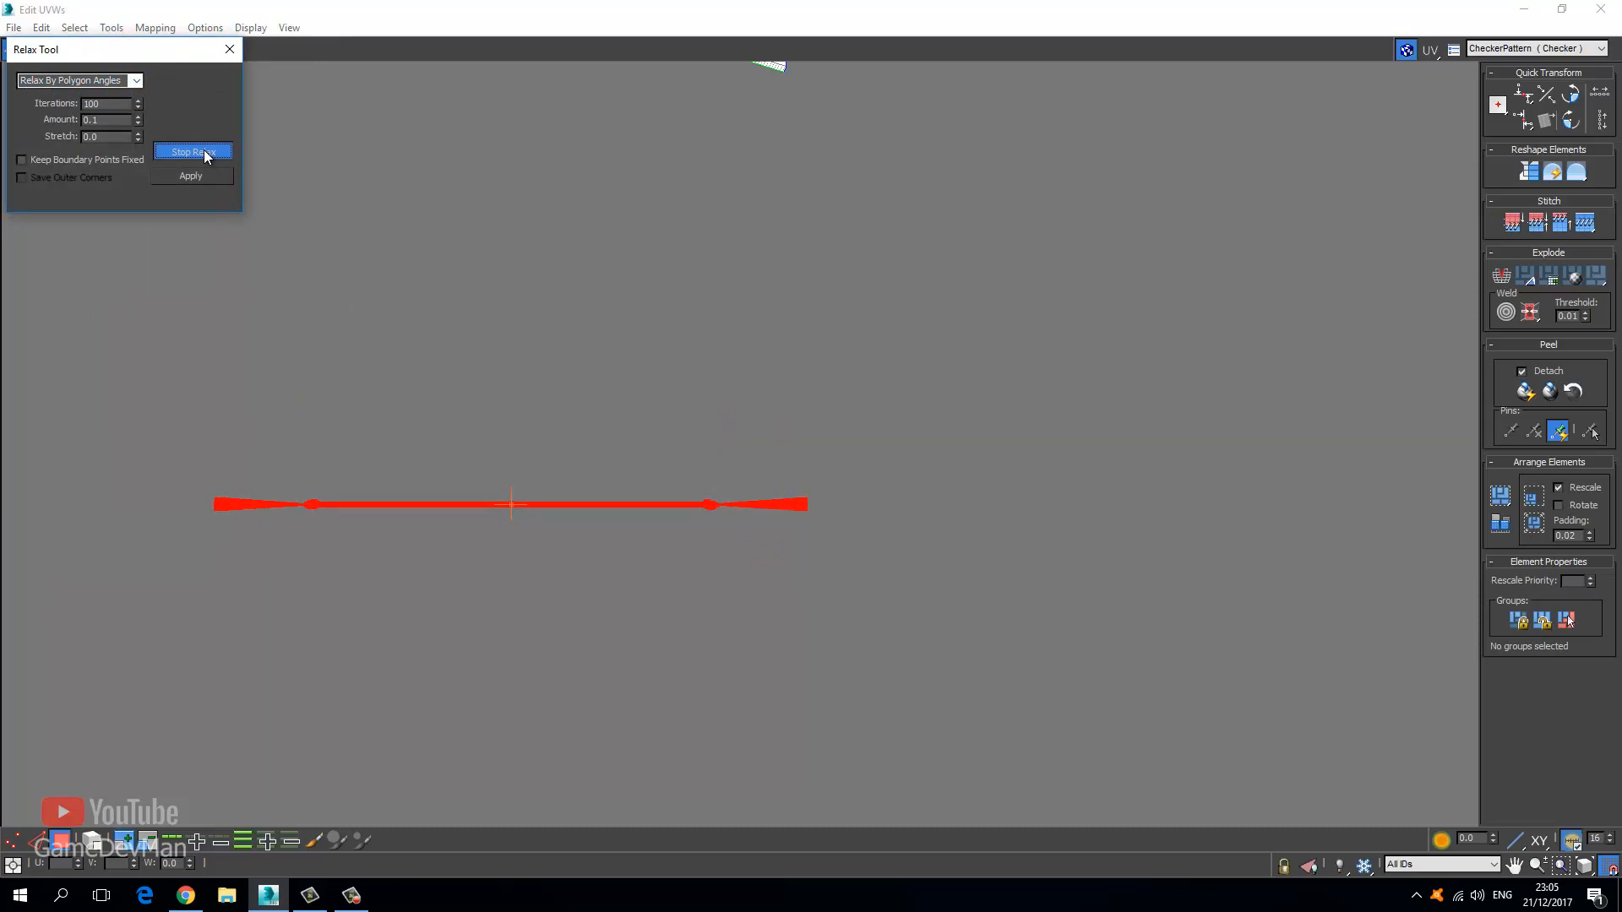
click(206, 154)
click(229, 49)
click(272, 500)
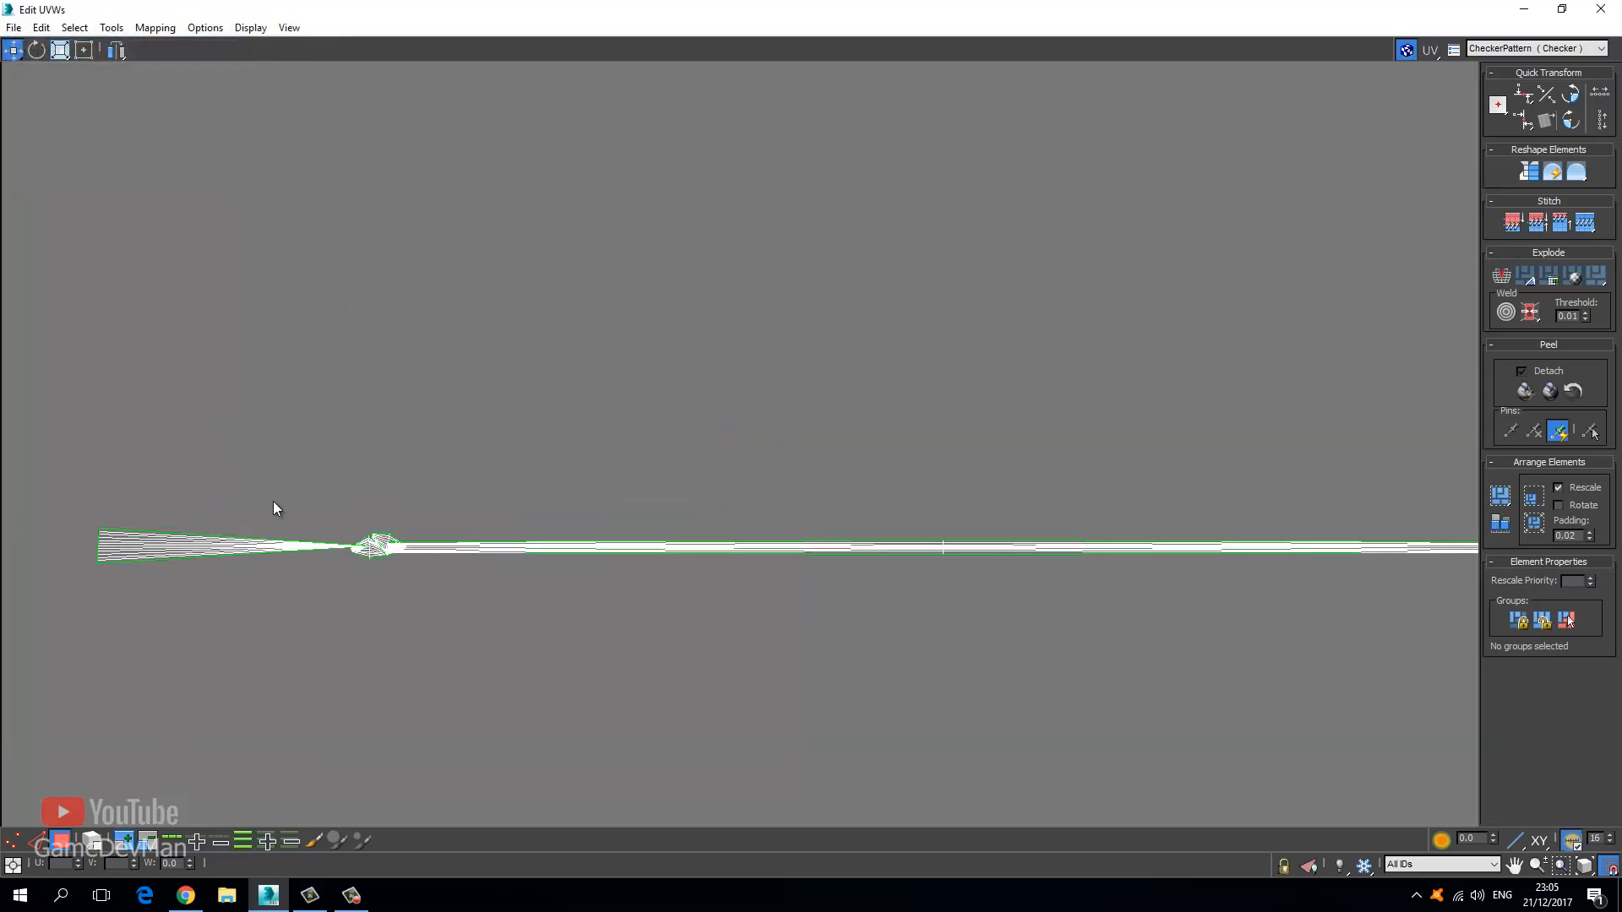
Select the strip's left part and relax it by polygon angles.
scroll(272, 501, up, 2)
middle_drag(486, 532, 336, 390)
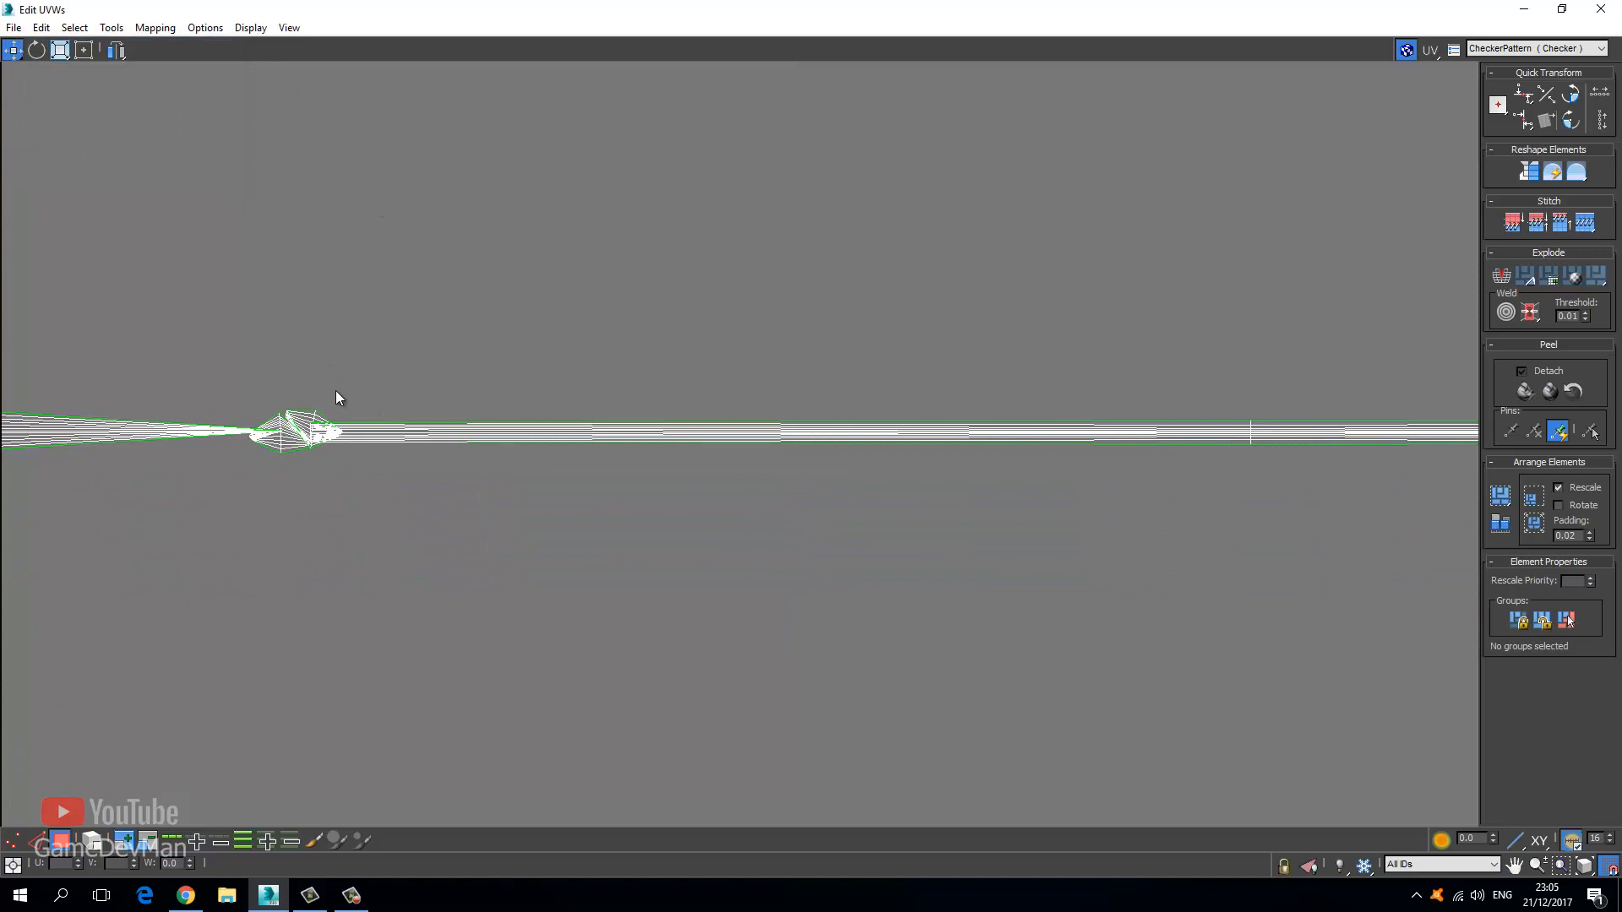
scroll(252, 302, down, 2)
drag(583, 464, 583, 464)
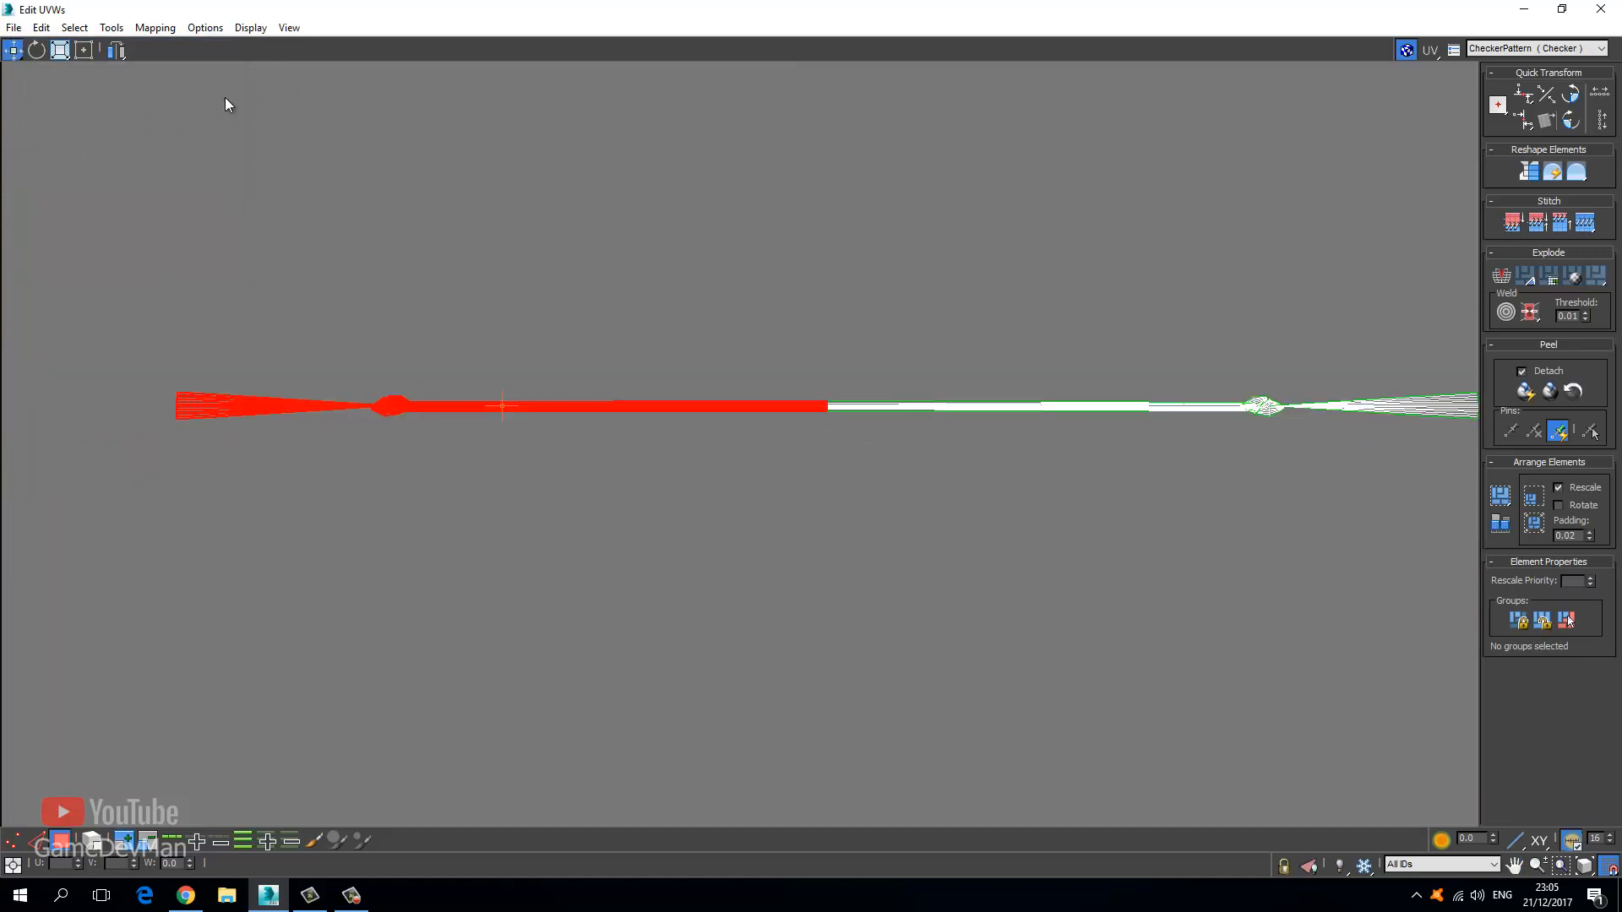
click(111, 28)
click(137, 310)
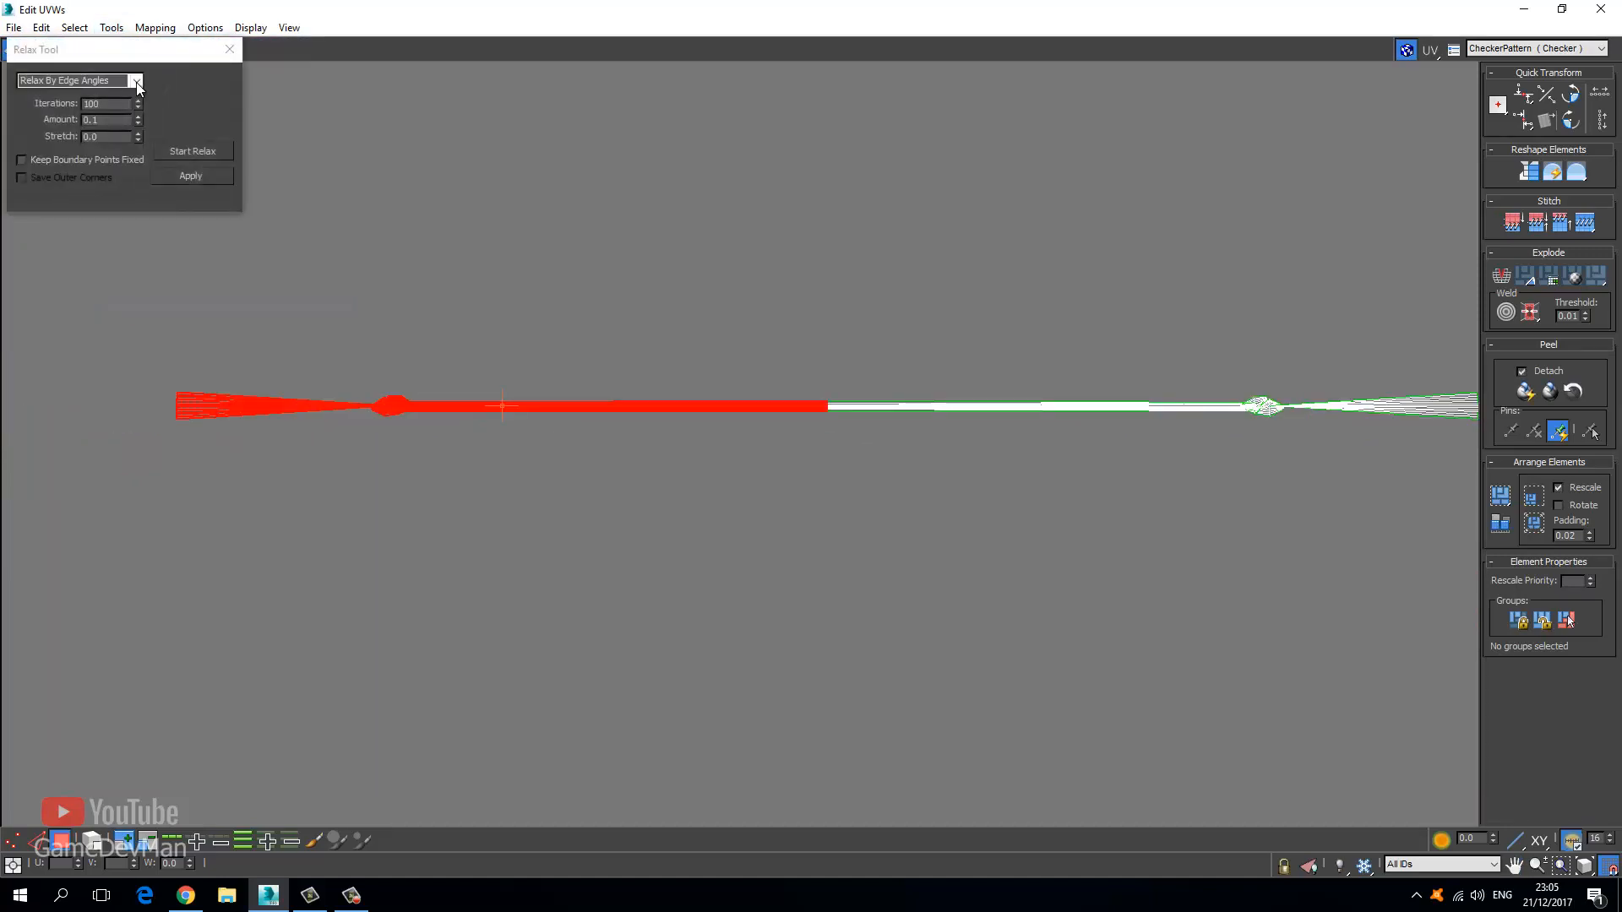
click(135, 81)
click(124, 95)
click(183, 153)
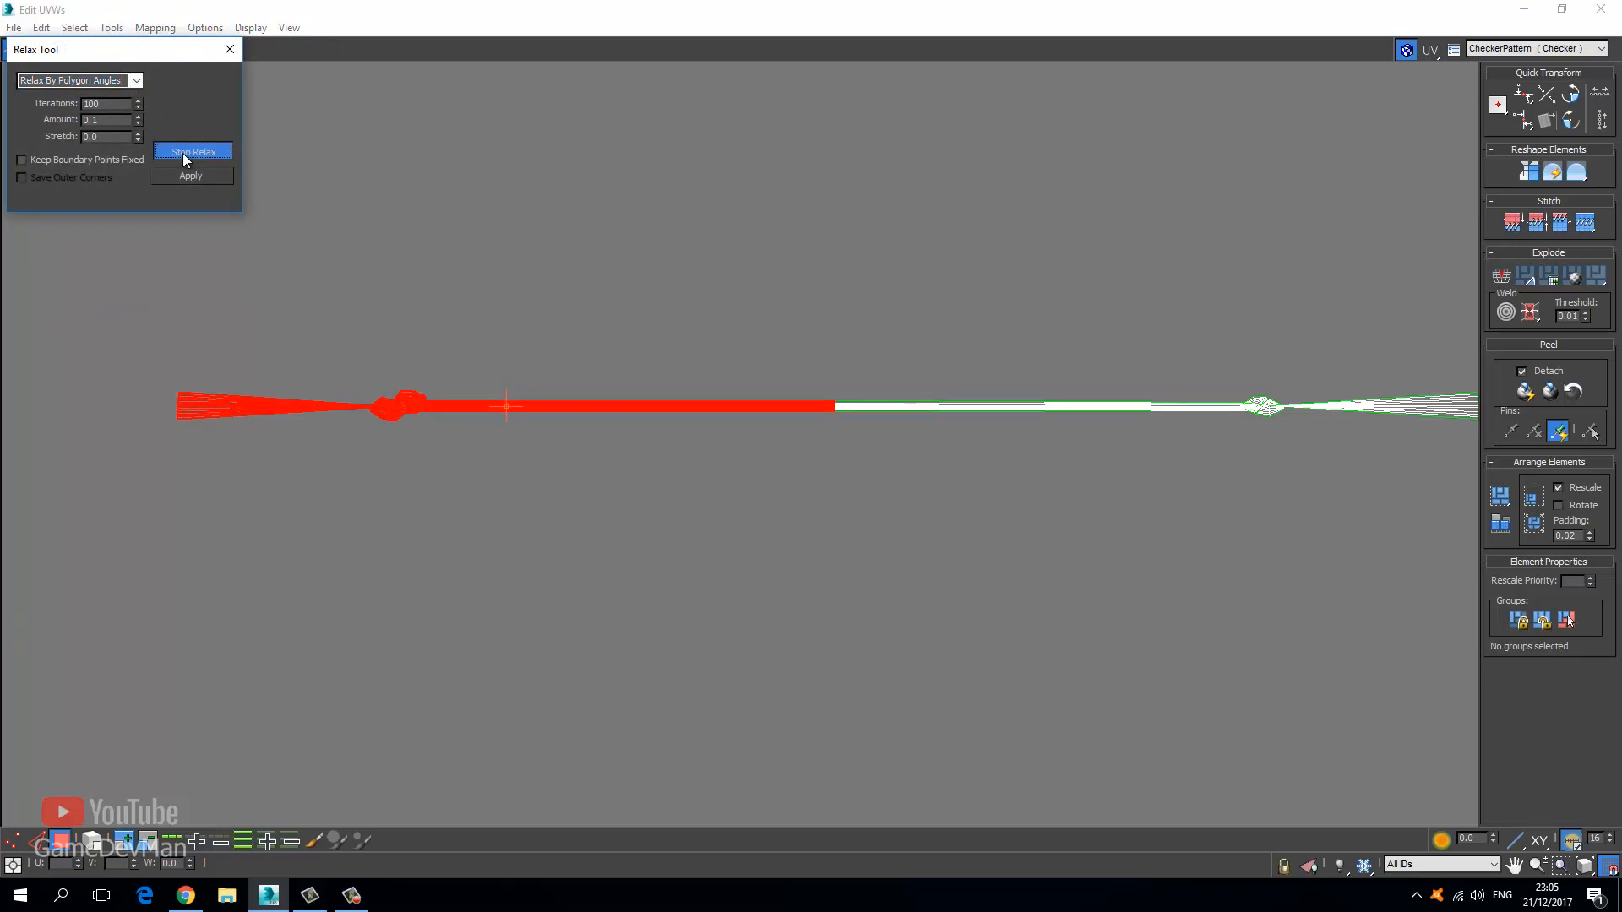
click(182, 154)
Relax the strip briefly by edge angles, then restart a polygon-angle relax.
click(135, 80)
click(124, 108)
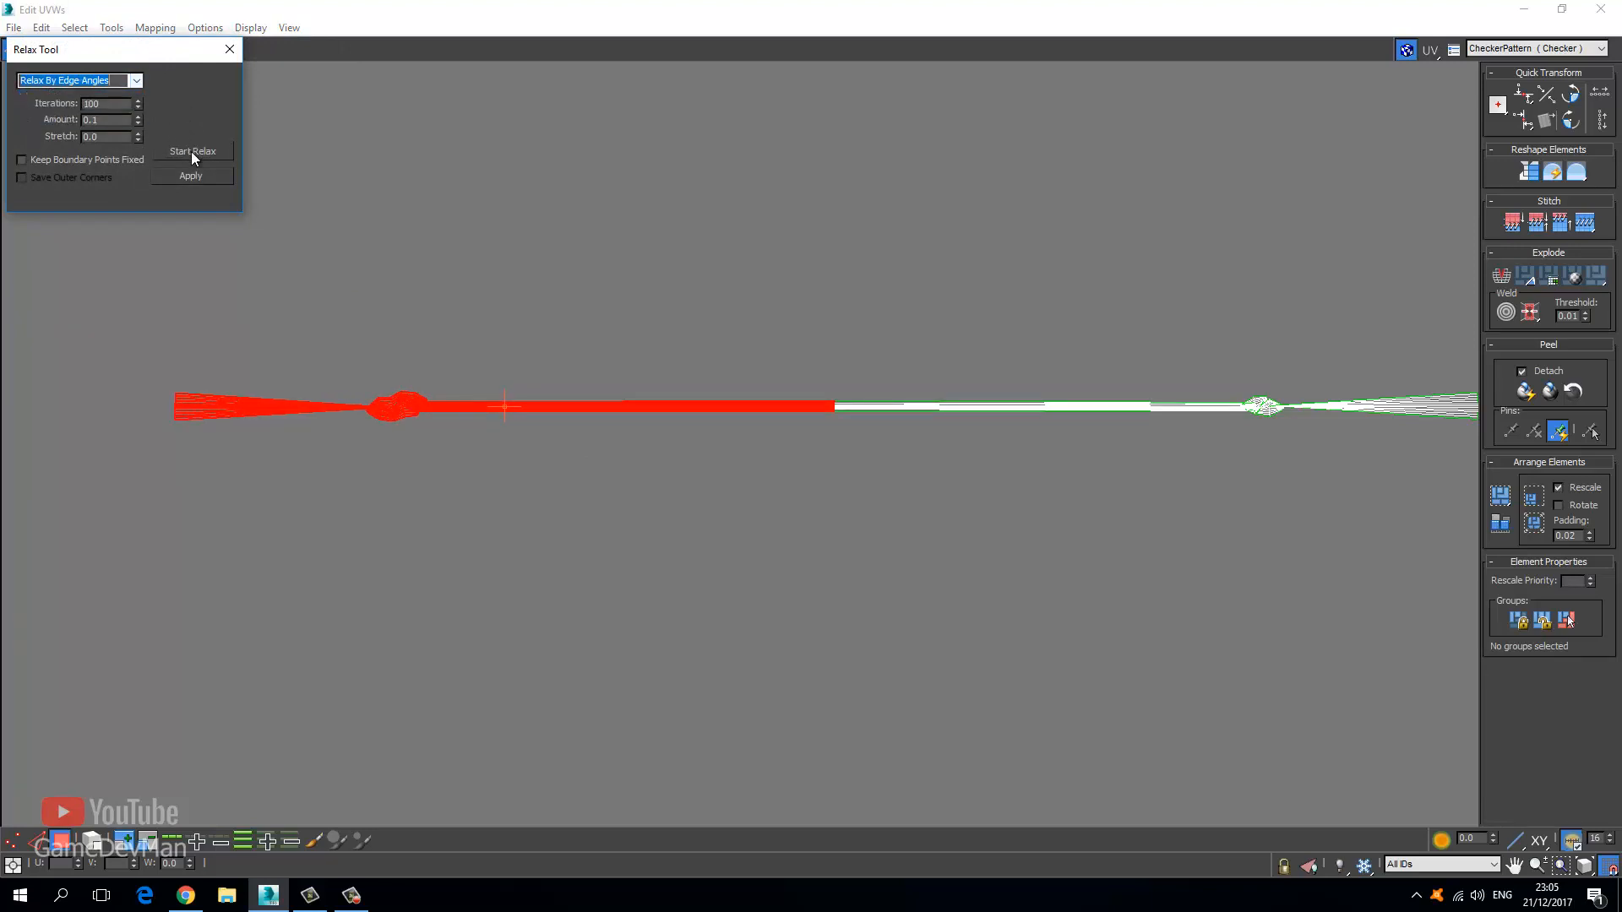
click(191, 150)
click(182, 152)
click(127, 82)
click(123, 96)
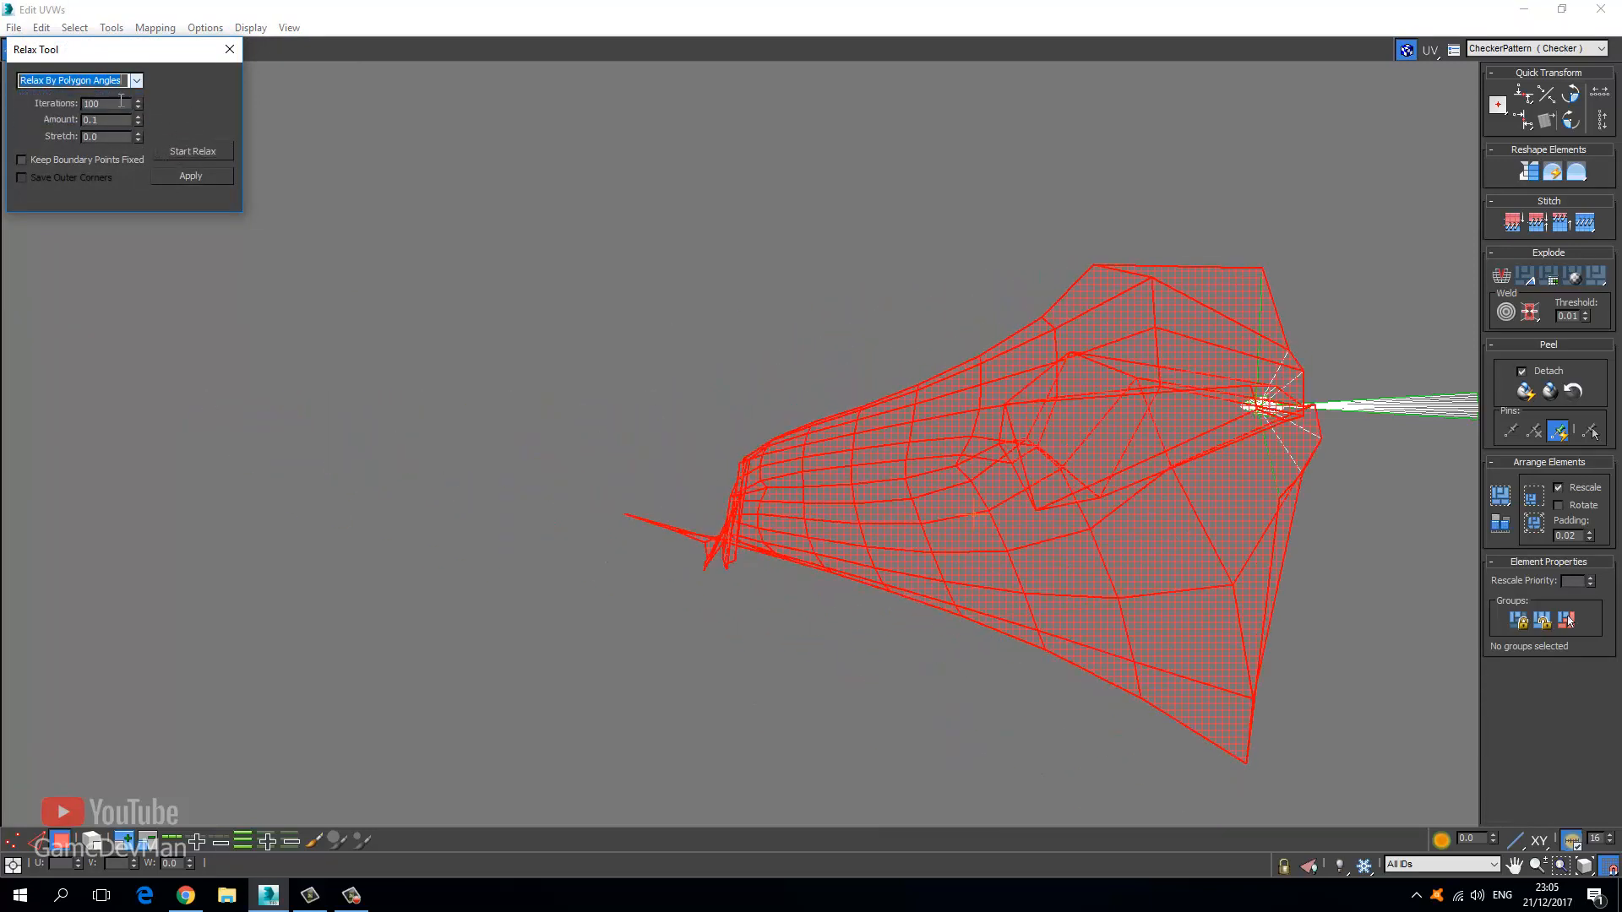
click(134, 81)
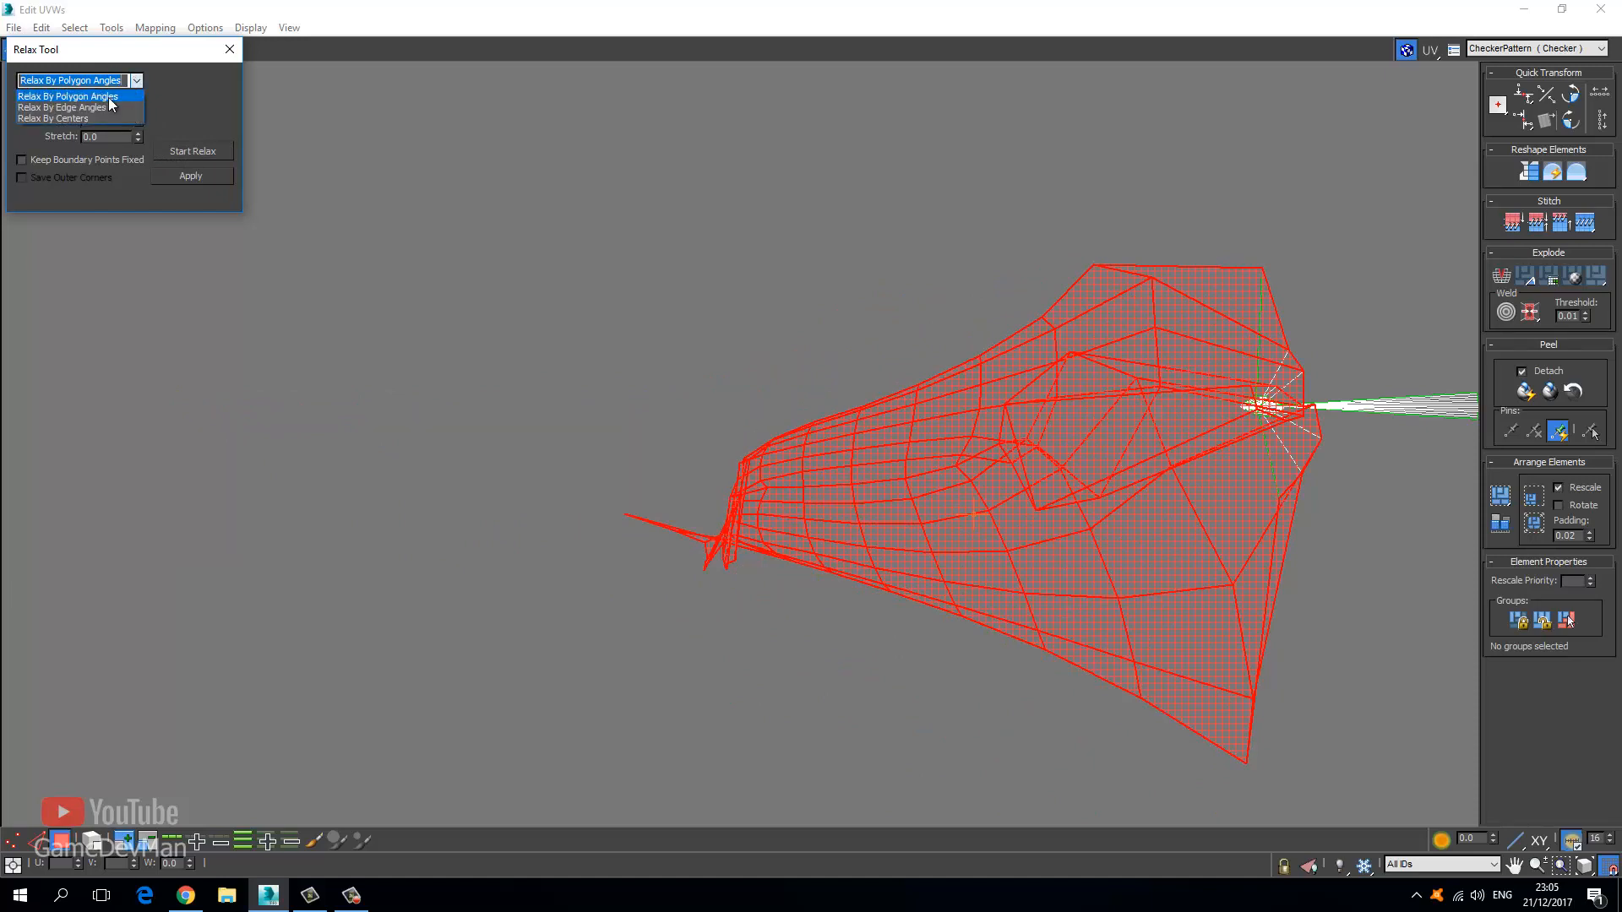
click(108, 98)
click(179, 154)
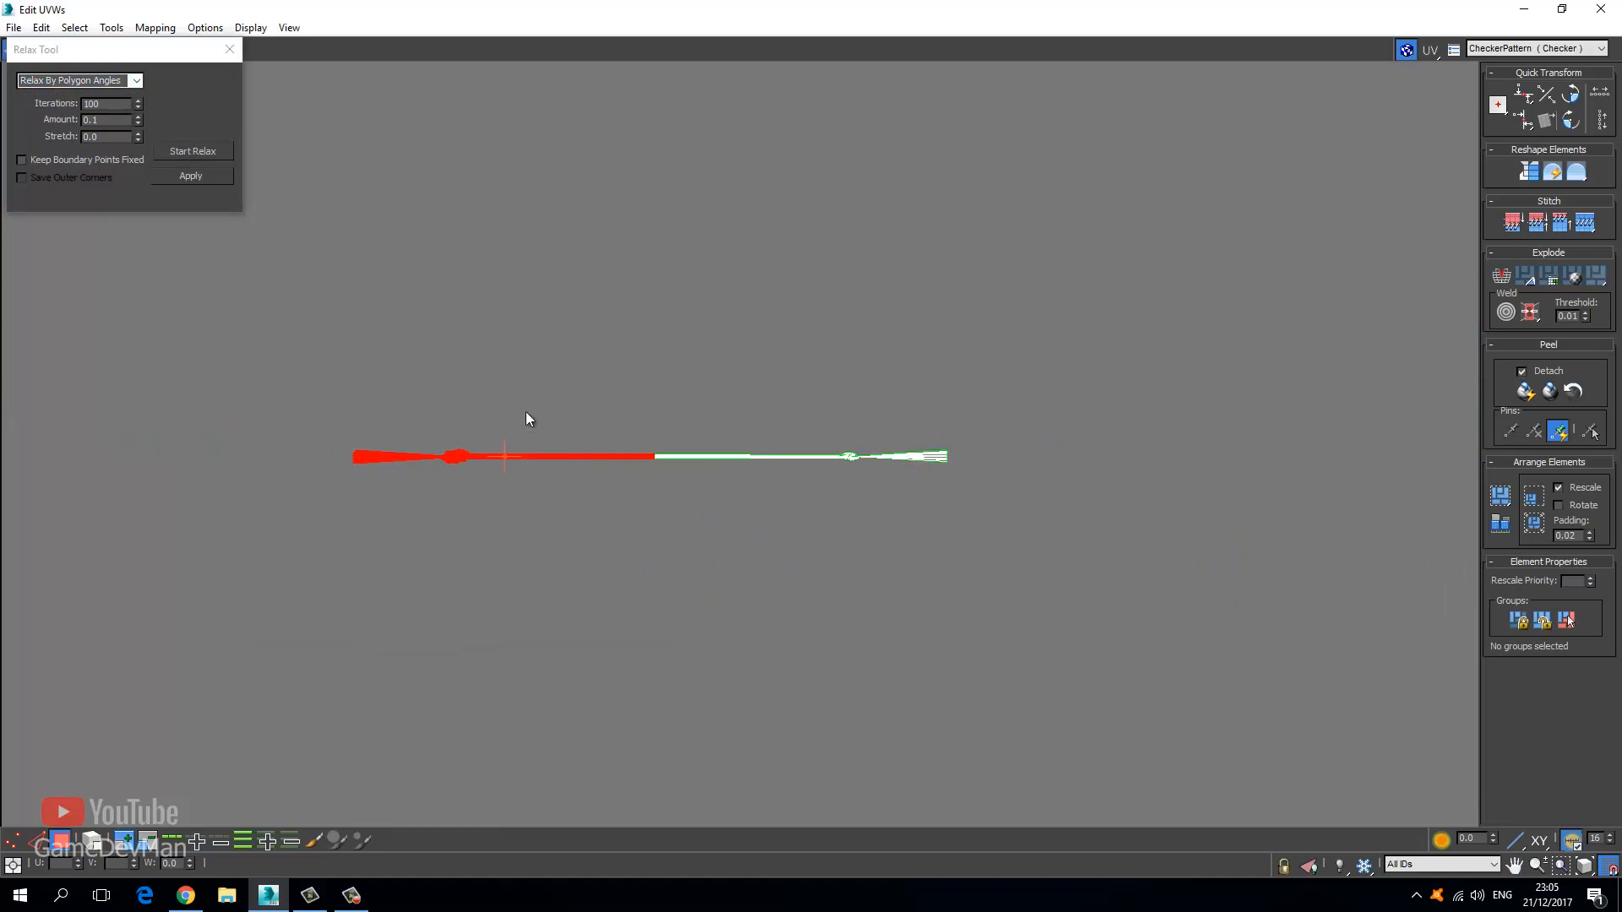
Apply one more edge-angle pass, then finish with a polygon-angle relax into a flat band.
click(135, 80)
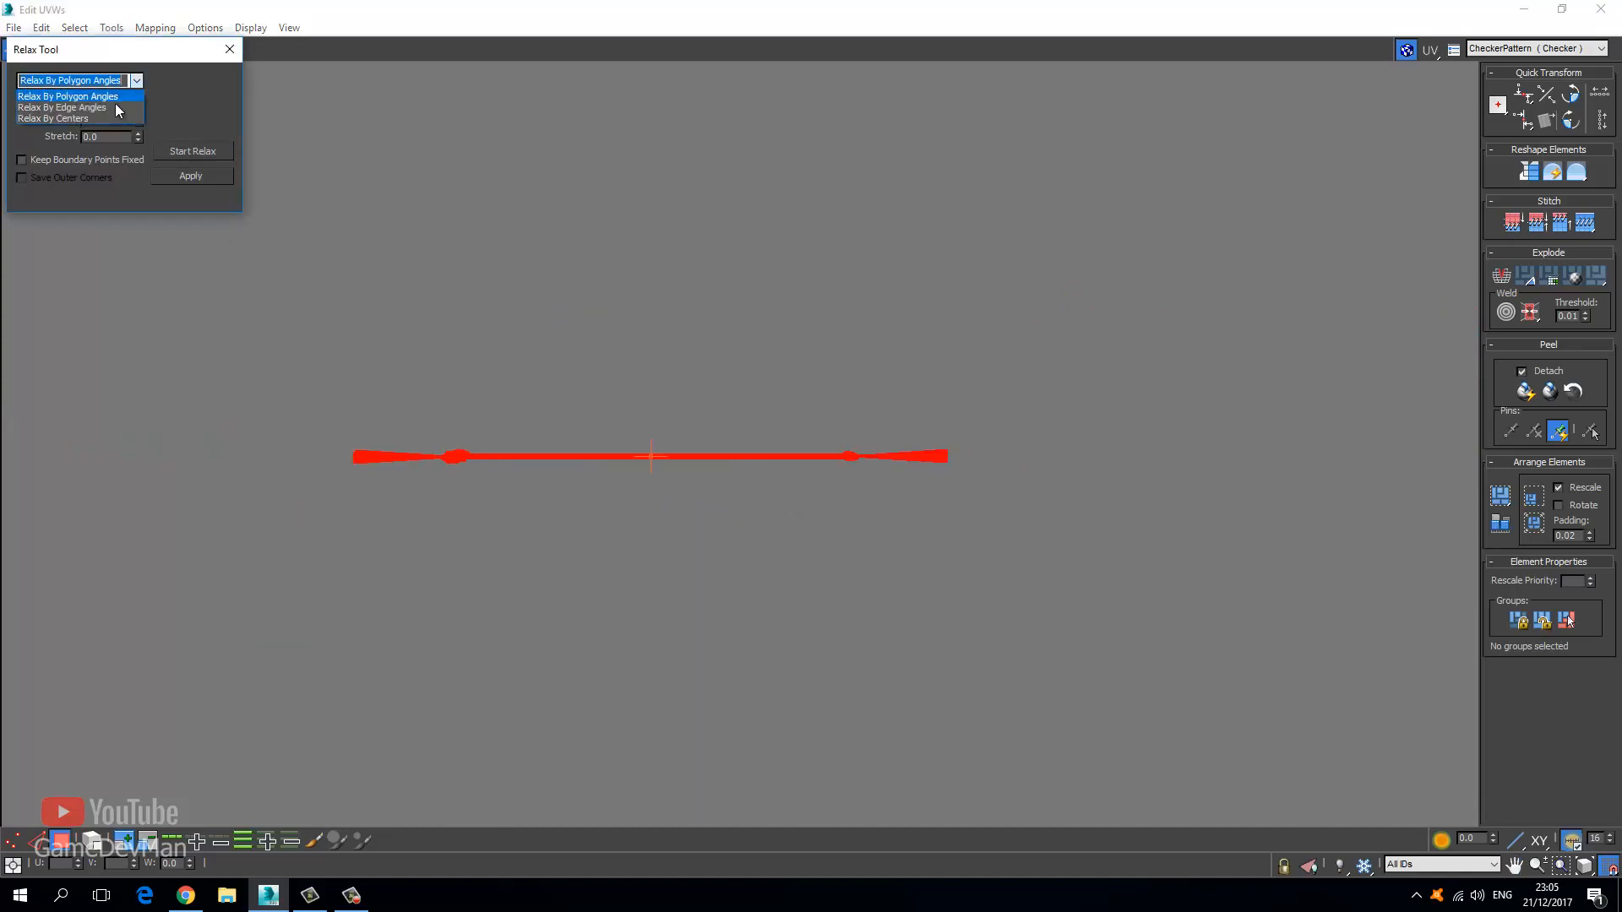
click(67, 103)
click(195, 152)
click(195, 152)
click(135, 81)
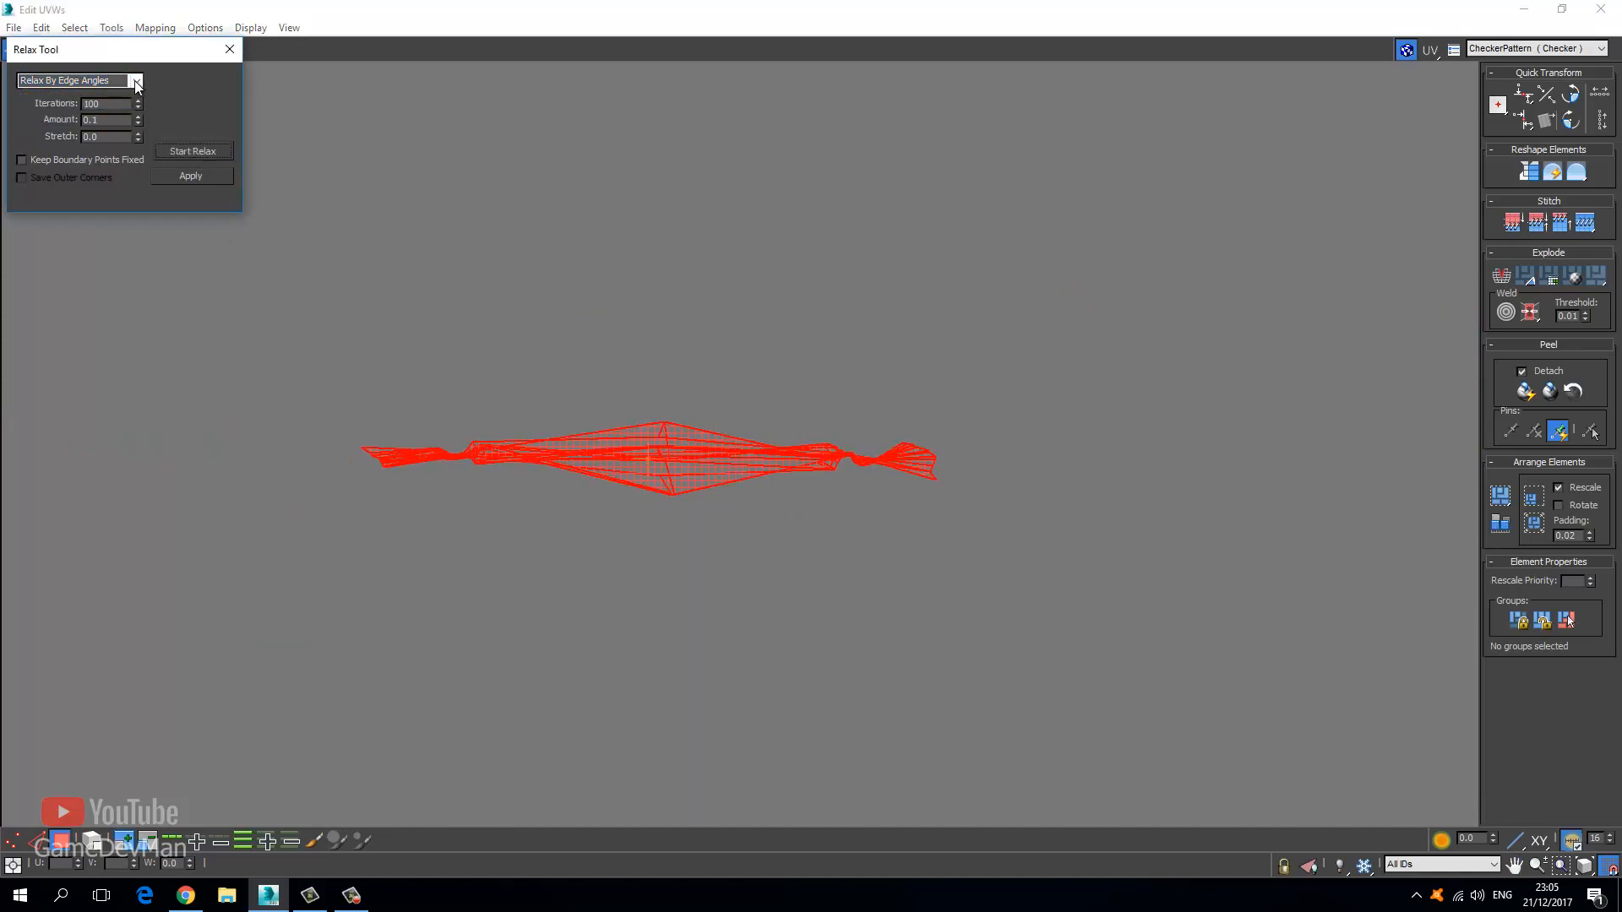
click(67, 90)
click(192, 151)
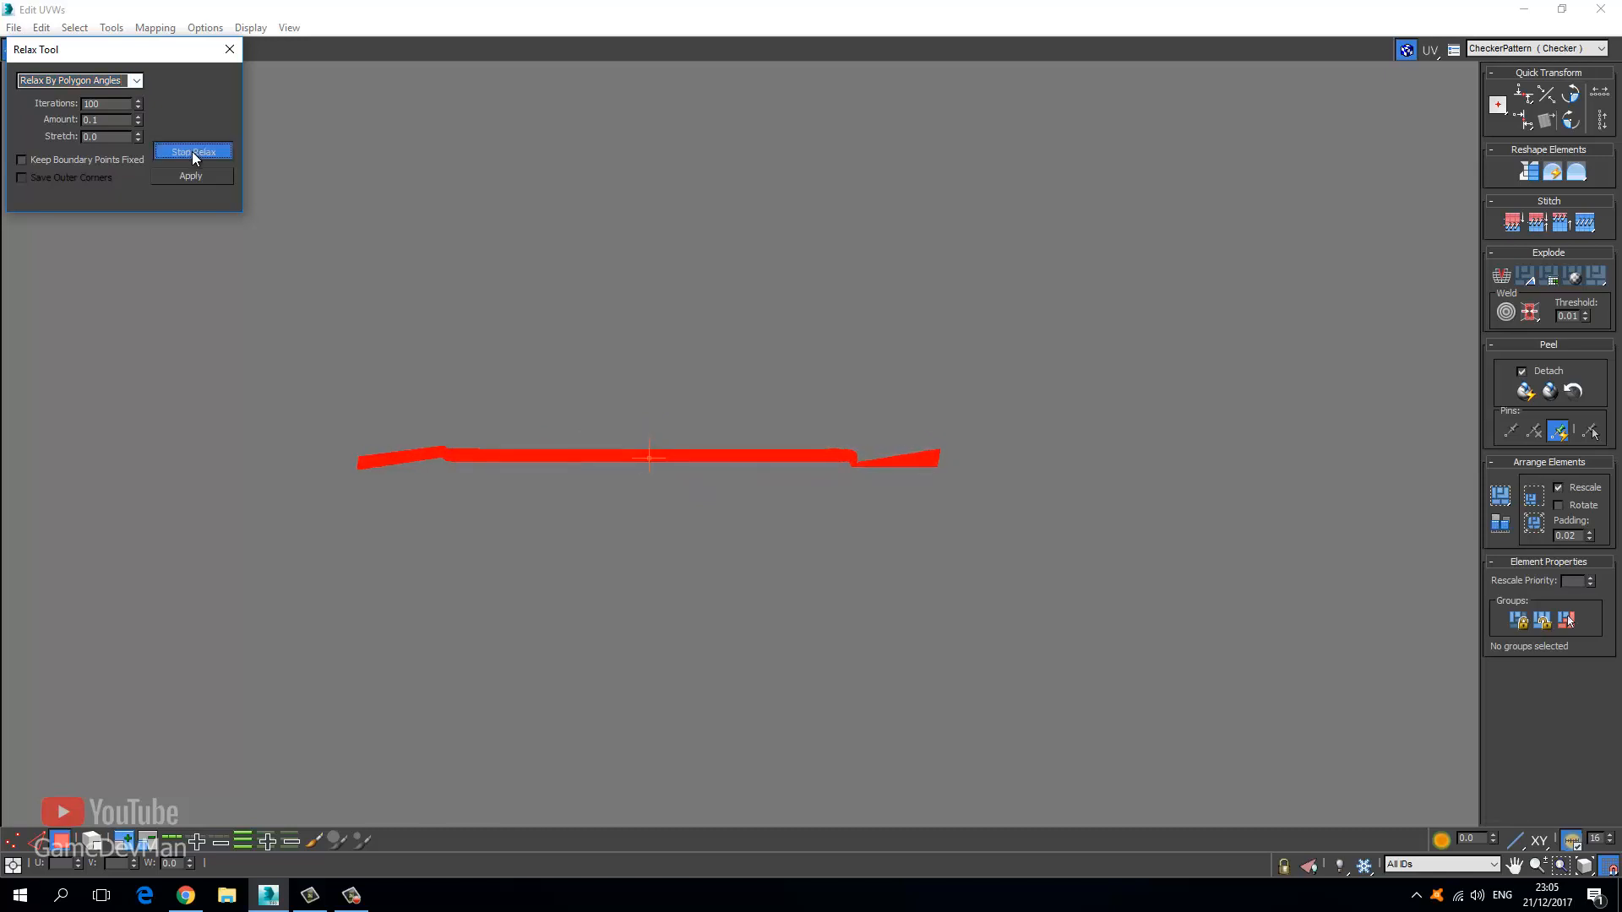
click(193, 153)
click(229, 50)
click(527, 424)
scroll(527, 431, up, 4)
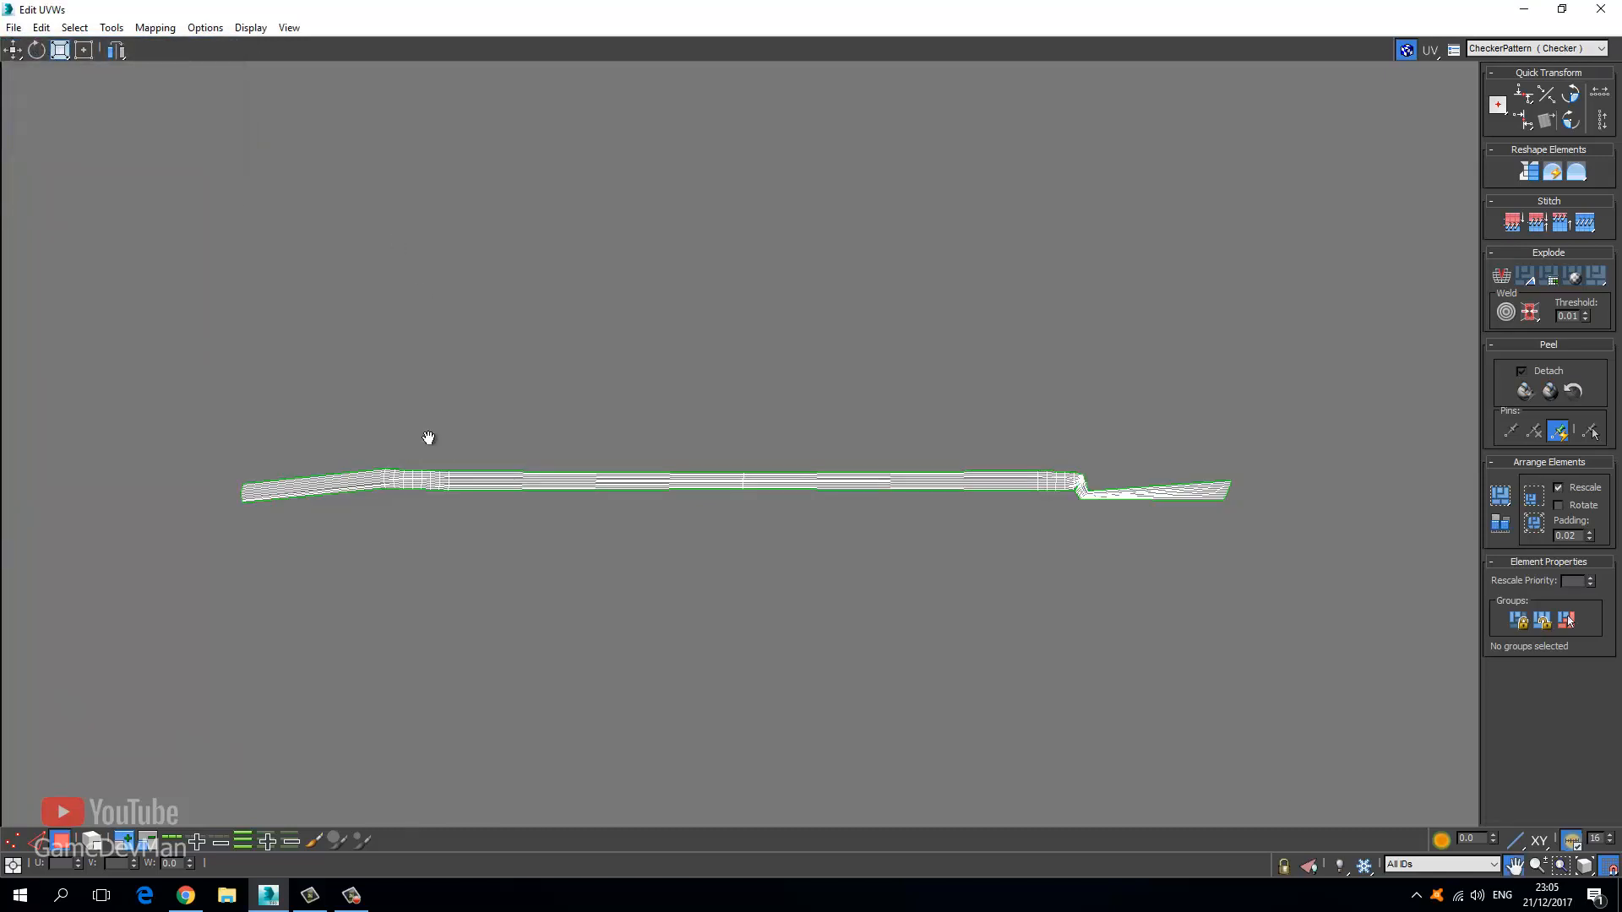
Select the strip's angled right-section faces, grow the selection, and shift it in line with the left section.
drag(747, 390, 659, 485)
click(13, 840)
scroll(471, 530, up, 3)
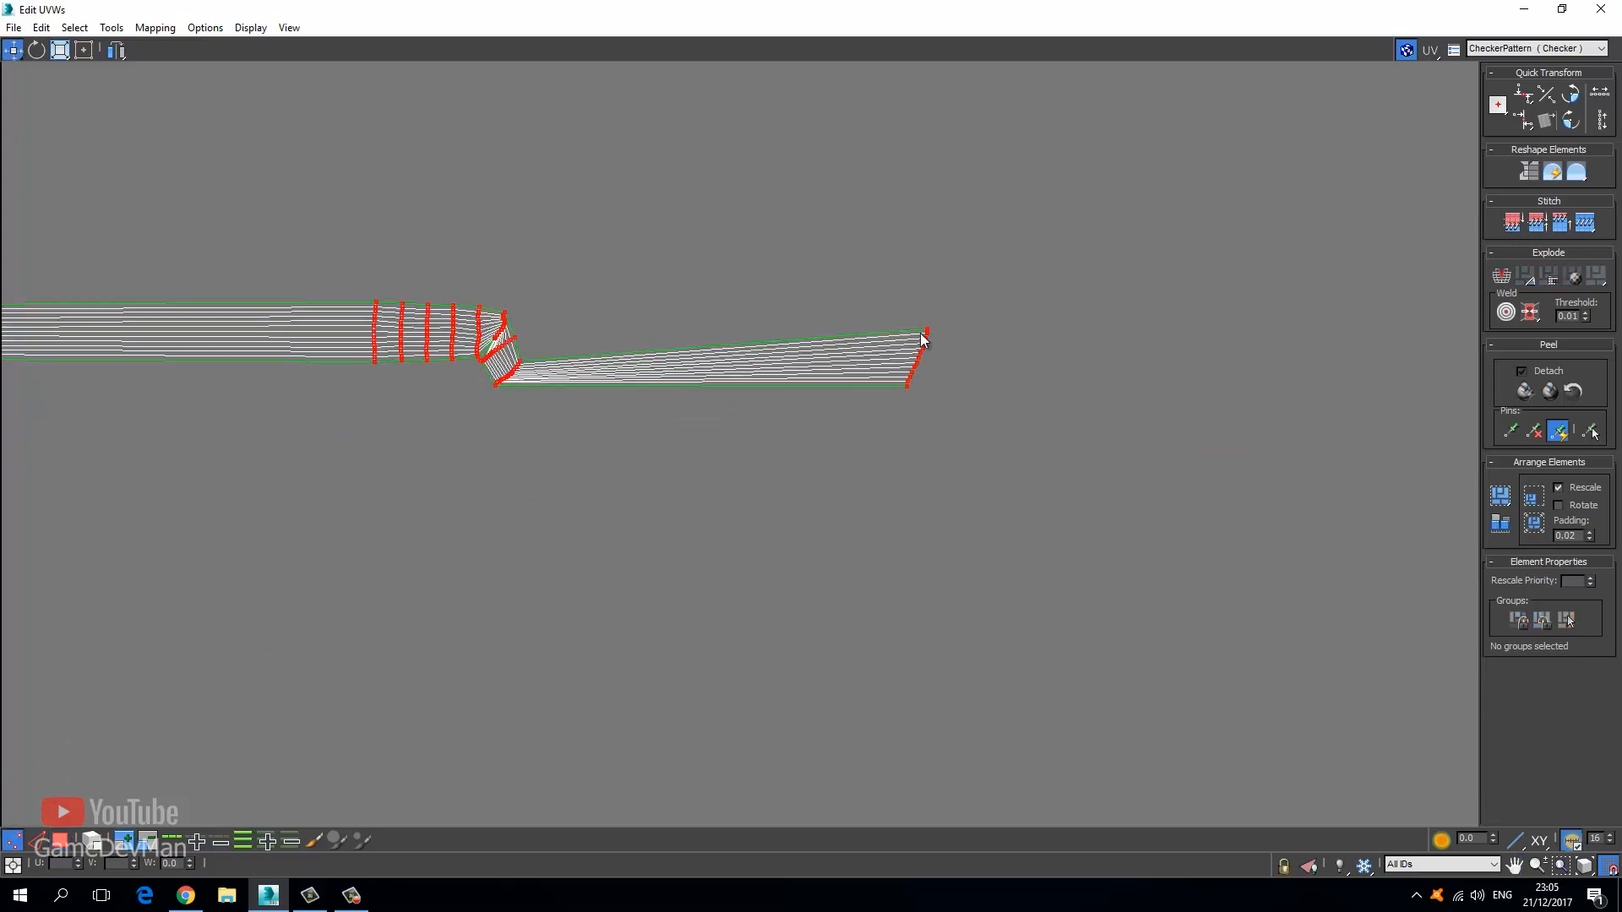
drag(977, 283, 789, 452)
click(64, 841)
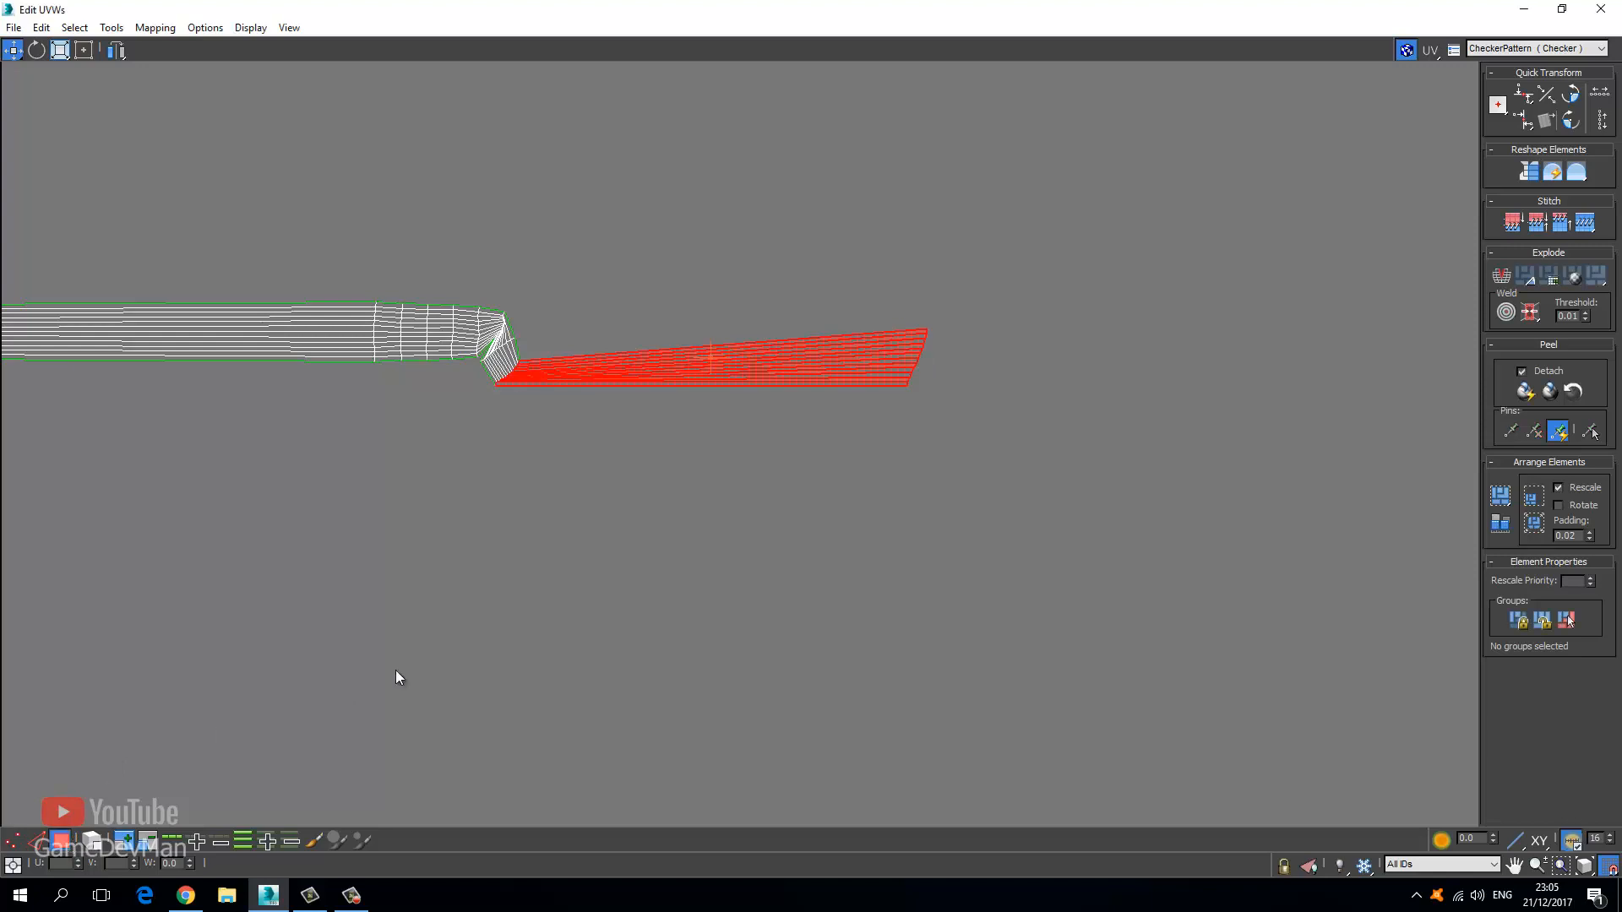
click(980, 271)
drag(633, 435, 576, 443)
scroll(576, 443, up, 2)
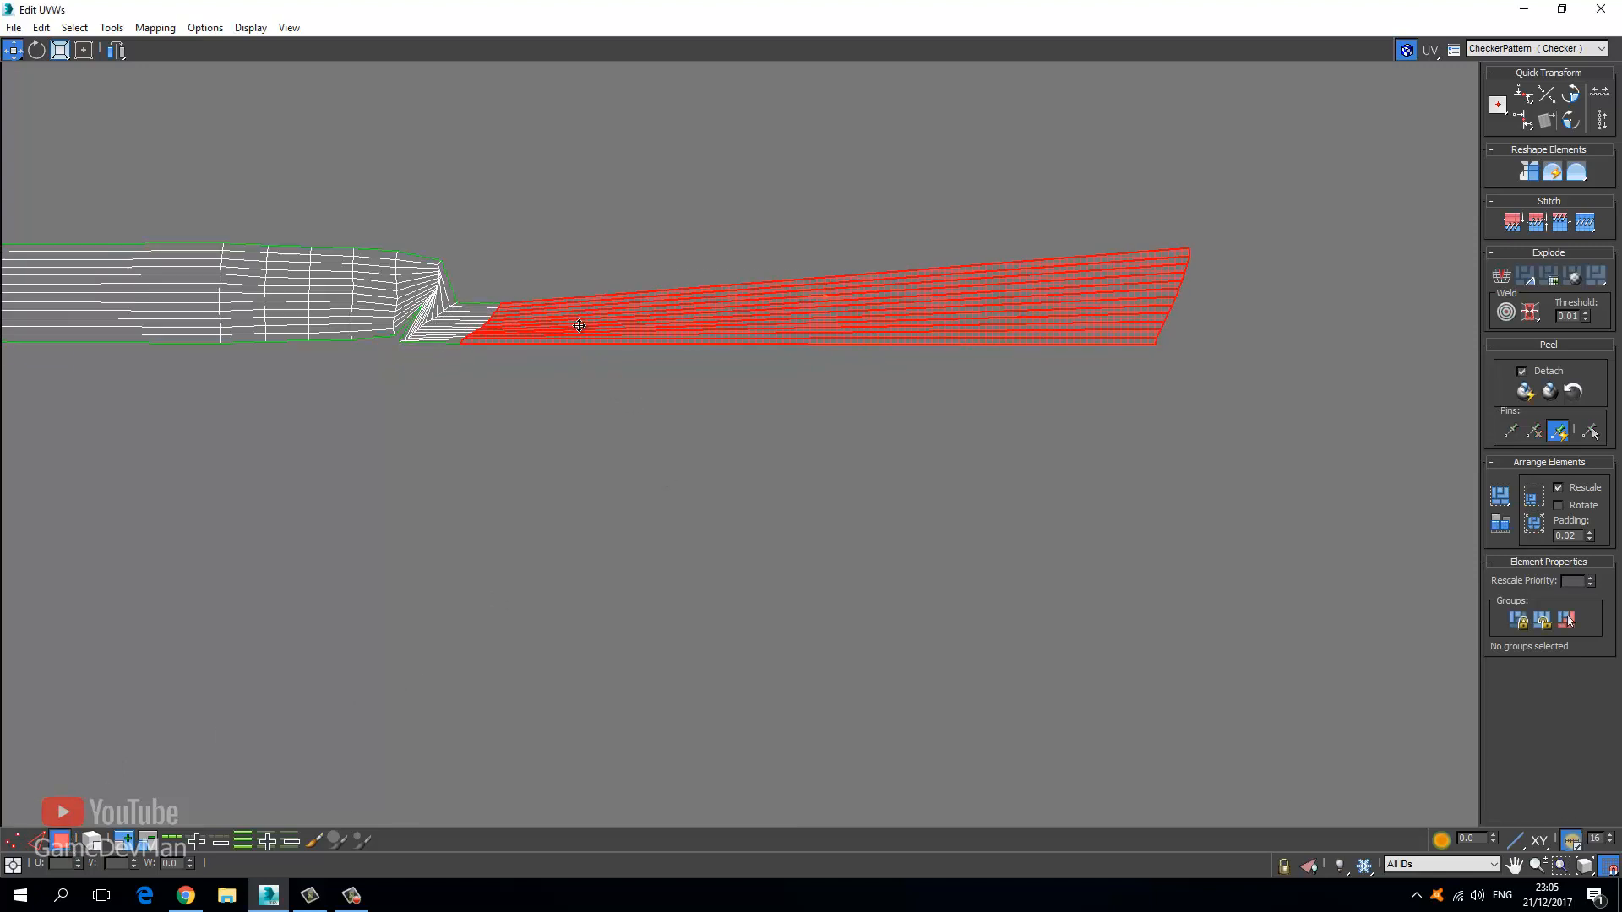
click(124, 842)
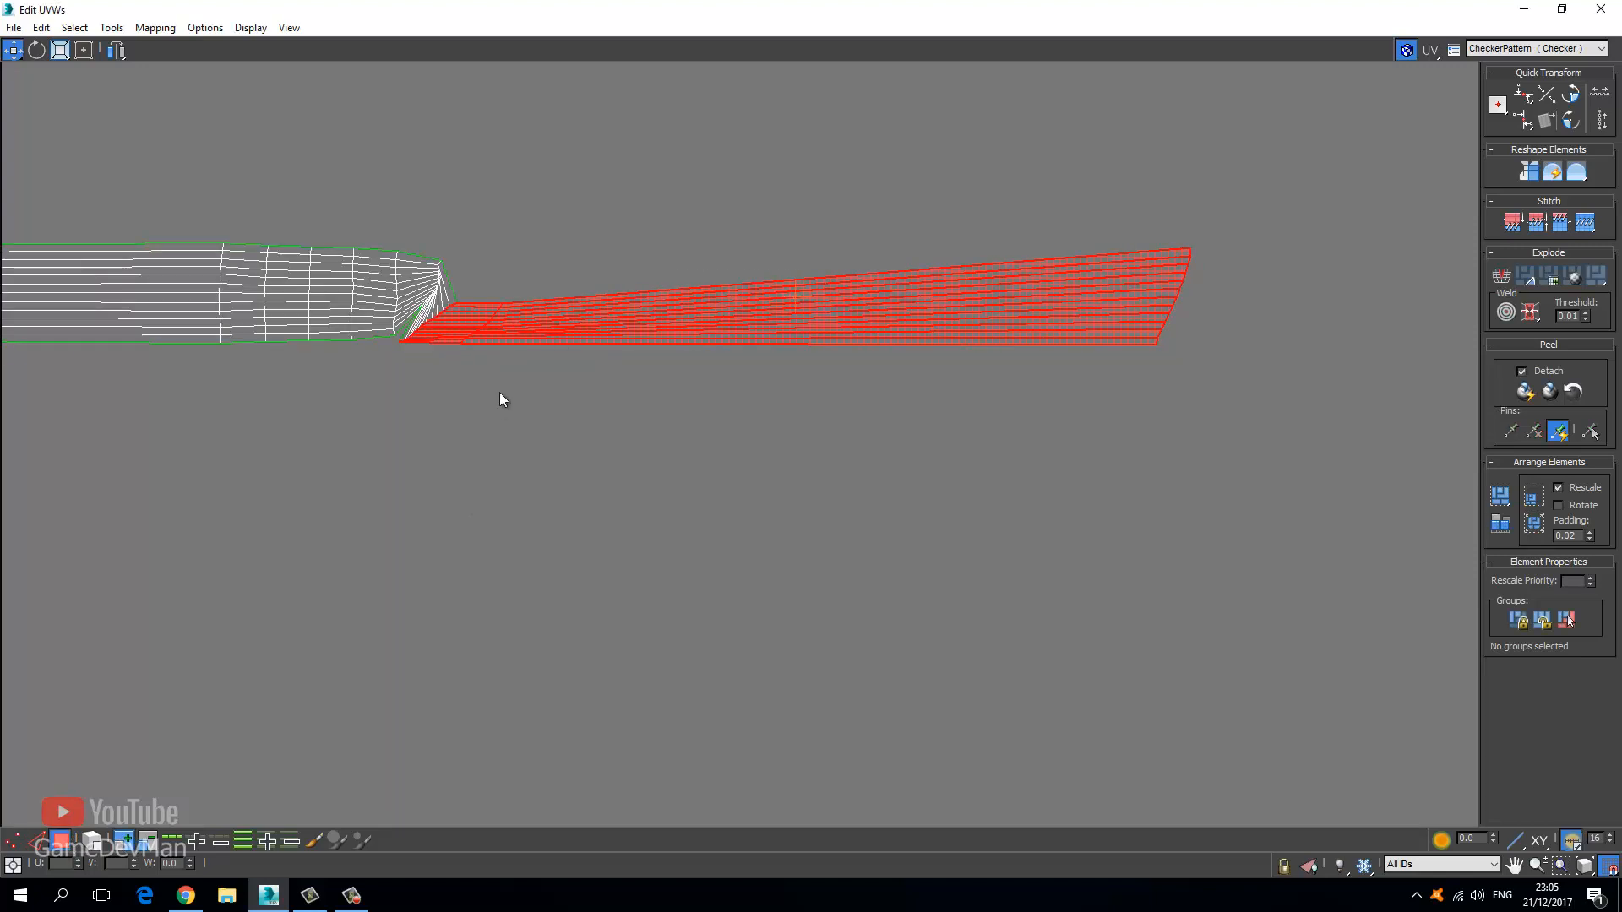
drag(535, 318, 483, 317)
click(124, 847)
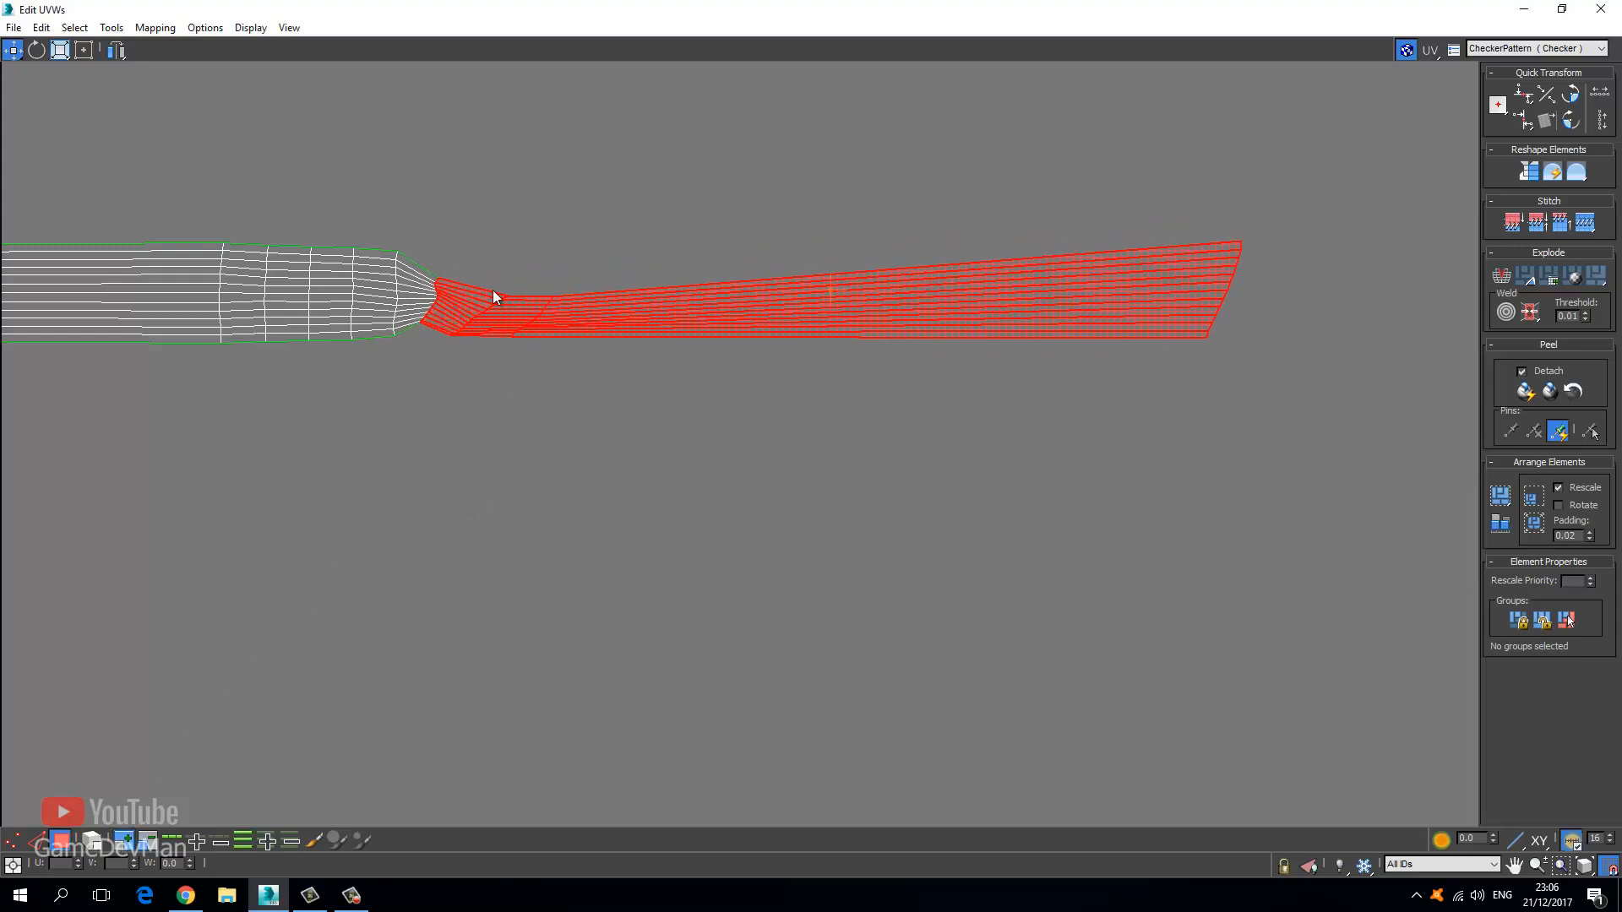
click(442, 395)
Loop-select the strip's long lengthwise edges along the whole band.
click(36, 841)
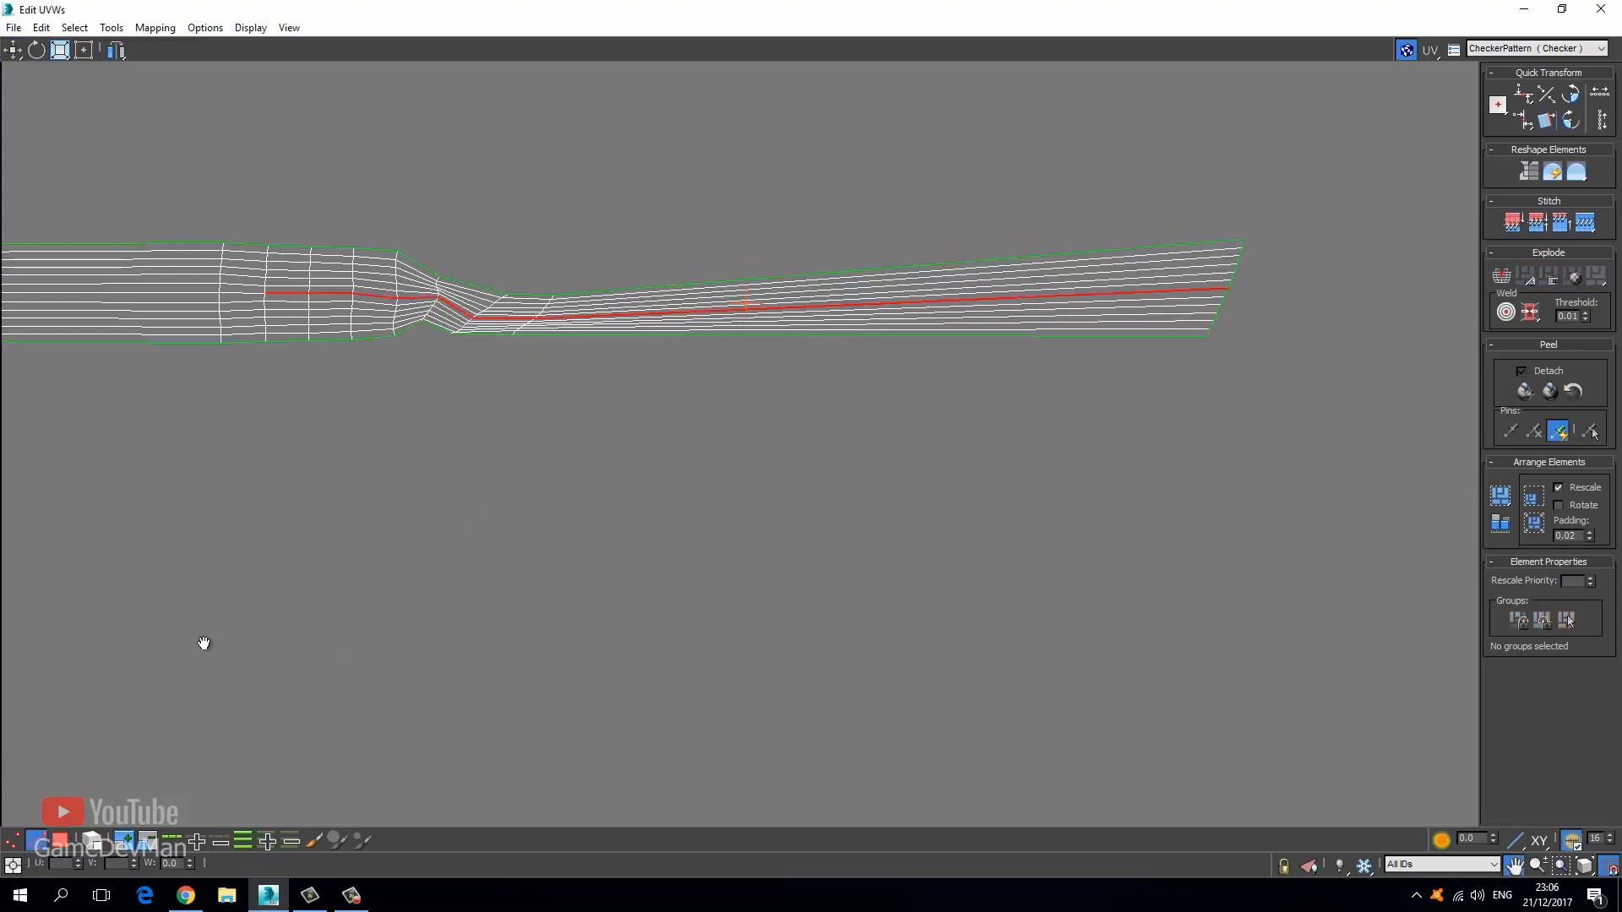
scroll(245, 617, down, 3)
middle_drag(236, 521, 700, 547)
middle_drag(392, 522, 576, 499)
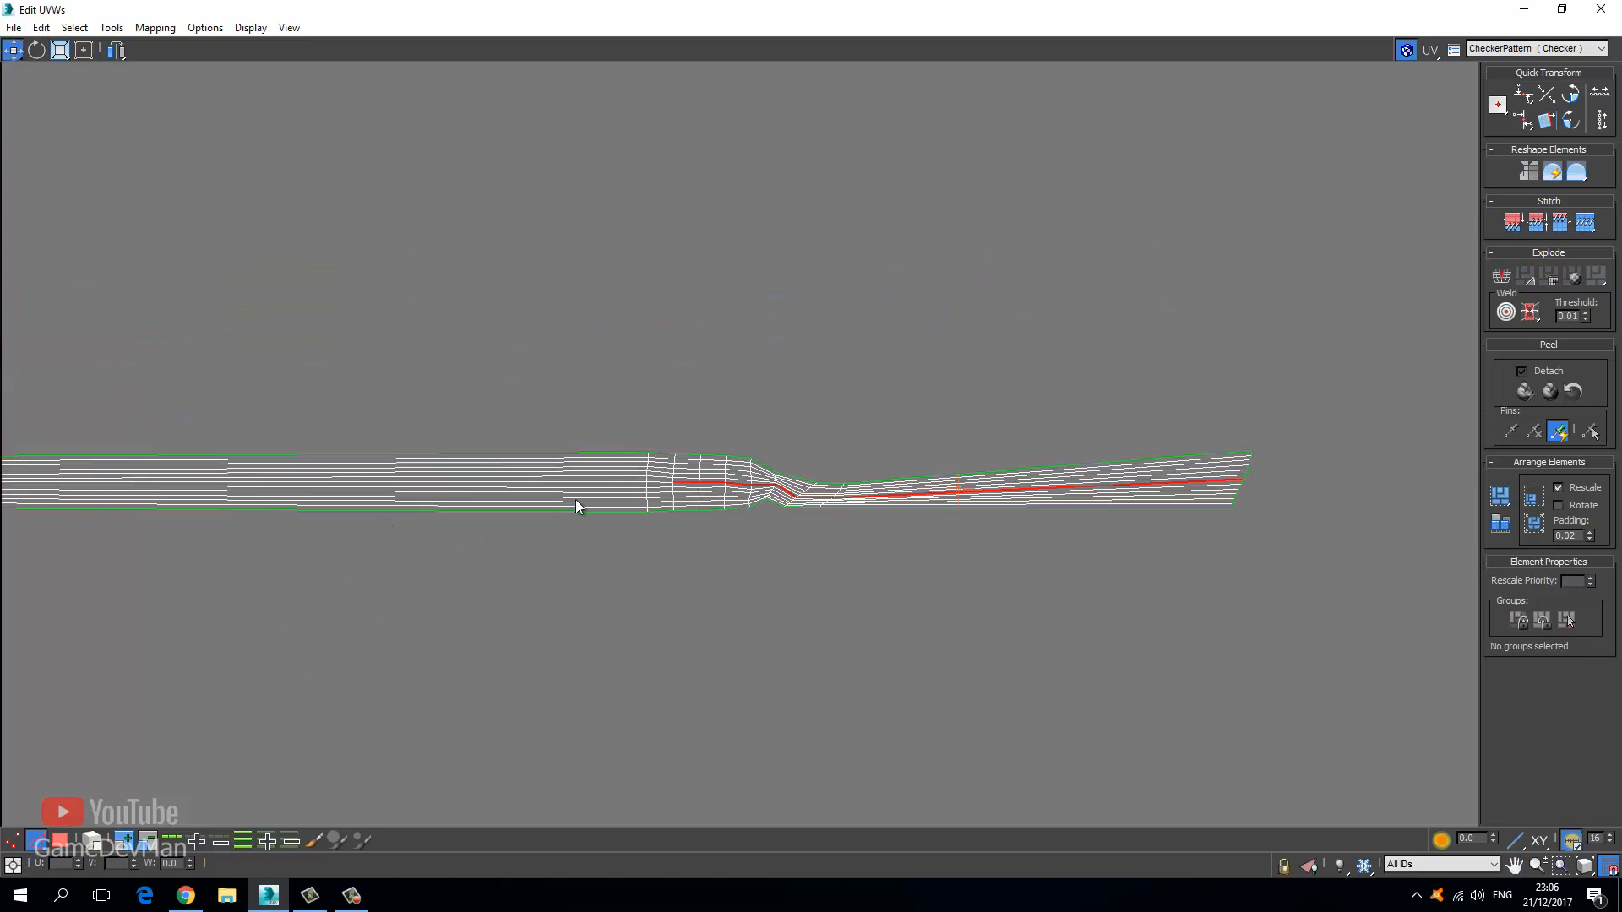
drag(503, 405, 420, 565)
click(165, 837)
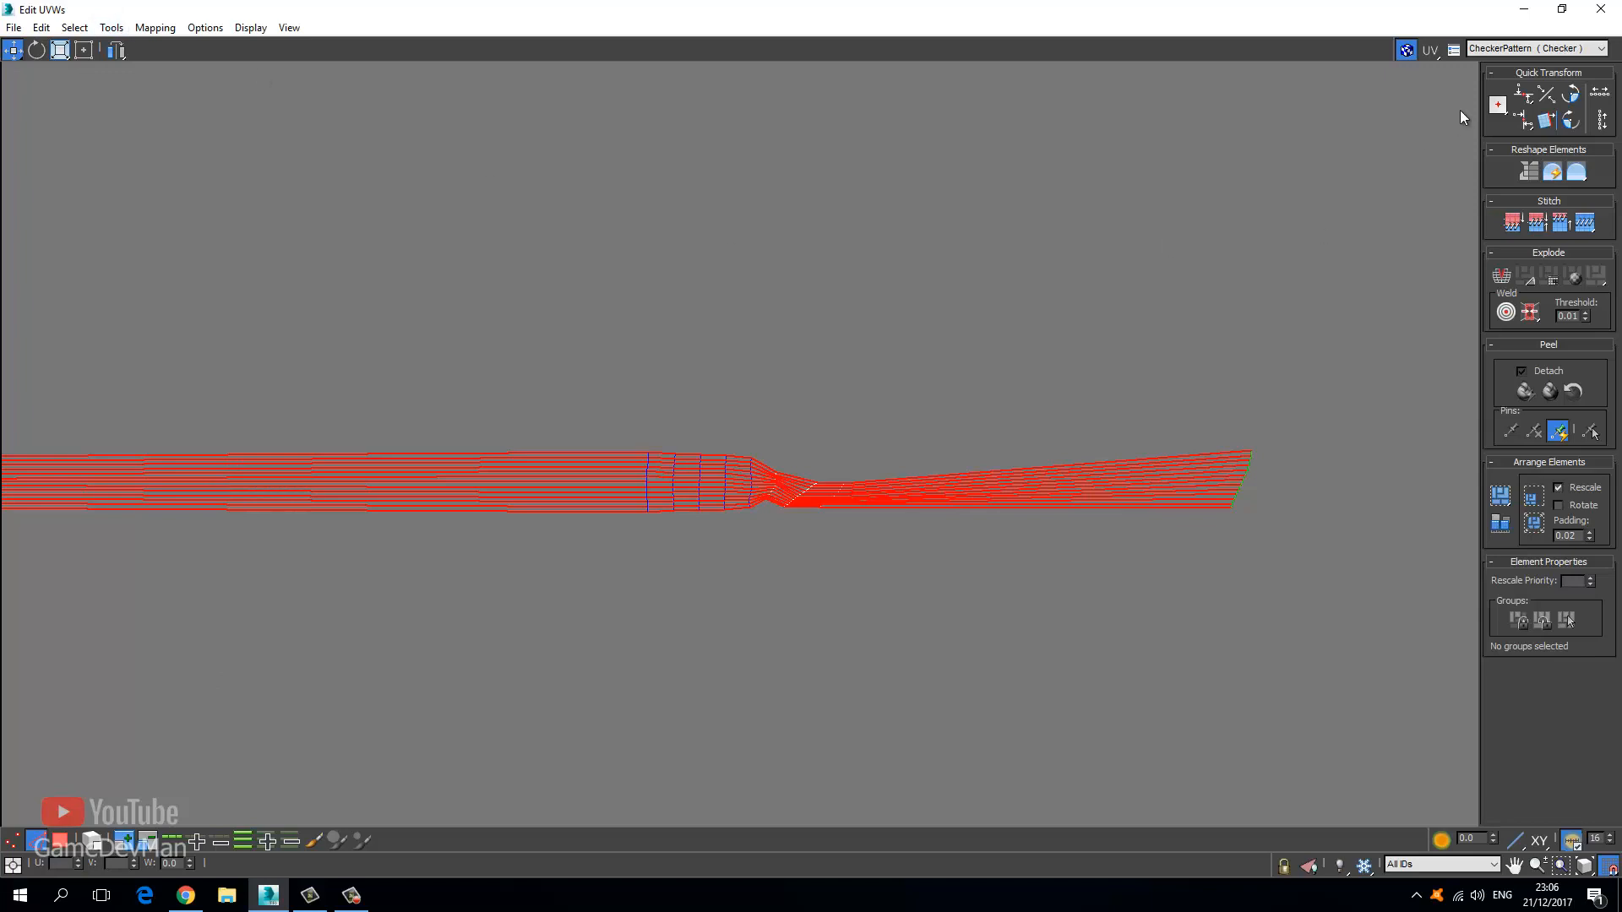
Align the lengthwise edge loops horizontally to flatten the strip.
mouse_move(1523, 123)
mouse_down()
mouse_move(1519, 154)
mouse_move(1523, 121)
mouse_up()
click(805, 364)
middle_drag(765, 404, 1039, 385)
middle_drag(777, 435, 1217, 415)
scroll(1216, 415, down, 3)
scroll(372, 369, down, 5)
middle_drag(298, 369, 490, 451)
scroll(490, 497, up, 6)
scroll(577, 512, up, 5)
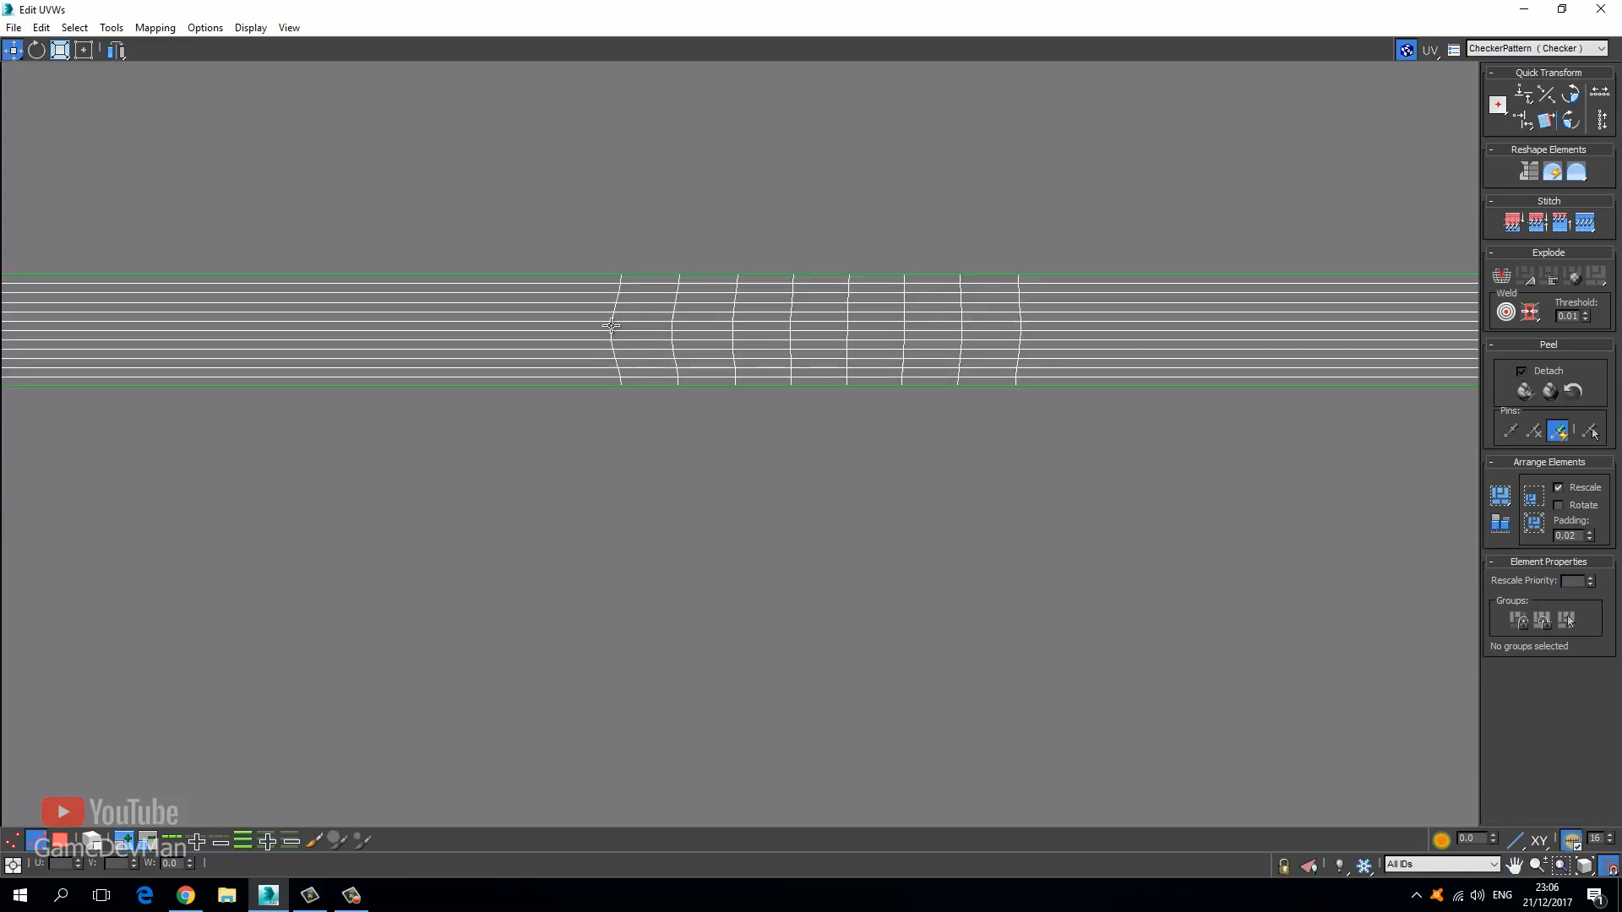
Ring-select the strip's cross edges and align them vertically.
double_click(615, 322)
scroll(613, 326, up, 3)
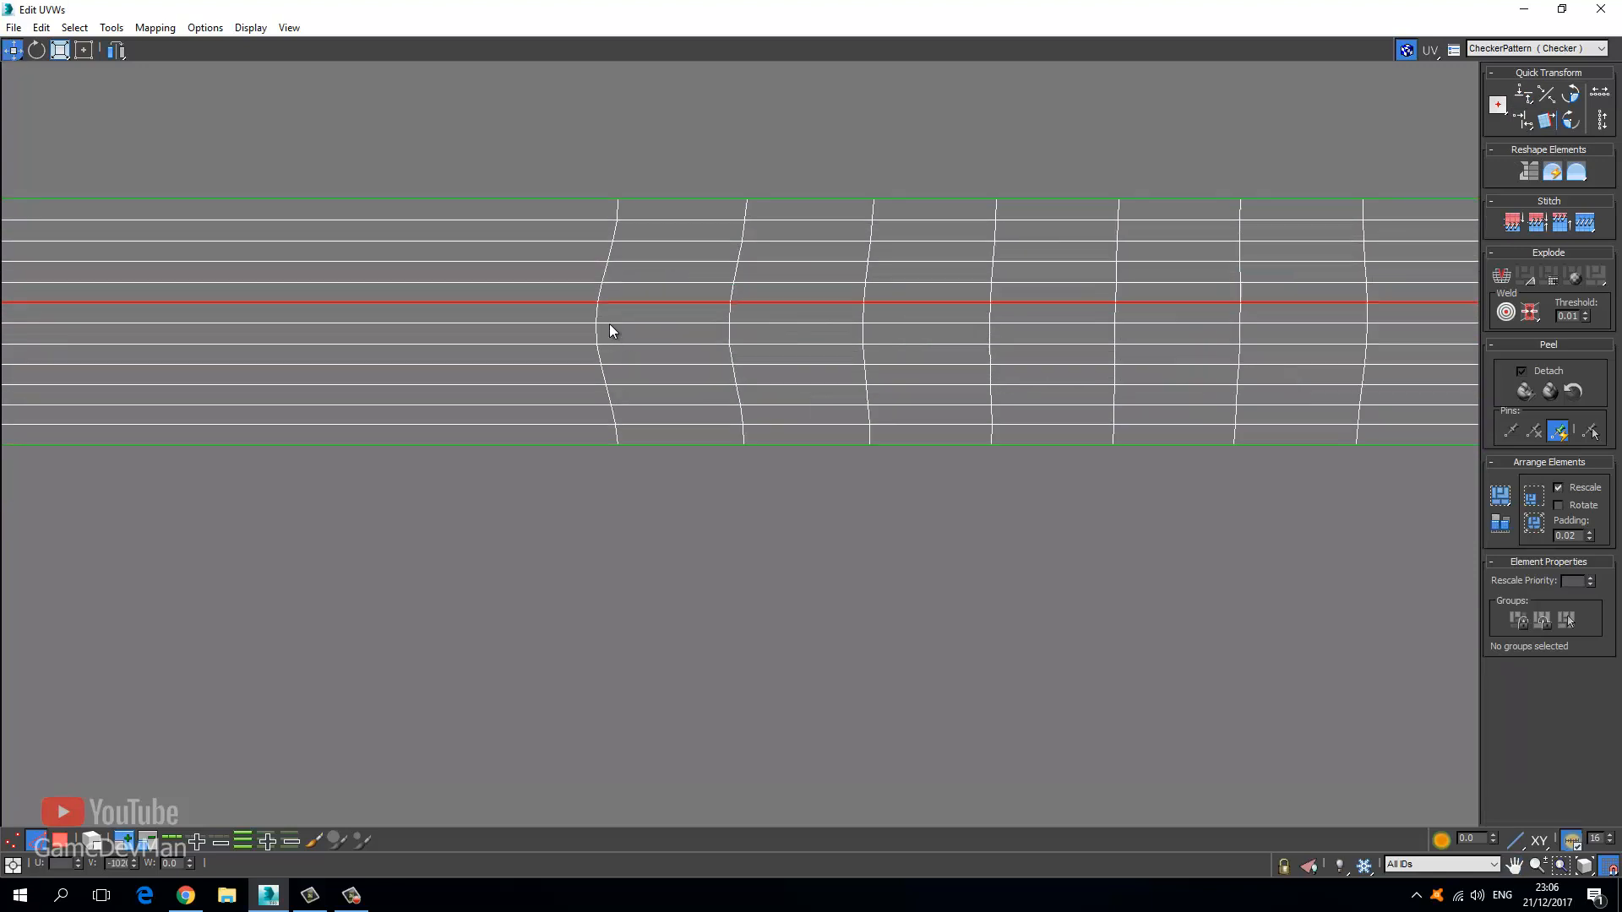
double_click(598, 324)
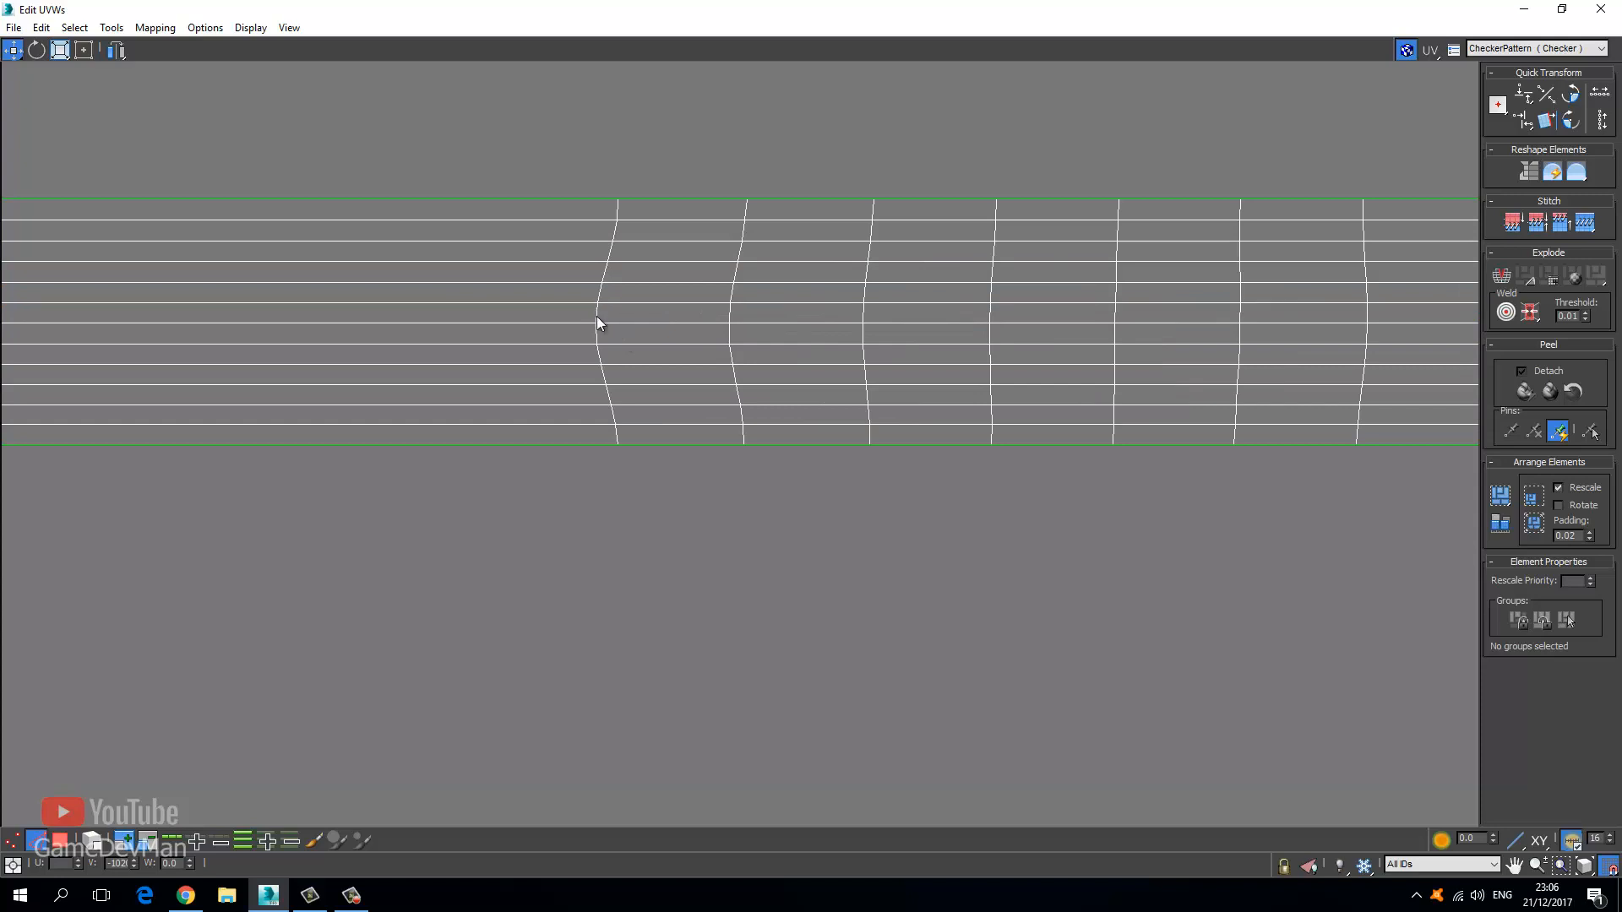
click(244, 841)
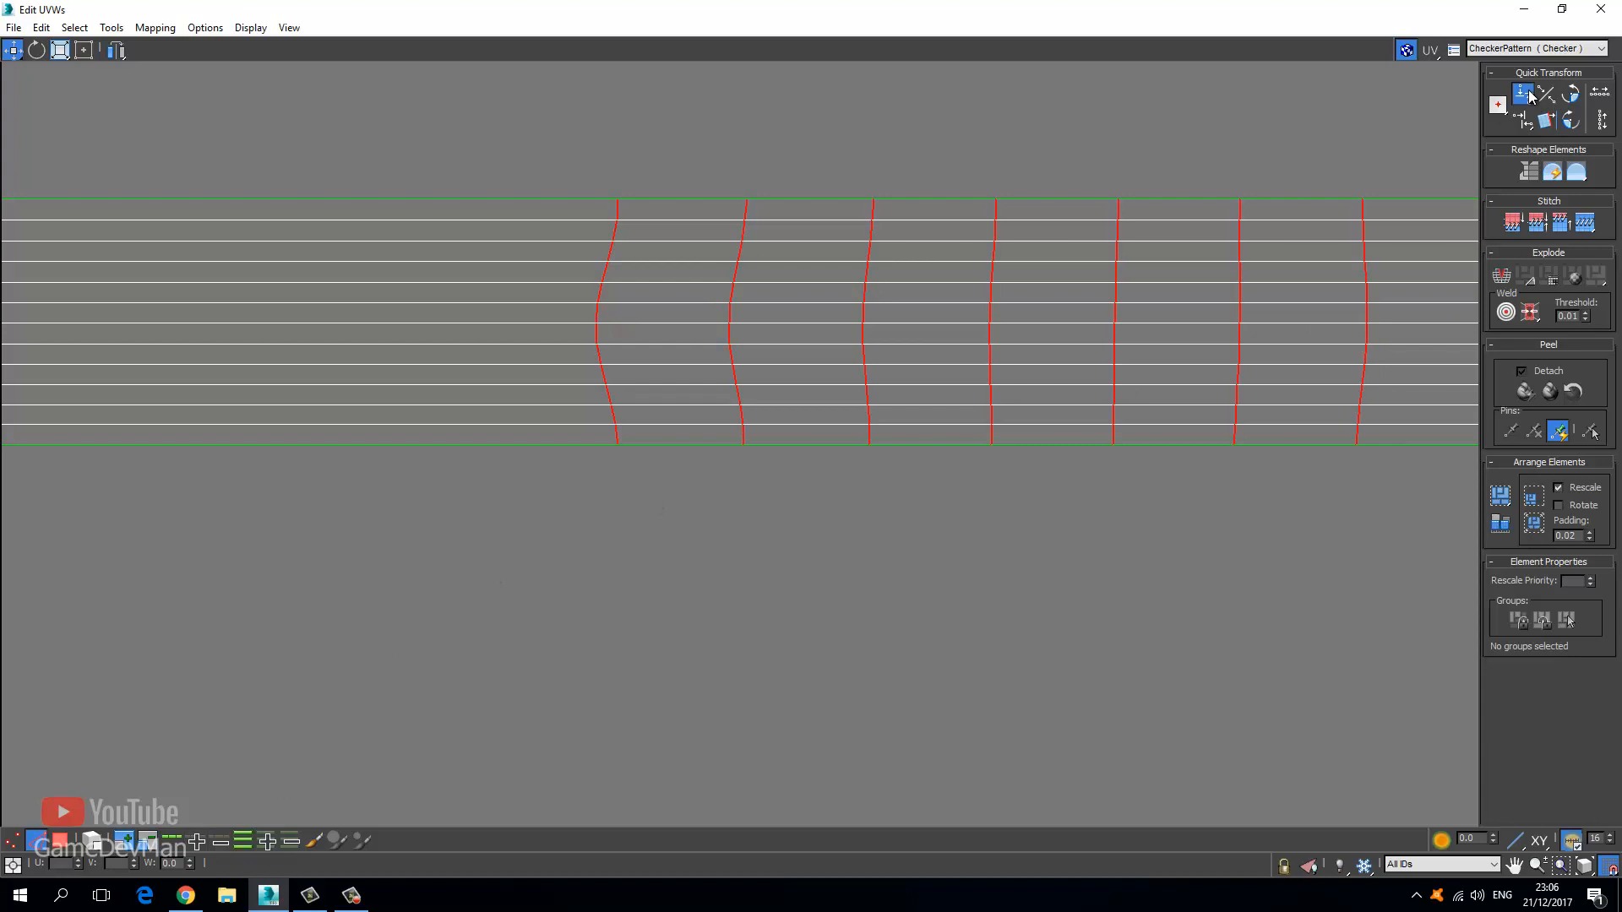
mouse_move(1531, 96)
mouse_down()
mouse_move(1530, 124)
mouse_move(1532, 108)
mouse_up()
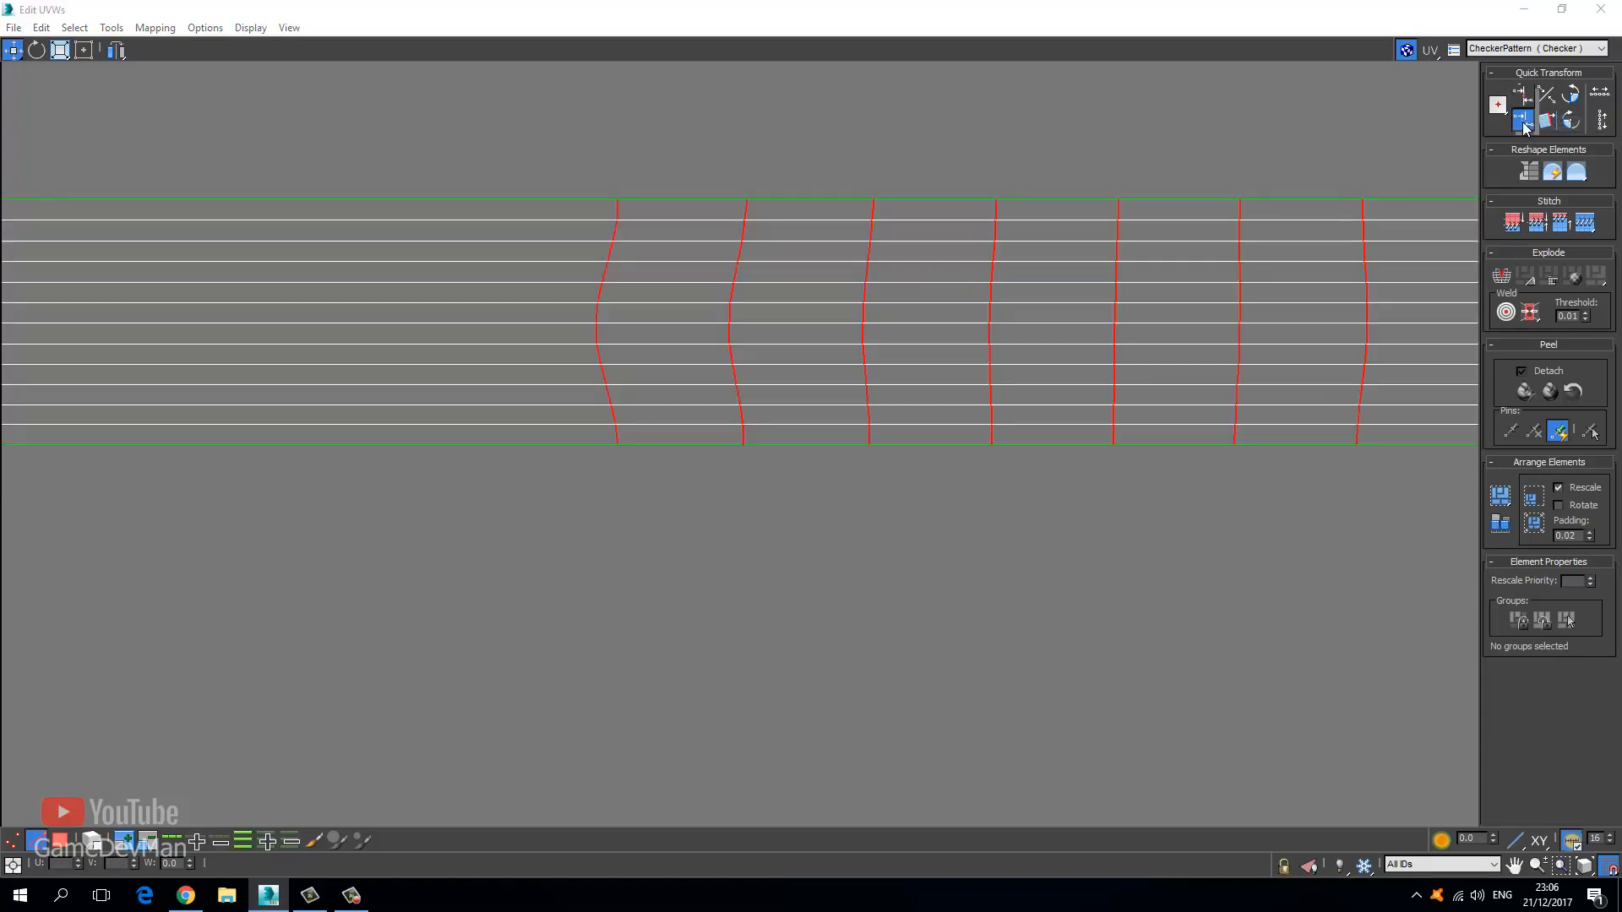
click(1523, 121)
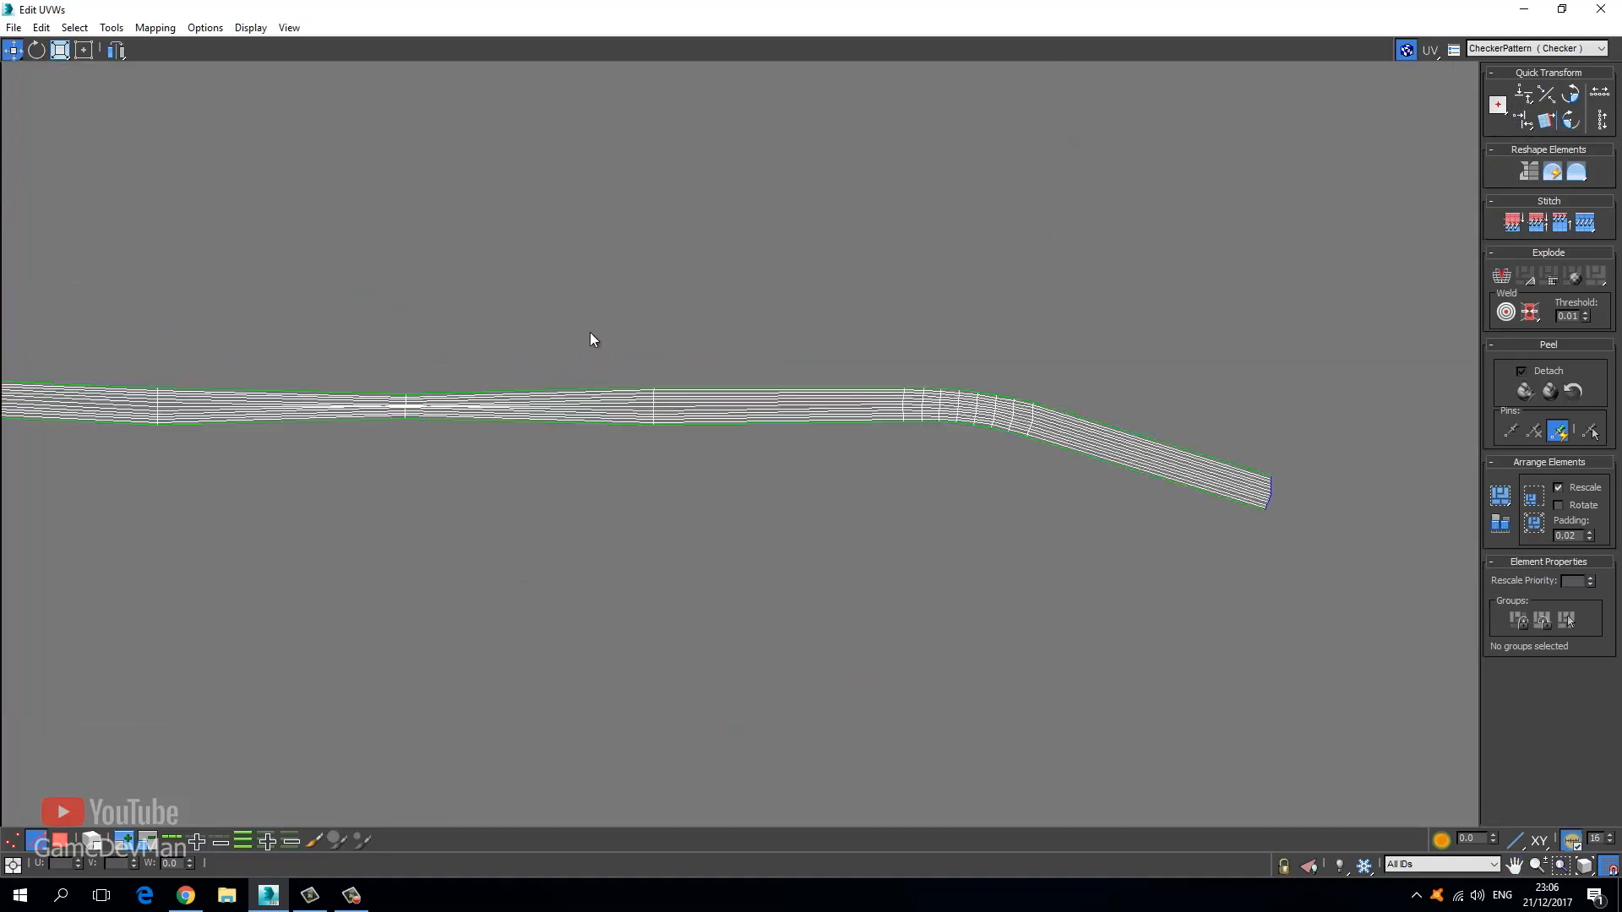
Loop-select the remaining lengthwise edges and align them horizontally.
drag(575, 489, 574, 490)
click(173, 842)
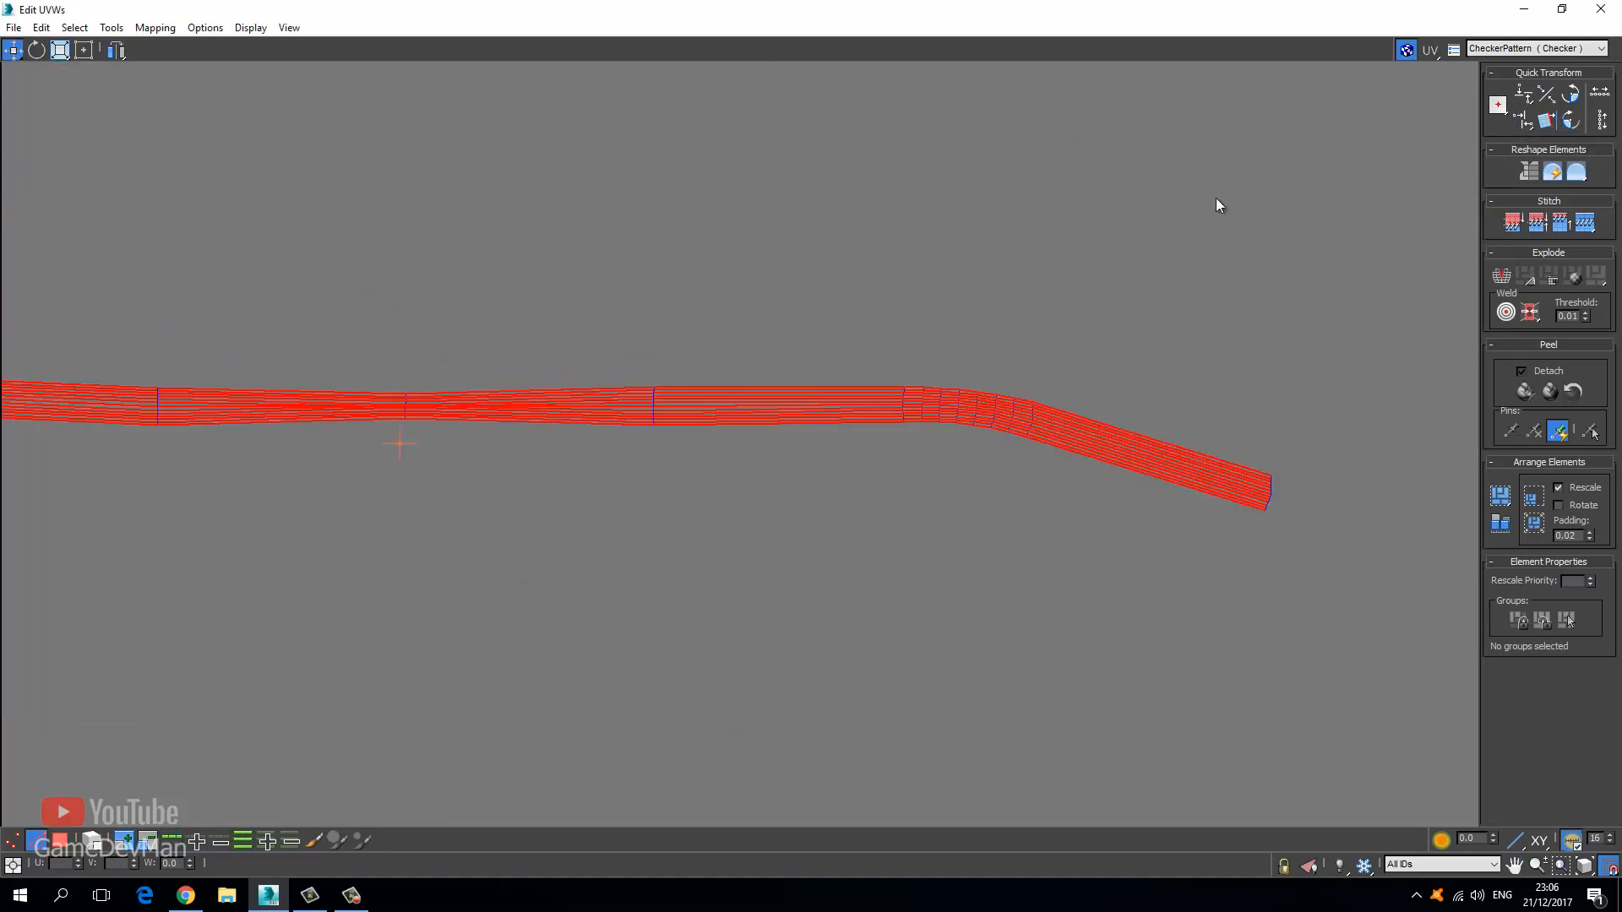
click(1522, 95)
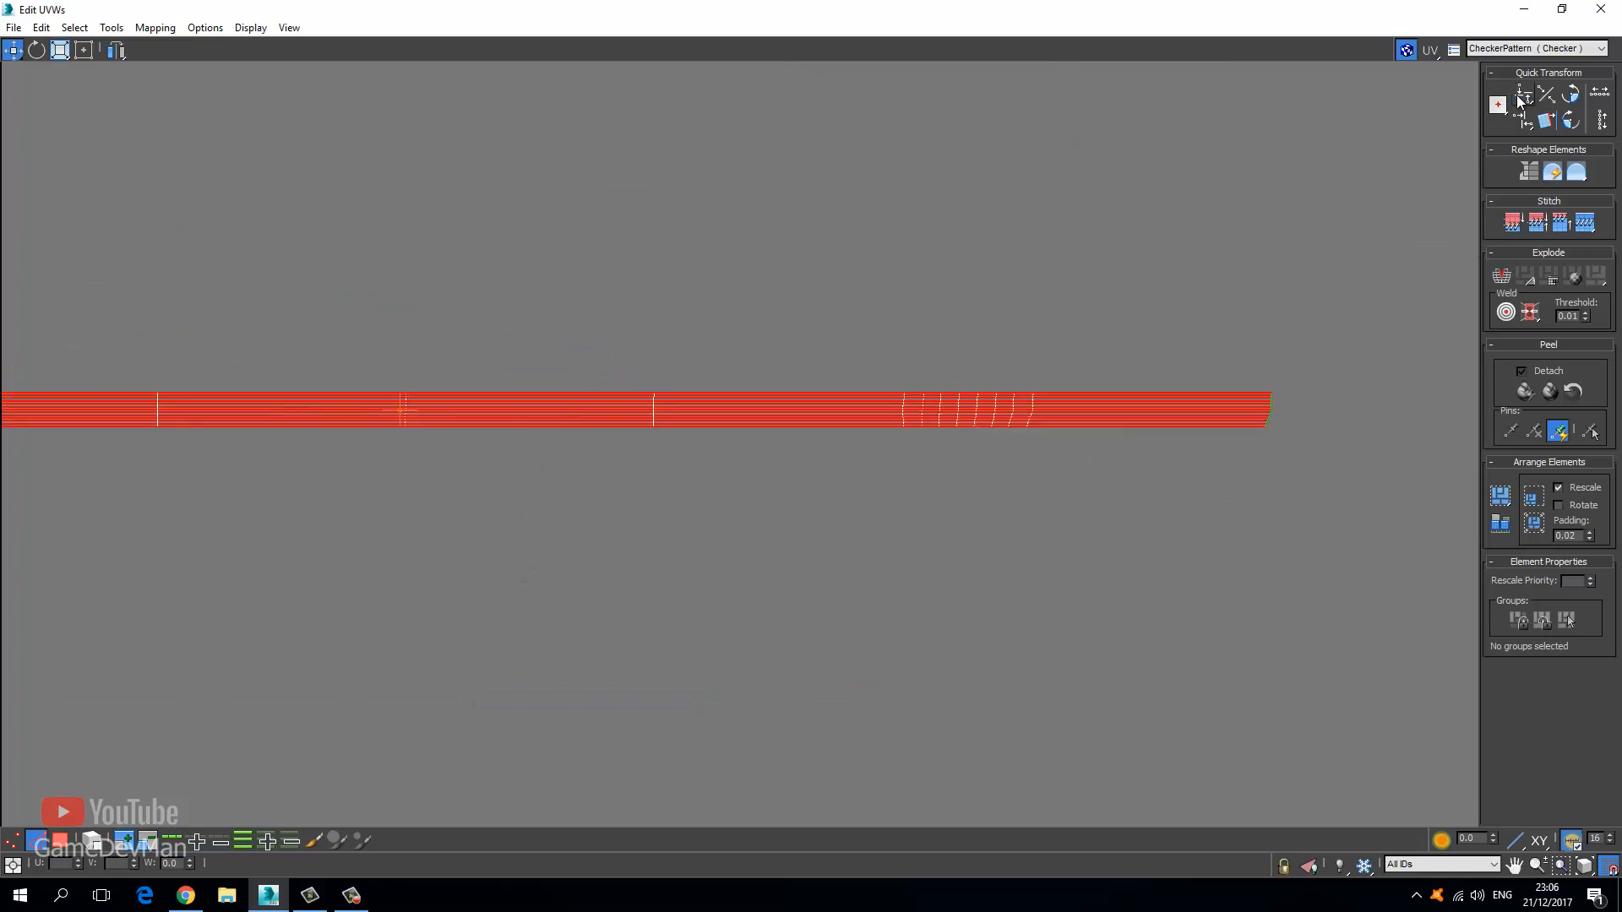
click(1107, 294)
scroll(925, 409, up, 3)
scroll(911, 424, up, 1)
Ring-select the cross edges and align them vertically, undoing the collapsing wrong align.
double_click(872, 432)
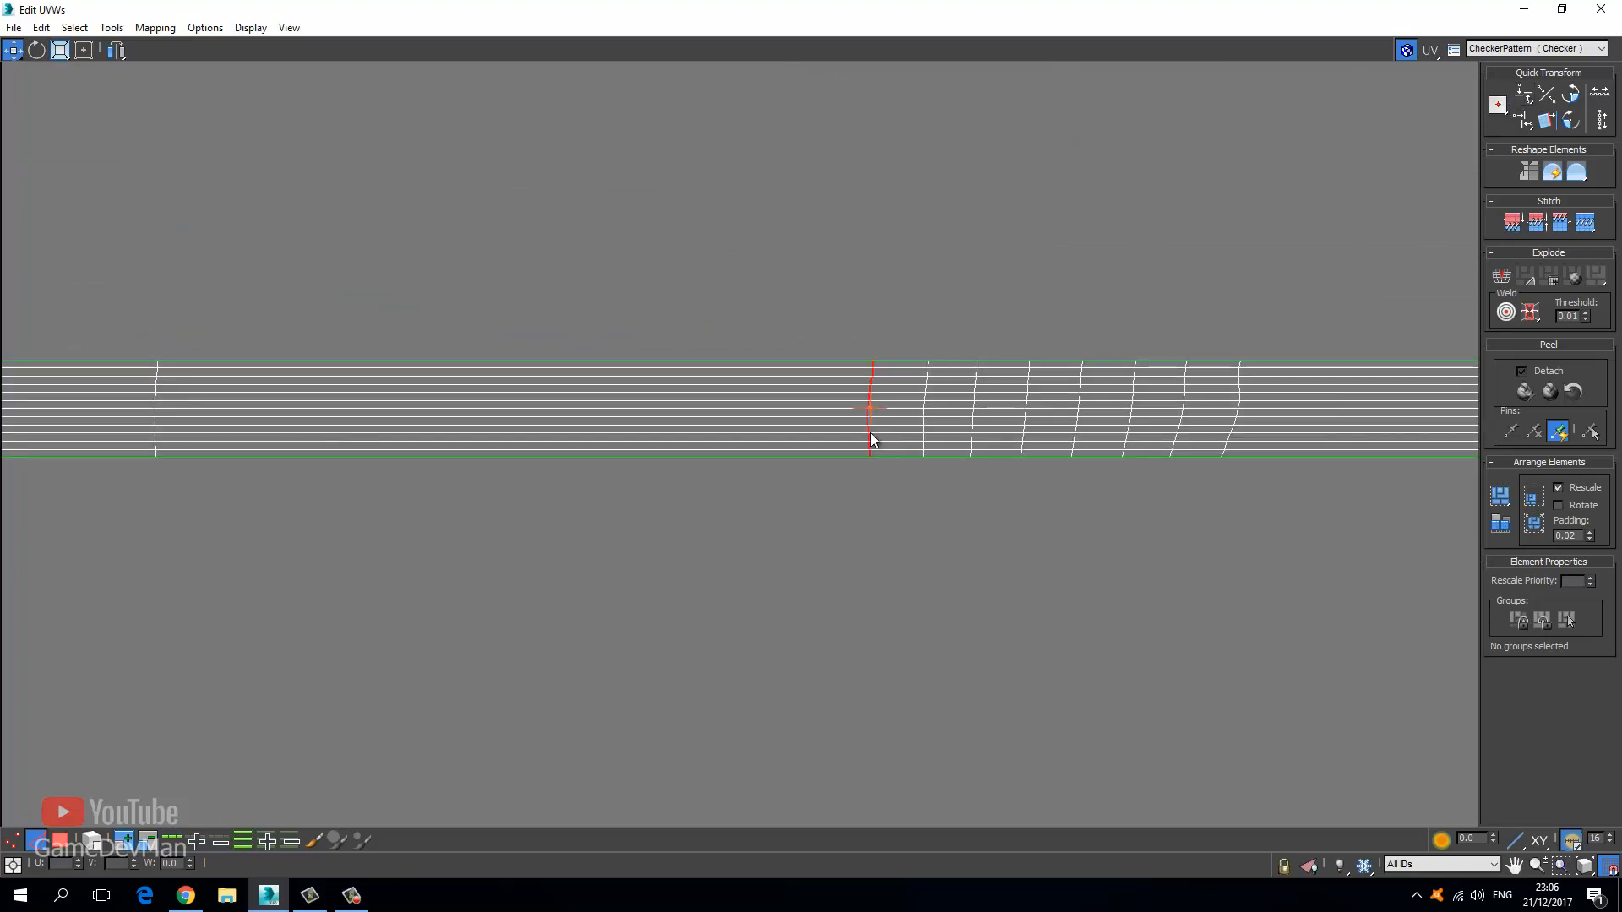
click(244, 841)
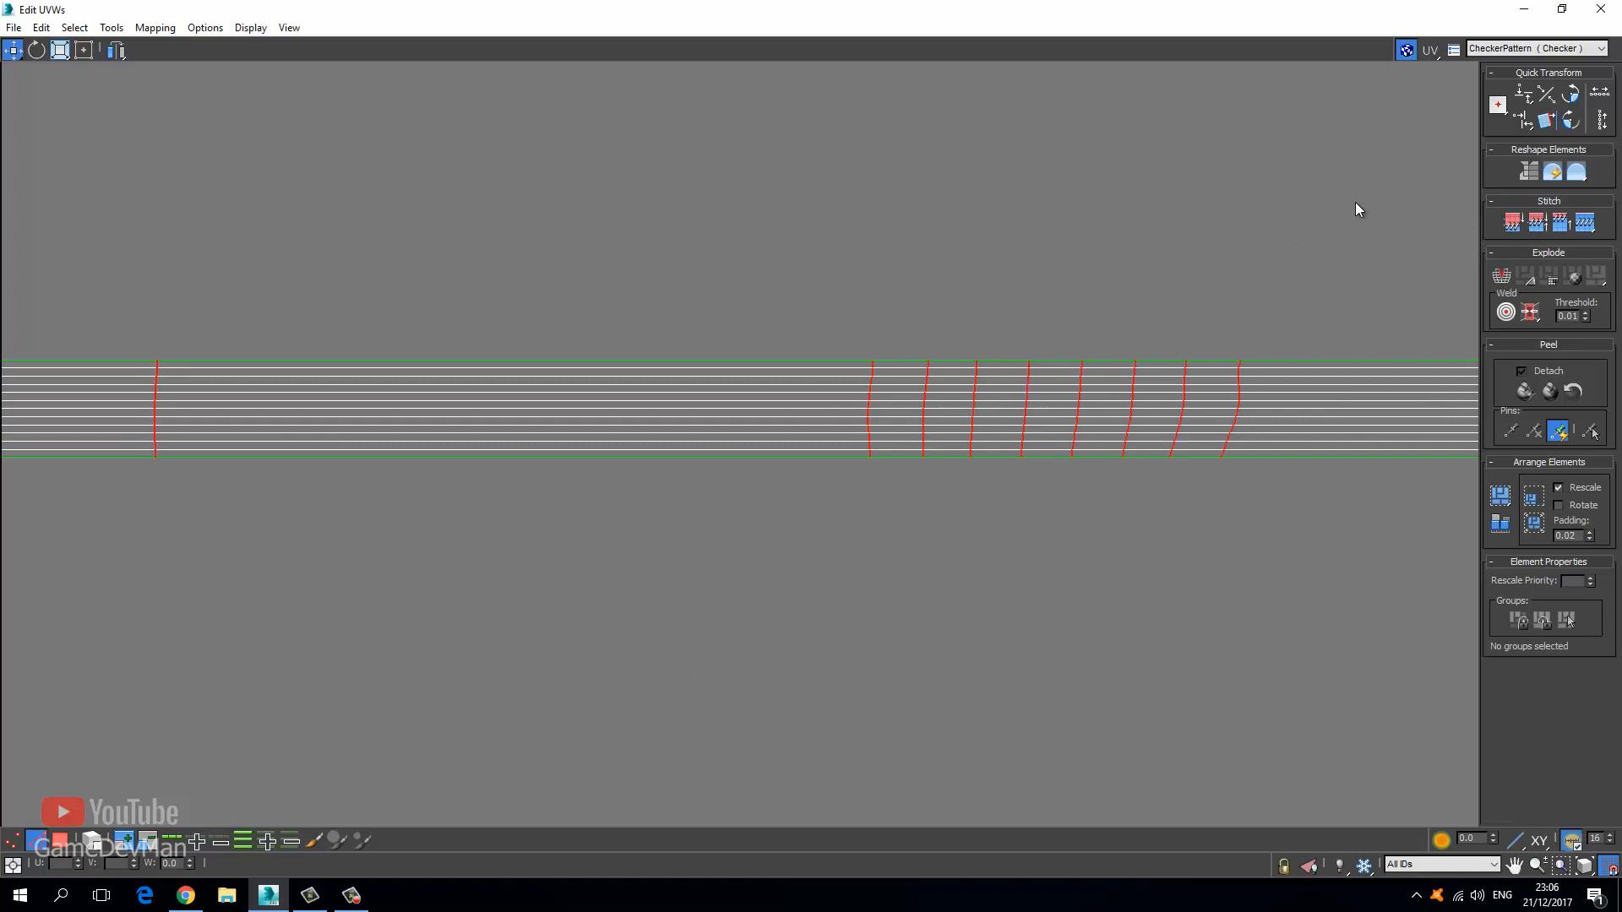
click(1518, 95)
key(ctrl+z)
click(1520, 121)
middle_drag(1011, 280, 233, 365)
scroll(1052, 570, up, 3)
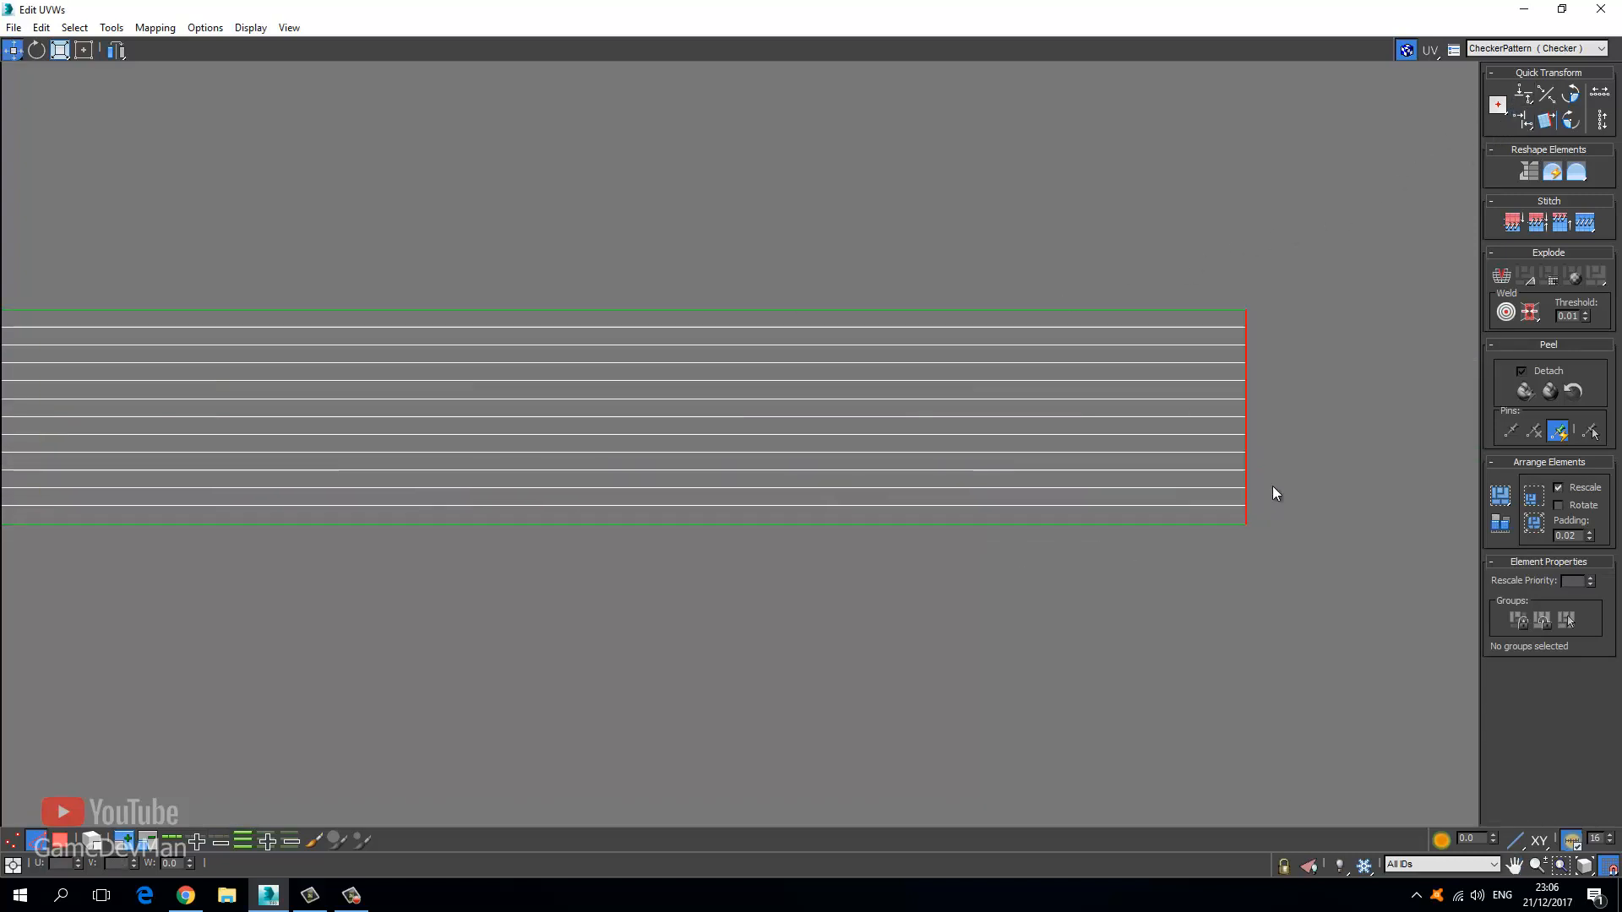
Select the edge at the strip's right end and straighten it.
click(1329, 242)
drag(1330, 243, 1115, 578)
alt+drag(974, 257, 1012, 585)
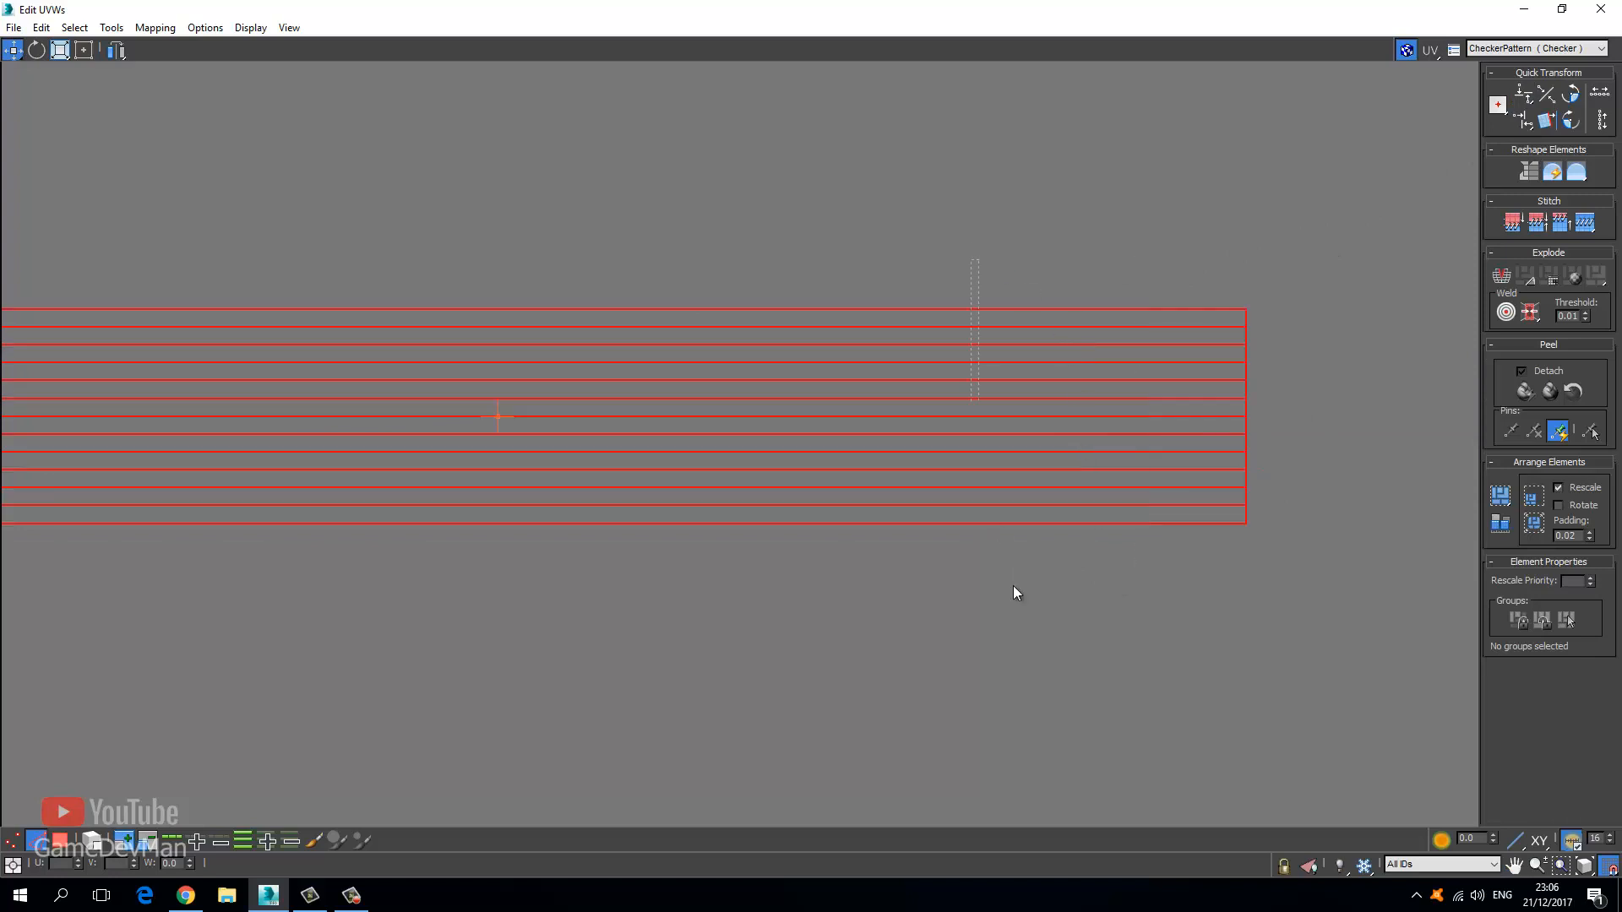
right_click(1041, 397)
click(1028, 465)
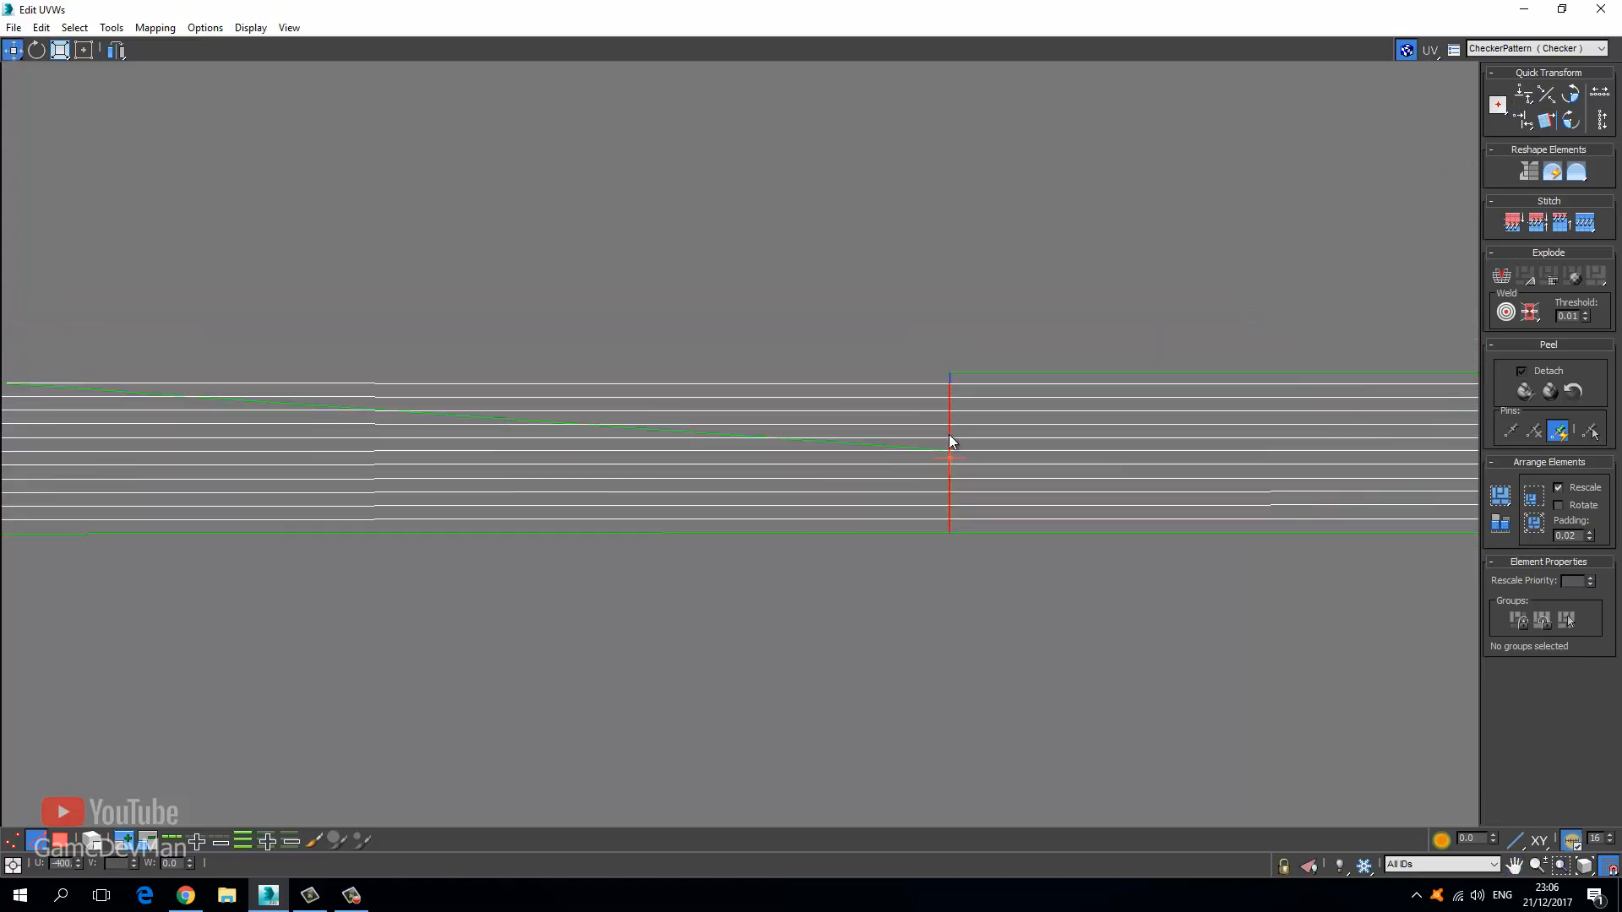
Drag the seam's end vertex up onto the strip's top edge.
key(1)
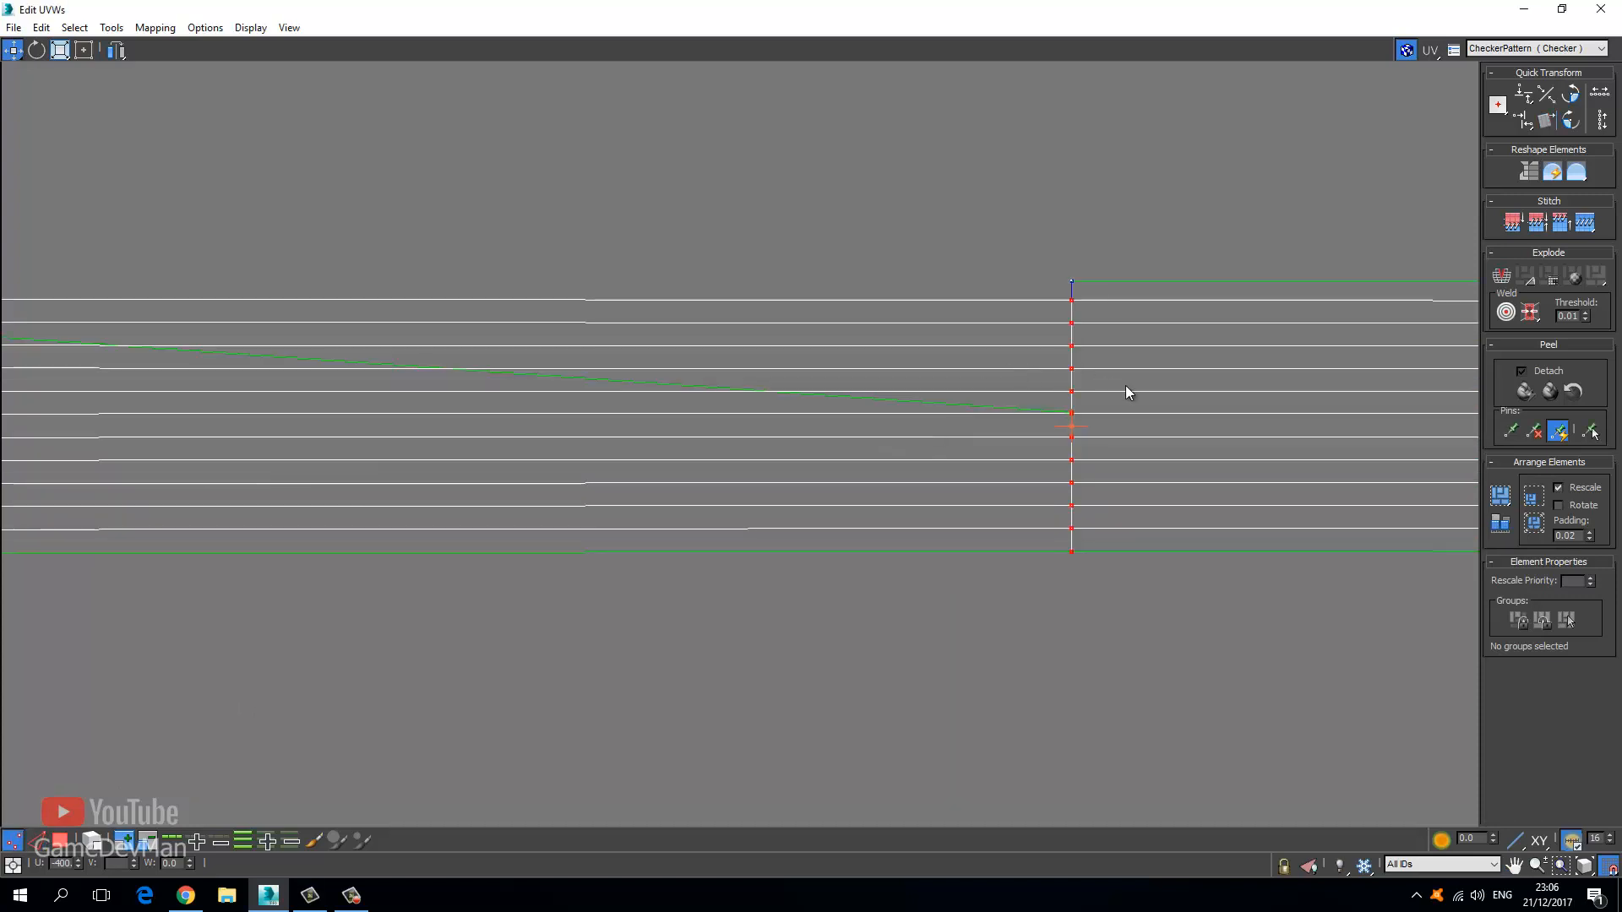
scroll(1100, 401, up, 3)
drag(1035, 425, 984, 51)
Target Weld the open seam vertex onto its neighbouring vertex.
right_click(989, 139)
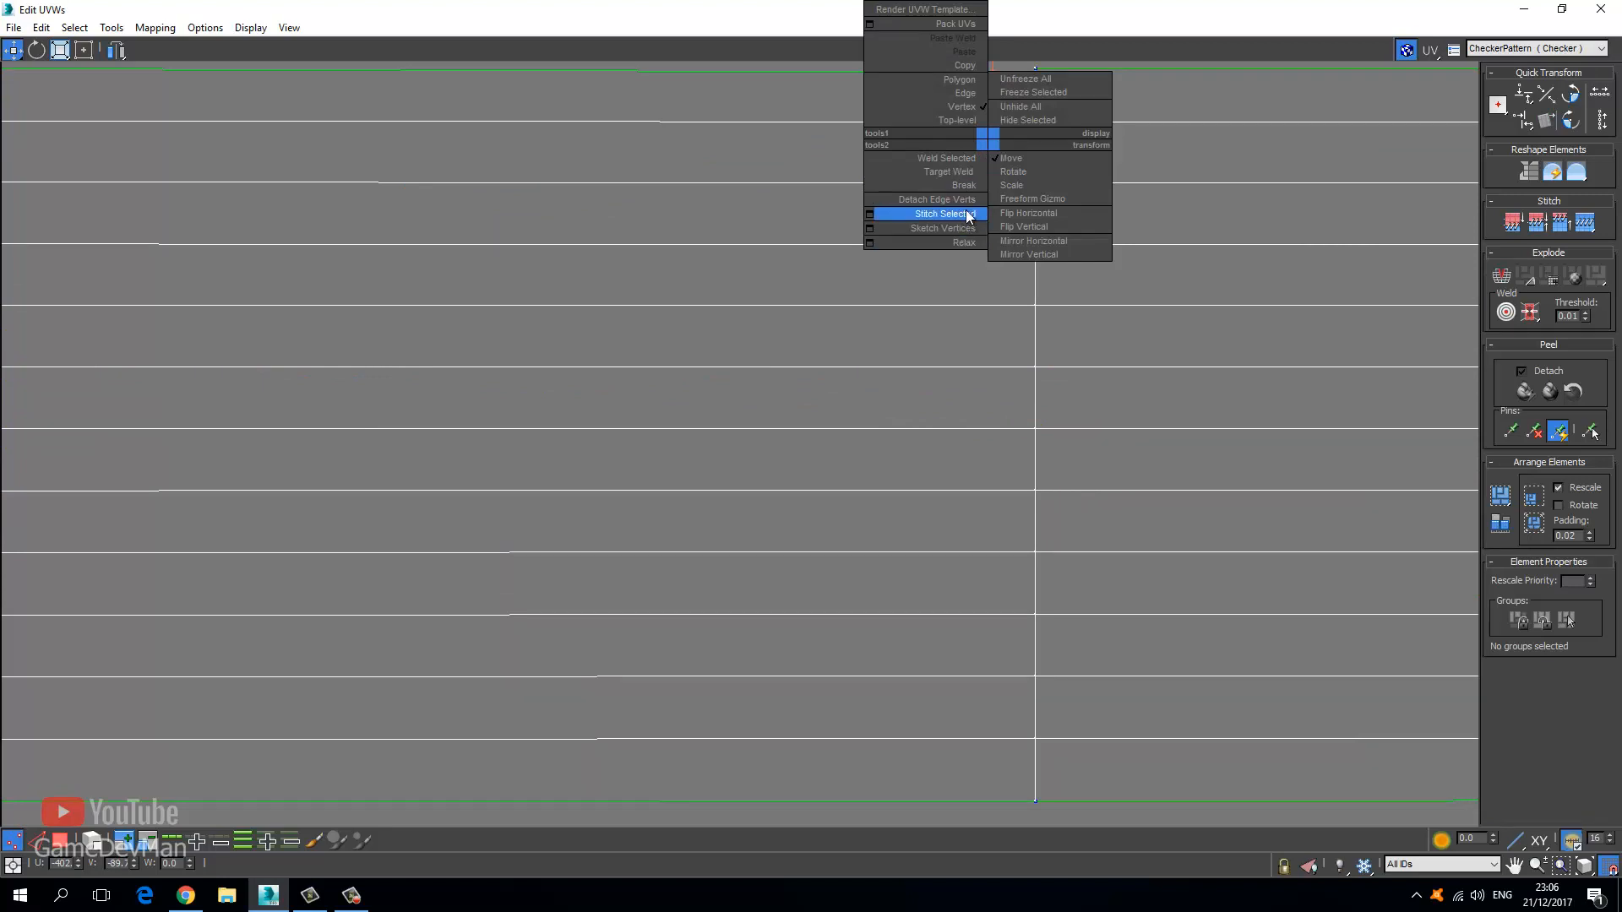
click(950, 171)
middle_drag(908, 180, 745, 453)
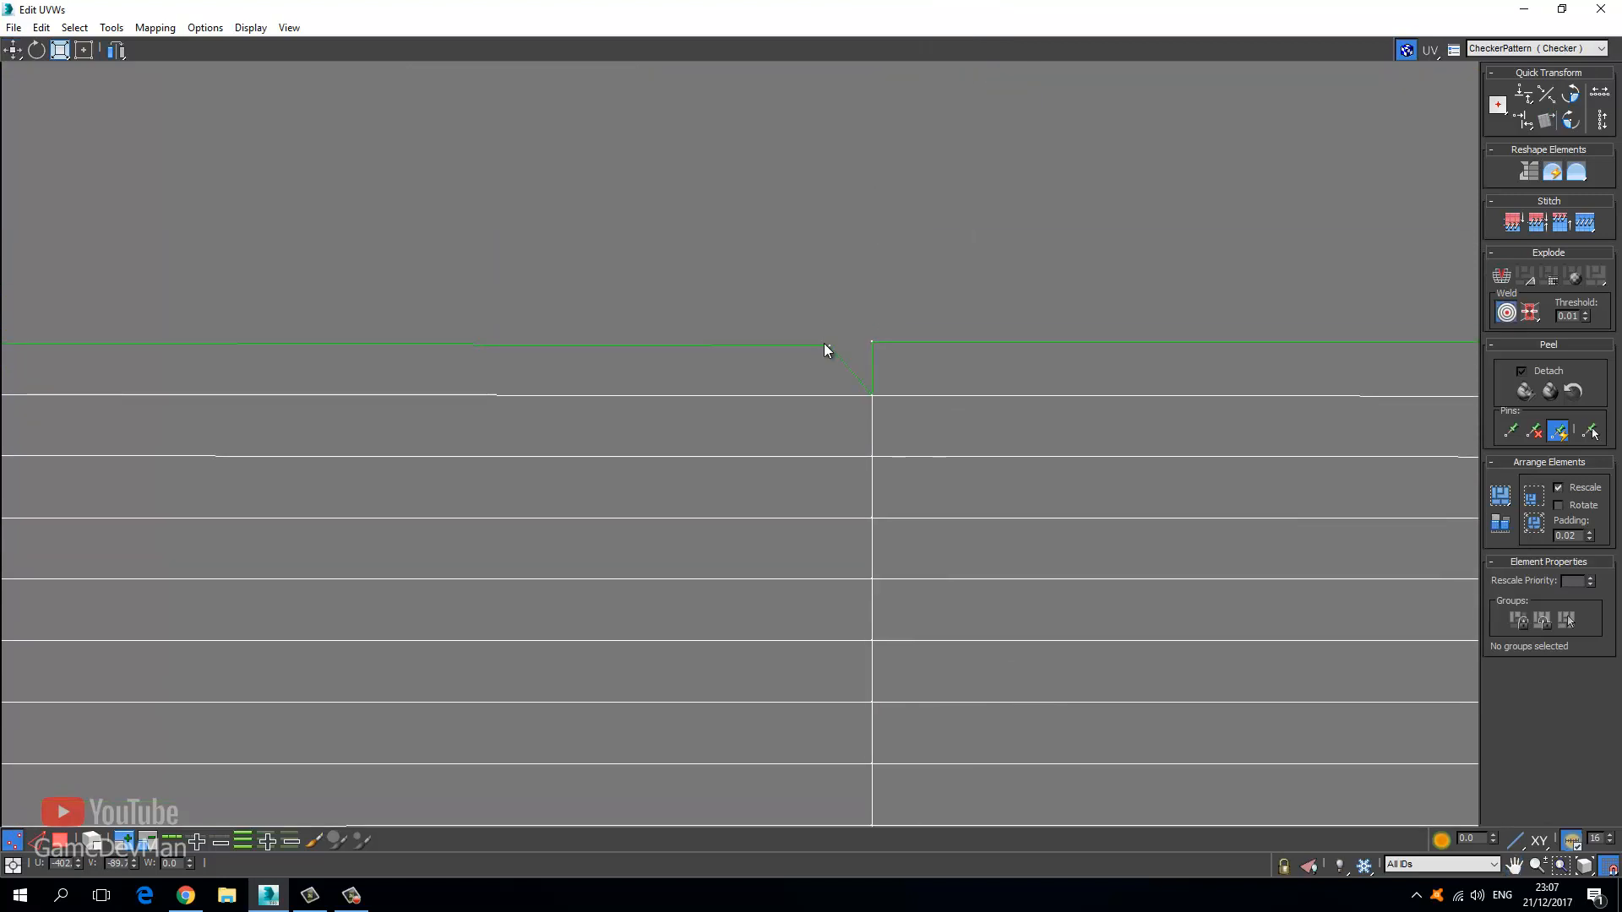
drag(843, 340, 872, 340)
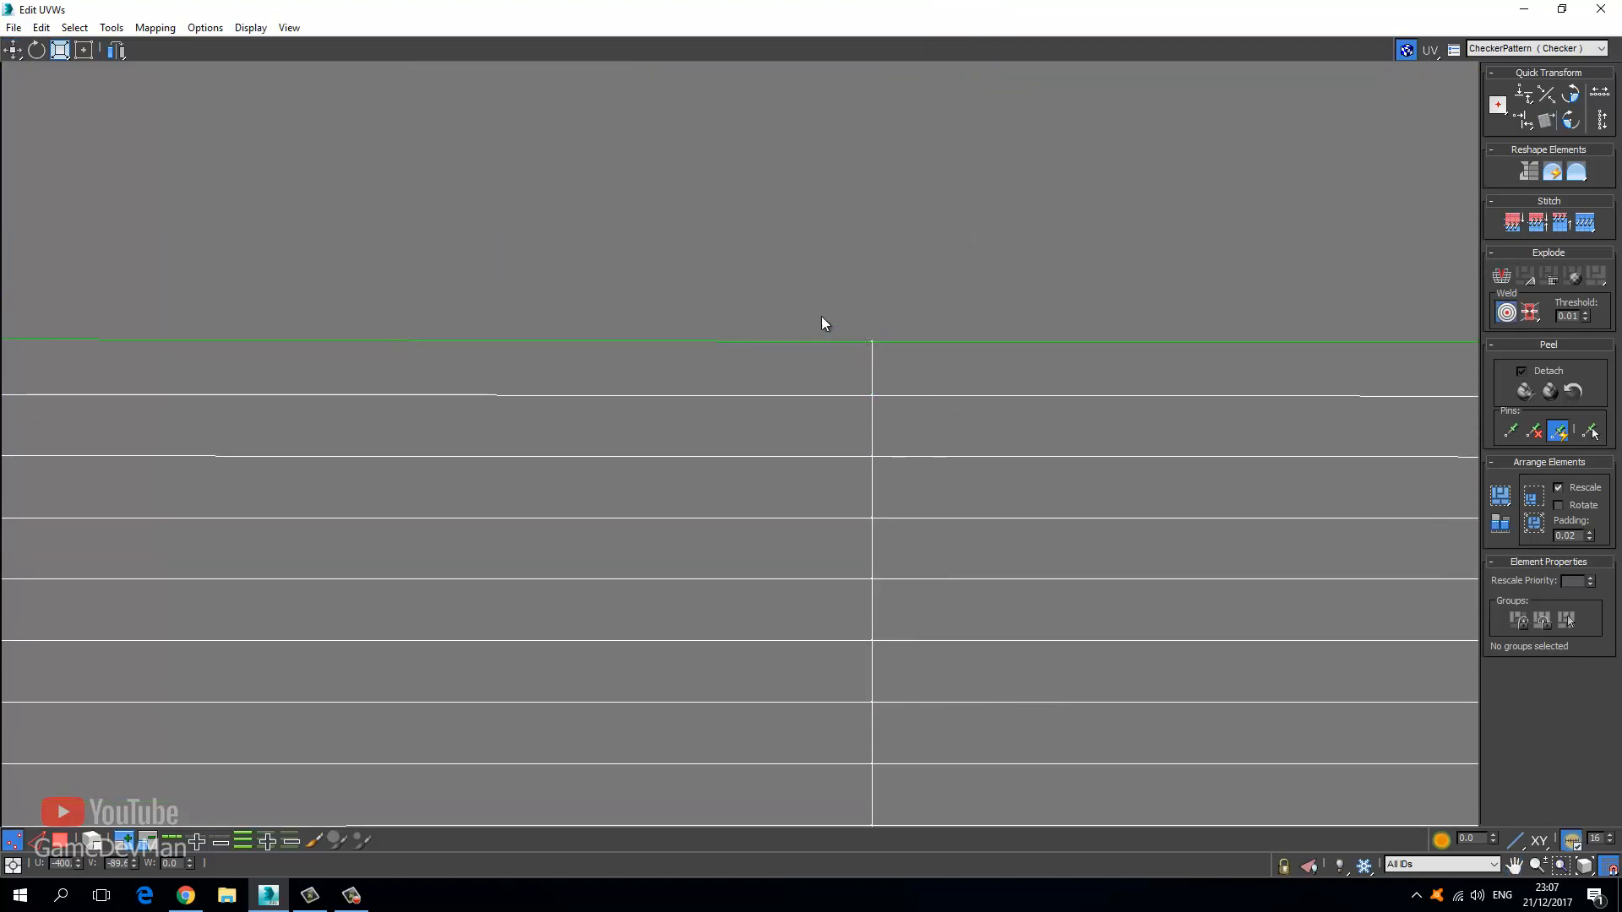
scroll(820, 322, down, 3)
scroll(818, 322, down, 10)
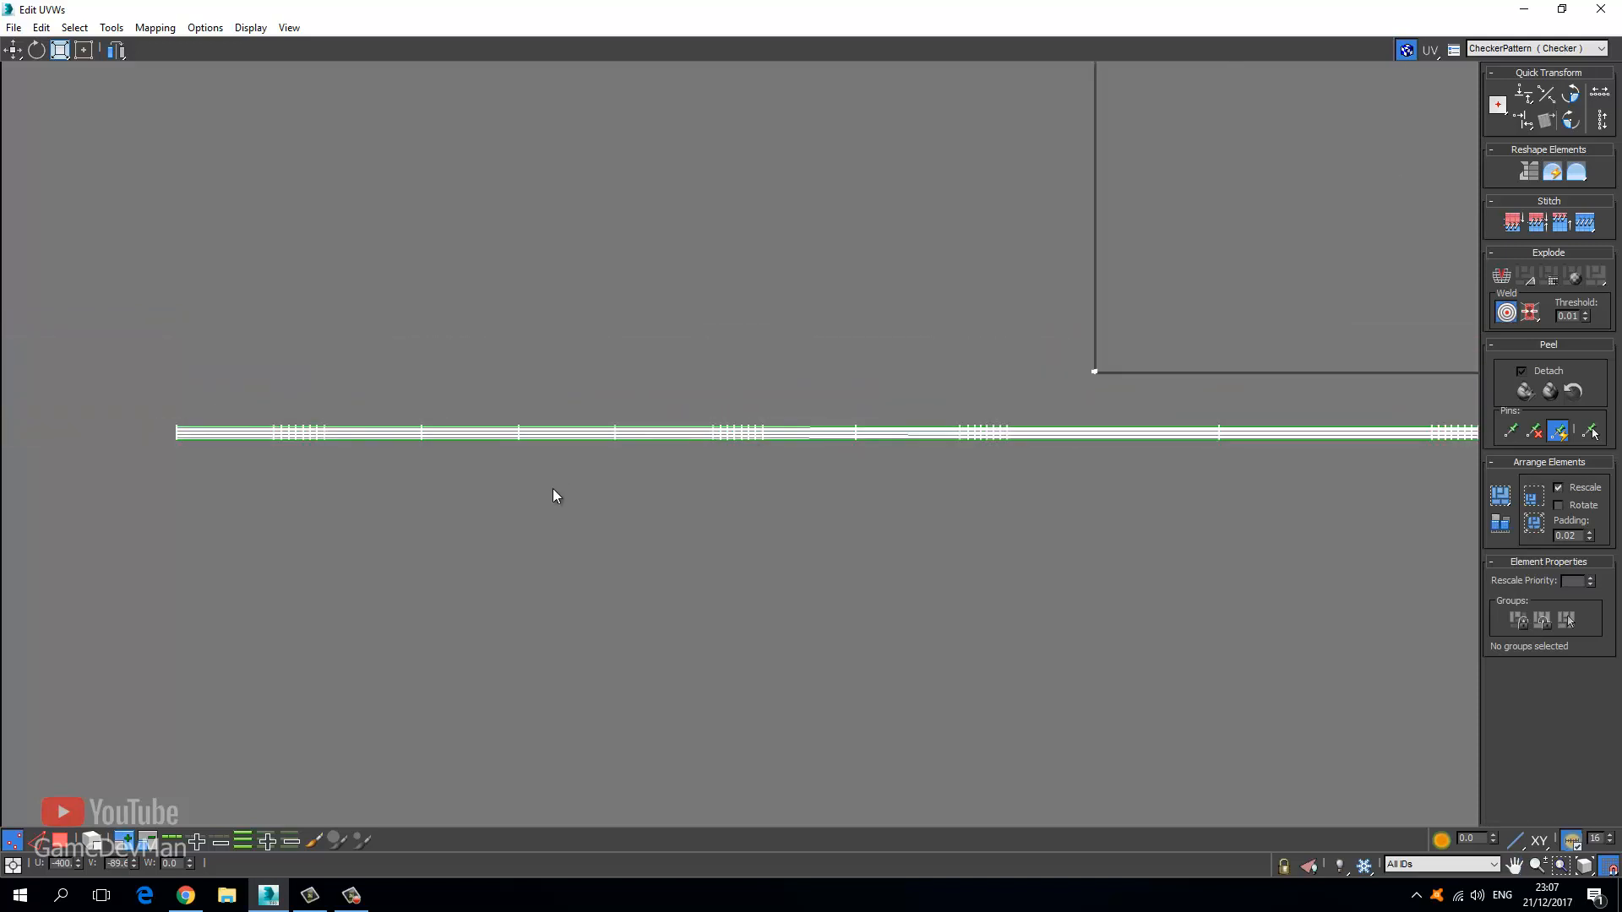
Select the whole UV strip in Polygon mode and pick the Scale tool.
click(59, 840)
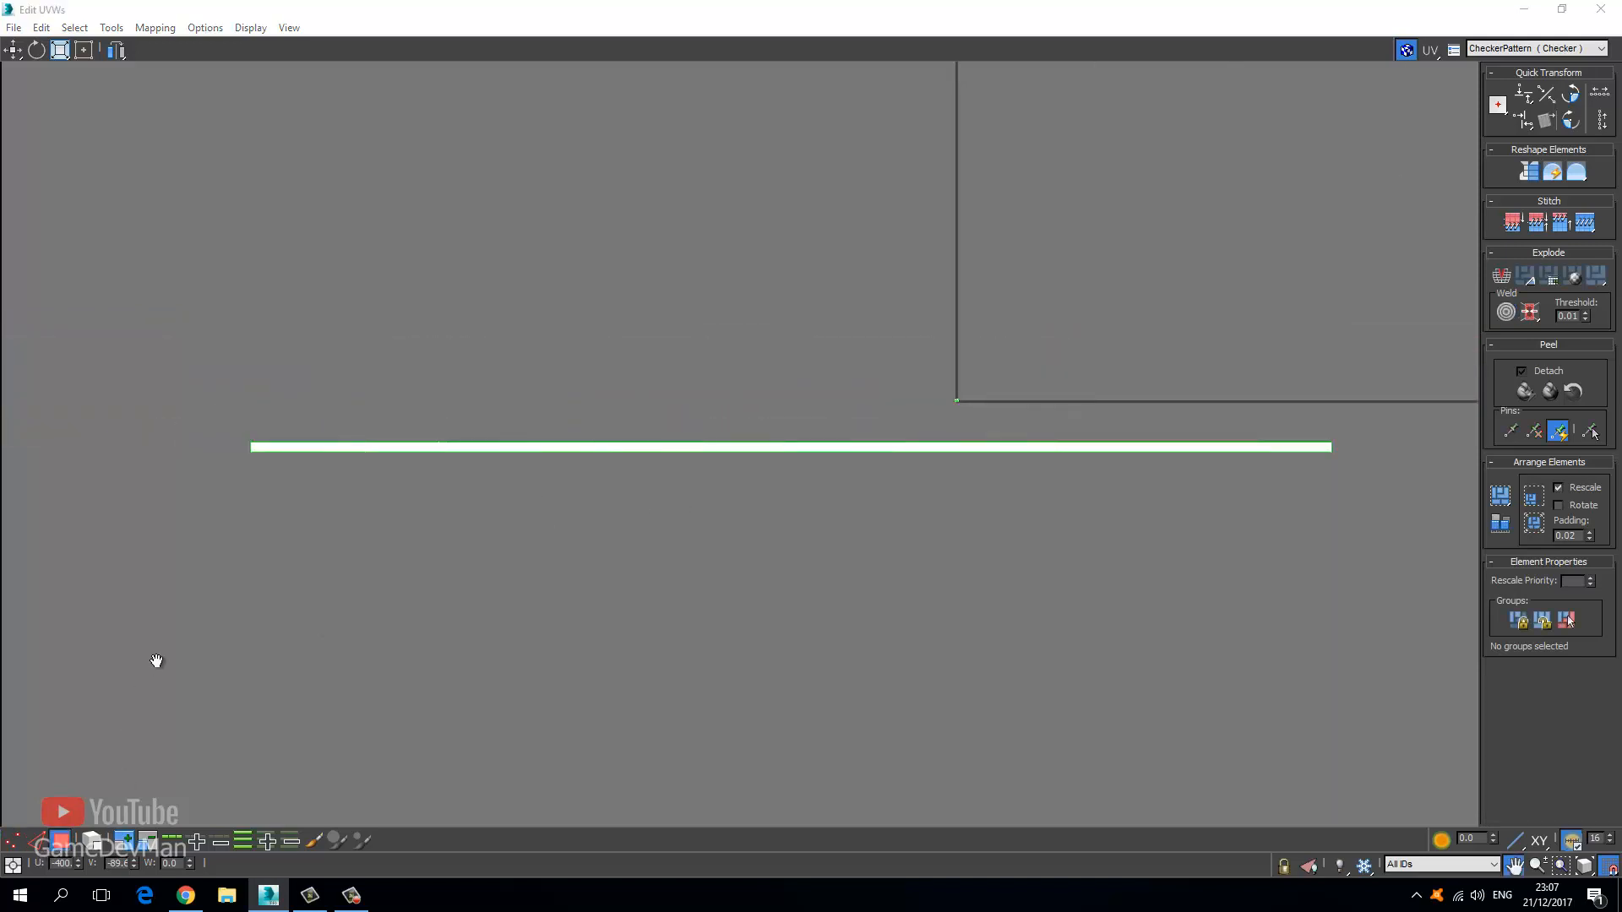
middle_drag(178, 441, 188, 418)
click(14, 49)
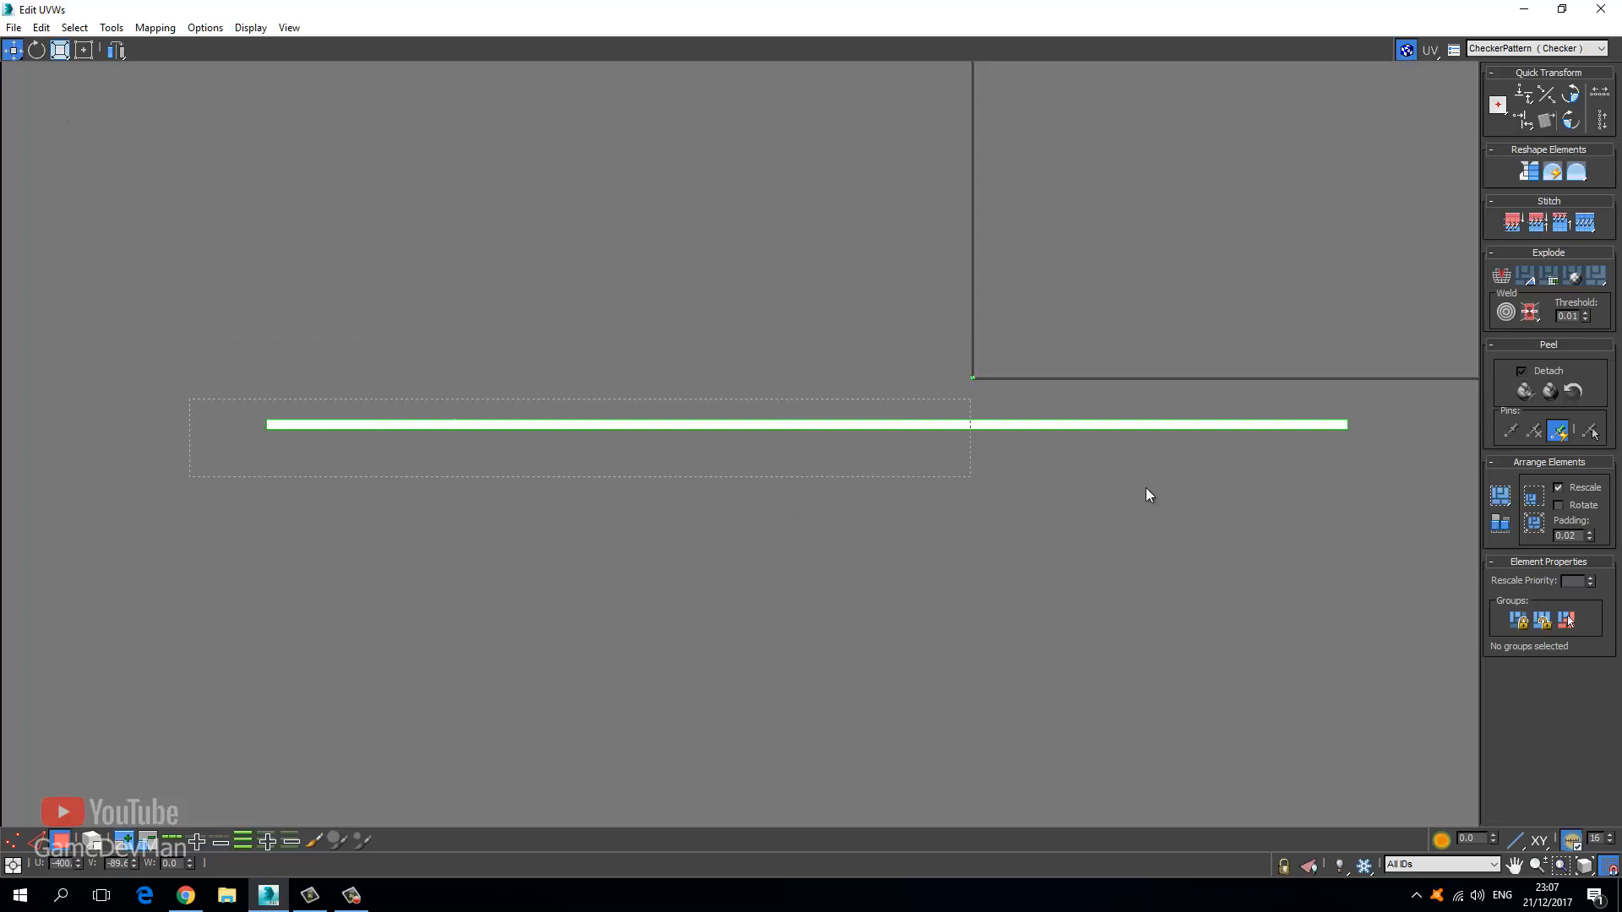
drag(1449, 480, 1450, 480)
click(59, 49)
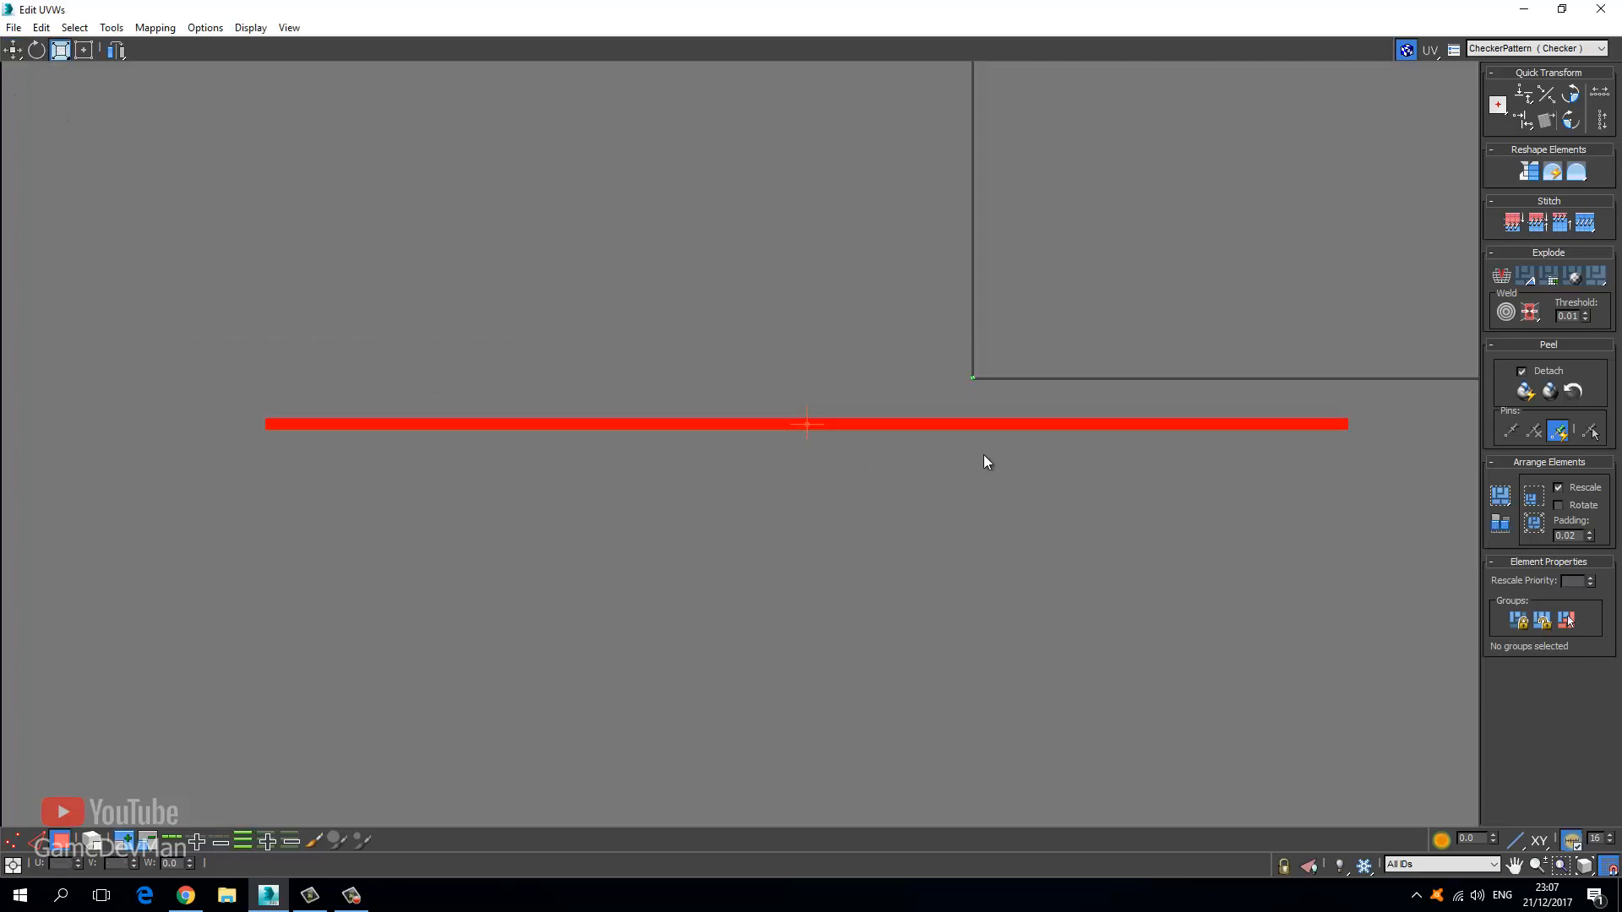
Shrink the strip horizontally, move it up and right, then shrink it further.
drag(975, 426, 1013, 555)
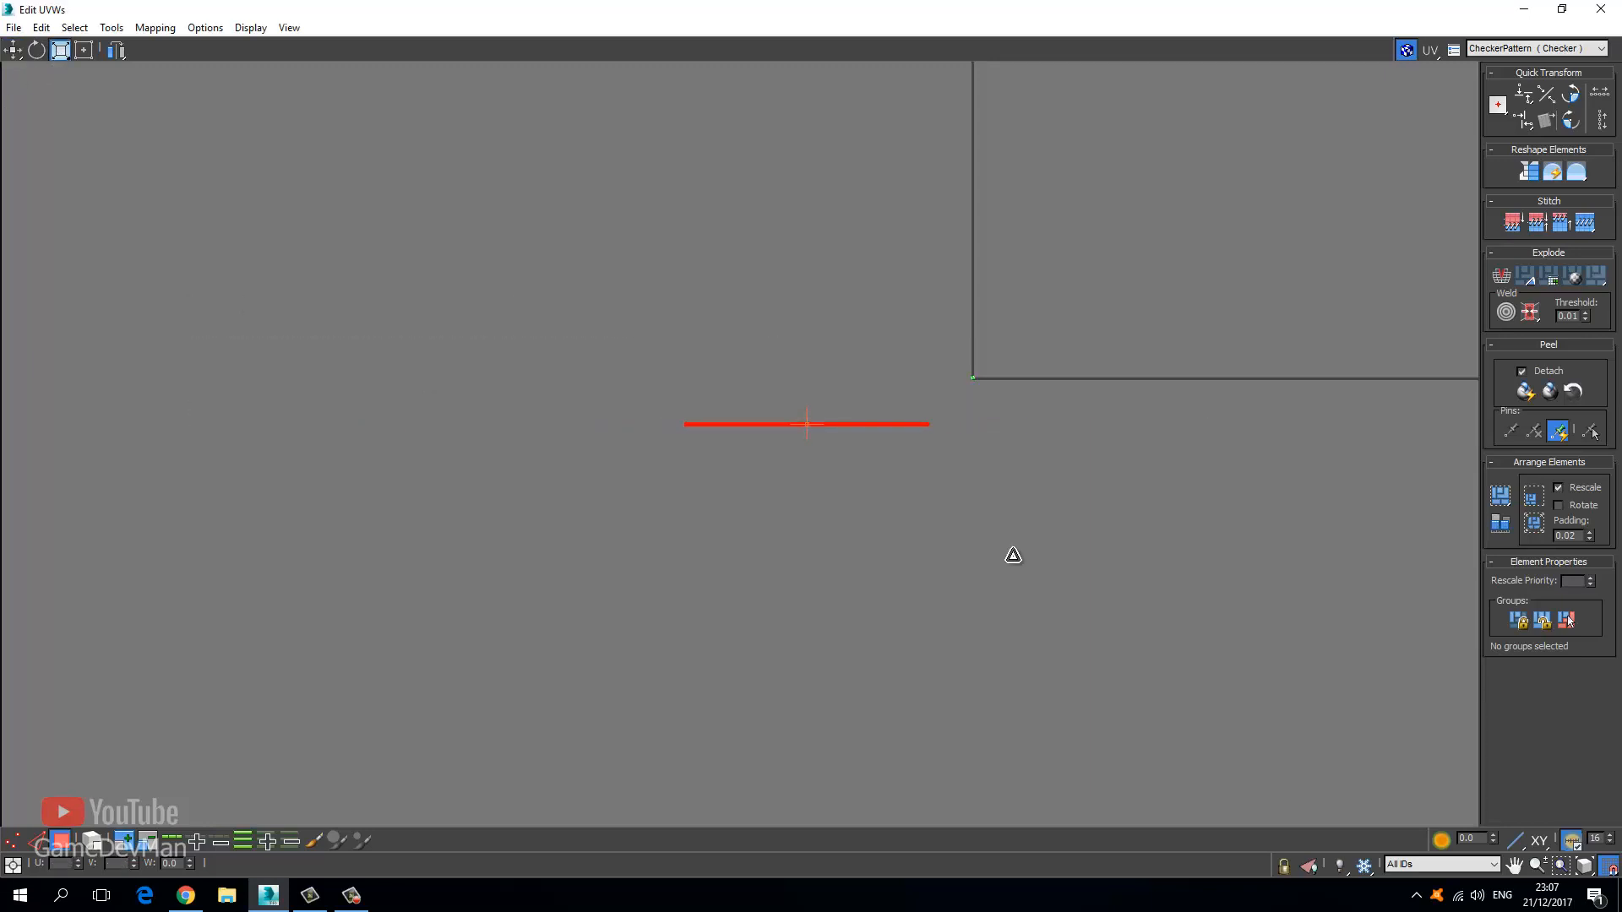
click(9, 54)
scroll(680, 355, up, 4)
middle_drag(679, 356, 215, 344)
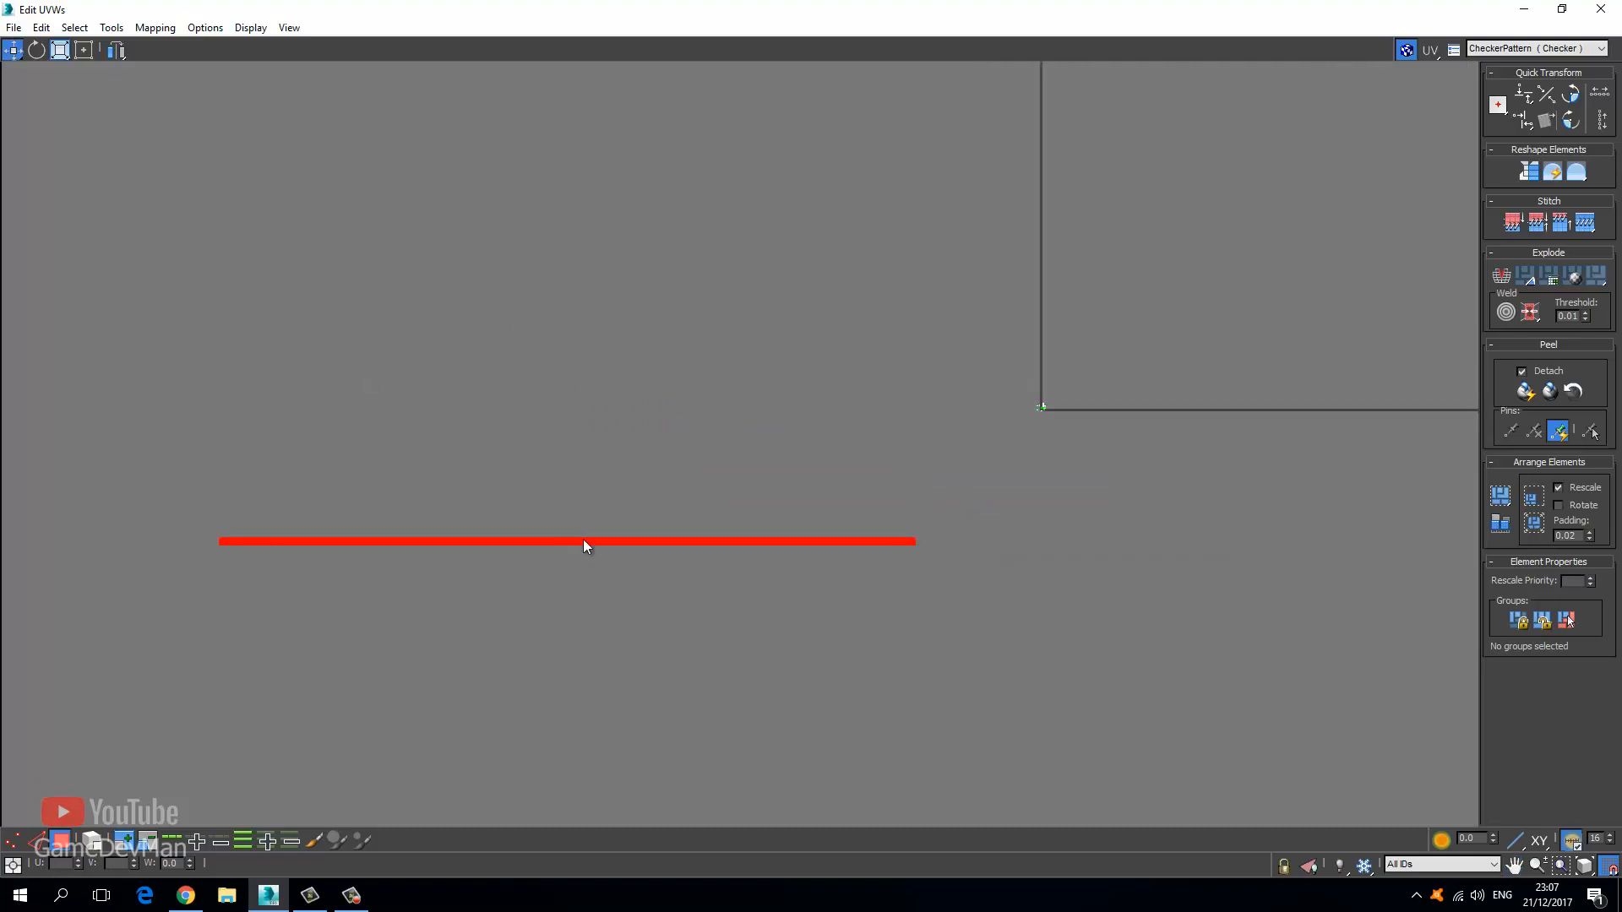
drag(586, 543, 1046, 375)
click(55, 54)
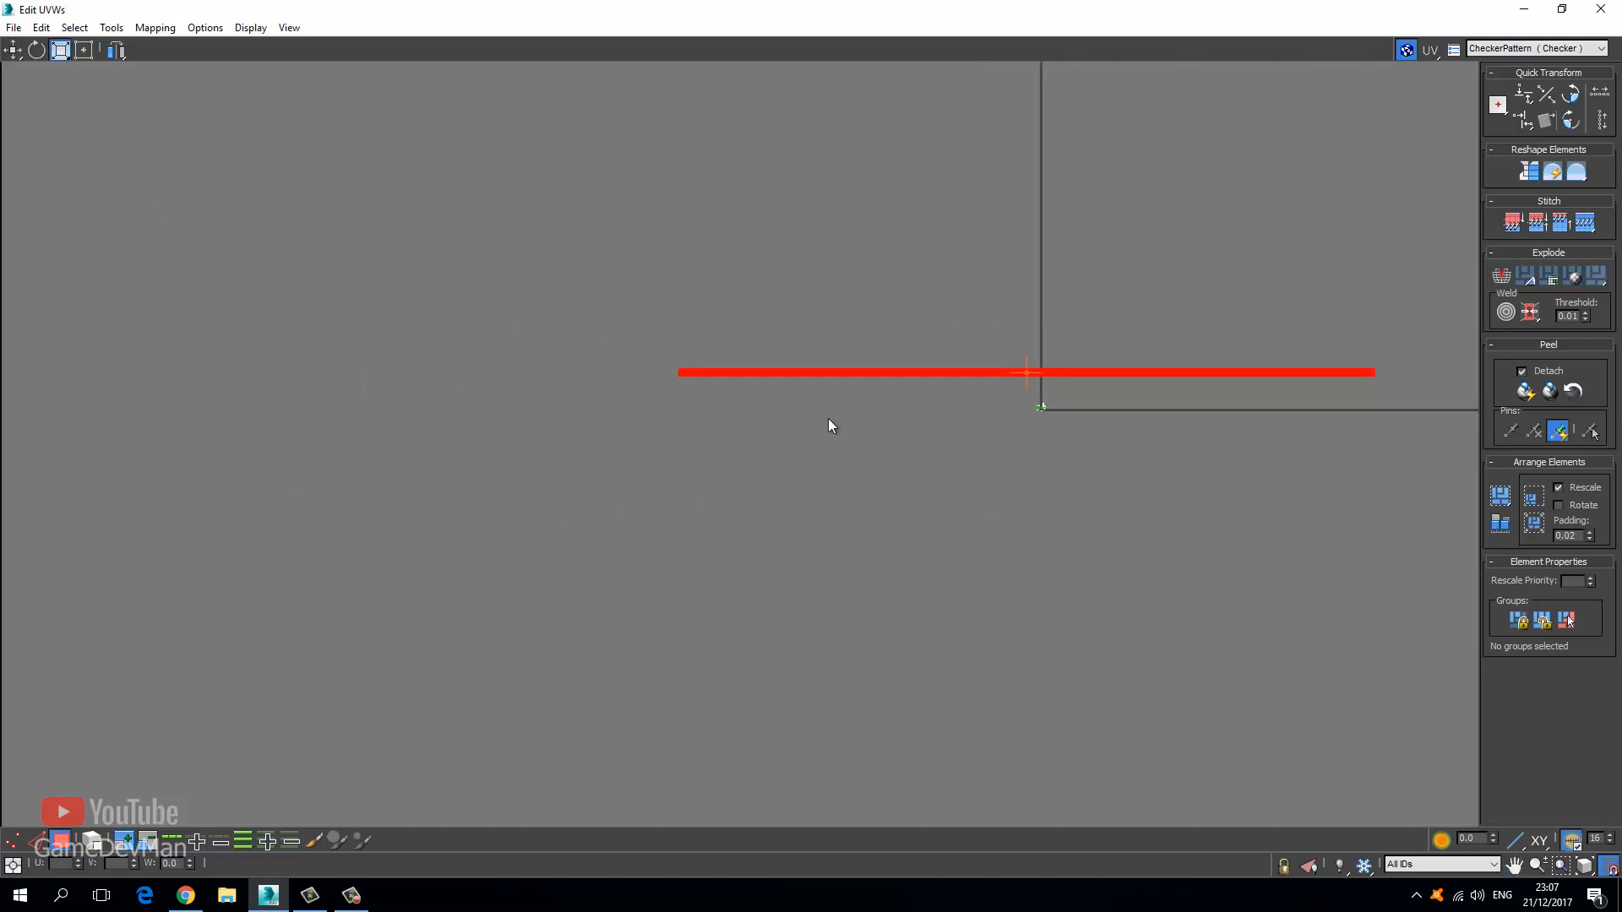
scroll(828, 420, up, 4)
middle_drag(828, 423, 34, 446)
drag(609, 302, 619, 414)
Reselect the red strip, shorten it, and move it toward the other UV islands.
click(11, 51)
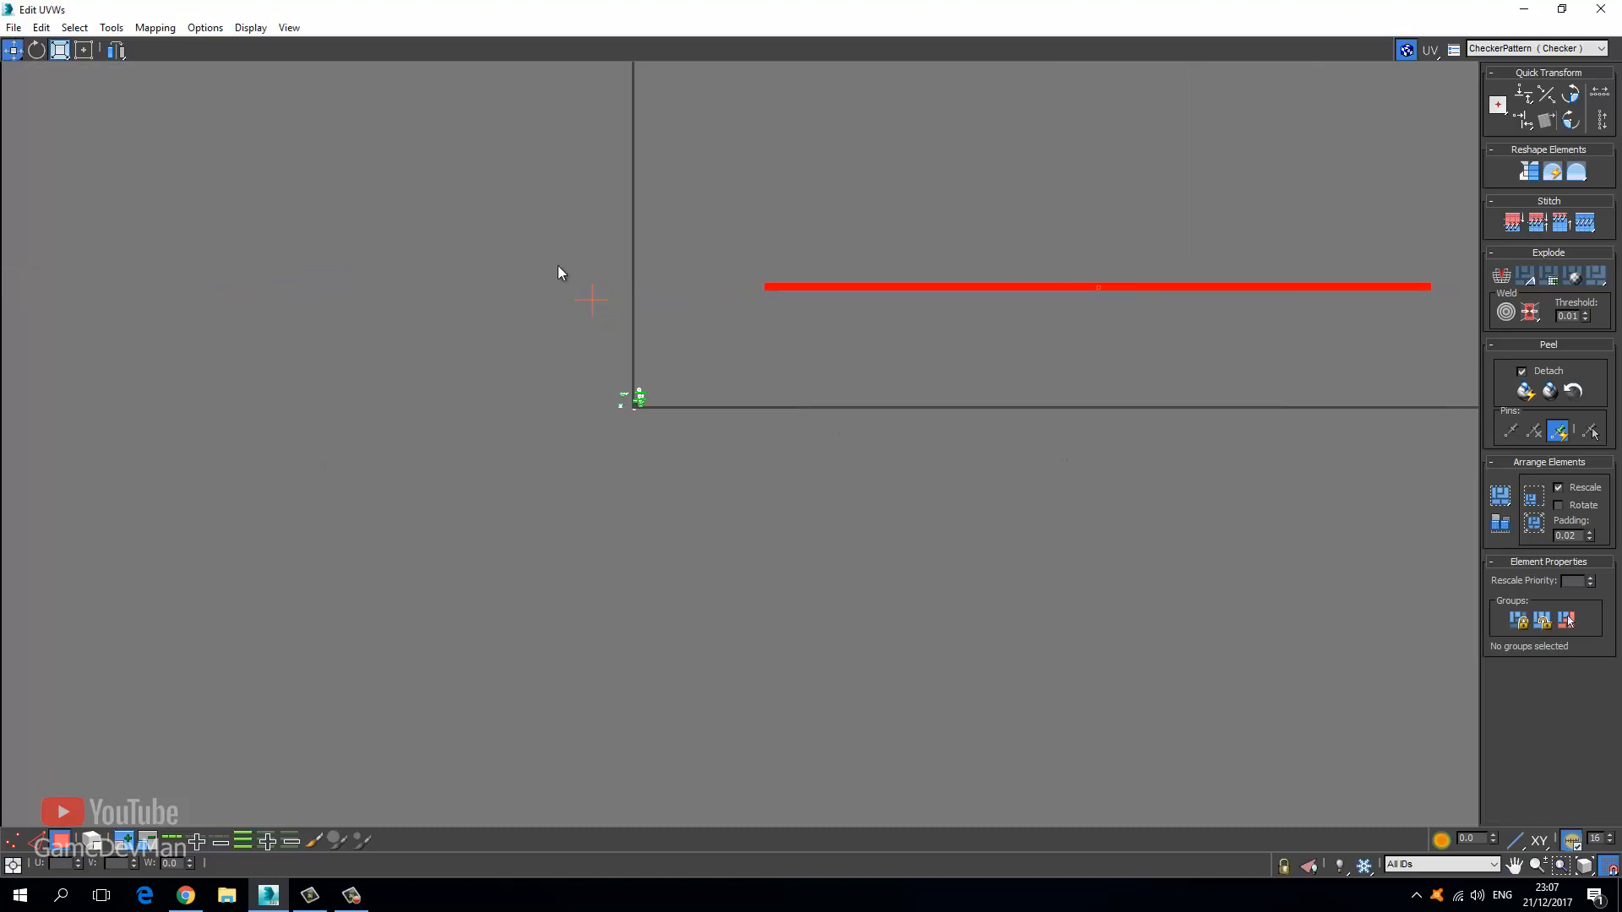
click(694, 214)
drag(1487, 321, 1485, 321)
drag(1148, 291, 693, 352)
click(60, 50)
scroll(601, 312, up, 5)
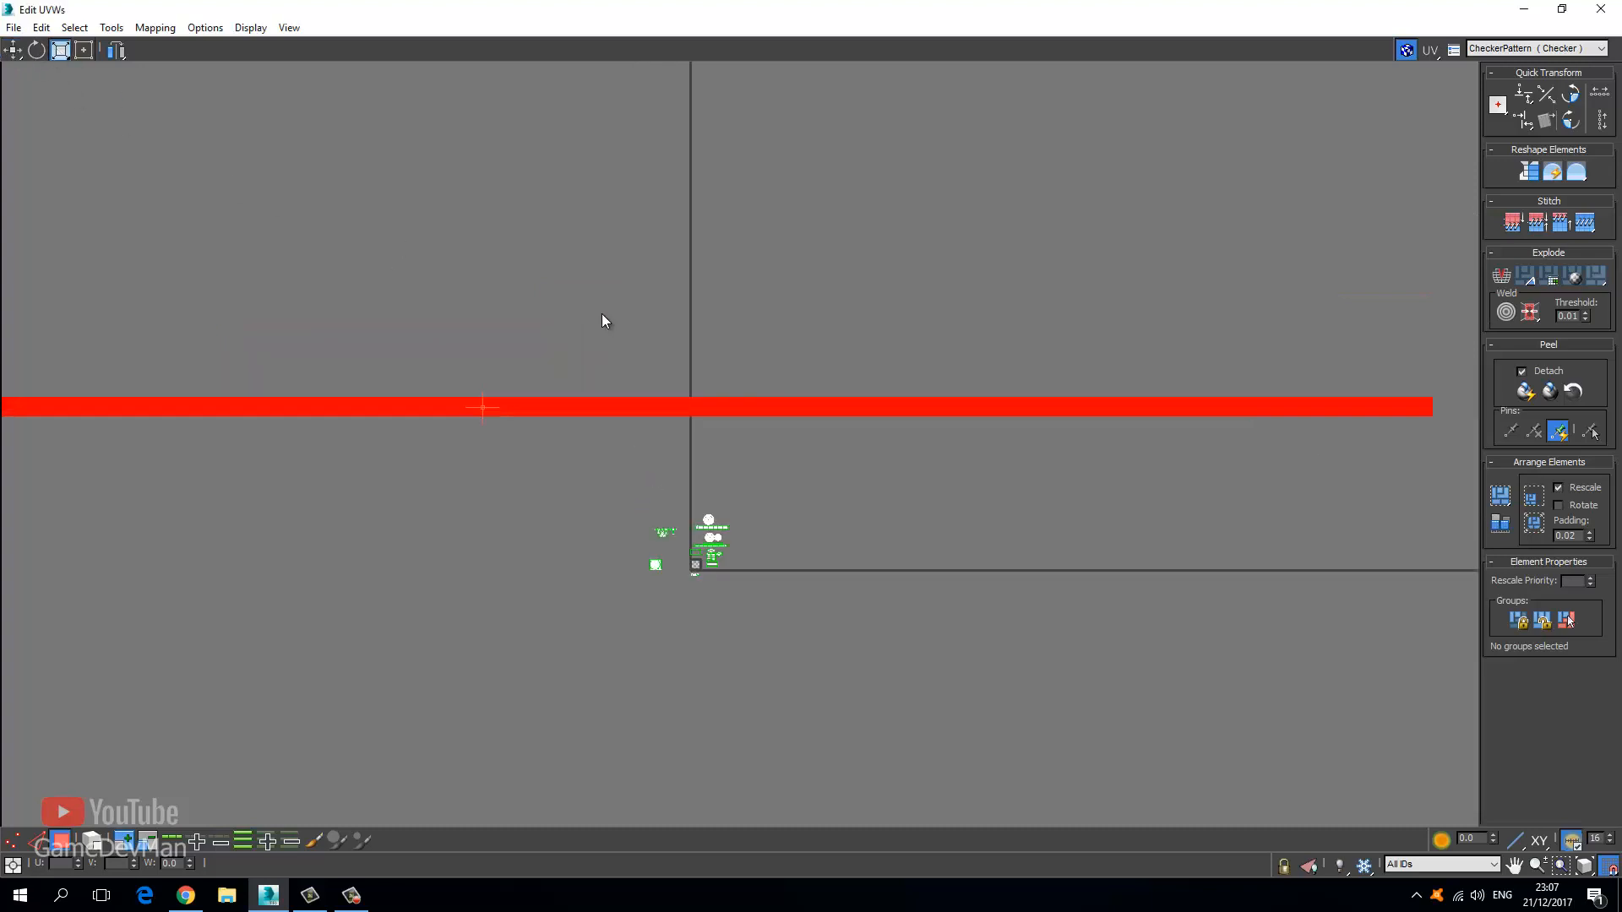
drag(684, 408, 688, 560)
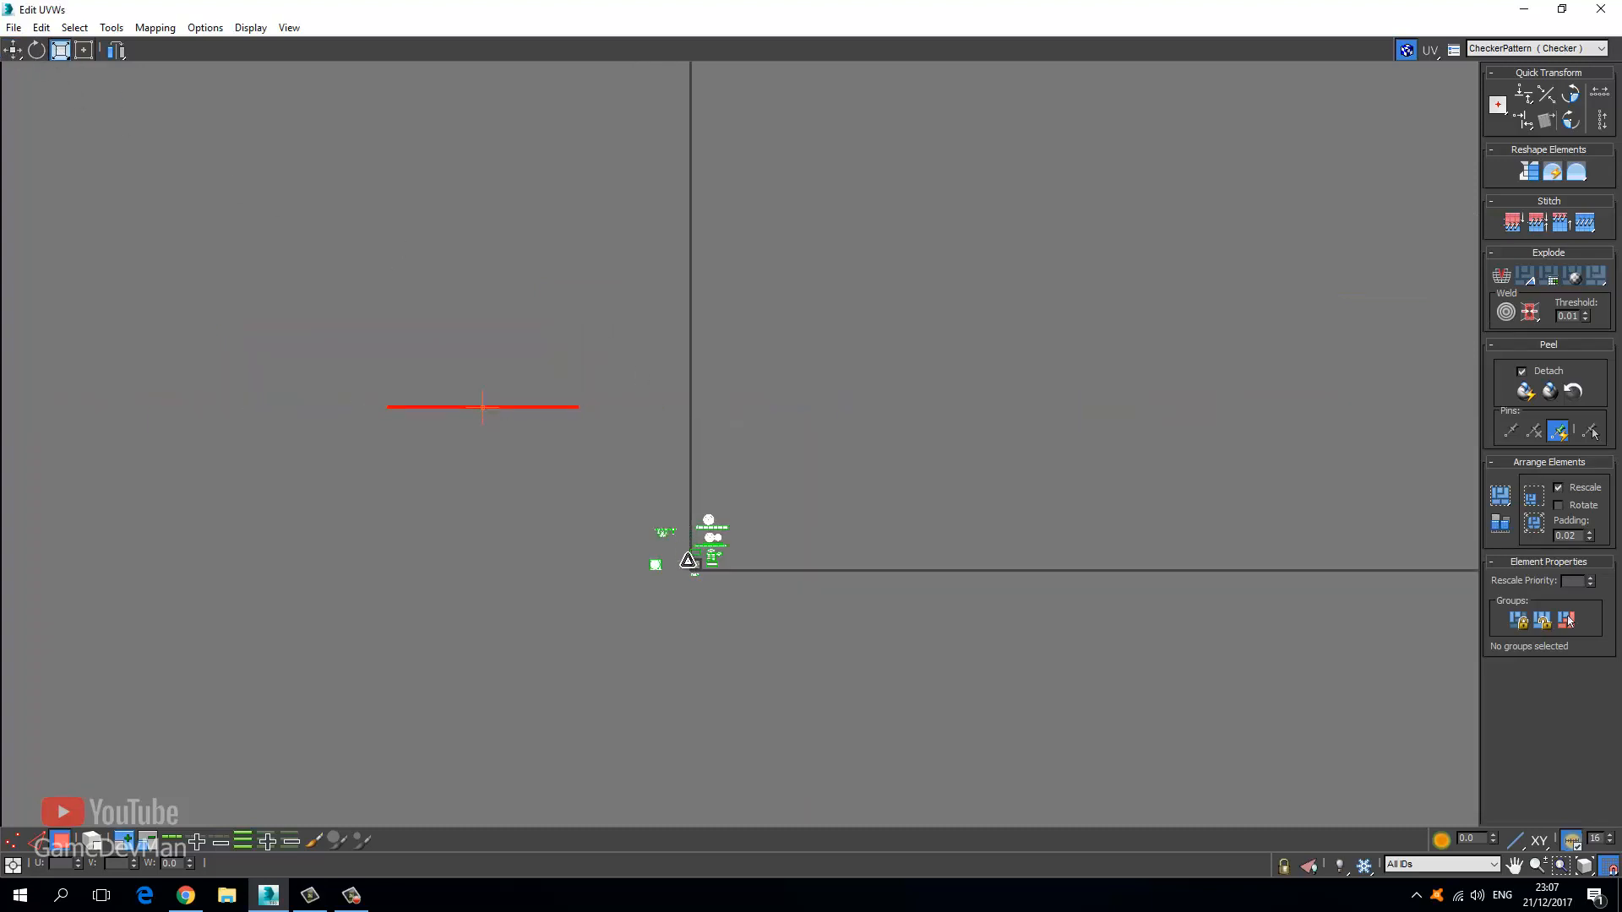
click(12, 50)
scroll(507, 423, up, 3)
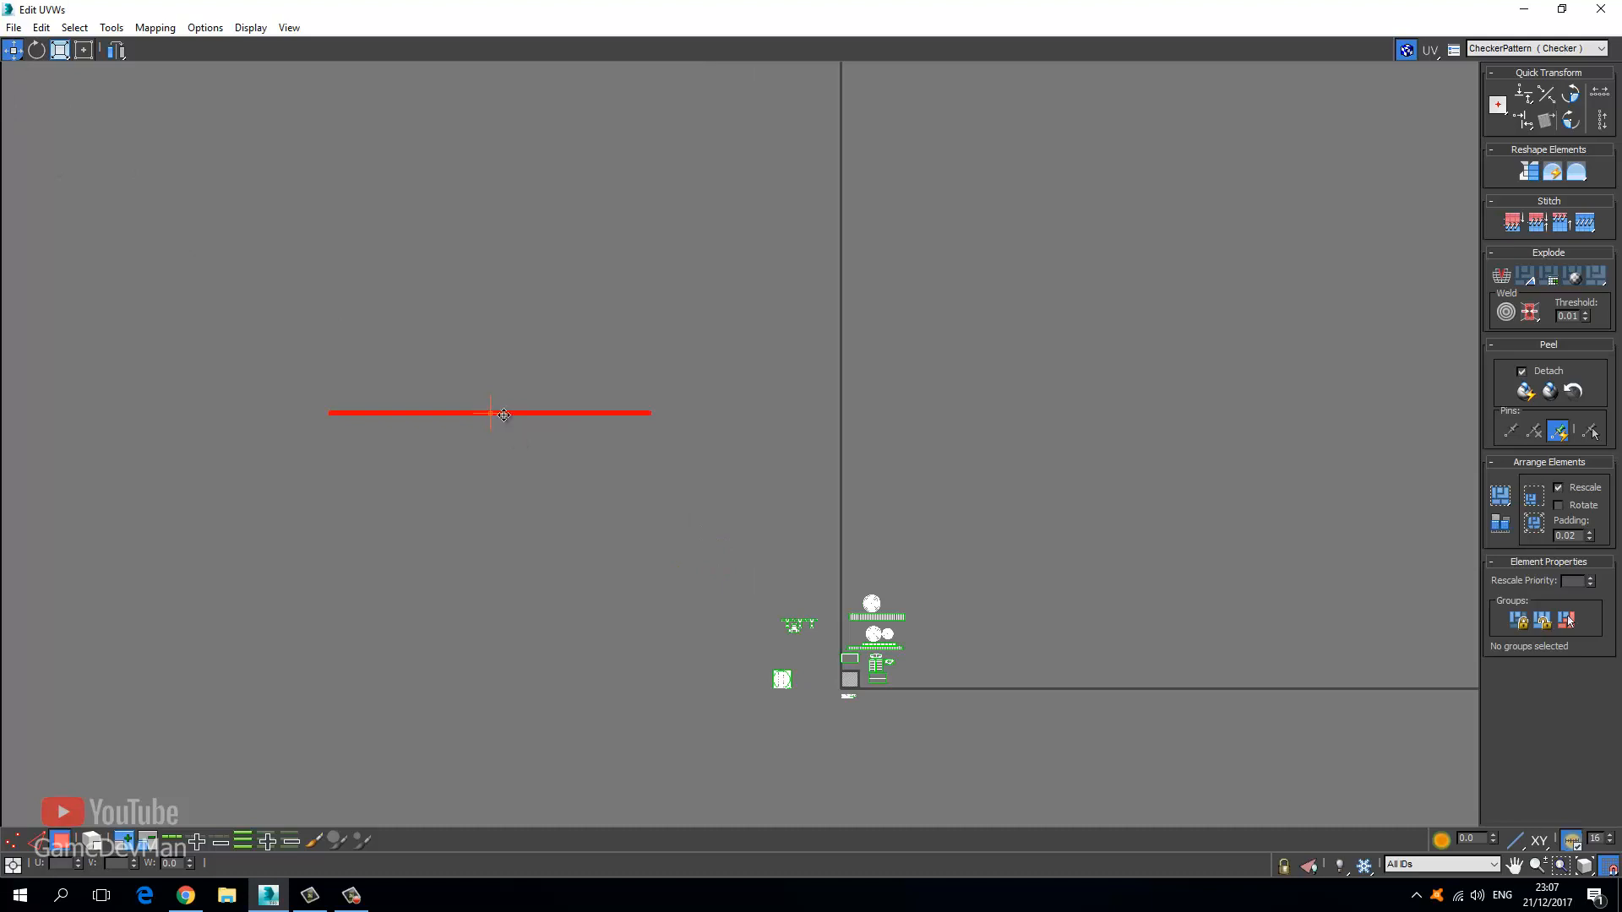
drag(503, 415, 884, 572)
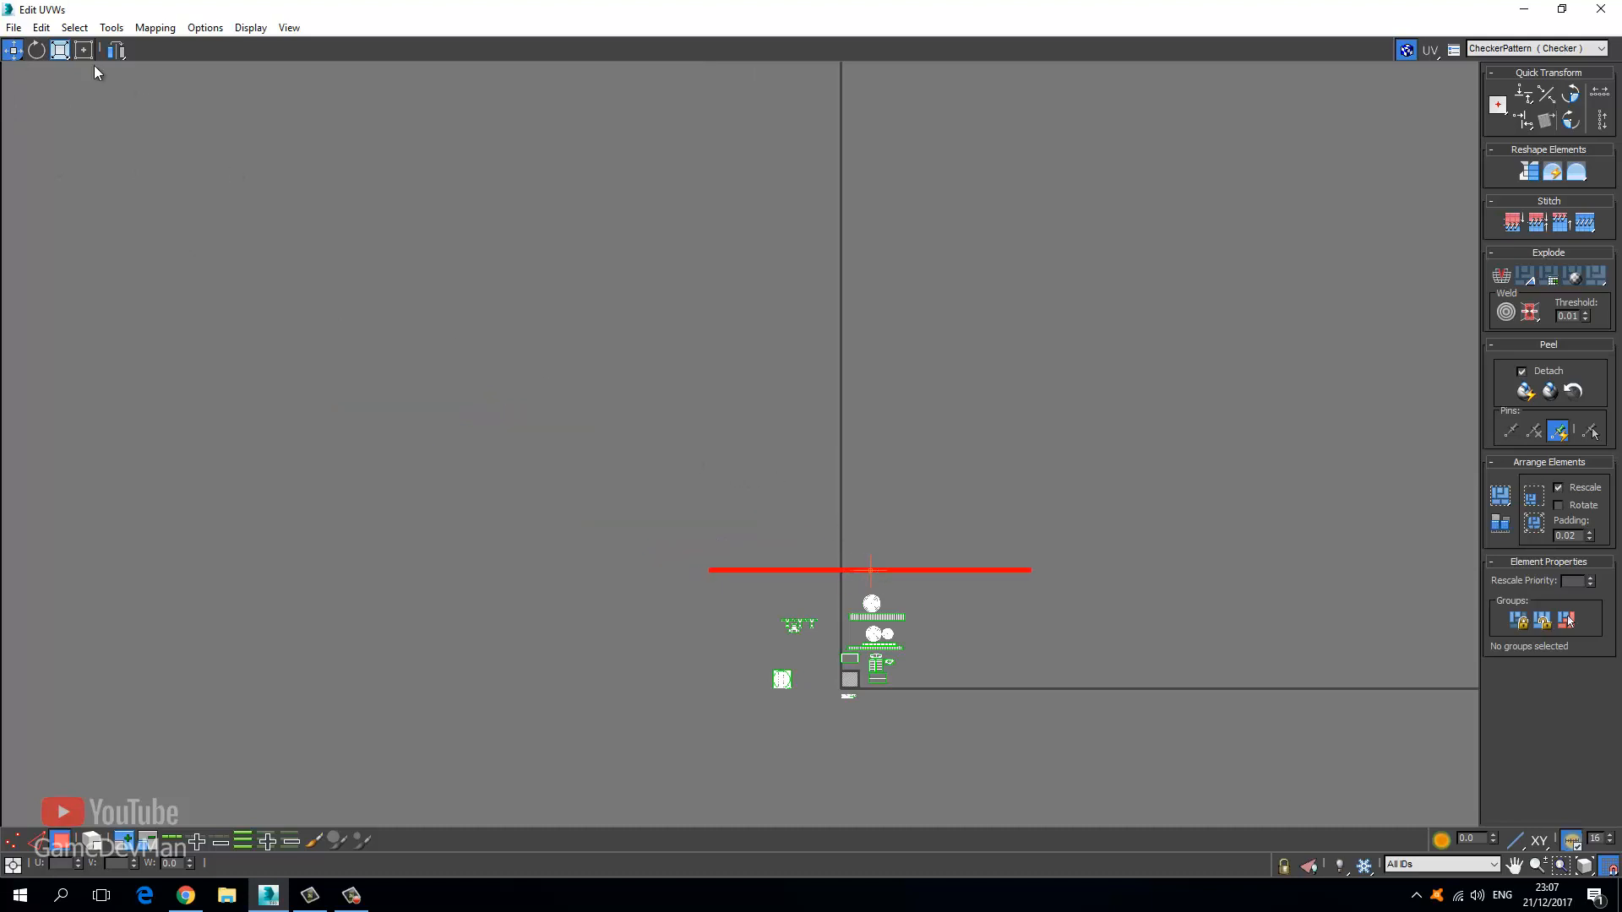
Scale the red strip down horizontally, set it just above the islands, and shrink the editor window.
middle_drag(904, 588, 621, 445)
scroll(566, 429, up, 3)
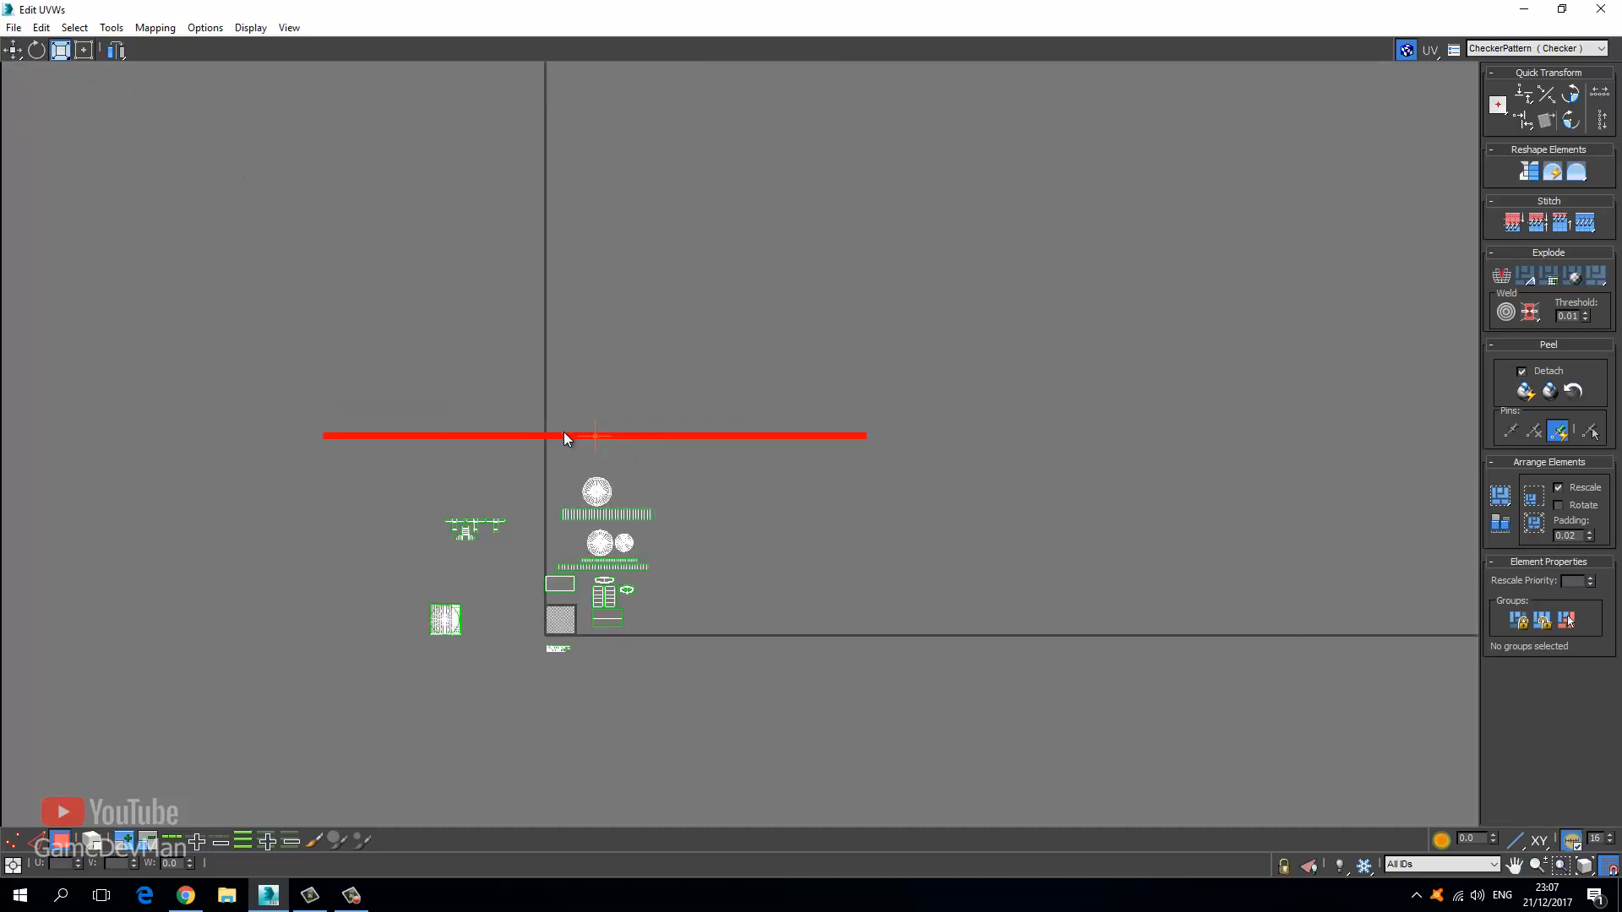
drag(571, 441, 617, 531)
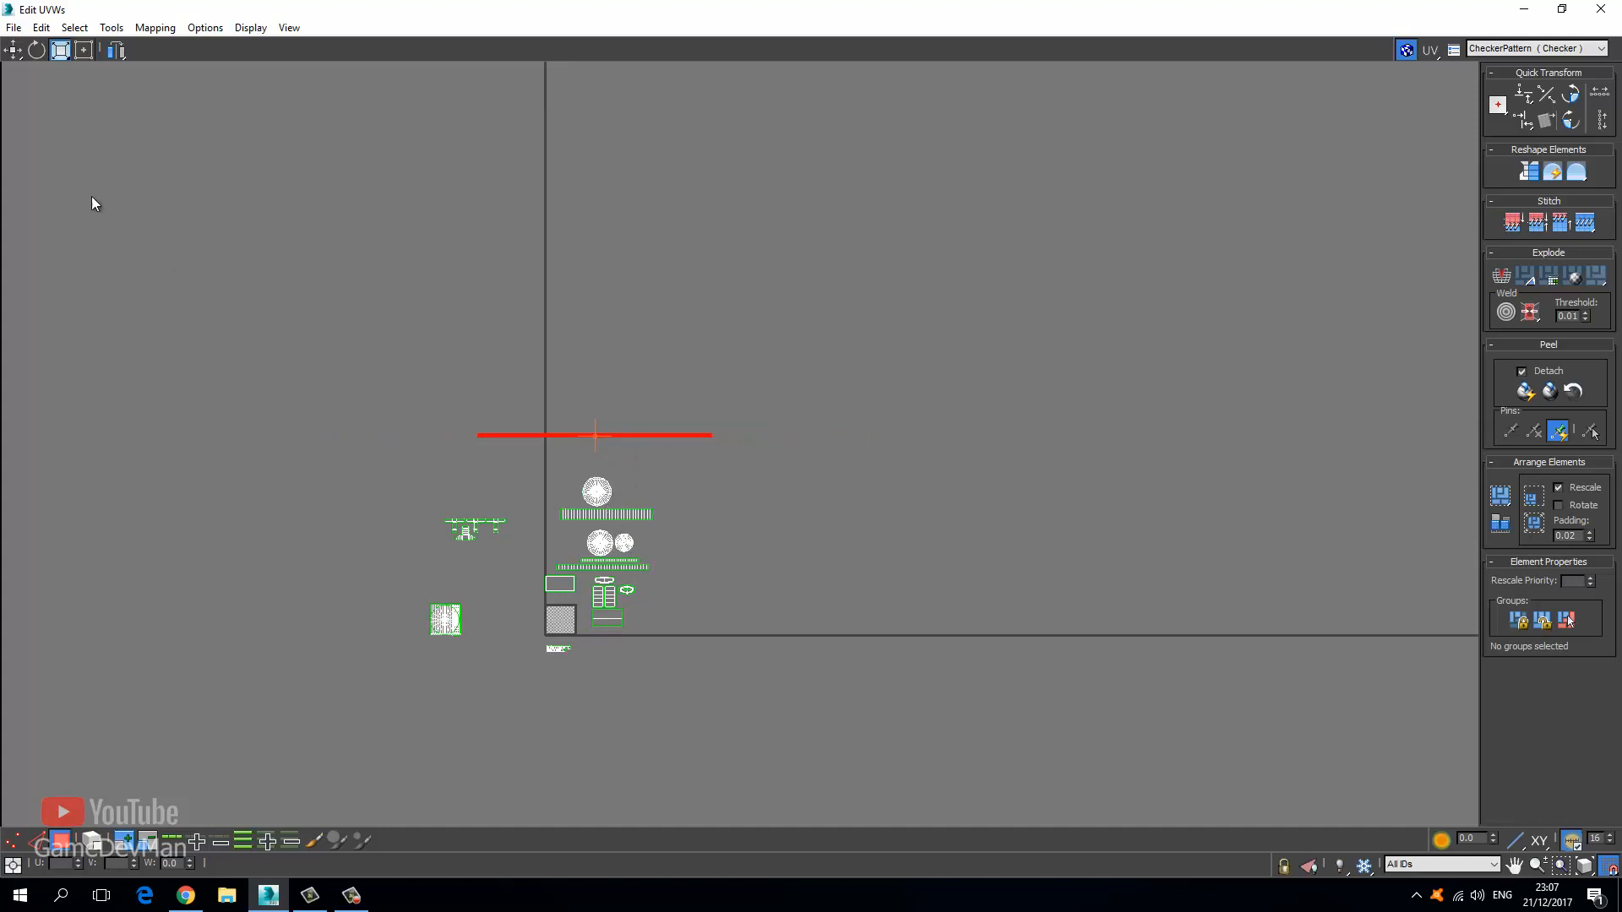
click(13, 50)
scroll(499, 393, up, 3)
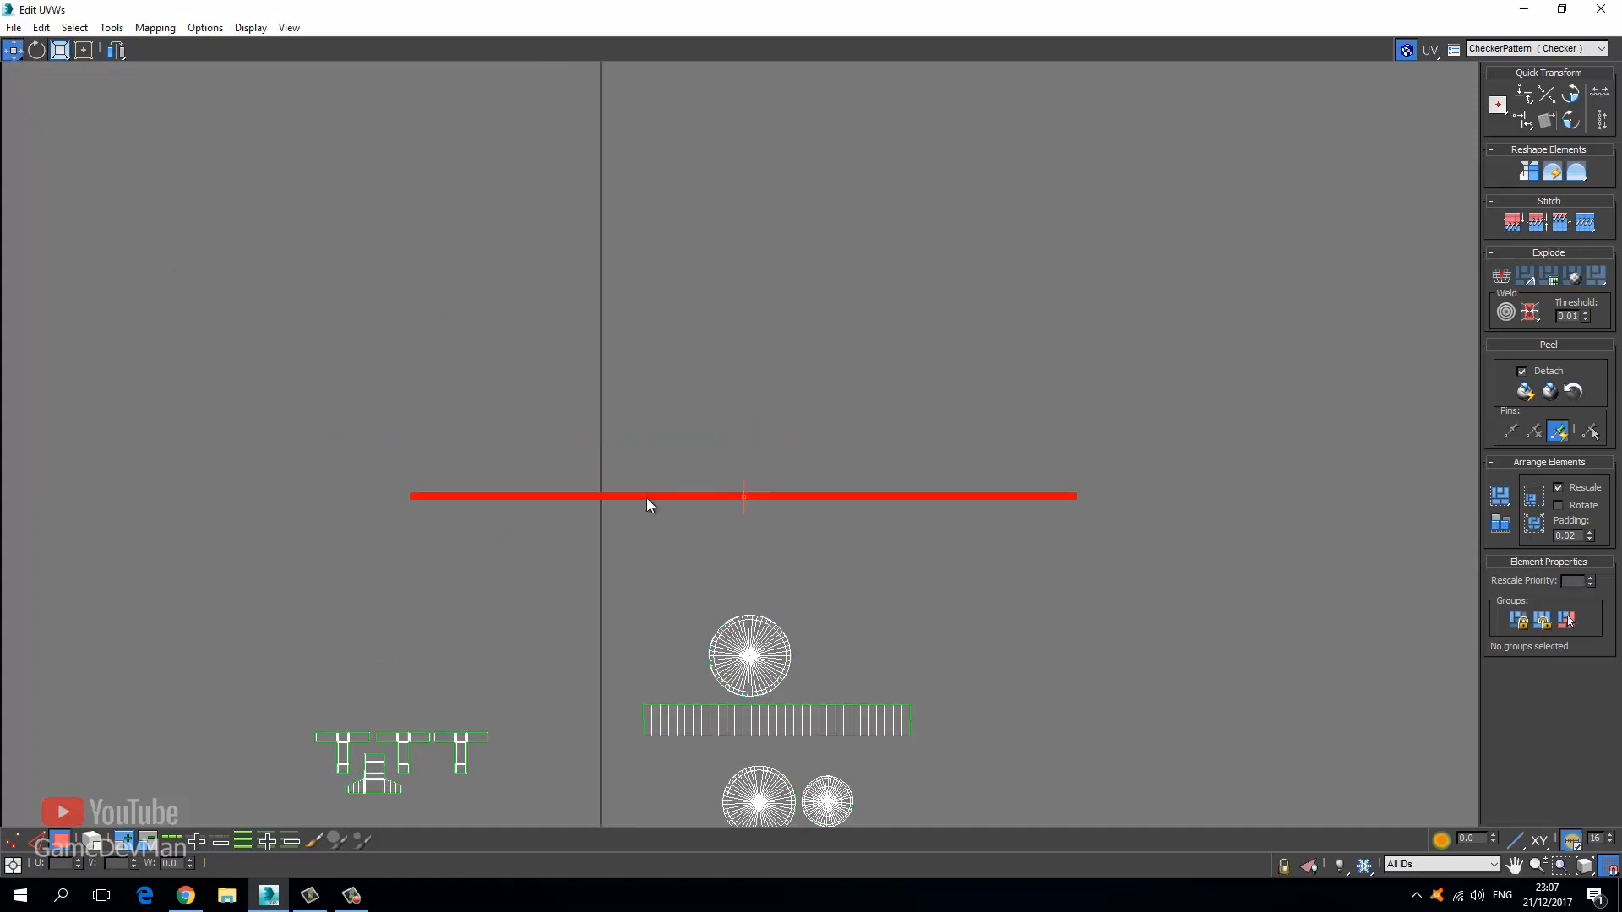
drag(646, 499, 646, 565)
drag(647, 10, 89, 254)
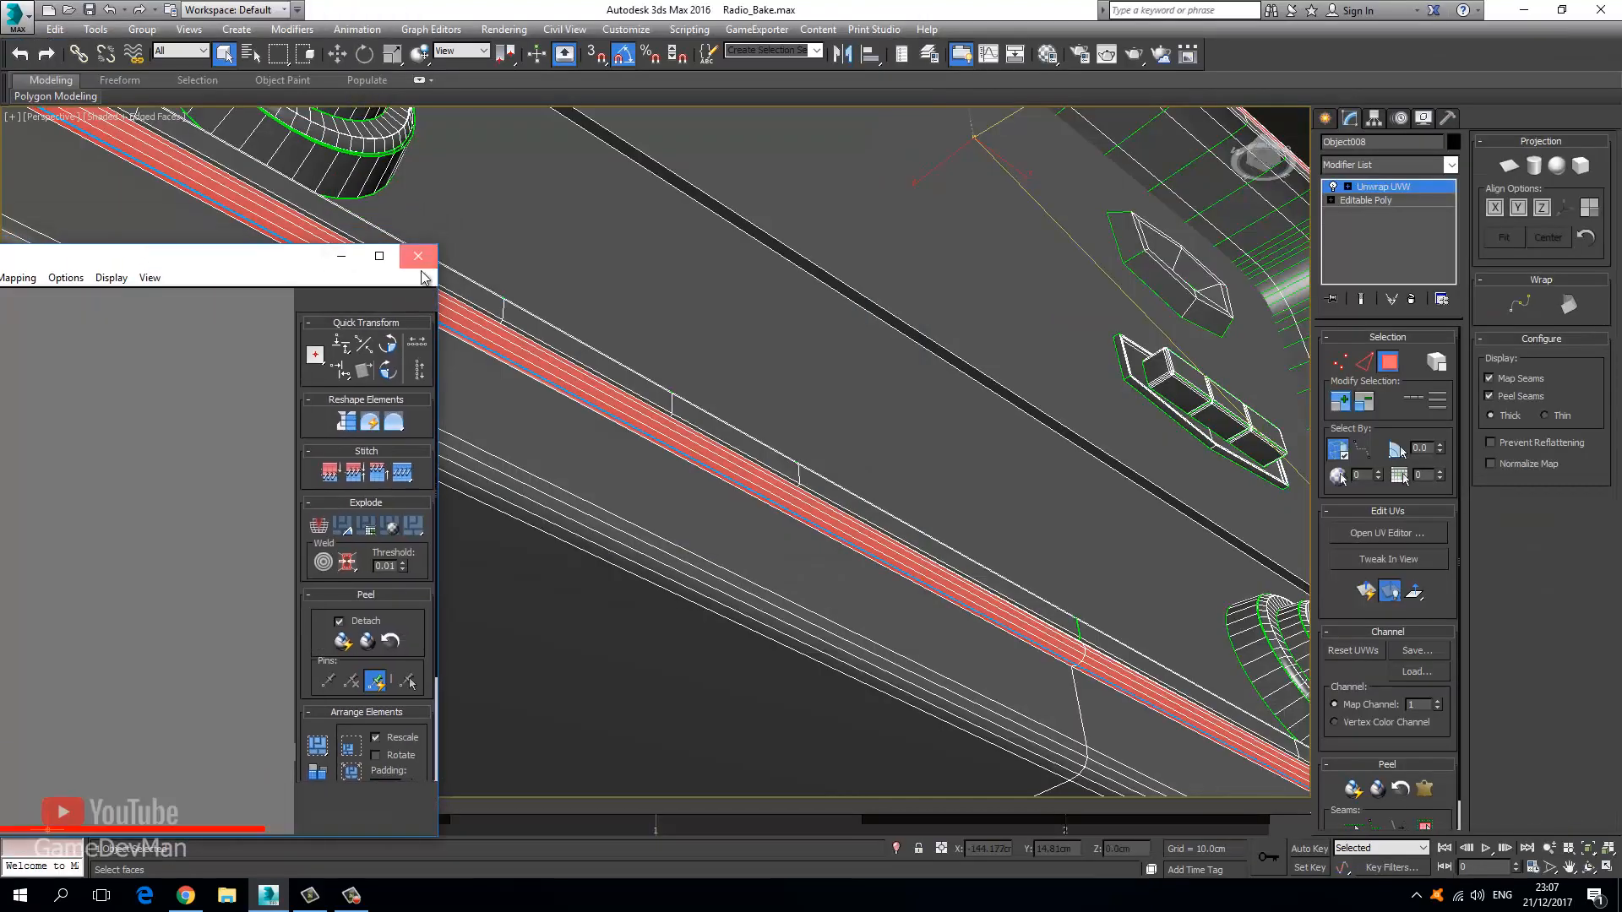
Close the UV editor, orbit to the radio's front, and select the inner bezel ring faces.
click(418, 256)
key(z)
key(ctrl+r)
drag(543, 518, 607, 505)
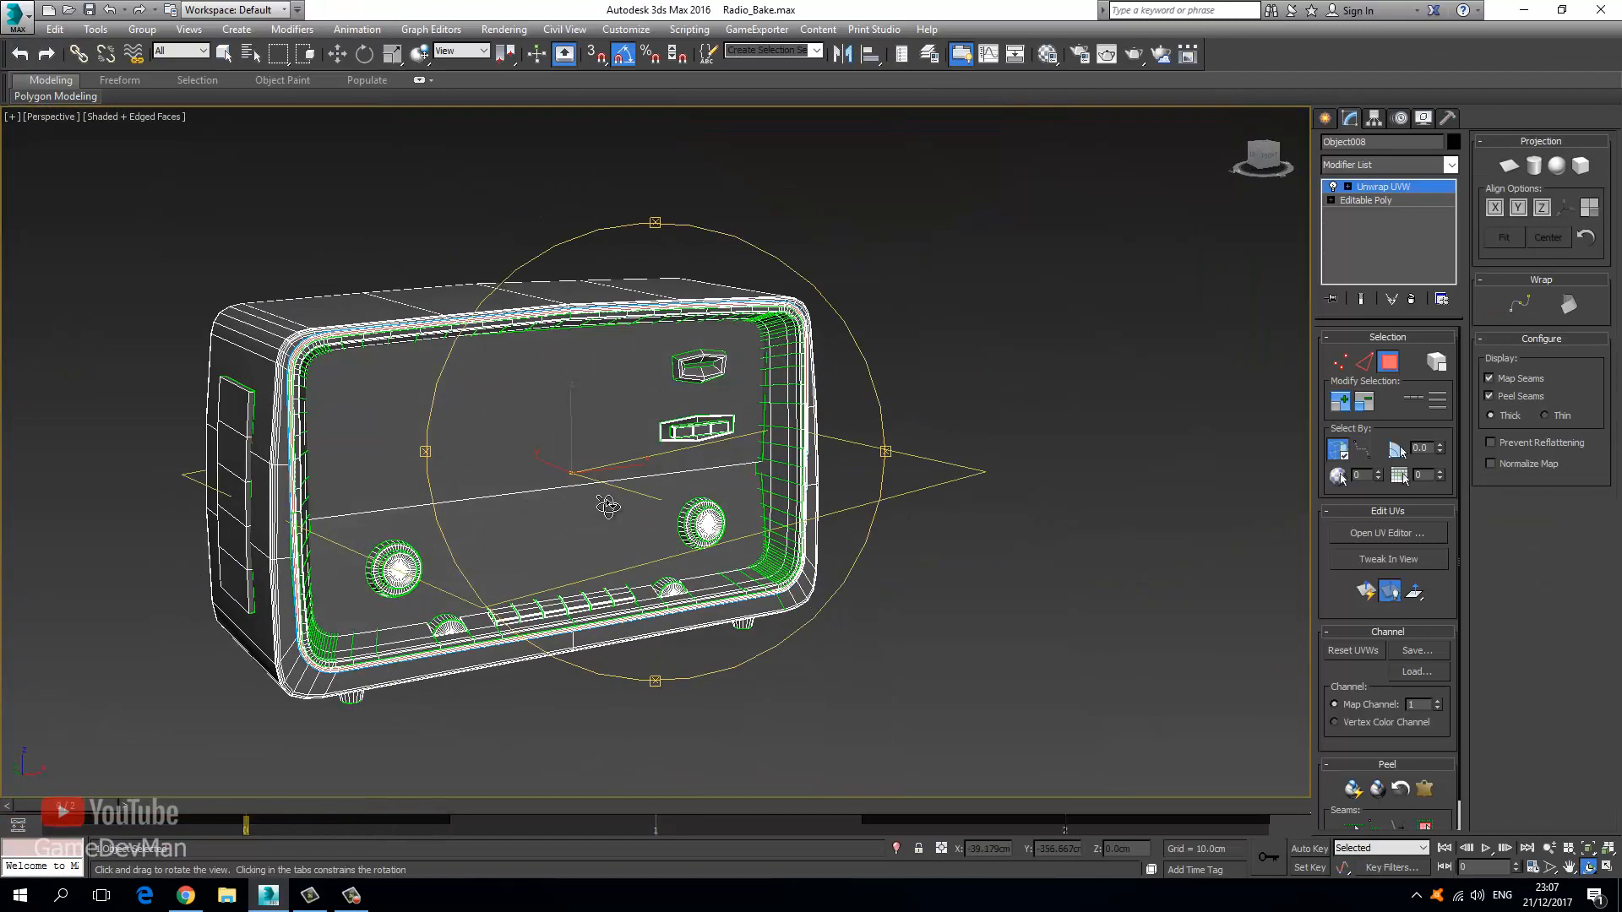
click(207, 54)
click(771, 436)
click(225, 57)
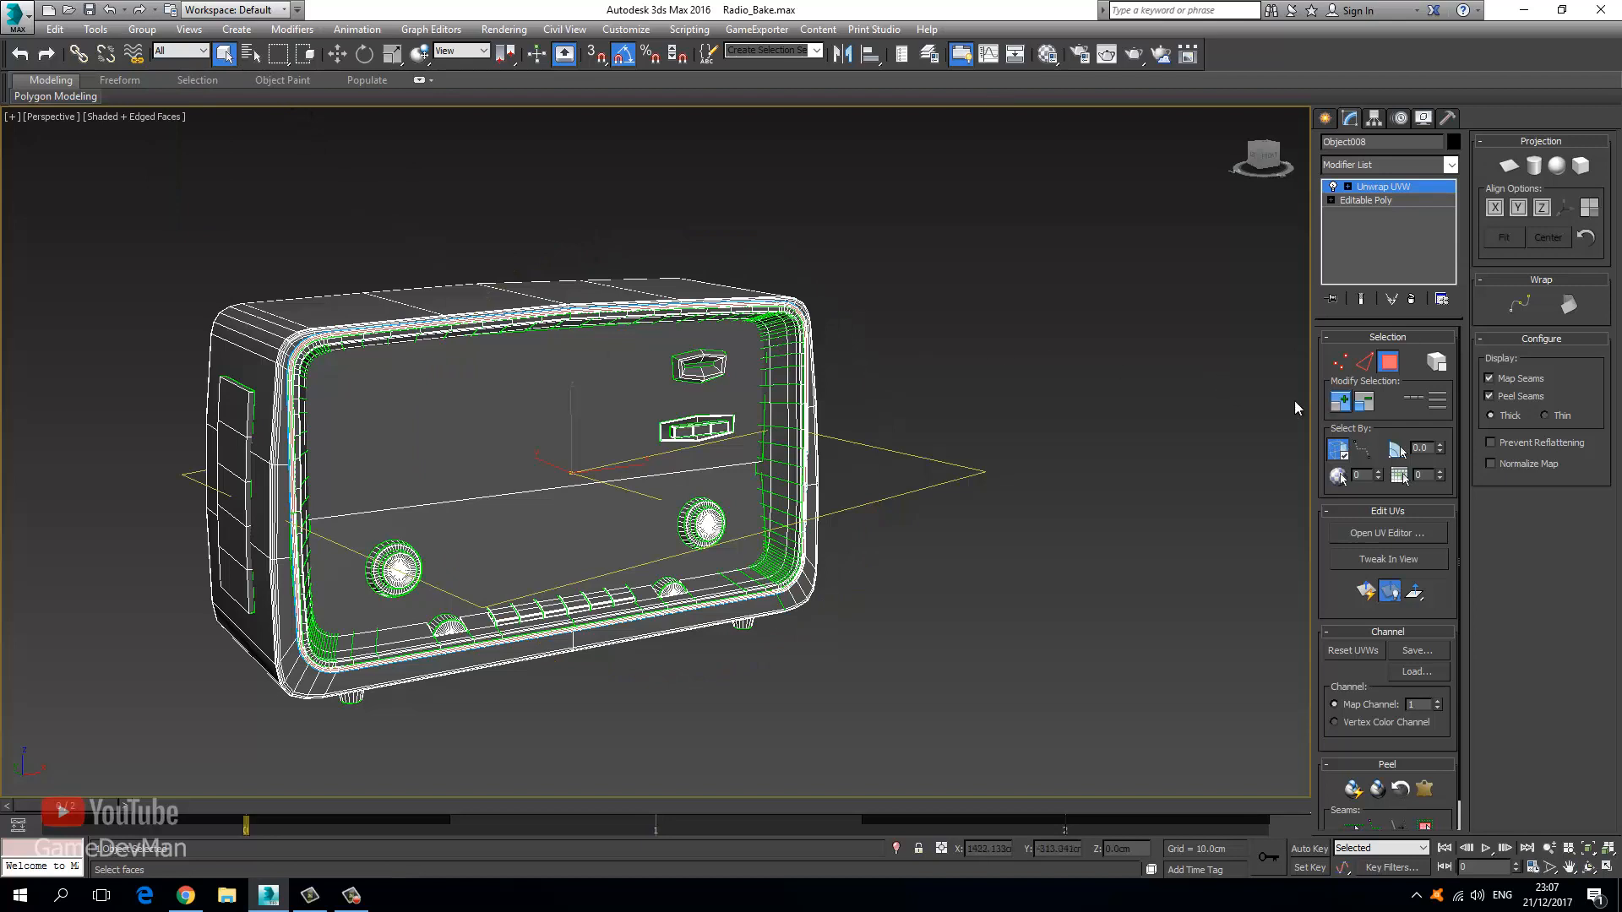
click(788, 422)
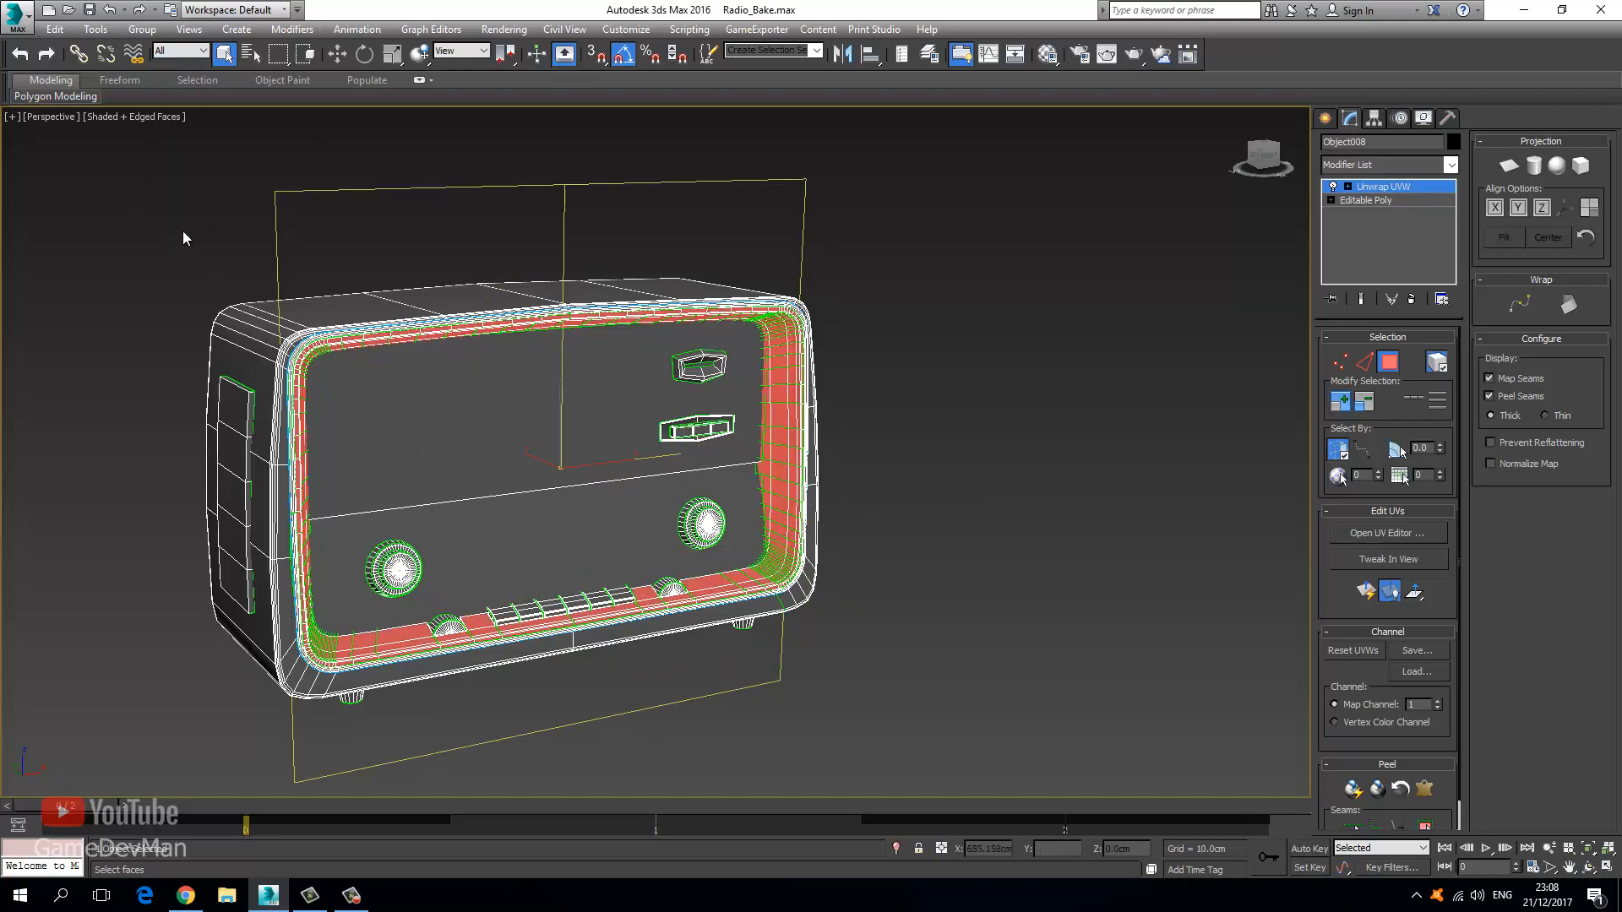
middle_drag(679, 456, 757, 415)
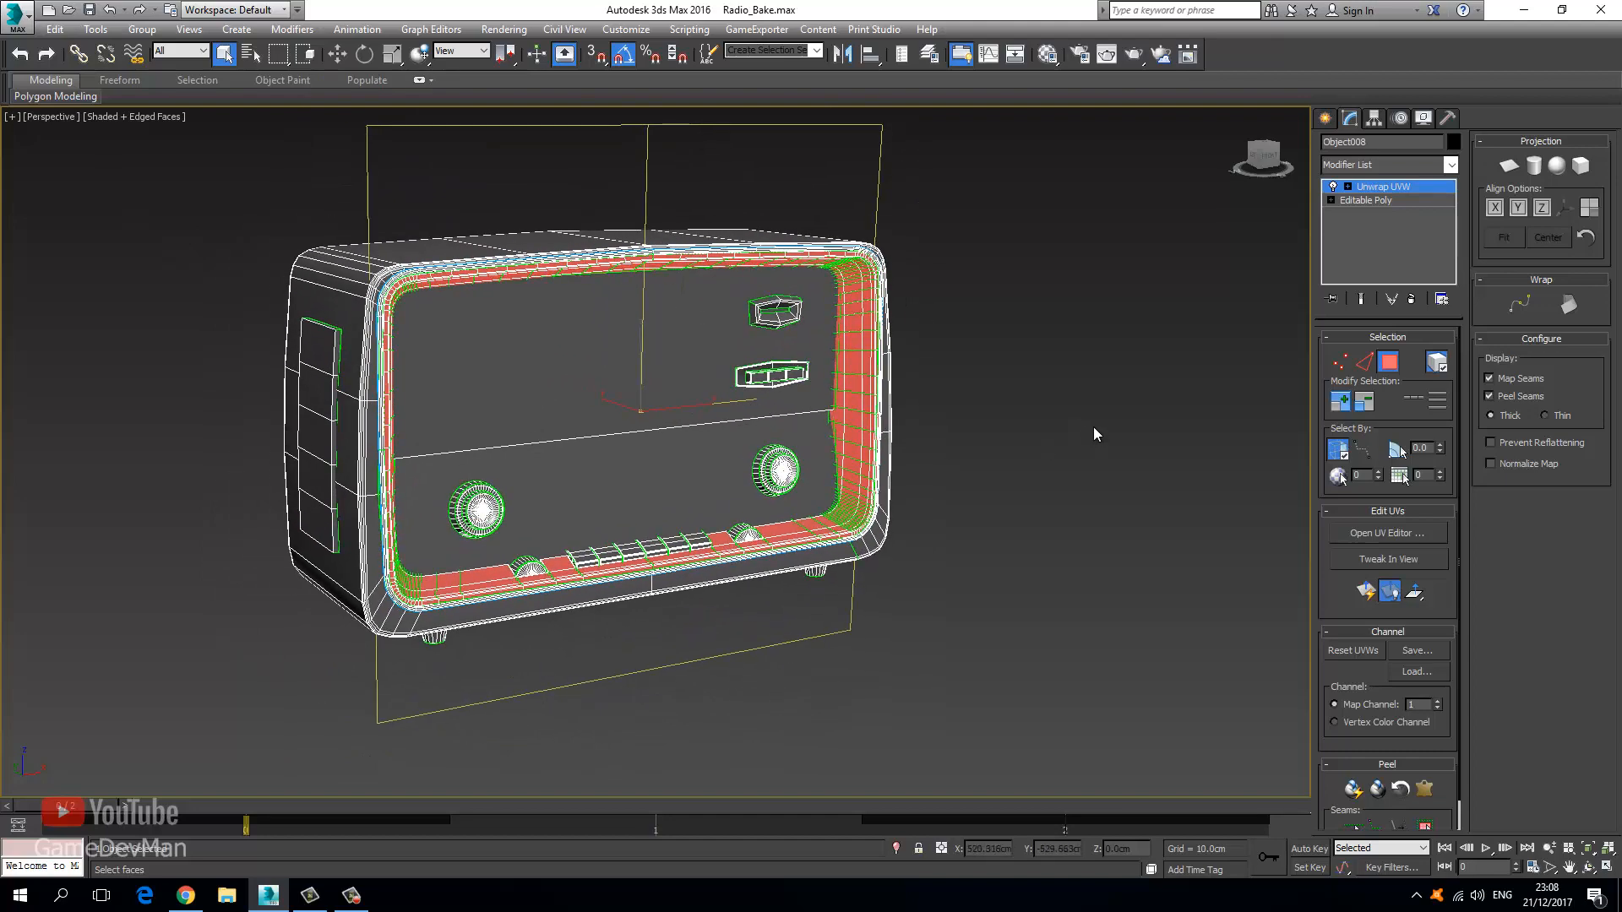
Inspect those faces' UVs in the UV editor, then close it and exit face editing.
click(1372, 534)
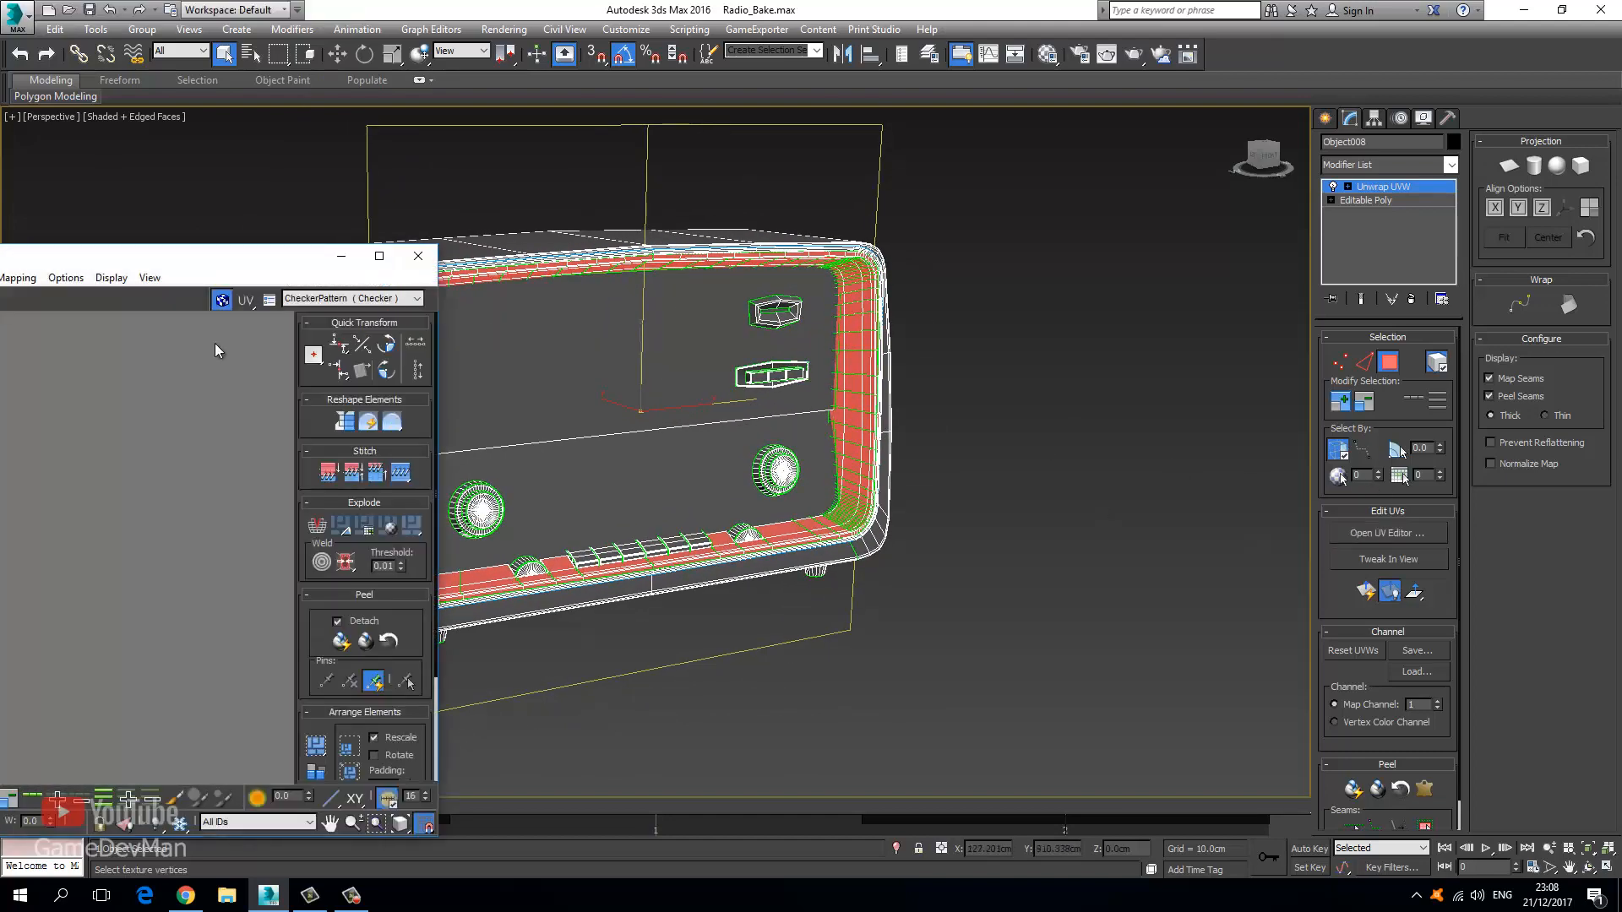
scroll(591, 456, down, 6)
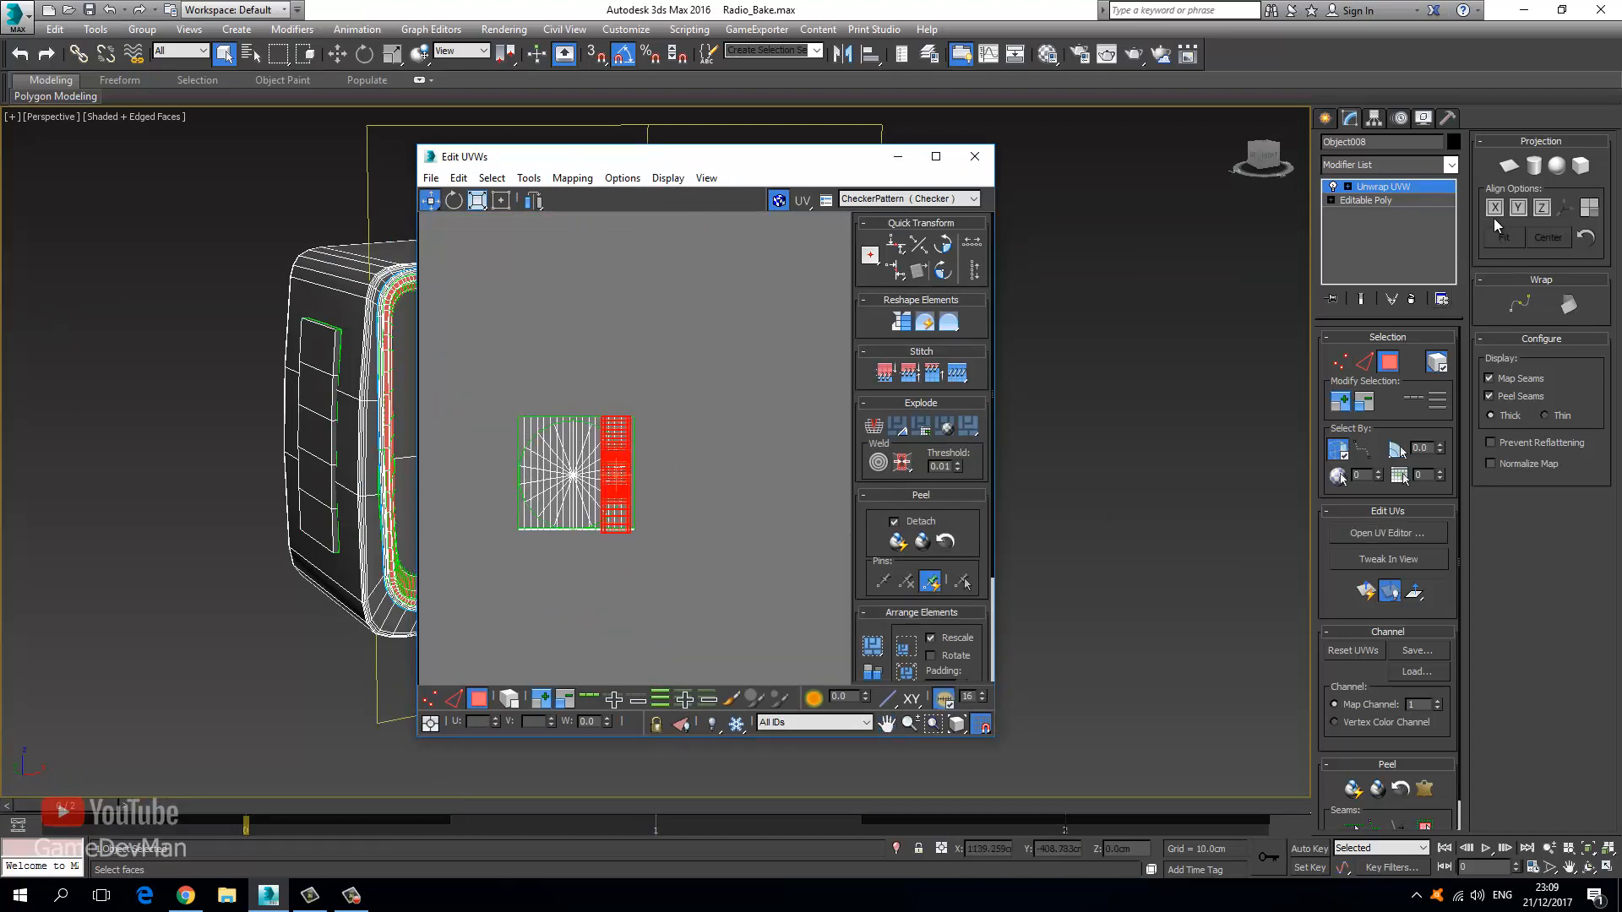
drag(628, 166, 1154, 243)
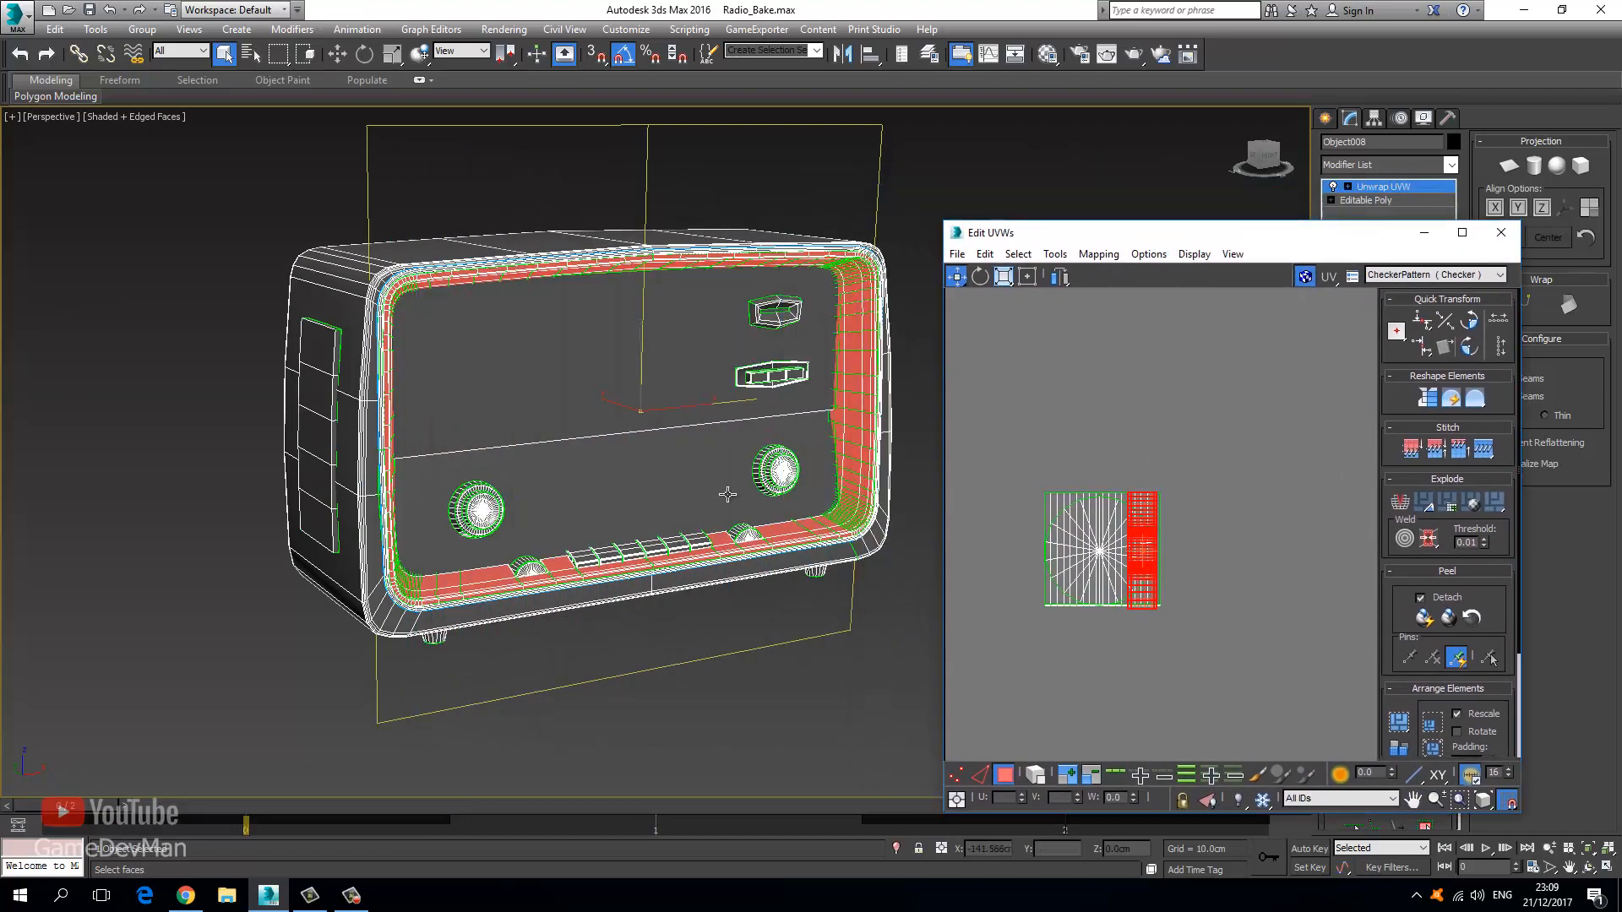
middle_drag(718, 519, 669, 460)
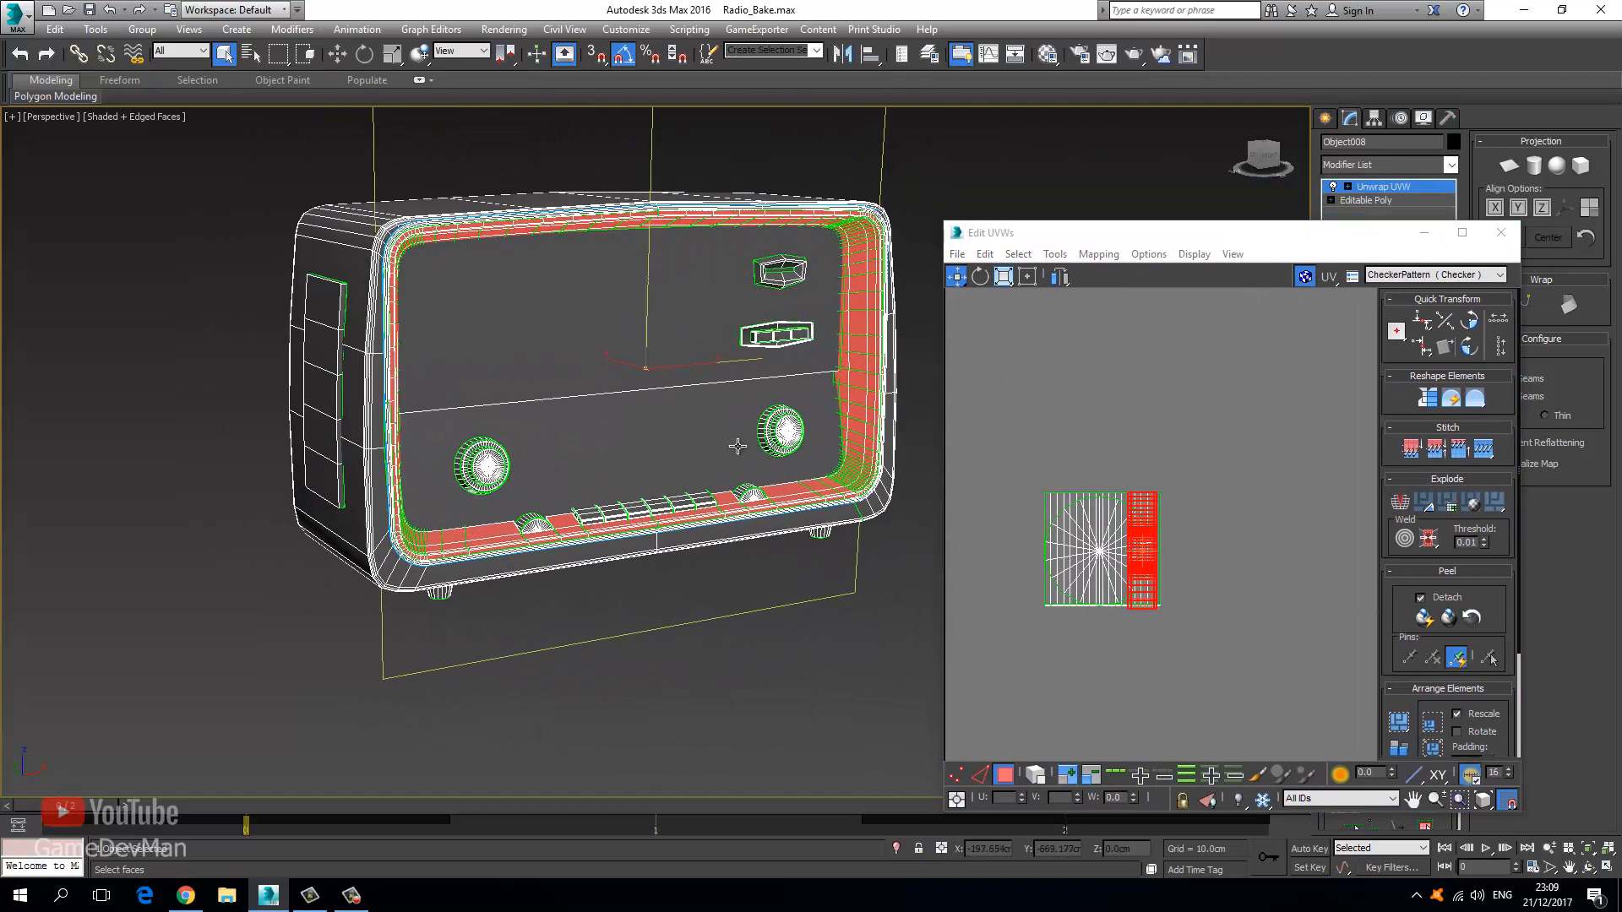
drag(1437, 235, 1094, 239)
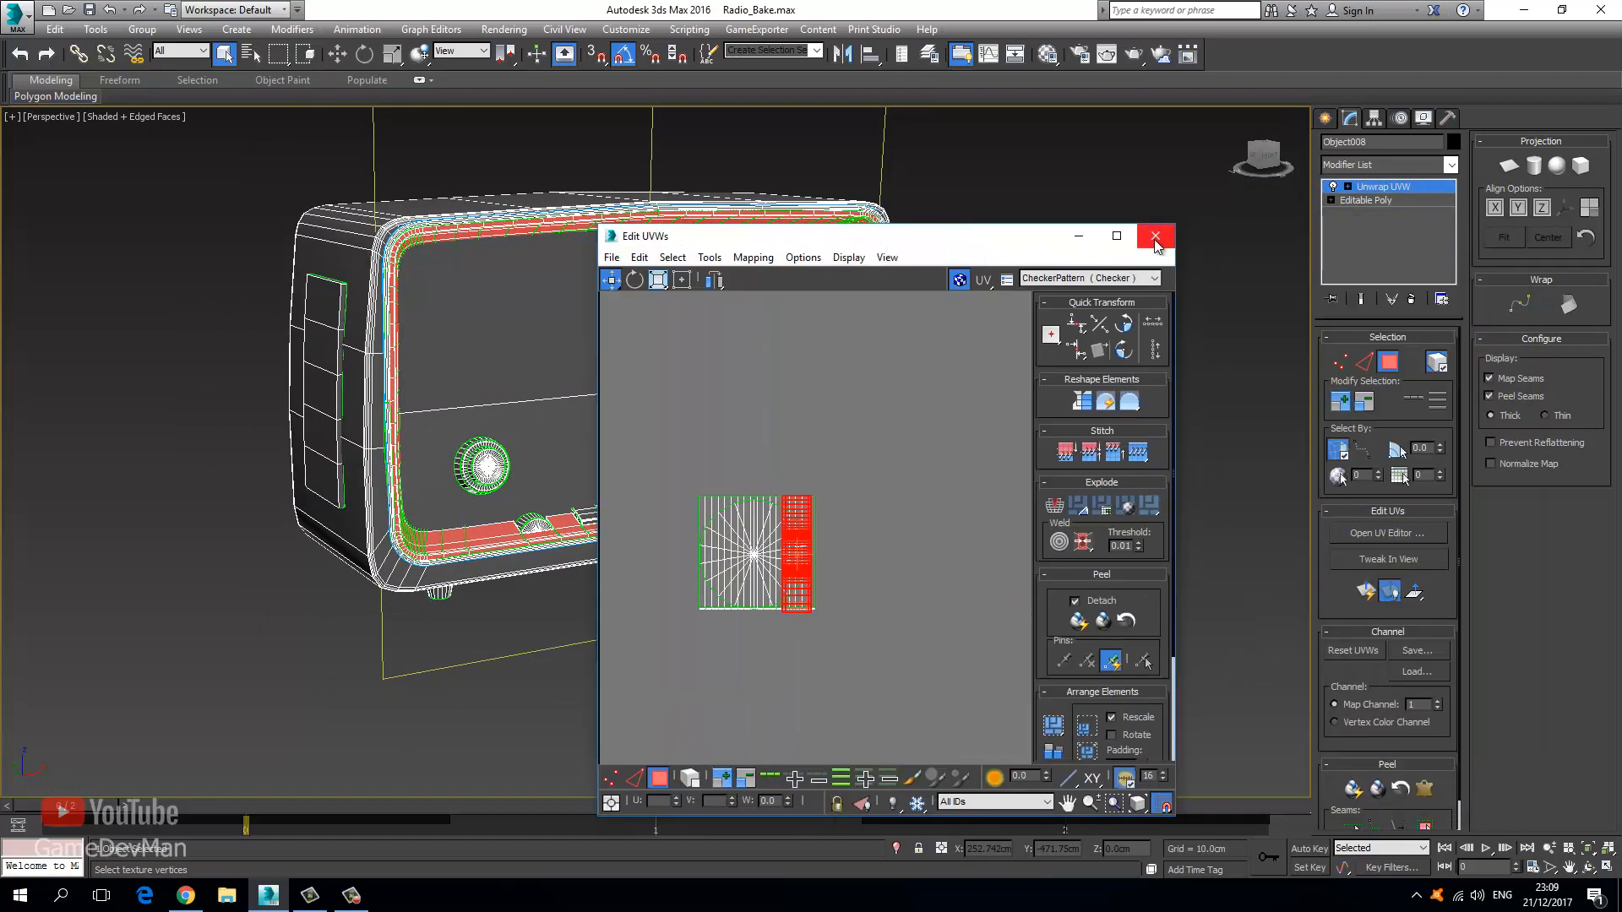
click(1155, 240)
click(1376, 186)
click(980, 393)
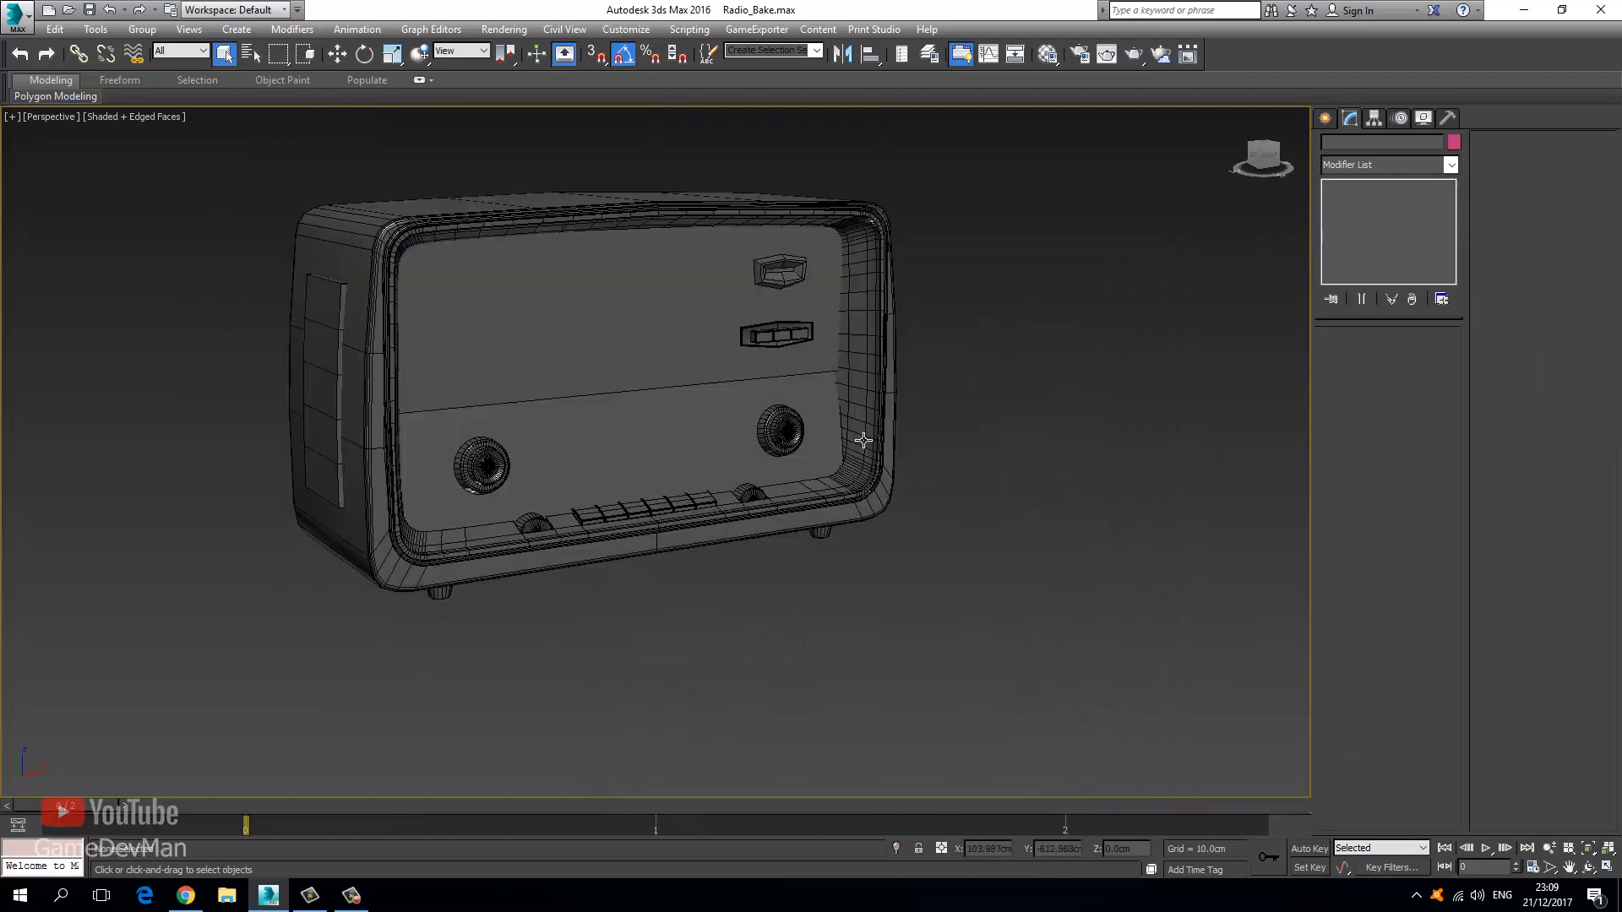
Convert the radio to an Editable Poly.
click(861, 427)
right_click(860, 425)
mouse_move(1023, 596)
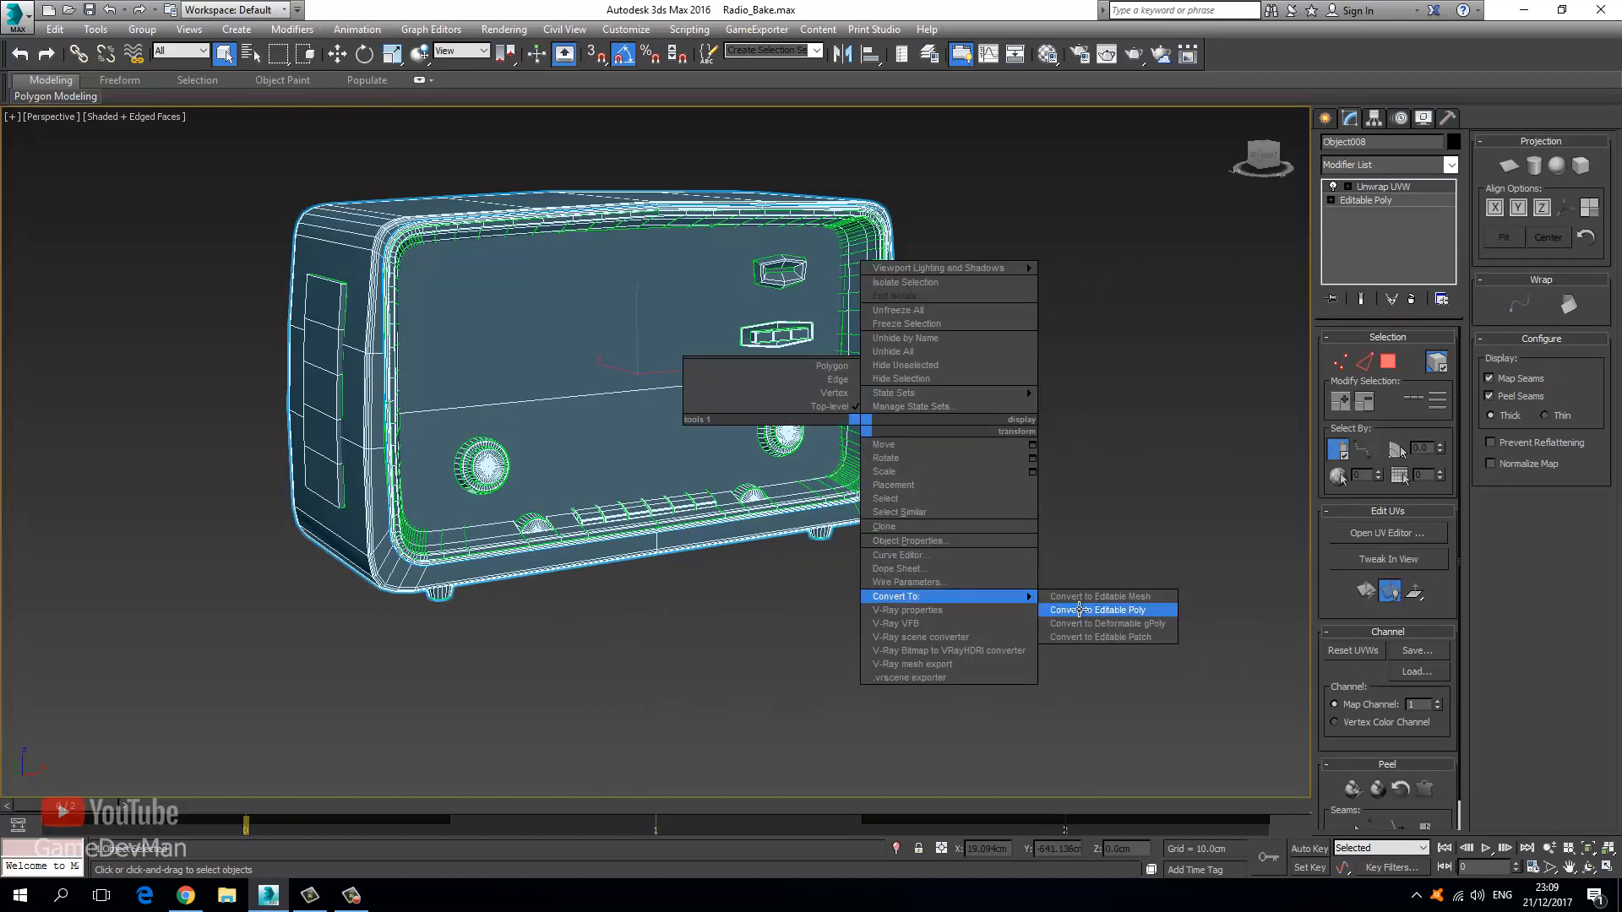
click(1097, 610)
Select the inner front frame element and detach it as Object009.
click(1426, 358)
click(856, 381)
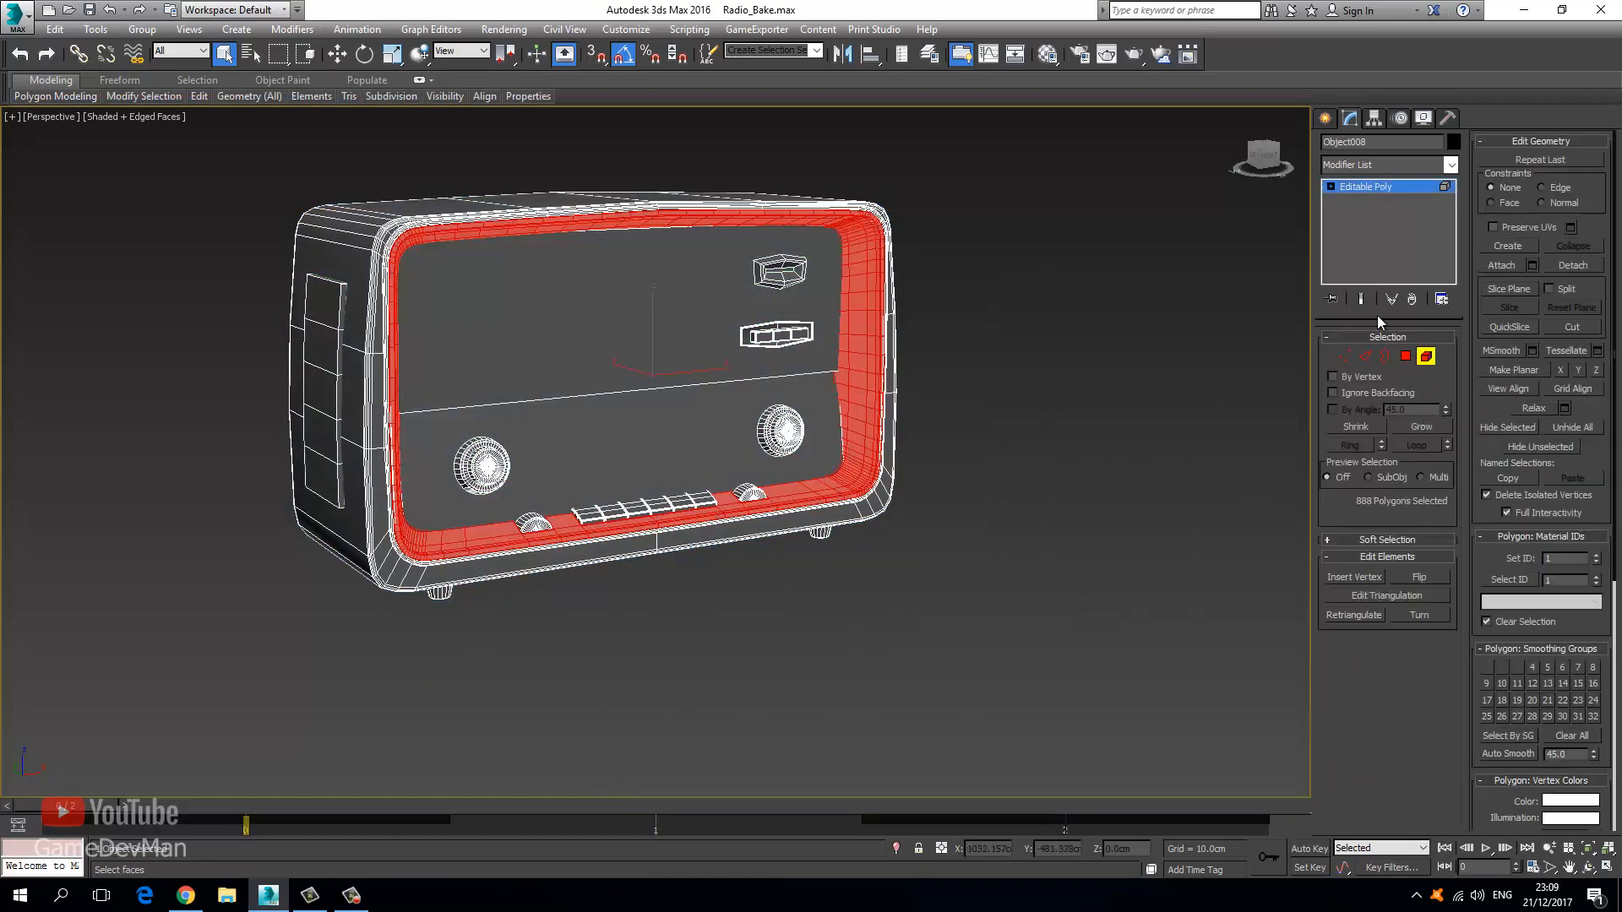
click(1576, 265)
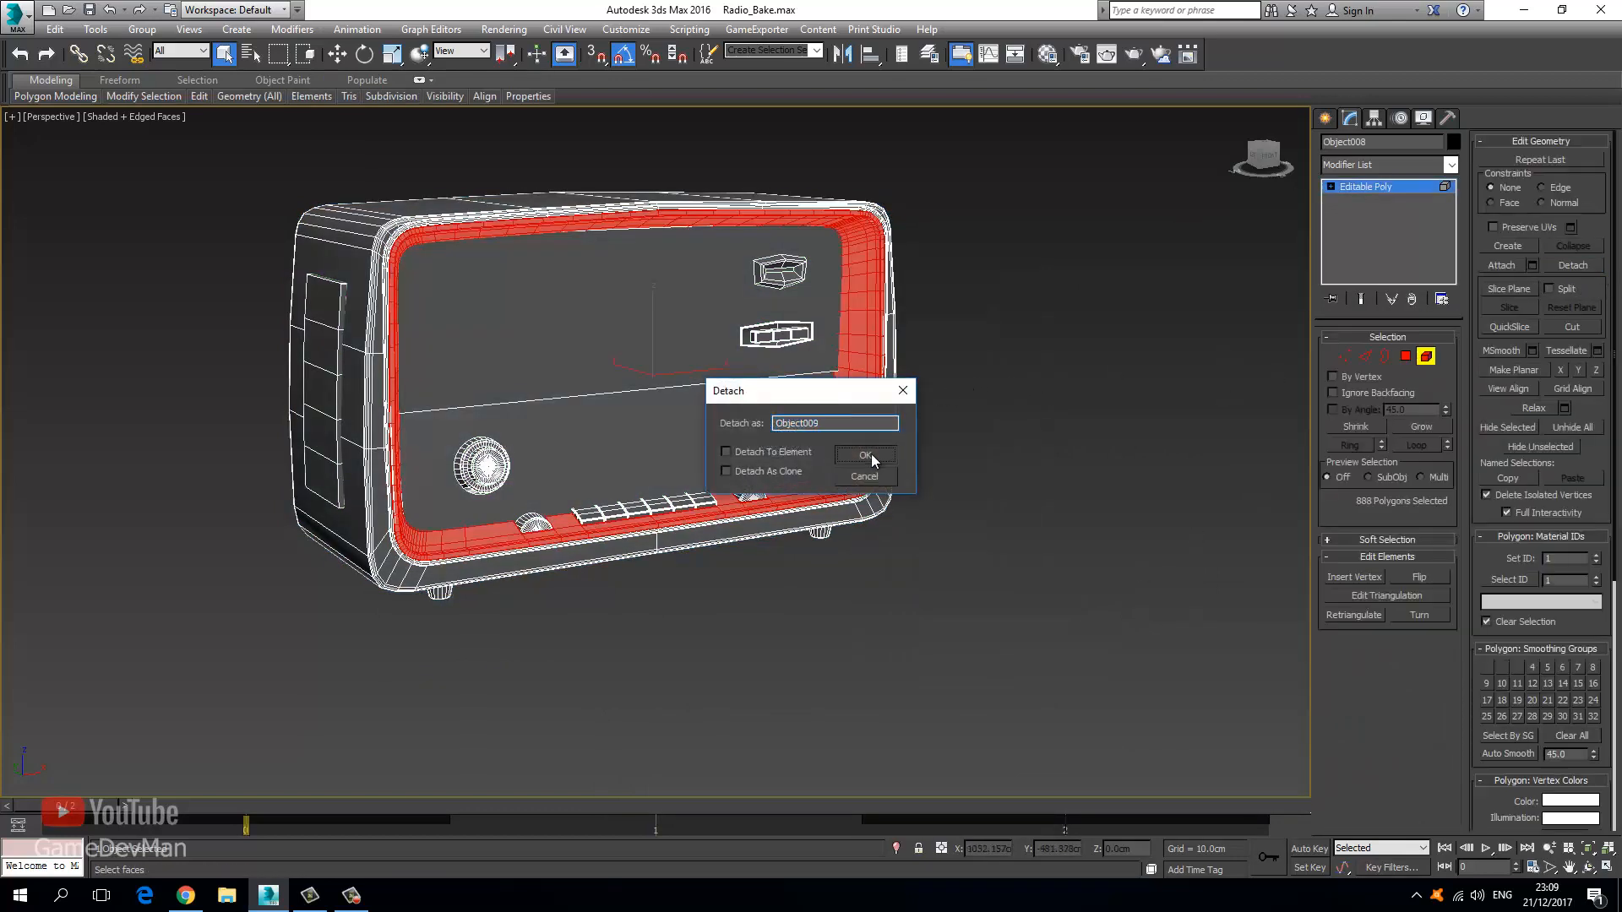
click(870, 454)
Select Object009 and Hide Unselected so only the frame shows.
click(1372, 185)
click(867, 381)
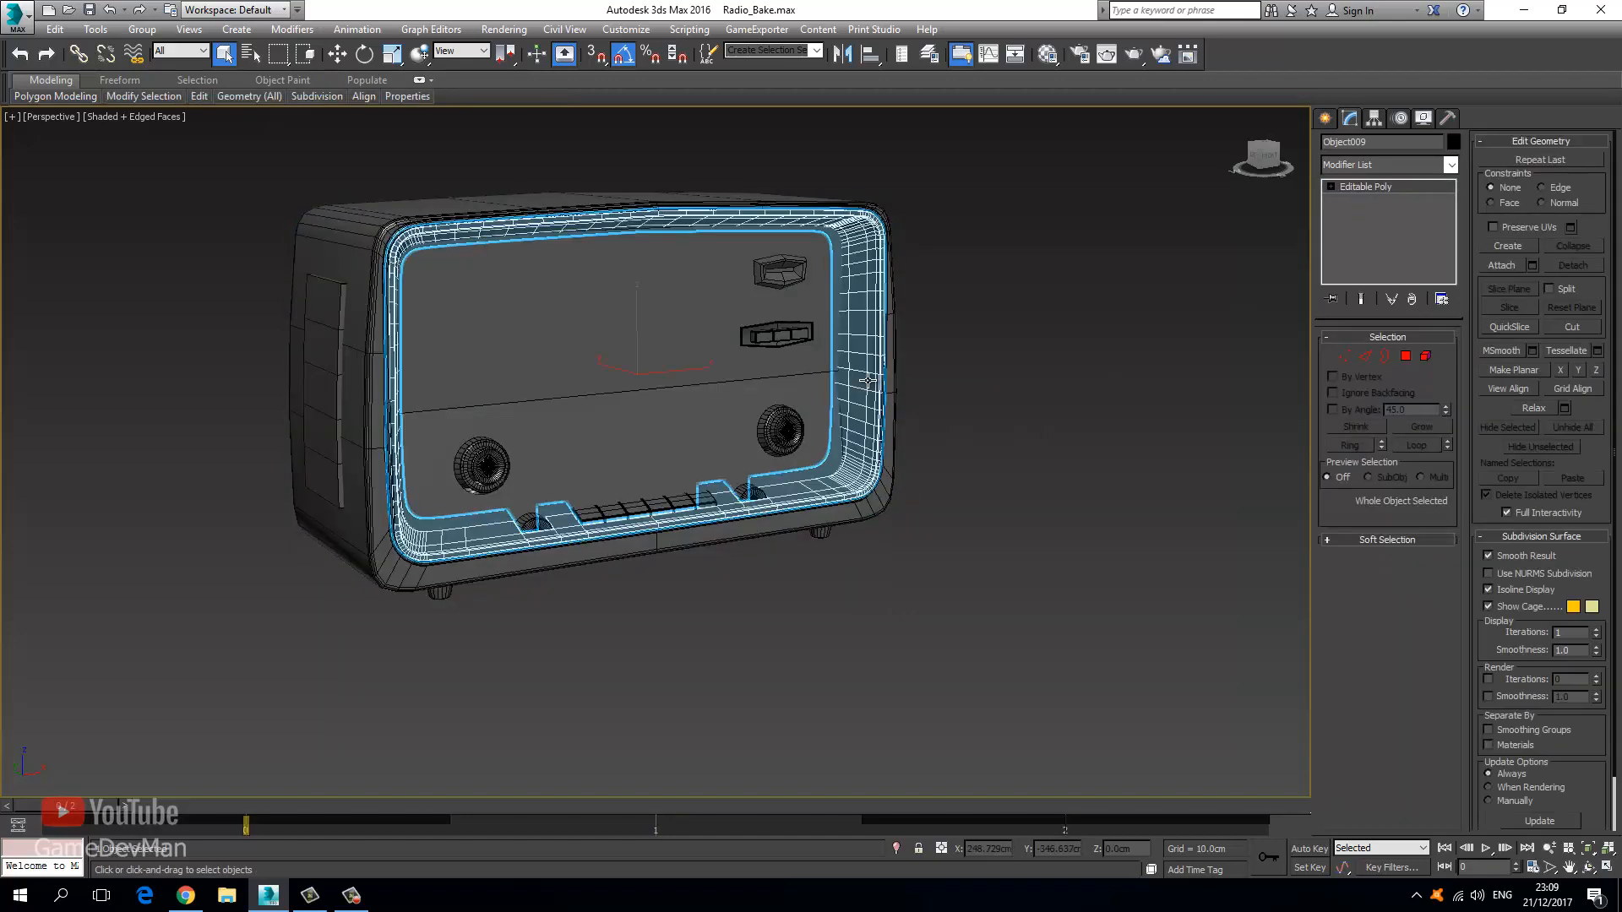
right_click(868, 380)
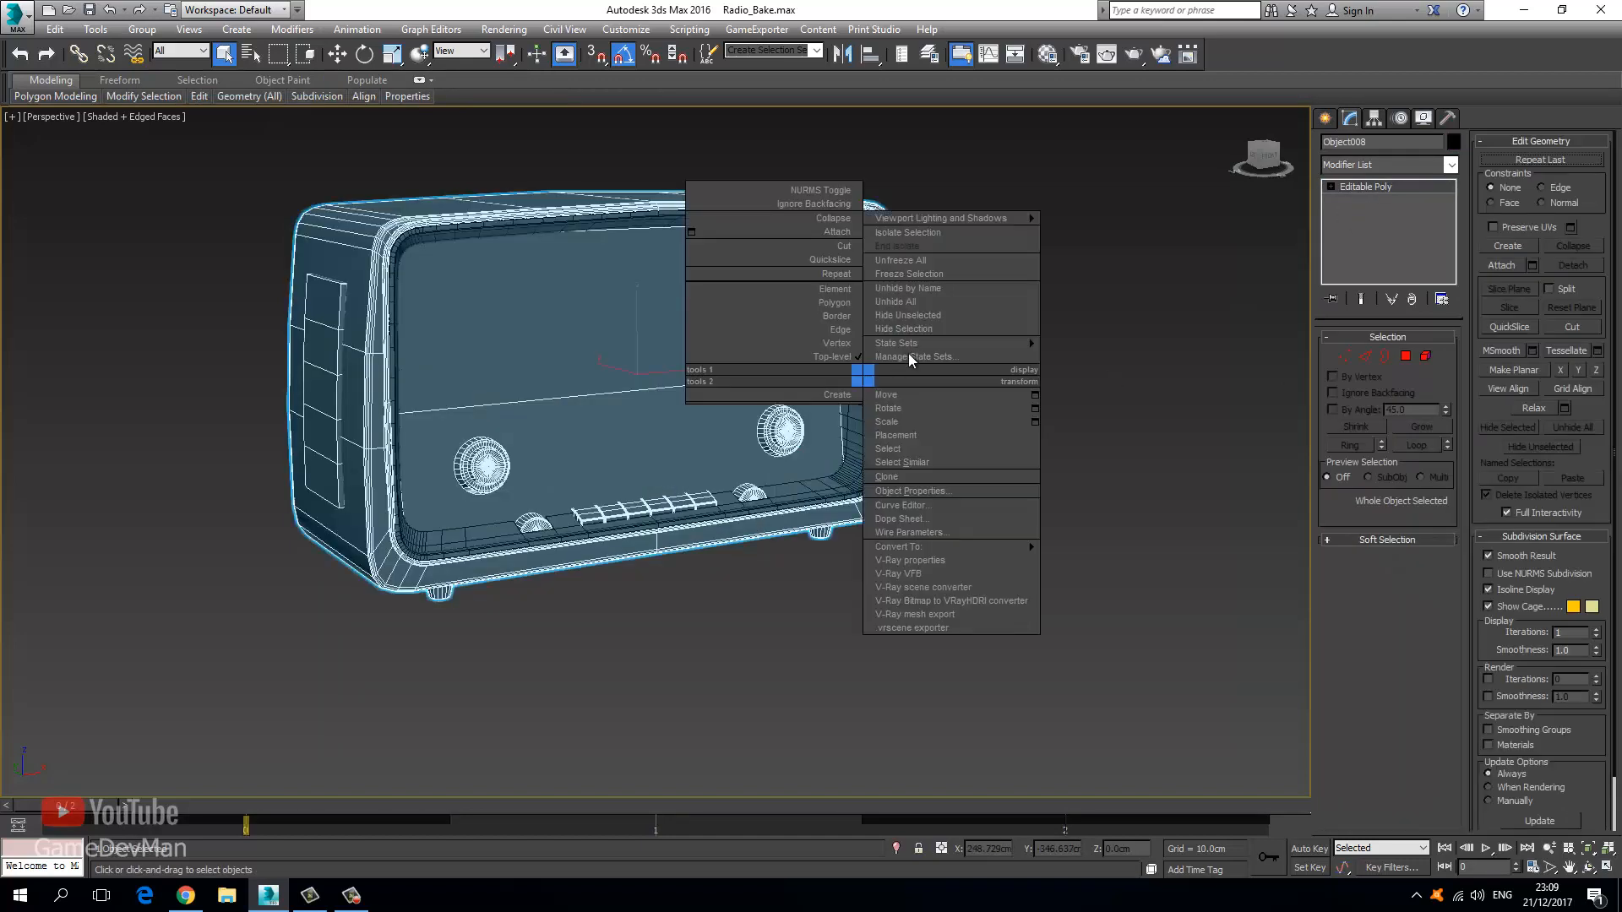
click(936, 328)
scroll(798, 469, up, 5)
scroll(752, 495, up, 3)
click(757, 498)
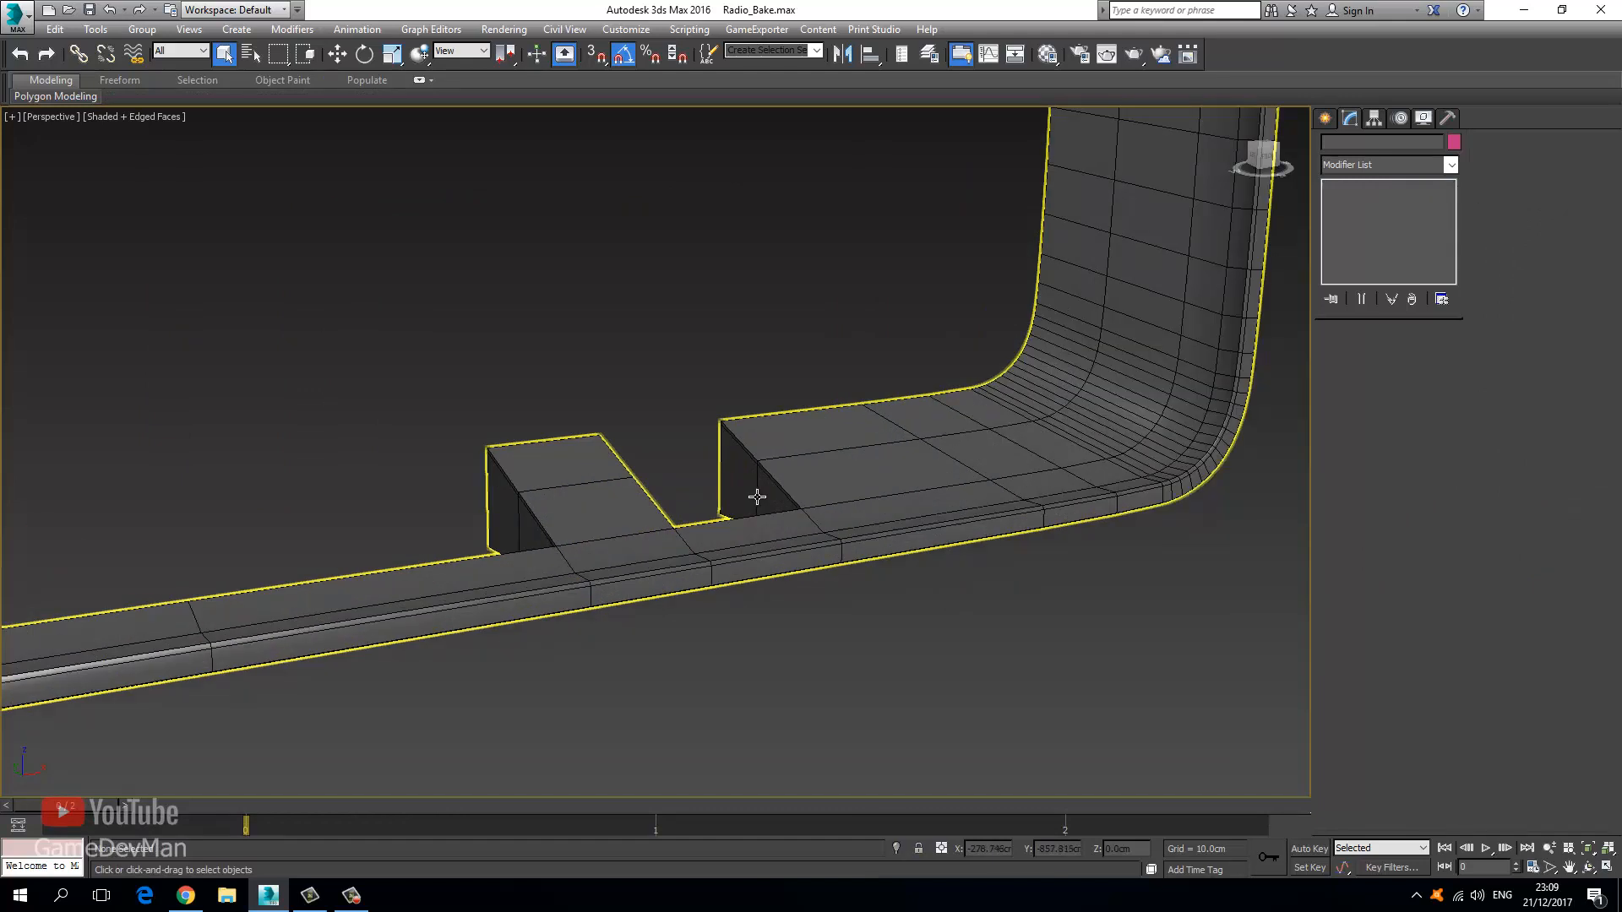
alt+middle_drag(638, 453, 742, 404)
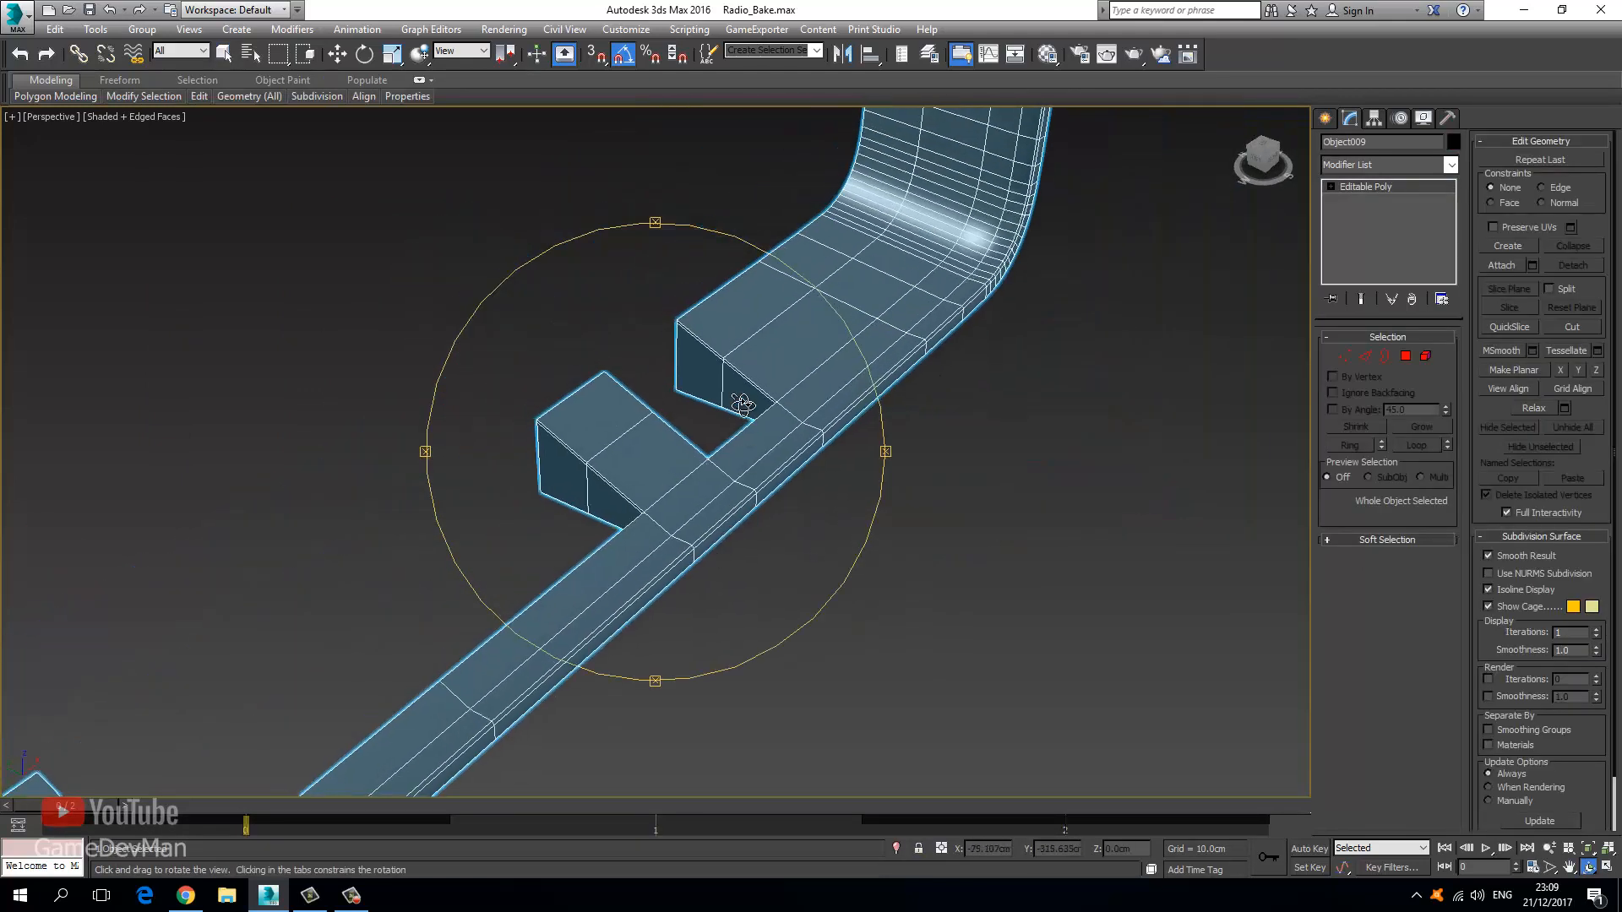
Add an Unwrap UVW modifier to Object009 from the Modifier List.
click(336, 54)
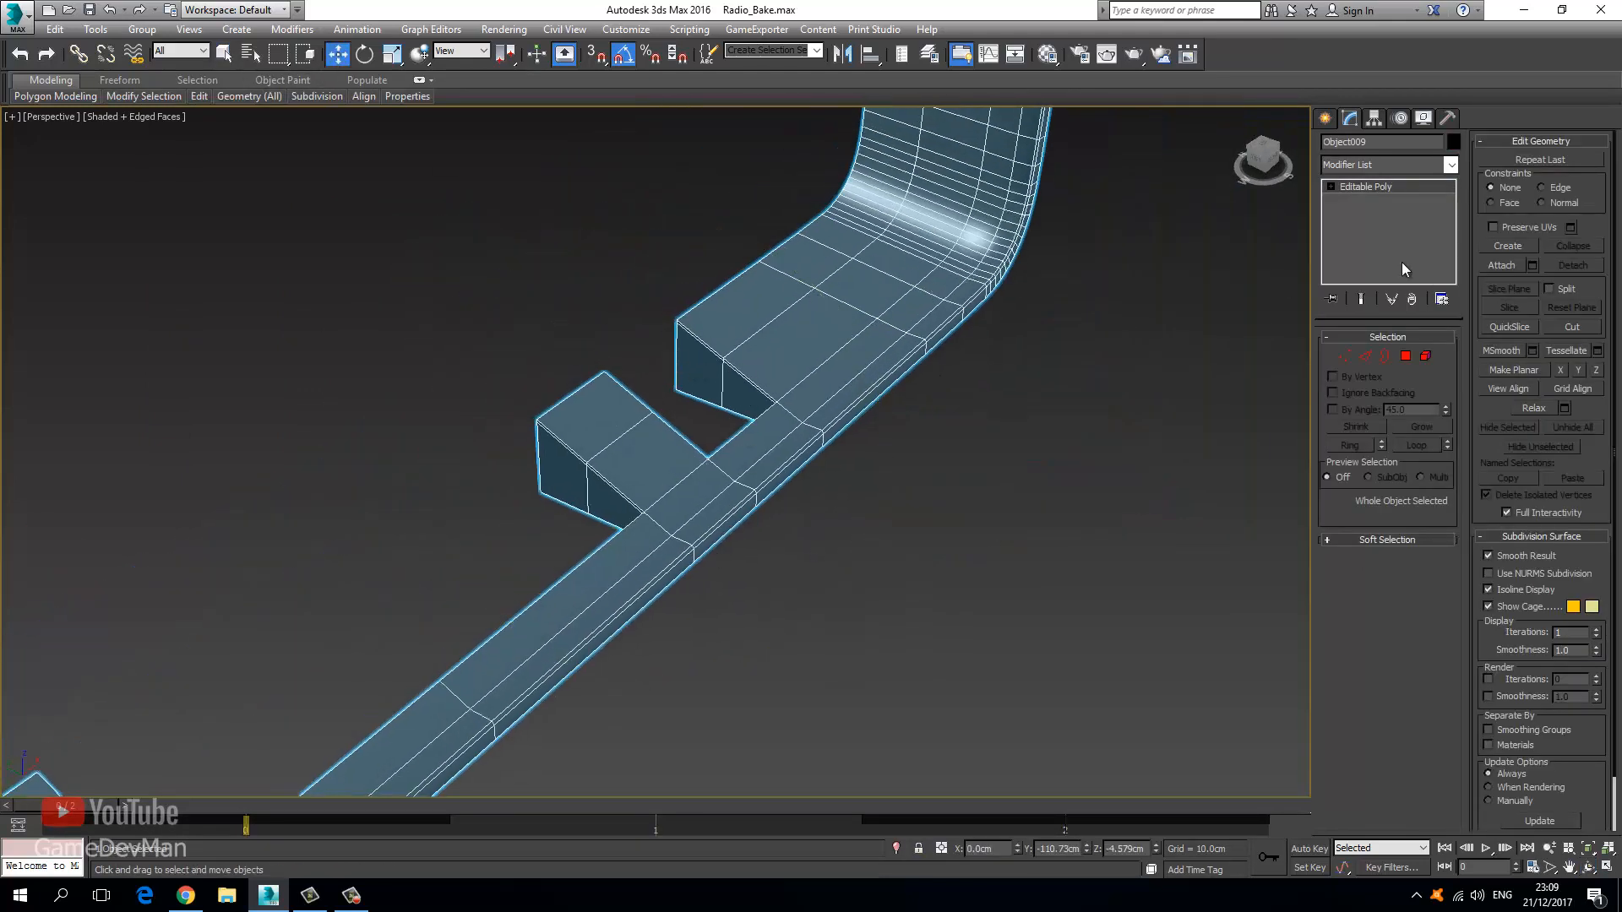
click(1378, 162)
key(u)
key(Return)
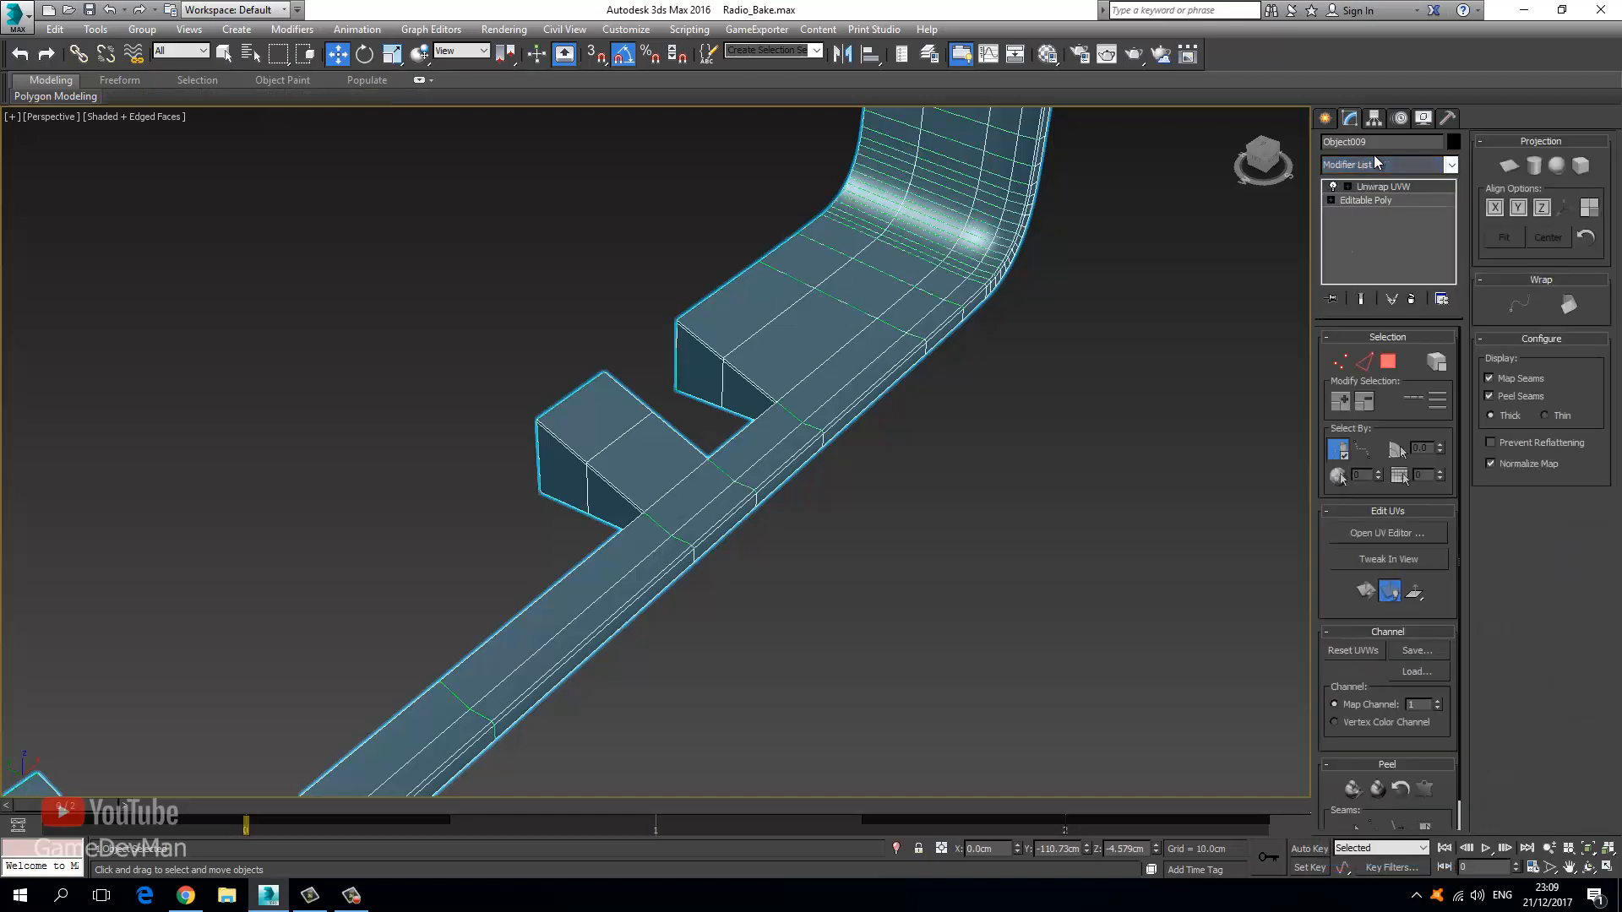
Turn off Normalize Map and give the frame a cylindrical projection aligned to Y and fitted.
click(1387, 533)
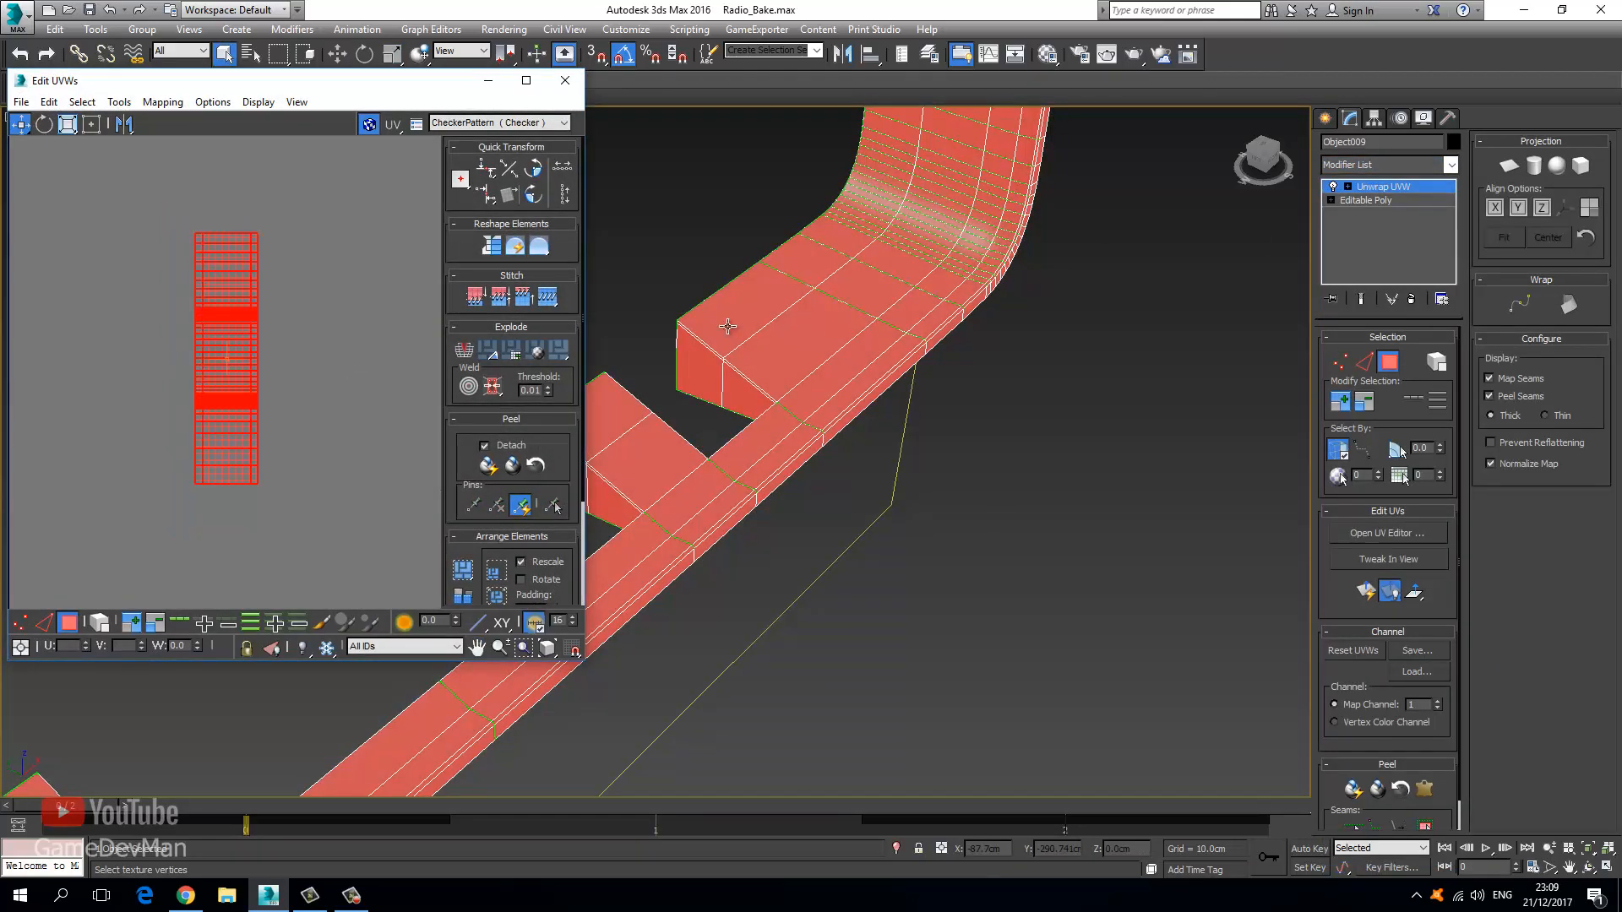
click(1515, 464)
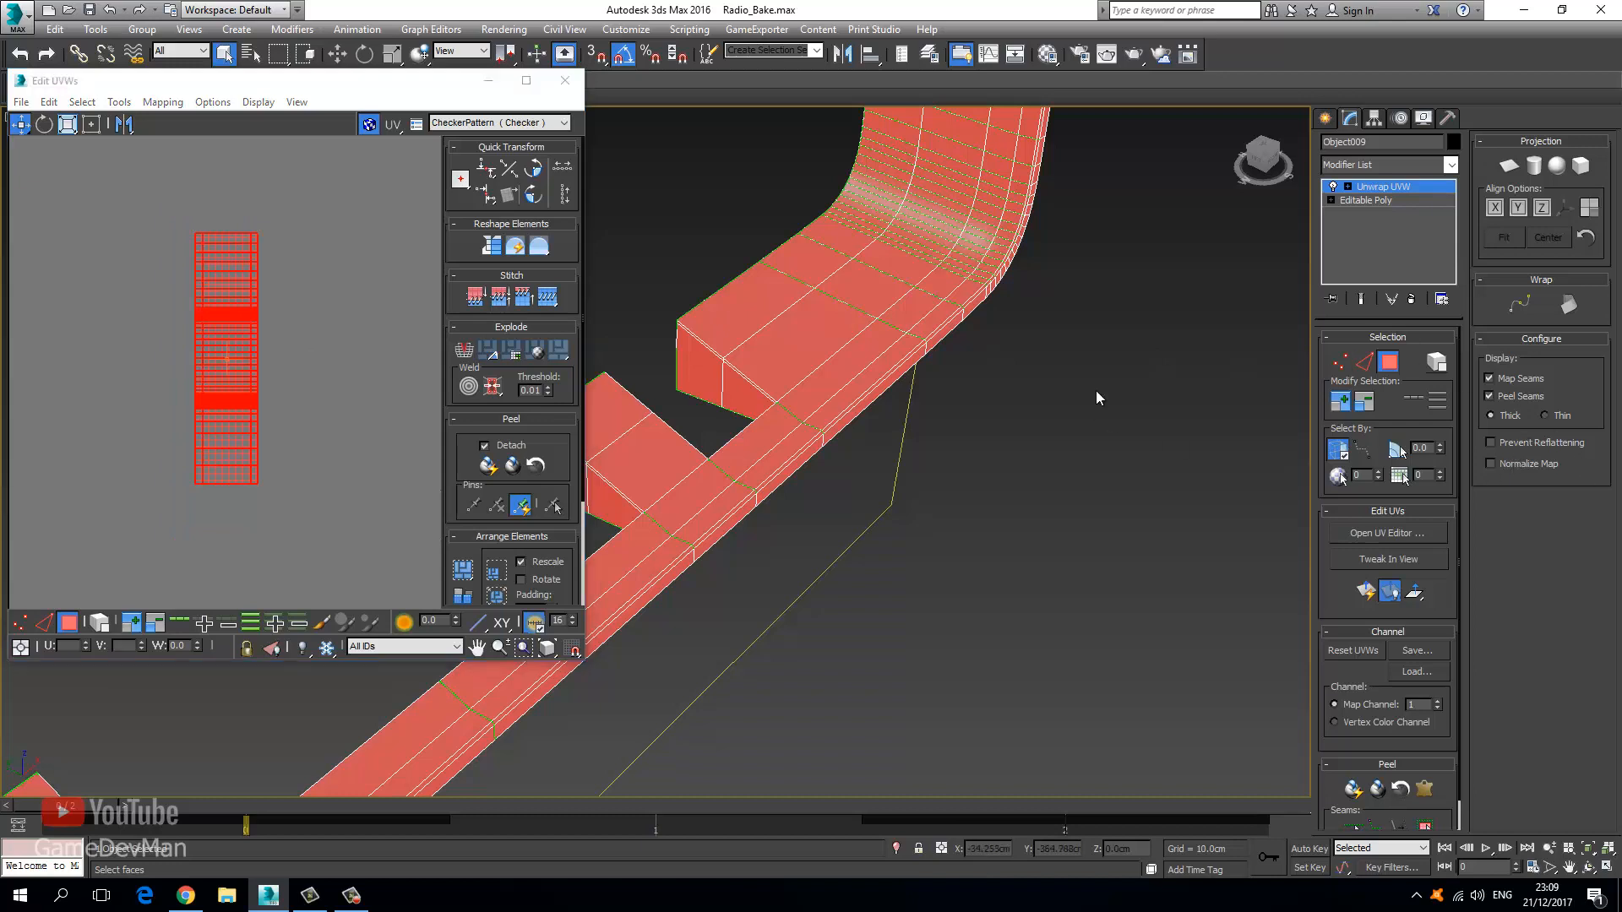
click(1534, 166)
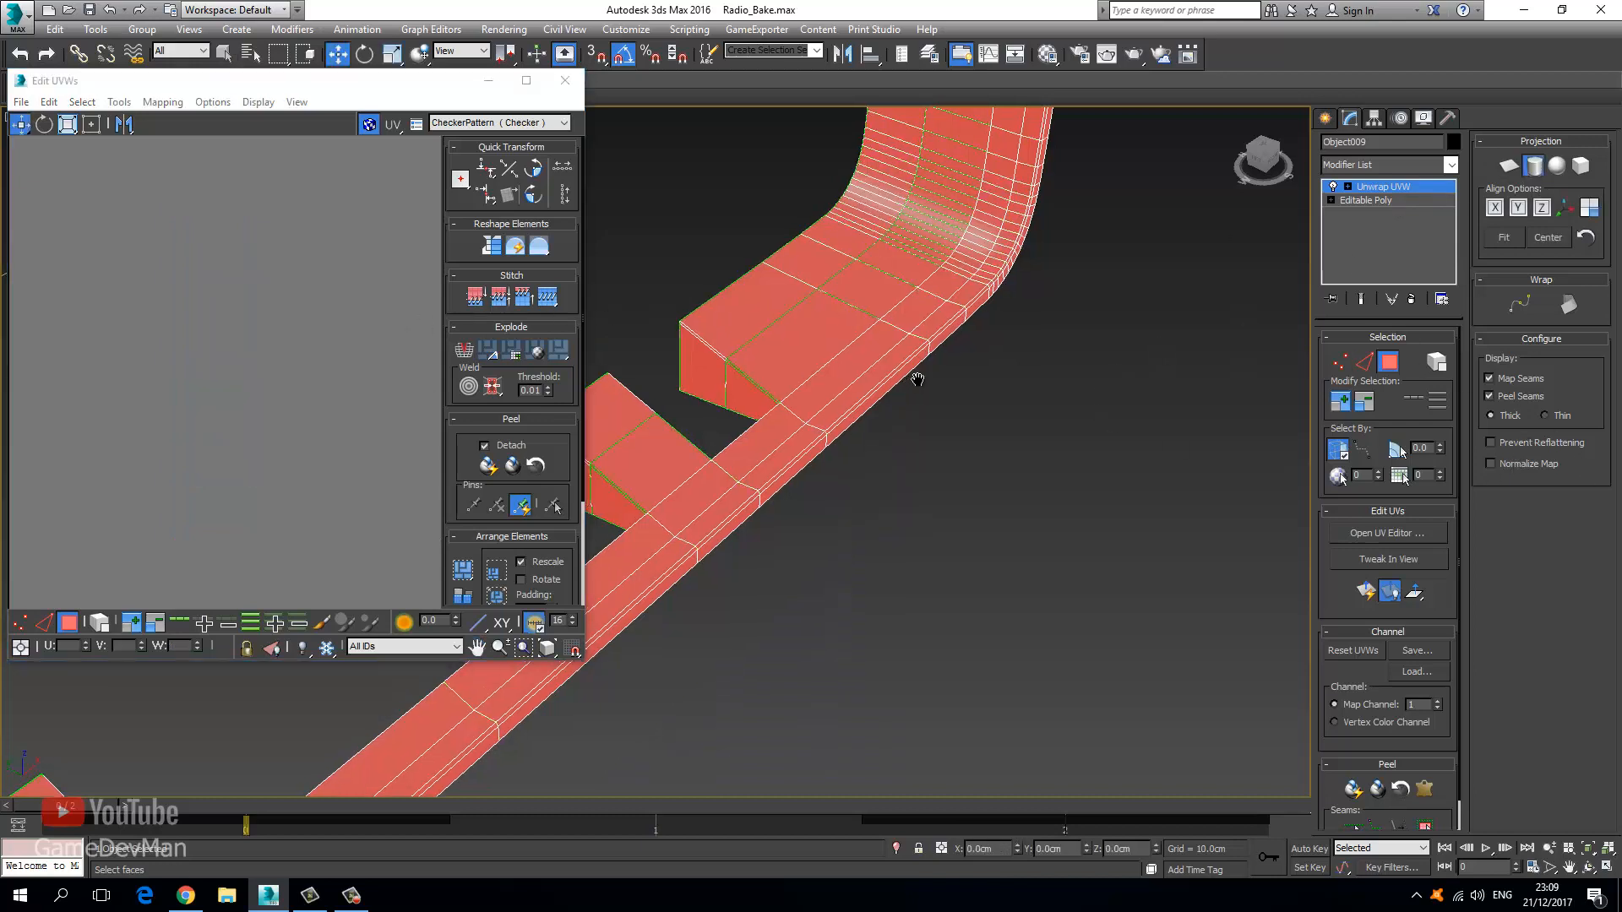
key(z)
middle_drag(841, 398, 883, 402)
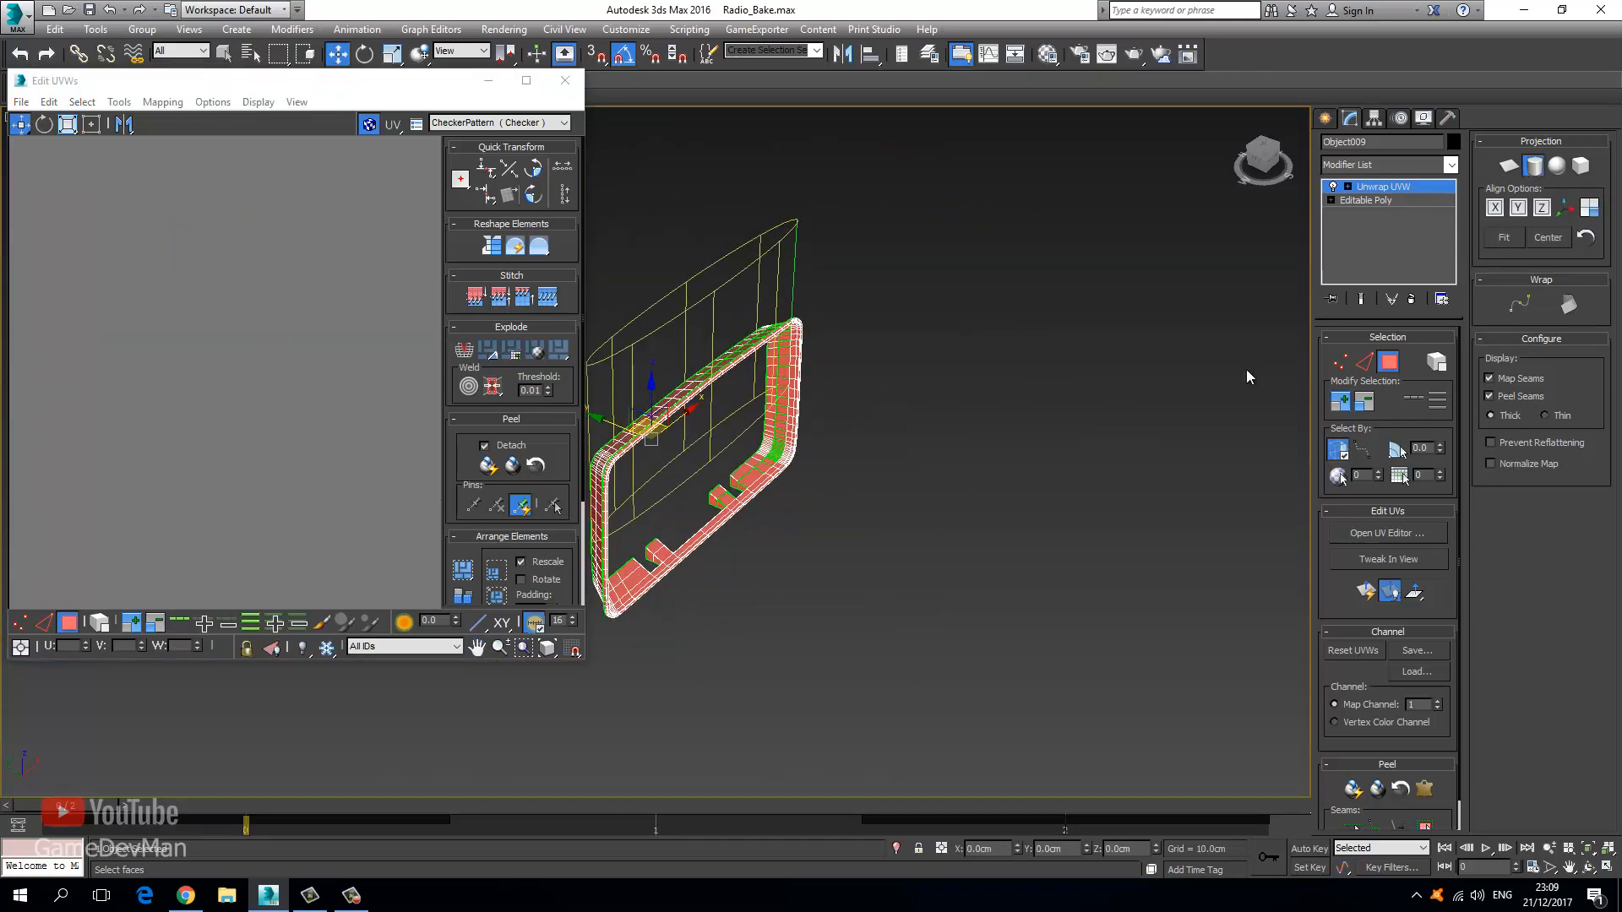
click(1518, 209)
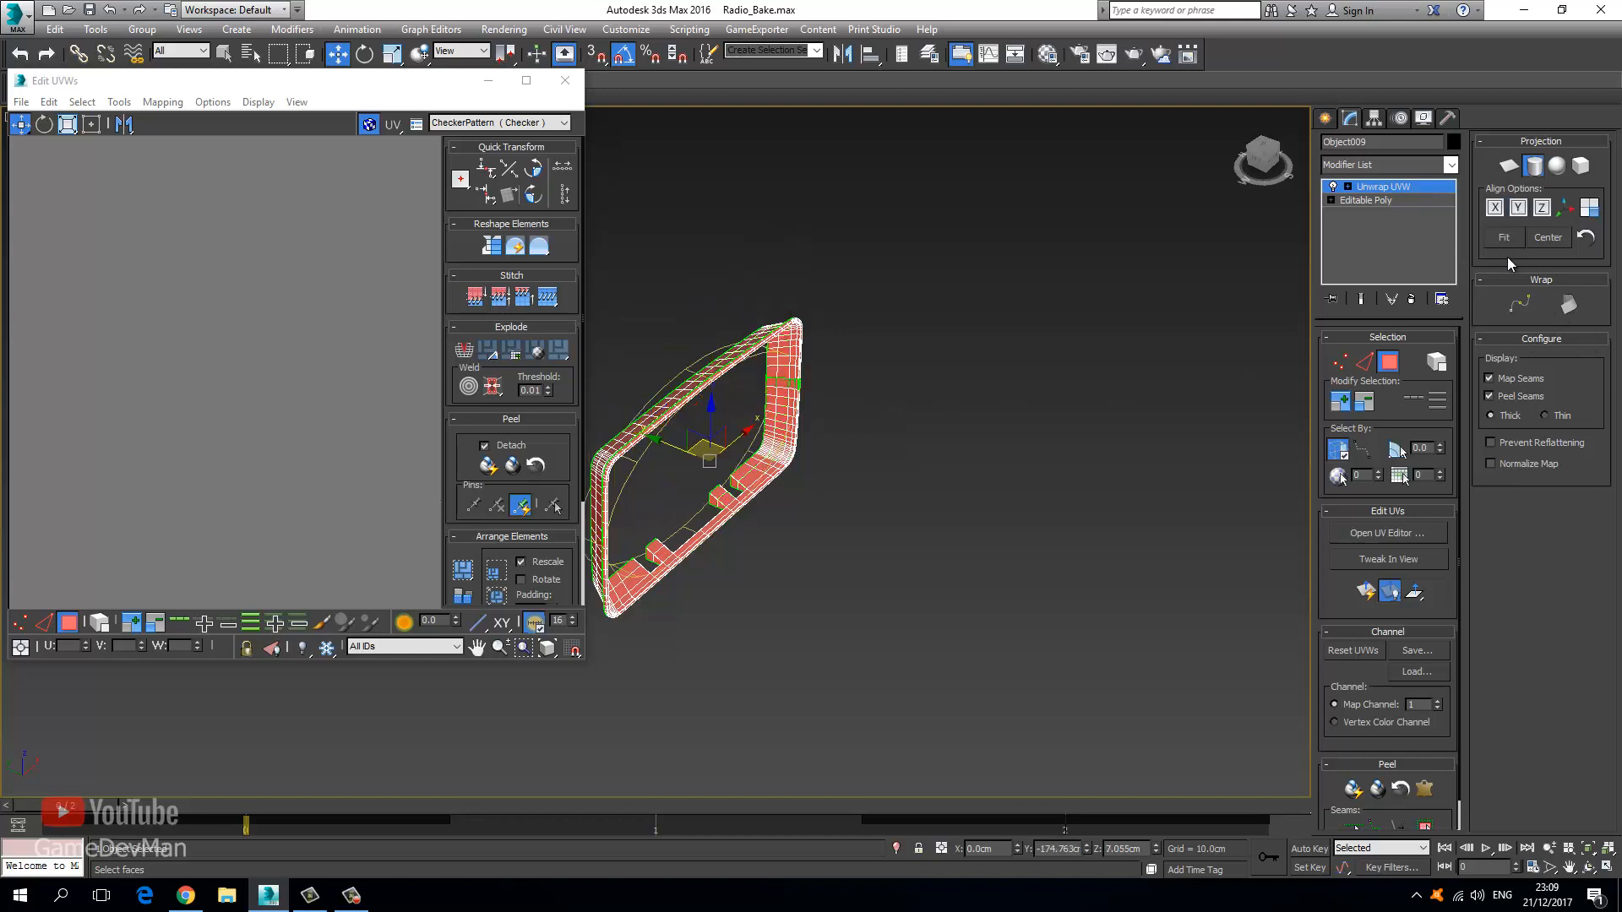
click(1503, 240)
click(1405, 188)
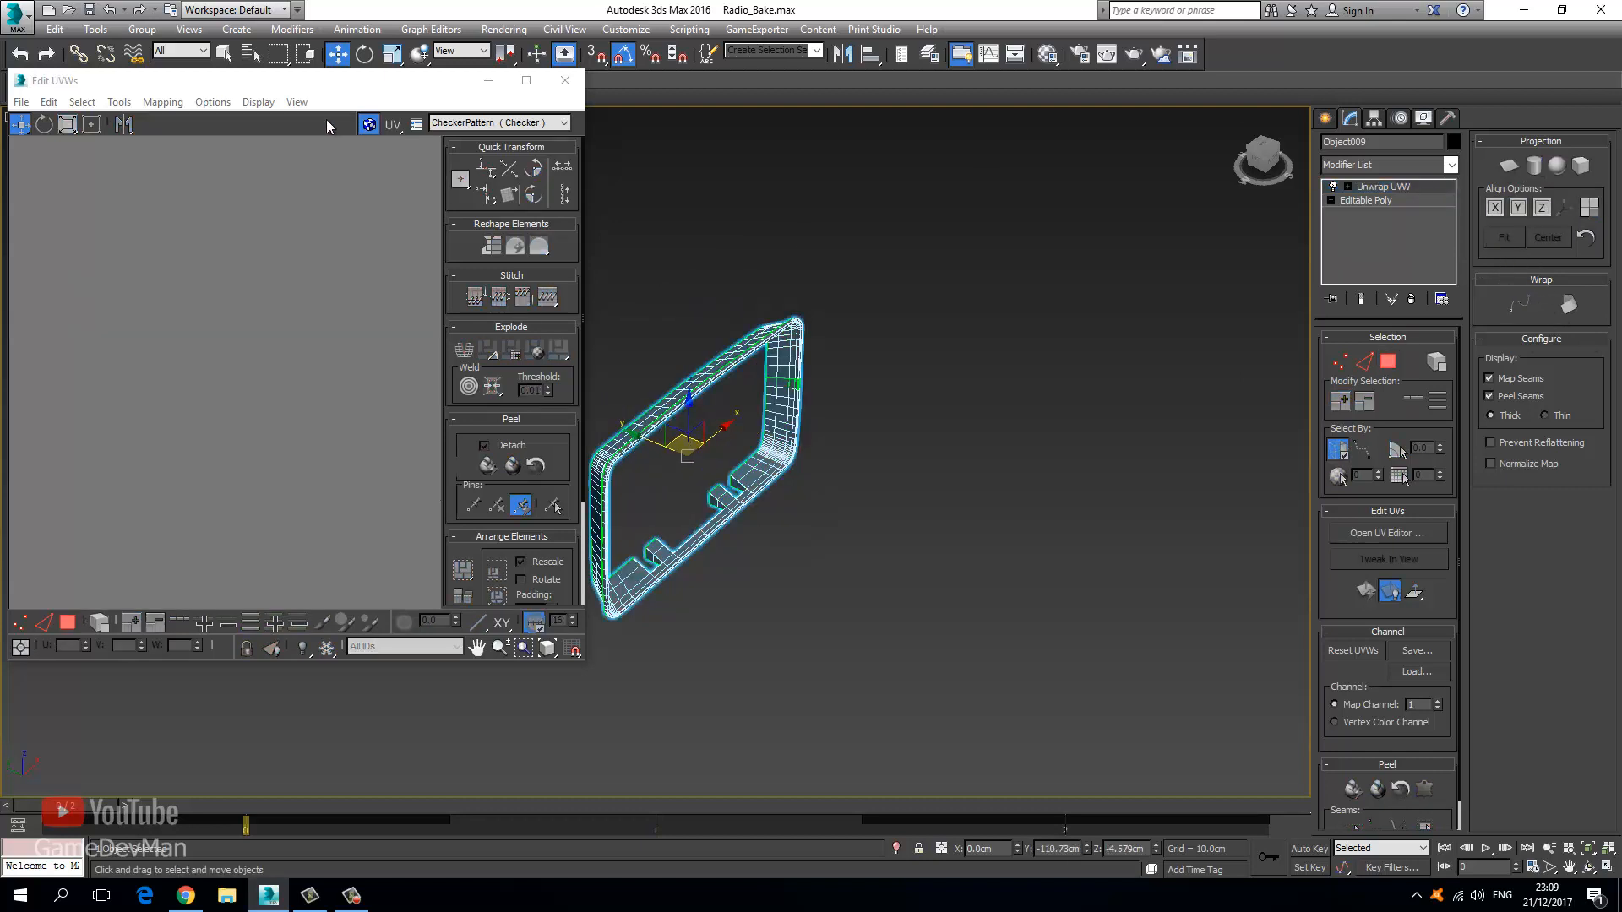
Inspect the UV shells in a maximized UV editor, clear the polygon selection, and shrink it aside.
double_click(342, 82)
click(63, 834)
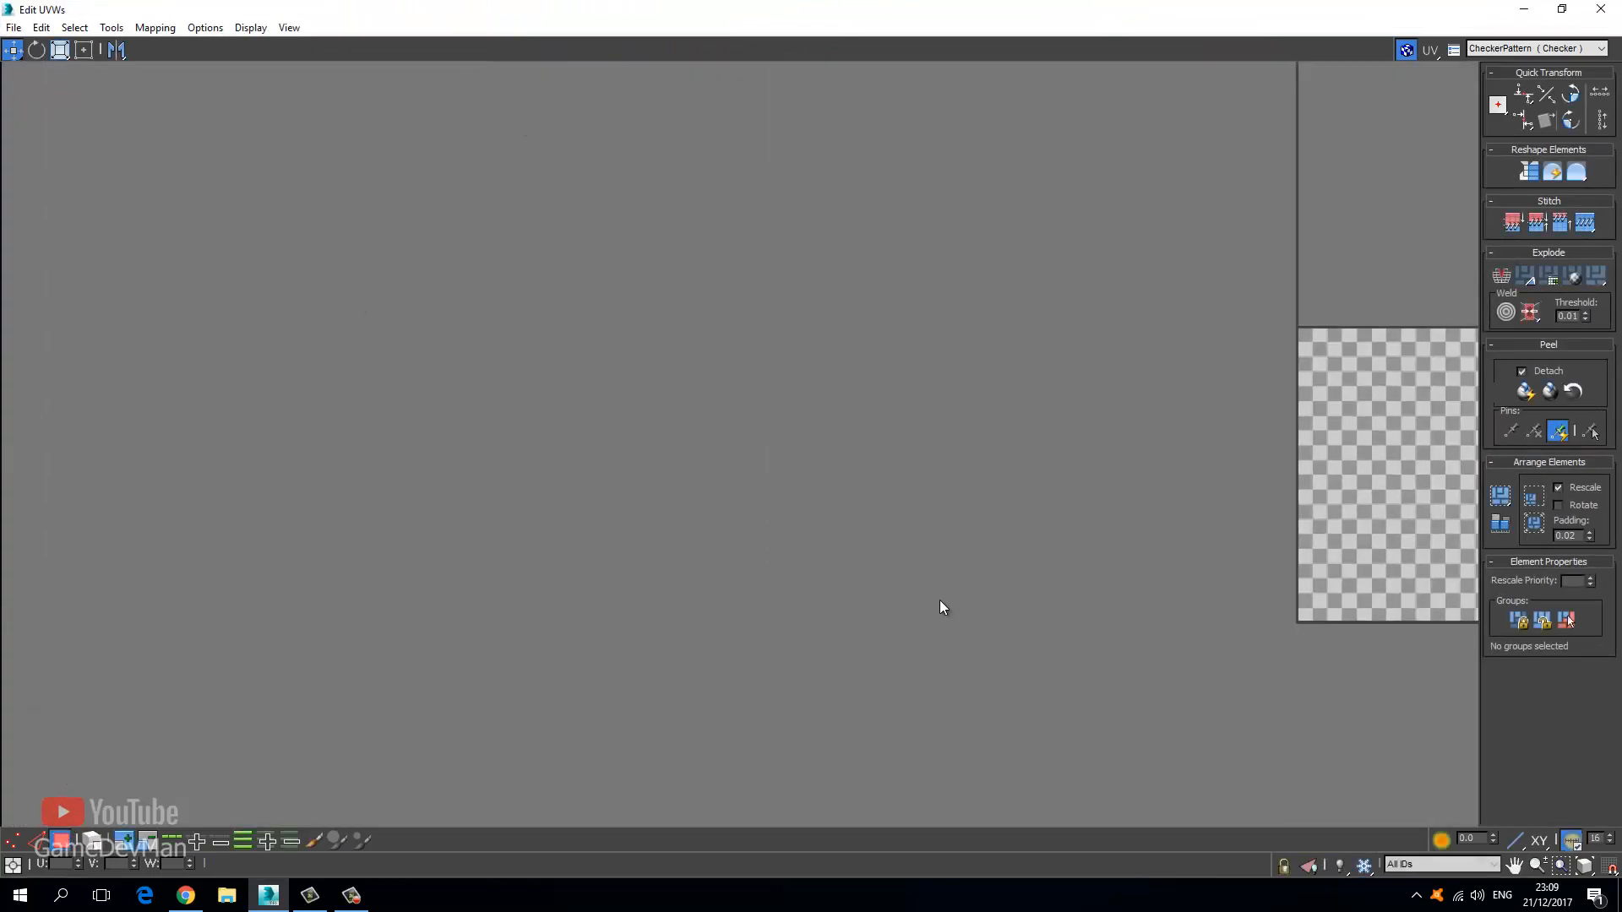
middle_drag(1110, 560, 301, 512)
scroll(304, 512, down, 10)
middle_drag(562, 529, 429, 512)
scroll(430, 512, down, 5)
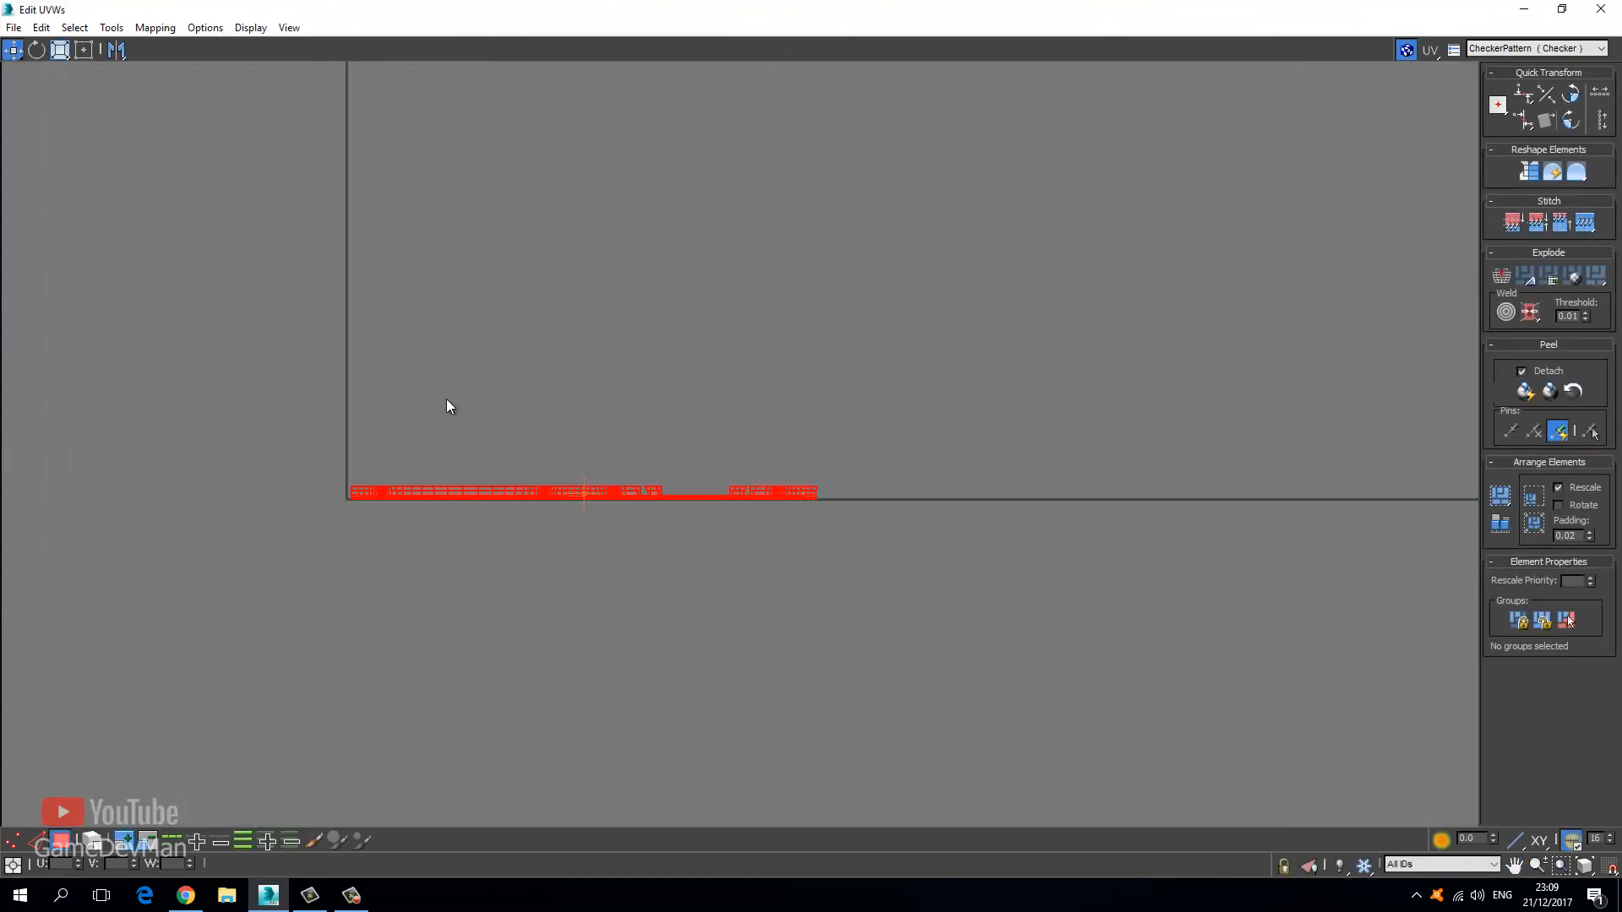
click(388, 391)
drag(686, 8, 56, 165)
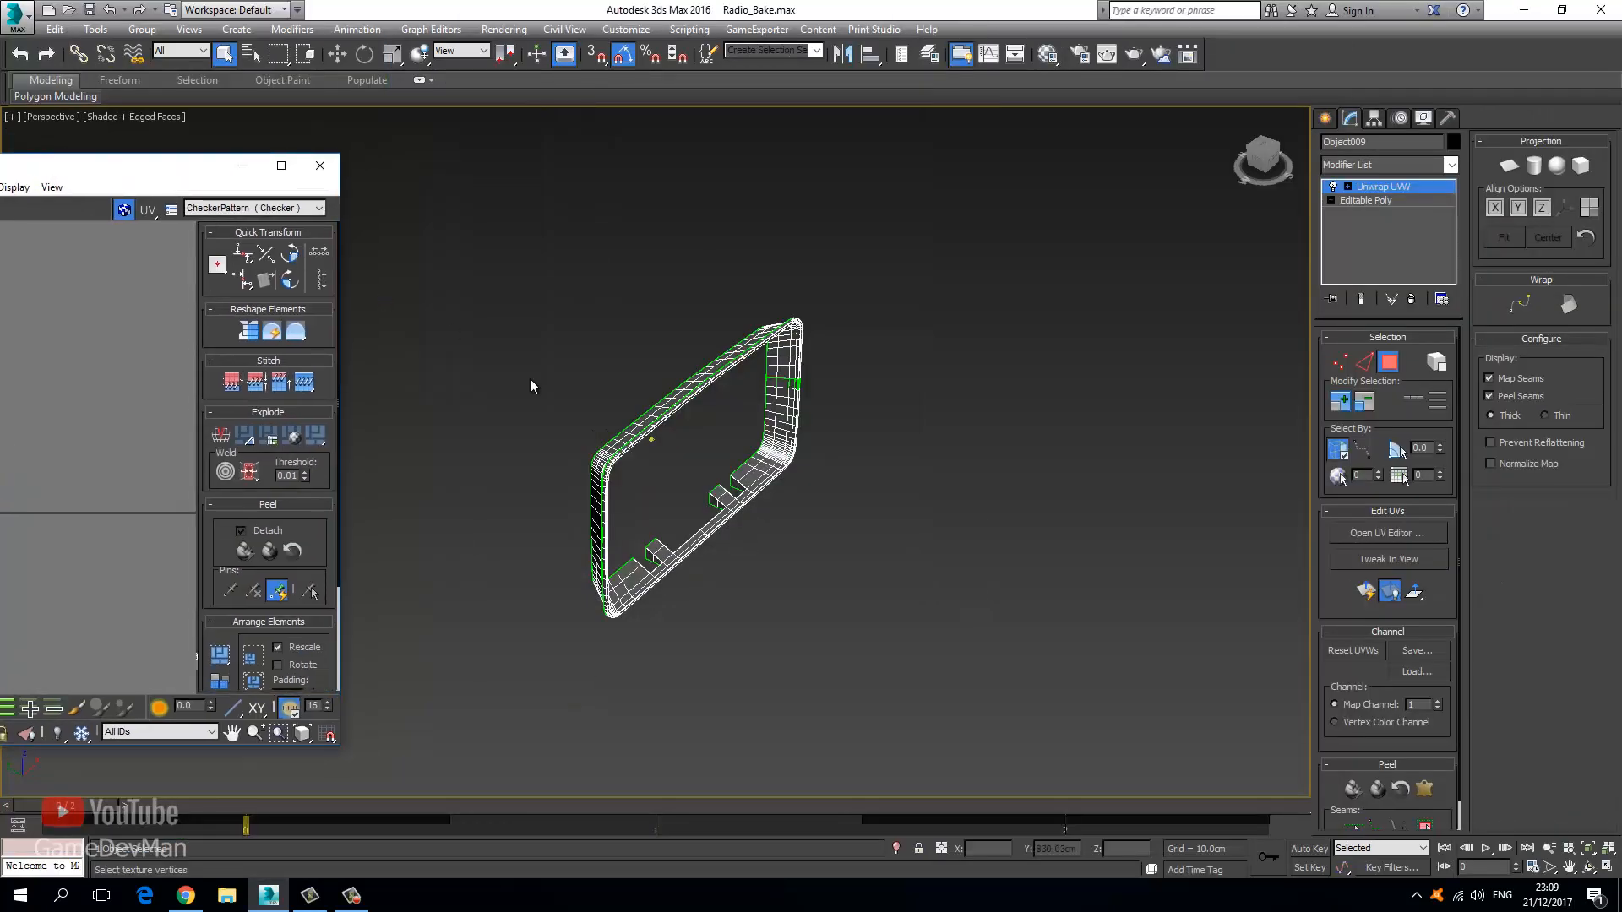
Select the two faces of the small fin block.
scroll(529, 378, up, 5)
alt+middle_drag(732, 640, 703, 568)
scroll(689, 532, up, 3)
click(714, 556)
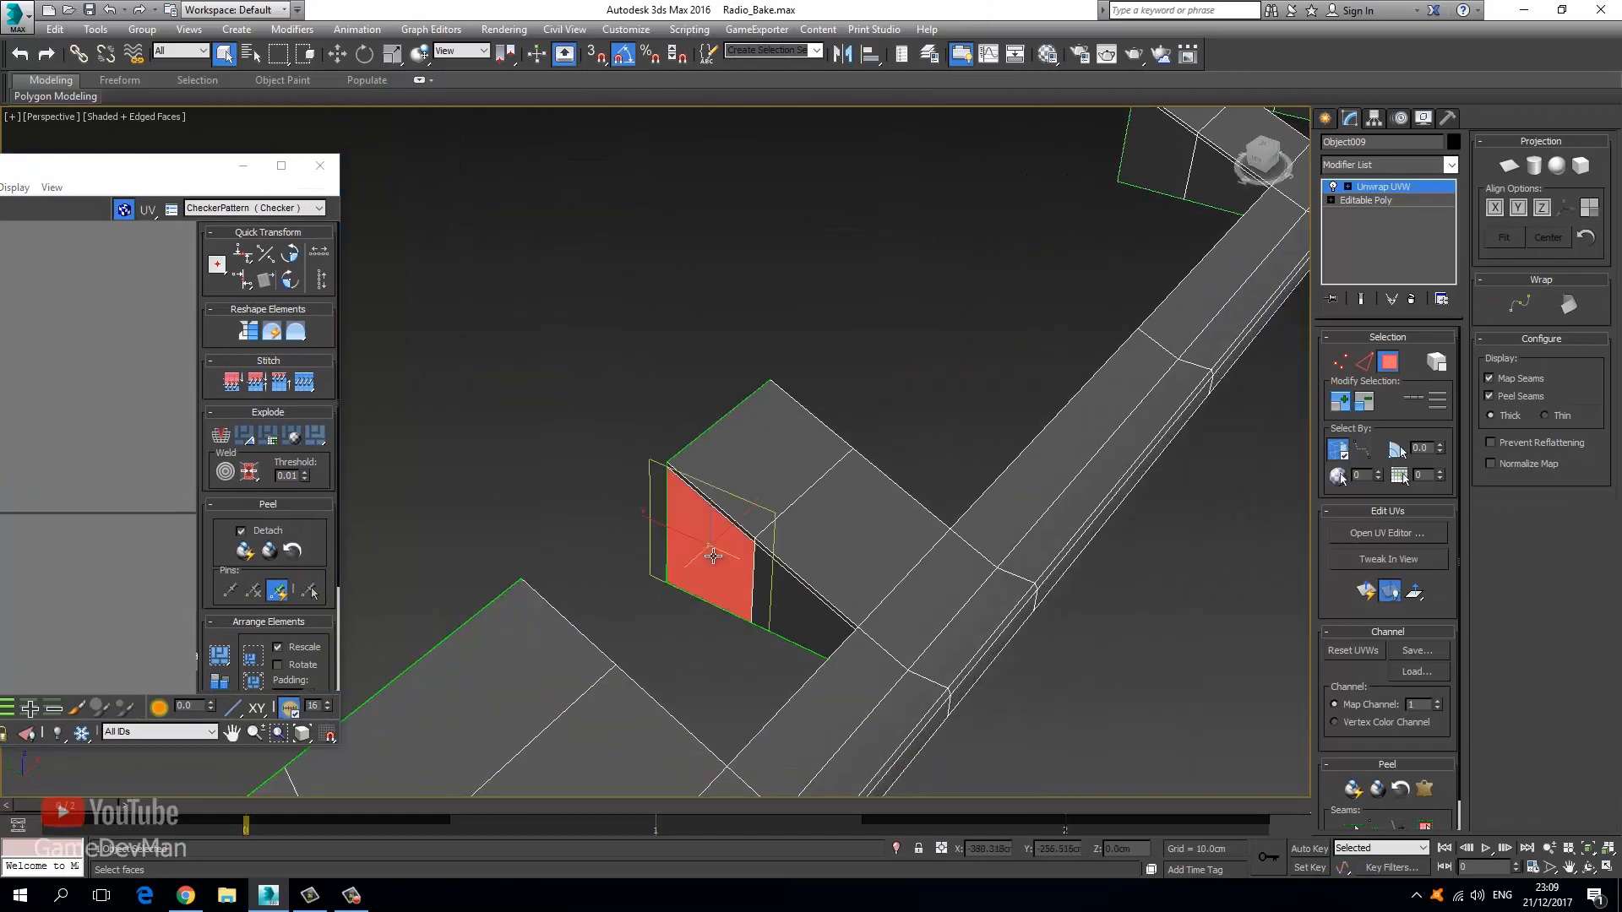
scroll(811, 626, up, 6)
middle_drag(833, 645, 779, 568)
ctrl+click(765, 549)
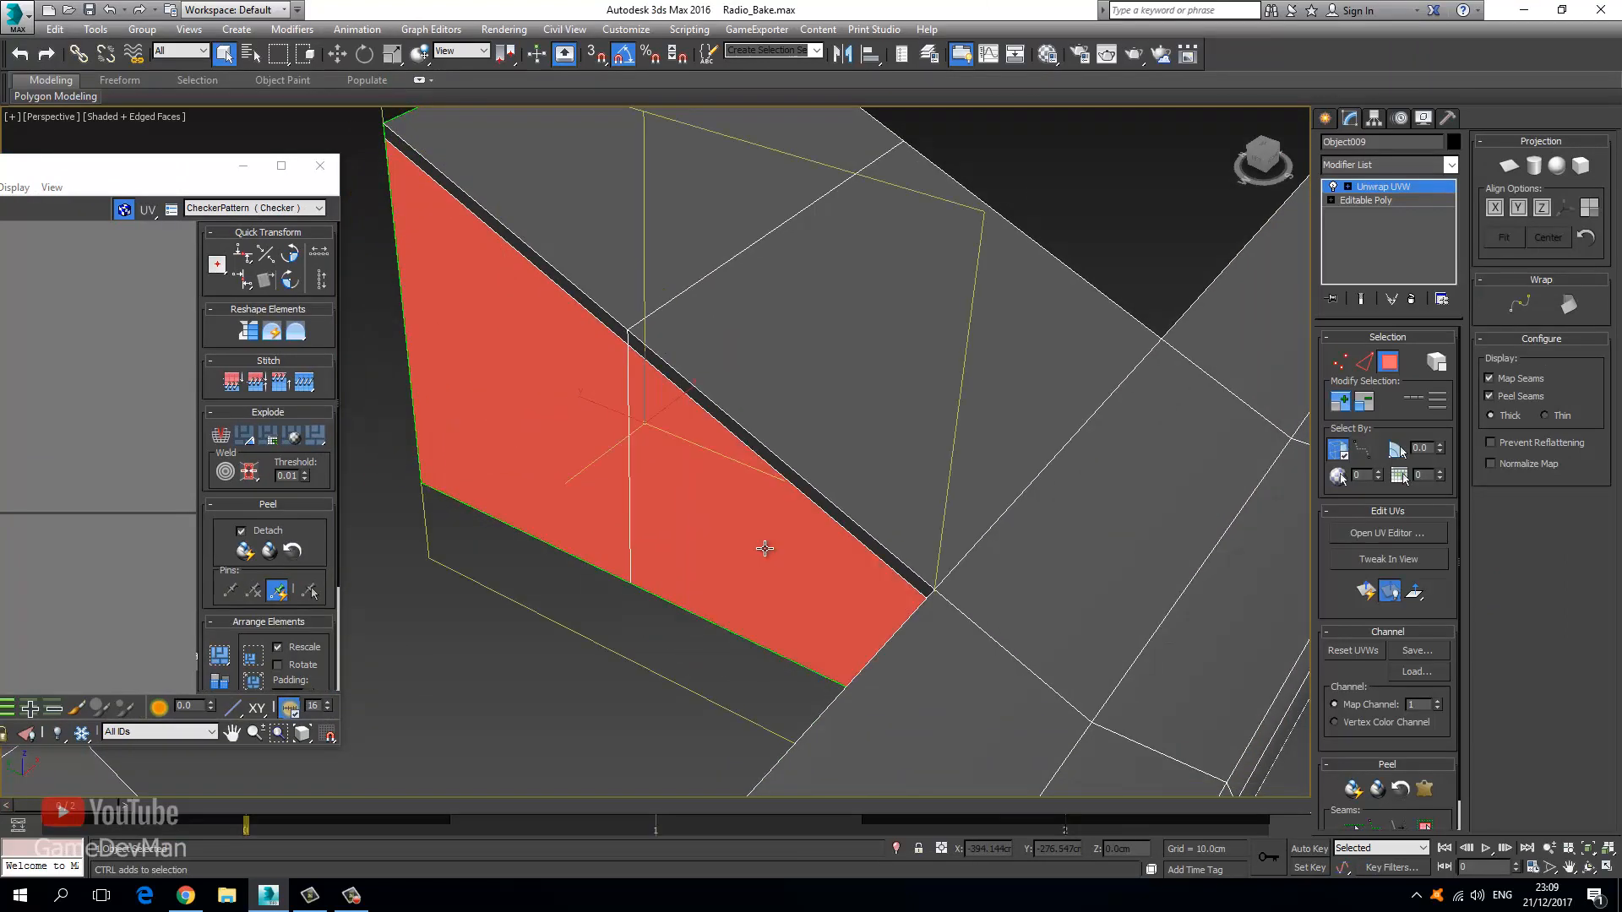
Add the left wall and dark fin faces, then convert the strip to Editable Poly.
alt+middle_drag(580, 423, 697, 446)
click(225, 54)
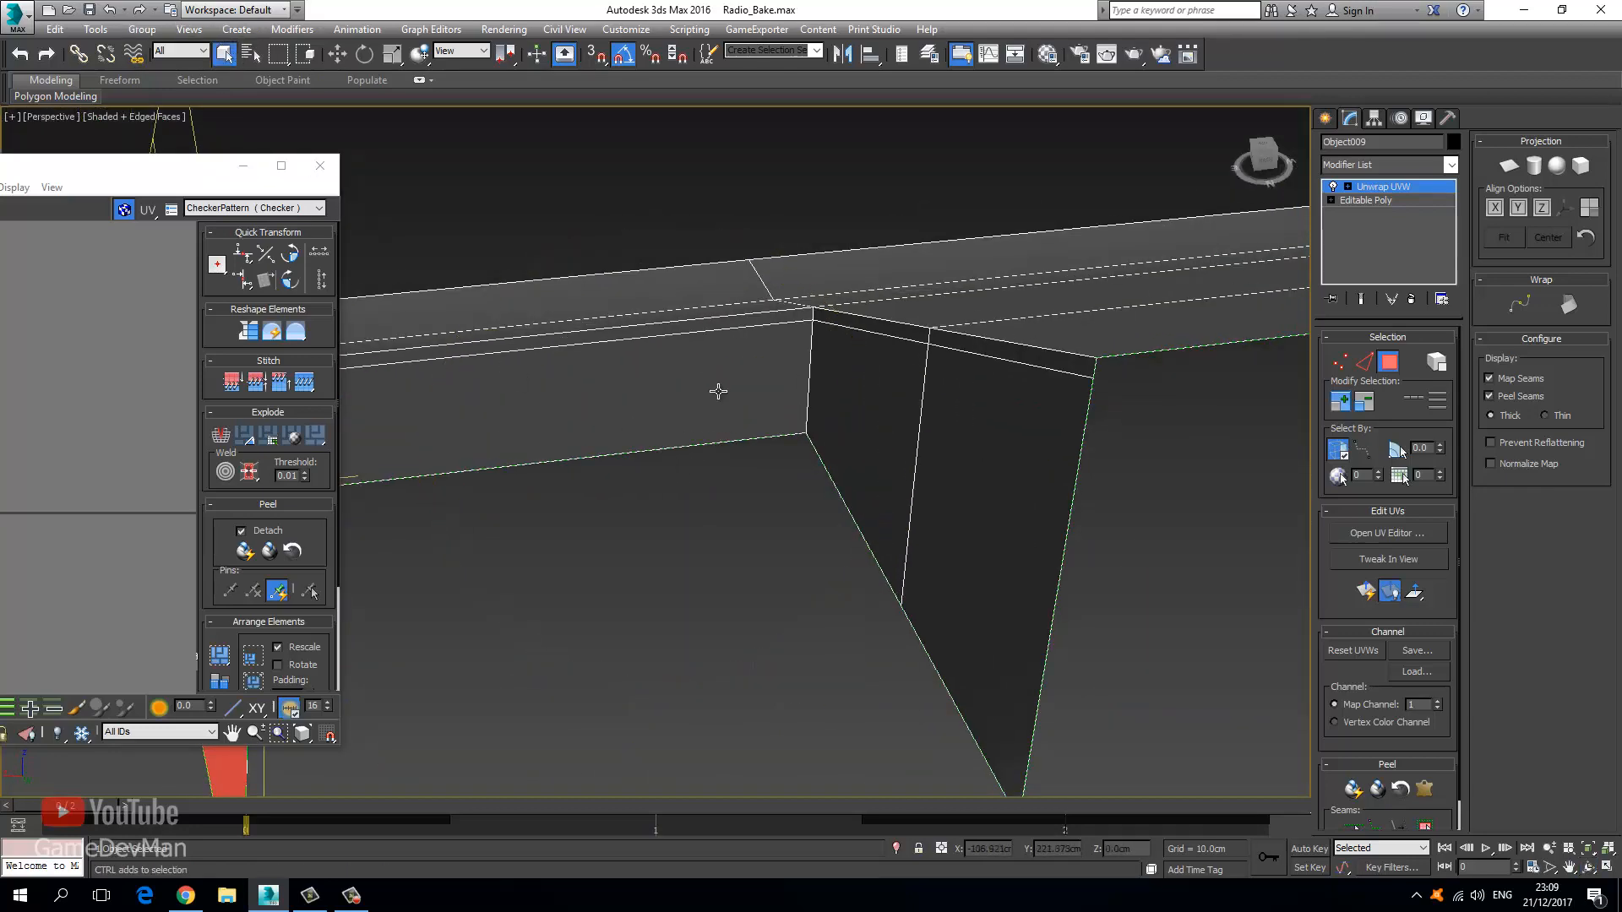
ctrl+click(720, 392)
ctrl+click(872, 443)
ctrl+click(943, 466)
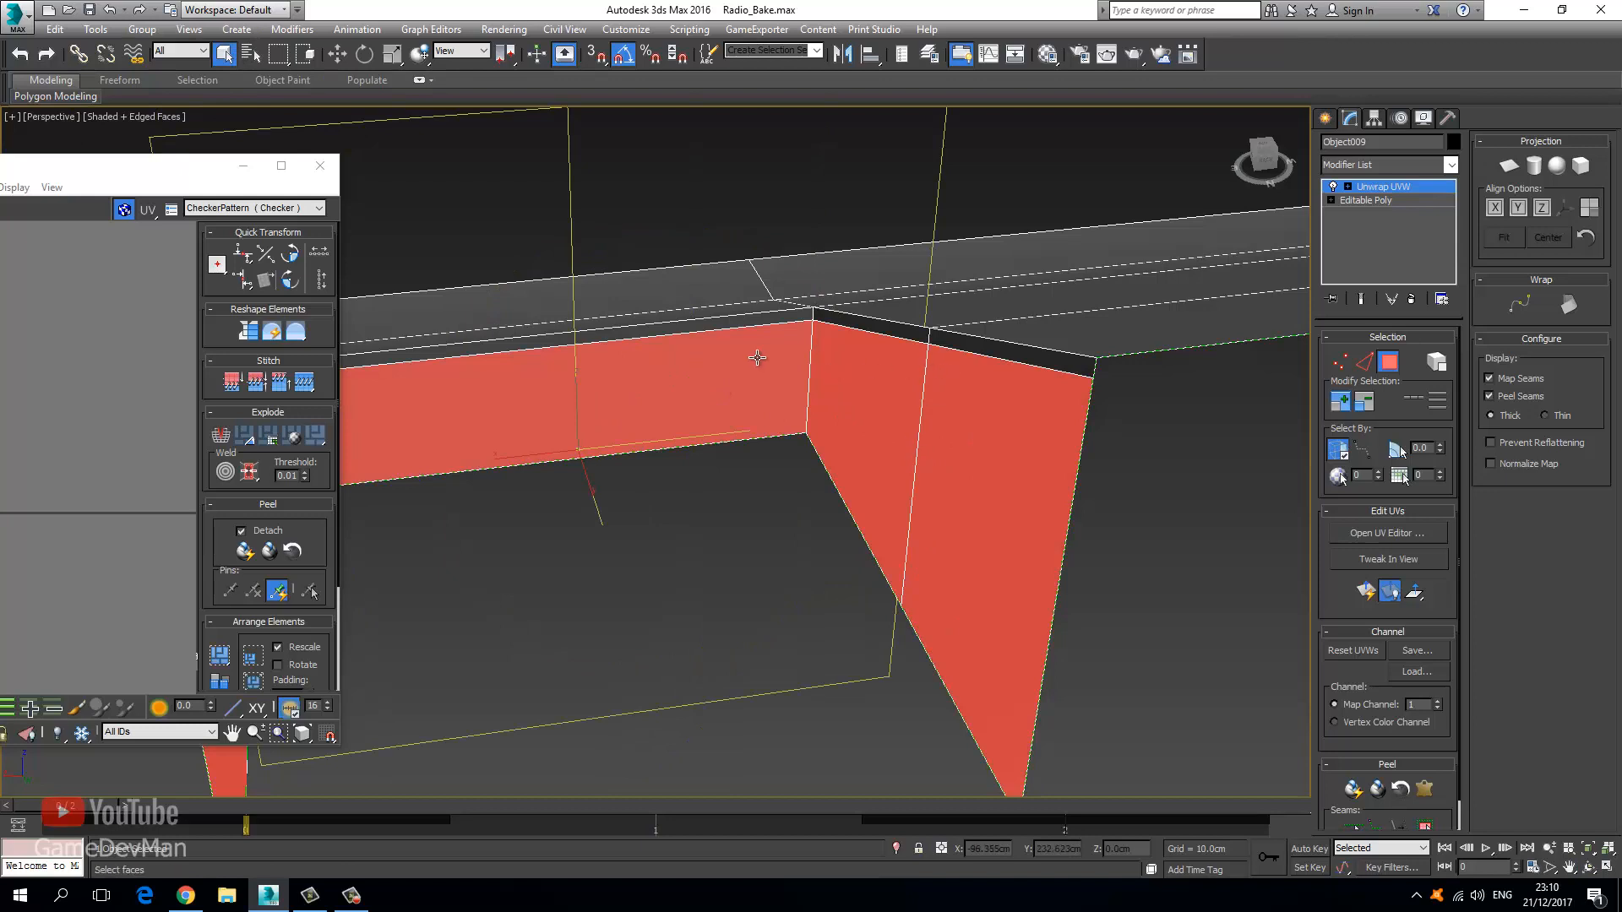
right_click(963, 338)
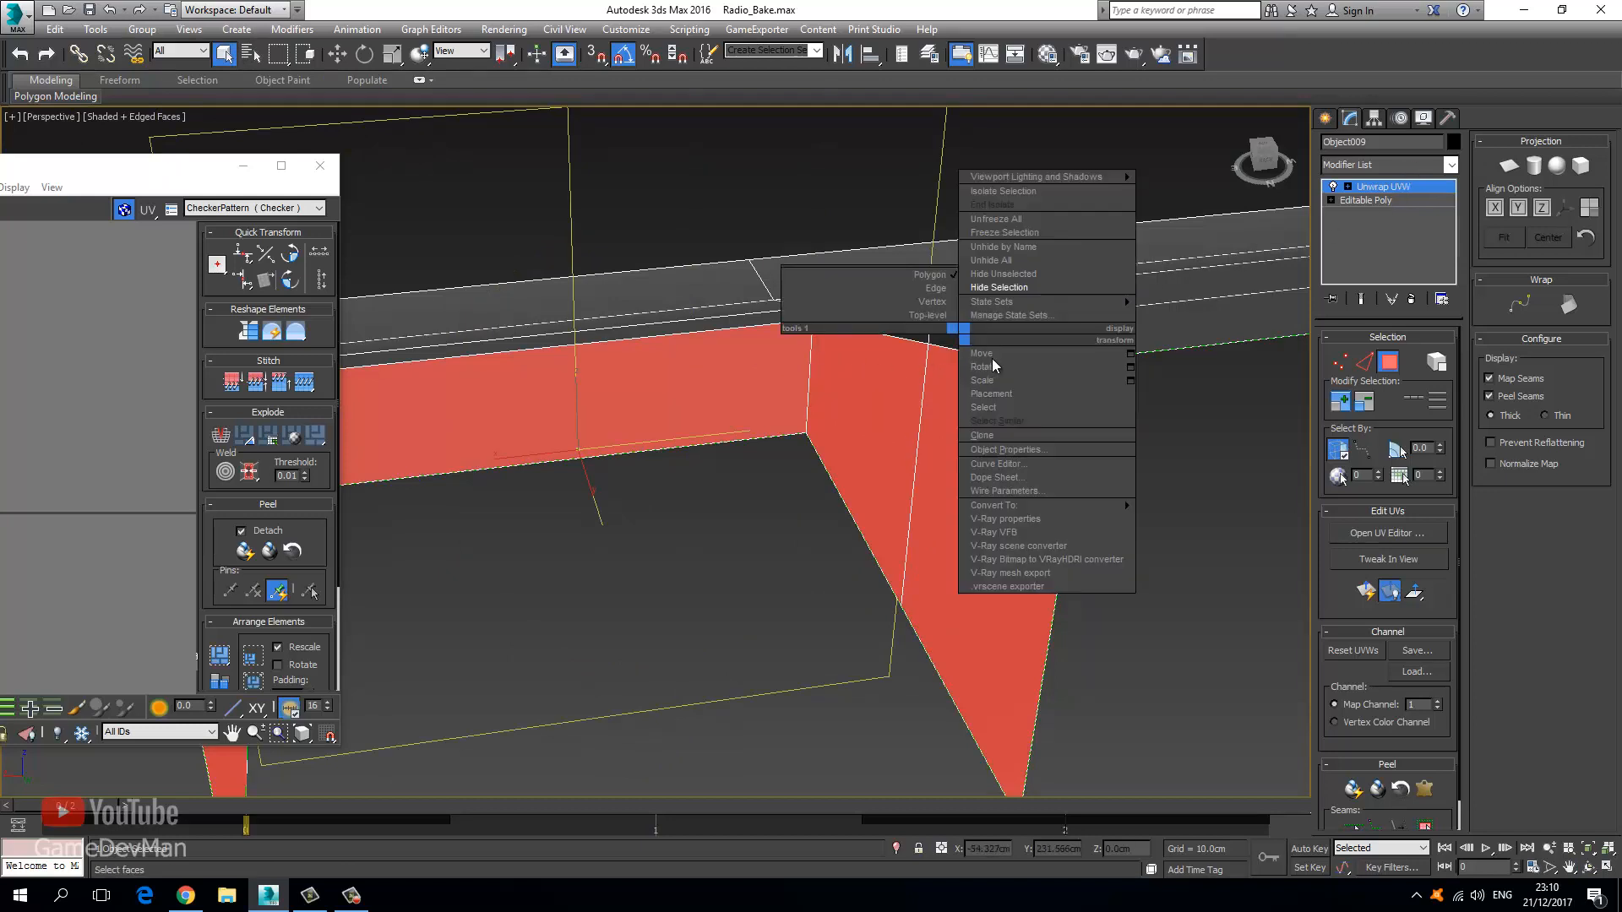
click(1233, 520)
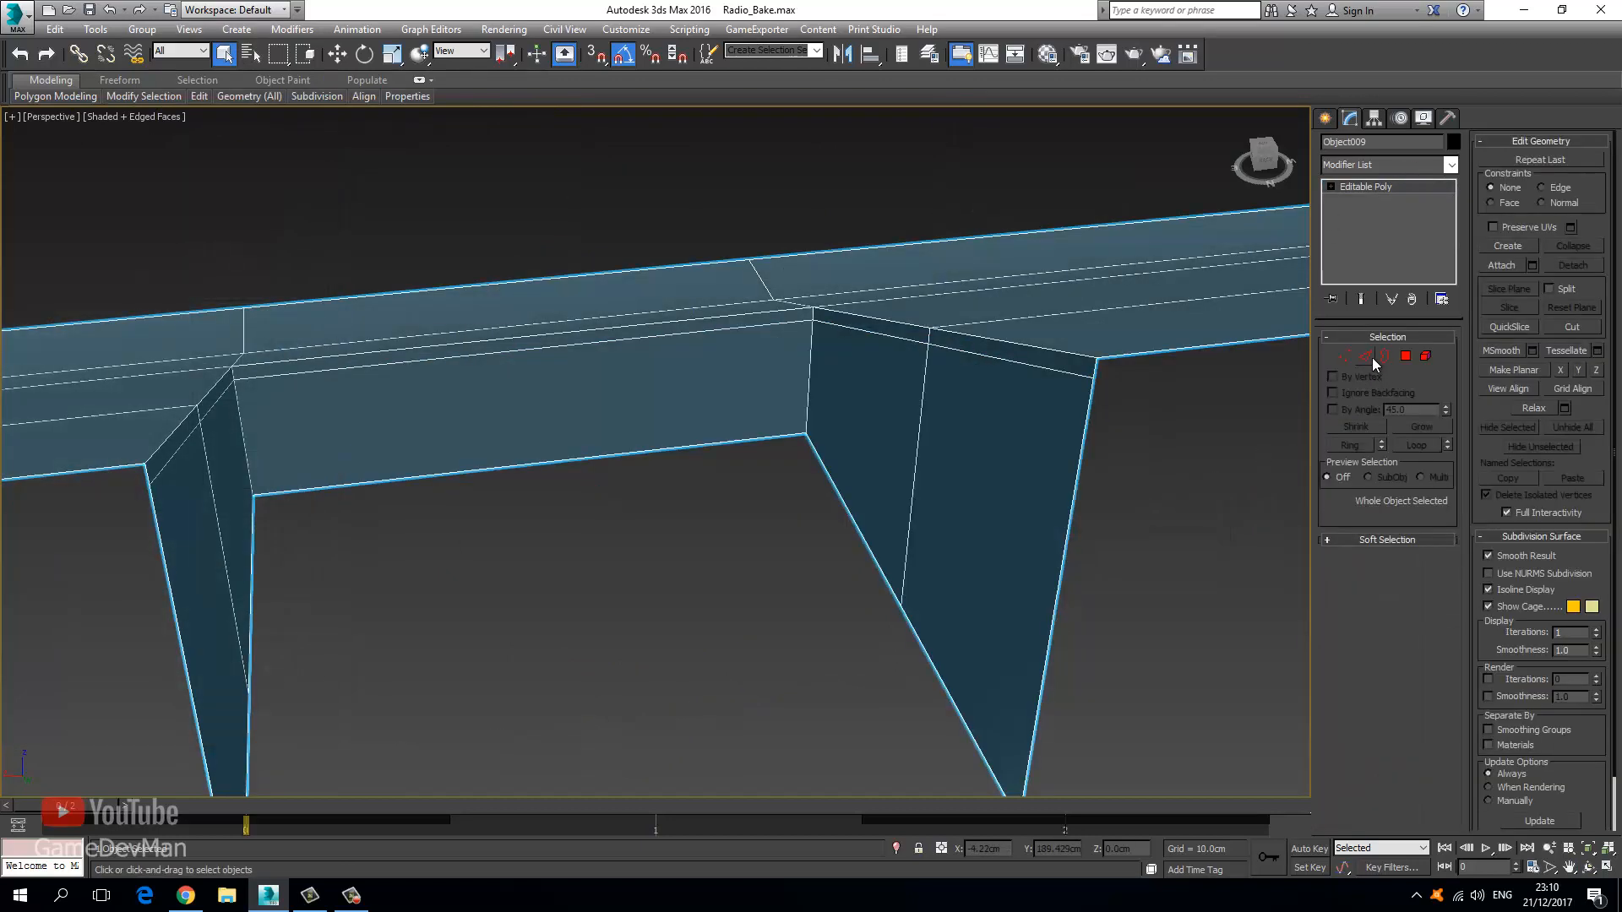
In Edge mode, select the edge loops at the first three fin slots.
click(1366, 356)
double_click(980, 354)
middle_drag(510, 399, 883, 372)
ctrl+double_click(869, 338)
middle_drag(370, 426, 978, 365)
scroll(910, 374, down, 3)
middle_drag(248, 434, 254, 486)
ctrl+double_click(660, 414)
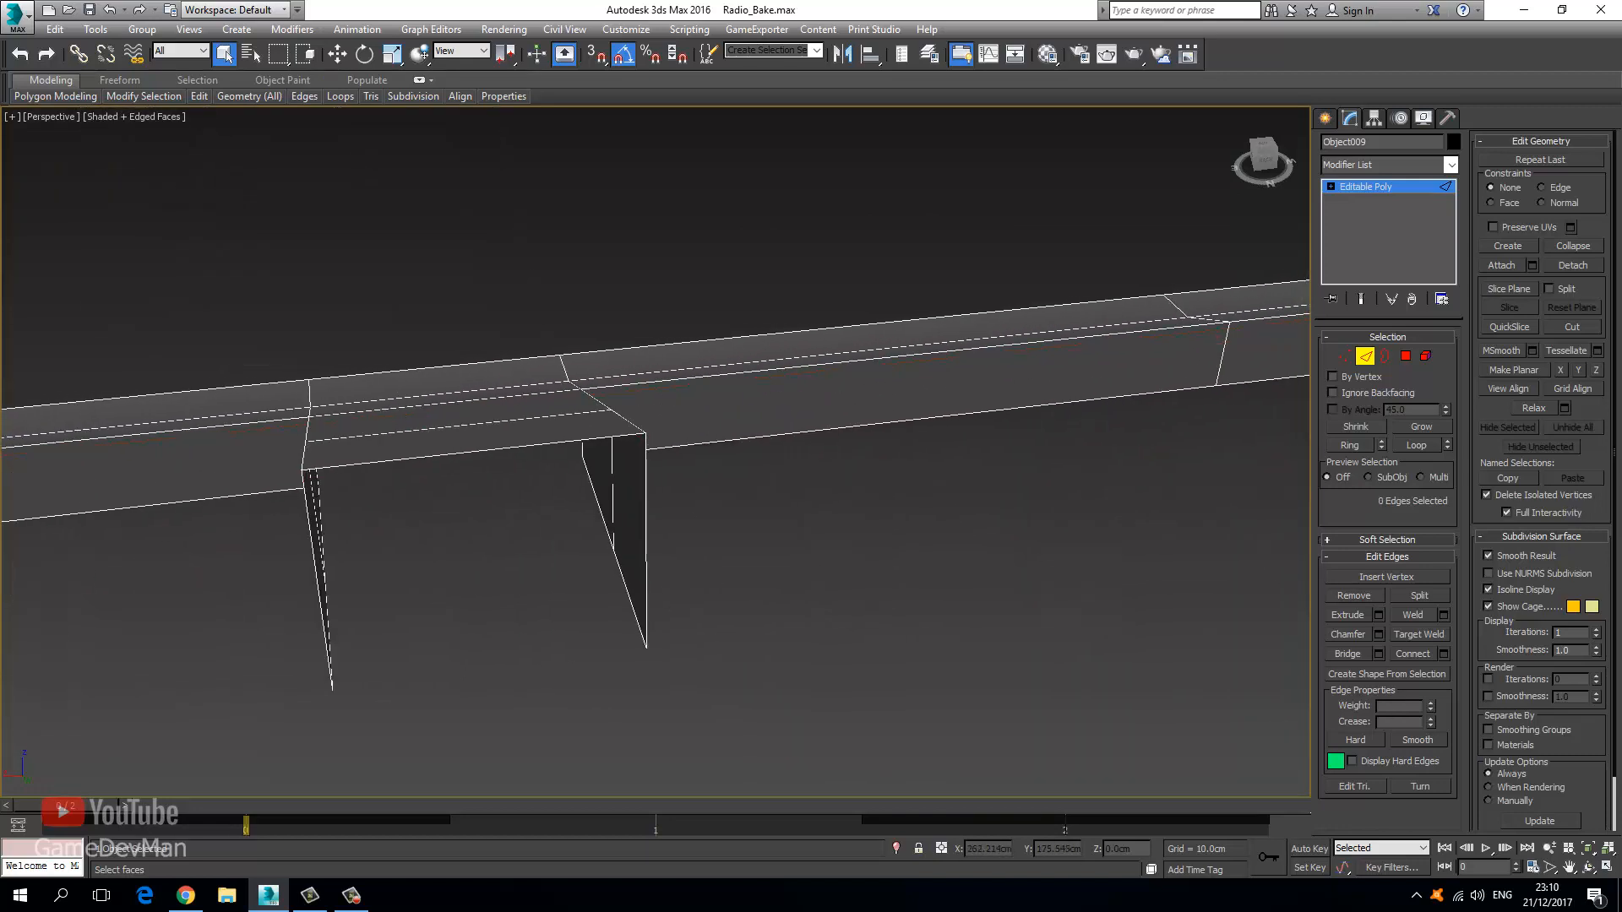
Look along the beam to the other leg group, then exit to the whole Editable Poly object.
scroll(1605, 522, down, 1)
middle_drag(1006, 481, 199, 603)
scroll(718, 541, down, 5)
middle_drag(515, 534, 882, 534)
scroll(569, 563, up, 5)
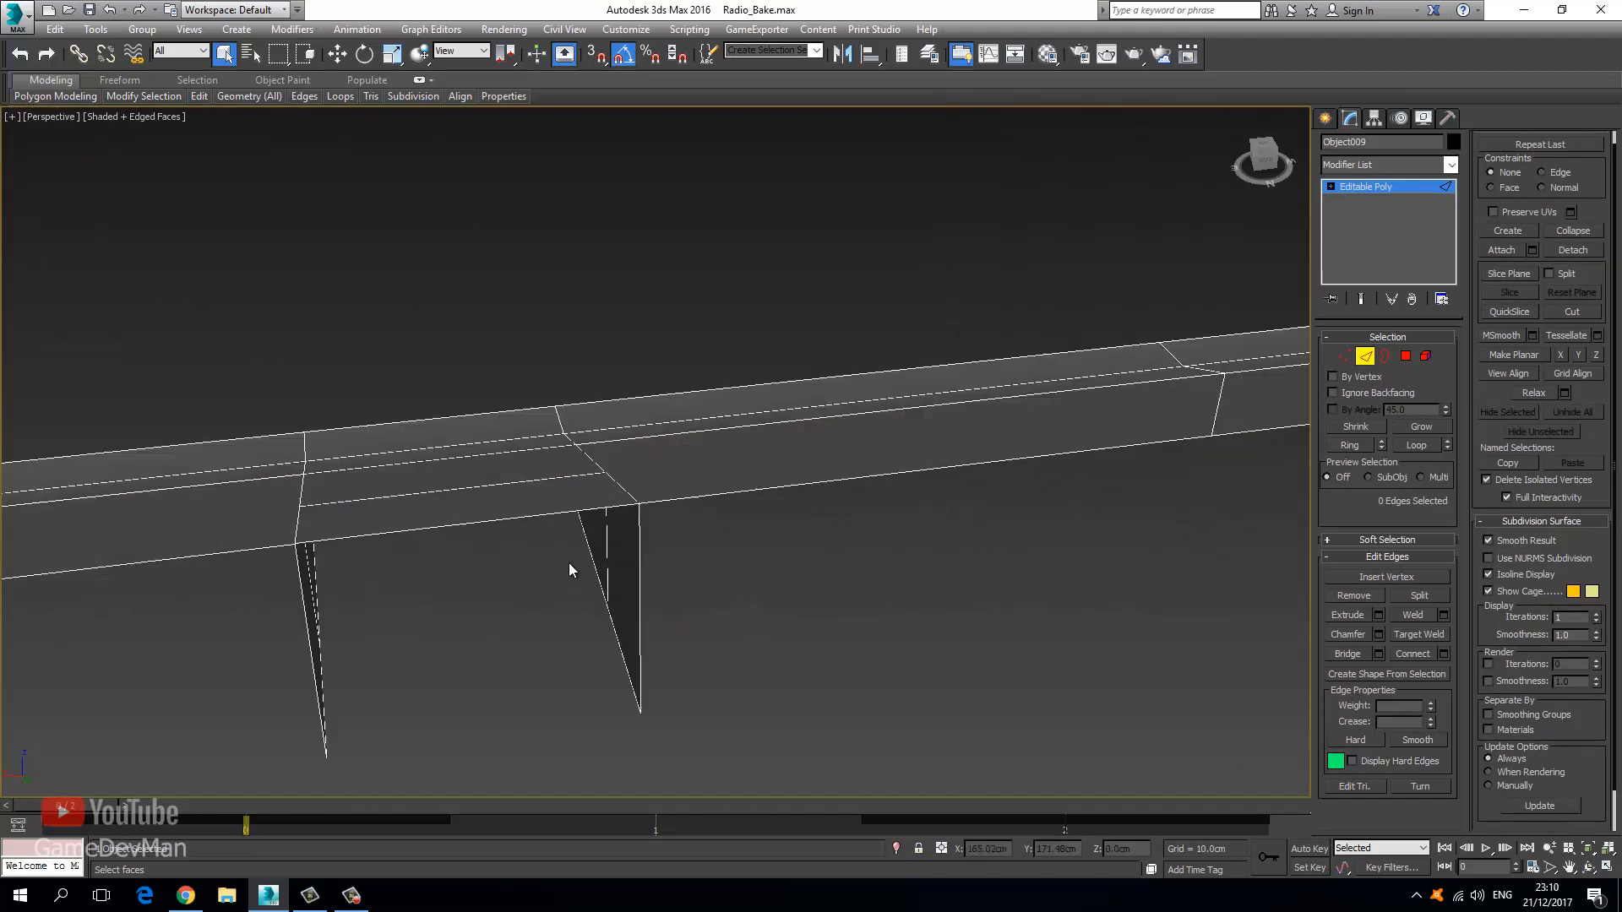
middle_drag(570, 571, 348, 521)
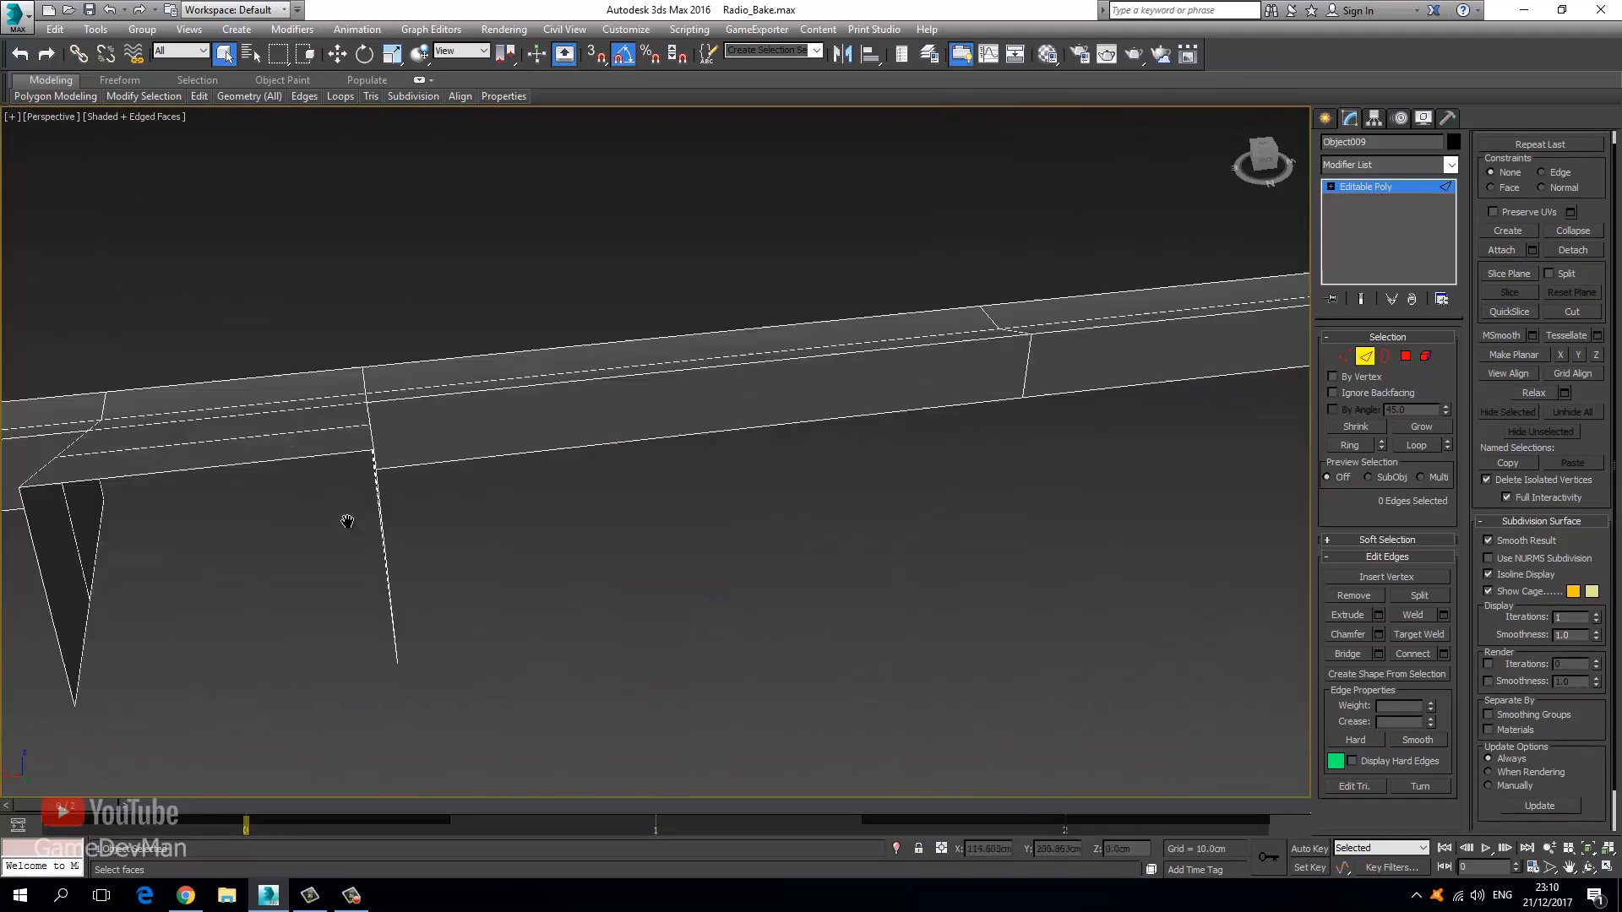
scroll(409, 557, down, 4)
click(1387, 184)
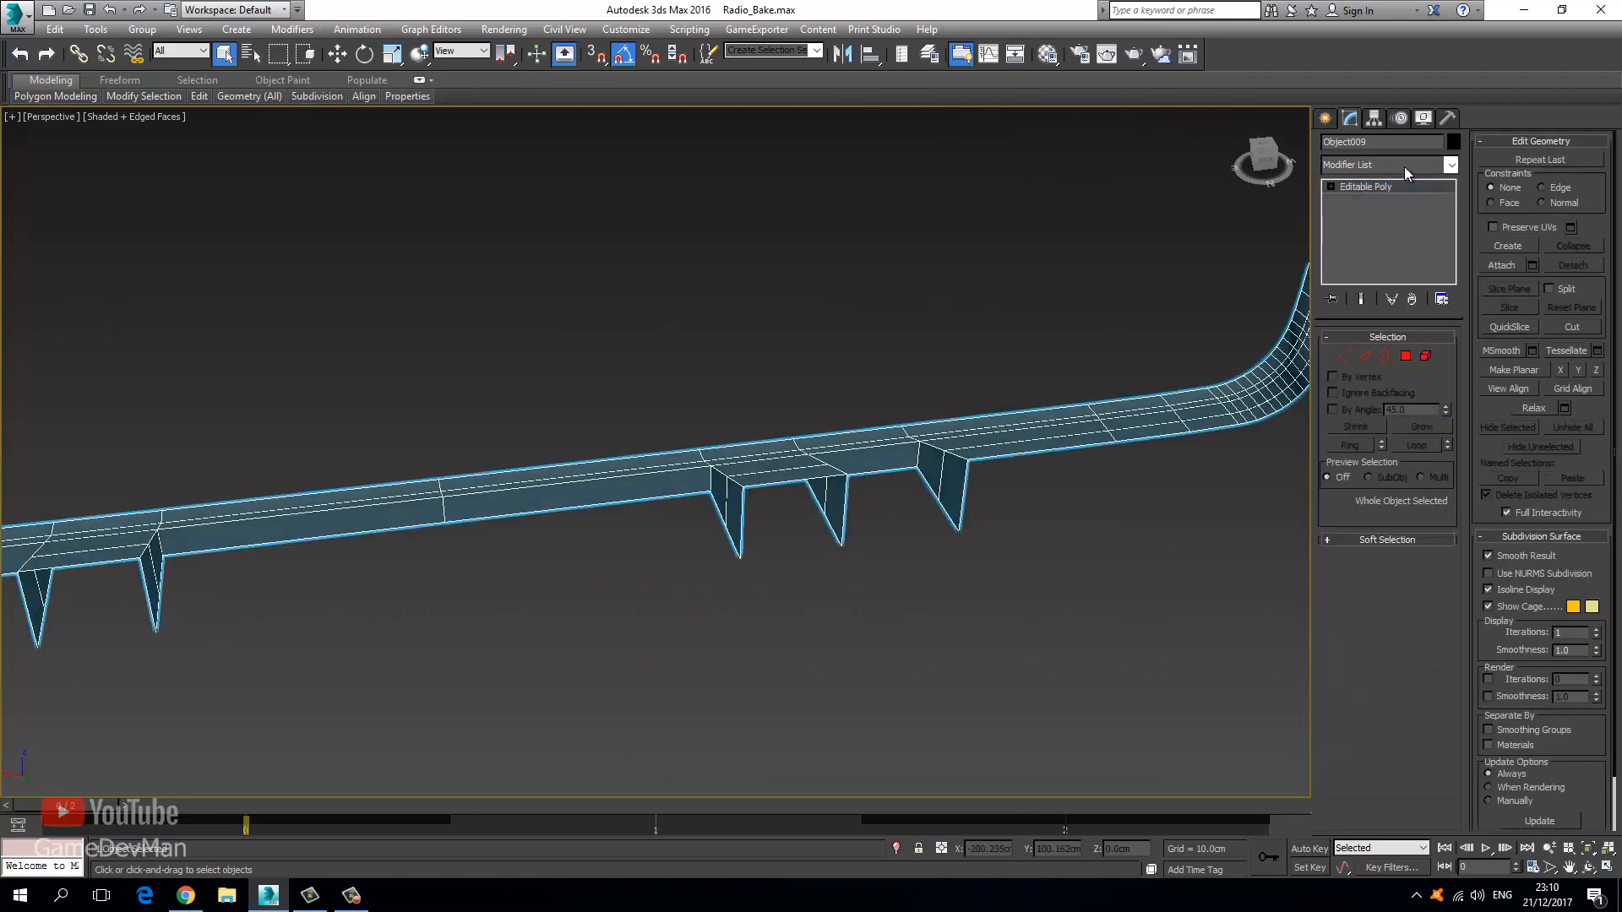
Add an Unwrap UVW modifier to the strip and bring up its UV editor.
click(1404, 165)
key(u)
key(Return)
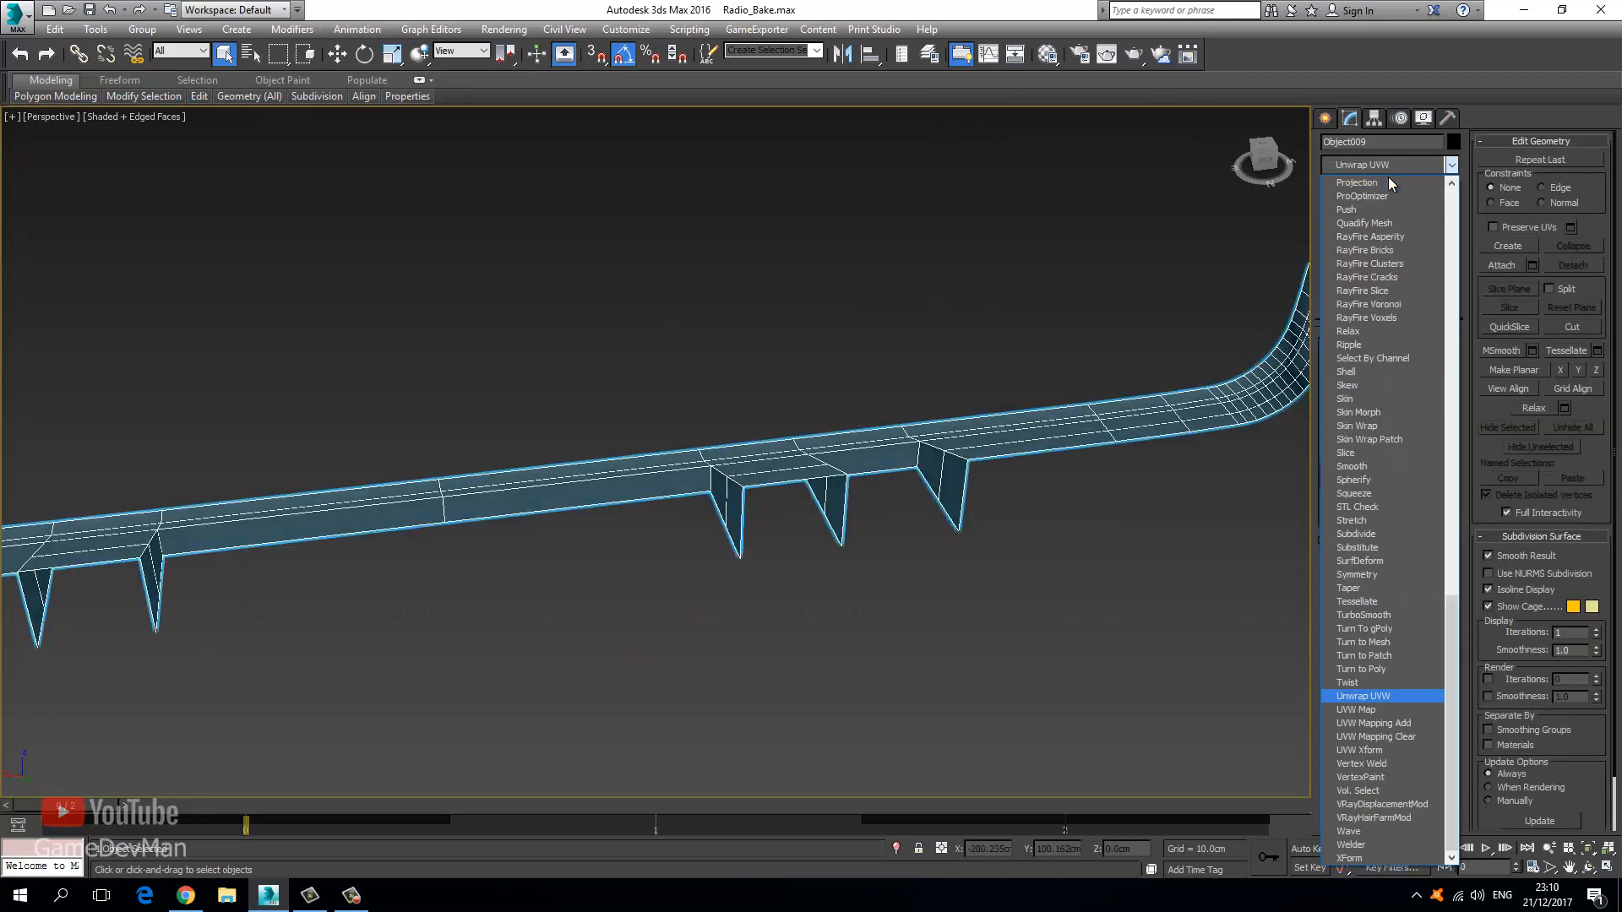
click(1386, 534)
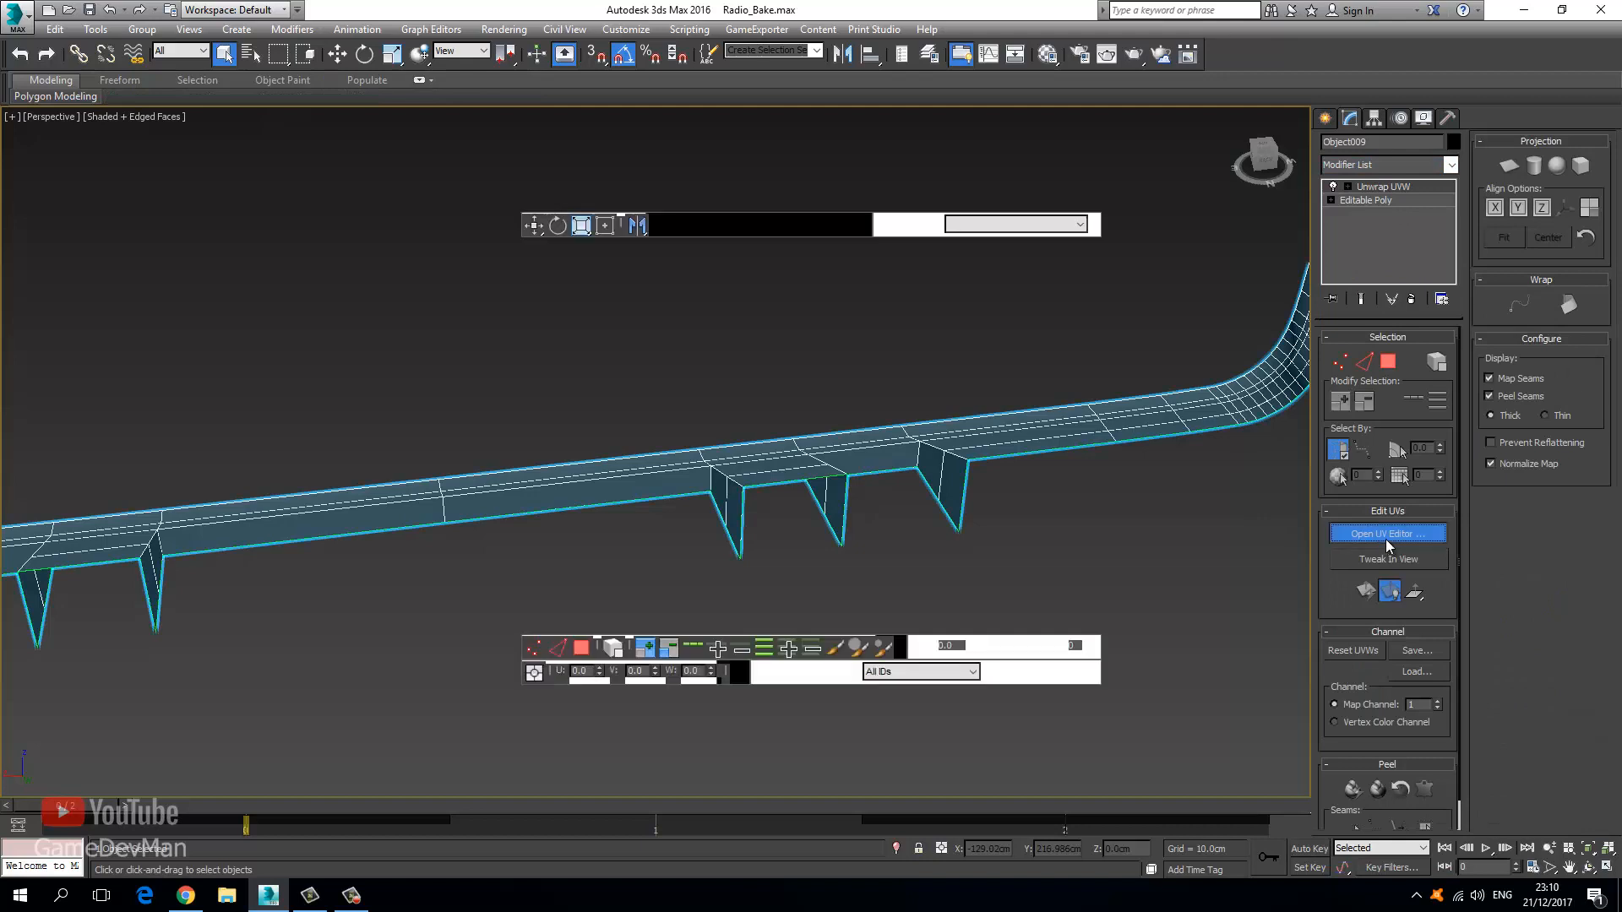
middle_drag(355, 420, 241, 439)
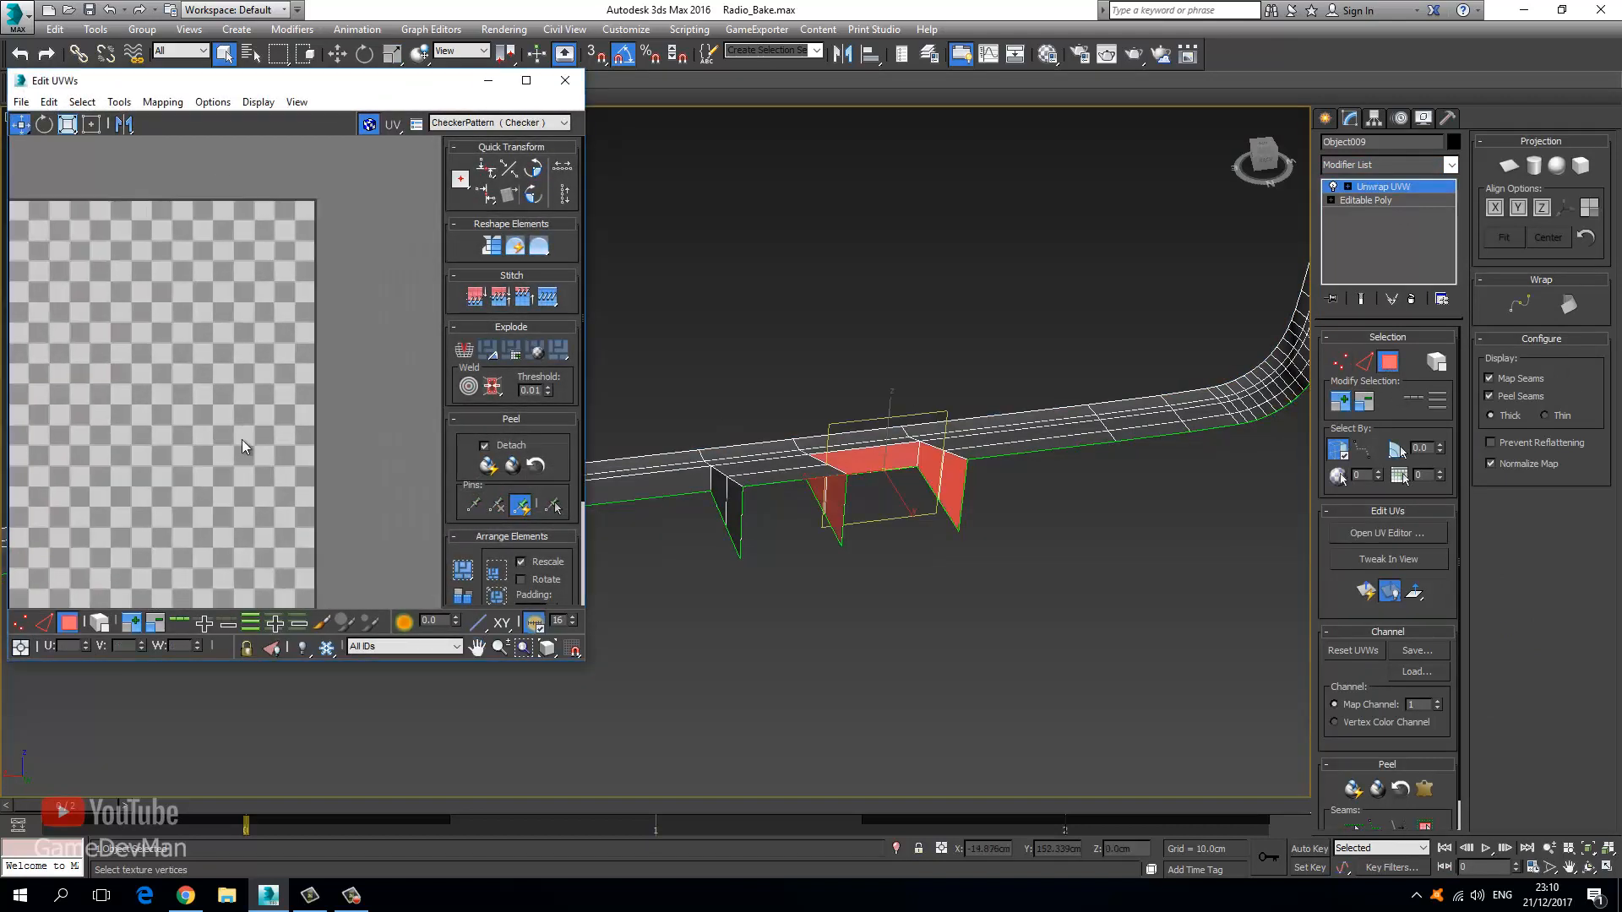
key(z)
scroll(720, 543, up, 10)
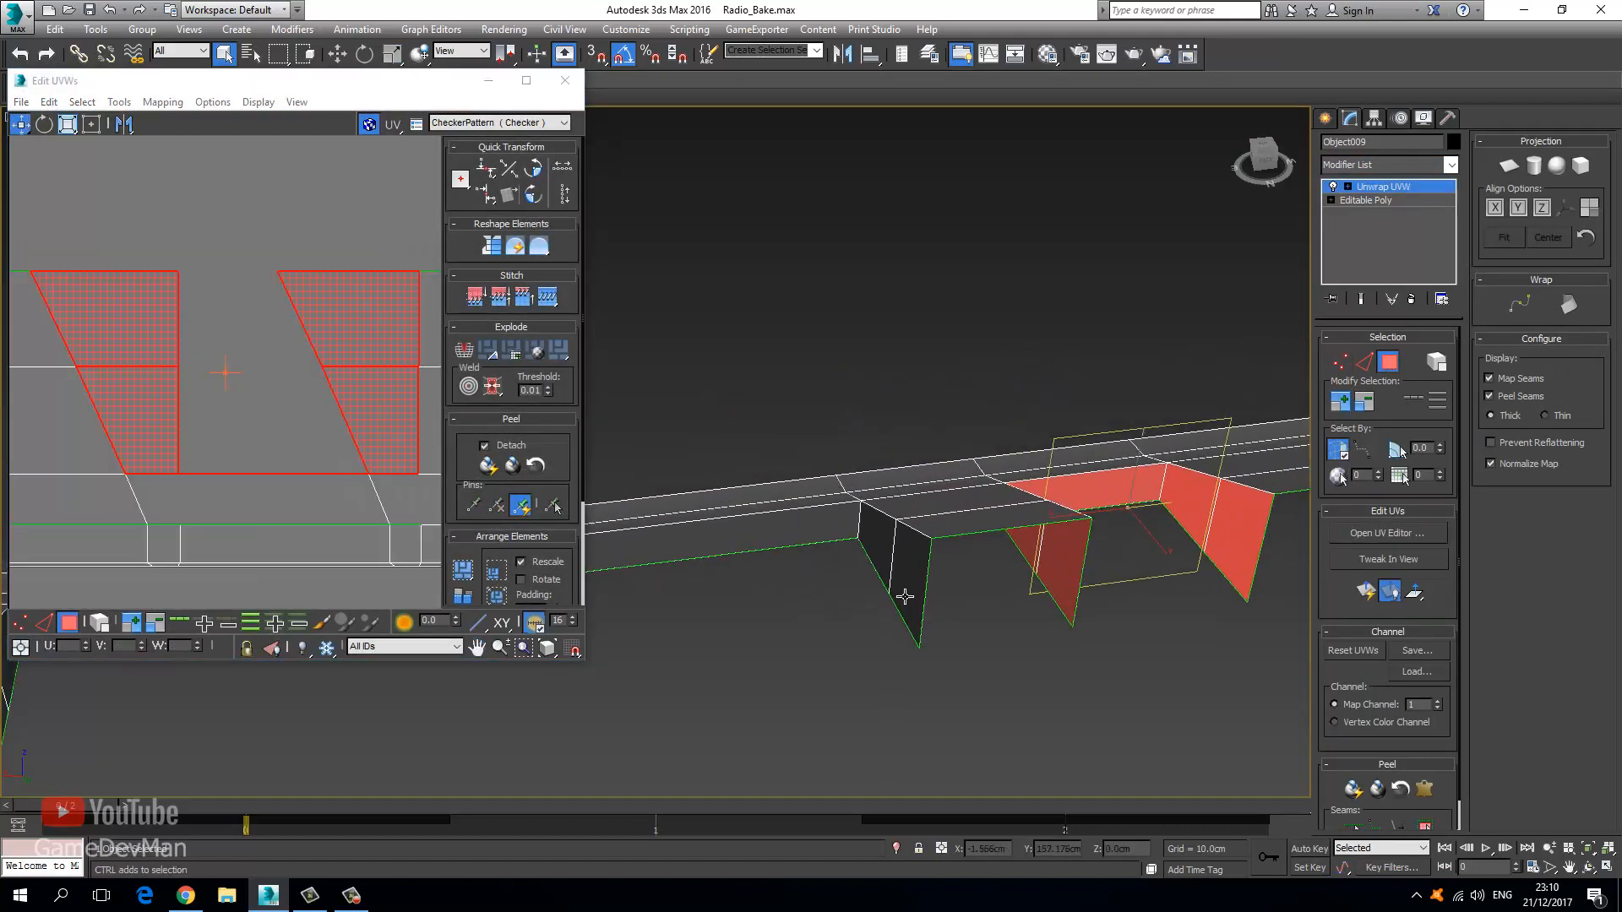
Select both halves of the right fin, the left fin, and the adjoining strip face.
alt+middle_drag(686, 571, 828, 499)
click(236, 30)
click(234, 32)
click(223, 58)
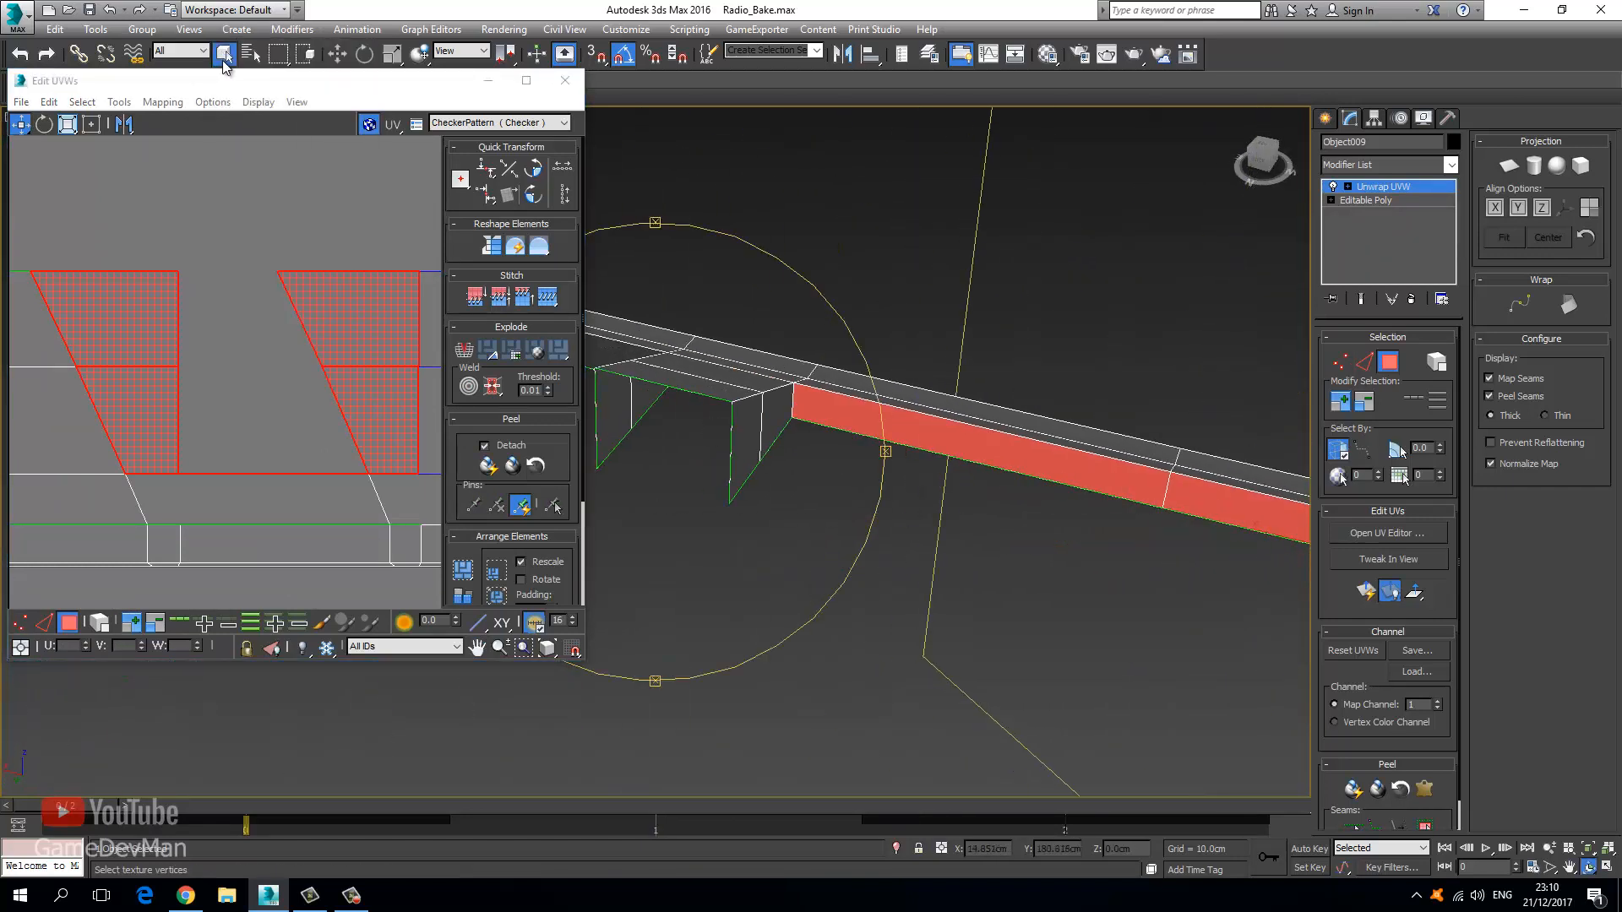
ctrl+click(767, 414)
ctrl+click(747, 425)
middle_drag(628, 449, 1001, 527)
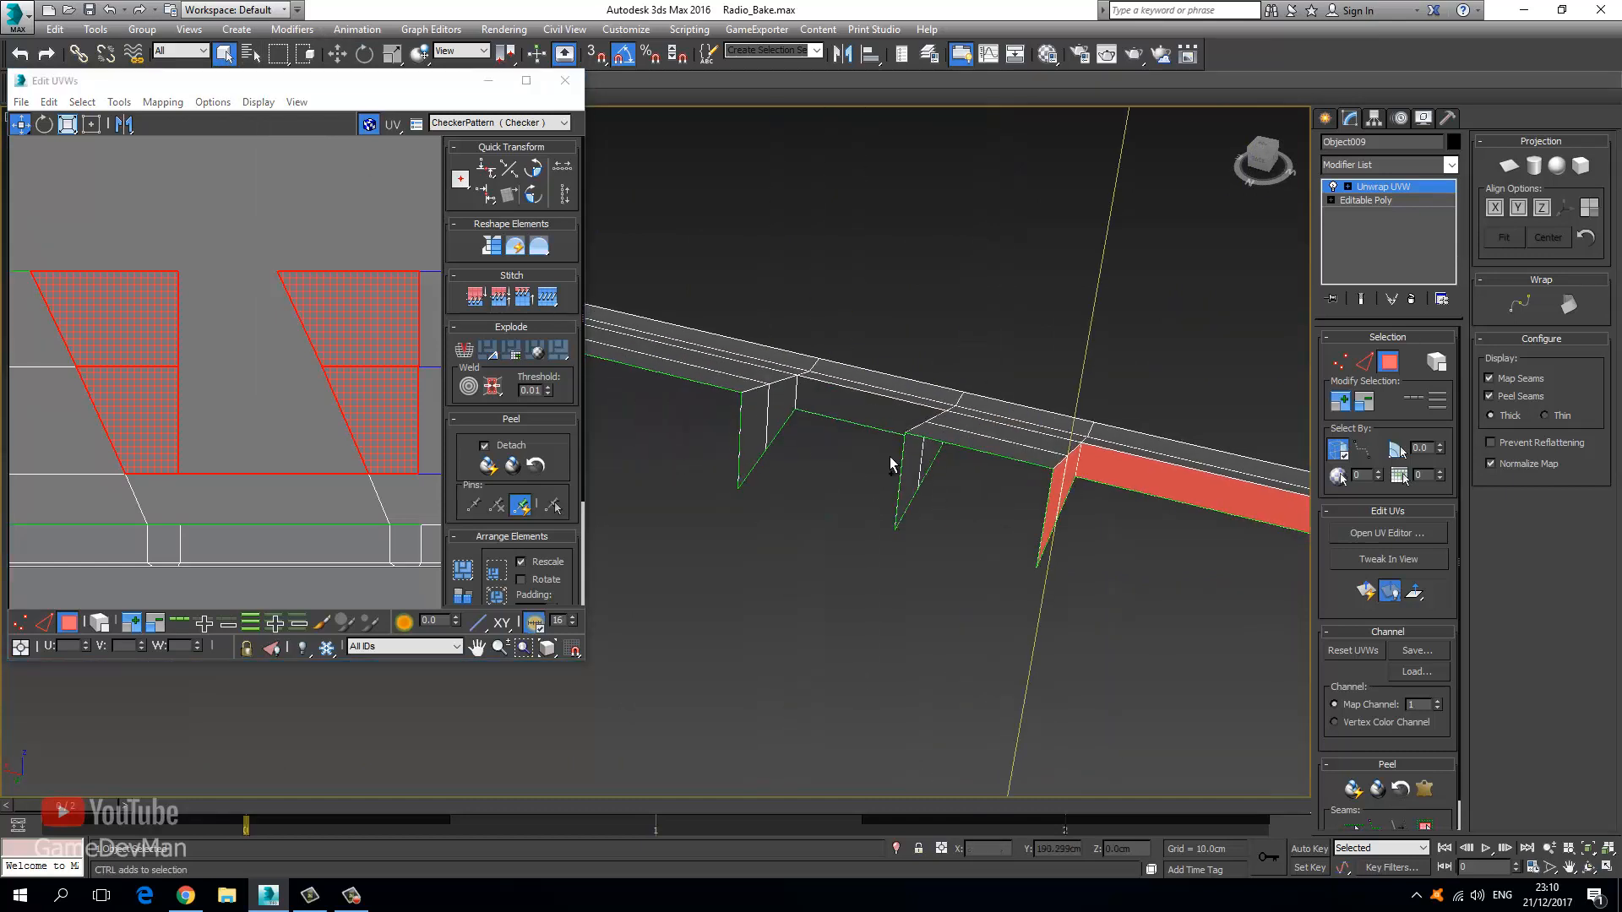
ctrl+click(759, 420)
ctrl+click(780, 413)
ctrl+click(823, 414)
From the far side of the fins, add the two dark fin polygons to the selection.
middle_drag(786, 465, 693, 480)
key(ctrl+r)
drag(692, 480, 672, 405)
click(223, 53)
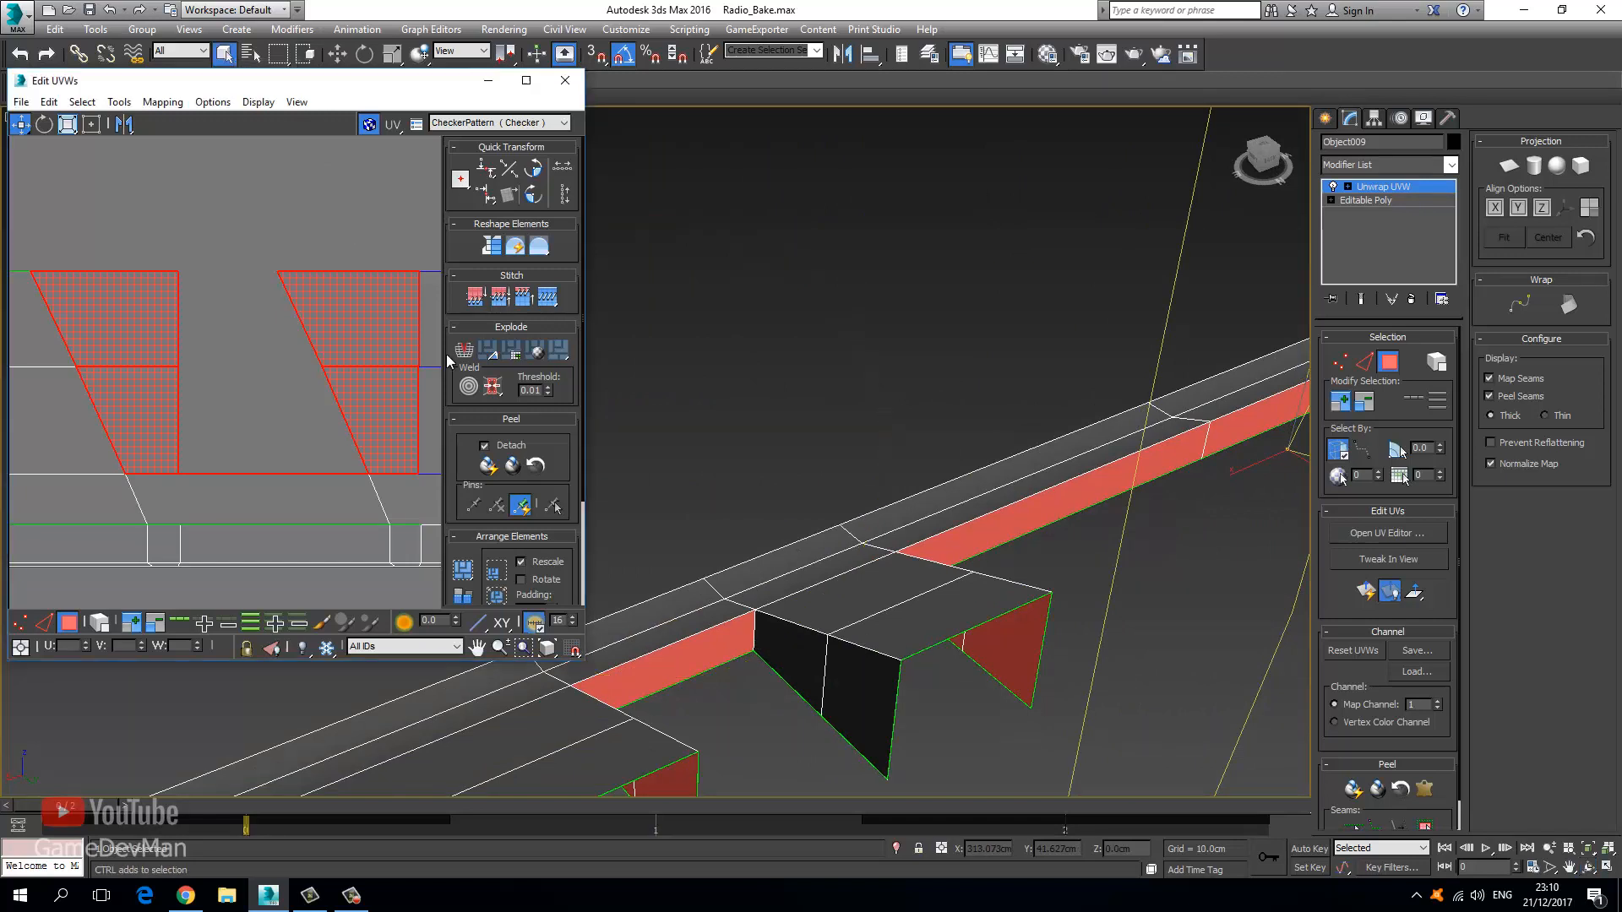
ctrl+click(783, 657)
ctrl+click(866, 697)
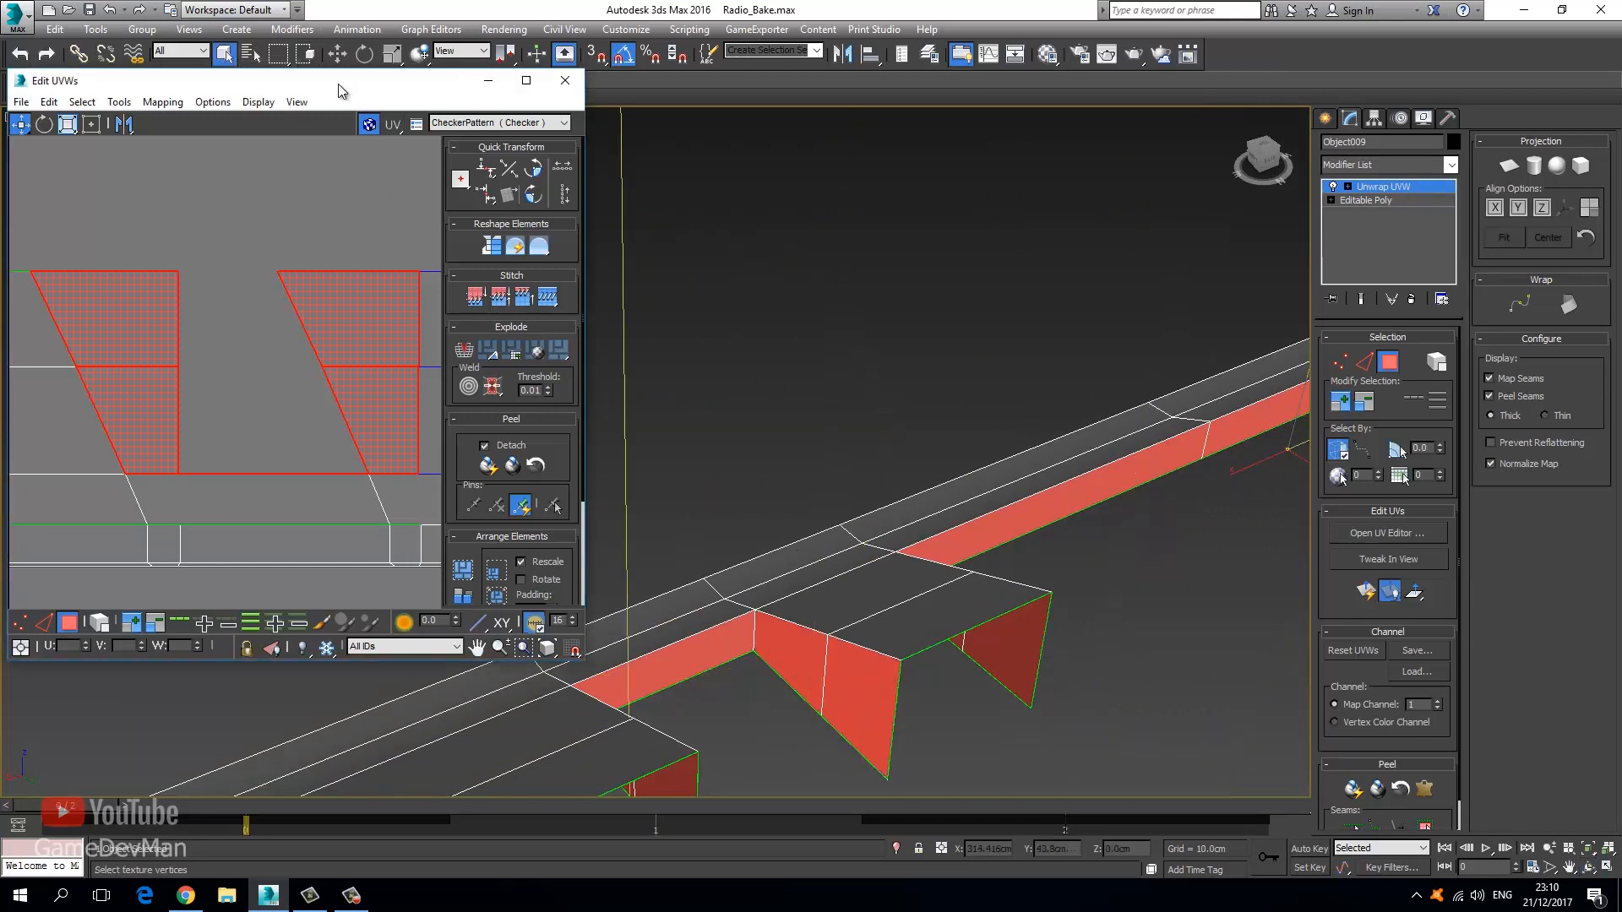
Maximize the Edit UVWs window and frame the selected UV shells.
drag(338, 88, 568, 0)
scroll(583, 456, down, 3)
key(z)
middle_drag(608, 488, 615, 496)
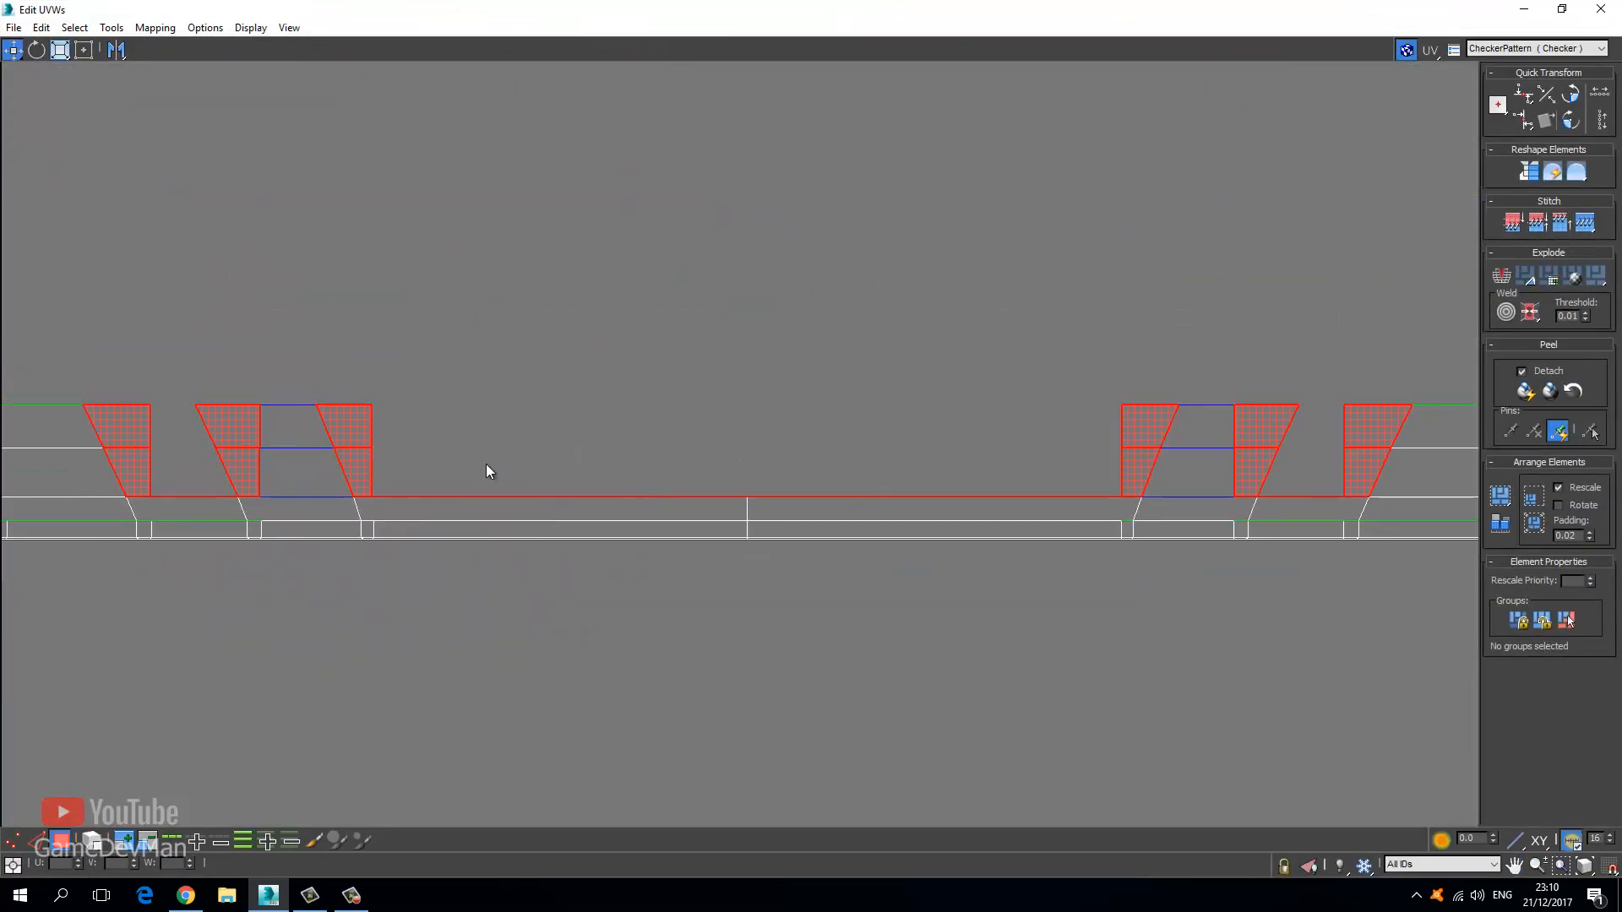
Move the fin UV shells above the layout and relax them by polygon angles.
right_click(363, 428)
click(382, 445)
drag(363, 446, 382, 213)
click(112, 28)
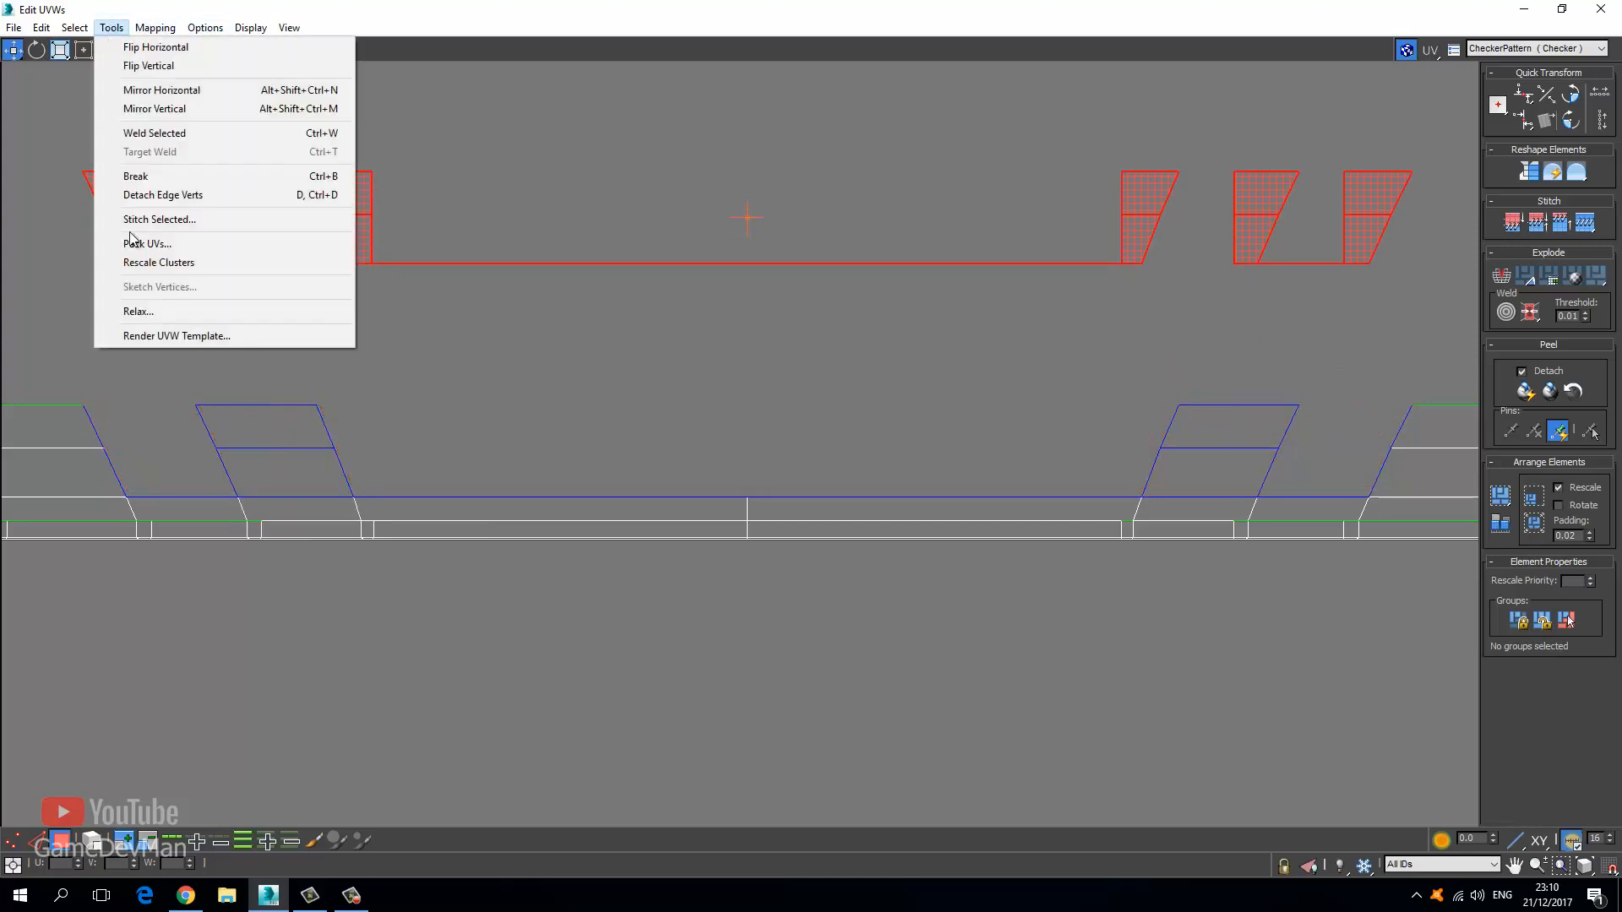
click(163, 309)
click(136, 80)
click(76, 108)
click(186, 152)
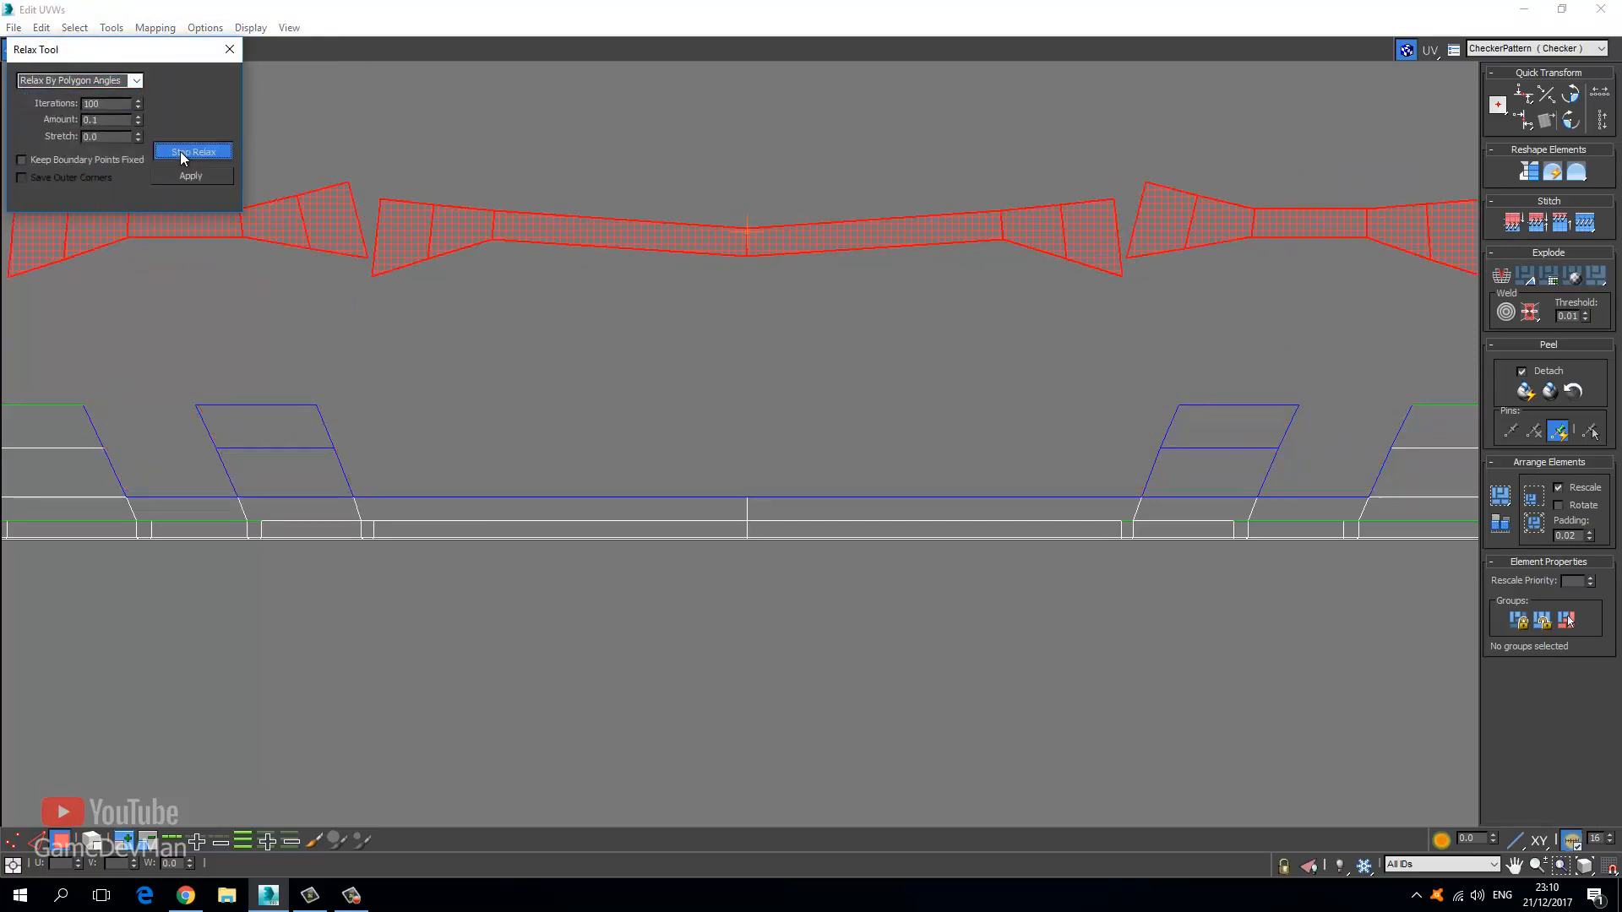
click(229, 49)
Select the long strip shell, relax it by polygon angles, then deselect it.
scroll(448, 388, down, 5)
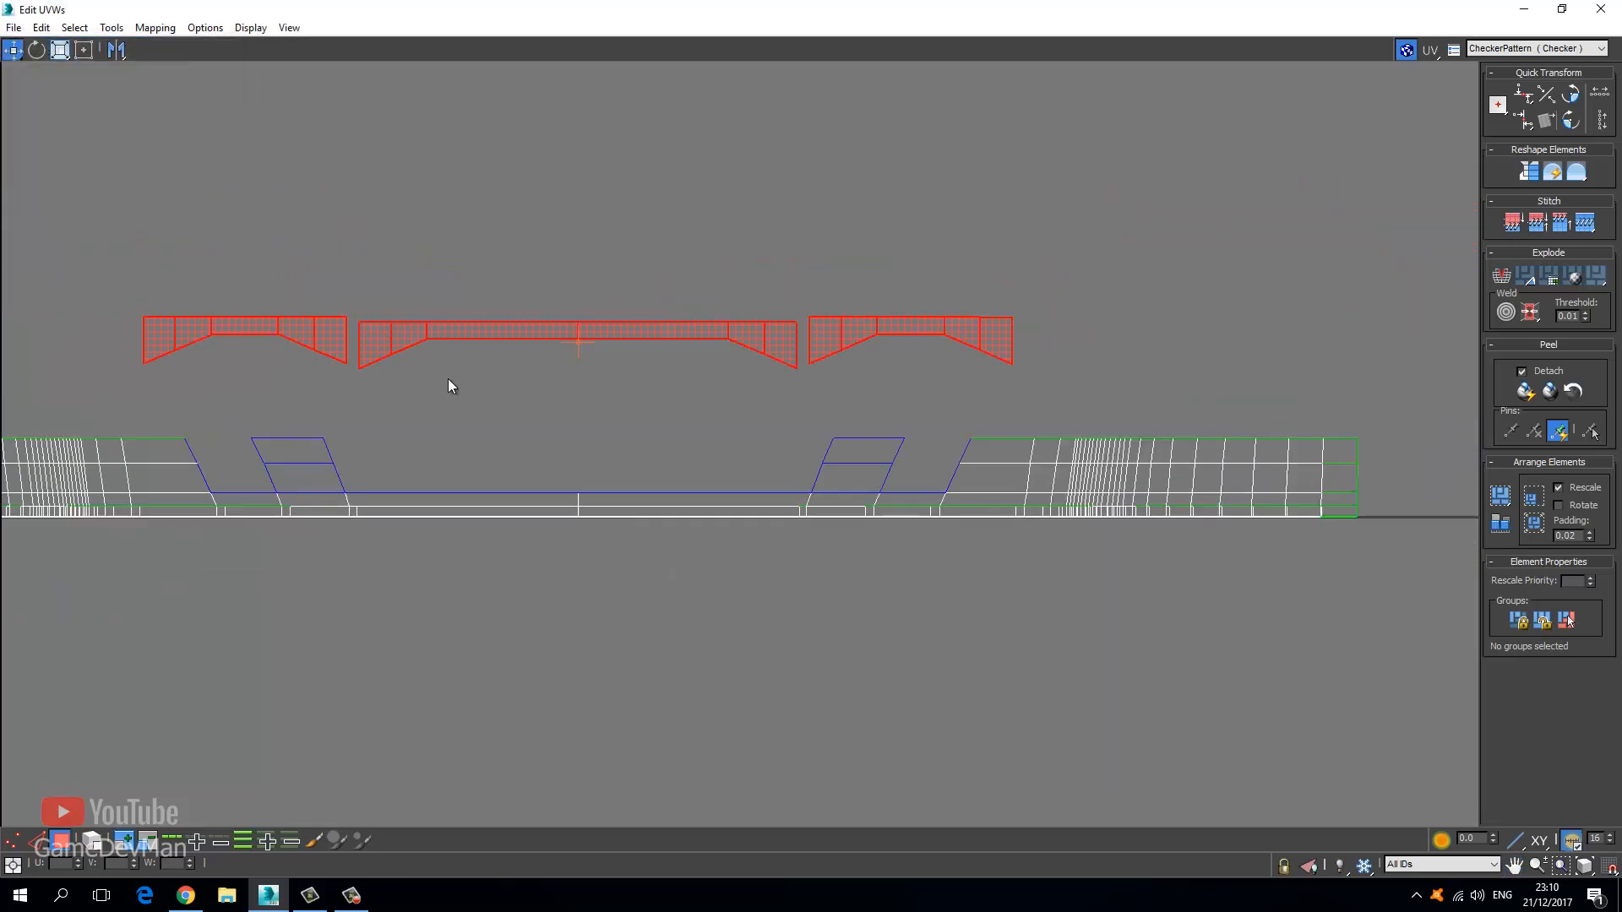
scroll(338, 465, down, 3)
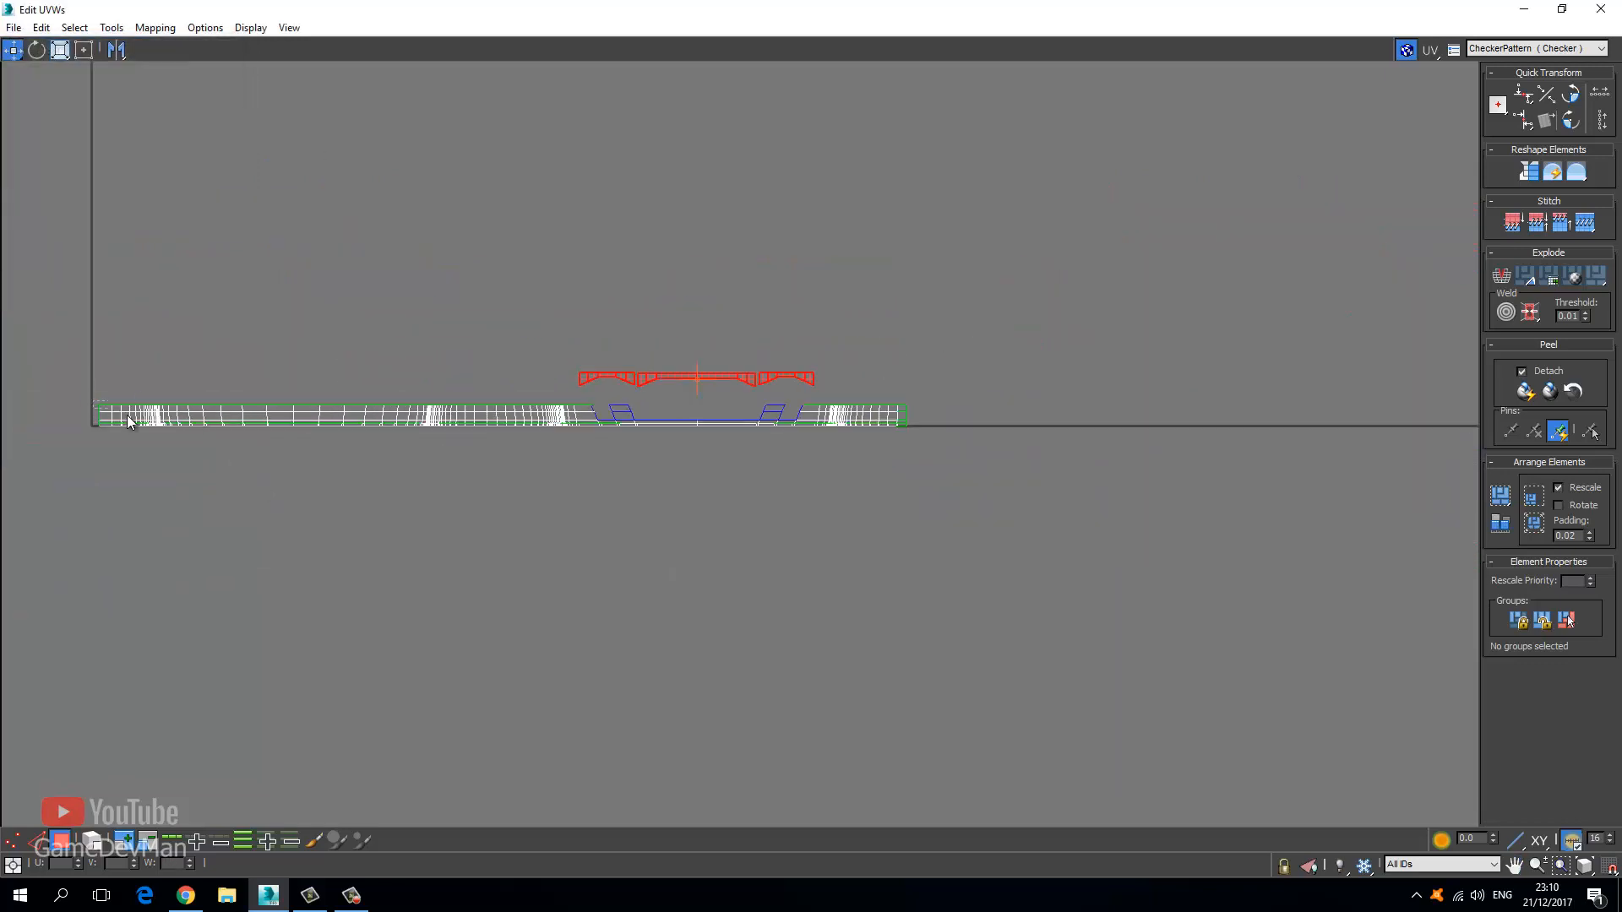
drag(74, 377, 488, 466)
ctrl+drag(958, 407, 933, 420)
click(111, 28)
click(196, 314)
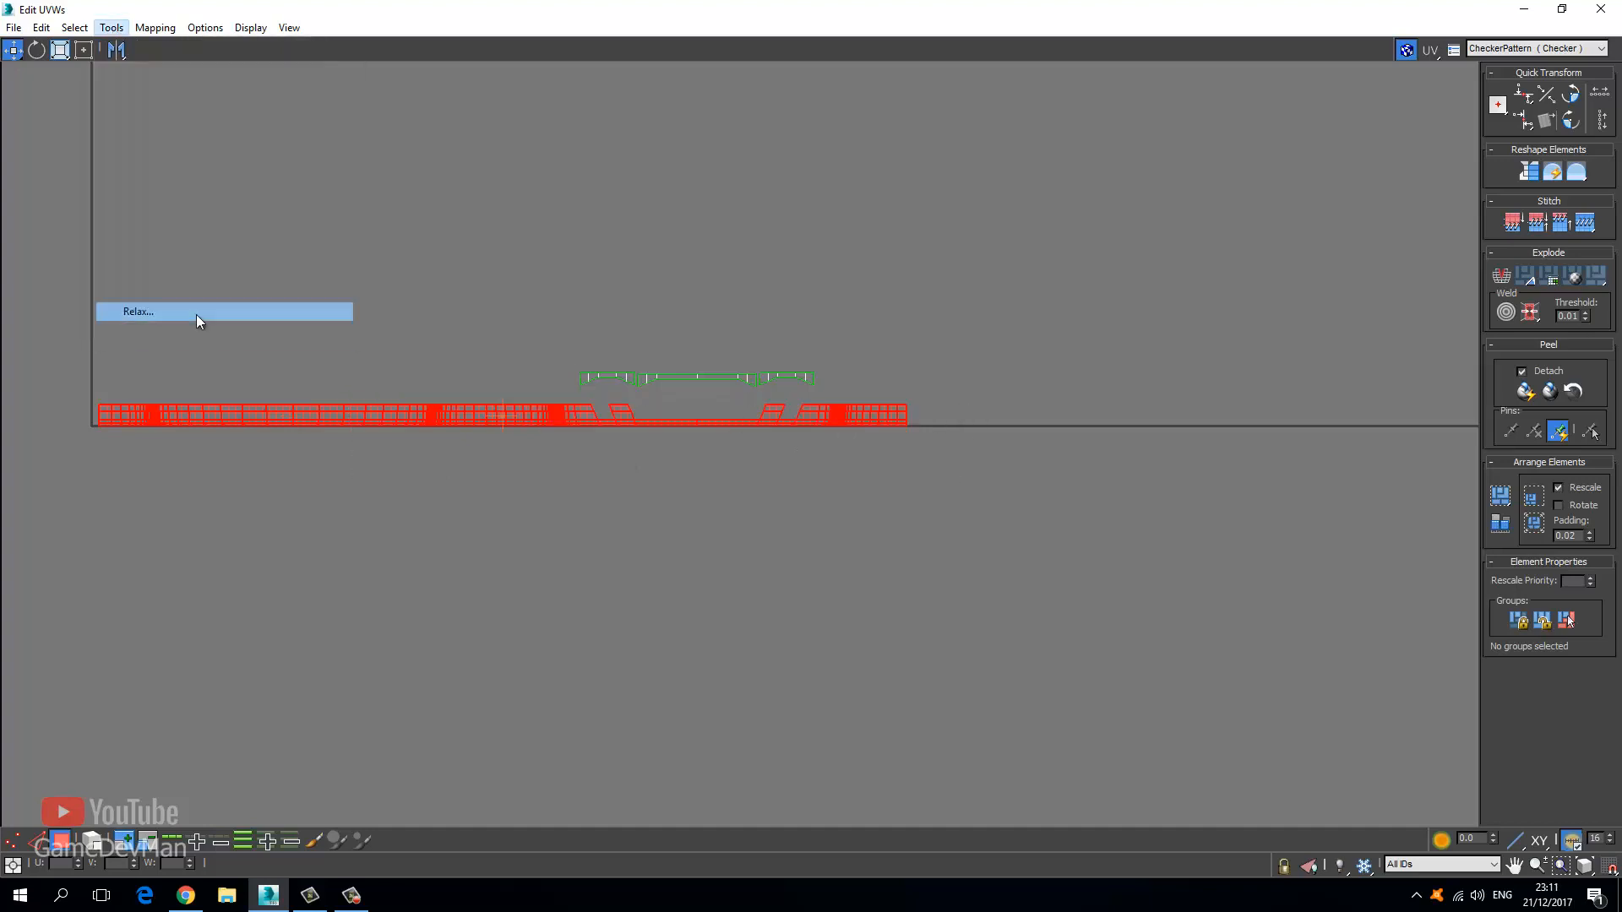
click(140, 81)
click(124, 93)
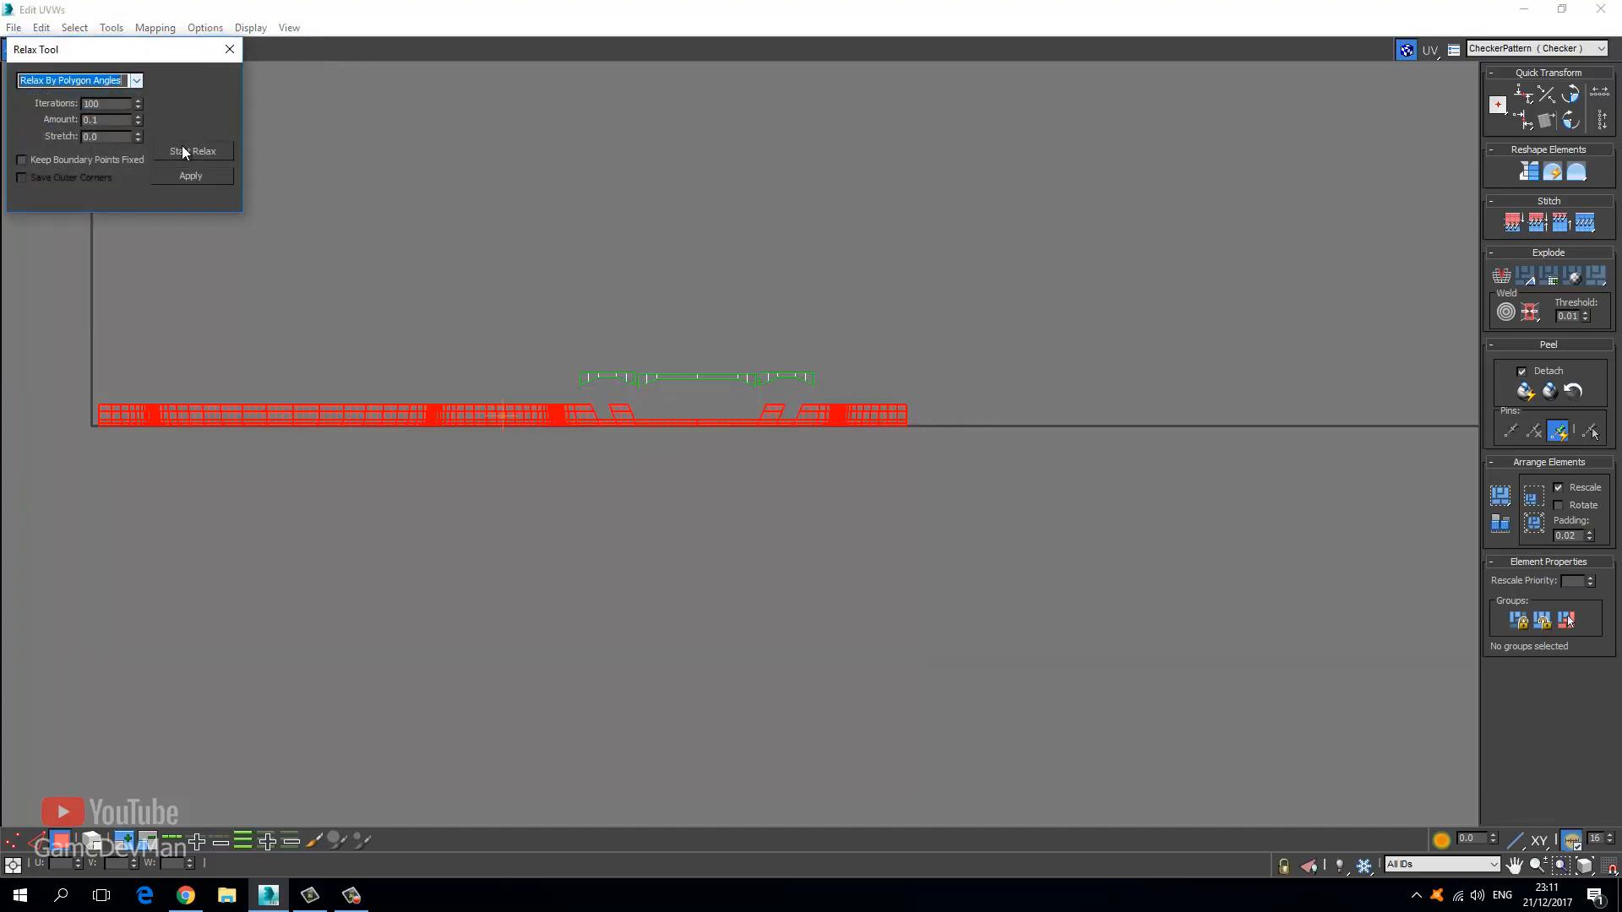
click(190, 153)
click(190, 153)
click(292, 94)
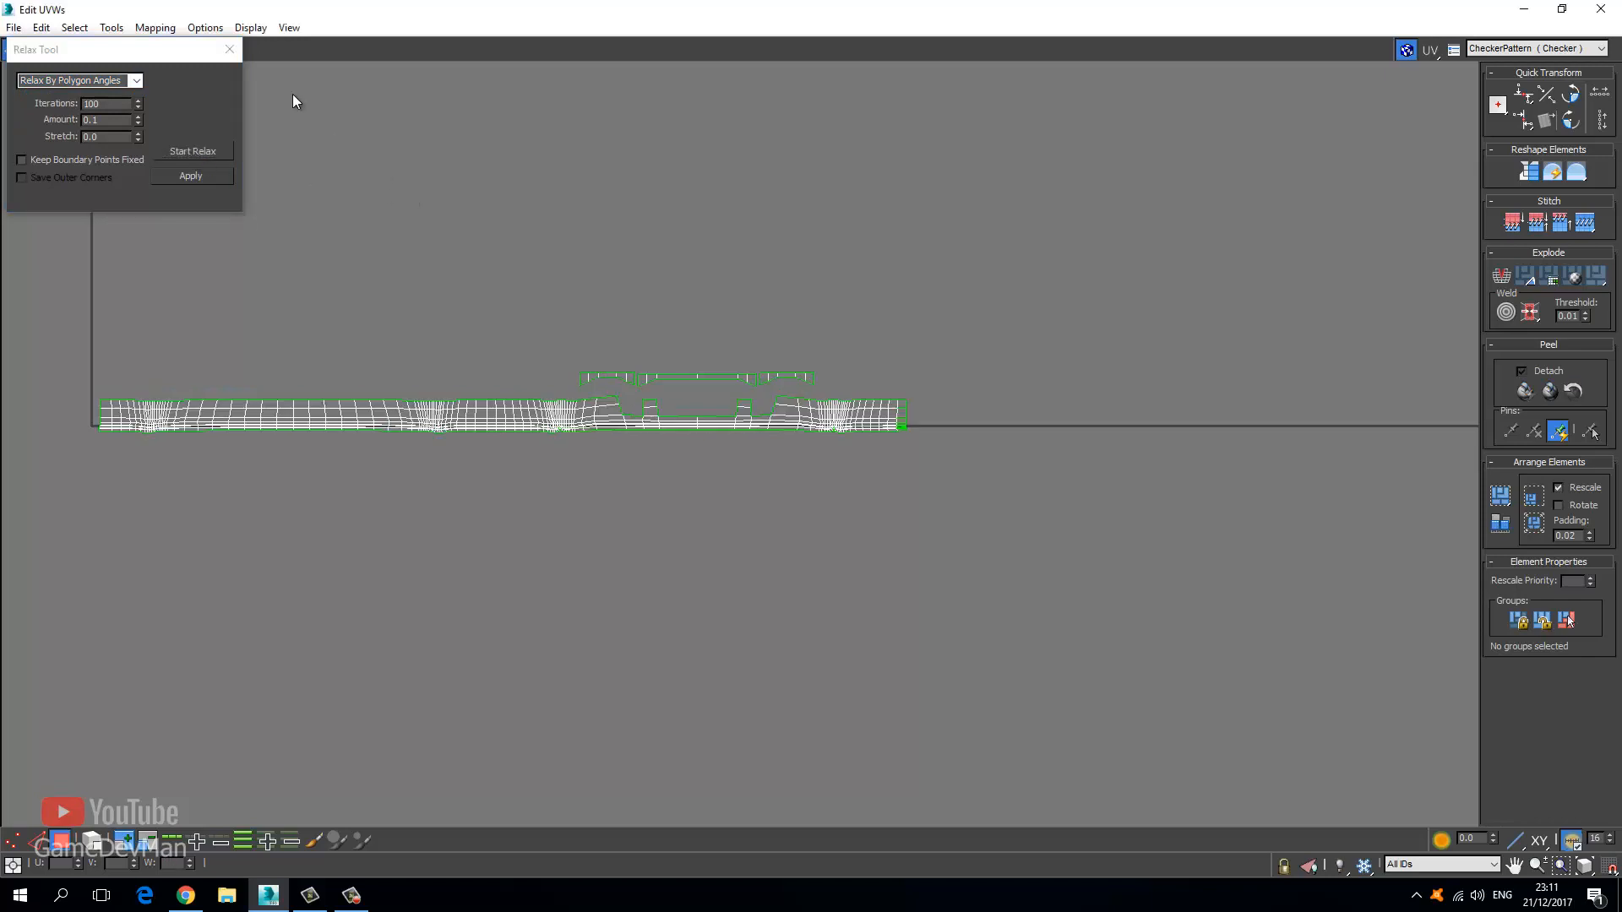
click(229, 49)
Zoom into the pinched area in Vertex mode and select the folded vertex.
scroll(549, 414, up, 3)
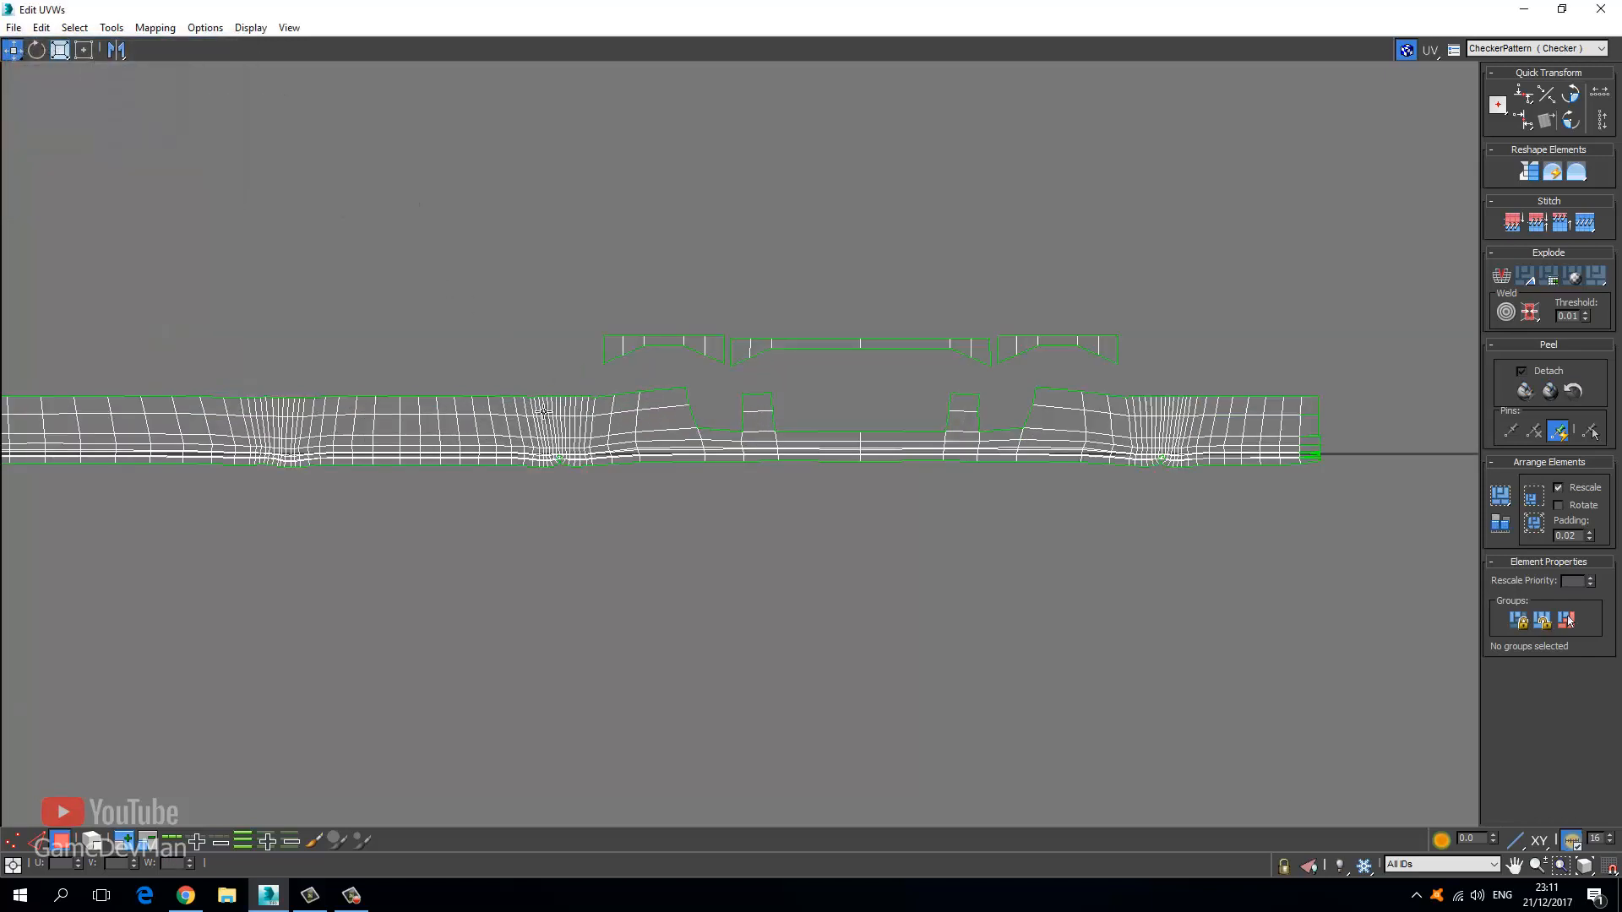
scroll(543, 412, up, 10)
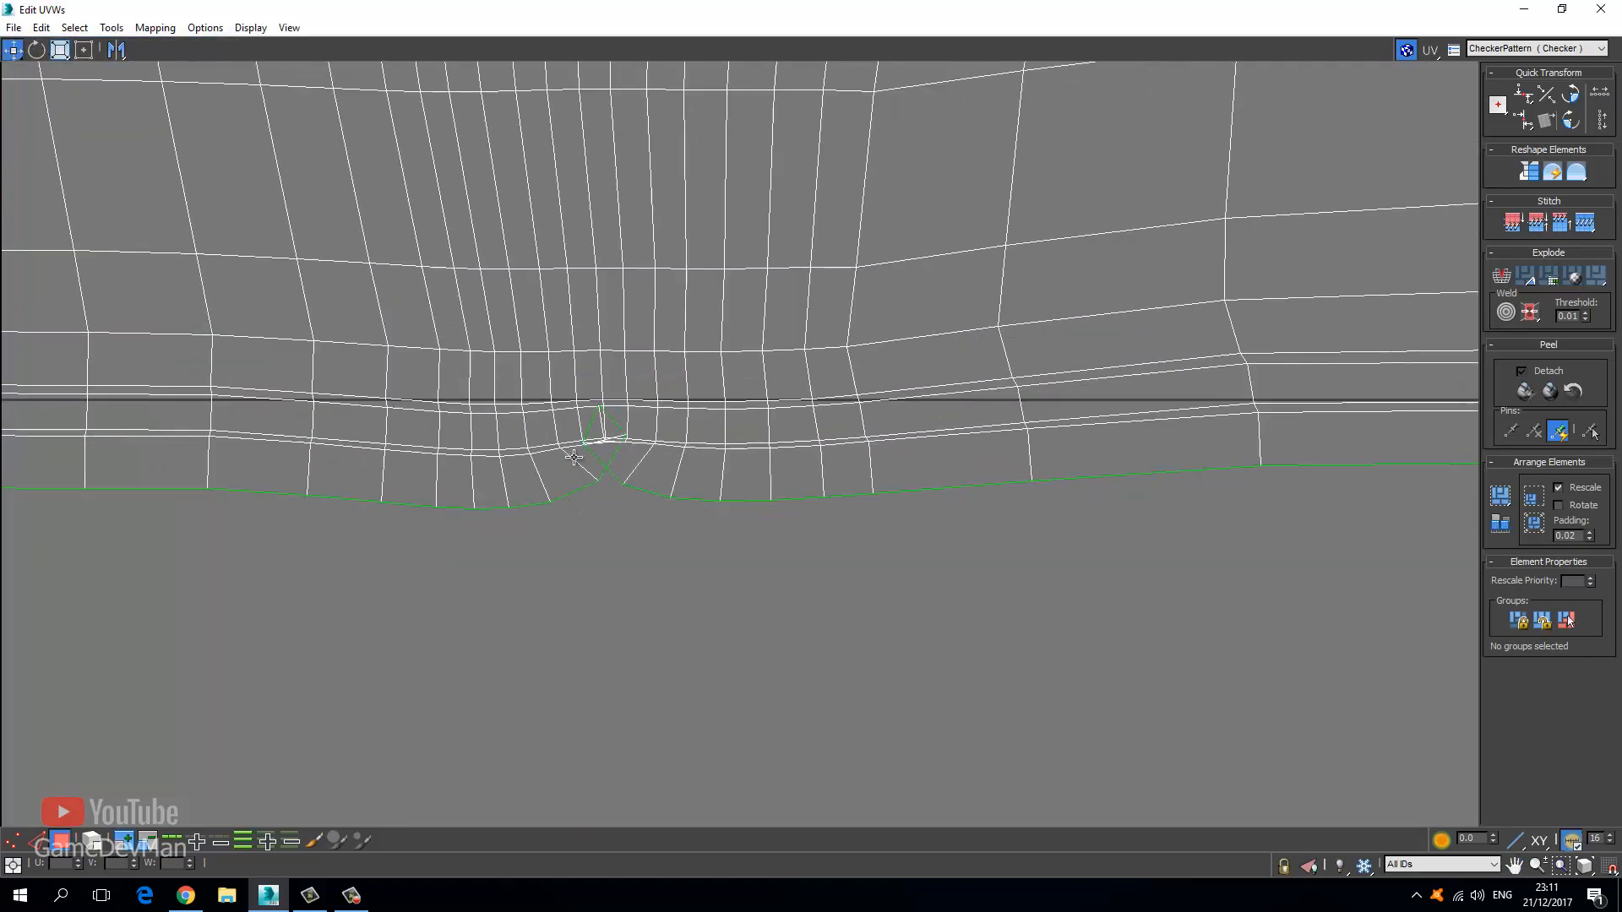
scroll(574, 457, up, 2)
click(12, 840)
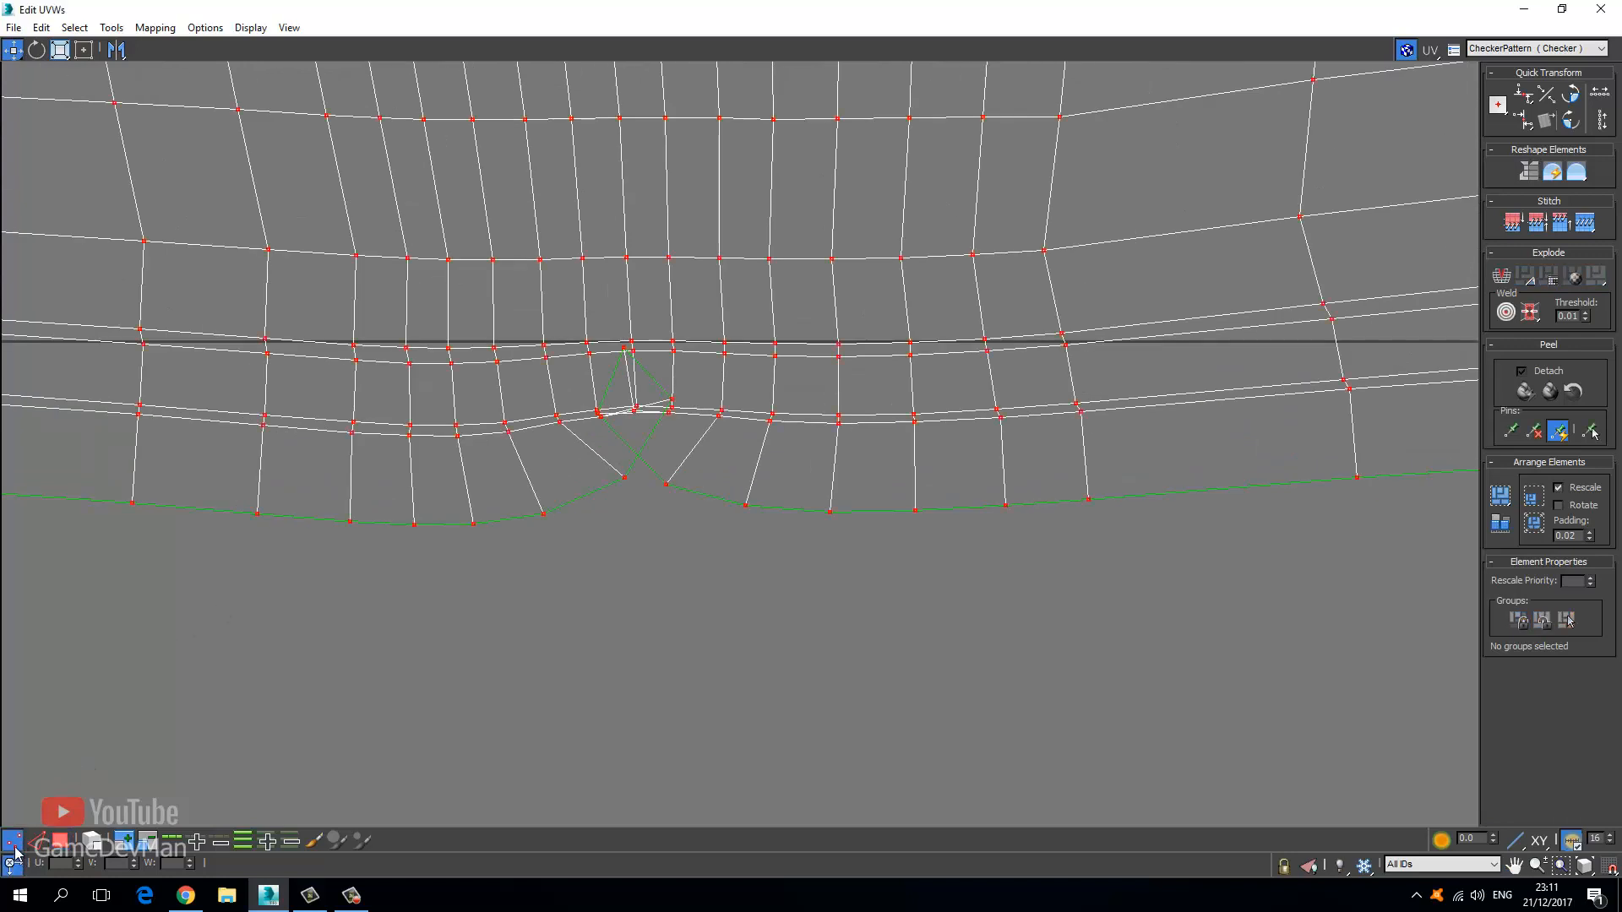
scroll(664, 448, up, 3)
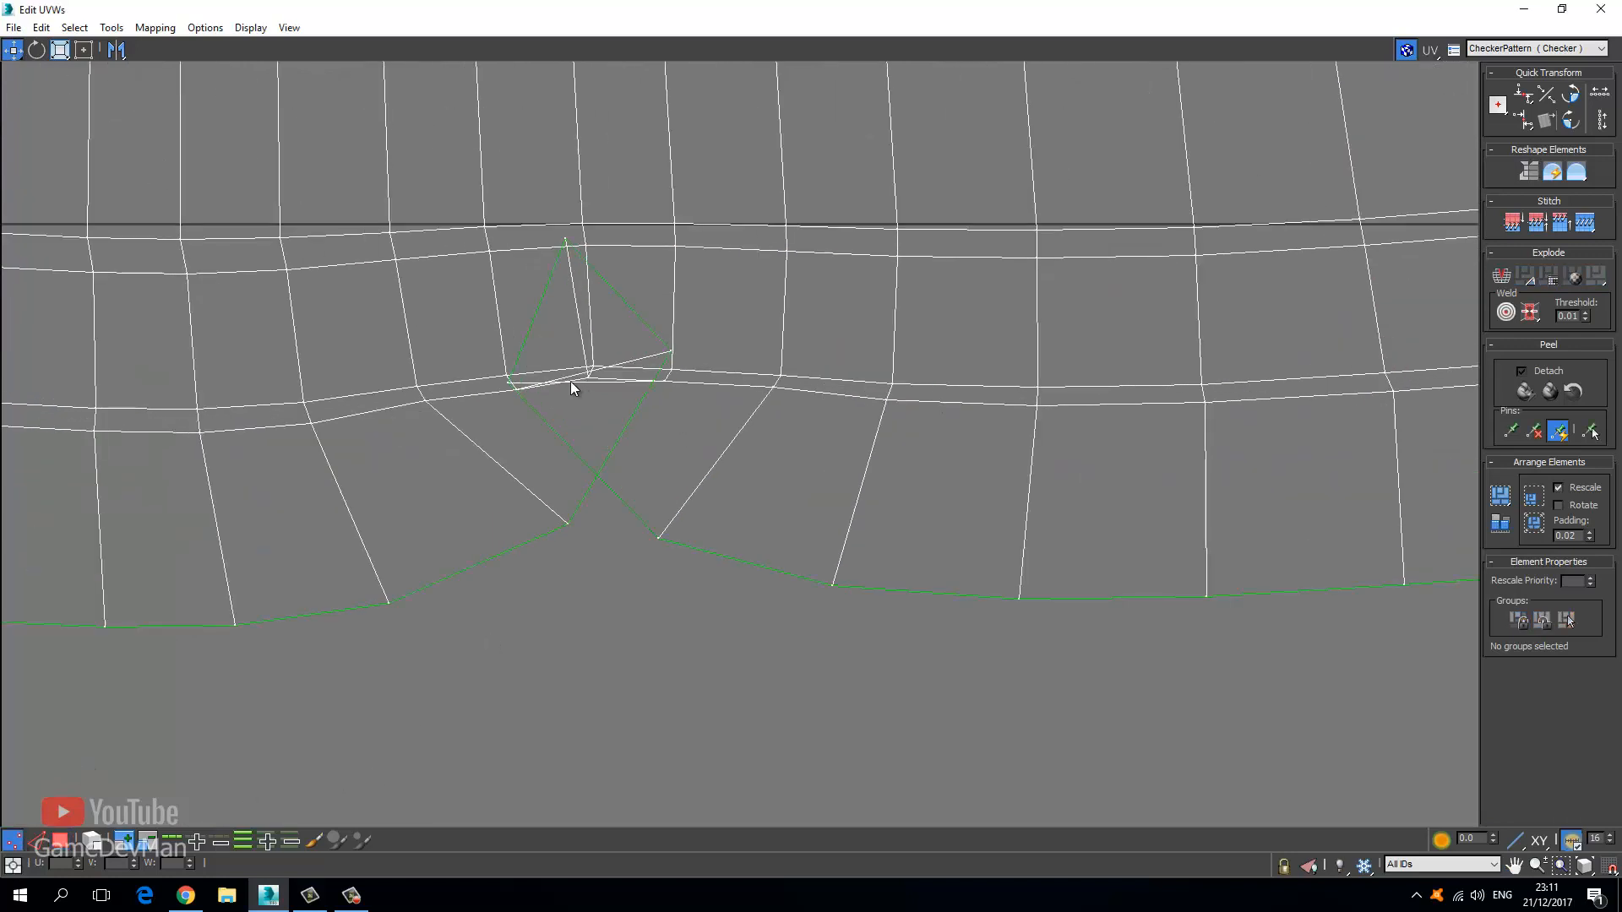
click(515, 379)
scroll(539, 437, up, 4)
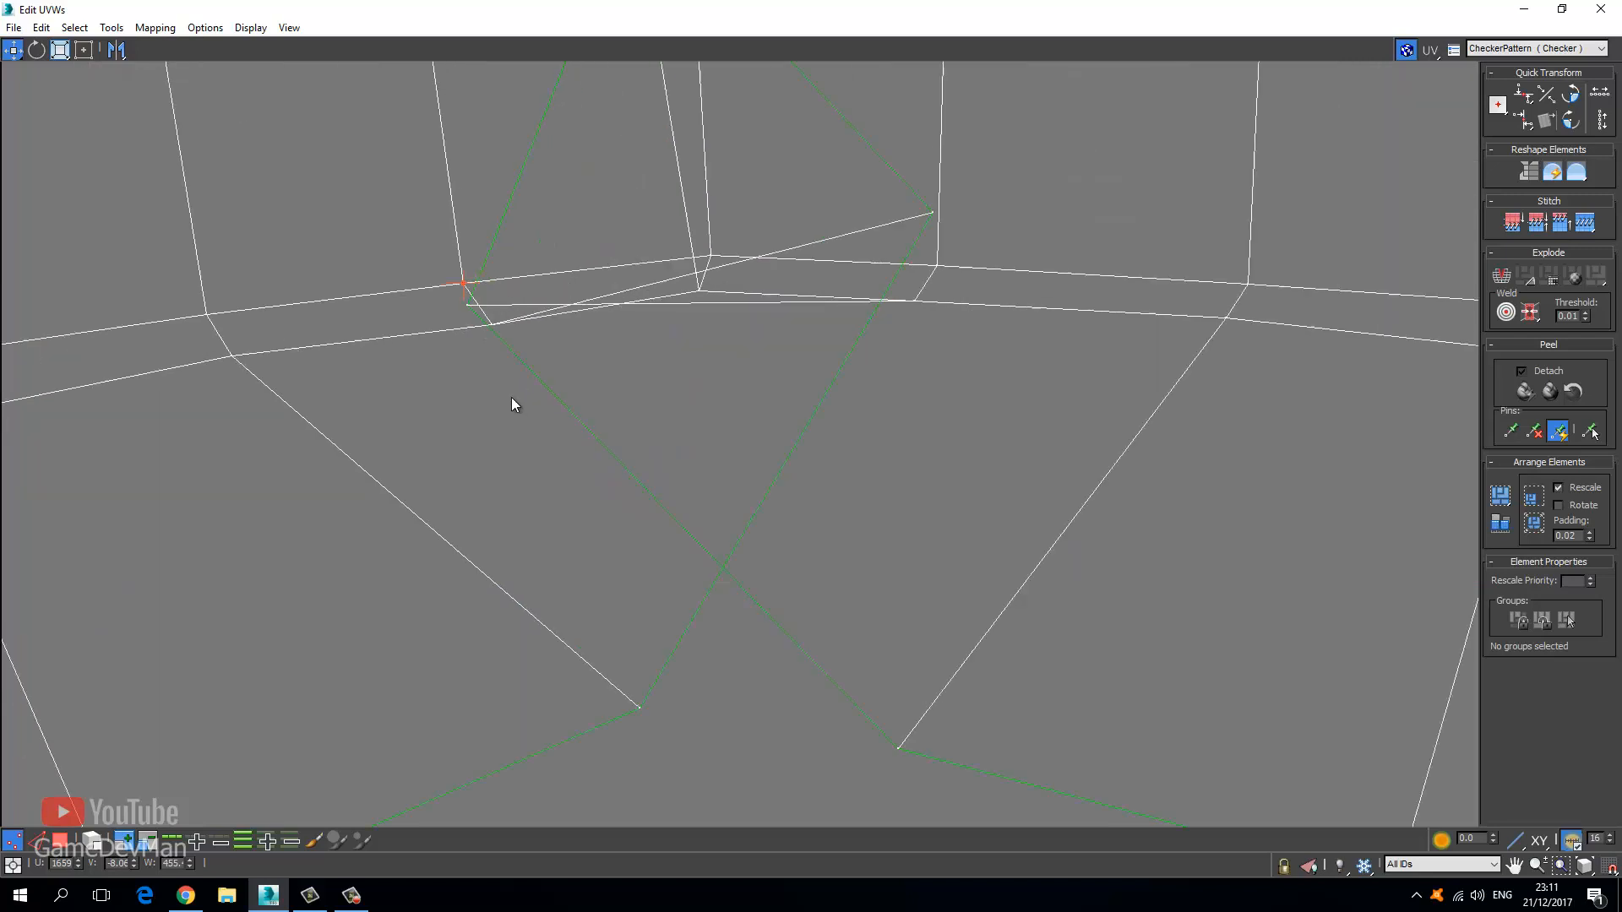
Drag the crossed vertices apart to untangle the fold, then zoom back out to the strip.
drag(470, 304, 733, 438)
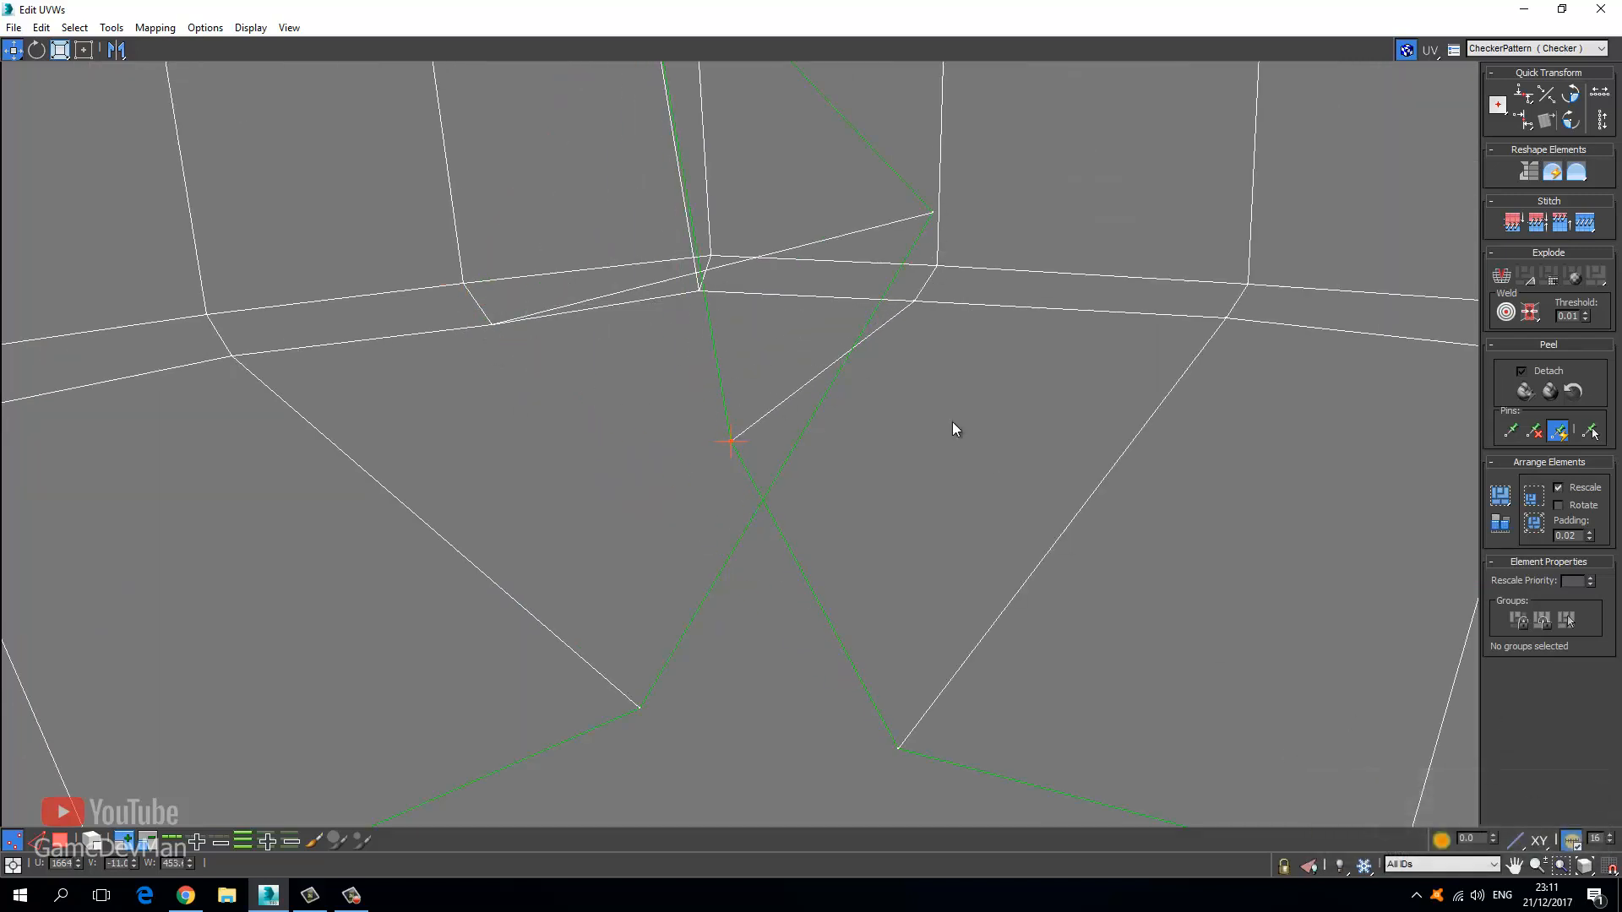
drag(931, 211, 571, 419)
scroll(621, 326, down, 1)
middle_drag(624, 93, 610, 295)
drag(615, 198, 627, 558)
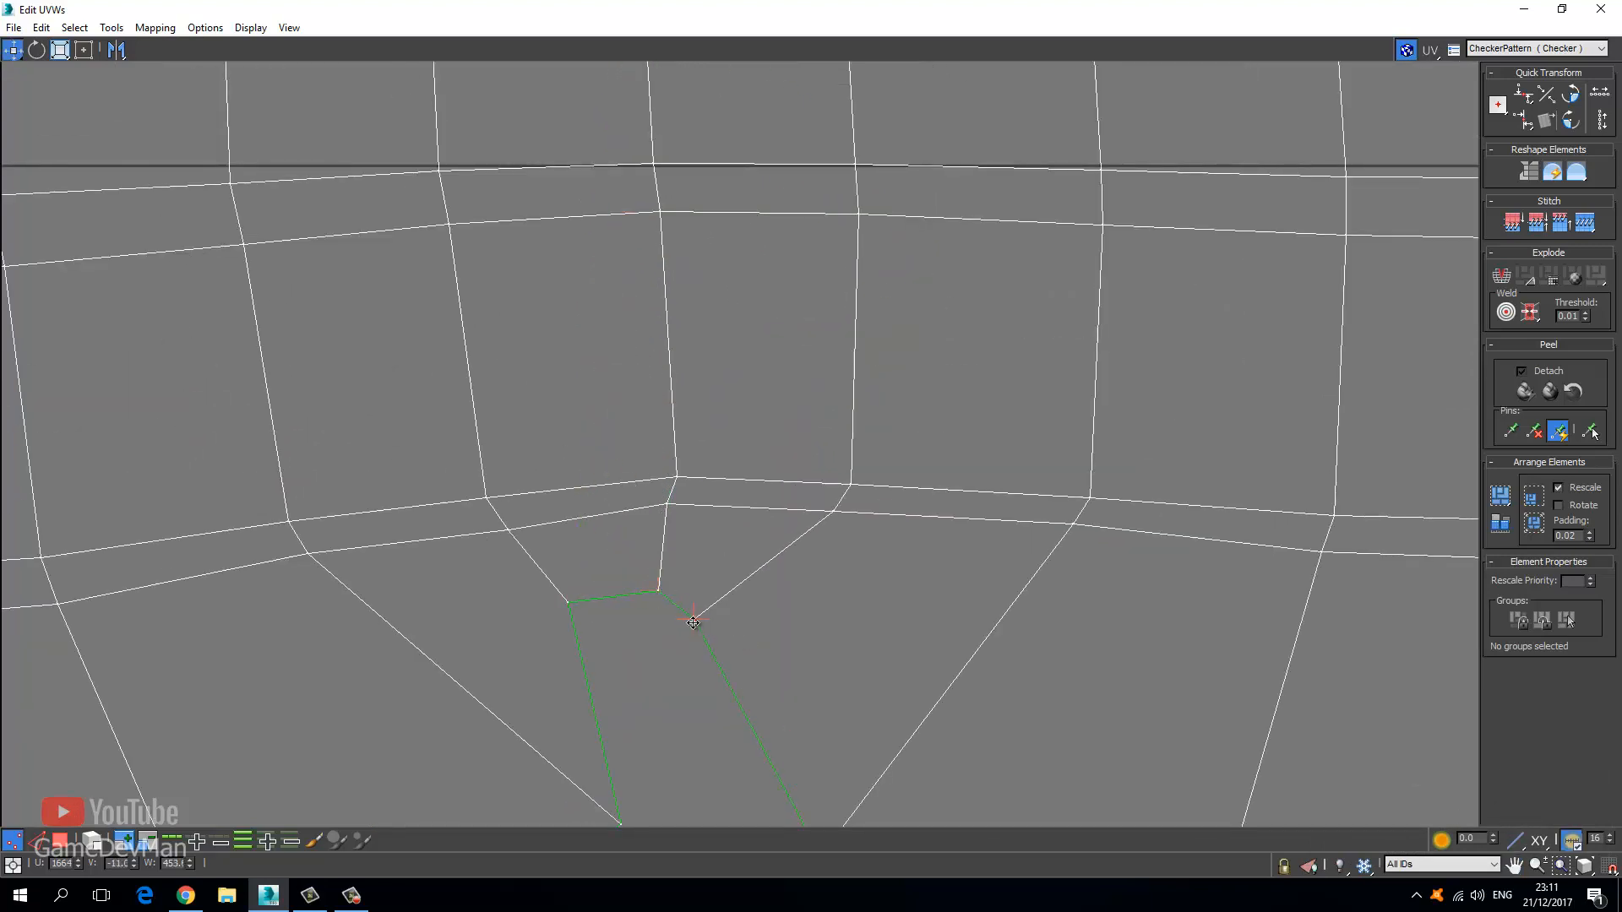
drag(693, 623, 779, 666)
scroll(621, 670, down, 6)
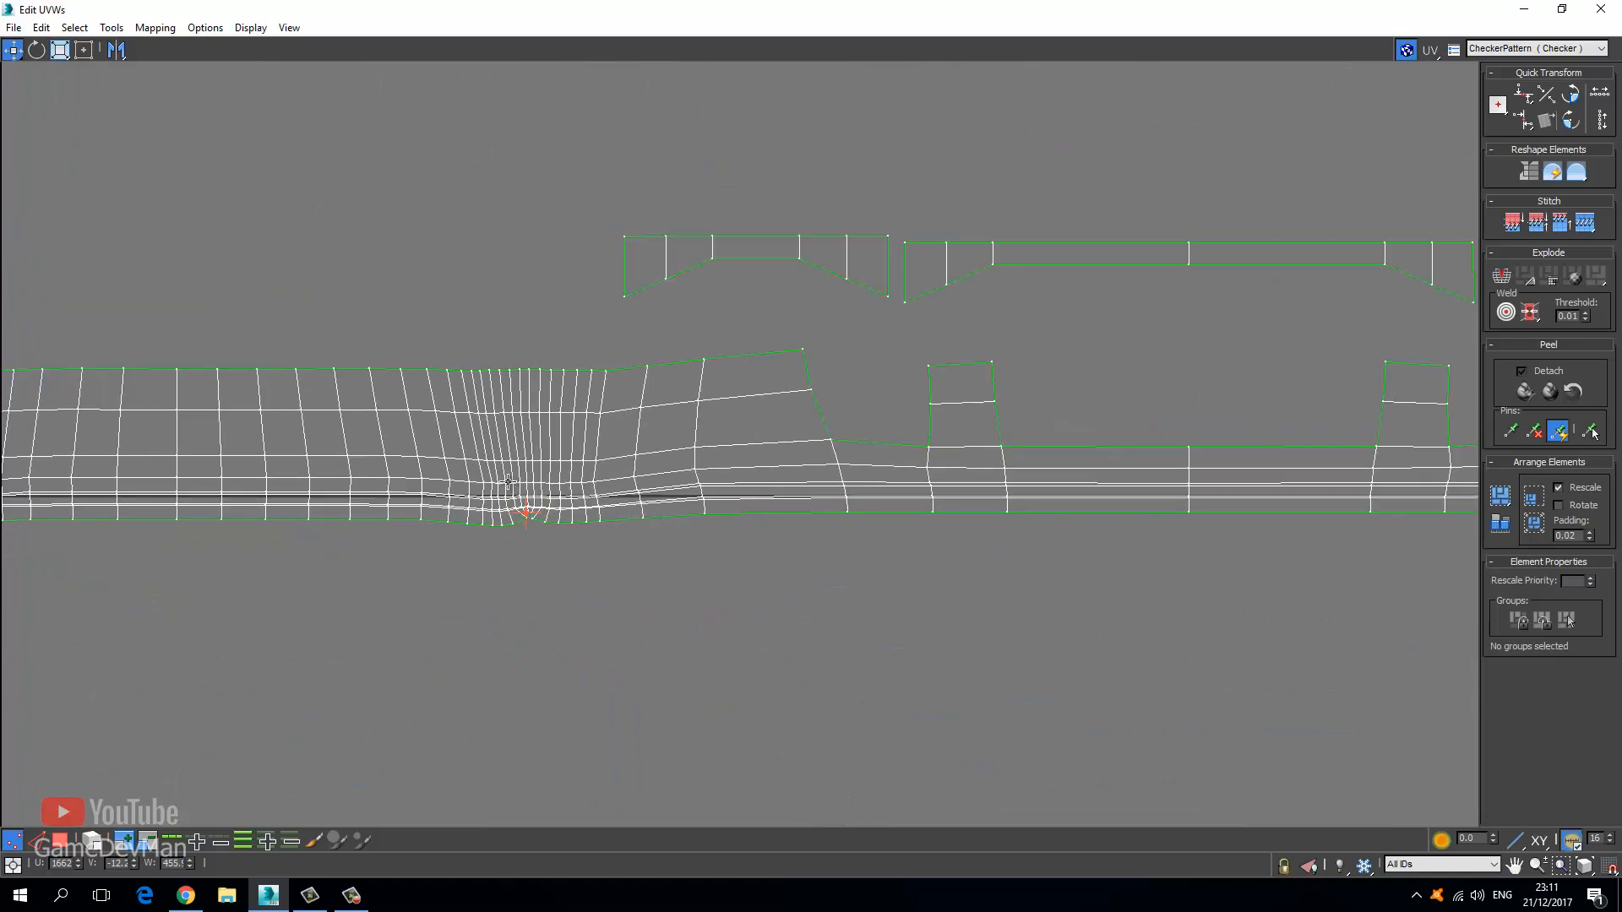
middle_drag(679, 410, 449, 474)
scroll(449, 474, down, 4)
middle_drag(580, 525, 764, 516)
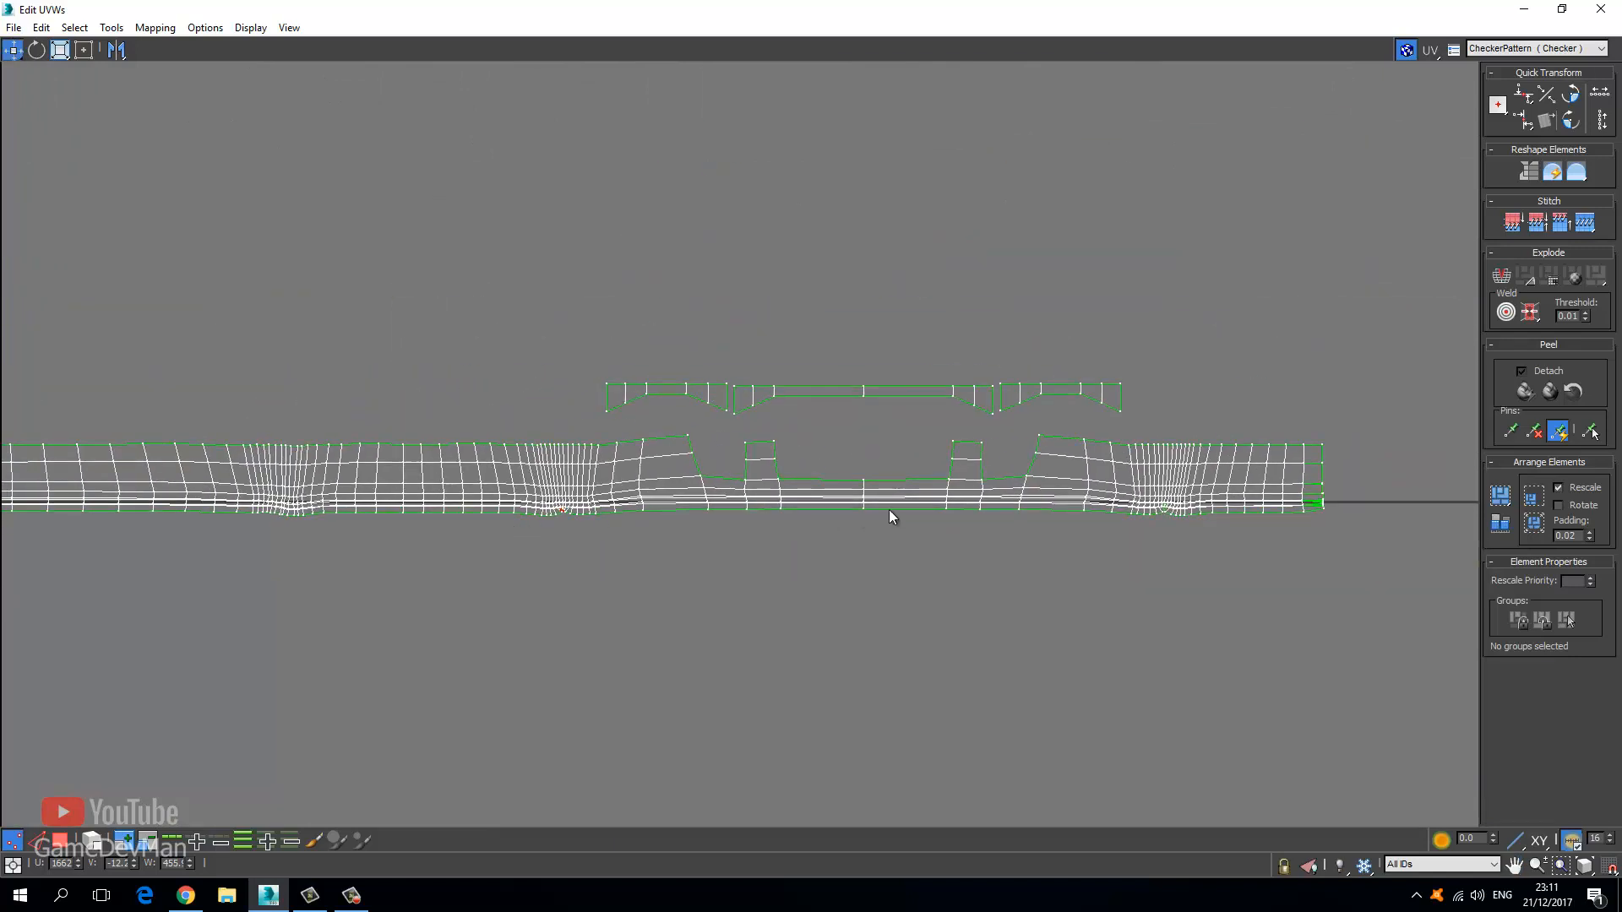
Select the right-end column of seam vertices and Weld Selected.
middle_drag(1238, 523, 715, 555)
scroll(717, 554, up, 8)
middle_drag(991, 402, 568, 467)
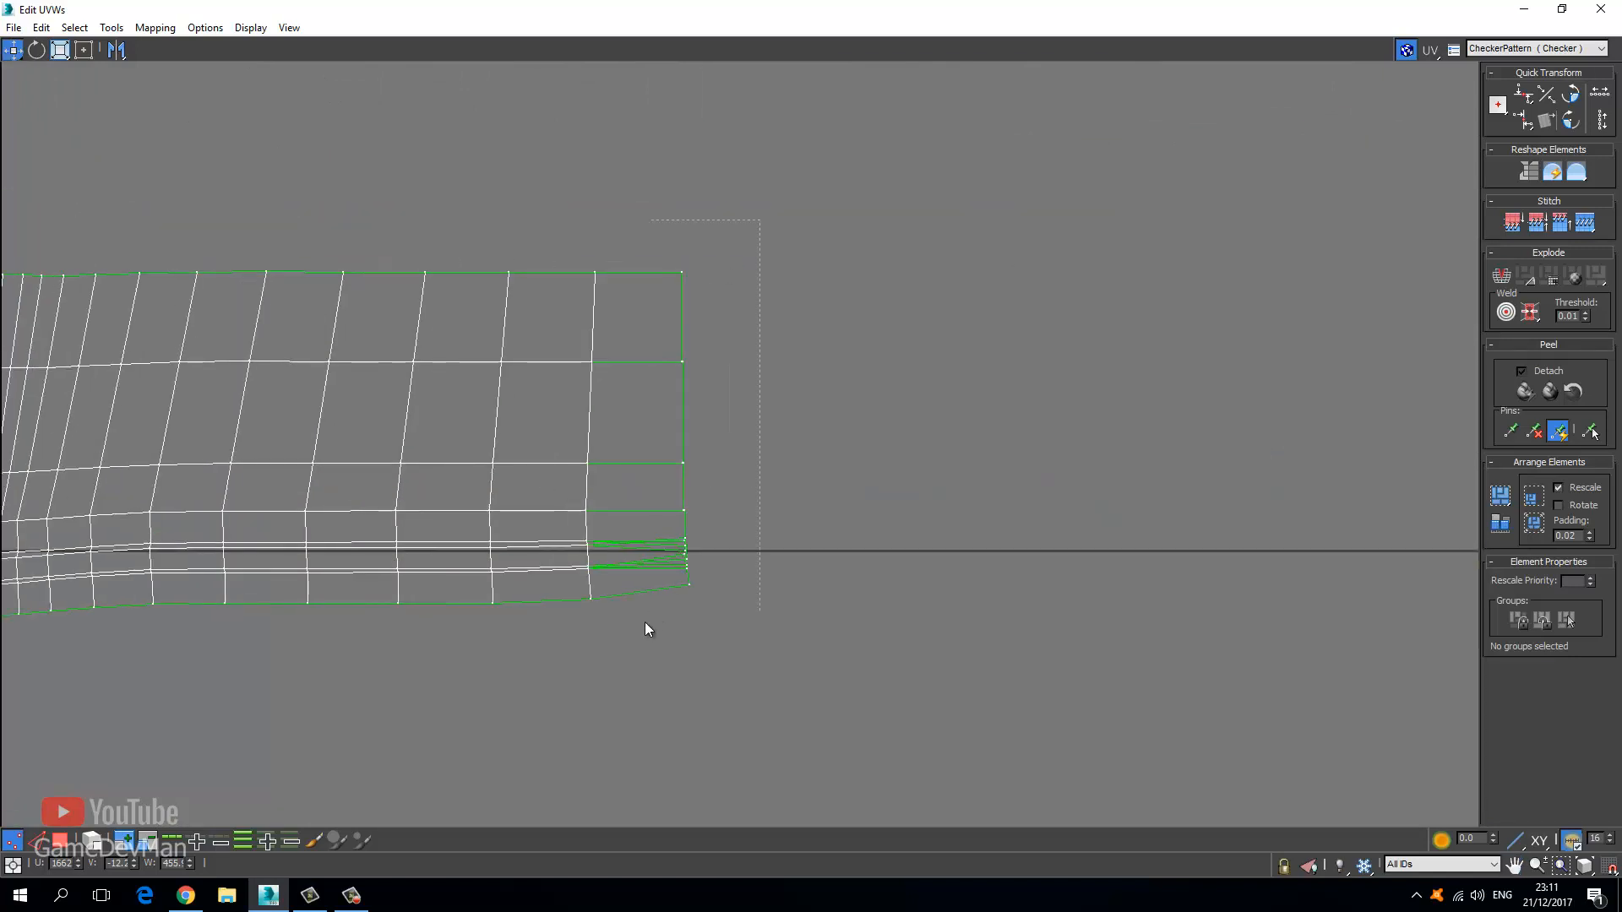
drag(646, 621, 643, 625)
scroll(691, 543, up, 5)
right_click(656, 537)
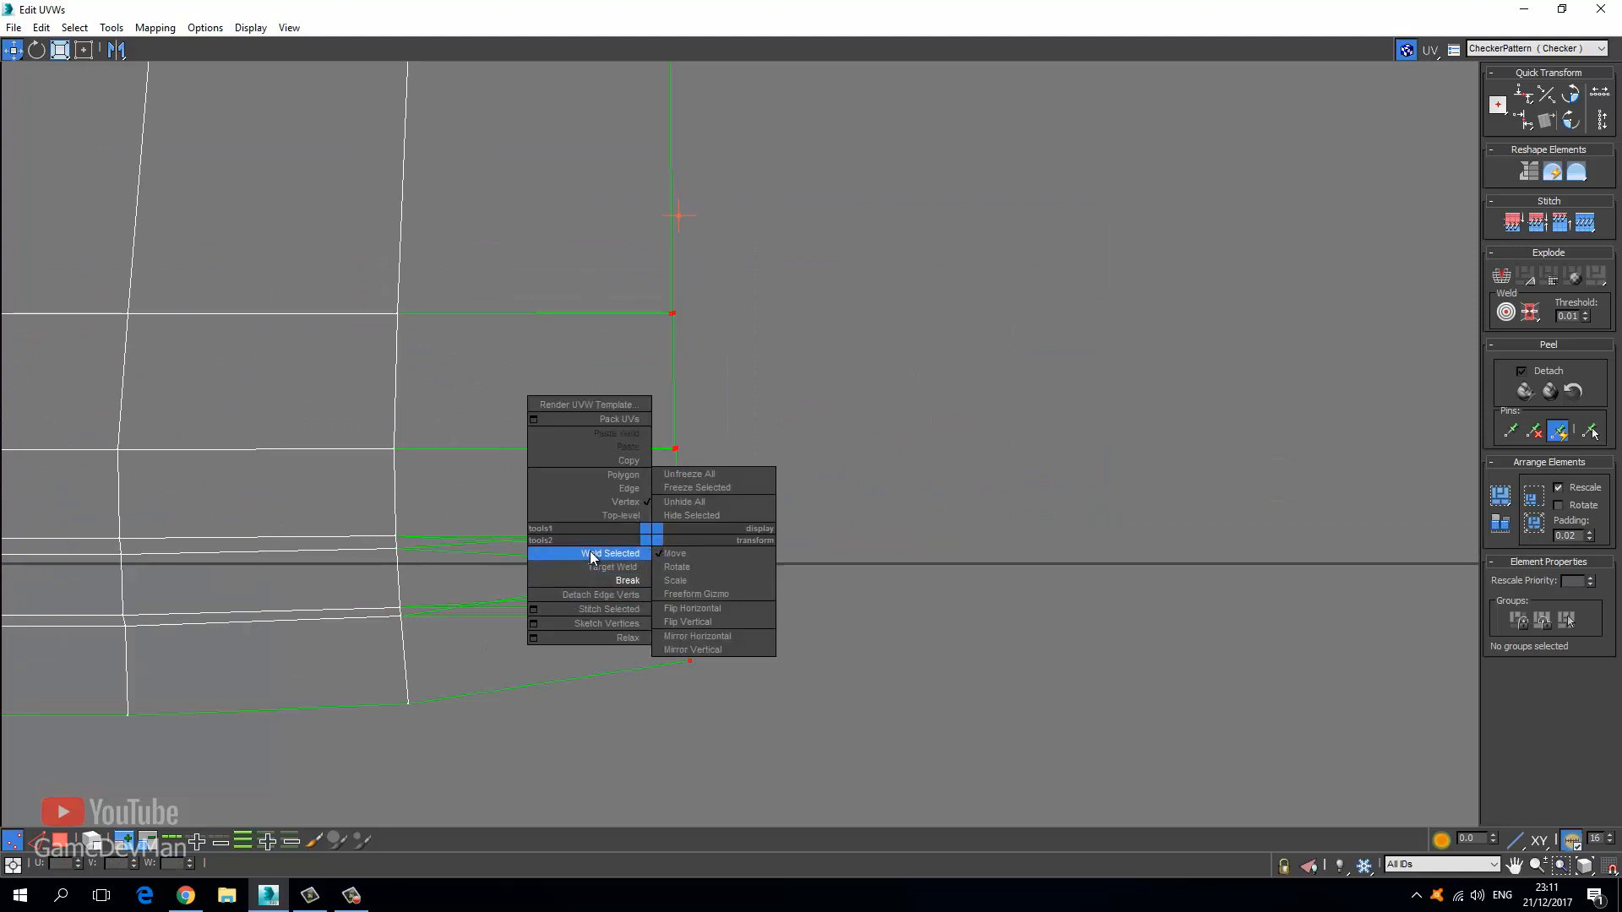
click(591, 554)
Try Stitch Selected on a seam vertex, then undo the stitch that displaced it.
middle_drag(621, 369, 569, 590)
scroll(569, 589, down, 3)
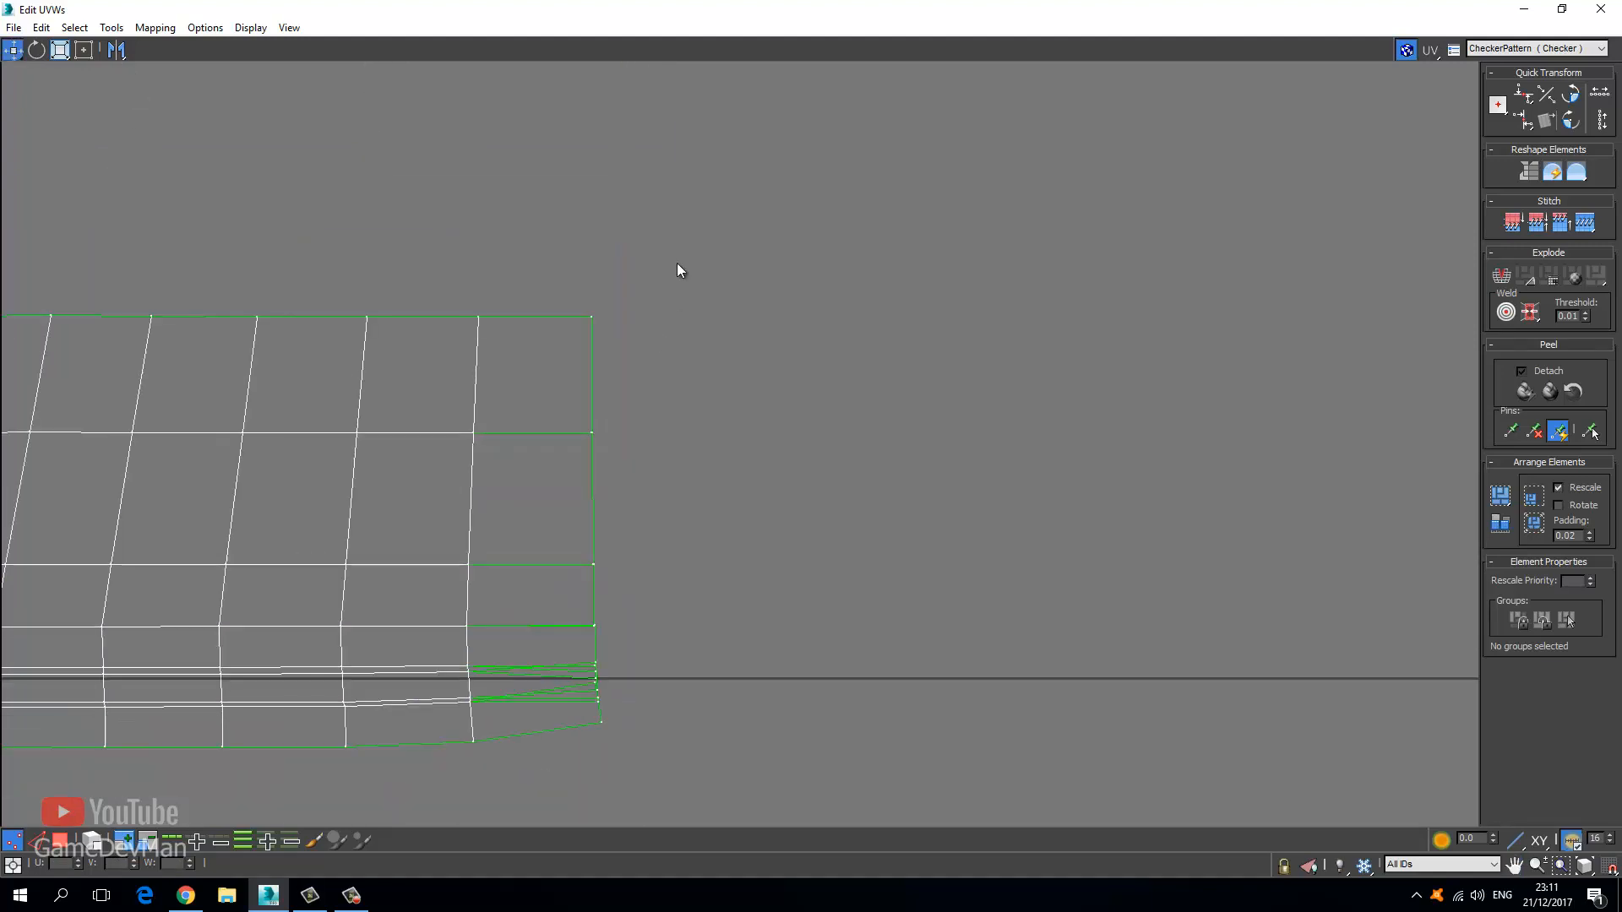
scroll(596, 577, up, 4)
right_click(551, 516)
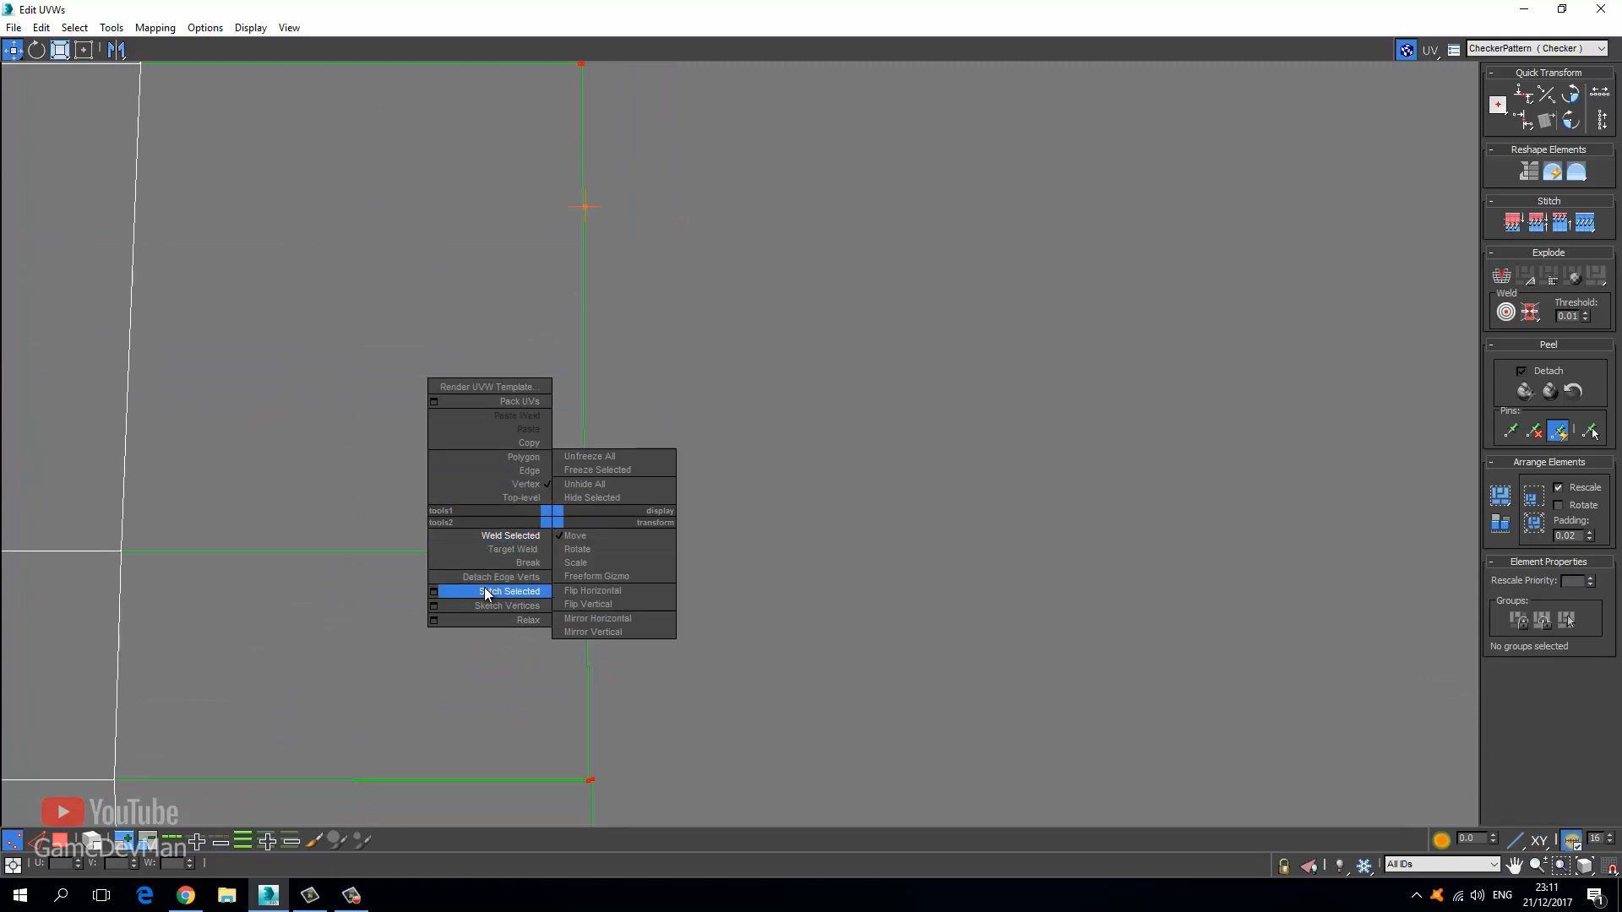
click(463, 597)
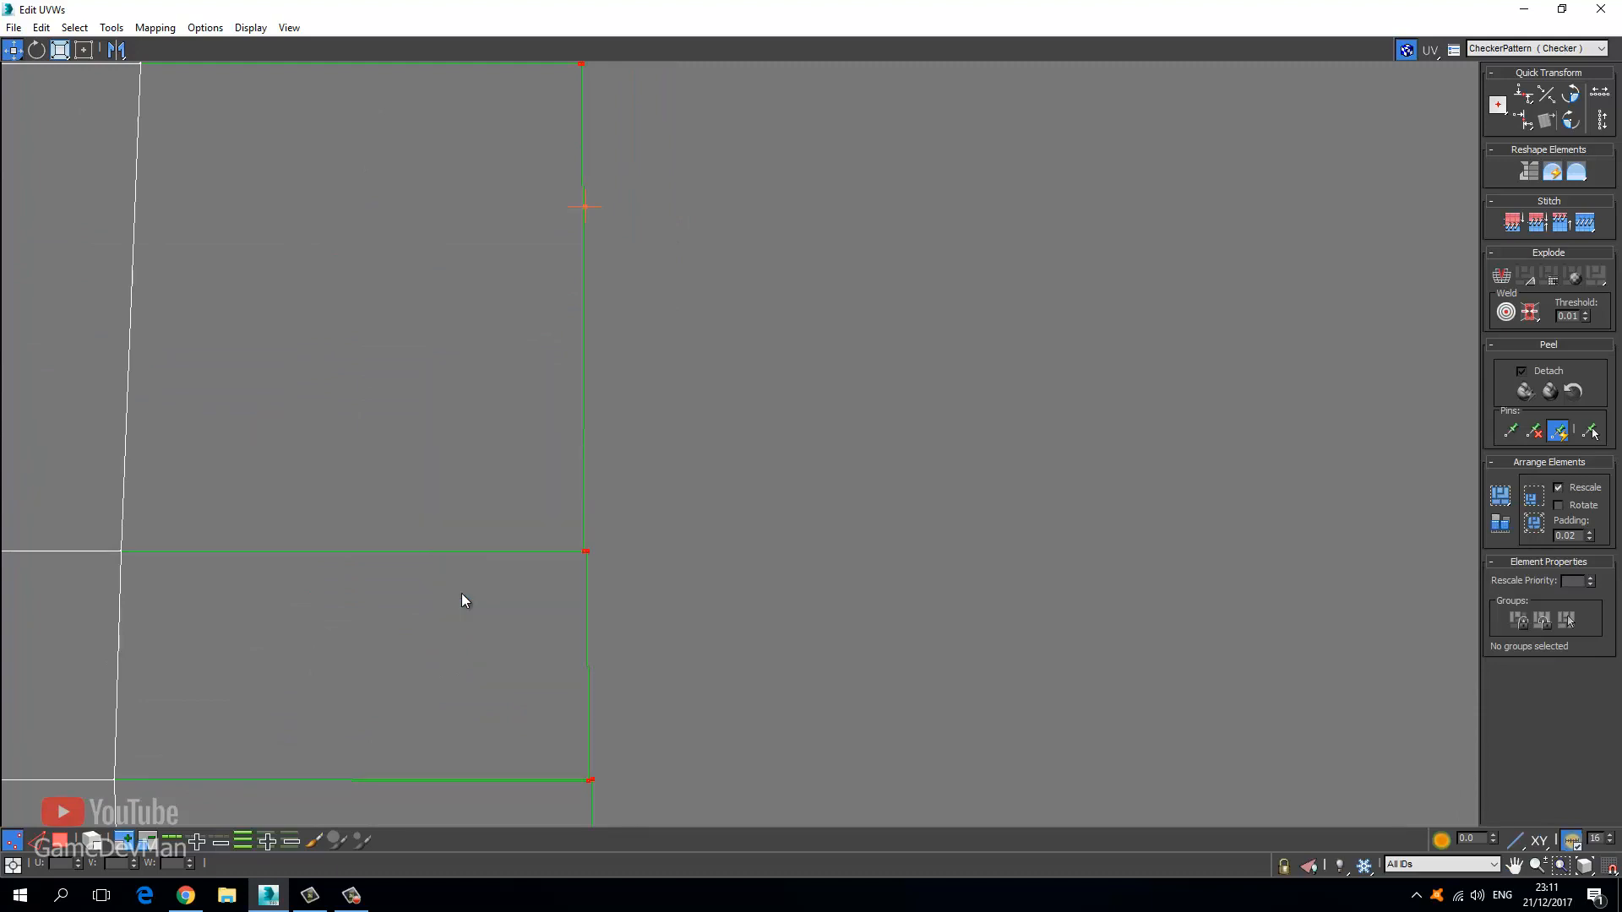
right_click(607, 478)
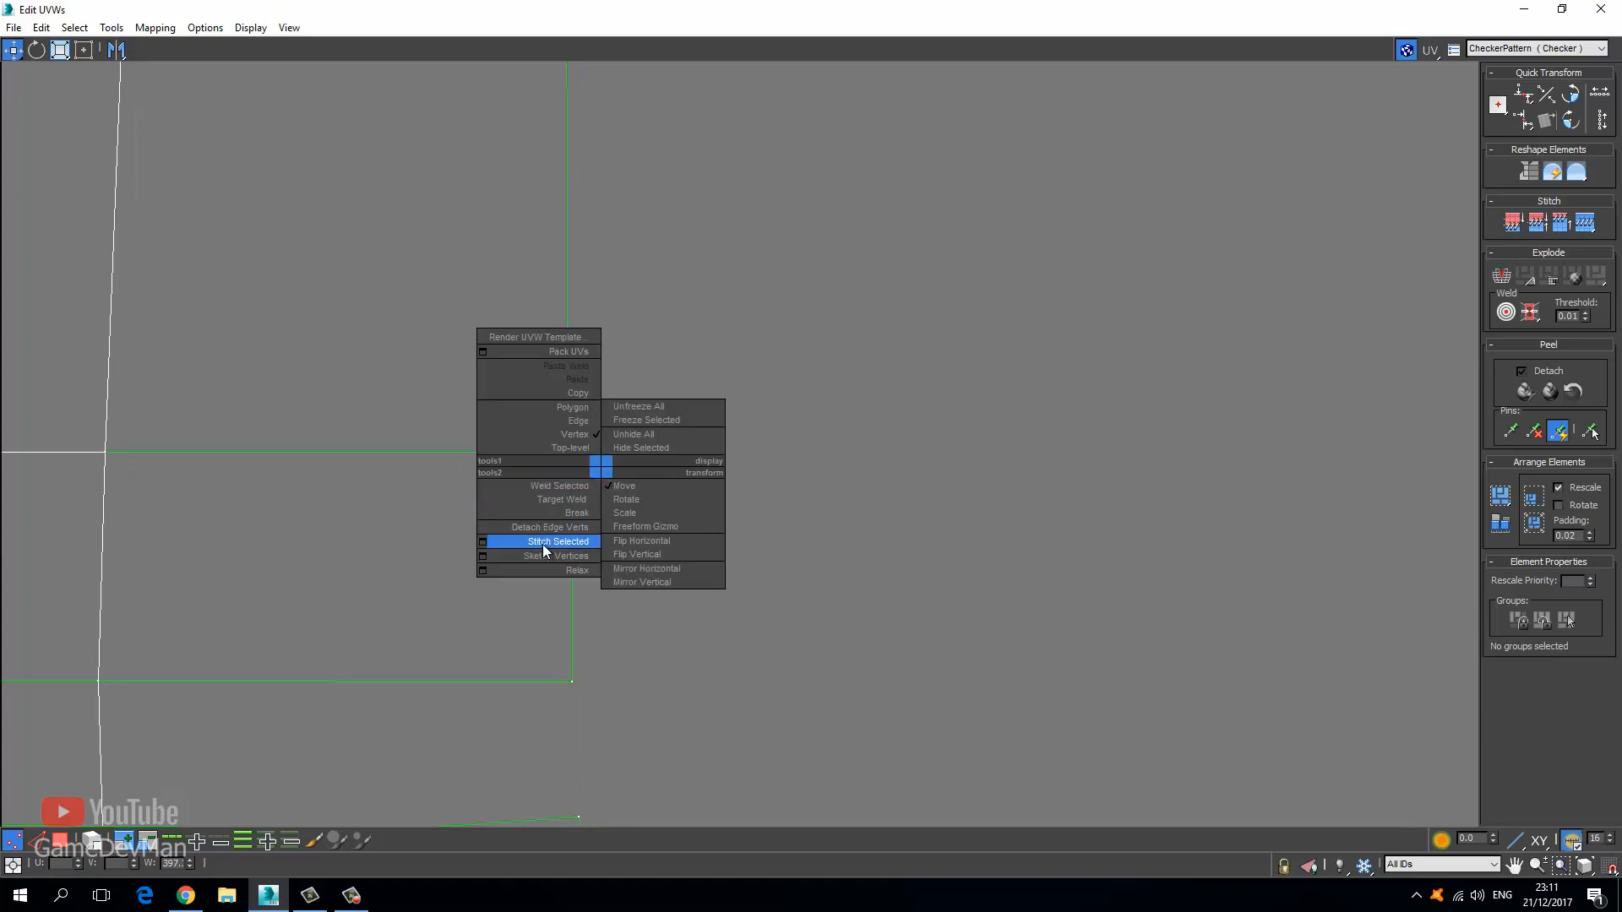
click(540, 547)
key(ctrl+z)
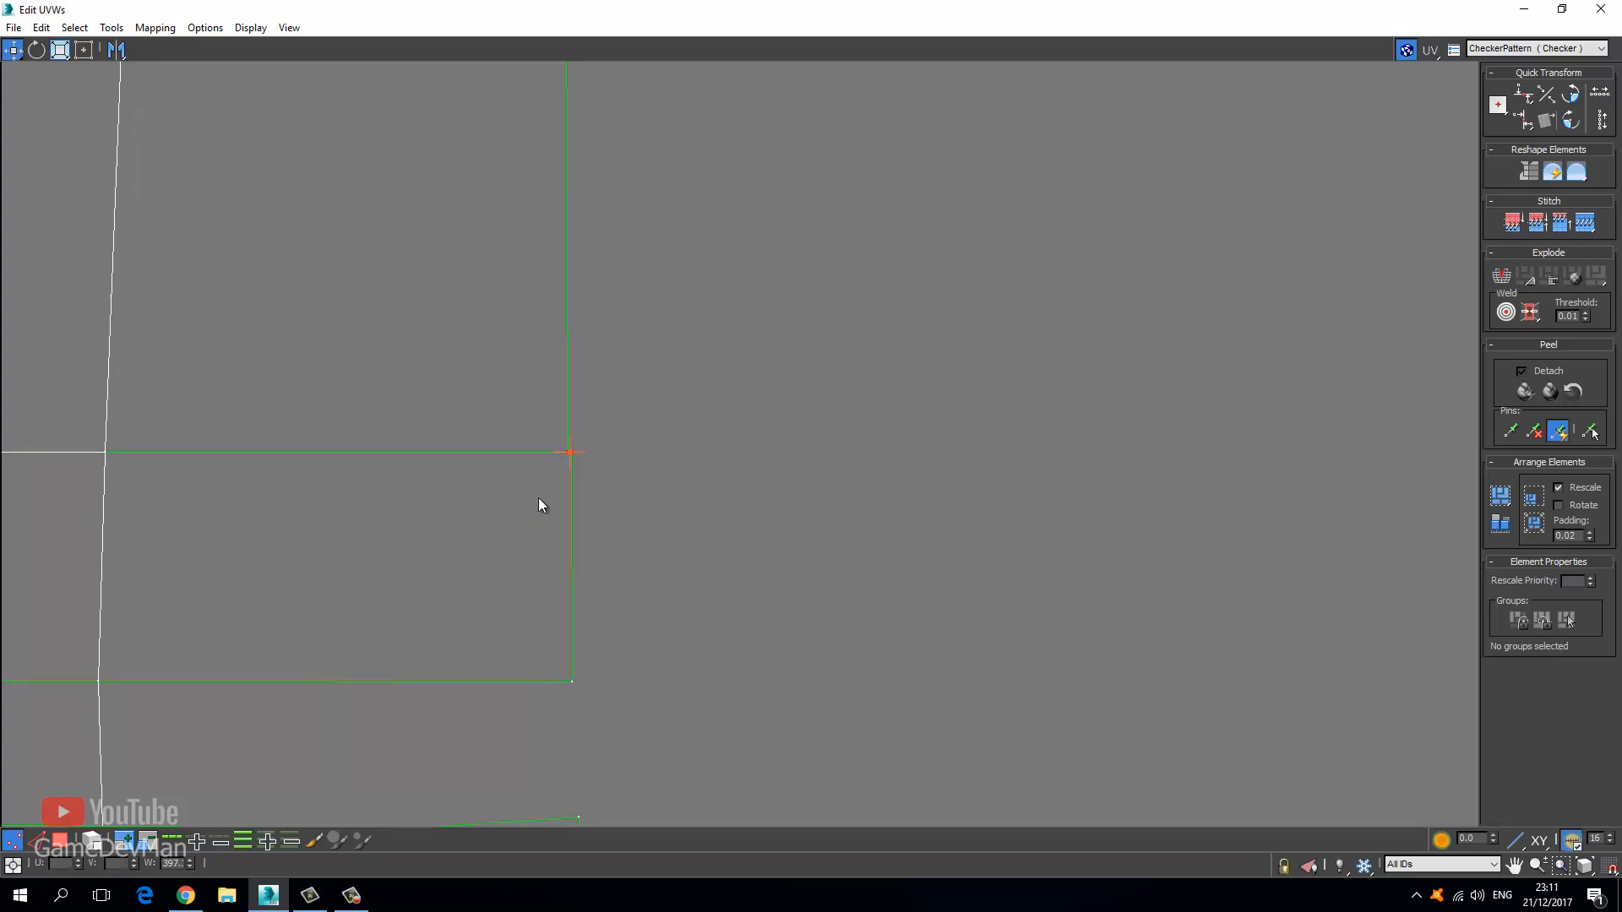
right_click(534, 435)
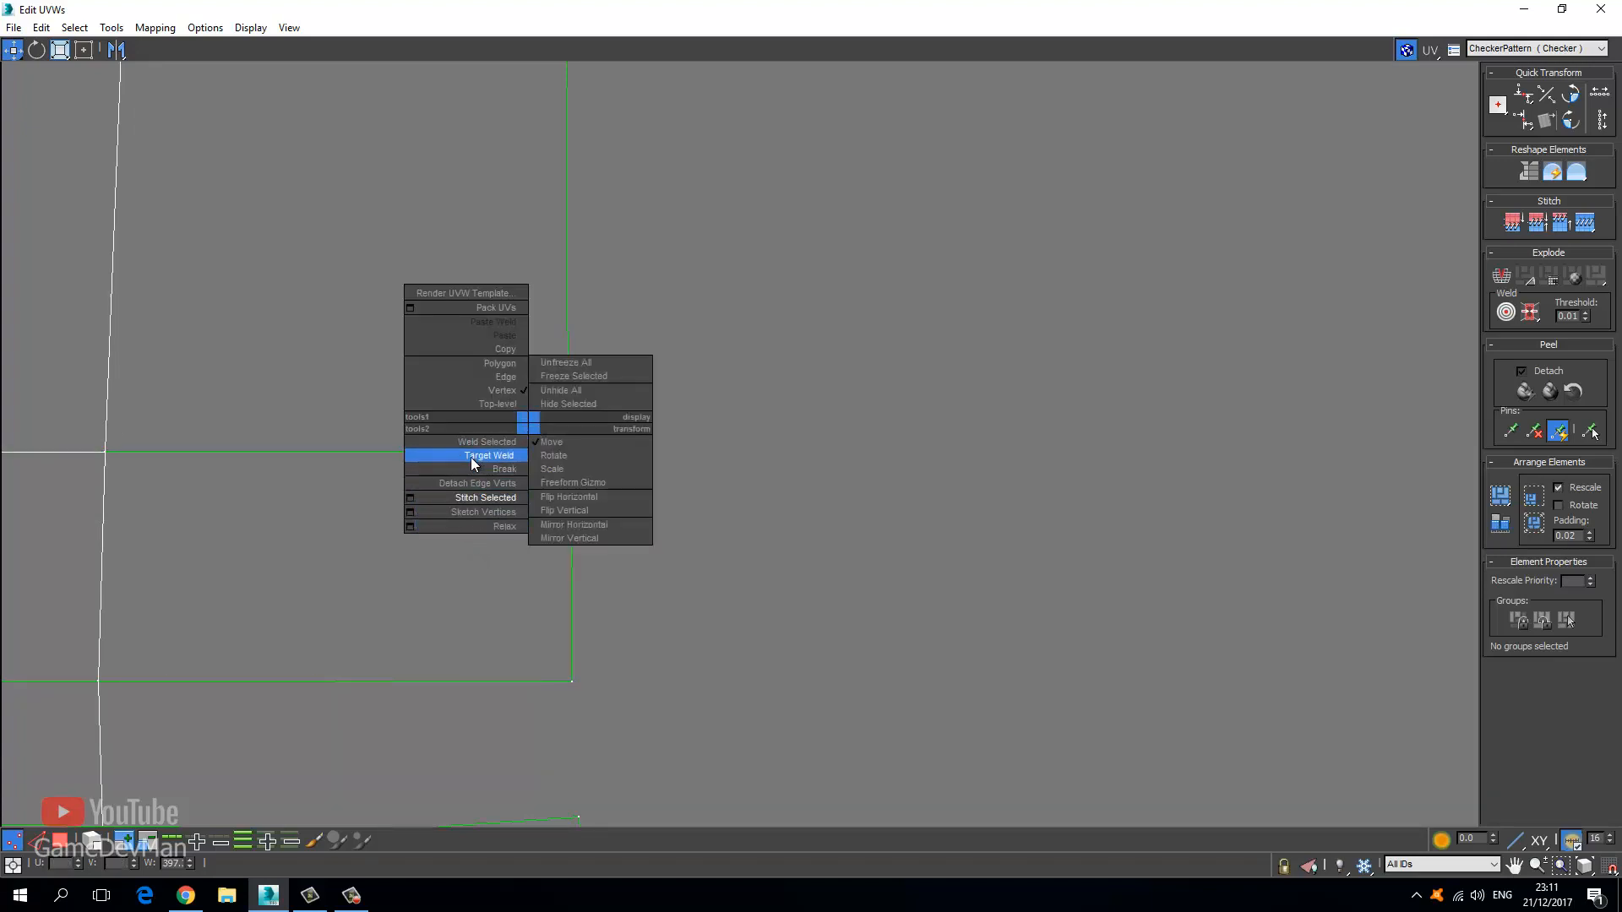
click(311, 461)
Check the two remaining seam vertices at the strip's lower end and bring up the weld options.
middle_drag(434, 329, 451, 586)
scroll(452, 587, down, 3)
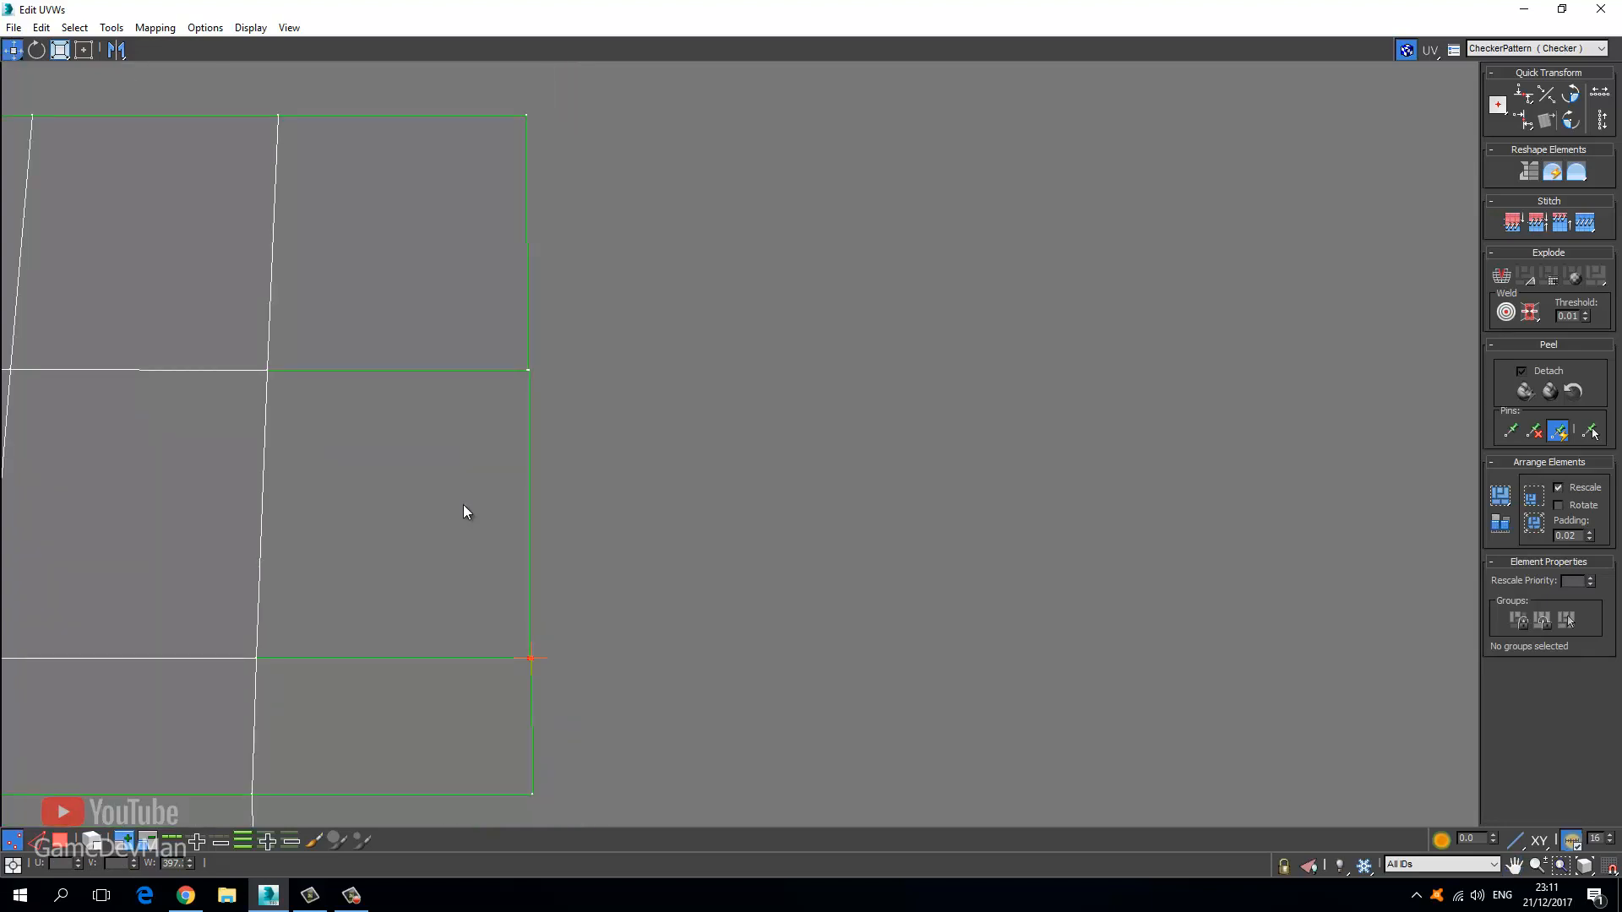
scroll(581, 222, down, 3)
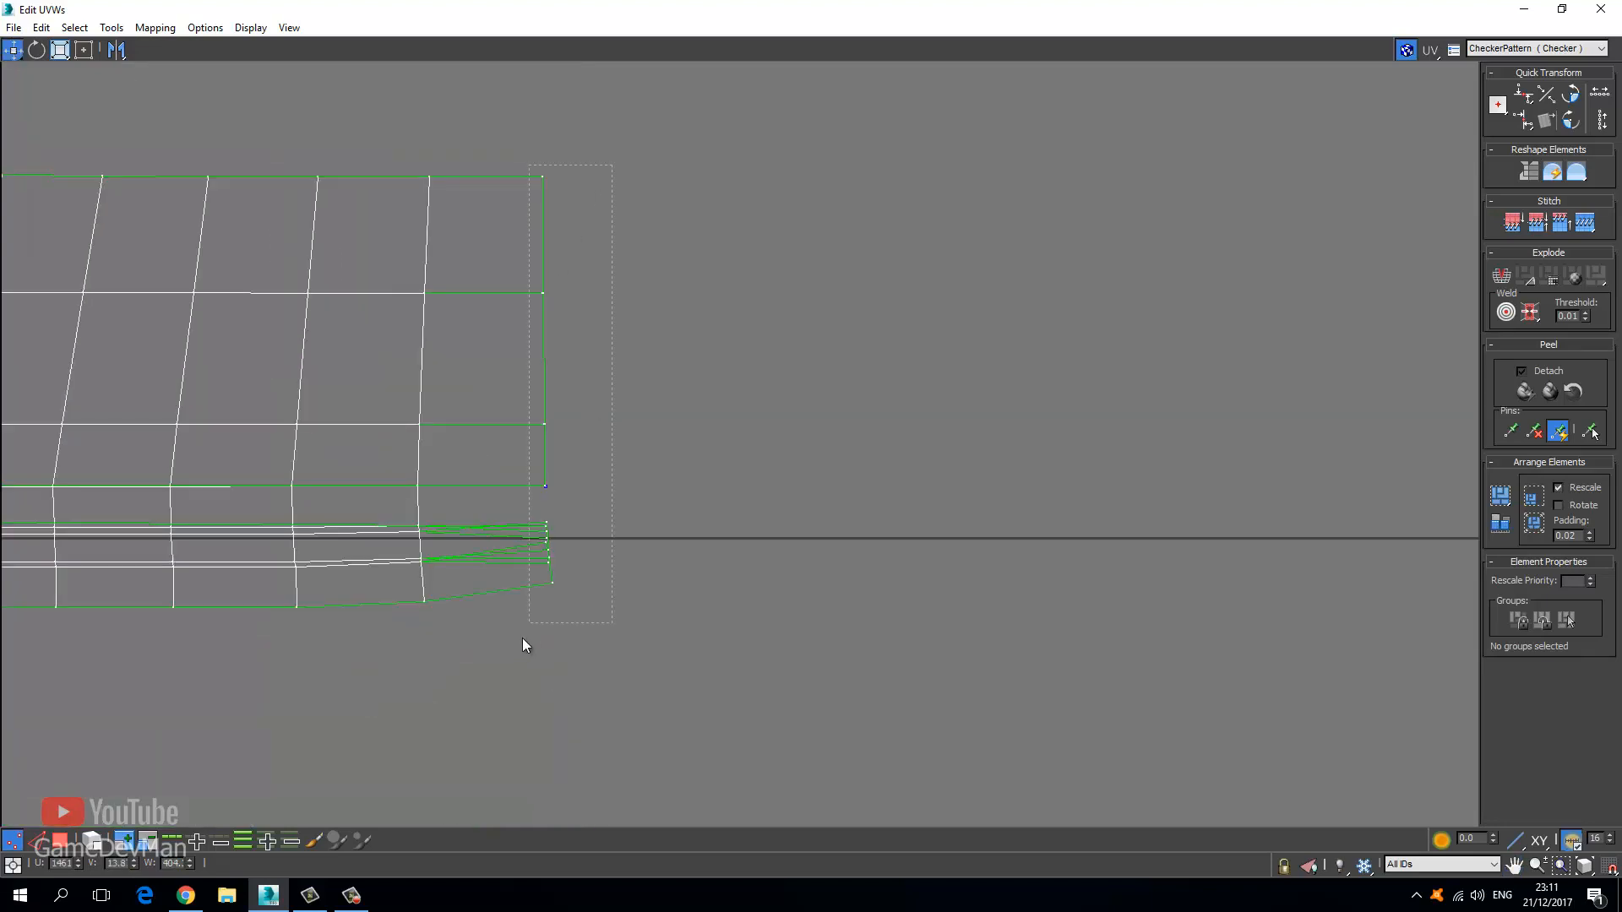
drag(524, 646, 543, 536)
scroll(543, 533, up, 3)
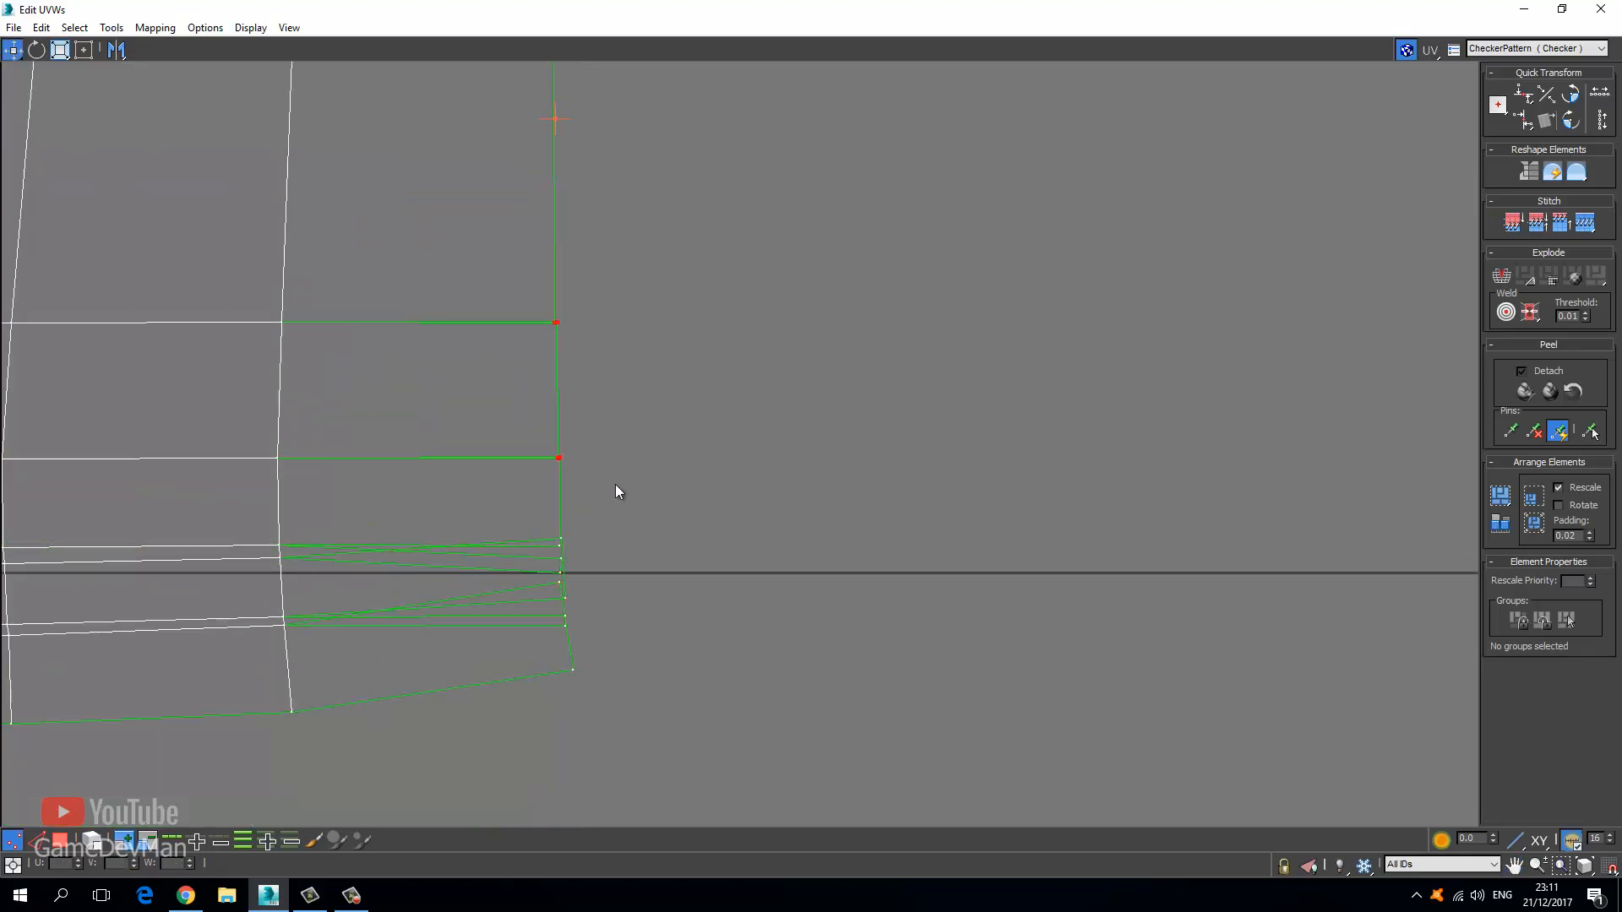
click(608, 414)
middle_drag(604, 377, 587, 577)
scroll(587, 576, down, 3)
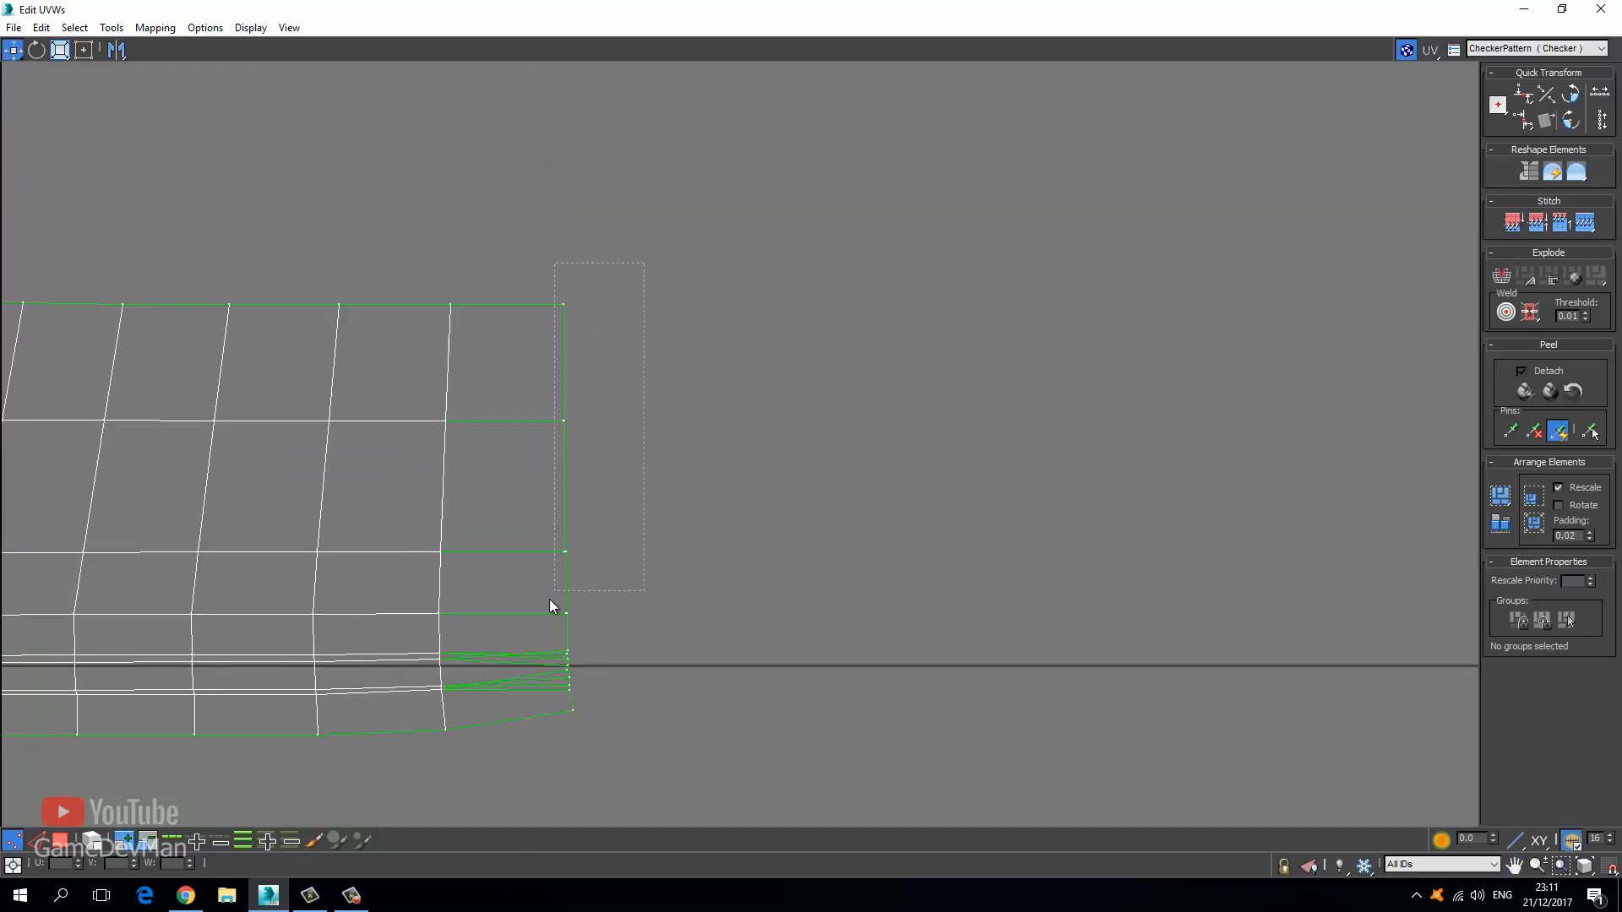
right_click(557, 549)
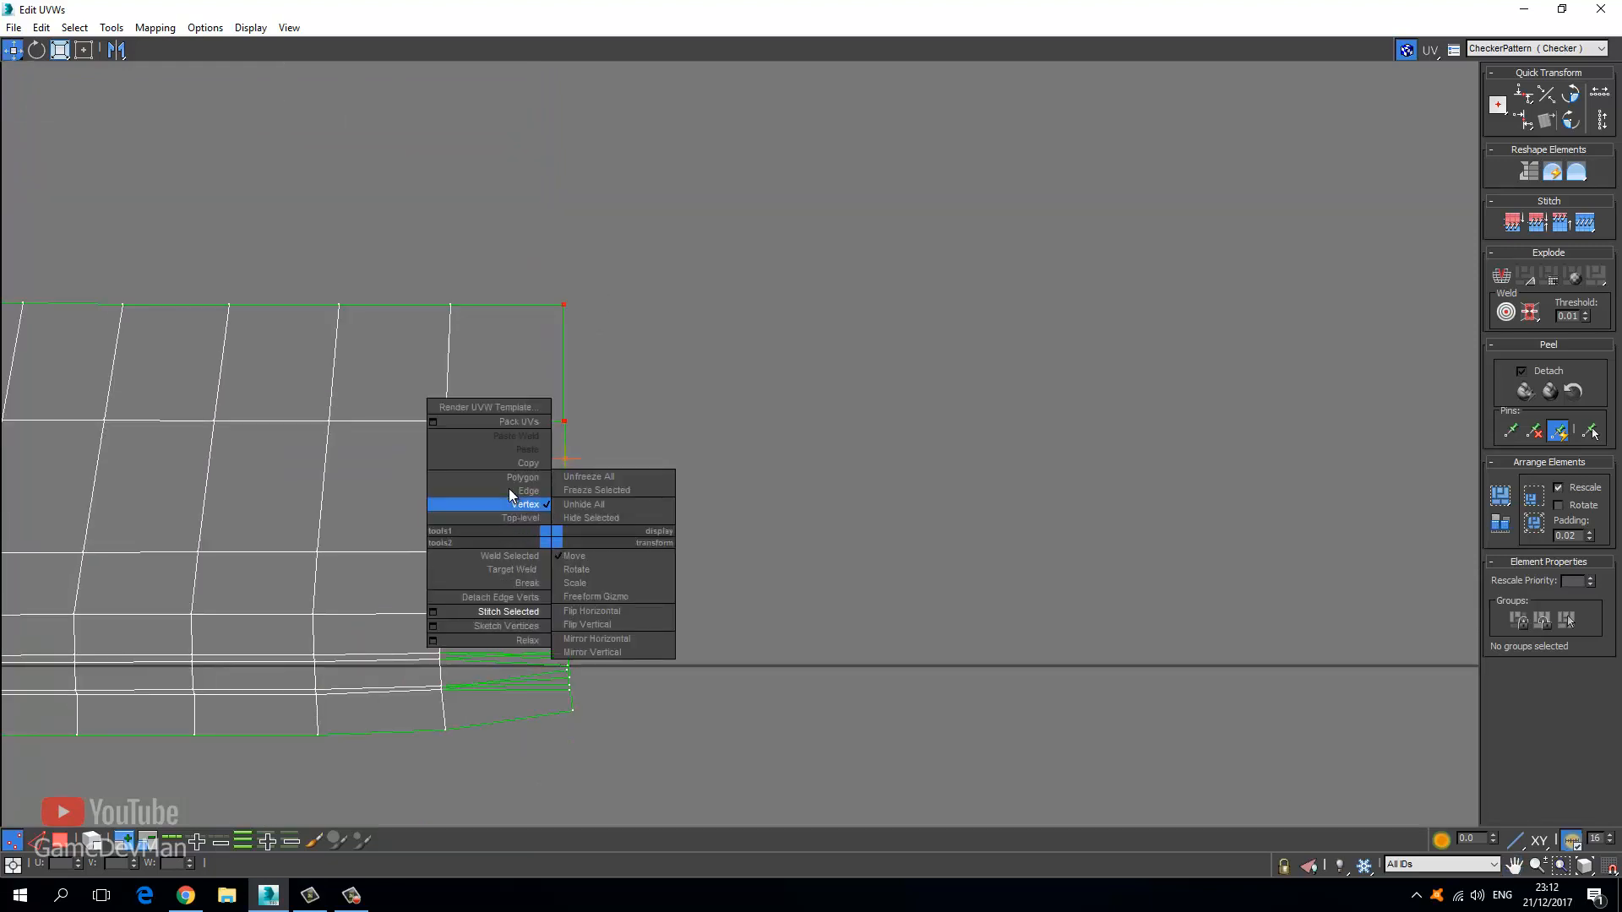
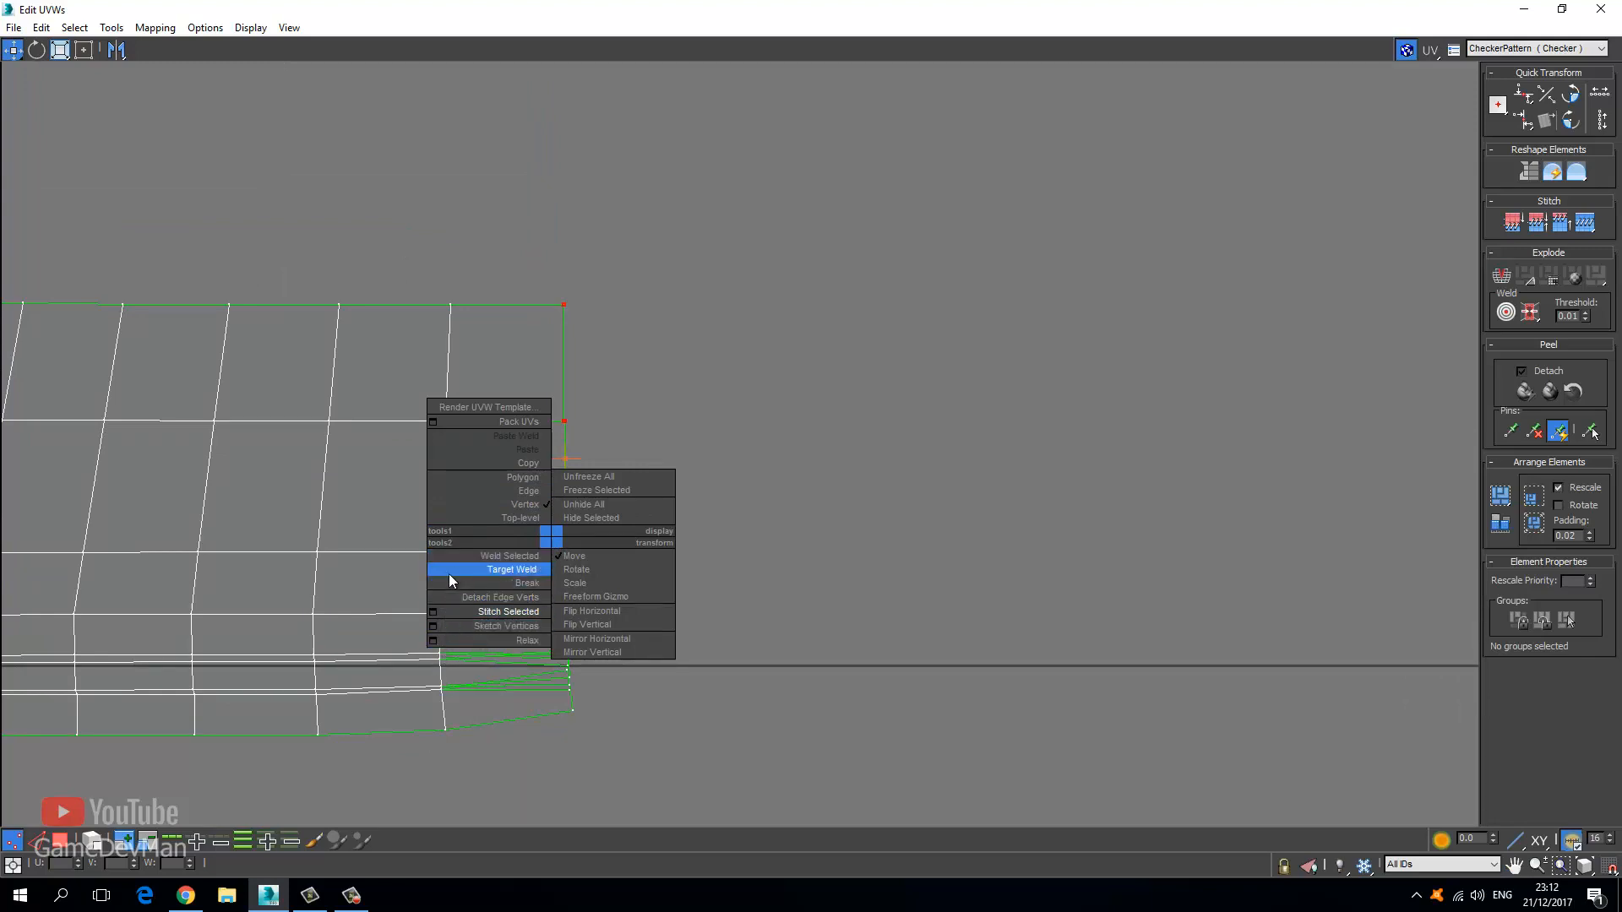
Weld the selected corner UV vertices of the band with Weld Selected, then switch to Target Weld.
click(466, 557)
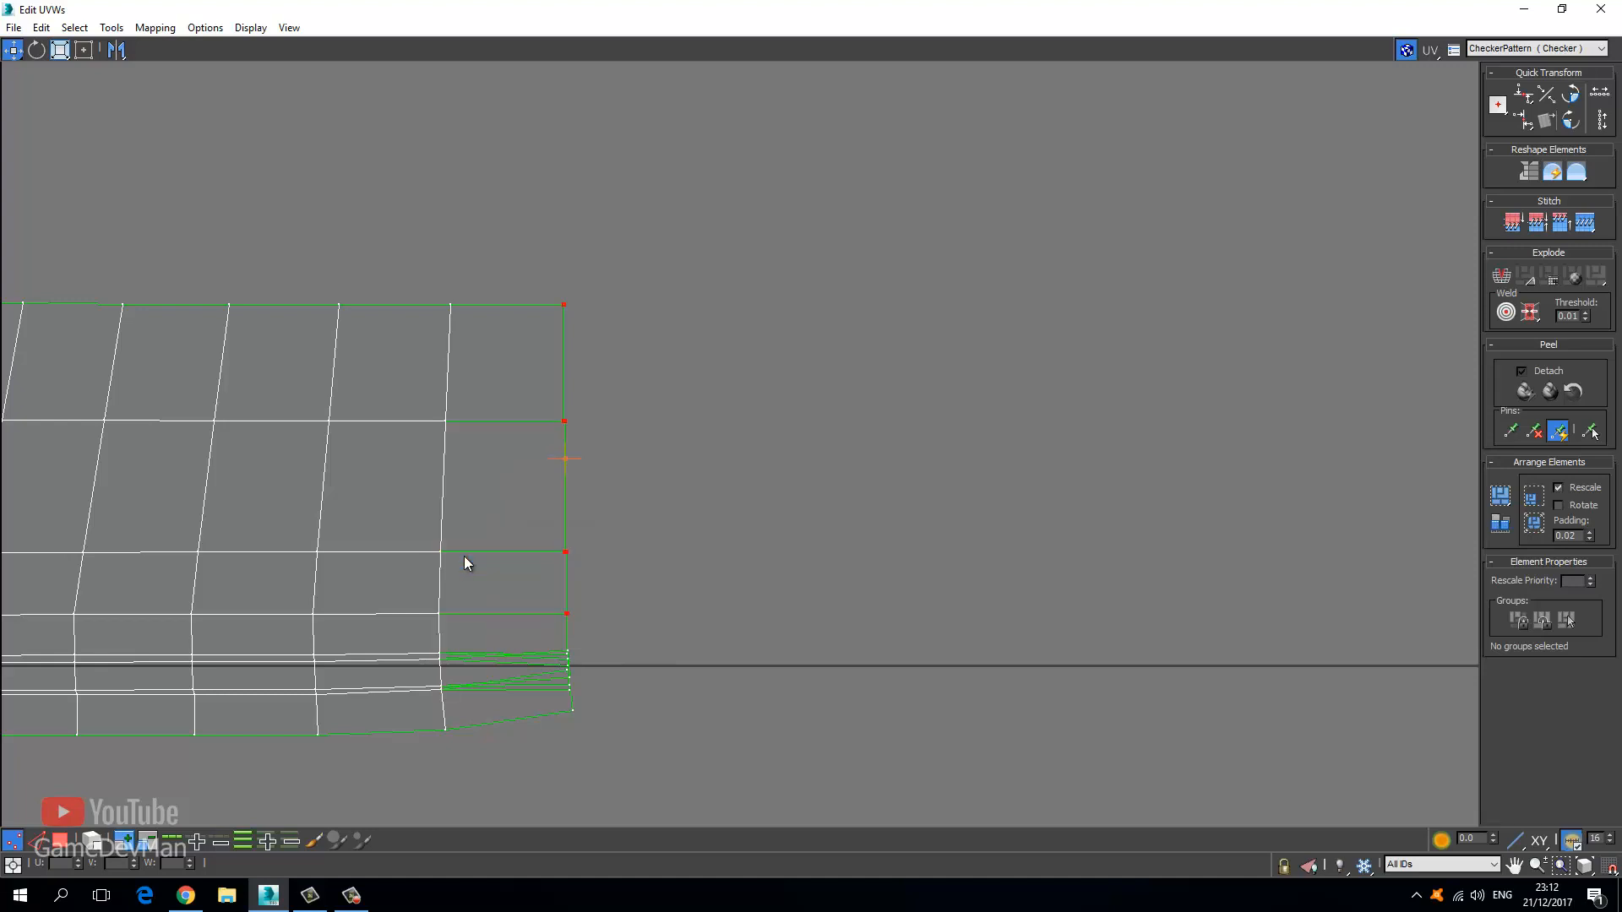
scroll(572, 514, up, 5)
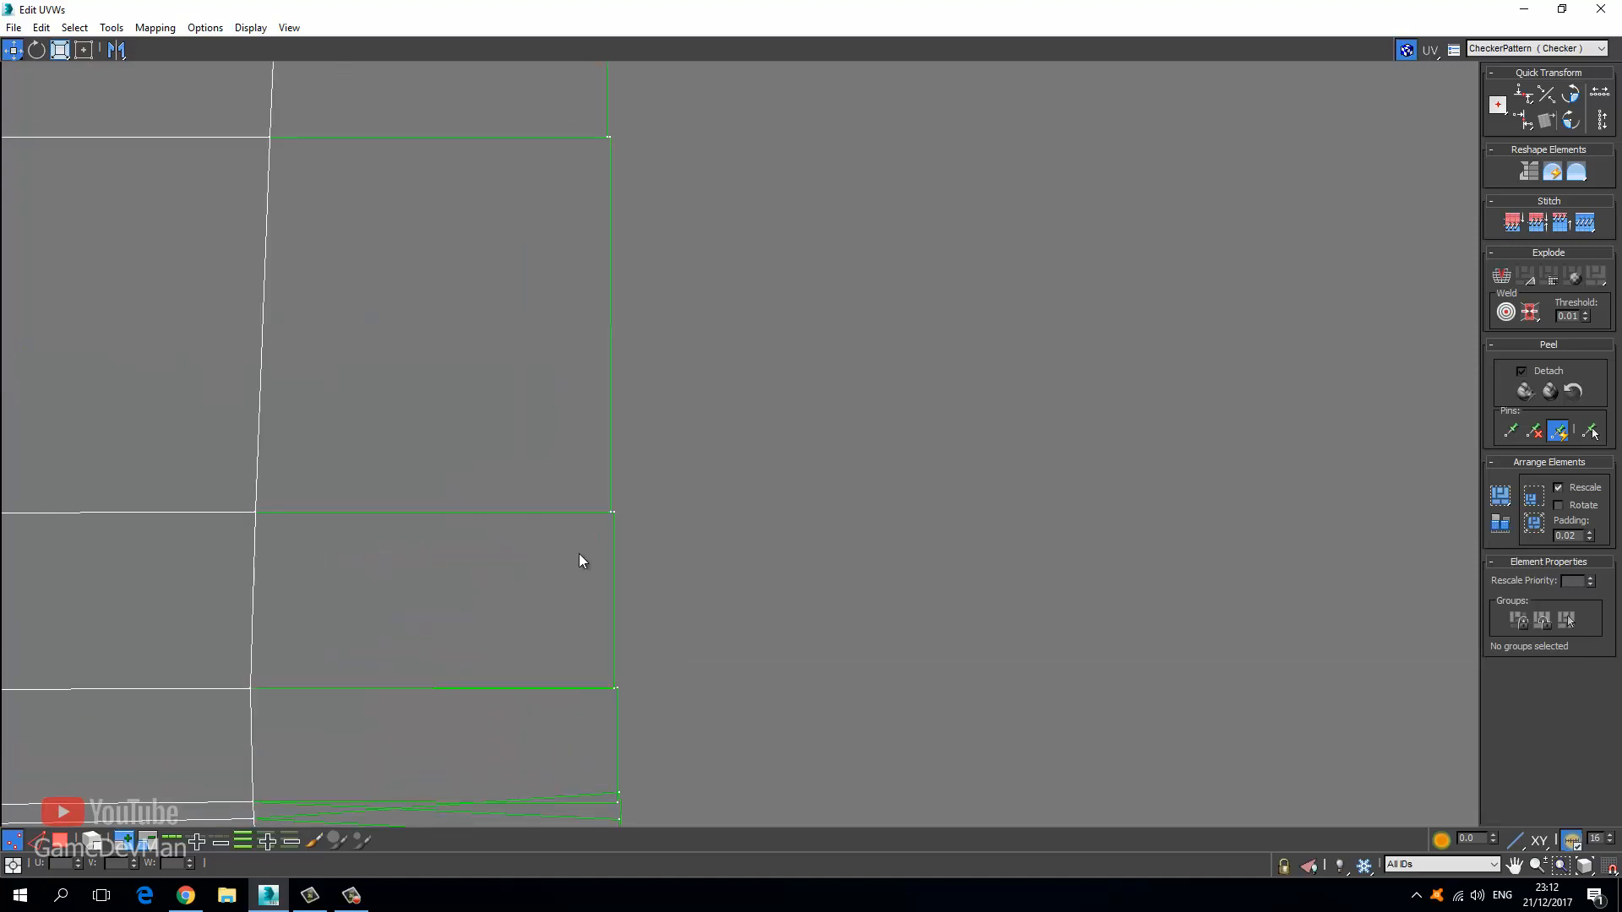
right_click(658, 507)
click(592, 518)
right_click(596, 488)
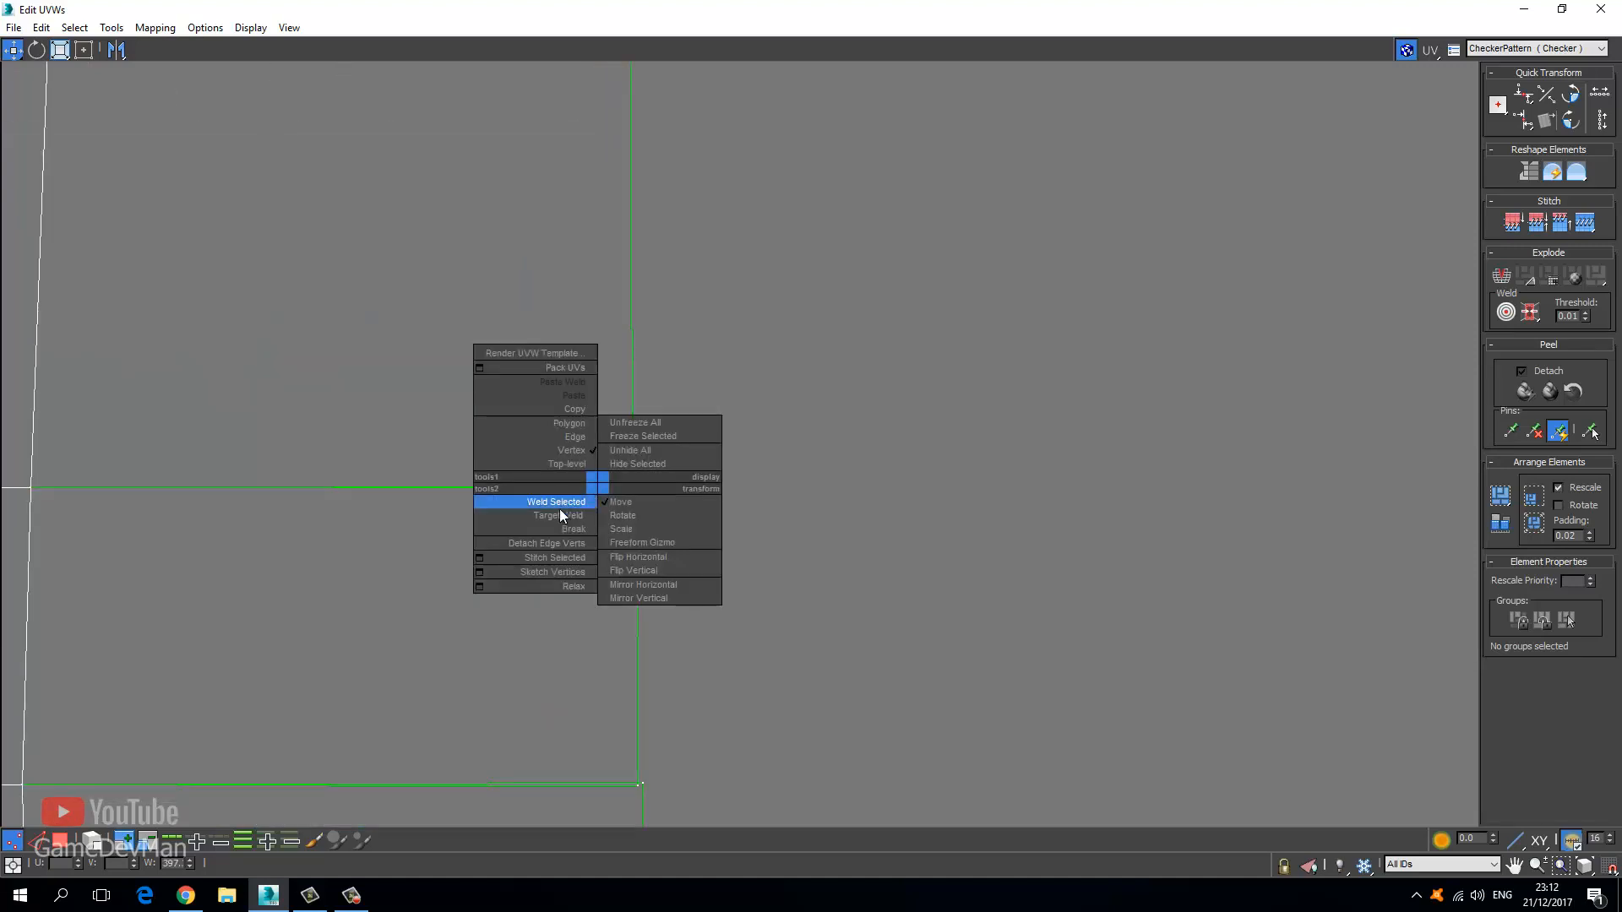
click(550, 514)
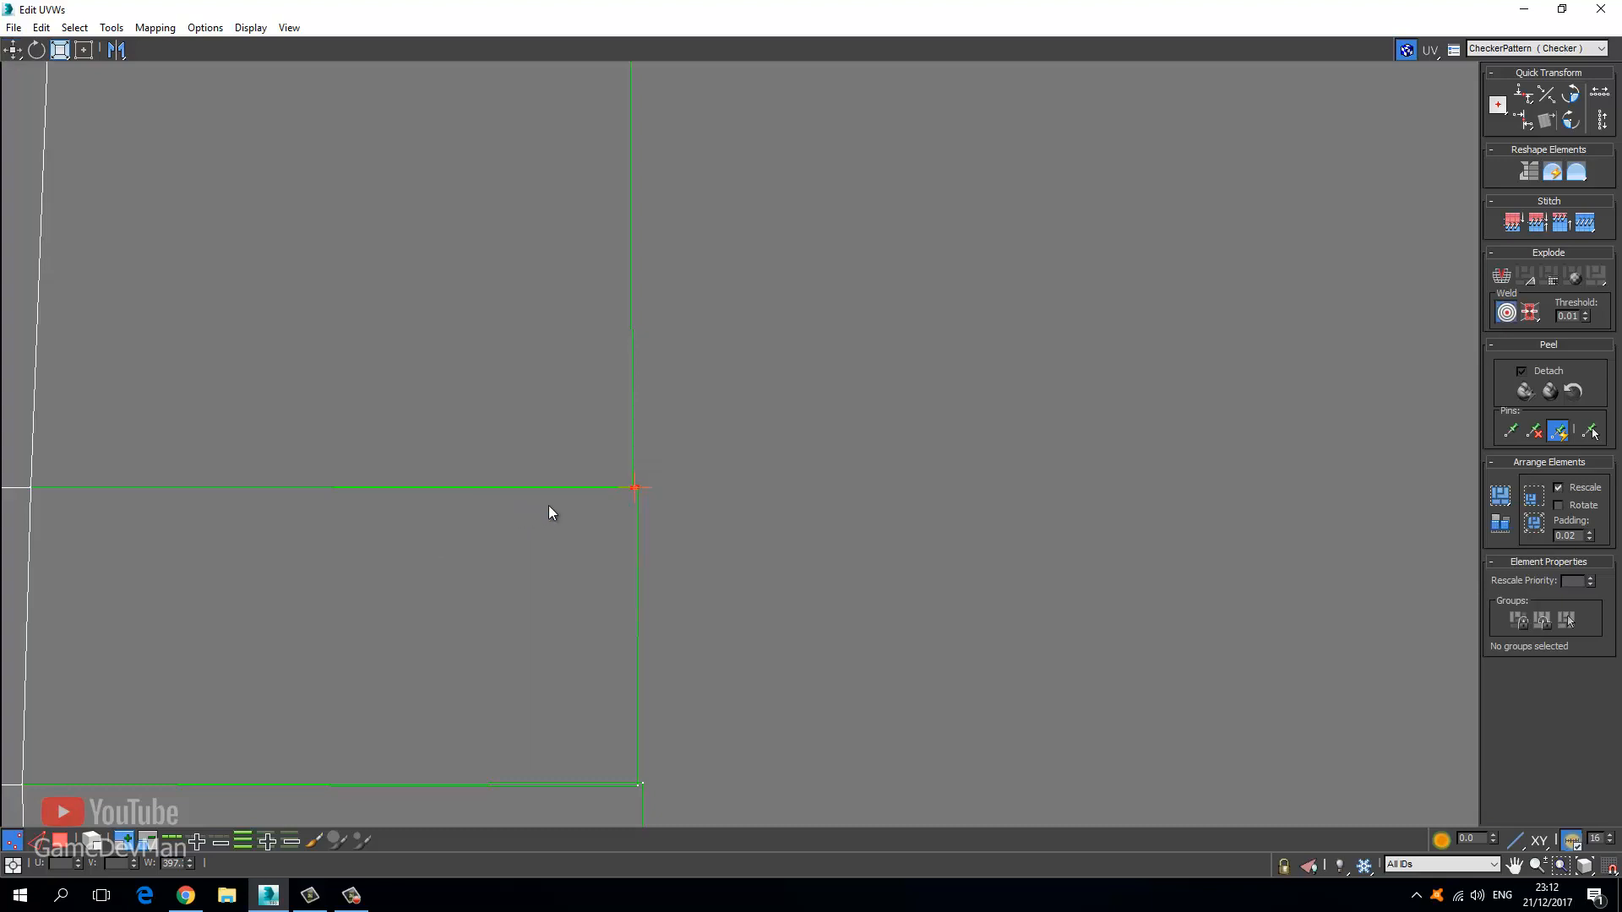
Target-weld the band's upper corner and edge vertices onto their neighbours.
drag(631, 489, 637, 488)
middle_drag(580, 461, 545, 741)
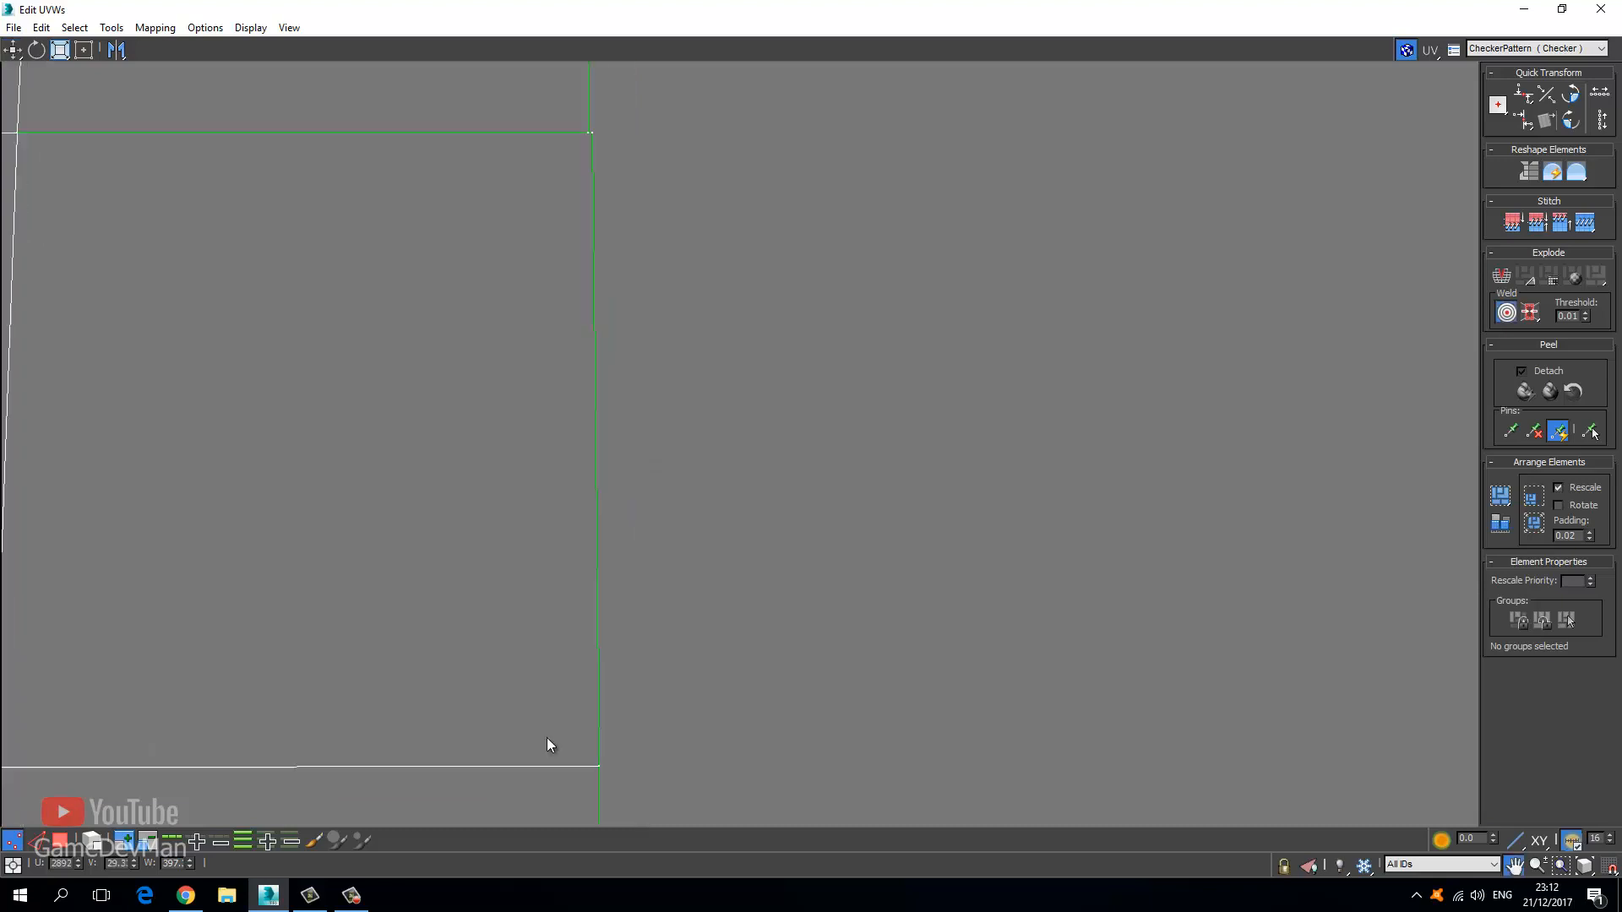
scroll(545, 740, down, 3)
middle_drag(495, 414, 522, 578)
drag(599, 533, 606, 537)
scroll(568, 664, down, 4)
middle_drag(566, 566, 564, 190)
scroll(567, 460, up, 1)
scroll(568, 460, up, 4)
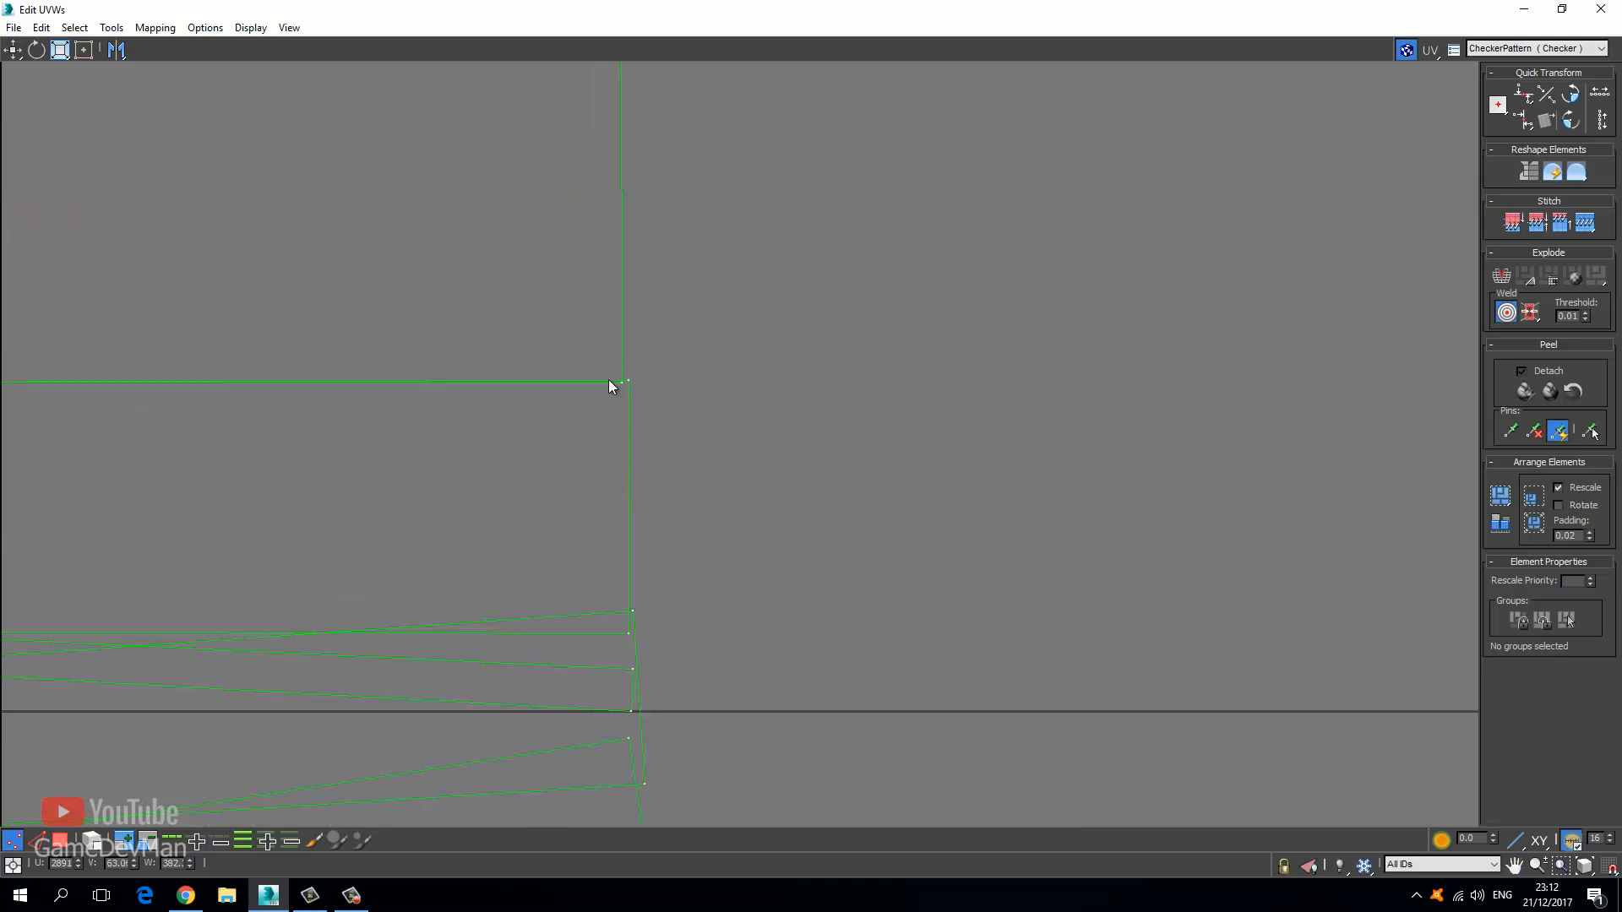
drag(626, 384, 627, 385)
Target-weld the remaining corner and edge vertices down onto the strip's lower edge.
middle_drag(623, 532, 623, 493)
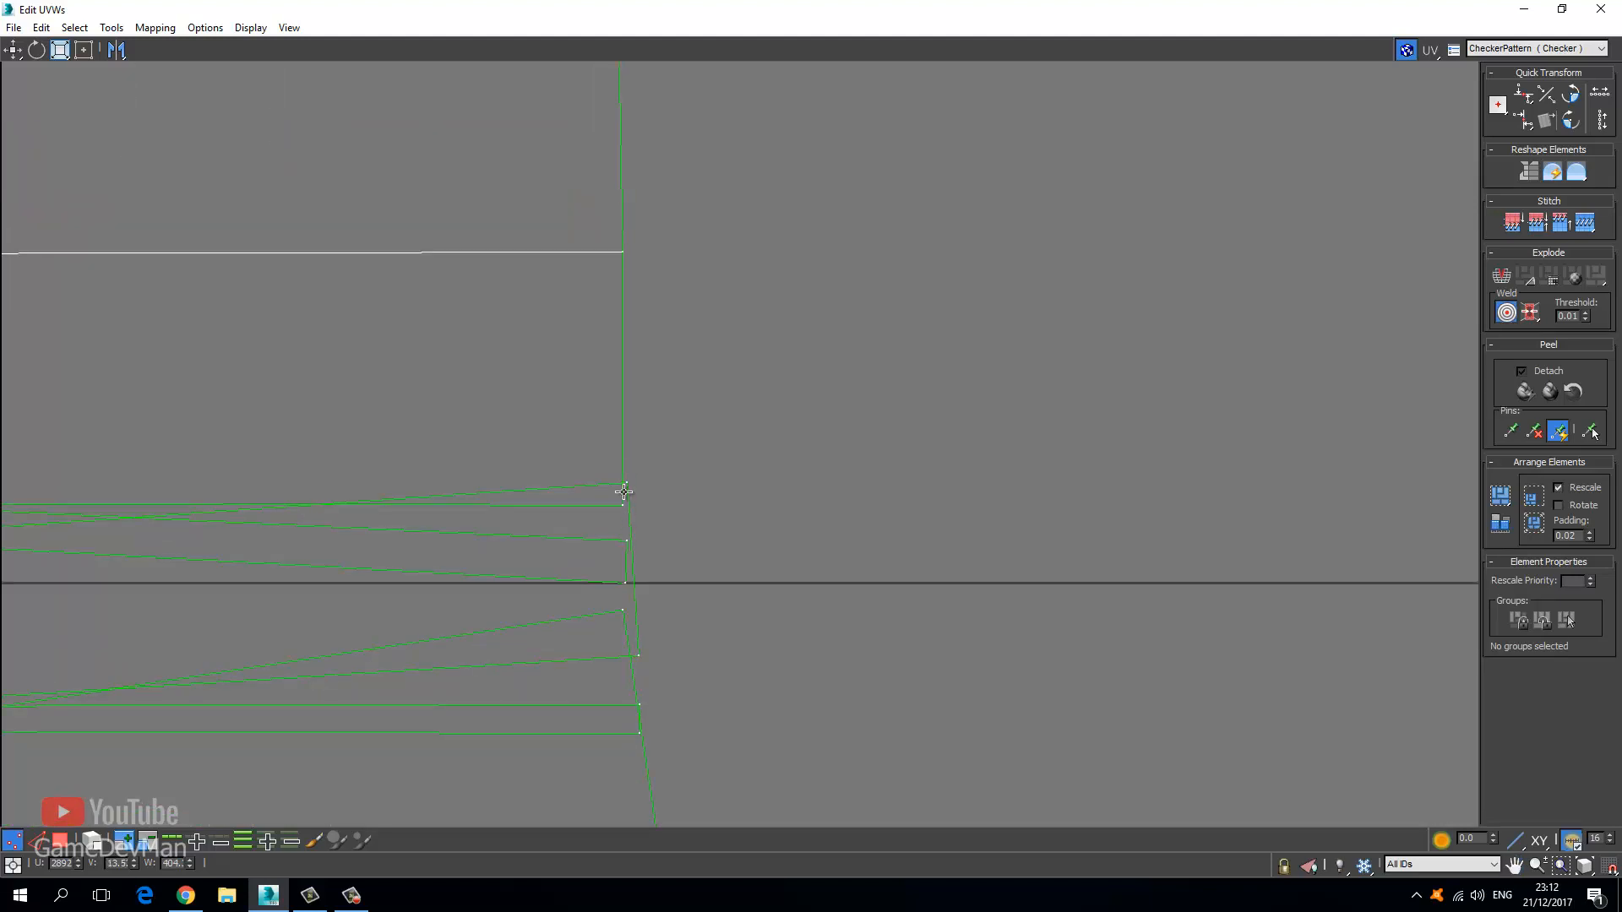
drag(626, 500, 622, 581)
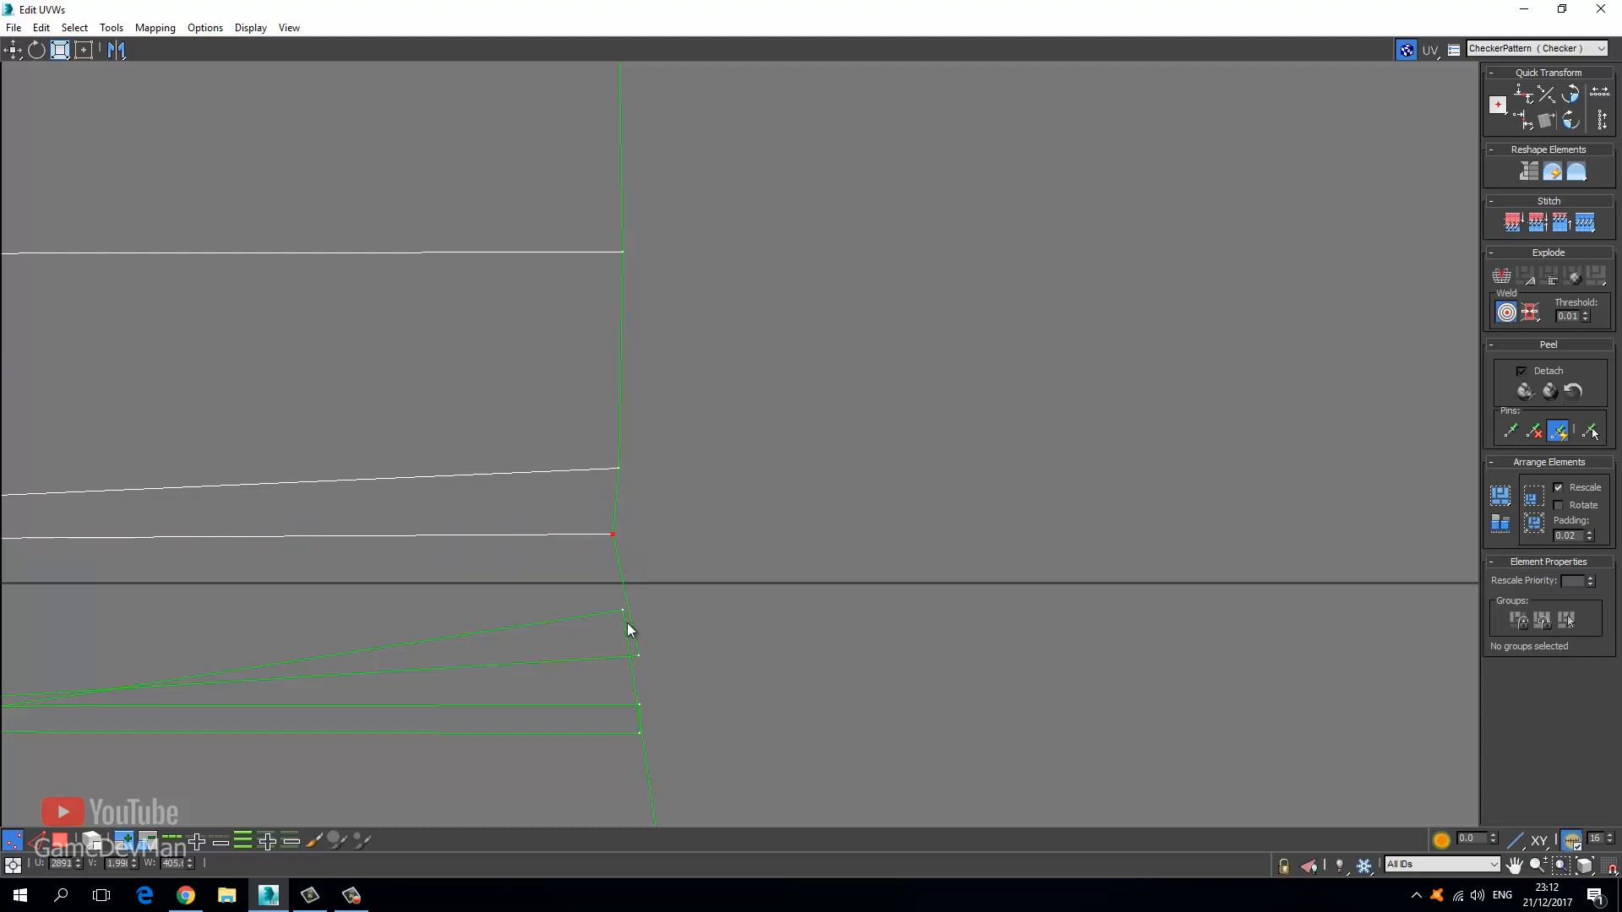
drag(638, 662, 639, 734)
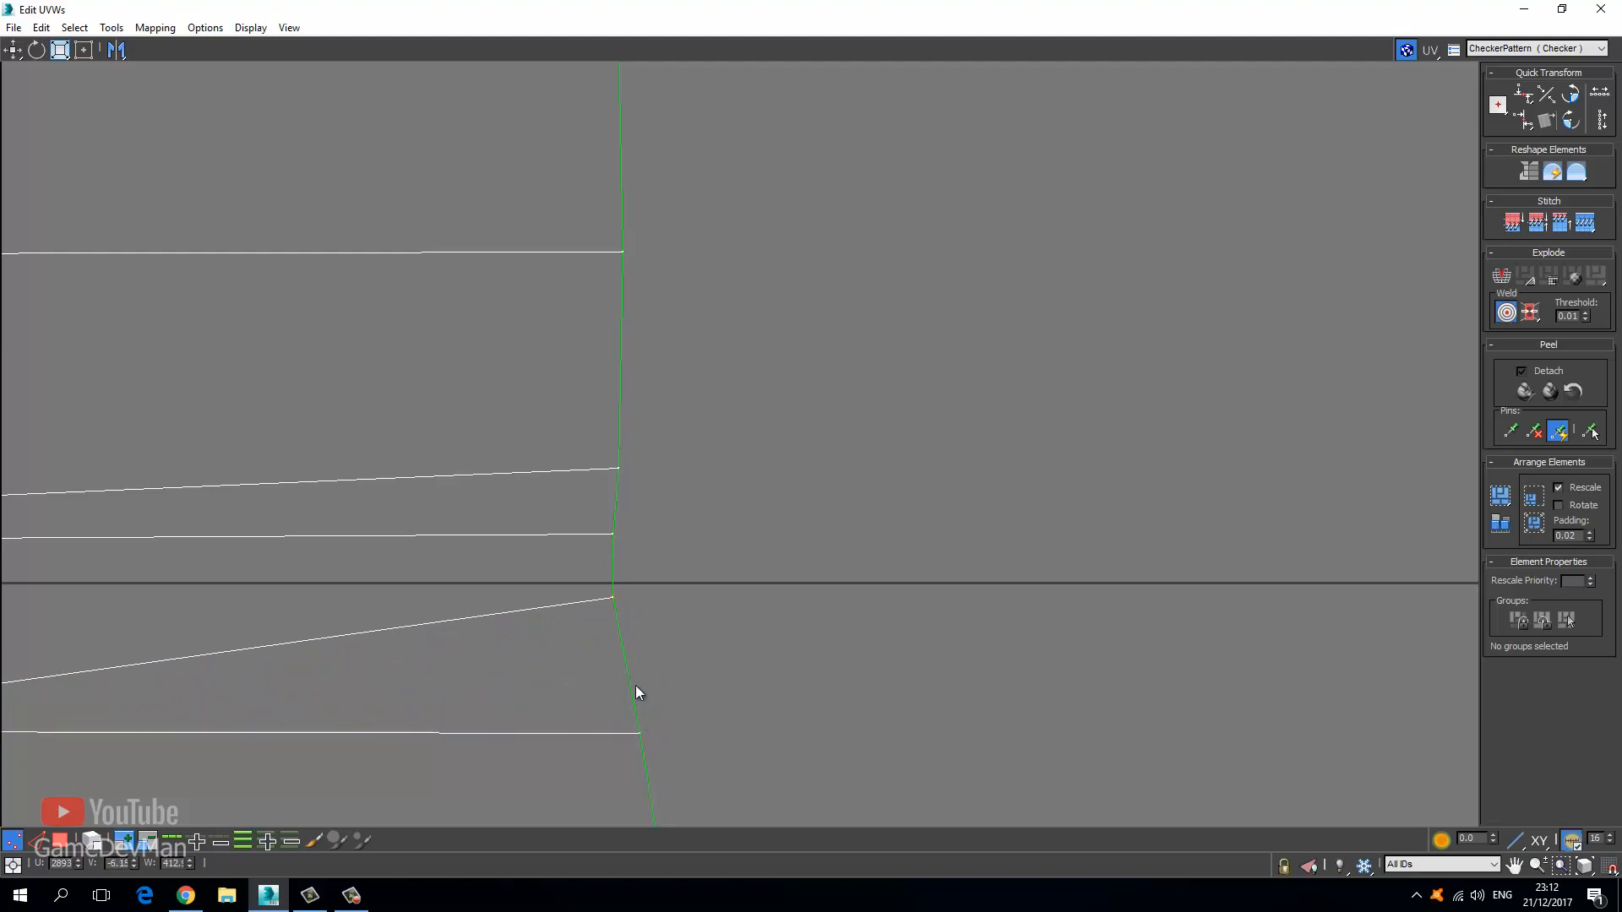
drag(616, 601, 631, 680)
scroll(456, 694, down, 4)
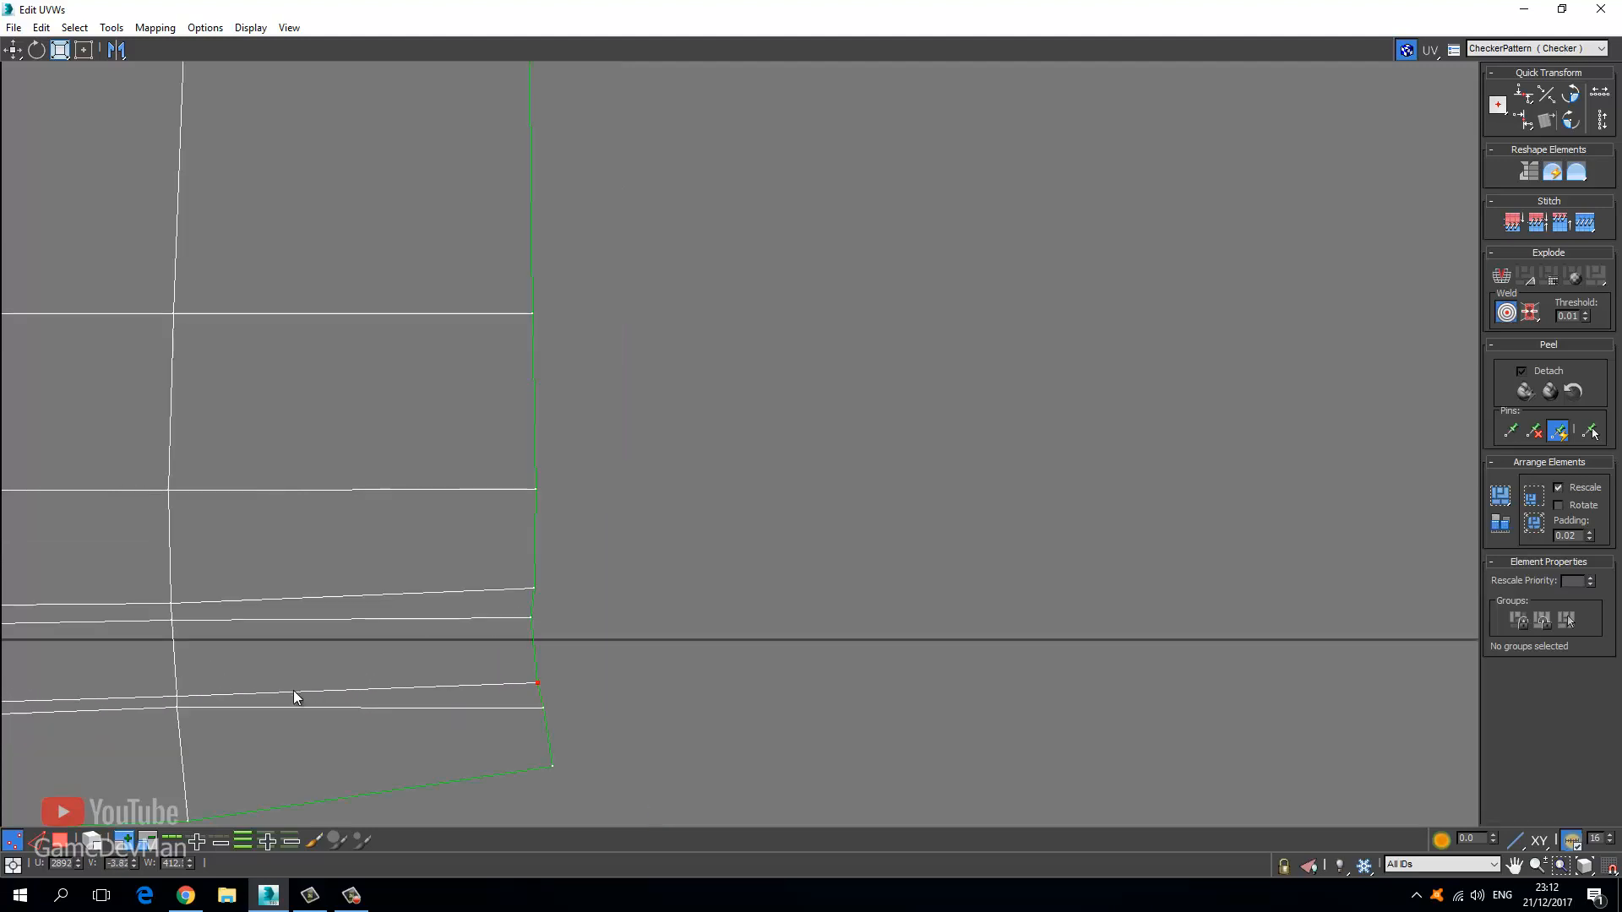
middle_drag(291, 695, 615, 653)
scroll(615, 659, down, 2)
drag(770, 698, 773, 722)
Frame the whole flattened strip, return to the Move tool and clear the UV selection.
scroll(604, 632, down, 7)
middle_drag(127, 548, 470, 540)
scroll(470, 541, down, 2)
scroll(471, 543, down, 4)
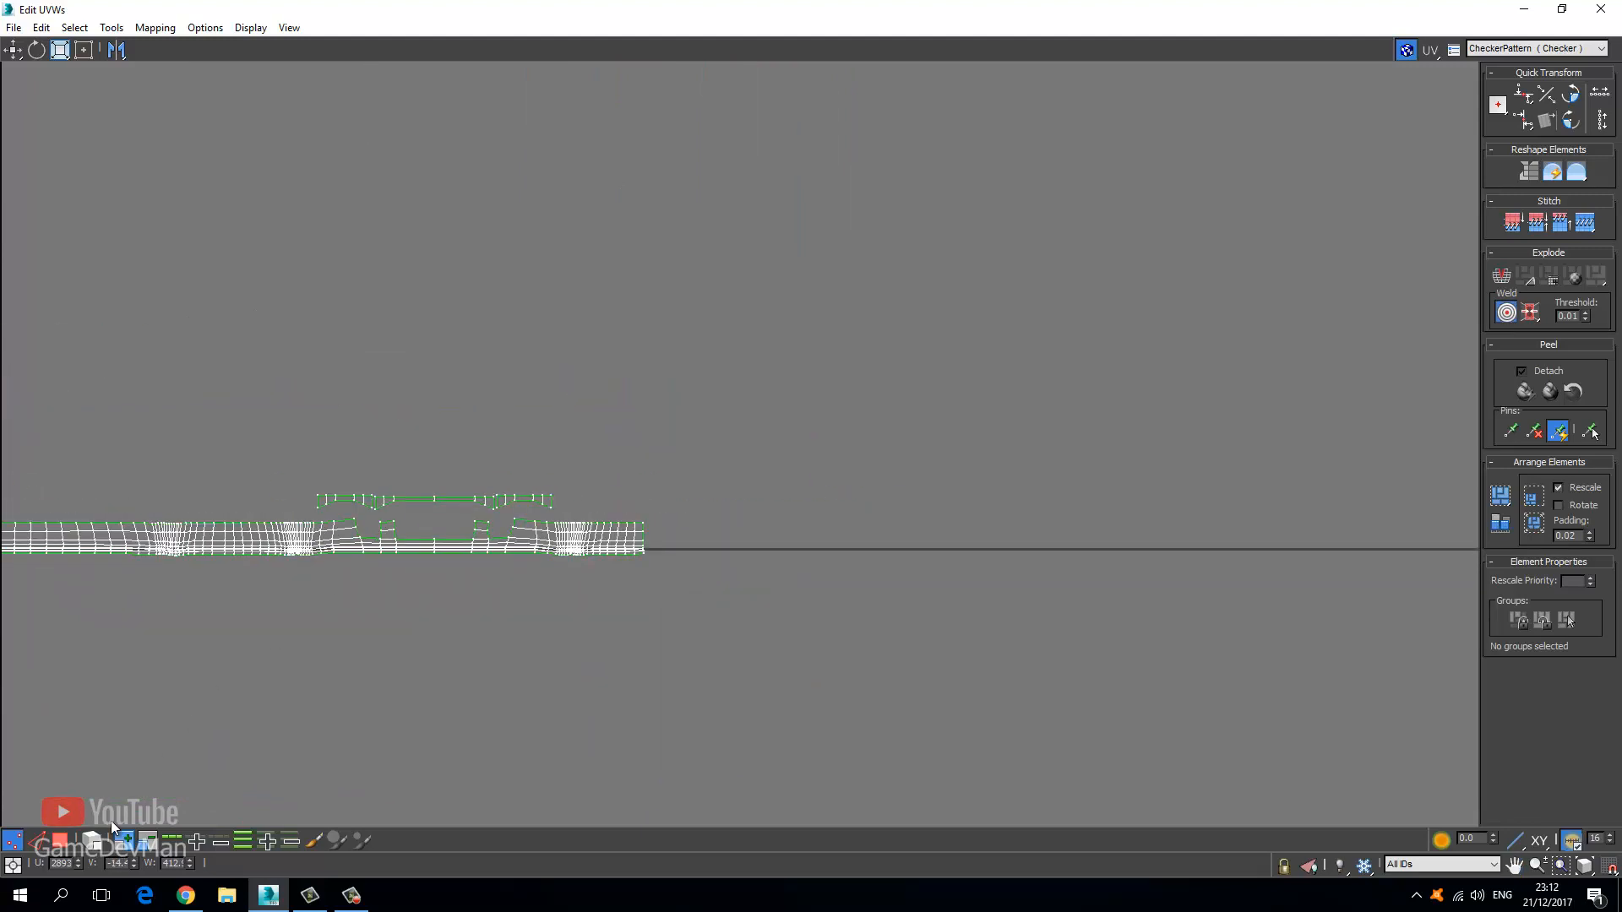
middle_drag(363, 535, 616, 543)
scroll(616, 543, down, 2)
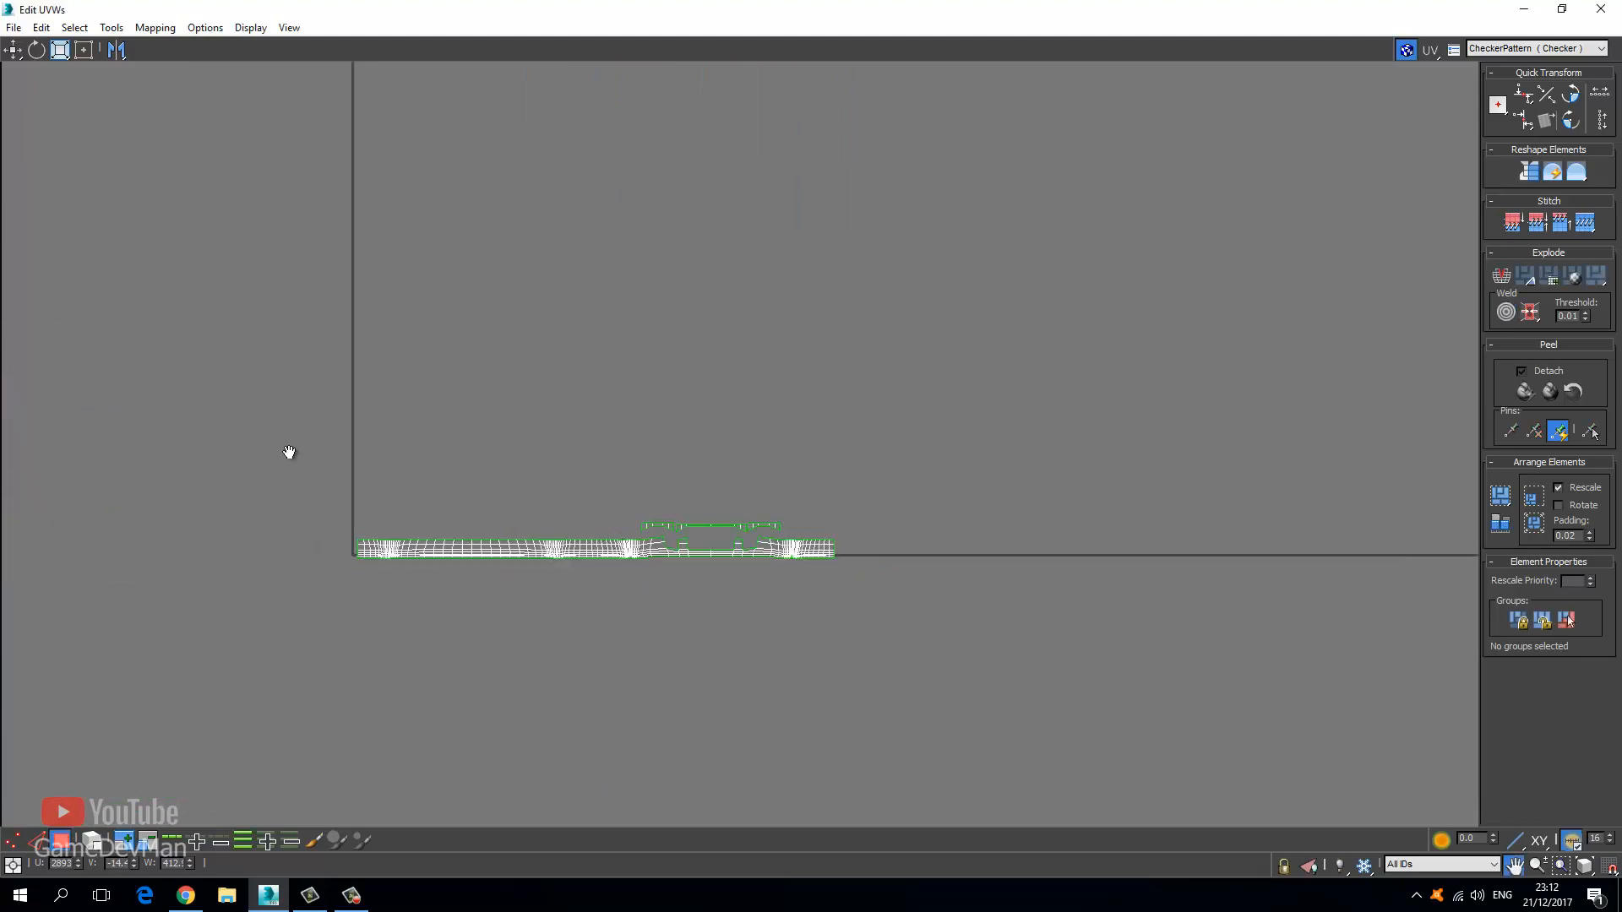
middle_drag(286, 449, 320, 444)
click(16, 50)
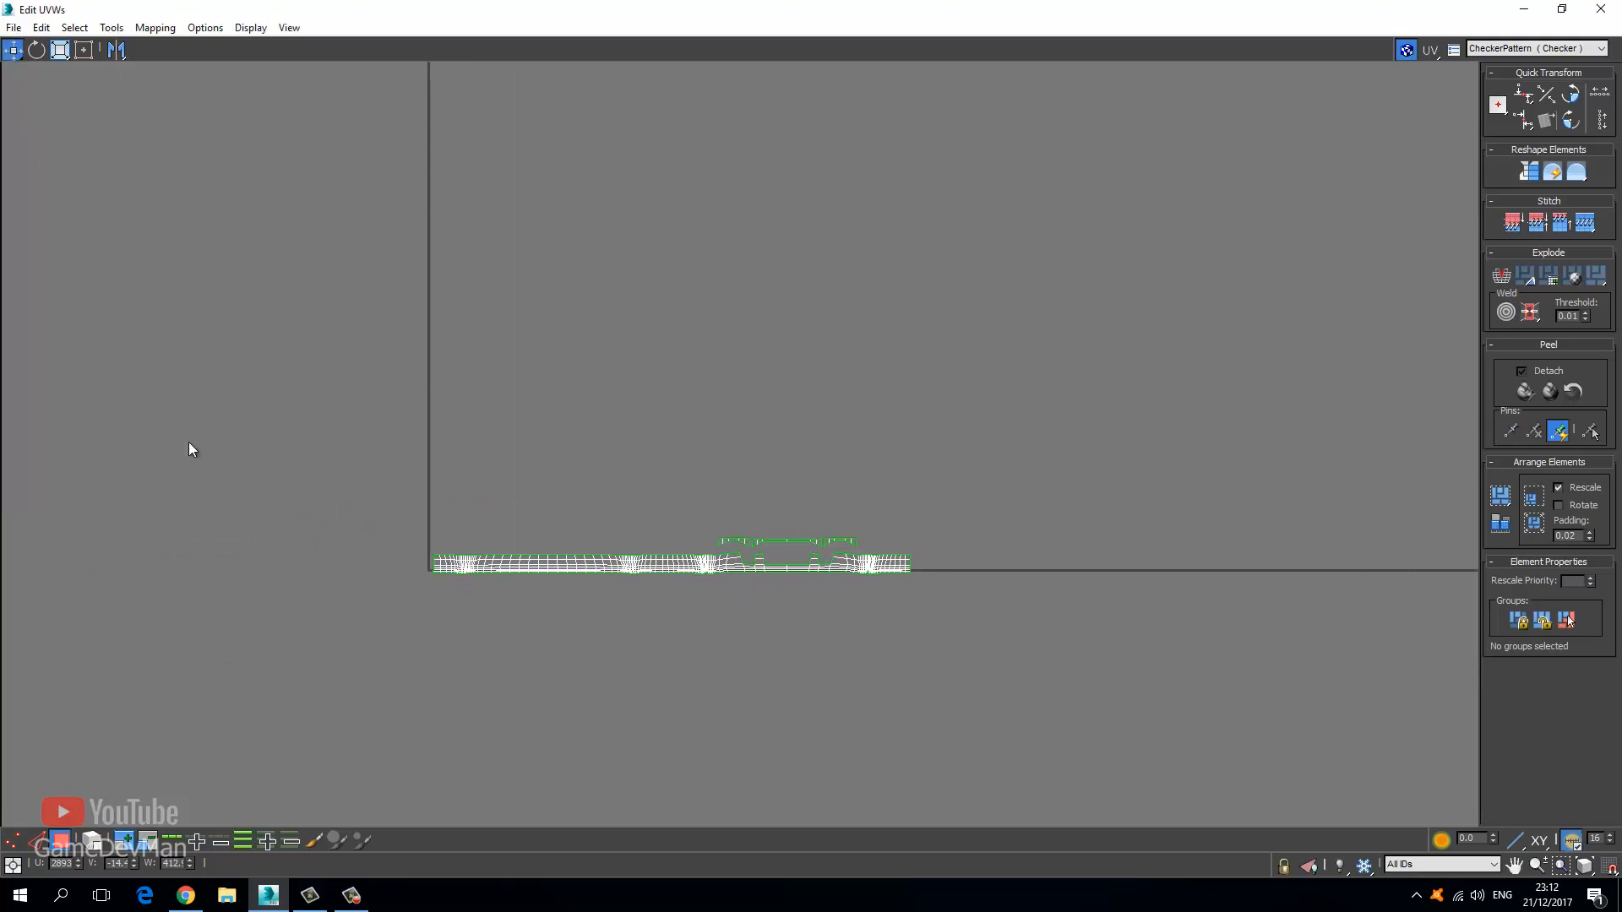
drag(653, 649, 657, 651)
Break the selected band UVs away and move those shells above the others.
drag(990, 607, 989, 607)
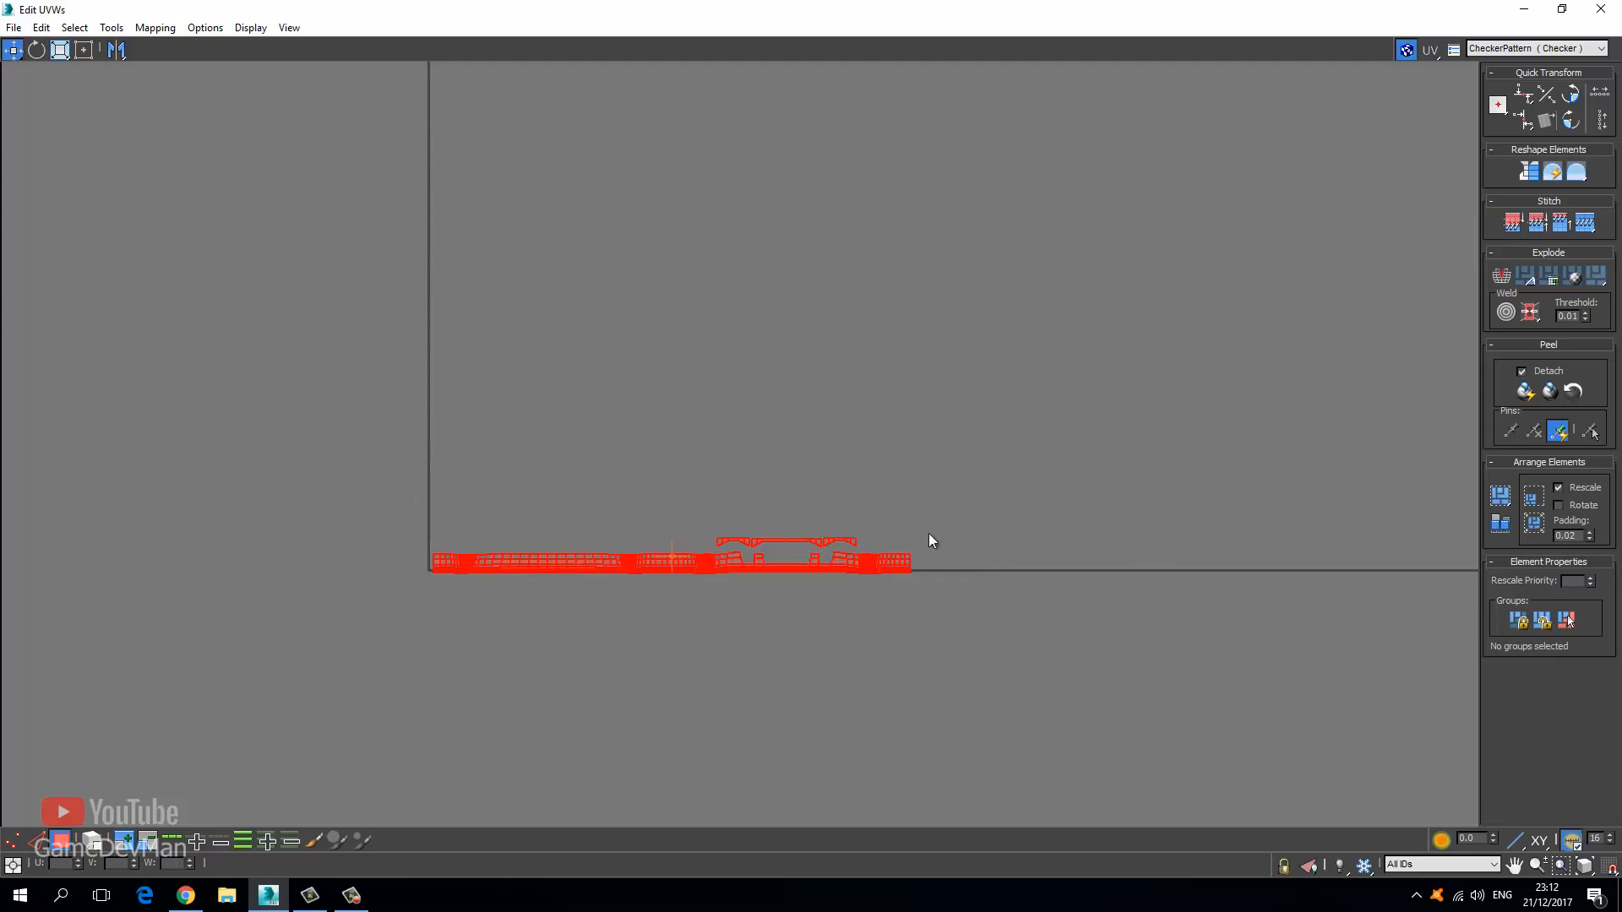
drag(626, 620, 622, 616)
scroll(630, 514, up, 5)
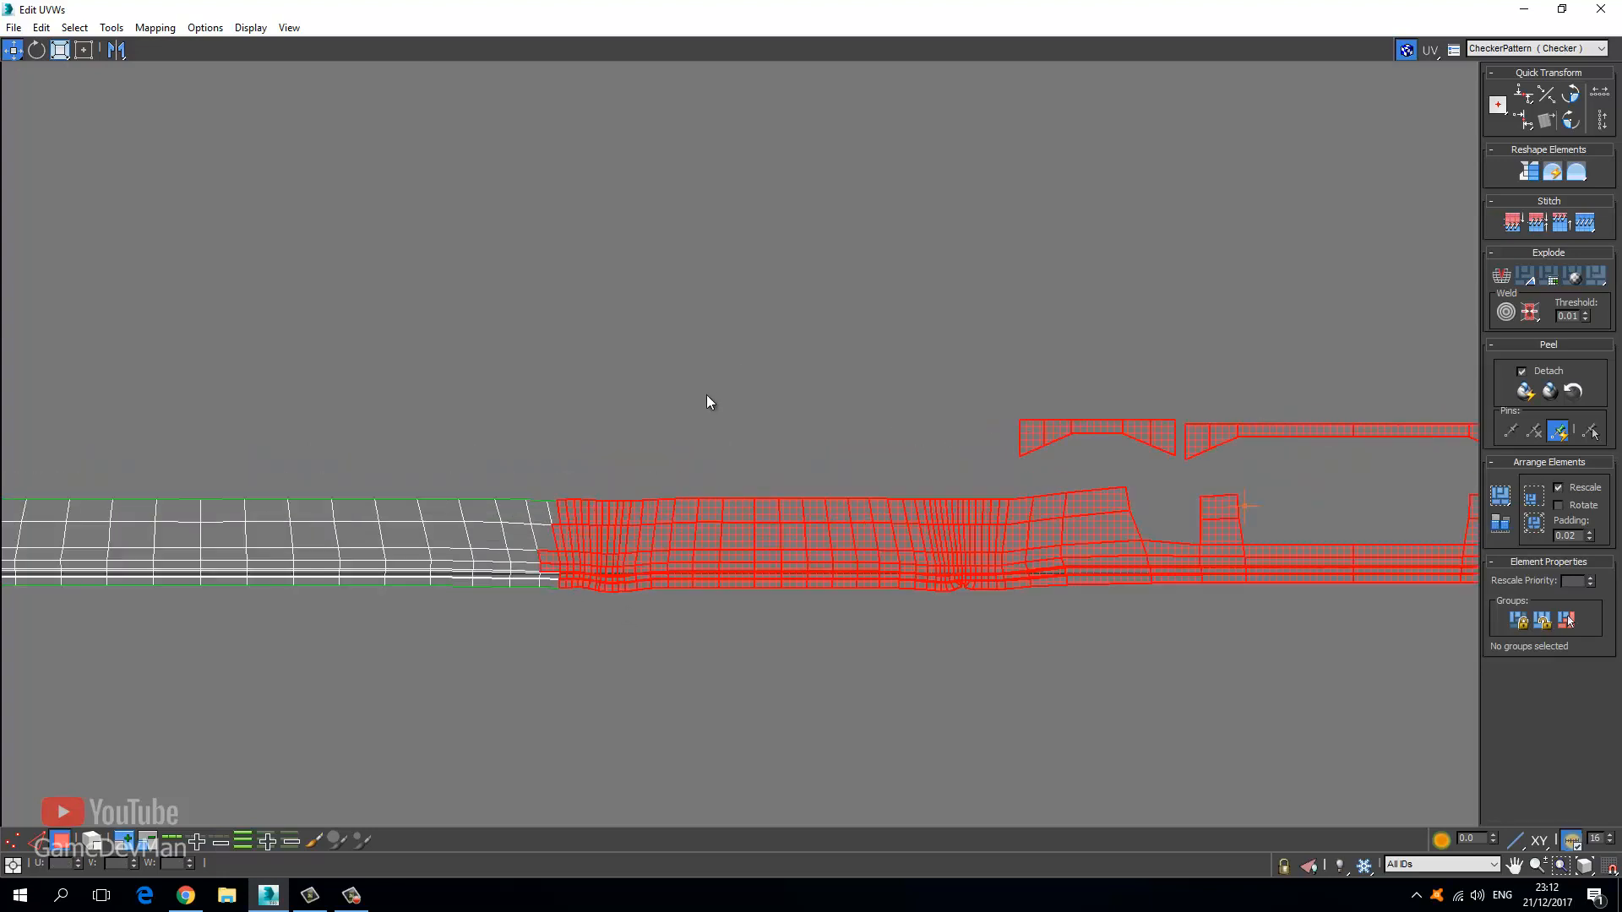
drag(528, 479, 551, 618)
scroll(541, 562, up, 4)
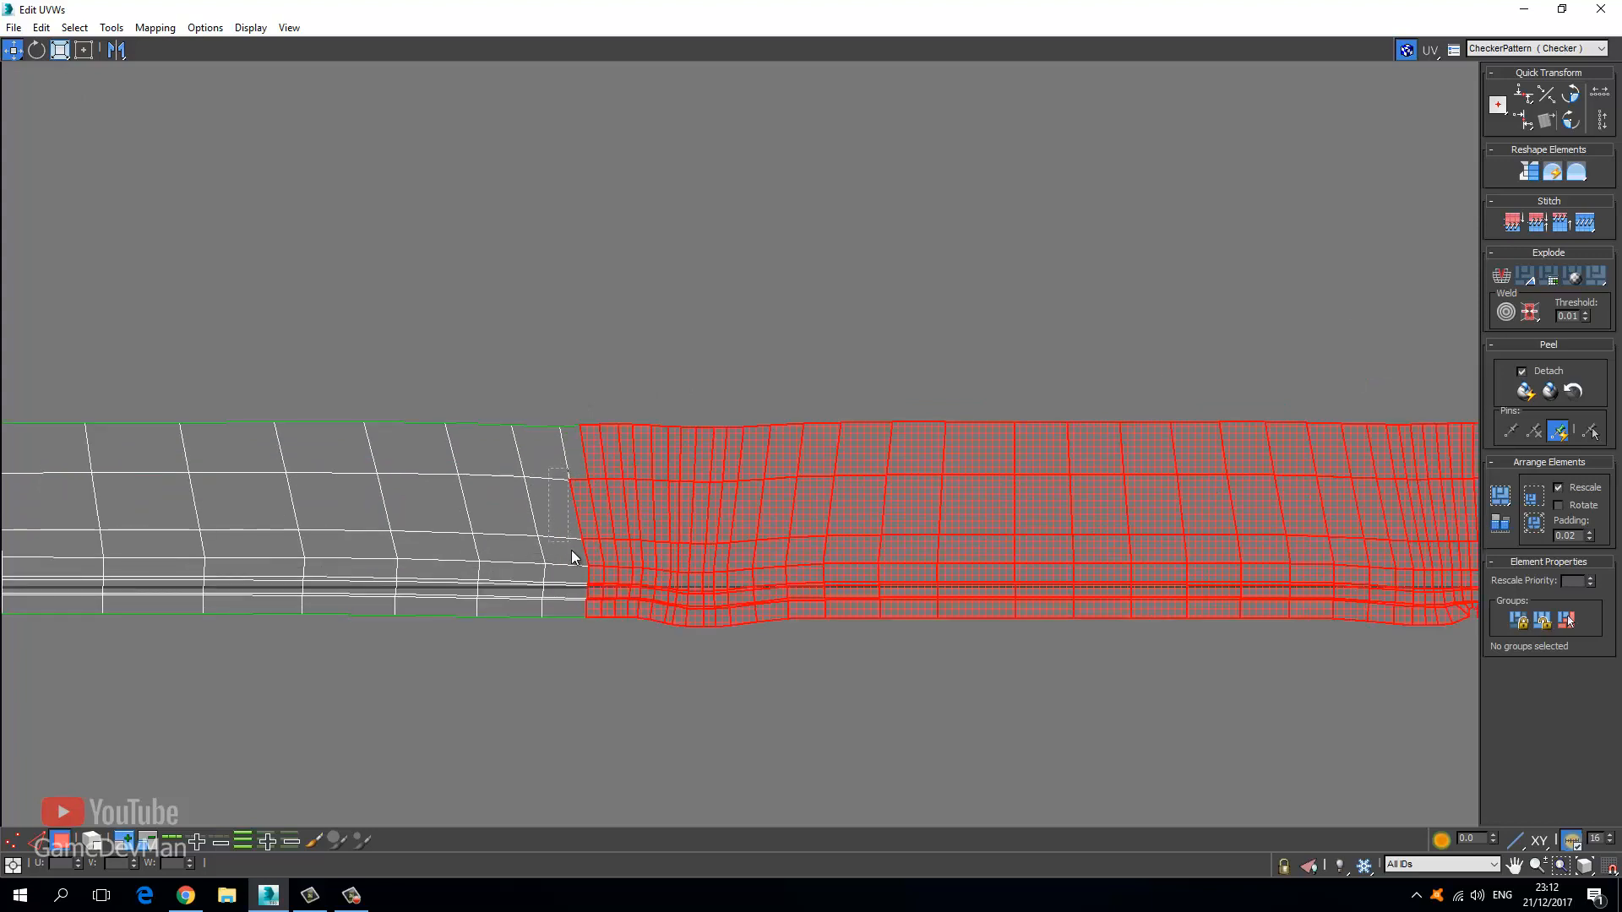
ctrl+click(586, 480)
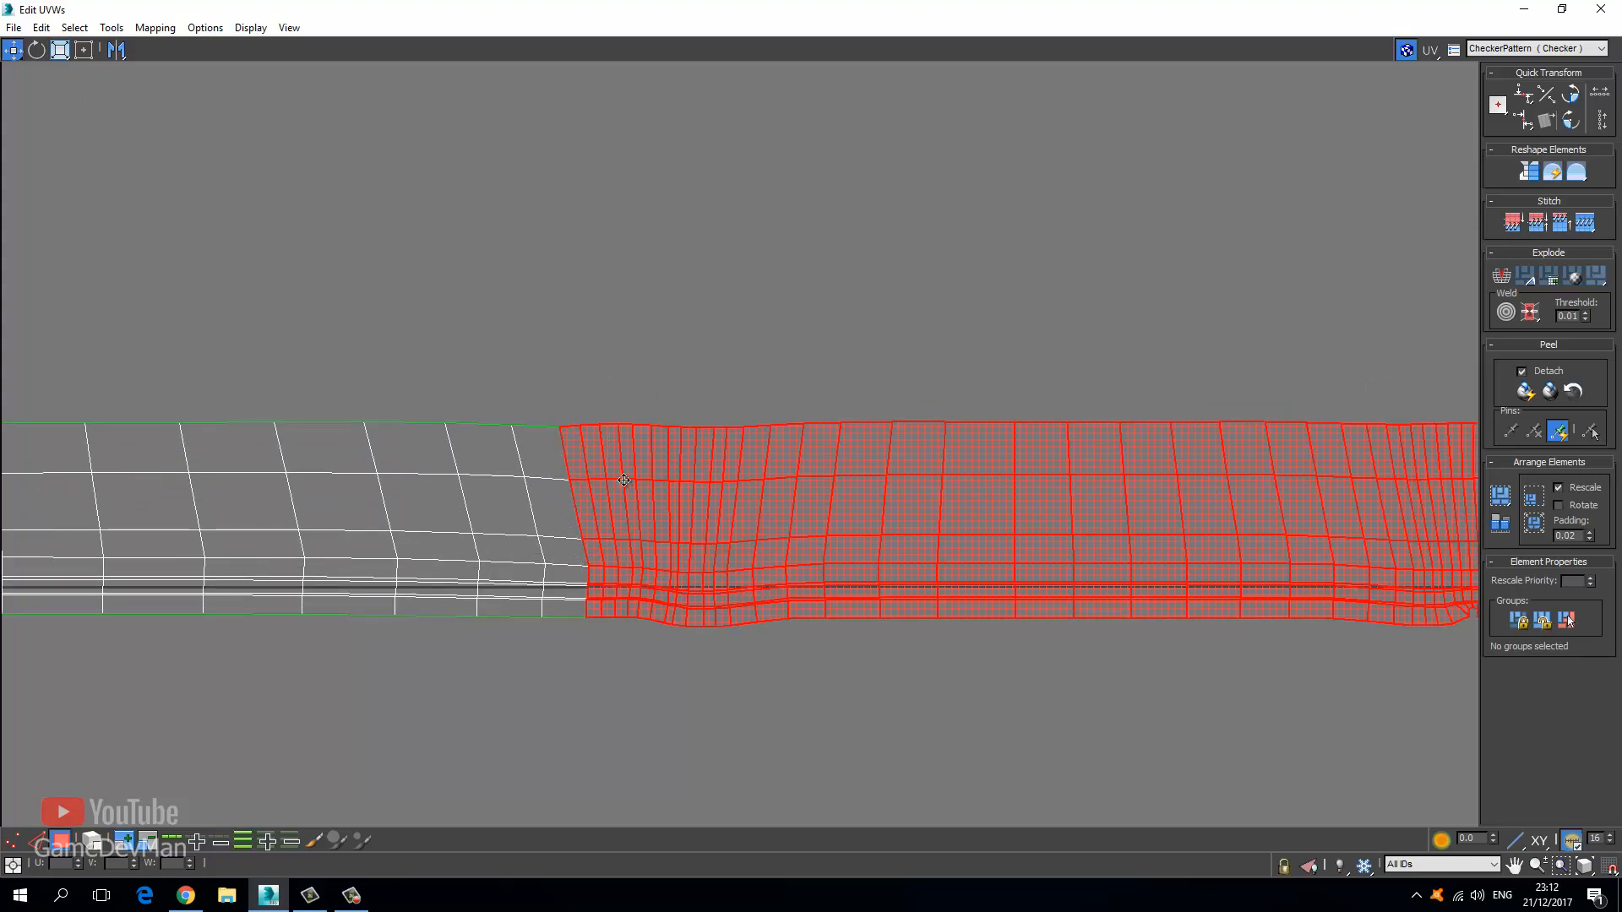
right_click(619, 476)
click(601, 527)
scroll(633, 522, down, 6)
scroll(765, 533, down, 3)
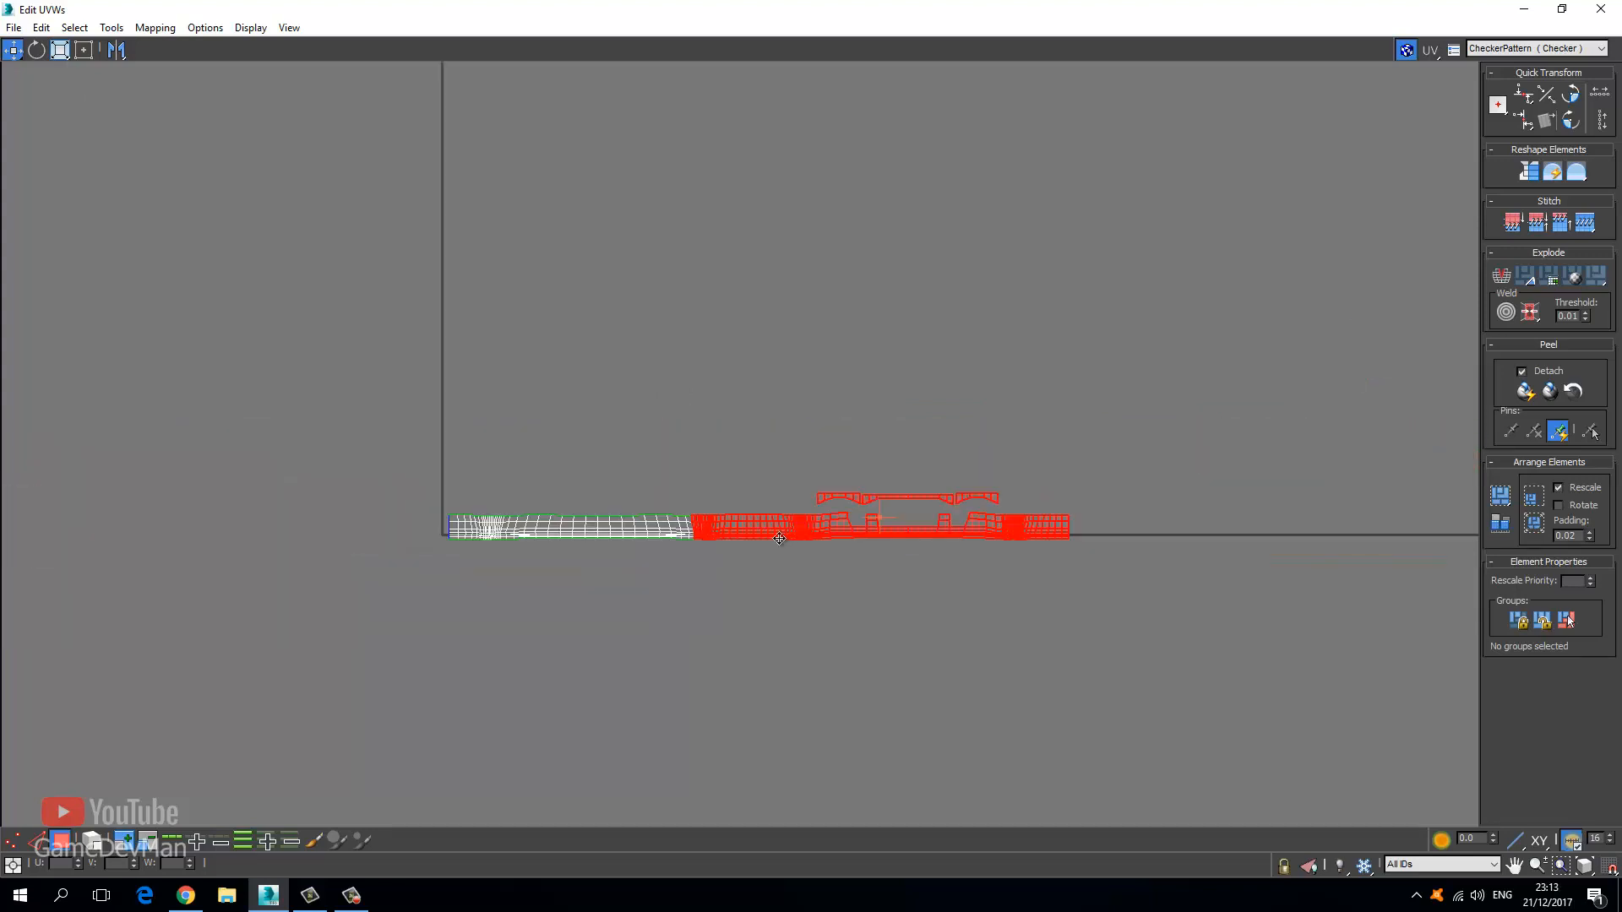
drag(779, 538, 532, 514)
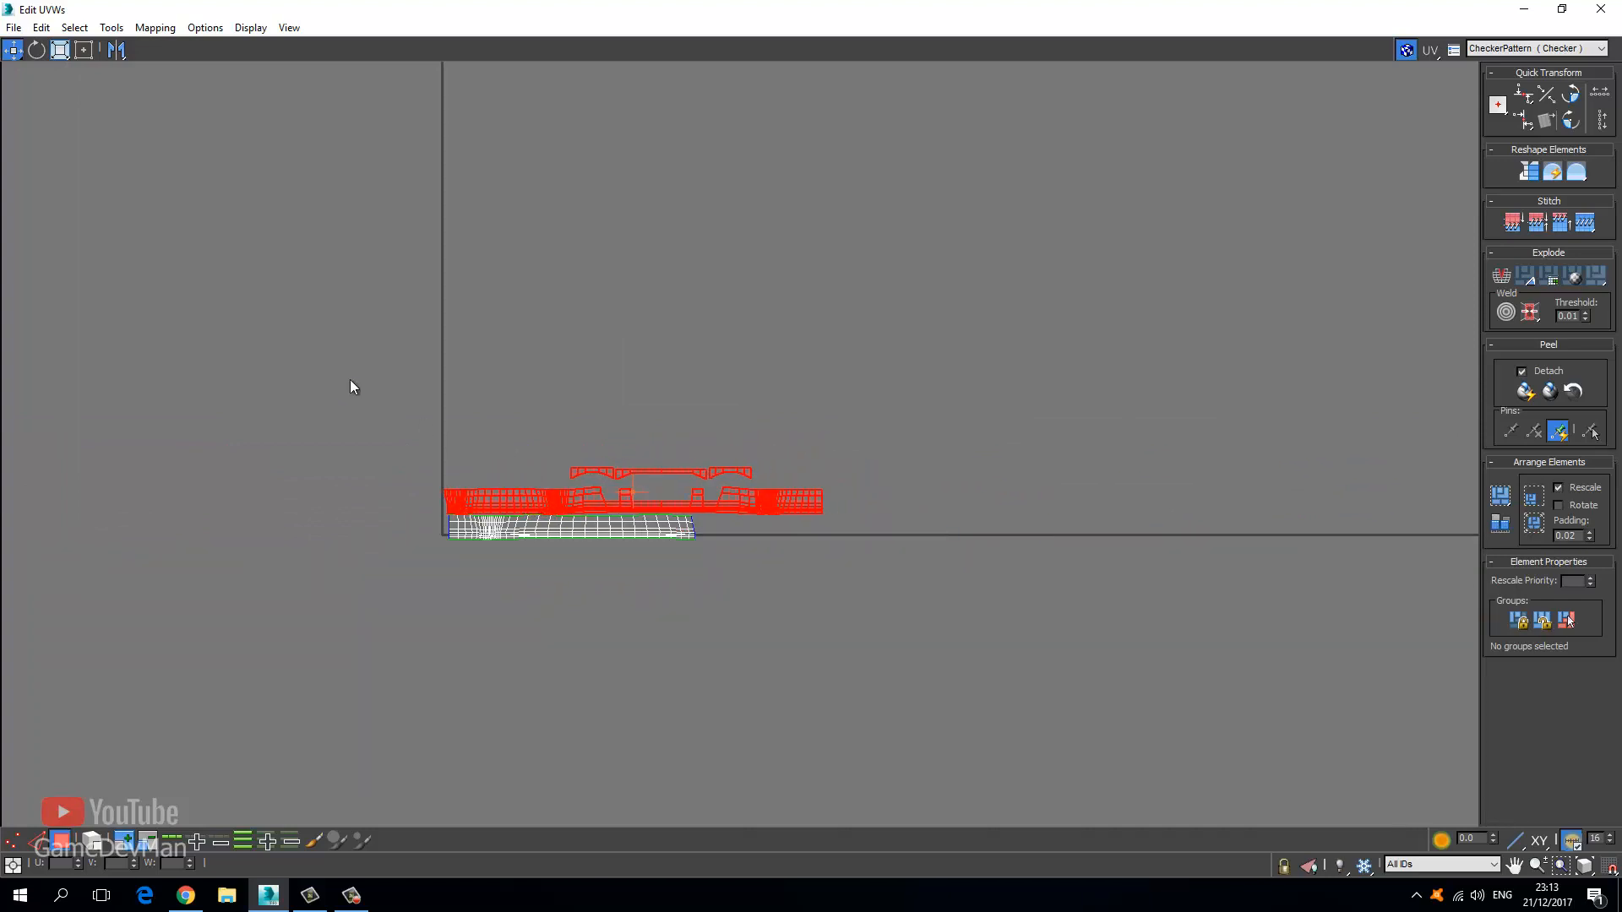
Select all UVs, scale the cluster down and move it toward the 0–1 tile.
drag(959, 630, 959, 630)
click(60, 50)
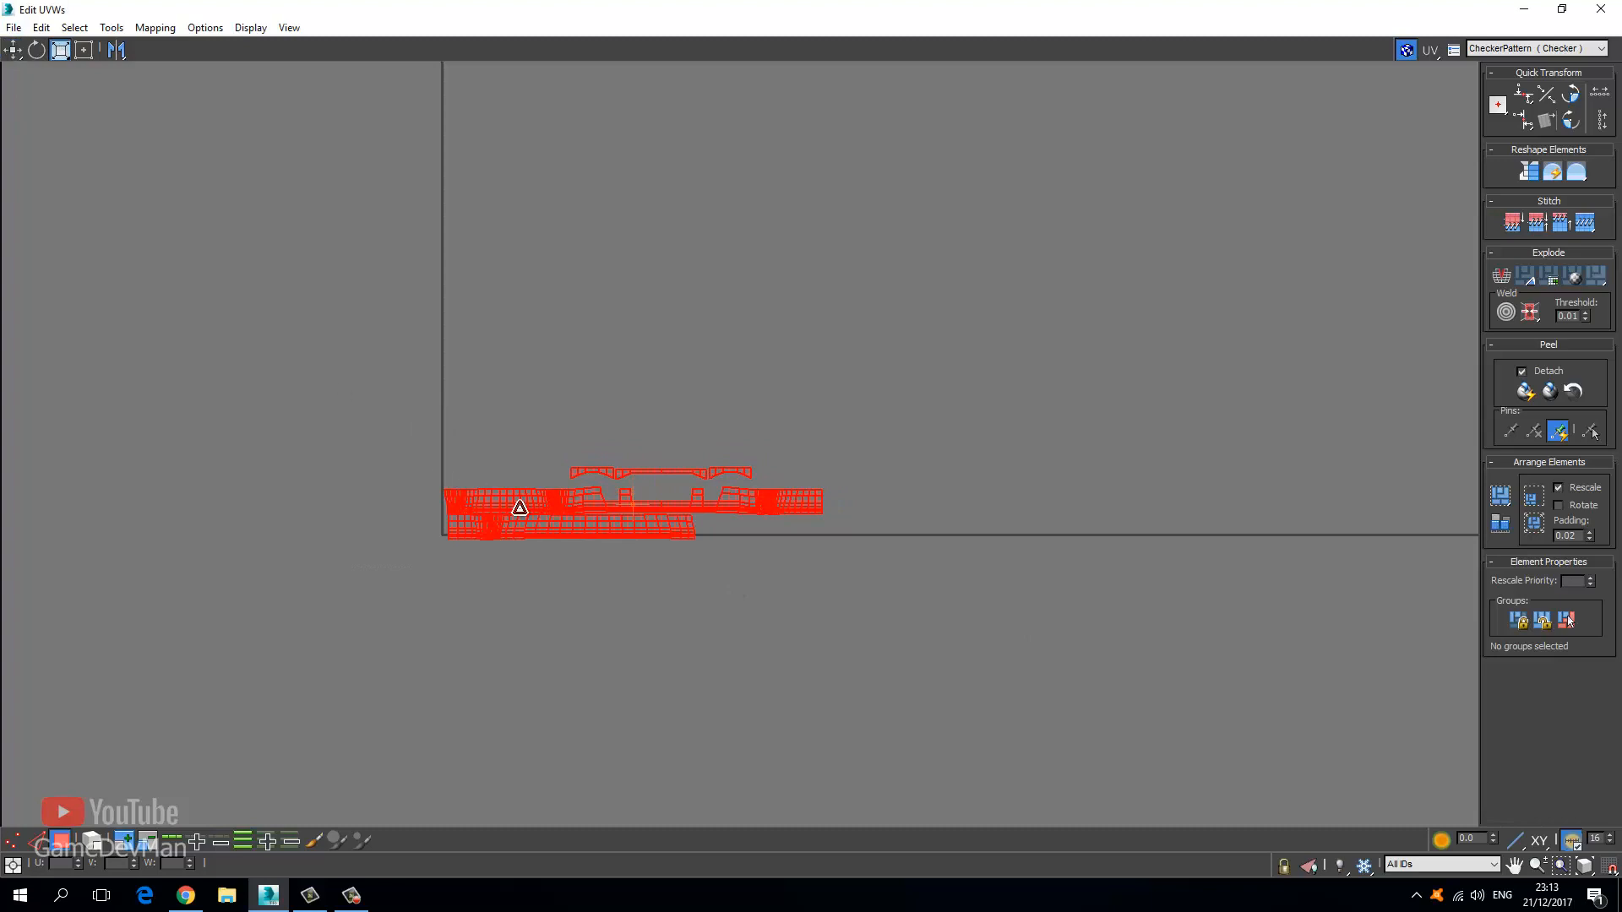
drag(518, 507, 538, 663)
click(13, 50)
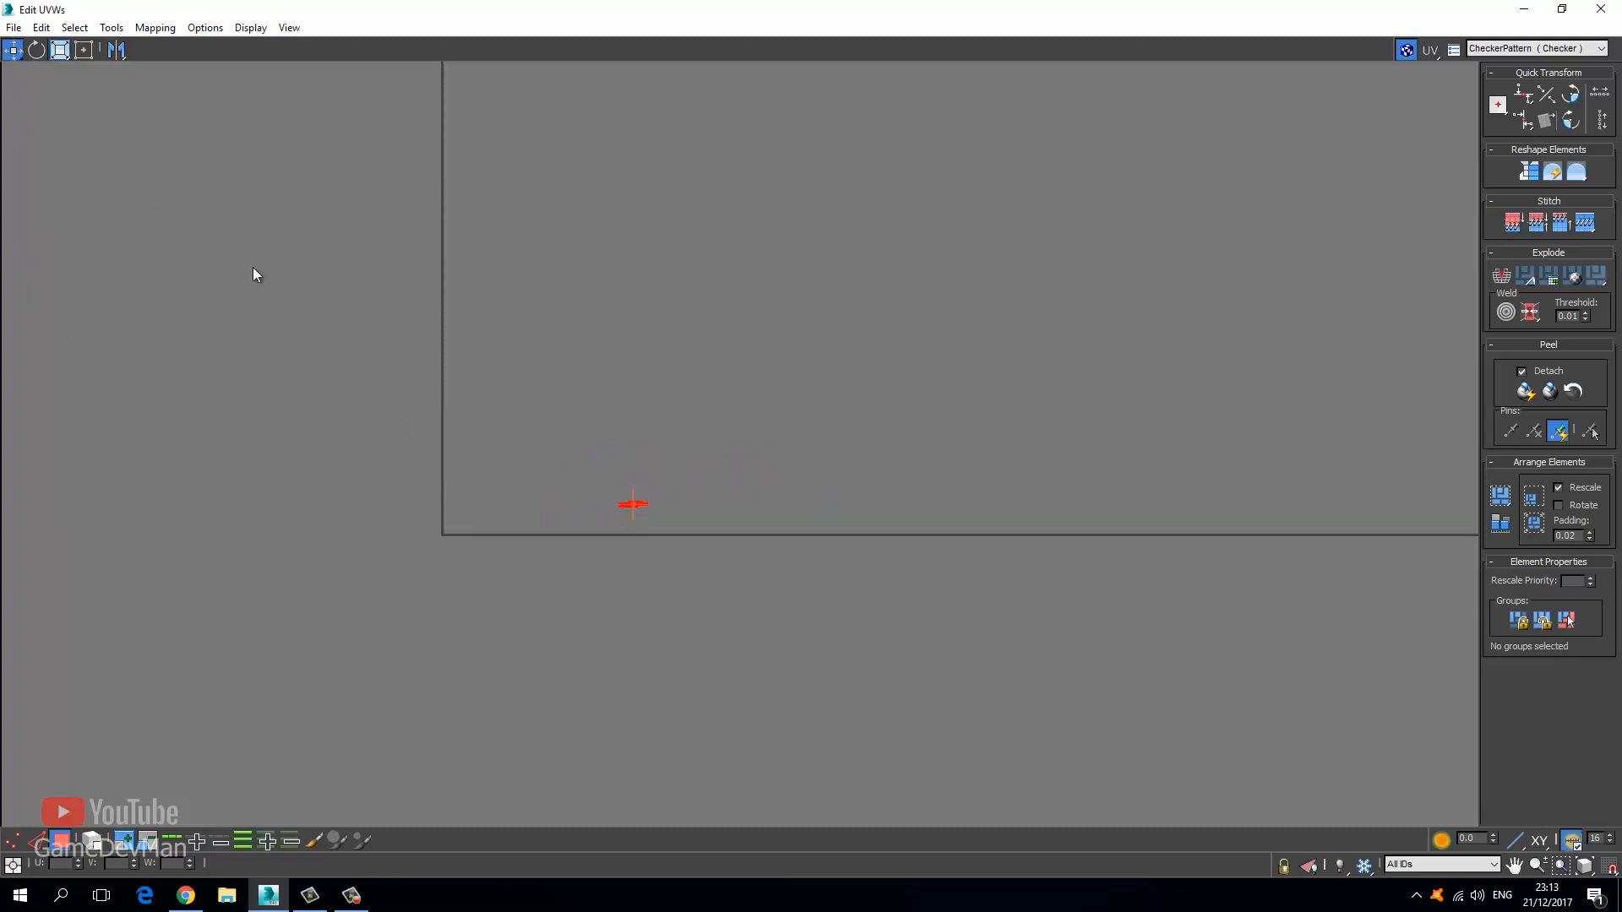
scroll(621, 506, up, 3)
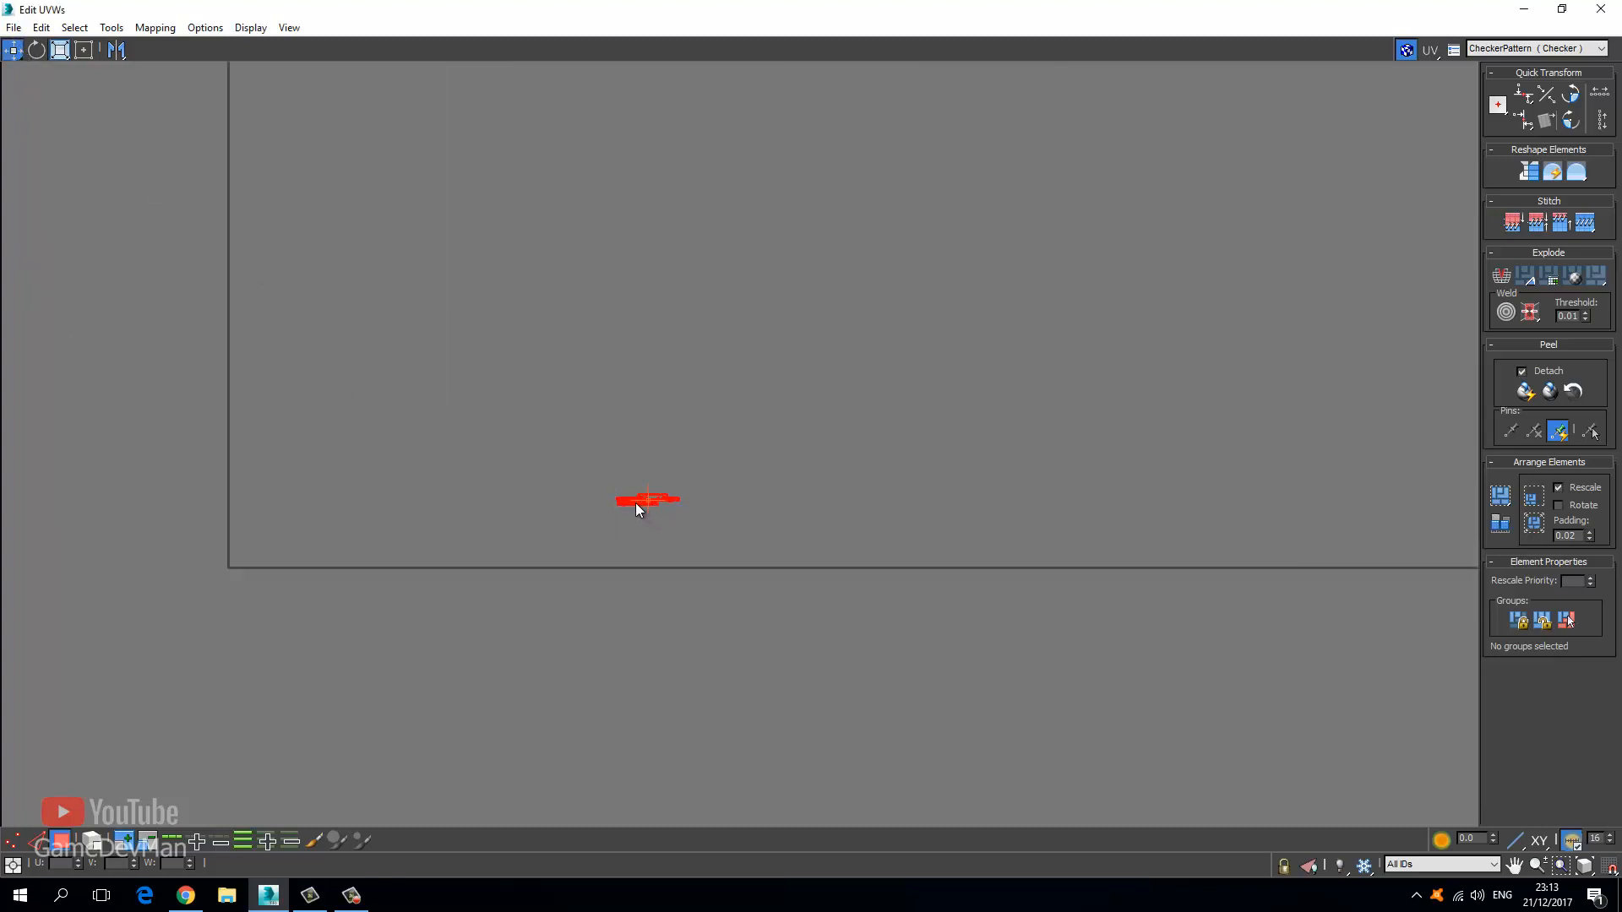
drag(640, 501, 217, 484)
scroll(240, 591, up, 5)
Shrink the UV cluster to a tiny size and place it beside the tile corner.
click(63, 52)
middle_drag(185, 286, 604, 317)
drag(528, 517, 528, 677)
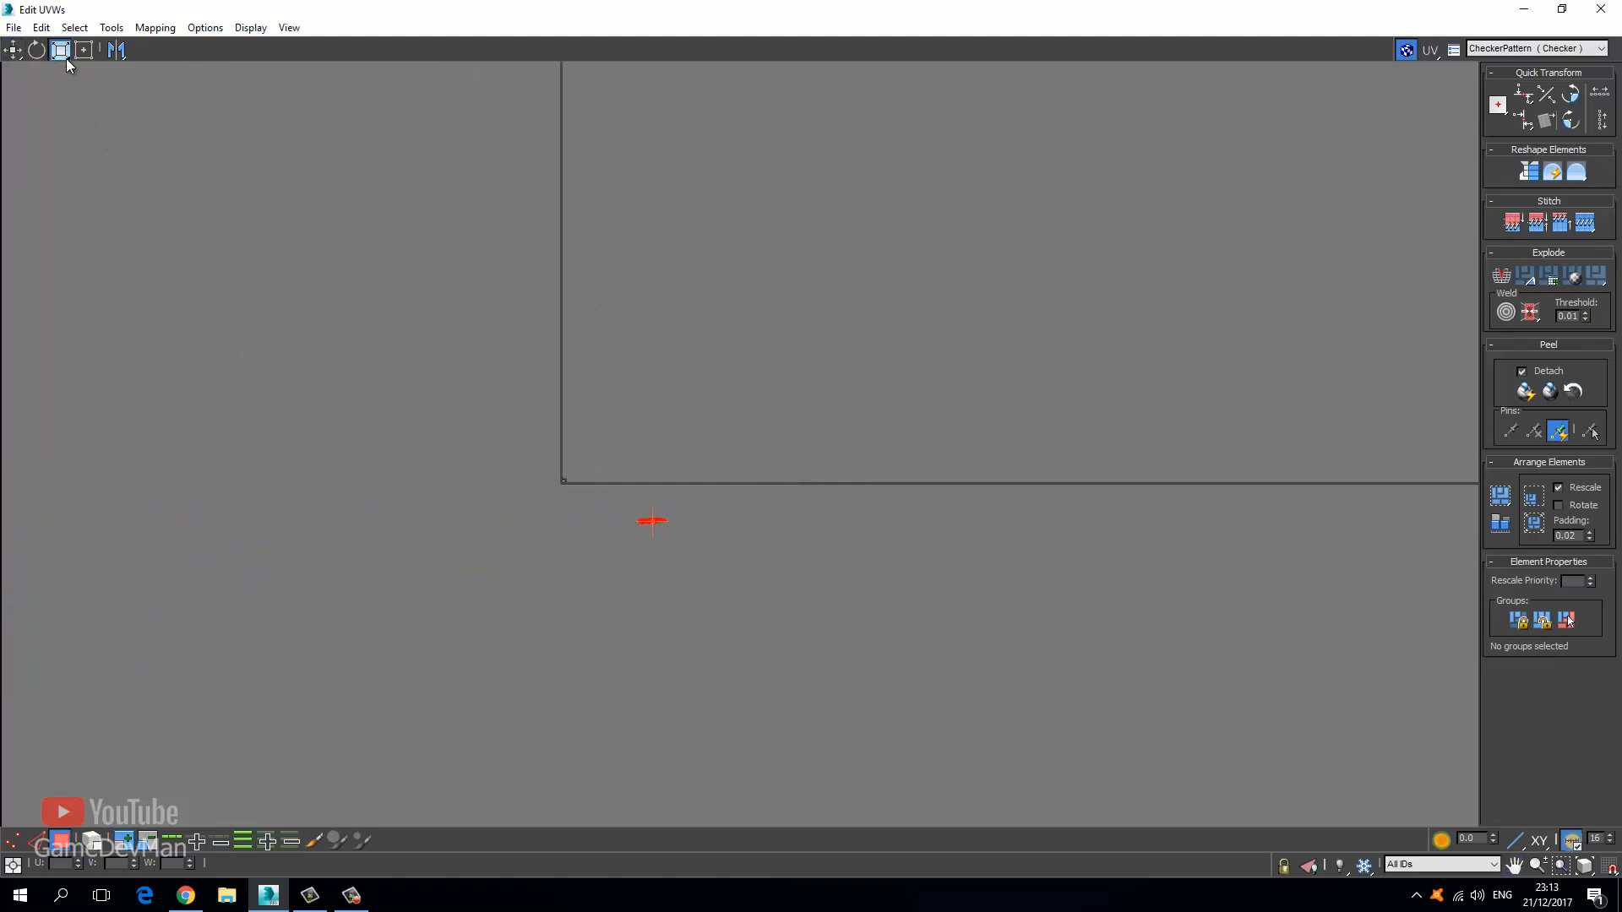
click(12, 50)
scroll(660, 543, up, 5)
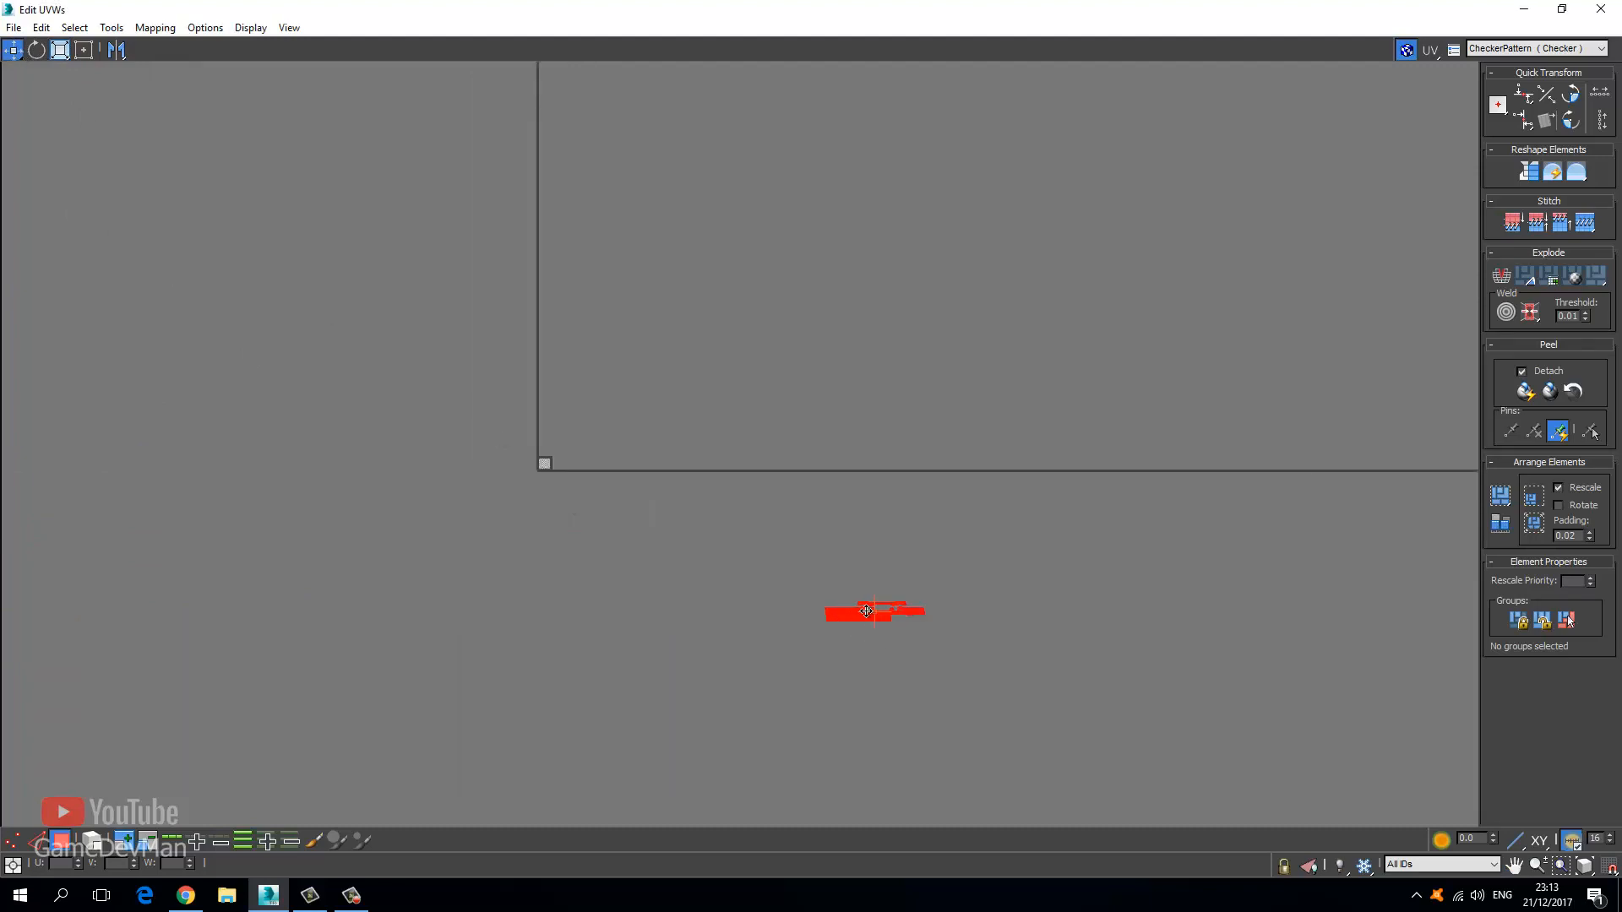
drag(860, 626, 458, 466)
scroll(458, 466, up, 7)
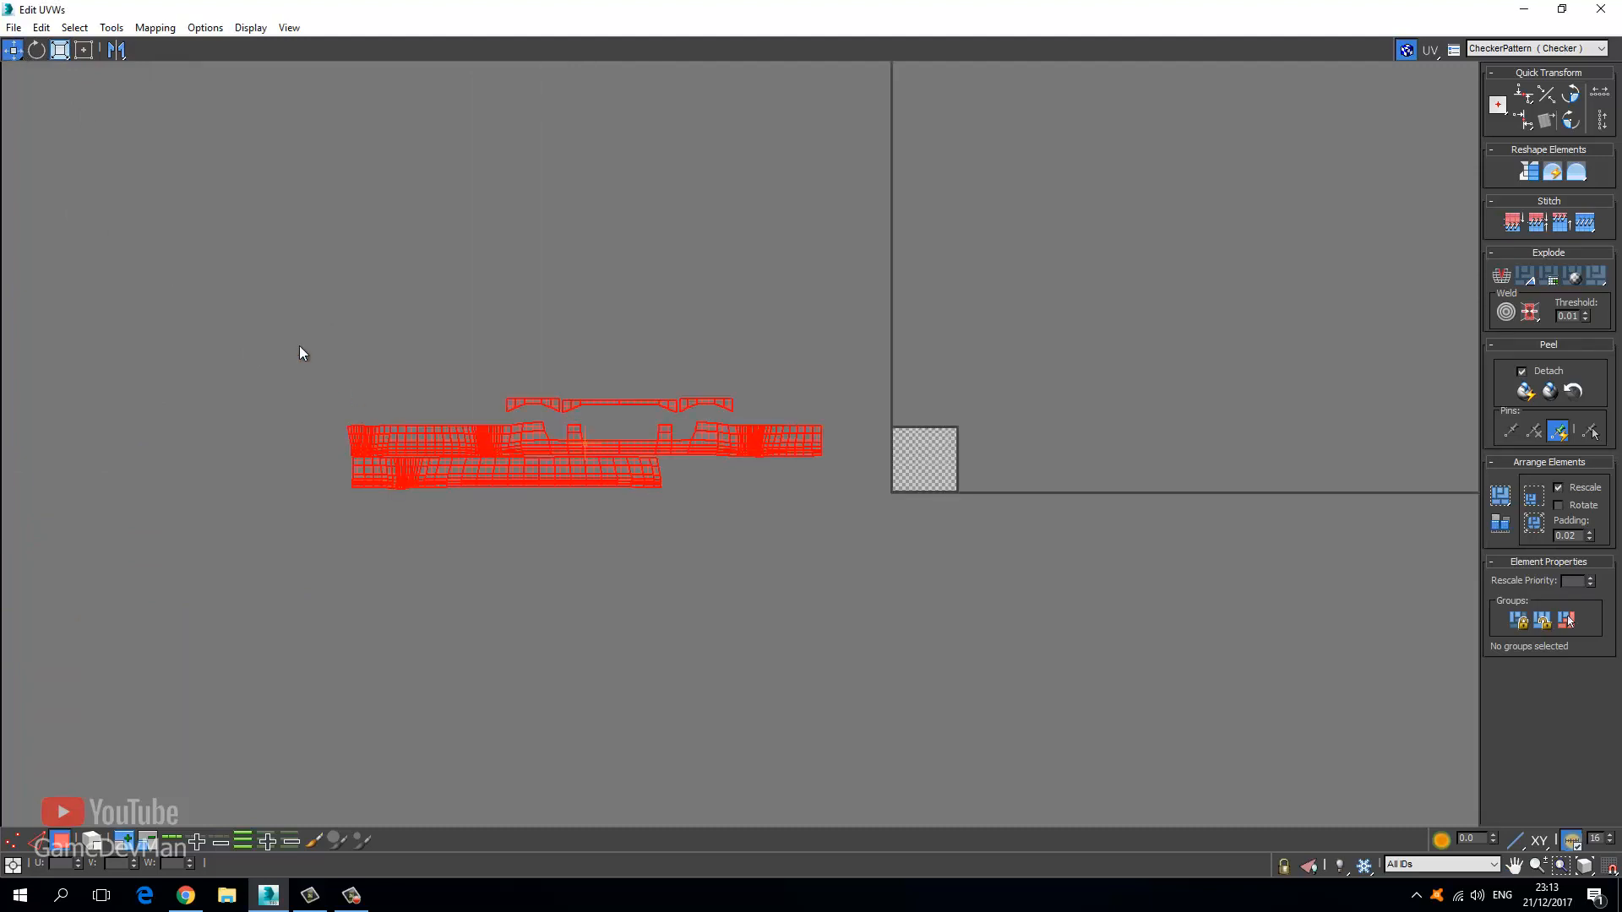
Shrink the cluster further, nudge it right toward the tile, and restore the editor window.
click(74, 27)
click(60, 50)
drag(624, 509, 598, 580)
click(13, 50)
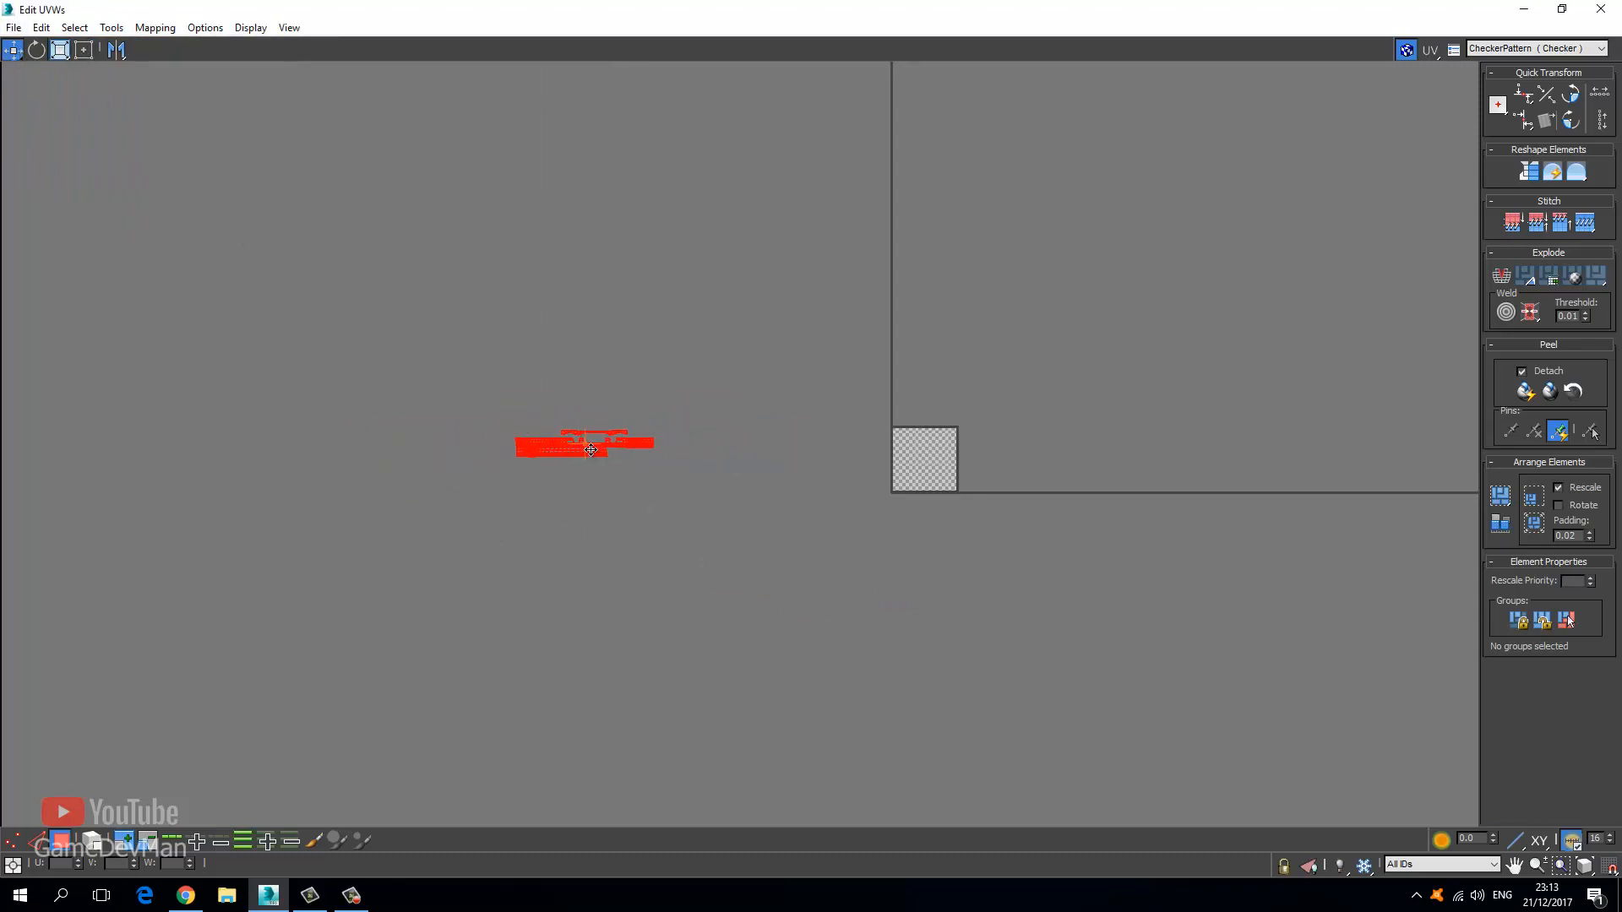
drag(591, 449, 754, 463)
double_click(644, 14)
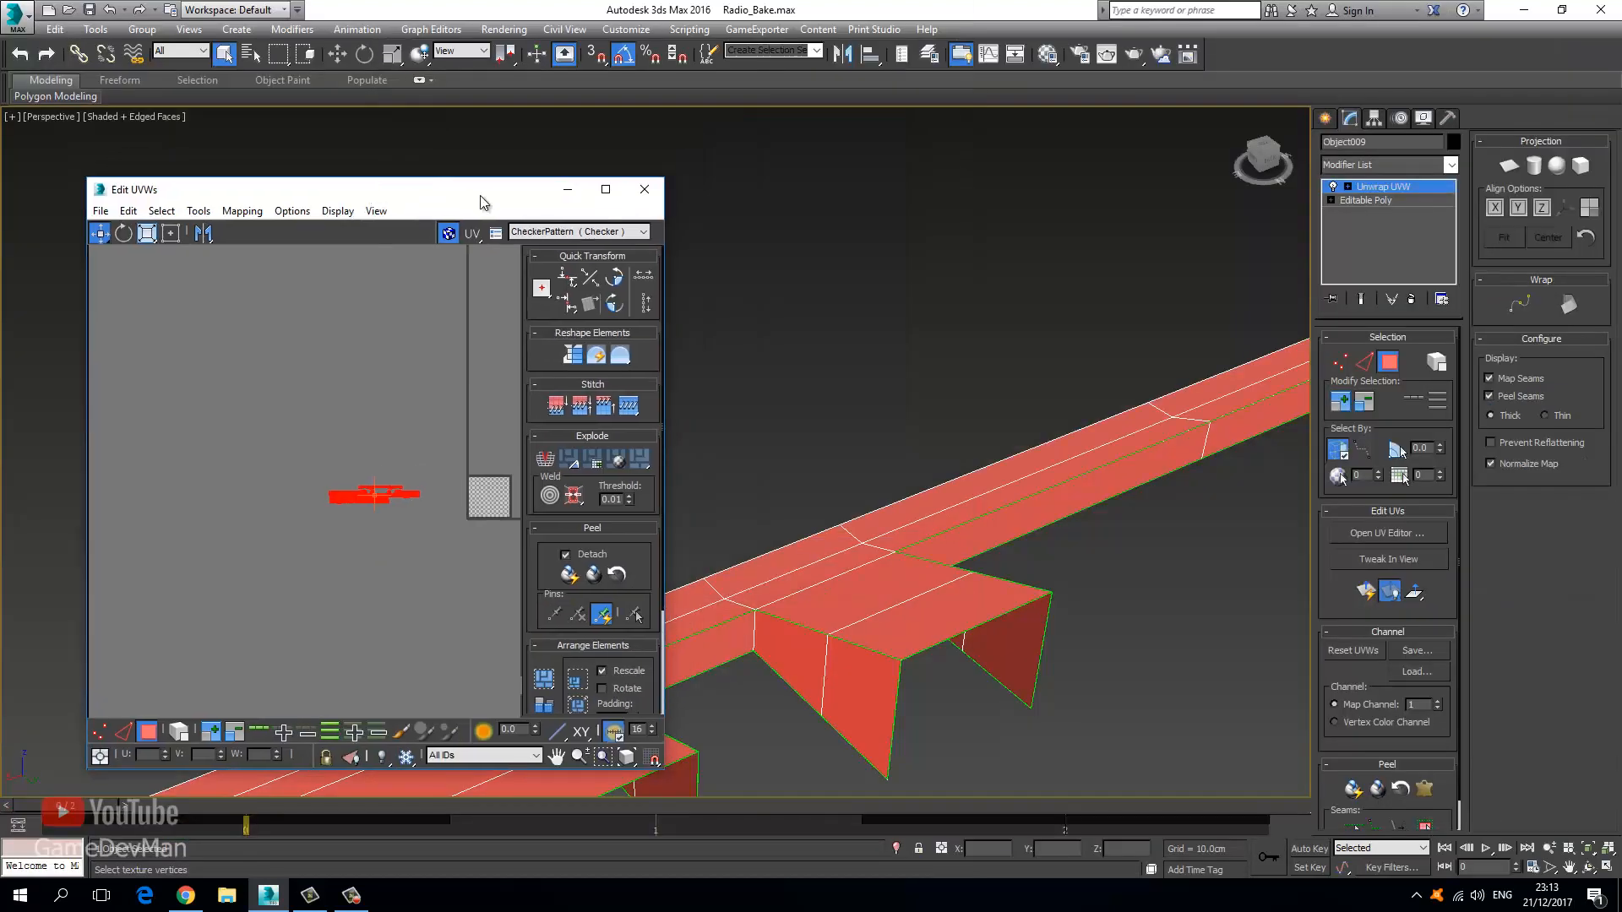
Close the UV editor, deselect the radio, and unhide all hidden objects.
click(645, 190)
click(1378, 194)
click(686, 421)
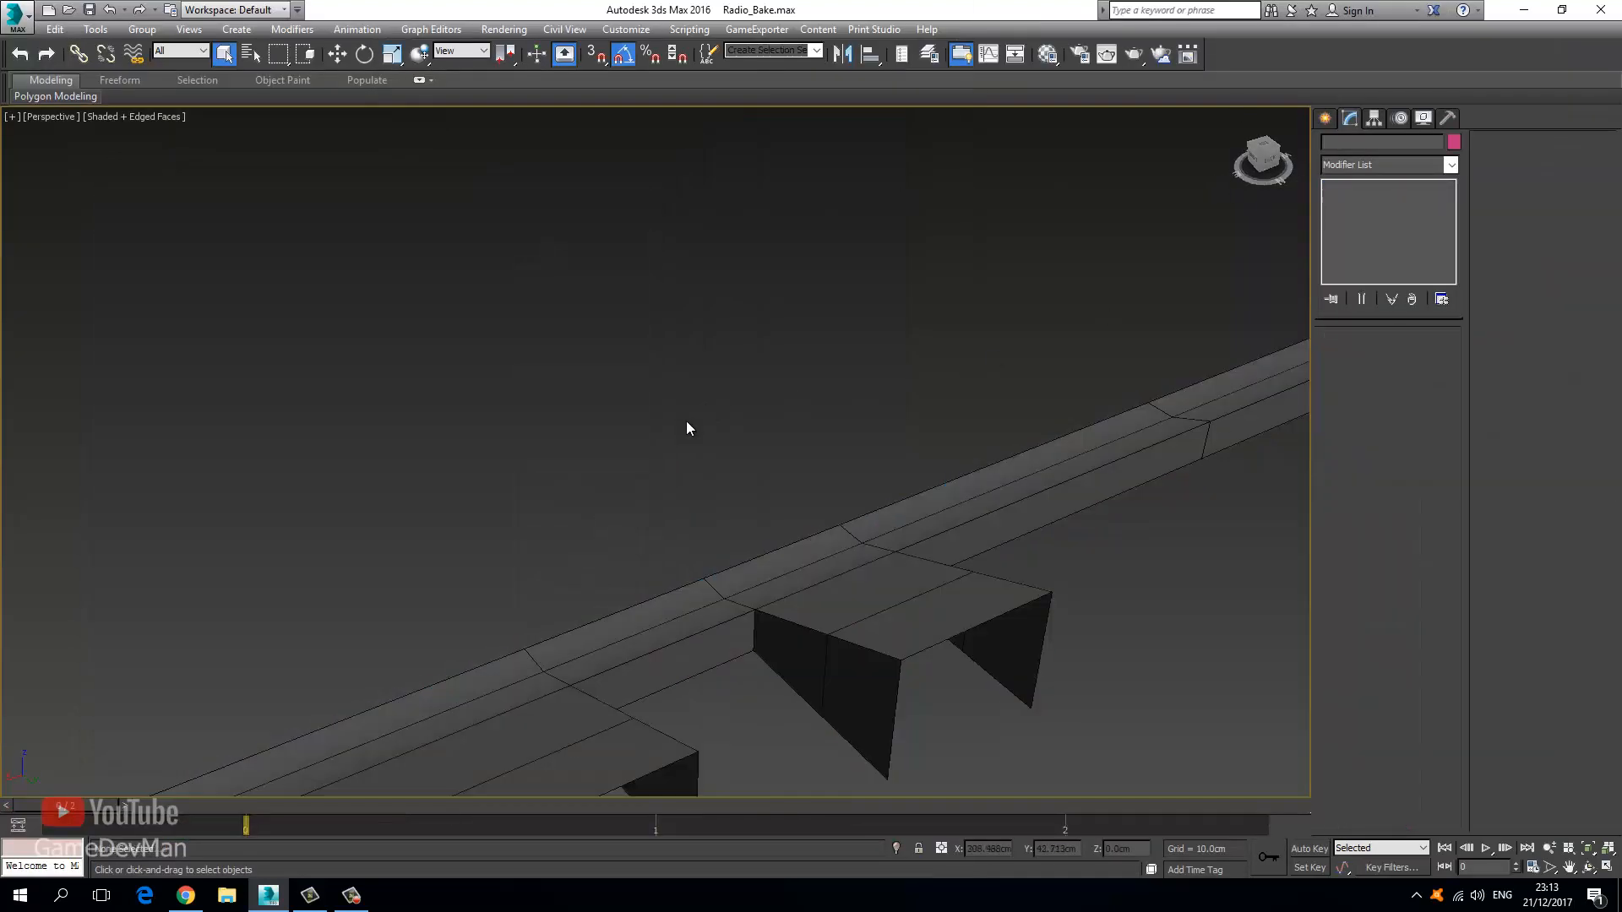
scroll(676, 449, down, 5)
key(ctrl+r)
drag(722, 490, 767, 580)
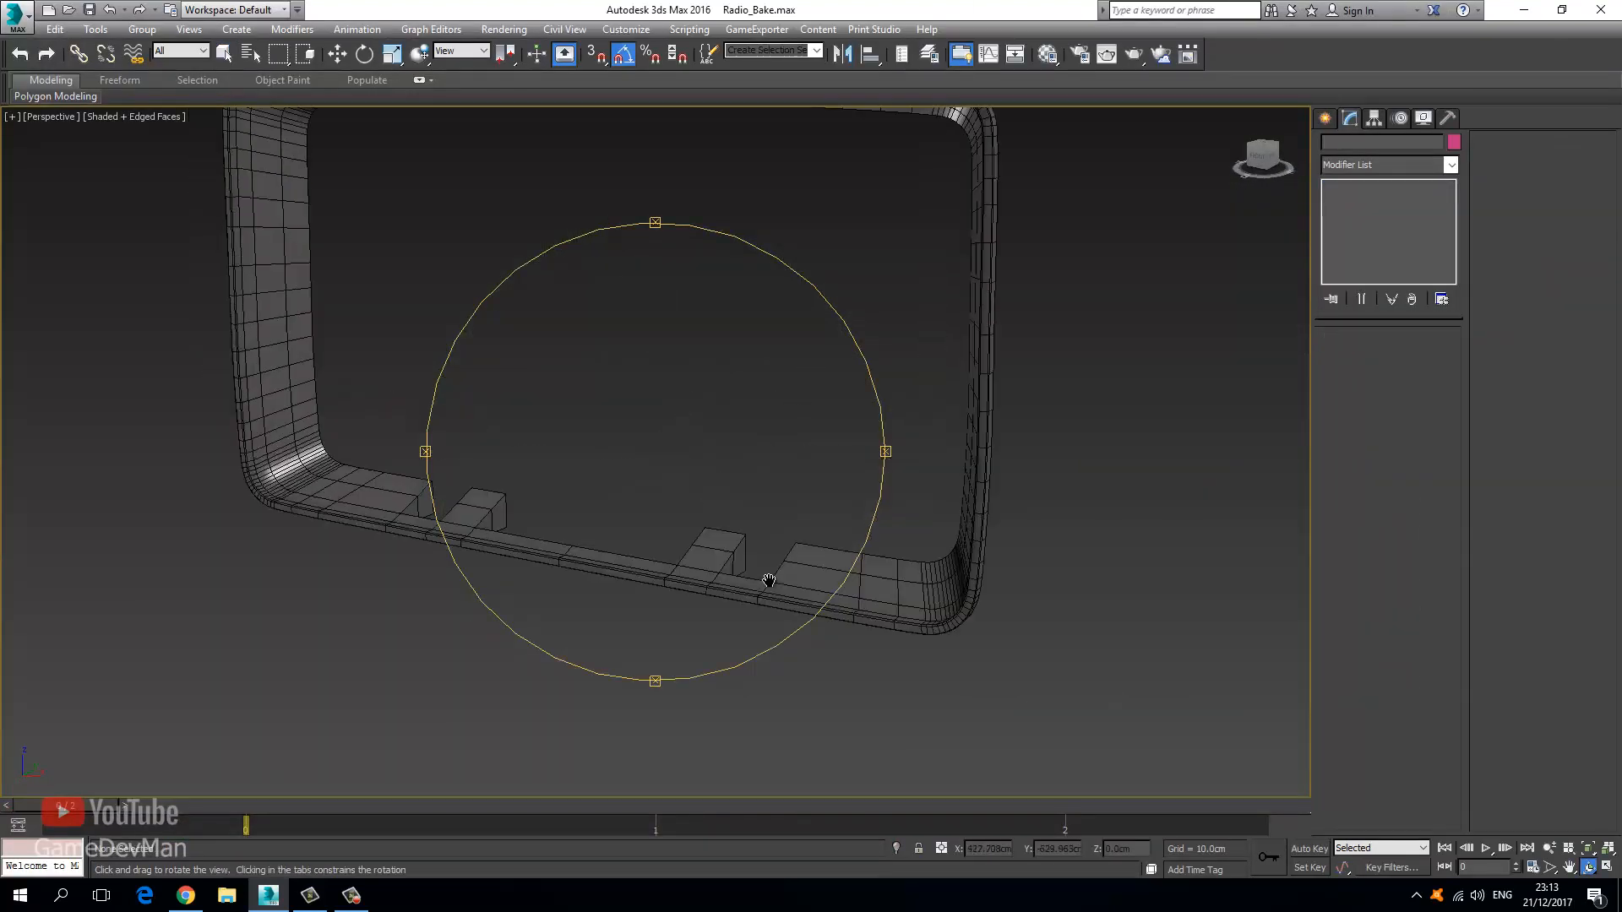
middle_drag(767, 580, 825, 658)
right_click(545, 373)
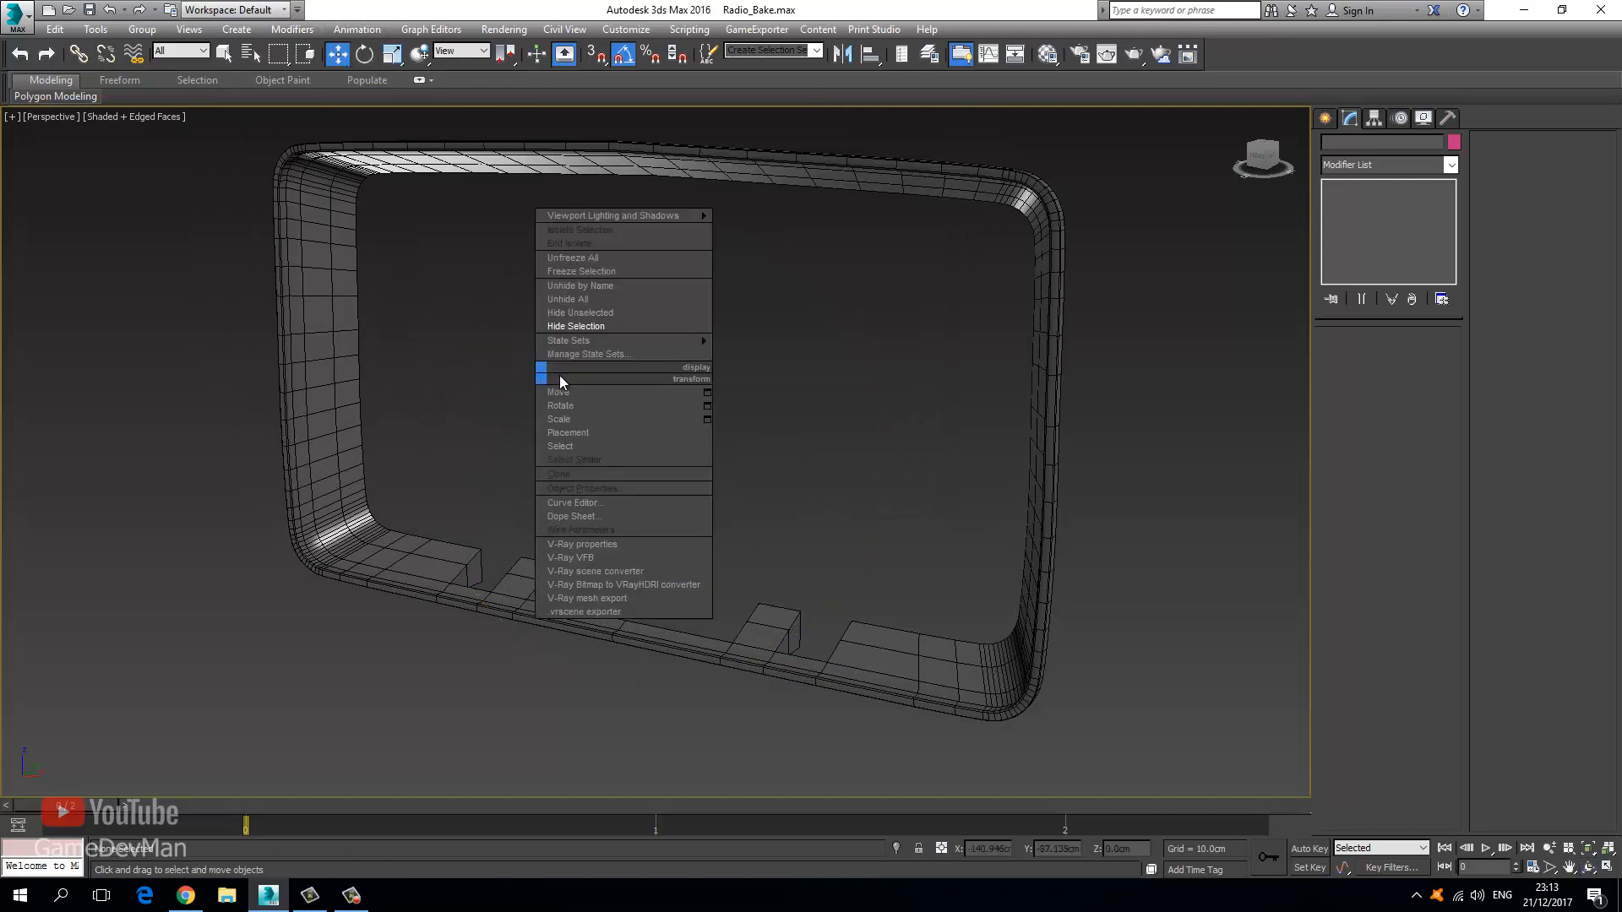
click(597, 311)
click(882, 497)
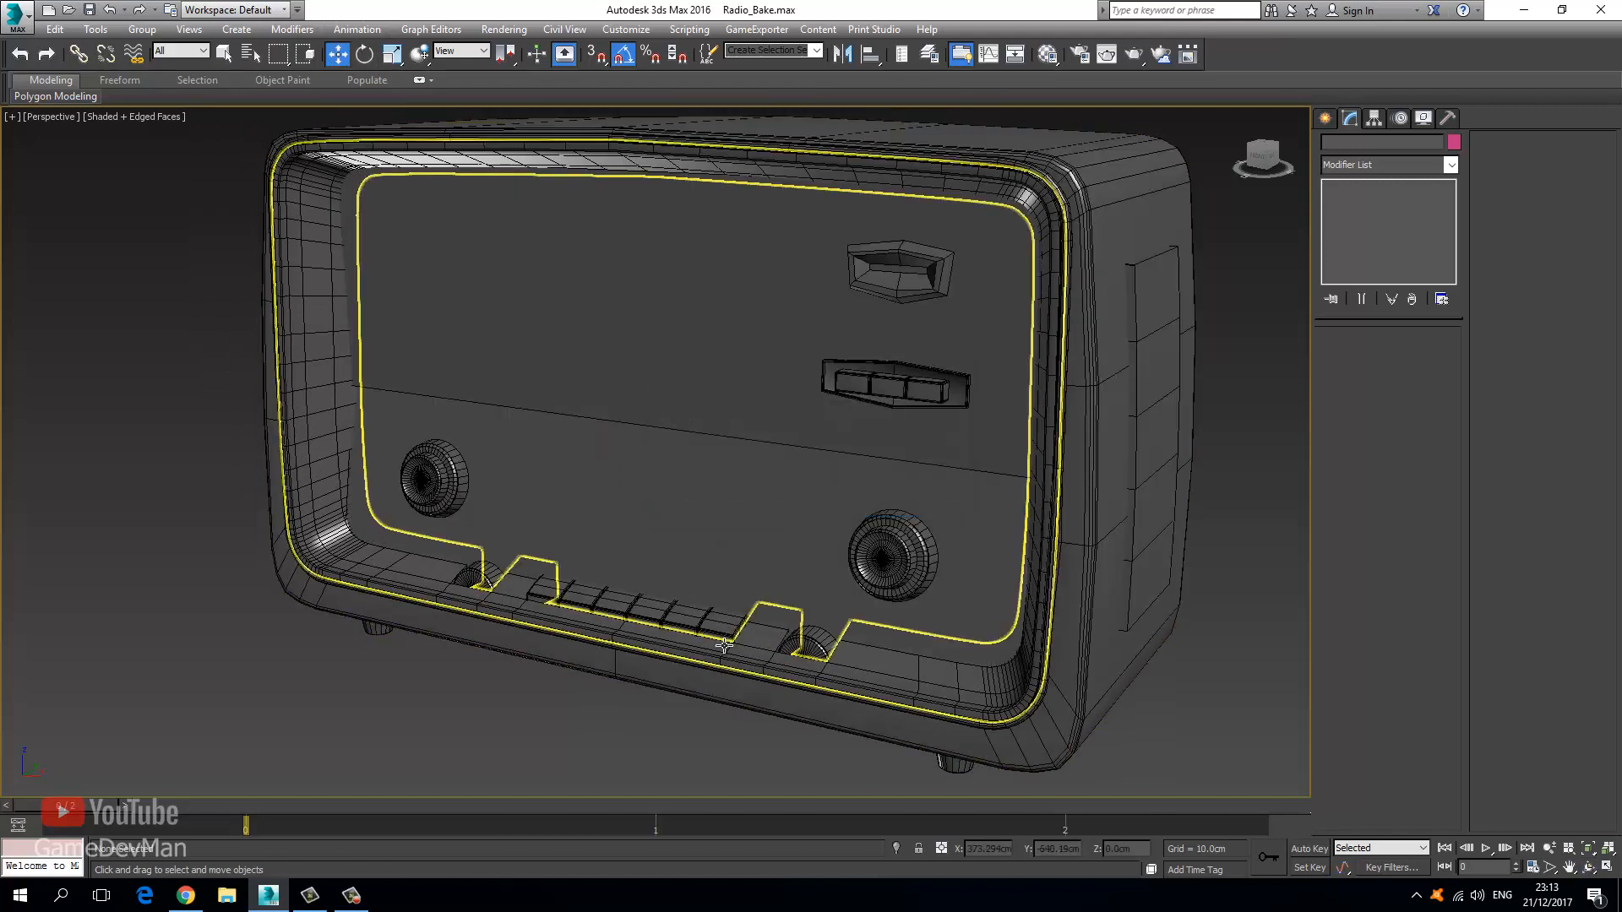
Convert the radio frame to Editable Poly and attach the outer body to it.
click(718, 621)
right_click(718, 621)
mouse_move(760, 791)
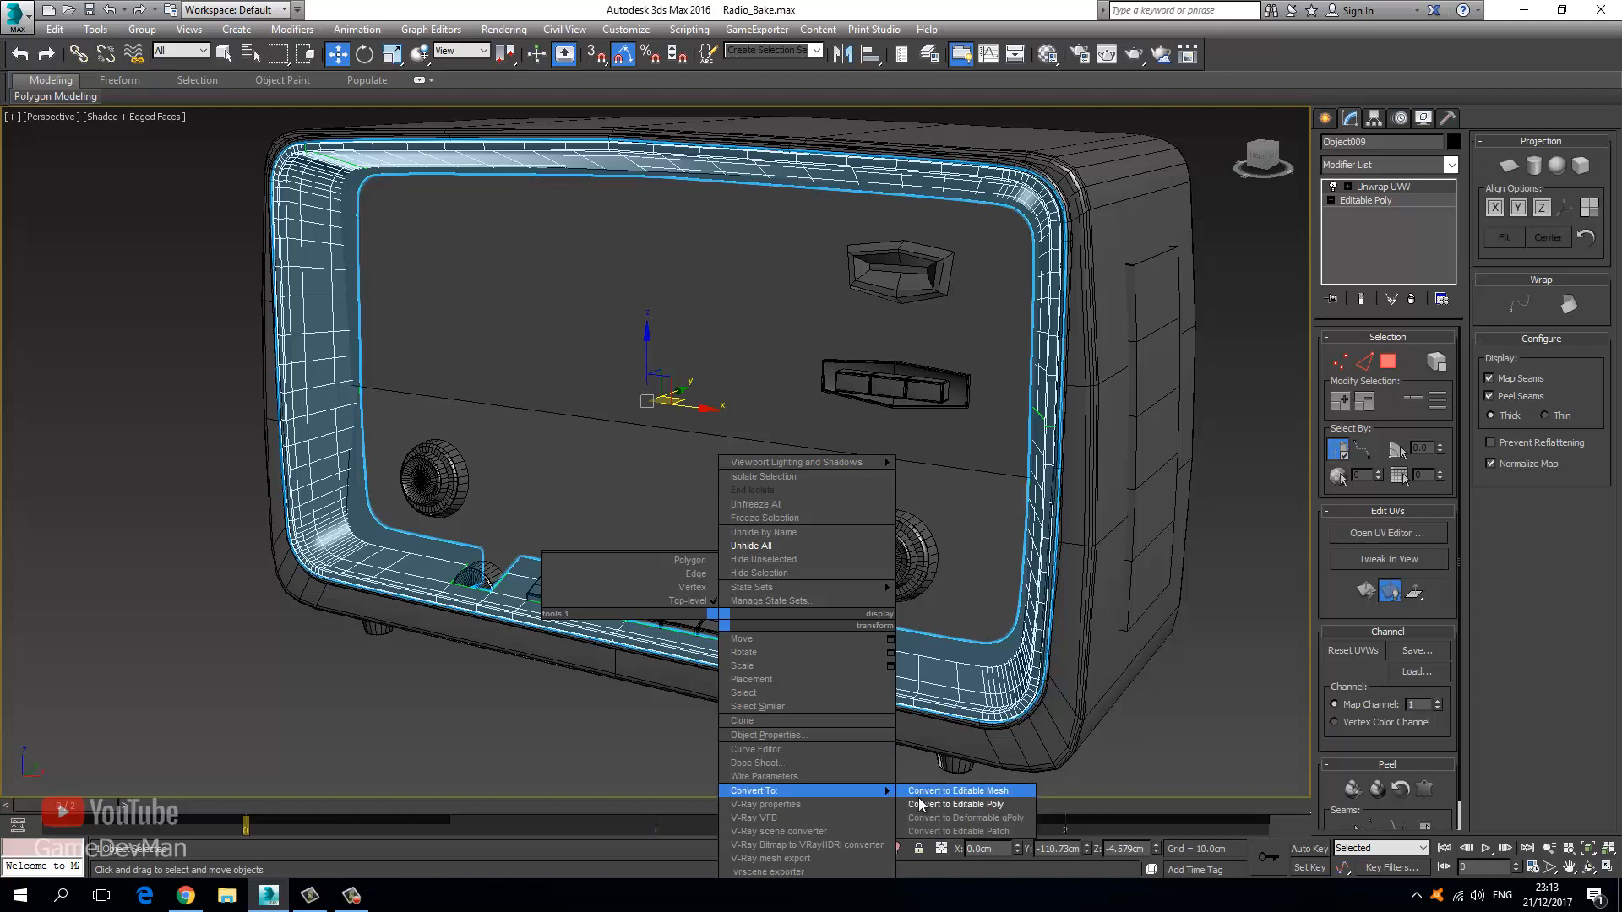
click(946, 805)
click(1503, 266)
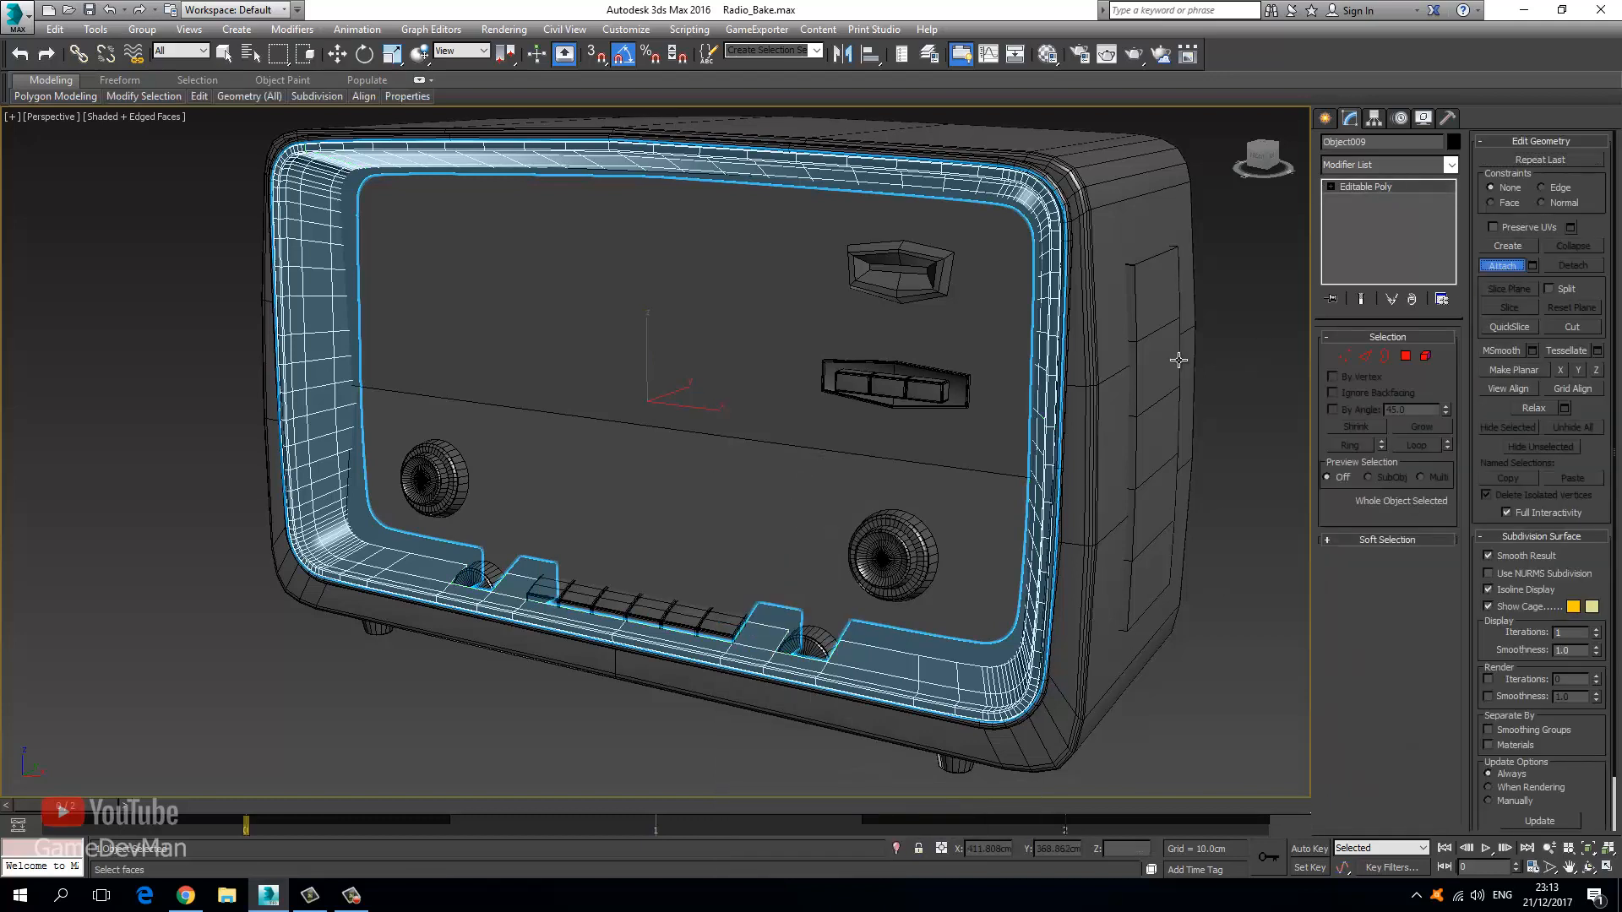
click(1177, 357)
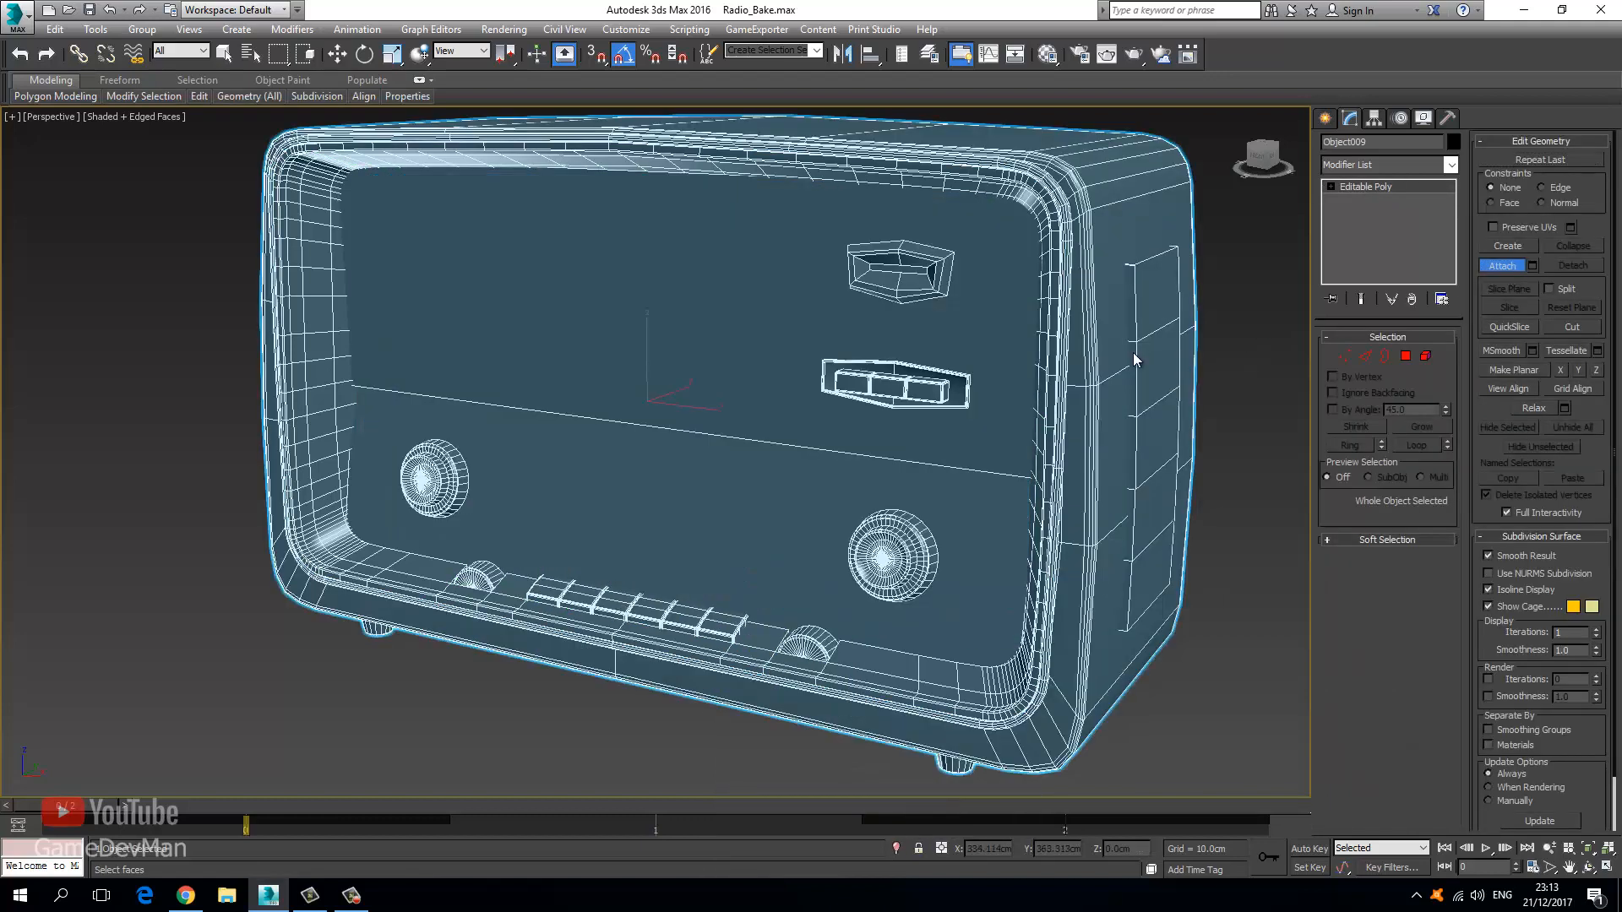
Add an Unwrap UVW modifier to the combined mesh and open its UV editor.
click(1412, 165)
key(u)
key(Return)
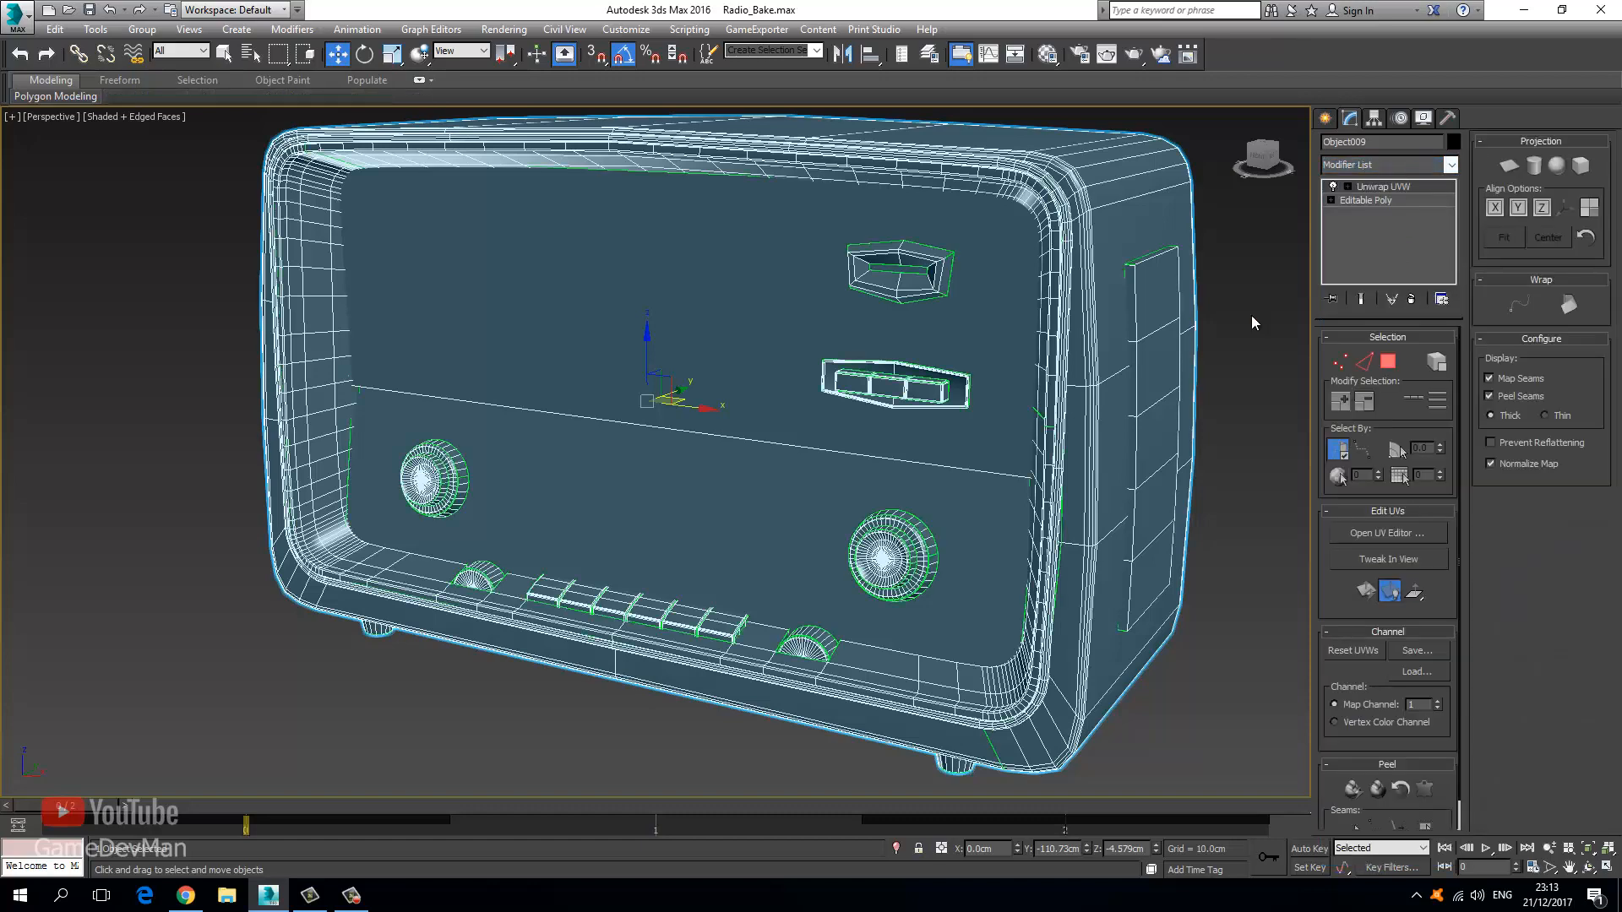
click(1362, 541)
In polygon mode, move the frame rim's UV shells off the circular shell.
click(1388, 362)
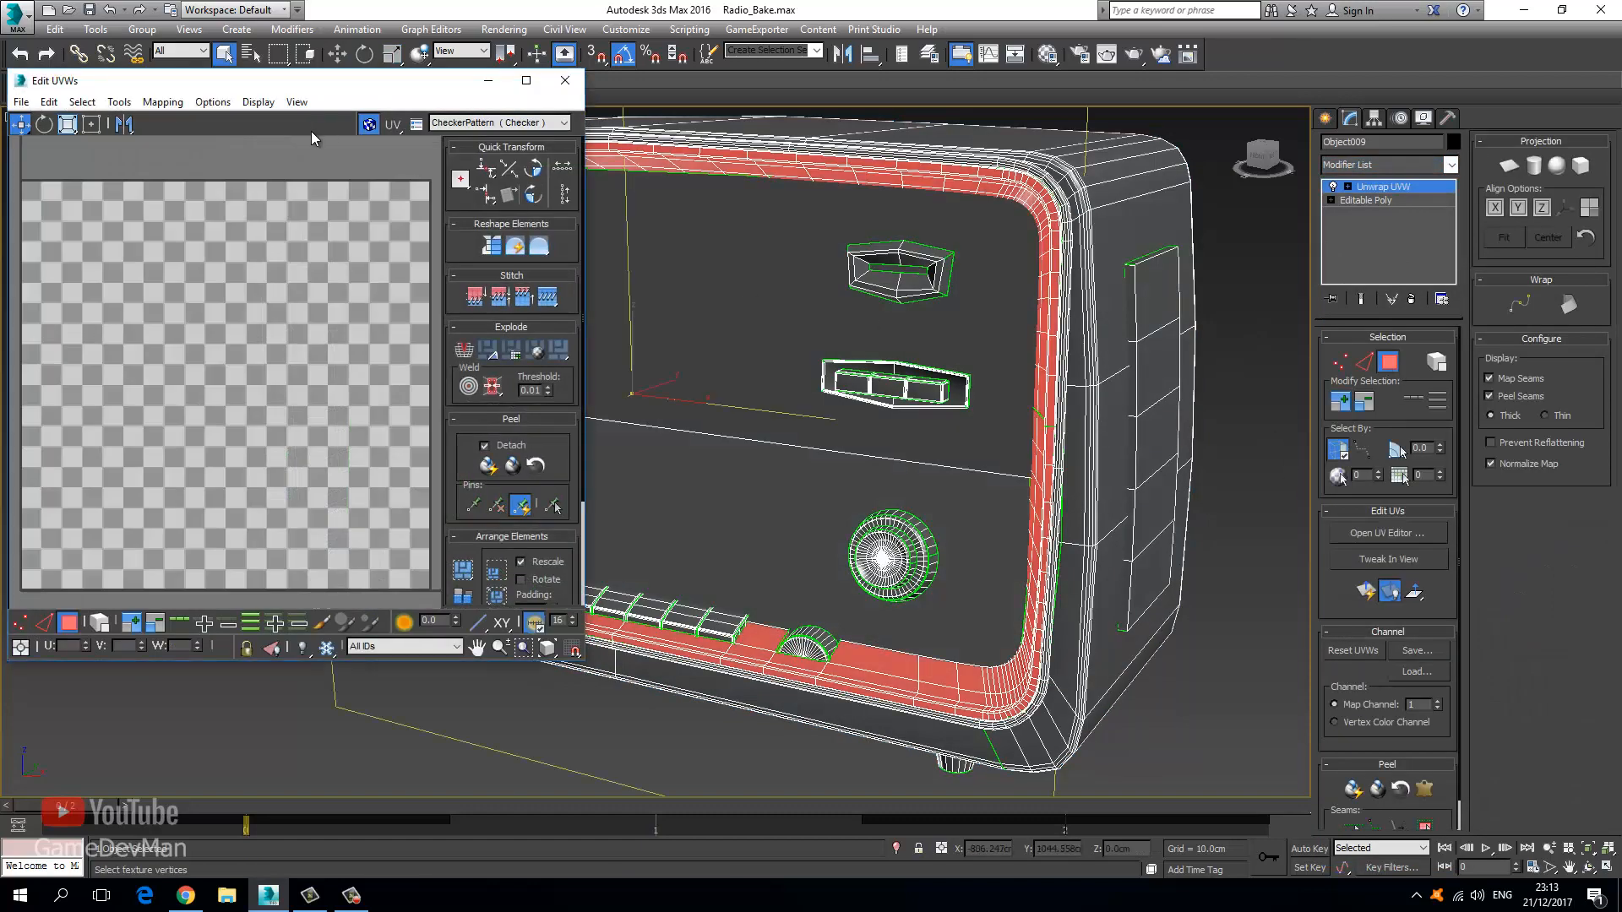
double_click(281, 81)
scroll(612, 438, down, 8)
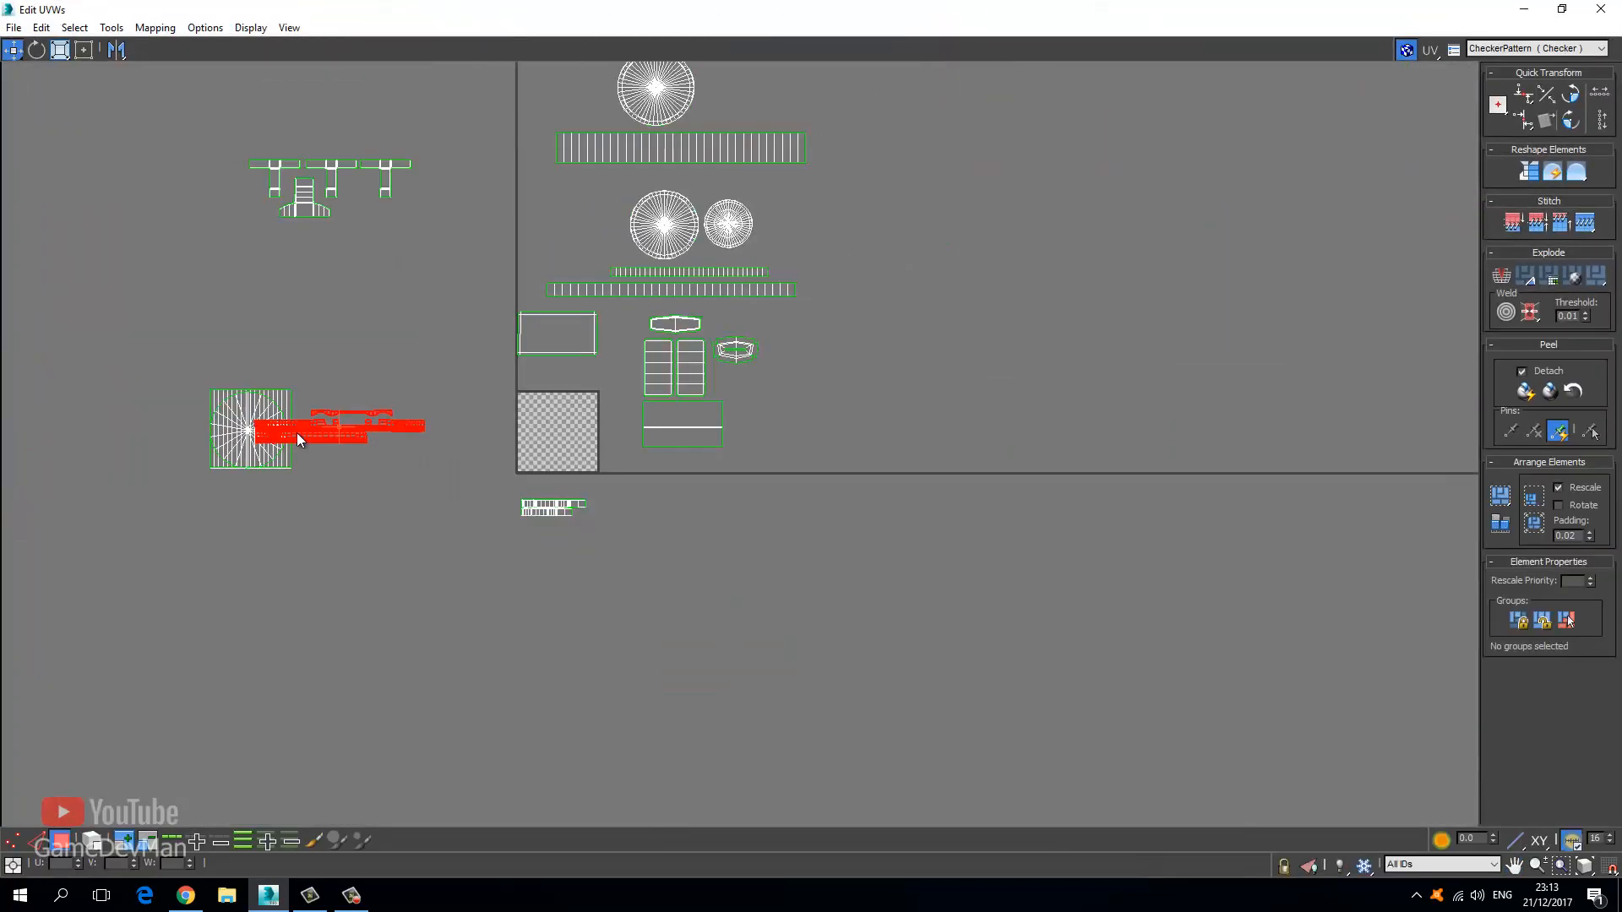
middle_drag(261, 443, 438, 450)
scroll(479, 446, up, 4)
drag(513, 431, 662, 390)
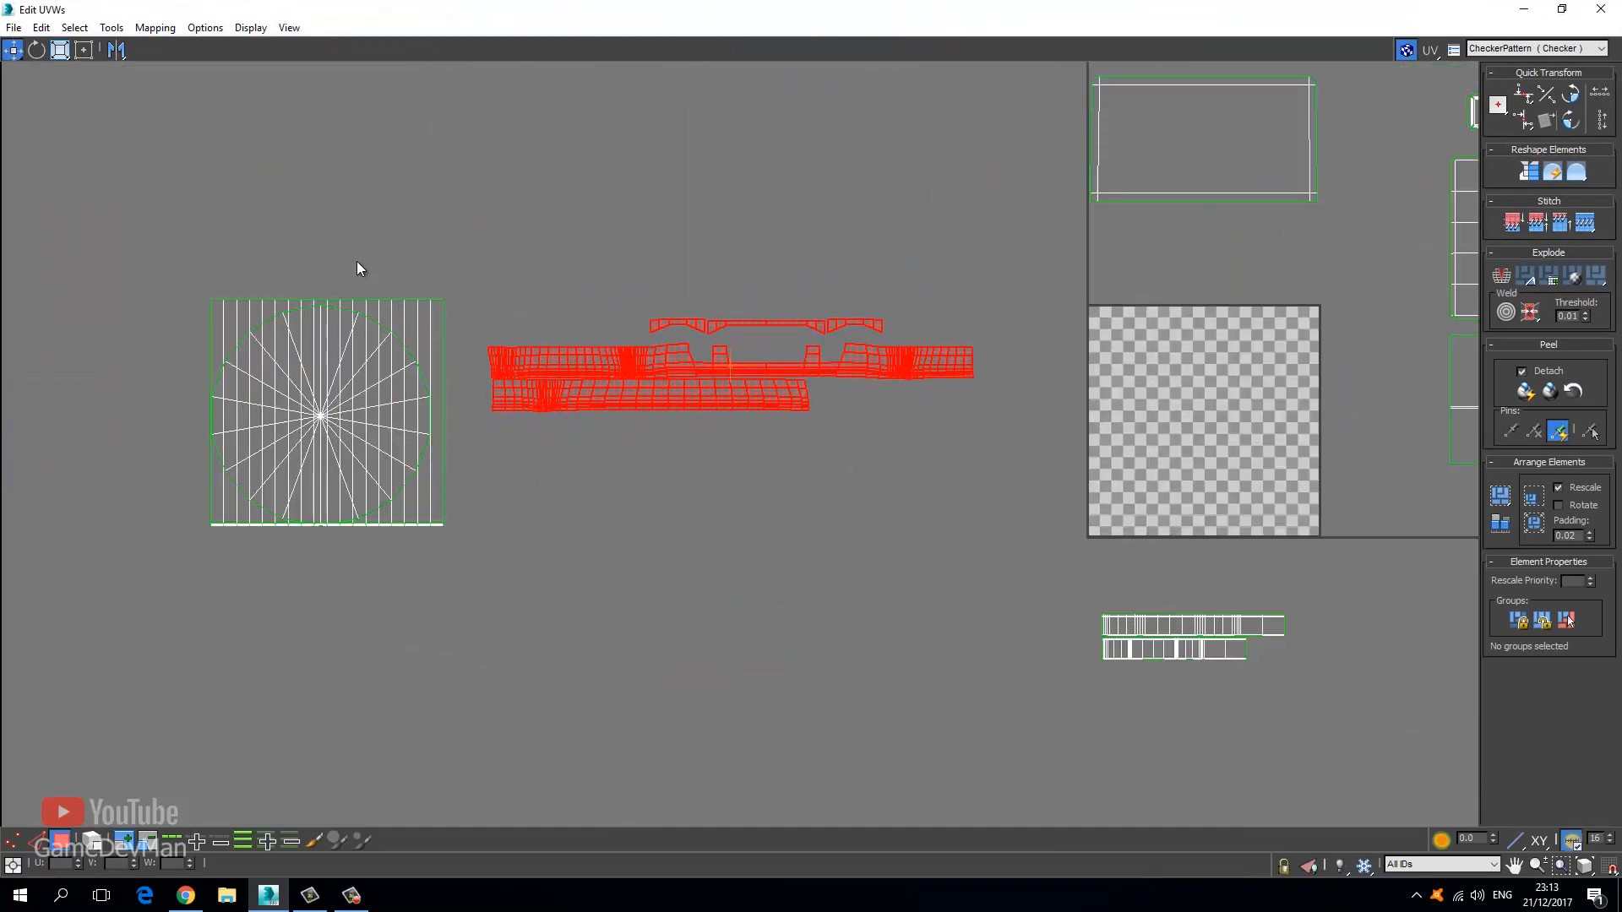
drag(462, 564, 279, 363)
Dock the UV editor left, select a front-panel polygon, then close the editor.
drag(572, 7, 2, 144)
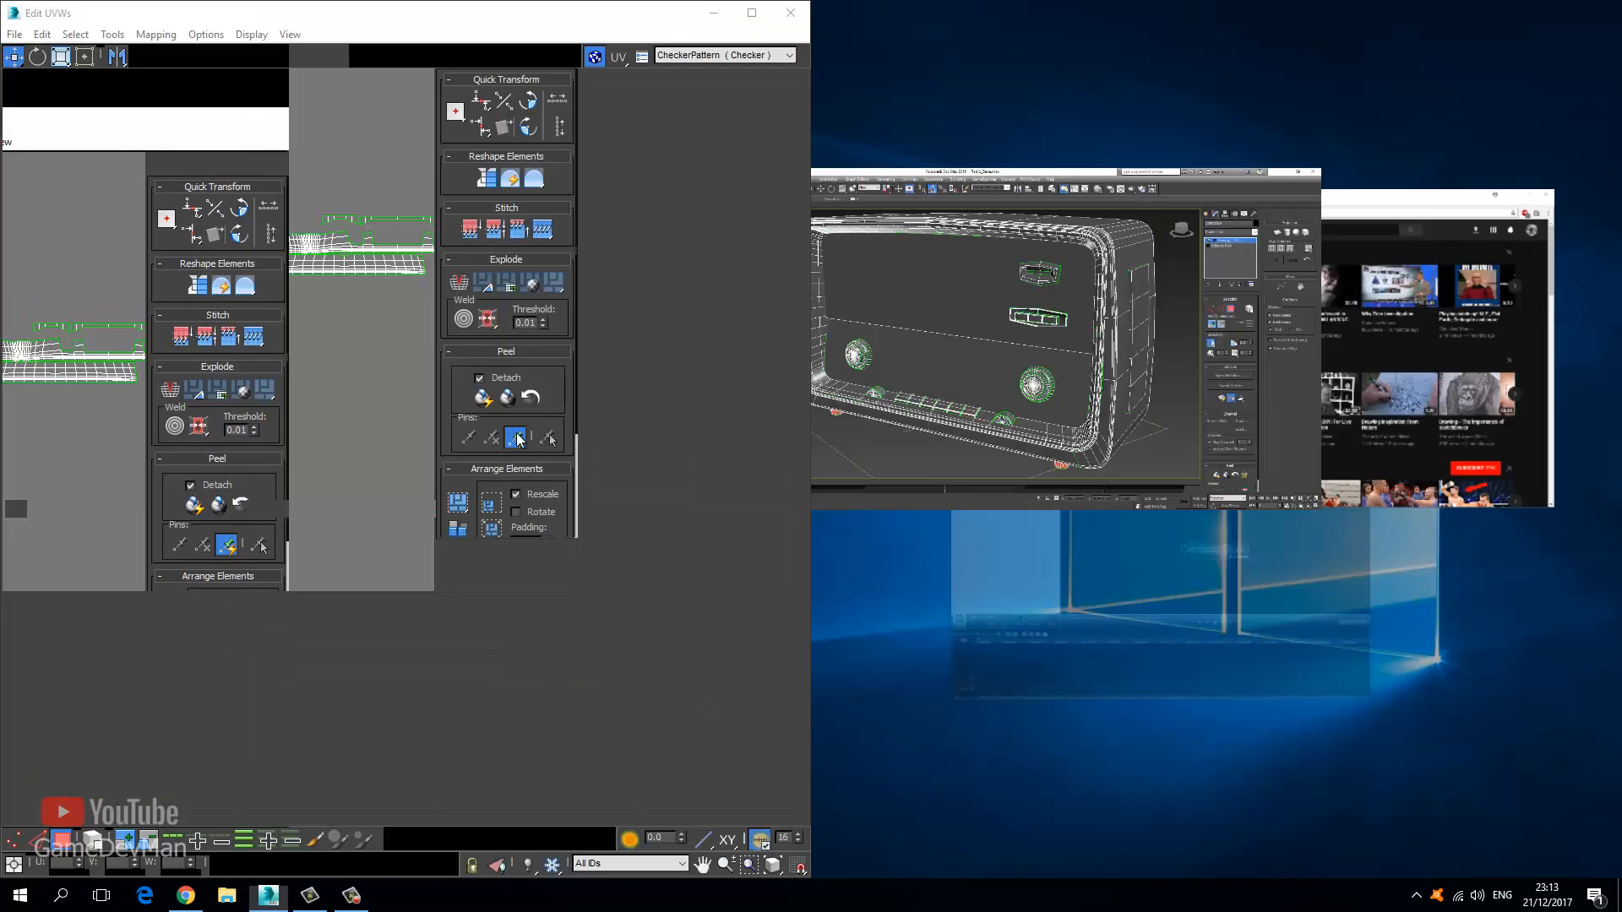
middle_drag(544, 465, 580, 441)
click(997, 415)
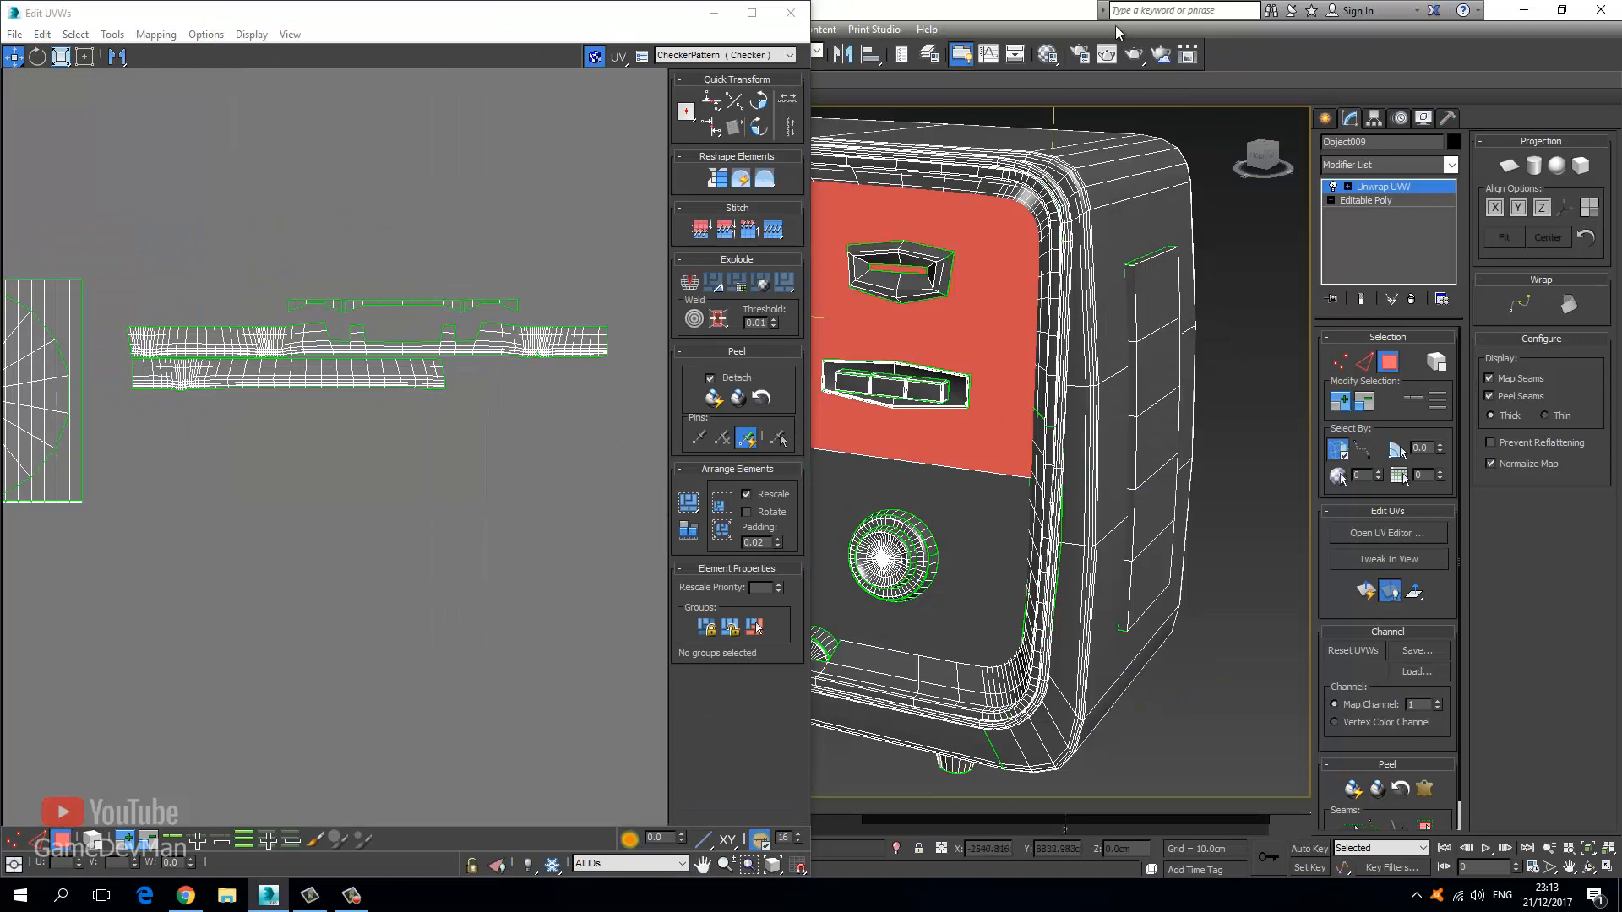
double_click(893, 13)
double_click(893, 14)
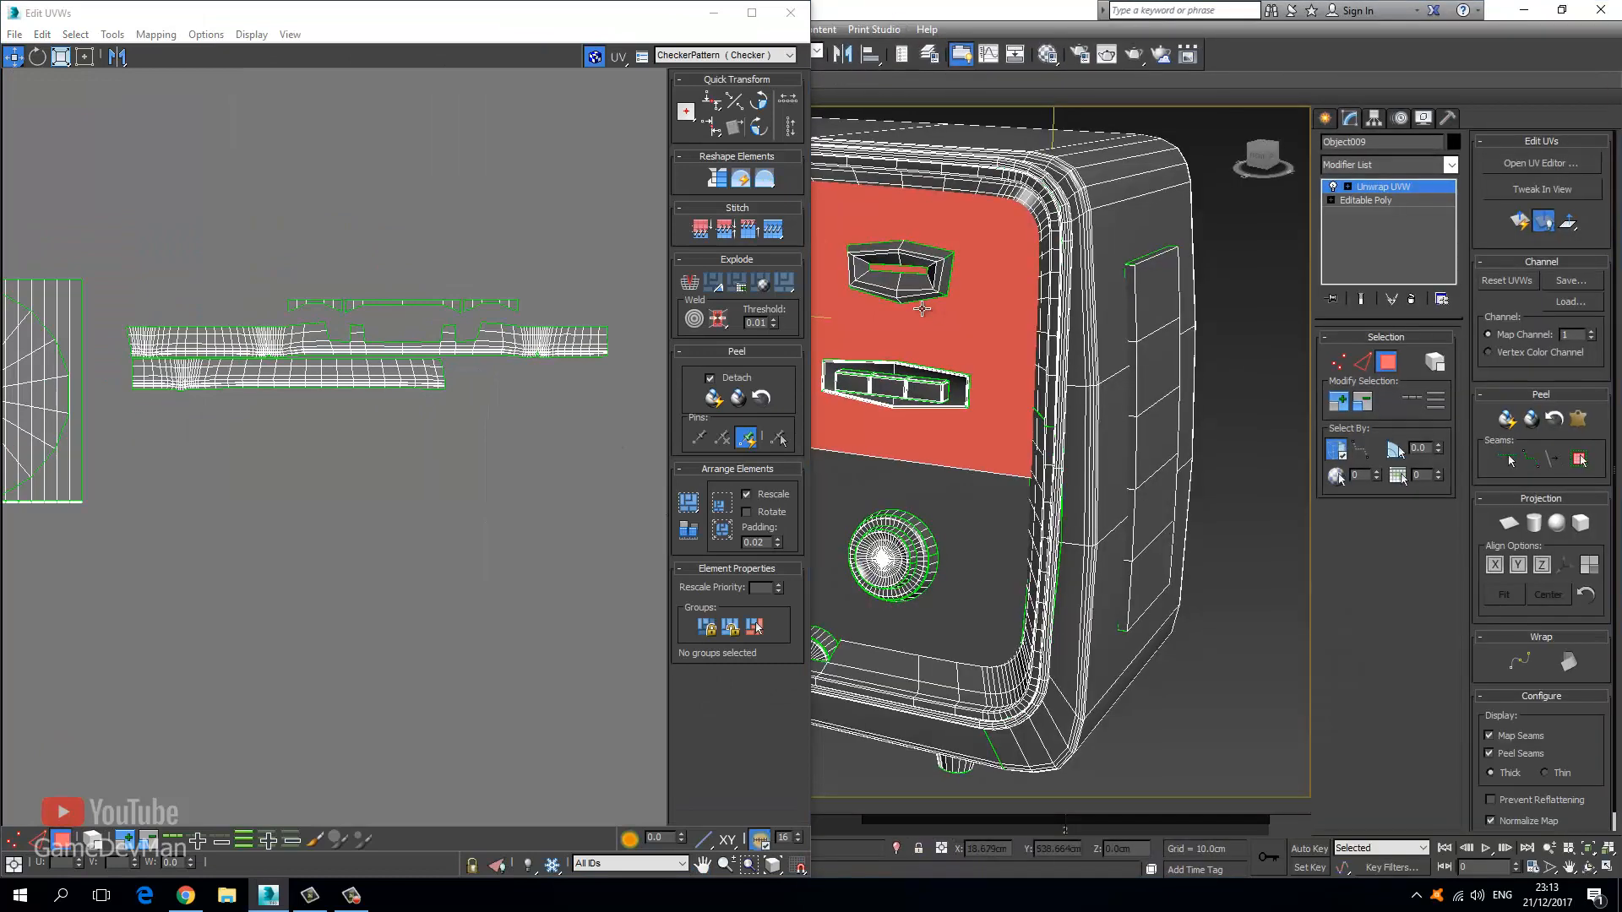
click(791, 13)
middle_drag(756, 437, 591, 364)
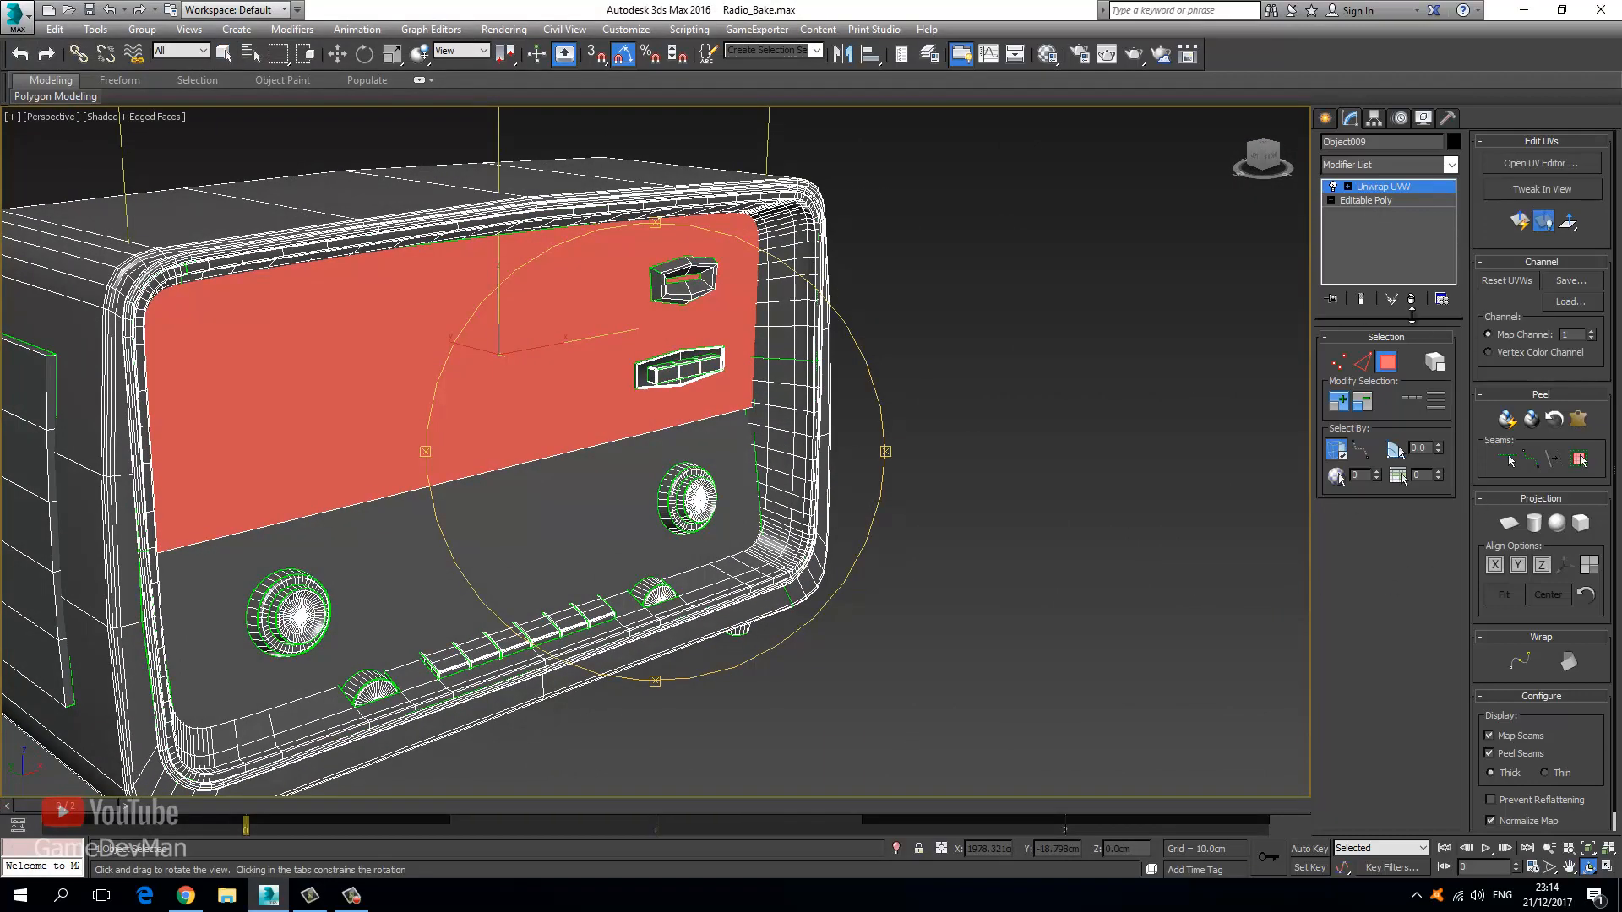
Marquee-select the square feet shell in the UV editor, orbiting to view the underside.
click(1541, 164)
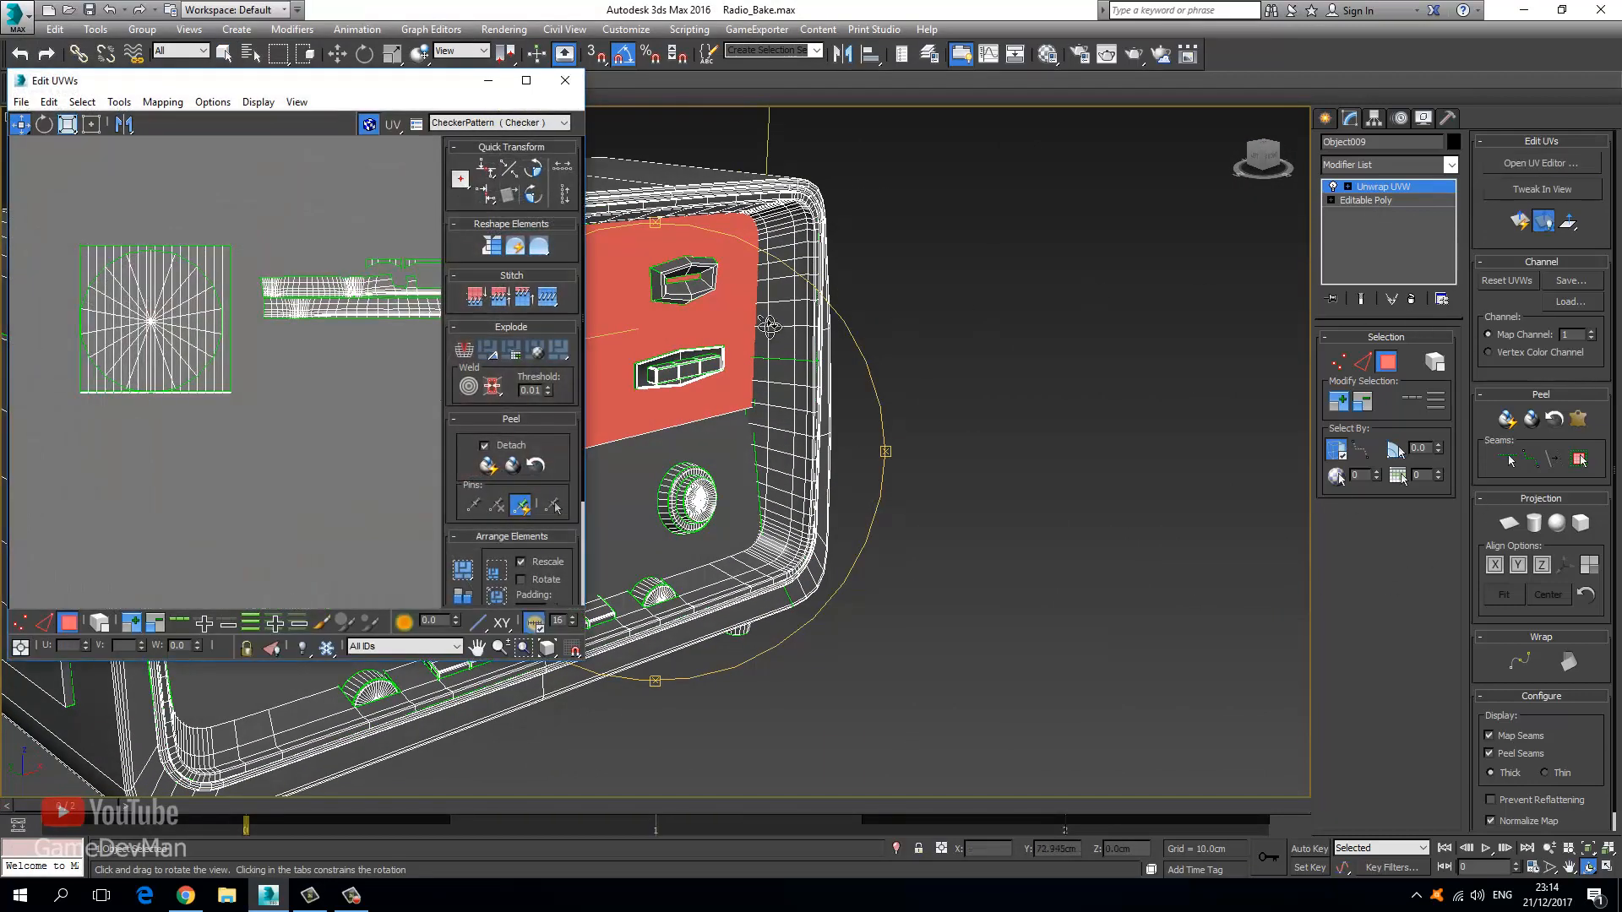
click(119, 102)
click(44, 231)
drag(49, 226, 235, 428)
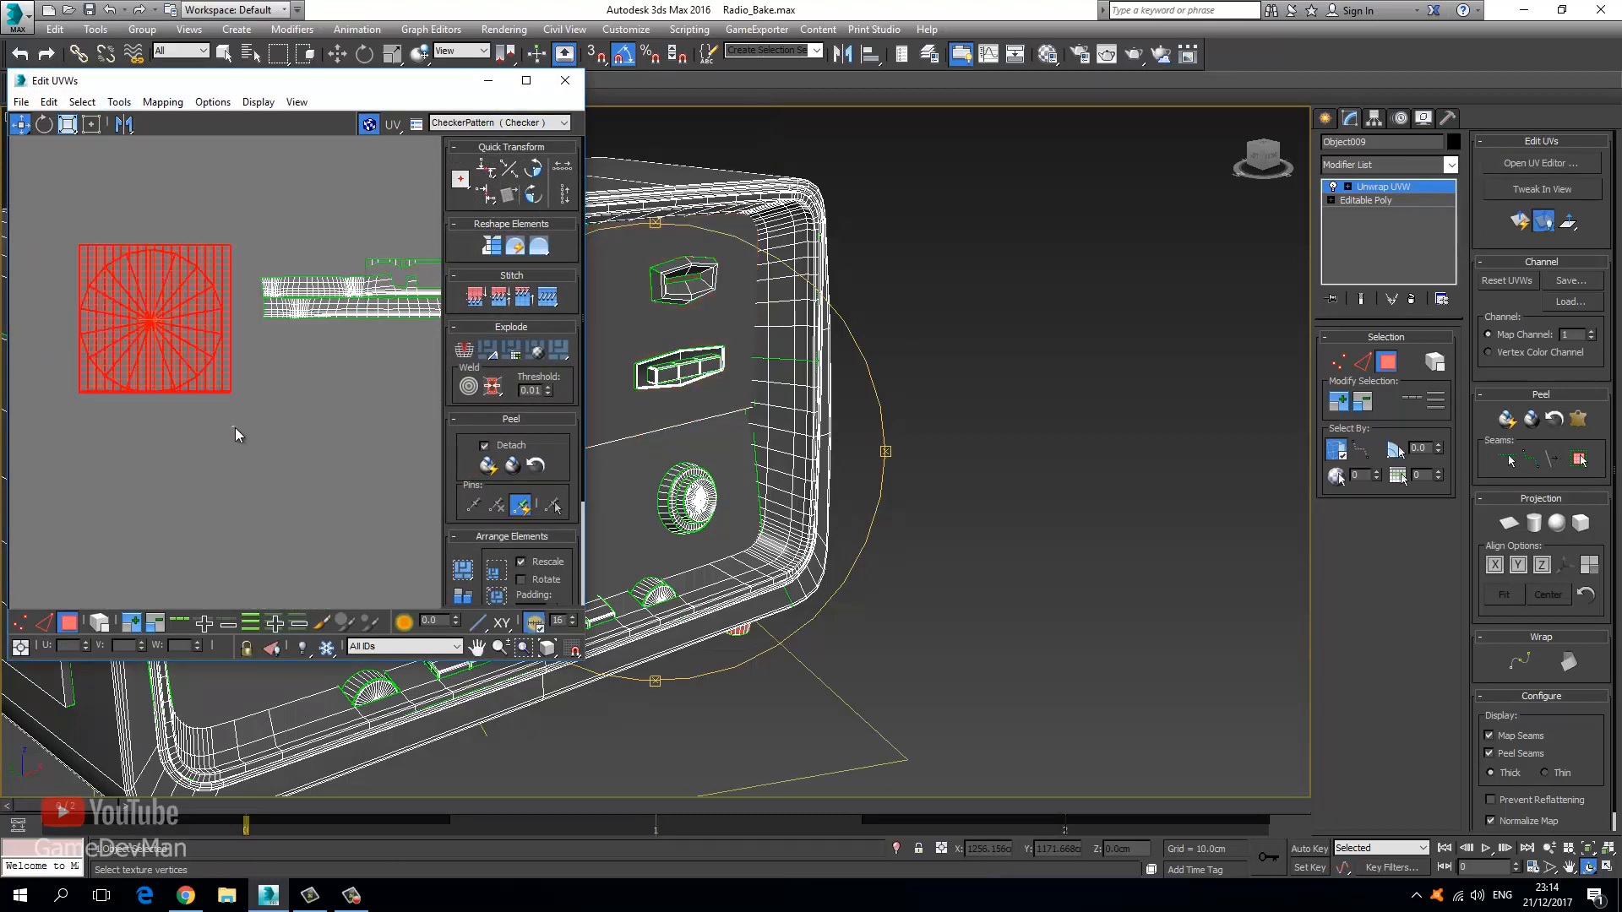
click(230, 433)
drag(75, 265, 273, 510)
alt+middle_drag(718, 456, 813, 462)
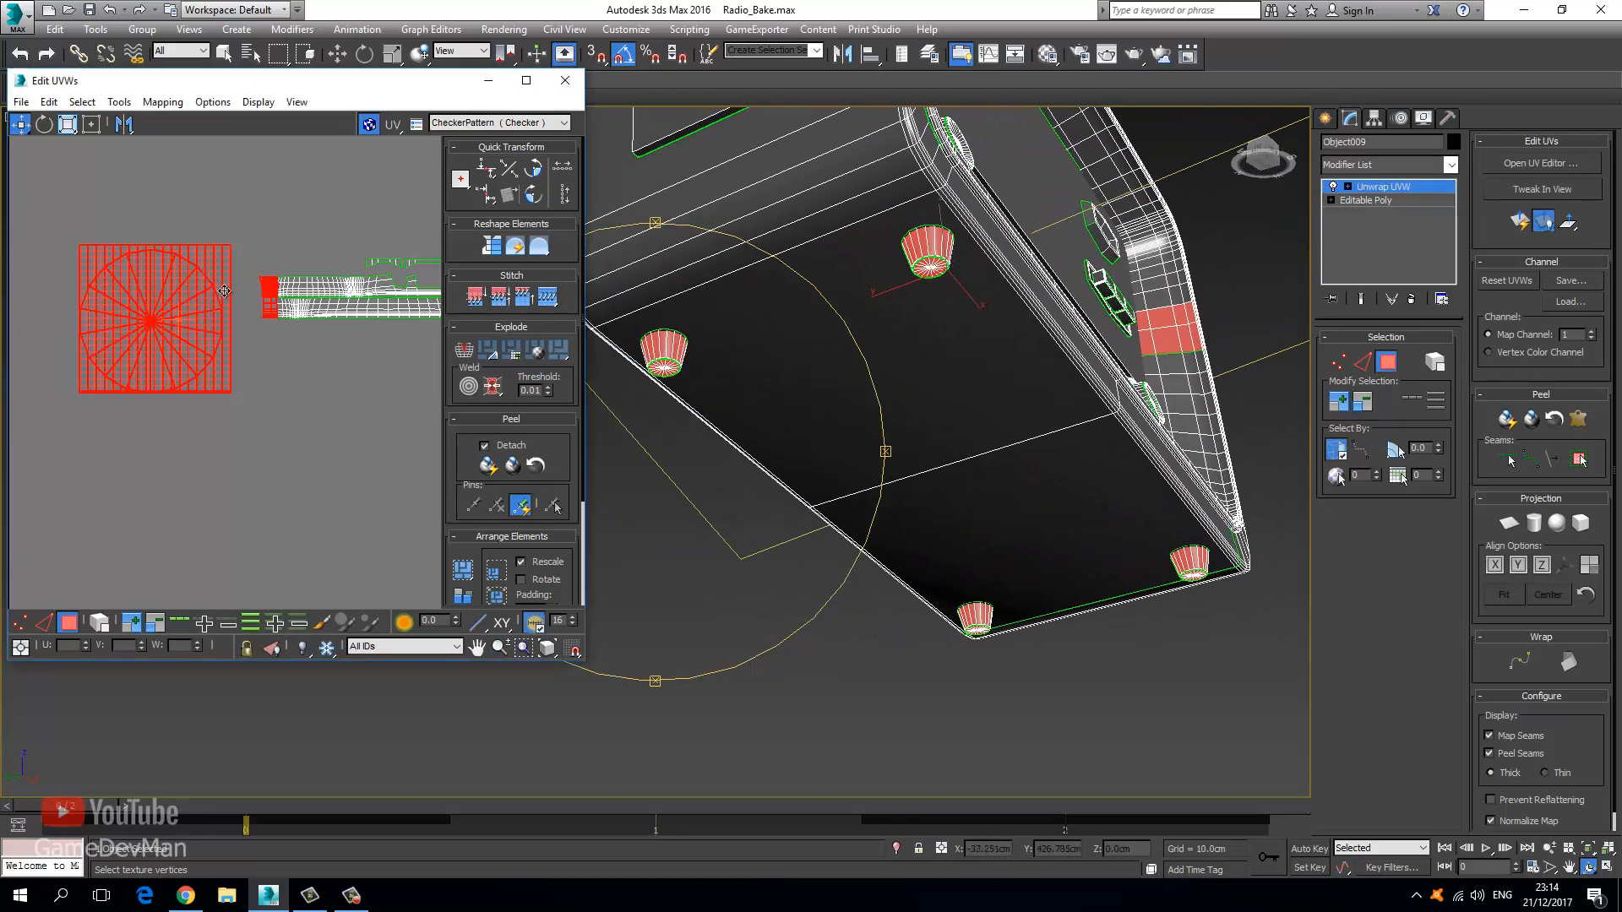
Deselect the strip's left-end faces and move the Projection rollout below Selection.
alt+drag(431, 242, 251, 366)
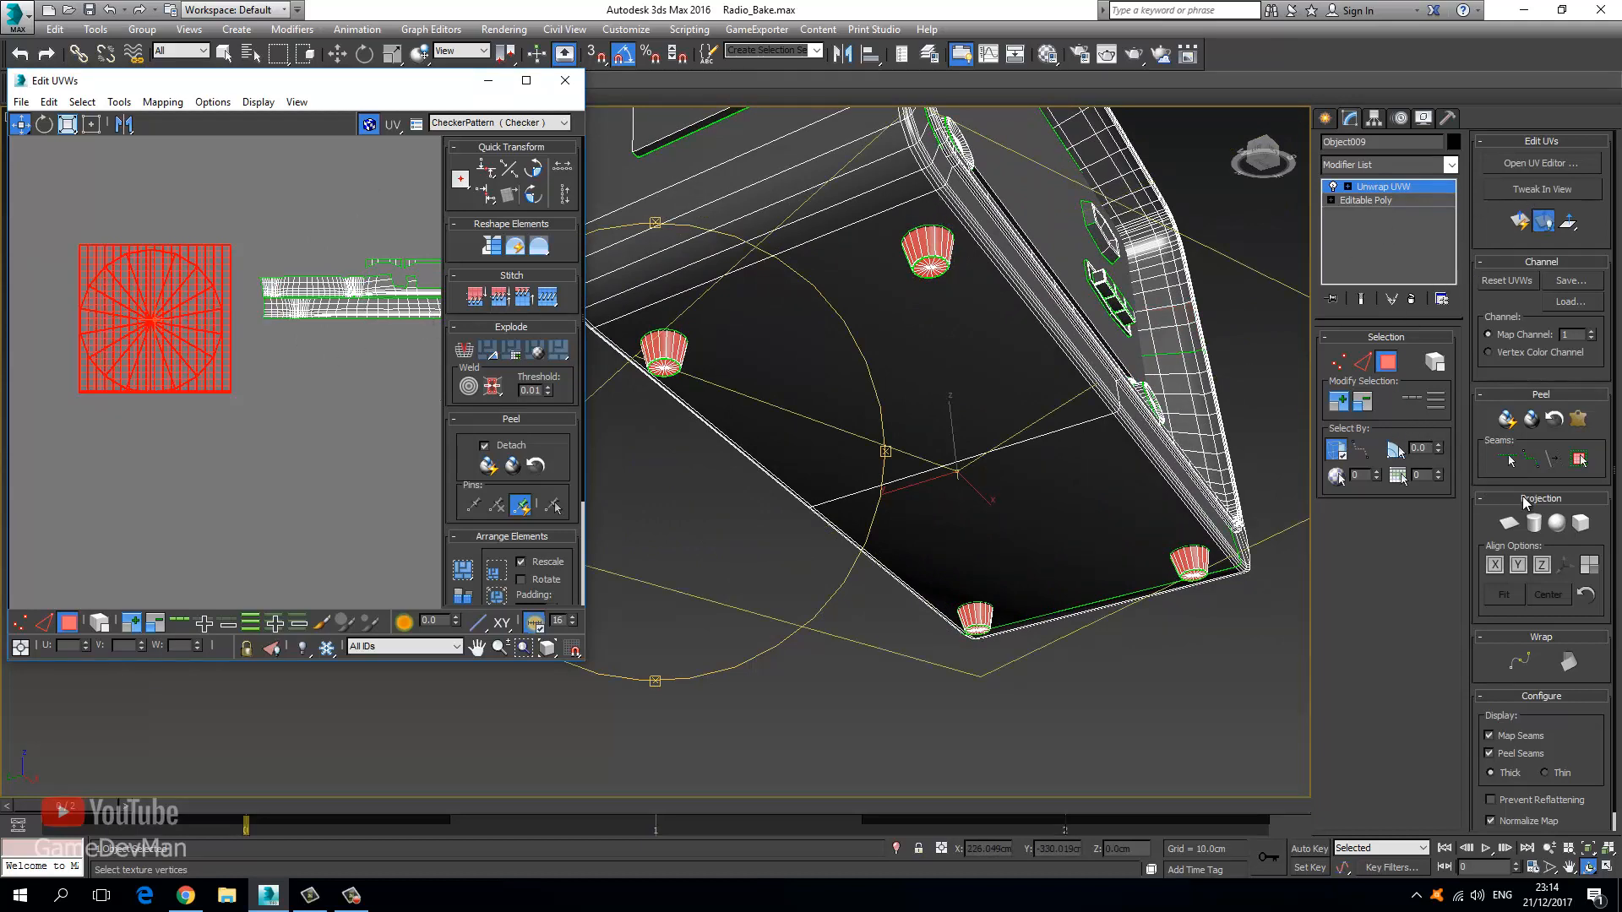
drag(1524, 500, 1377, 513)
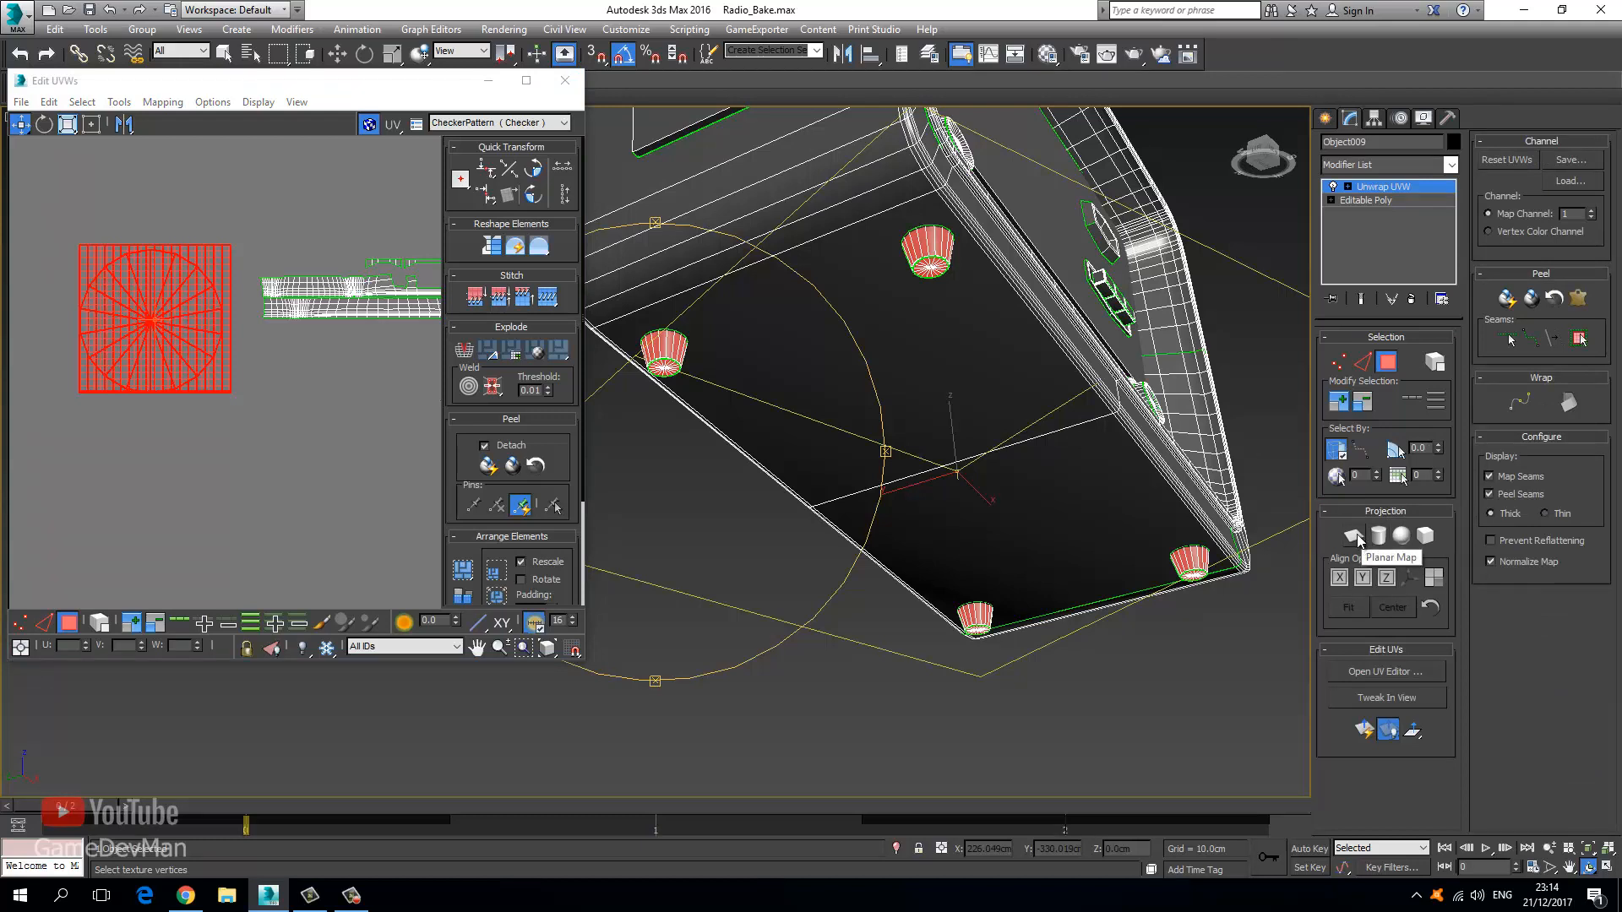
drag(1366, 511, 1537, 165)
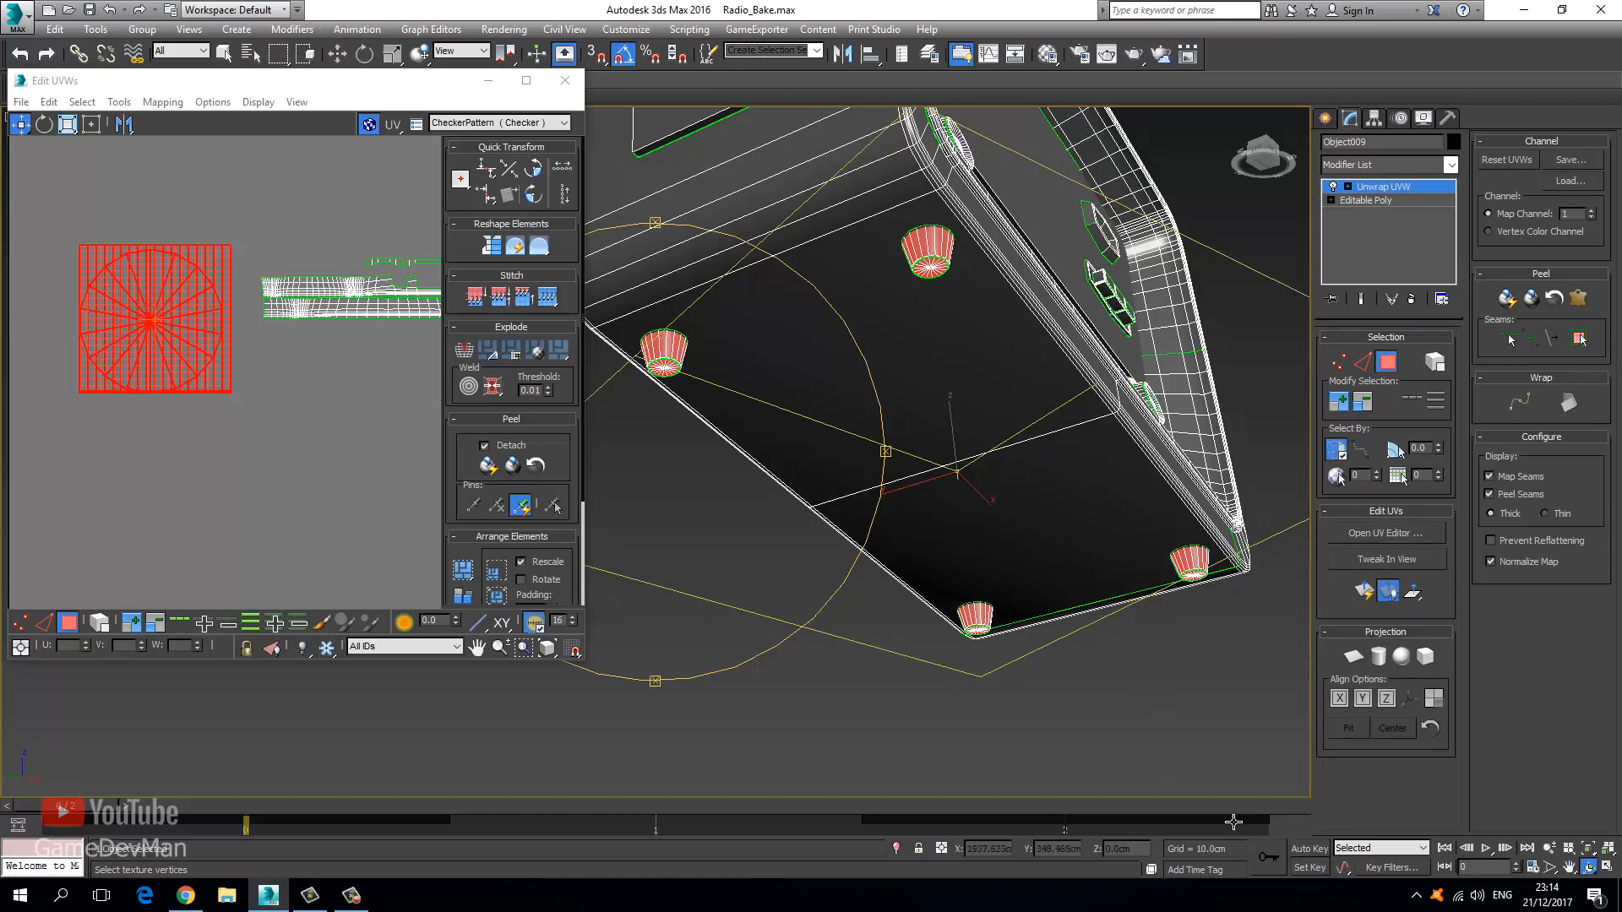
Regroup and collapse the Unwrap UVW rollouts, then apply Planar Map to the selected feet.
drag(1361, 636, 1557, 157)
drag(1382, 511, 1548, 278)
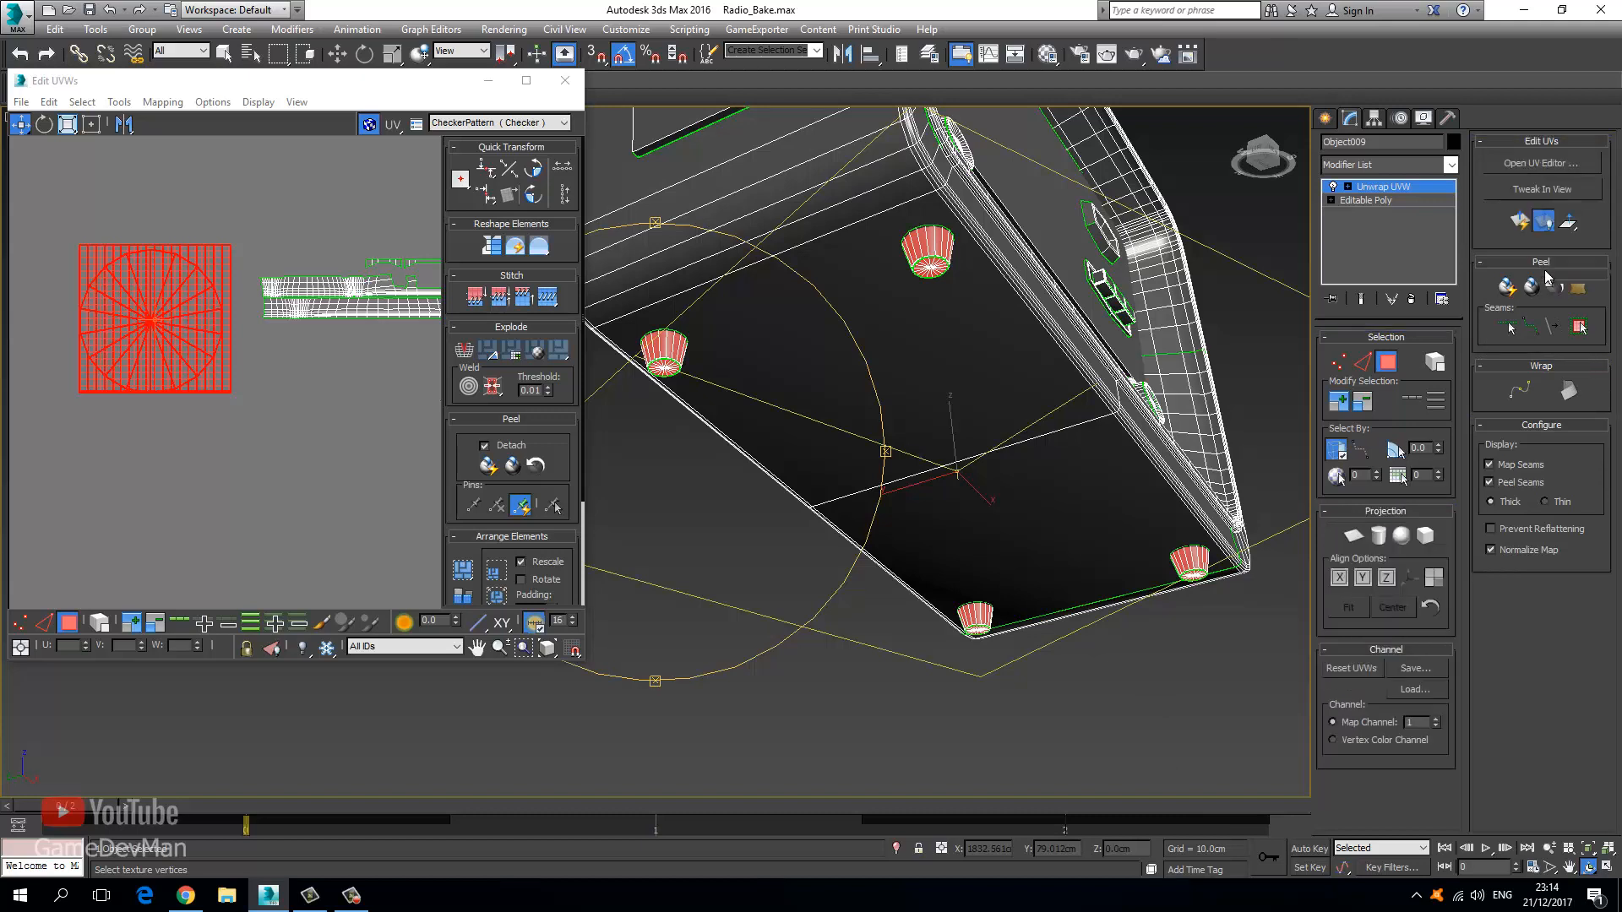
click(1541, 140)
click(1541, 140)
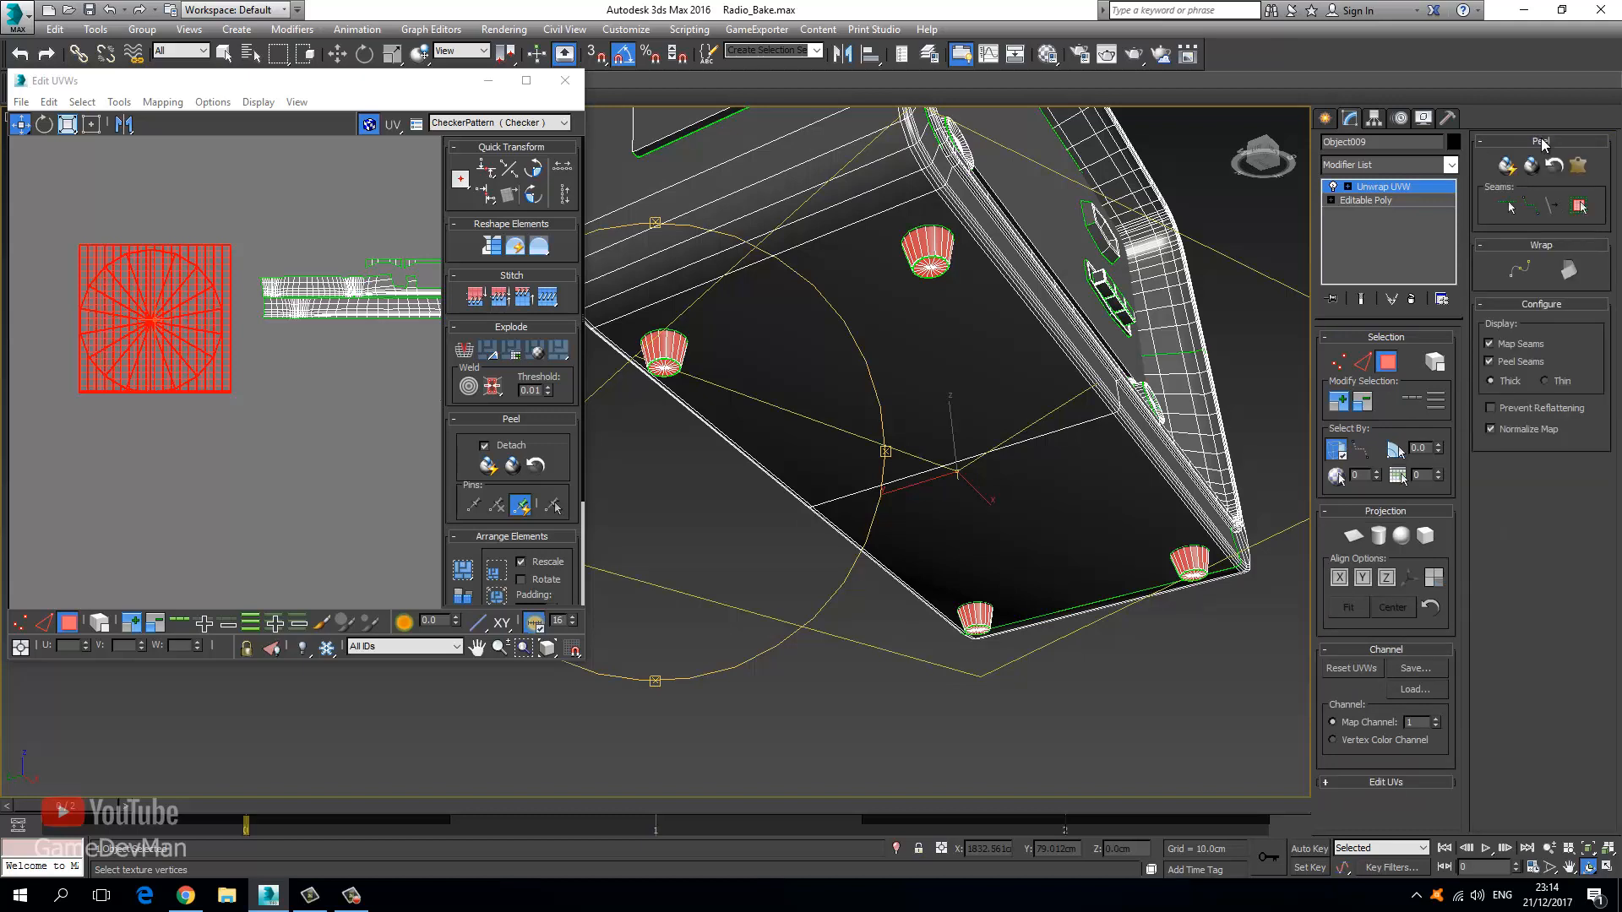
click(1541, 140)
click(1540, 140)
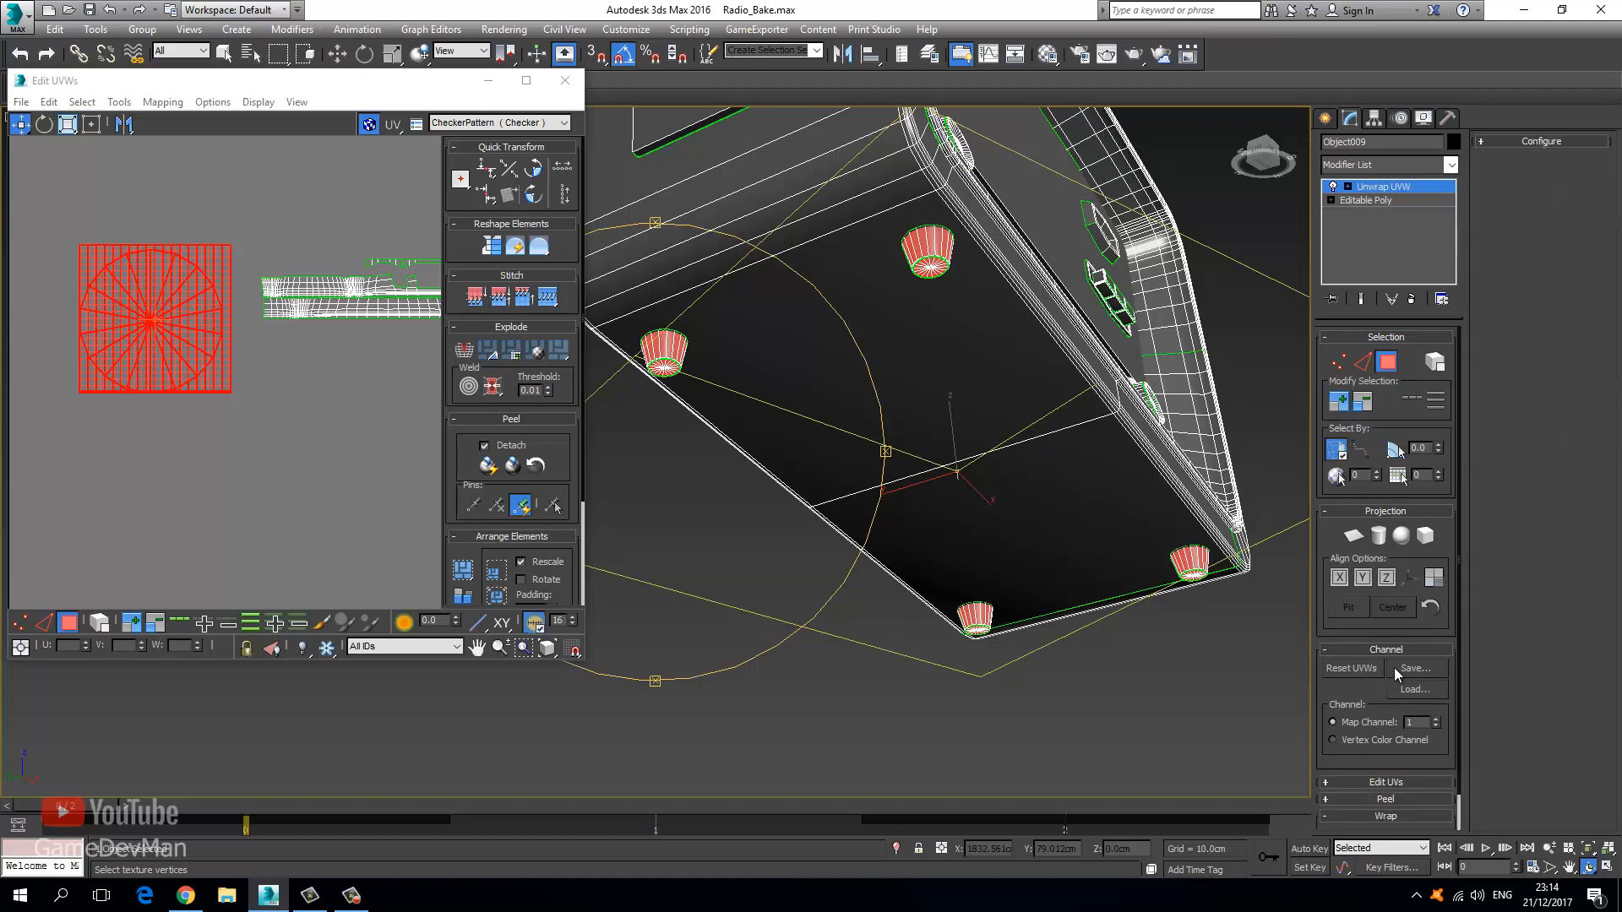
click(1381, 782)
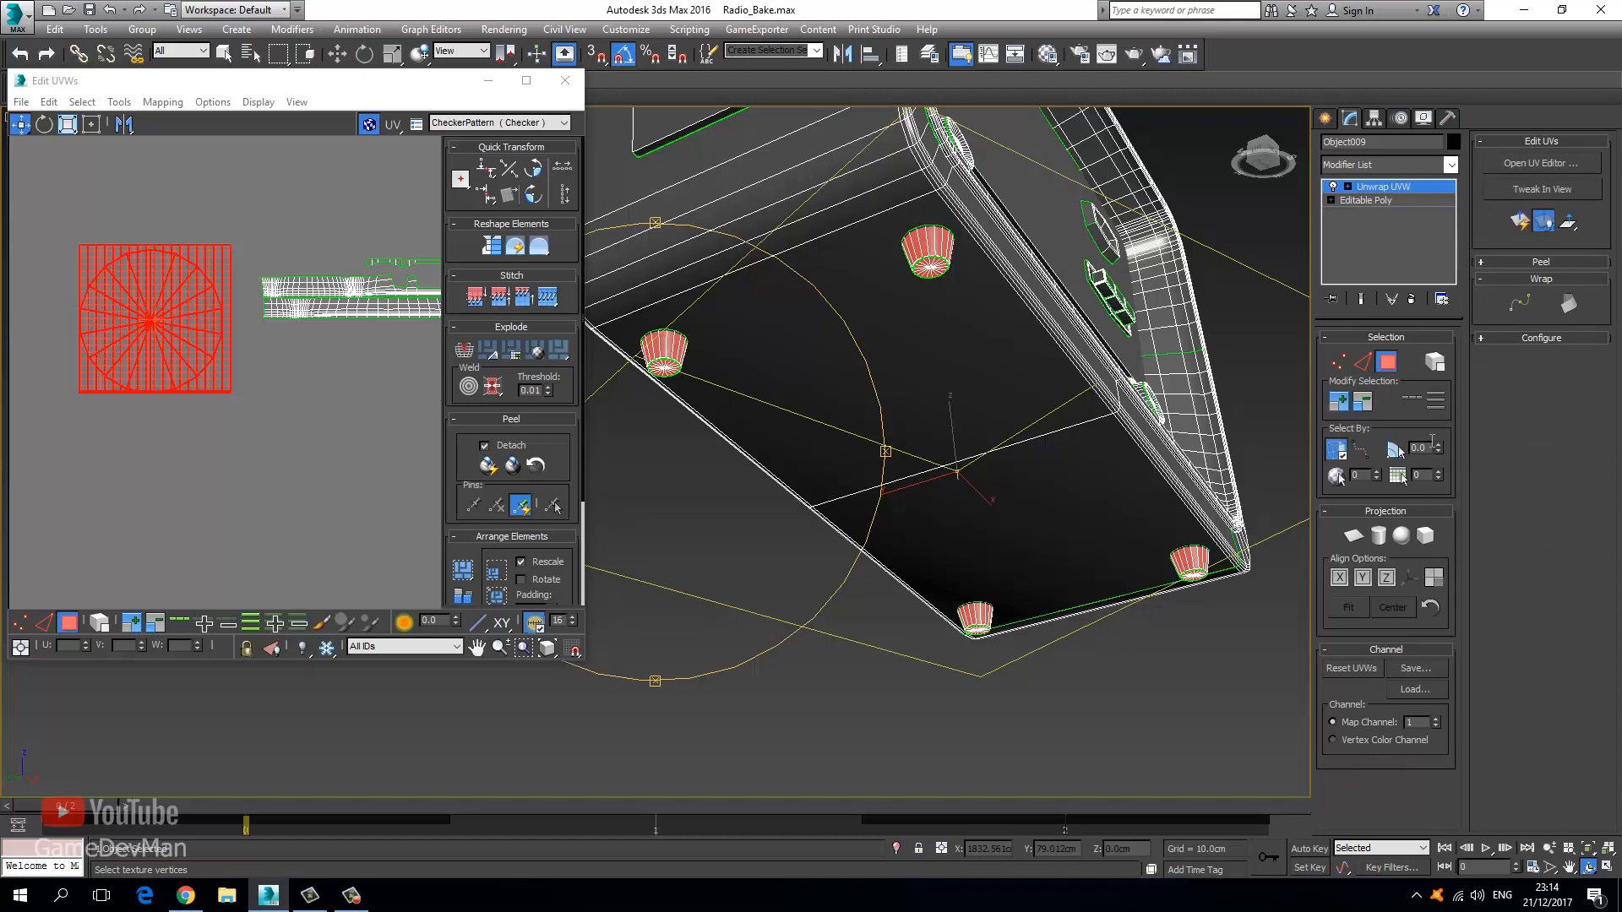
click(1369, 539)
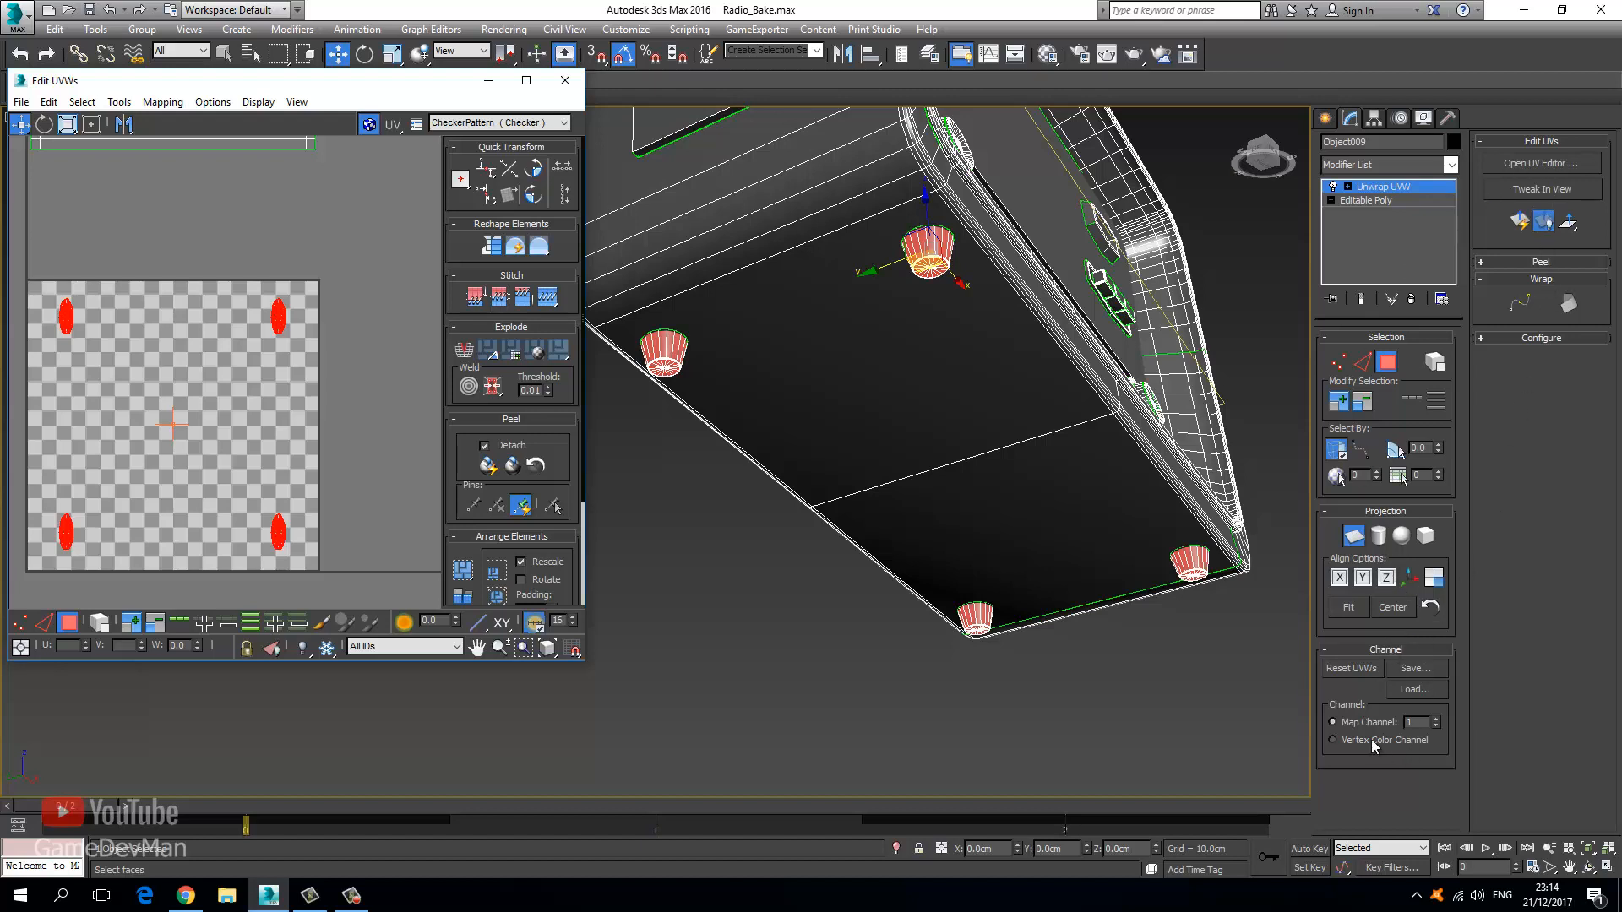
Turn off Normalize Map to show real proportions and maximize the UV editor.
click(1541, 262)
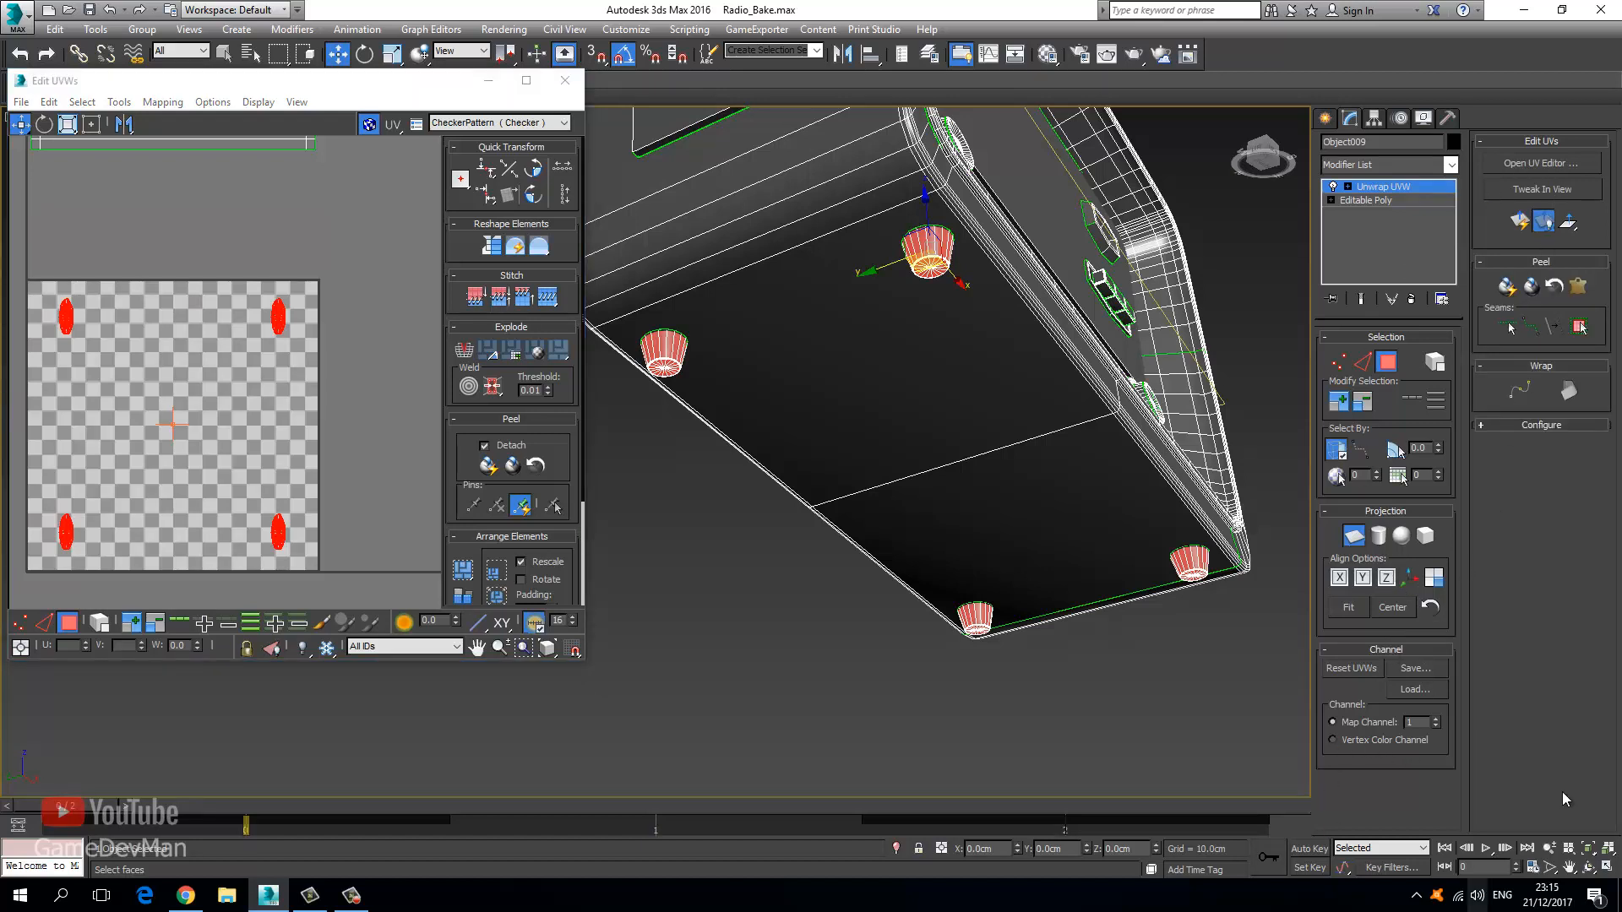
click(1530, 425)
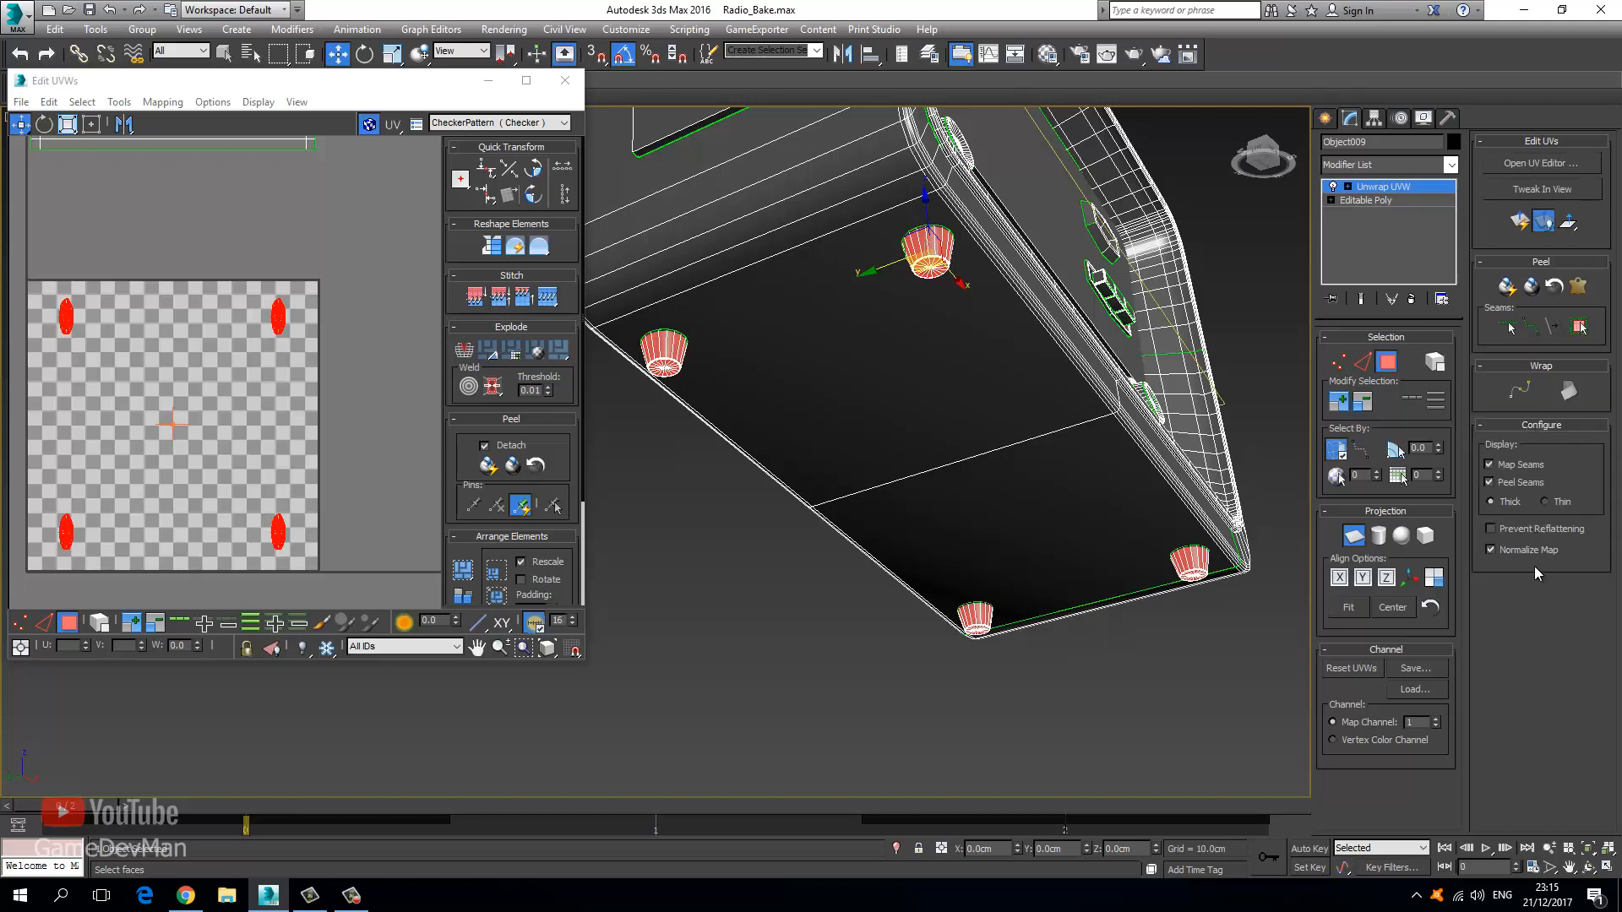
click(1492, 549)
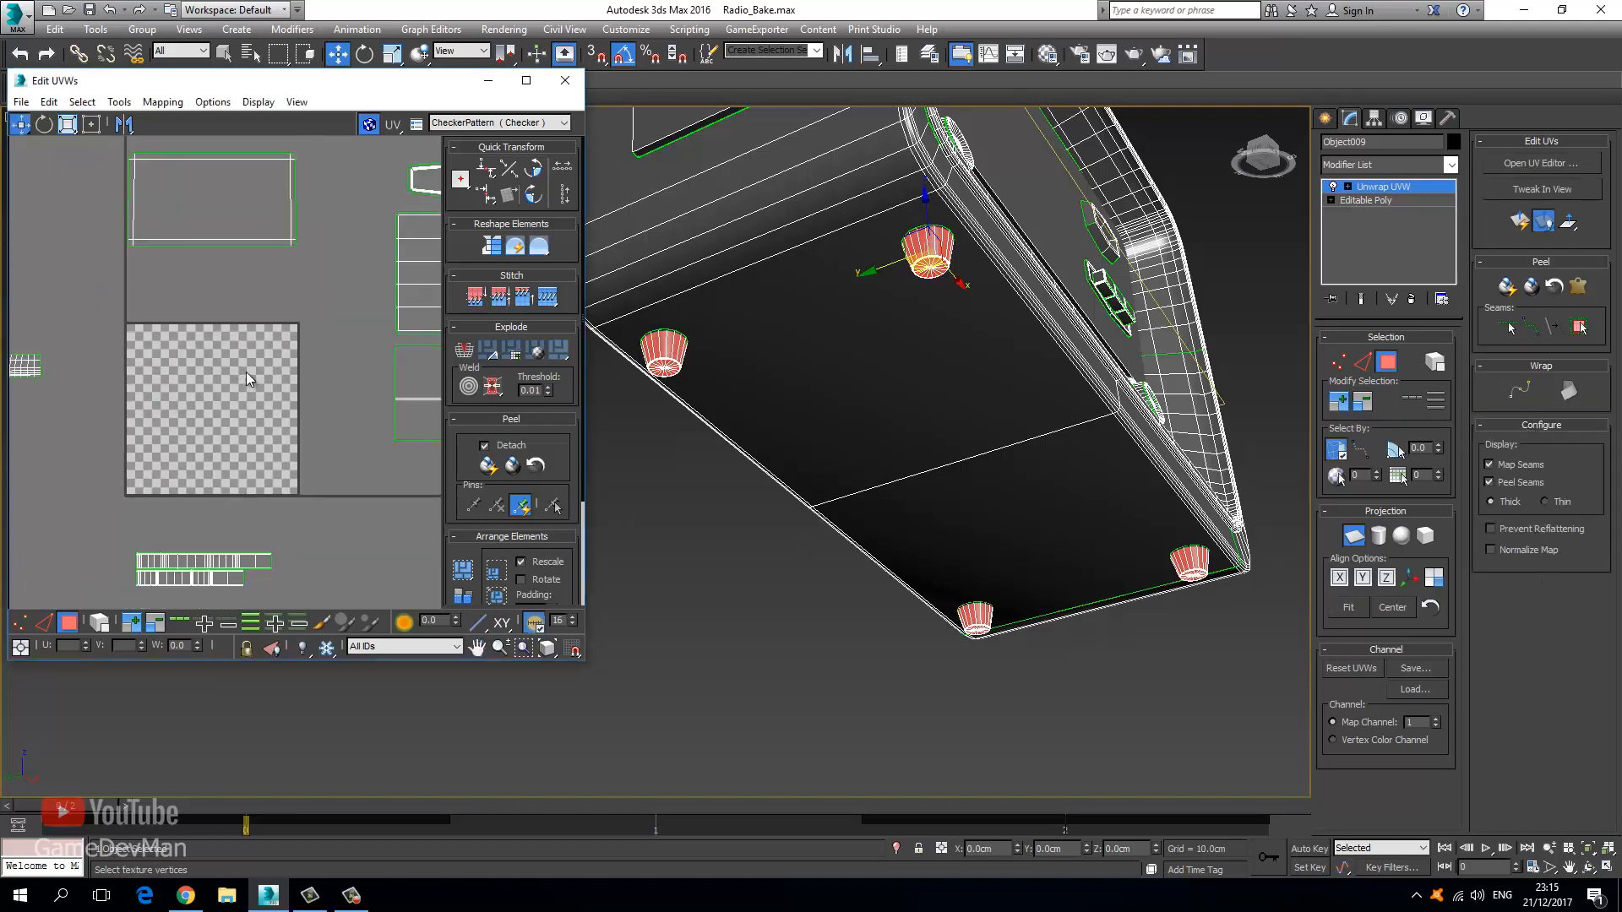
scroll(311, 329, down, 2)
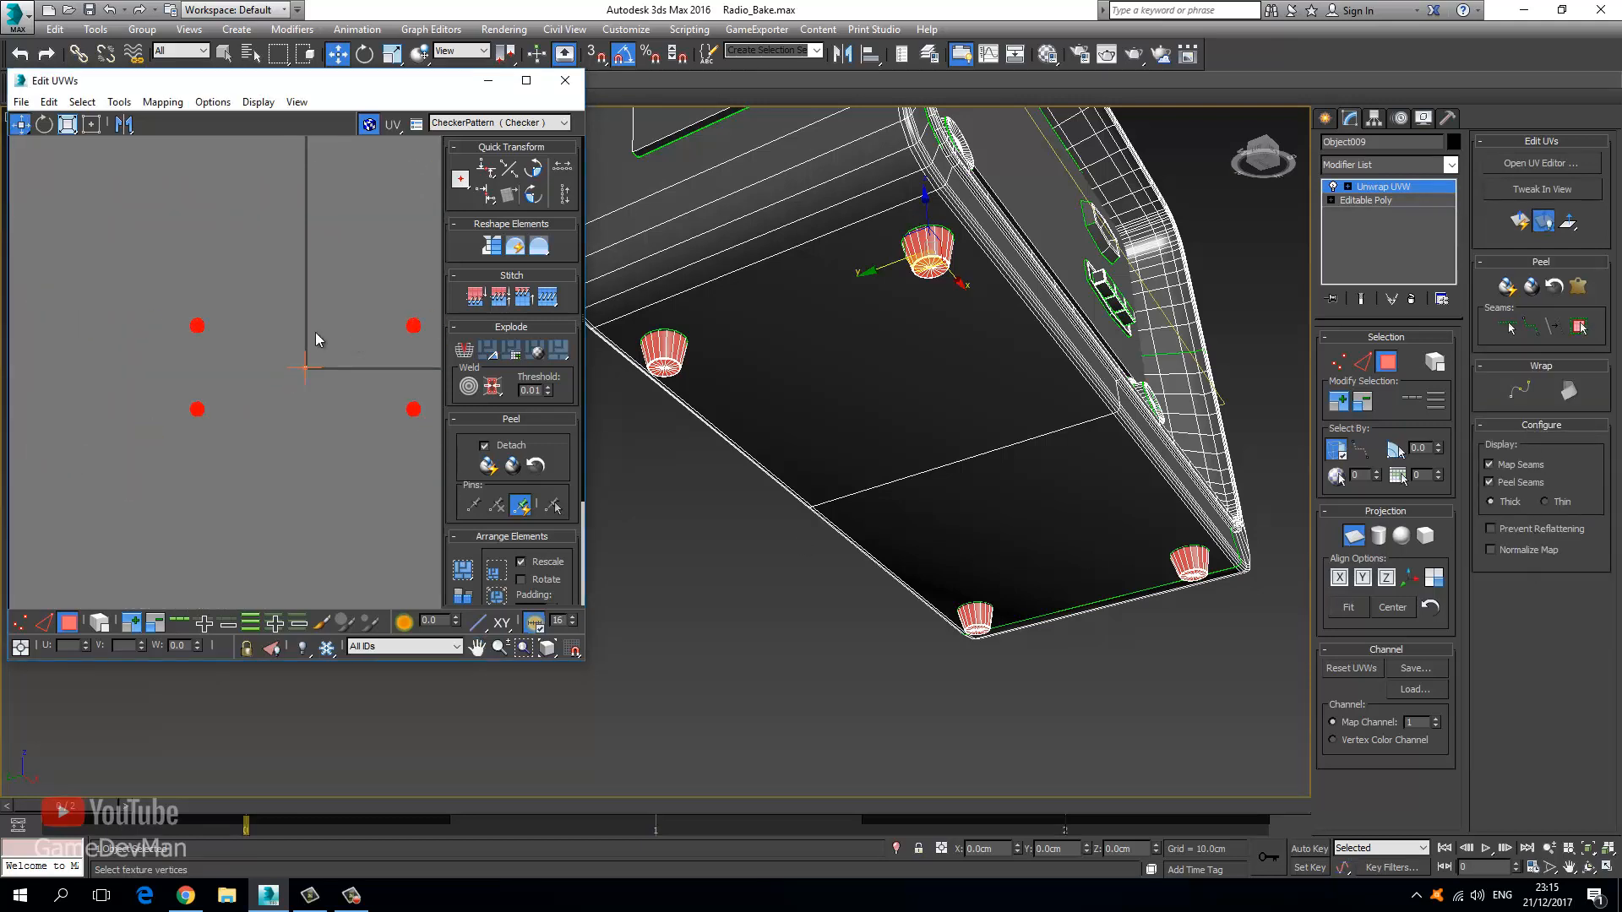
double_click(309, 86)
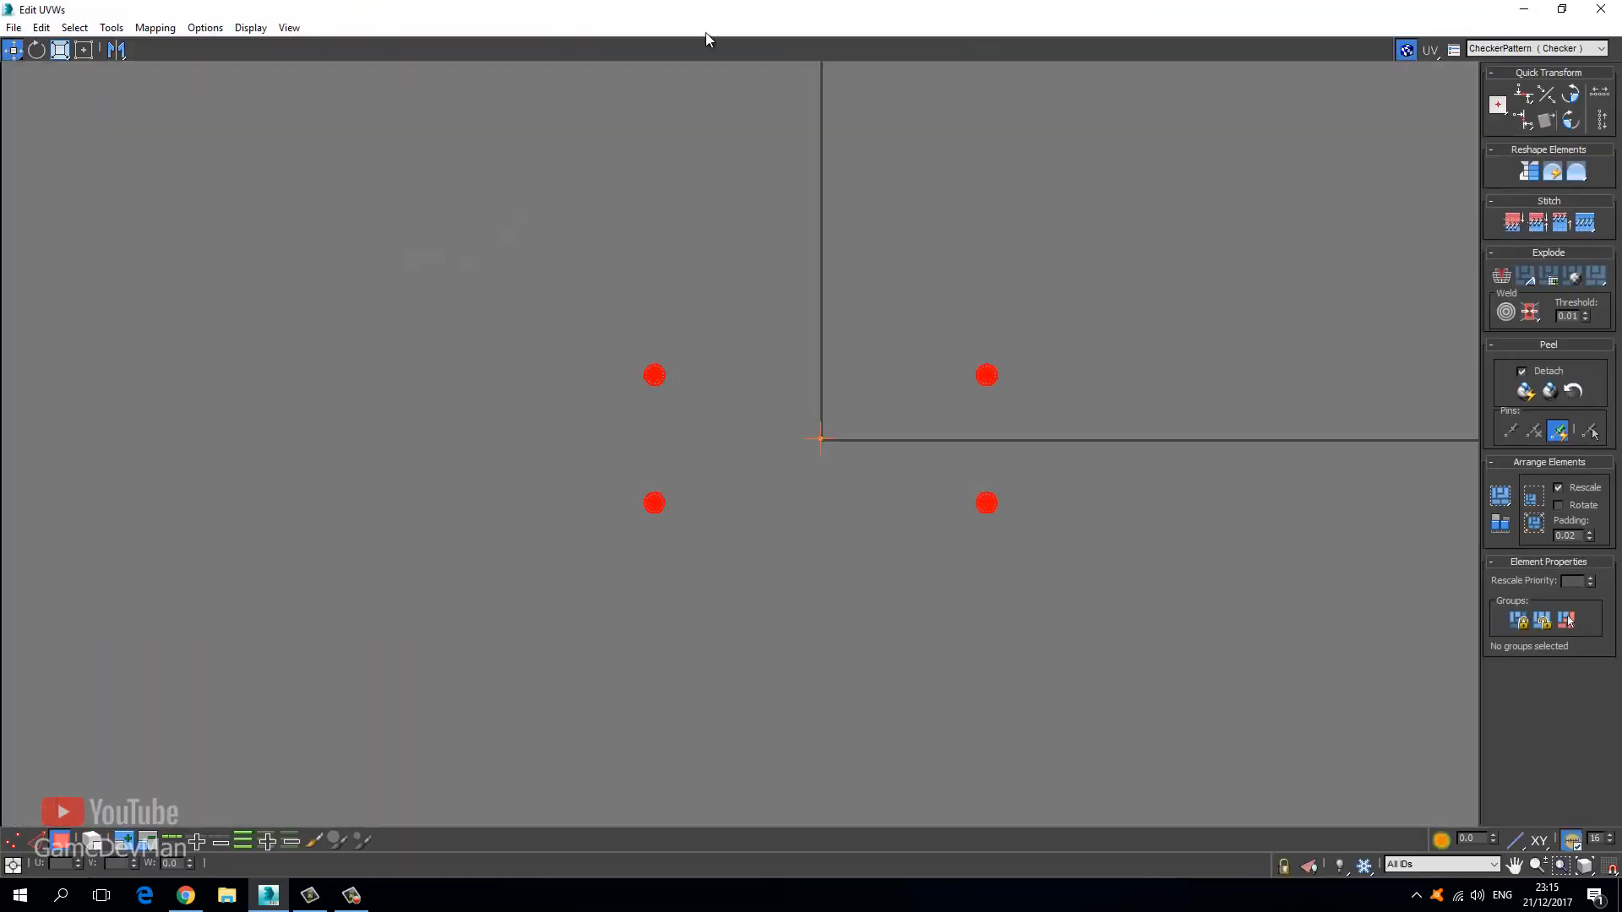
double_click(707, 8)
drag(671, 103, 735, 7)
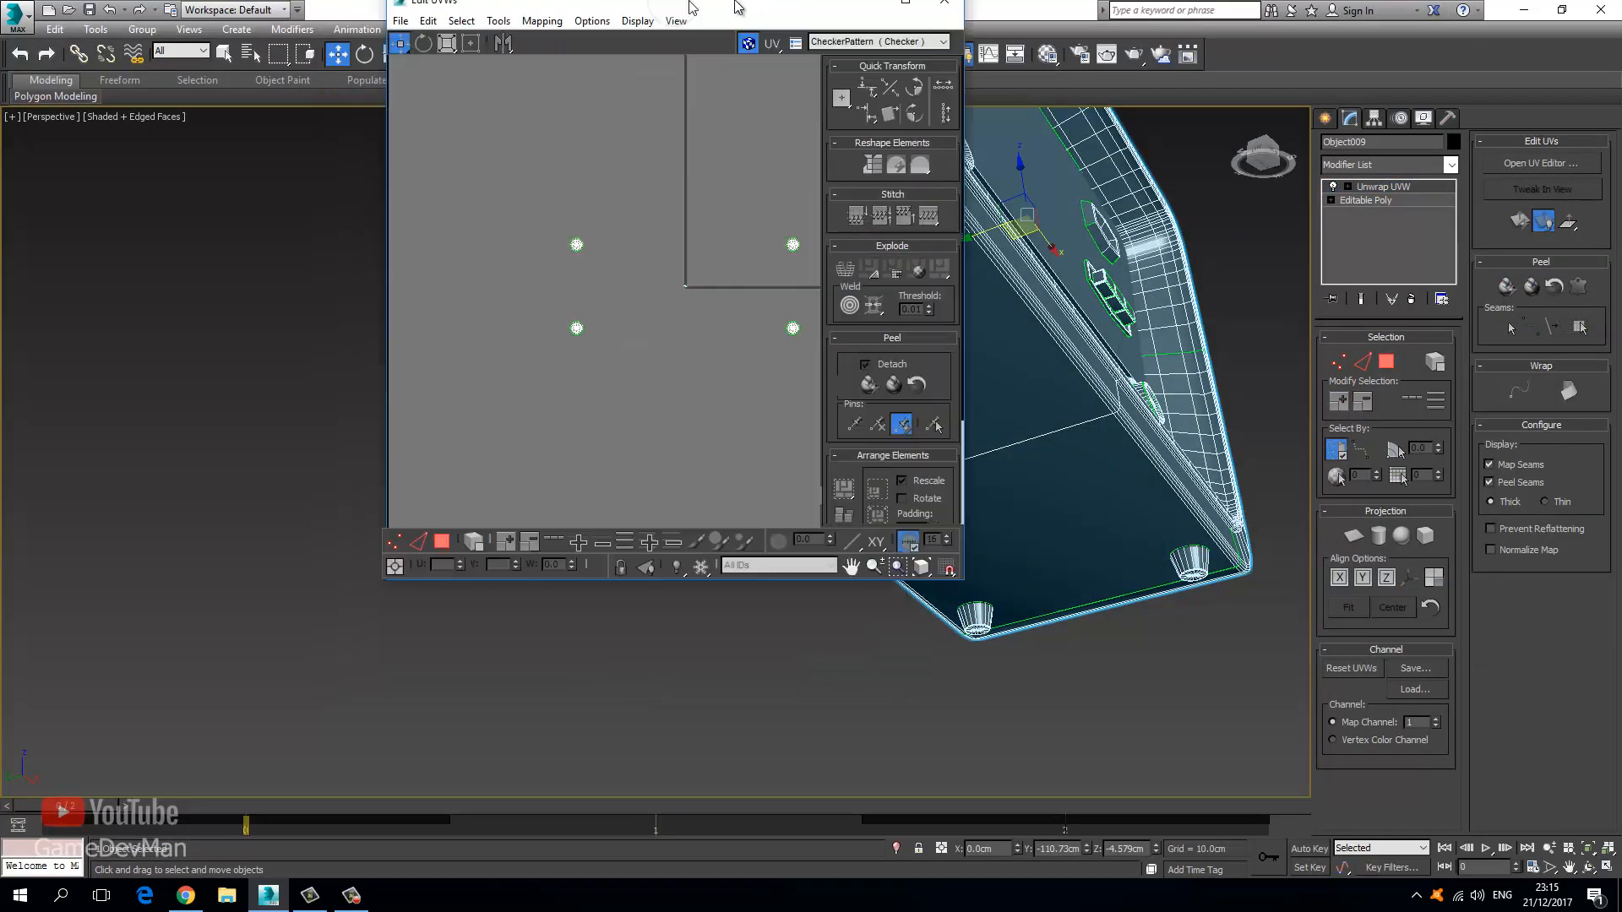
double_click(735, 7)
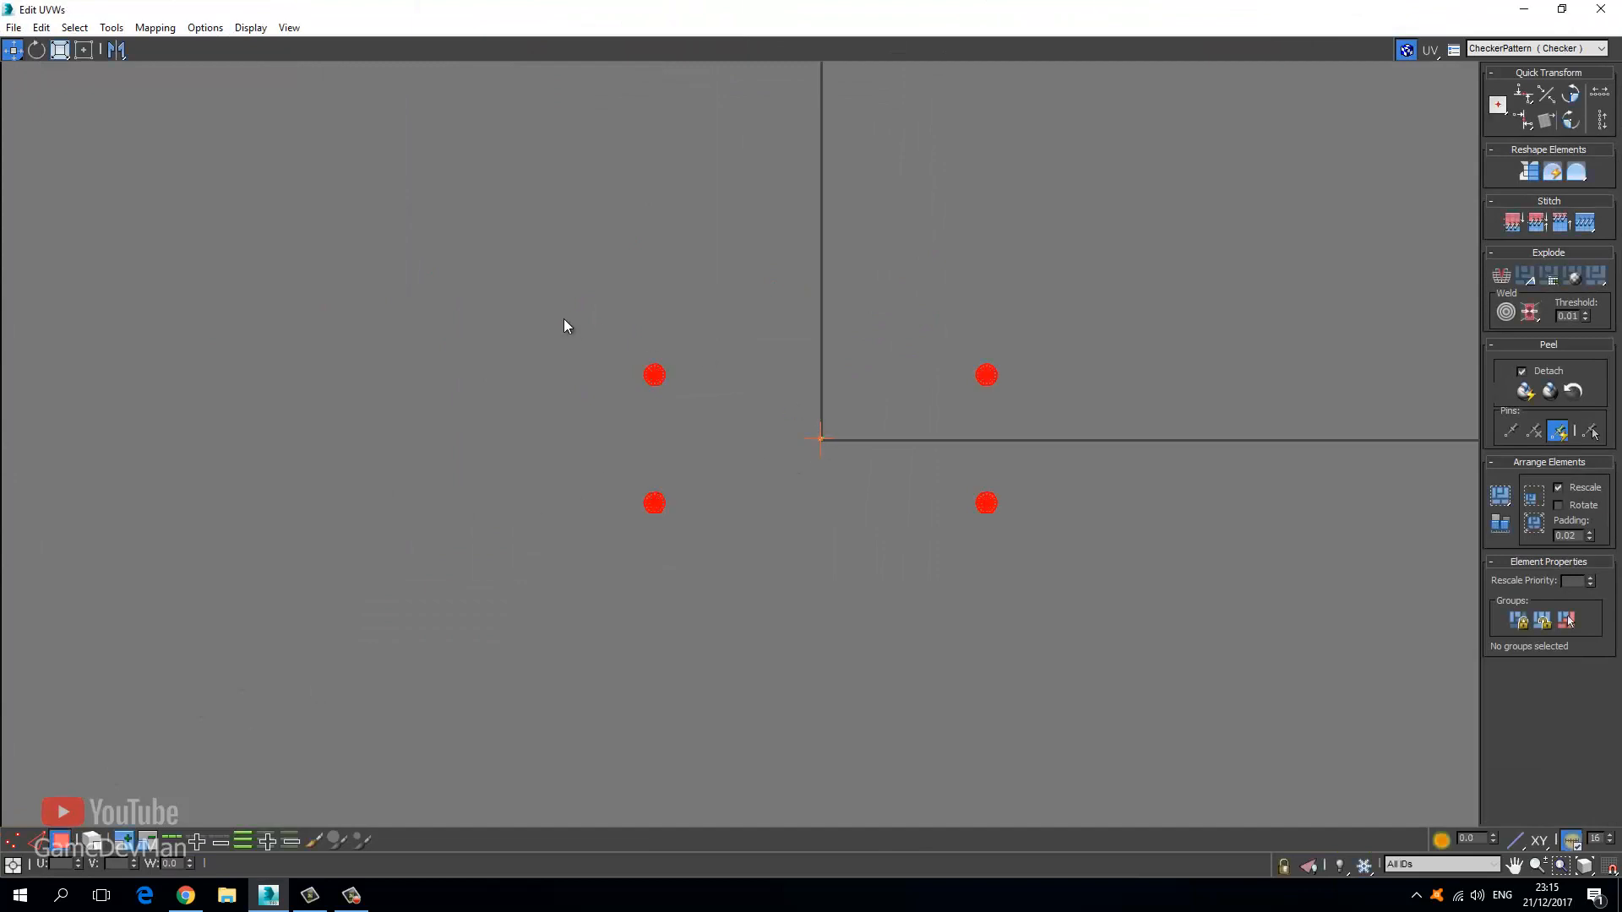
Pack the four circular shells into a tight 2×2 group, select all, and open Tools > Relax.
drag(994, 373, 725, 389)
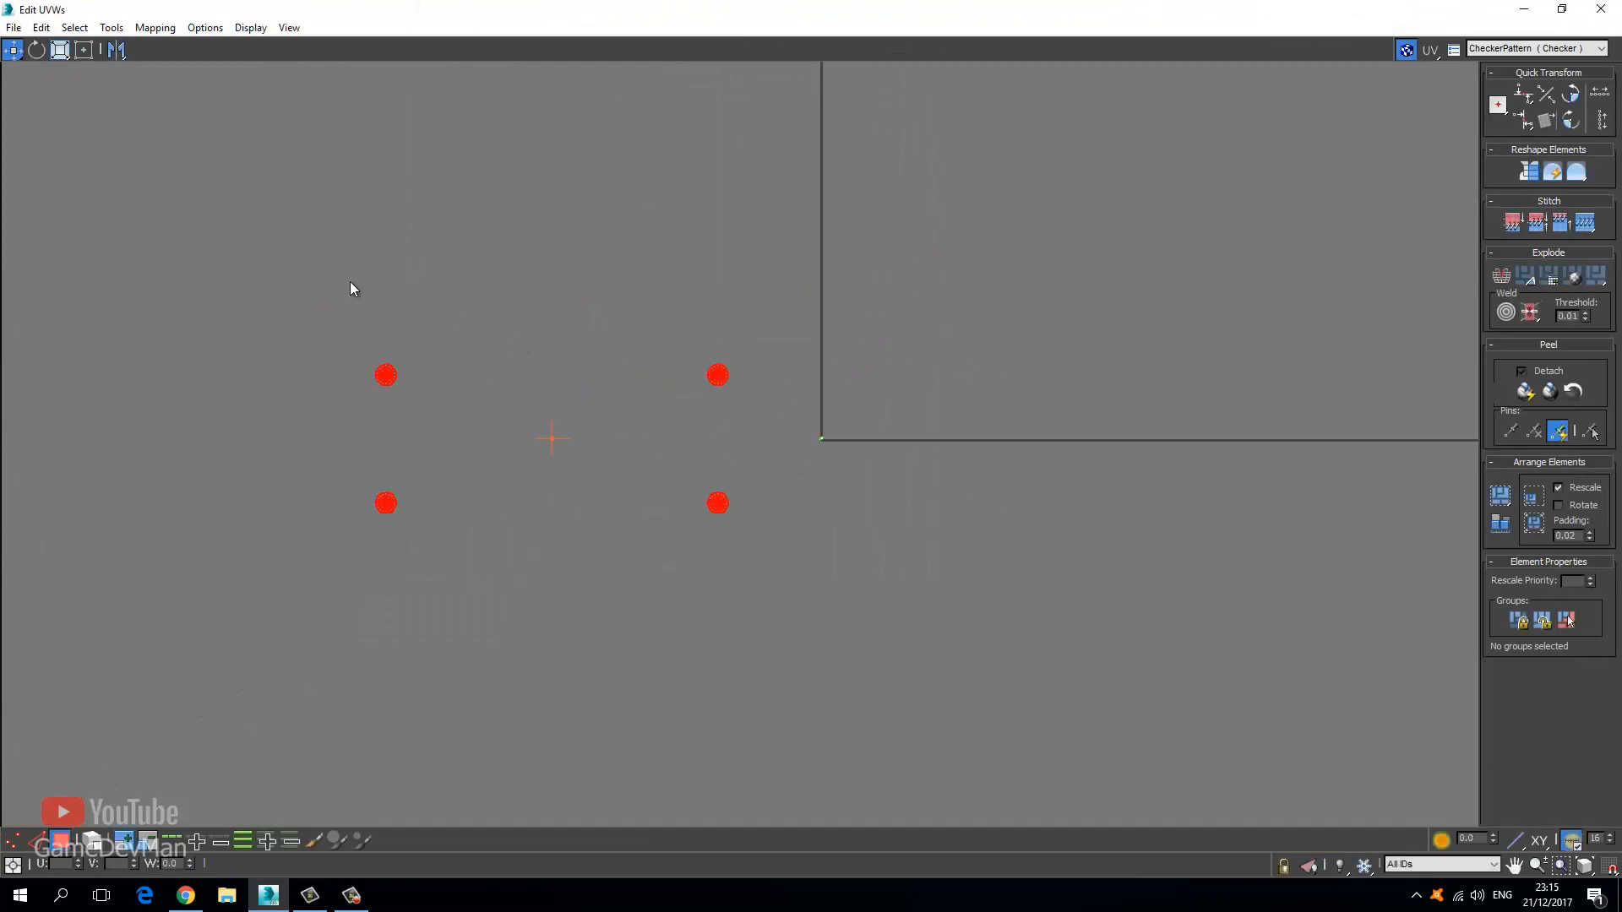
drag(257, 283, 434, 587)
drag(383, 494, 678, 494)
drag(579, 453, 733, 416)
key(ctrl+a)
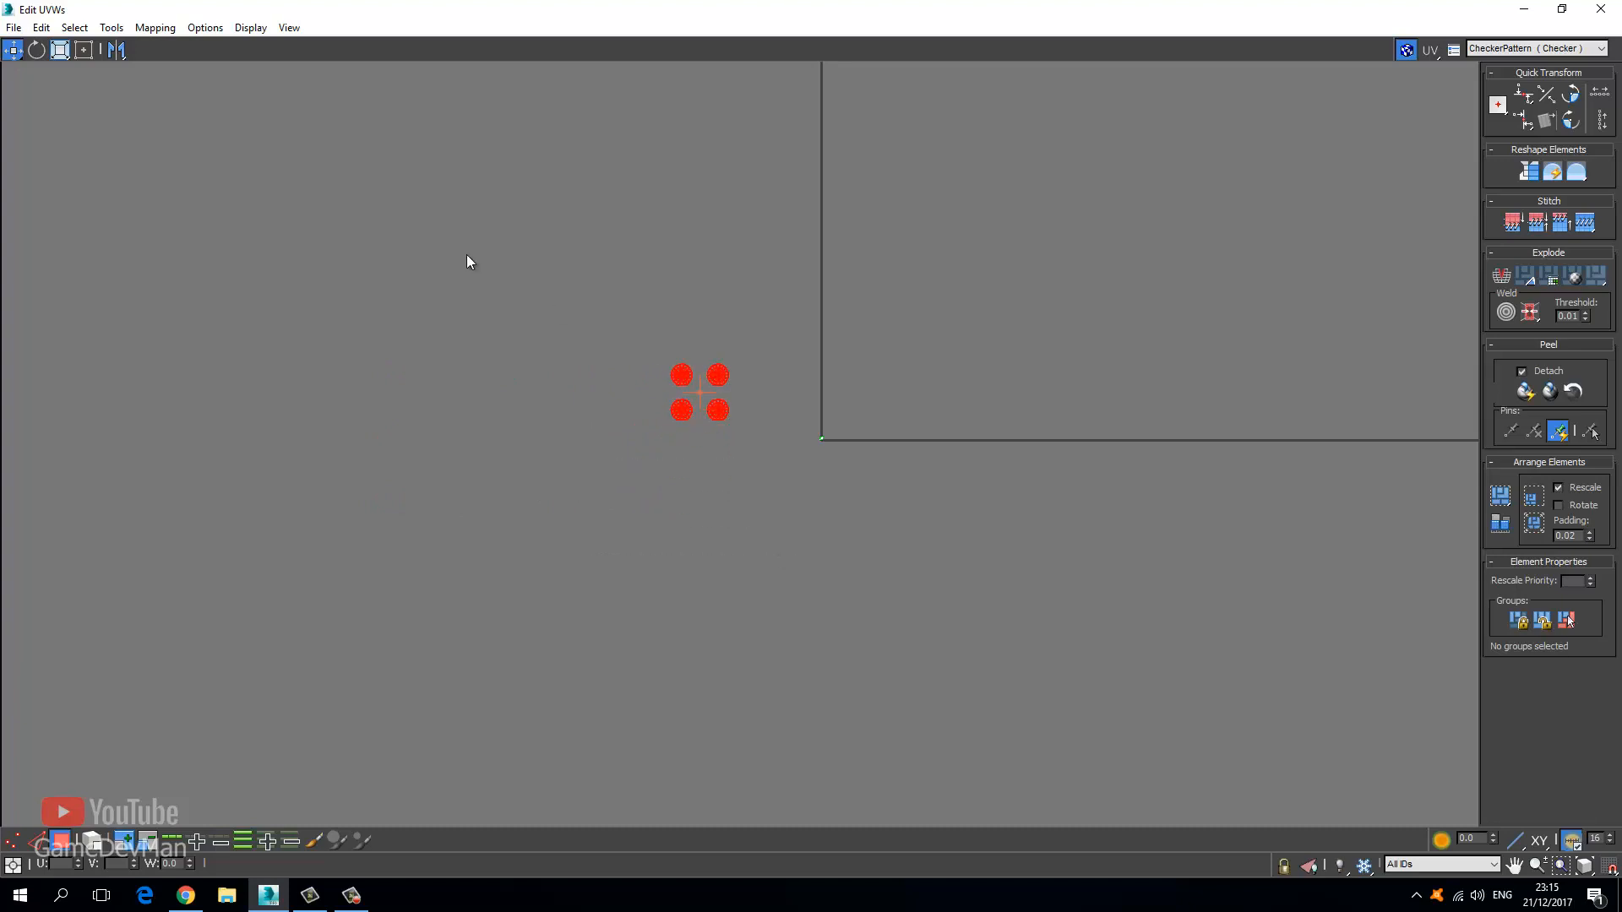
click(112, 27)
click(123, 311)
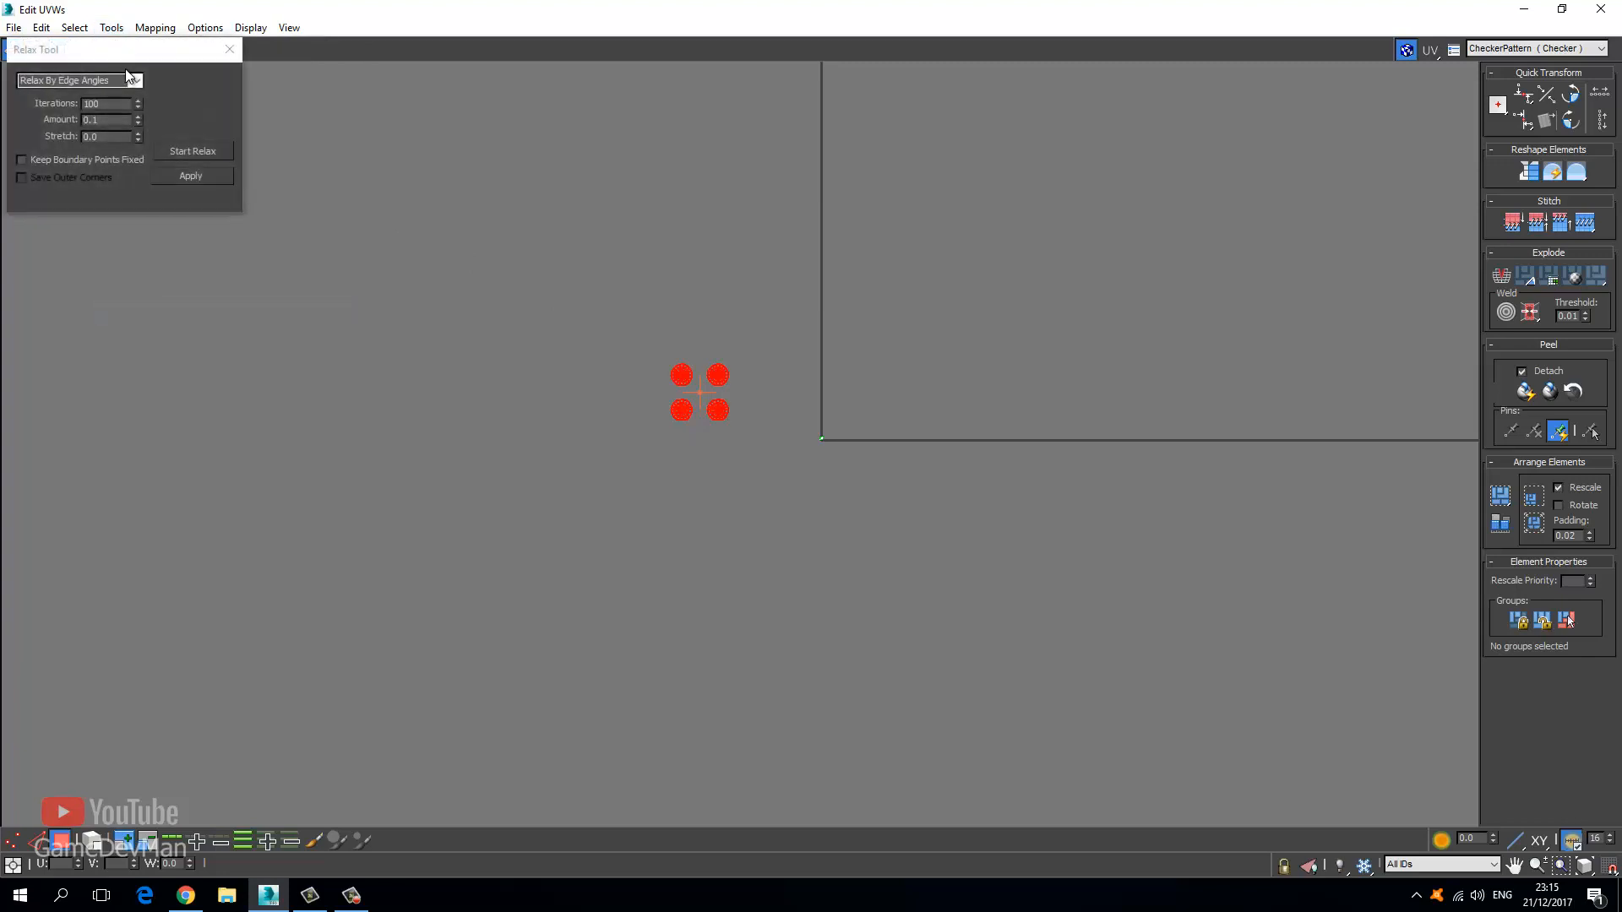
Relax the four circular shells by polygon angles, then close the Relax Tool.
click(135, 81)
click(81, 114)
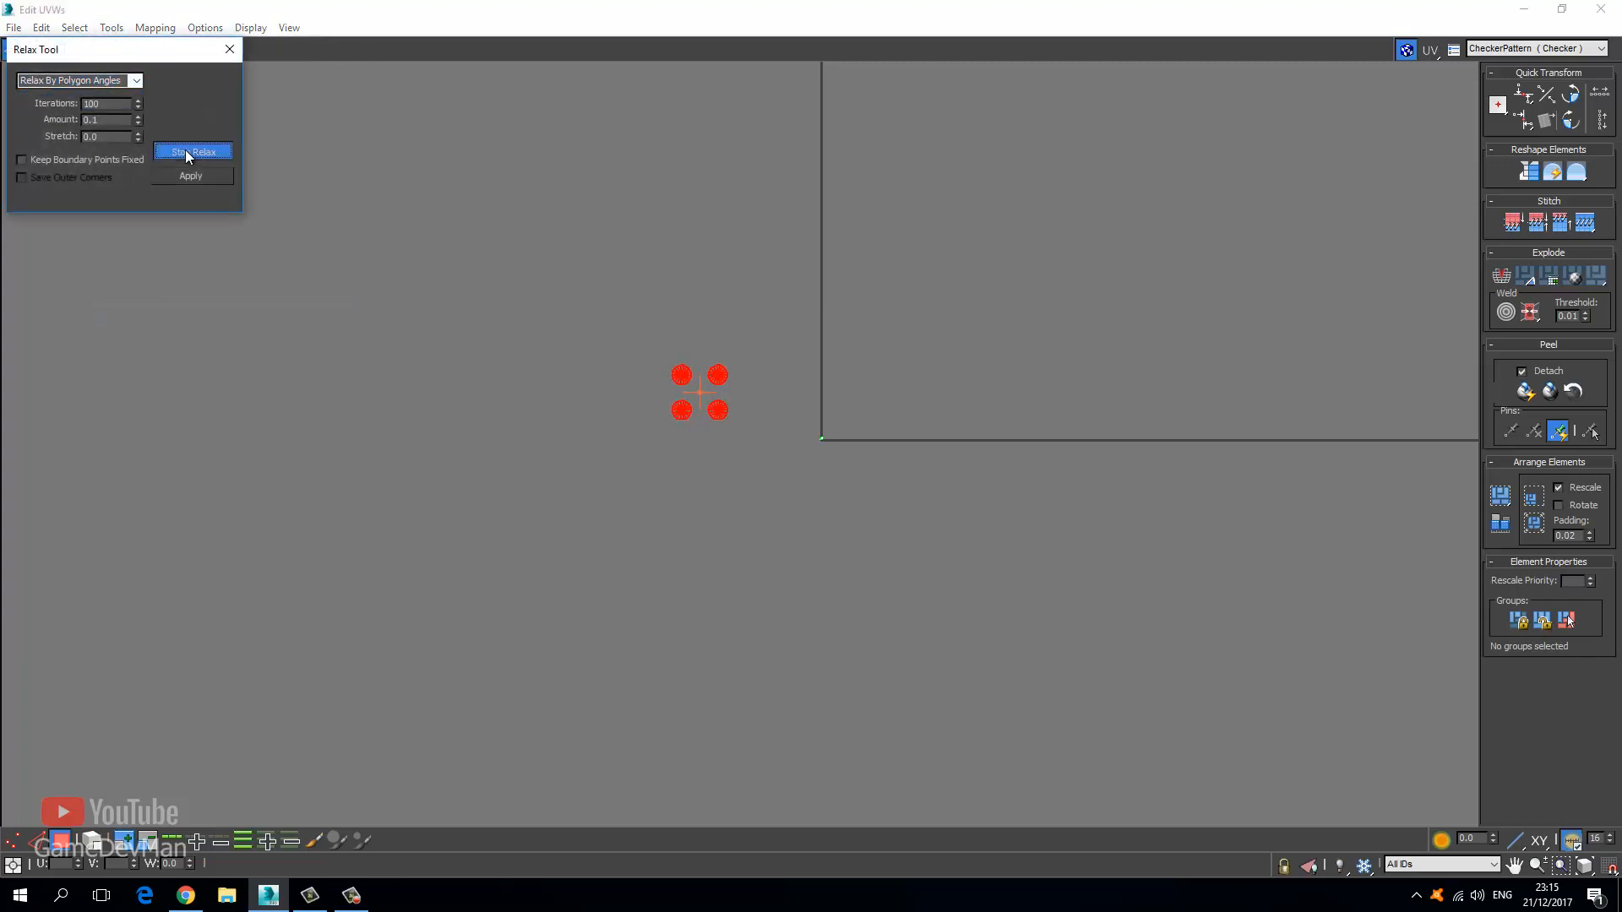
click(185, 150)
scroll(693, 368, up, 6)
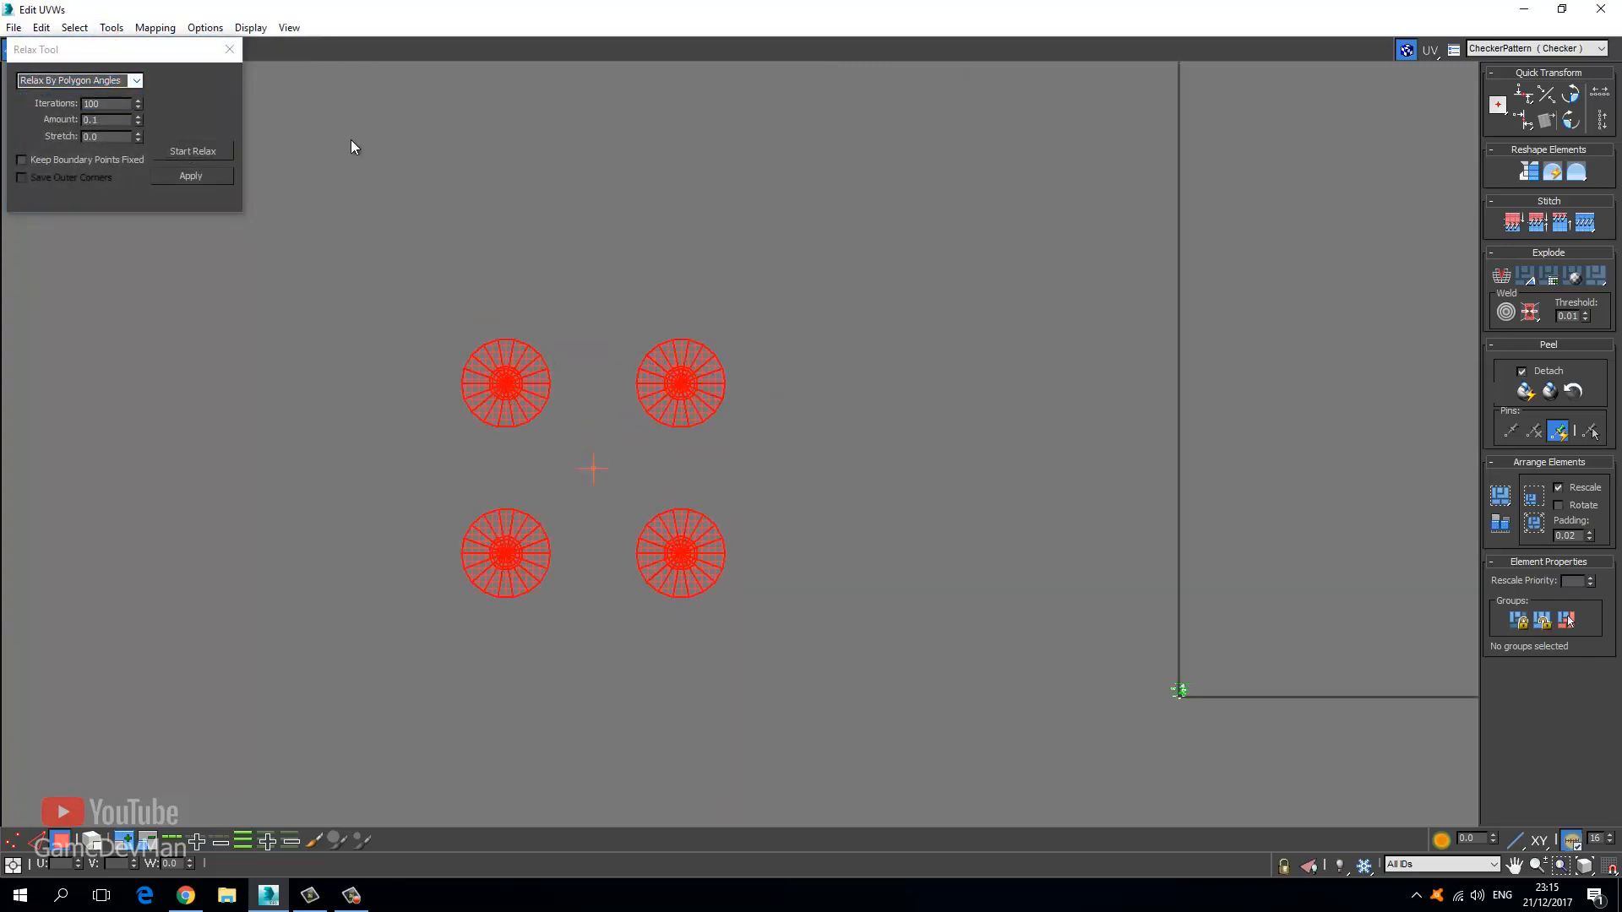
click(229, 49)
Reselect the four relaxed circles and move them right and down.
click(405, 270)
scroll(496, 359, up, 2)
scroll(456, 328, down, 4)
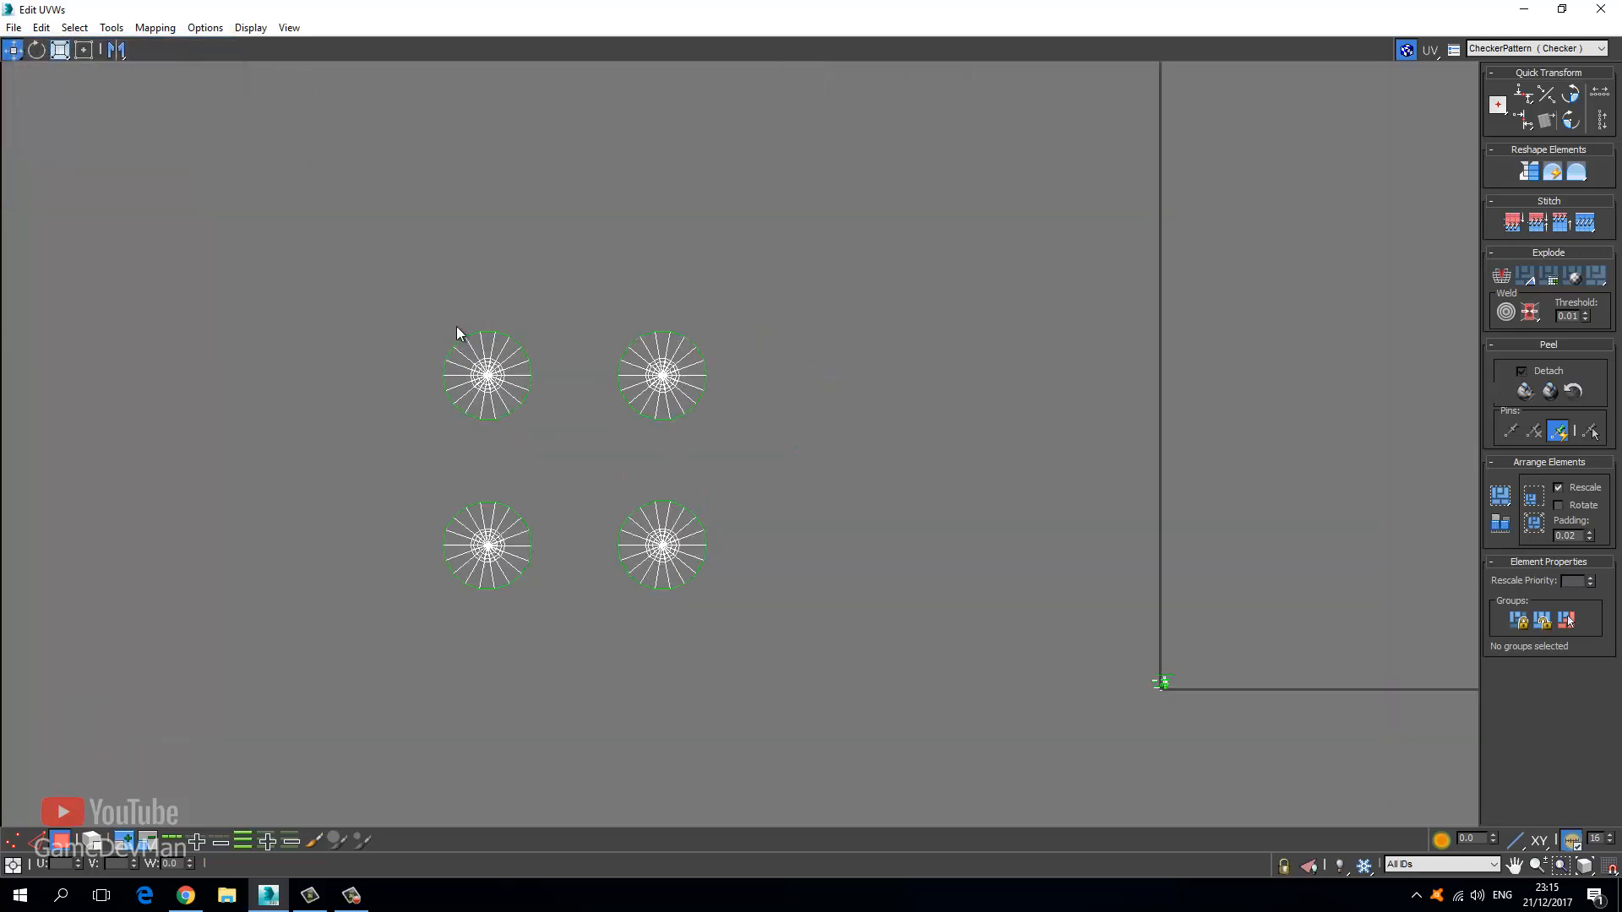
drag(279, 222, 693, 555)
drag(703, 401, 1100, 839)
Scale the four circles down, recentre the view, then scale them back up.
click(60, 50)
scroll(713, 488, up, 2)
scroll(999, 532, up, 8)
middle_drag(999, 532, 924, 577)
scroll(924, 576, up, 5)
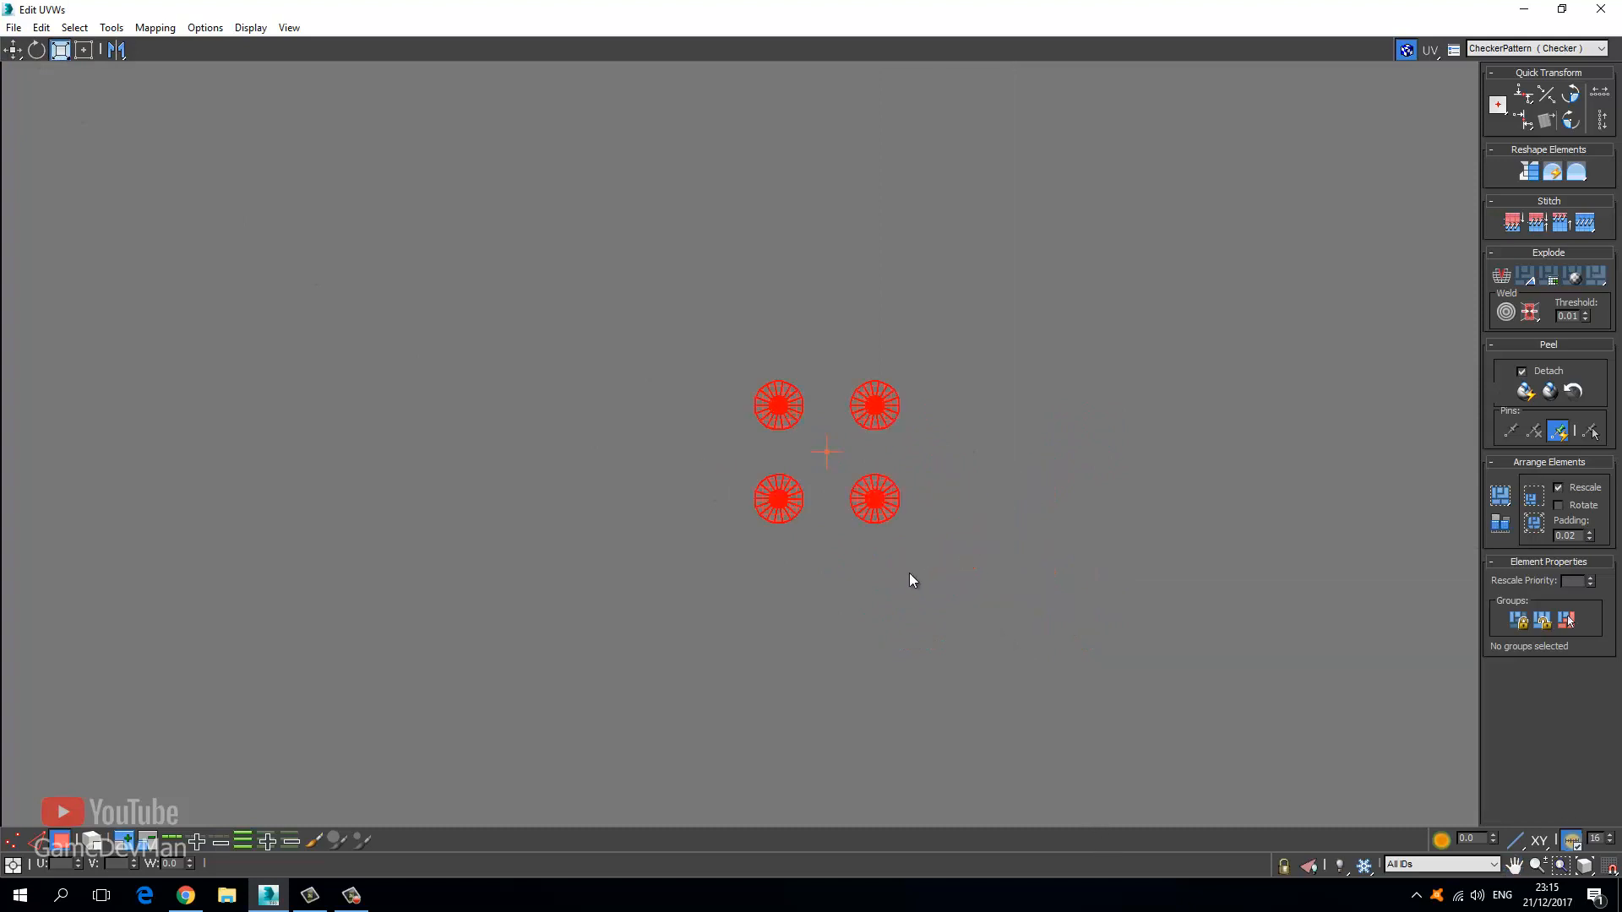
scroll(912, 568, down, 4)
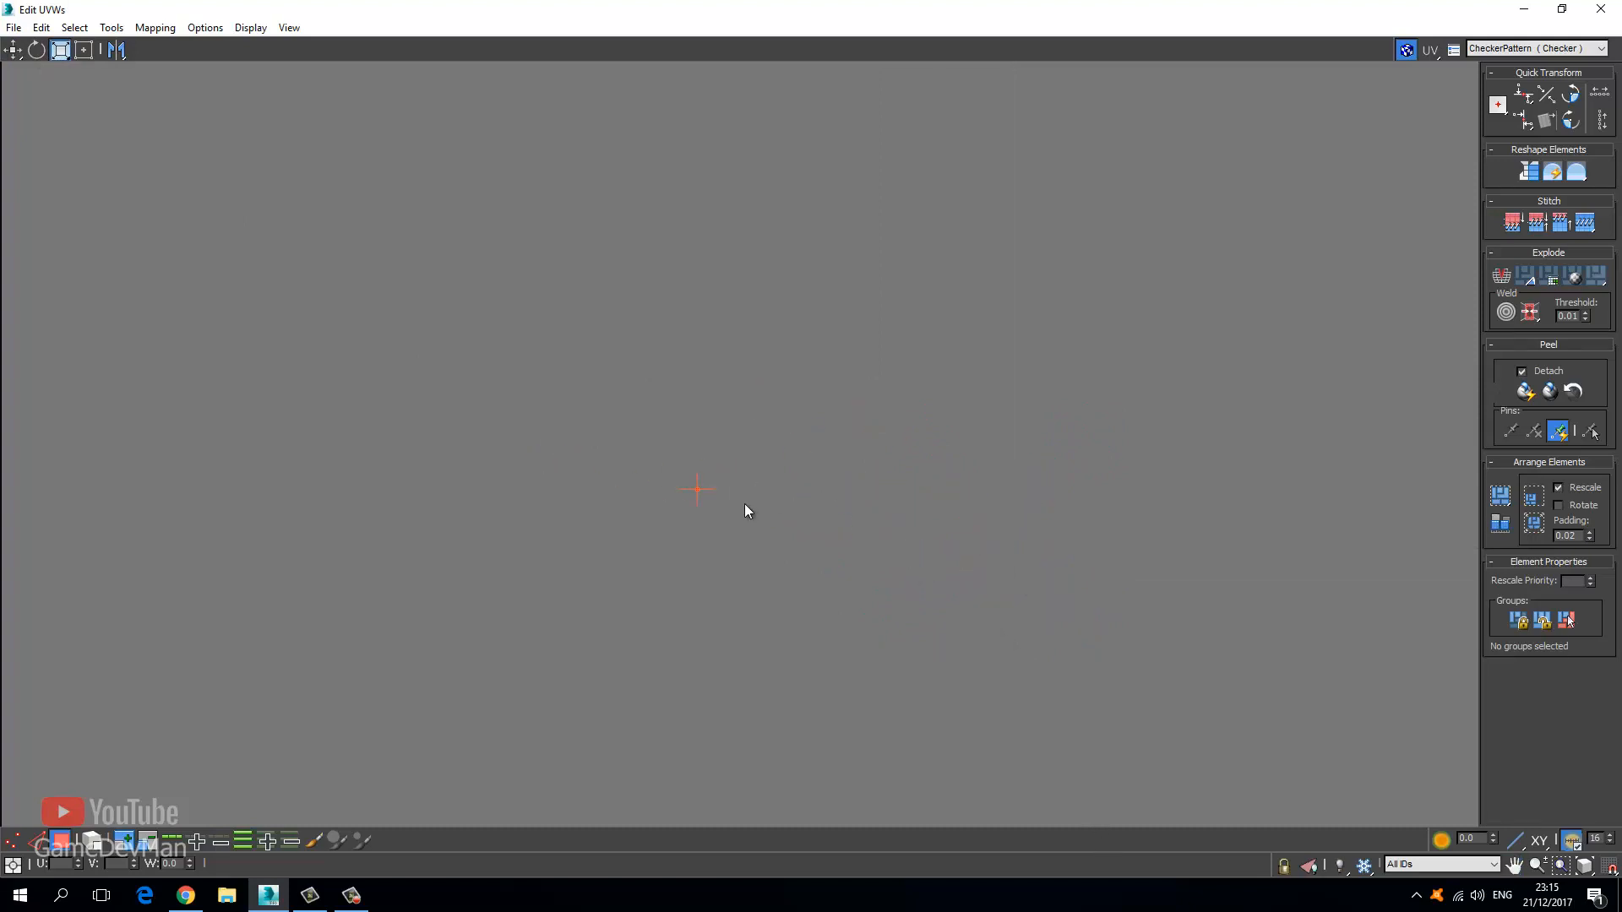
scroll(745, 506, down, 6)
scroll(688, 490, up, 3)
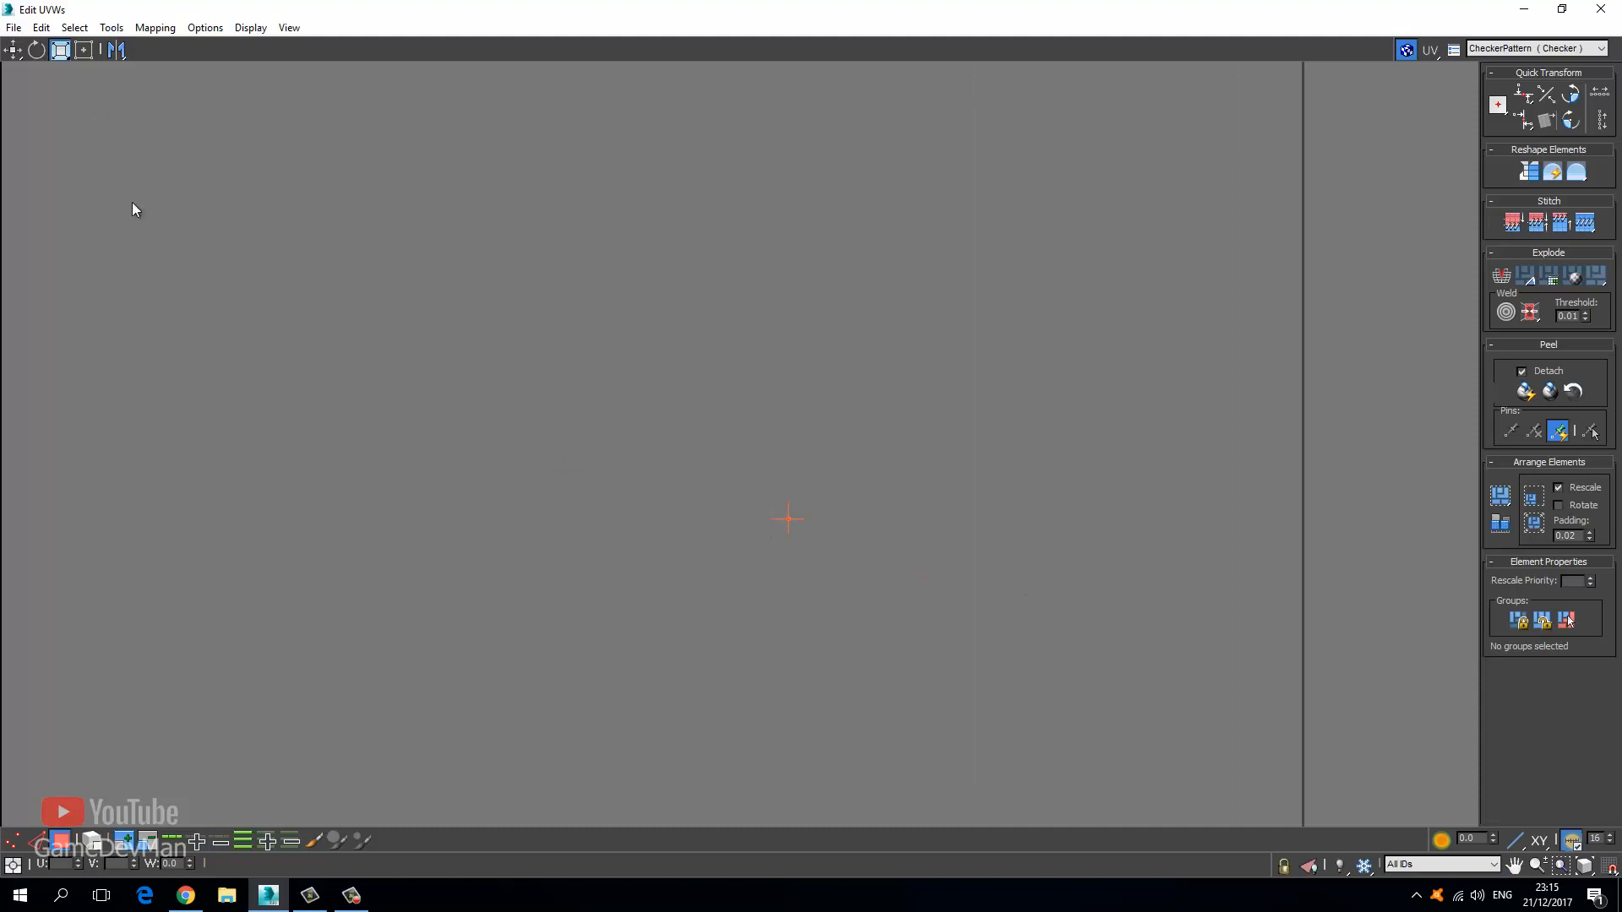
middle_drag(326, 588, 942, 628)
scroll(968, 559, up, 8)
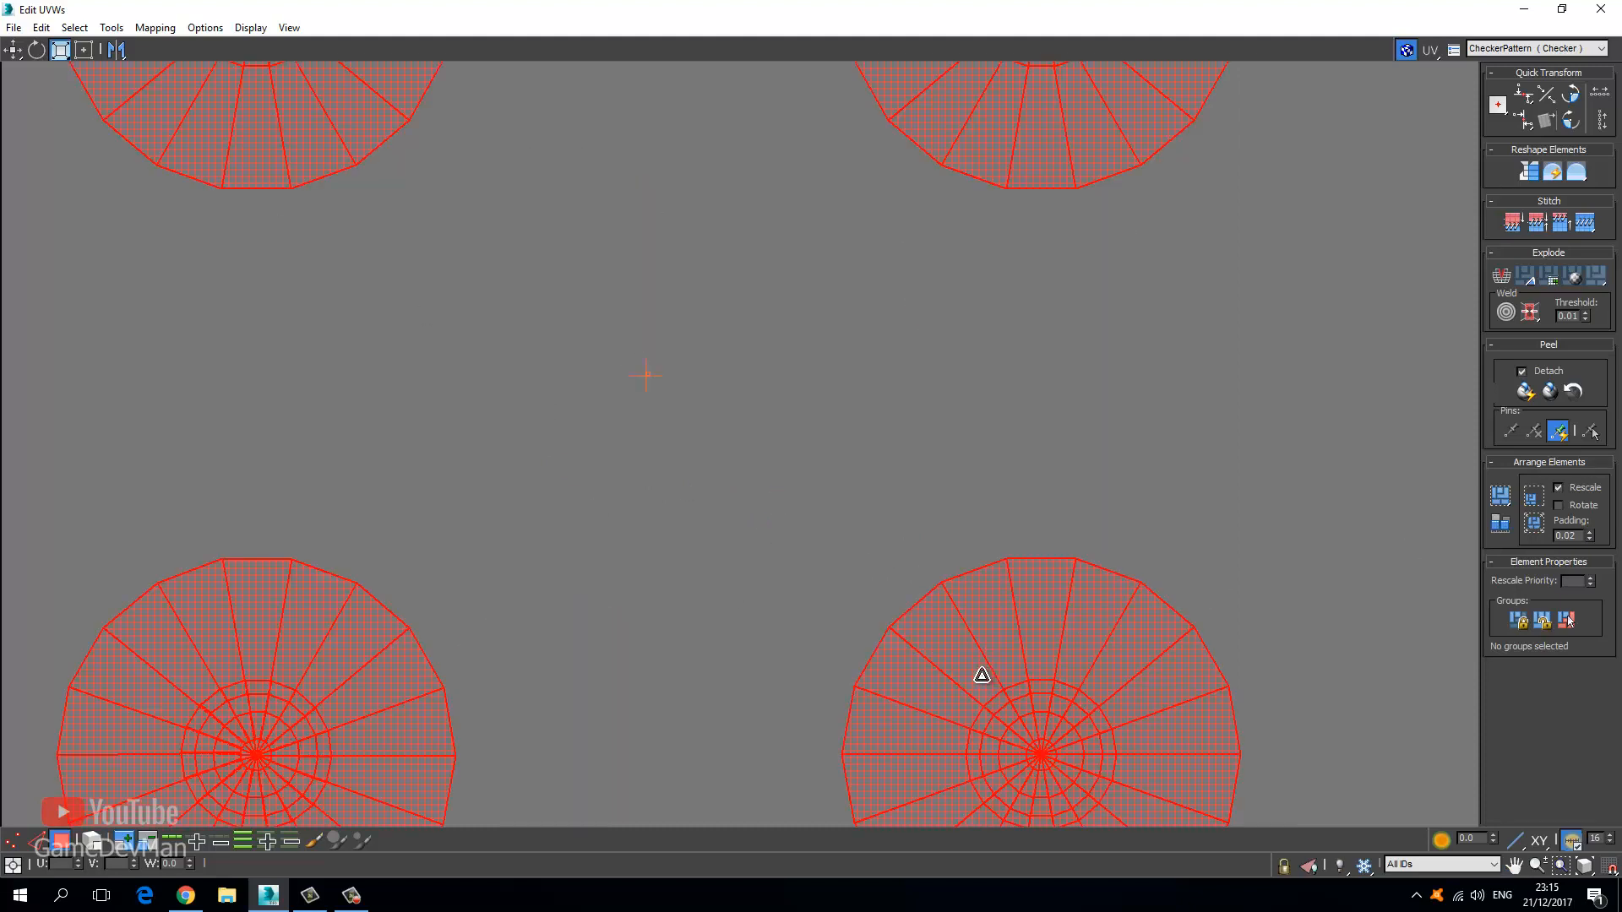
scroll(919, 478, down, 11)
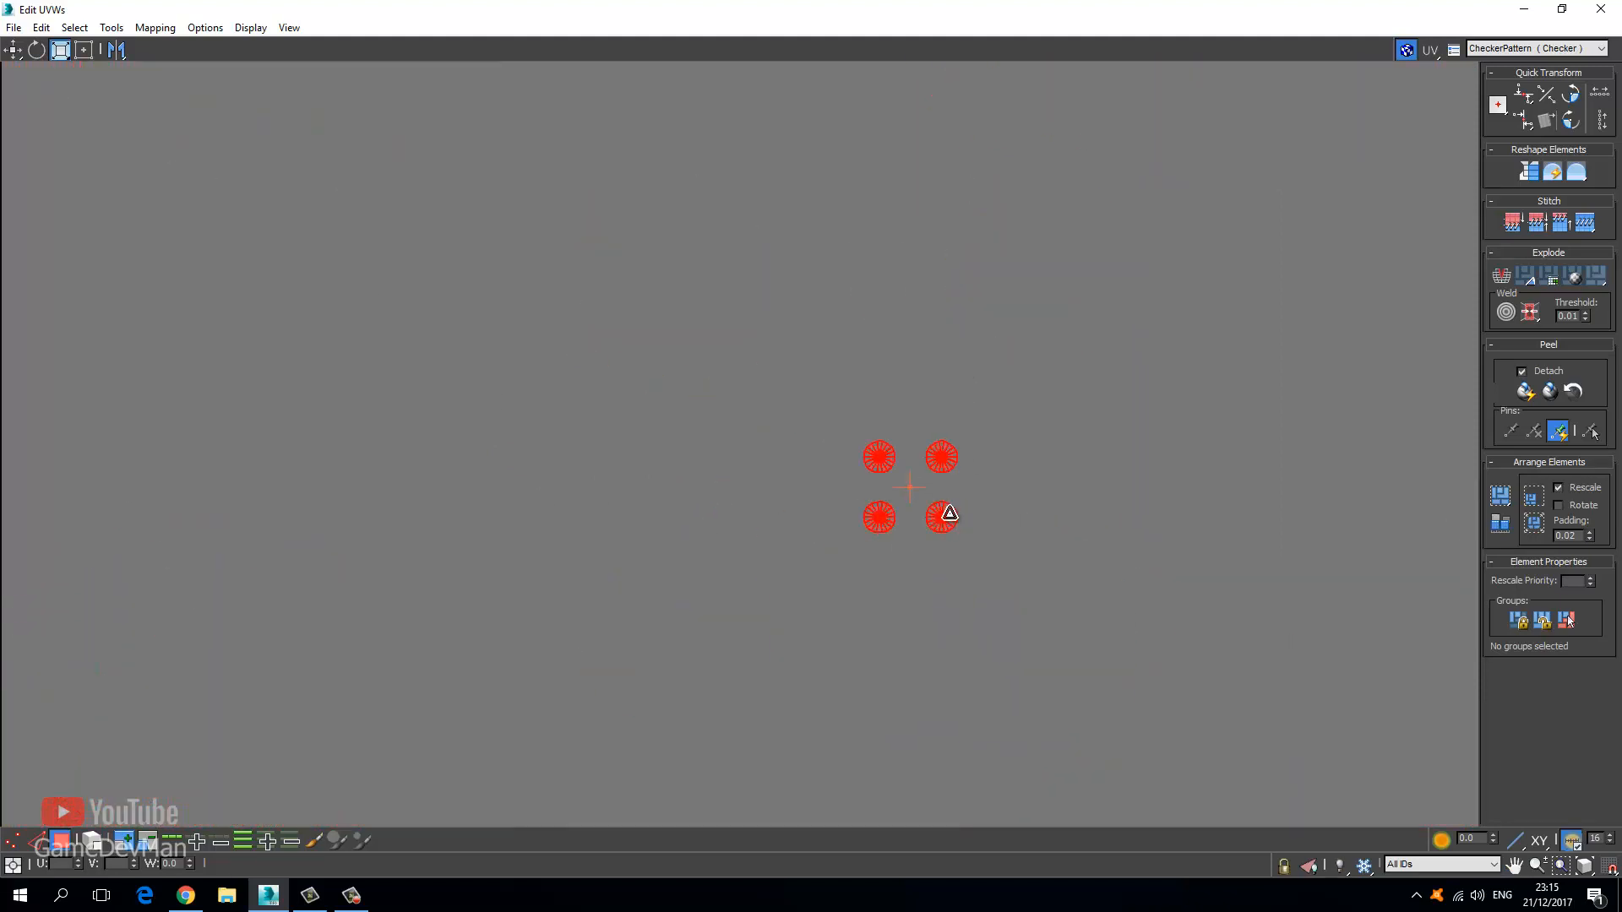
drag(945, 504, 175, 220)
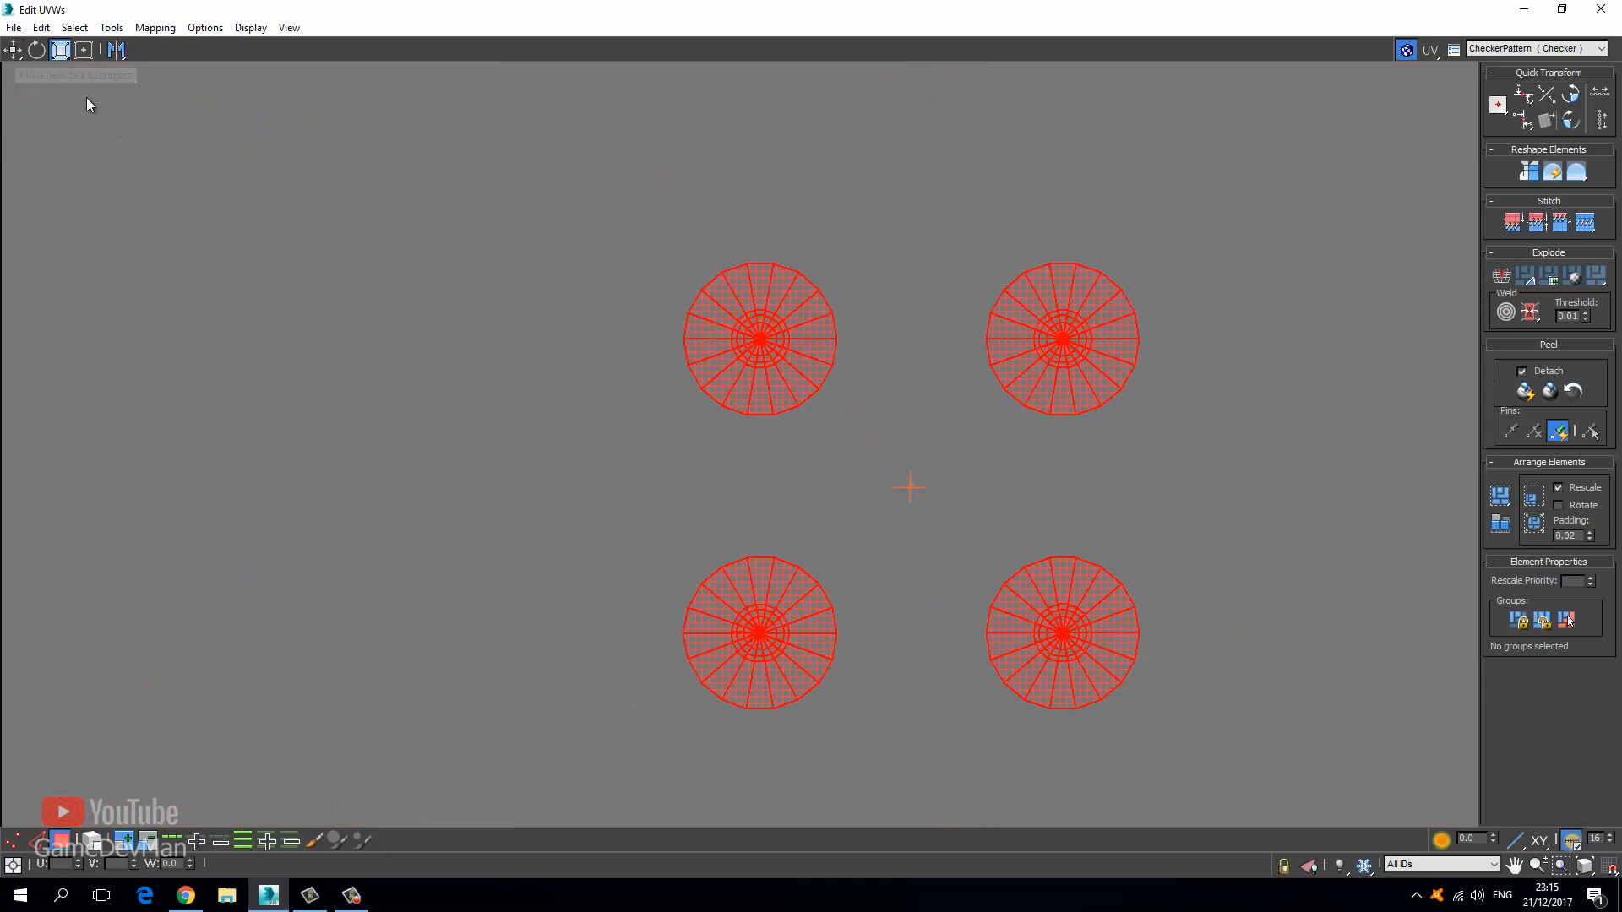
Move the four circles down-right toward the other UV shells.
click(14, 50)
scroll(630, 490, down, 8)
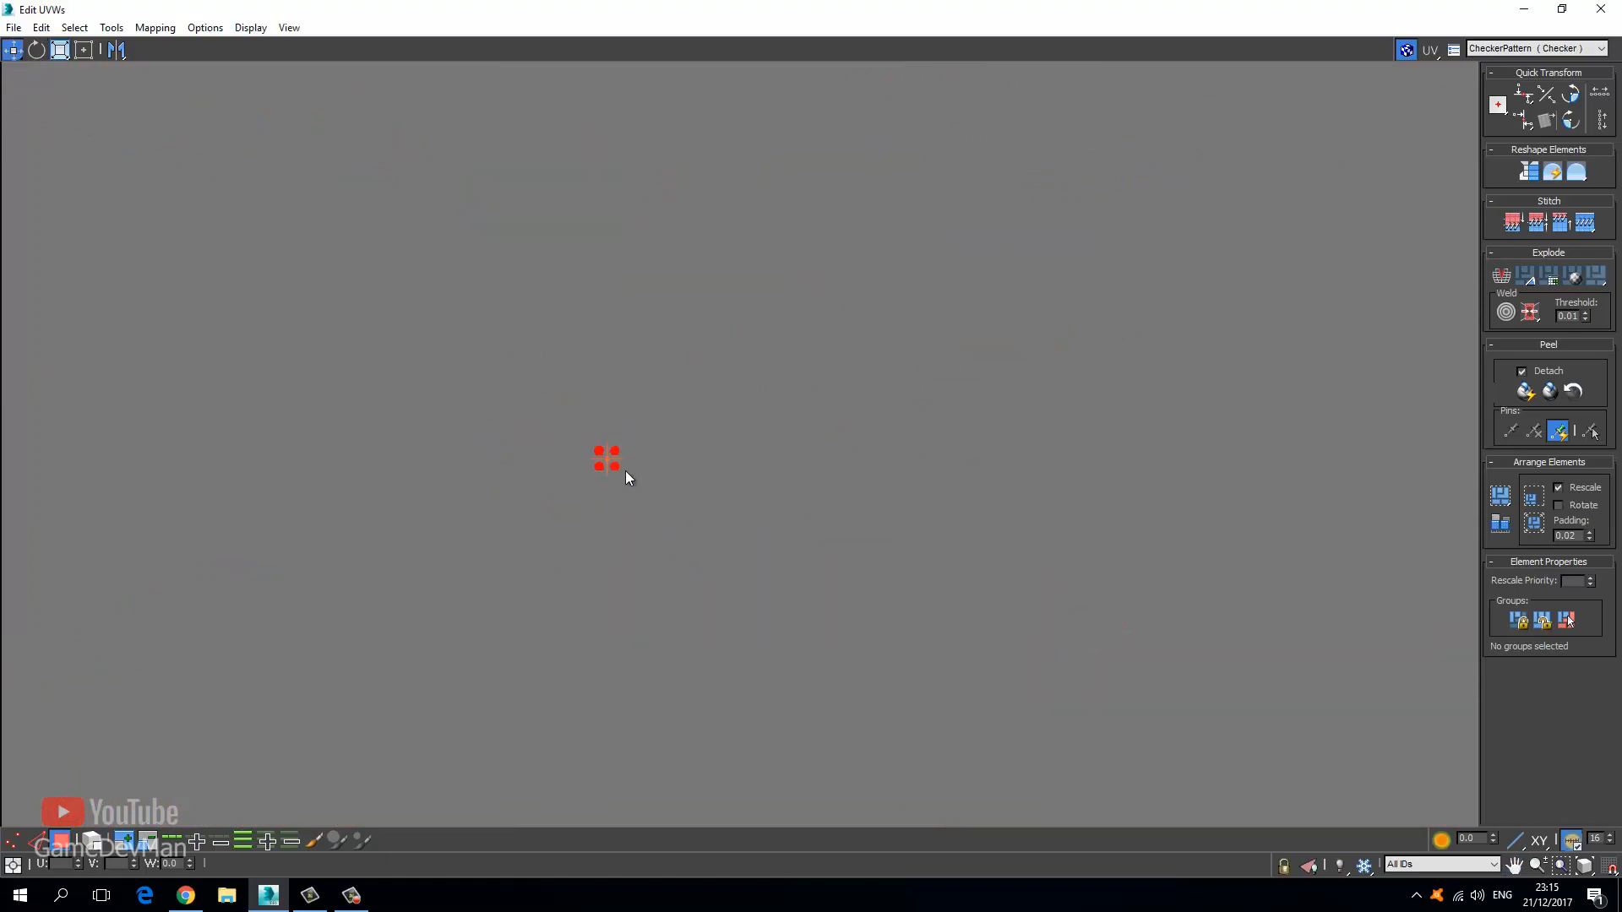
scroll(626, 472, down, 5)
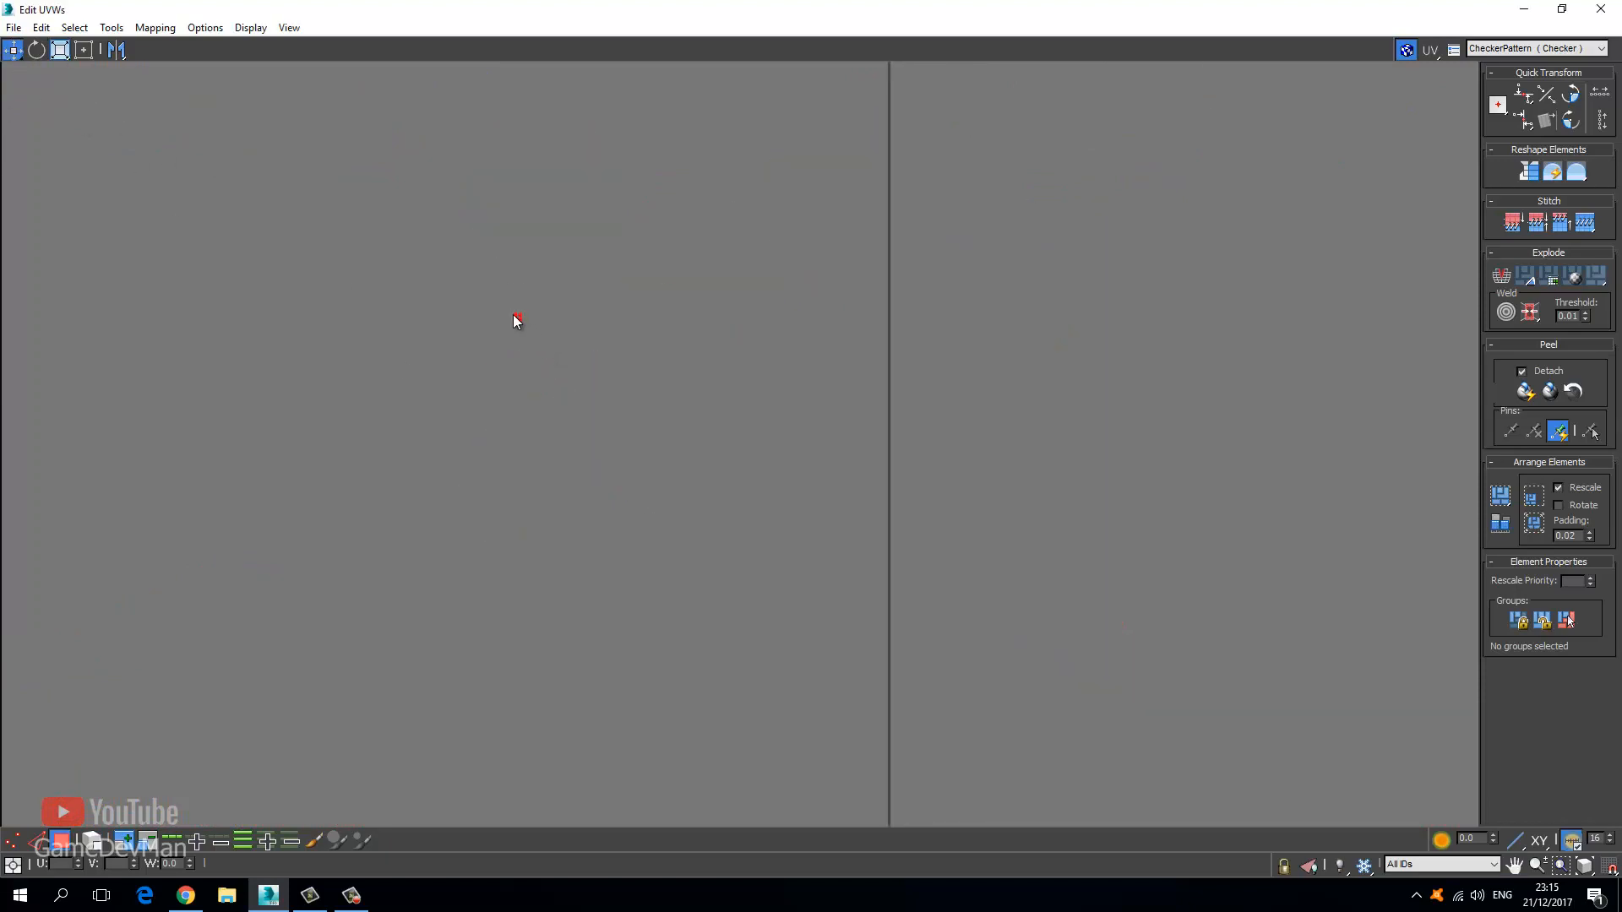
drag(517, 319, 834, 764)
middle_drag(879, 792, 765, 399)
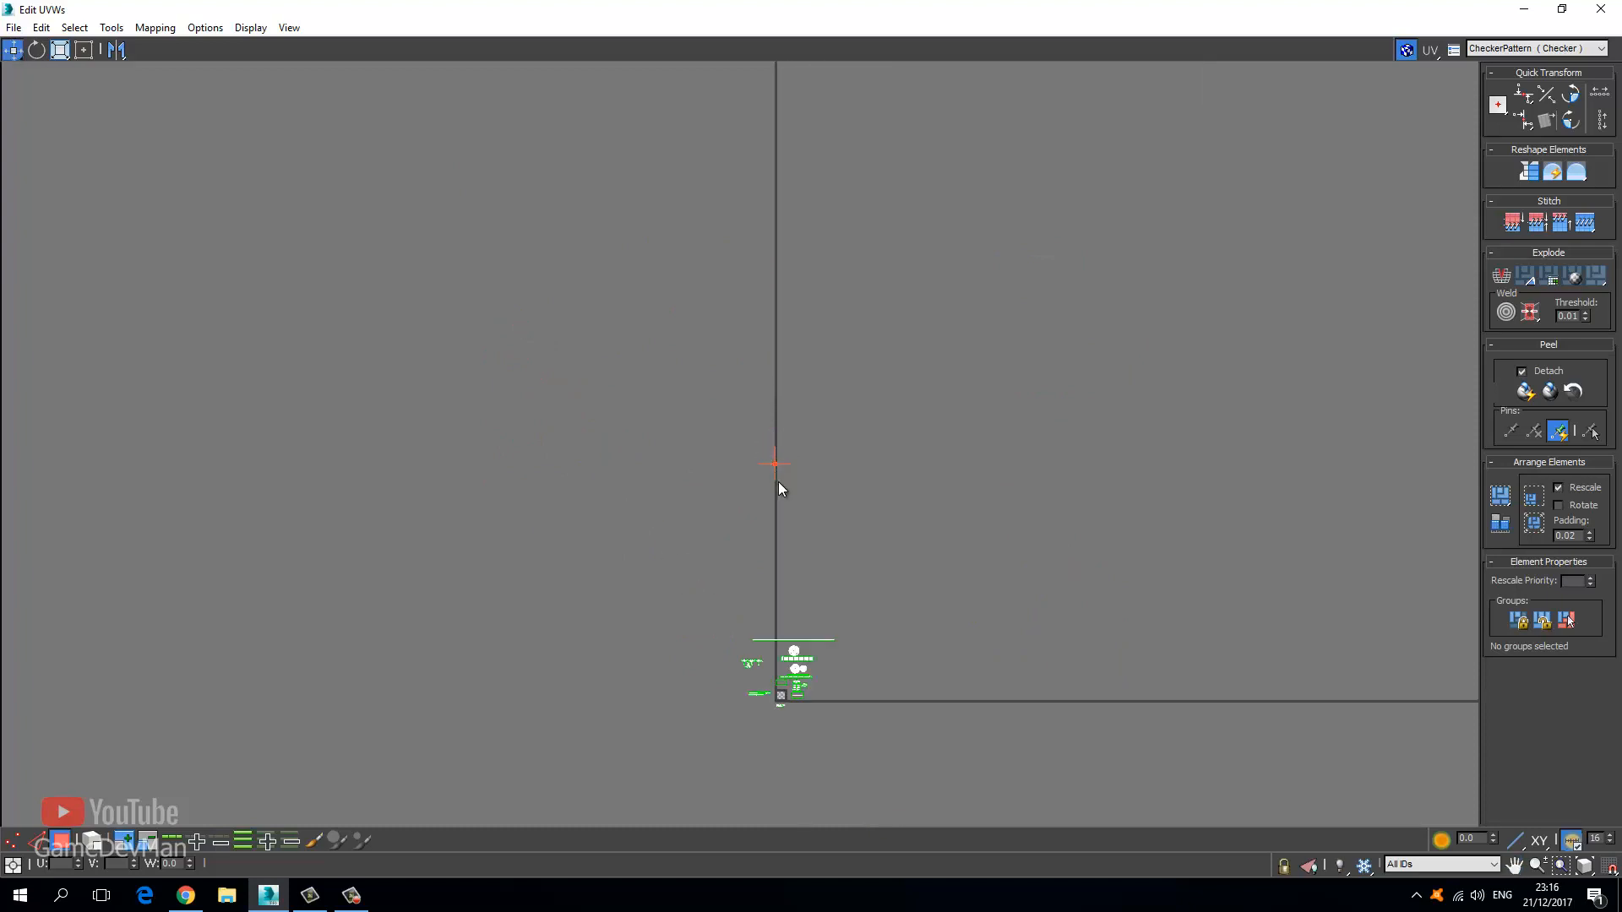
scroll(777, 478, up, 4)
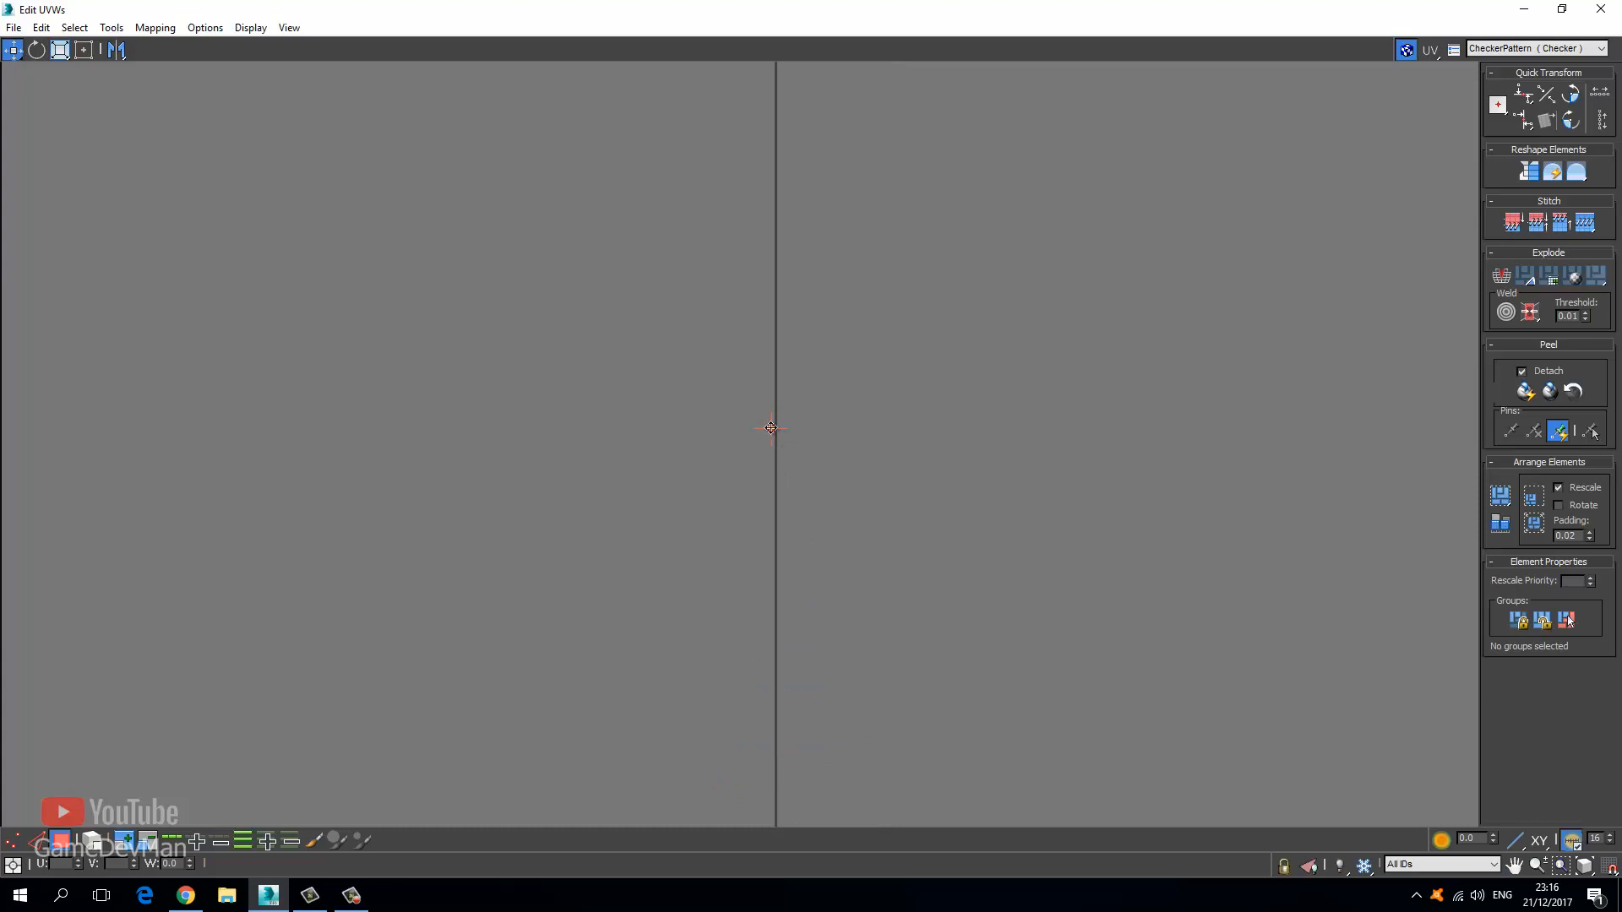
middle_drag(807, 776, 768, 362)
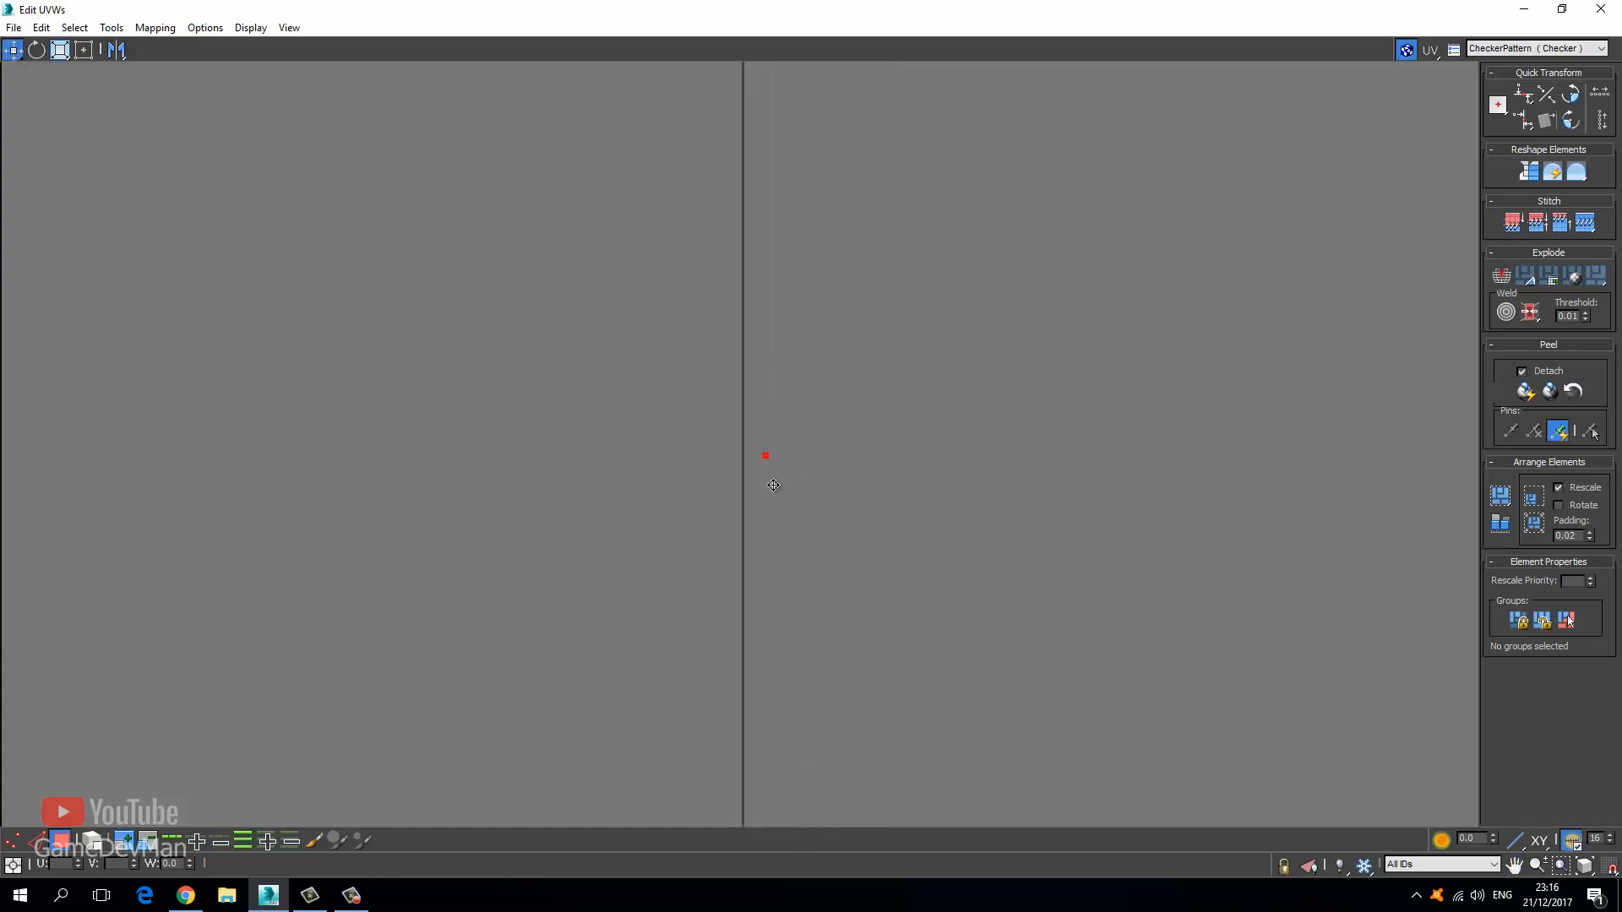
middle_drag(769, 809, 759, 261)
Enlarge the four circles with the Scale tool.
key(w)
scroll(774, 456, up, 3)
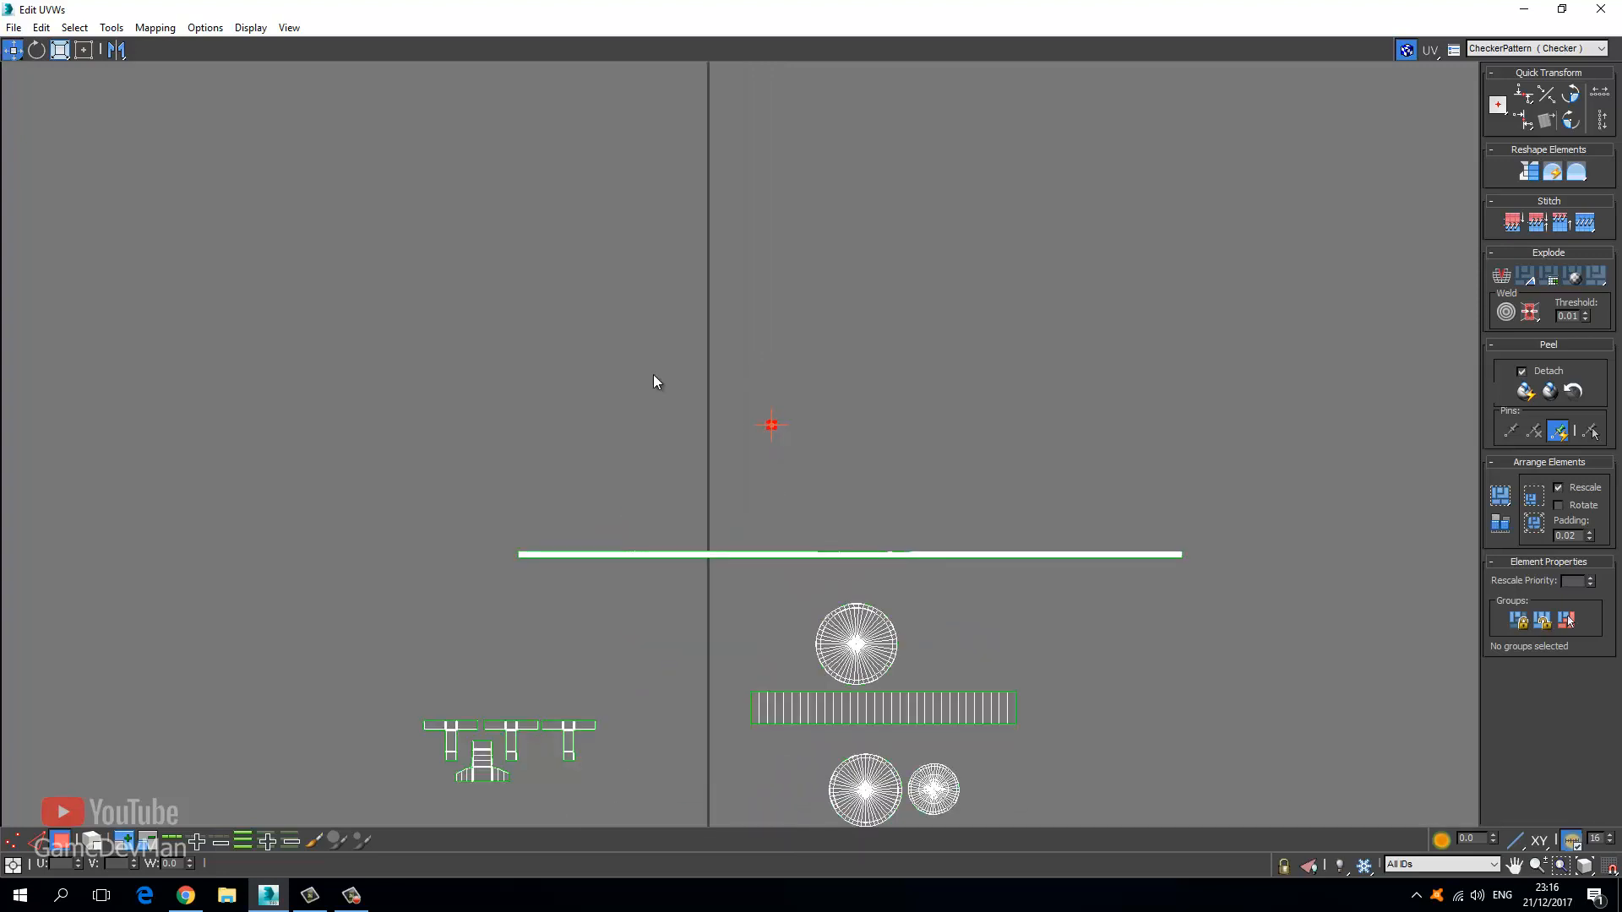
click(60, 50)
scroll(920, 551, up, 5)
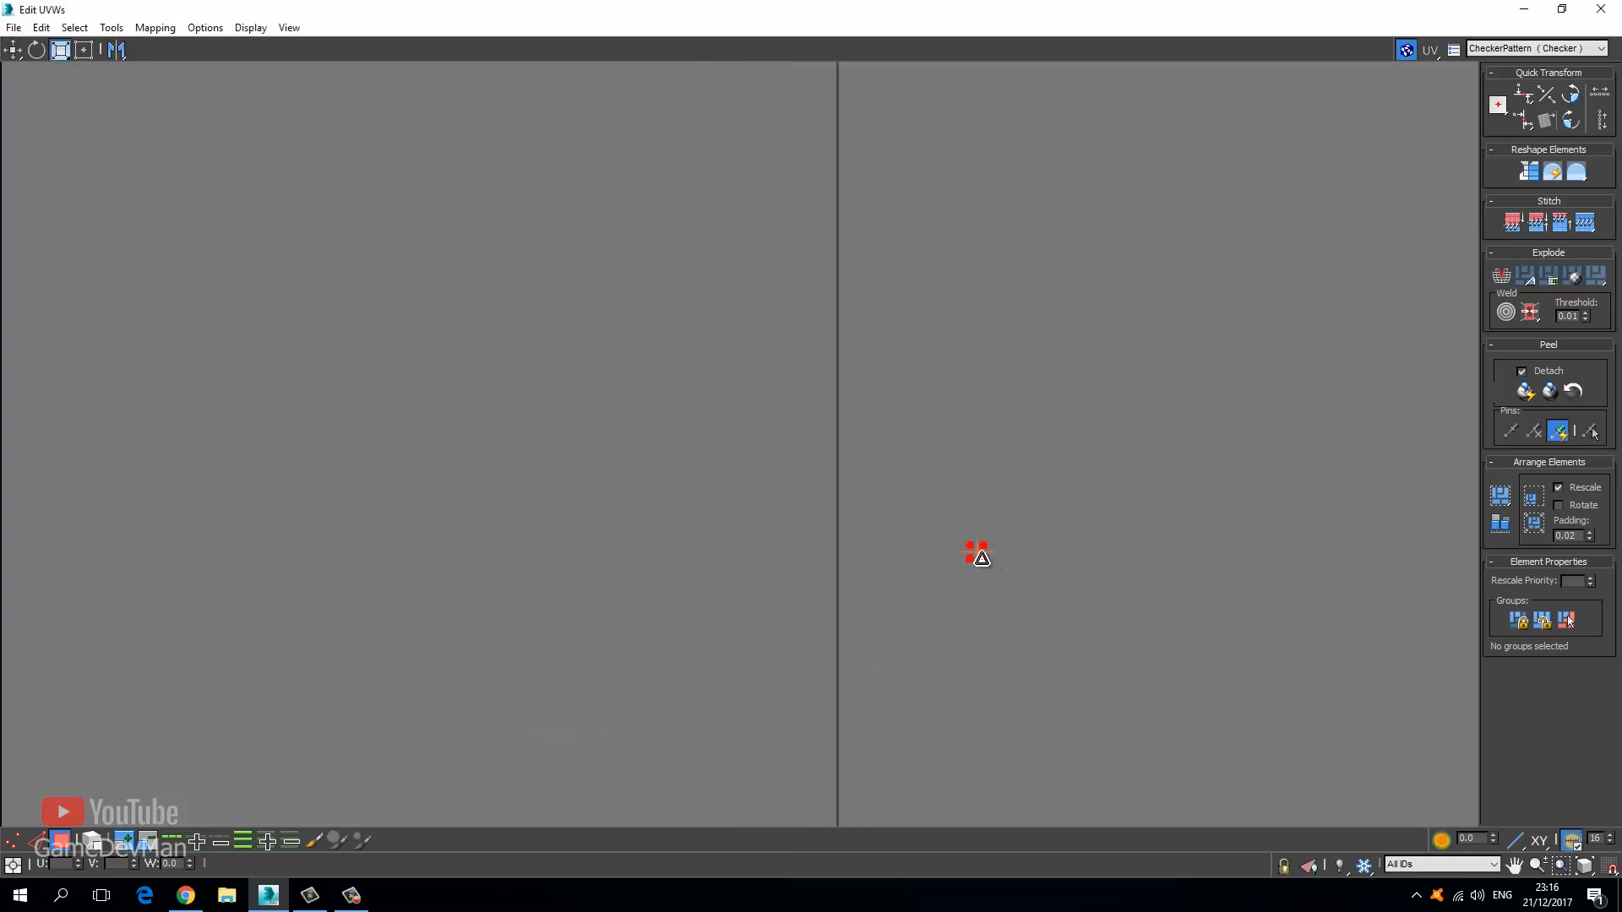
drag(983, 556, 944, 103)
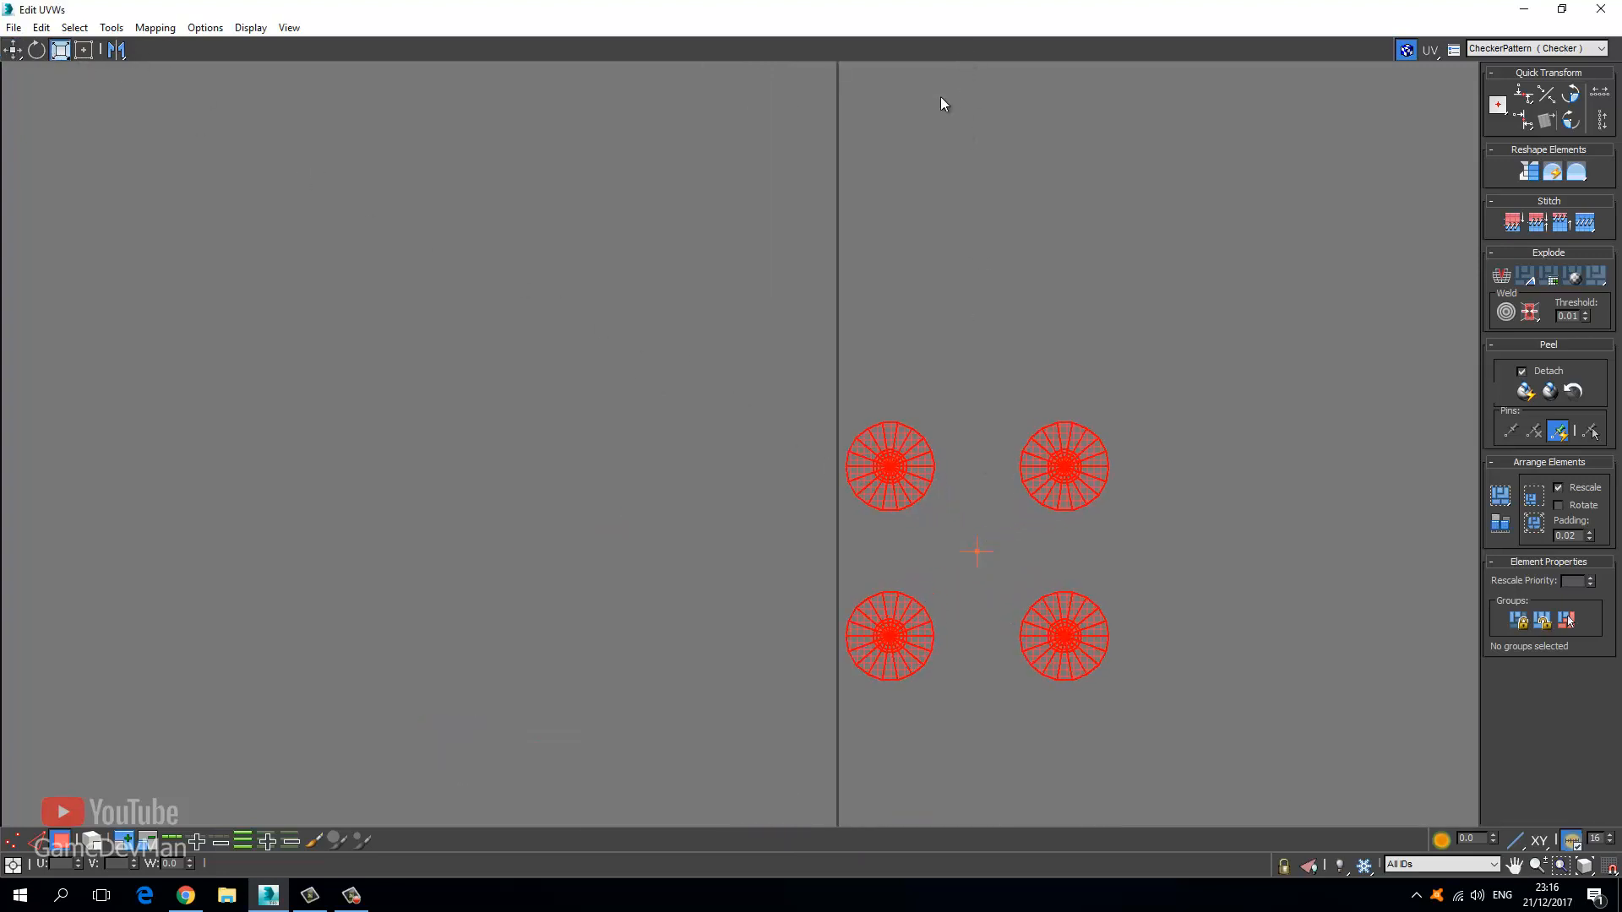
Push the left pair and the lower pair of circles together into a tight 2×2 grid.
click(13, 51)
click(787, 479)
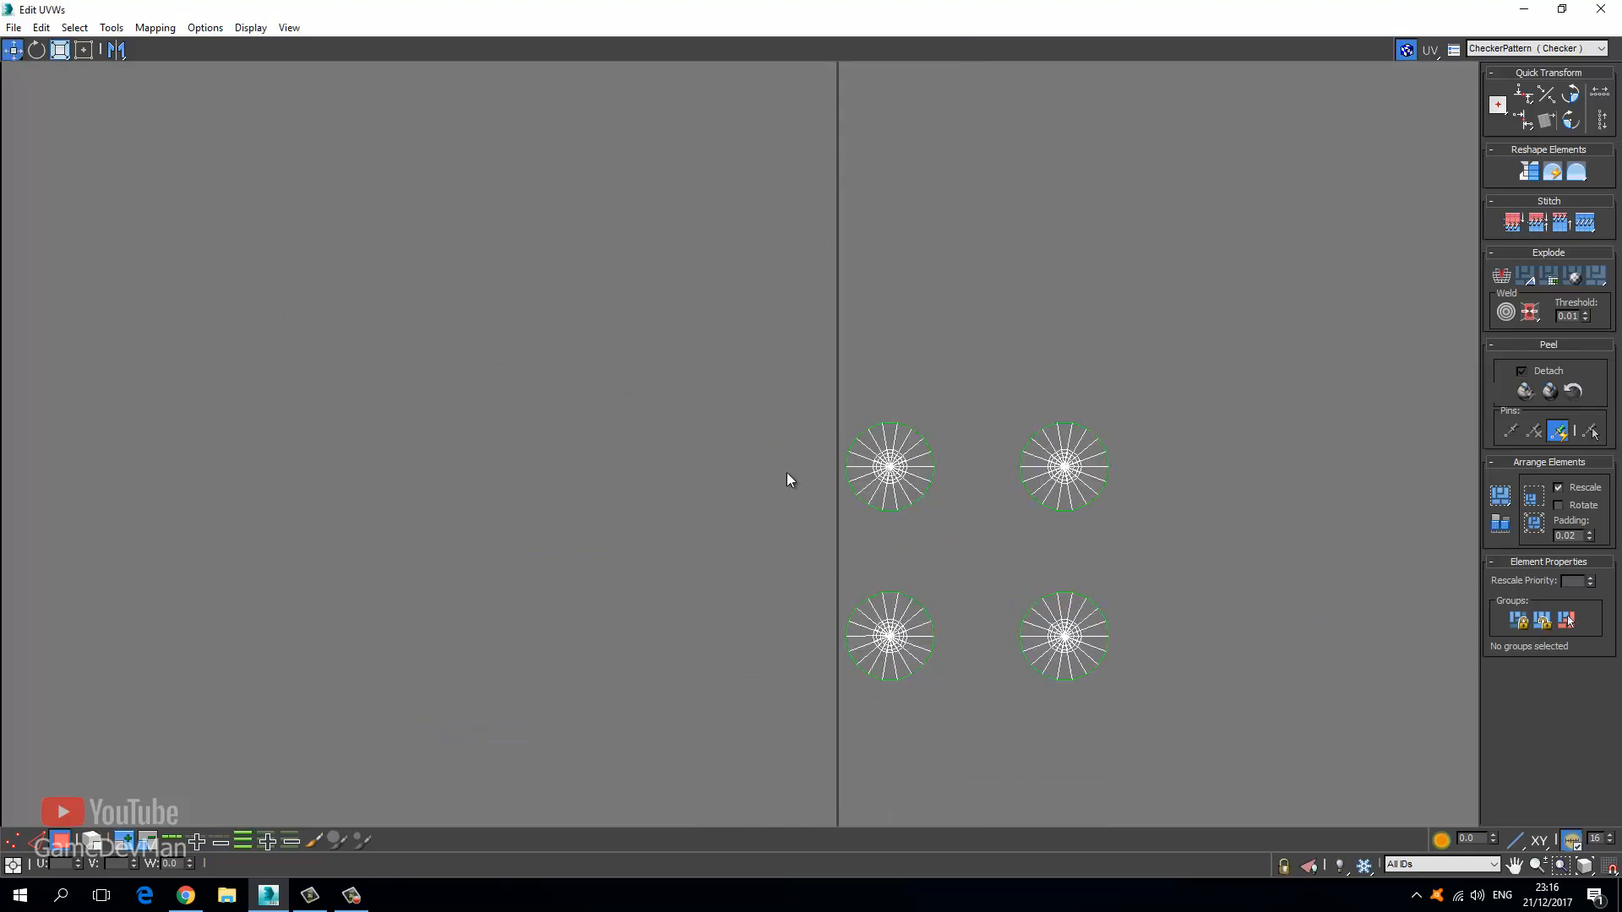
drag(972, 696, 982, 705)
shift+drag(870, 640, 941, 640)
click(819, 545)
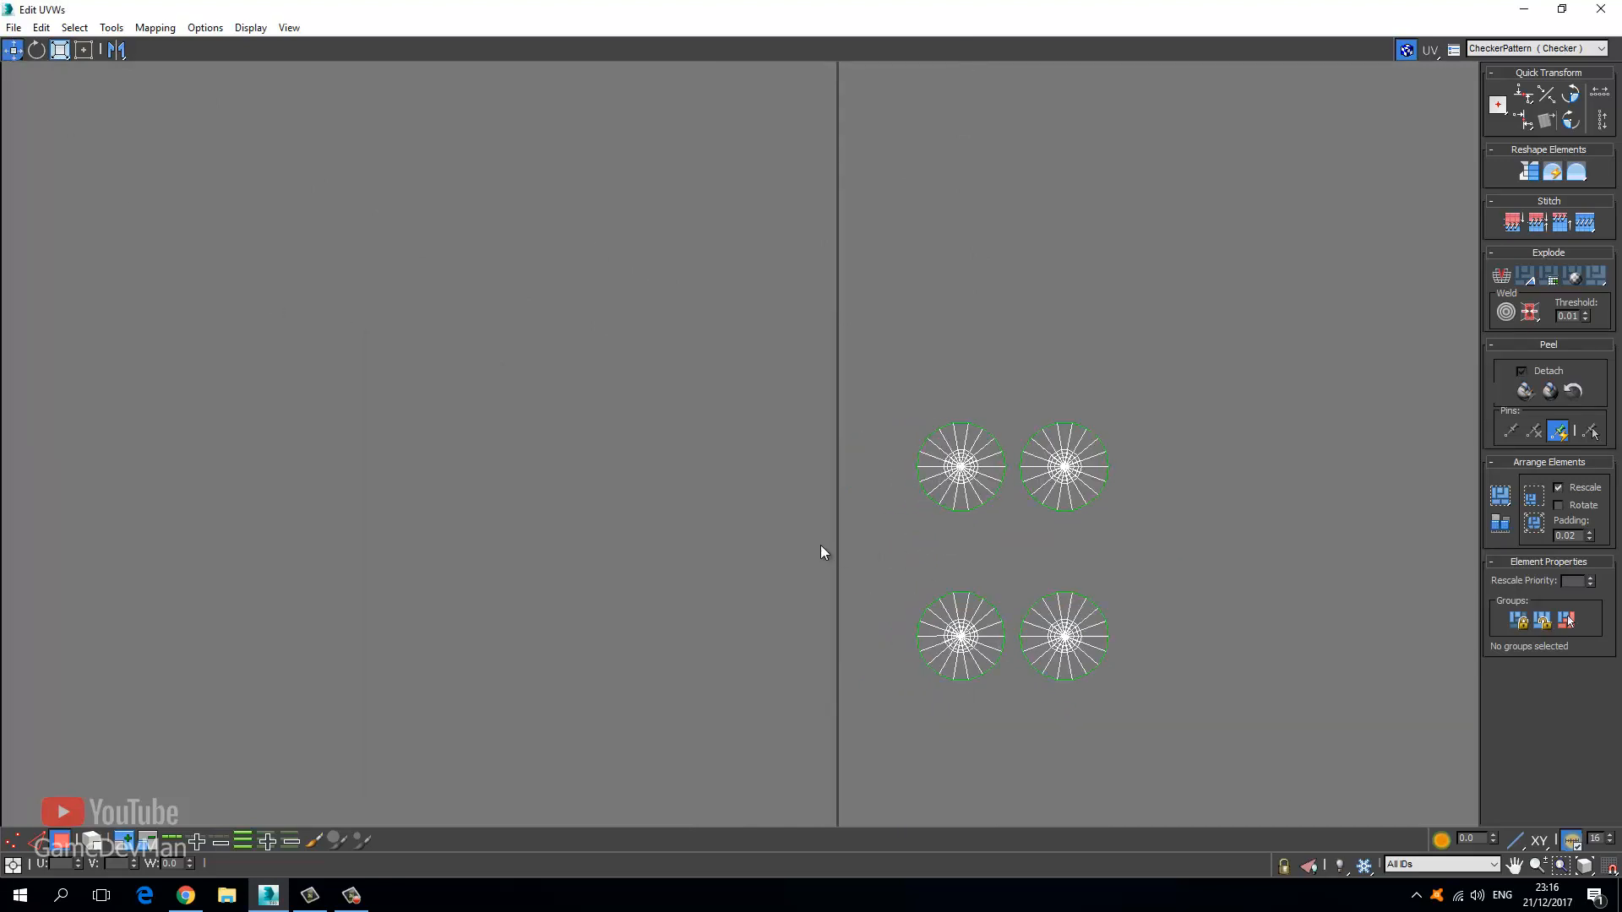
drag(824, 553, 1156, 707)
shift+drag(1056, 629, 1056, 561)
click(834, 574)
middle_drag(707, 380, 658, 275)
scroll(663, 283, down, 5)
middle_drag(694, 336, 668, 252)
scroll(568, 236, down, 2)
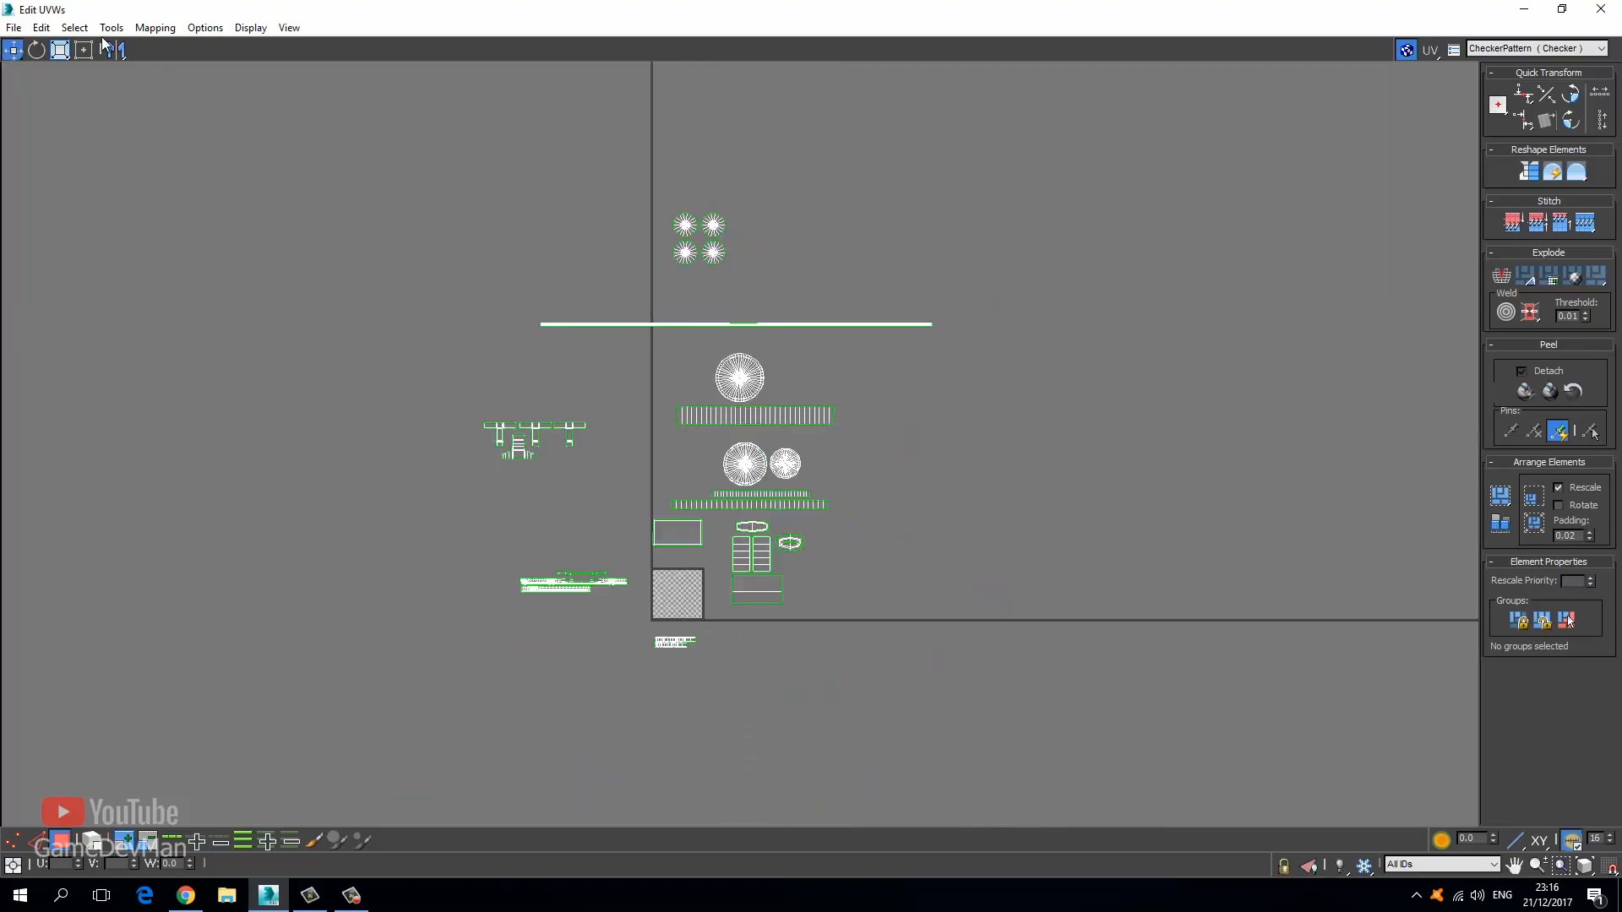
Flip the four circular shells horizontally and recheck for inverted polygons.
click(74, 27)
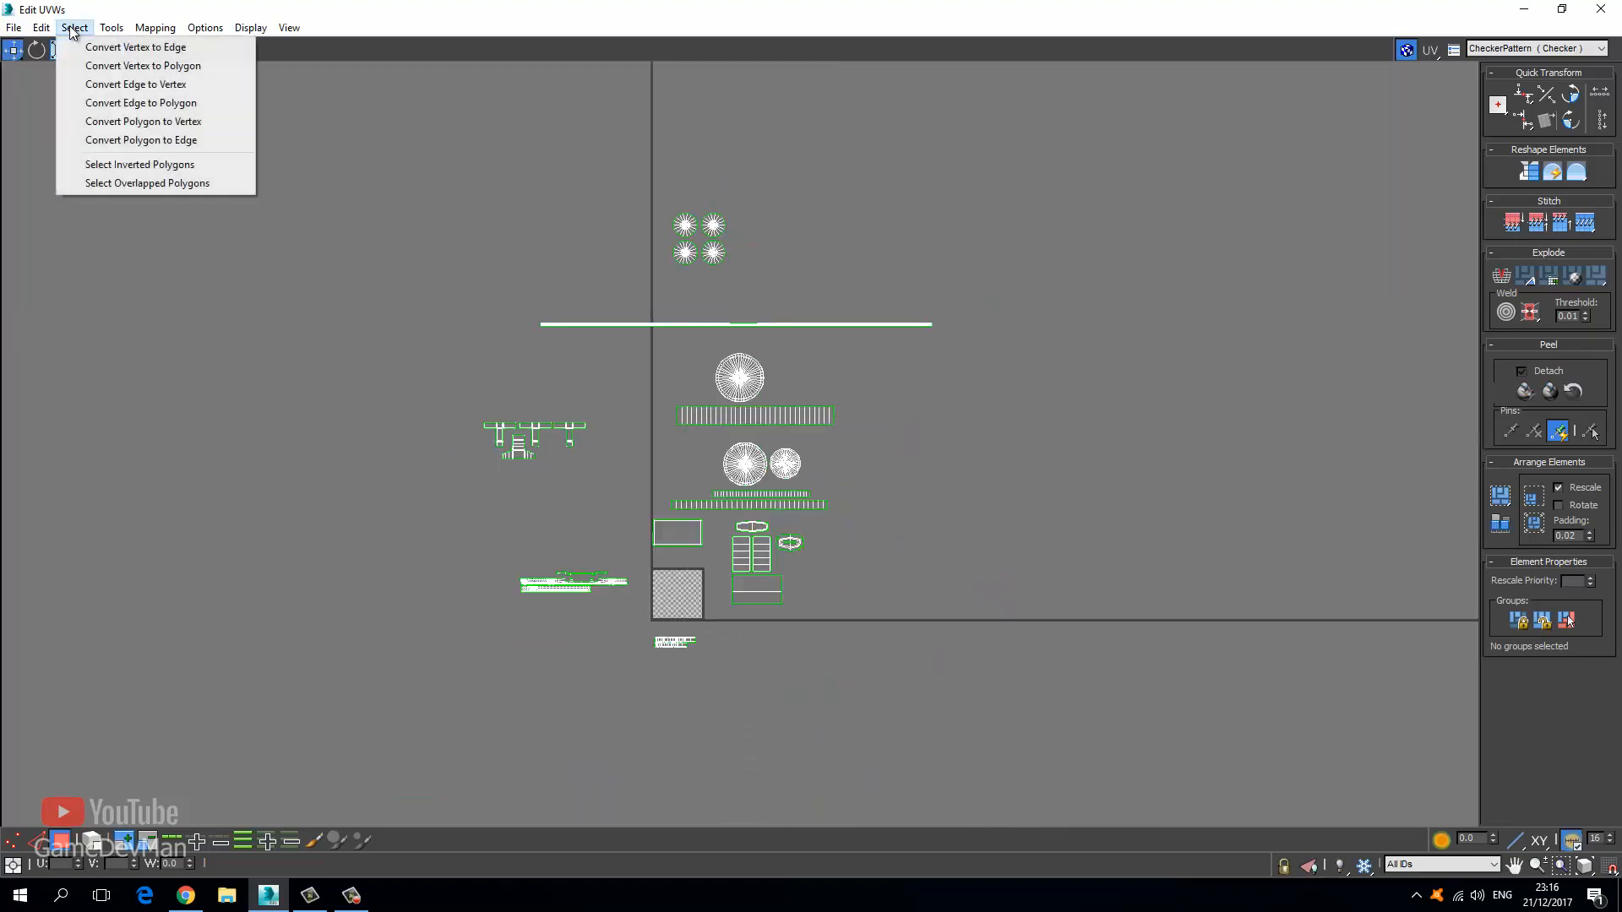
click(117, 164)
drag(598, 171, 773, 296)
click(112, 27)
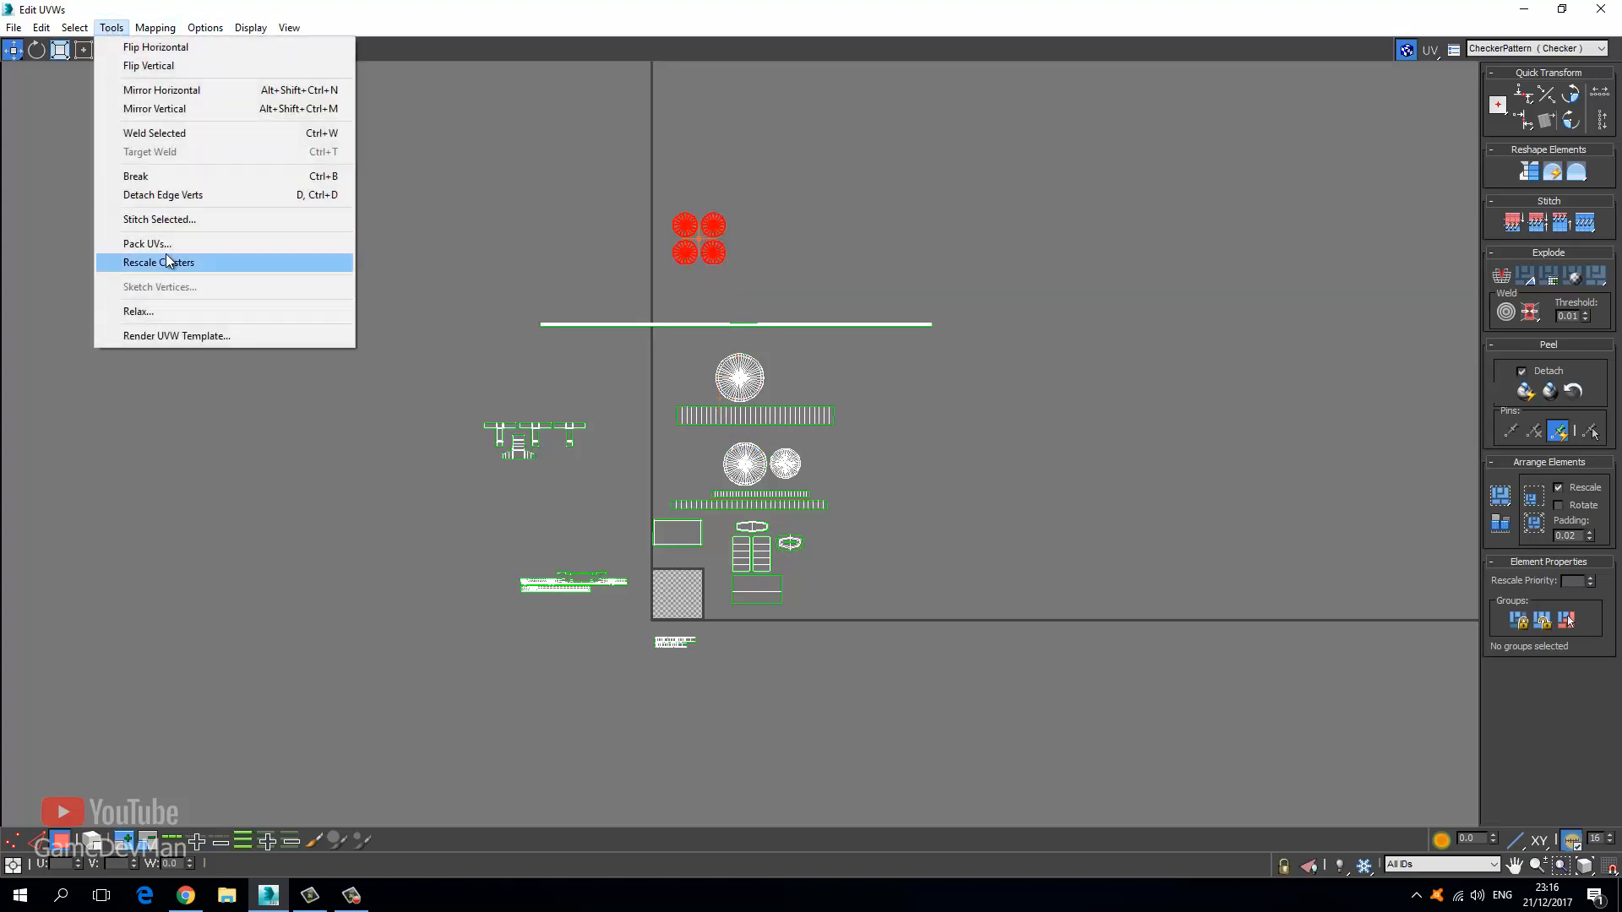
click(166, 48)
click(111, 27)
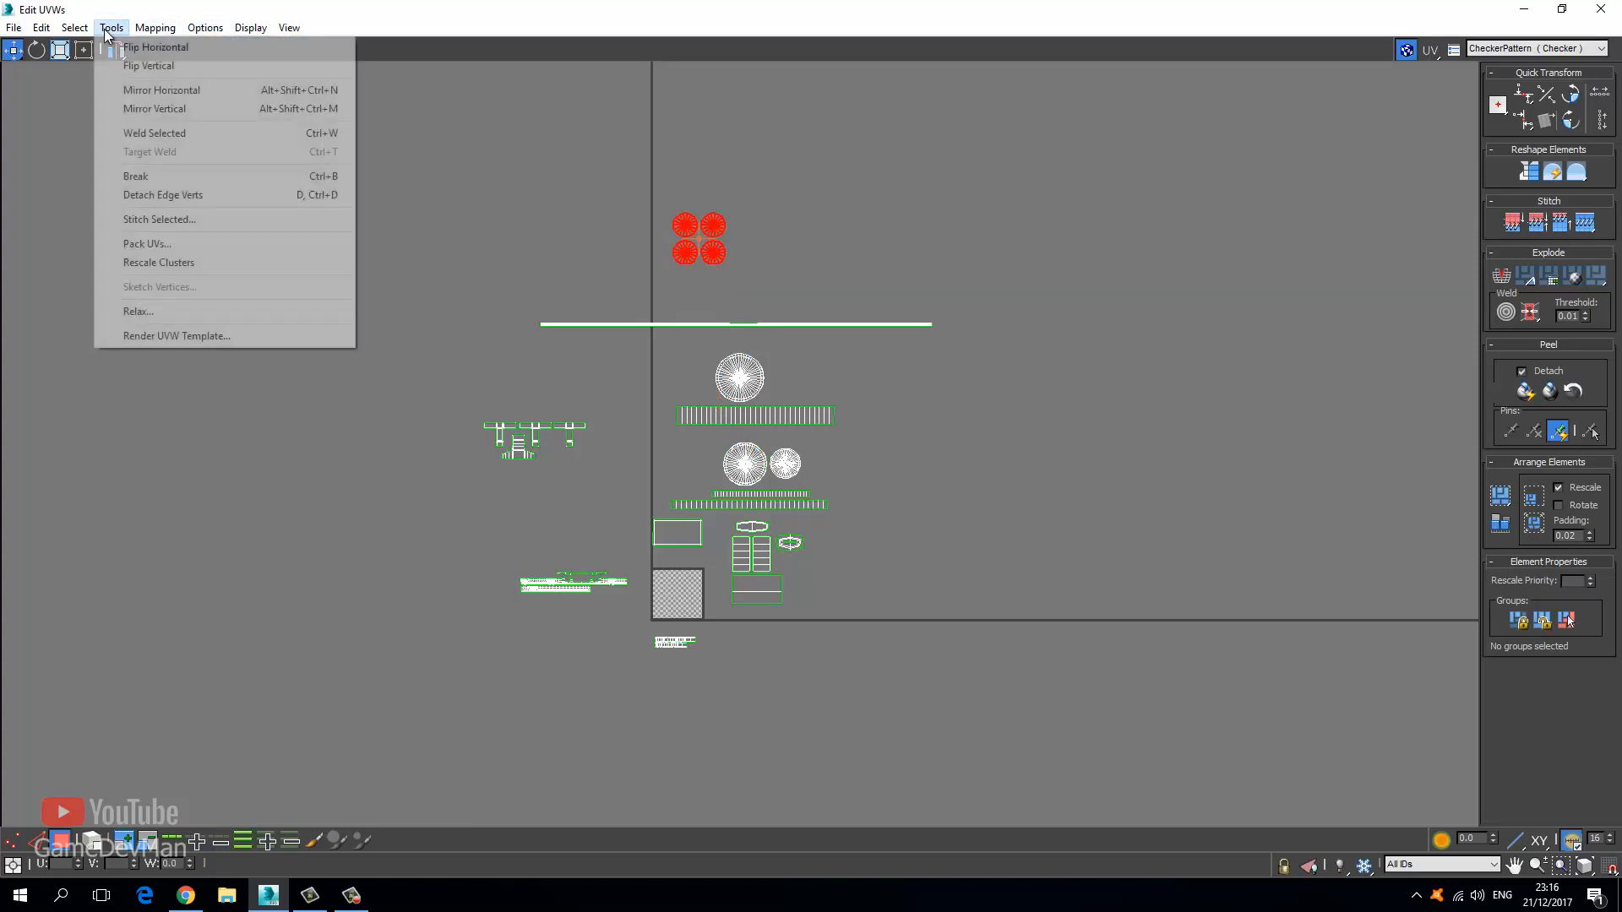
mouse_move(75, 27)
click(131, 164)
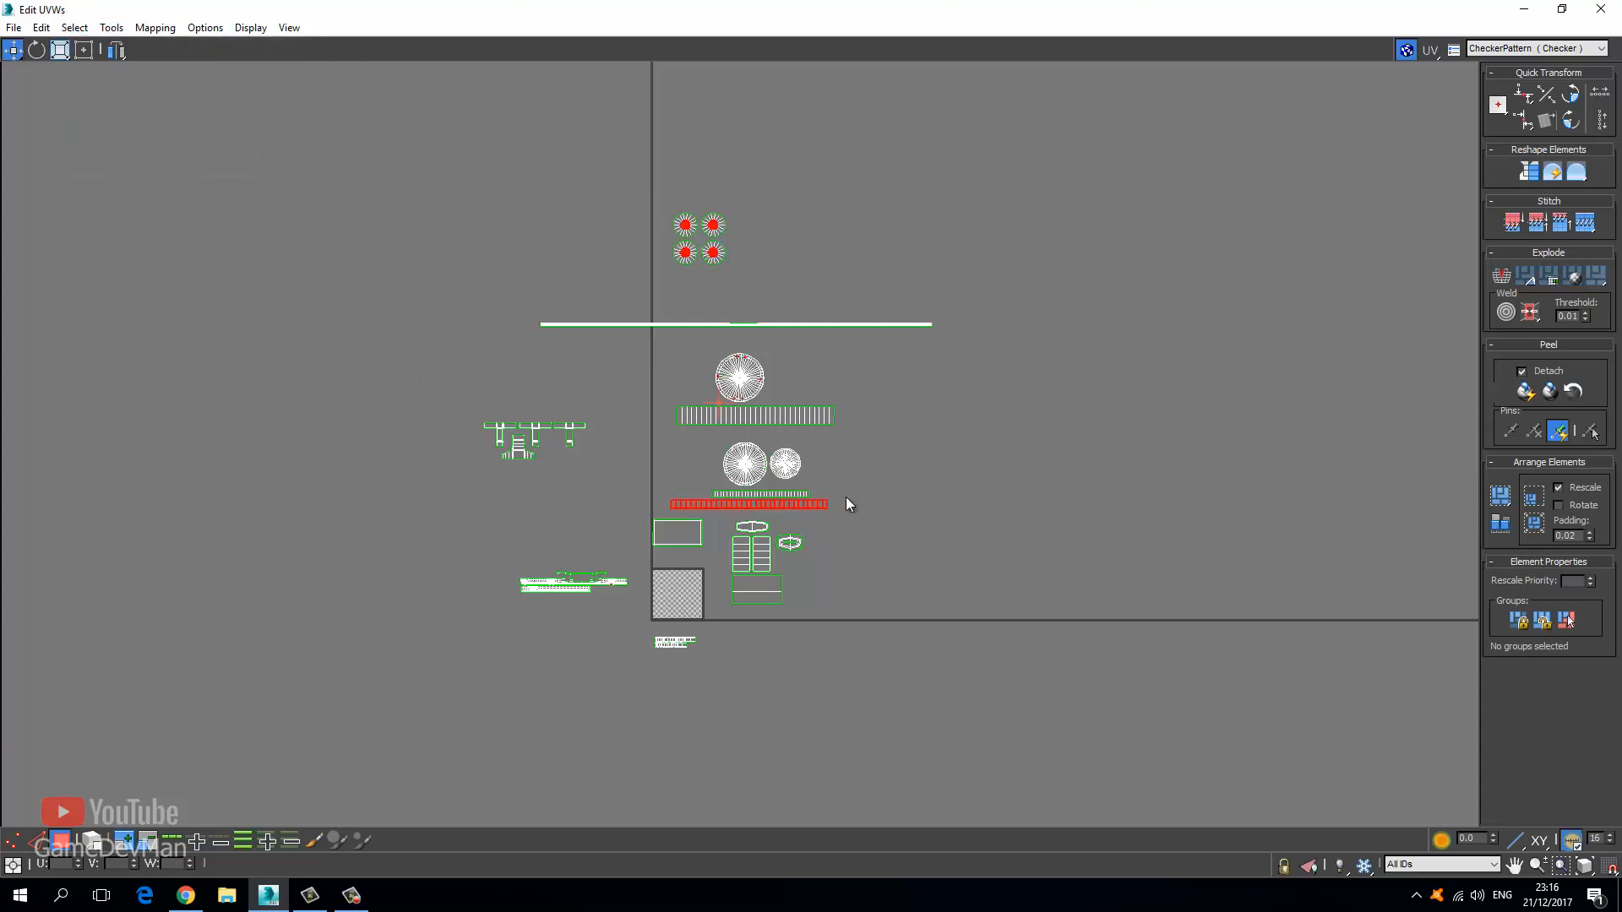
scroll(699, 505, up, 5)
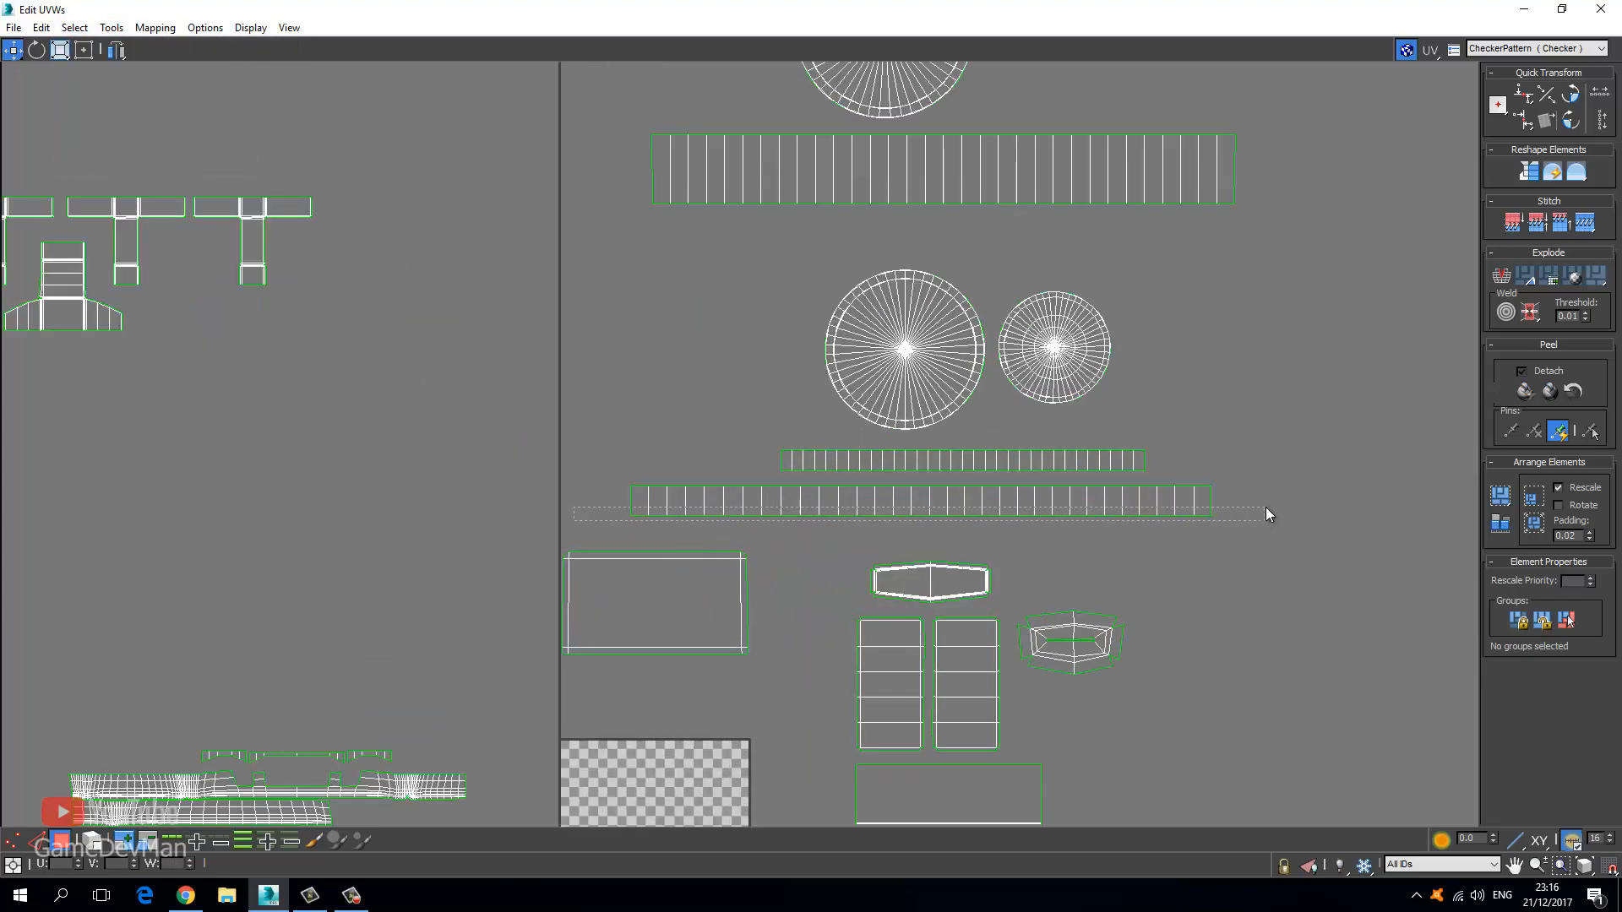
Flip the lower long strip horizontally.
drag(573, 508, 1265, 514)
click(75, 27)
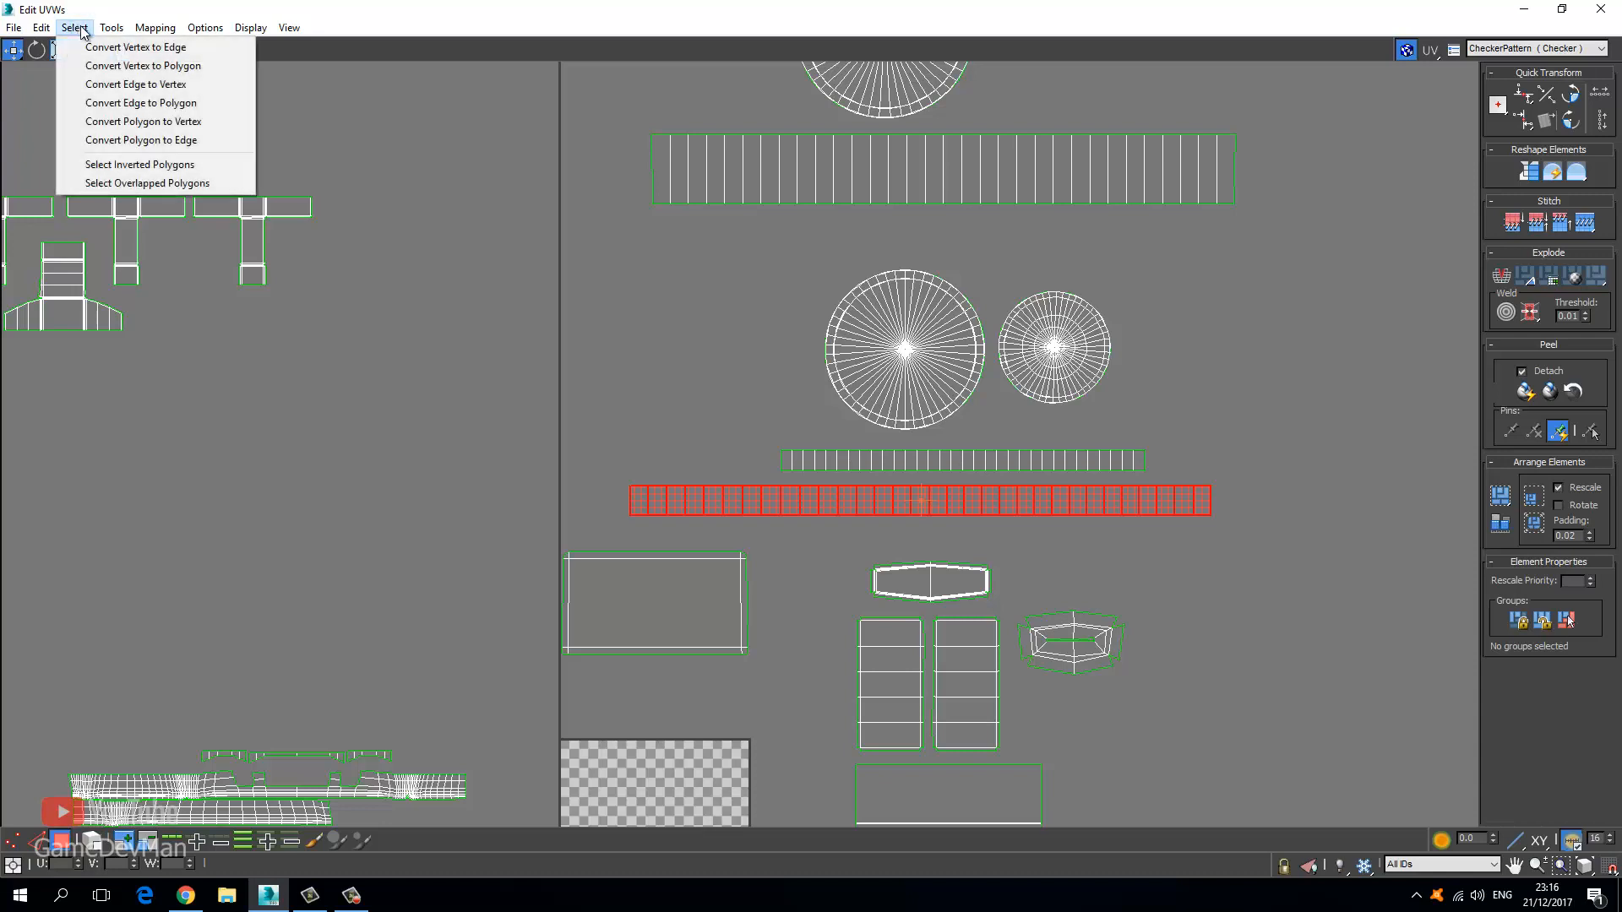
mouse_move(112, 27)
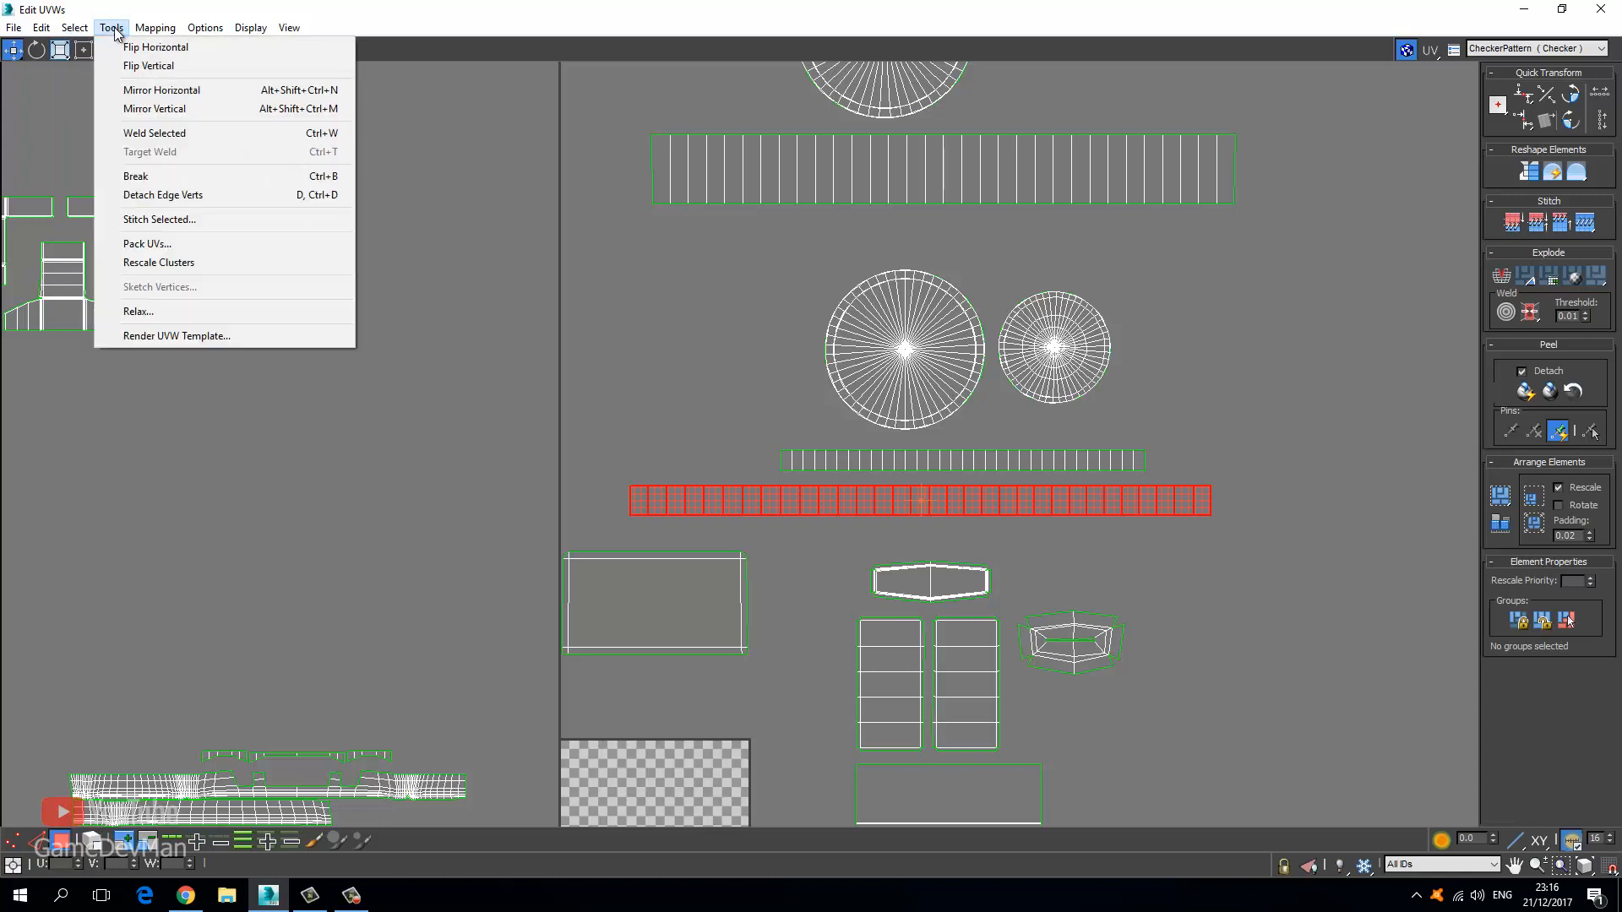
click(180, 49)
click(534, 387)
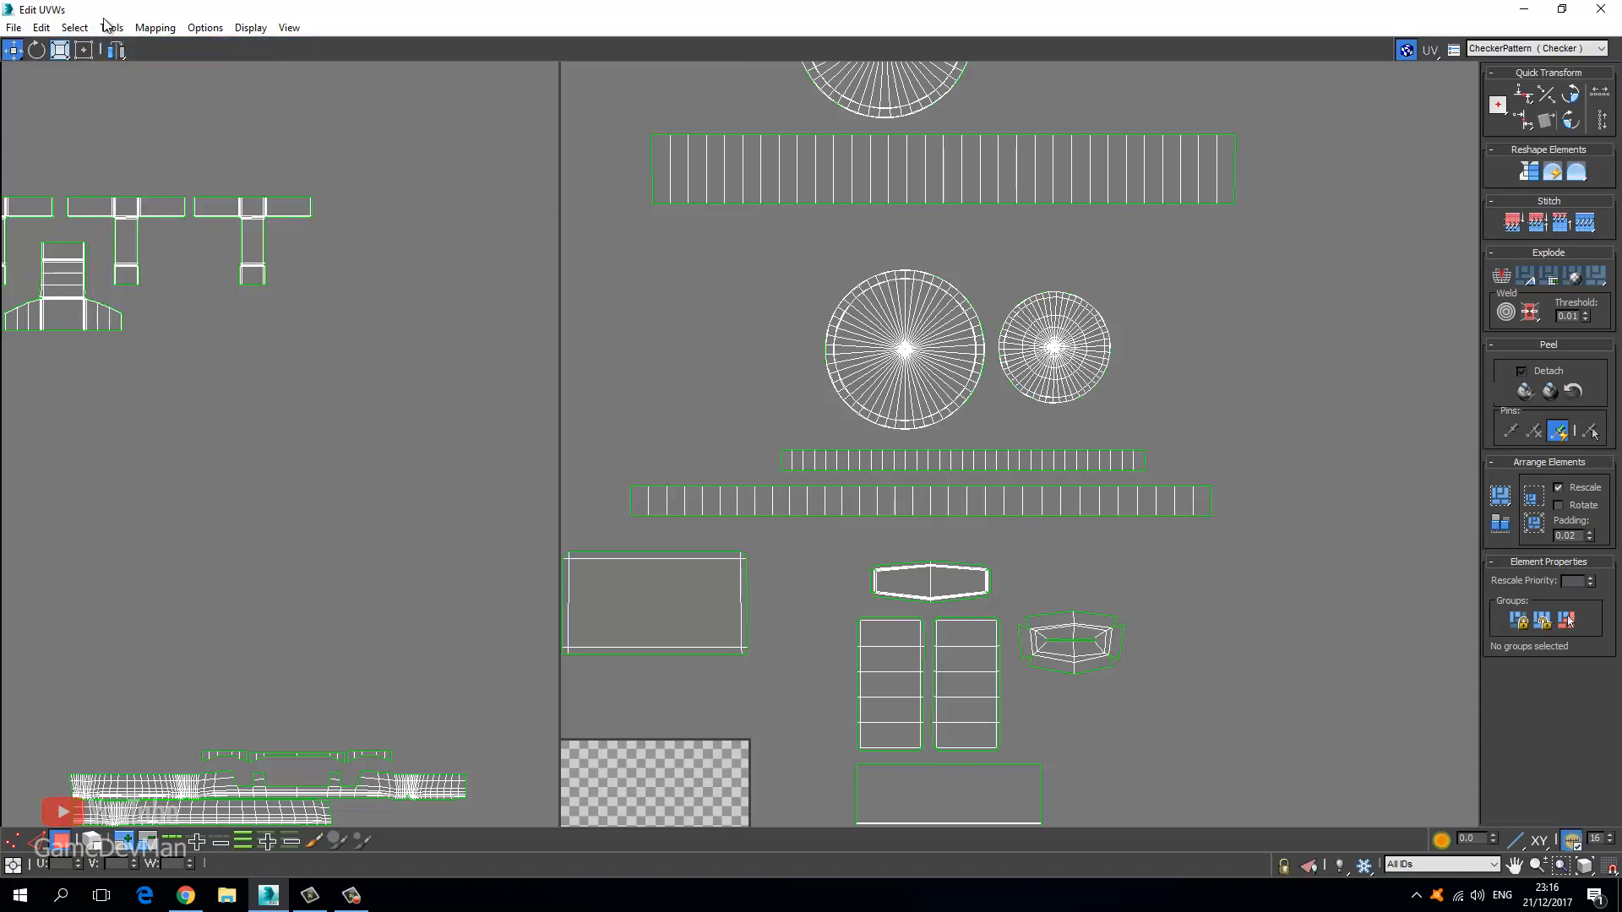
Run Select Inverted Polygons and Select Overlapped Polygons on the whole UV layout.
click(76, 28)
click(125, 166)
scroll(522, 431, down, 3)
middle_drag(524, 433, 505, 285)
middle_drag(447, 381, 532, 459)
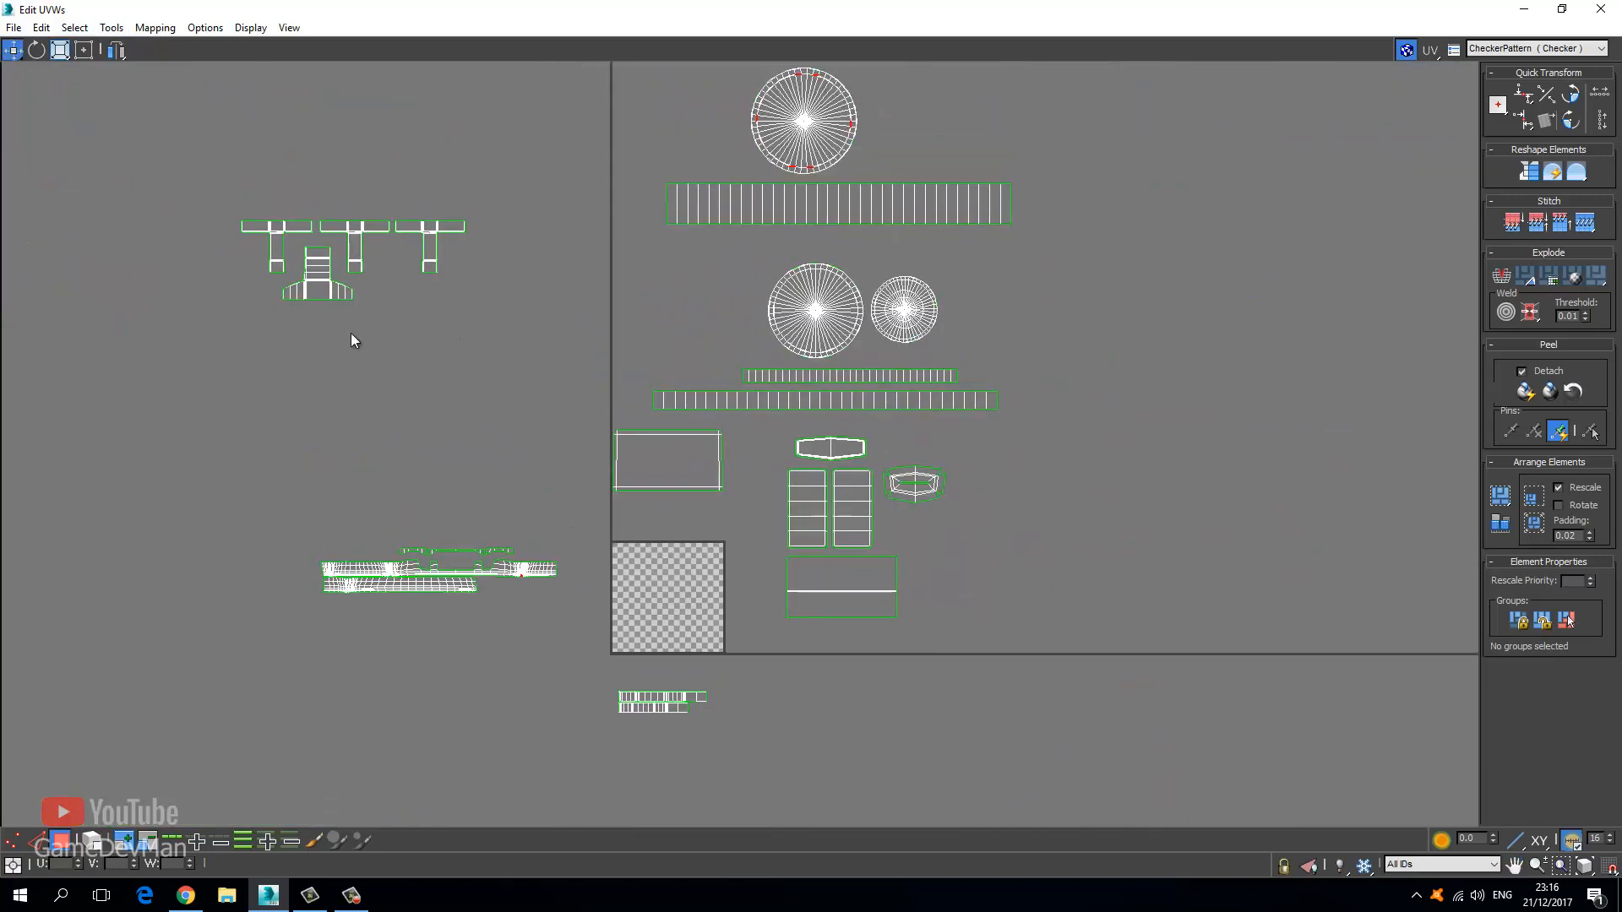
click(111, 27)
mouse_move(82, 30)
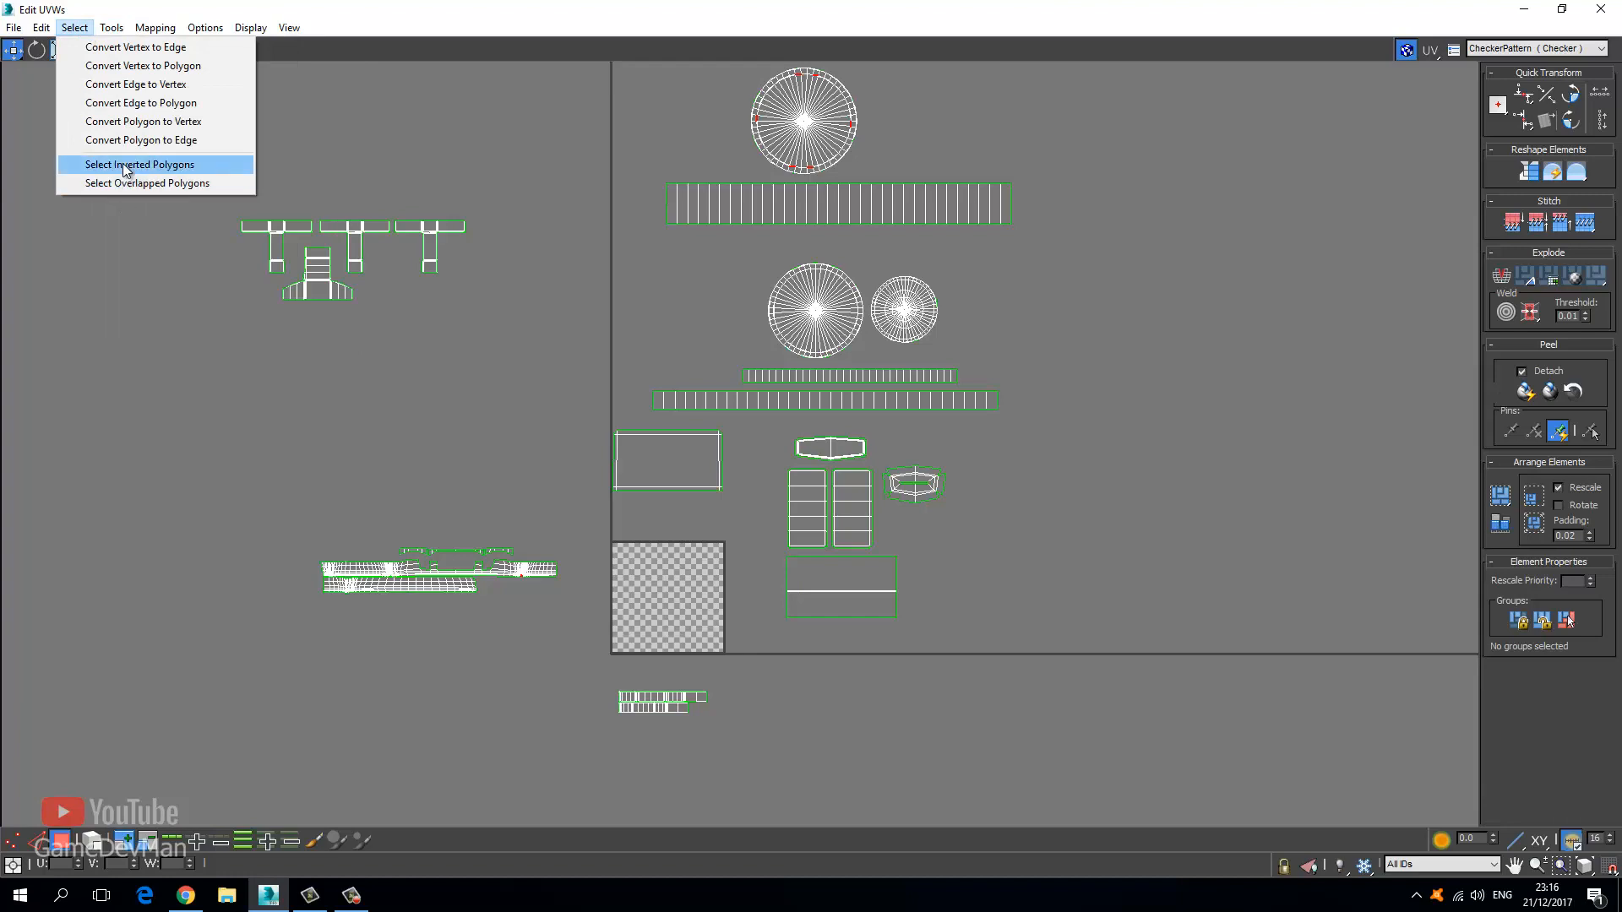
click(124, 165)
click(75, 28)
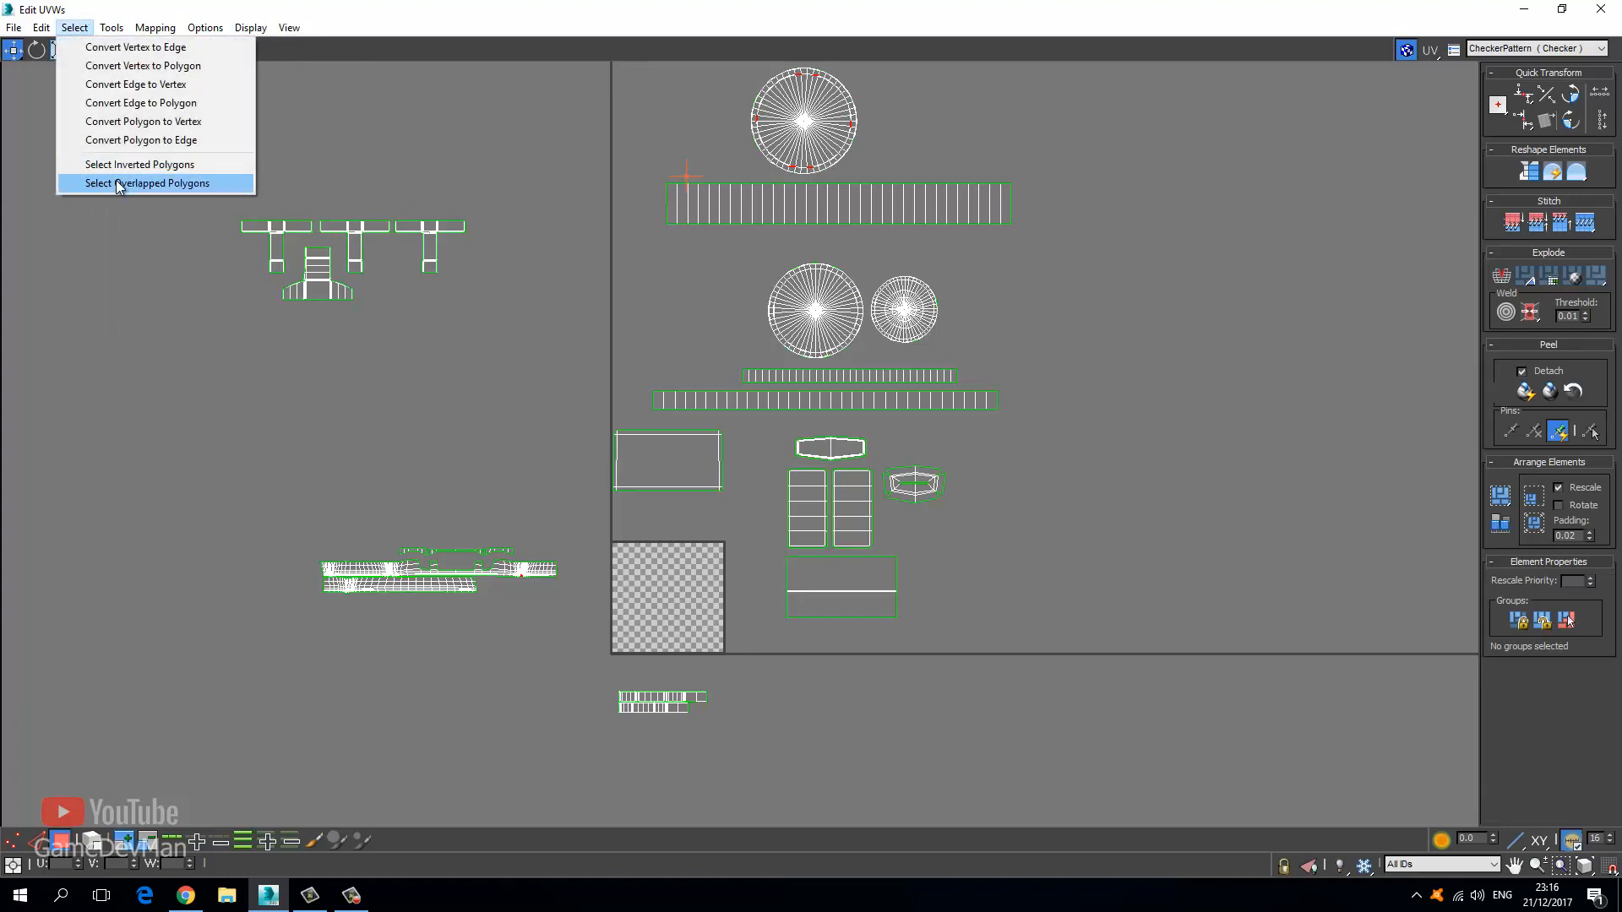
click(119, 183)
Zoom and pan across the UV shells around the 0–1 tile.
scroll(518, 404, down, 3)
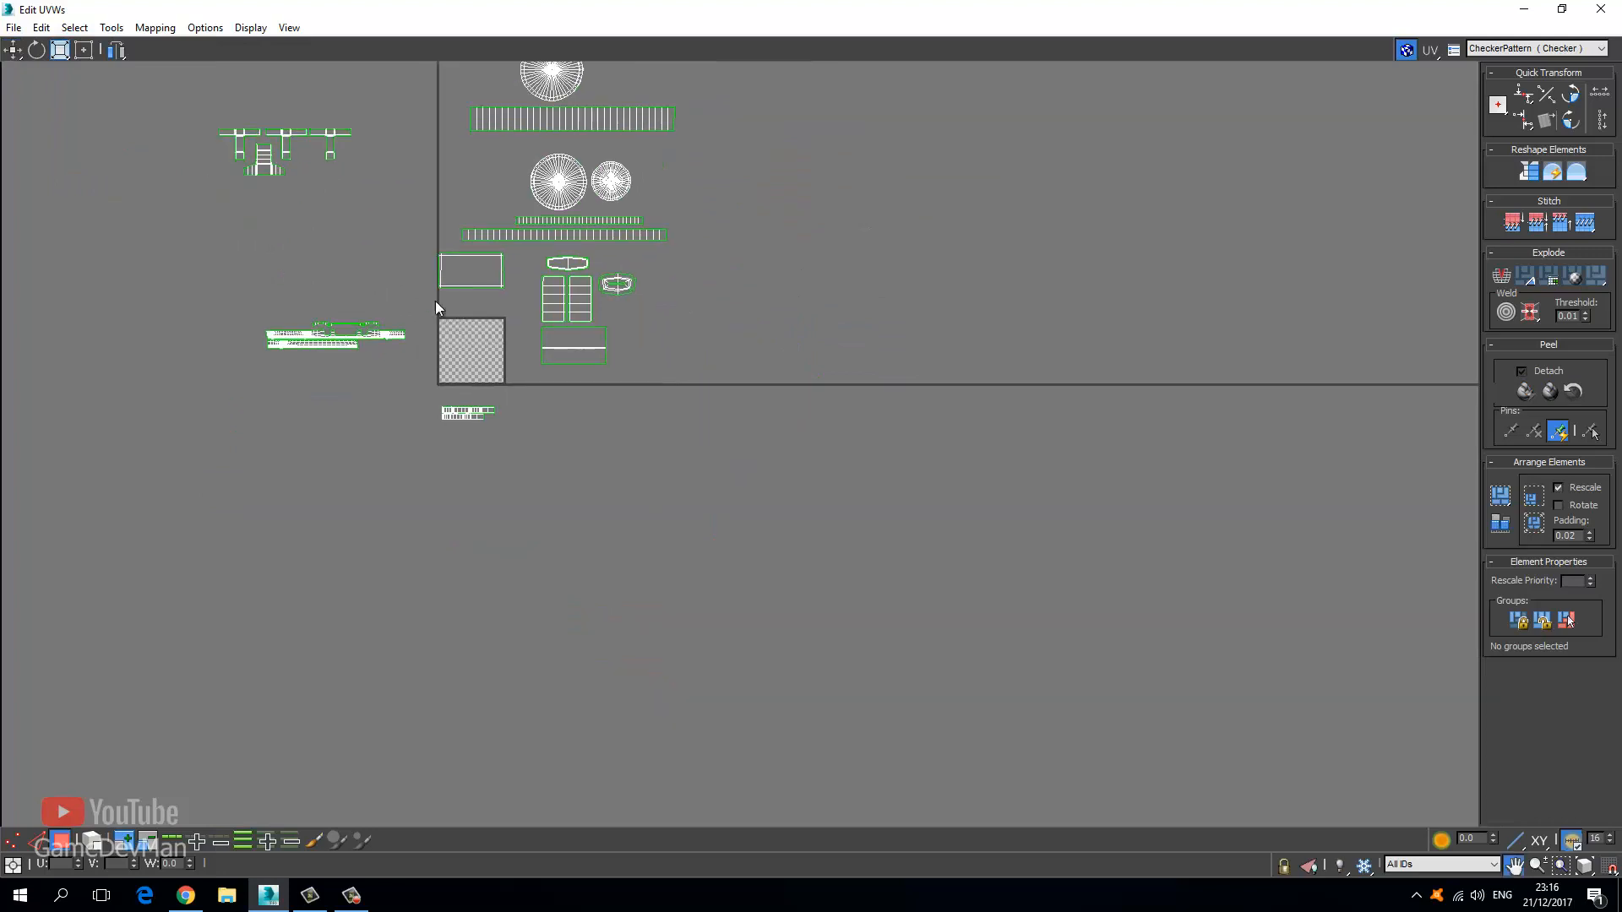
scroll(485, 309, up, 4)
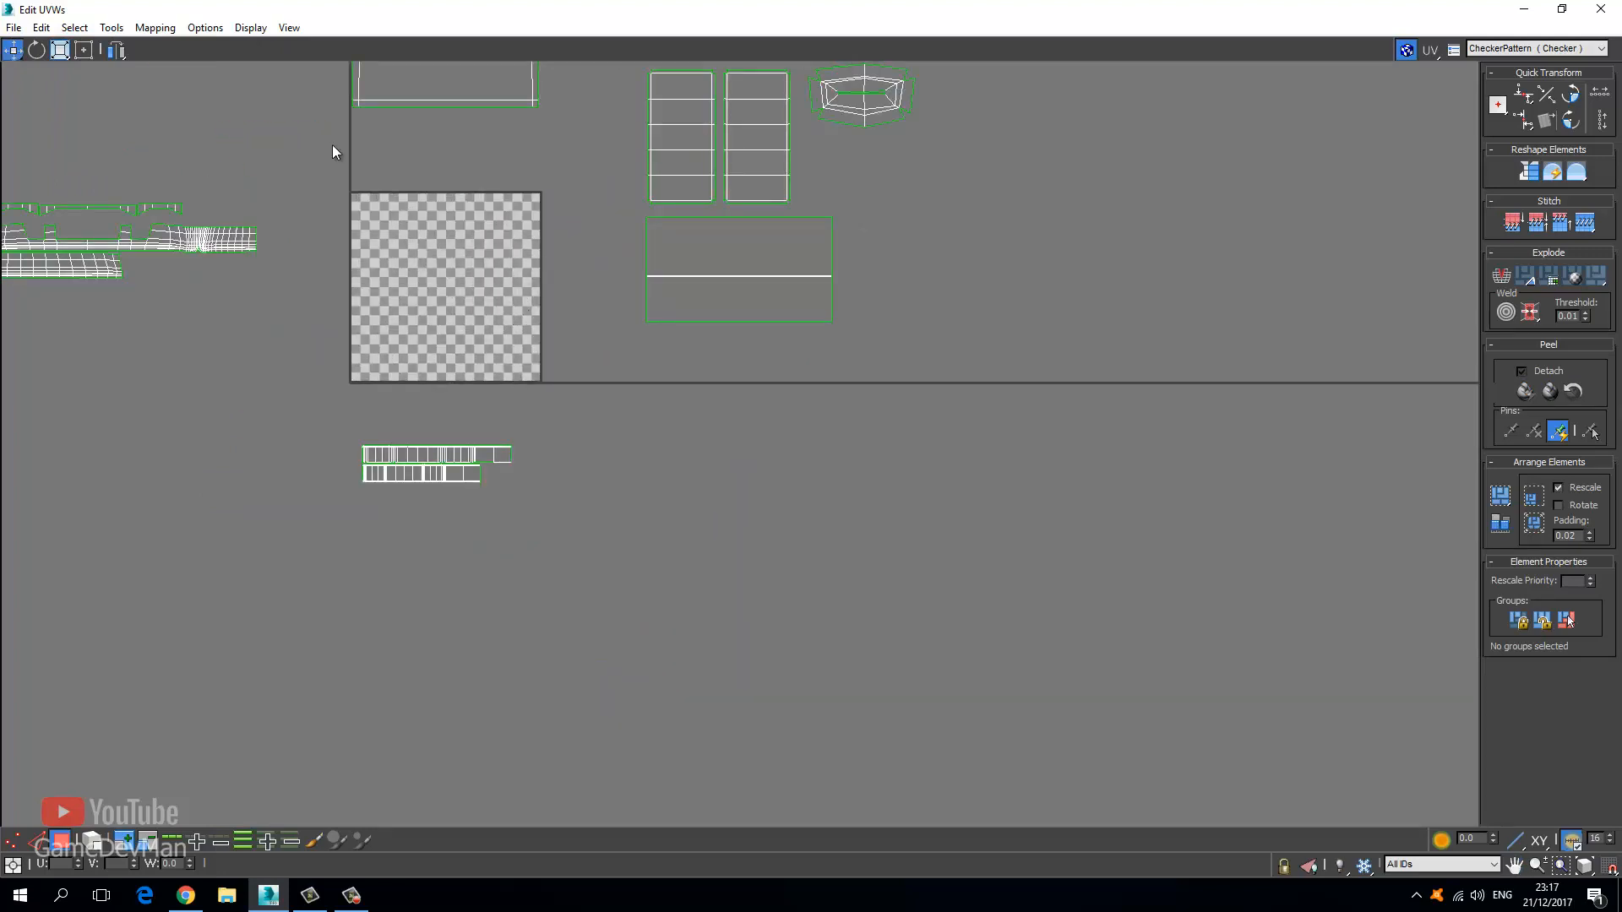
middle_drag(471, 351, 500, 414)
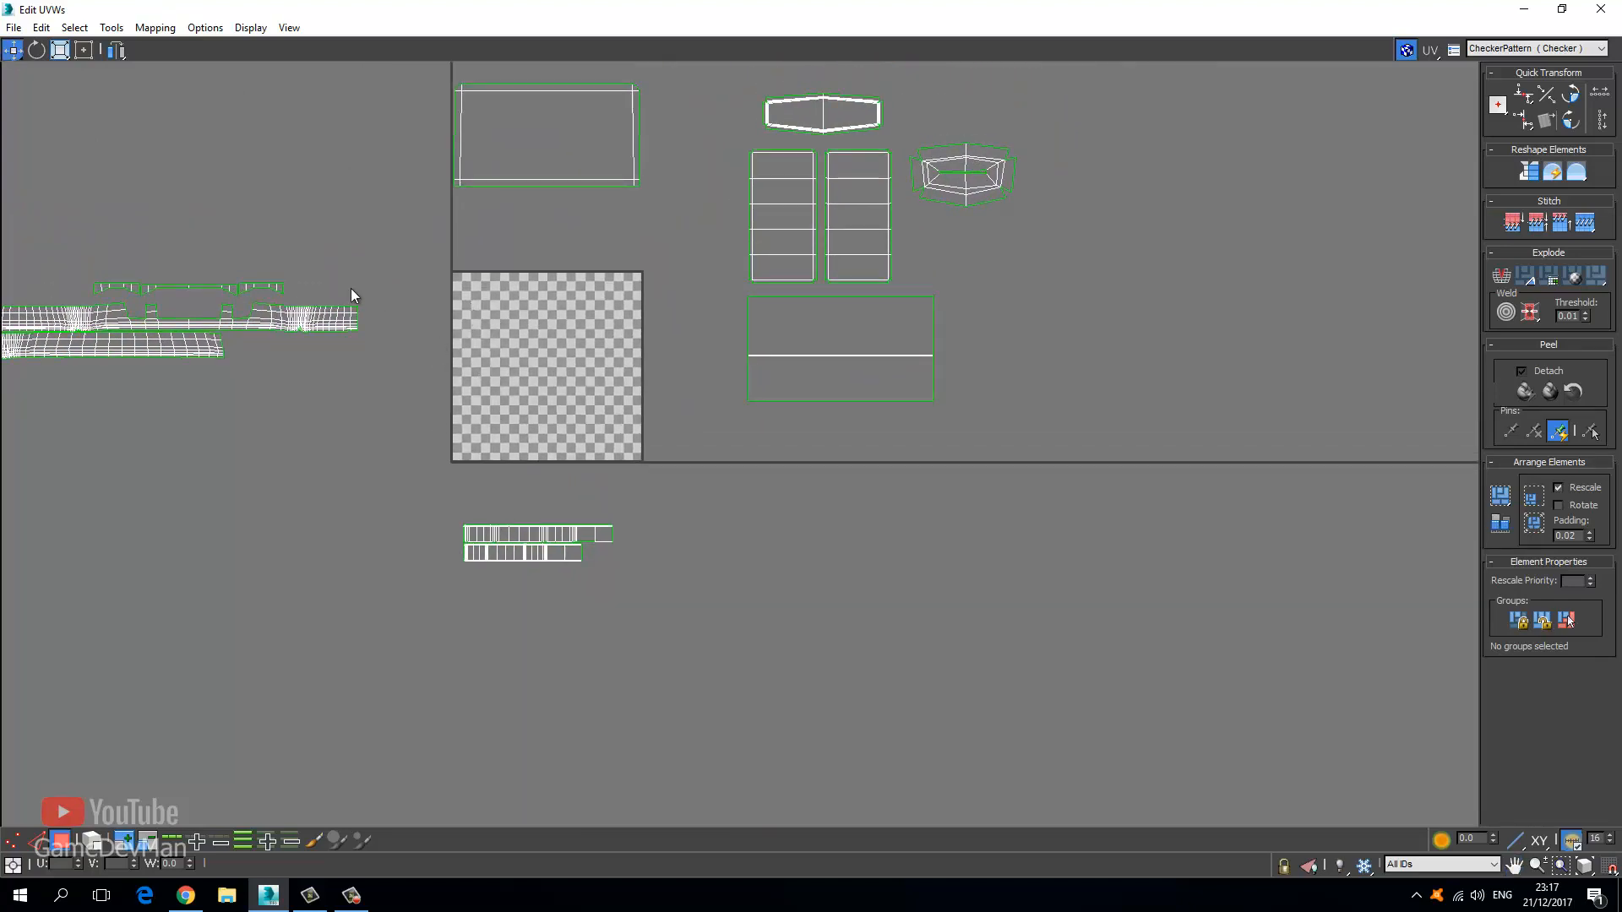
scroll(526, 423, down, 4)
scroll(549, 328, up, 8)
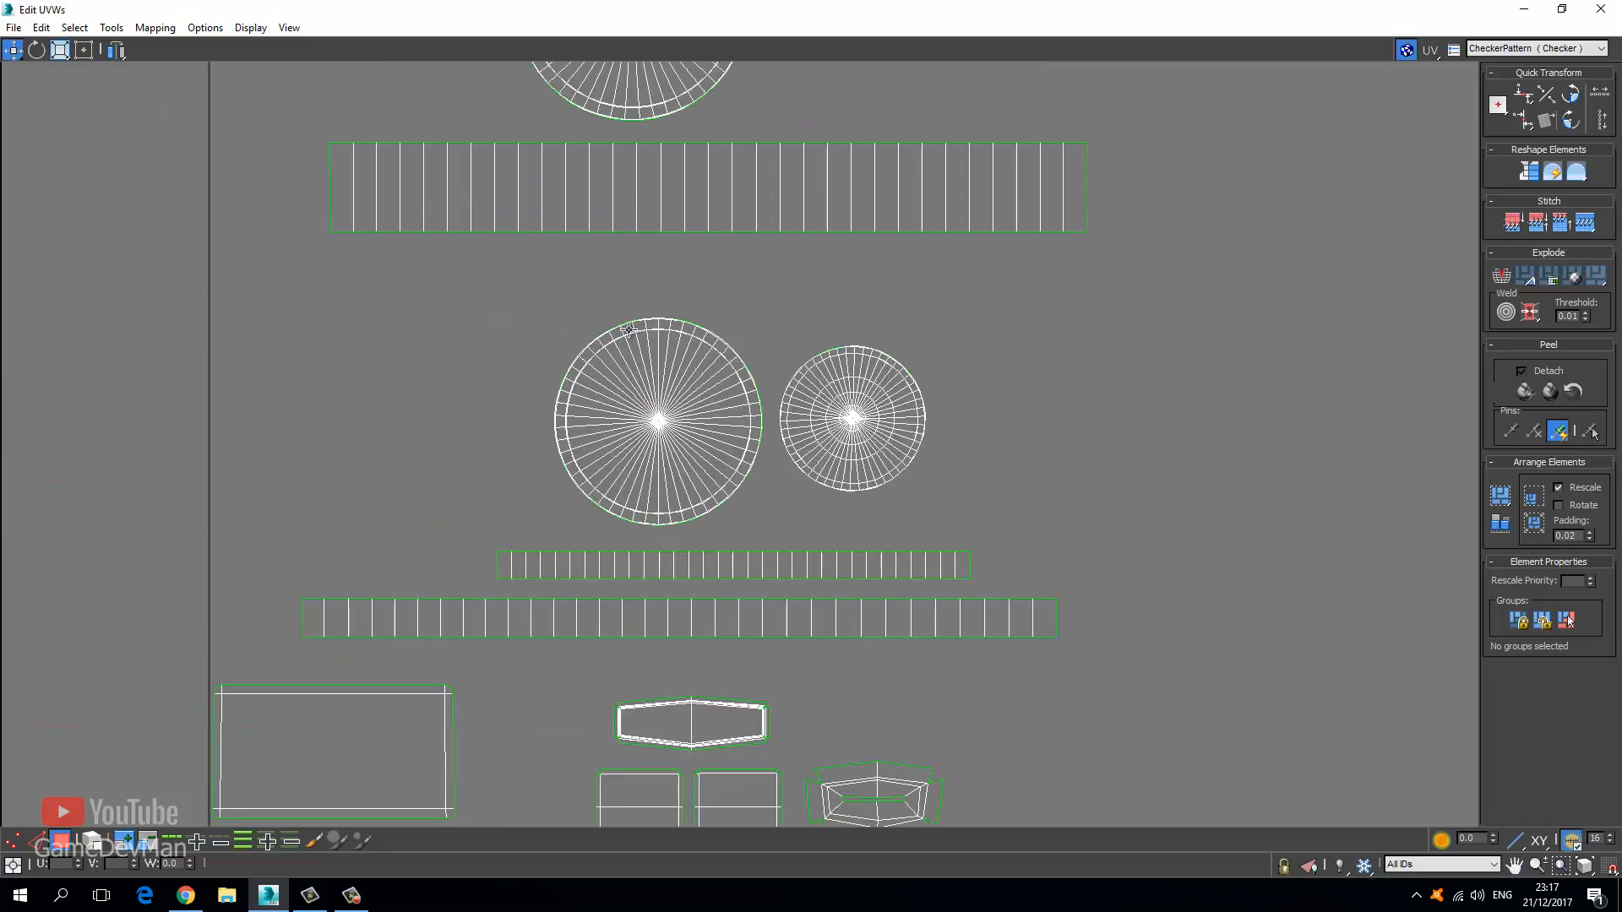
scroll(549, 335, up, 3)
scroll(533, 225, down, 6)
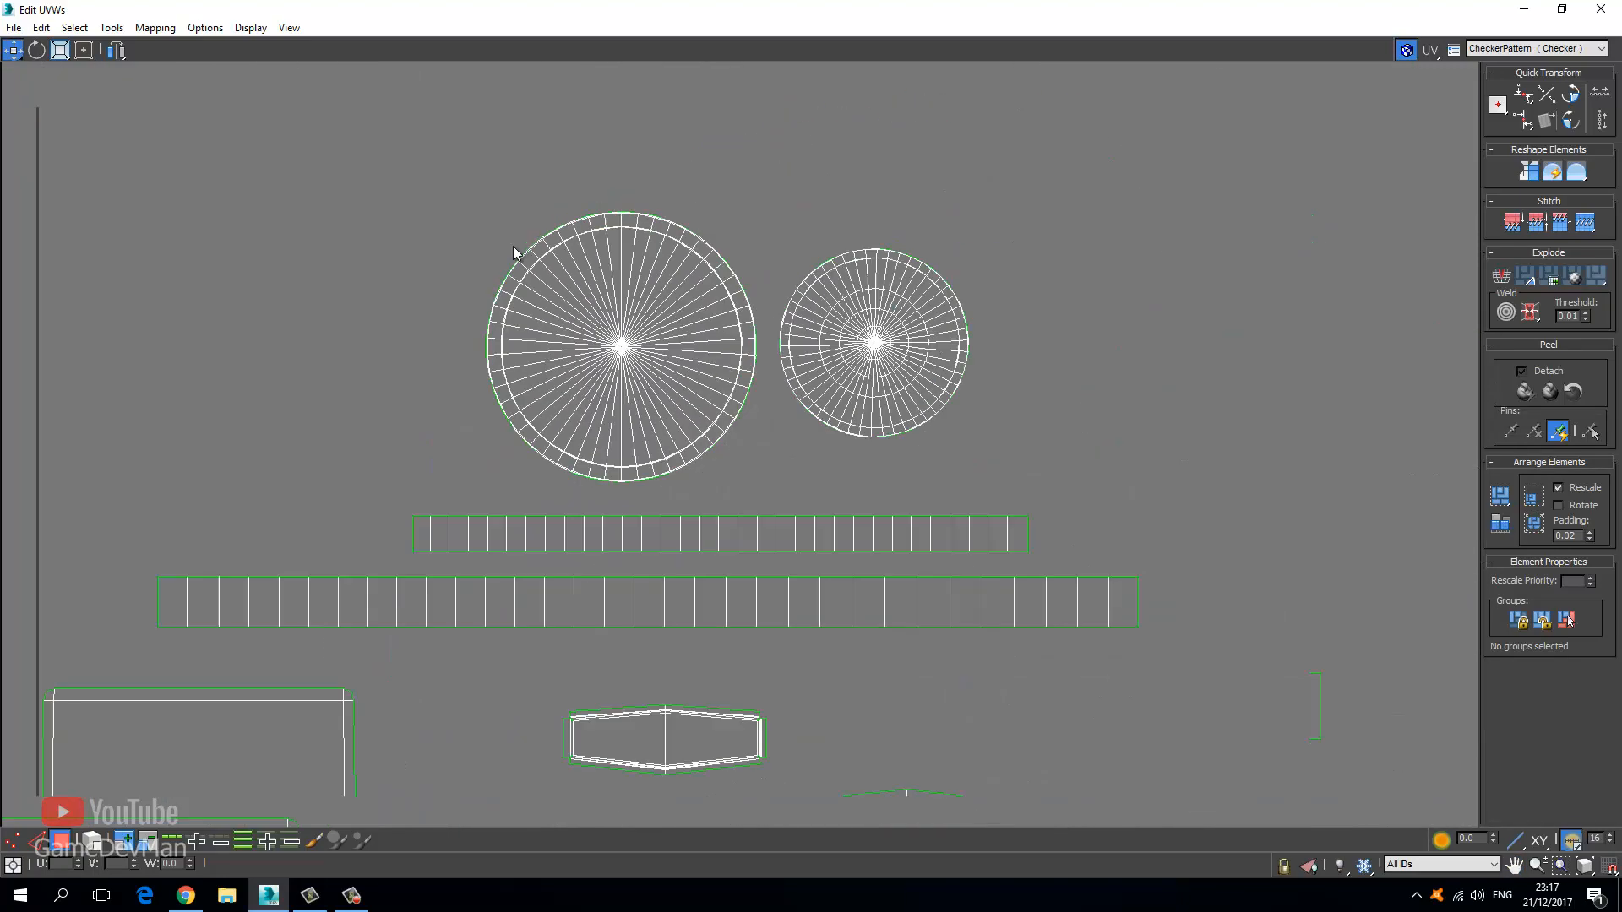
middle_drag(514, 246, 833, 392)
middle_drag(577, 215, 410, 385)
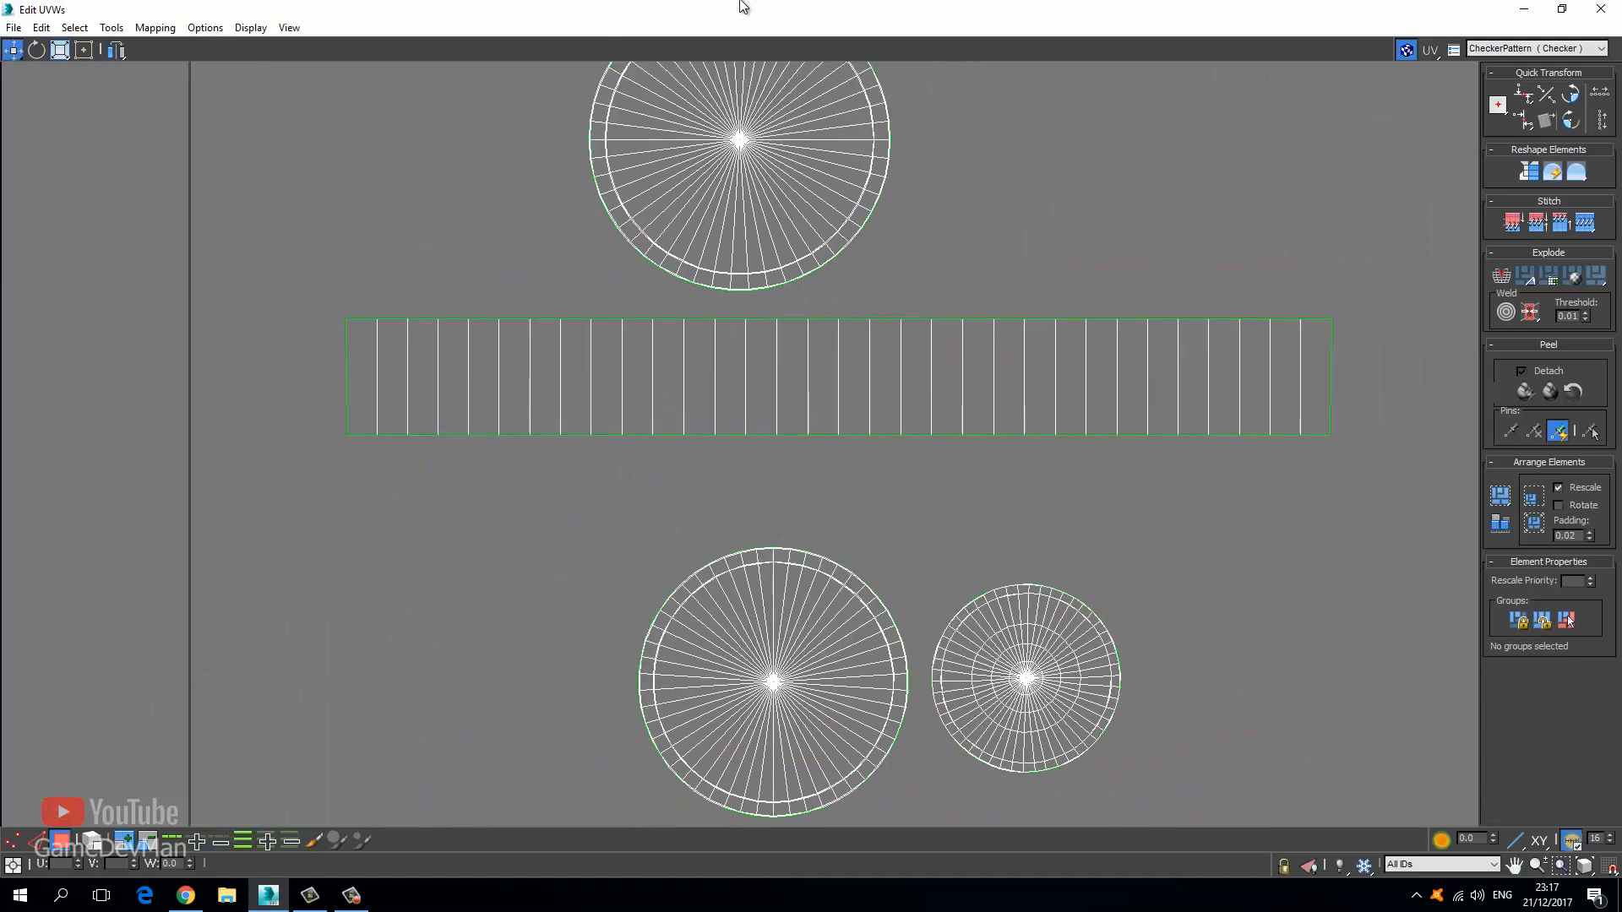
Move the UV editor aside and frame the radio's knobs in the 3D viewport.
drag(742, 6, 267, 69)
middle_drag(833, 414, 695, 604)
scroll(791, 435, up, 5)
middle_drag(791, 435, 1318, 361)
scroll(763, 516, down, 3)
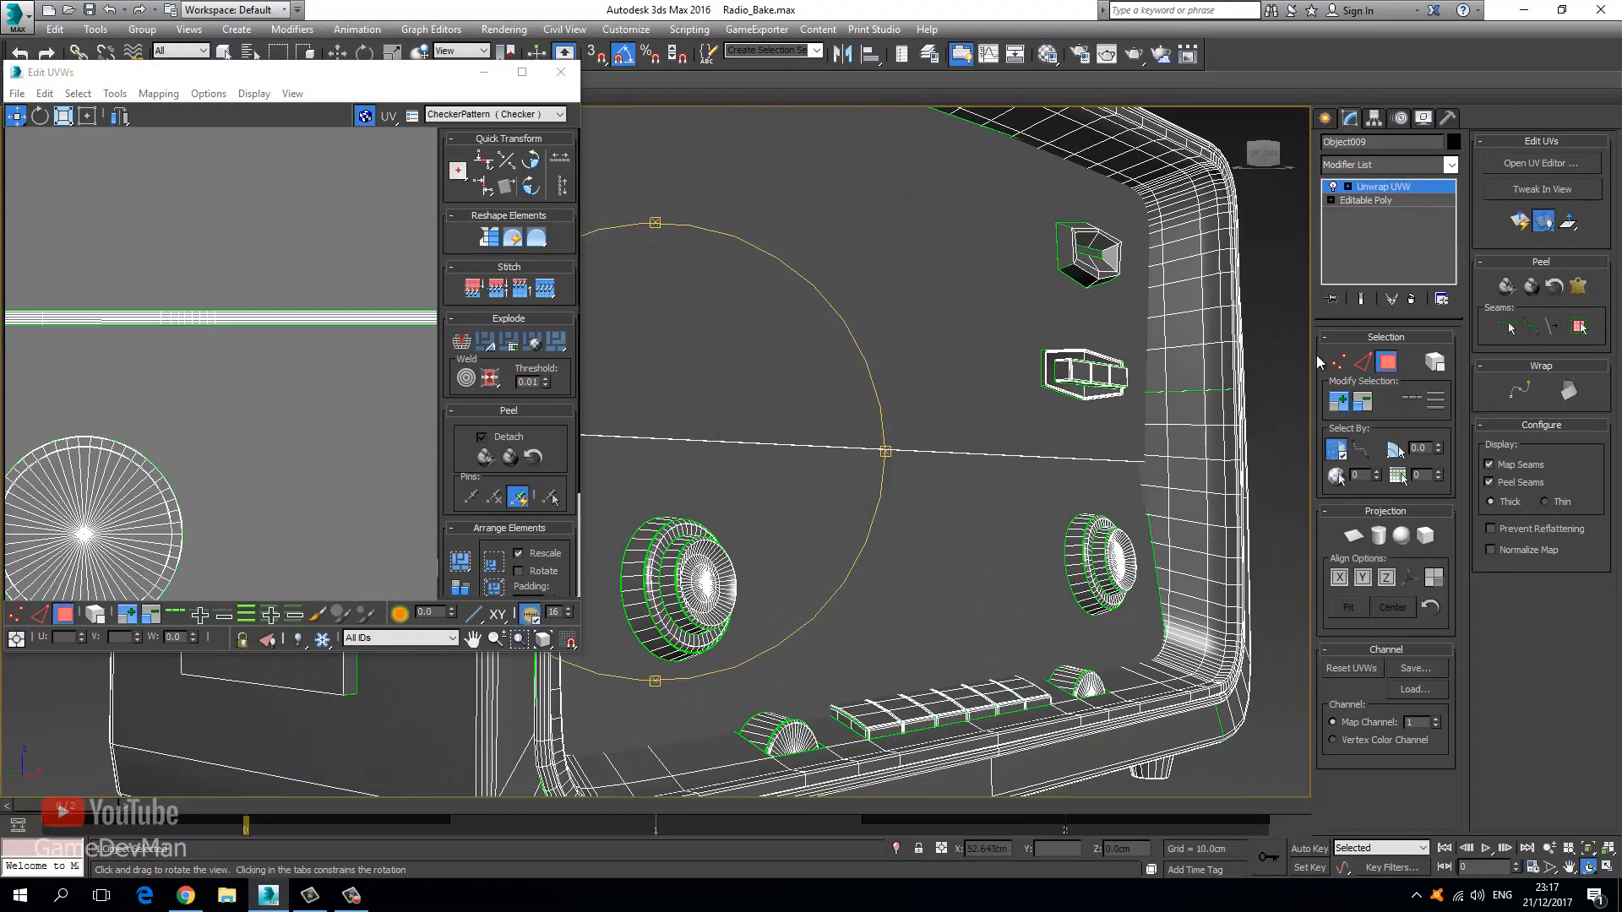
Pick a polygon on the left knob and frame its UVs in the enlarged editor.
click(224, 51)
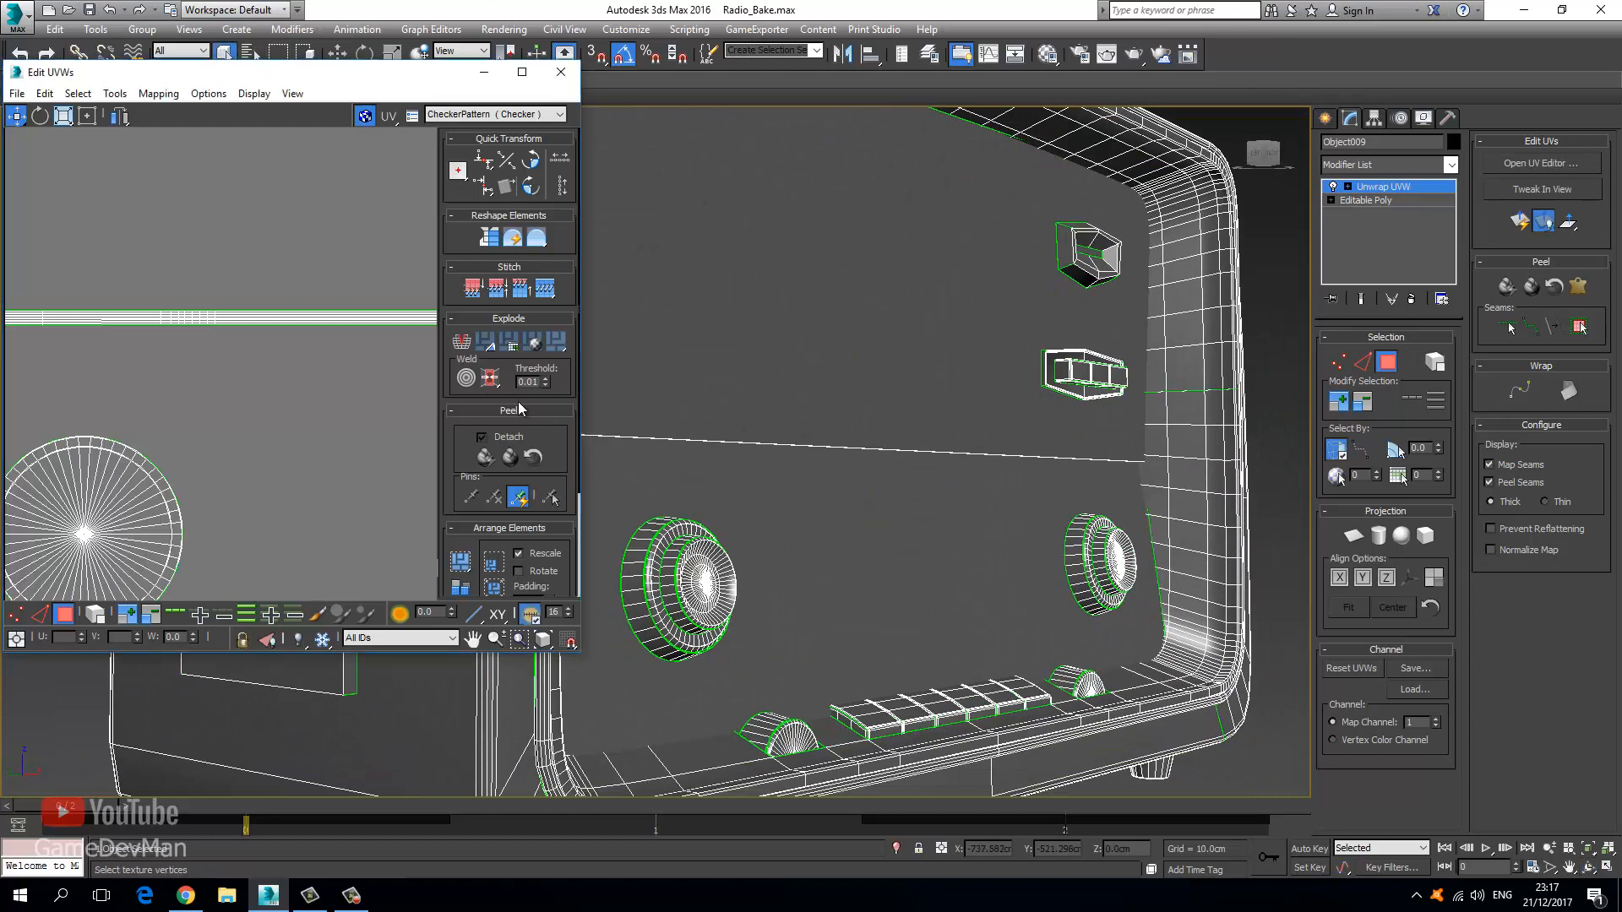
click(667, 560)
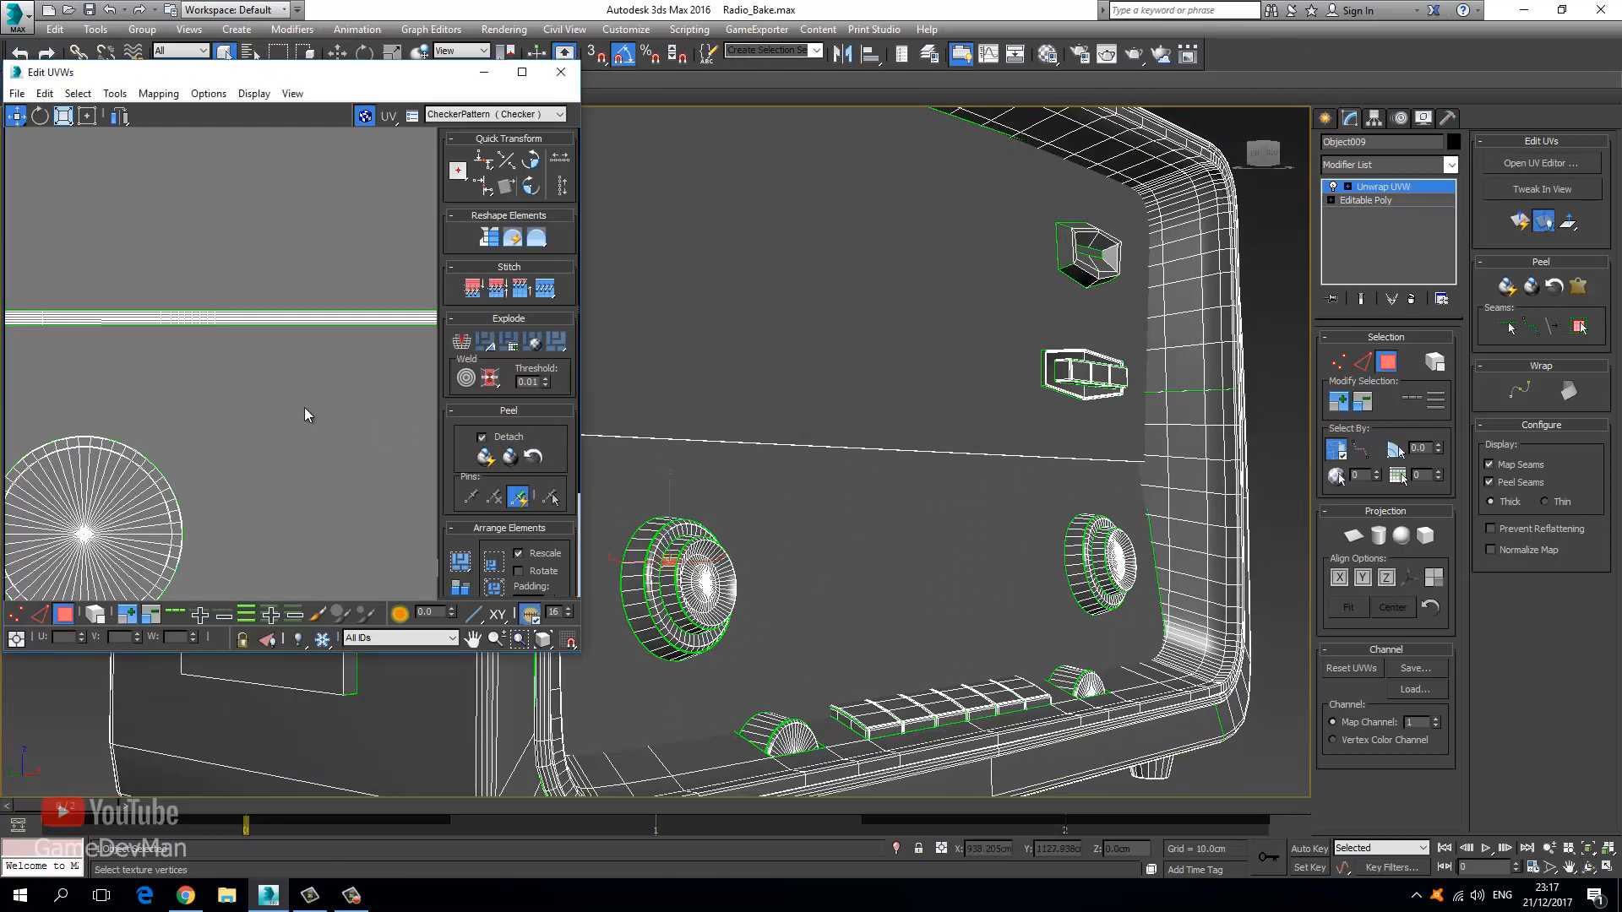
middle_drag(230, 296, 236, 366)
scroll(235, 366, down, 4)
drag(331, 75, 456, 0)
middle_drag(710, 318, 679, 316)
key(z)
scroll(686, 346, down, 8)
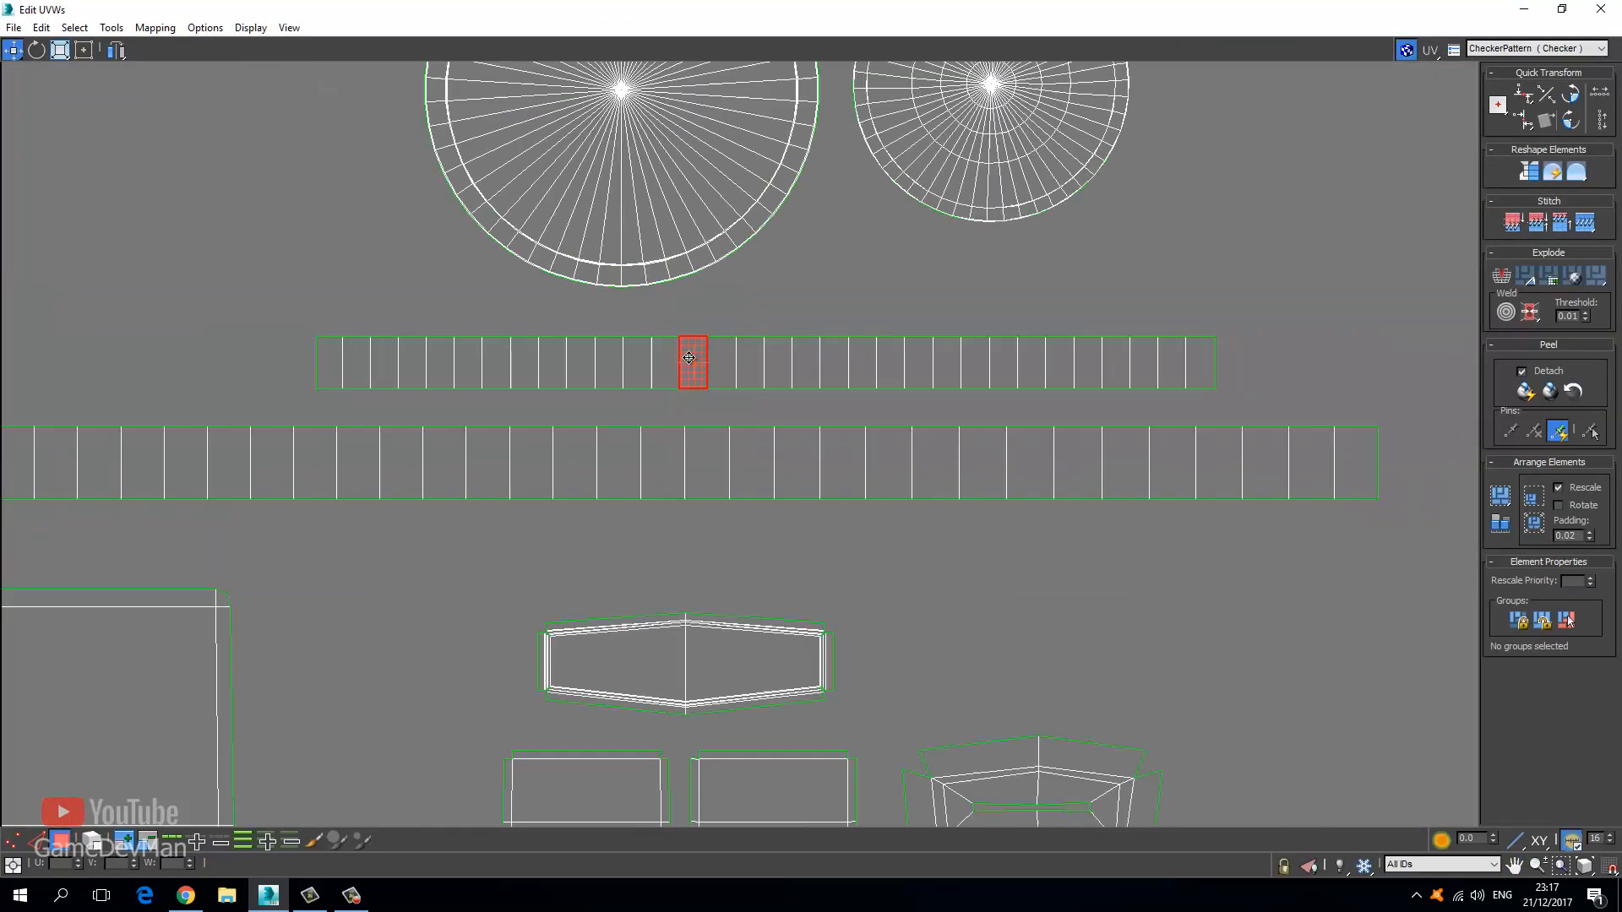
Clear the selection, move the editor aside, and frame another knob face's UVs.
click(289, 332)
middle_drag(388, 346, 649, 355)
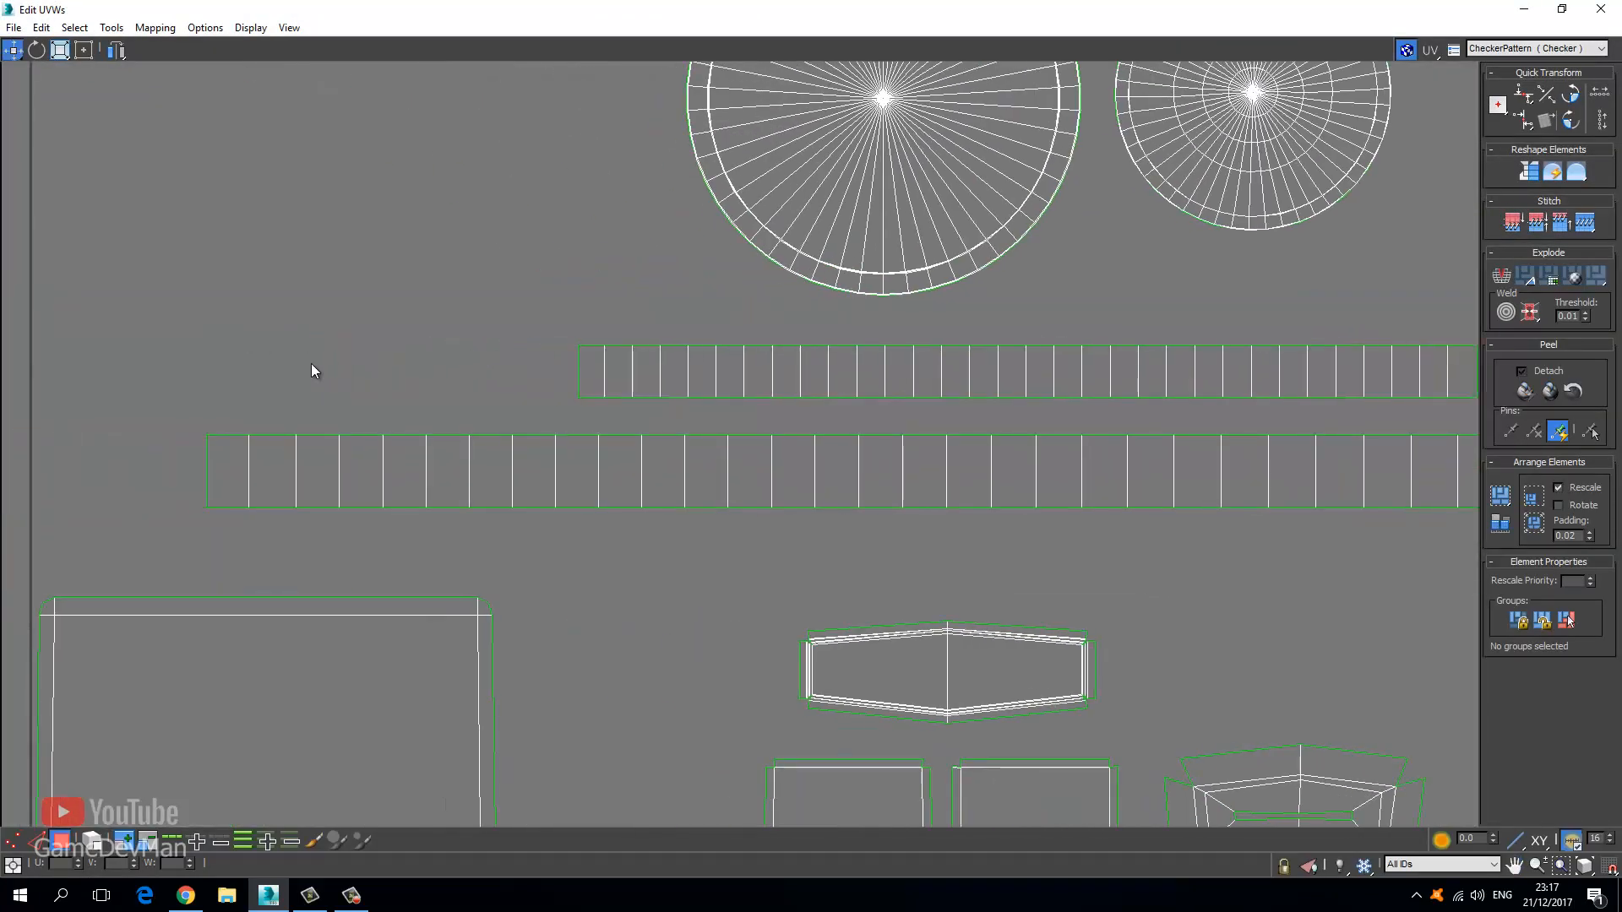
scroll(517, 342, down, 4)
middle_drag(311, 363, 779, 196)
drag(667, 7, 165, 110)
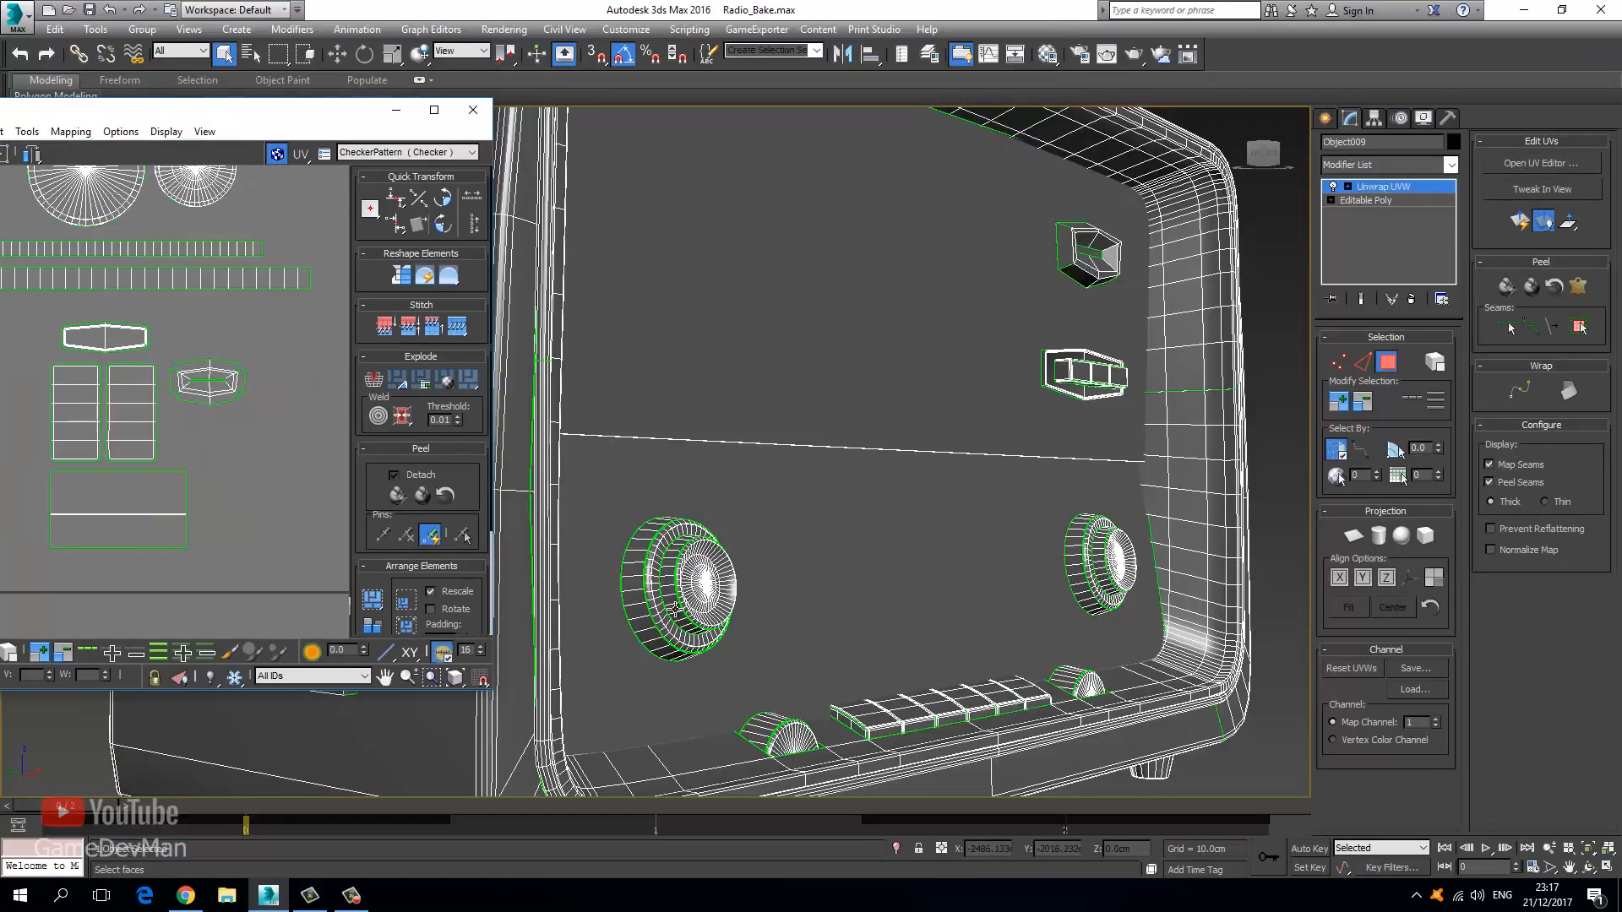
click(766, 728)
key(z)
scroll(181, 324, down, 3)
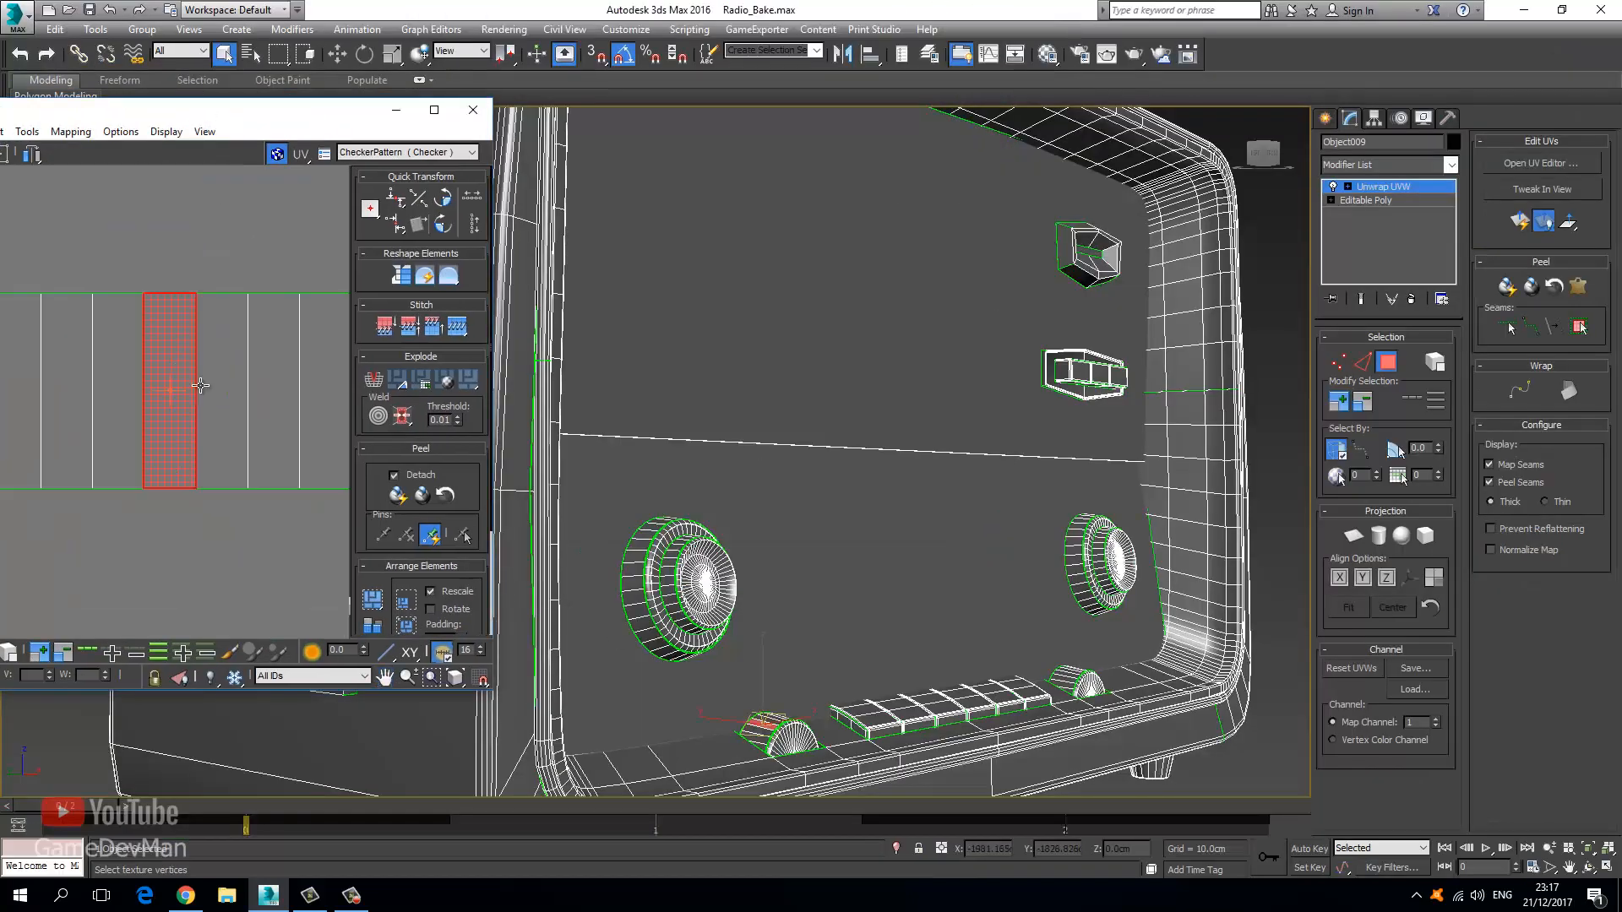
Pick a face on the right knob, frame its UVs, and maximize the editor again.
click(1075, 555)
key(z)
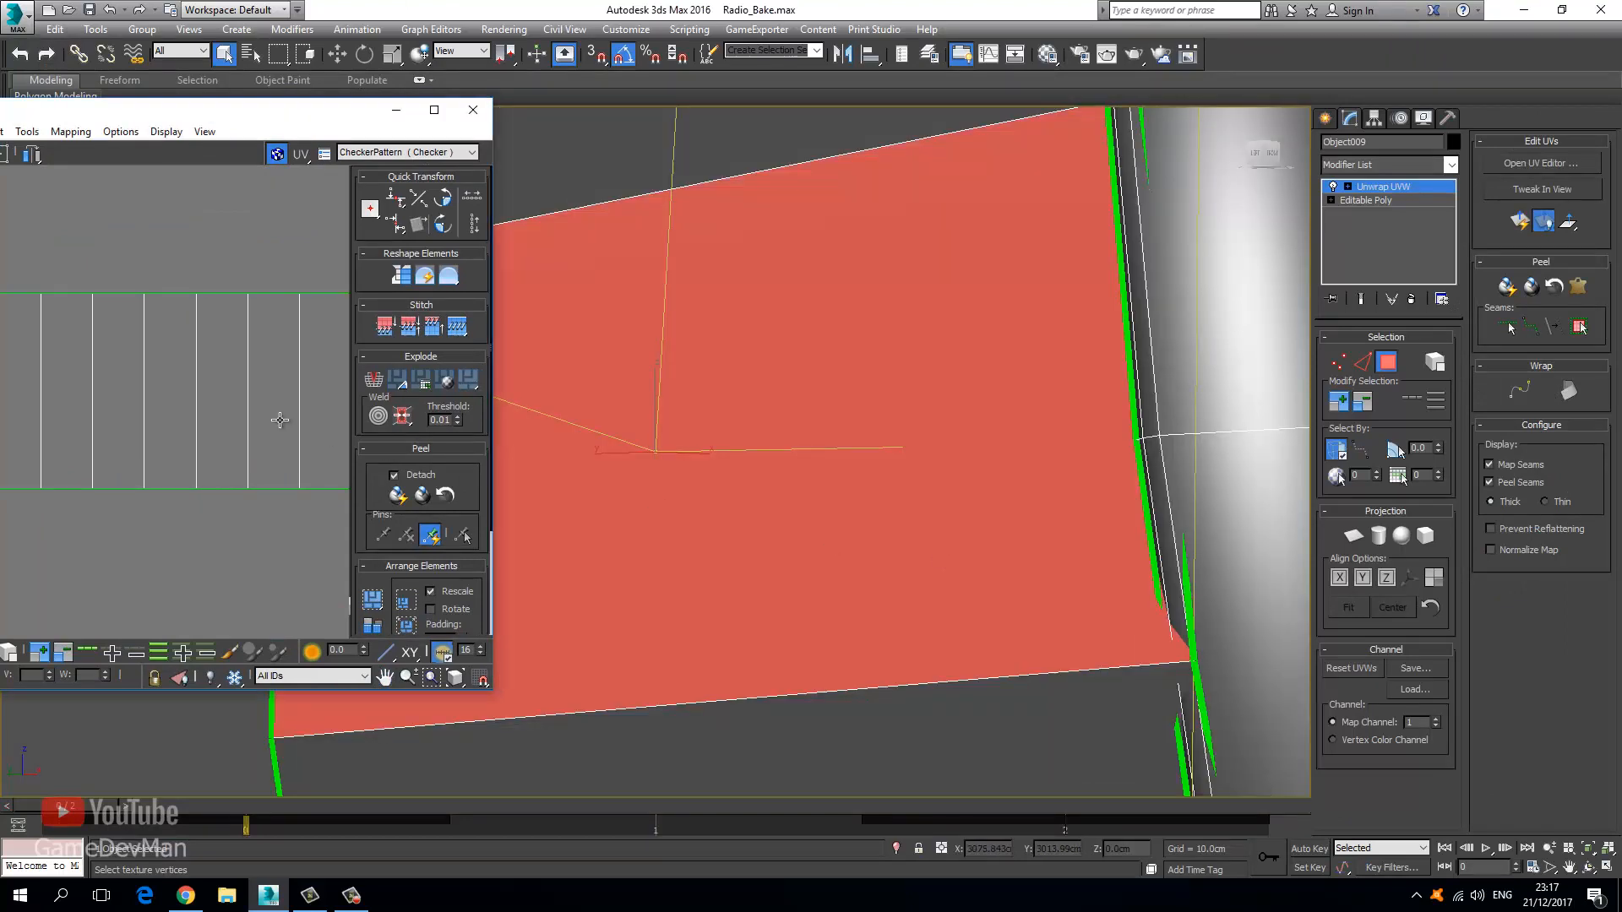
key(z)
middle_drag(279, 416, 268, 341)
scroll(268, 340, down, 2)
scroll(270, 345, down, 4)
scroll(540, 411, down, 4)
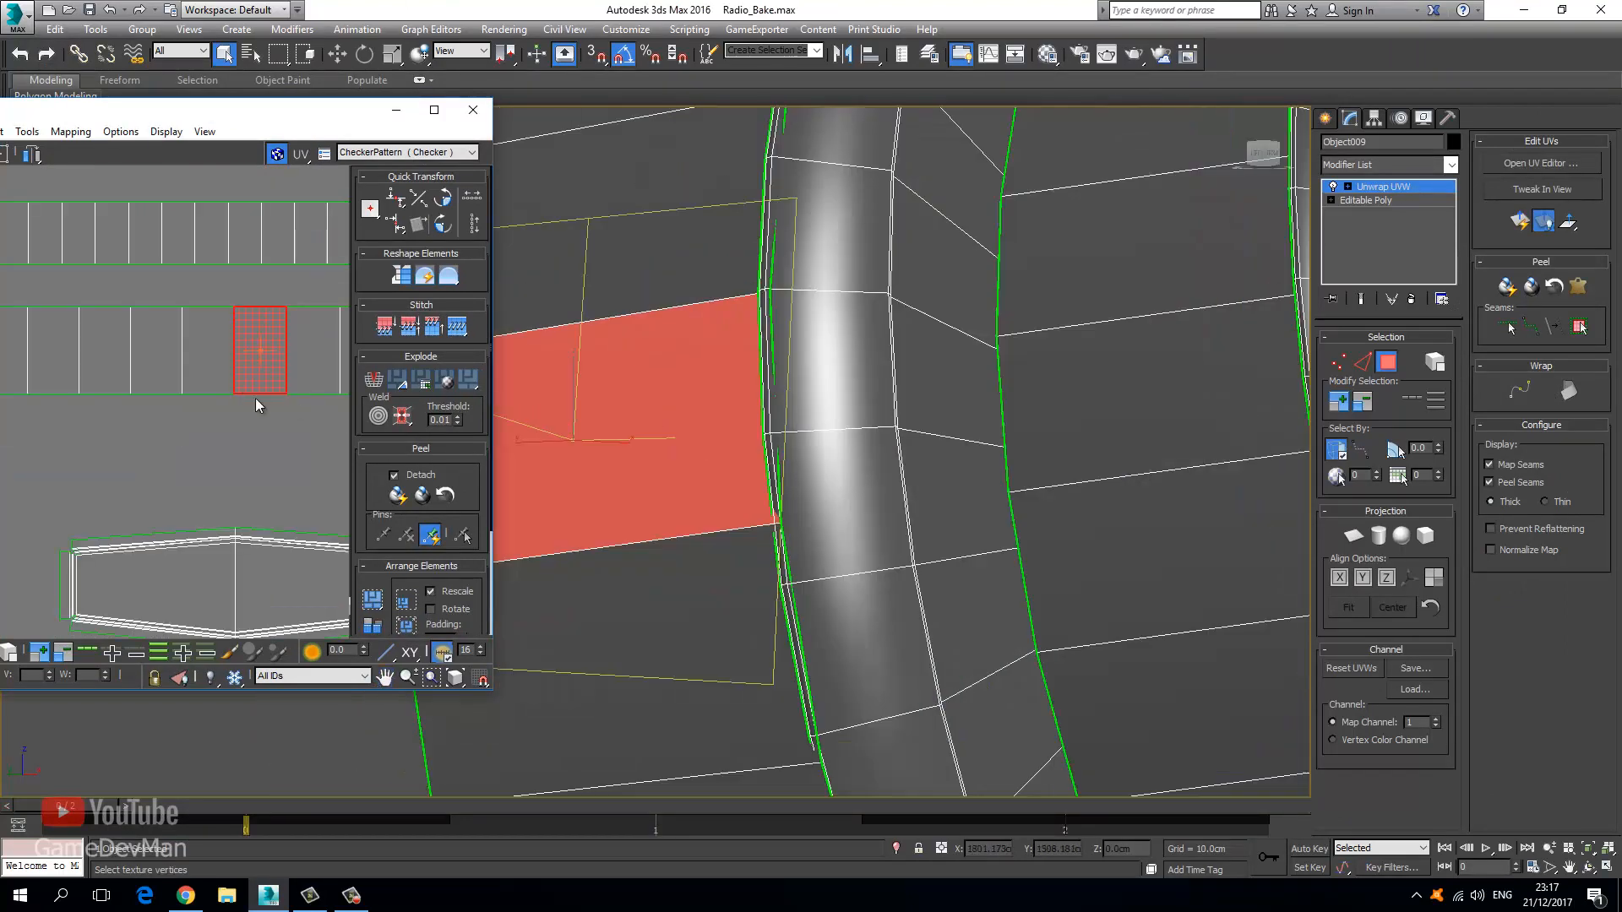
scroll(838, 470, down, 4)
double_click(283, 117)
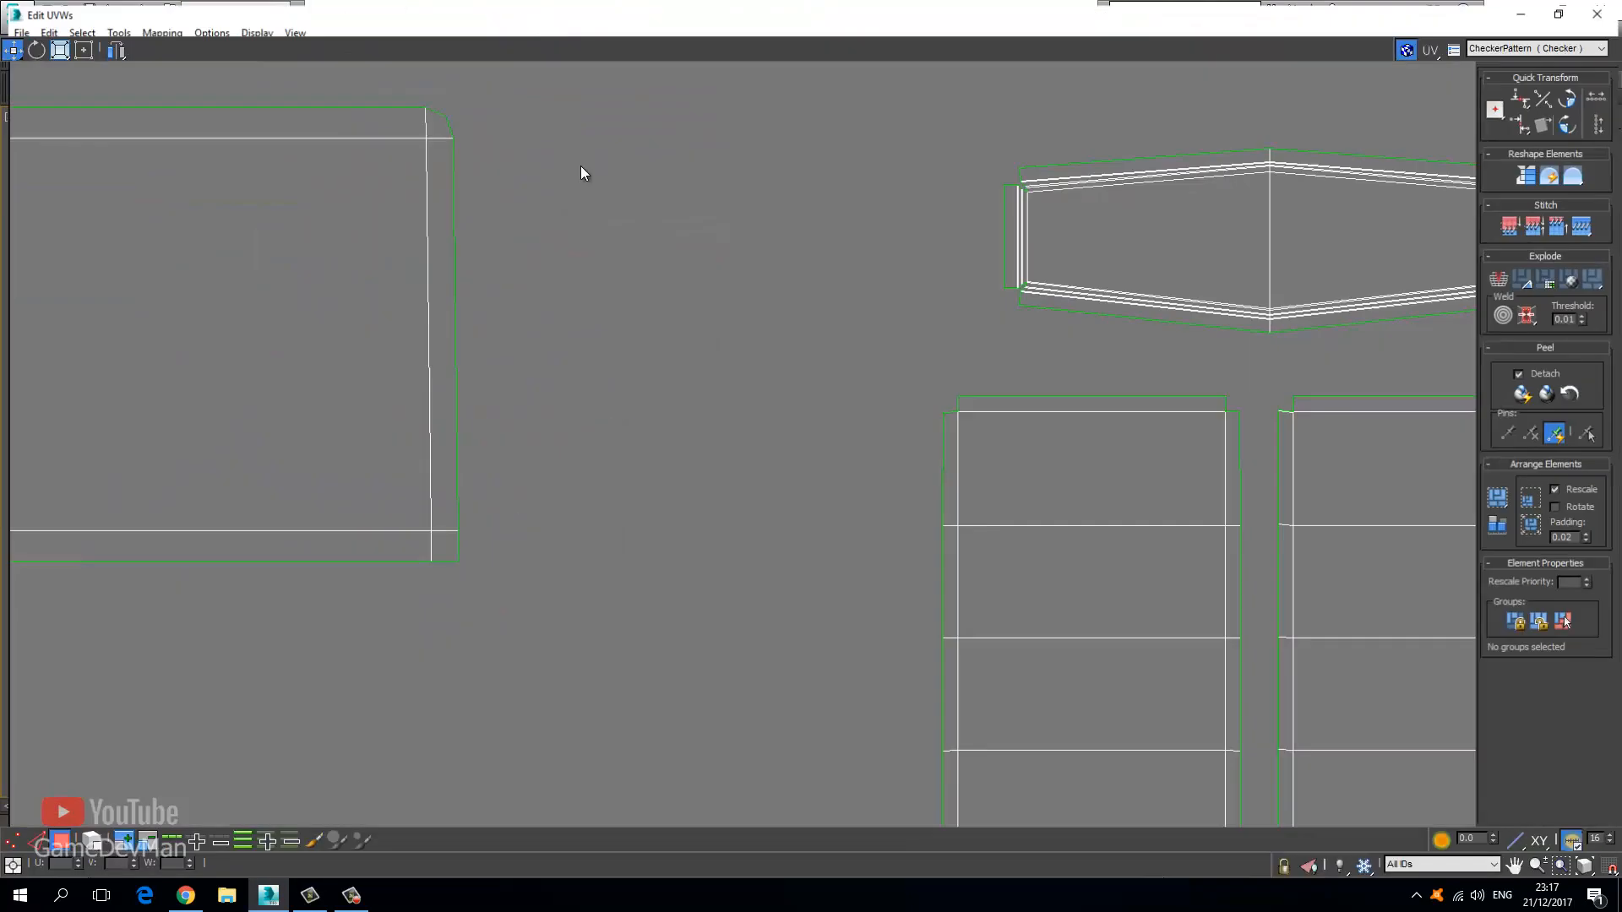
Select the whole long strip, move it down off its overlapping copy, and lift the three strips into place.
scroll(524, 261, down, 4)
key(z)
scroll(475, 353, down, 8)
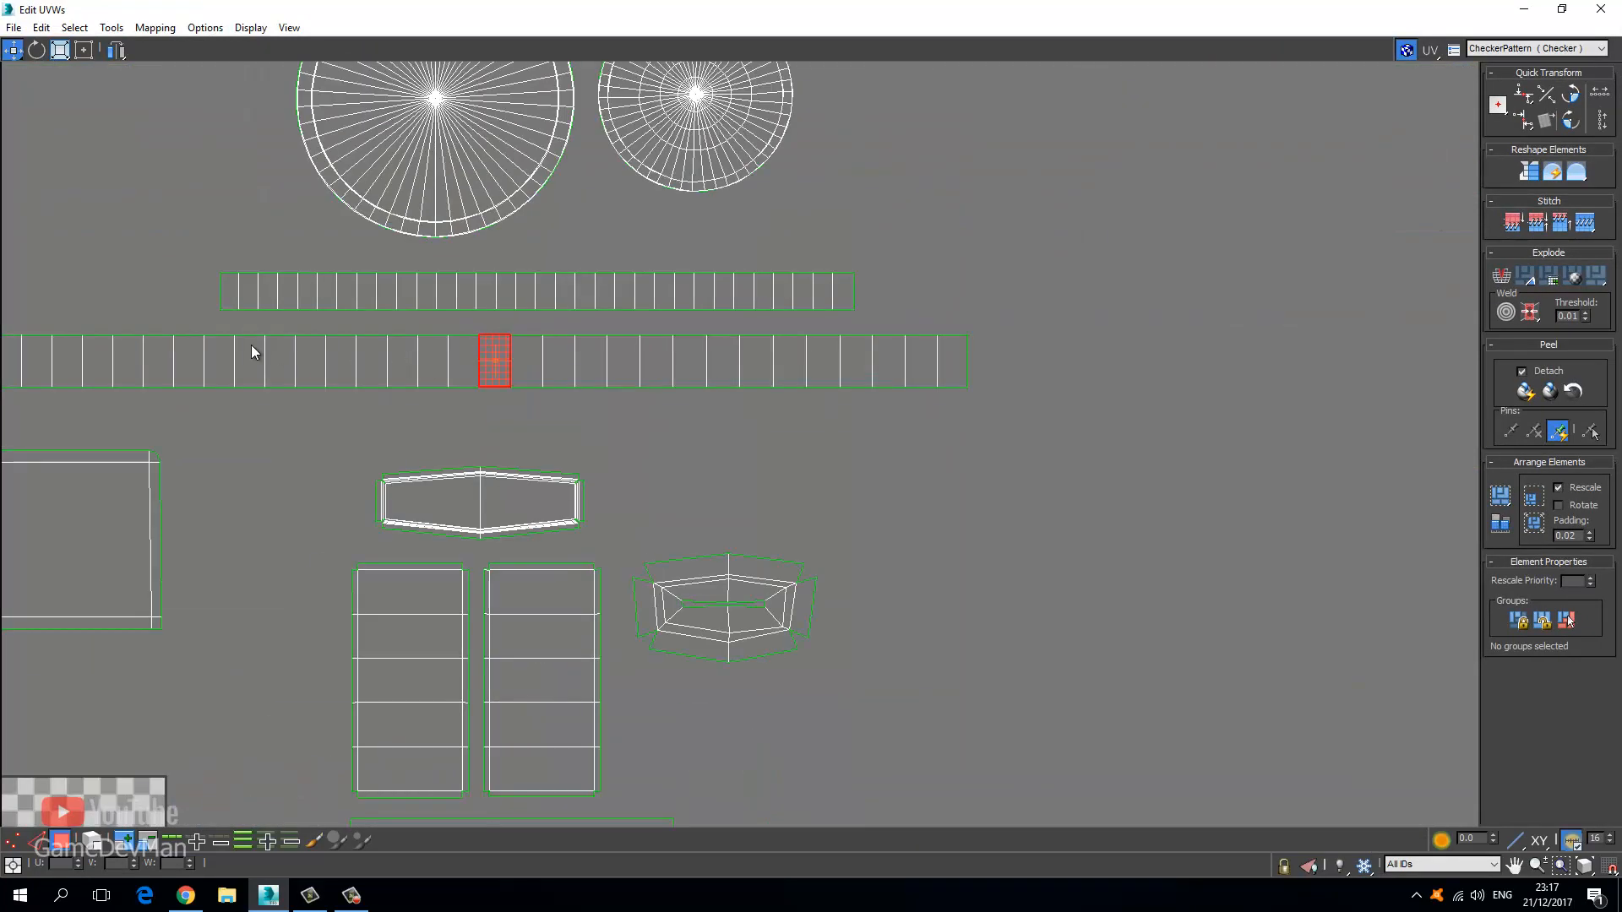
middle_drag(250, 348, 583, 405)
click(307, 432)
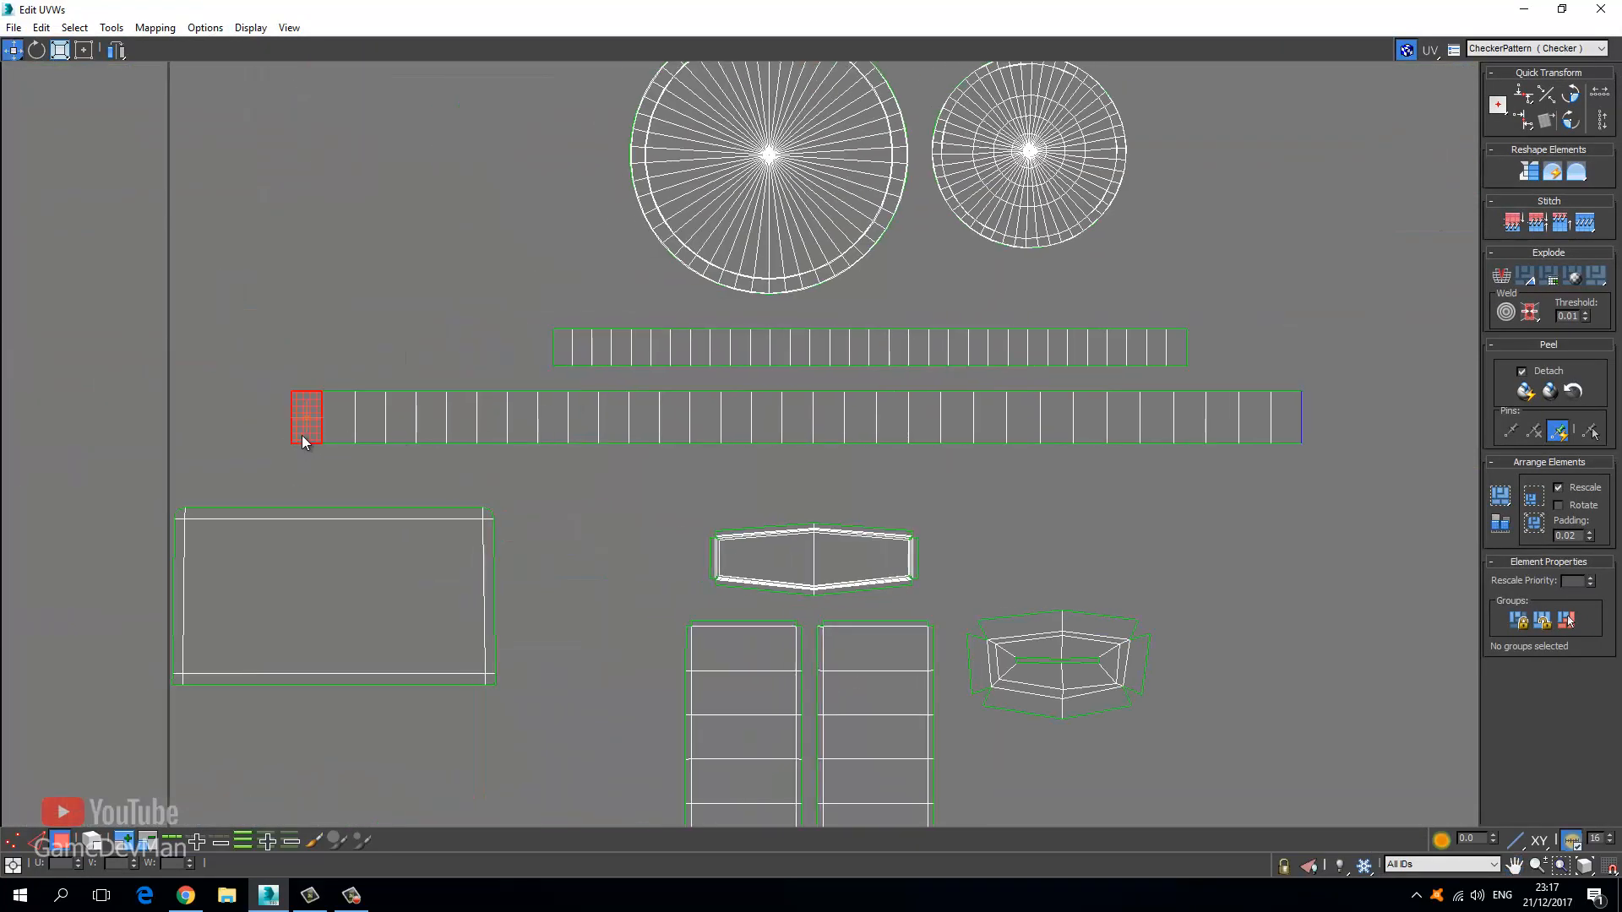
click(131, 844)
click(131, 844)
click(130, 844)
click(130, 844)
click(131, 844)
click(130, 844)
click(131, 845)
click(131, 845)
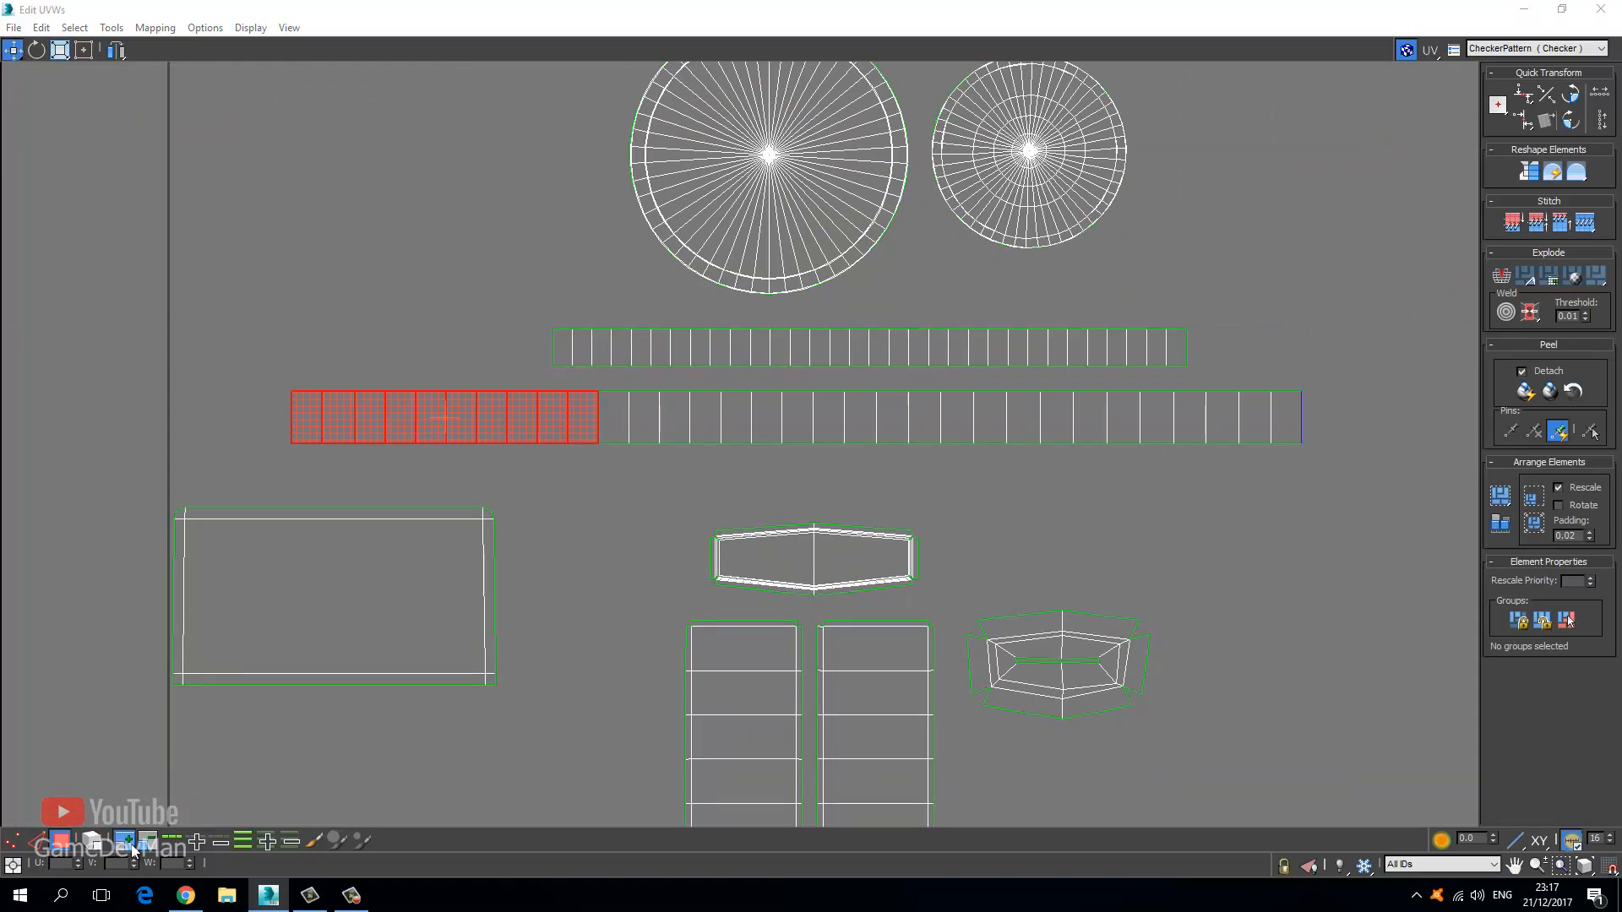
triple_click(131, 845)
triple_click(131, 844)
double_click(131, 844)
triple_click(131, 845)
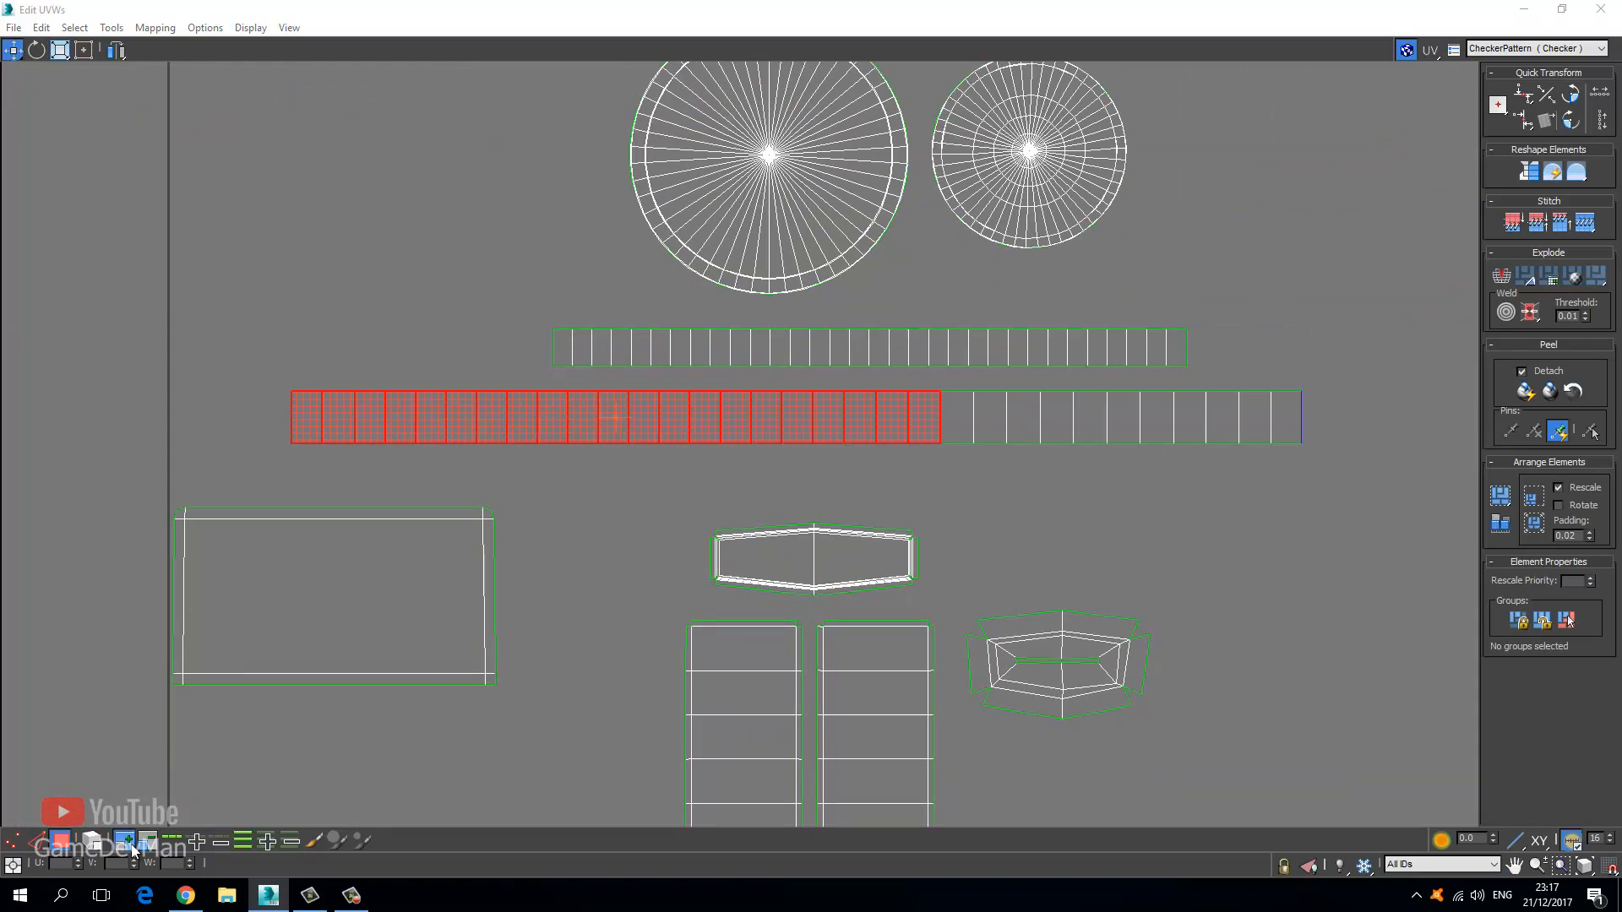
triple_click(131, 845)
triple_click(131, 845)
double_click(131, 845)
triple_click(131, 845)
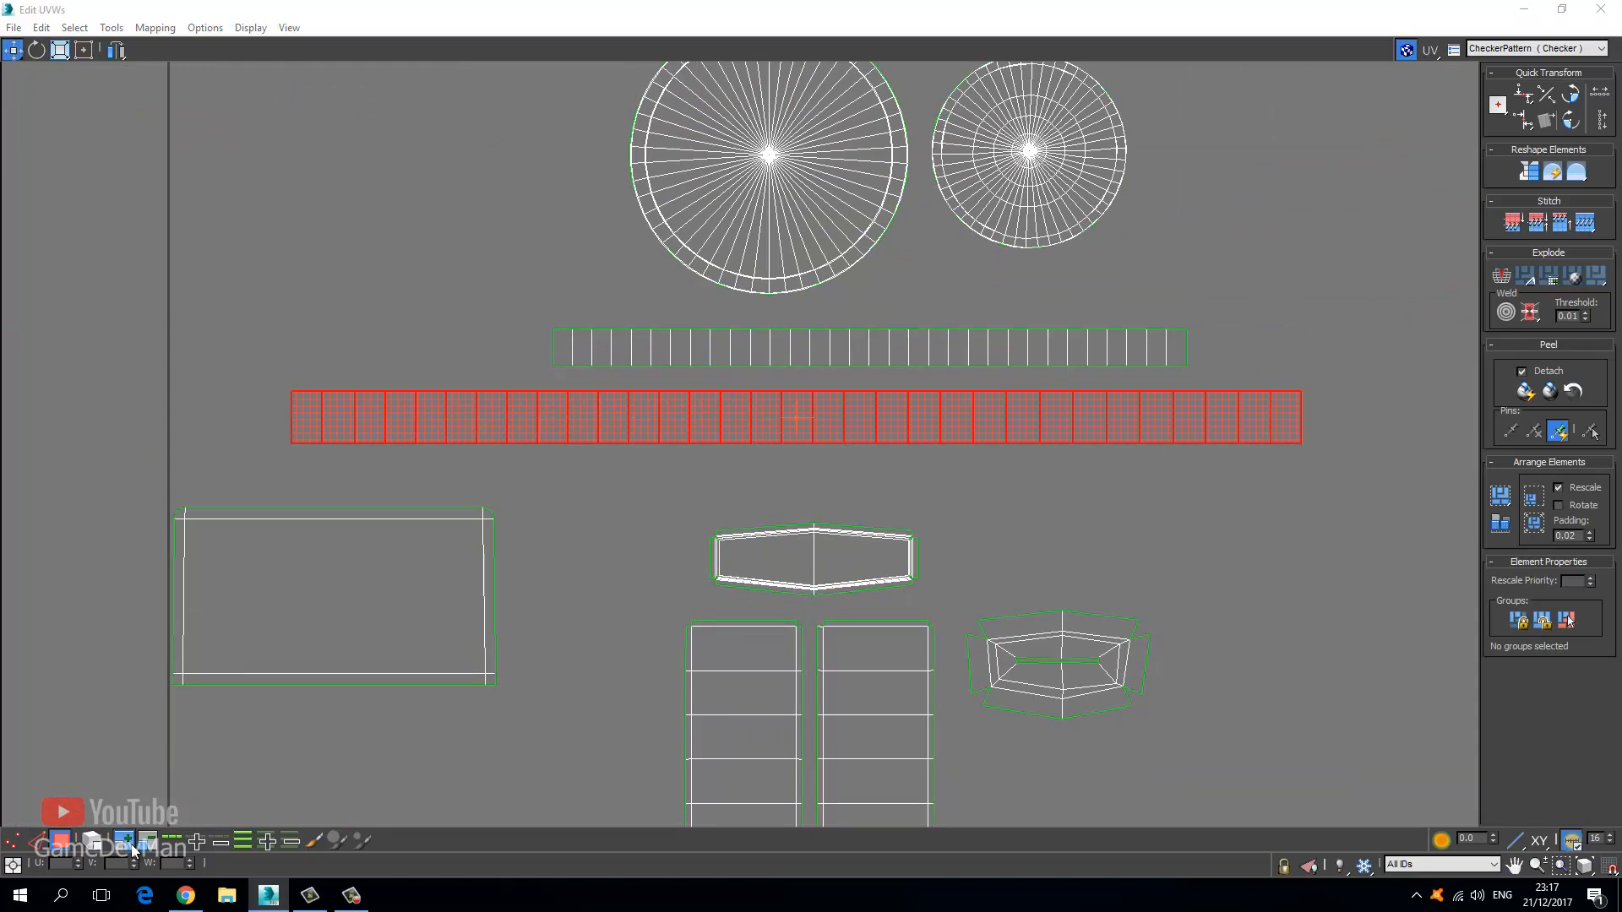
drag(663, 424, 658, 488)
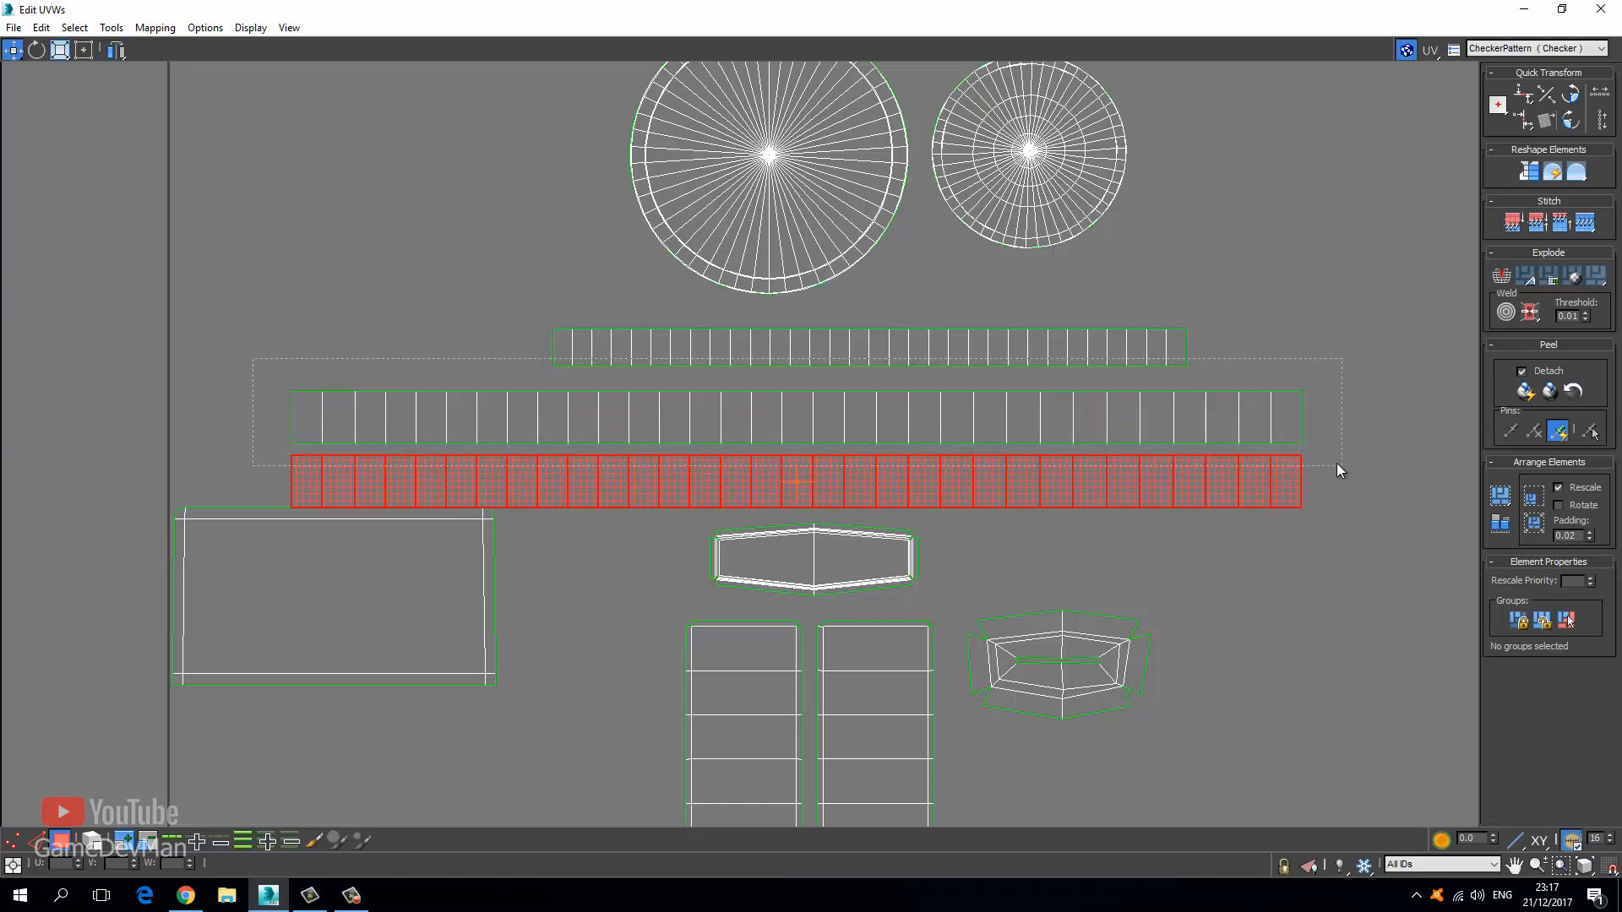
drag(1337, 463, 890, 324)
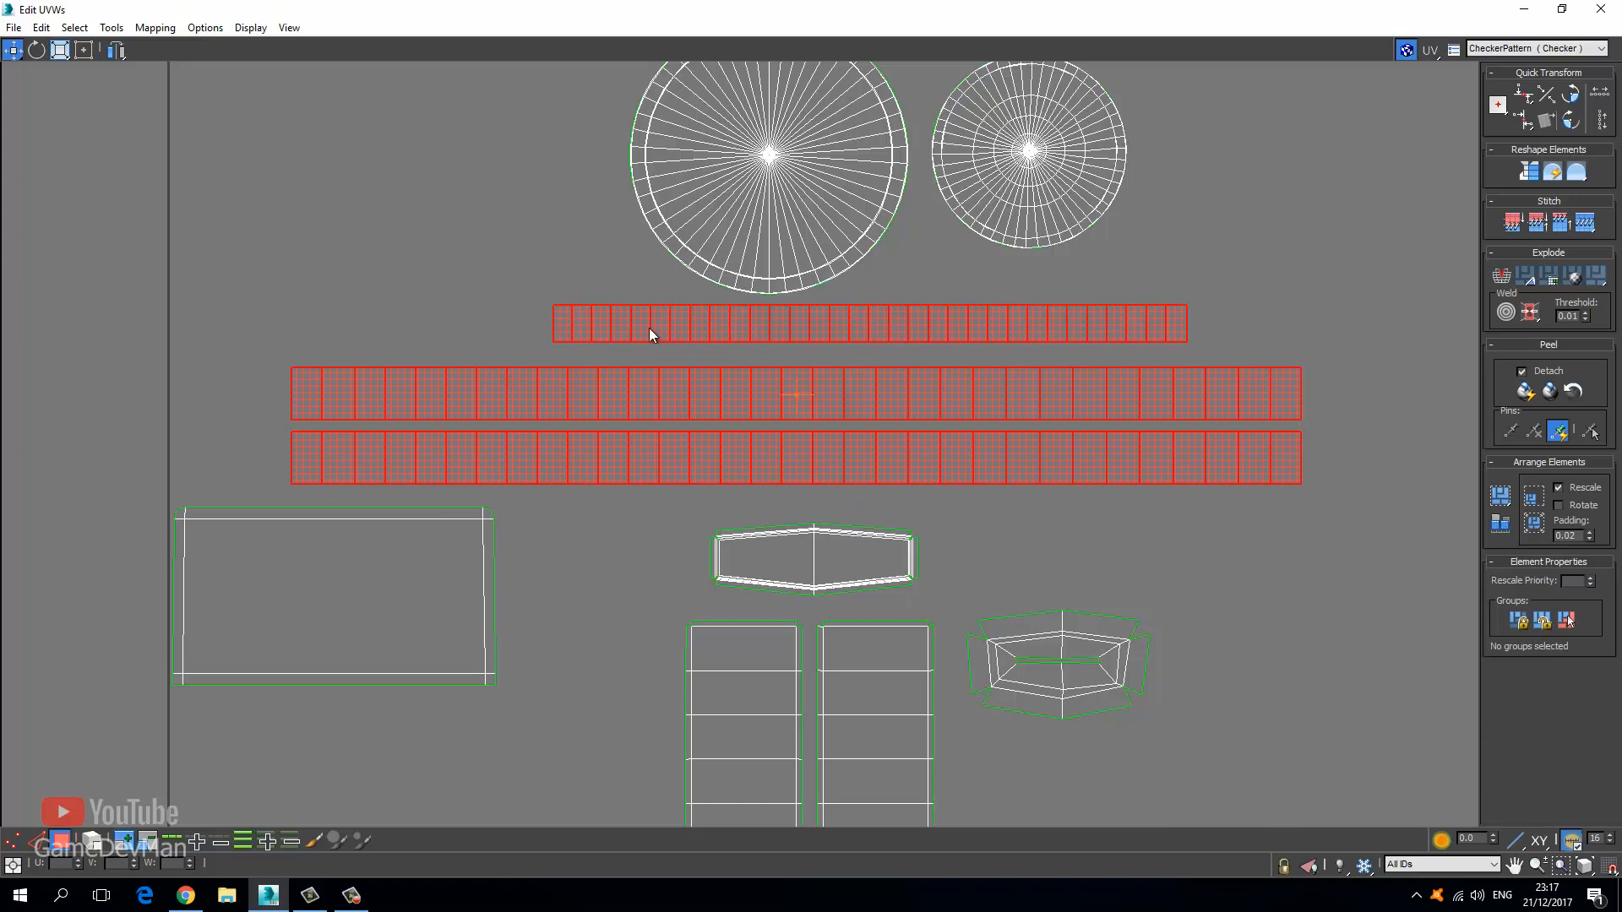
click(613, 352)
Select both complete circular UV shells and move them upward.
scroll(493, 319, down, 3)
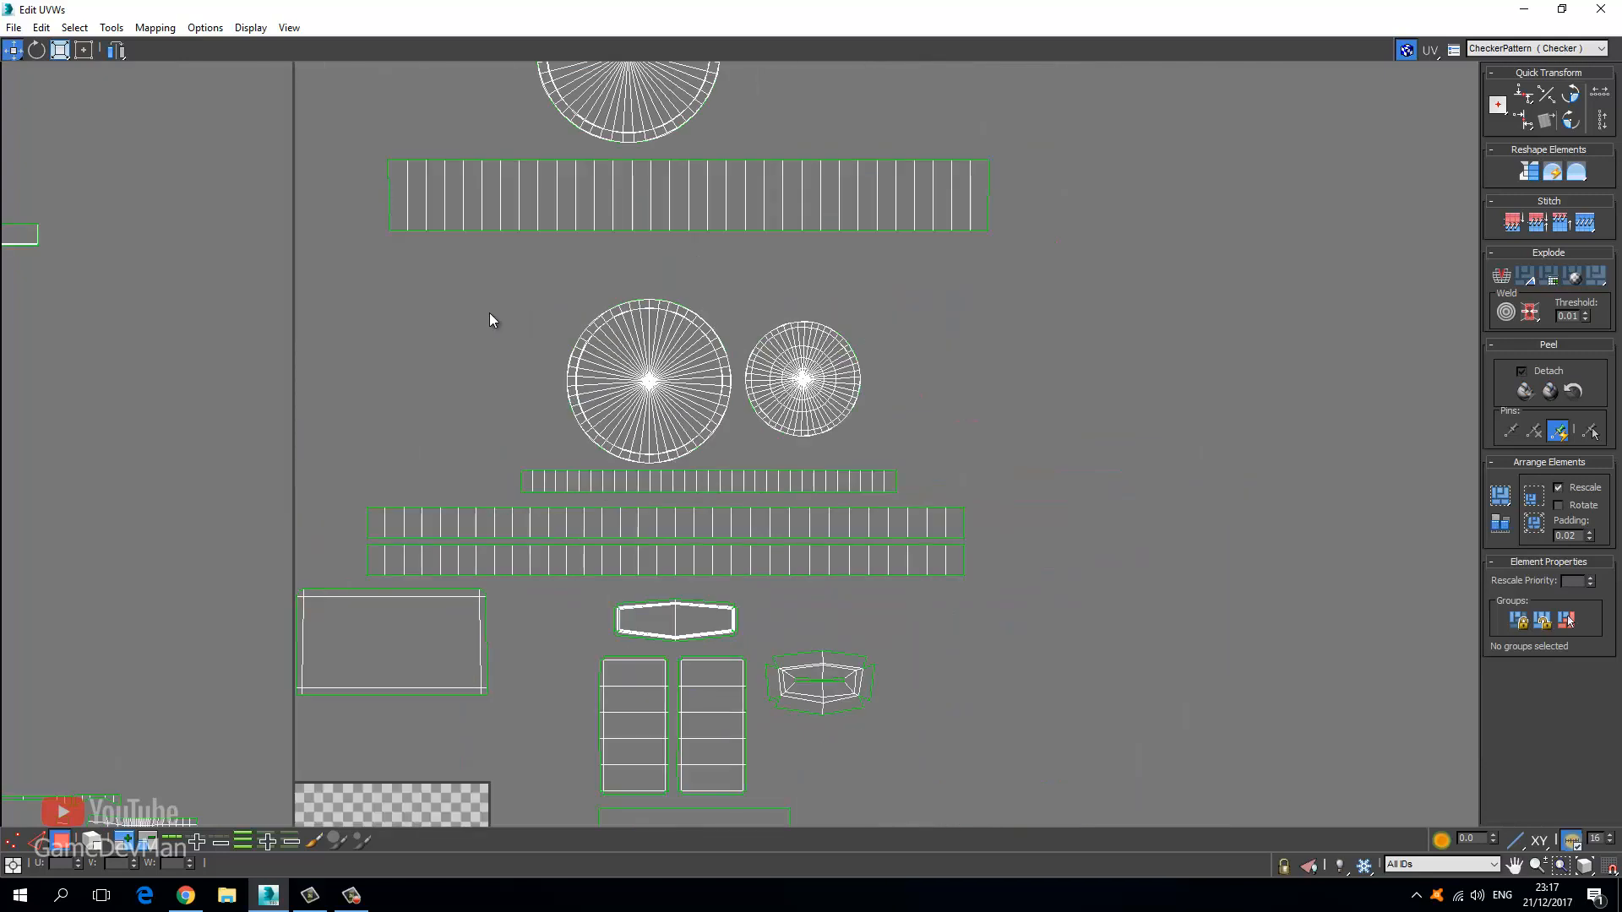
drag(919, 458, 934, 452)
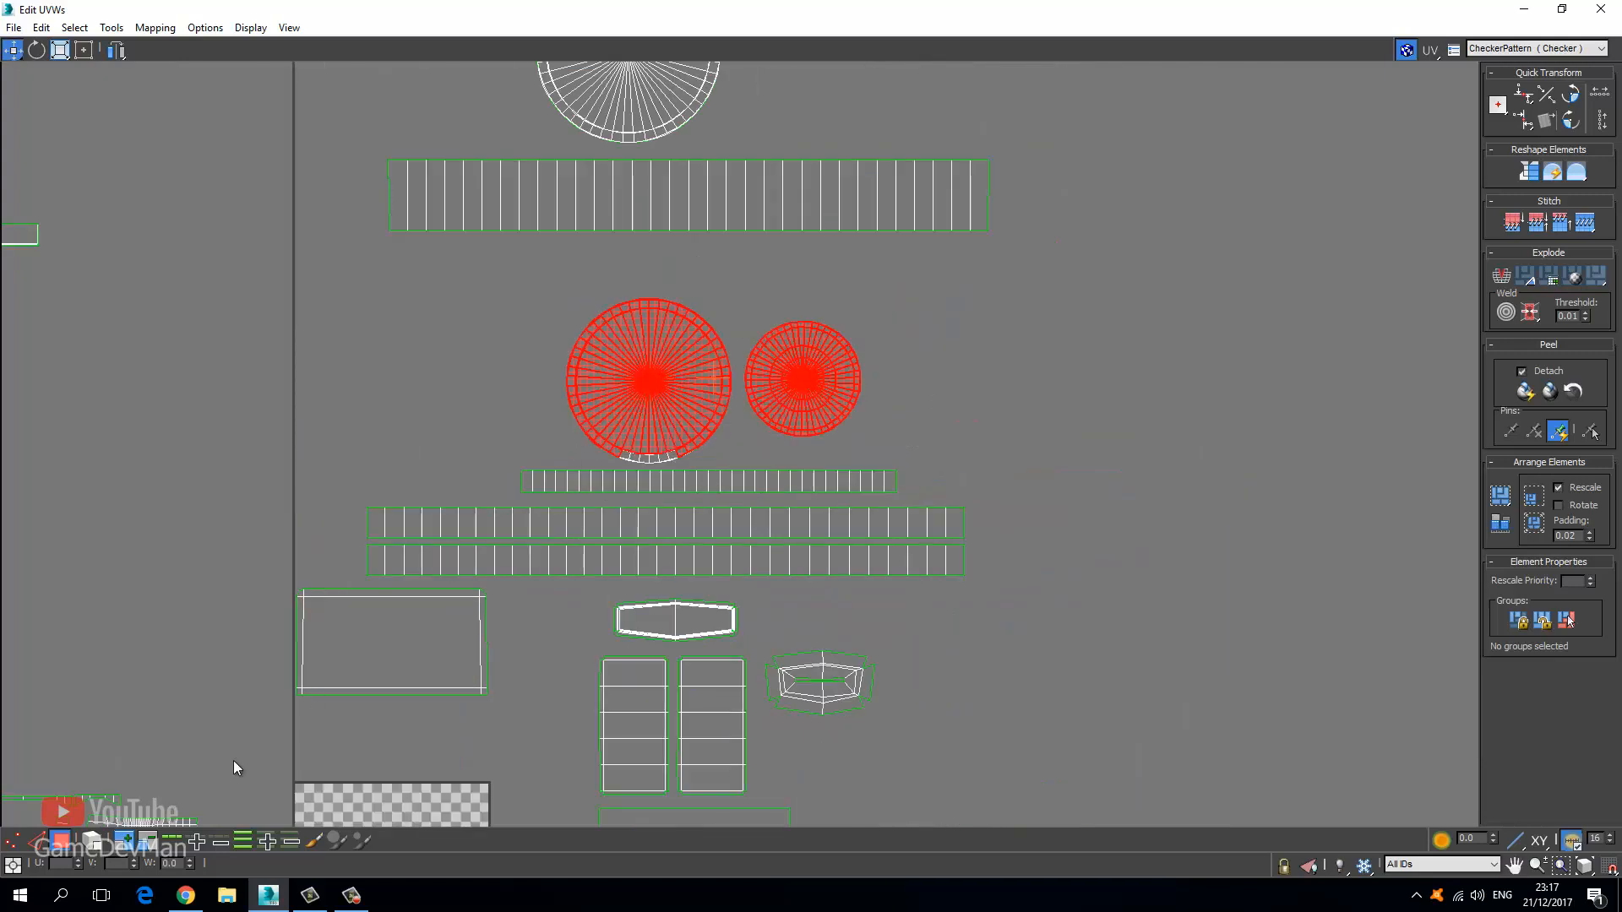
click(125, 840)
drag(656, 380, 656, 317)
click(534, 463)
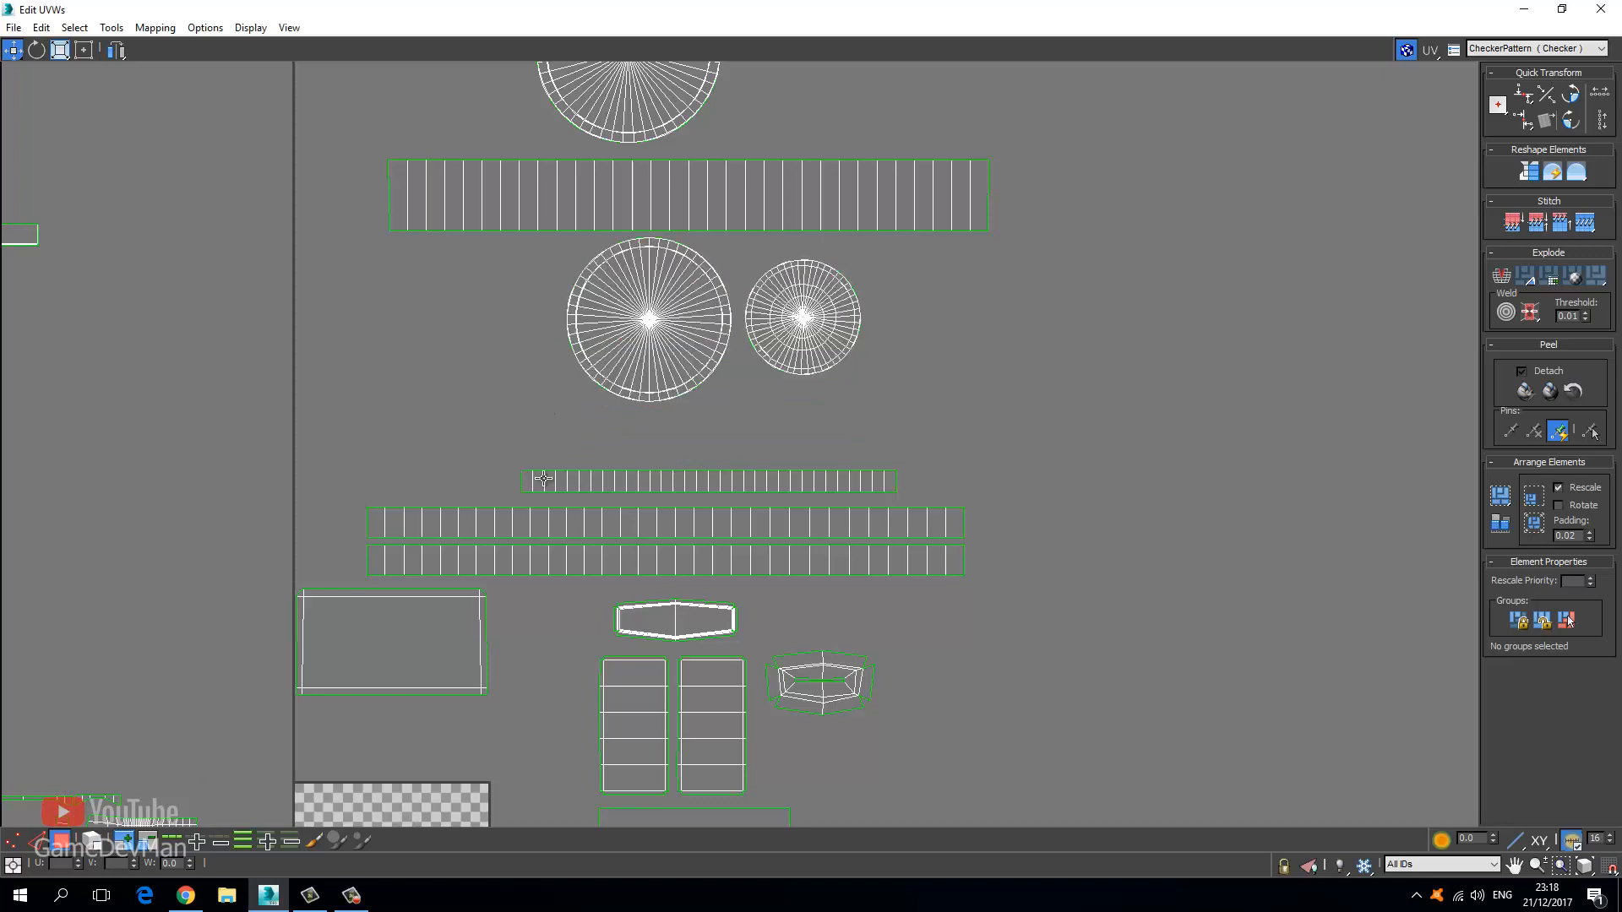
Lift the whole thin strip just above its overlapping twin and clear the selection.
click(540, 480)
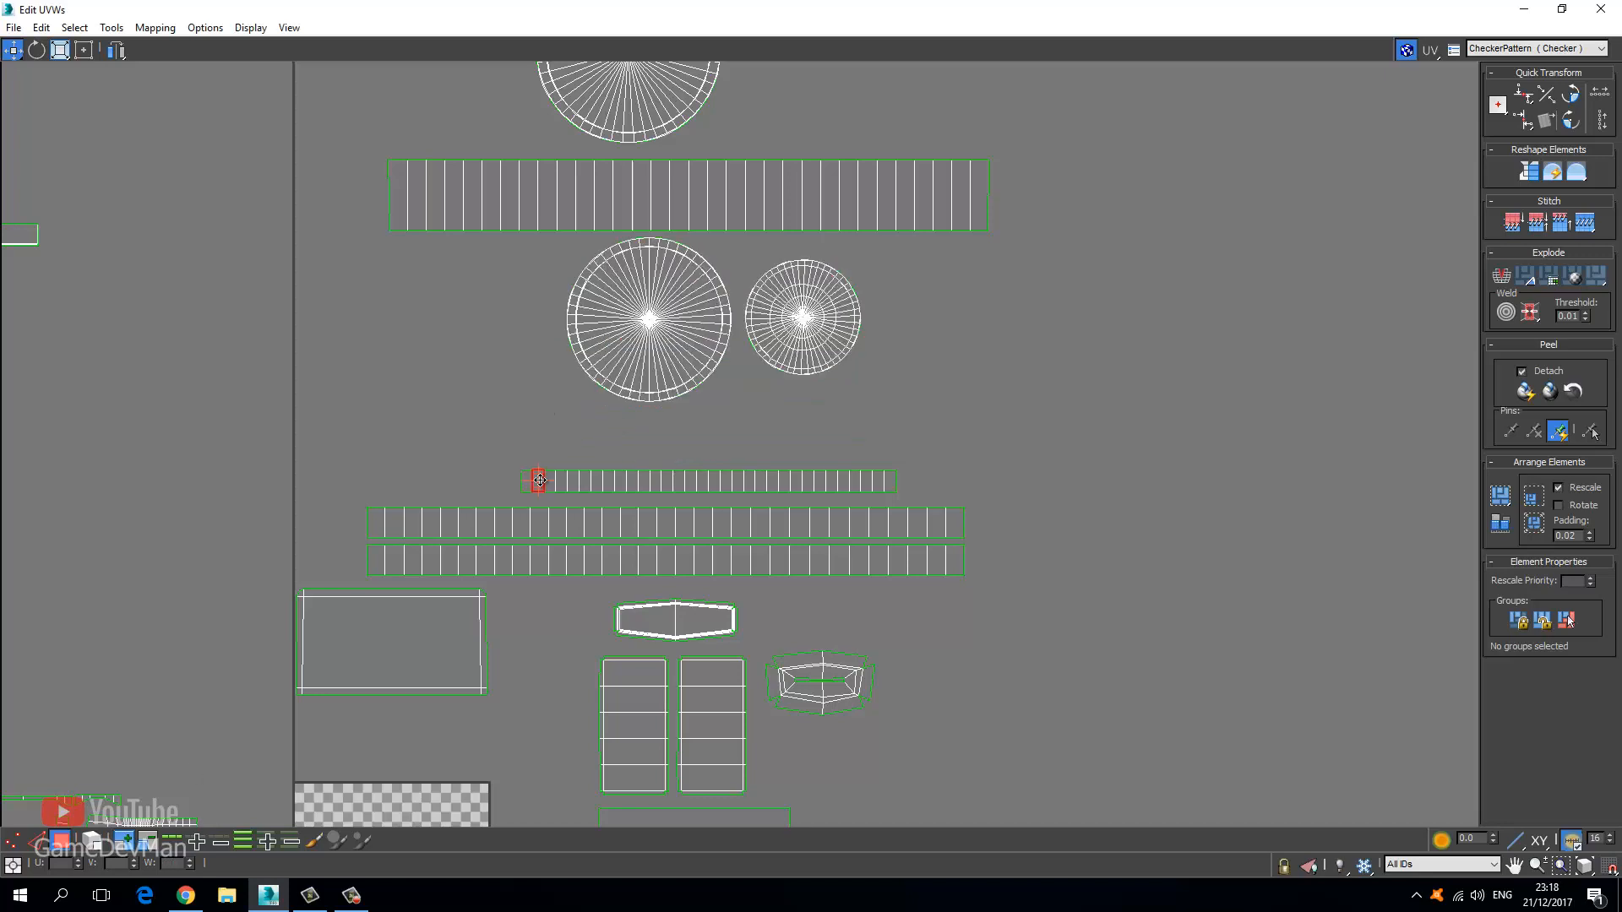
click(129, 841)
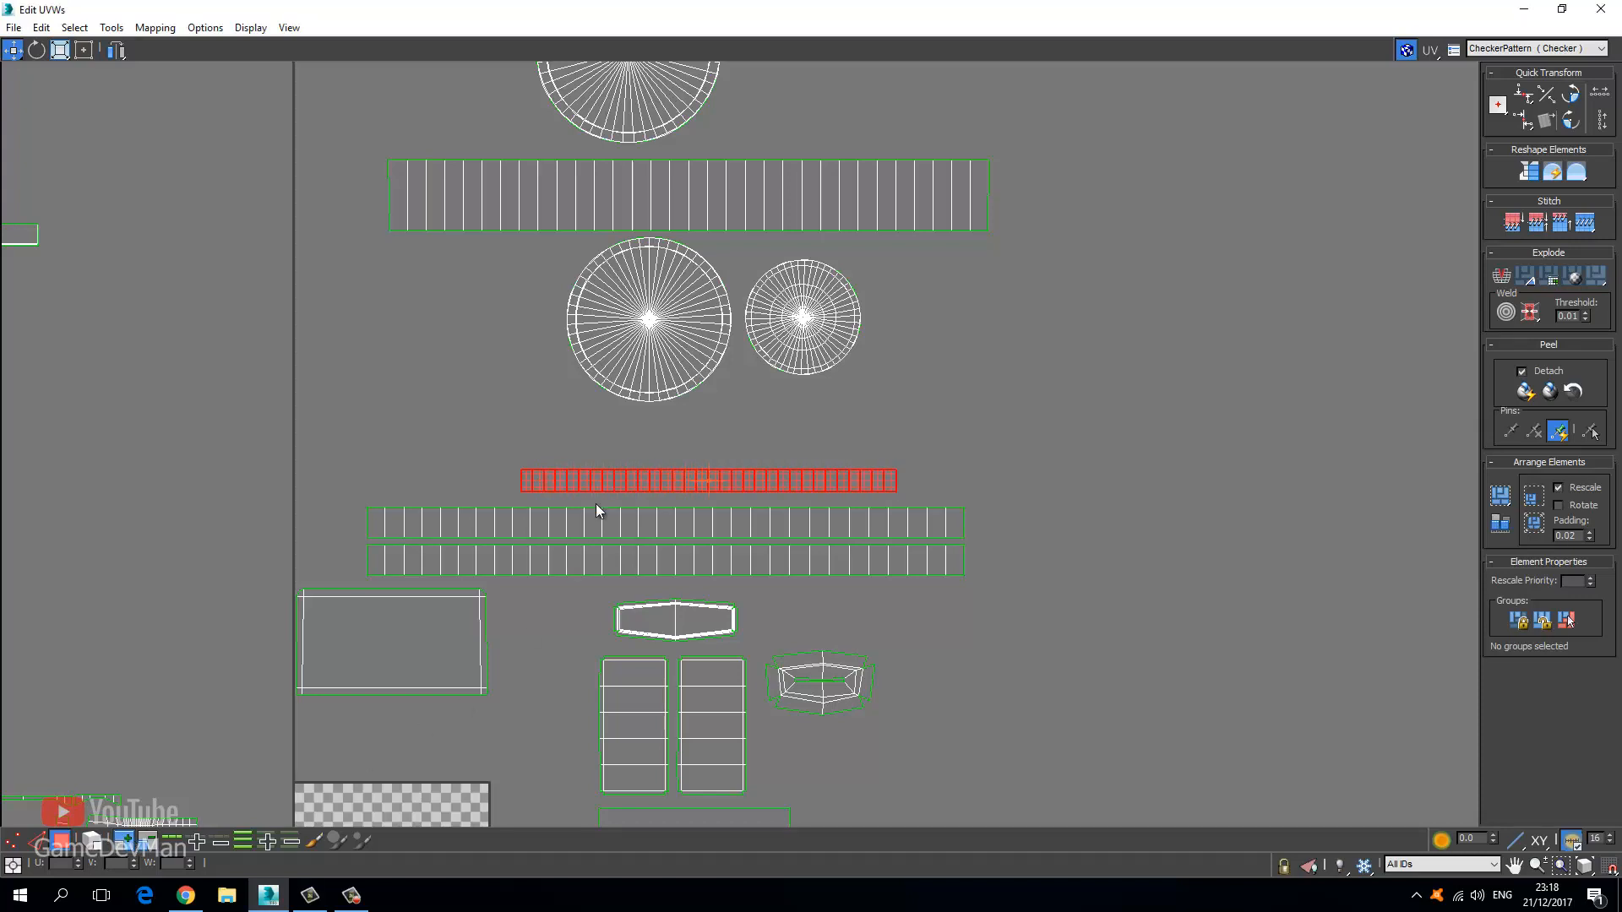
drag(613, 484, 613, 457)
click(476, 394)
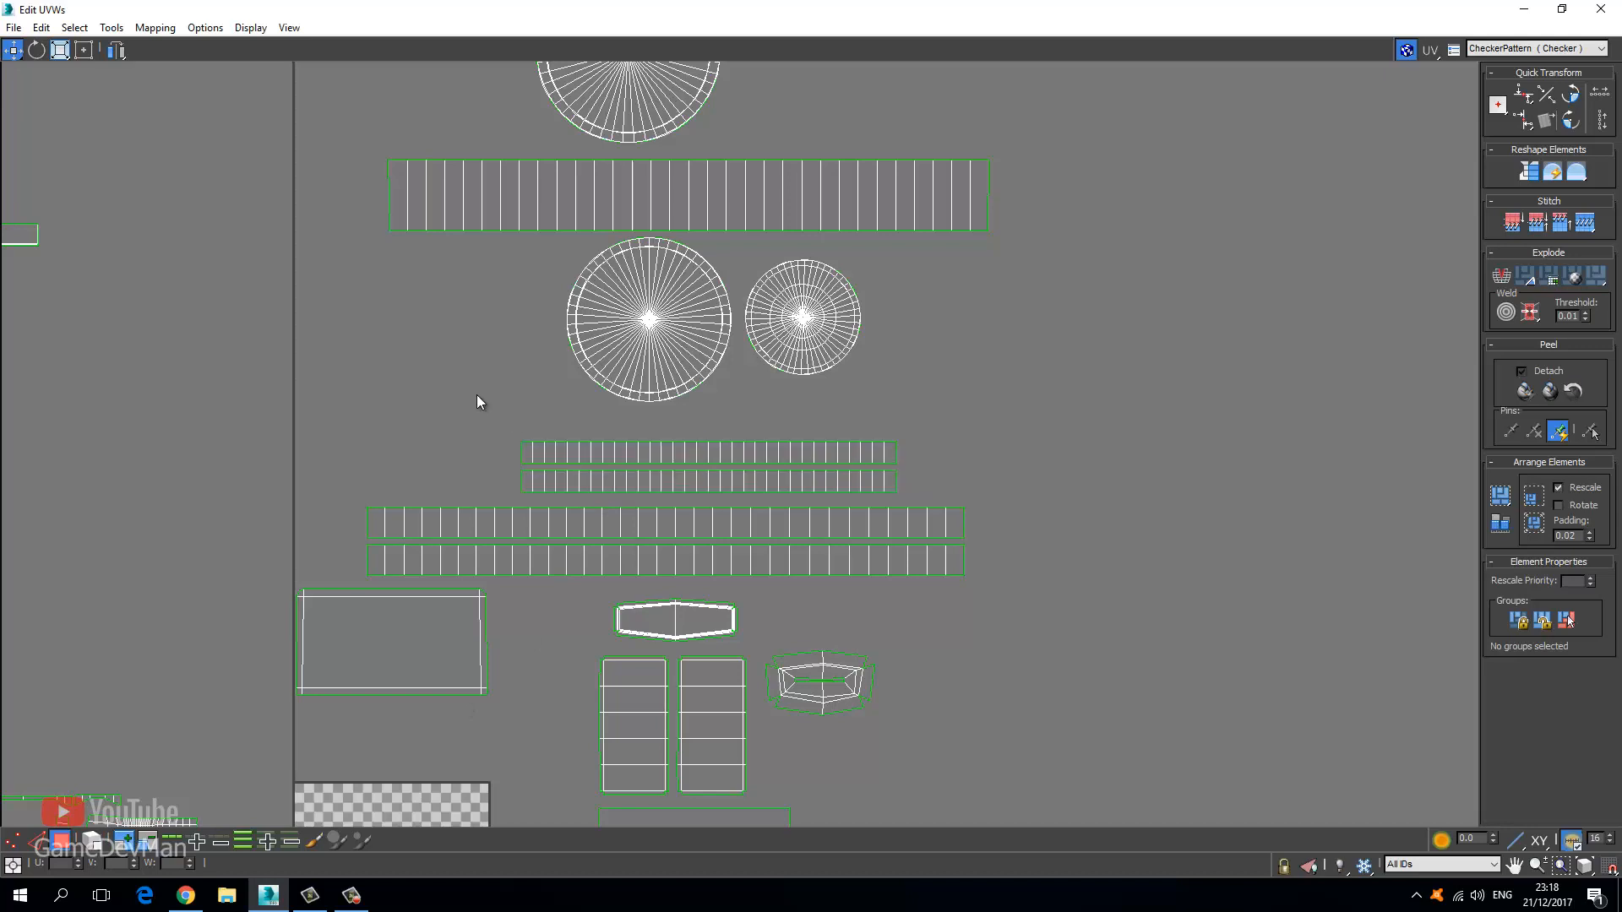
scroll(490, 412, down, 3)
scroll(492, 421, down, 4)
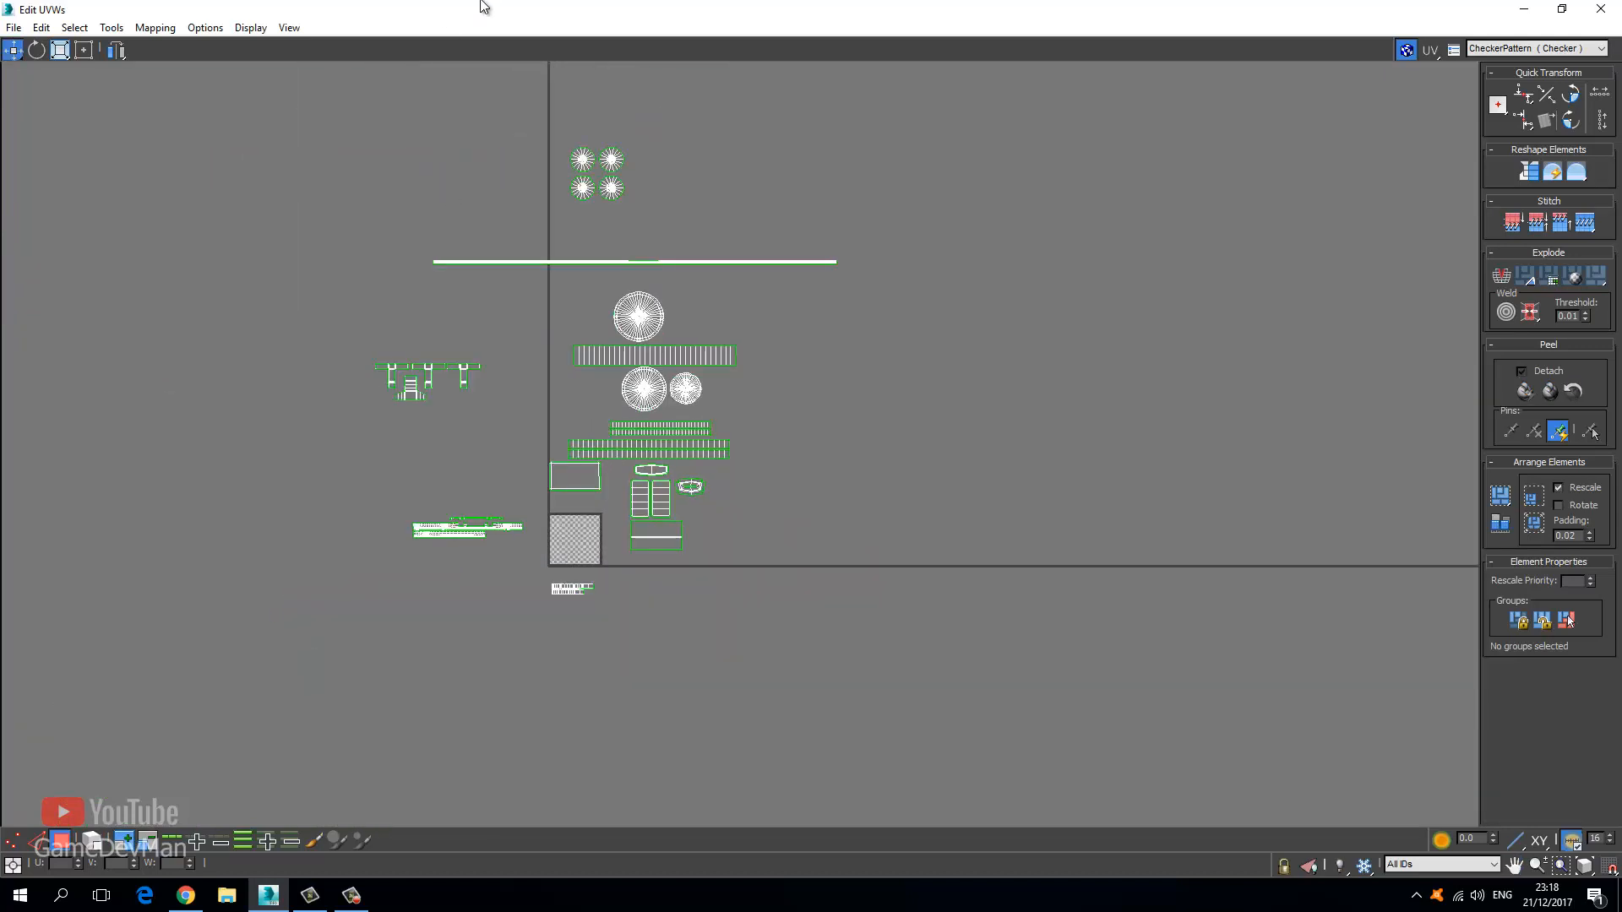
Shrink the UV editor, orbit the radio, and select its front panel faces.
drag(496, 14, 103, 176)
scroll(753, 589, down, 10)
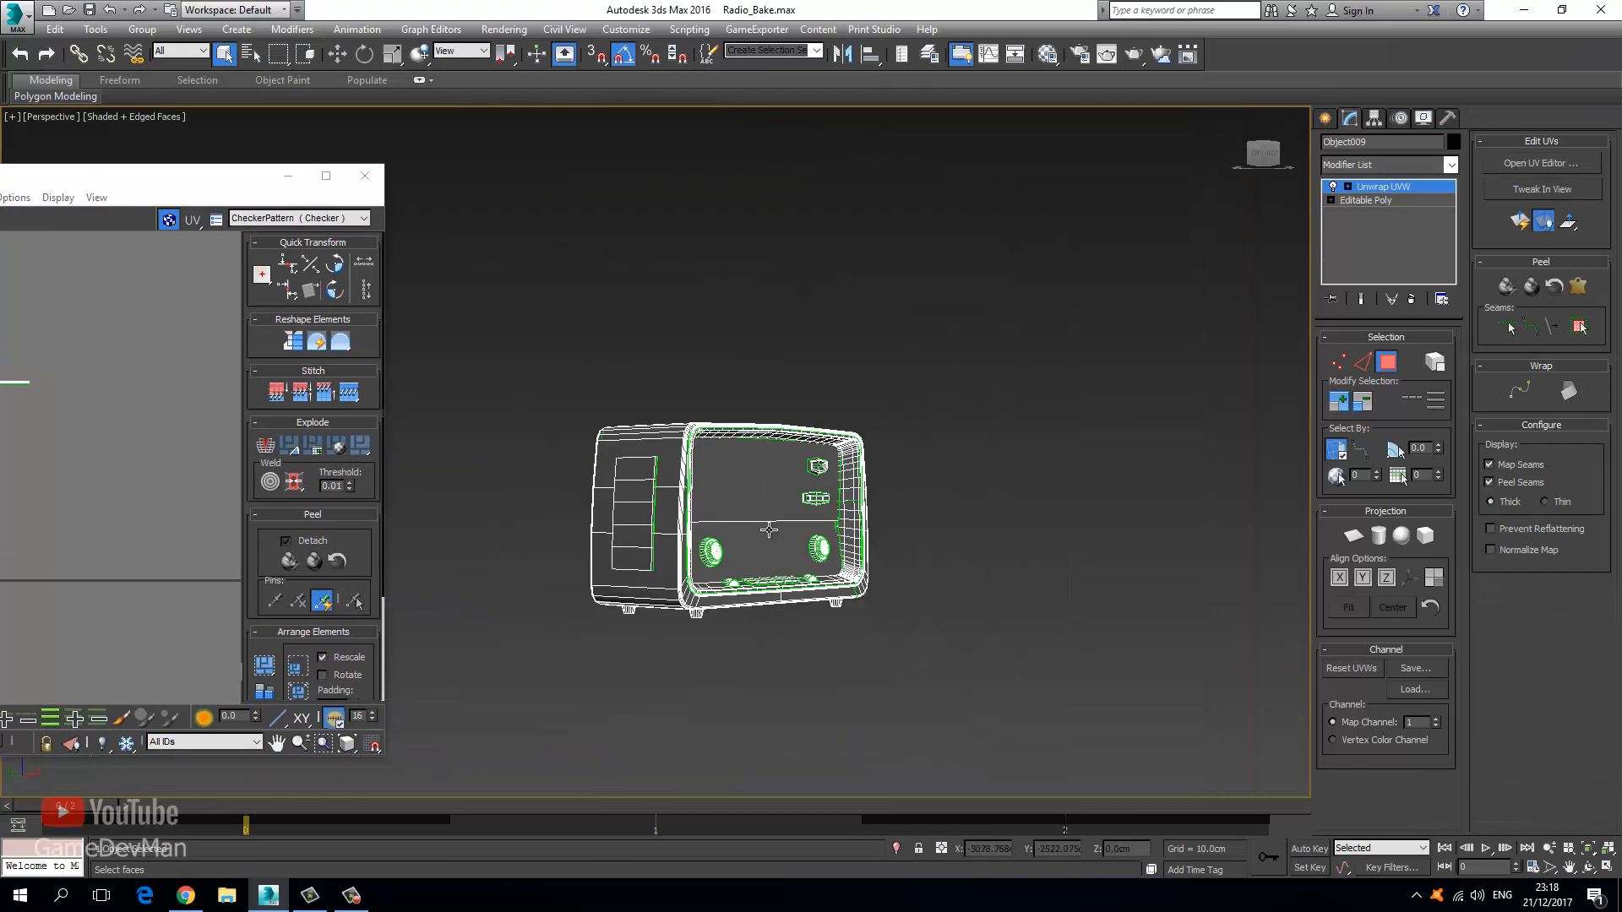
alt+middle_drag(768, 530, 608, 487)
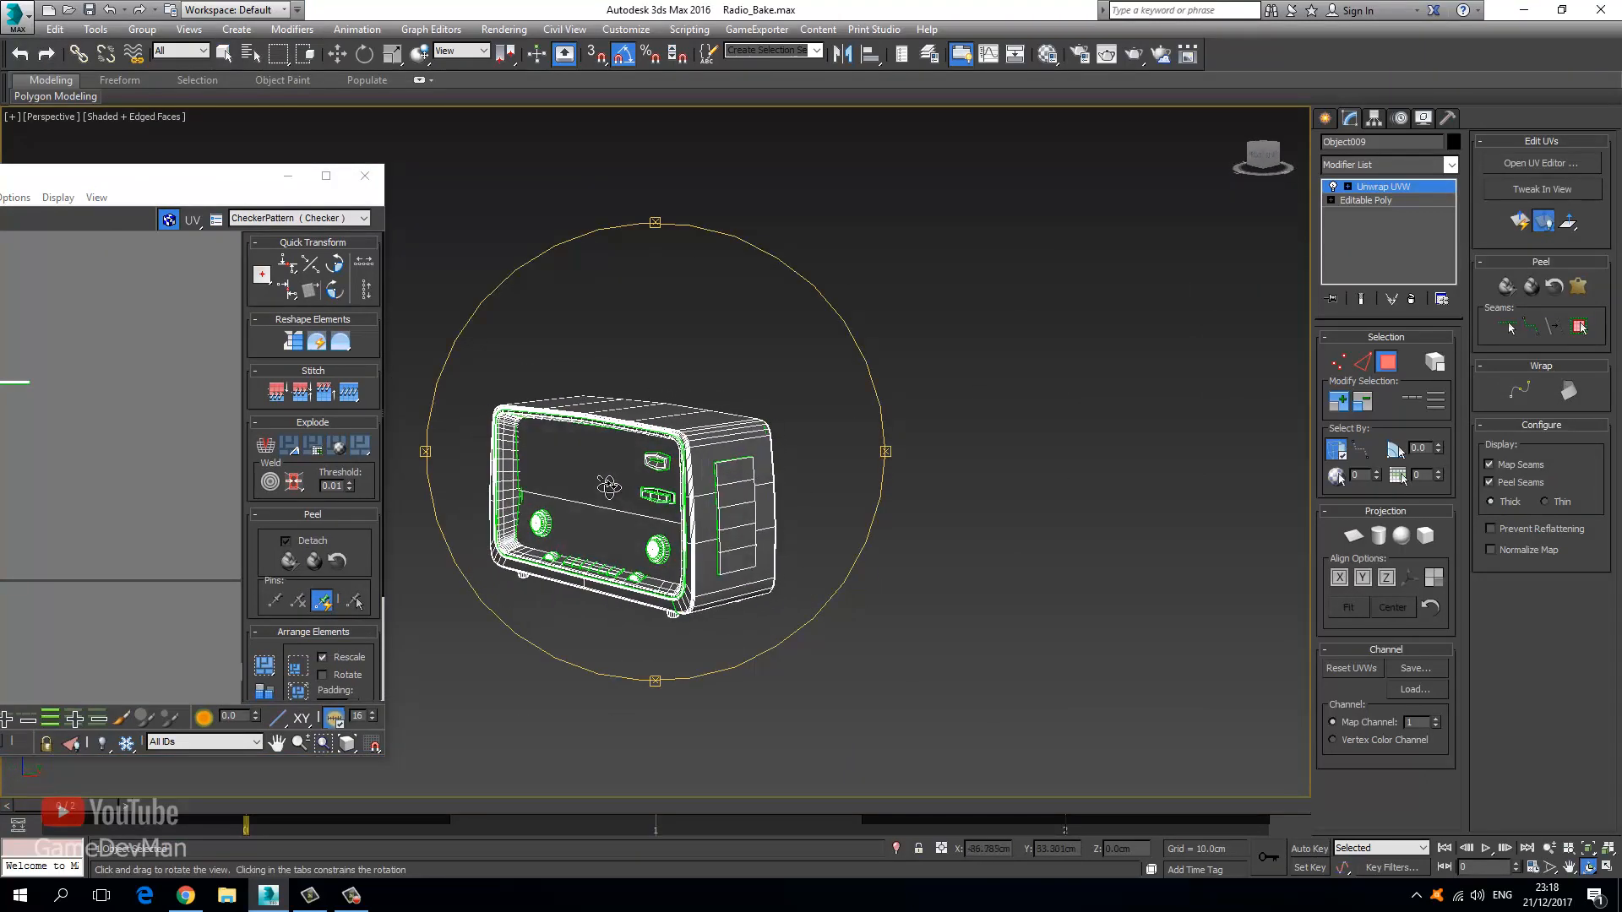
drag(608, 487, 749, 483)
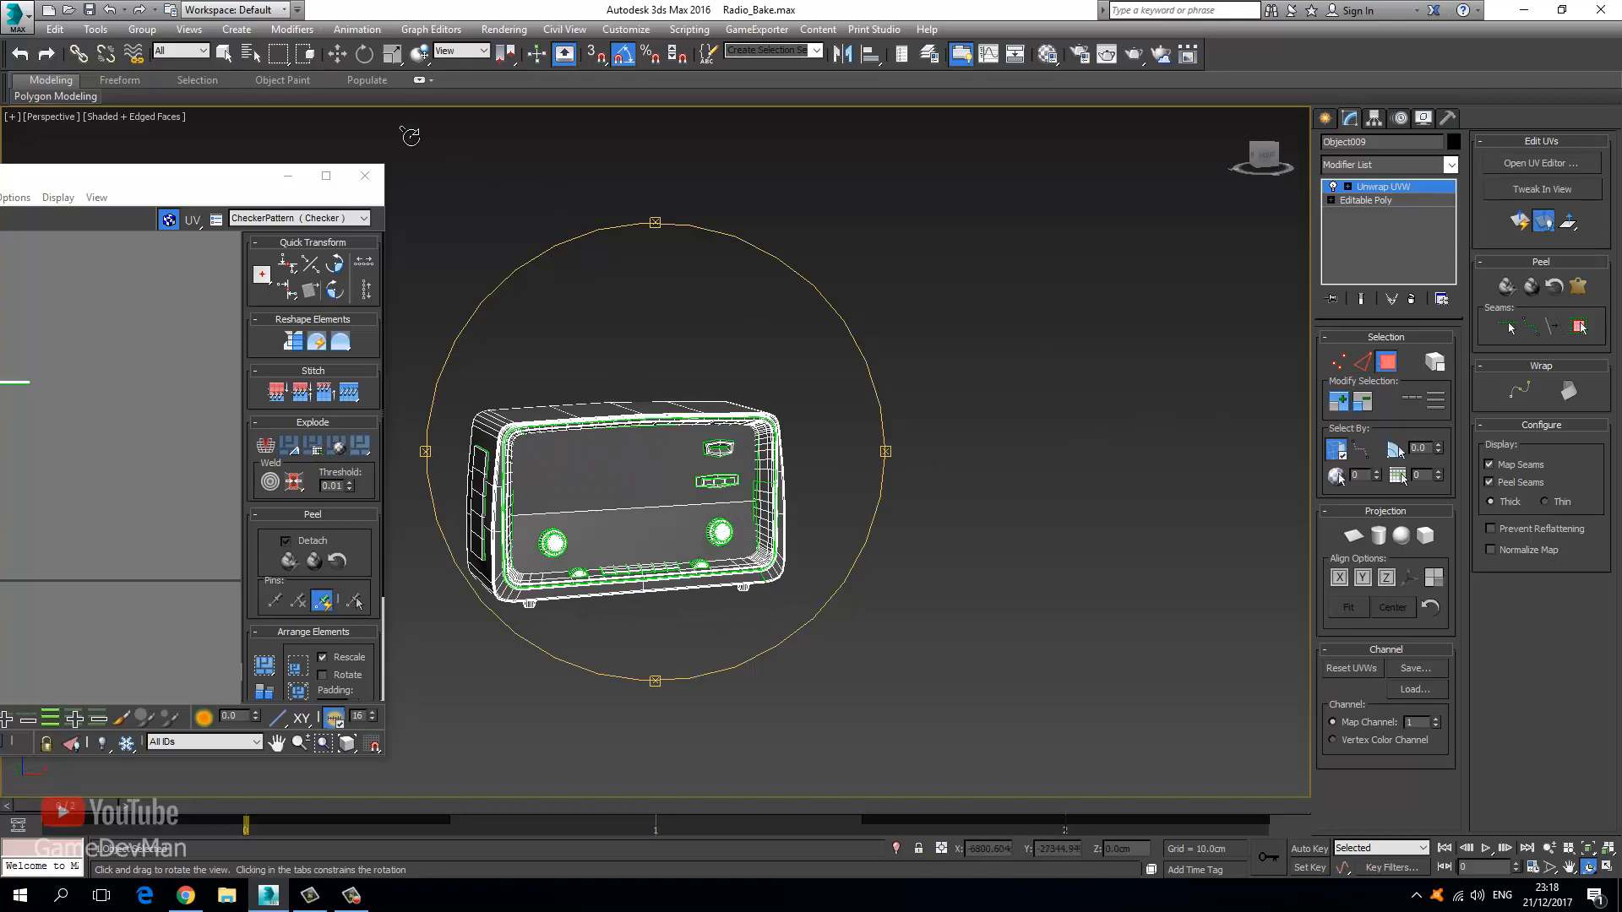
click(224, 53)
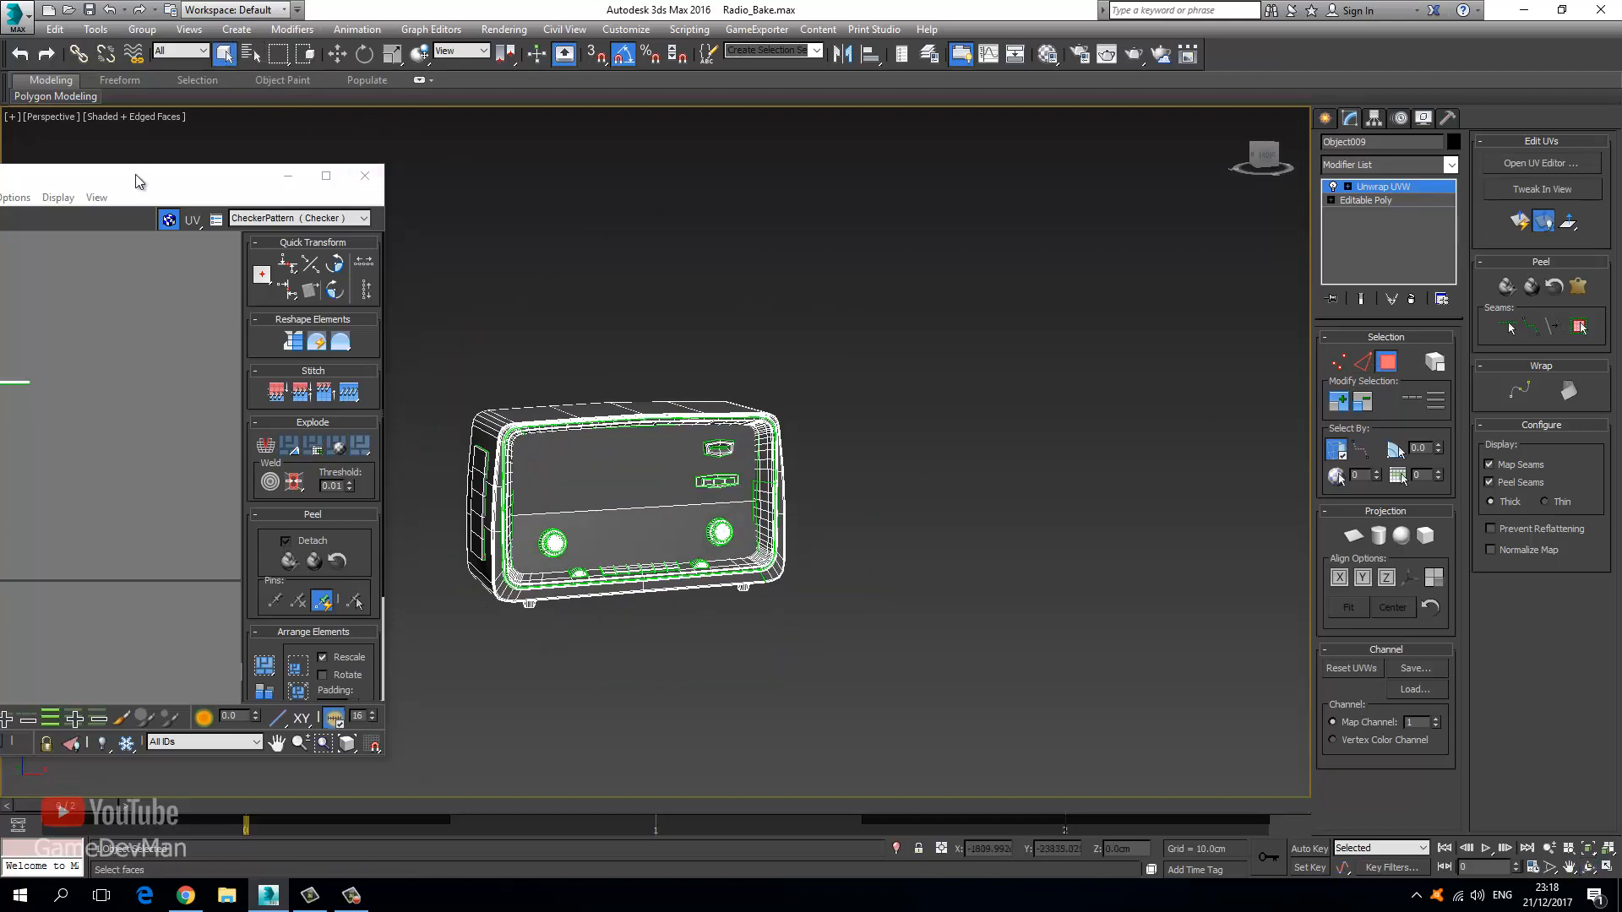
drag(139, 182, 220, 181)
click(586, 498)
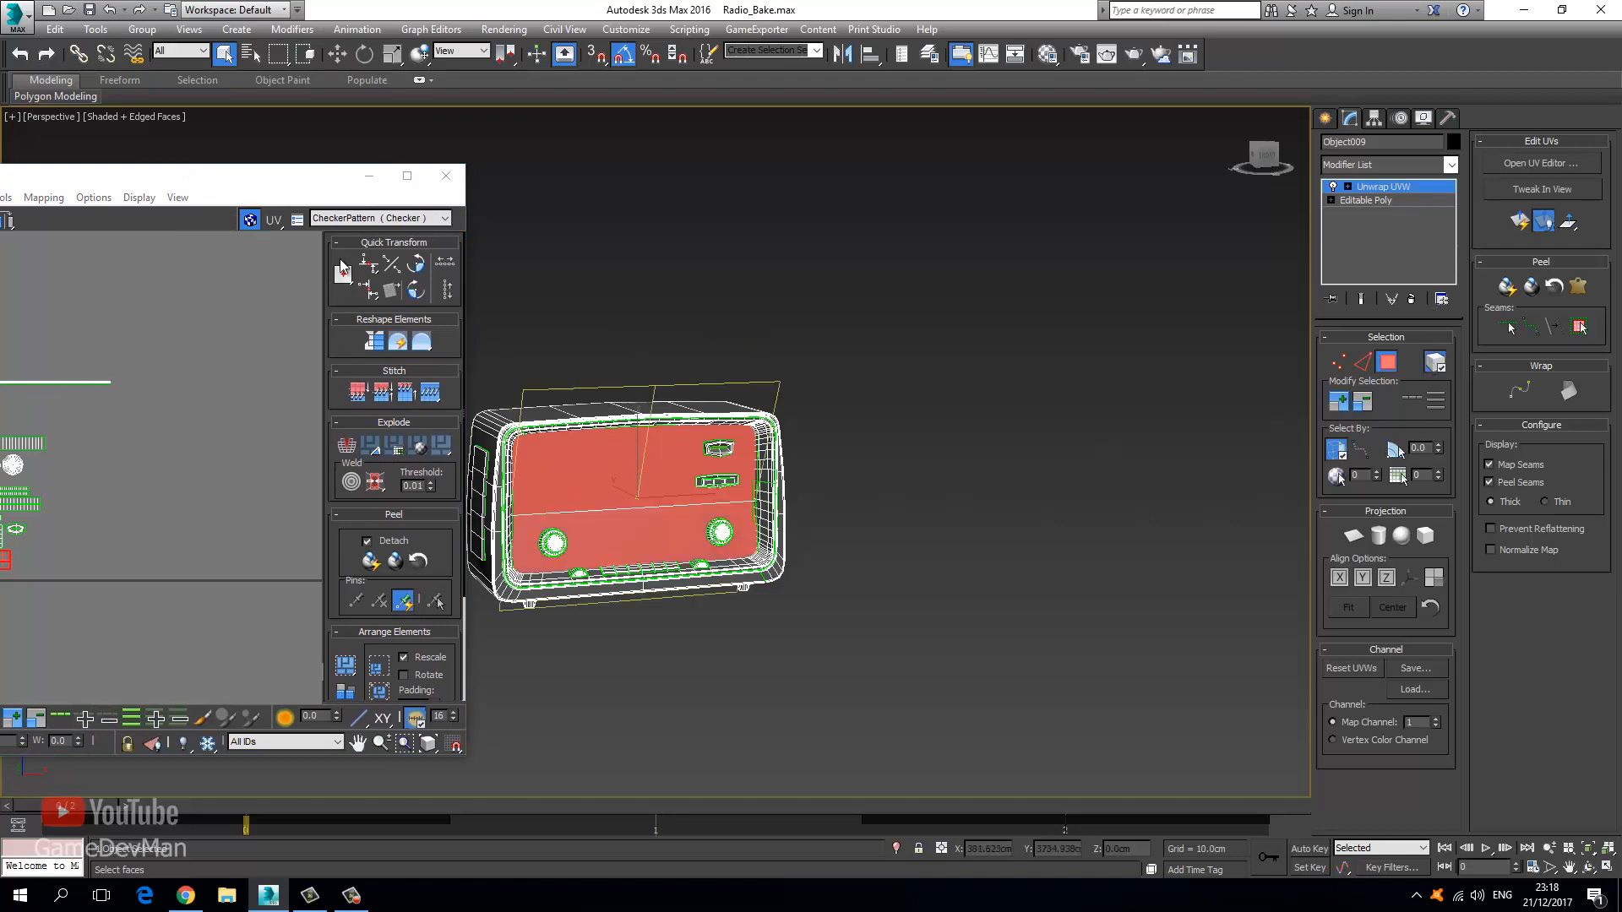
Move the front panel shell onto the checker tile and Freeform-scale it into the lower-left corner.
double_click(232, 175)
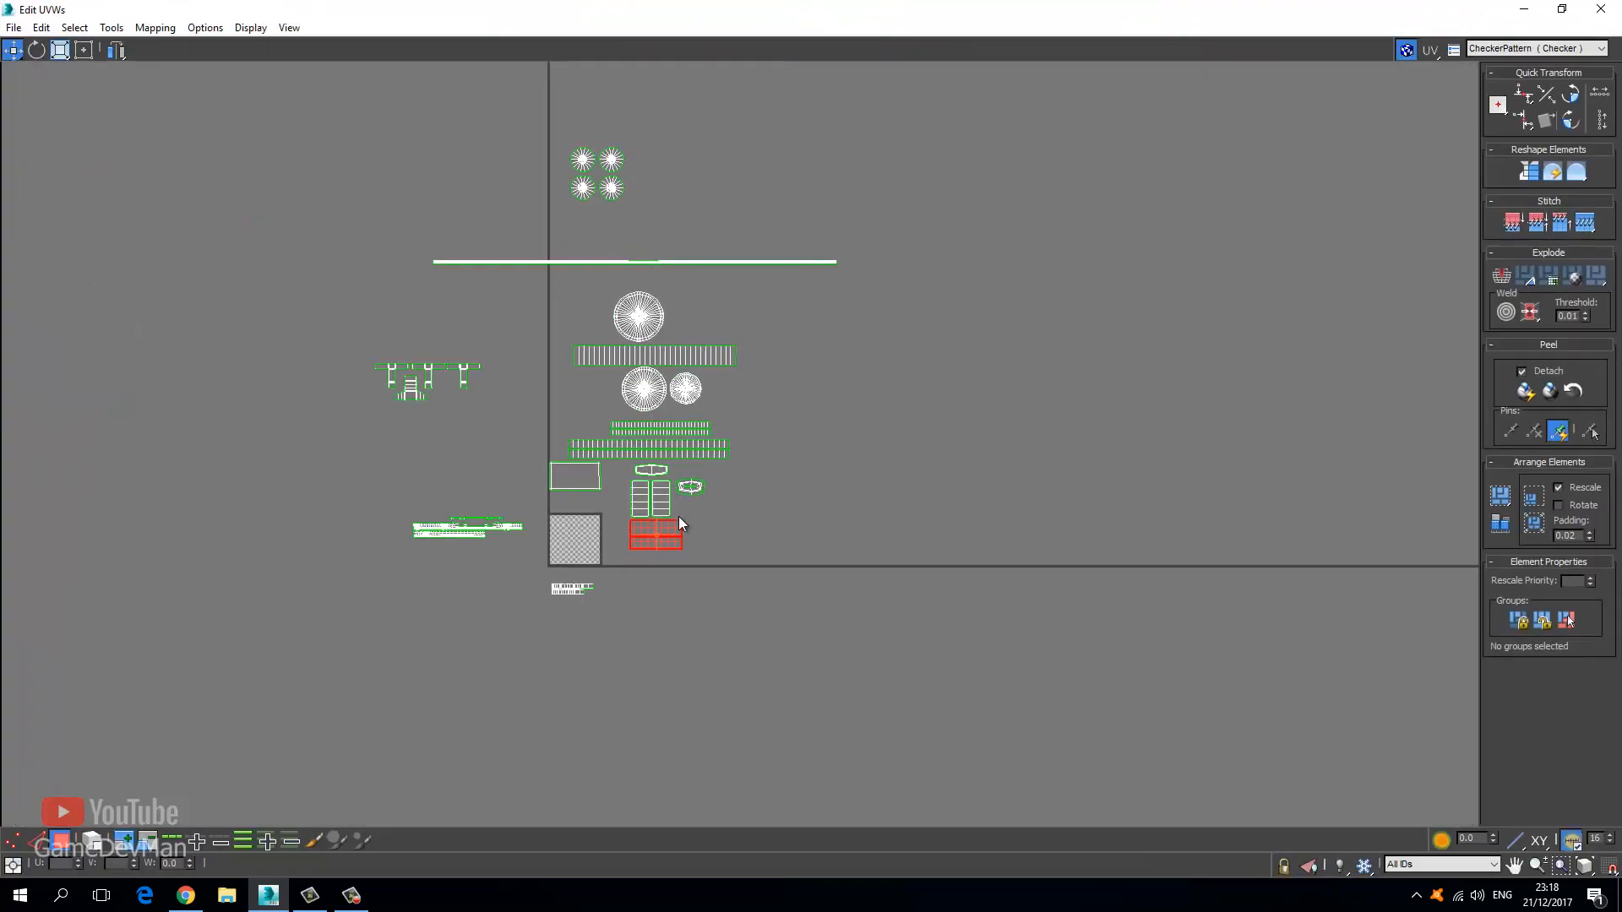
scroll(677, 515, up, 5)
drag(617, 553, 326, 564)
scroll(374, 609, up, 5)
click(82, 50)
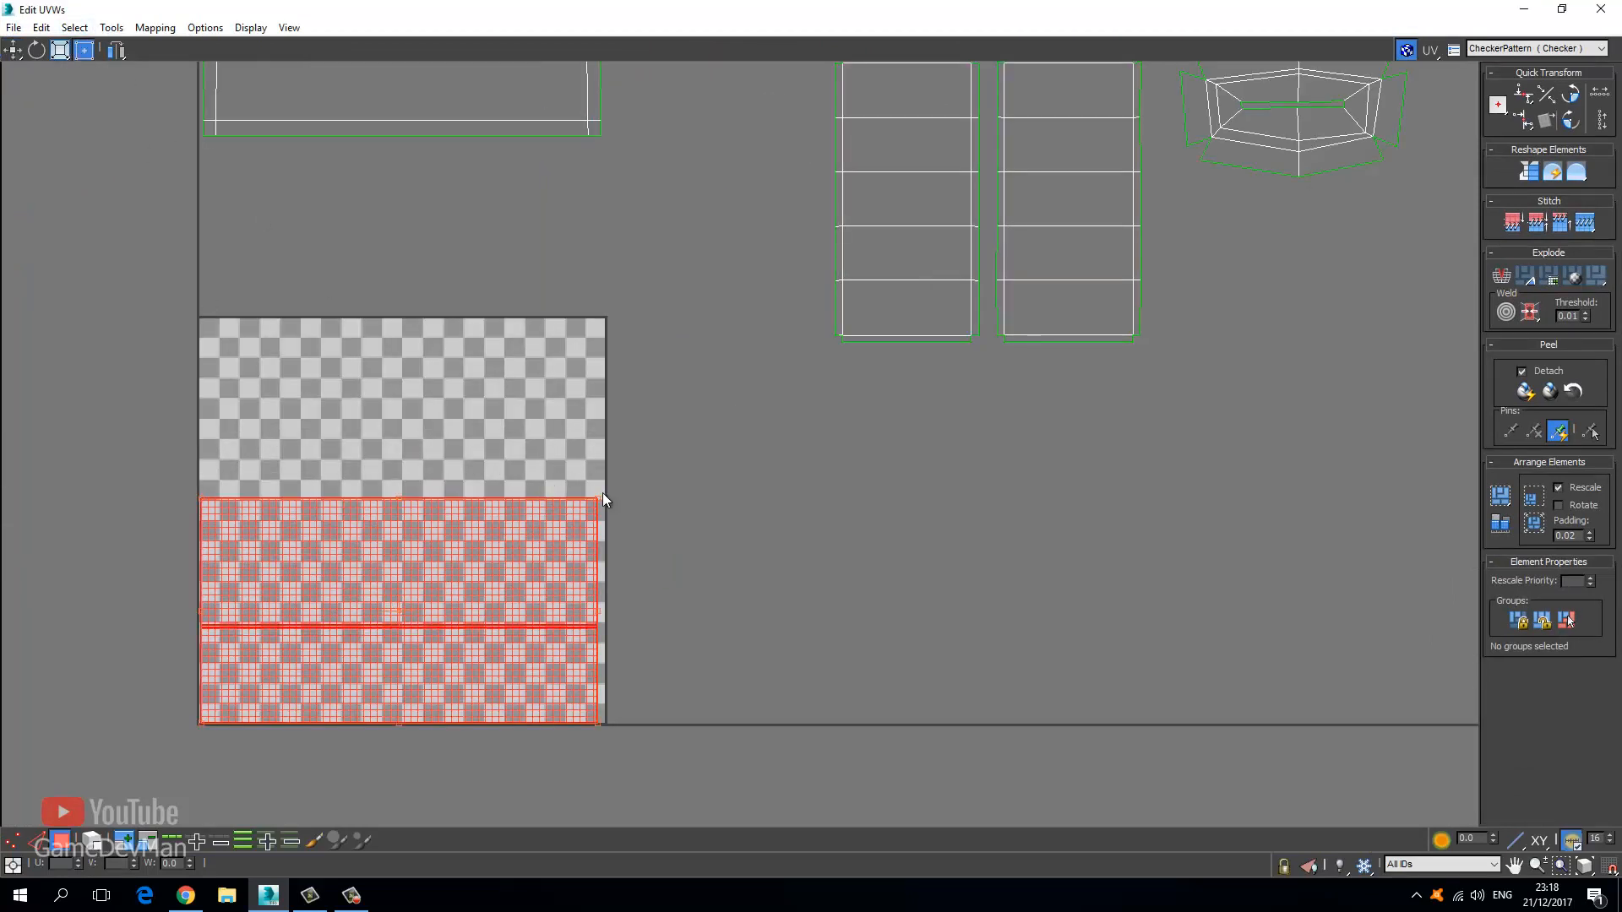
drag(596, 499, 412, 566)
drag(326, 584, 281, 598)
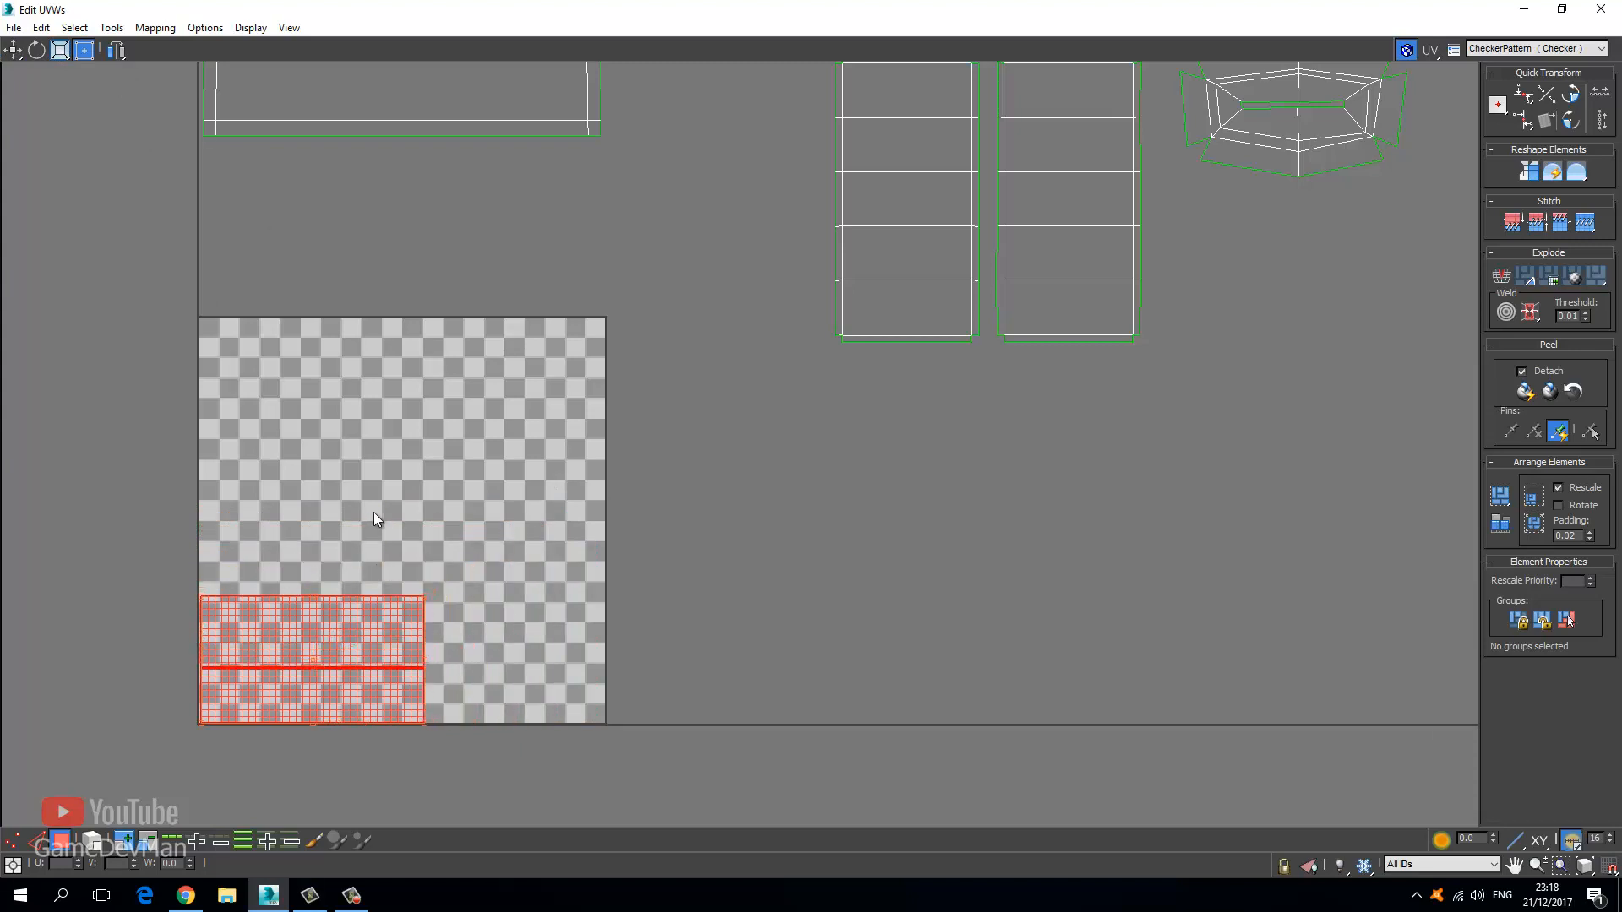
Move the UV editor aside and bring the radio back into the 3D view.
middle_drag(338, 562, 397, 449)
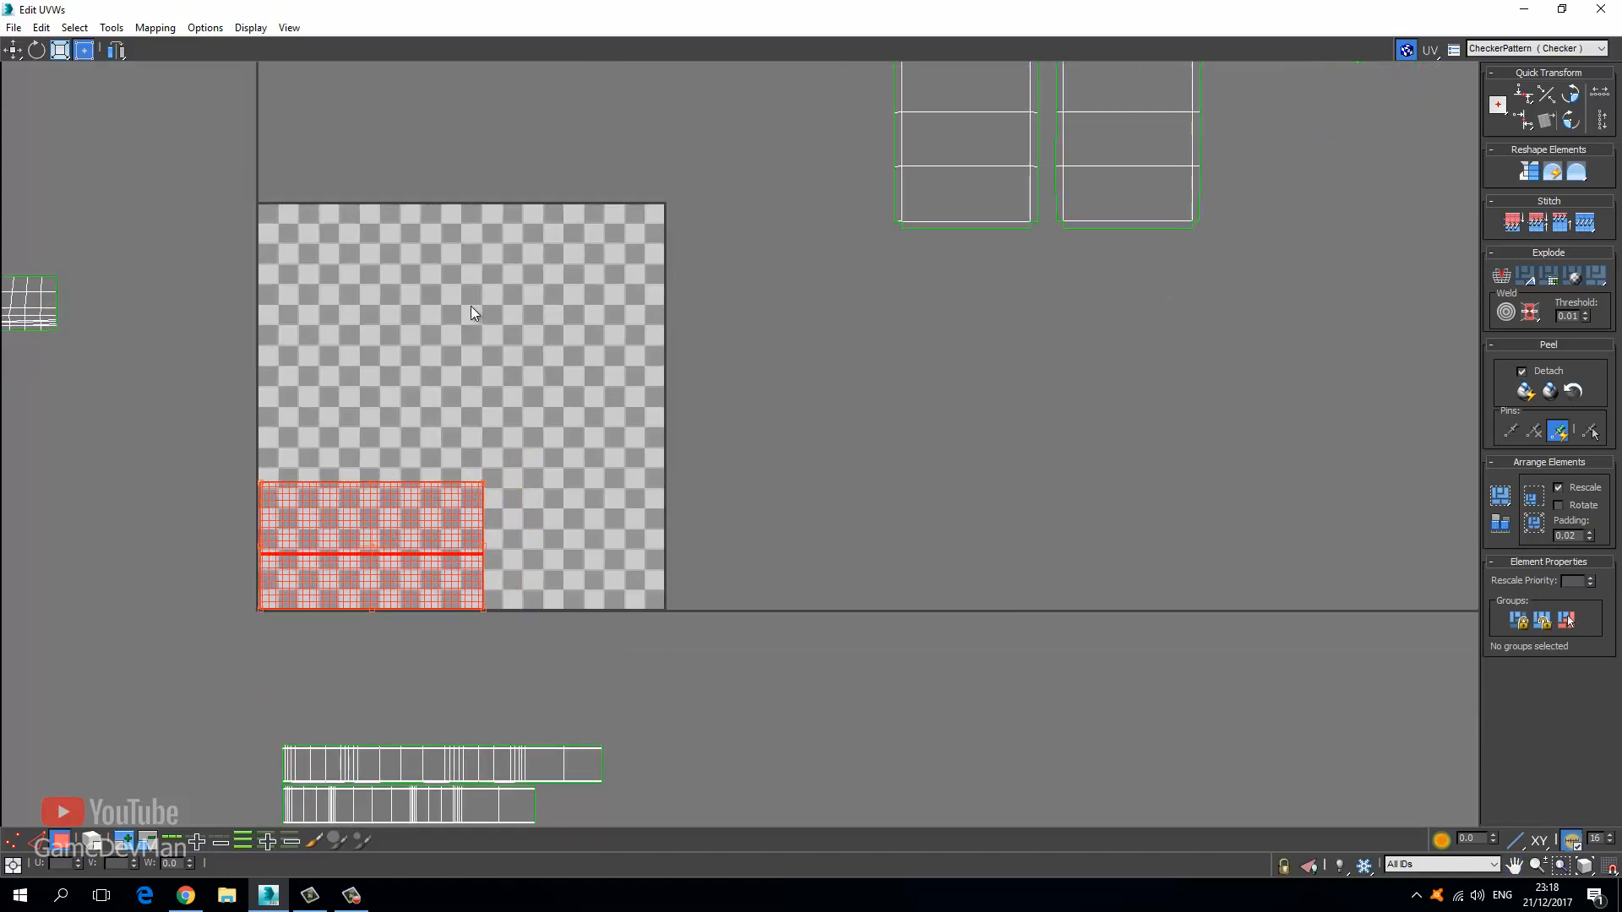
drag(594, 8, 184, 111)
middle_drag(486, 355, 720, 431)
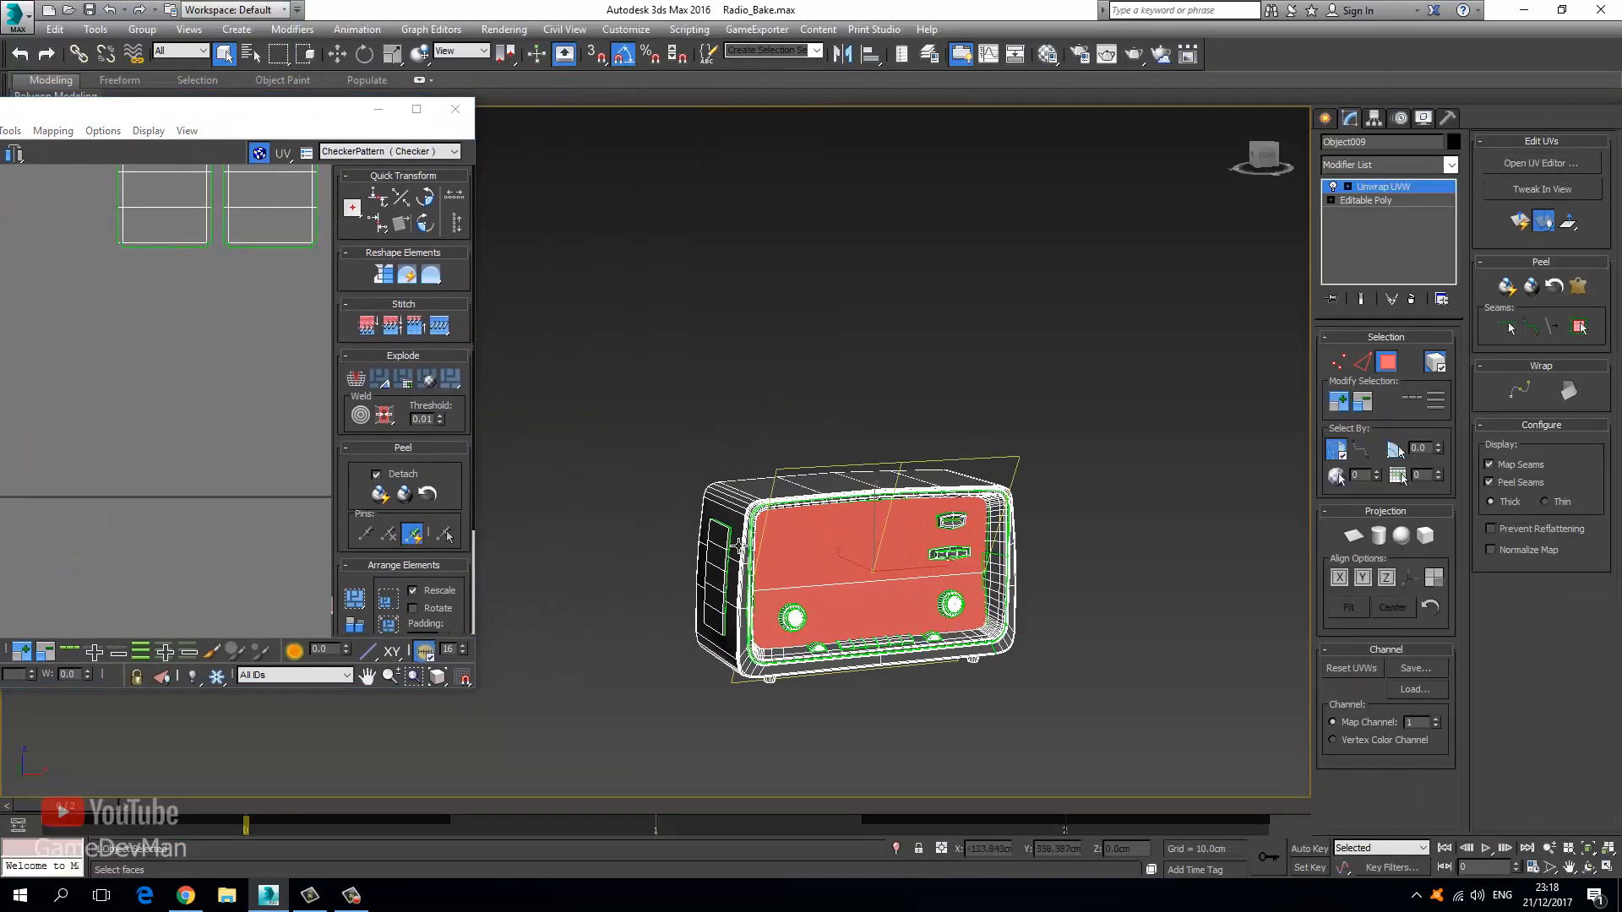
Select the radio's casing faces and move their band shells into the checker tile.
scroll(720, 431, up, 4)
click(719, 431)
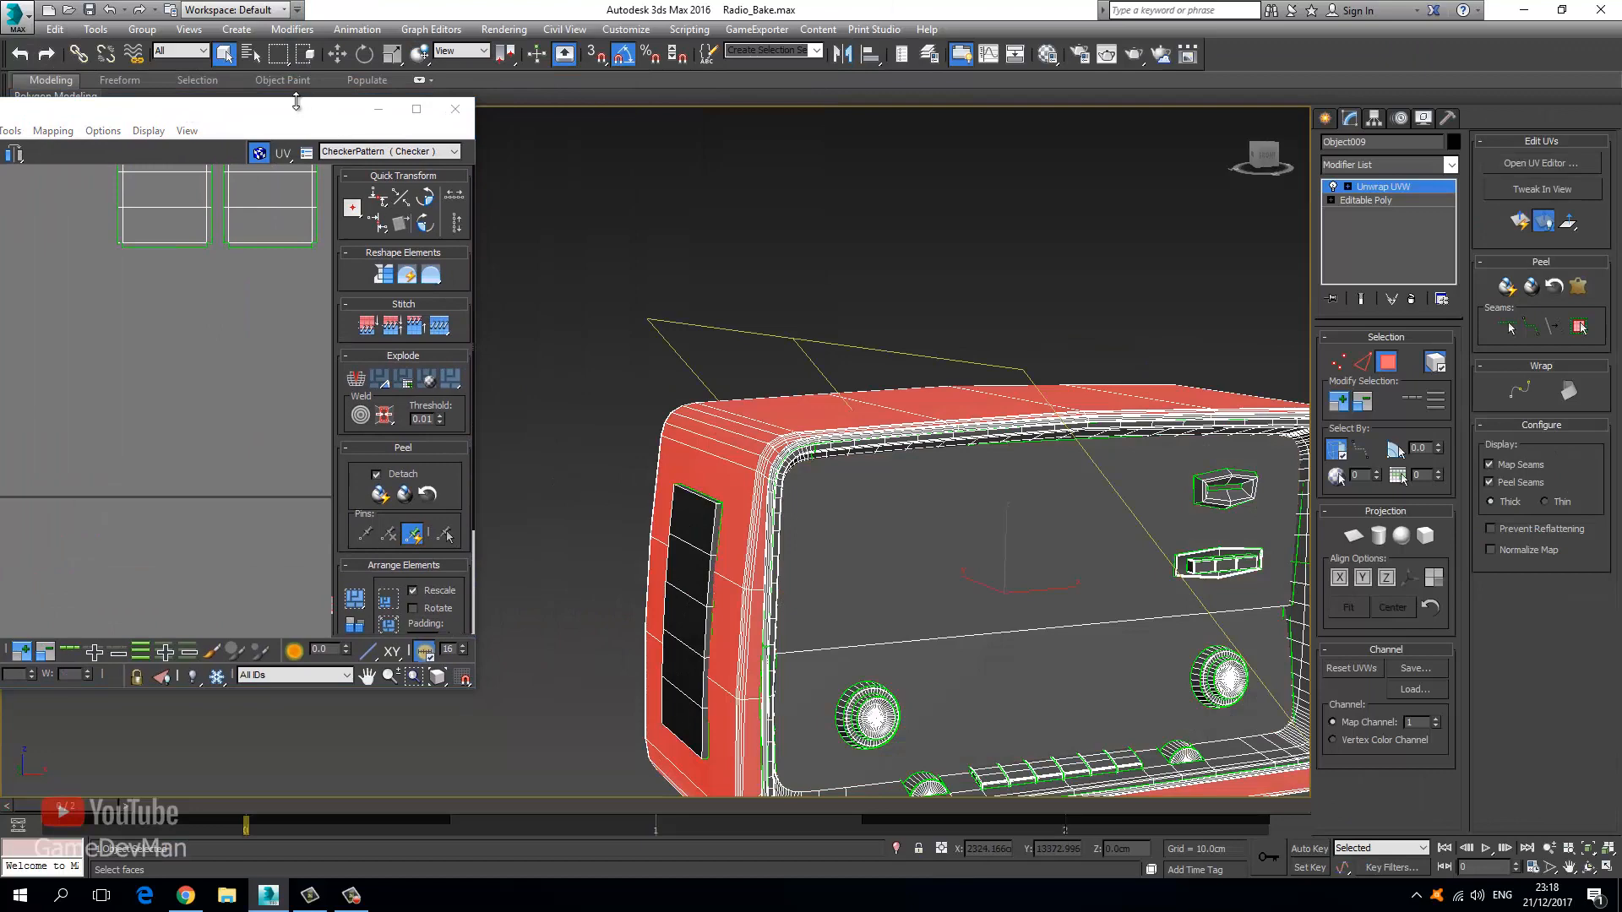
drag(283, 110, 883, 39)
middle_drag(642, 360, 685, 433)
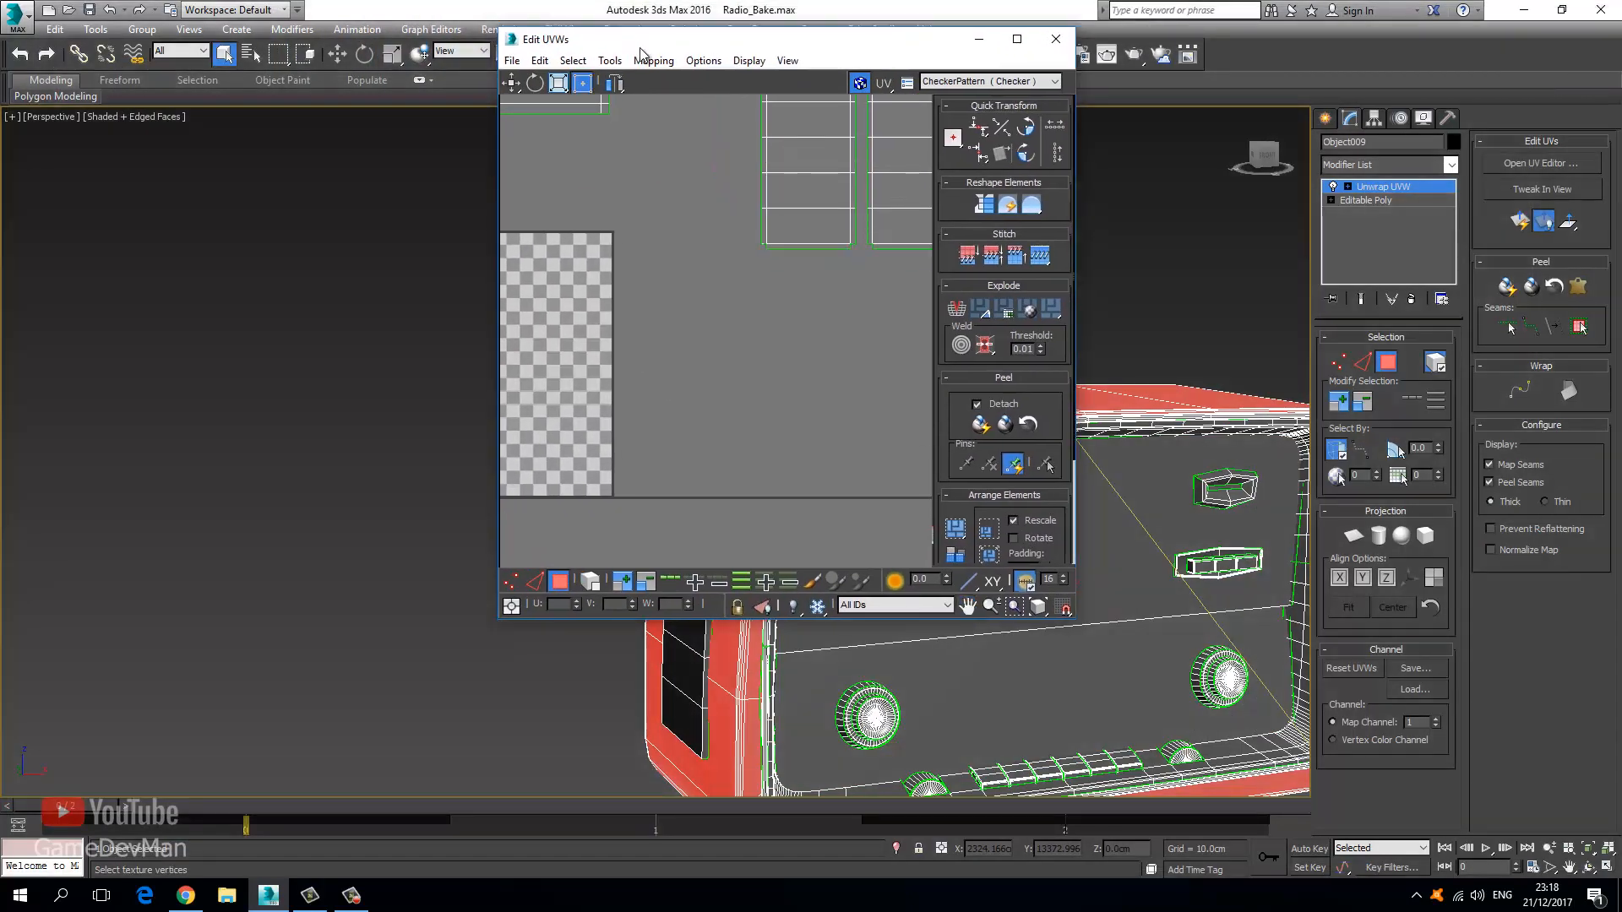
drag(654, 42, 650, 0)
key(z)
middle_drag(610, 346, 578, 372)
scroll(566, 385, down, 2)
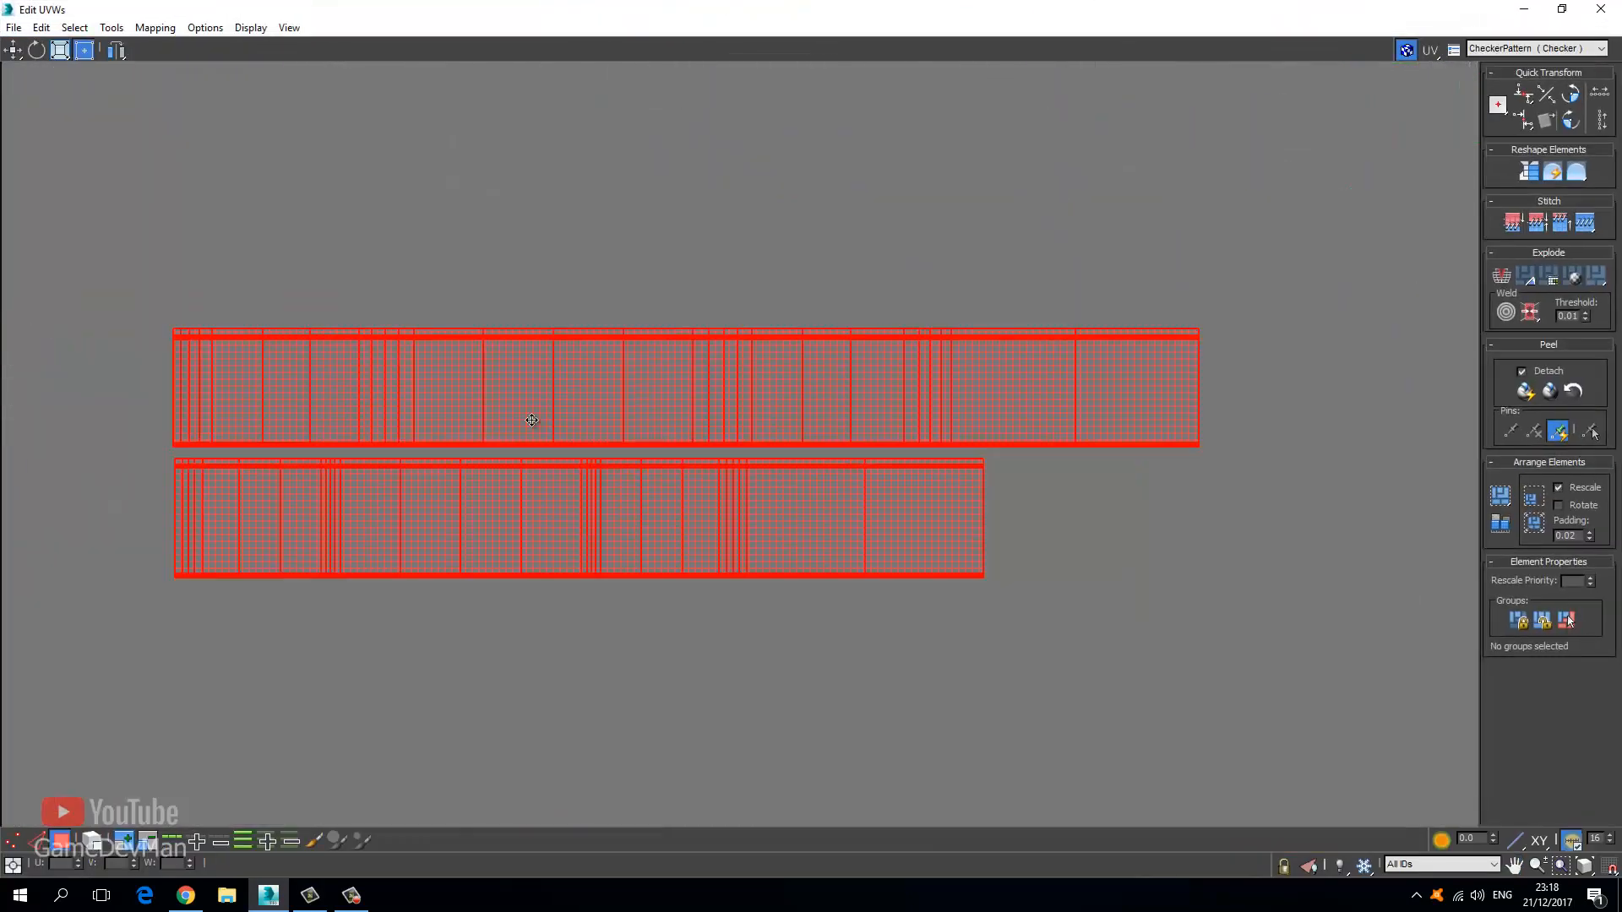
scroll(531, 420, down, 5)
drag(537, 408, 537, 186)
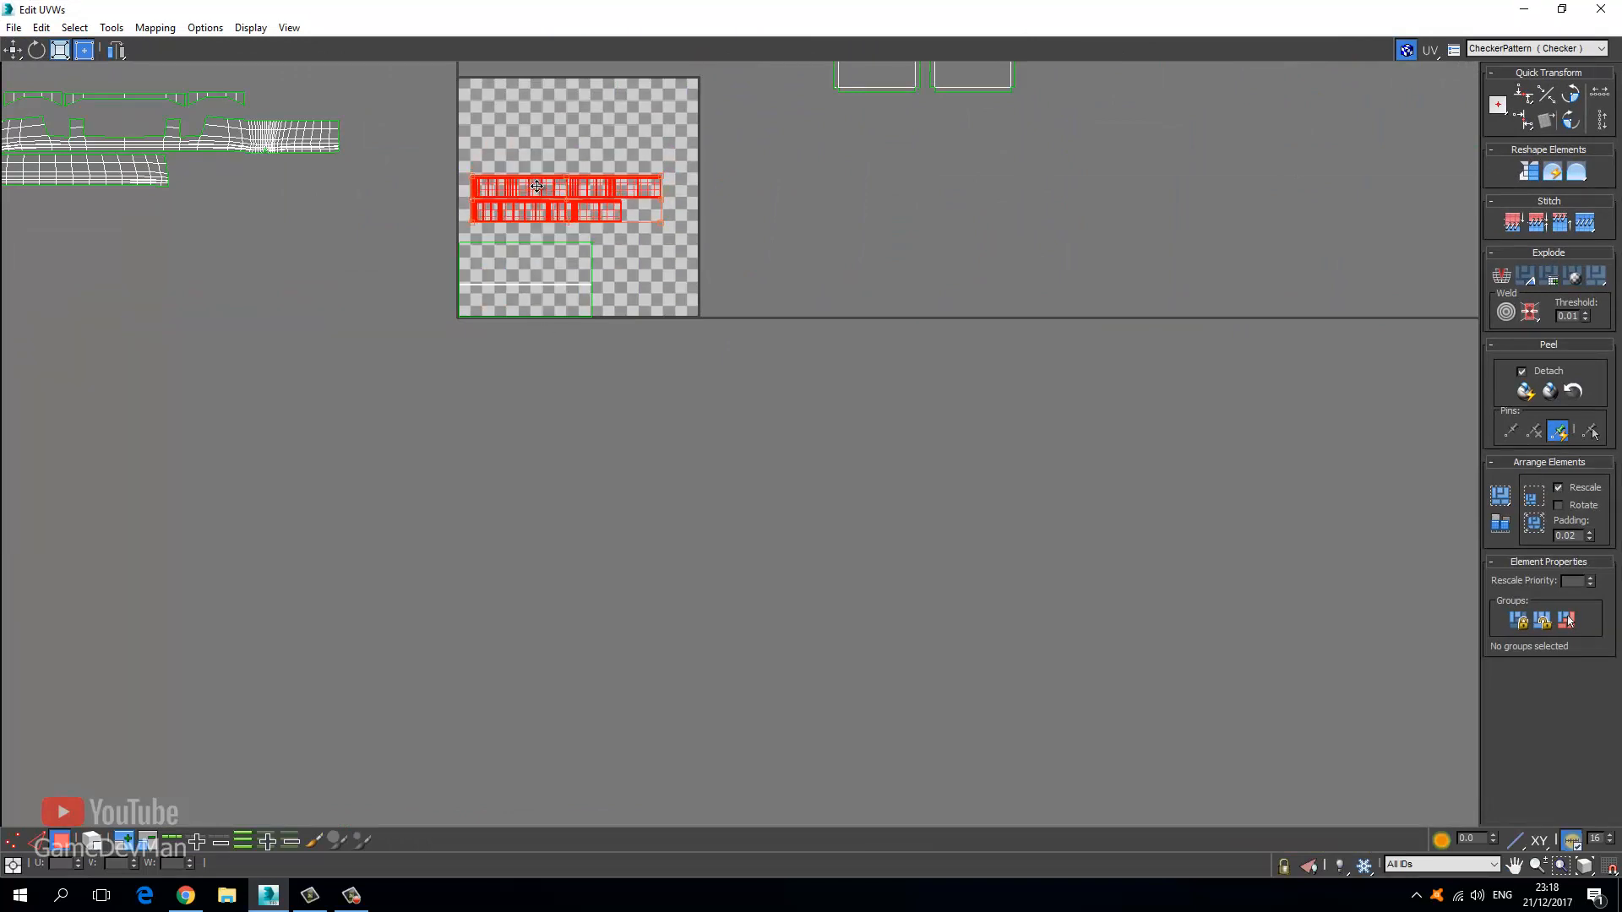
scroll(650, 143, up, 4)
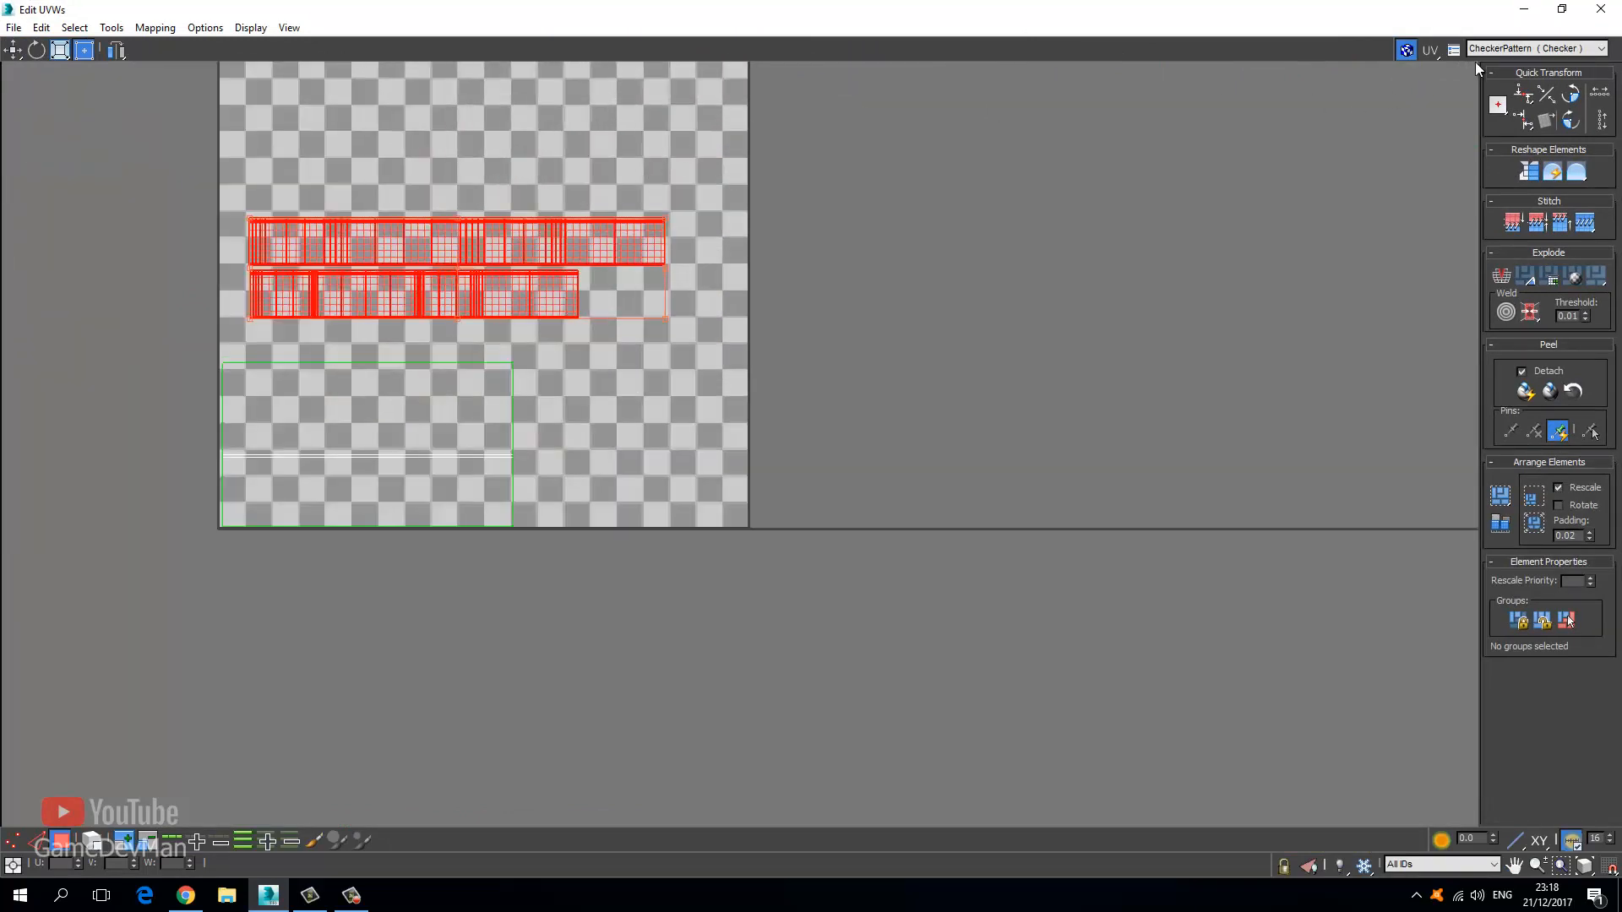
Set the UV editor background texture to Camera Map Per Pixel.
click(1512, 48)
click(1498, 88)
double_click(544, 289)
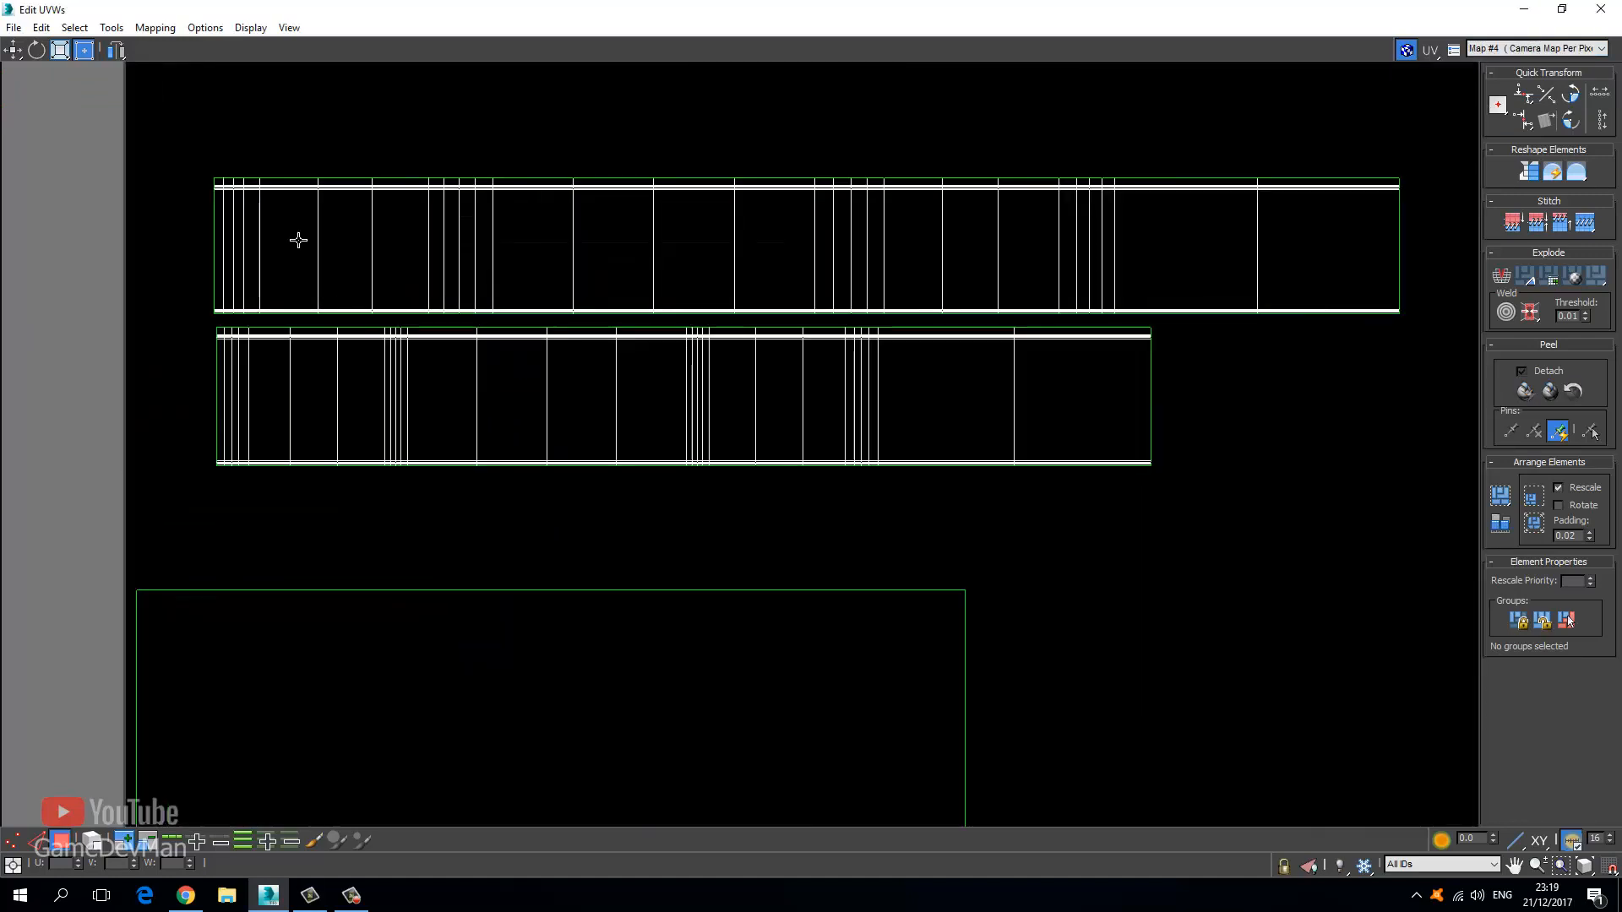
Select the entire upper casing band shell, undoing an accidental polygon move.
click(296, 239)
drag(297, 239, 299, 298)
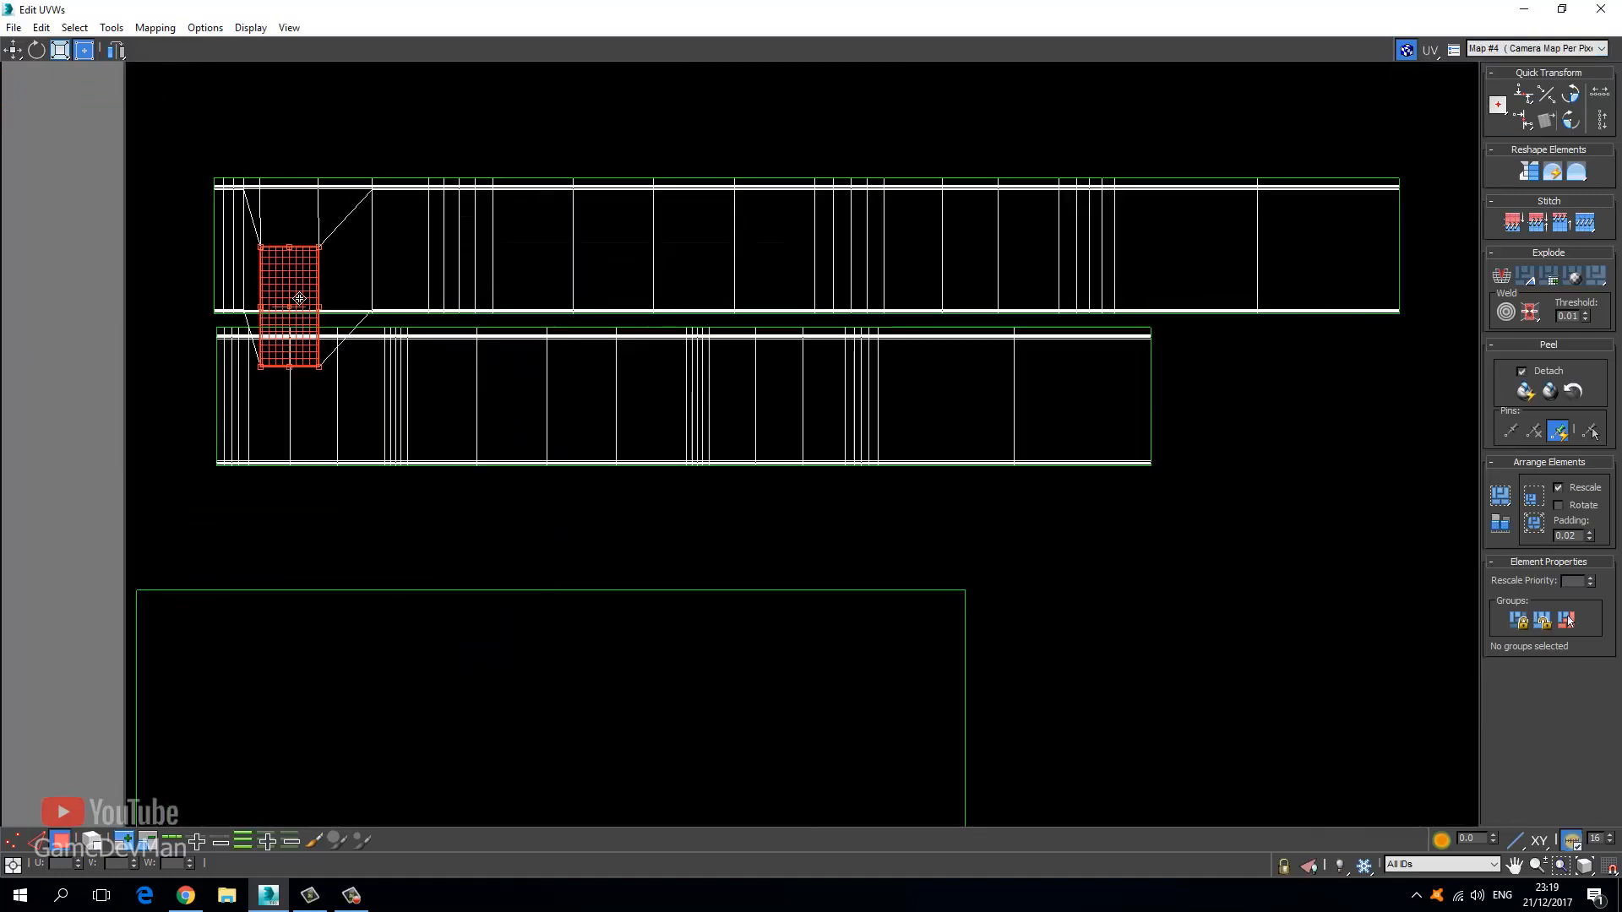
key(ctrl+z)
click(126, 846)
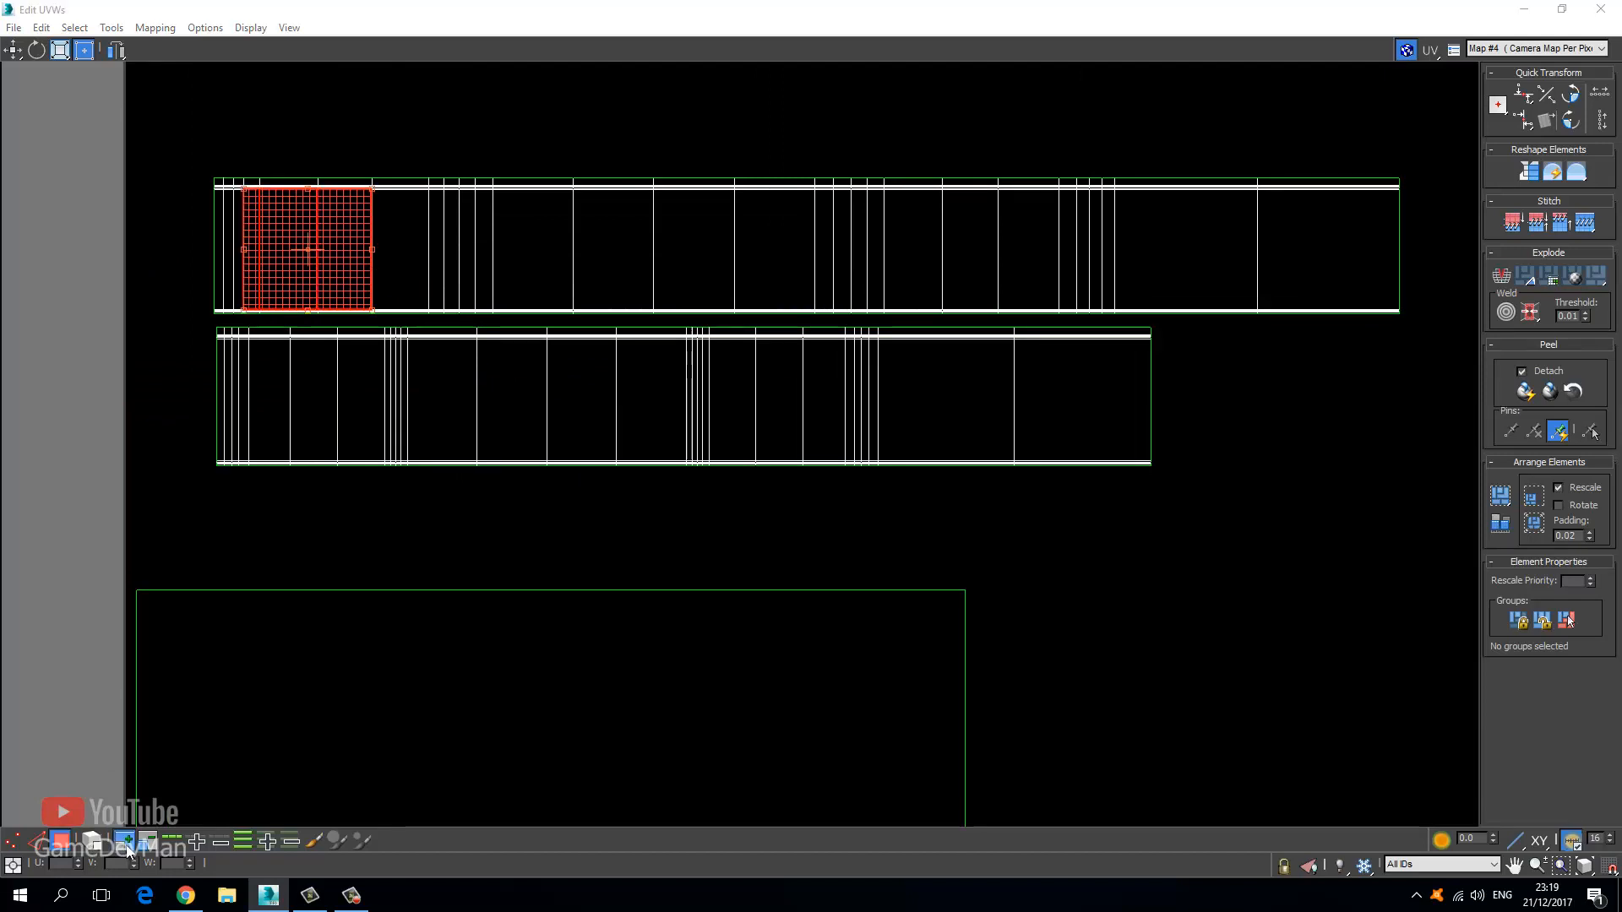
click(127, 846)
click(127, 846)
click(127, 846)
click(127, 846)
click(126, 846)
click(127, 845)
click(127, 846)
click(126, 845)
click(127, 845)
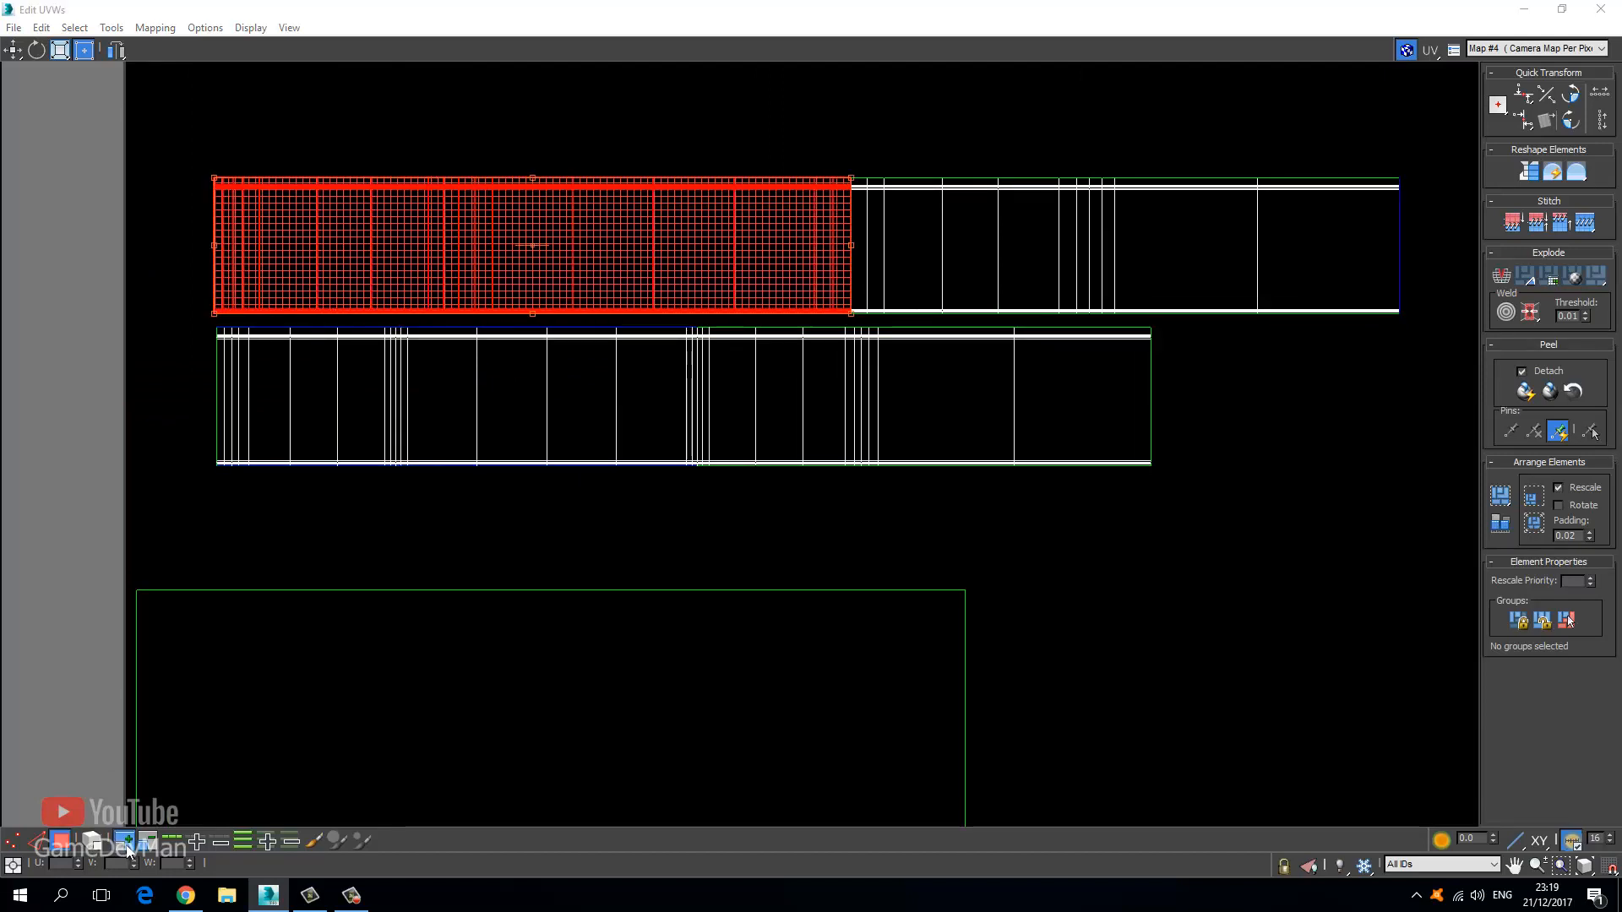
click(127, 846)
click(127, 846)
click(127, 845)
click(127, 845)
click(127, 846)
click(127, 846)
click(127, 846)
click(127, 845)
click(127, 846)
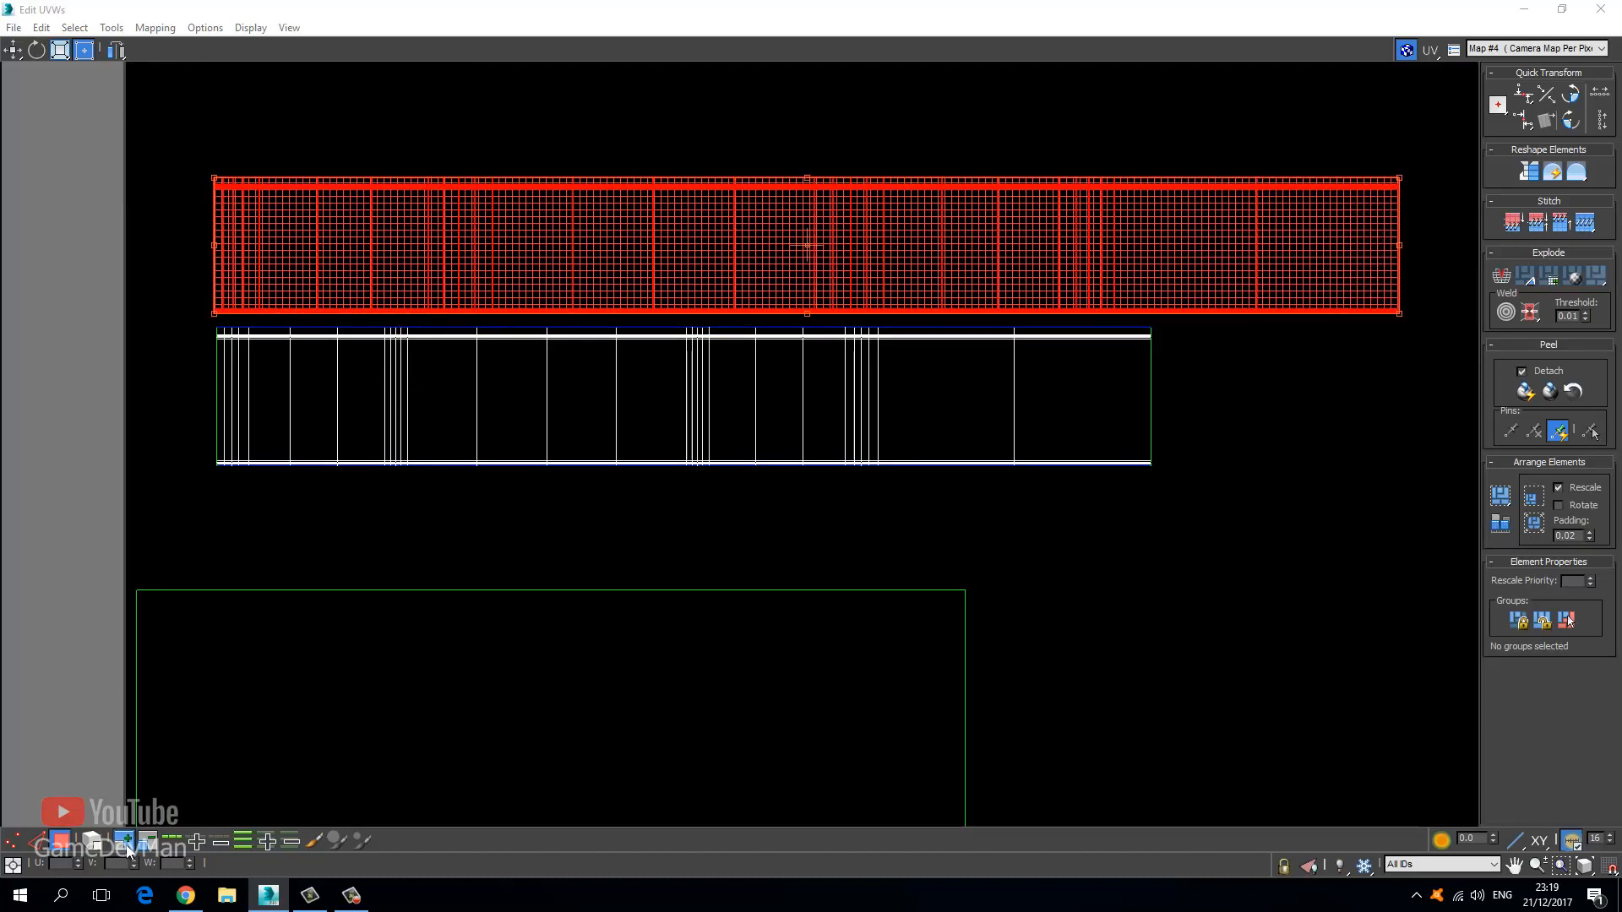
Add the lower band shell and rotate both band shells 90 degrees upright.
shift+drag(469, 291, 492, 201)
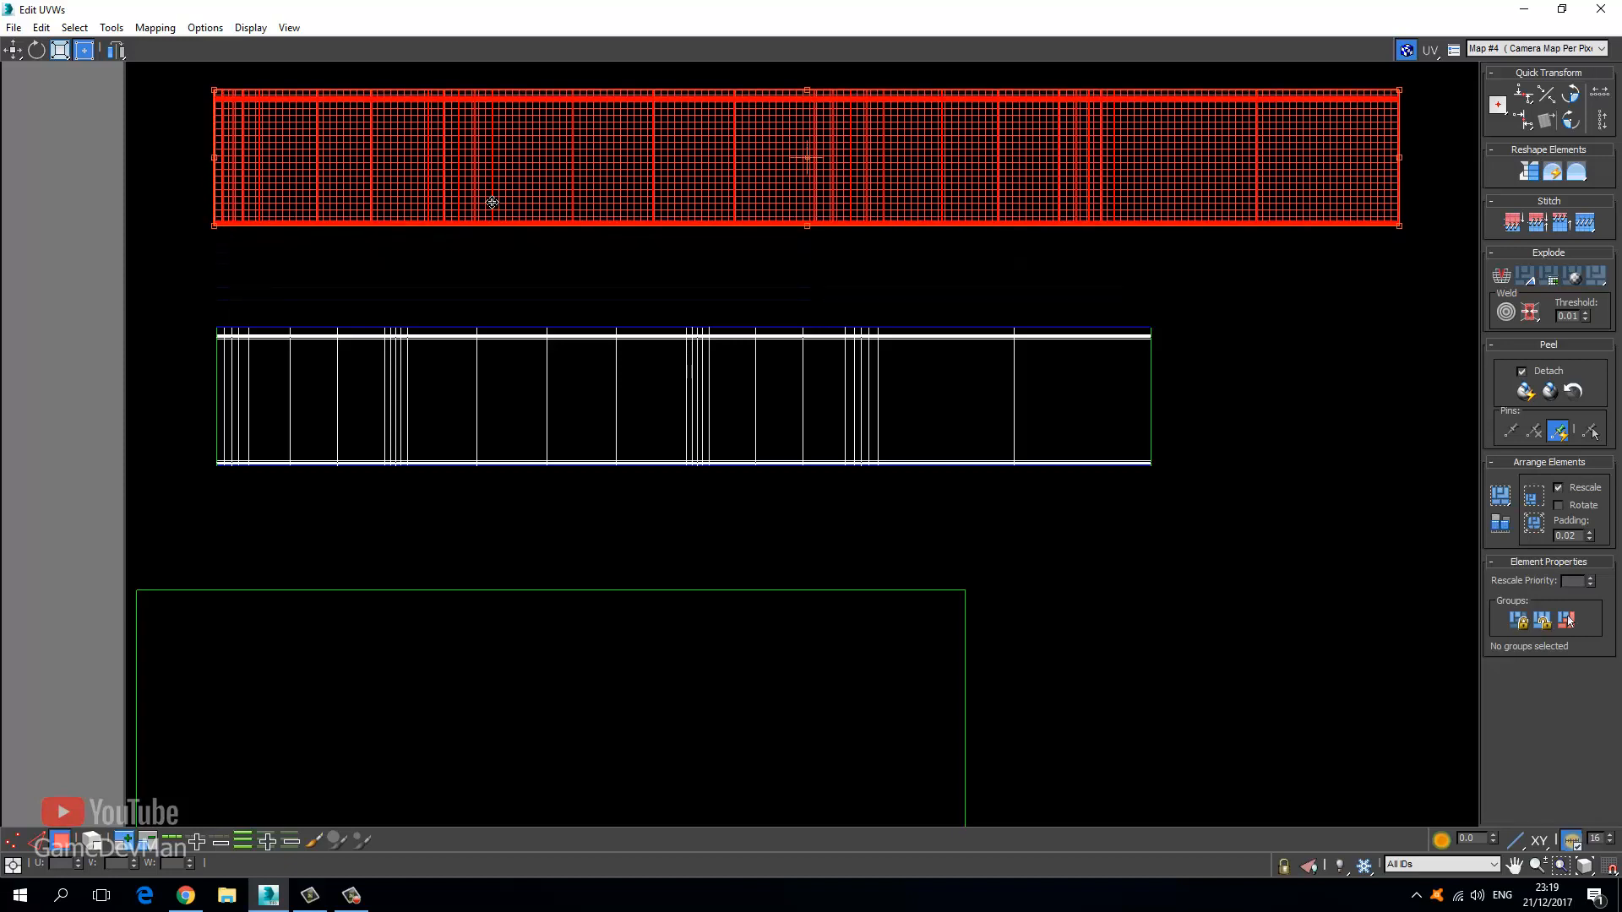
key(ctrl+z)
middle_drag(426, 300, 330, 401)
scroll(329, 400, down, 3)
drag(699, 474, 700, 478)
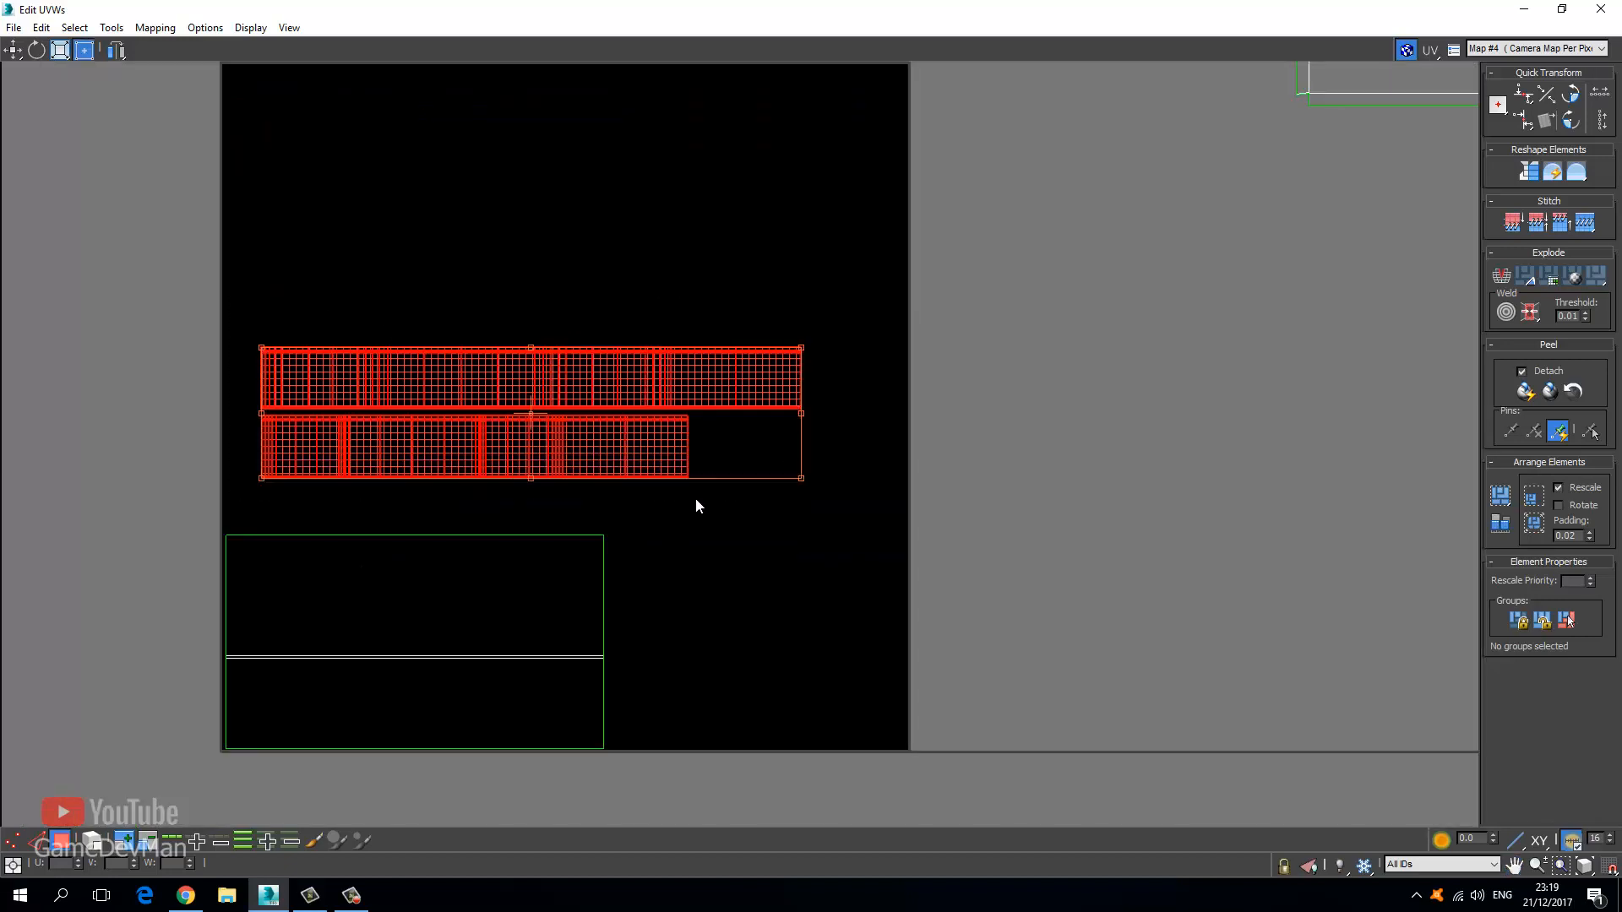
click(38, 50)
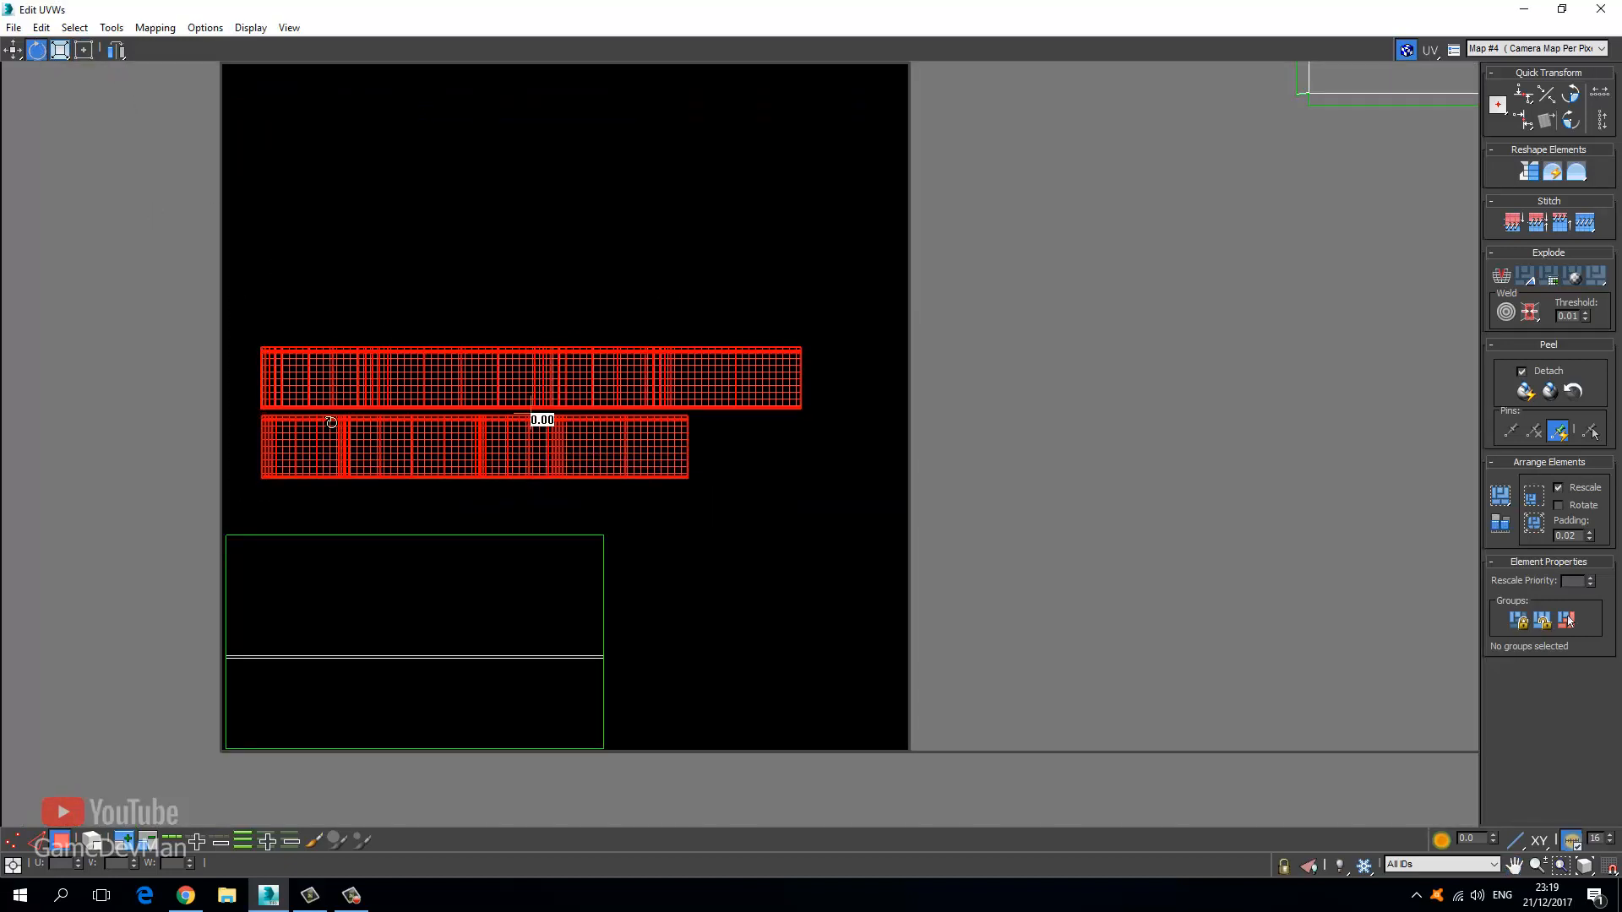
drag(331, 422, 509, 532)
Move the upright bands right and place one strip beside the other tall strip.
click(17, 49)
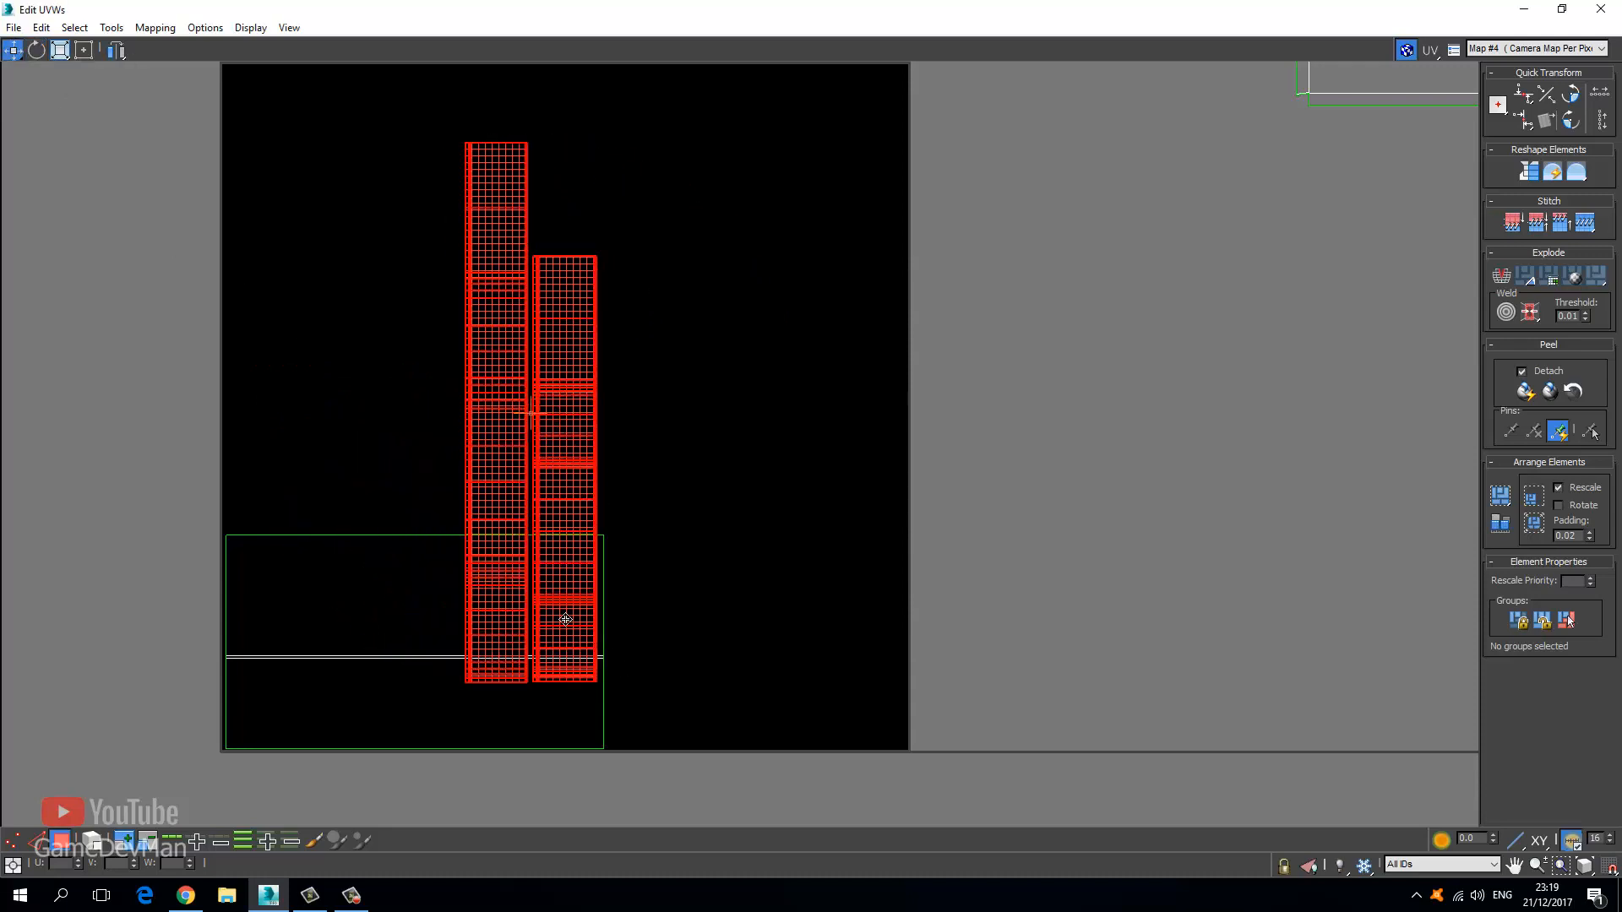
drag(565, 619, 876, 657)
scroll(823, 539, down, 3)
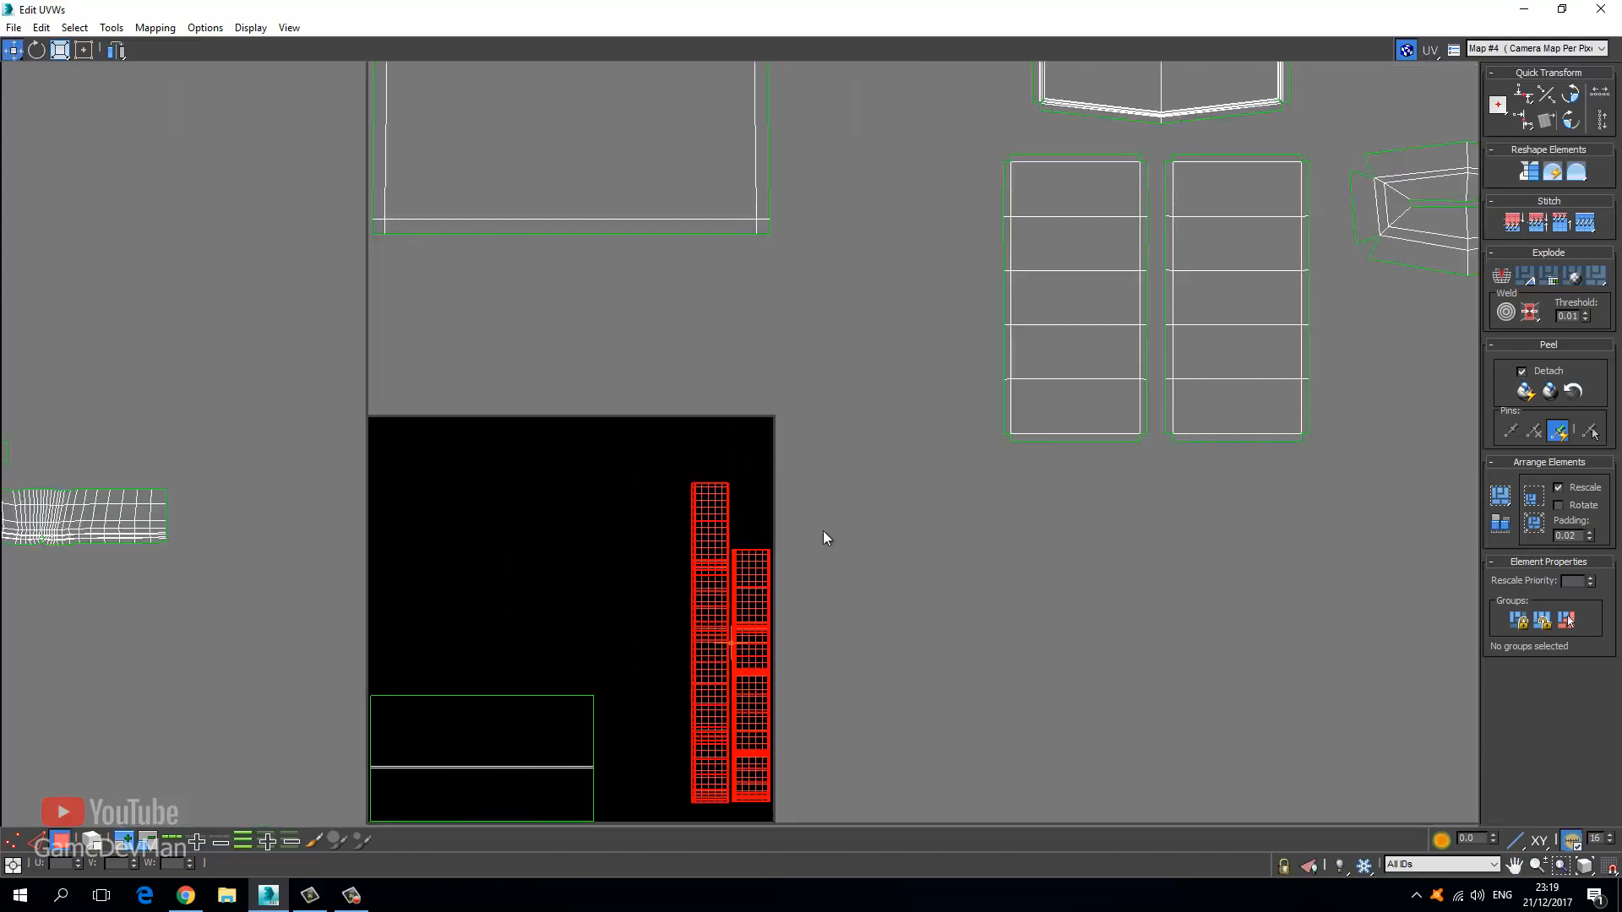
click(825, 528)
middle_drag(803, 601, 805, 524)
drag(645, 354, 824, 755)
scroll(803, 751, up, 3)
drag(688, 655, 782, 693)
scroll(549, 415, down, 2)
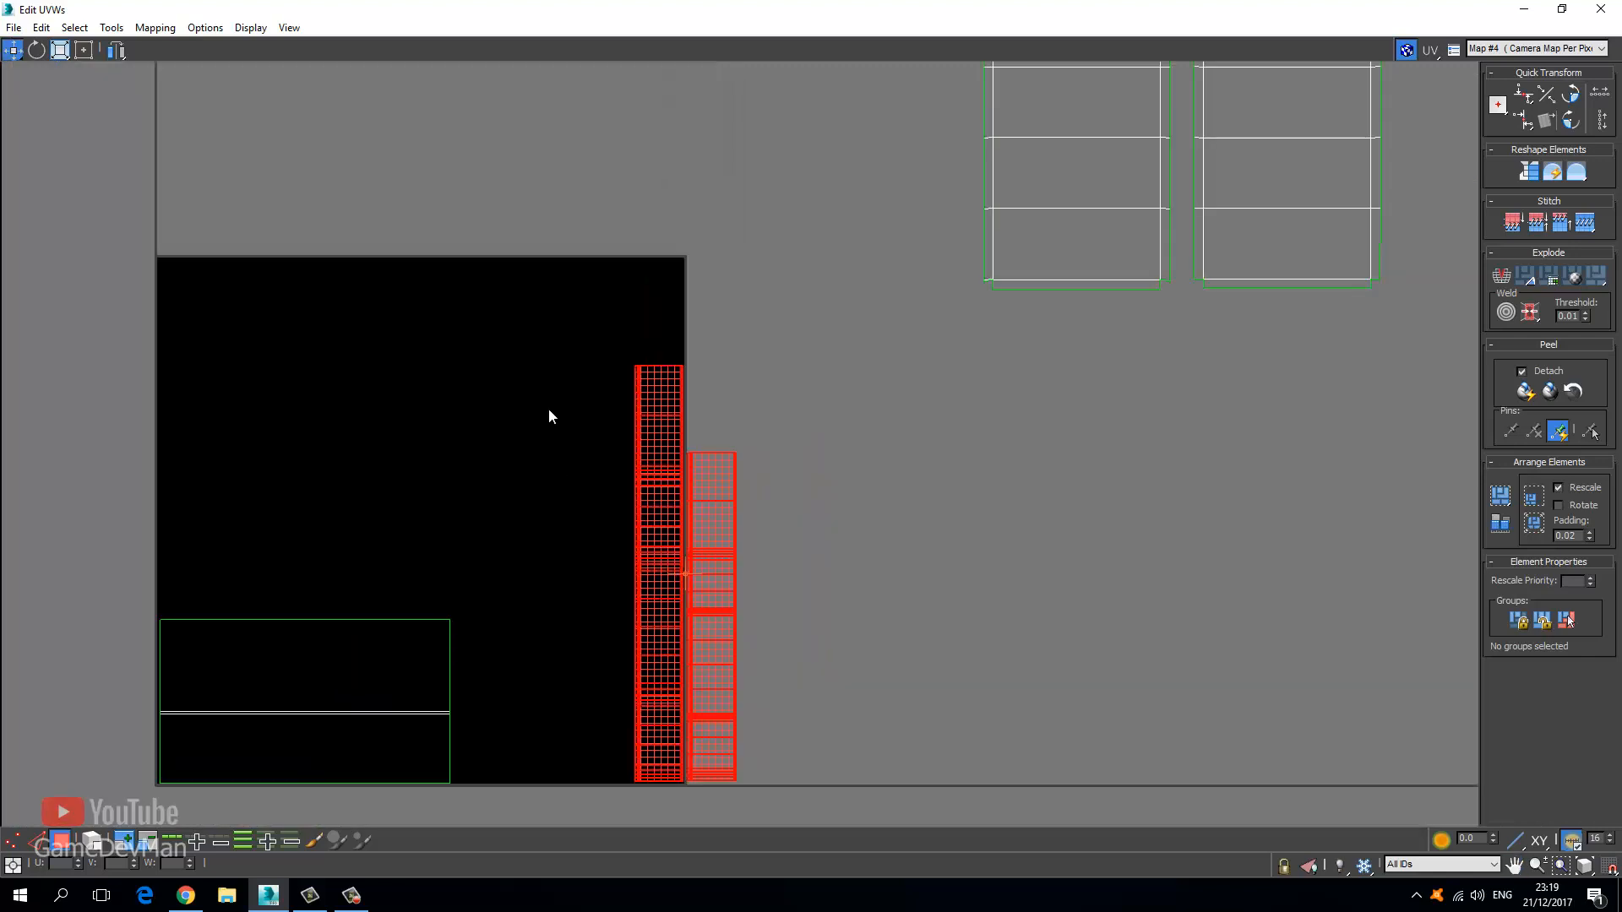
alt+drag(551, 292, 687, 804)
scroll(680, 757, up, 3)
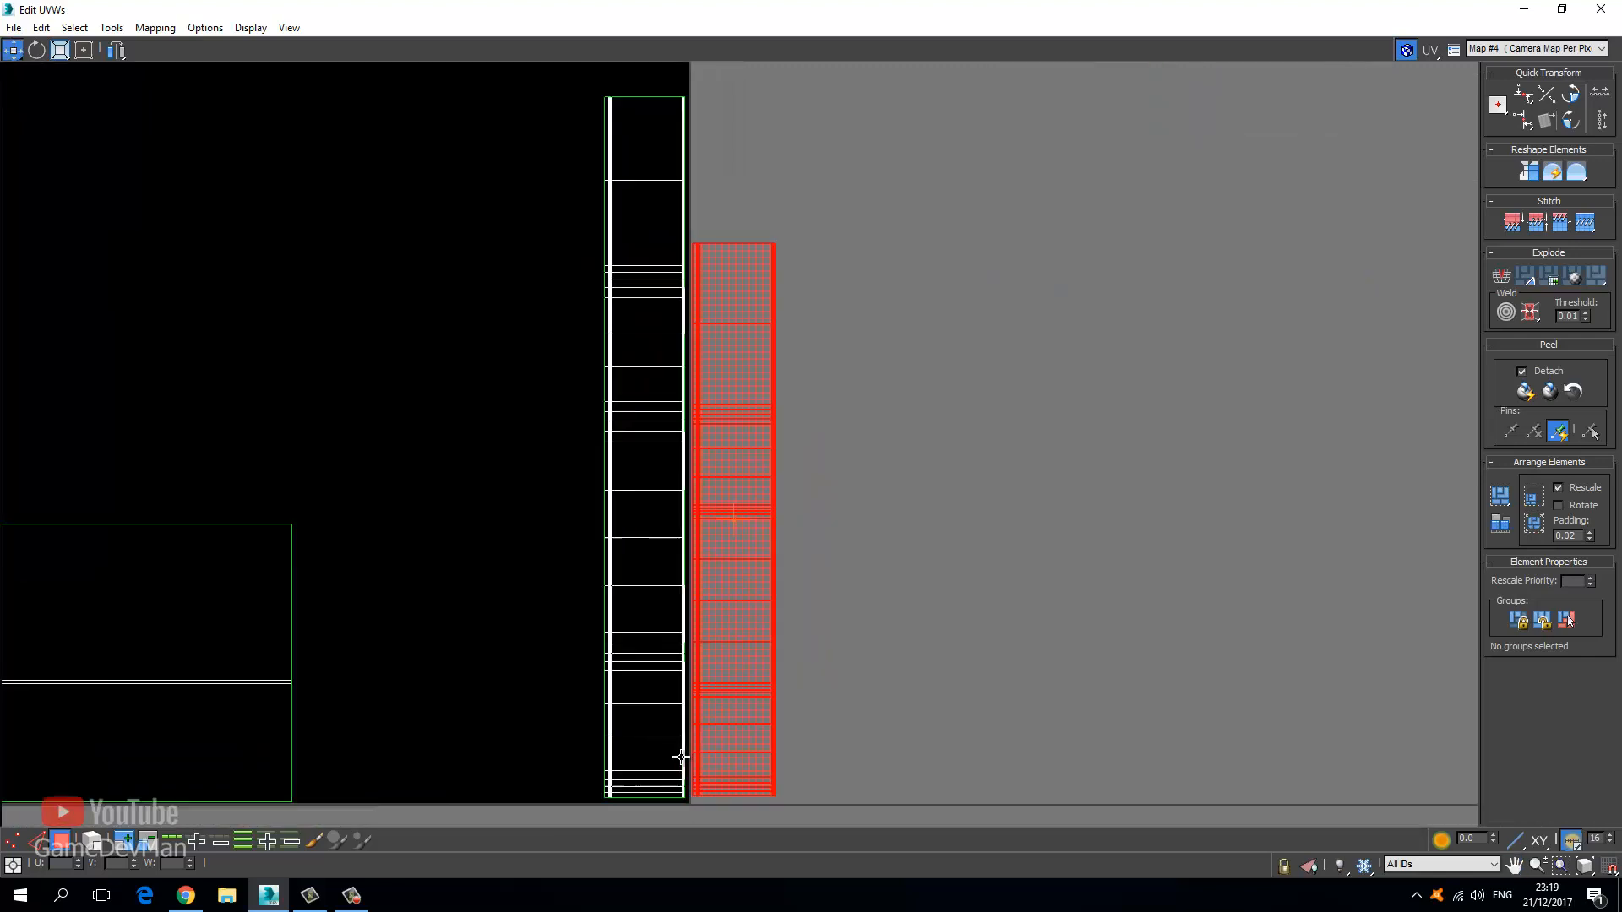
drag(761, 748, 533, 743)
Select both tall strips and nudge them together toward the tile's right edge.
scroll(622, 530, down, 2)
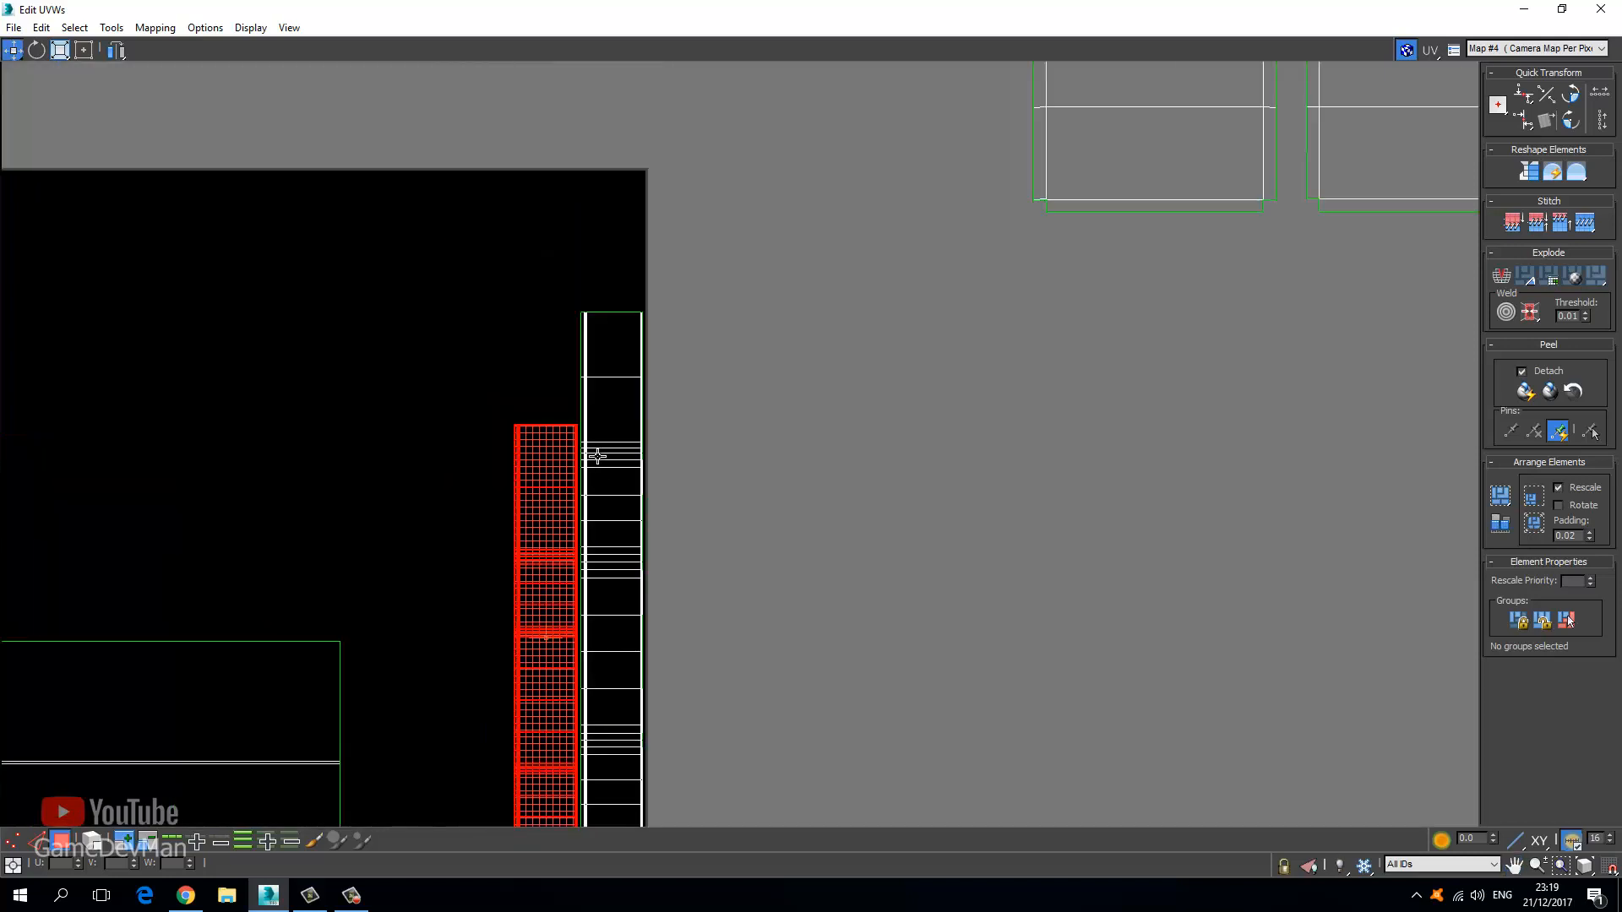
scroll(558, 296, down, 2)
drag(618, 619, 644, 649)
scroll(617, 633, up, 3)
drag(599, 587, 602, 587)
middle_drag(445, 386, 430, 562)
scroll(430, 561, down, 2)
middle_drag(409, 325, 432, 467)
Freeform-scale both strips to fill the tile height, then shrink the editor to show the radio.
click(410, 389)
scroll(403, 399, down, 2)
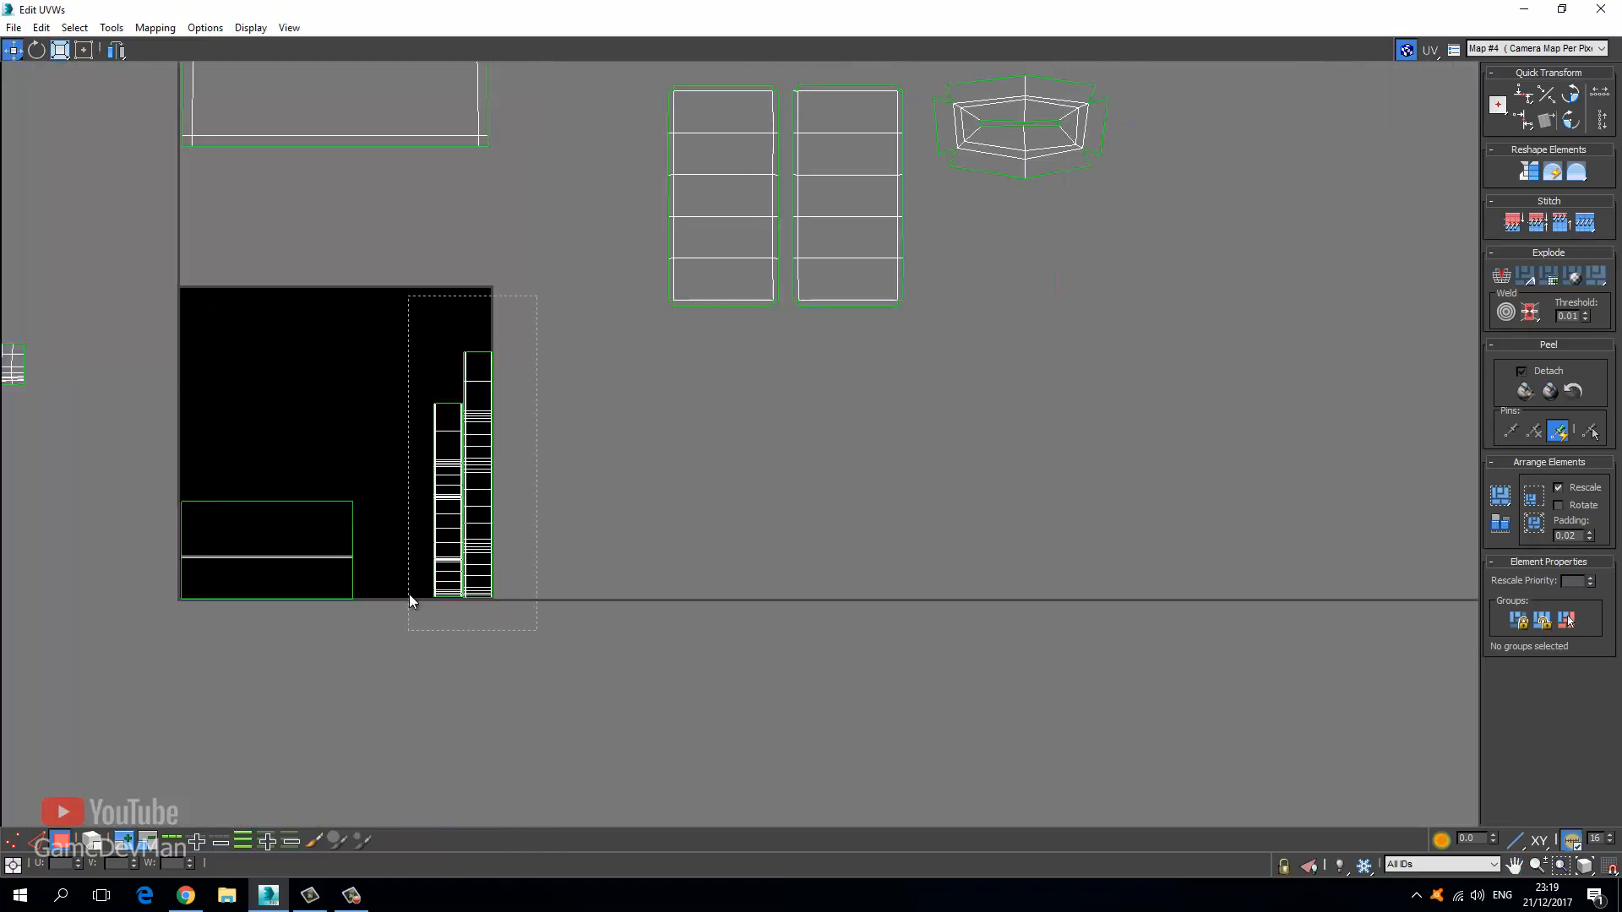
drag(411, 599, 409, 601)
click(83, 50)
scroll(355, 333, up, 2)
scroll(363, 339, up, 2)
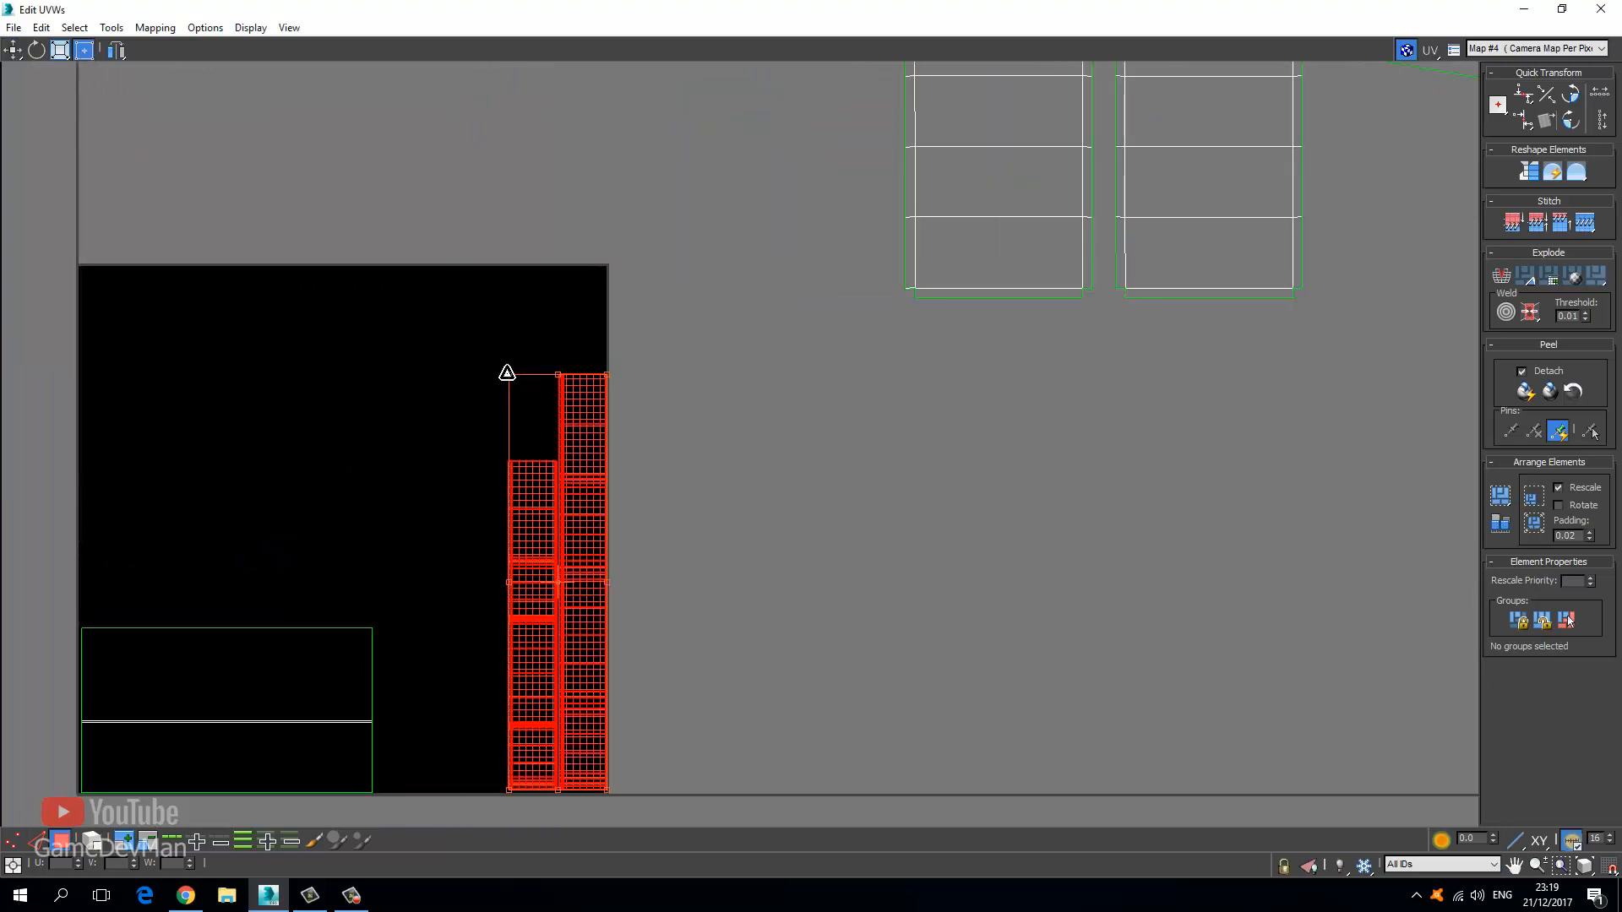
drag(507, 369, 483, 342)
click(396, 359)
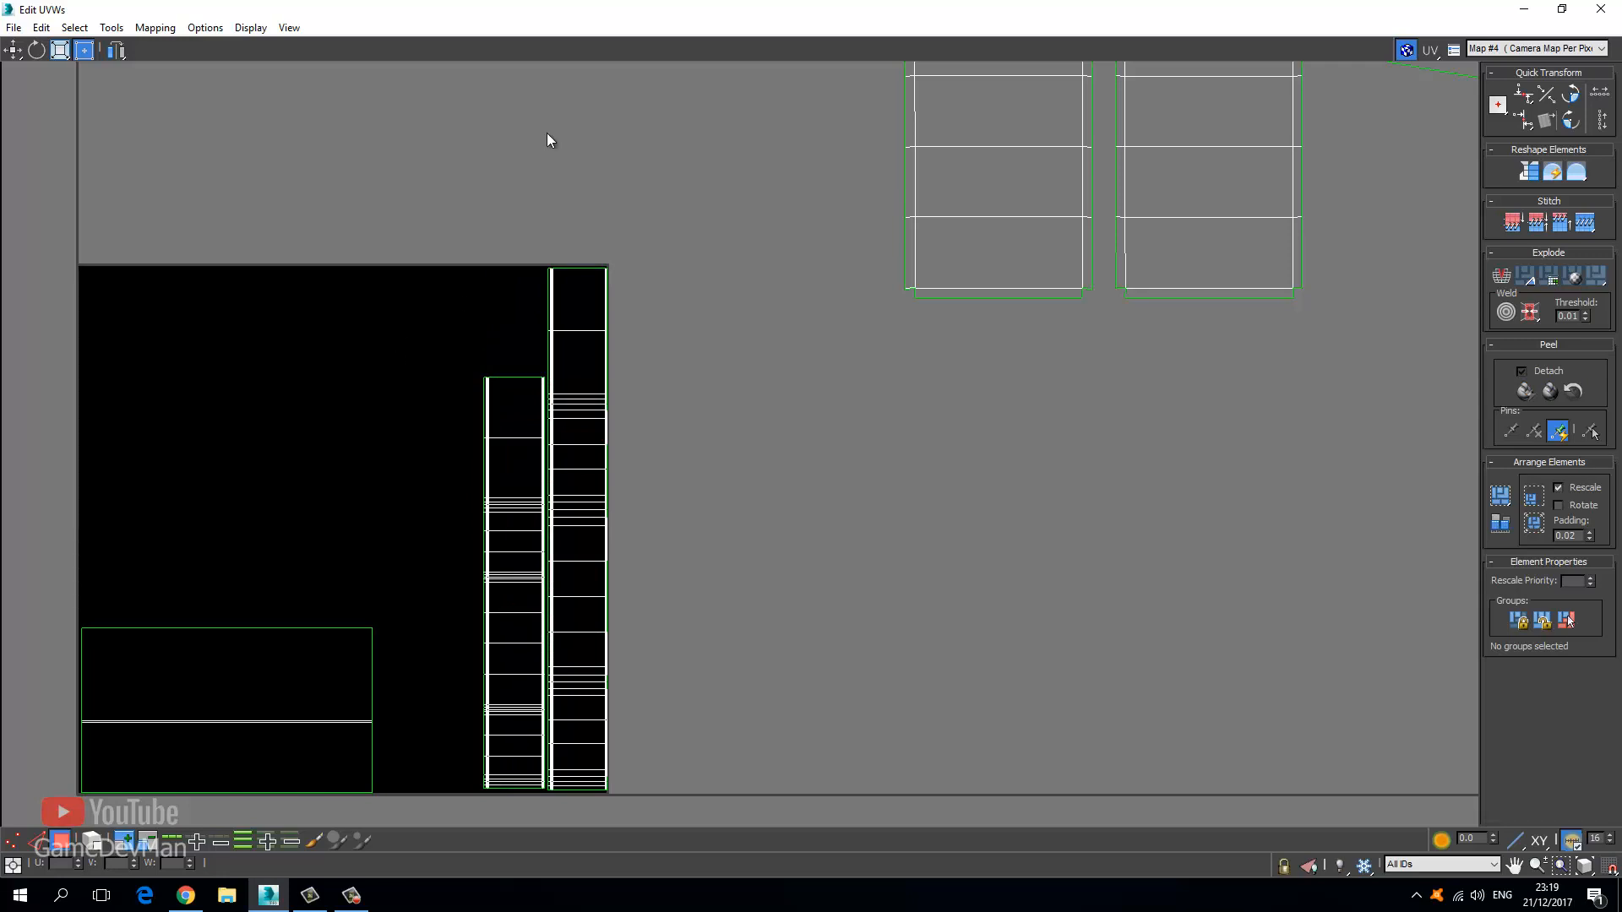
drag(559, 6, 146, 228)
middle_drag(832, 532, 730, 483)
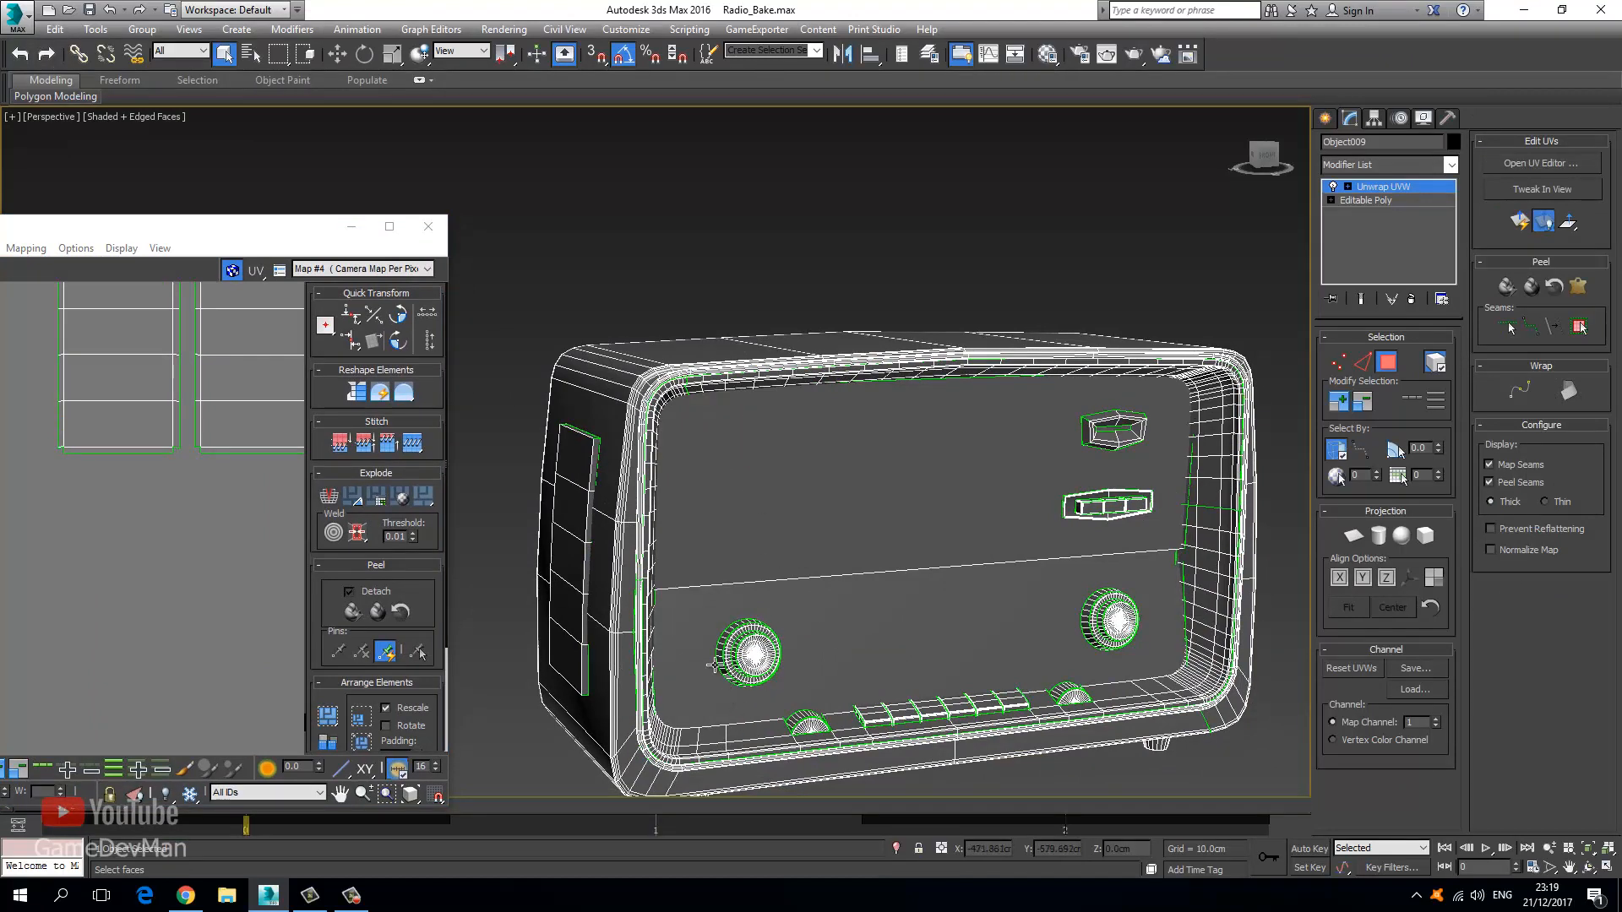
Select both side panel shells in the maximized UV editor and move them toward the tile.
click(563, 481)
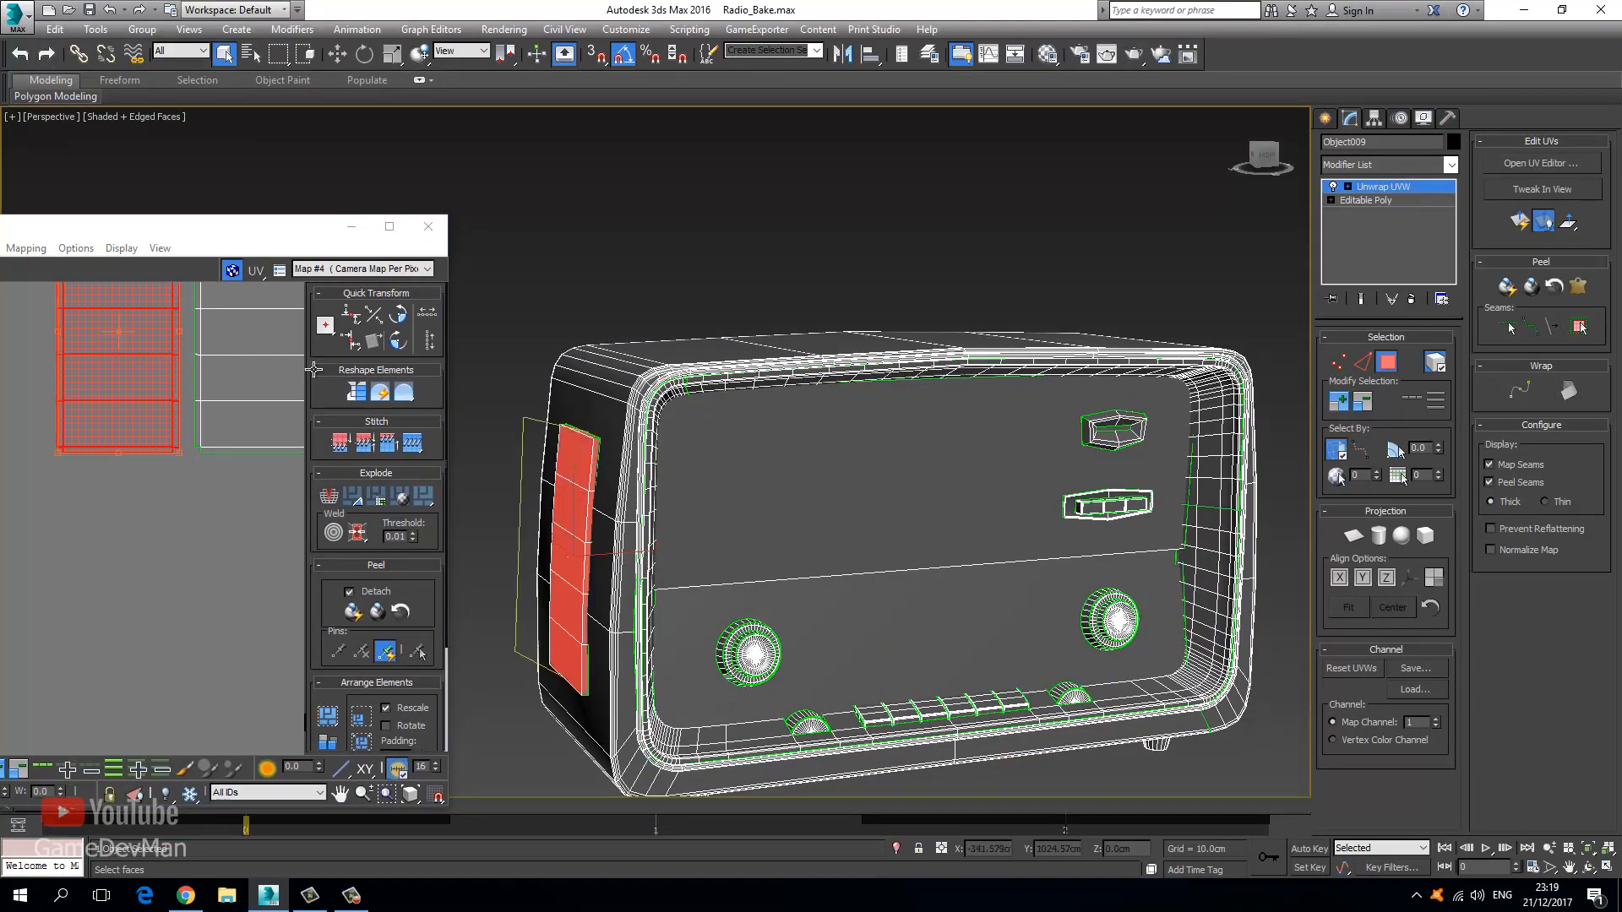
double_click(238, 226)
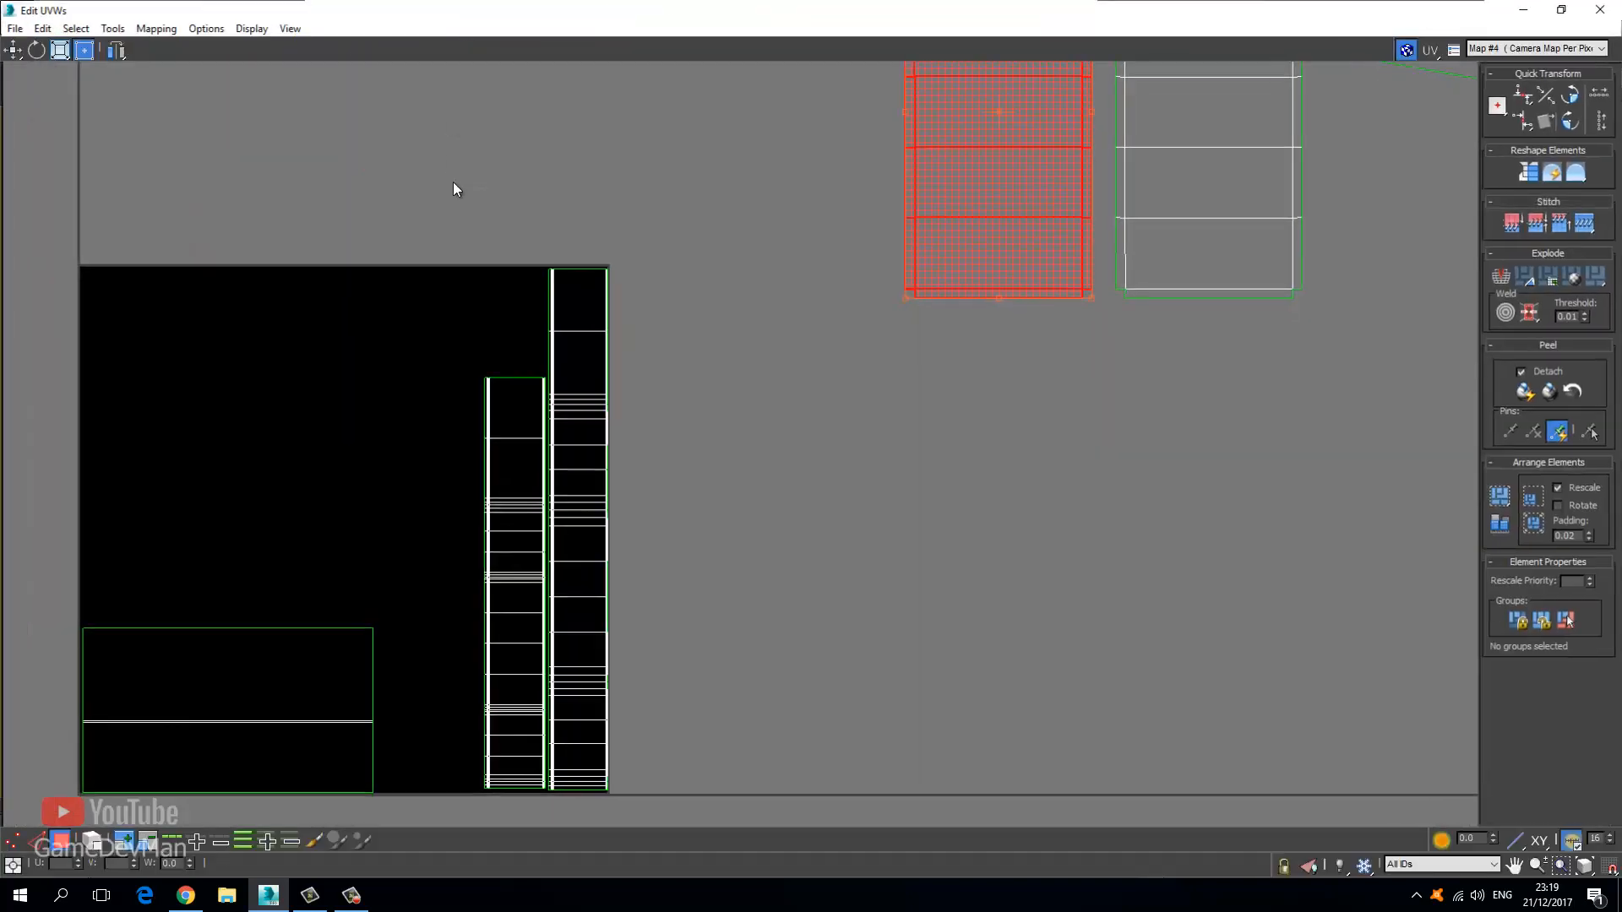
scroll(894, 227, down, 3)
middle_drag(861, 211, 548, 383)
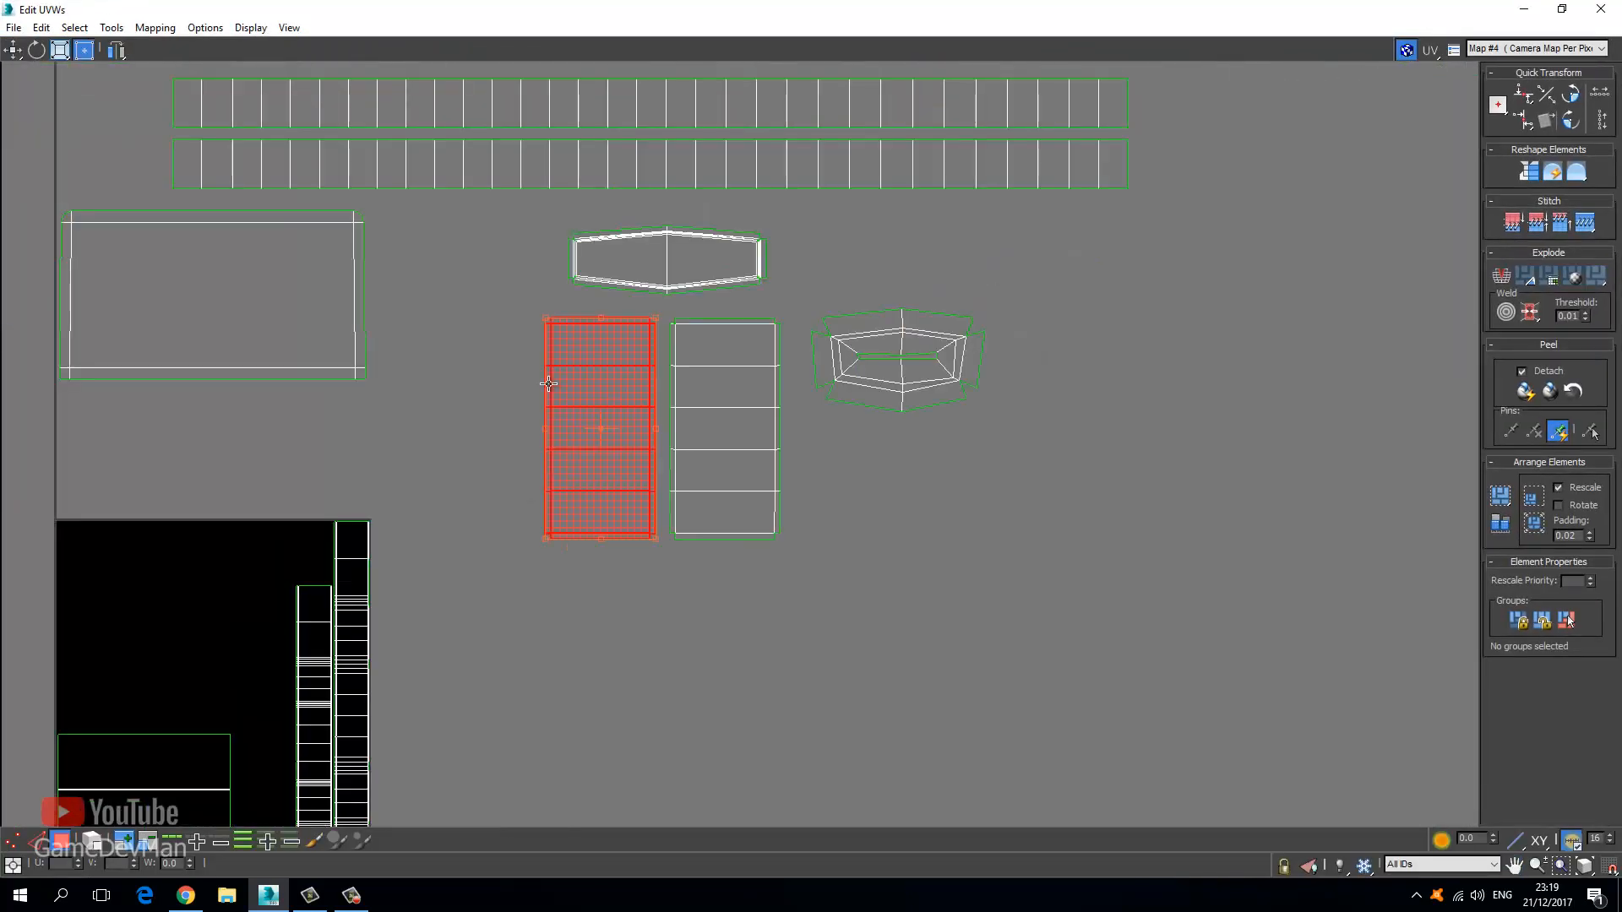
ctrl+click(747, 498)
drag(721, 441, 248, 606)
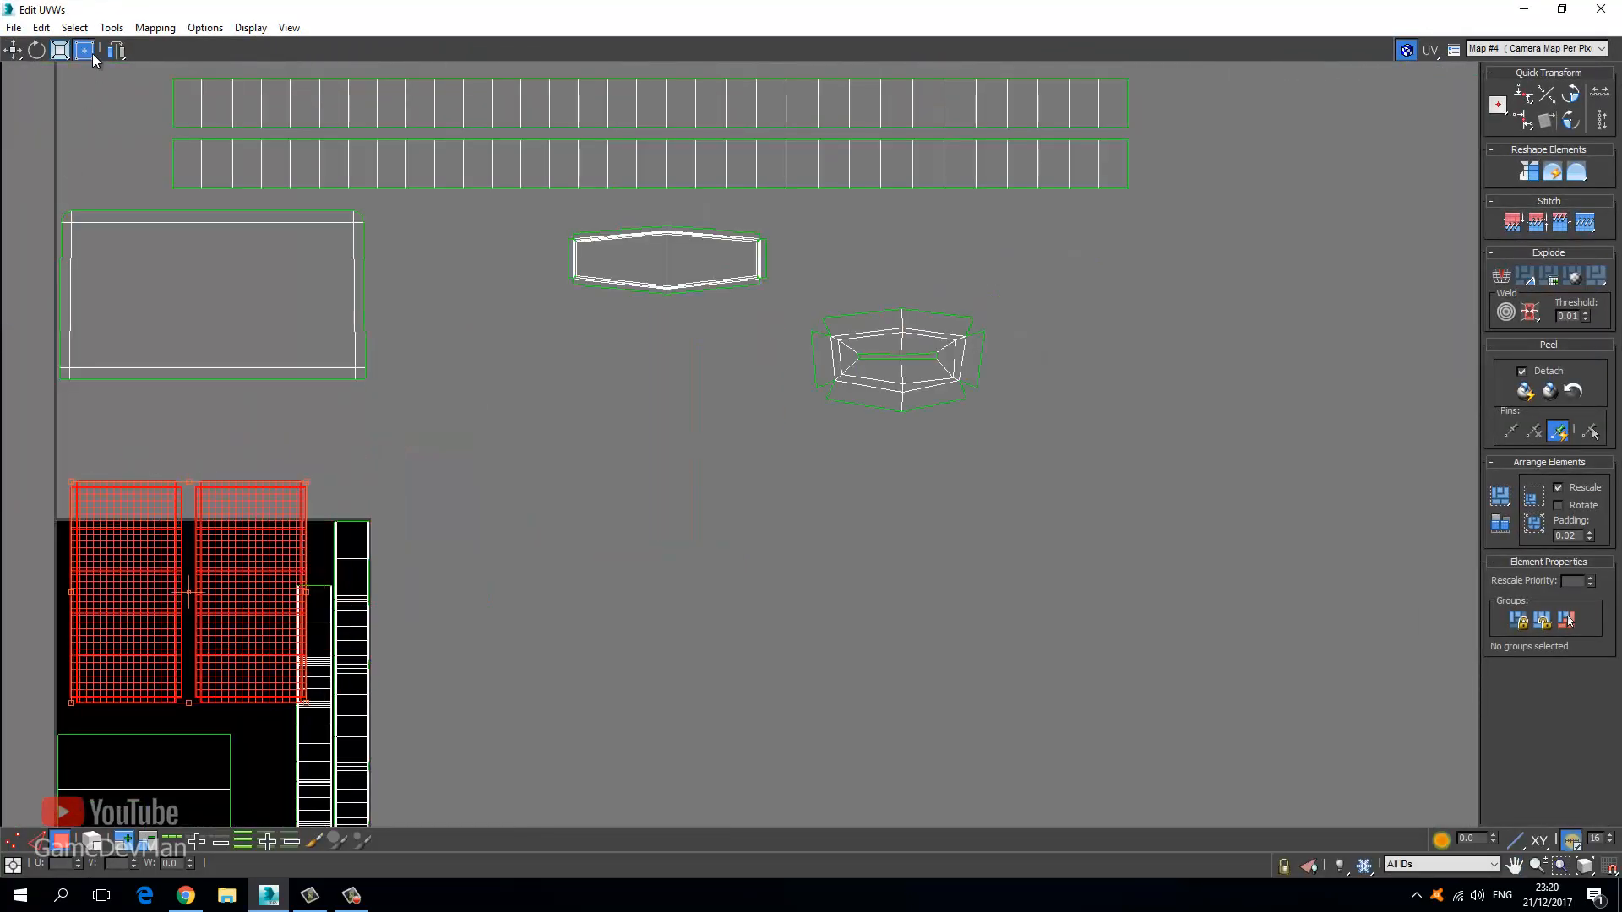
Shrink the two side panel shells and park them just below the tile.
click(63, 52)
middle_drag(236, 589, 389, 420)
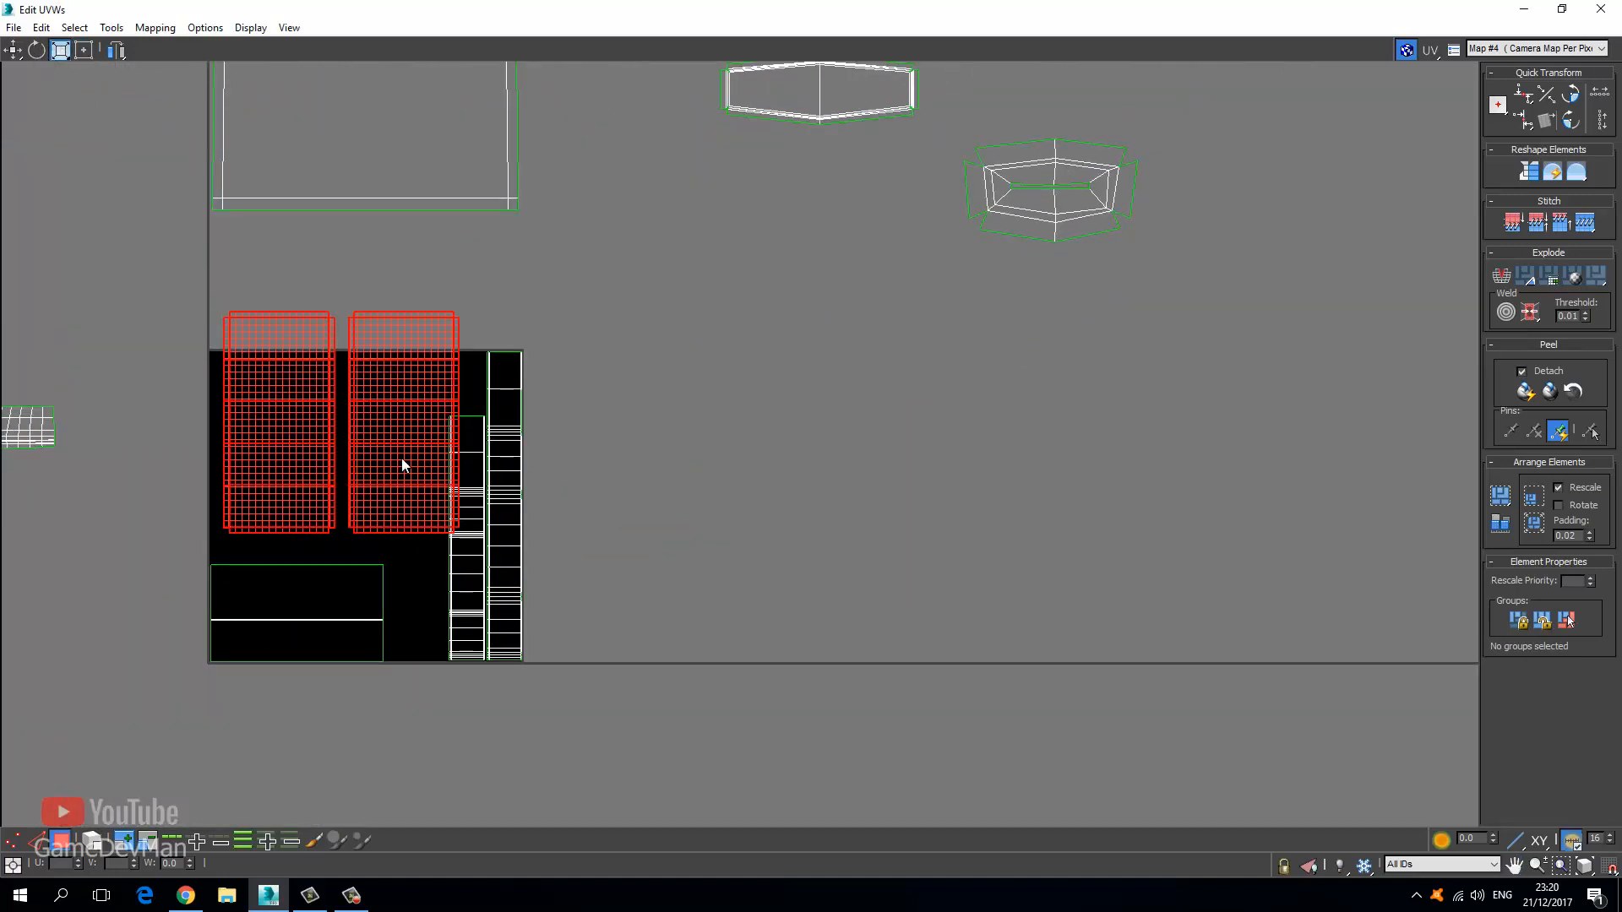
drag(398, 466, 339, 626)
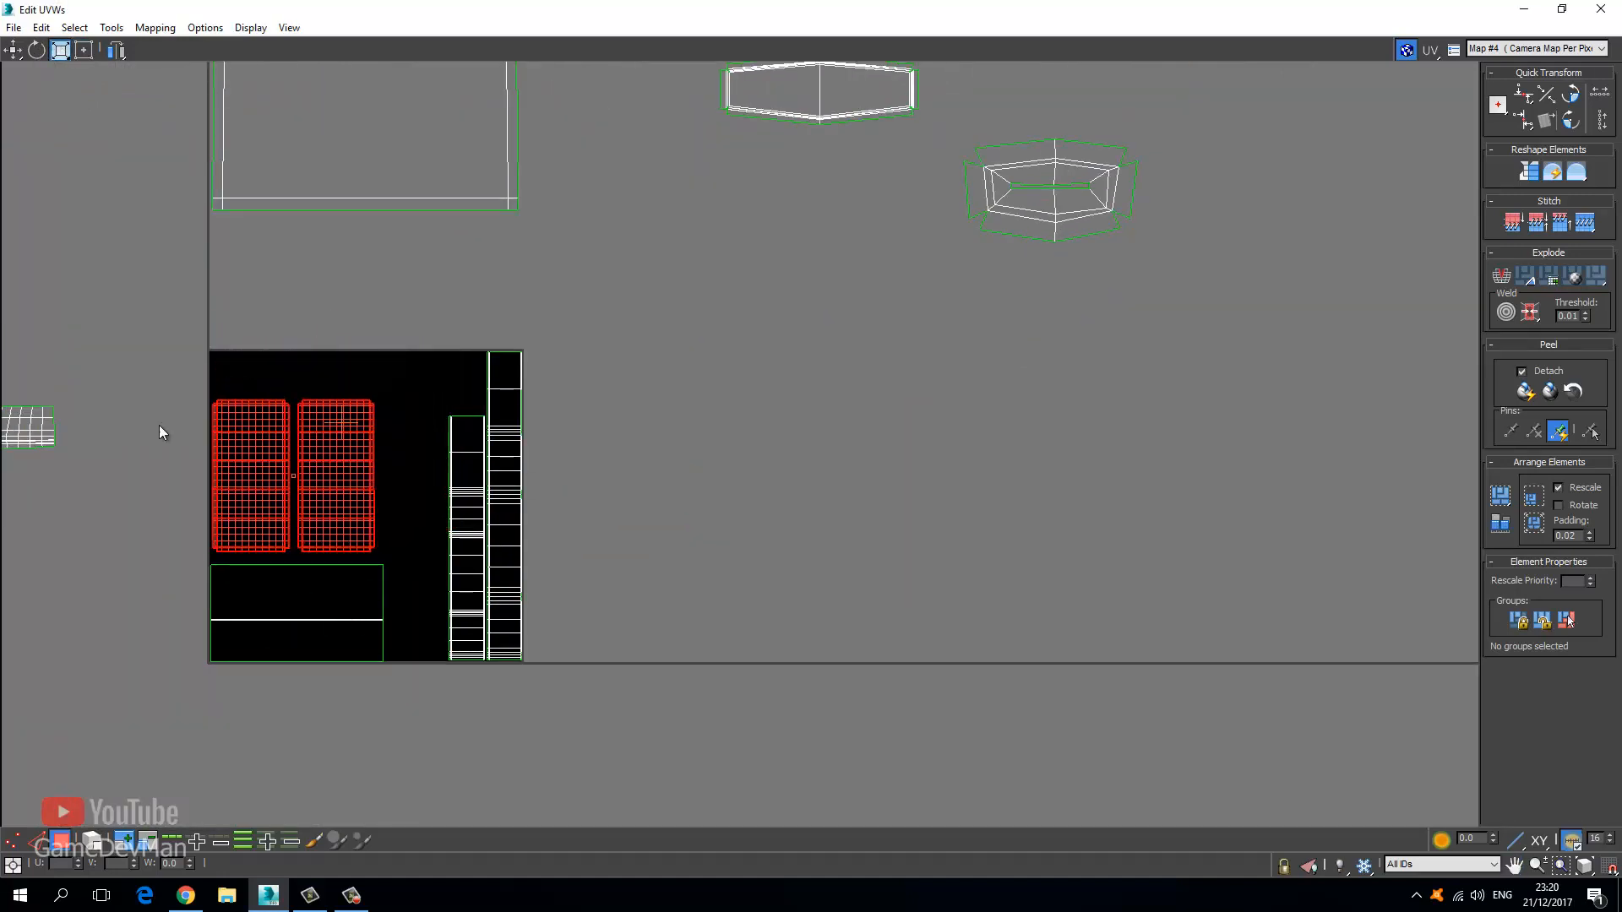
click(13, 51)
middle_drag(326, 508, 414, 380)
drag(368, 311, 319, 663)
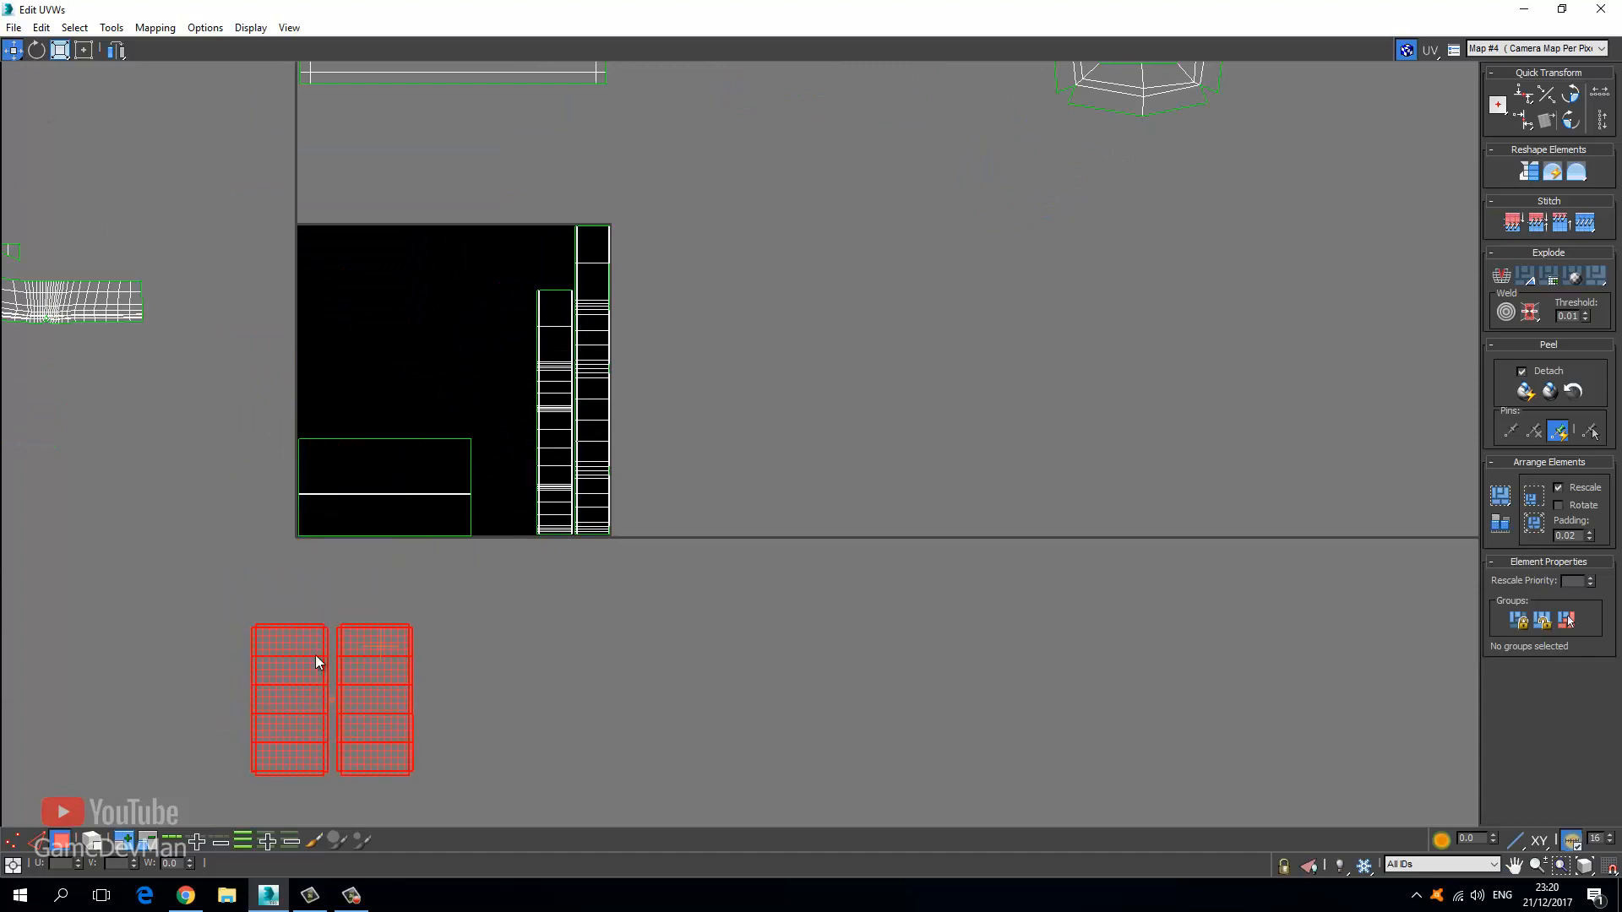
click(230, 626)
drag(480, 798, 481, 799)
click(60, 50)
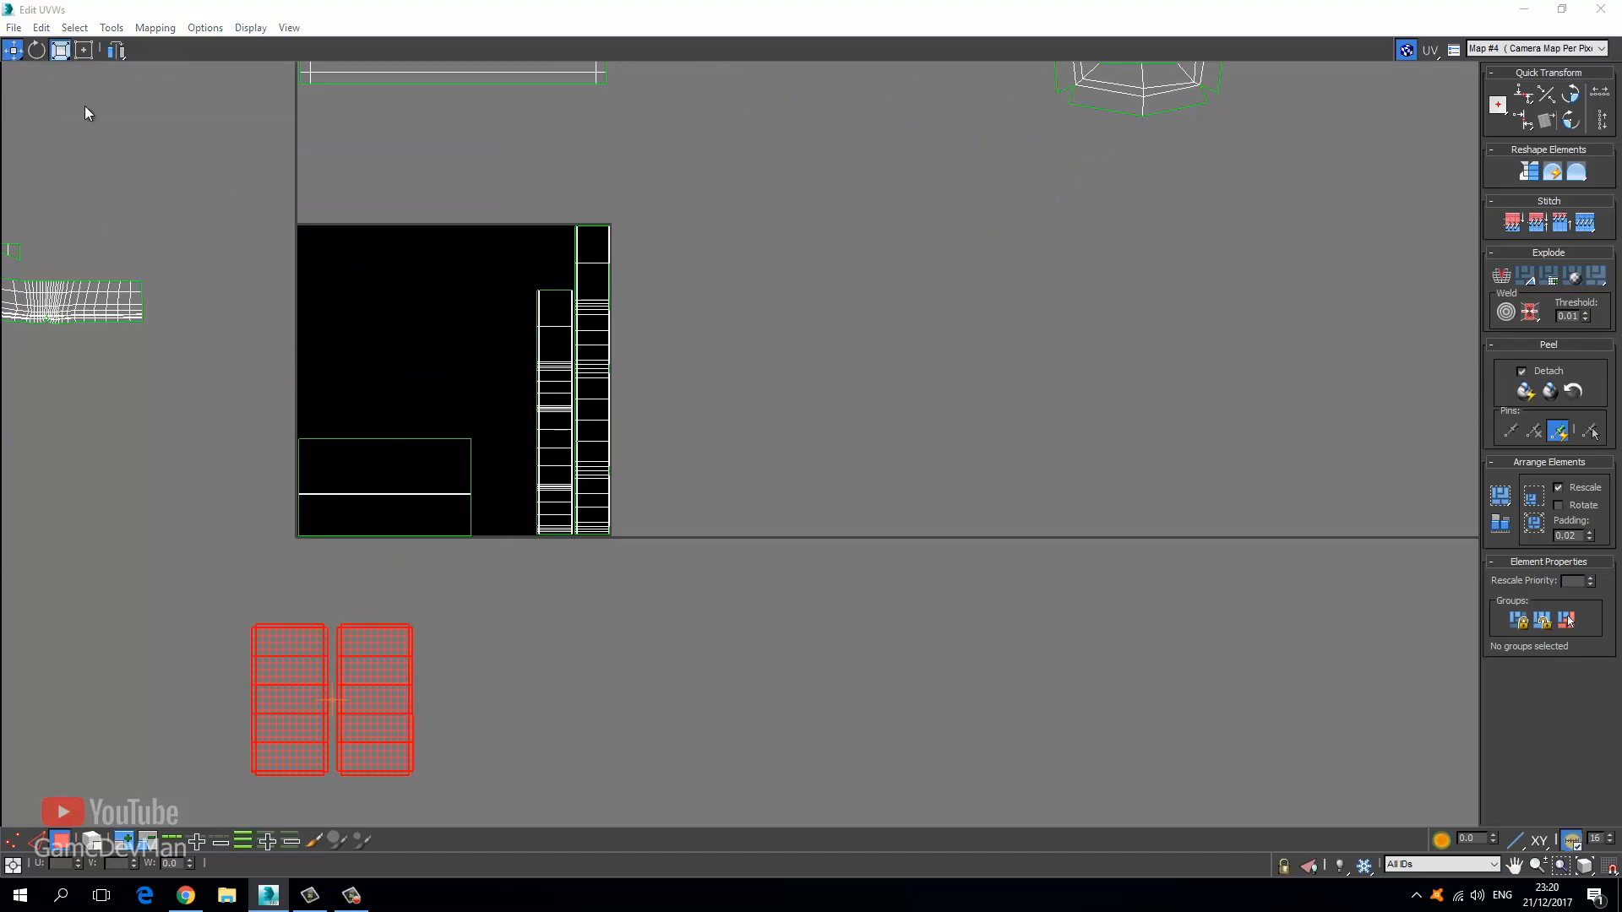
drag(296, 681, 522, 518)
click(14, 50)
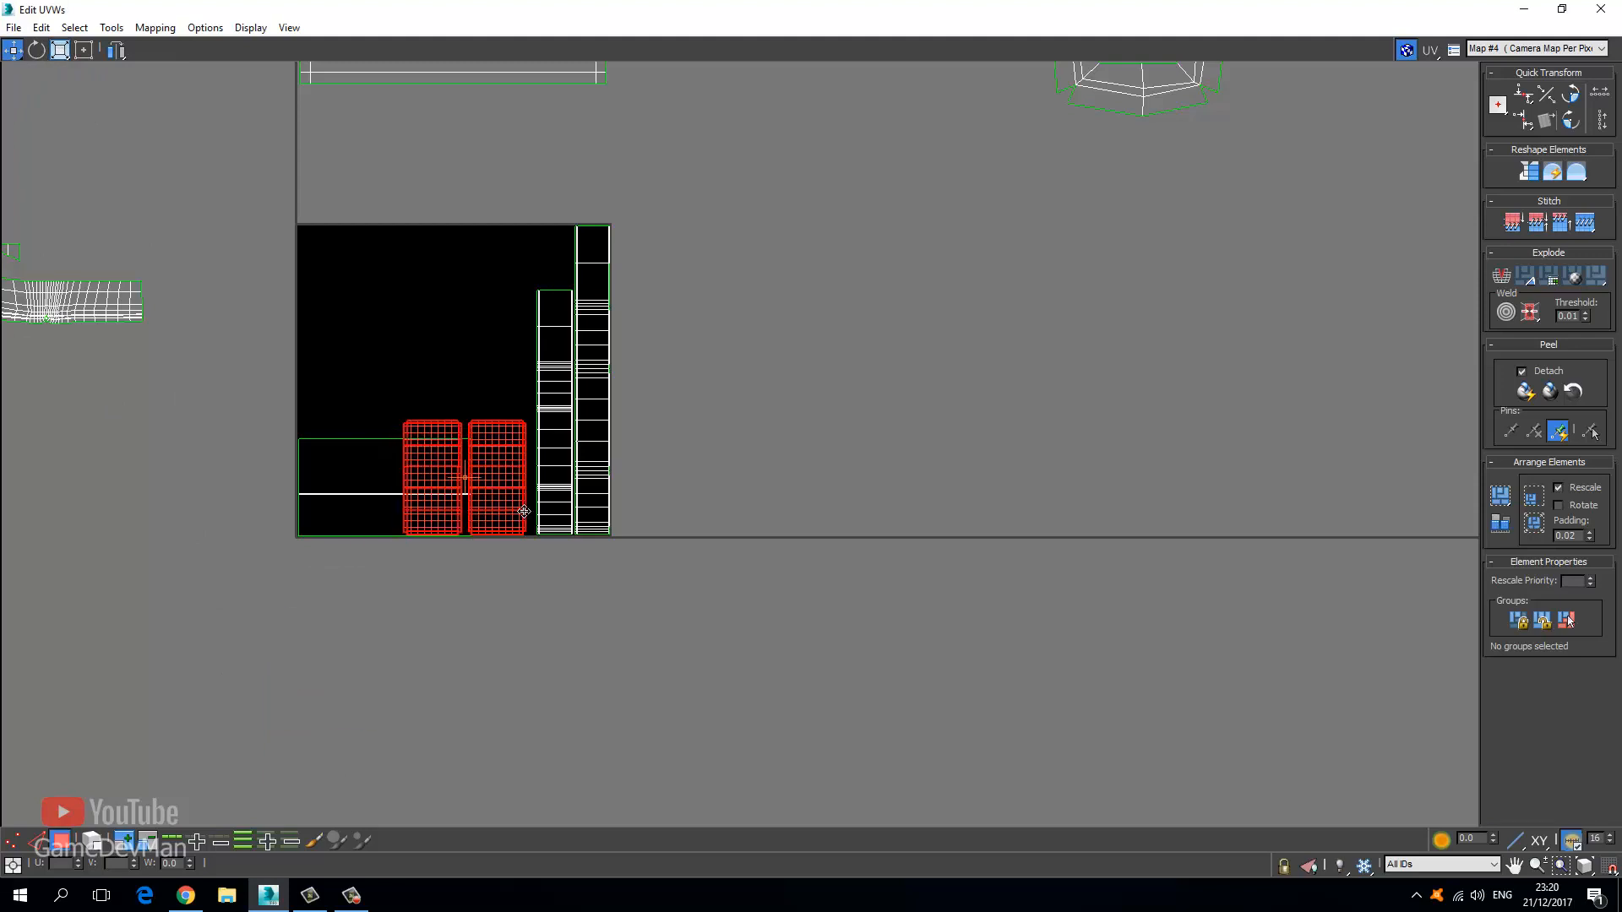
Resize the side panels with Freeform and stack one above the other beside the band strips.
scroll(517, 525, up, 5)
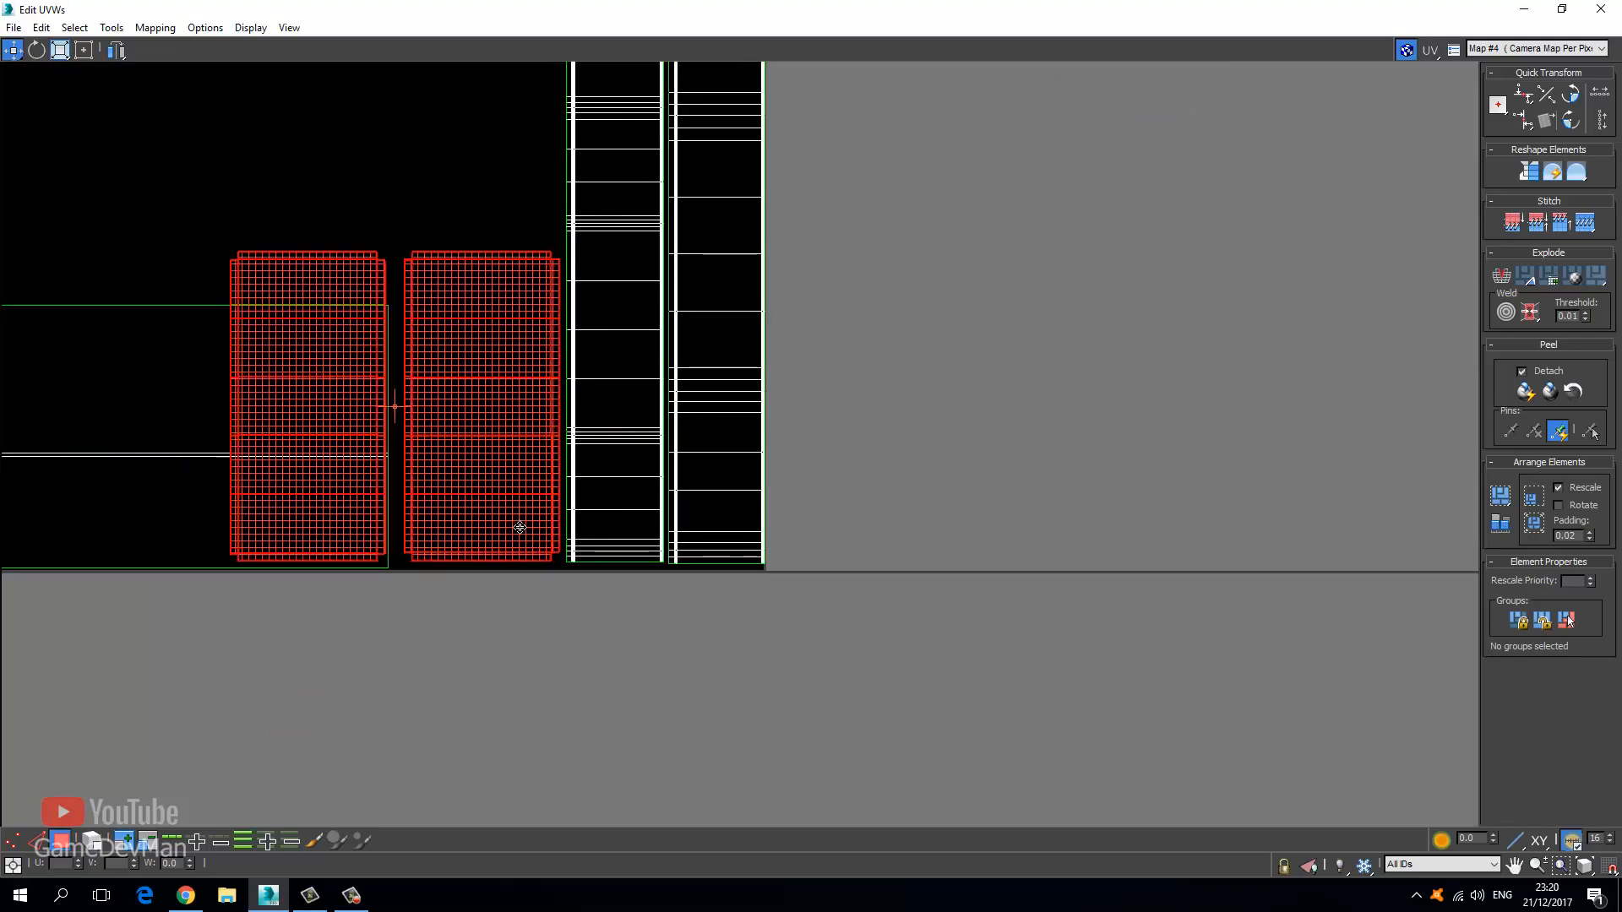
click(84, 51)
middle_drag(282, 369, 370, 523)
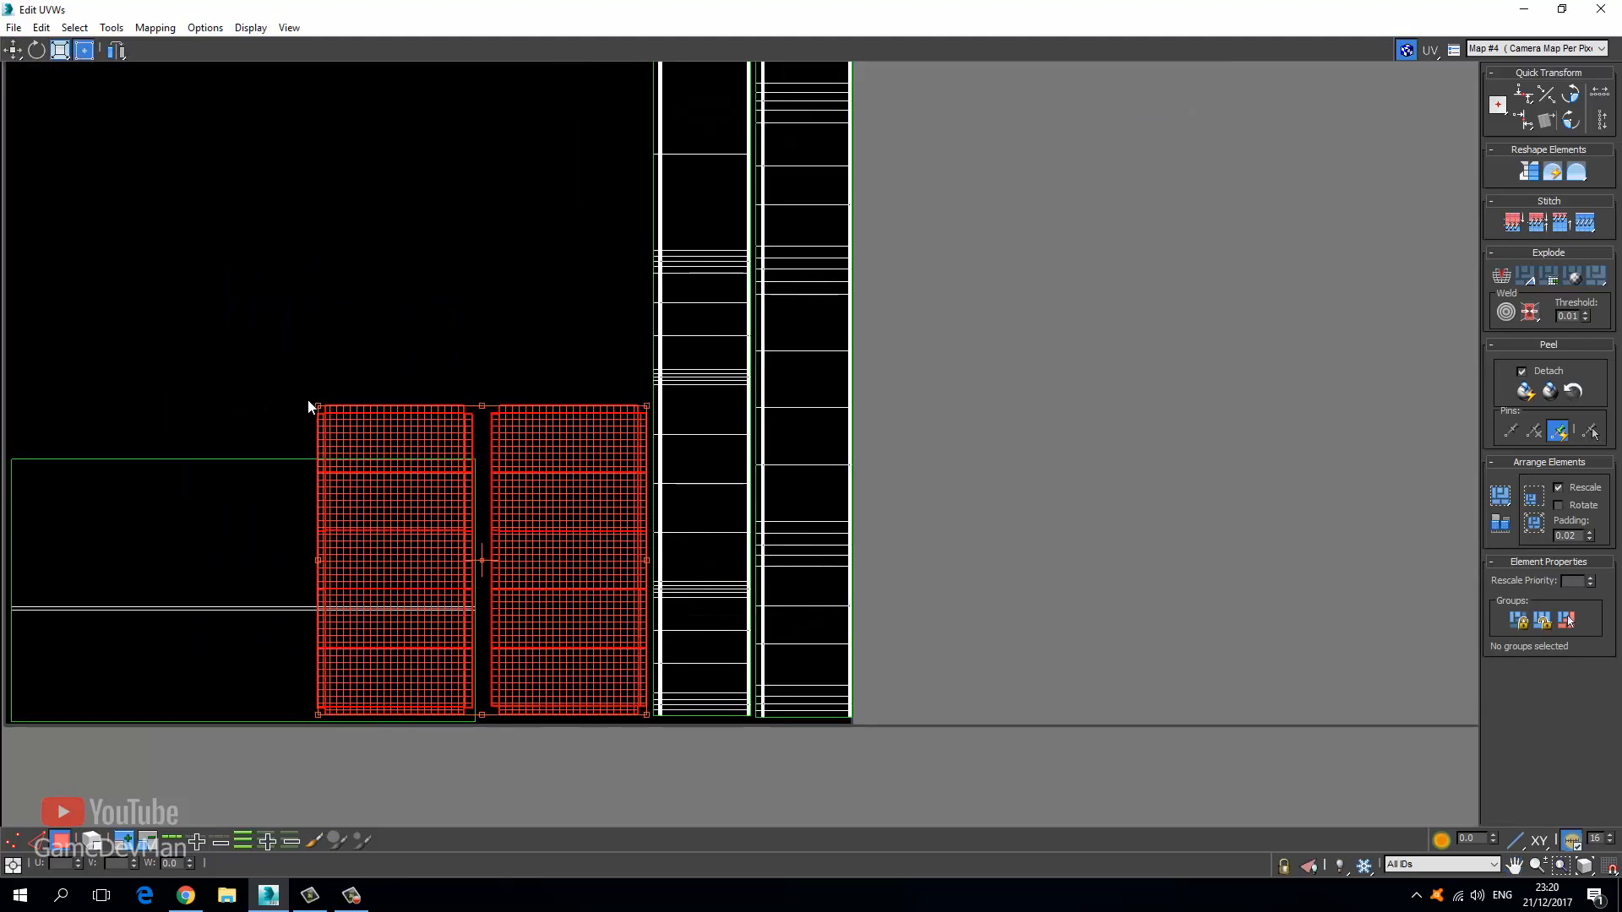
drag(318, 404, 313, 387)
click(14, 50)
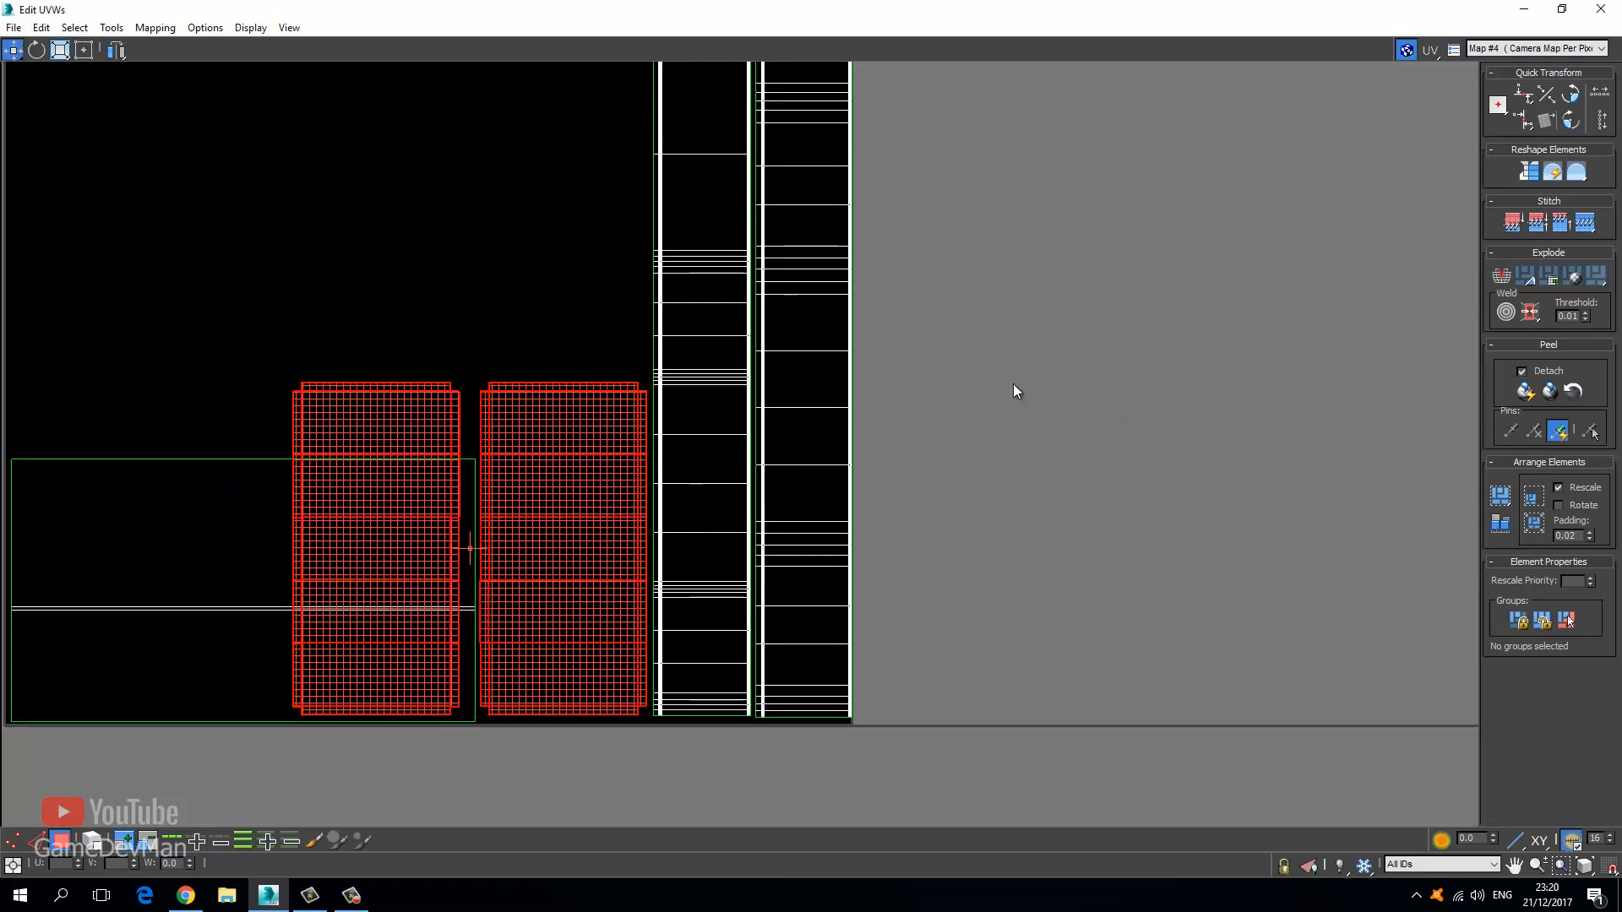
drag(552, 778, 552, 772)
drag(607, 664, 606, 662)
drag(863, 283, 474, 770)
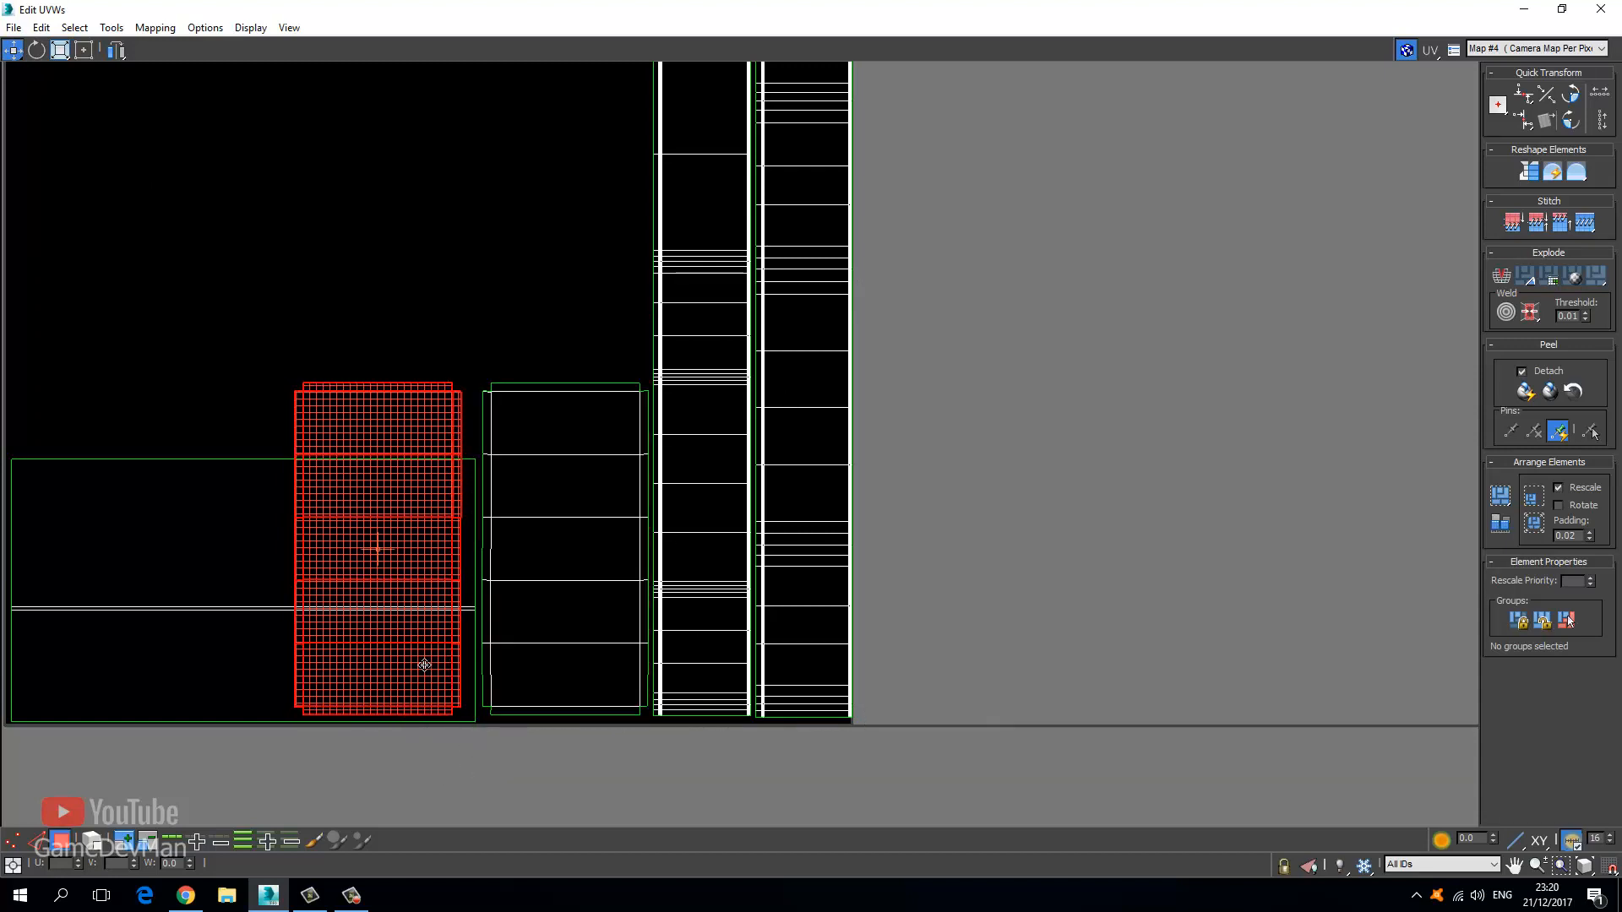
drag(421, 667, 594, 335)
middle_drag(570, 361, 510, 610)
Deselect the shells, frame the tile, and restore the UV editor to its smaller window.
scroll(510, 610, down, 2)
click(457, 326)
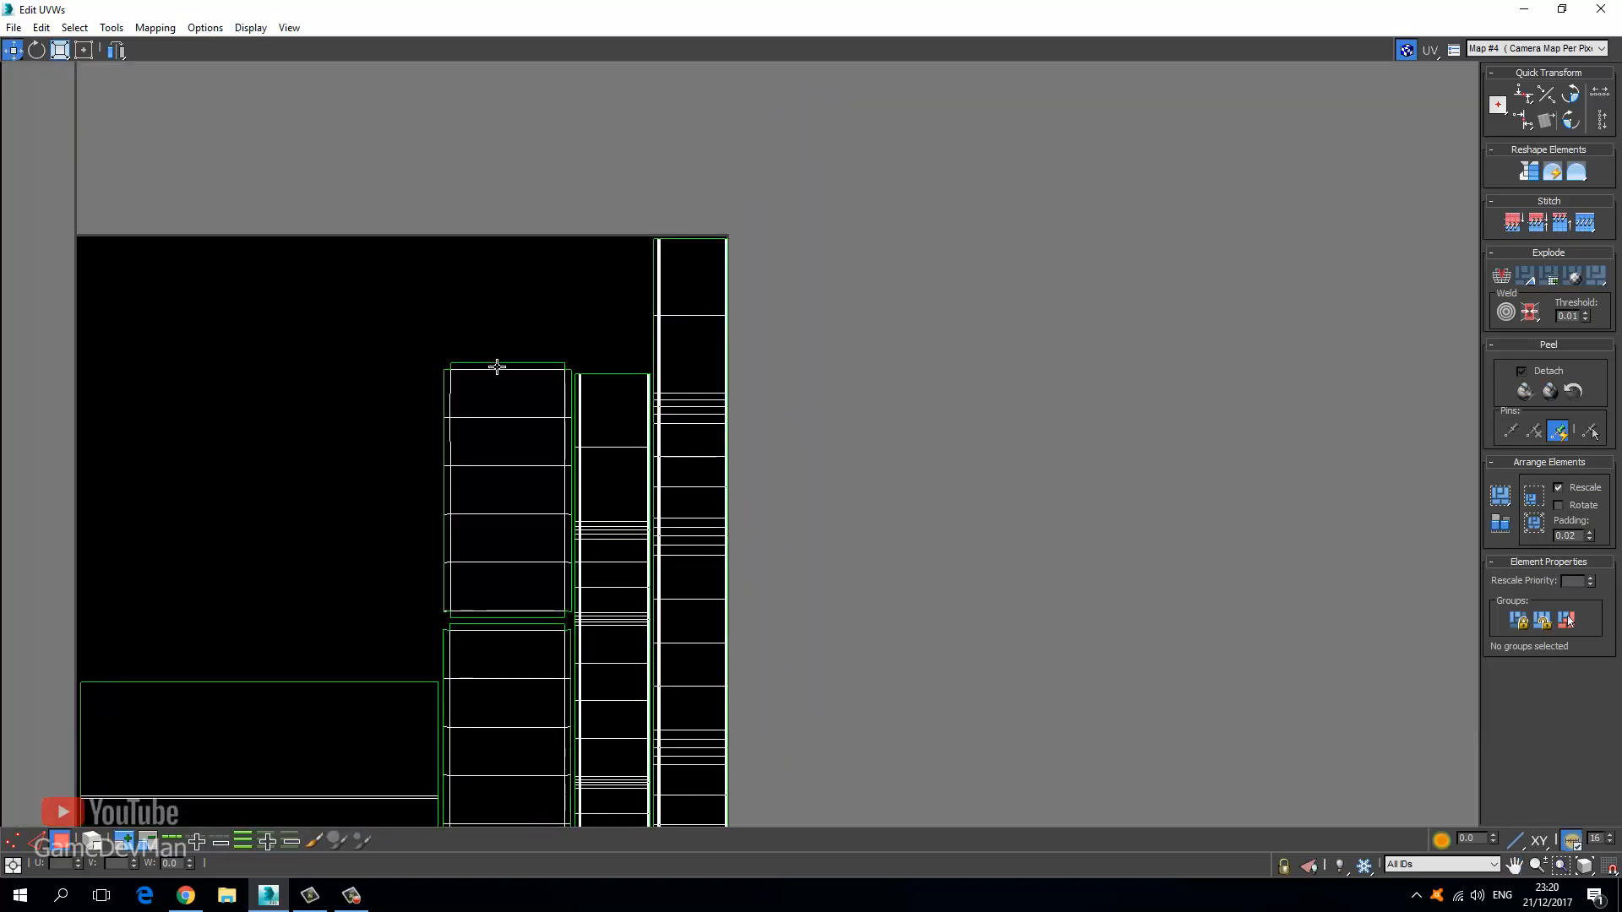
scroll(510, 371, up, 3)
scroll(725, 382, up, 3)
scroll(626, 370, down, 4)
scroll(605, 386, down, 3)
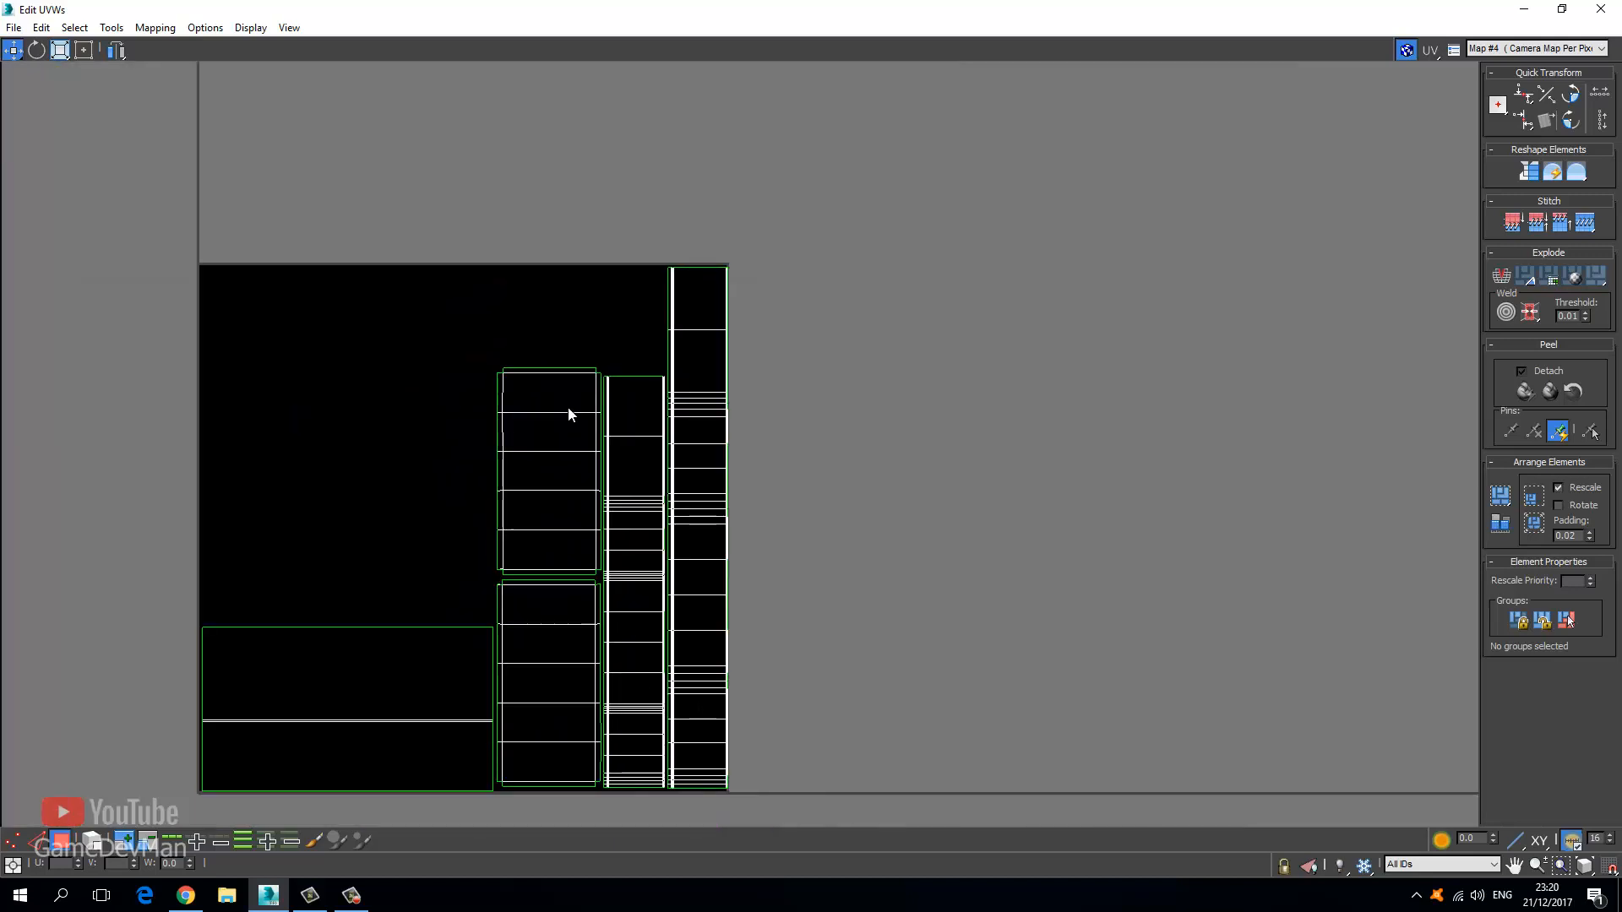
middle_drag(496, 524, 379, 476)
double_click(538, 4)
middle_drag(697, 447, 656, 493)
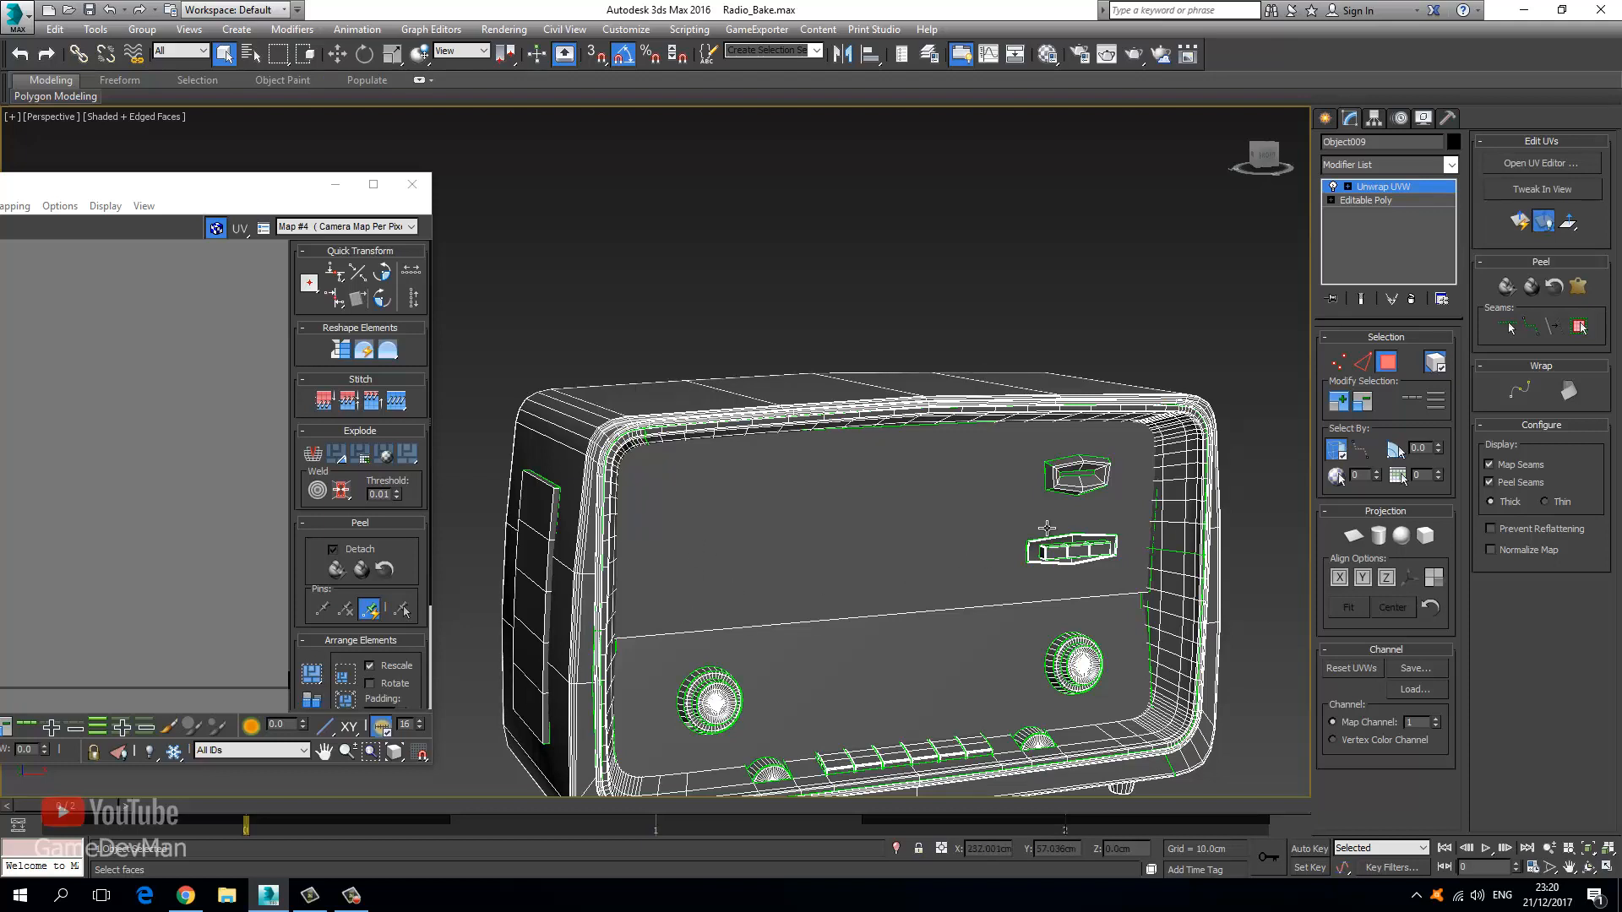
Select both front knobs, including the right knob's centre and outer ring, in the viewport.
click(710, 701)
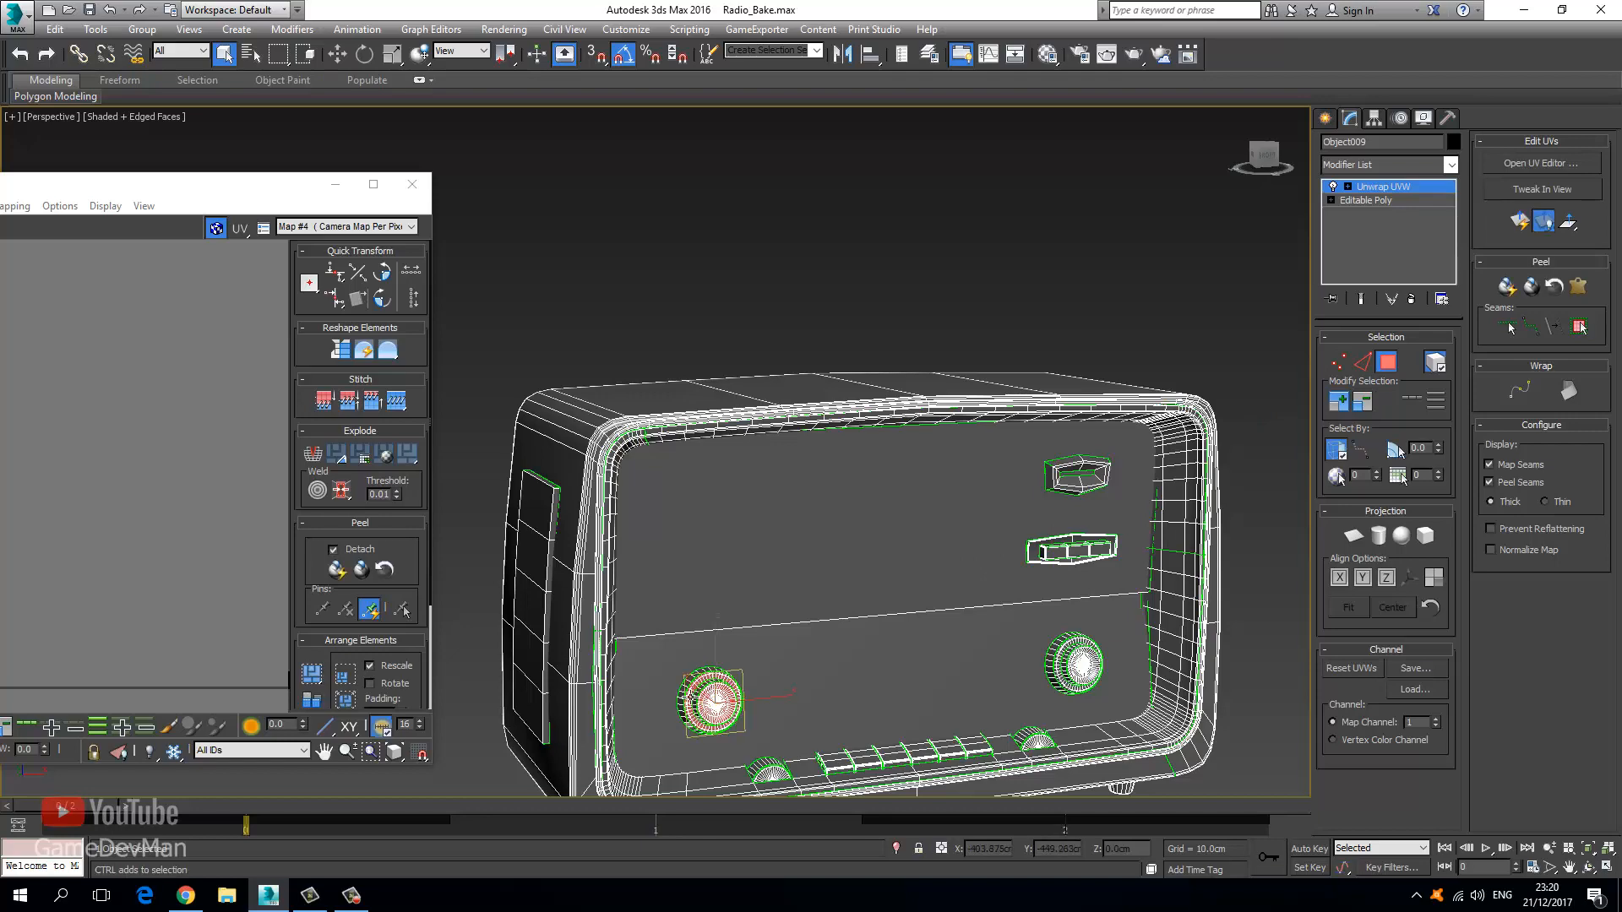
scroll(727, 668, up, 6)
scroll(730, 638, down, 6)
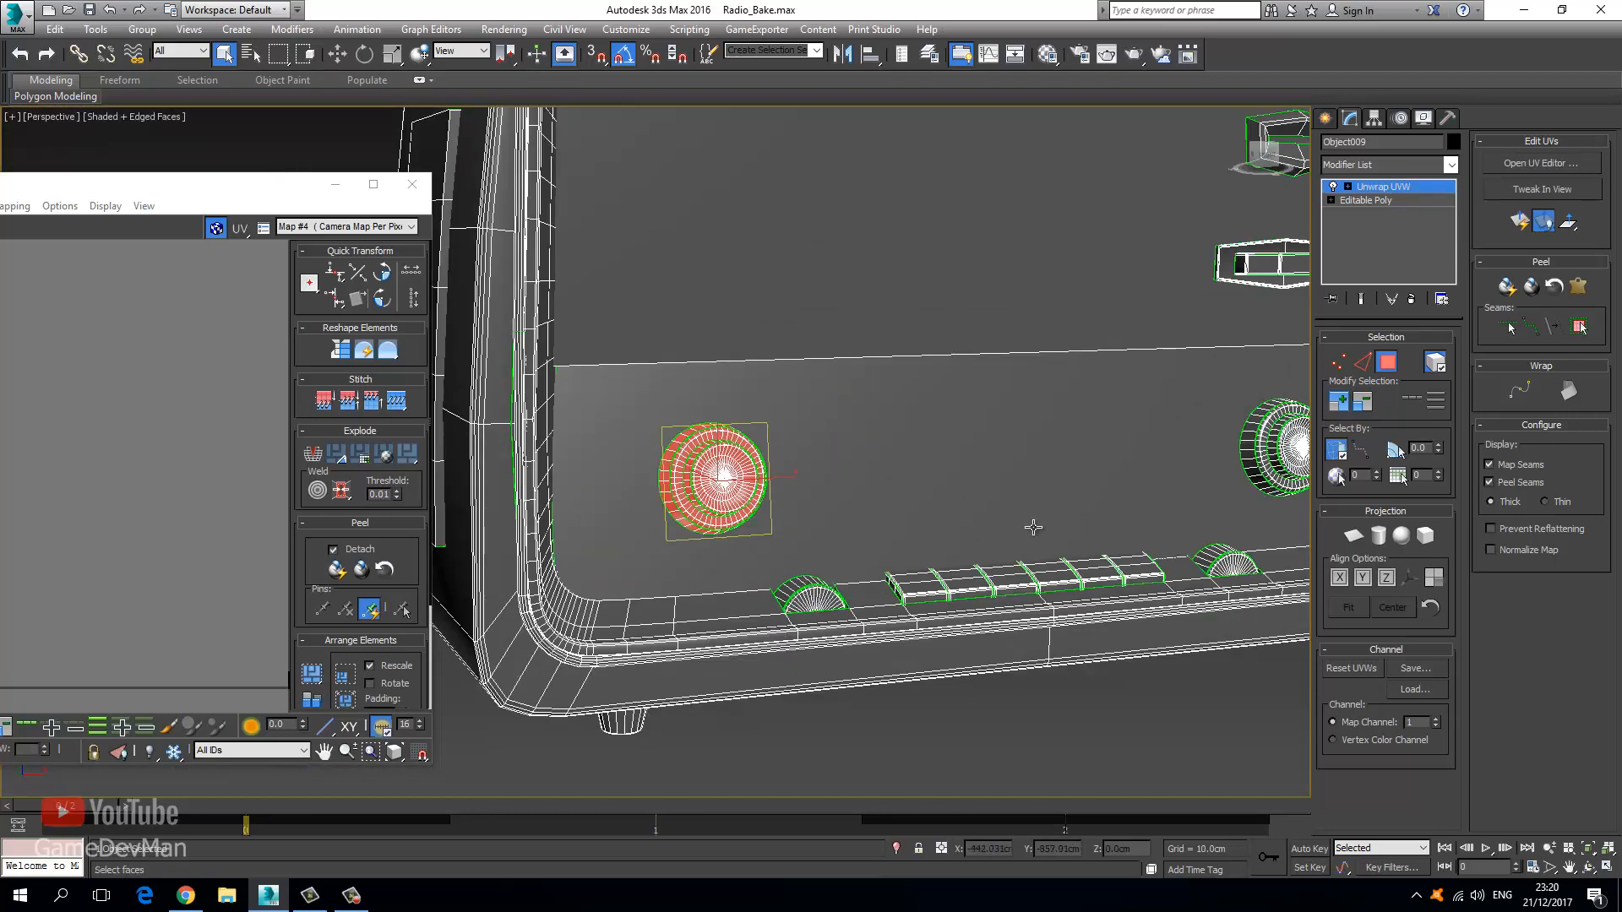
alt+middle_drag(1031, 532, 955, 632)
ctrl+click(1176, 576)
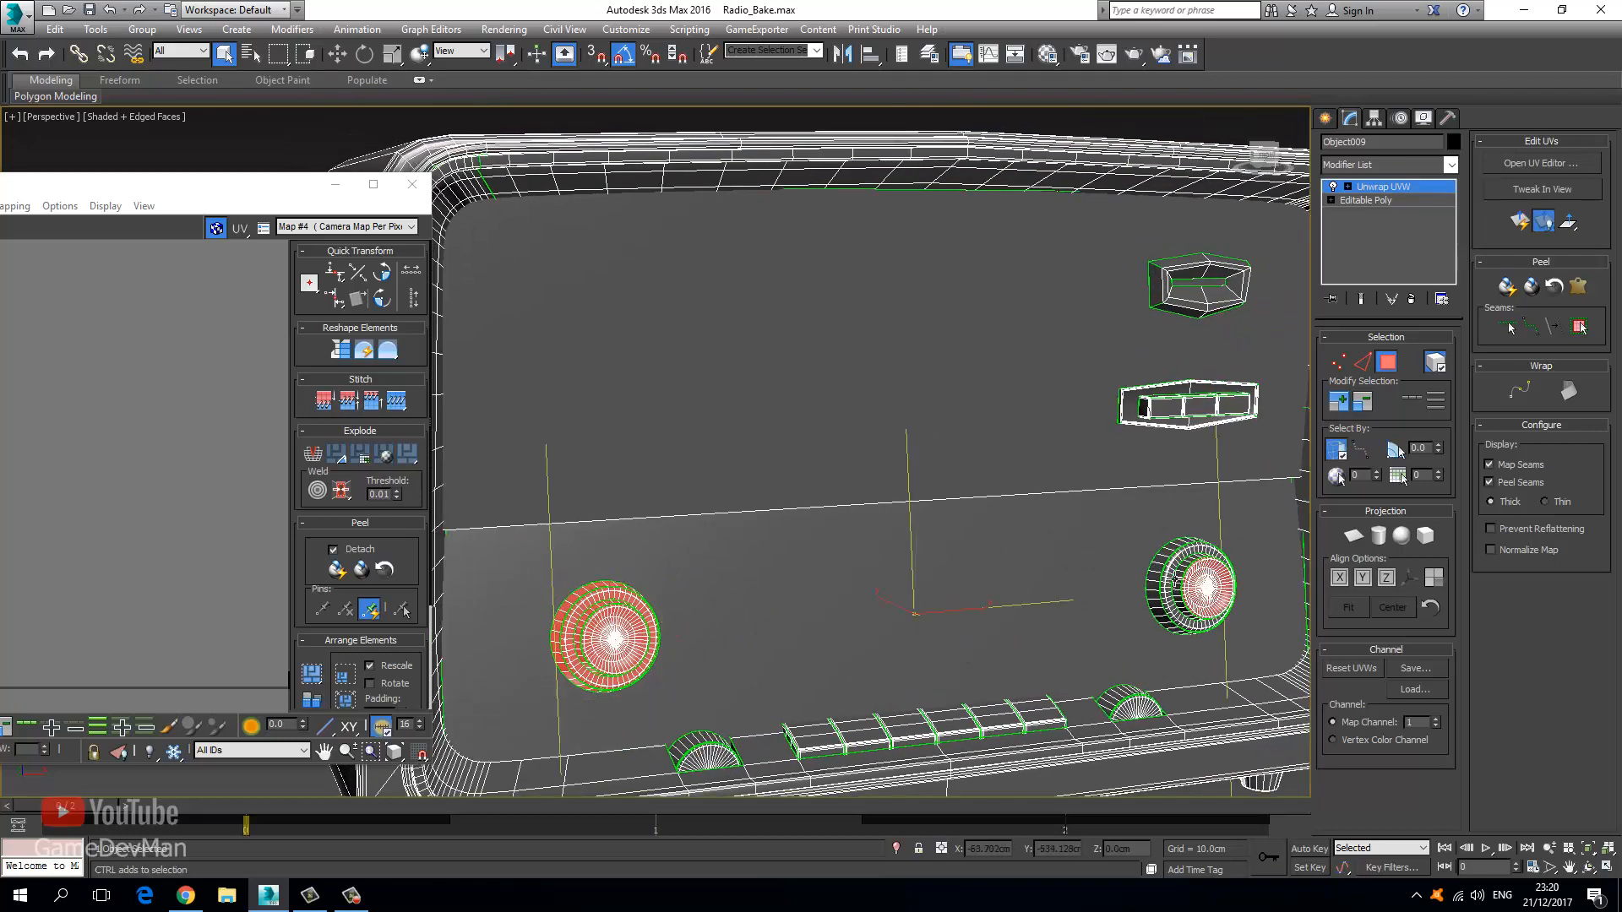
ctrl+click(1159, 592)
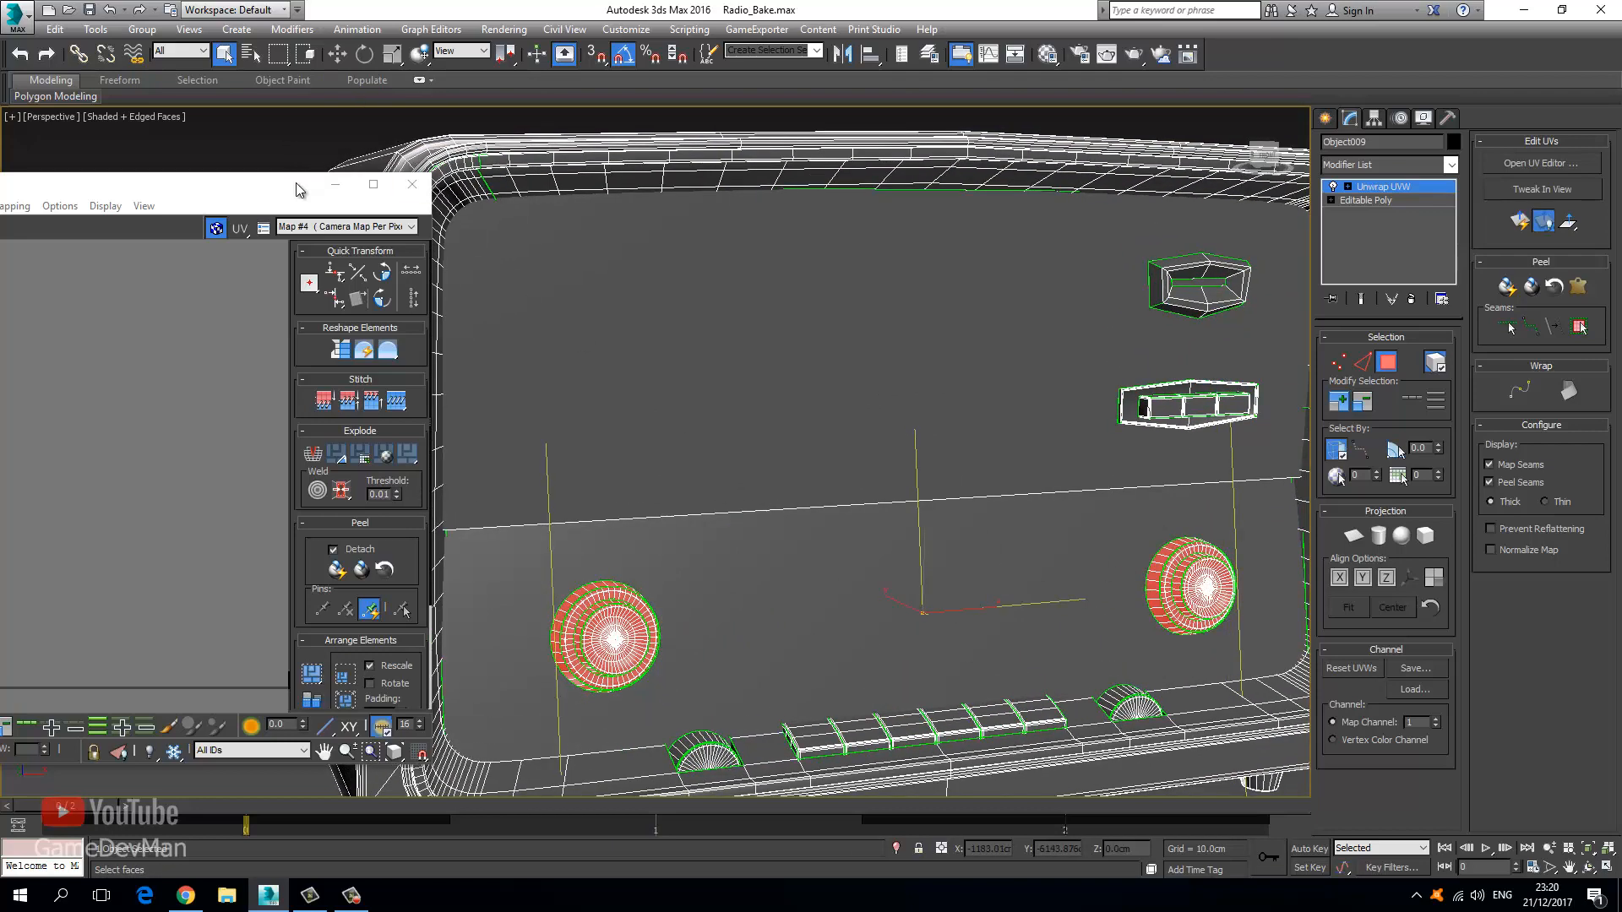
In the maximized UV editor, move the knob shells below the tile and shrink them into a cluster.
drag(297, 189, 955, 4)
scroll(700, 385, down, 5)
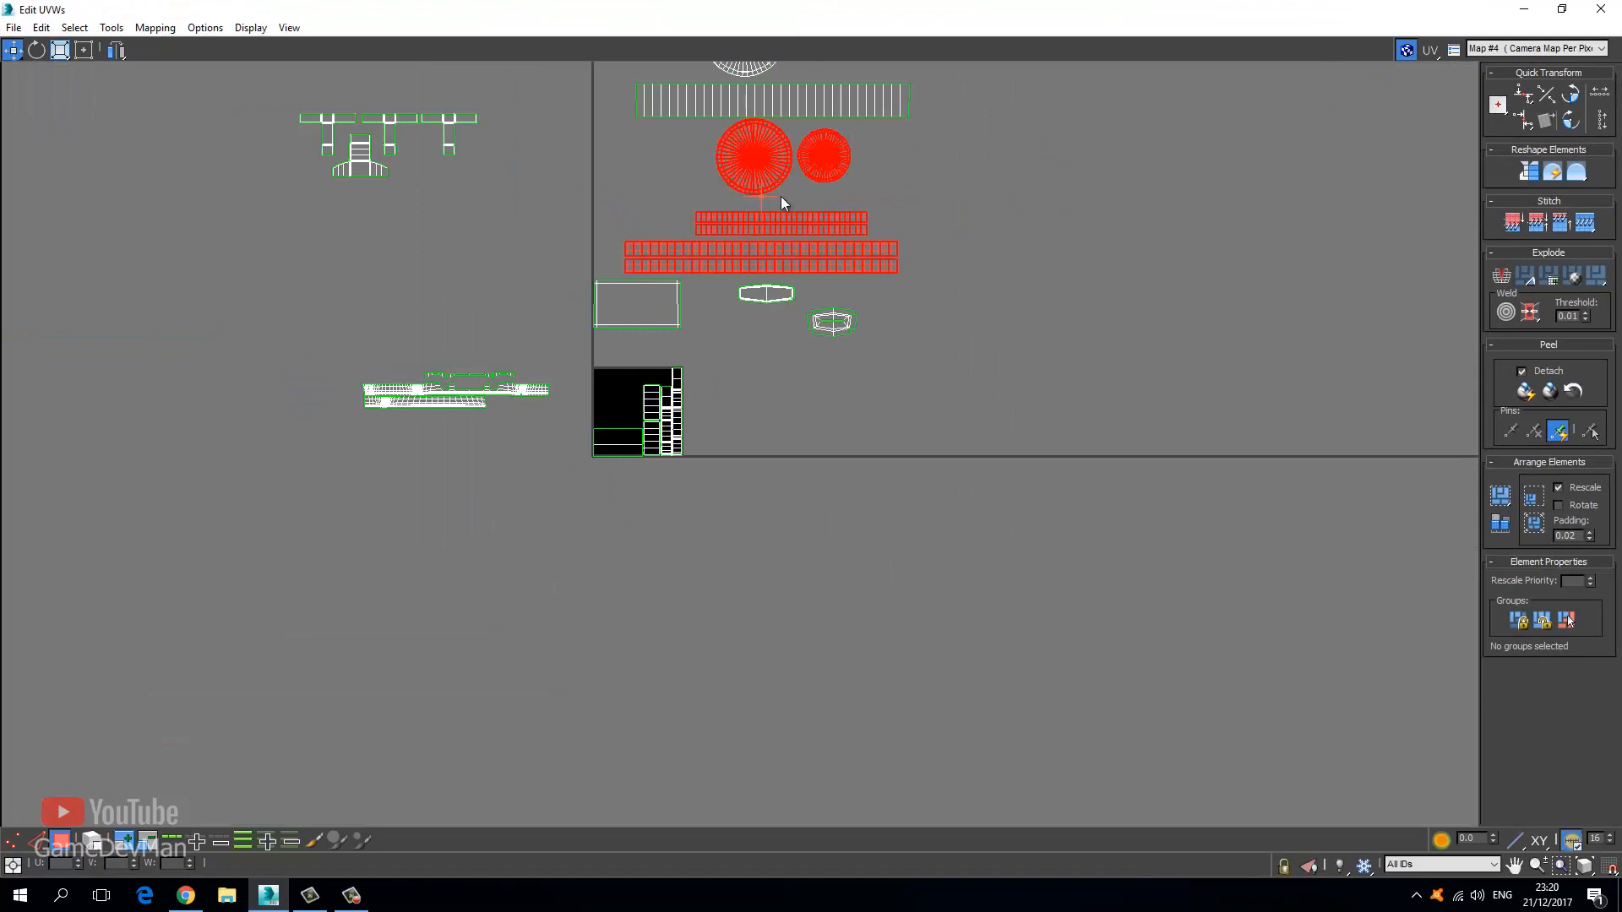
drag(783, 216, 601, 639)
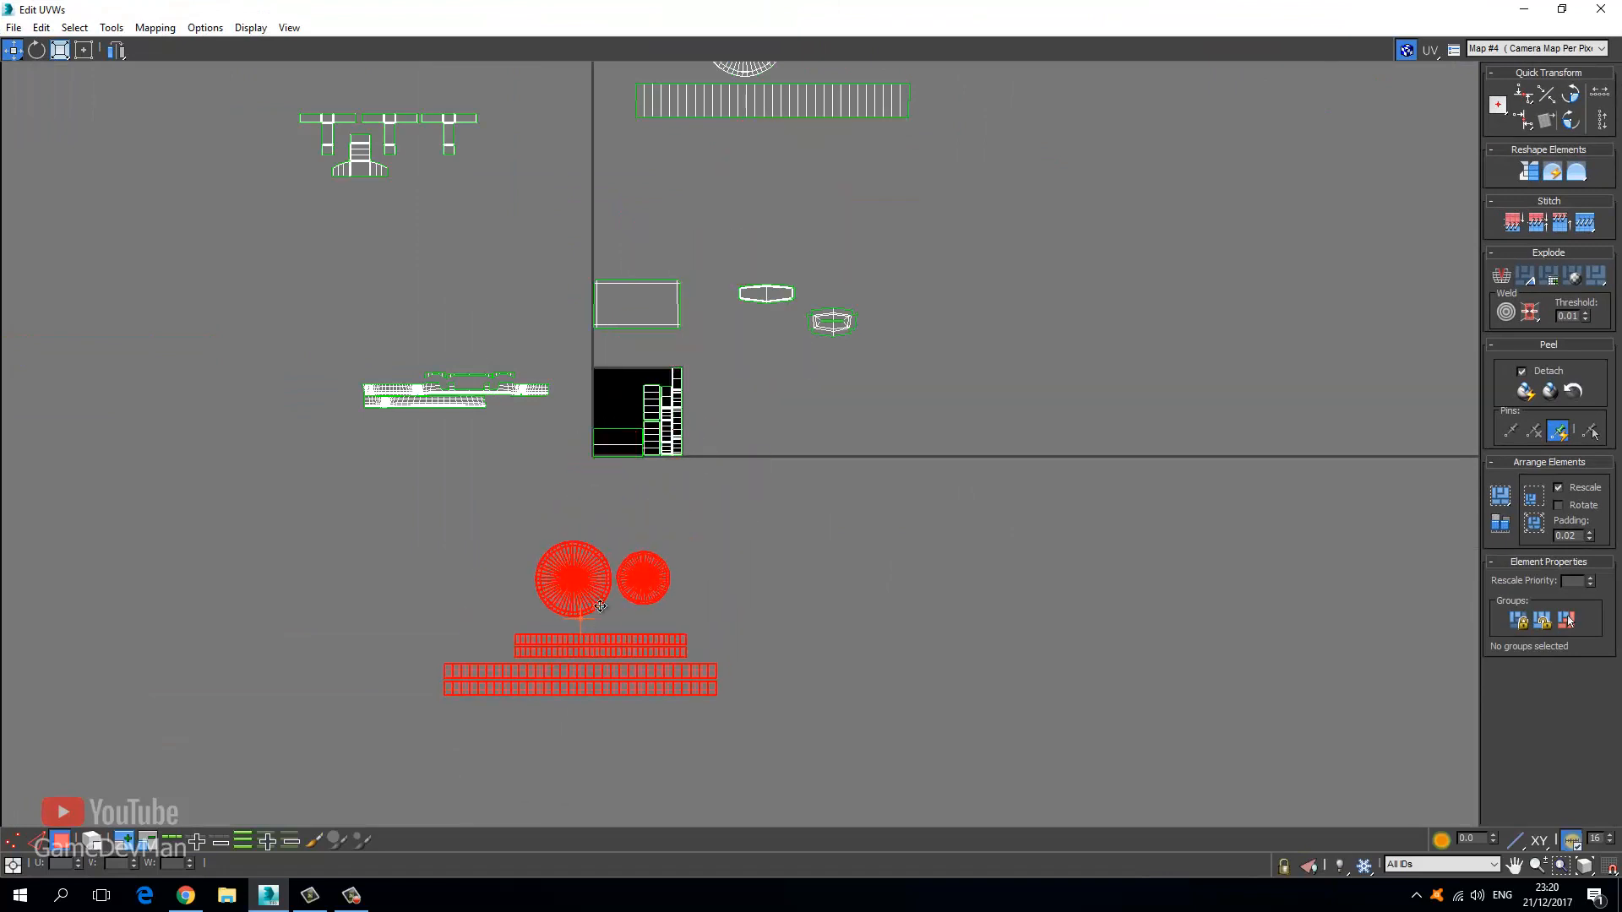
click(62, 53)
drag(576, 583, 572, 729)
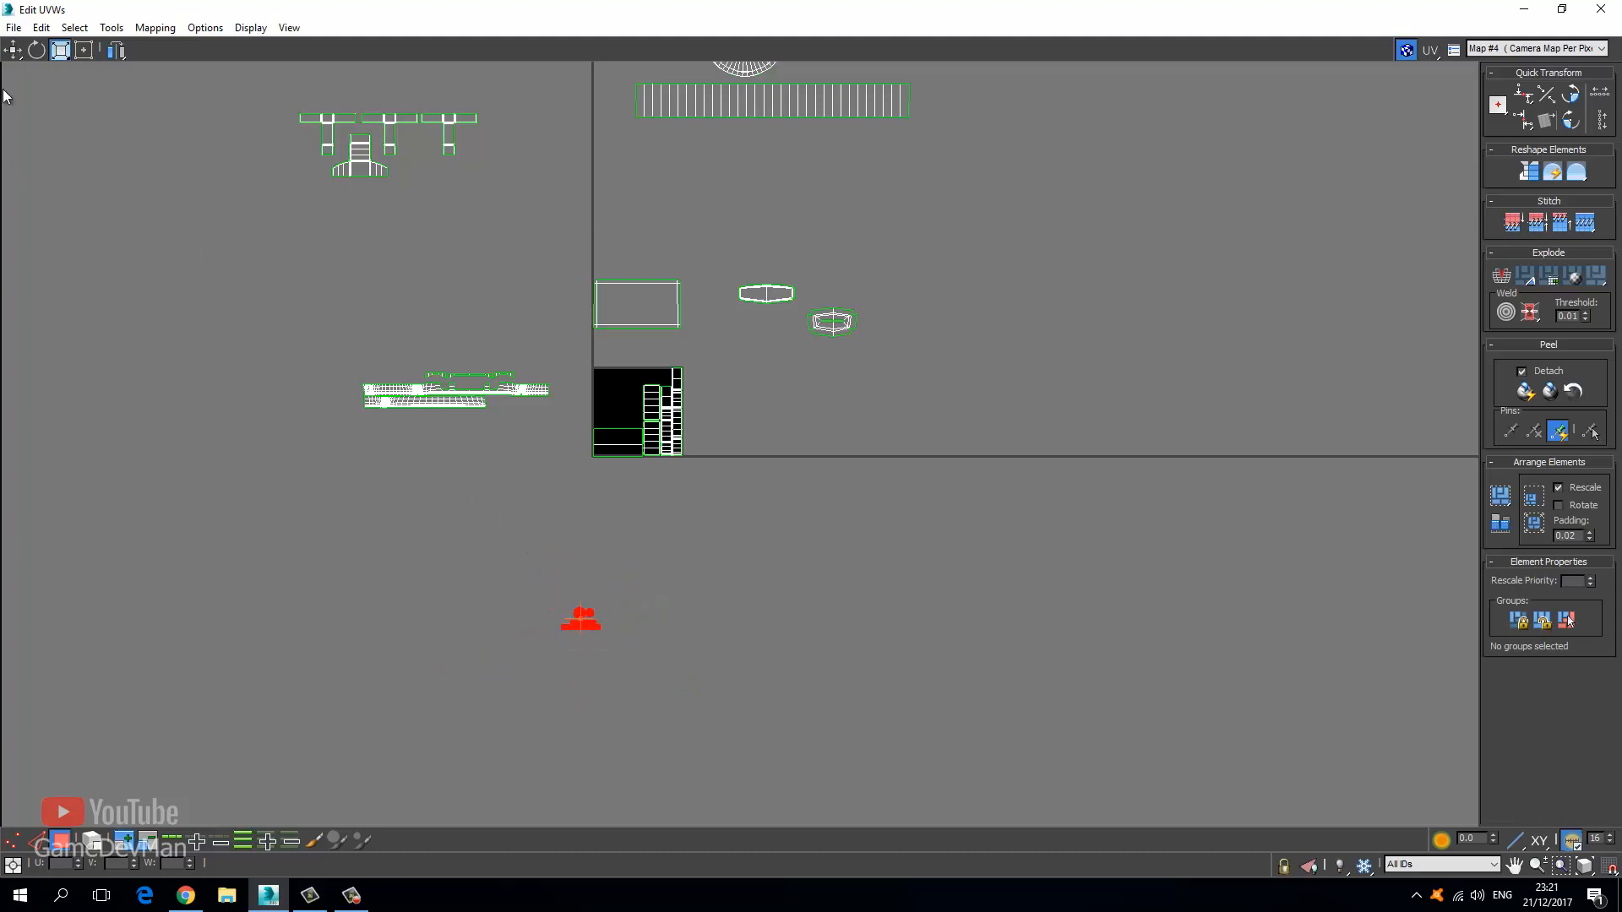
Move the shrunken knob shells up into the UV tile.
click(13, 49)
scroll(610, 607, up, 5)
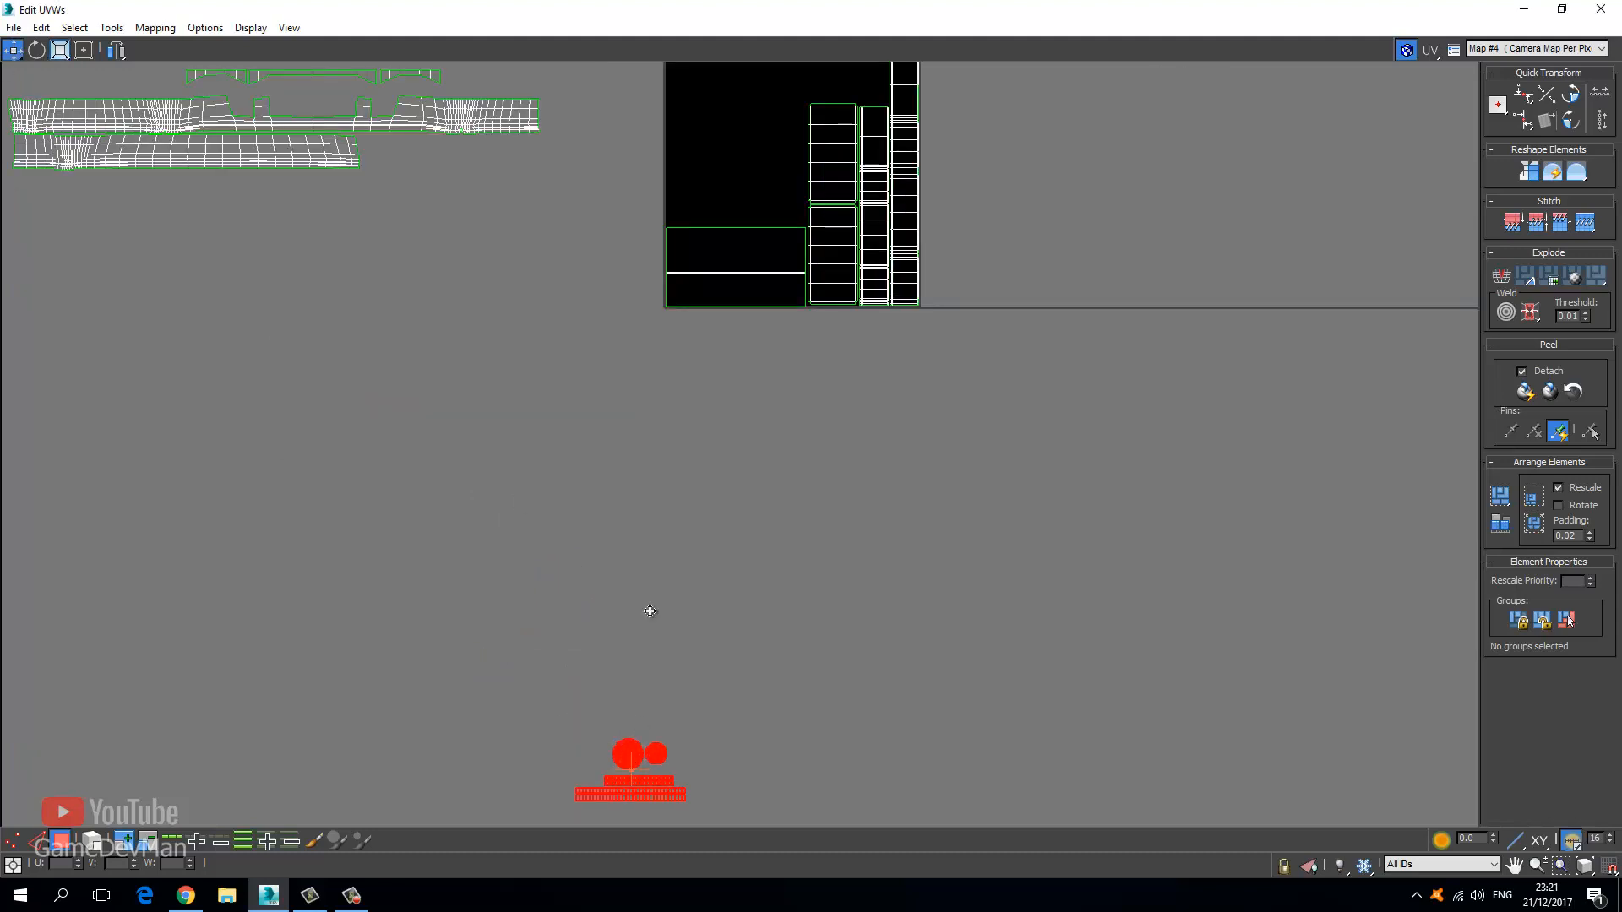
drag(633, 760, 716, 142)
middle_drag(691, 213, 619, 519)
Grow a selection to two whole circle islands and lift them off their overlapping copies.
scroll(639, 450, up, 3)
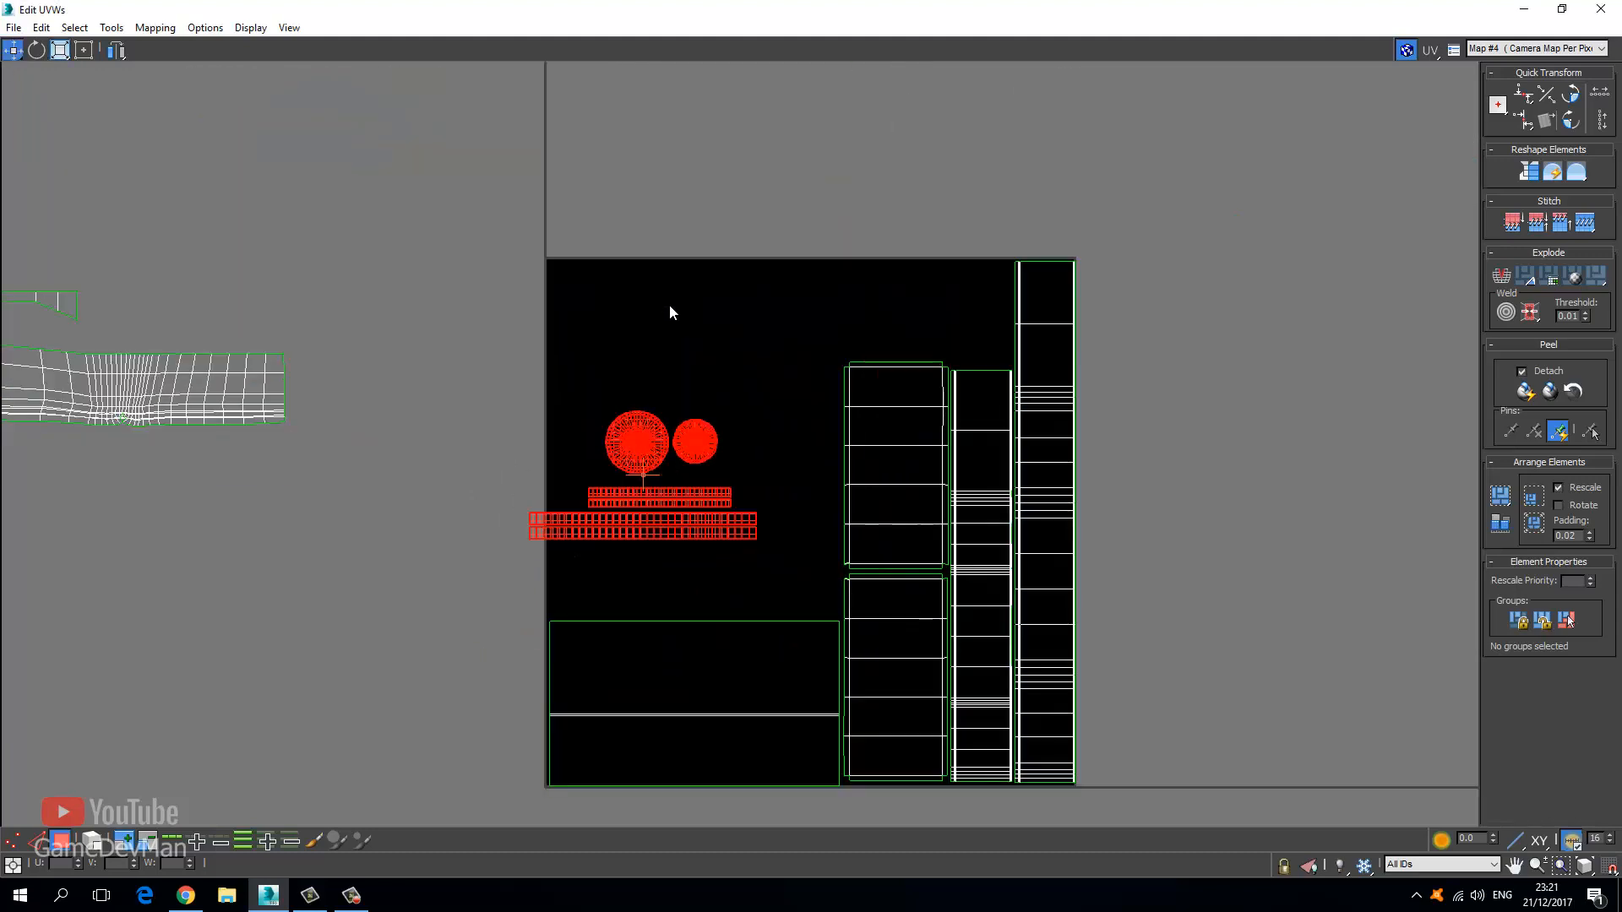
click(673, 312)
scroll(660, 446, up, 5)
click(607, 440)
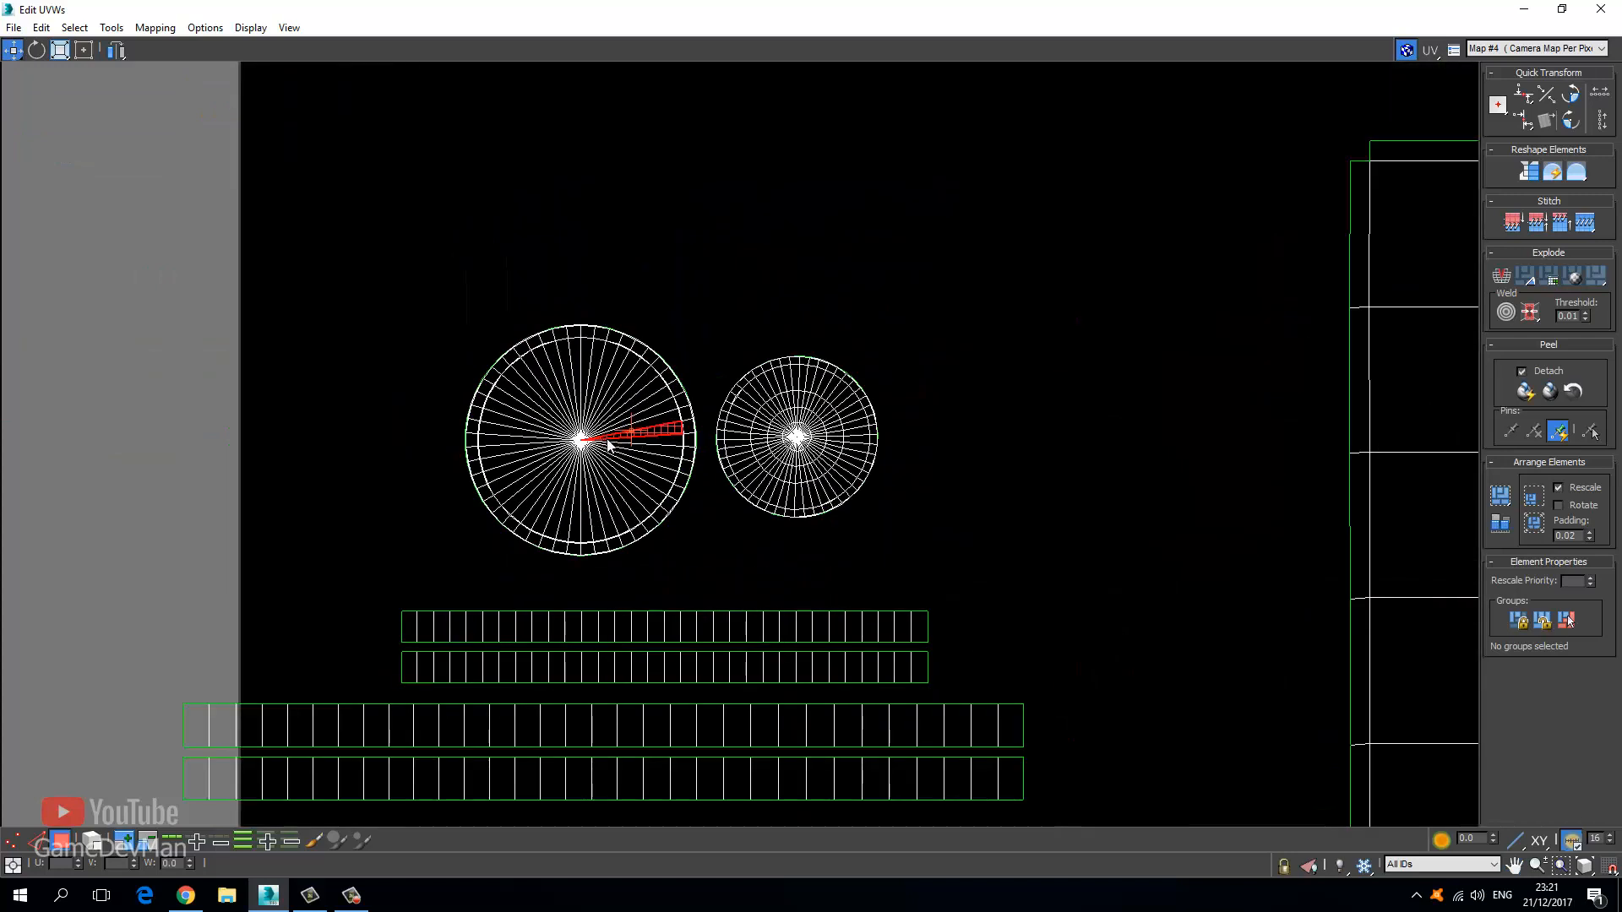
ctrl+click(726, 459)
click(122, 845)
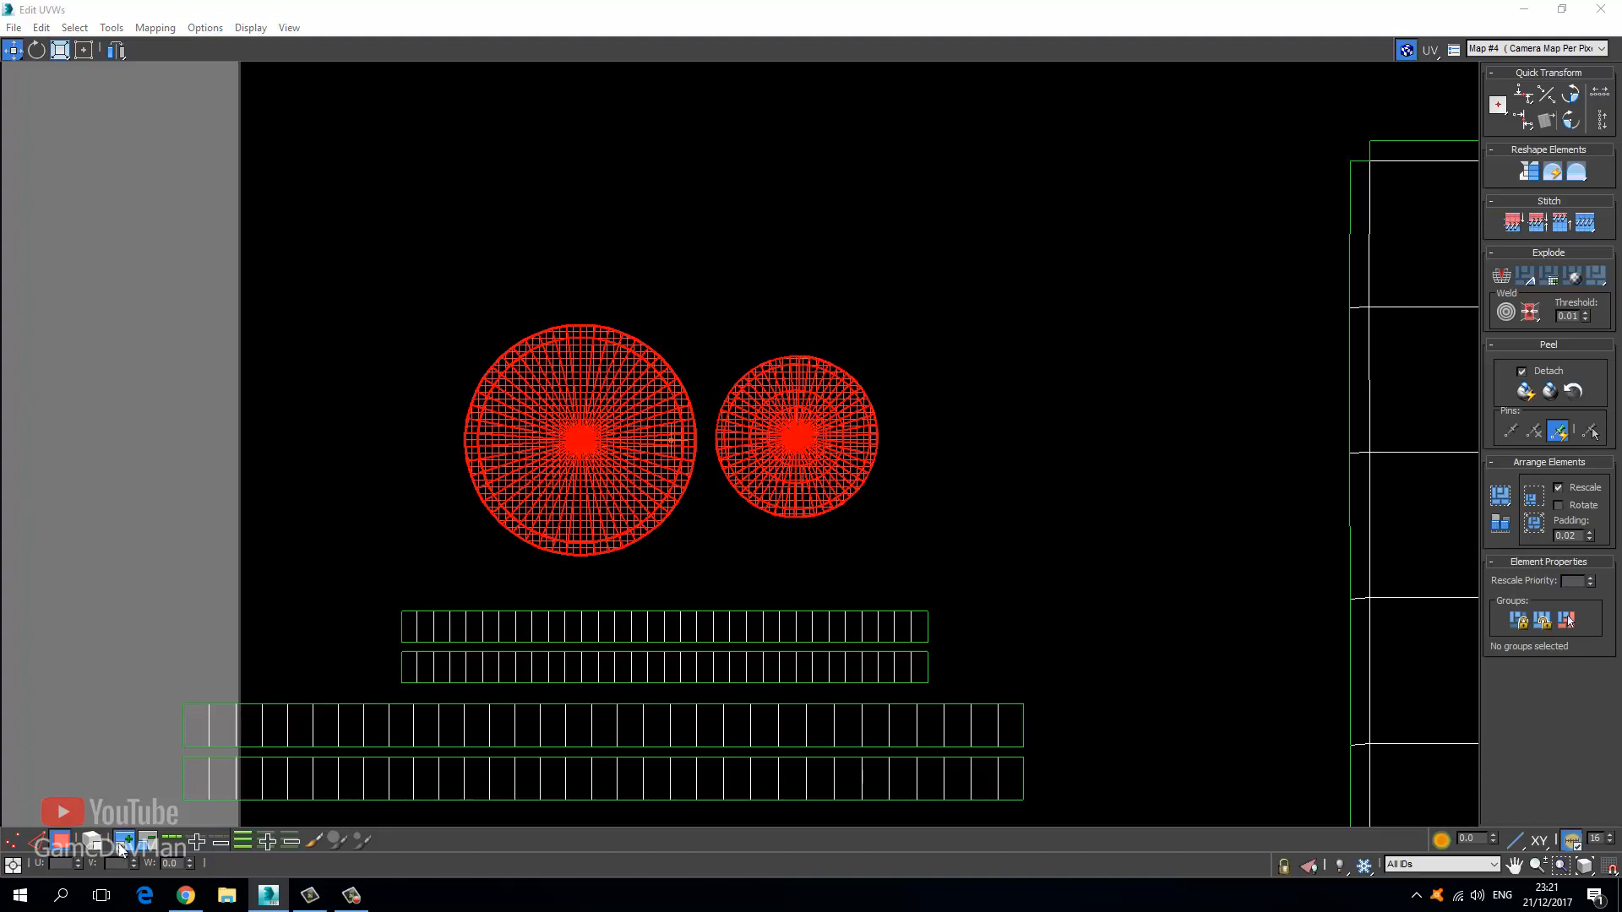
drag(563, 536, 619, 277)
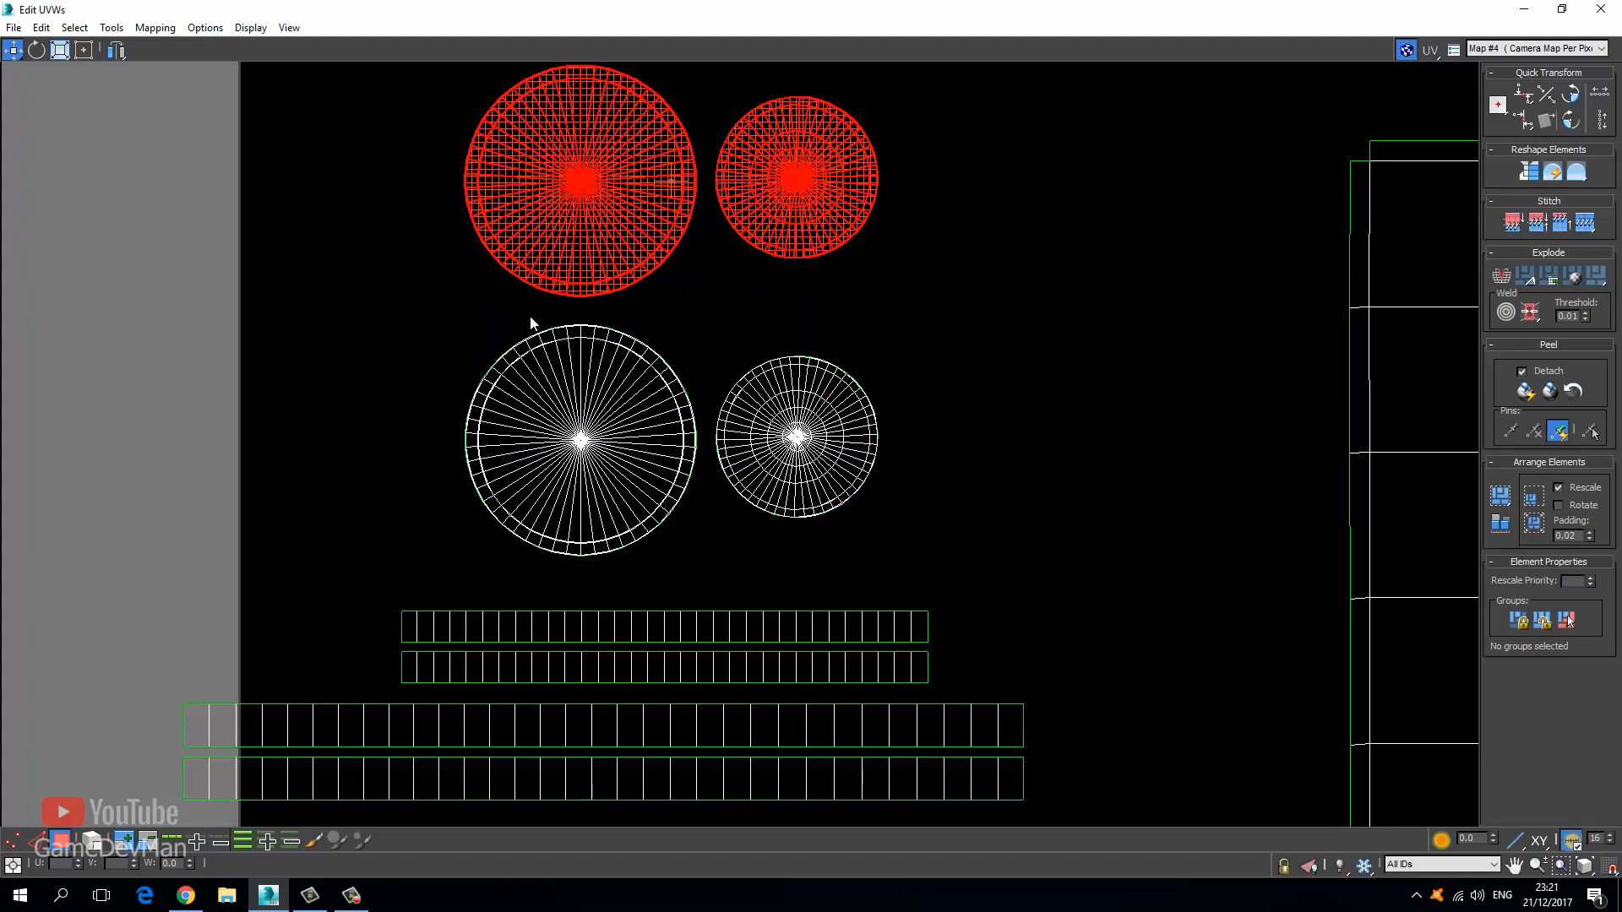
click(530, 318)
Move the four knob strip islands down-right and shrink them with Freeform to fit below the circles.
scroll(493, 392, up, 5)
scroll(456, 426, down, 5)
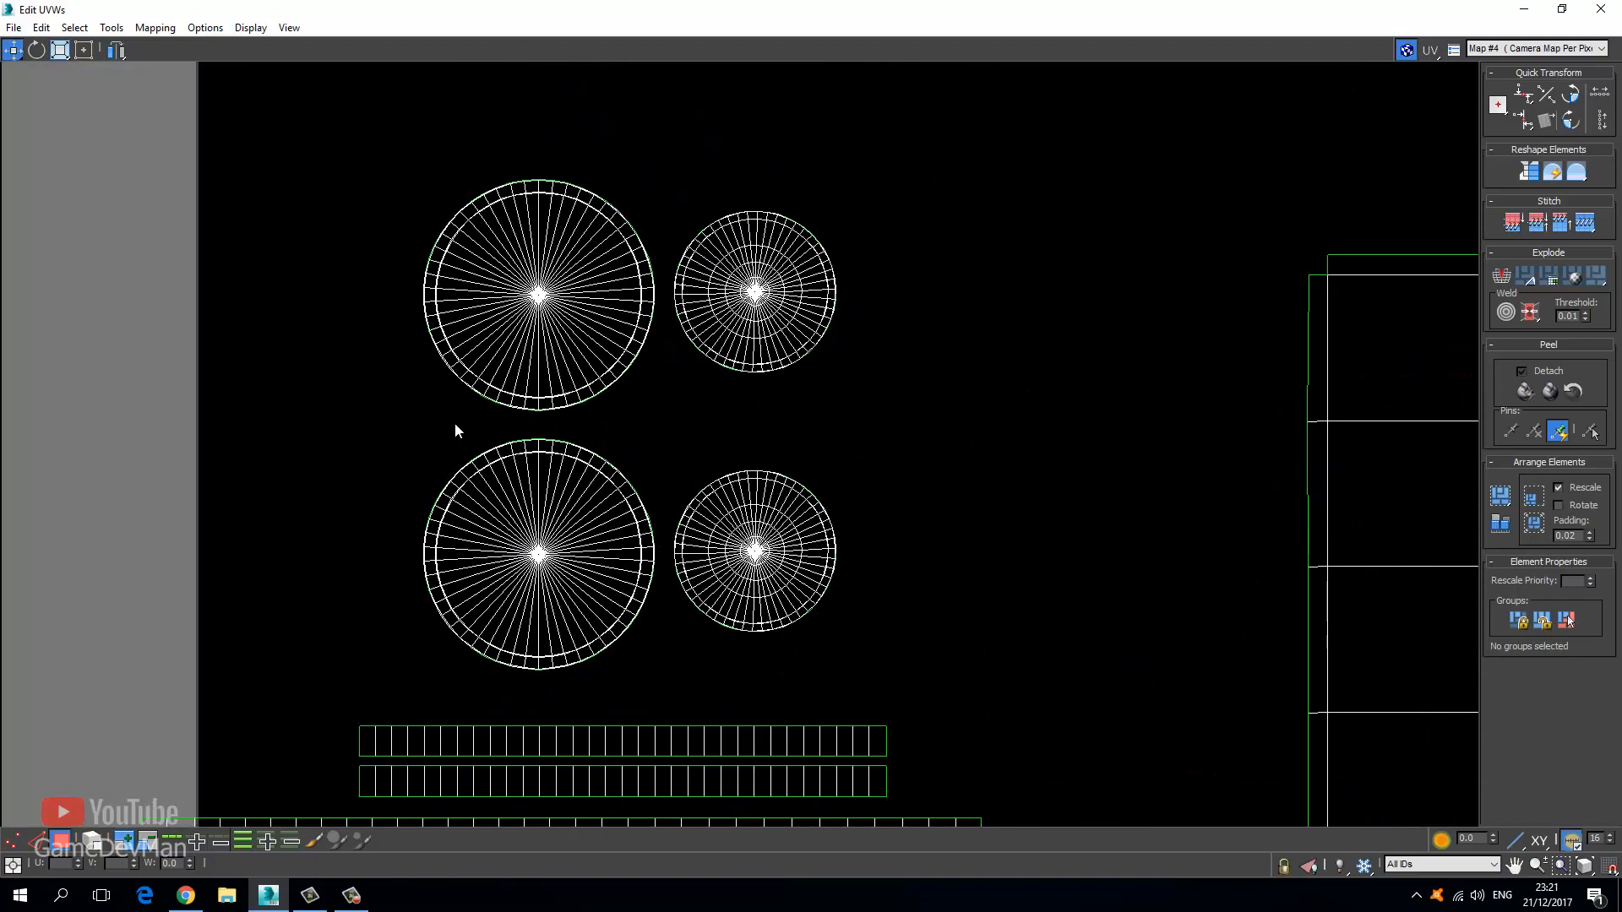
scroll(355, 439, down, 2)
drag(177, 490, 761, 676)
drag(485, 593, 639, 741)
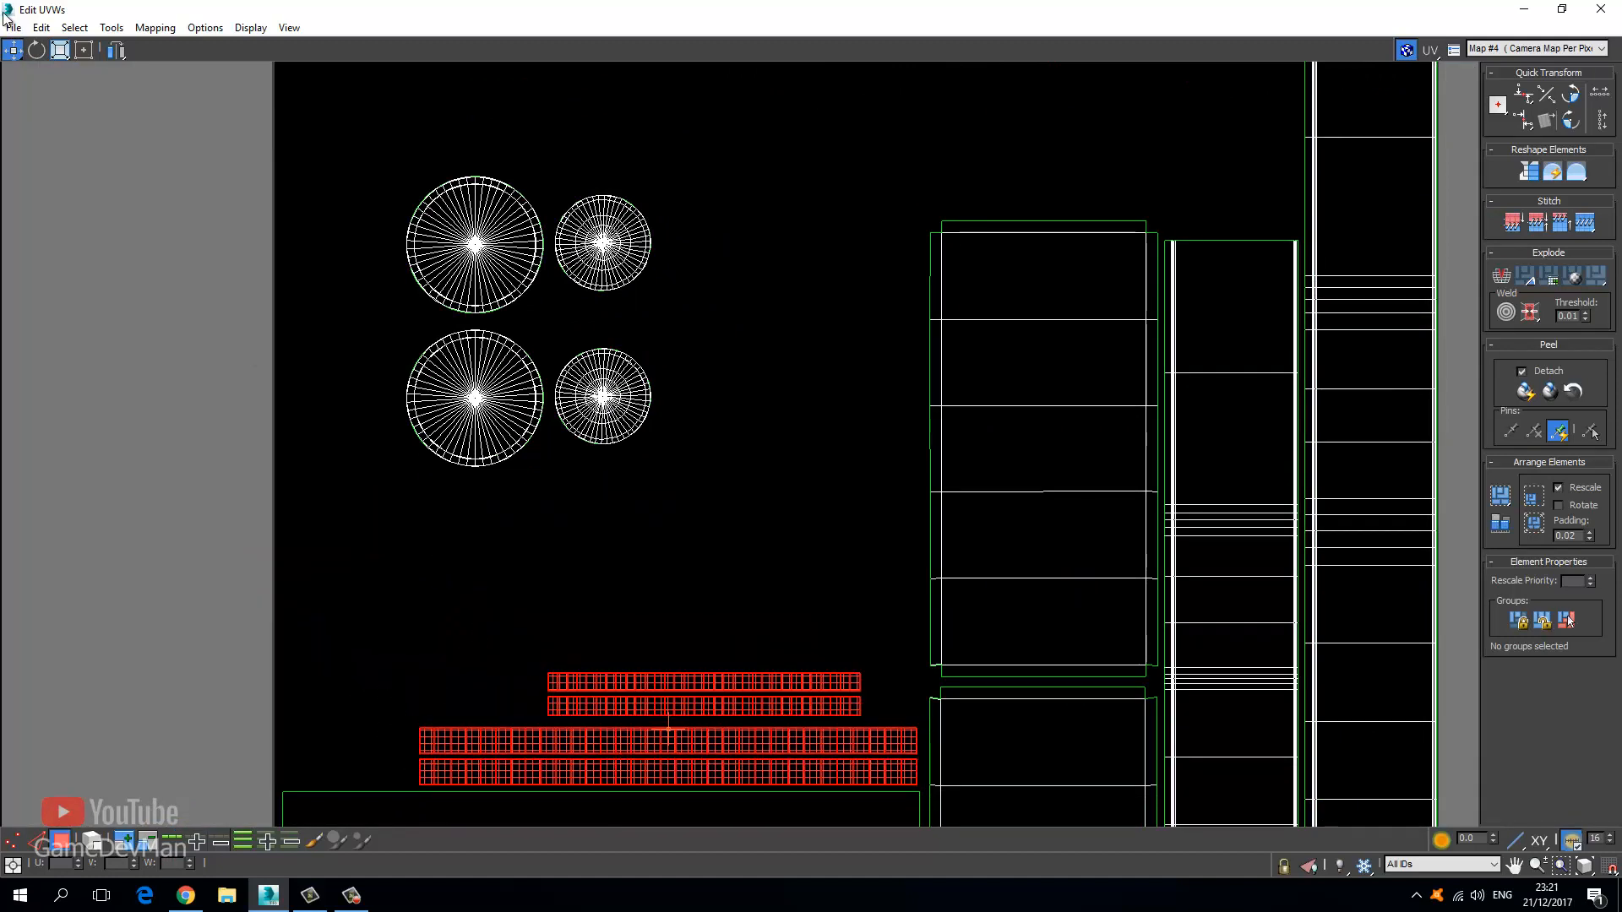
click(84, 49)
drag(417, 667, 403, 643)
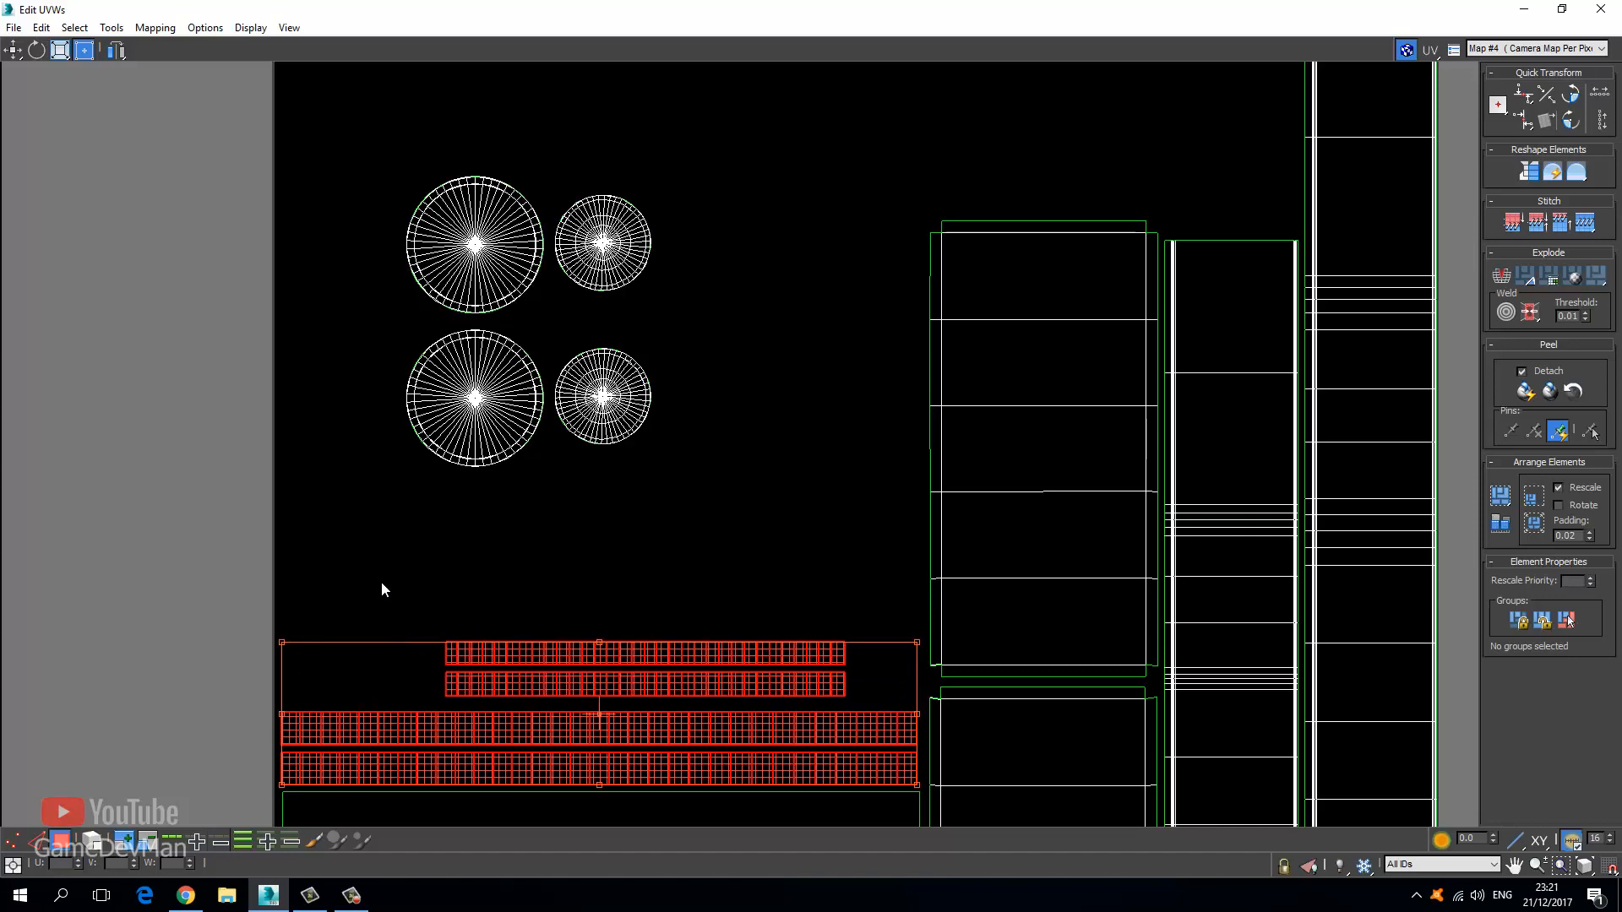
click(433, 564)
Lower the circles toward the strips and line up the two small circles side by side.
middle_drag(397, 504, 379, 610)
drag(311, 231, 713, 617)
middle_drag(593, 398, 666, 226)
drag(534, 374, 419, 604)
alt+drag(242, 250, 493, 687)
drag(544, 564, 699, 640)
drag(532, 349, 641, 506)
click(640, 392)
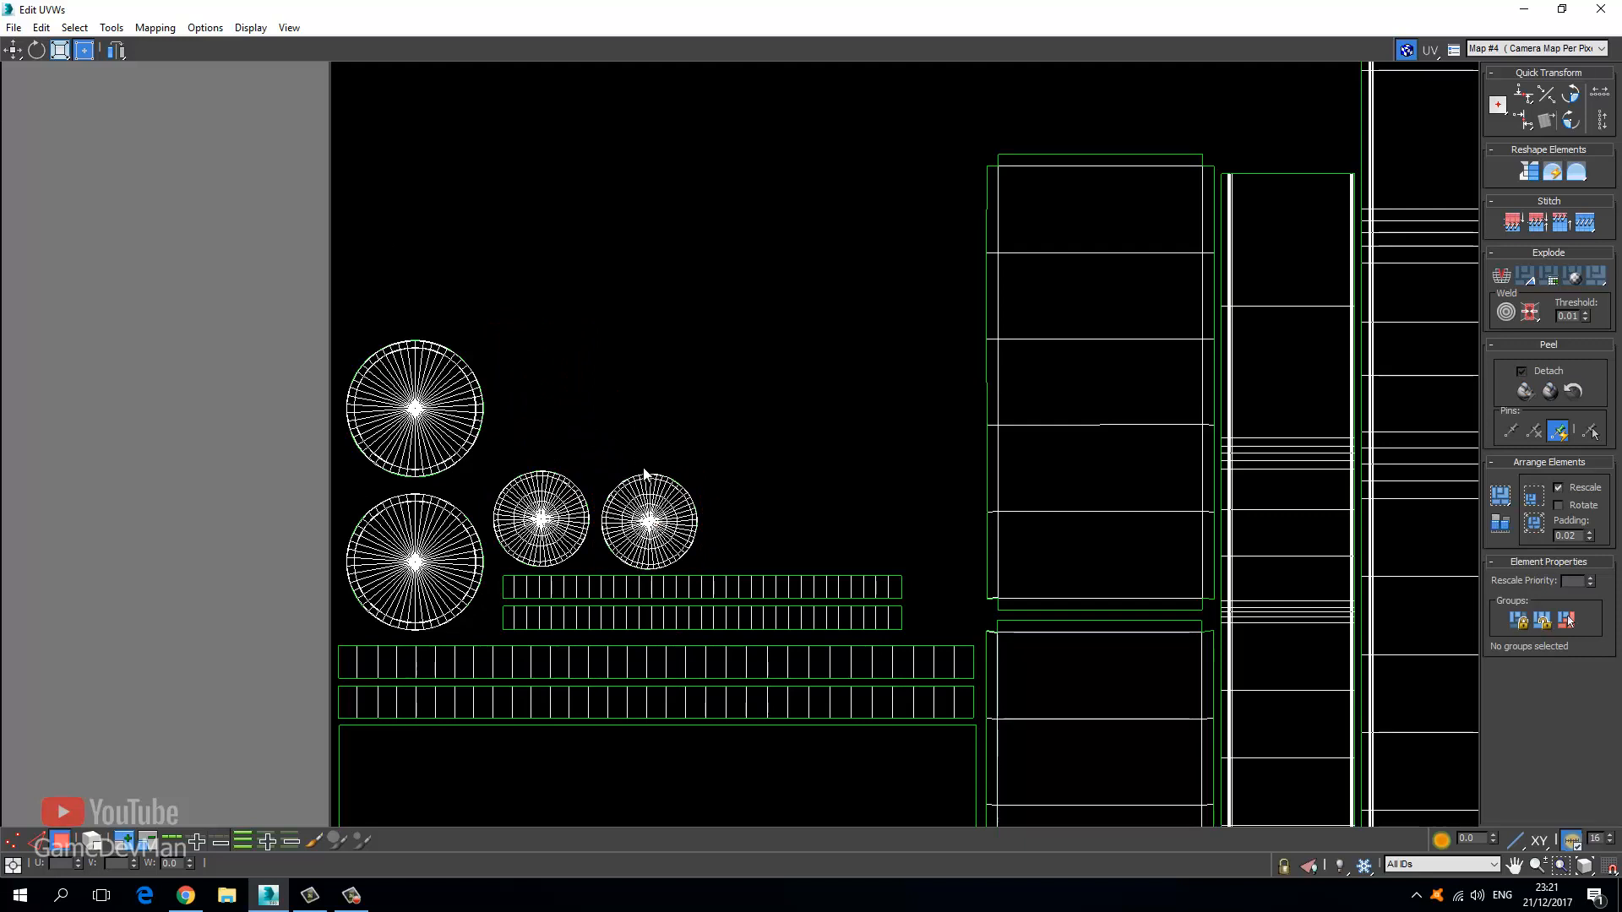
scroll(650, 473, up, 3)
click(633, 550)
drag(625, 569, 633, 559)
Bring the band trim pieces left of the tile into view and drag the top trim piece clear.
click(529, 358)
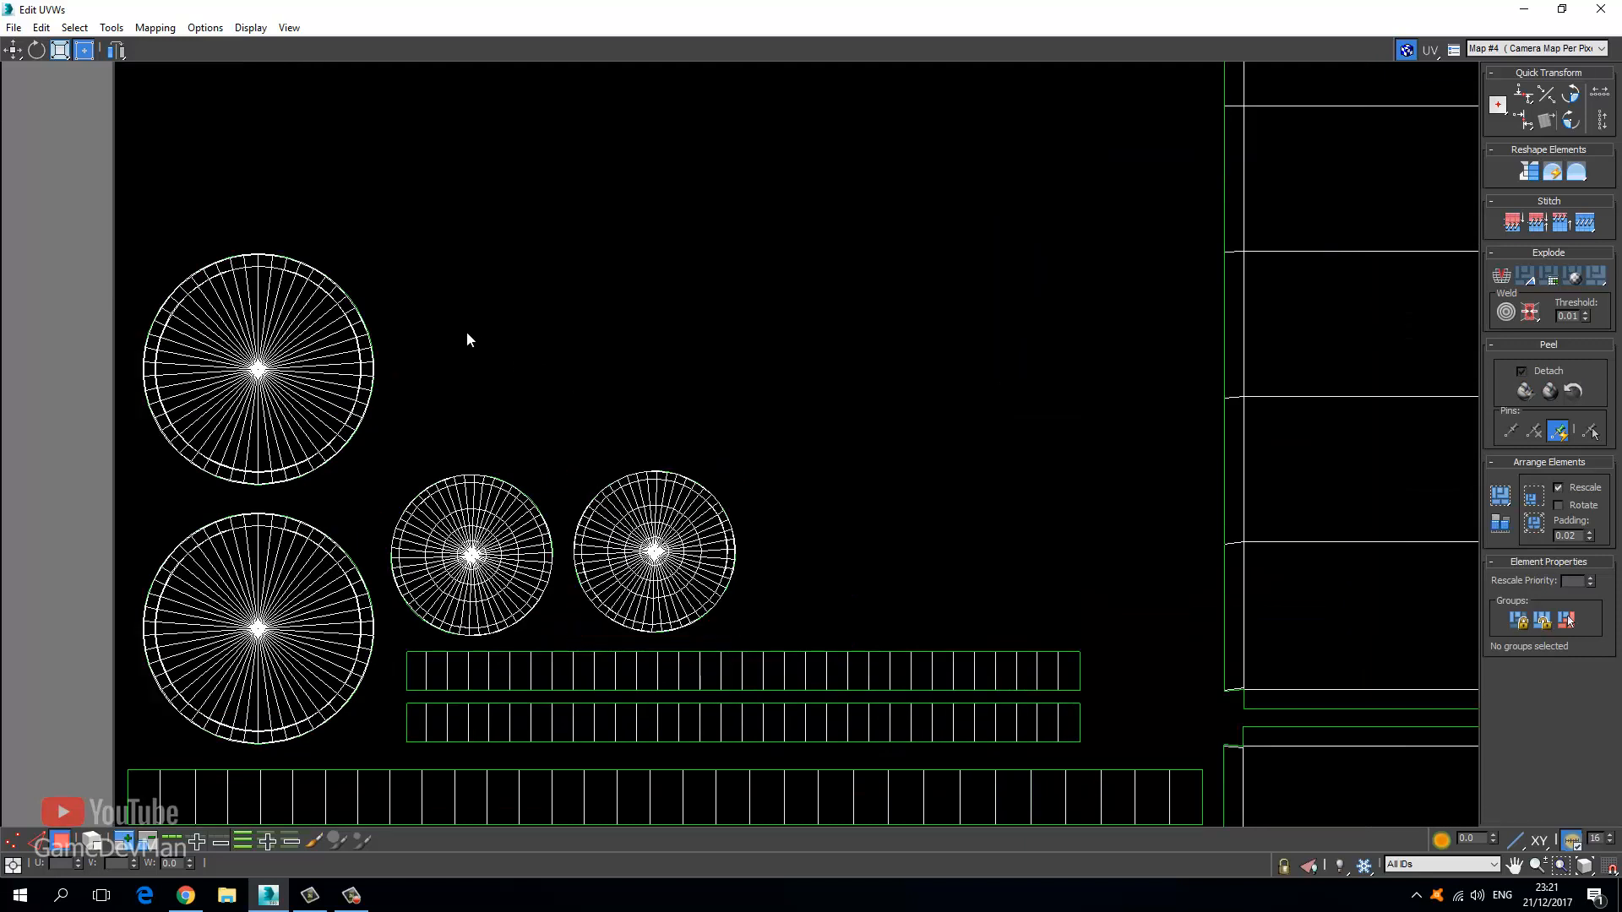
scroll(498, 355, down, 3)
scroll(528, 358, down, 2)
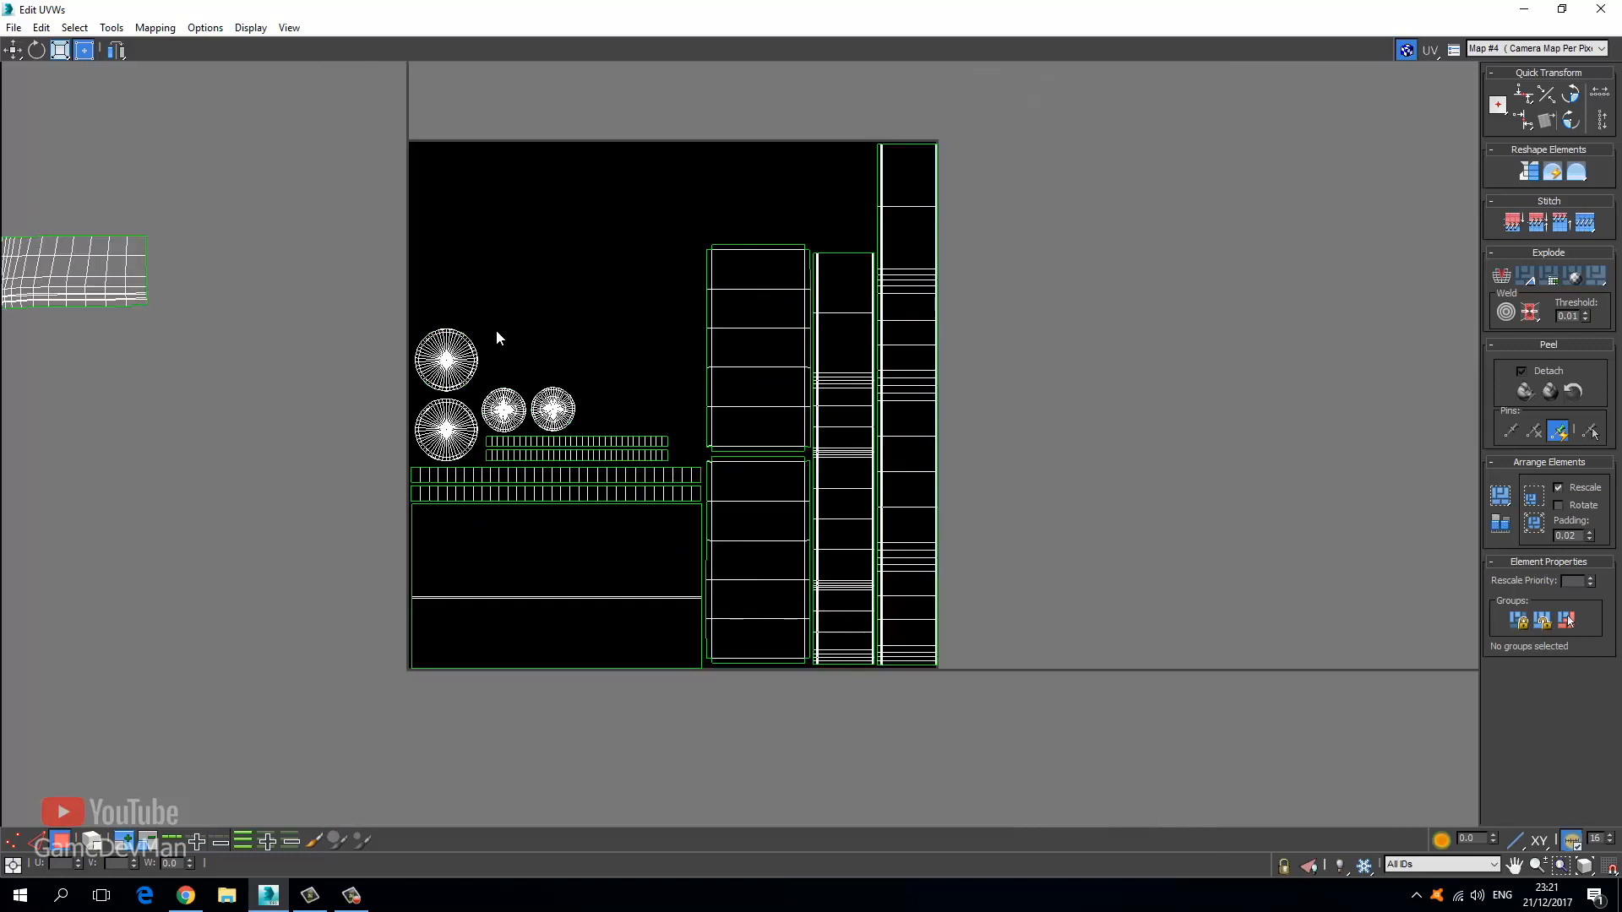
middle_drag(110, 290, 534, 474)
scroll(534, 475, down, 3)
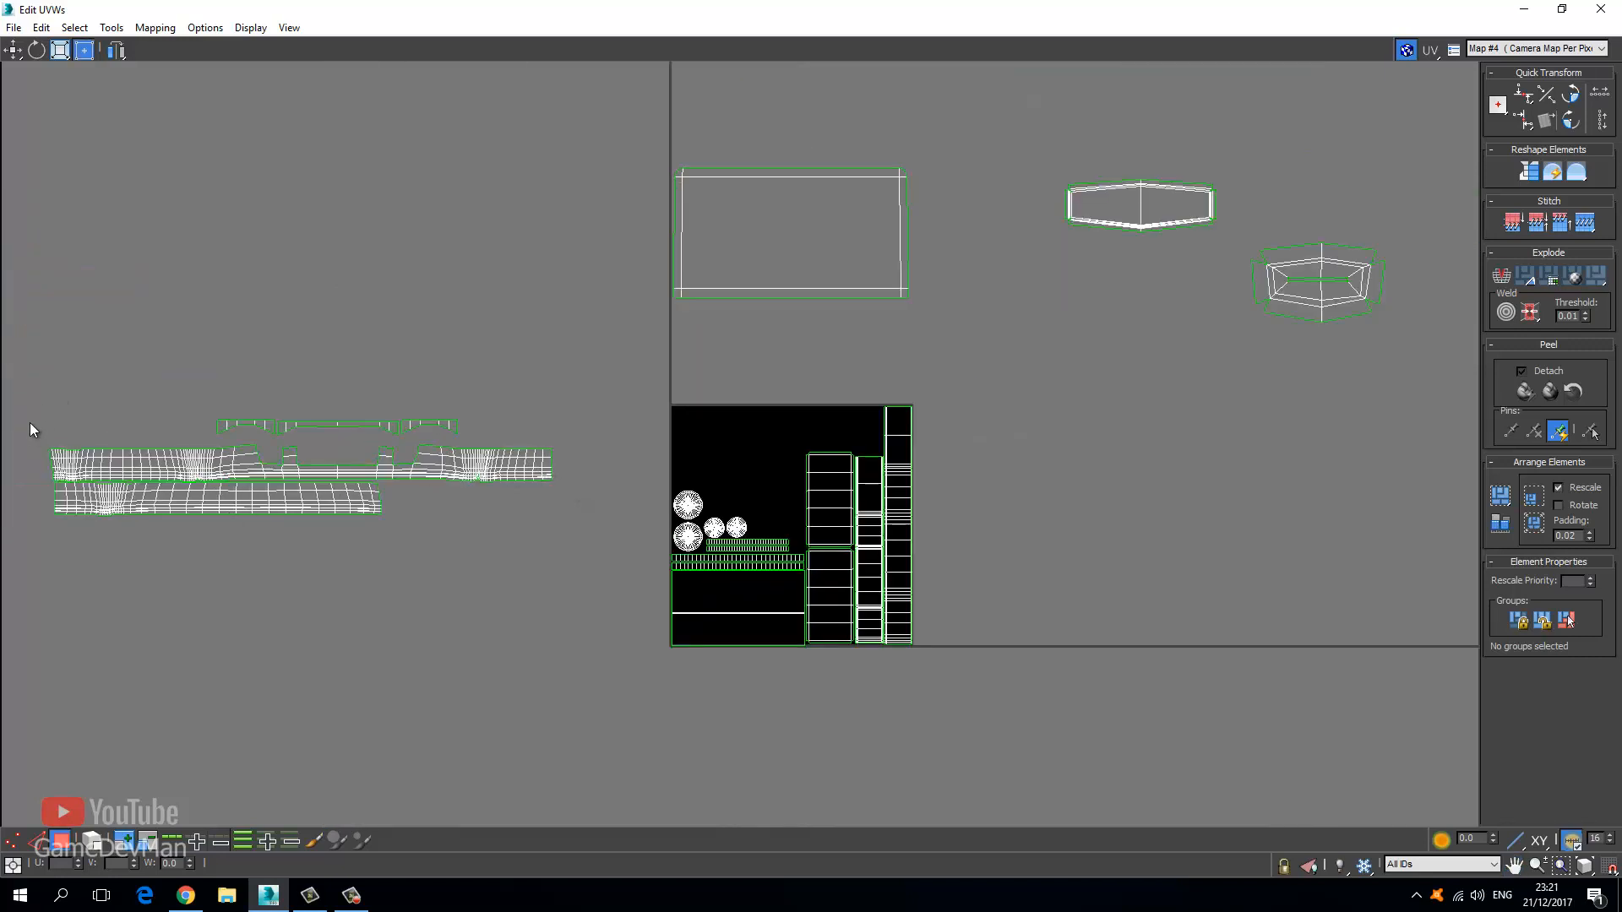
drag(20, 383, 585, 535)
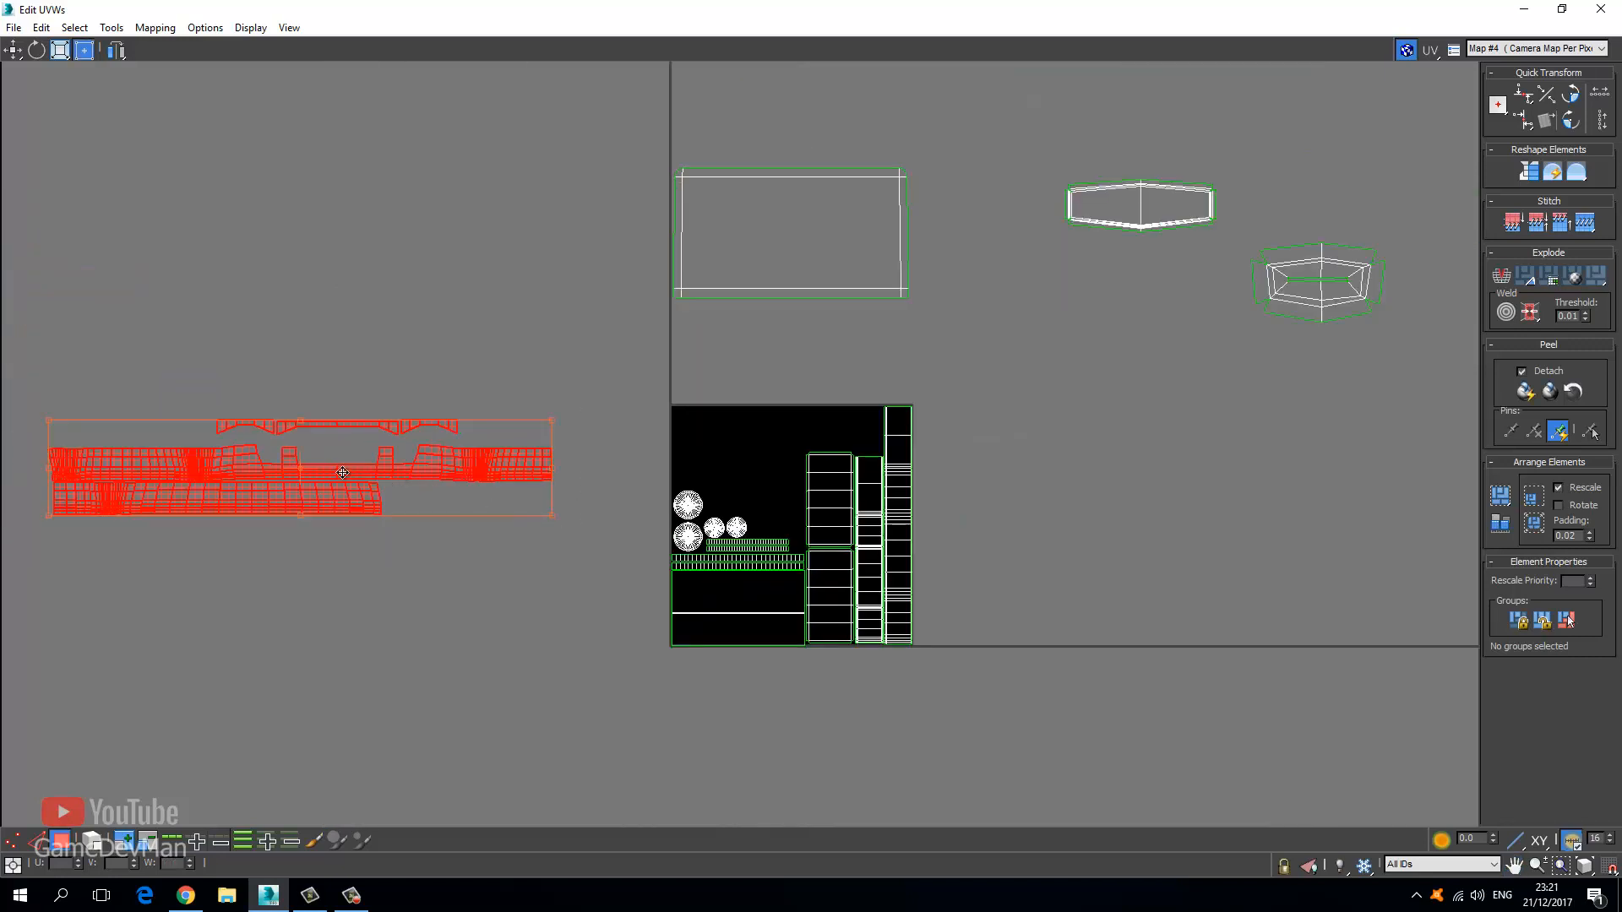
click(356, 384)
scroll(338, 392, up, 3)
scroll(525, 486, up, 2)
click(615, 461)
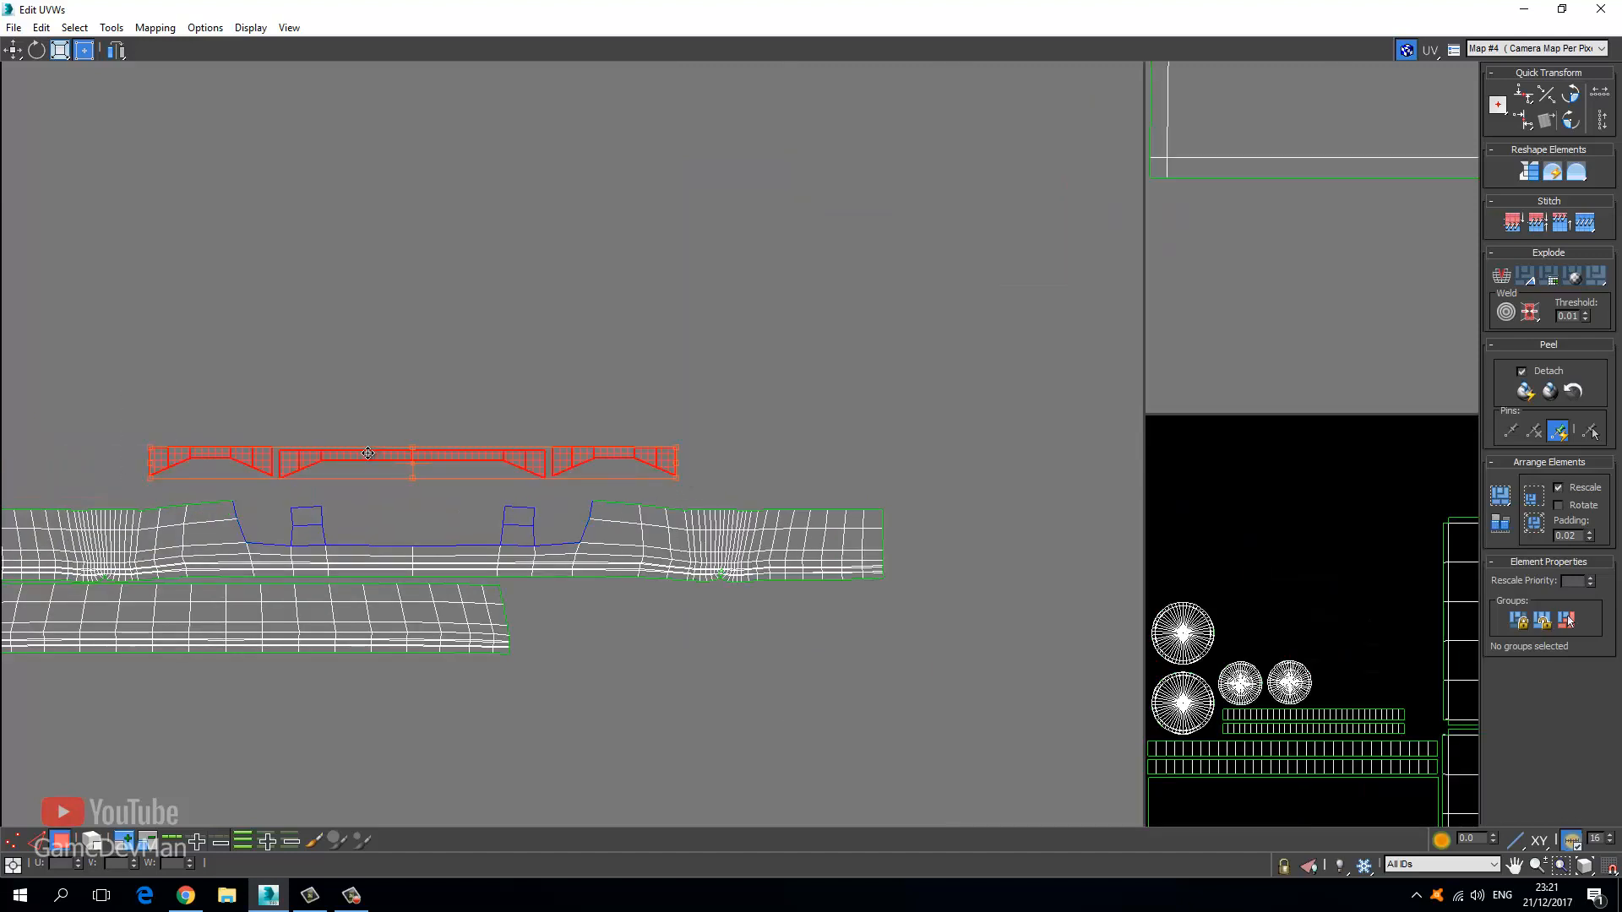
drag(367, 454, 471, 469)
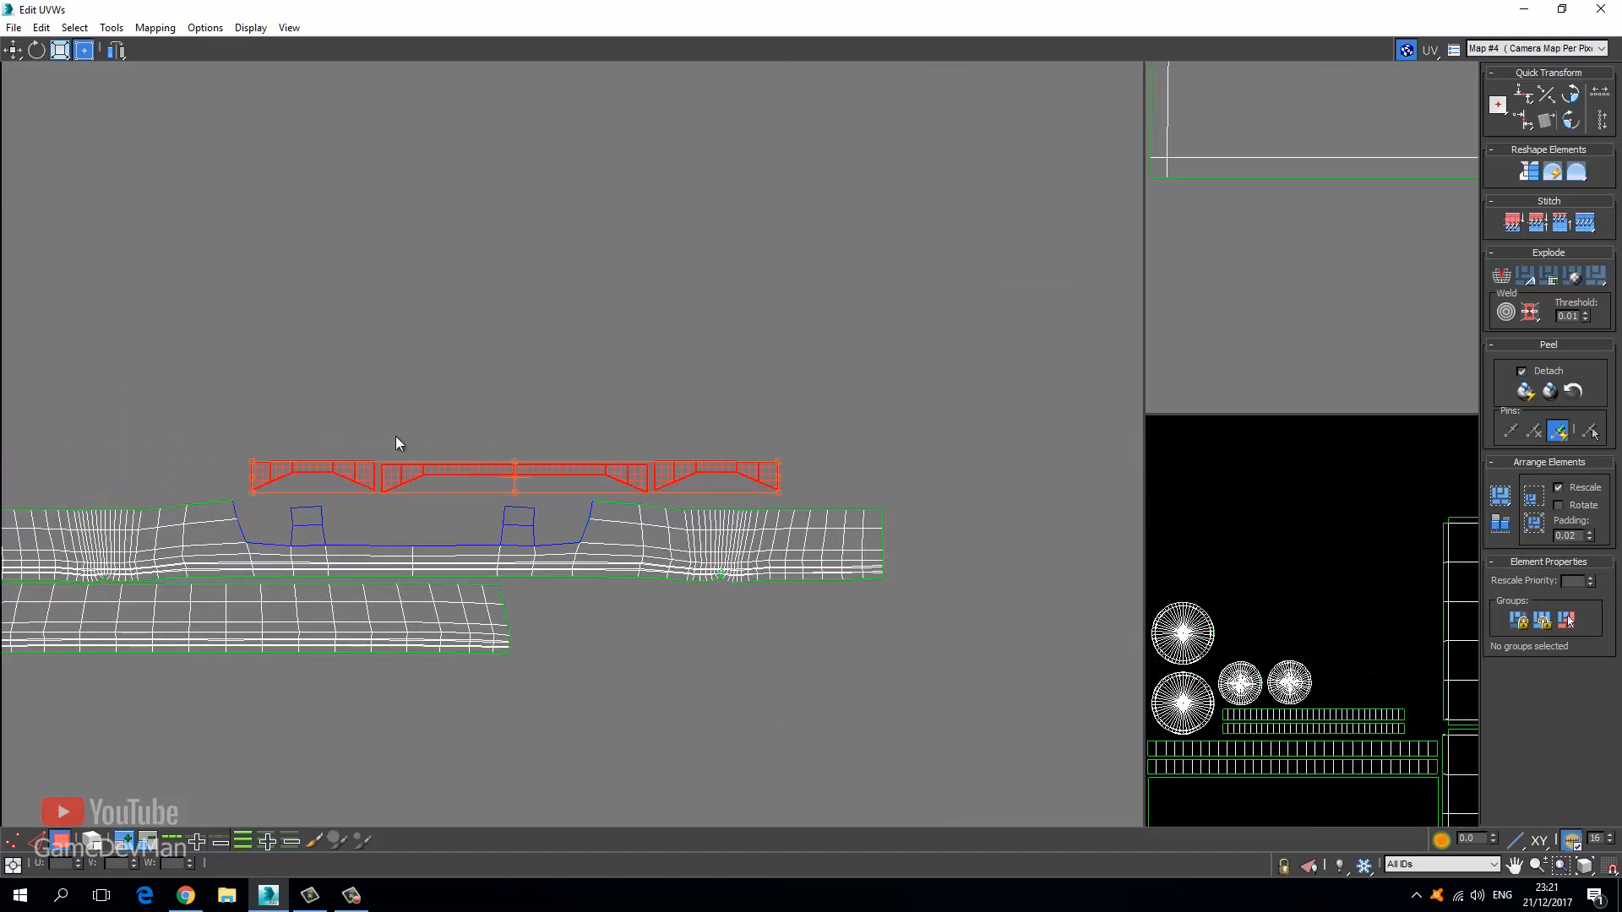
Shift the side trim pieces left and down, setting the left piece beside the others.
scroll(355, 429, down, 4)
drag(514, 516, 450, 554)
scroll(495, 523, up, 2)
alt+drag(581, 468, 517, 513)
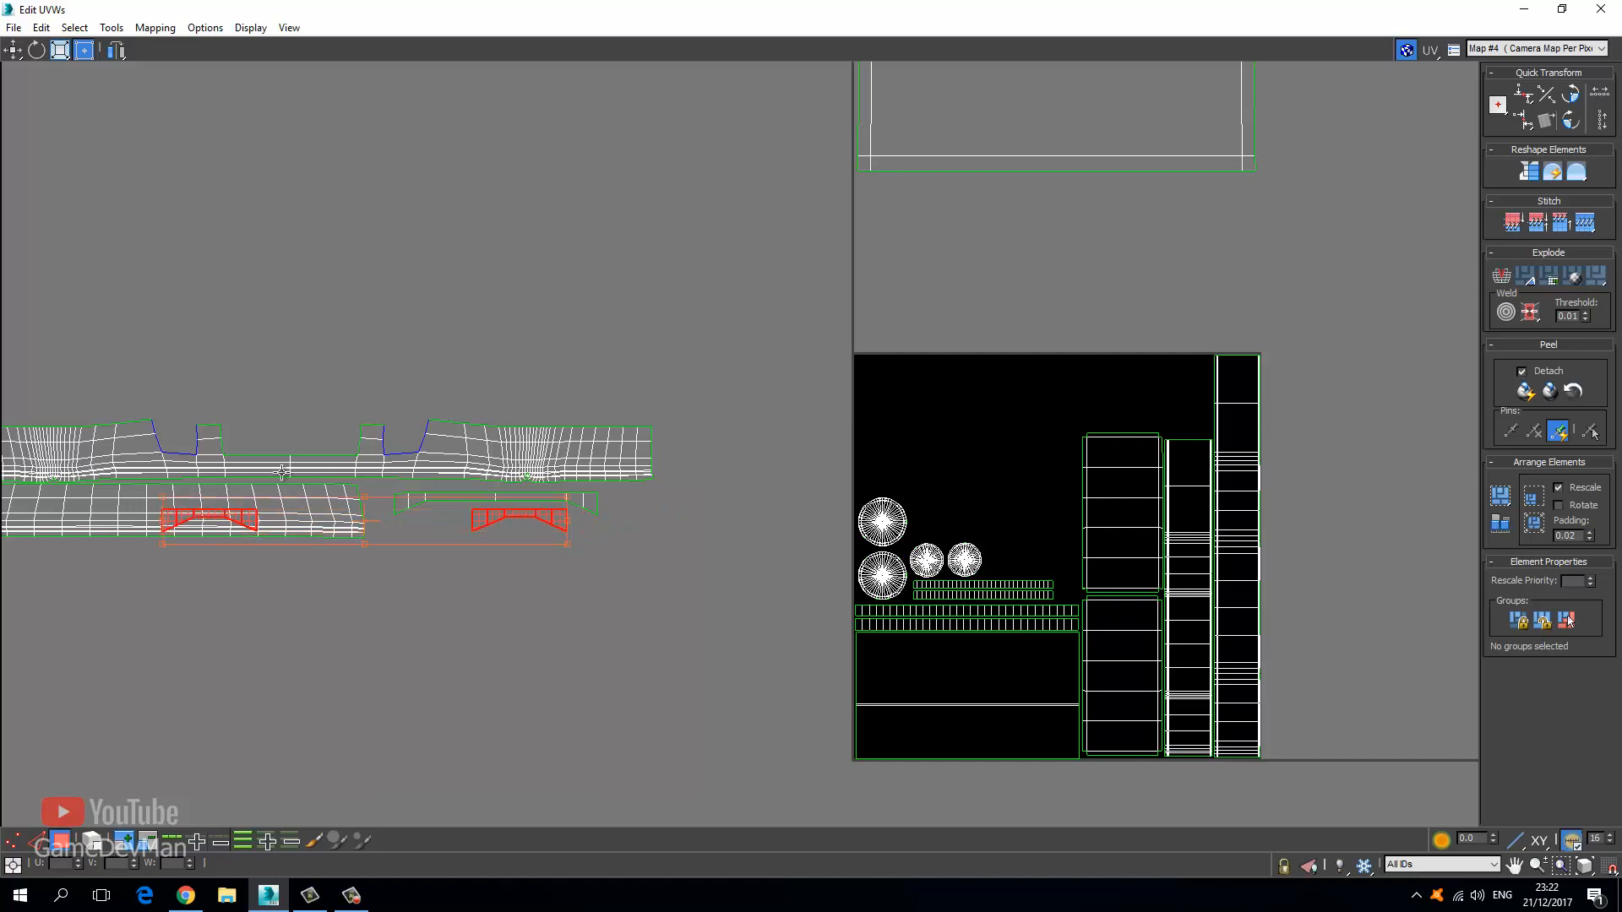
click(226, 512)
drag(226, 512, 907, 566)
scroll(451, 522, up, 5)
key(Delete)
Place the two trapezoid pieces end to end under the middle piece, then select the band strips and trims.
click(586, 508)
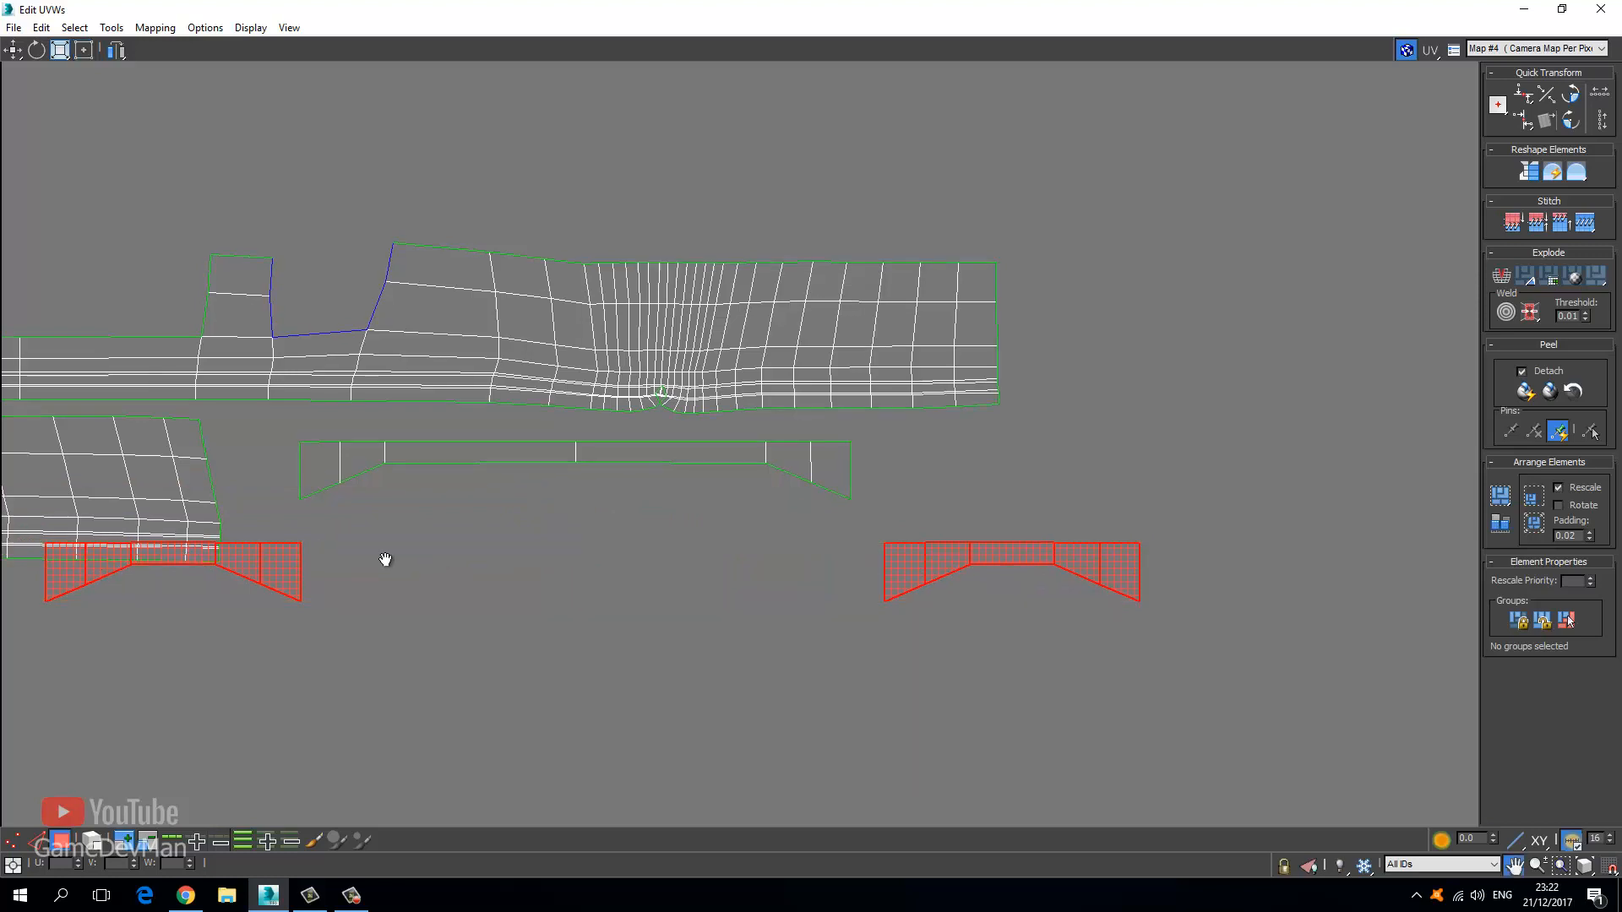
middle_drag(384, 557, 553, 570)
drag(443, 580, 466, 694)
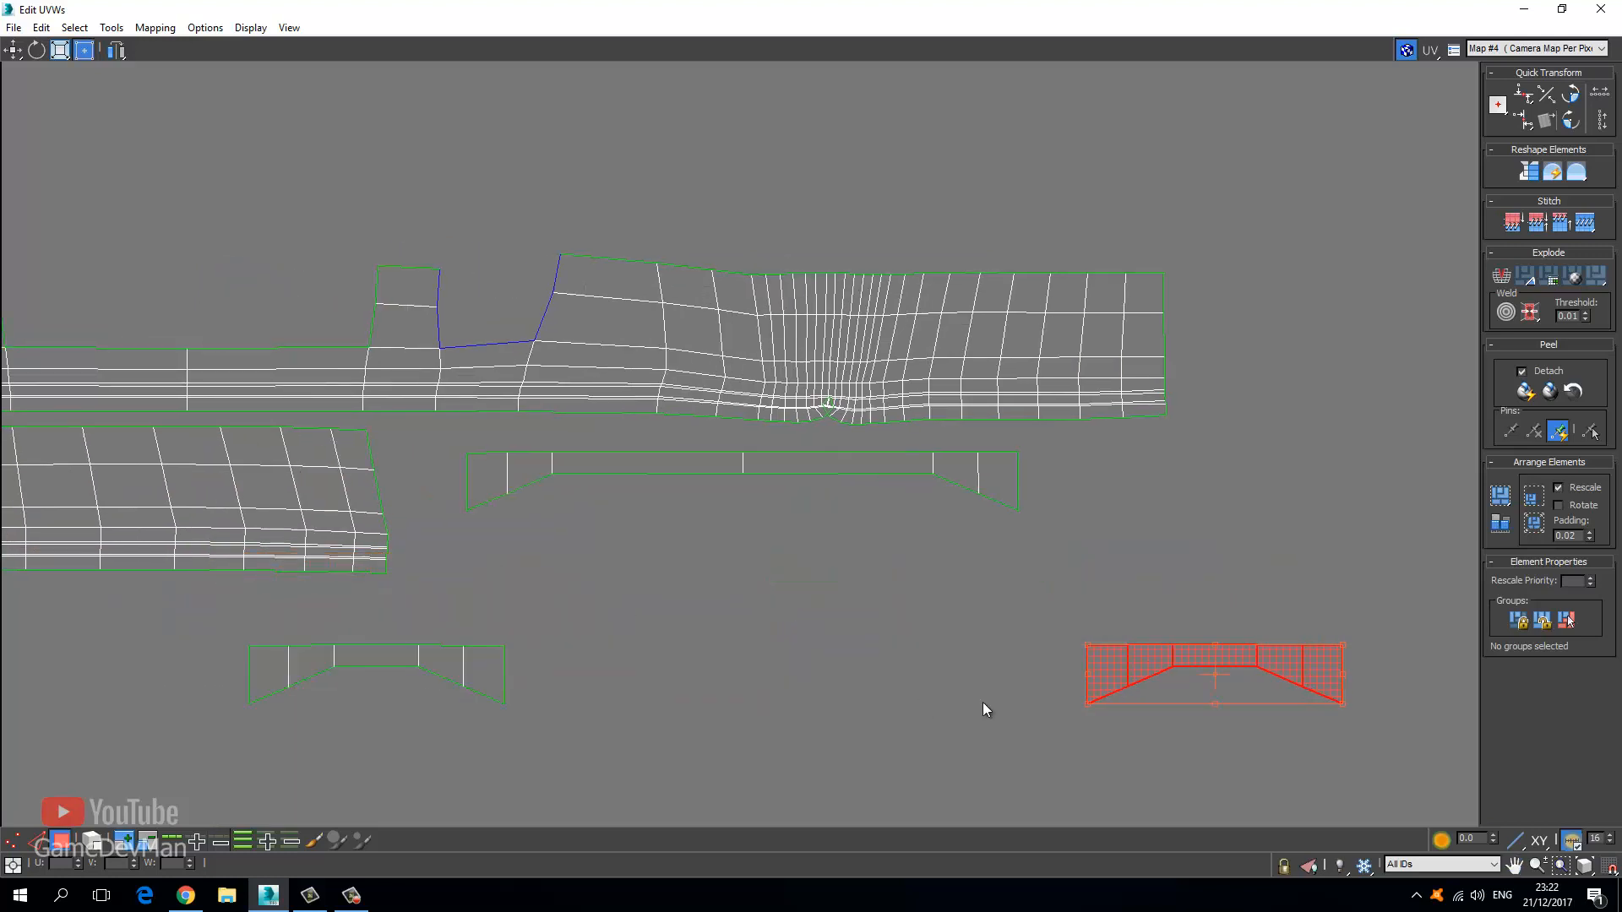
drag(1121, 691, 545, 690)
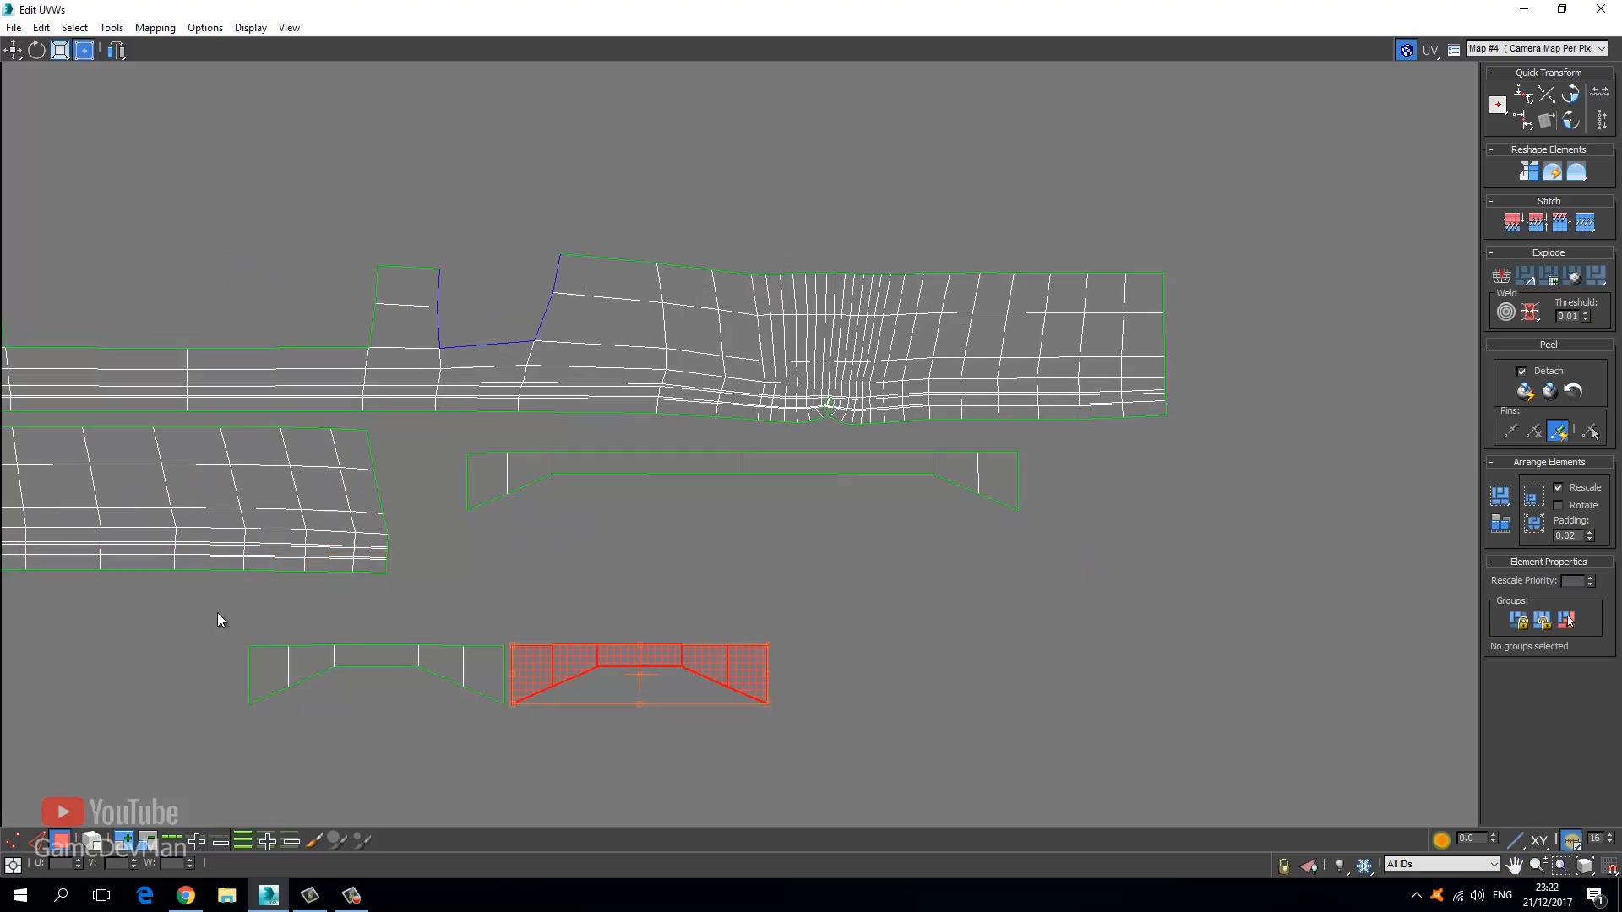
drag(824, 732, 824, 731)
drag(559, 662, 792, 528)
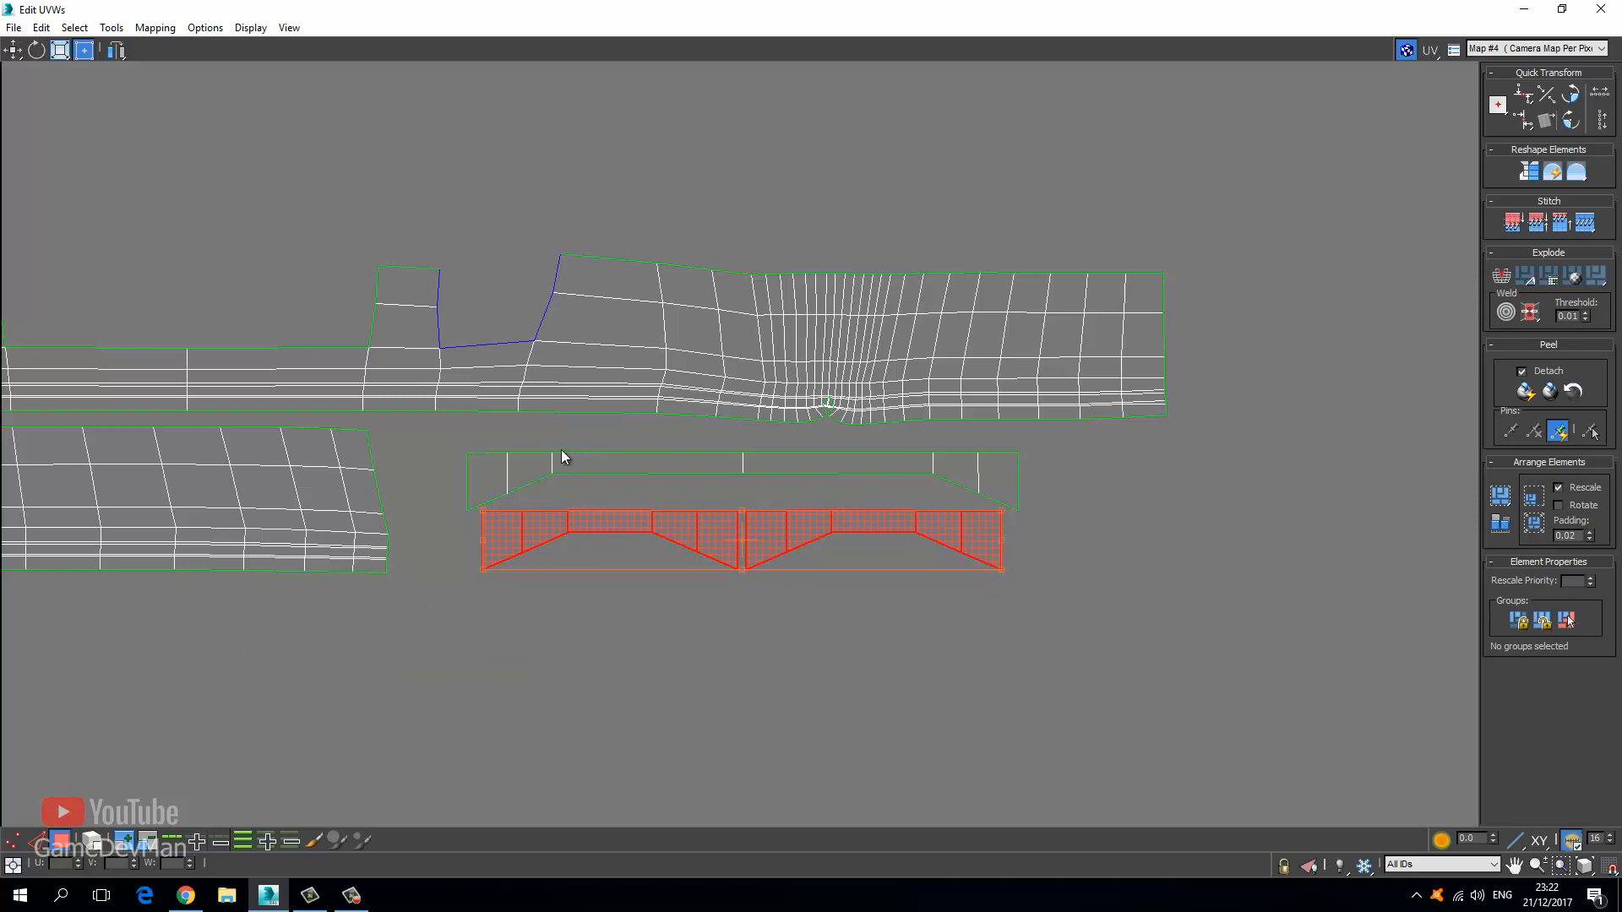
drag(789, 463, 790, 453)
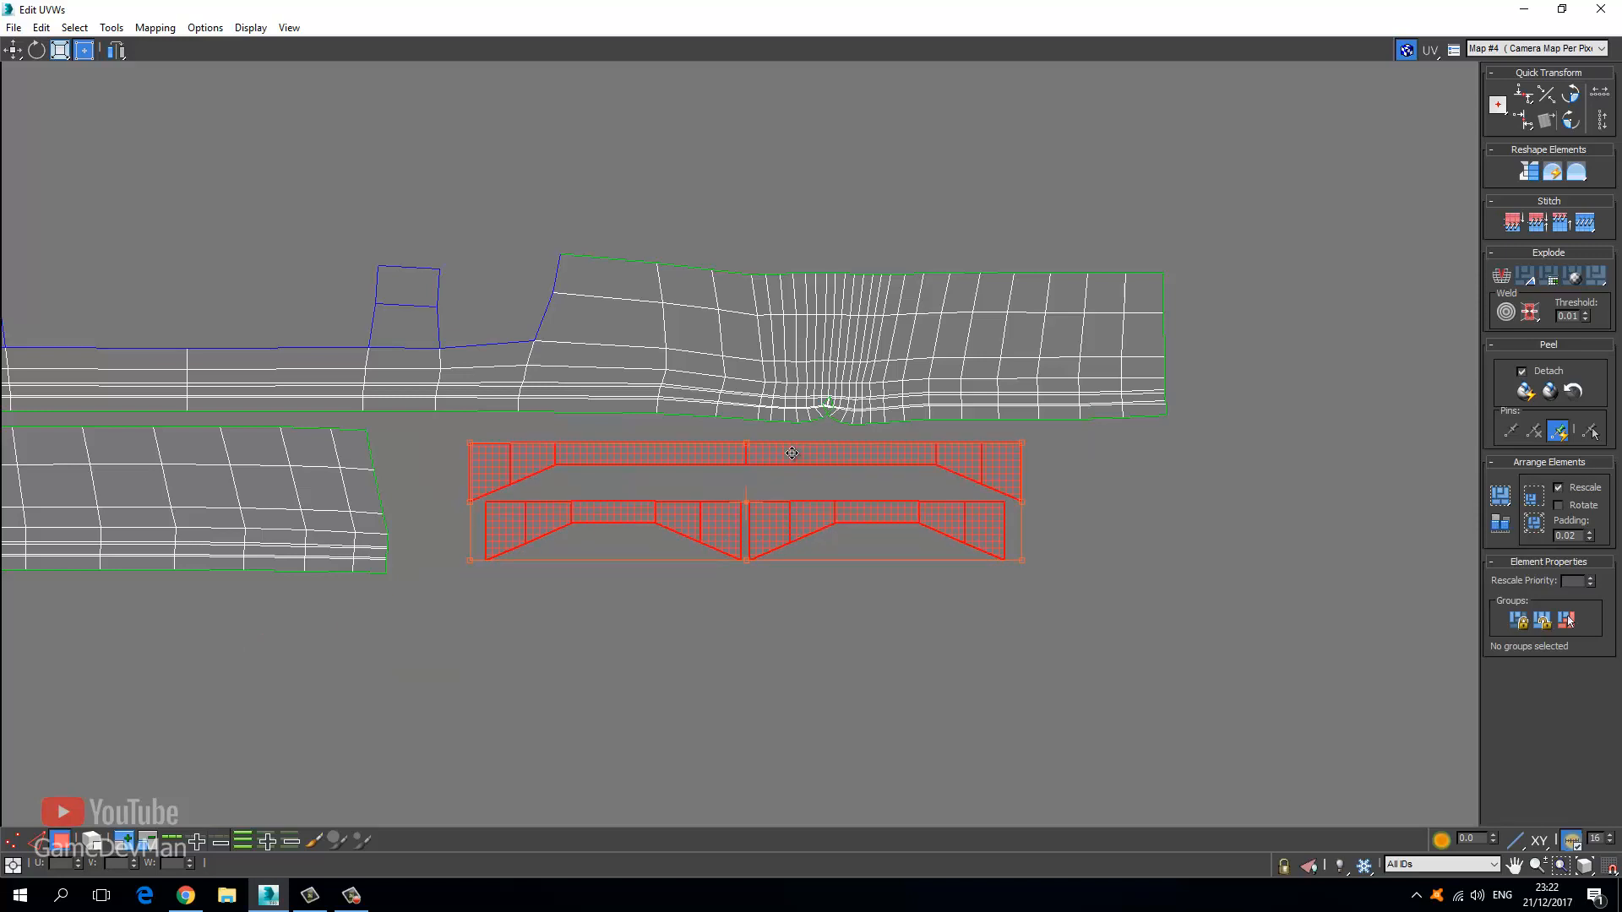
scroll(506, 439, down, 4)
middle_drag(359, 371, 488, 381)
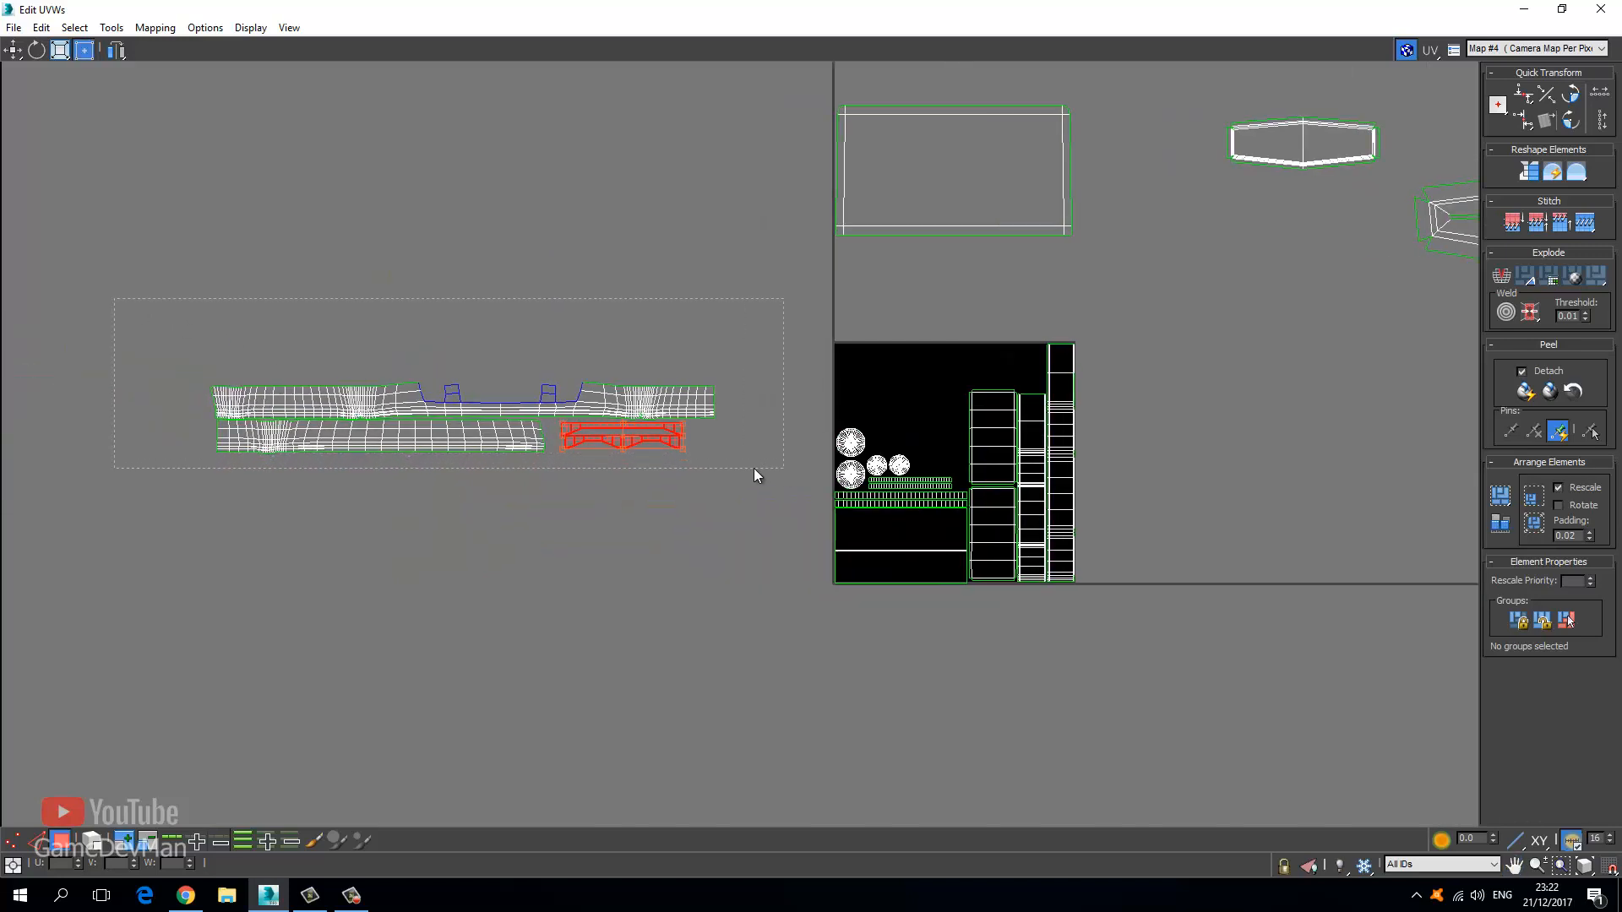
Move the band pieces into the tile's top strip and shrink them with Freeform to fit.
drag(754, 472, 761, 471)
drag(291, 387, 637, 332)
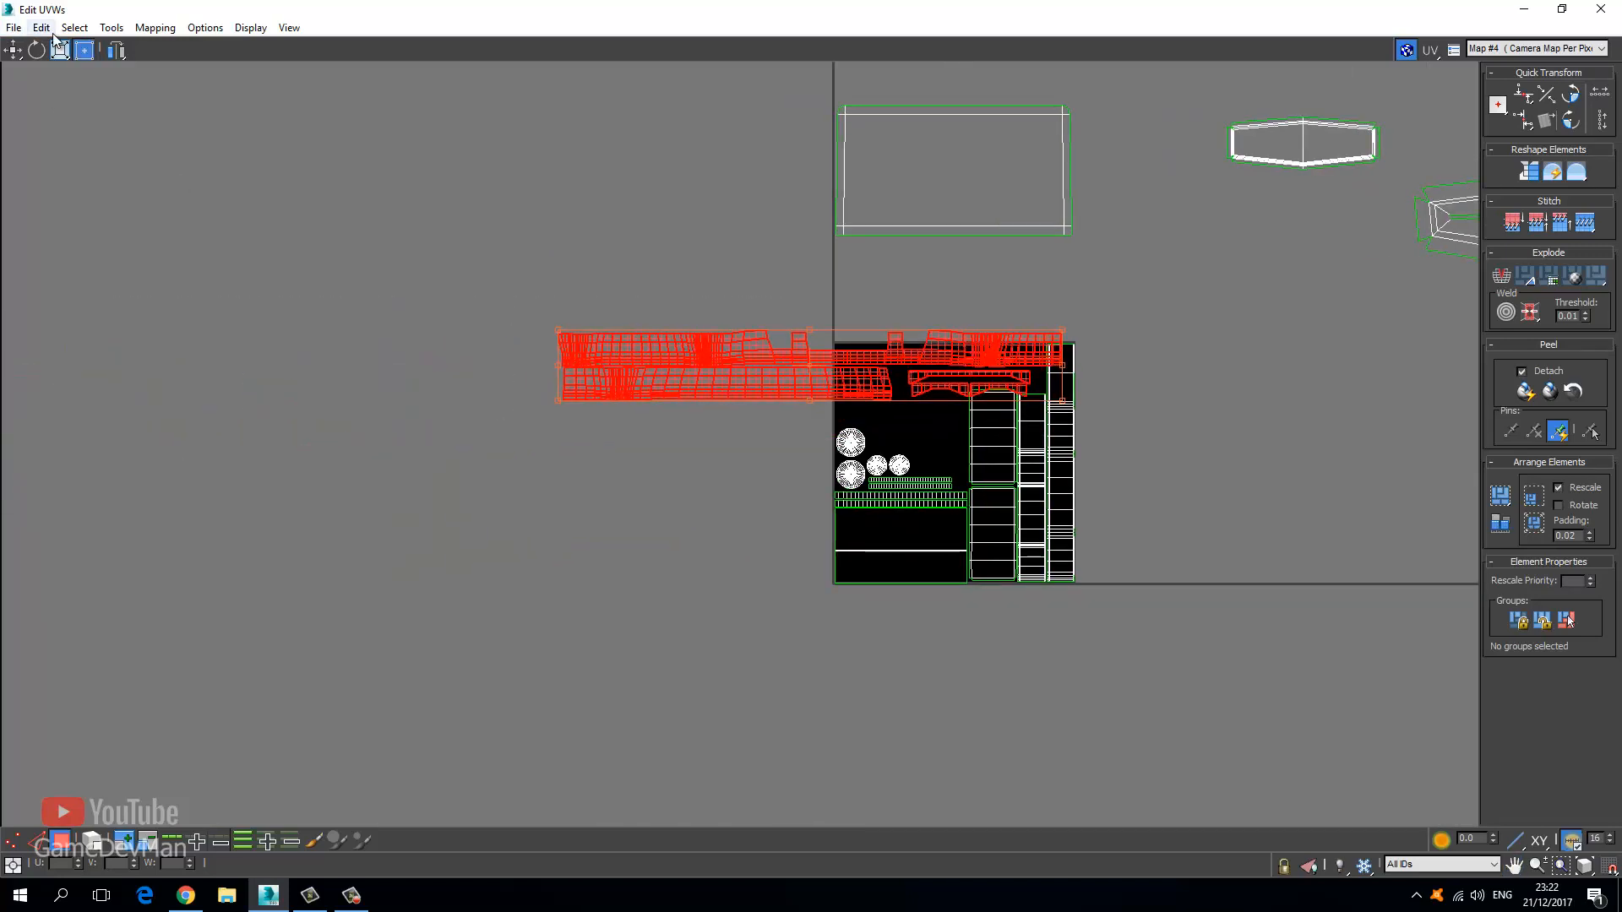
drag(555, 401, 917, 361)
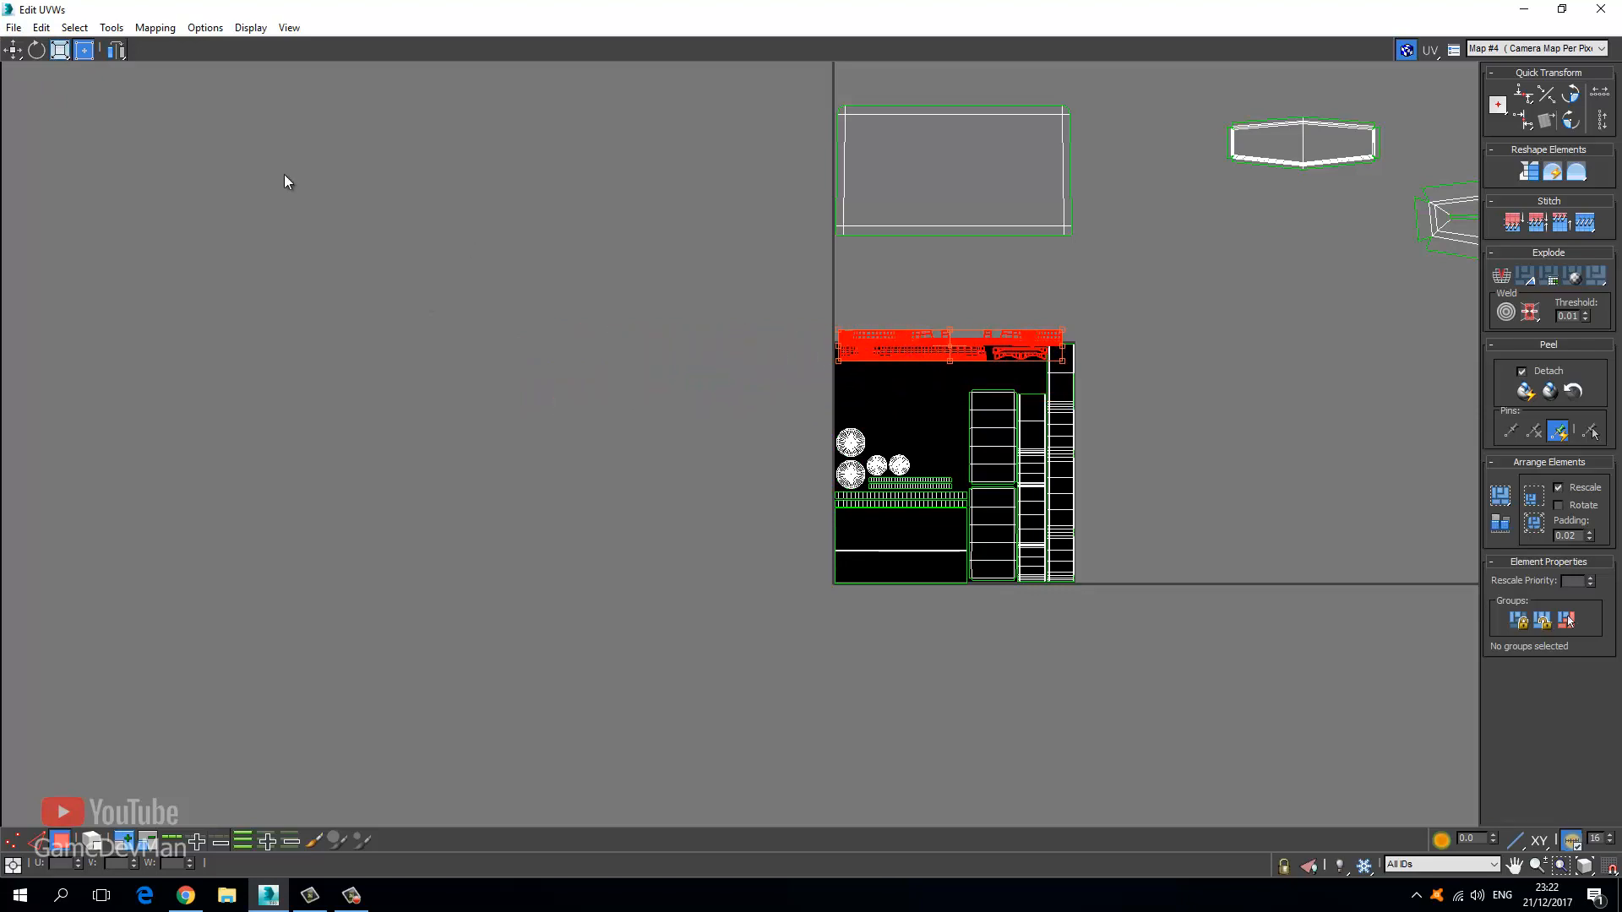
click(13, 49)
scroll(893, 257, up, 8)
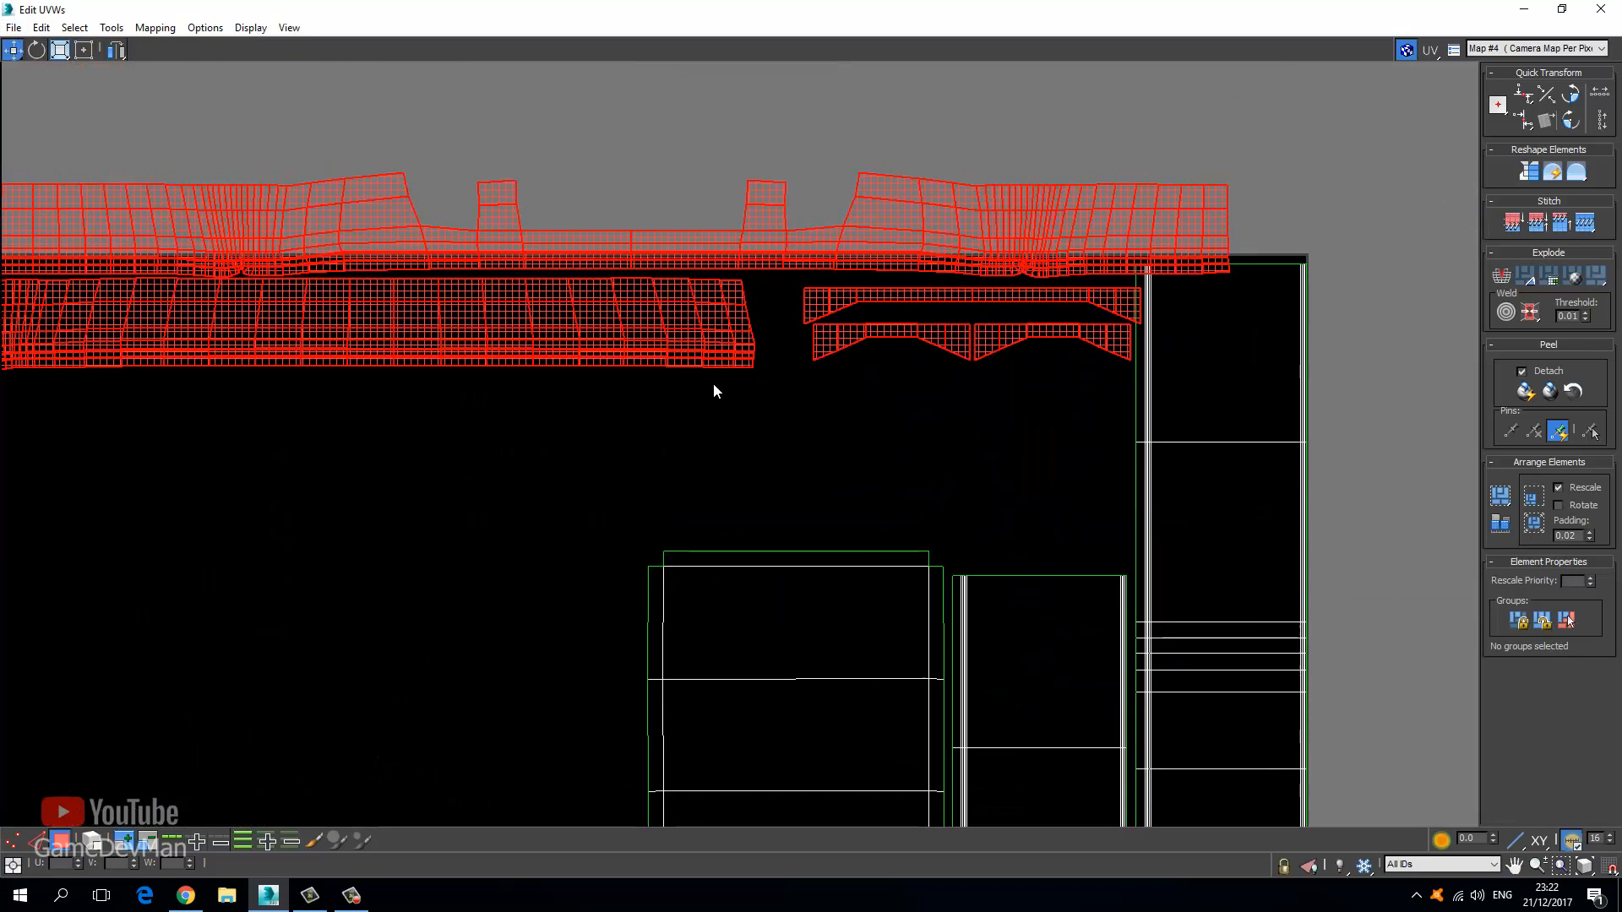
drag(655, 329, 575, 391)
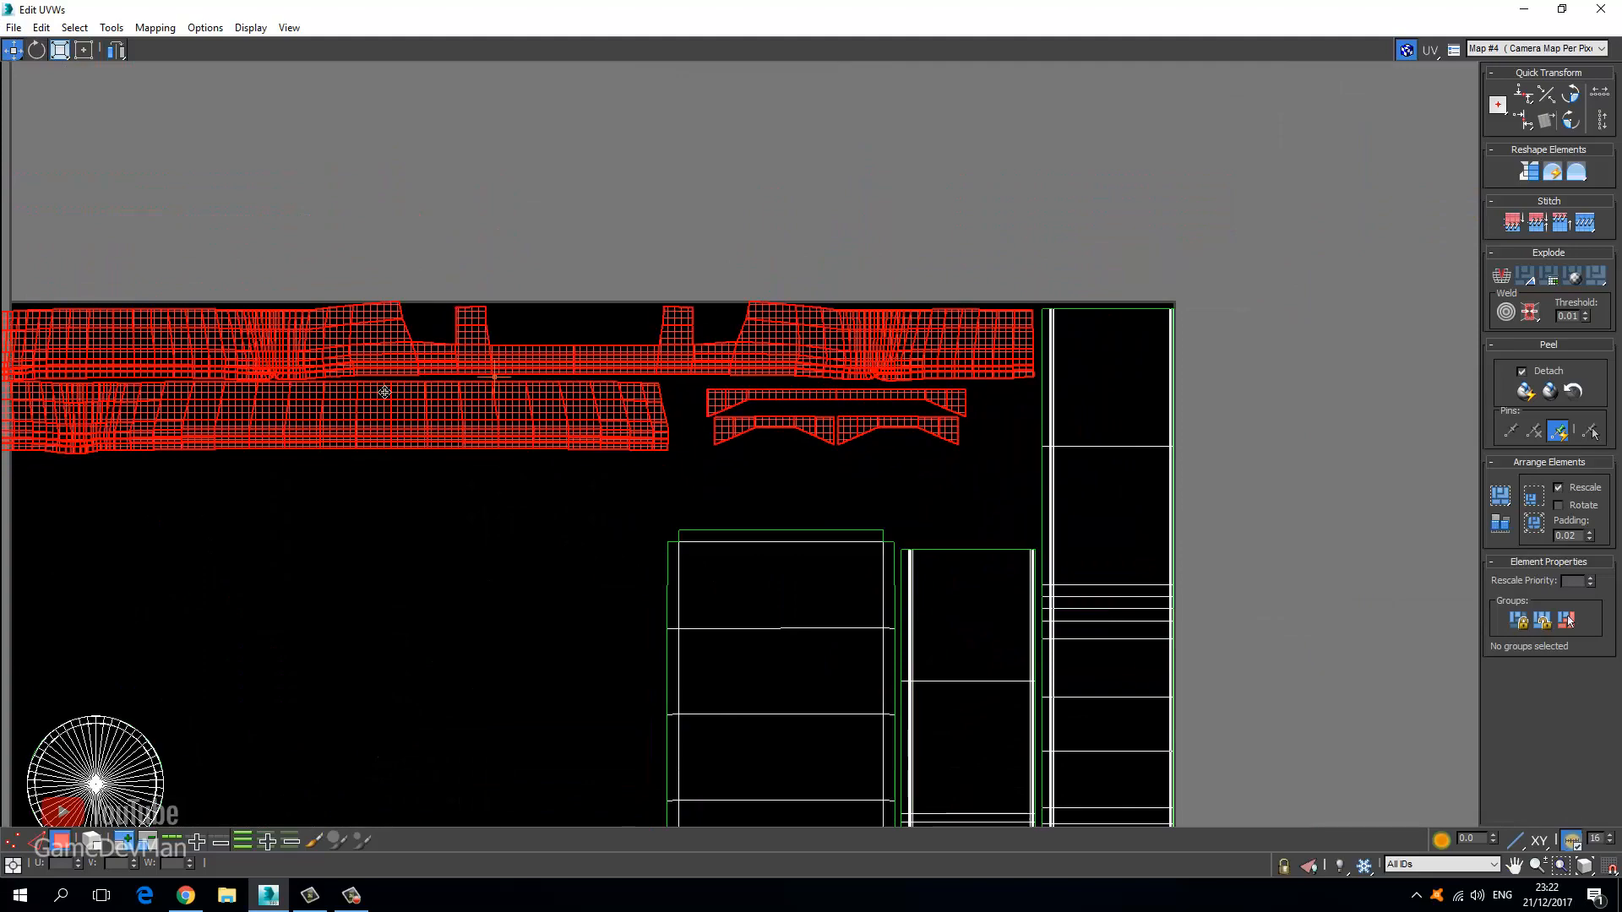
middle_drag(148, 394, 480, 408)
click(84, 49)
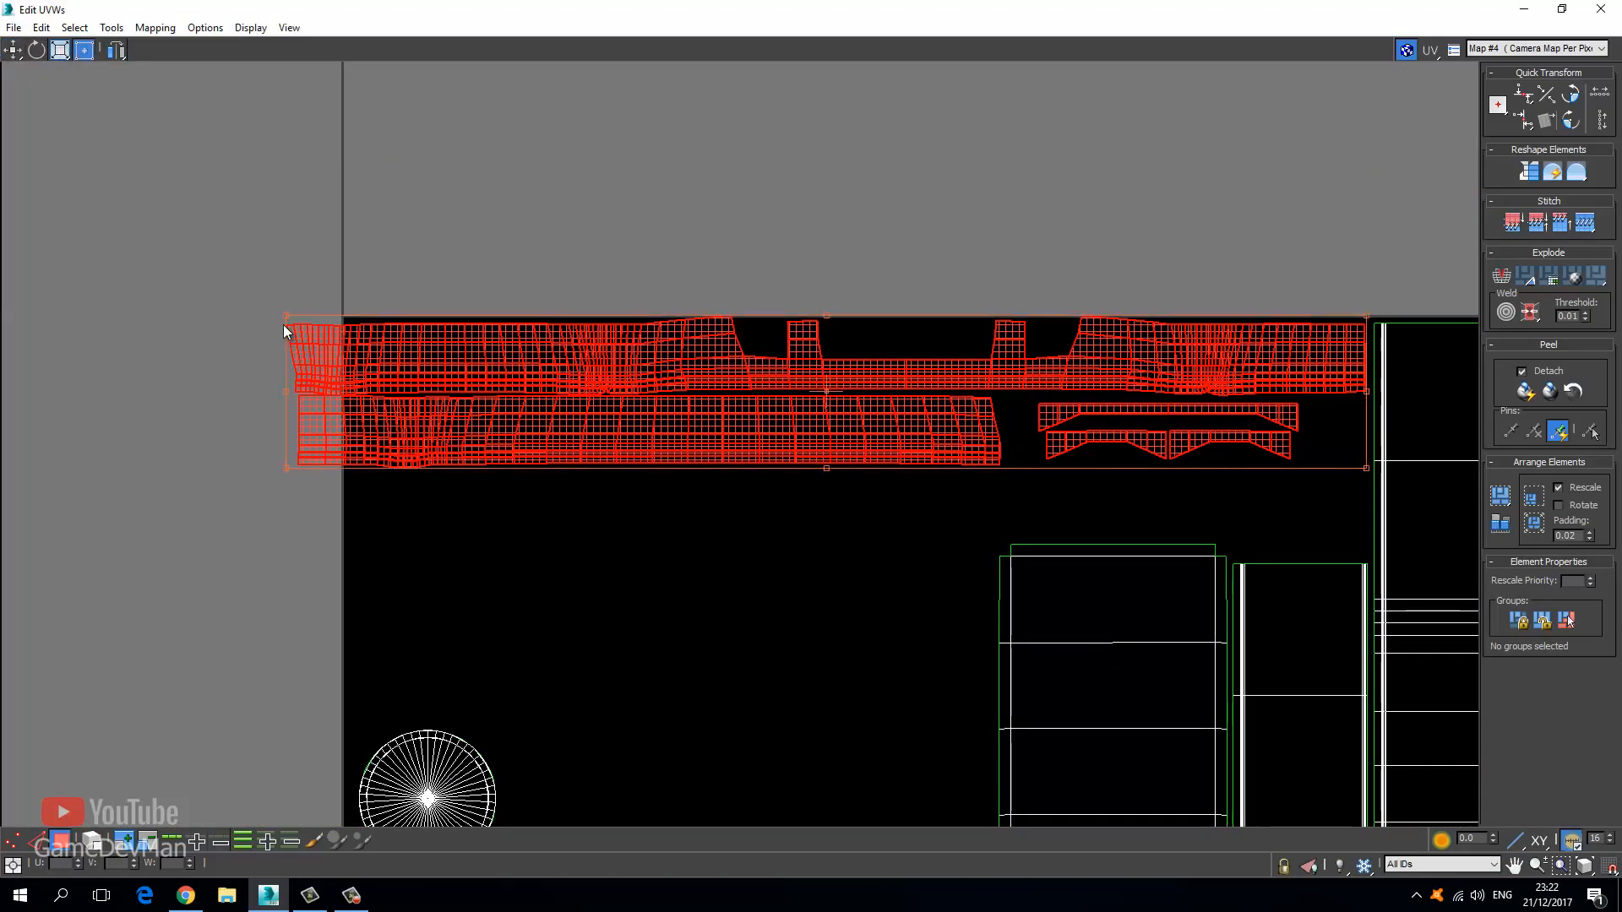
drag(288, 475, 352, 406)
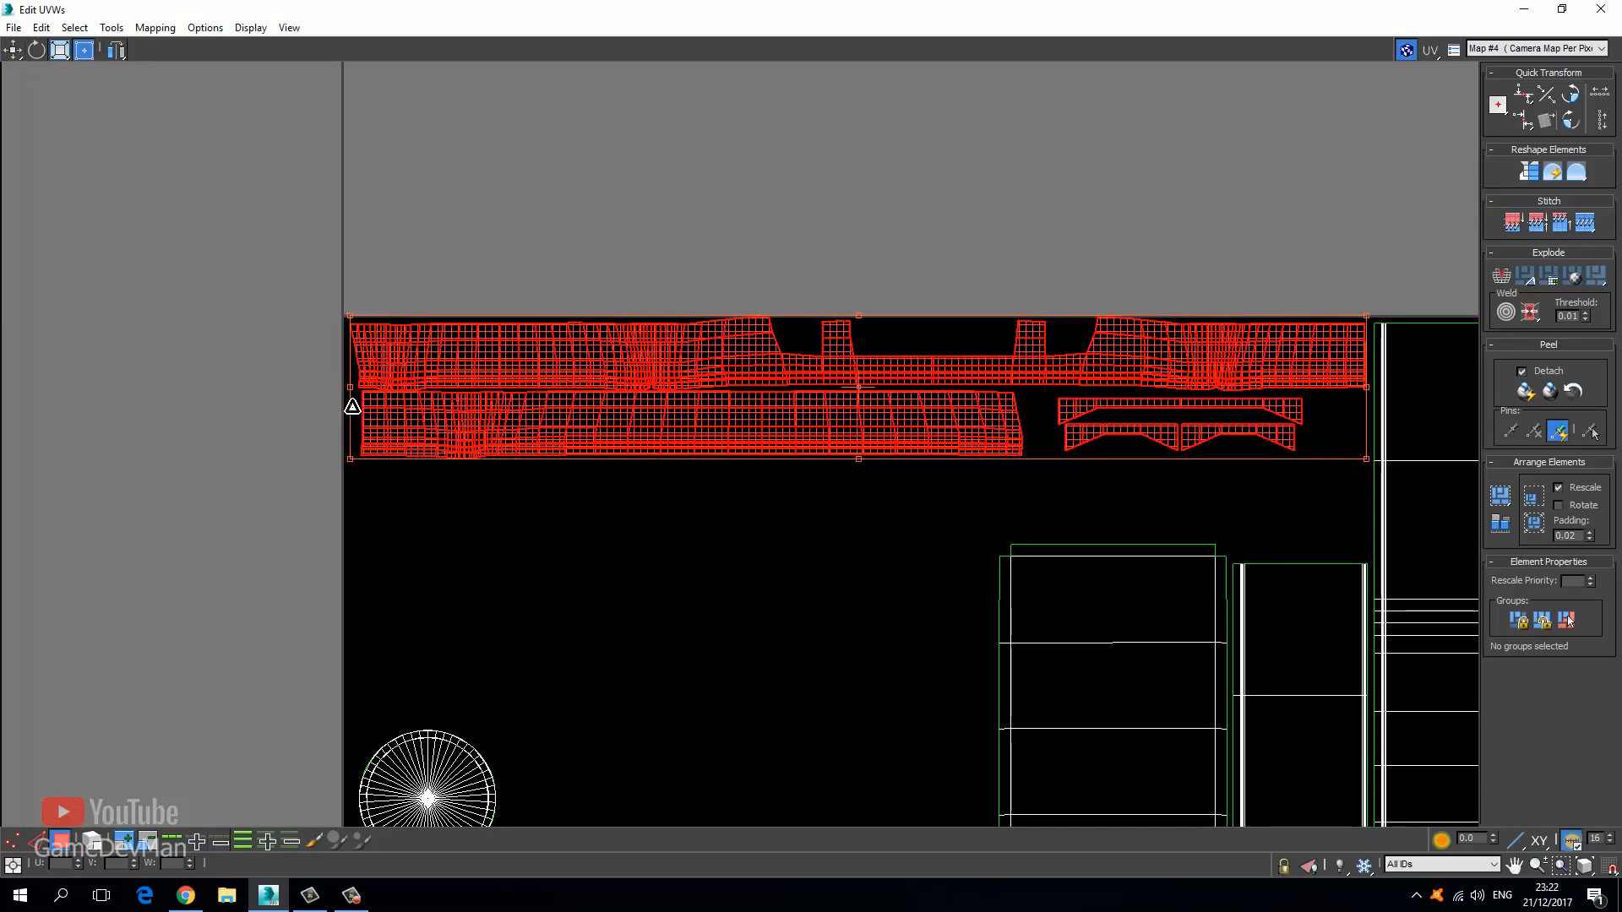
middle_drag(516, 393, 259, 416)
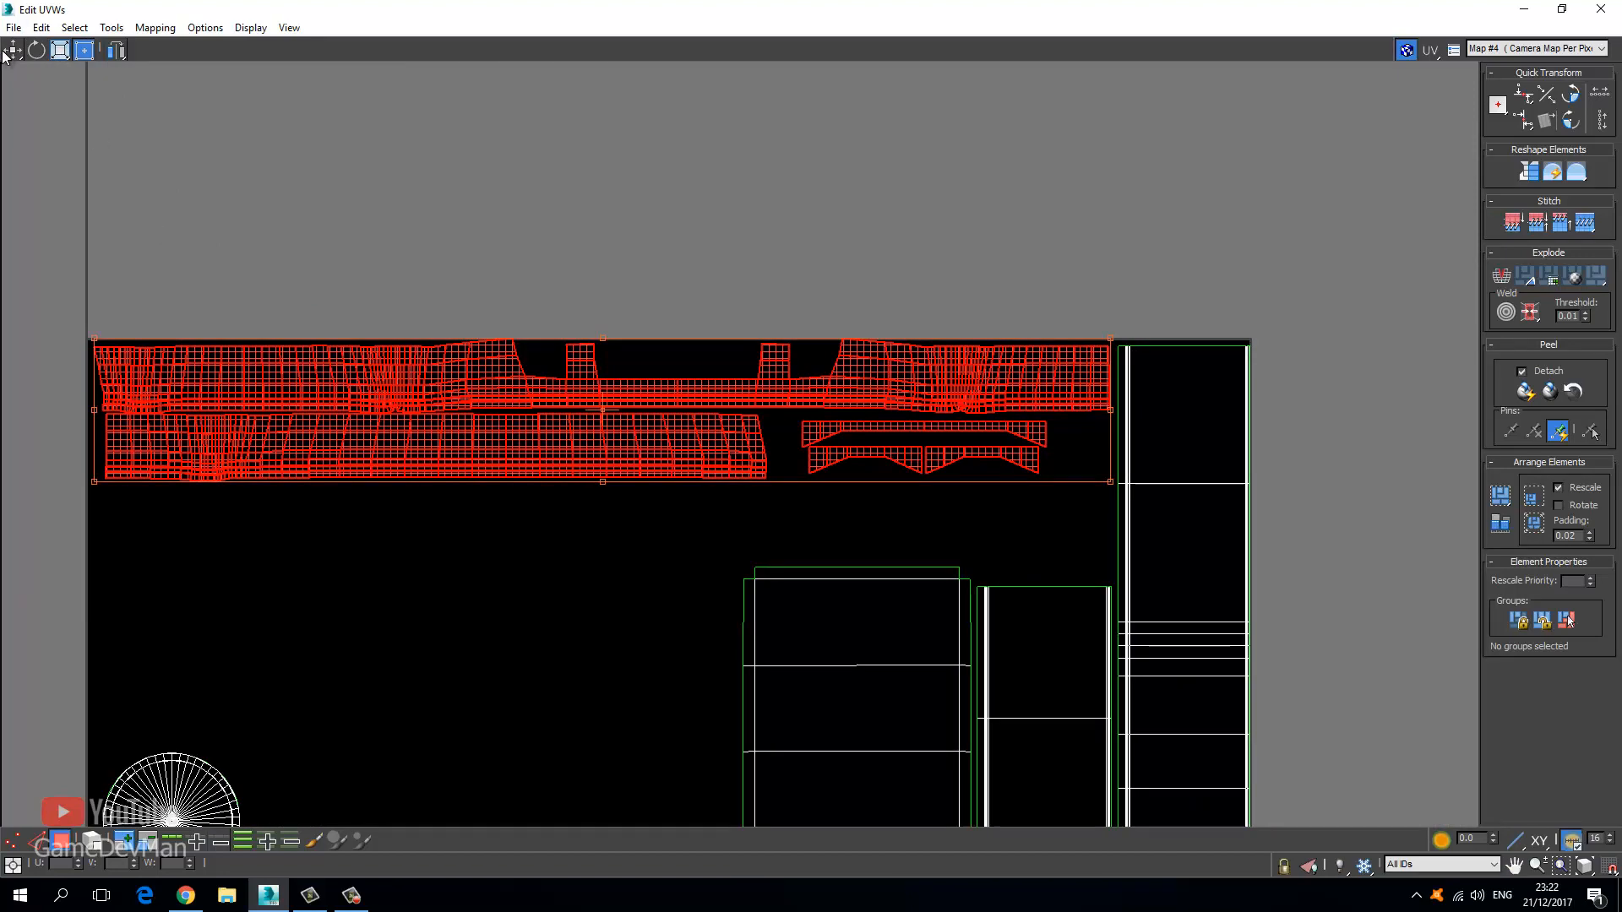
click(11, 54)
drag(259, 385, 259, 392)
Select the lower band strip and pan out to reveal the rectangle and hexagon shells outside the tile.
click(305, 223)
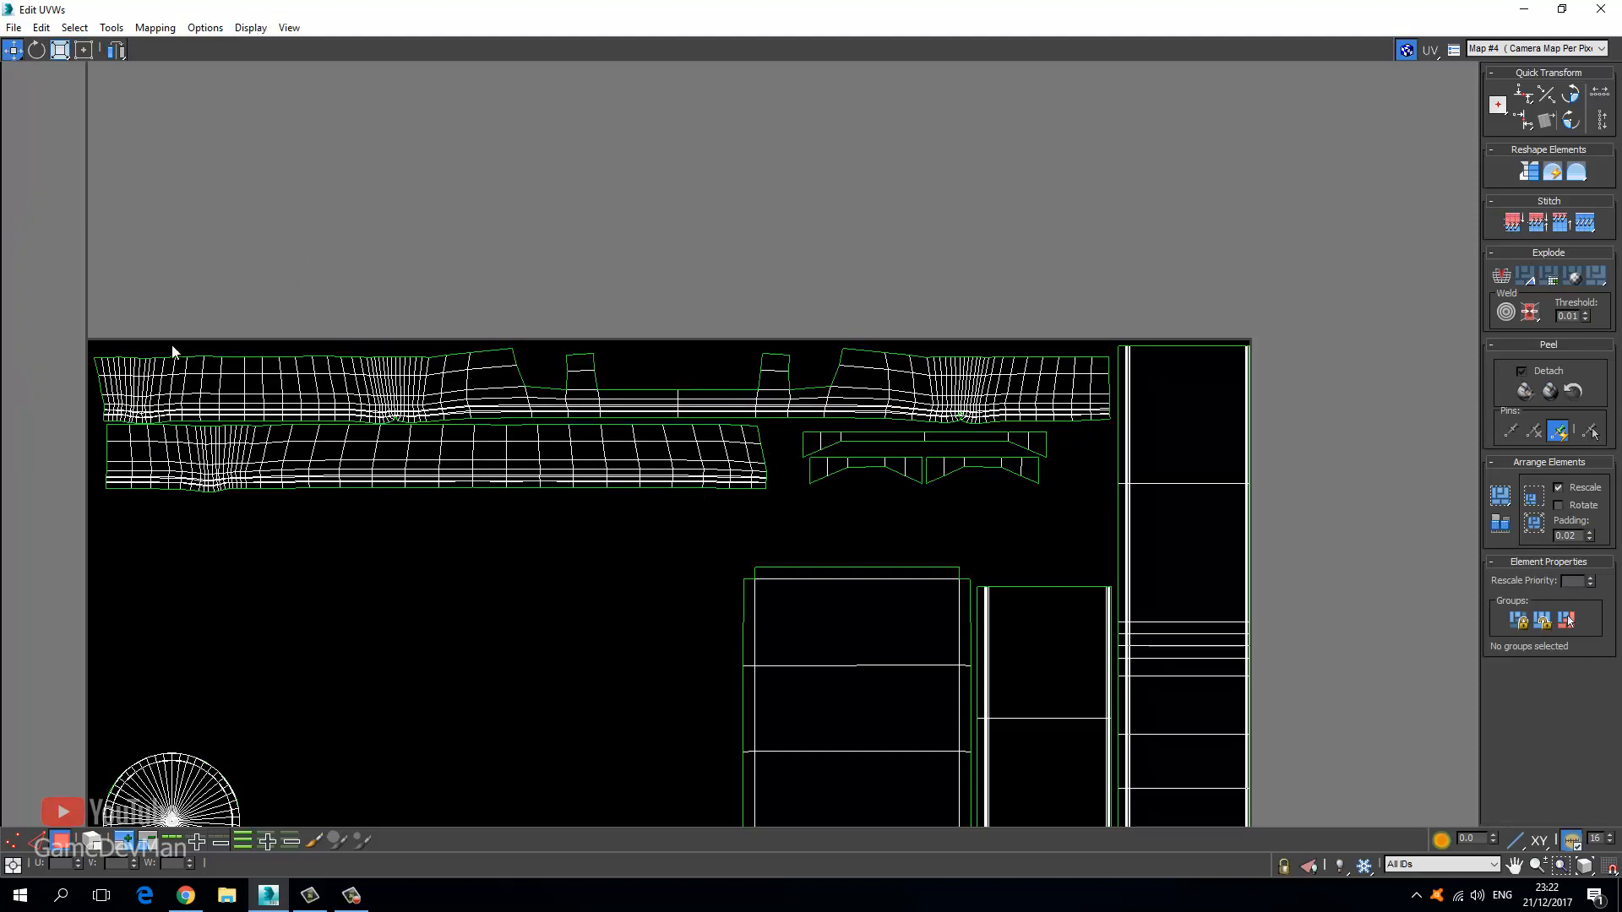
scroll(174, 352, up, 3)
scroll(289, 405, up, 2)
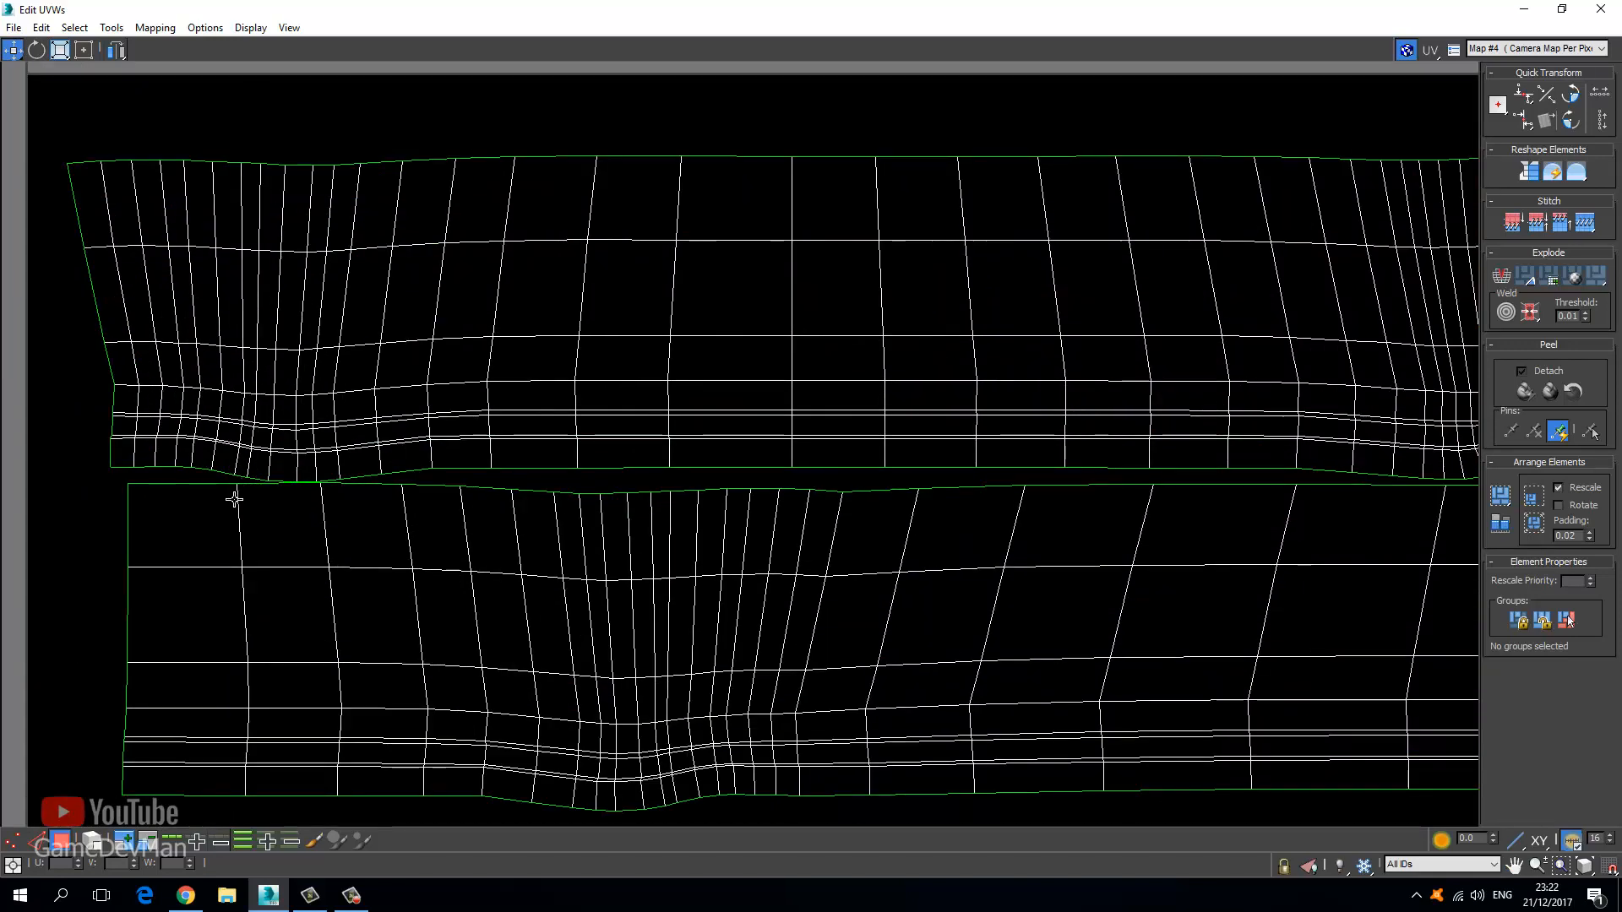
scroll(231, 496, down, 3)
drag(193, 664, 1352, 503)
scroll(423, 544, up, 3)
scroll(237, 507, up, 1)
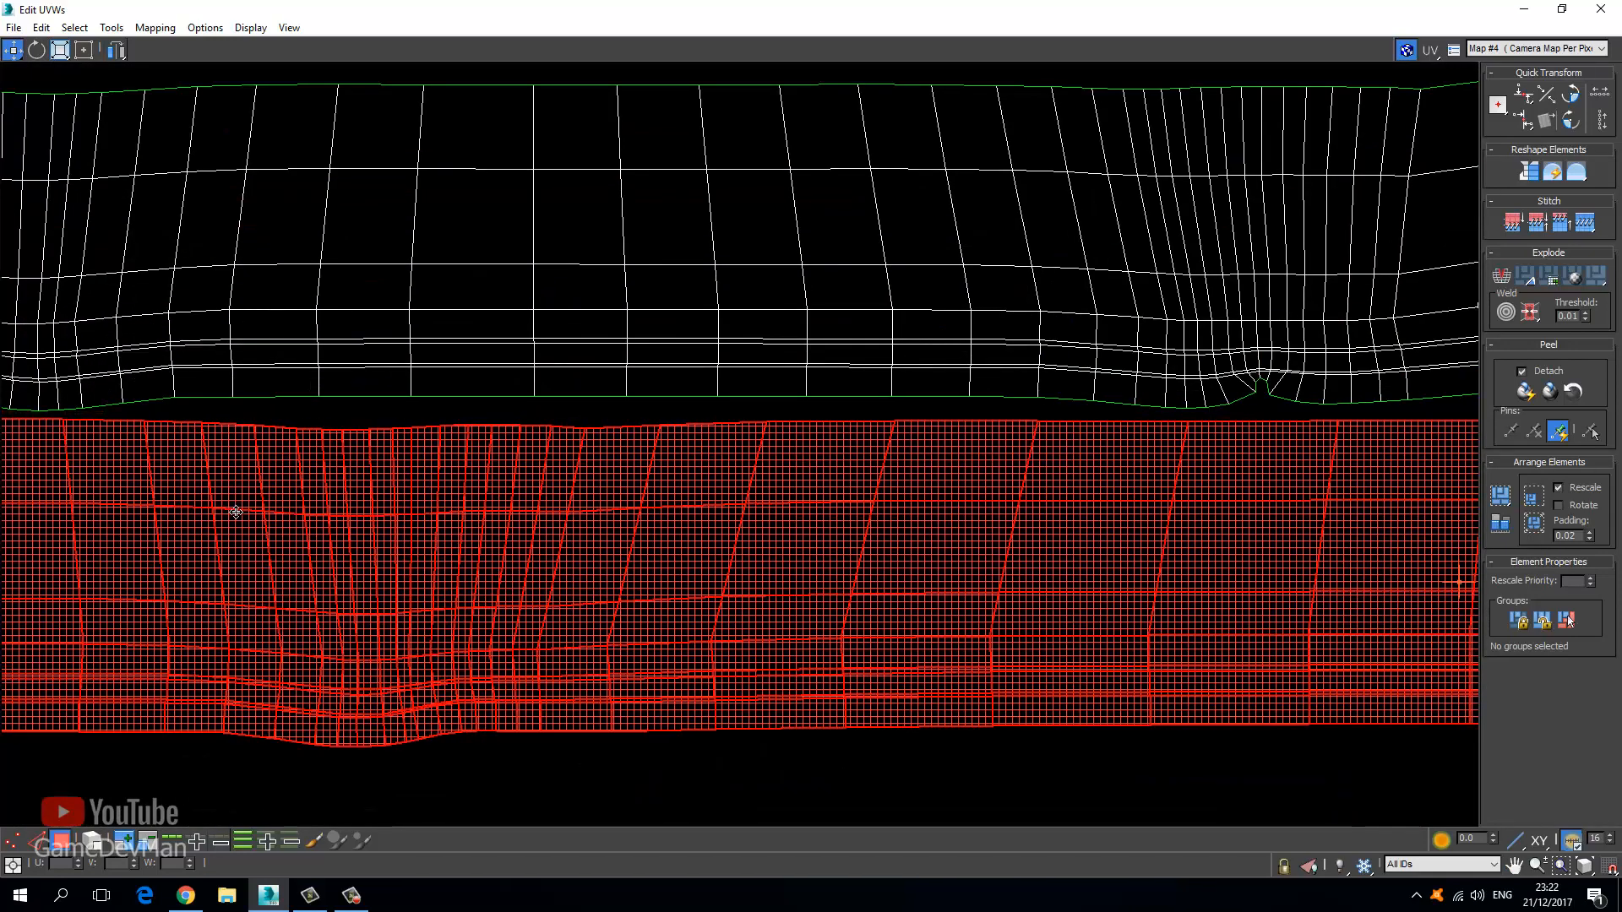
scroll(242, 503, down, 3)
scroll(241, 487, down, 5)
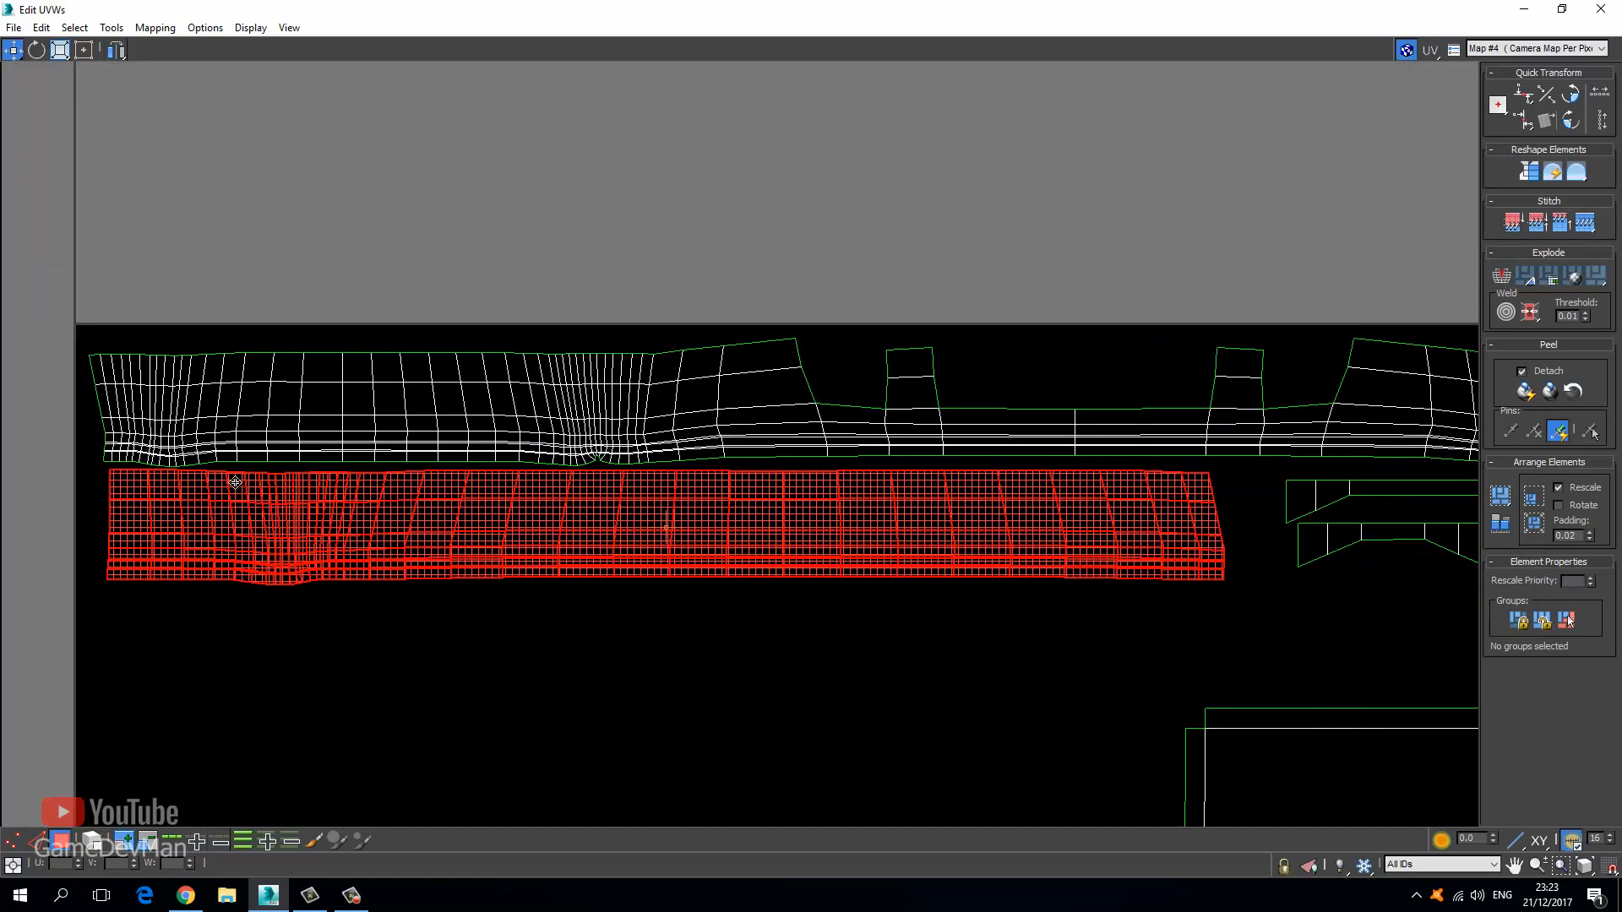
middle_drag(396, 520, 502, 407)
scroll(485, 399, down, 4)
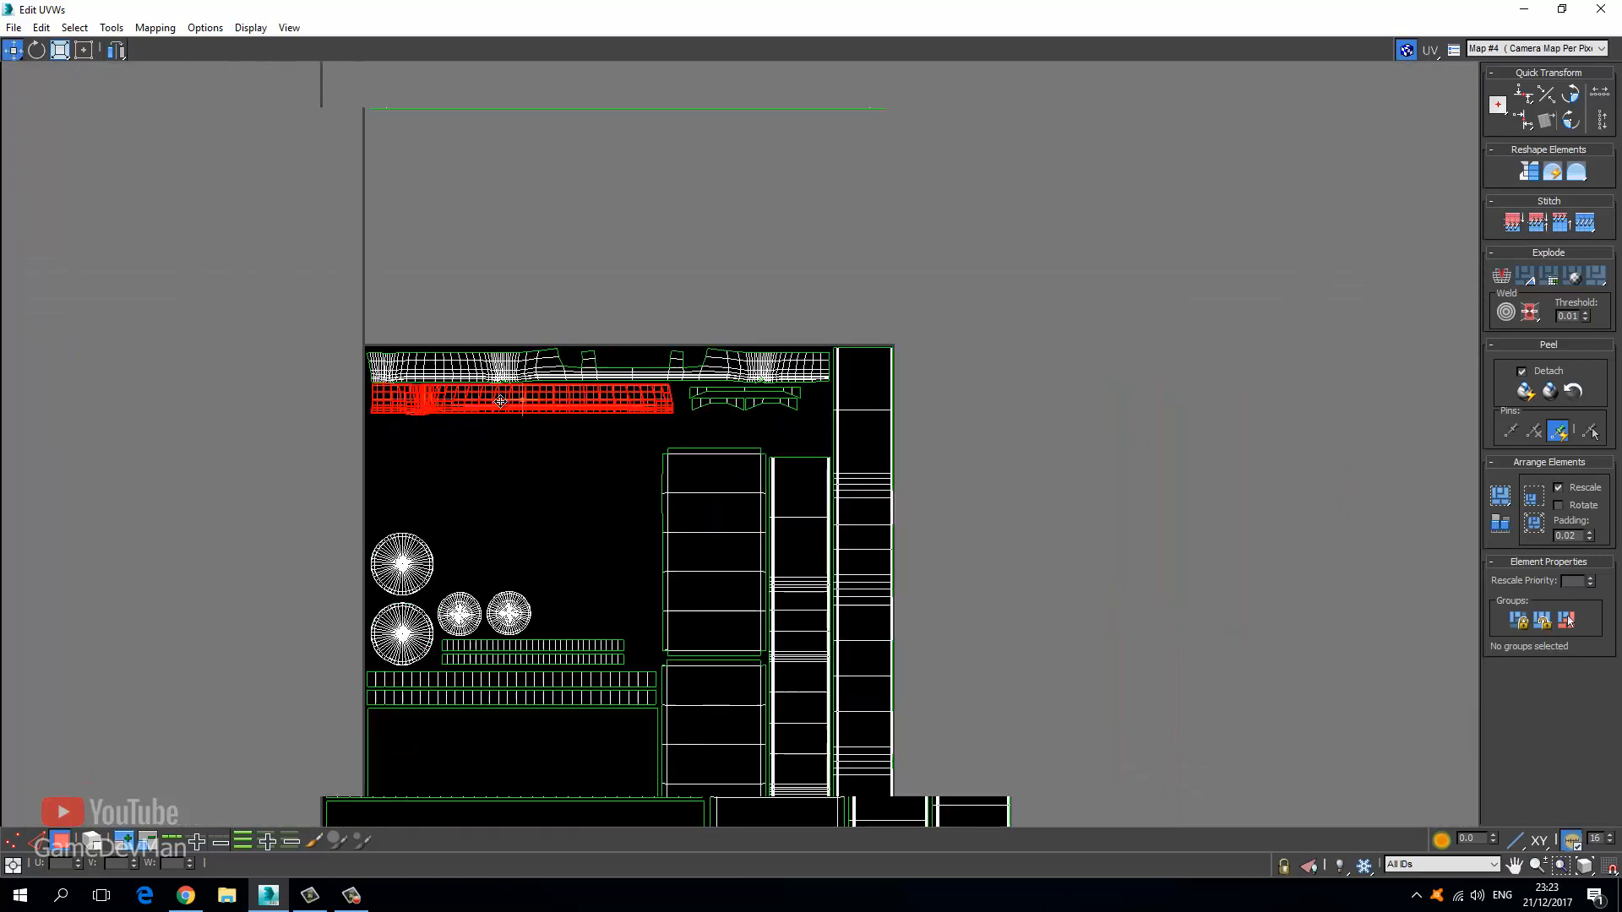
scroll(484, 399, down, 7)
middle_drag(391, 334, 390, 457)
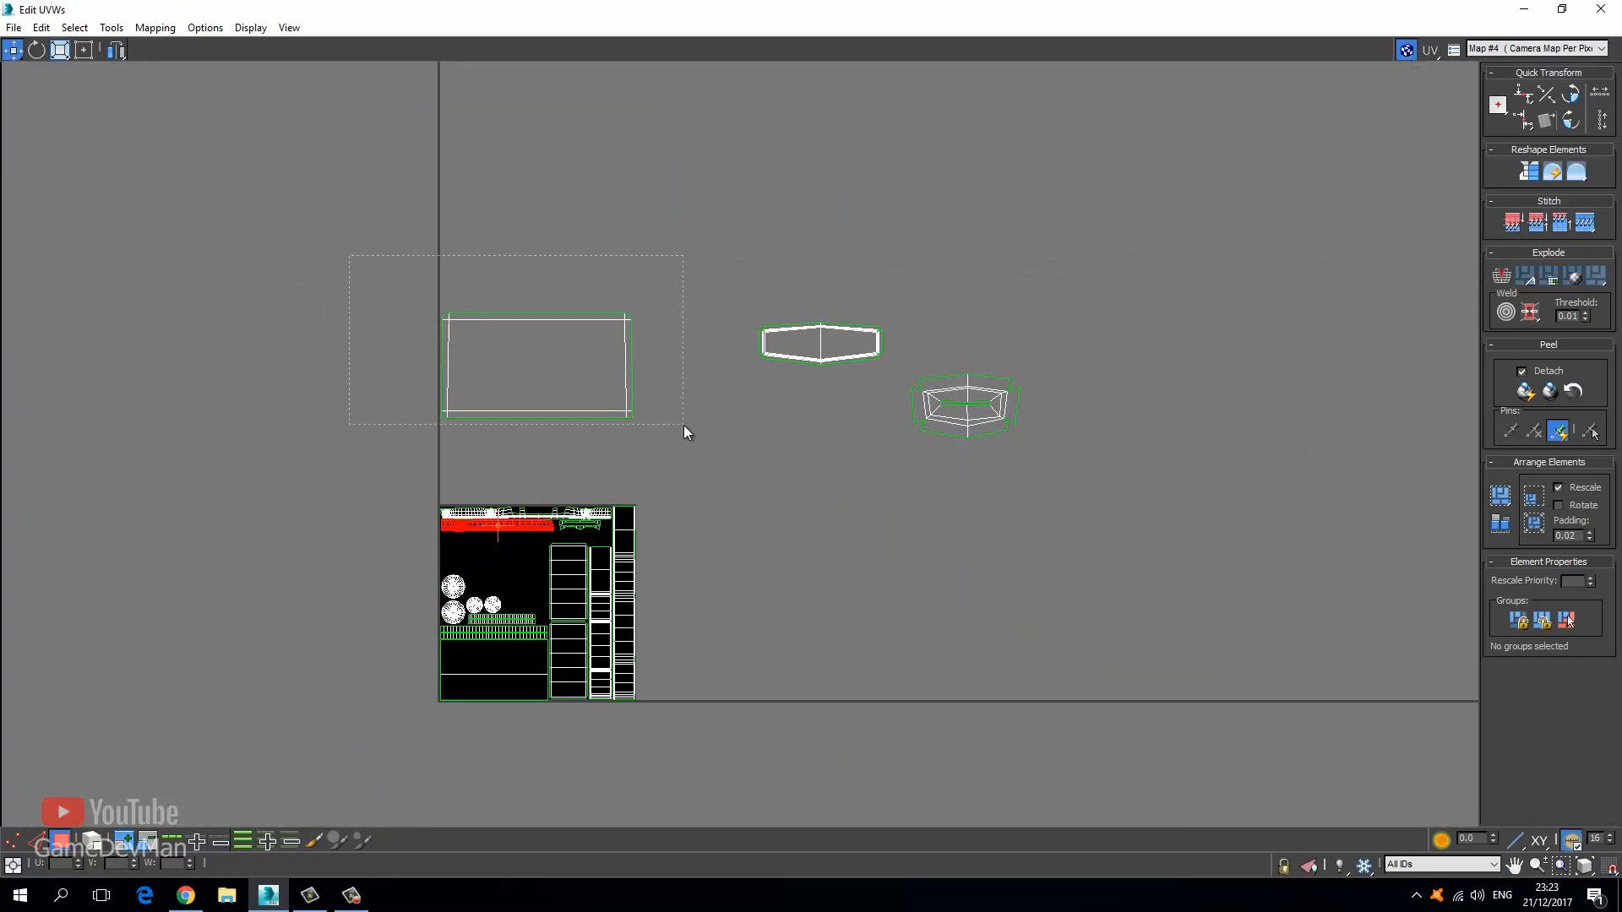
Select the loose rectangular panel shell and drag it toward the UV tile.
drag(683, 426, 683, 426)
drag(551, 325, 392, 539)
click(13, 50)
scroll(383, 397, up, 4)
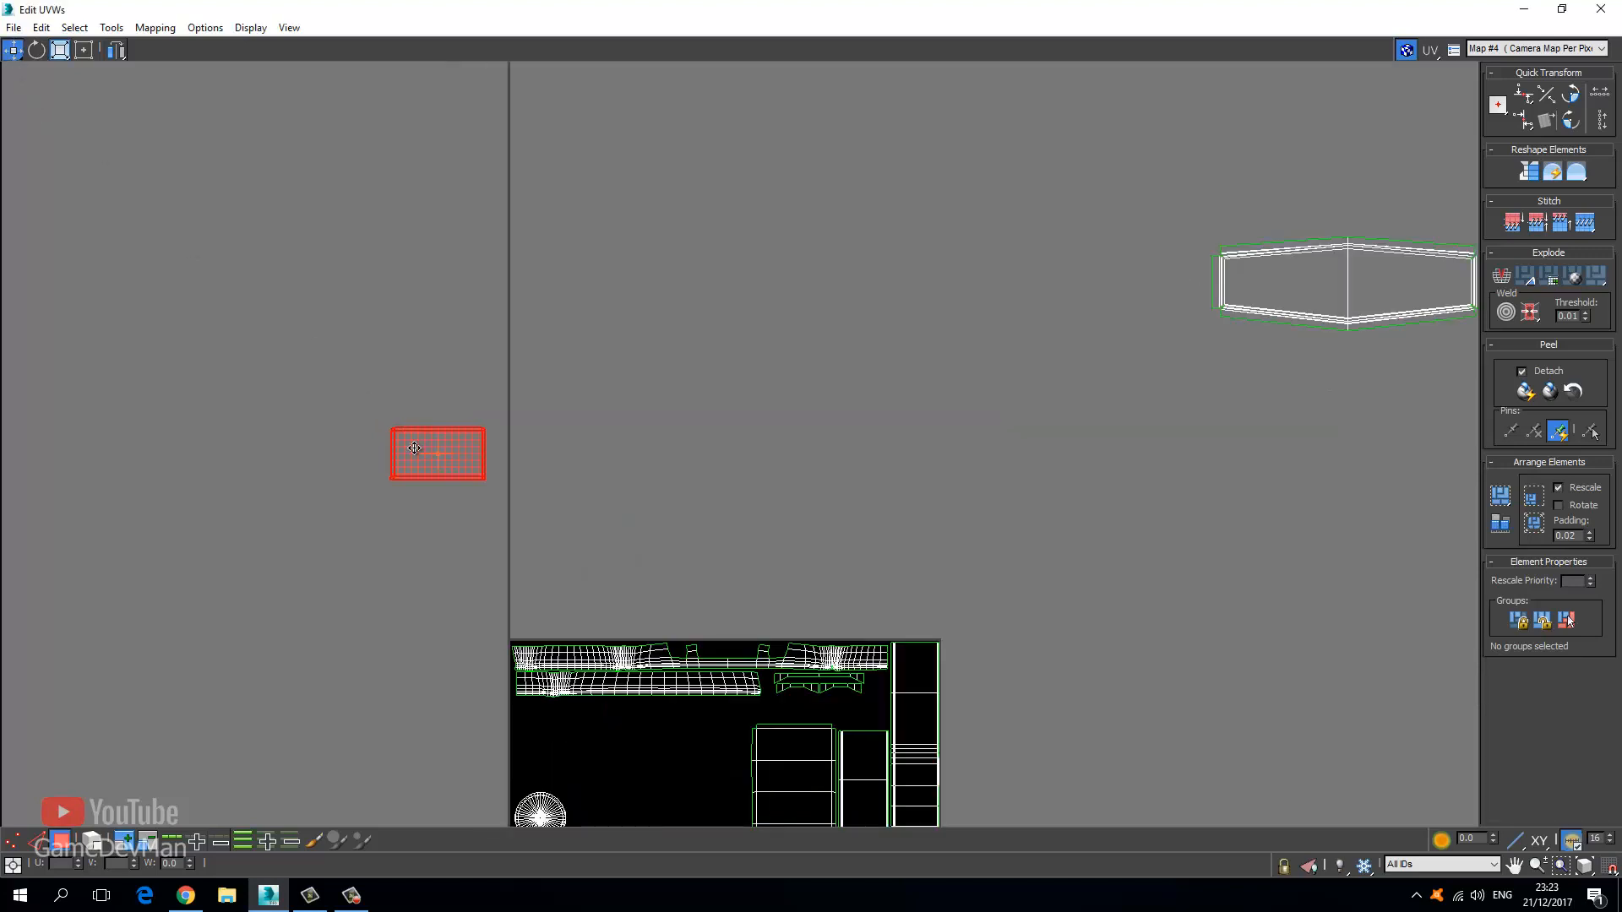
drag(423, 452, 658, 681)
Place the panel shell inside the tile beside the small knob circles, then deselect it.
middle_drag(628, 648, 498, 343)
scroll(525, 389, up, 4)
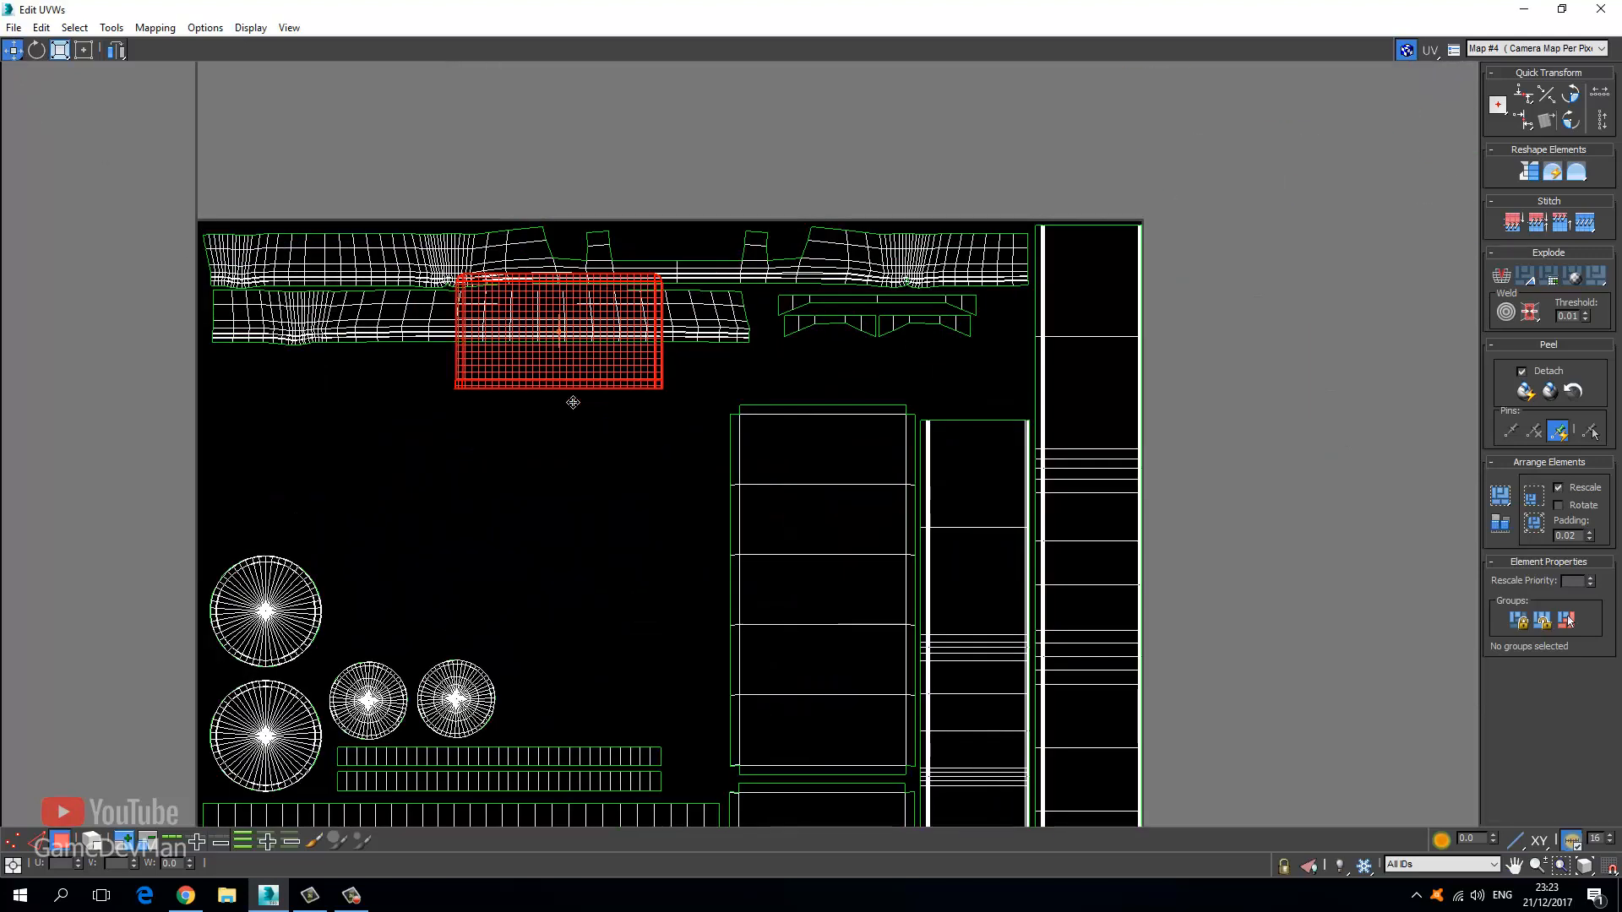
drag(557, 354, 606, 688)
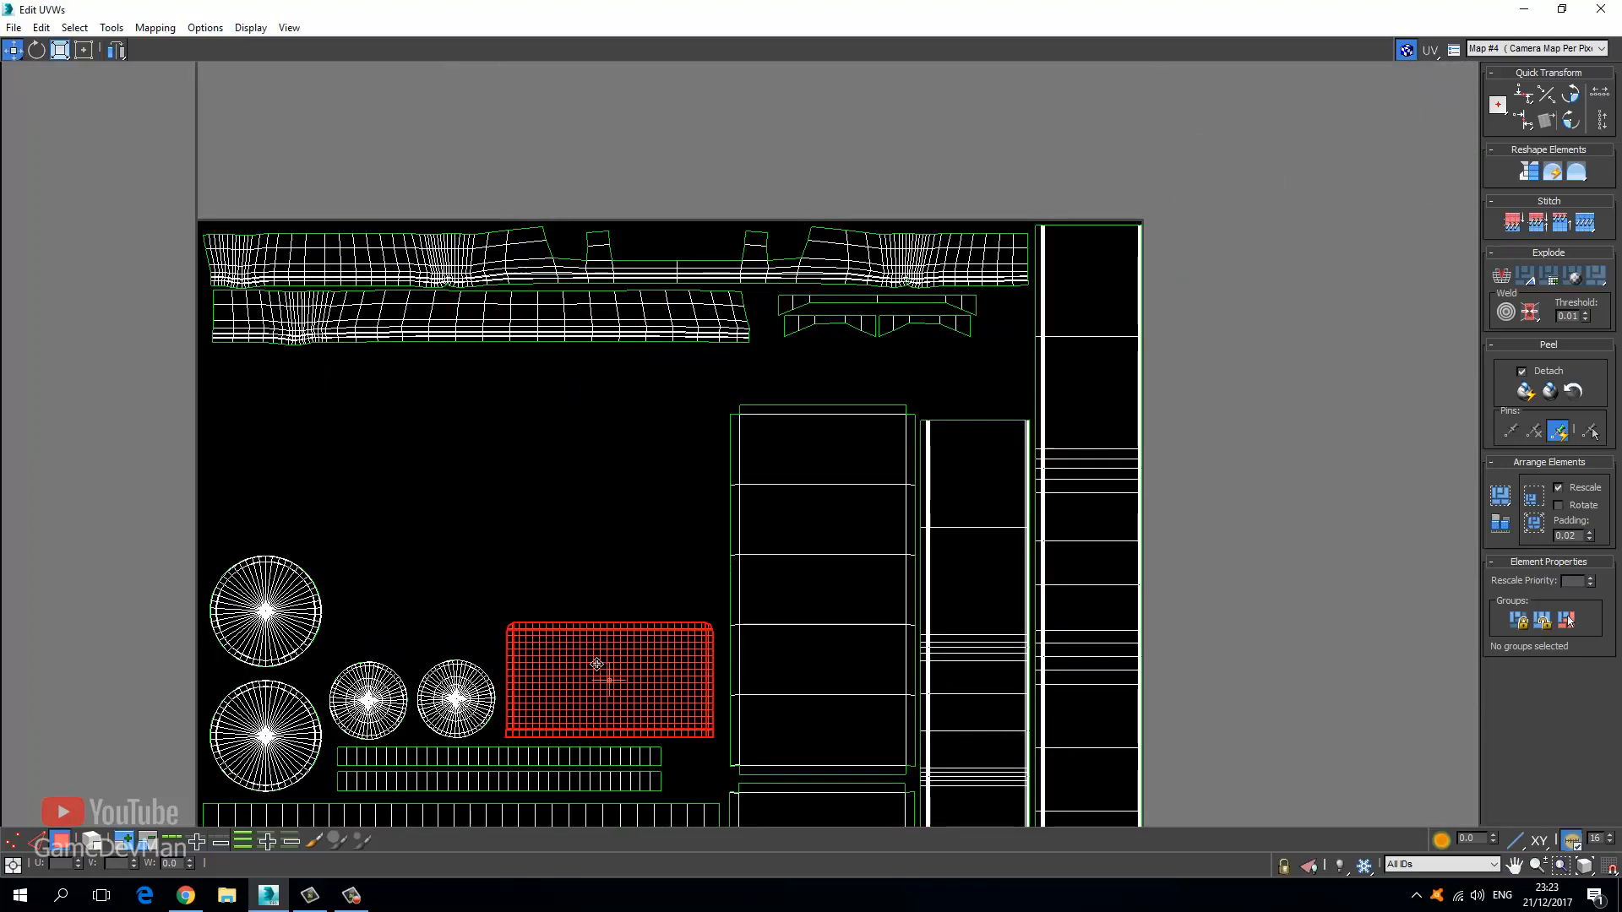
click(569, 551)
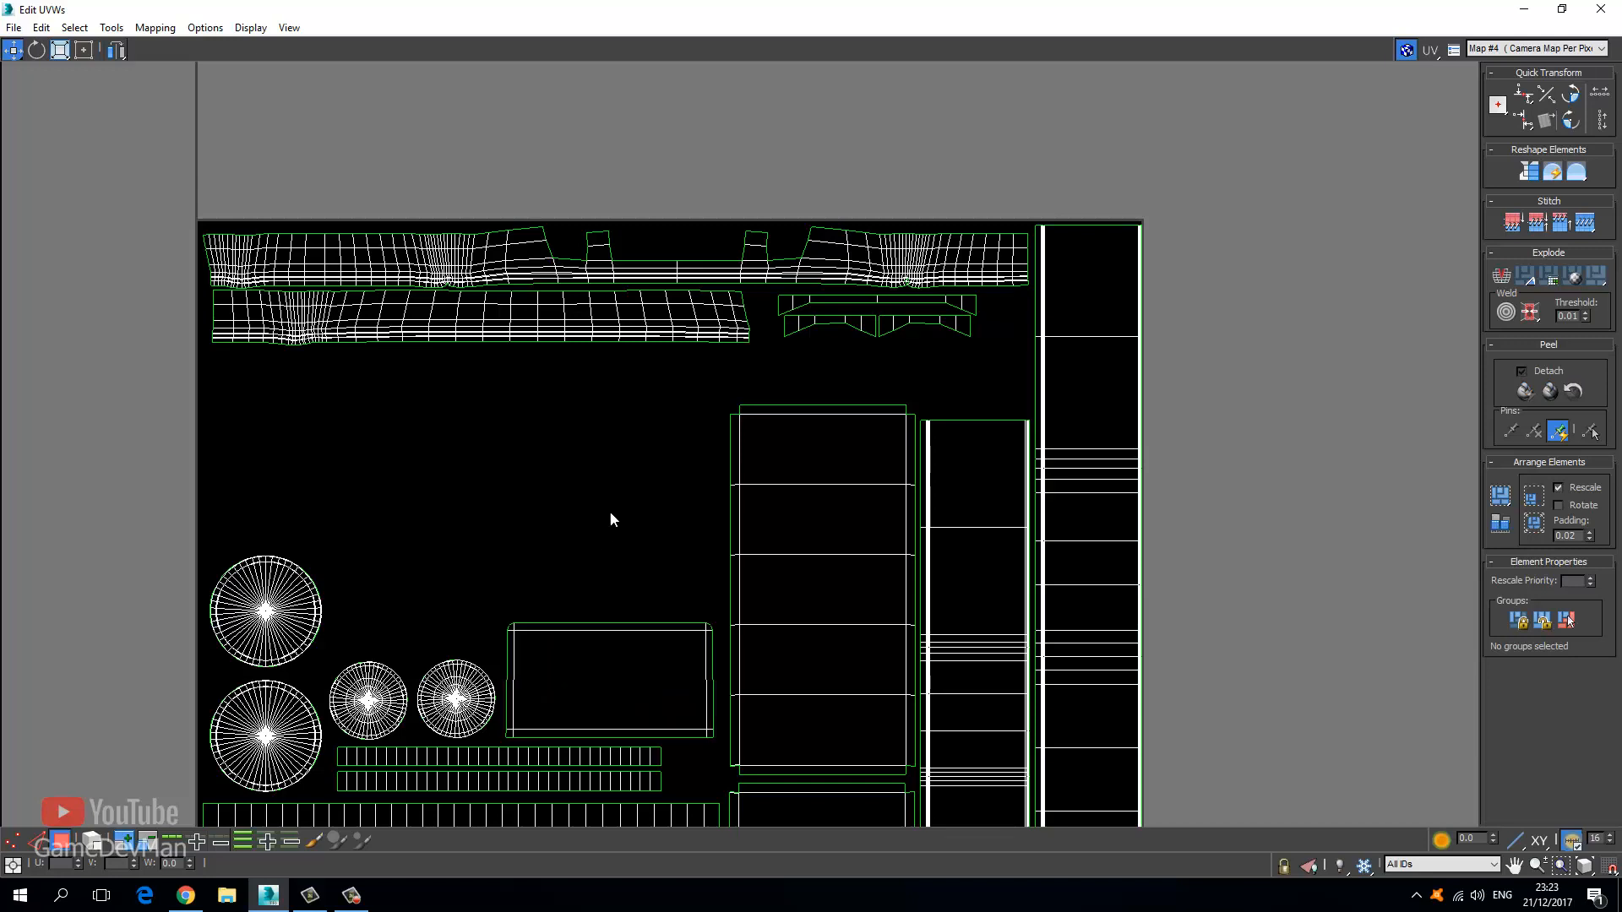
middle_drag(610, 513, 494, 565)
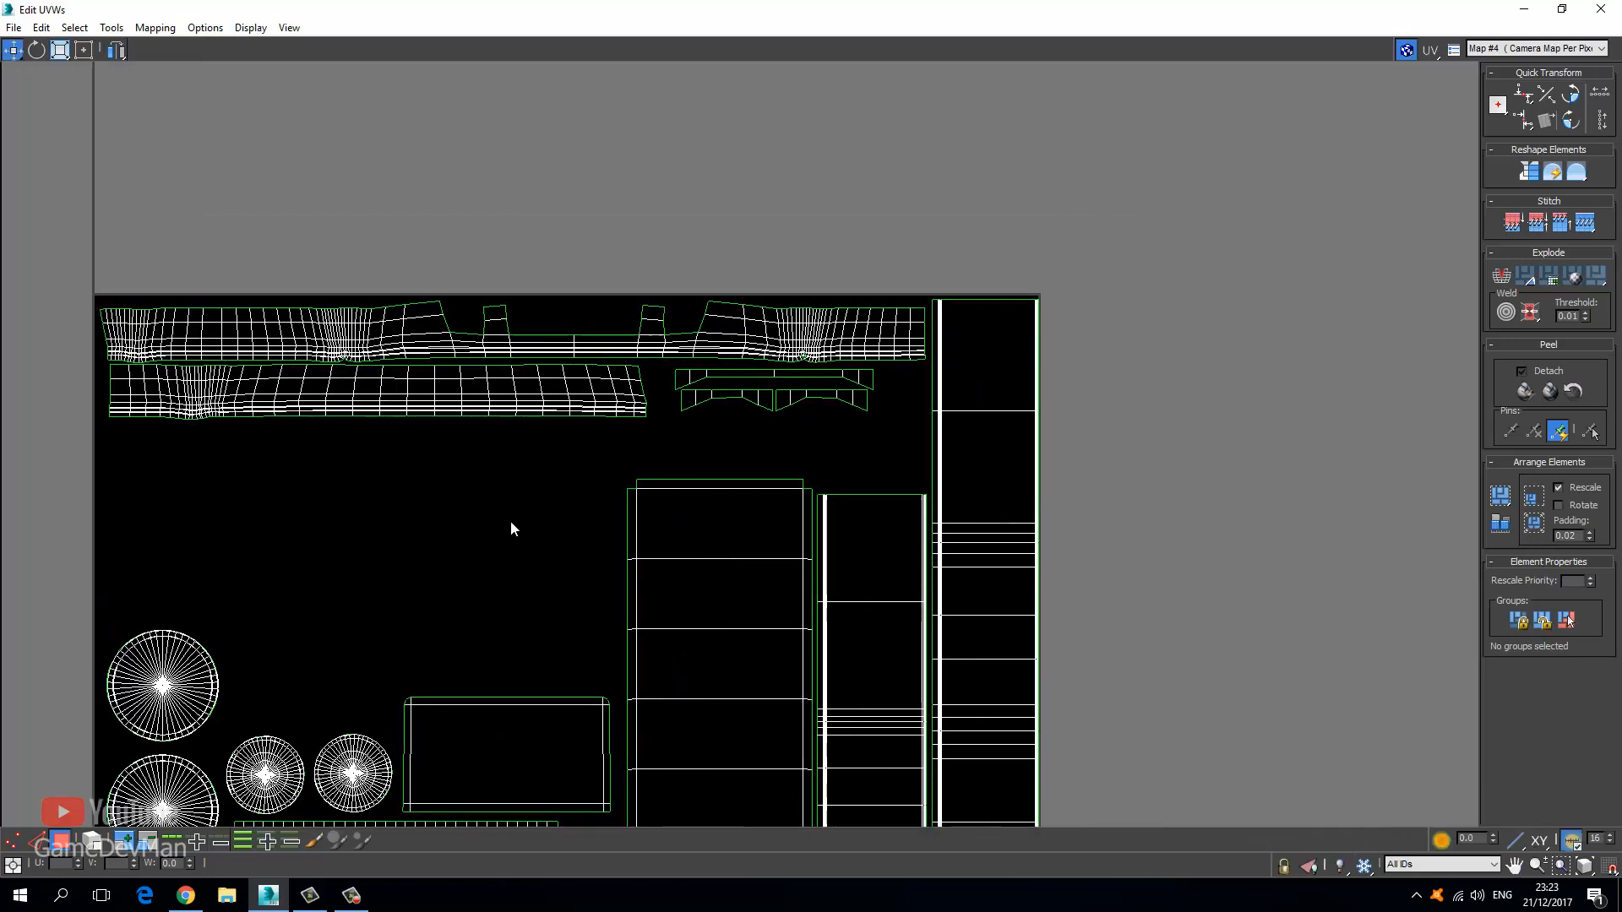
scroll(448, 443, down, 3)
scroll(450, 448, down, 5)
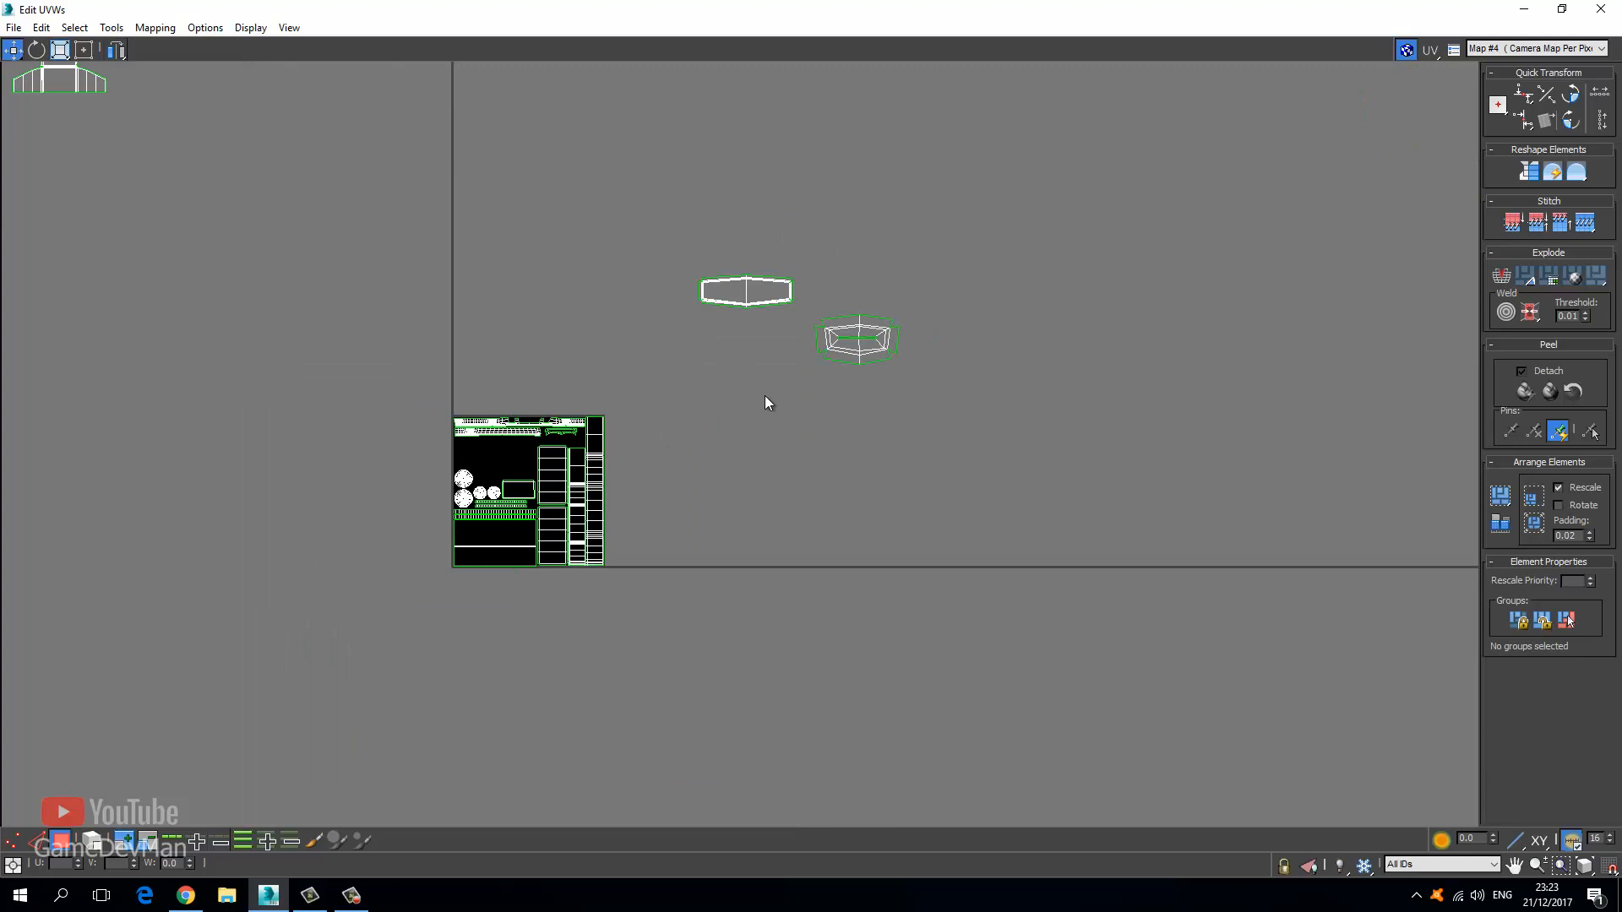
scroll(718, 338, up, 2)
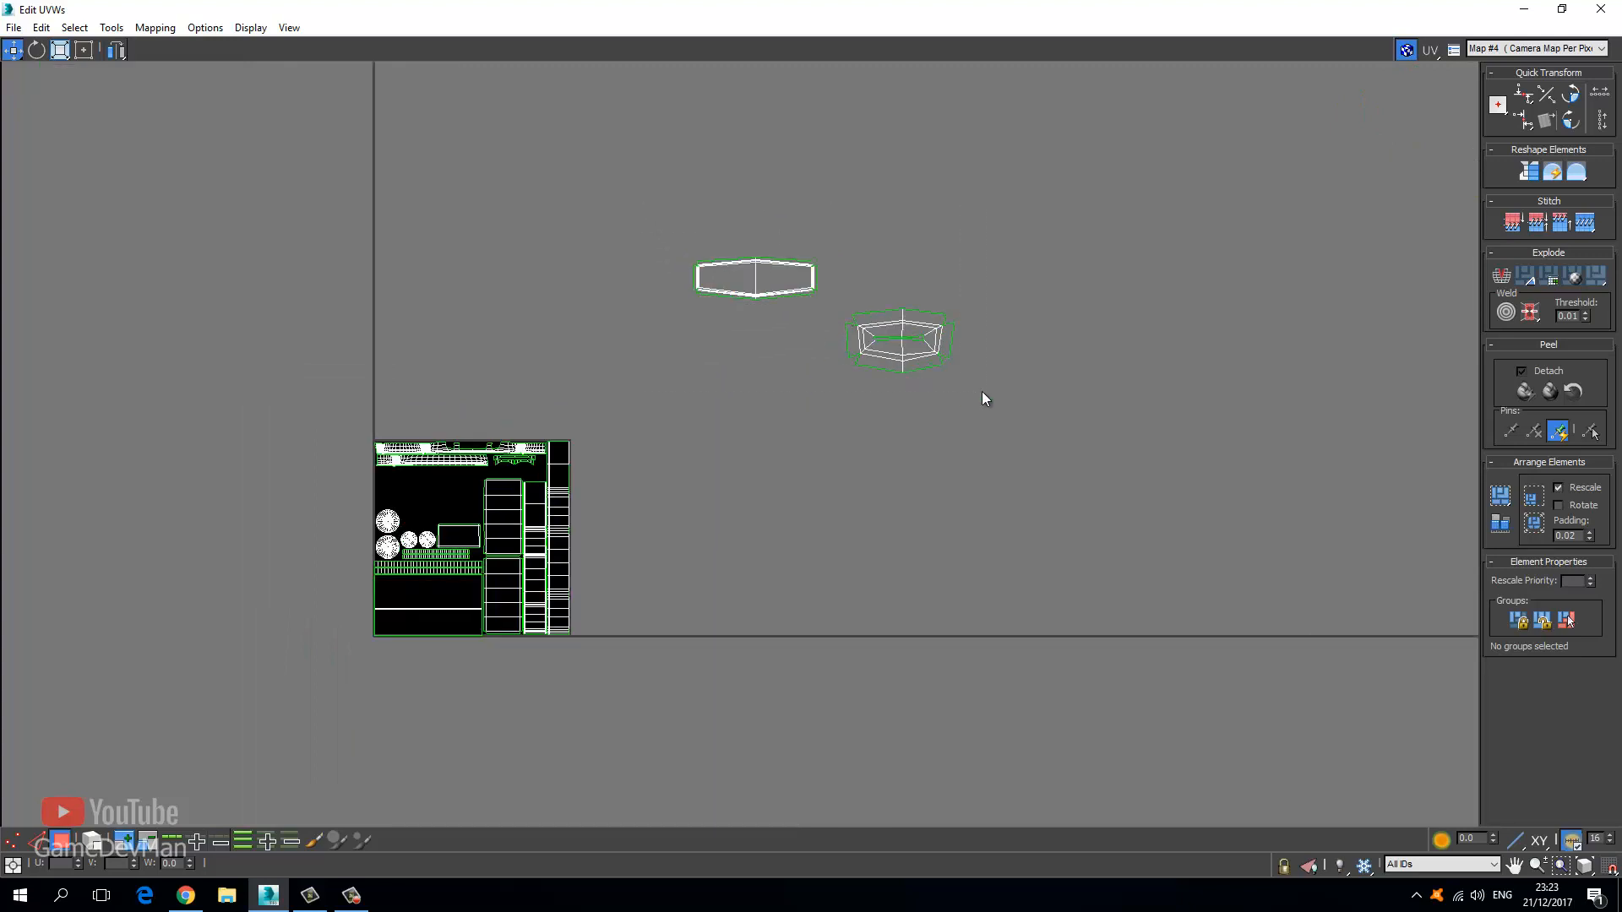
Select both loose hex shells, bring them beside the tile and scale them down.
drag(982, 392, 663, 235)
drag(778, 275, 457, 428)
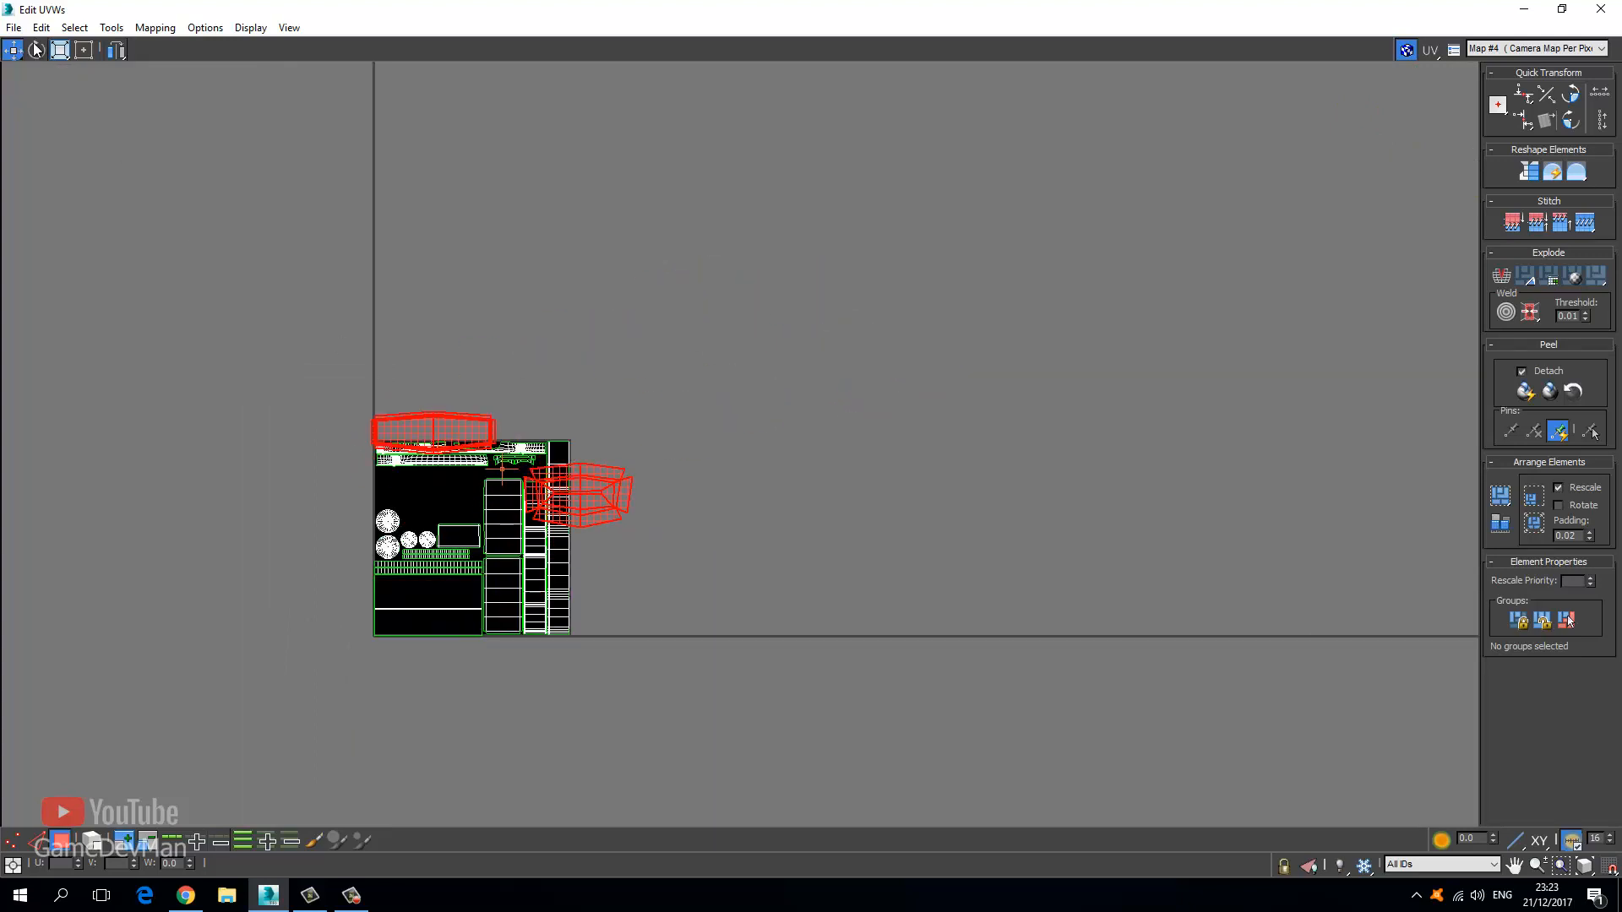
click(61, 50)
scroll(358, 500, up, 3)
drag(672, 429, 665, 604)
Move both hex shells into the tile, placing the boxy one beside the elongated one.
click(11, 48)
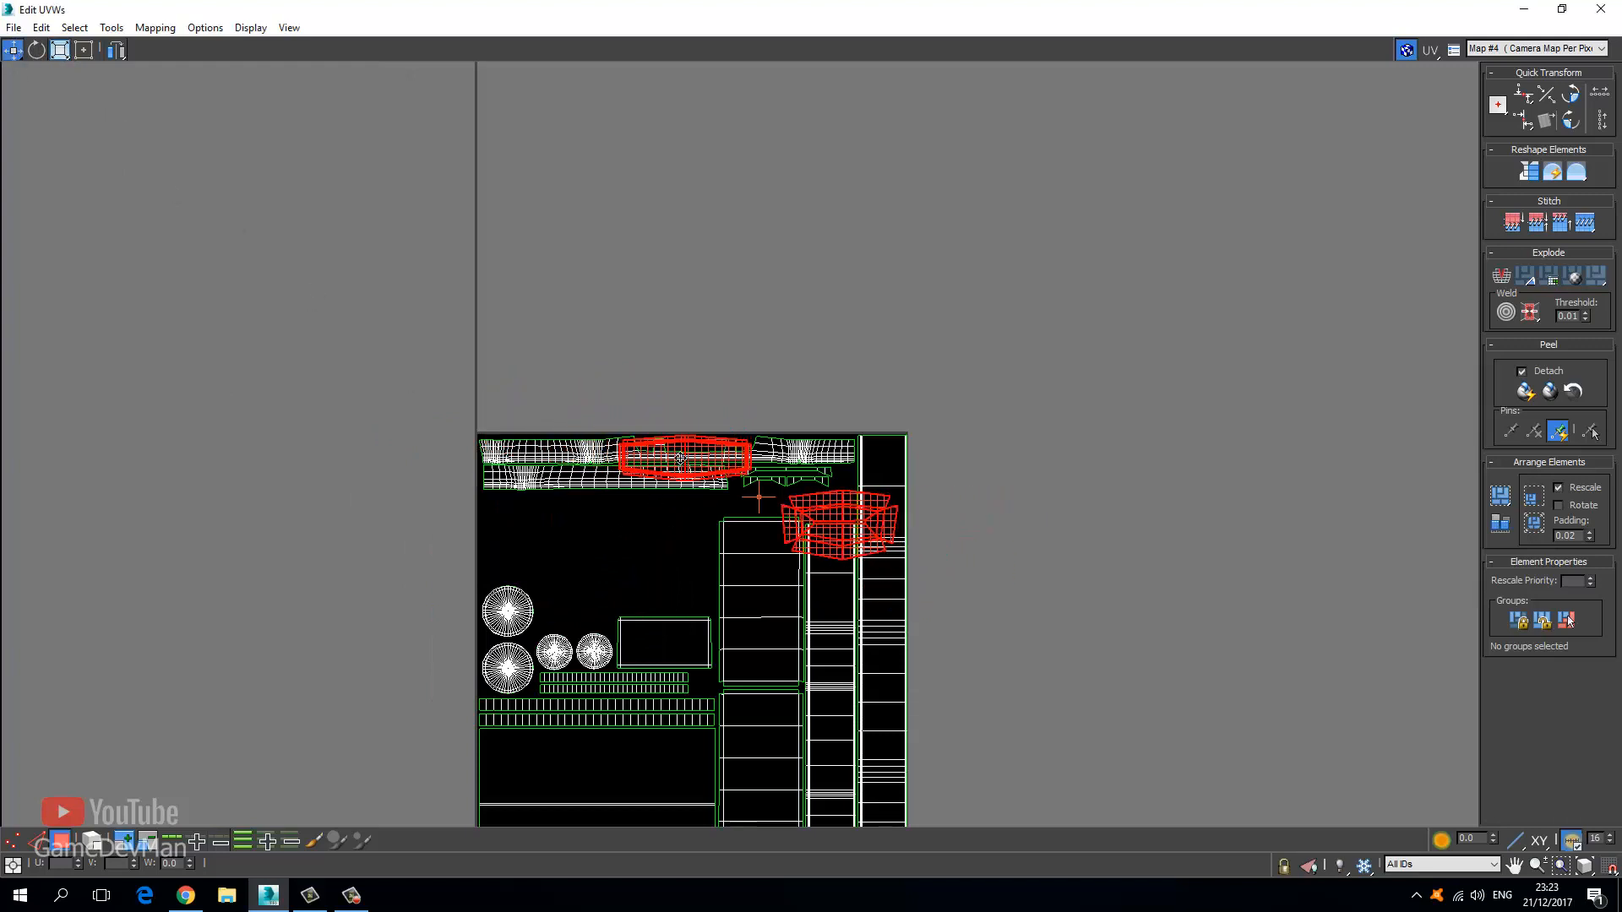
drag(680, 458, 547, 518)
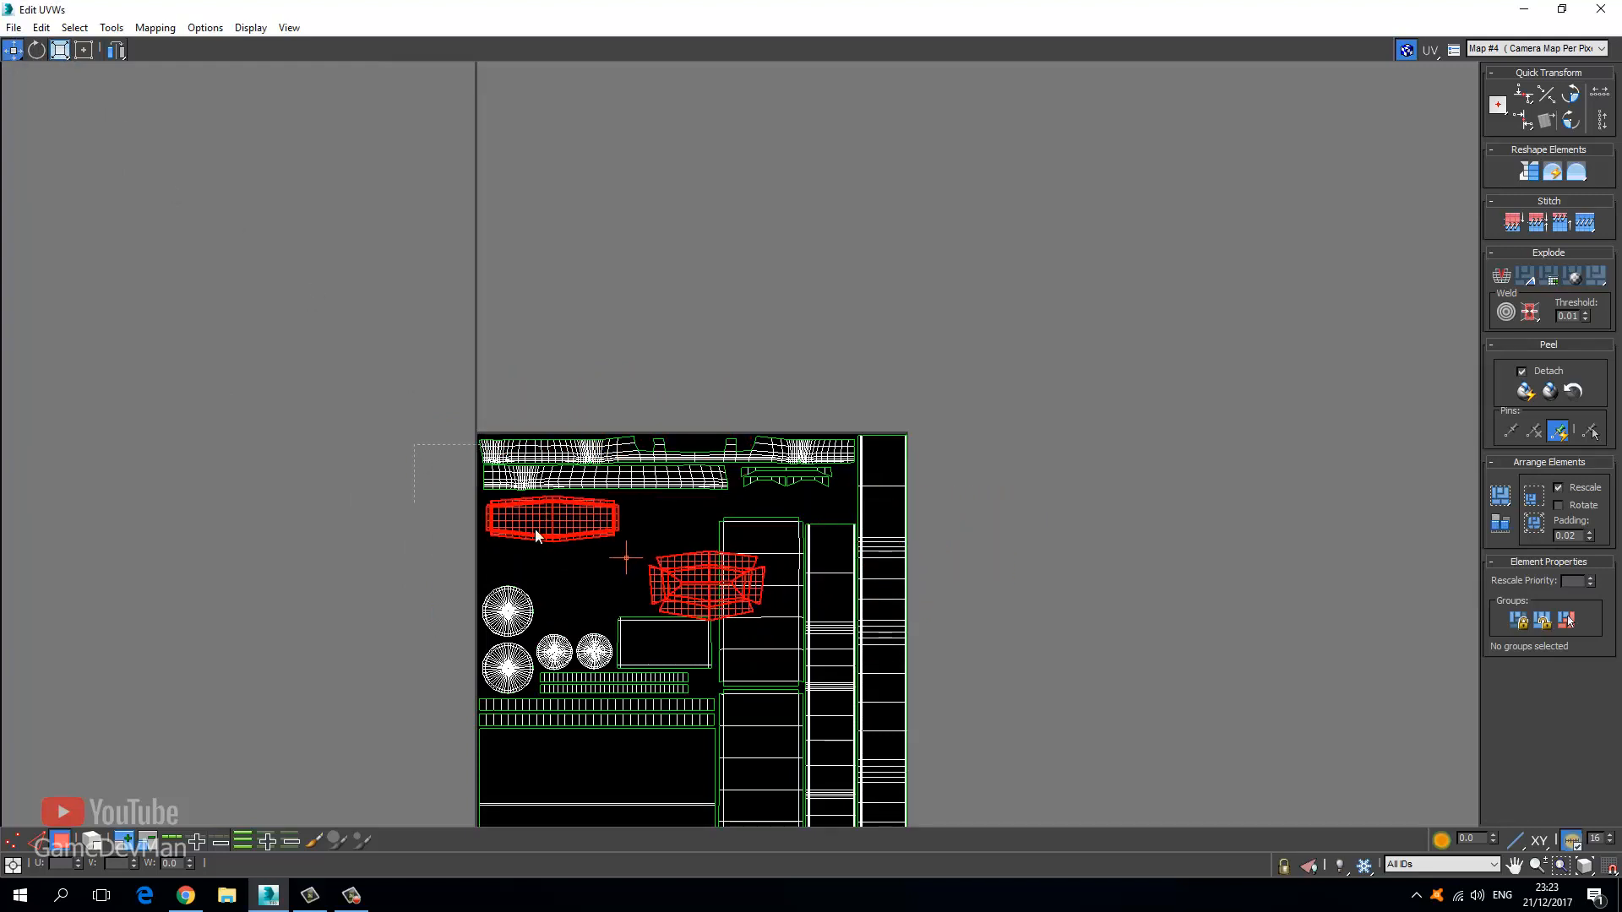
click(706, 575)
drag(705, 575, 682, 510)
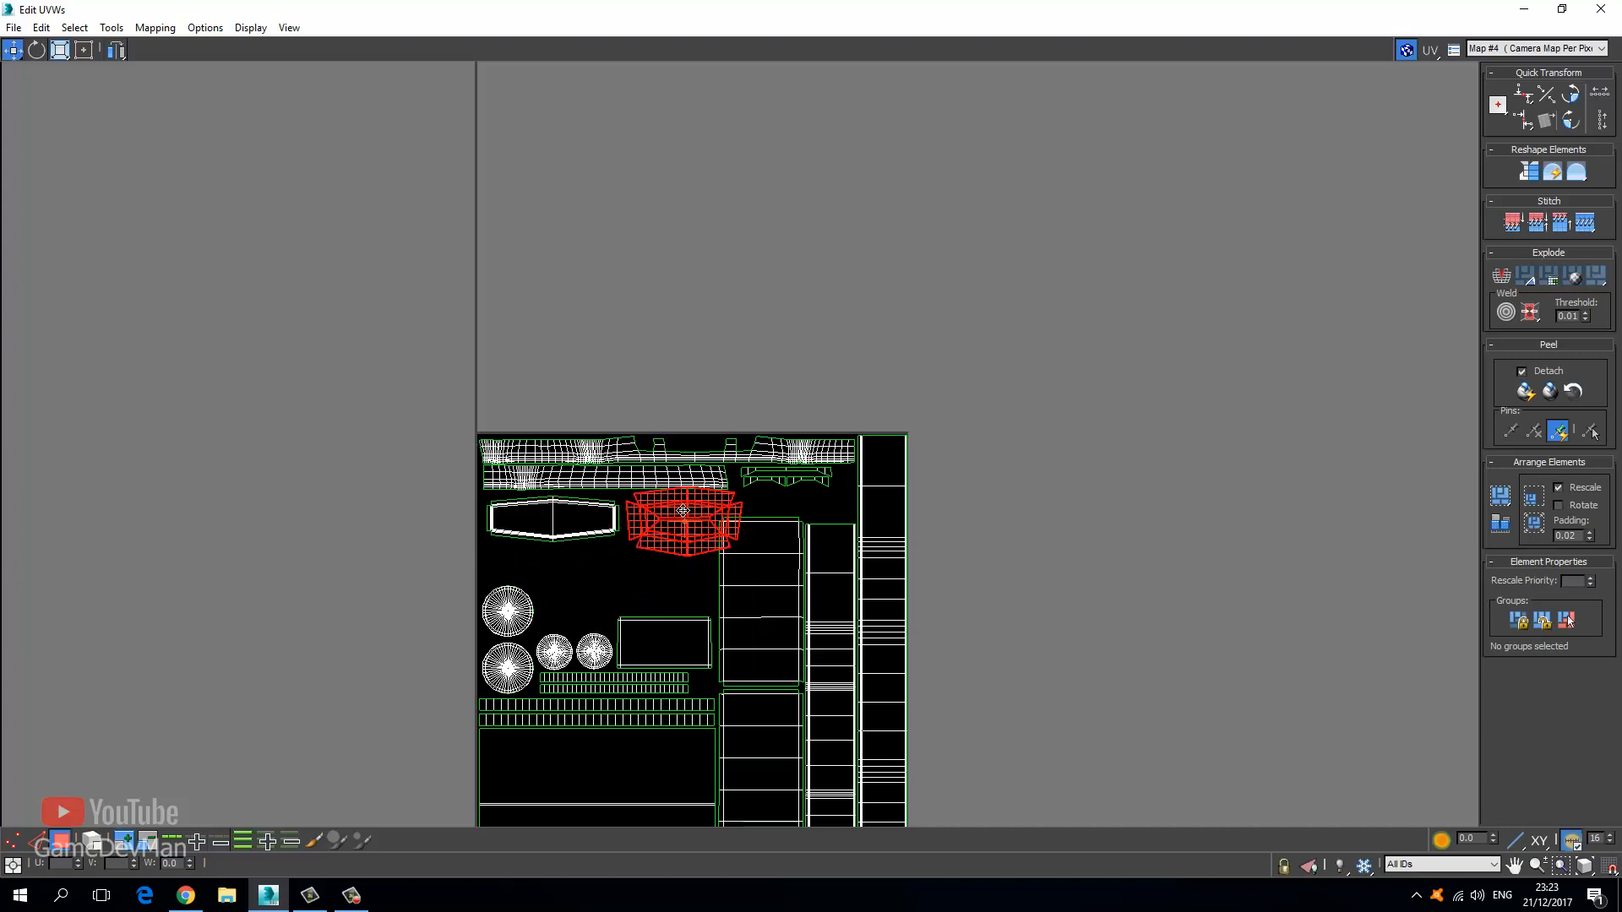
Move both hex shells together down beside the big circle, near the panel shell.
drag(407, 544, 678, 578)
click(61, 50)
click(12, 50)
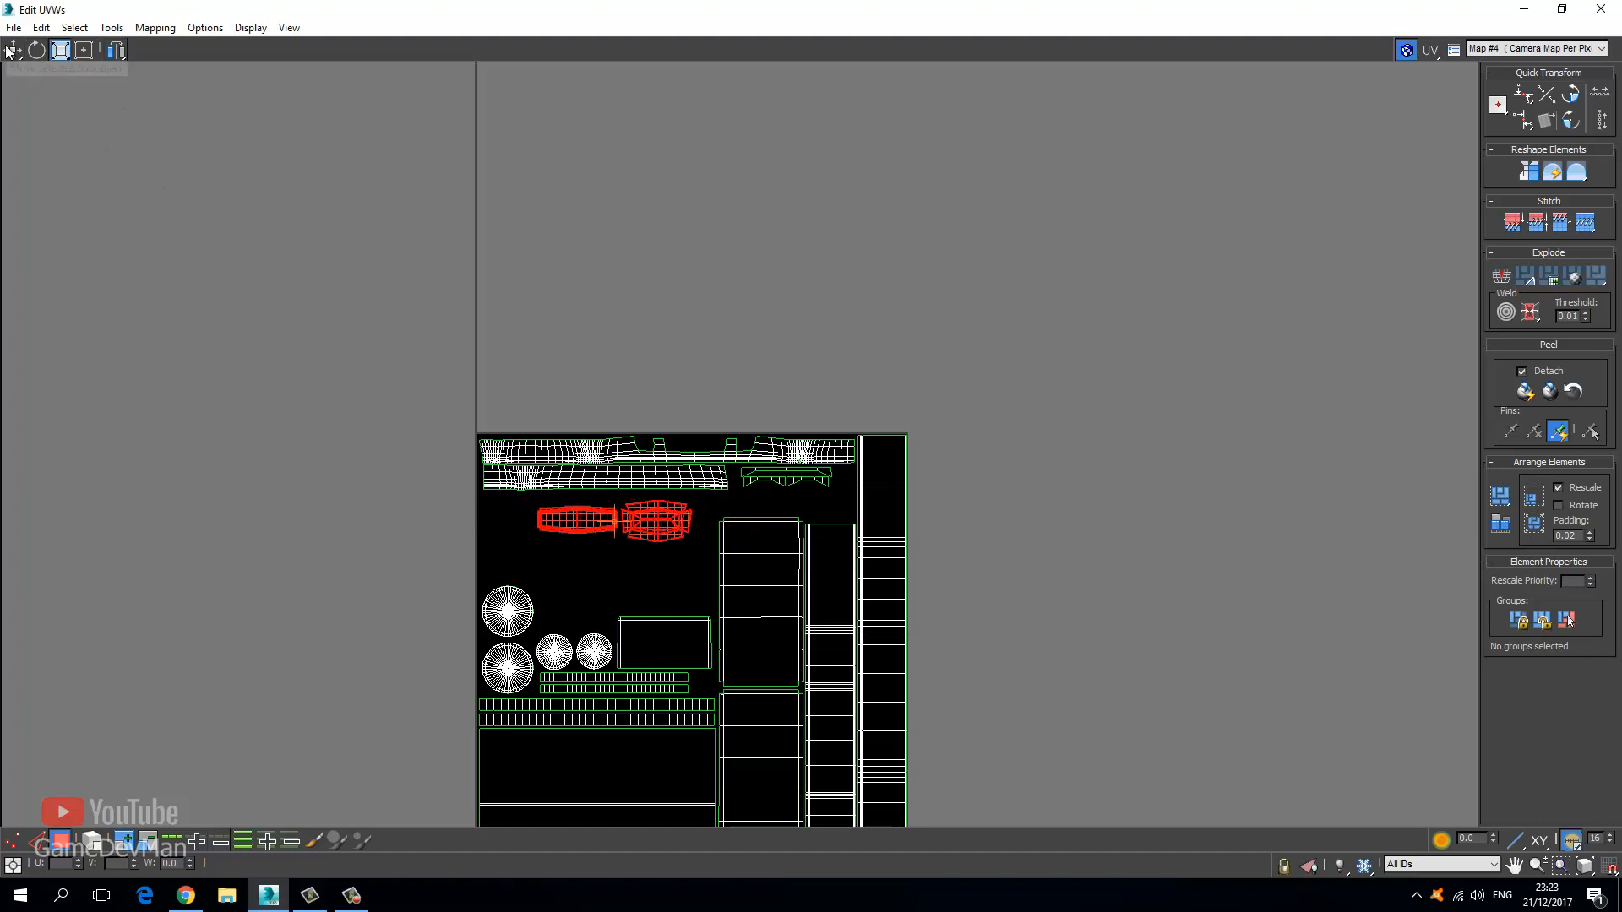
scroll(529, 576, up, 4)
drag(802, 490, 847, 629)
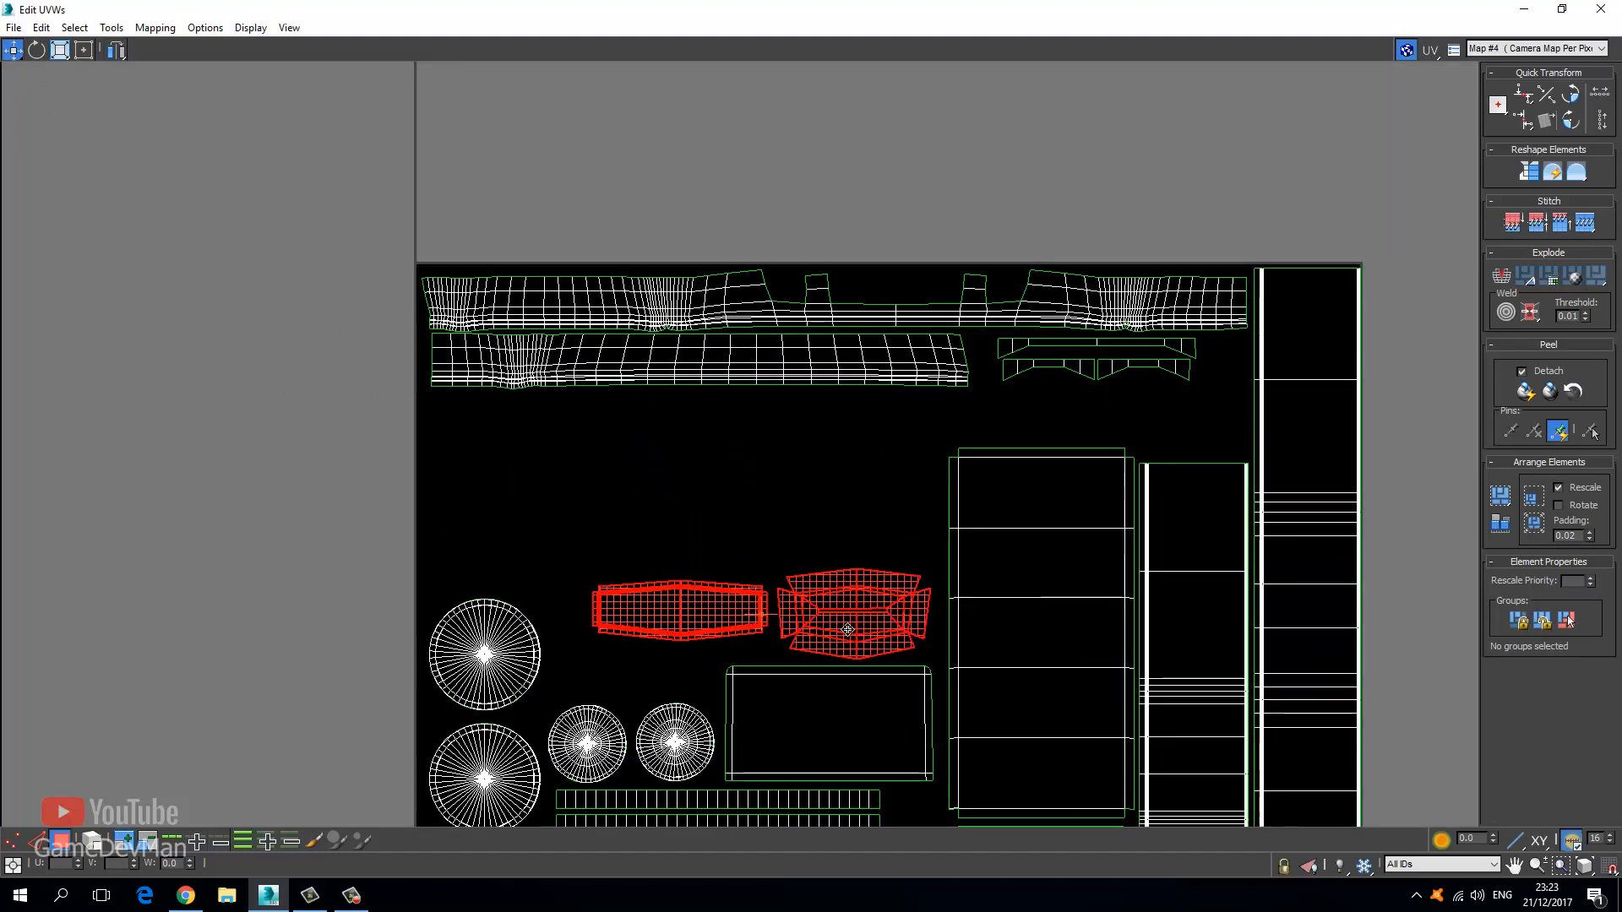
middle_drag(740, 591, 573, 344)
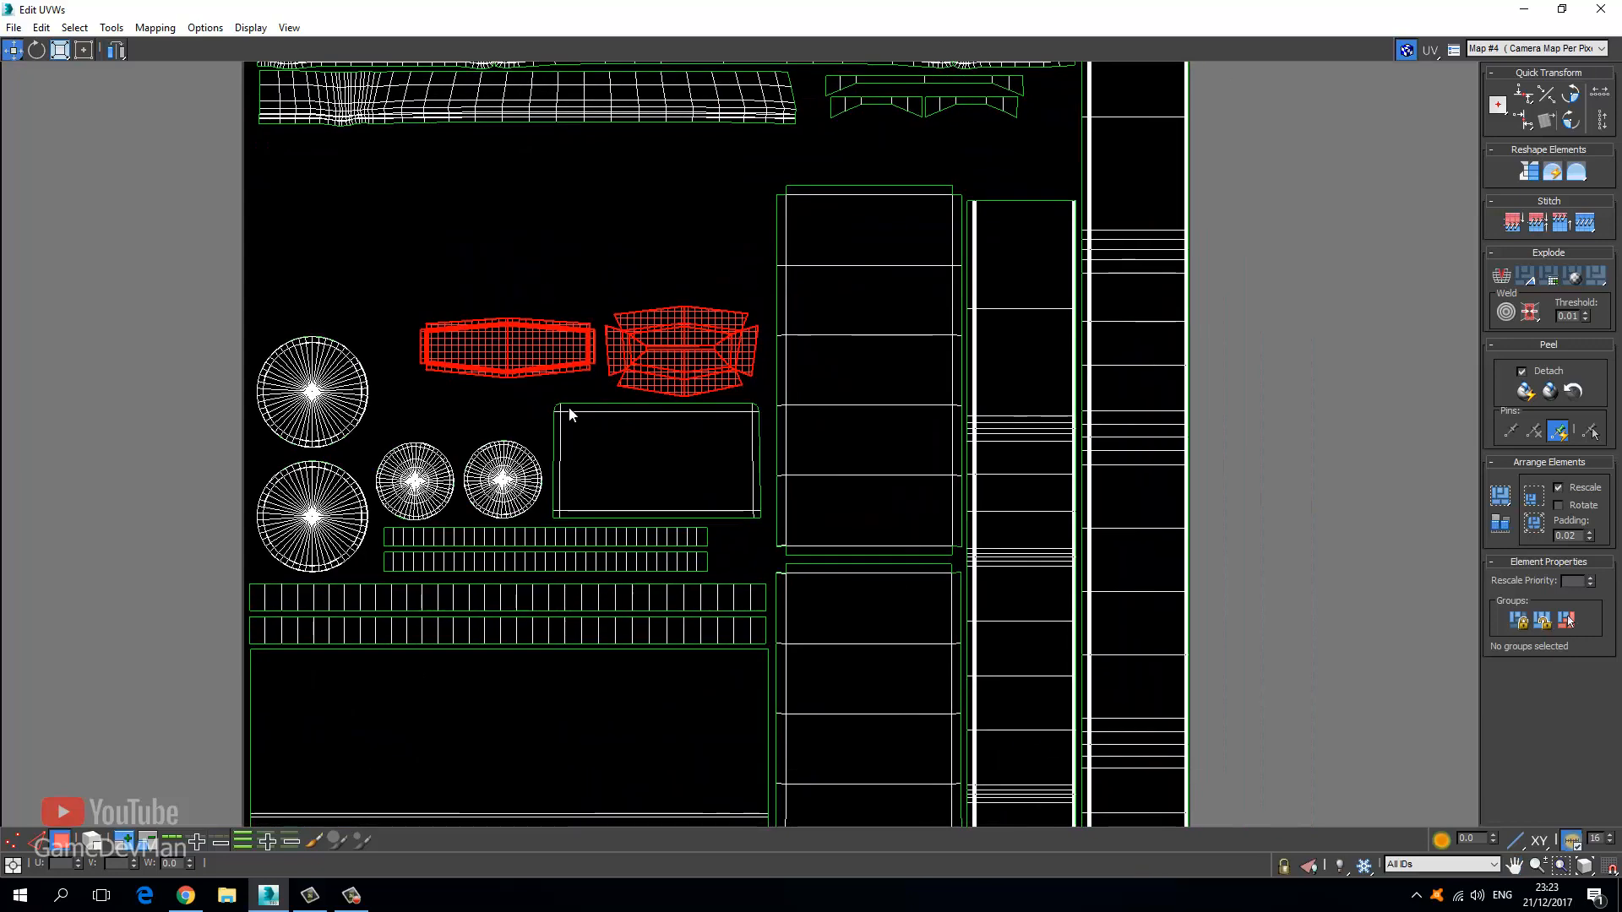
middle_drag(570, 414, 538, 597)
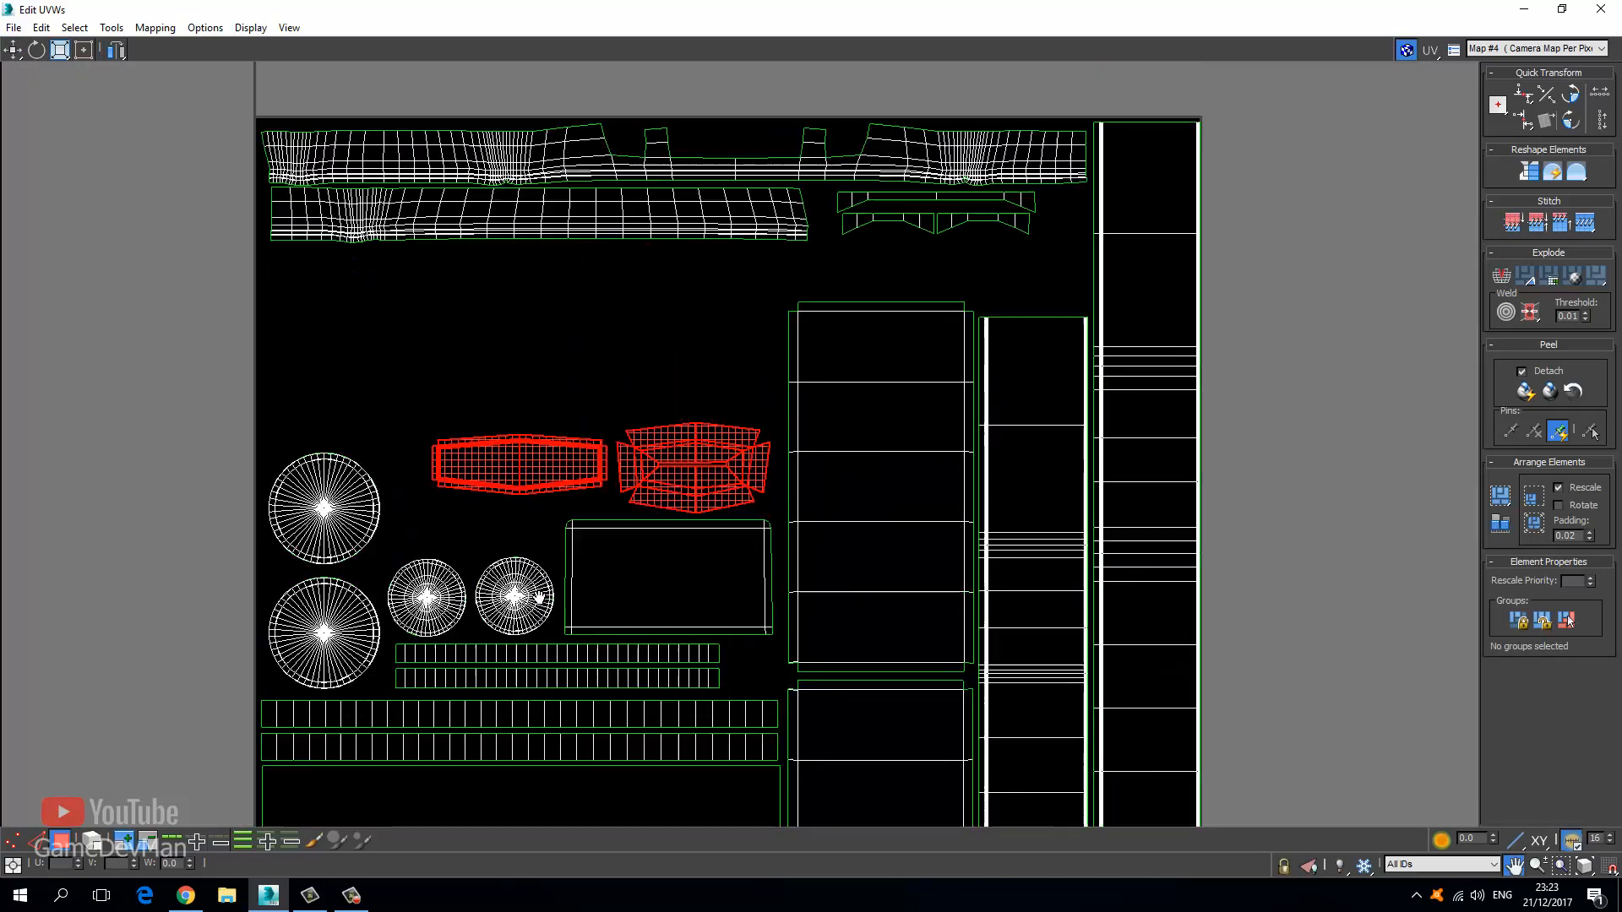
scroll(496, 471, up, 2)
drag(496, 470, 456, 572)
Stack the boxy hex shell above the elongated one, then deselect it.
click(58, 50)
click(13, 50)
click(12, 50)
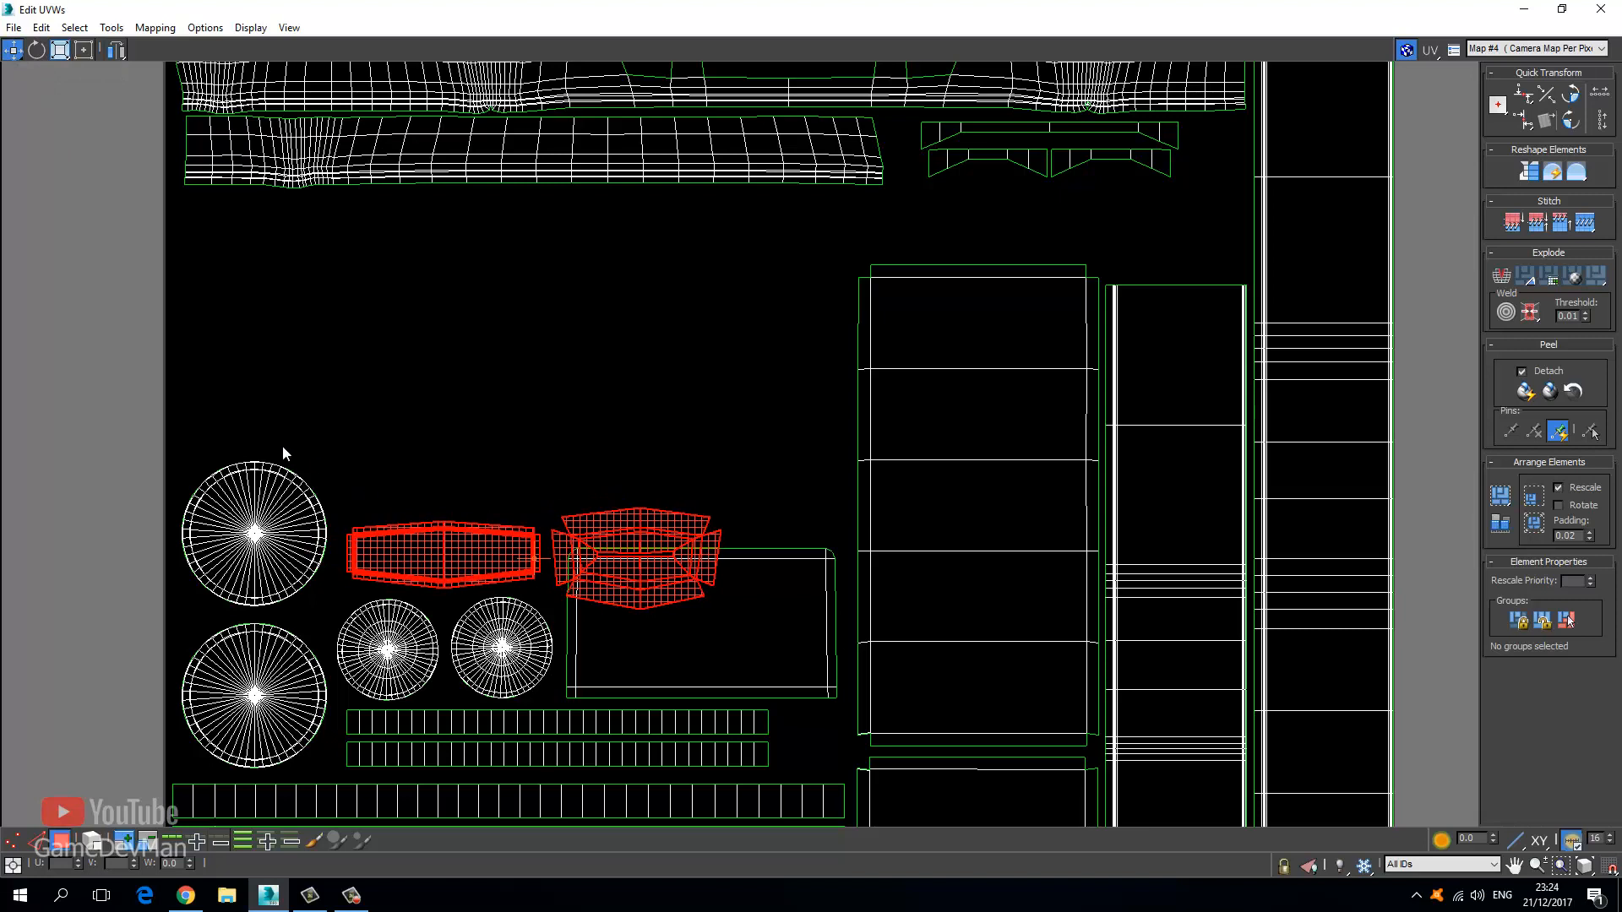
alt+drag(533, 615, 555, 621)
drag(646, 556, 548, 434)
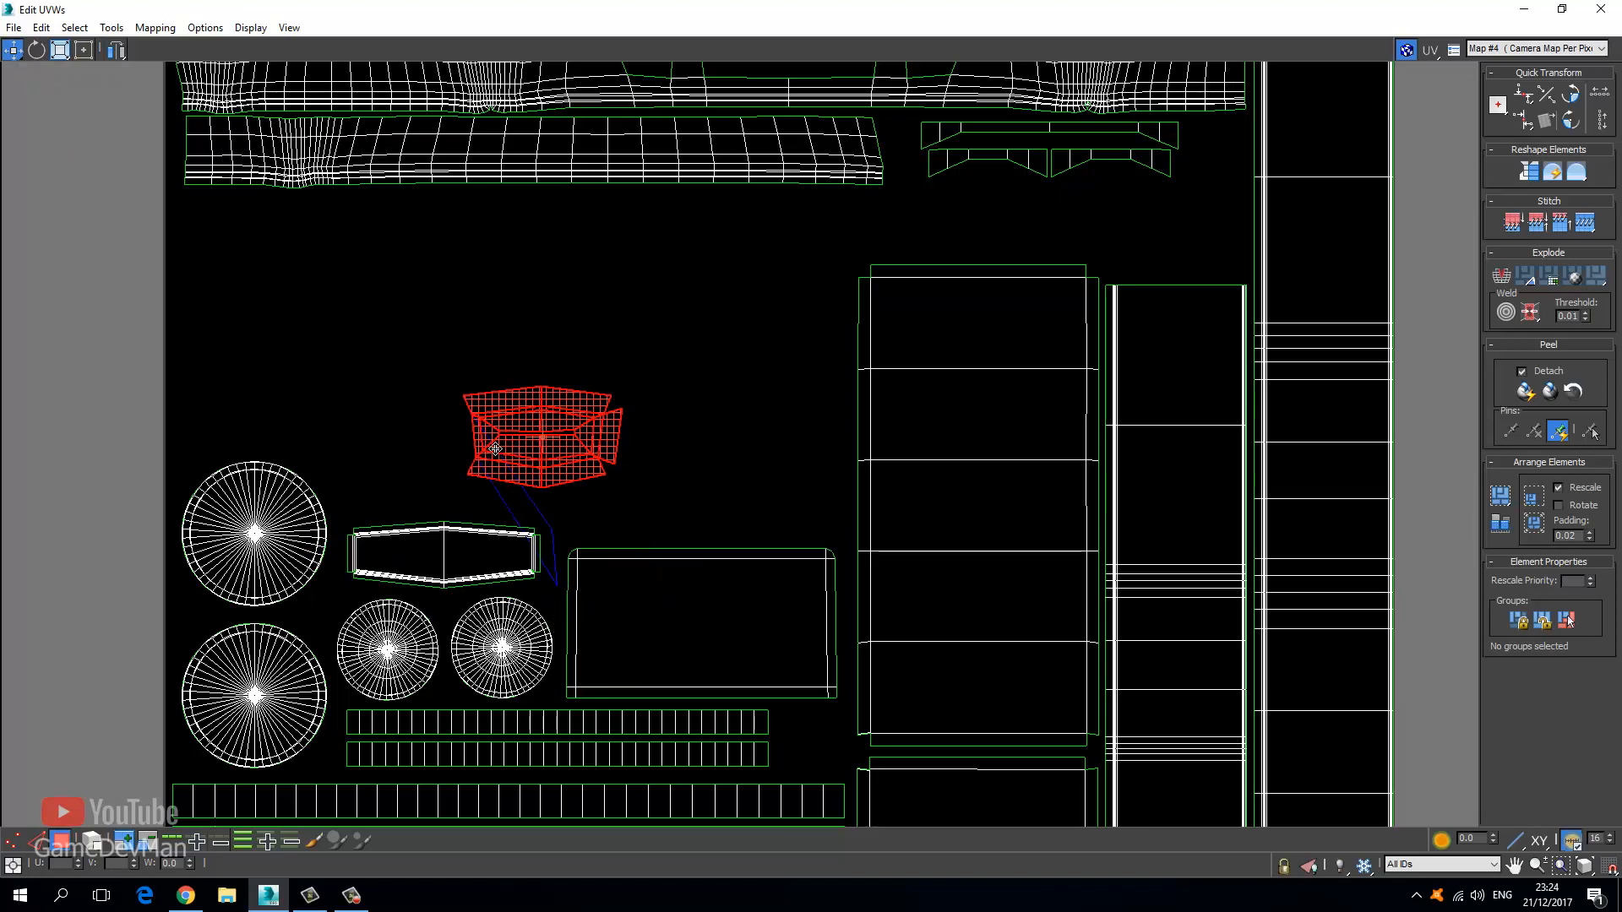
key(ctrl+z)
drag(593, 533, 393, 439)
click(367, 332)
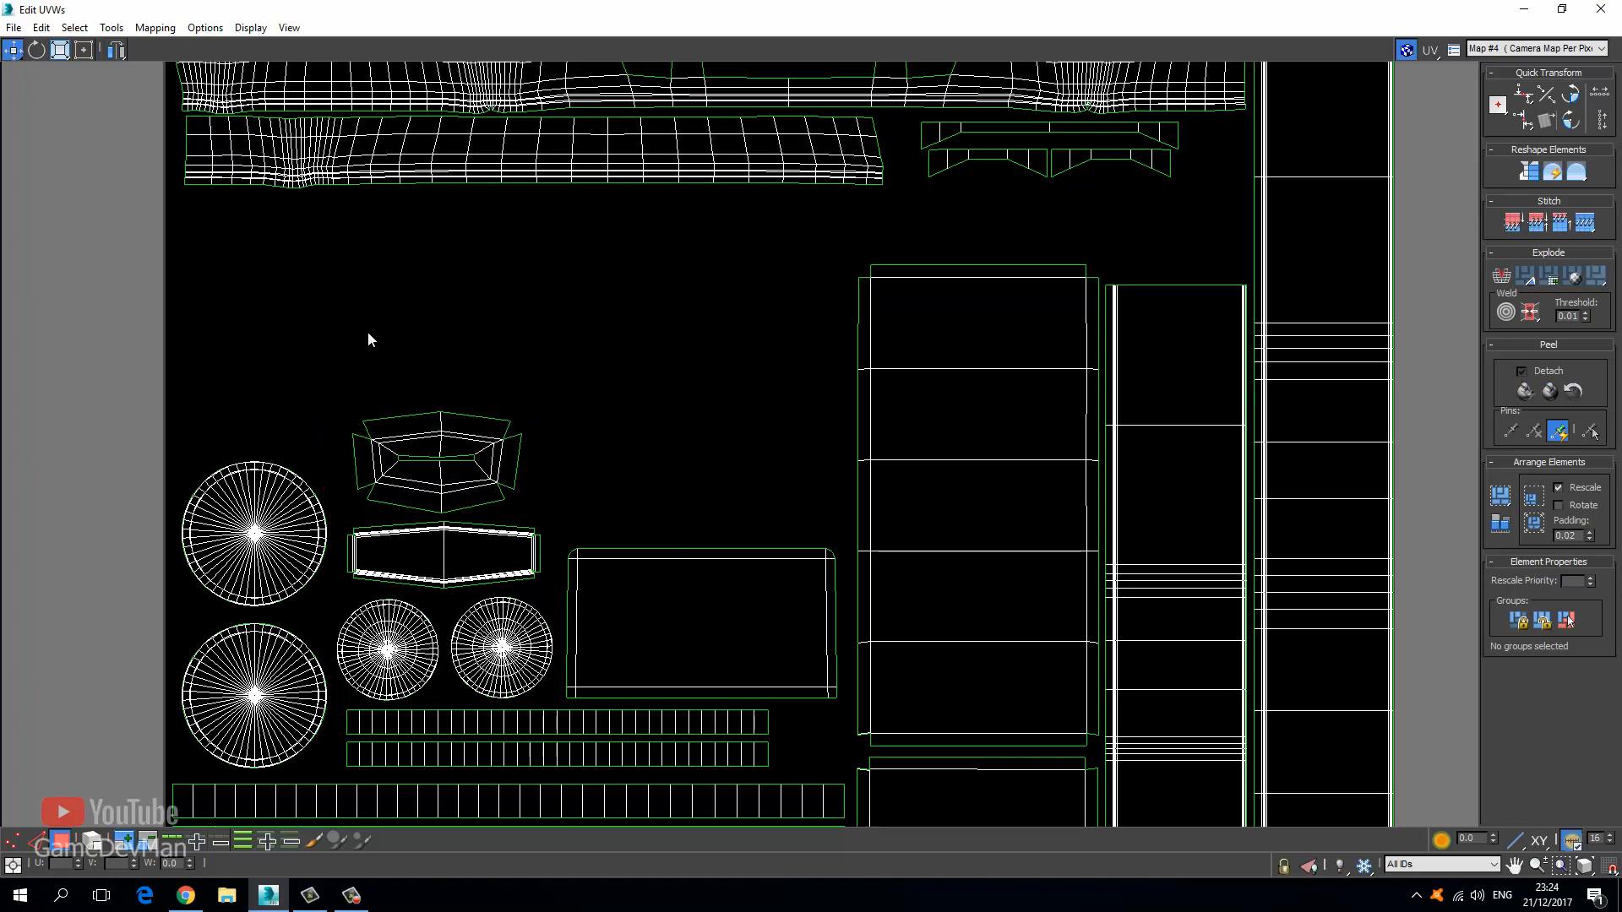
scroll(405, 327, down, 8)
middle_drag(517, 207, 368, 570)
scroll(368, 570, down, 1)
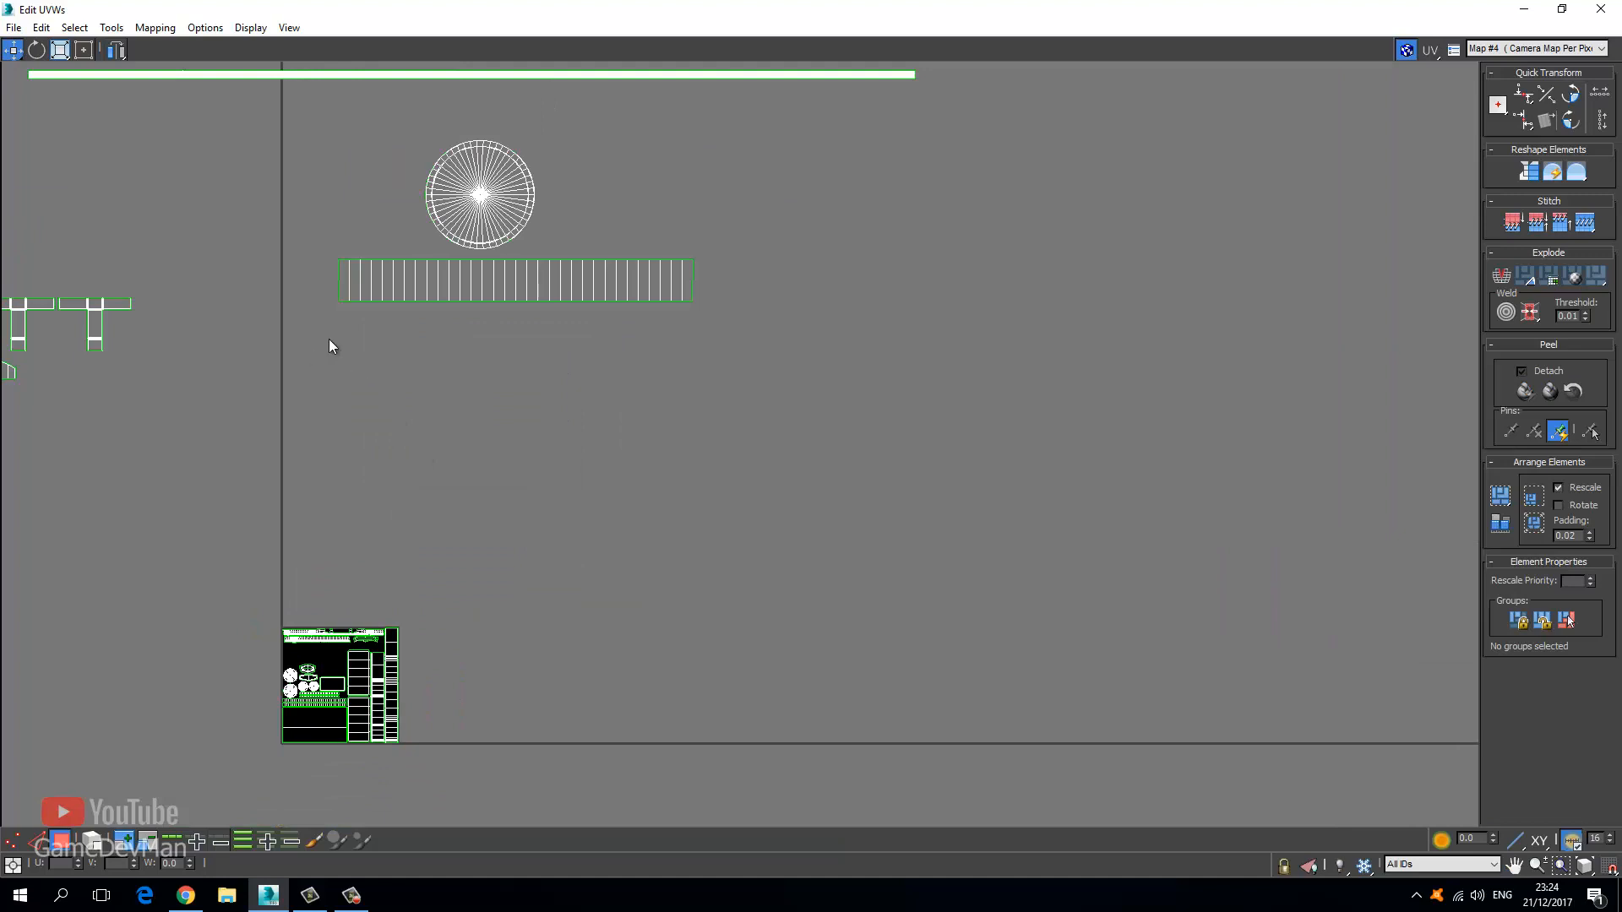
Select the loose grille strip shell above the tile and check it on the 3D model.
click(661, 280)
drag(552, 4, 260, 115)
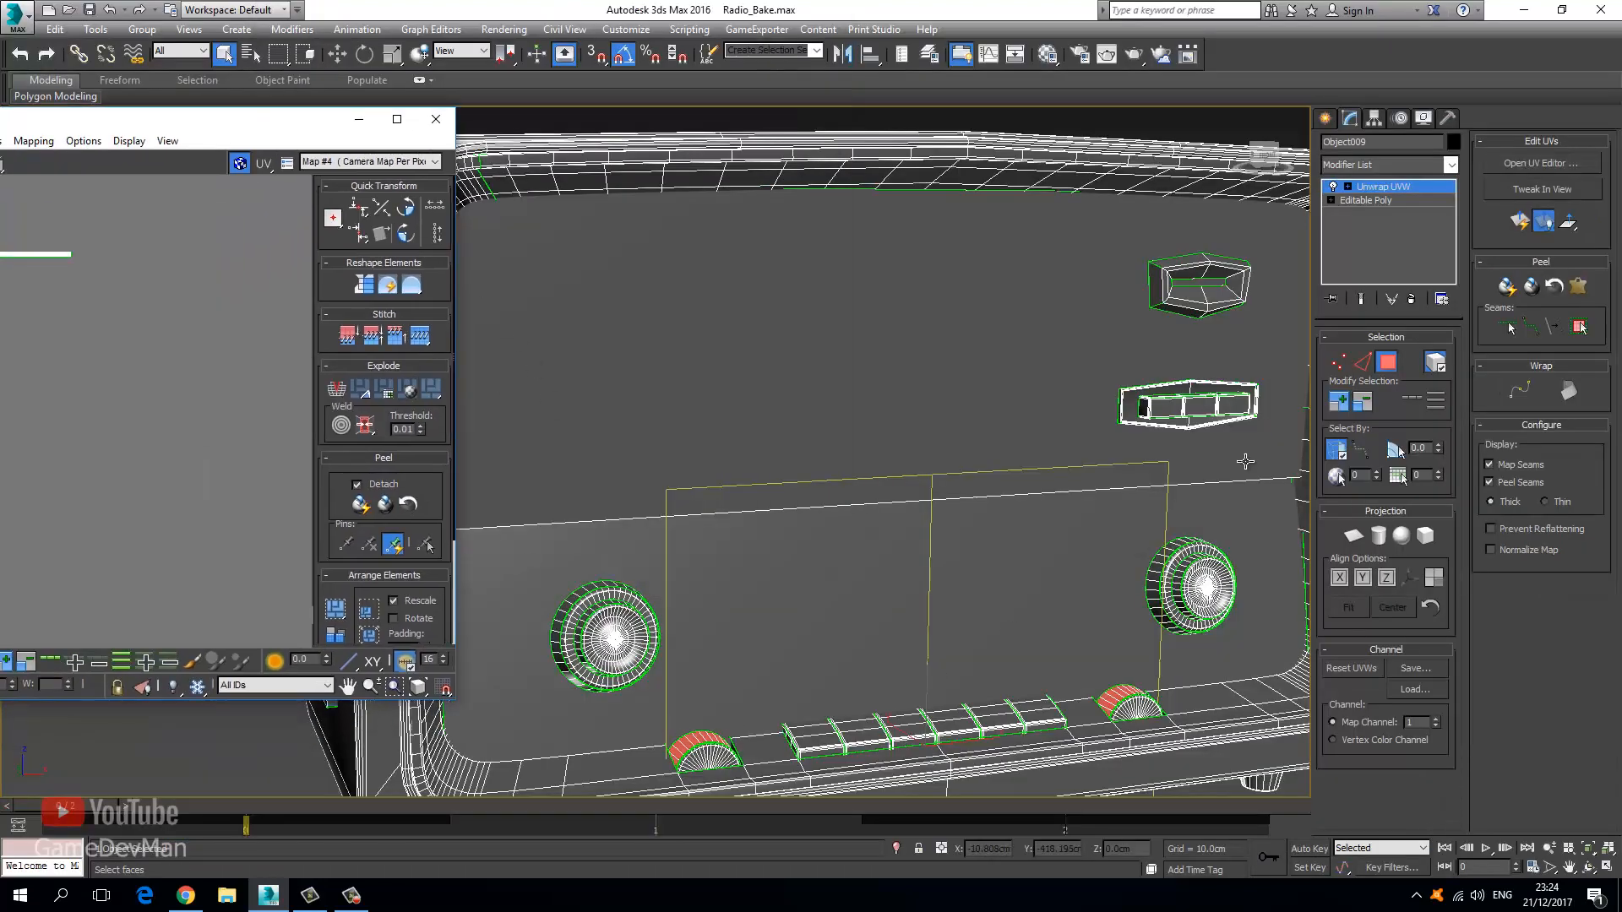
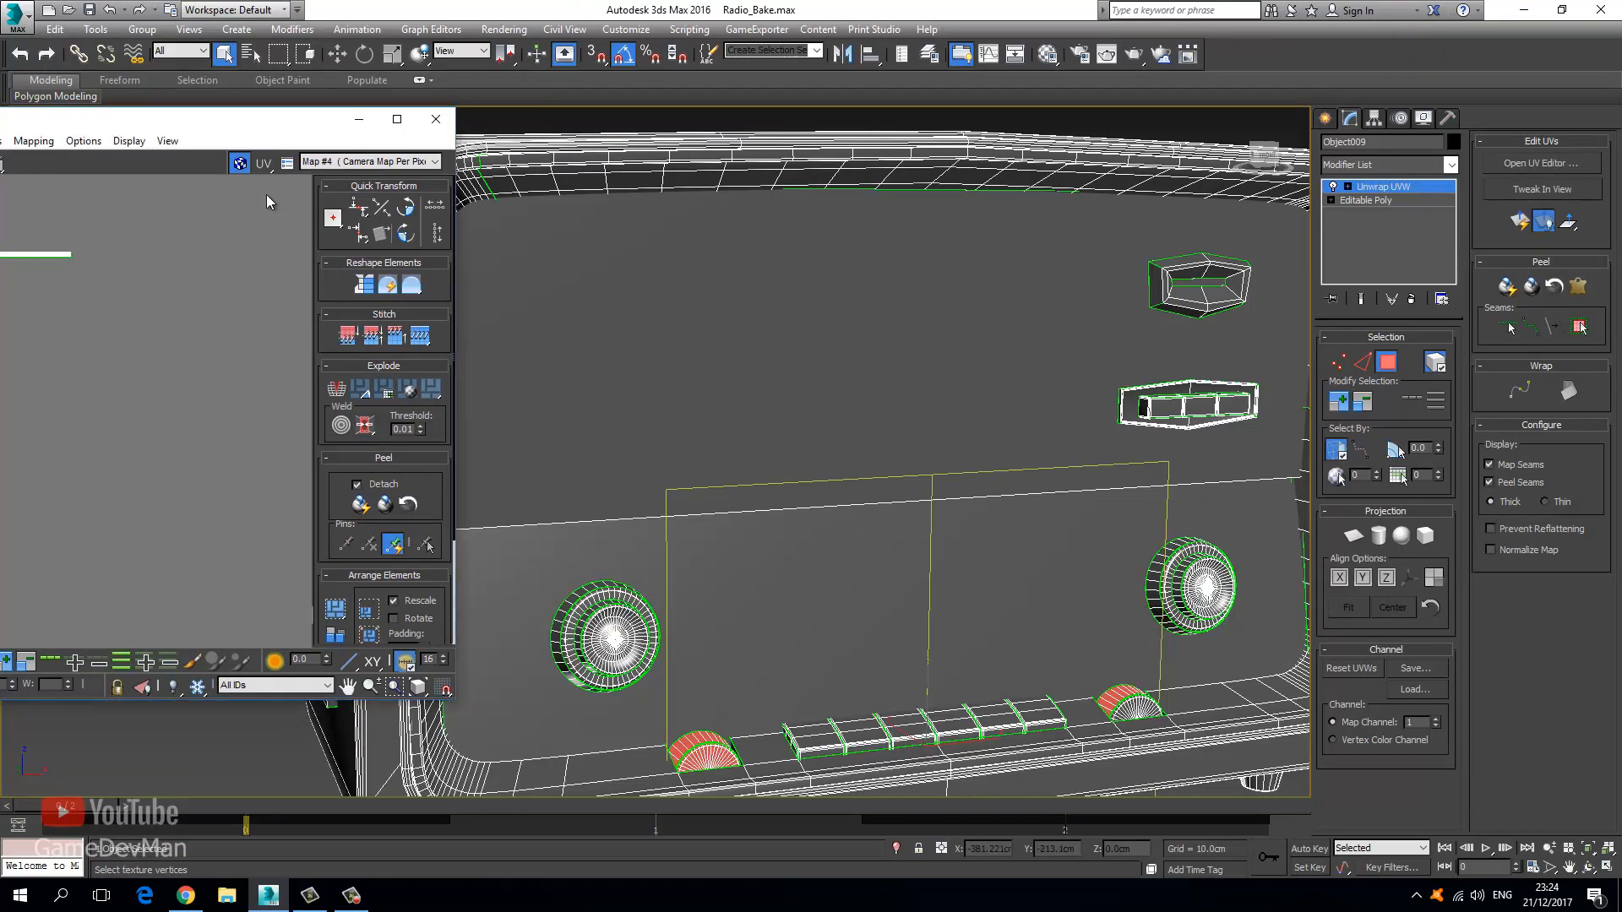
Maximize the Edit UVWs window so the UV editor fills the whole screen.
drag(196, 120, 903, 5)
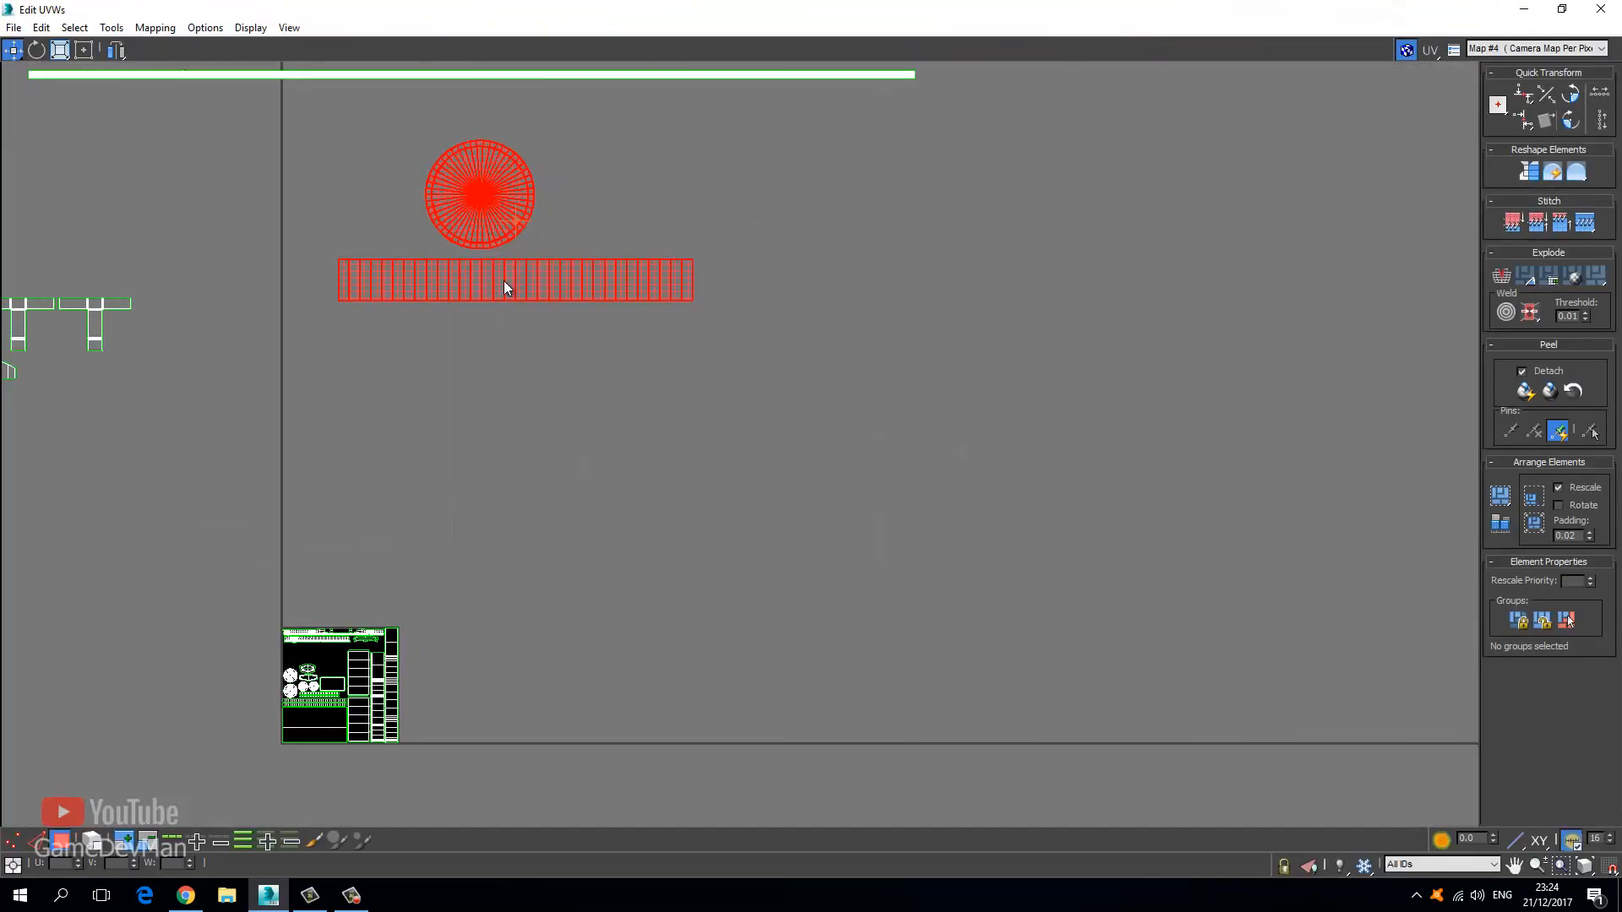
Pull the top knob circle and strip off their duplicates, then set the other strip below.
shift+drag(465, 225, 465, 349)
click(385, 456)
click(398, 405)
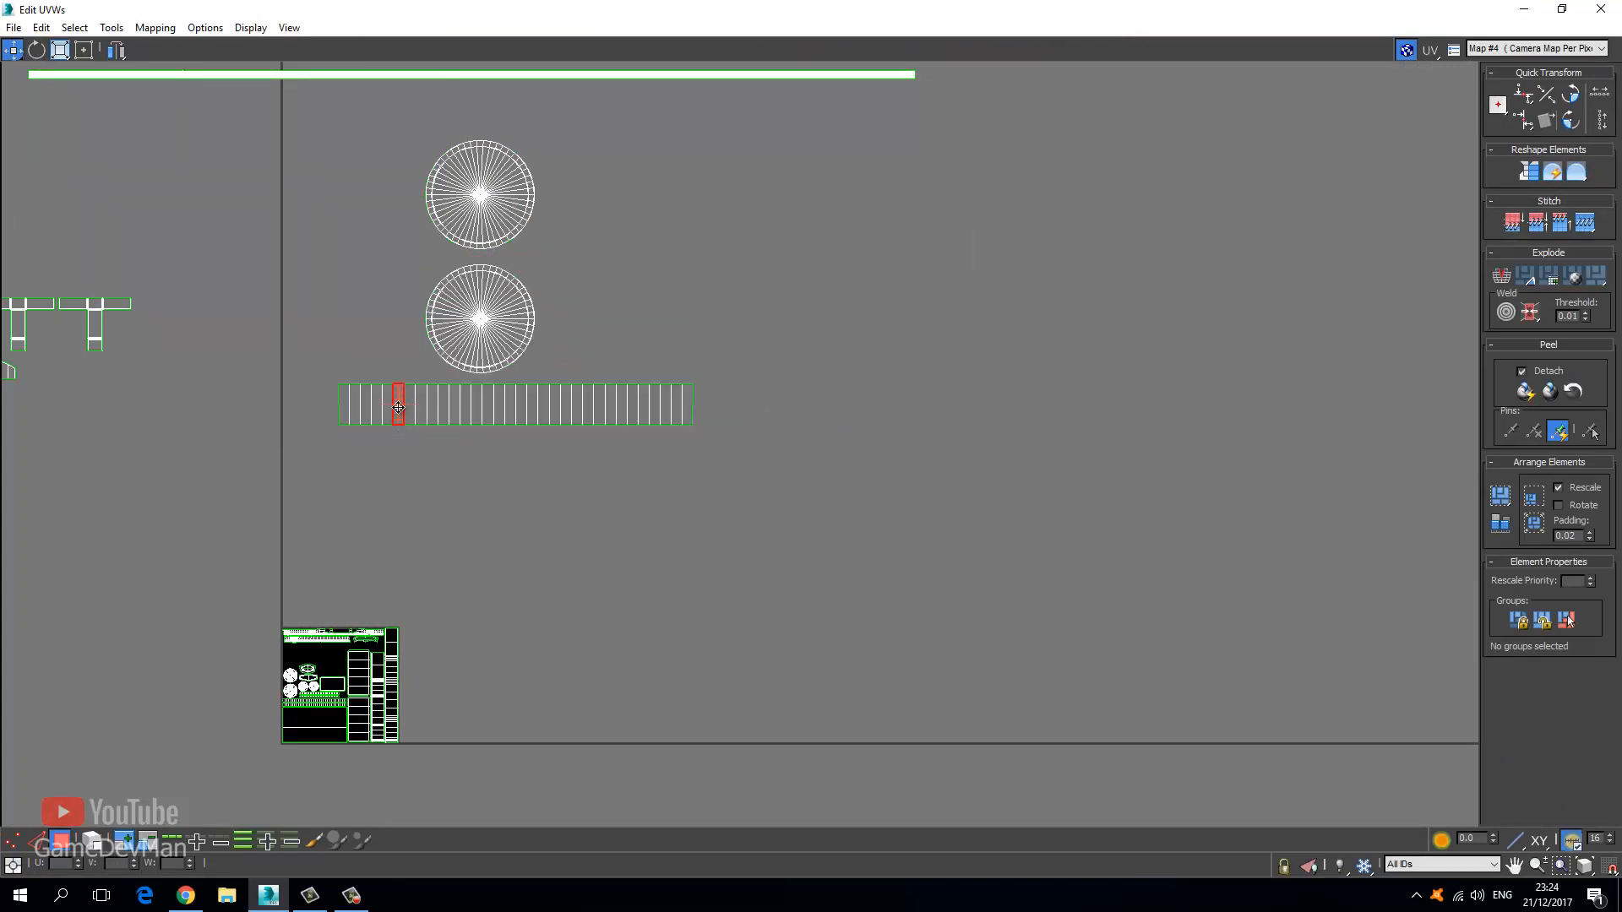
drag(397, 408, 401, 454)
click(124, 845)
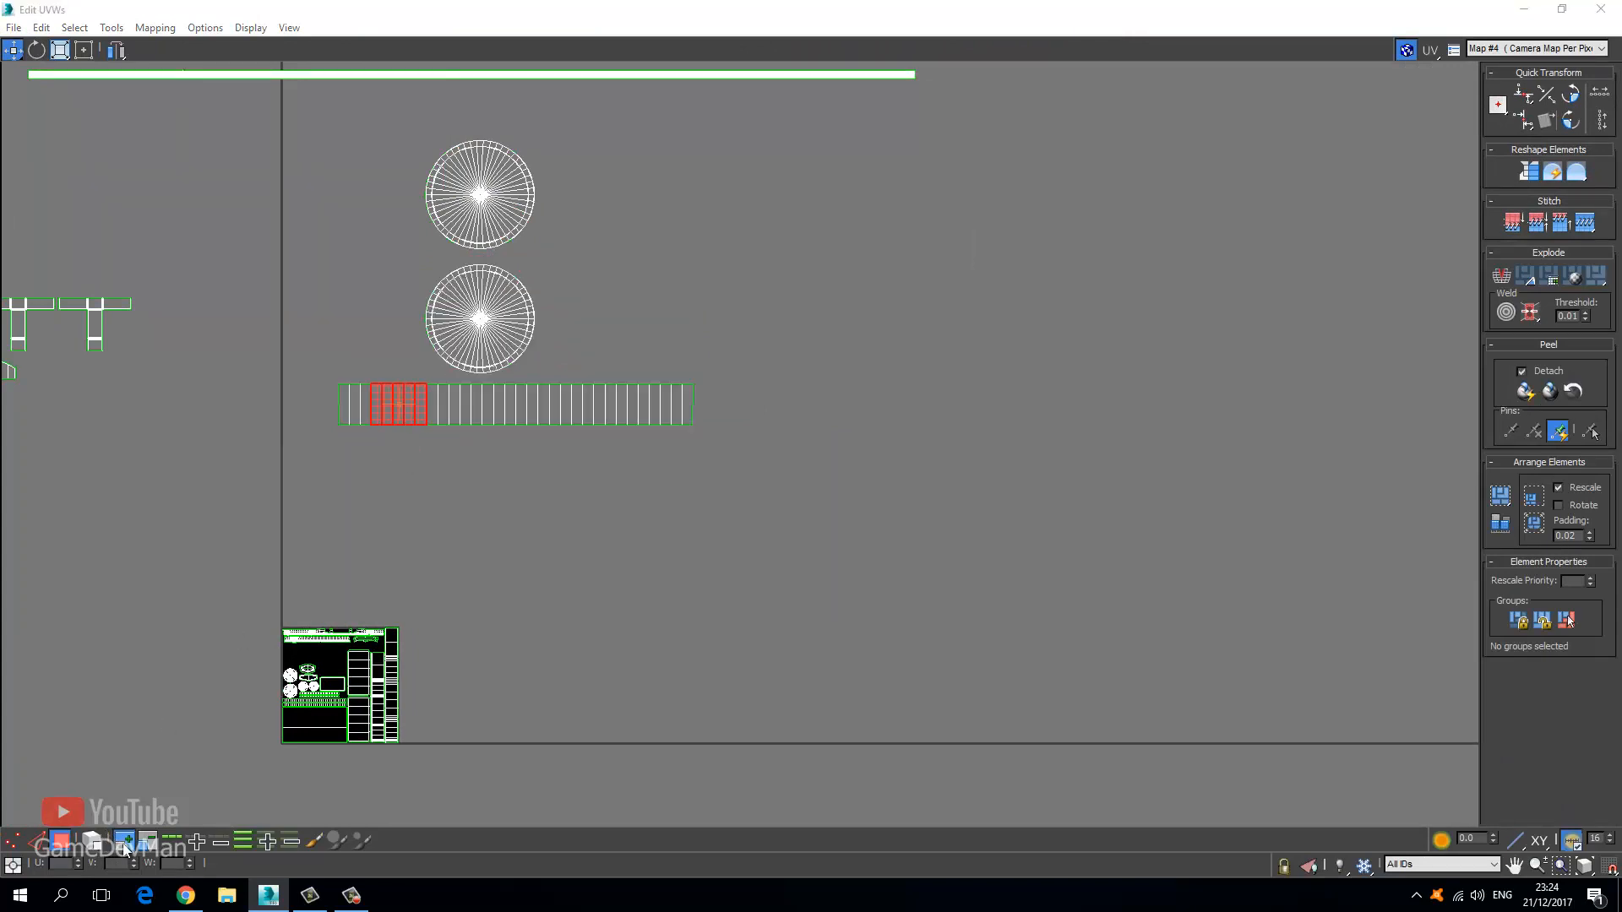
click(124, 845)
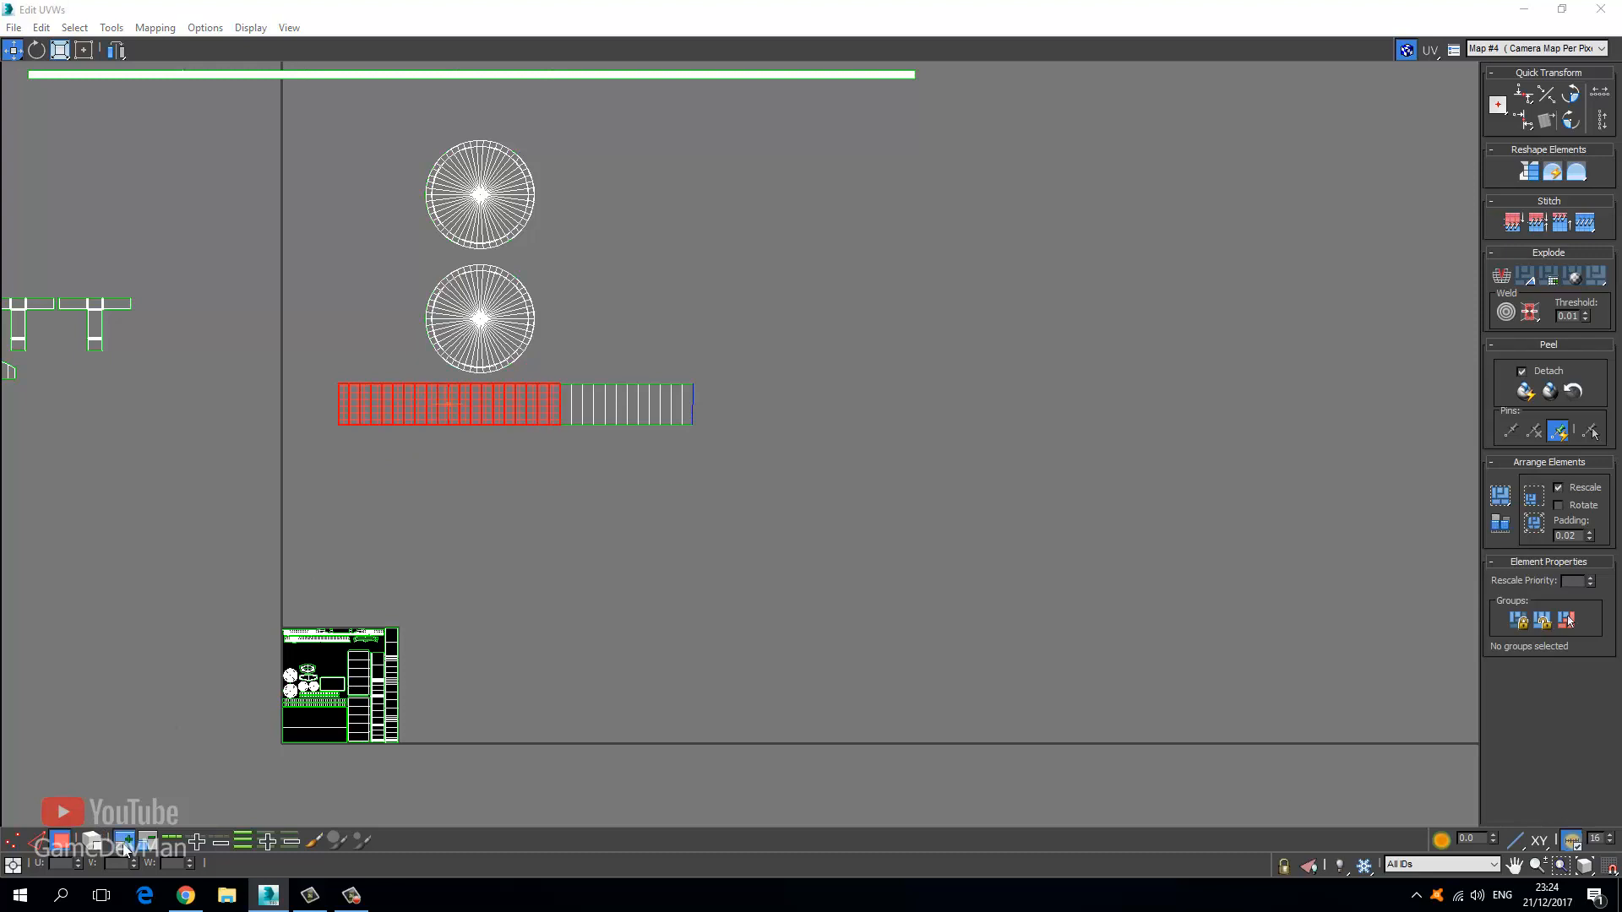
click(124, 844)
click(124, 845)
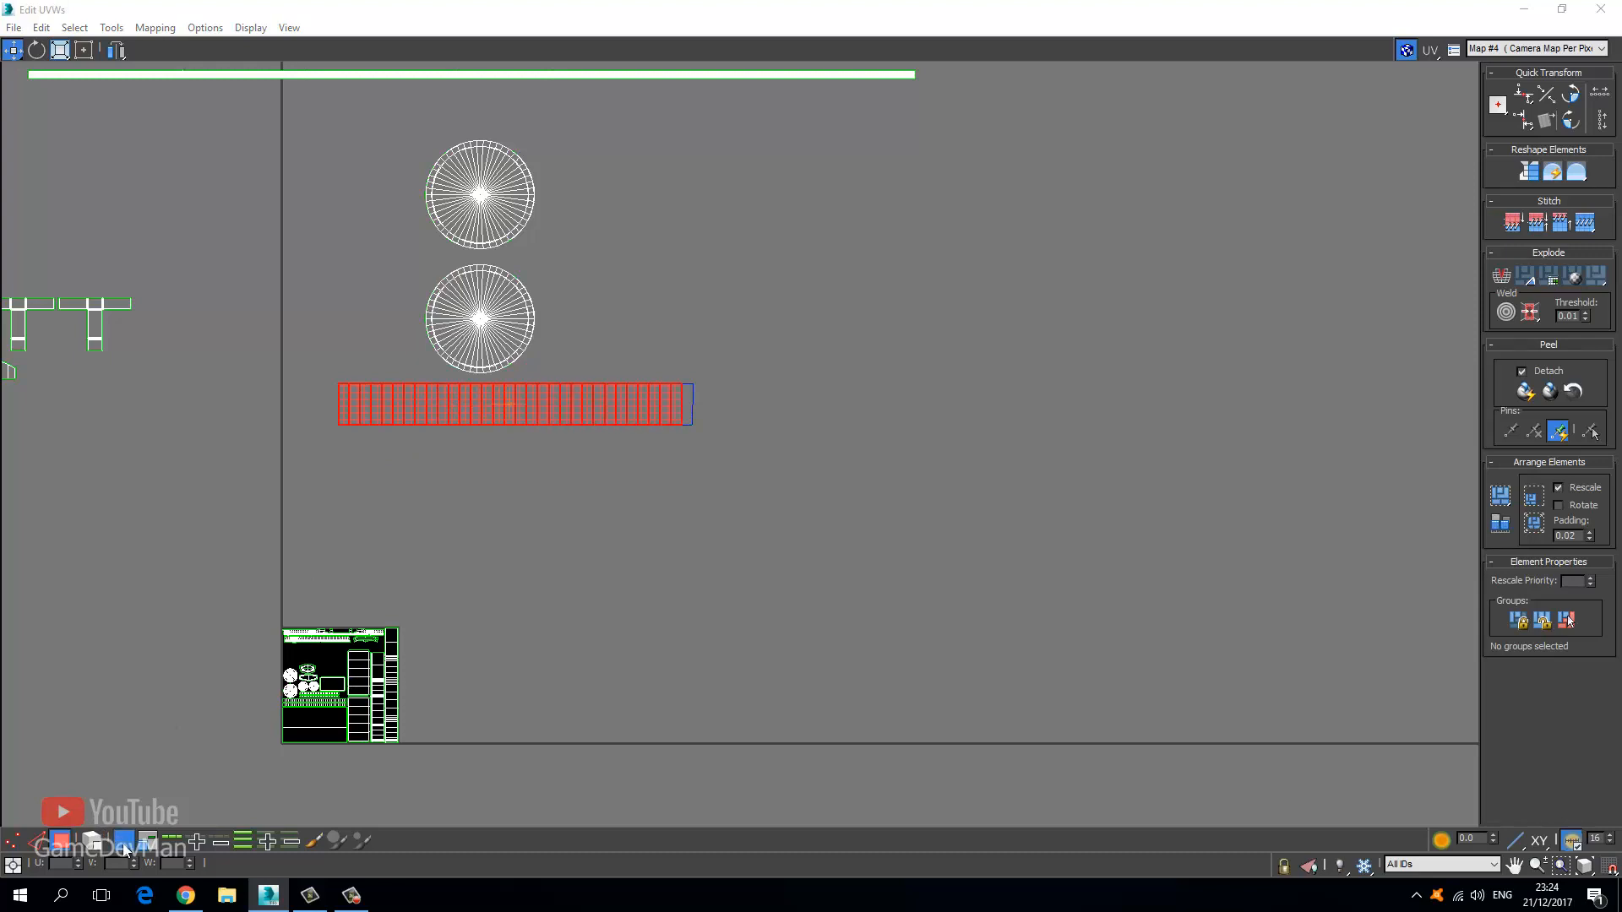
drag(521, 401, 519, 449)
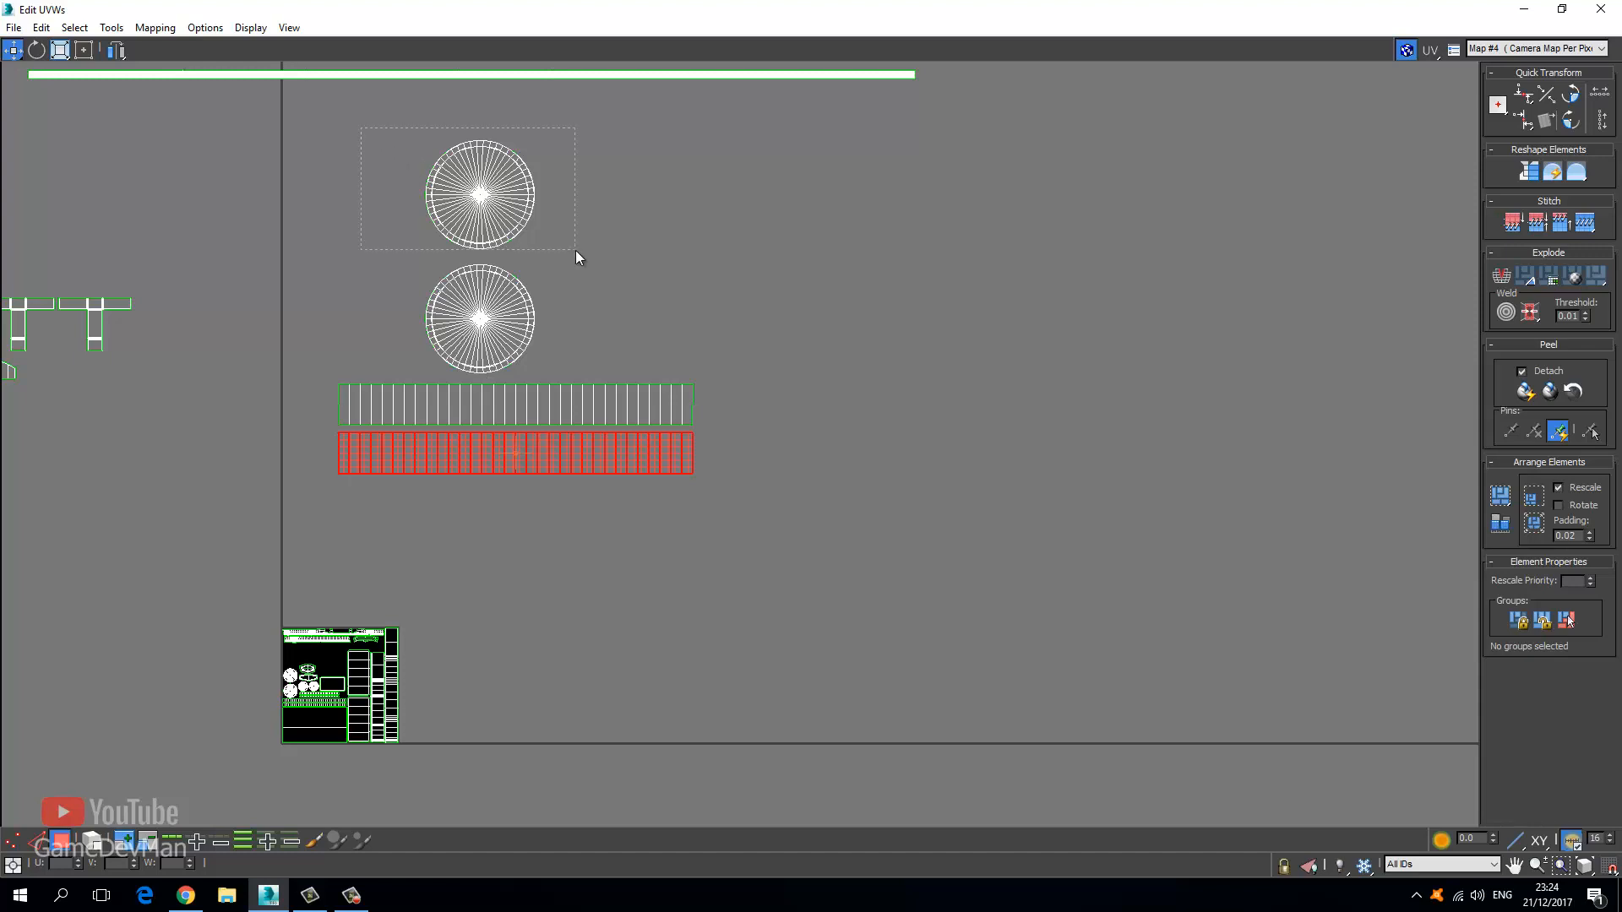
Place the upper knob circle beside the lower one, then move all four shells down-left.
drag(575, 251, 578, 254)
drag(485, 195, 602, 318)
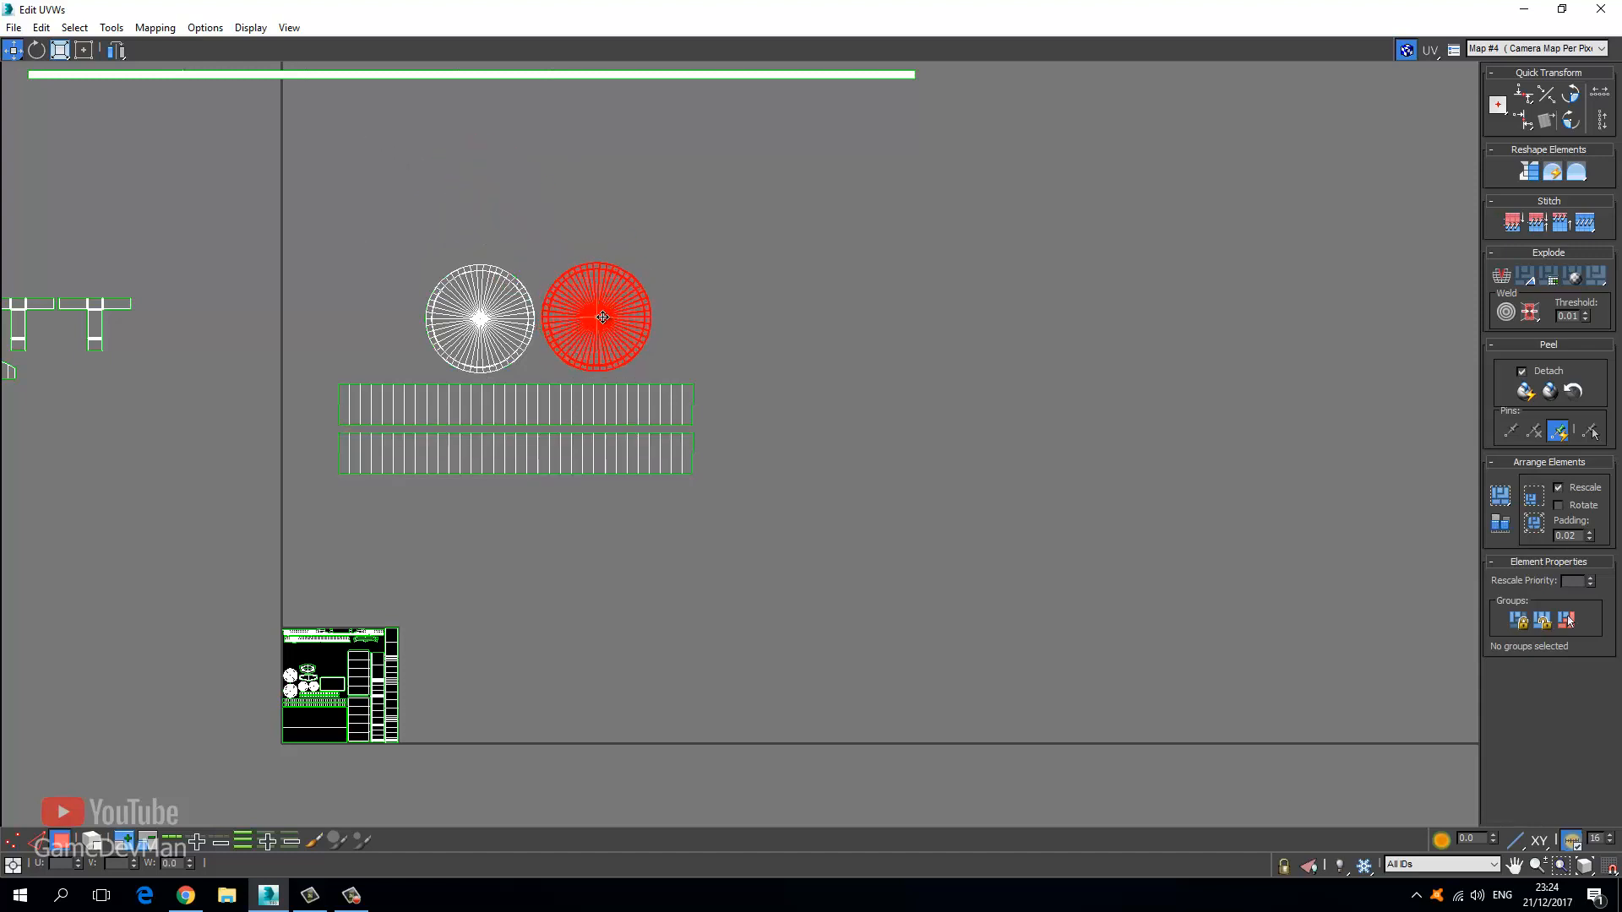
drag(802, 506, 497, 350)
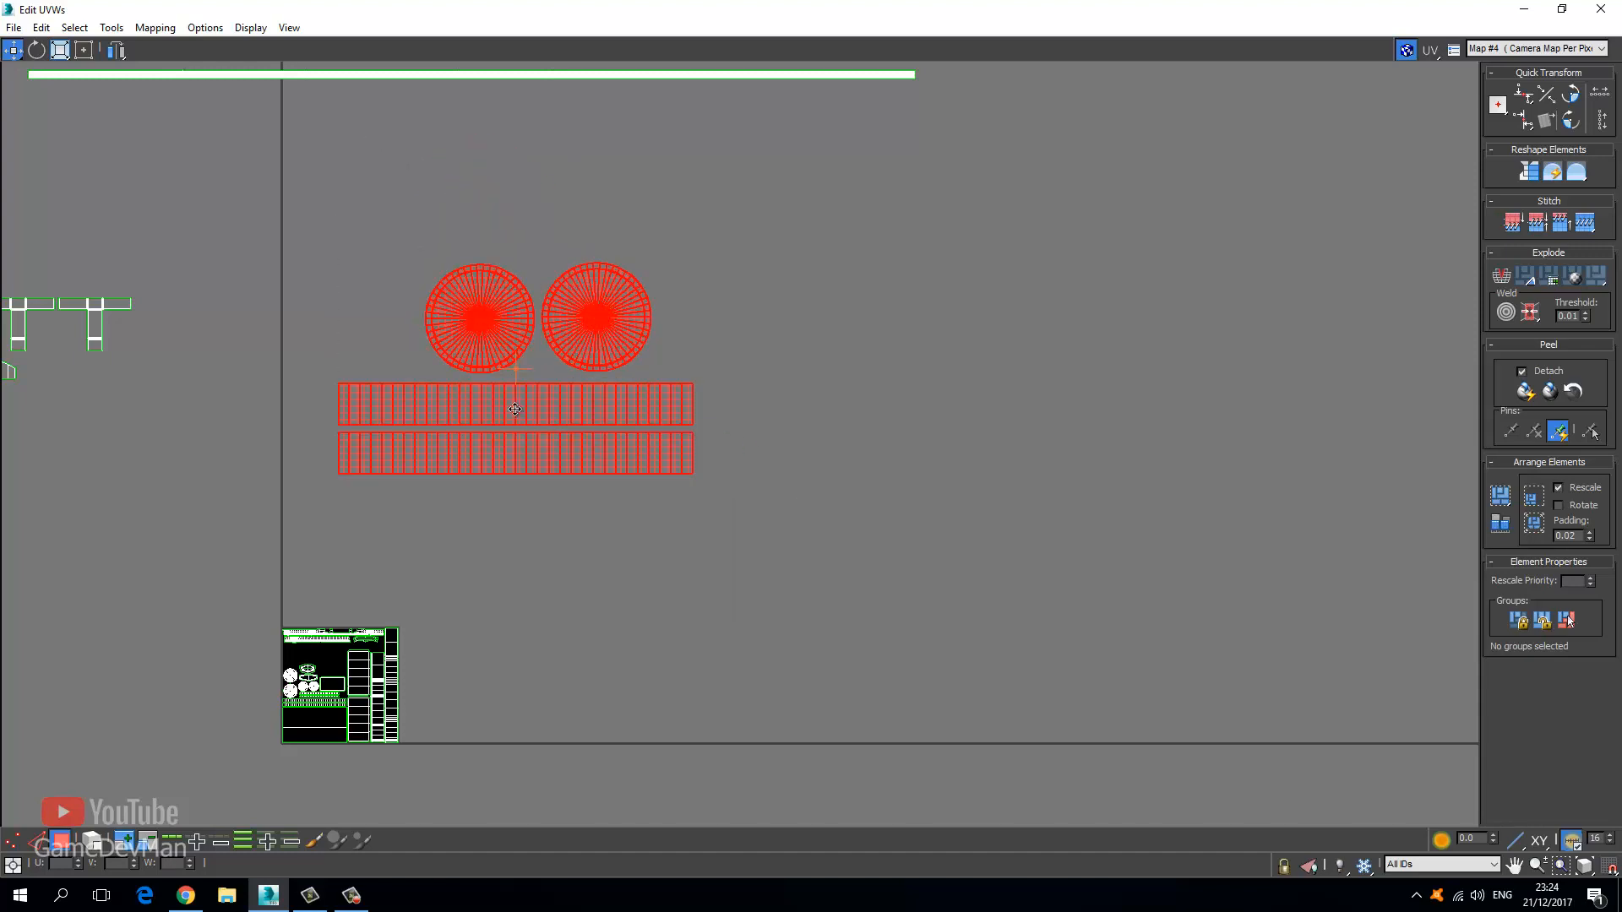
drag(513, 407, 343, 567)
Scale the two circles and two strips much smaller and move them toward the tile.
click(65, 49)
scroll(300, 450, up, 3)
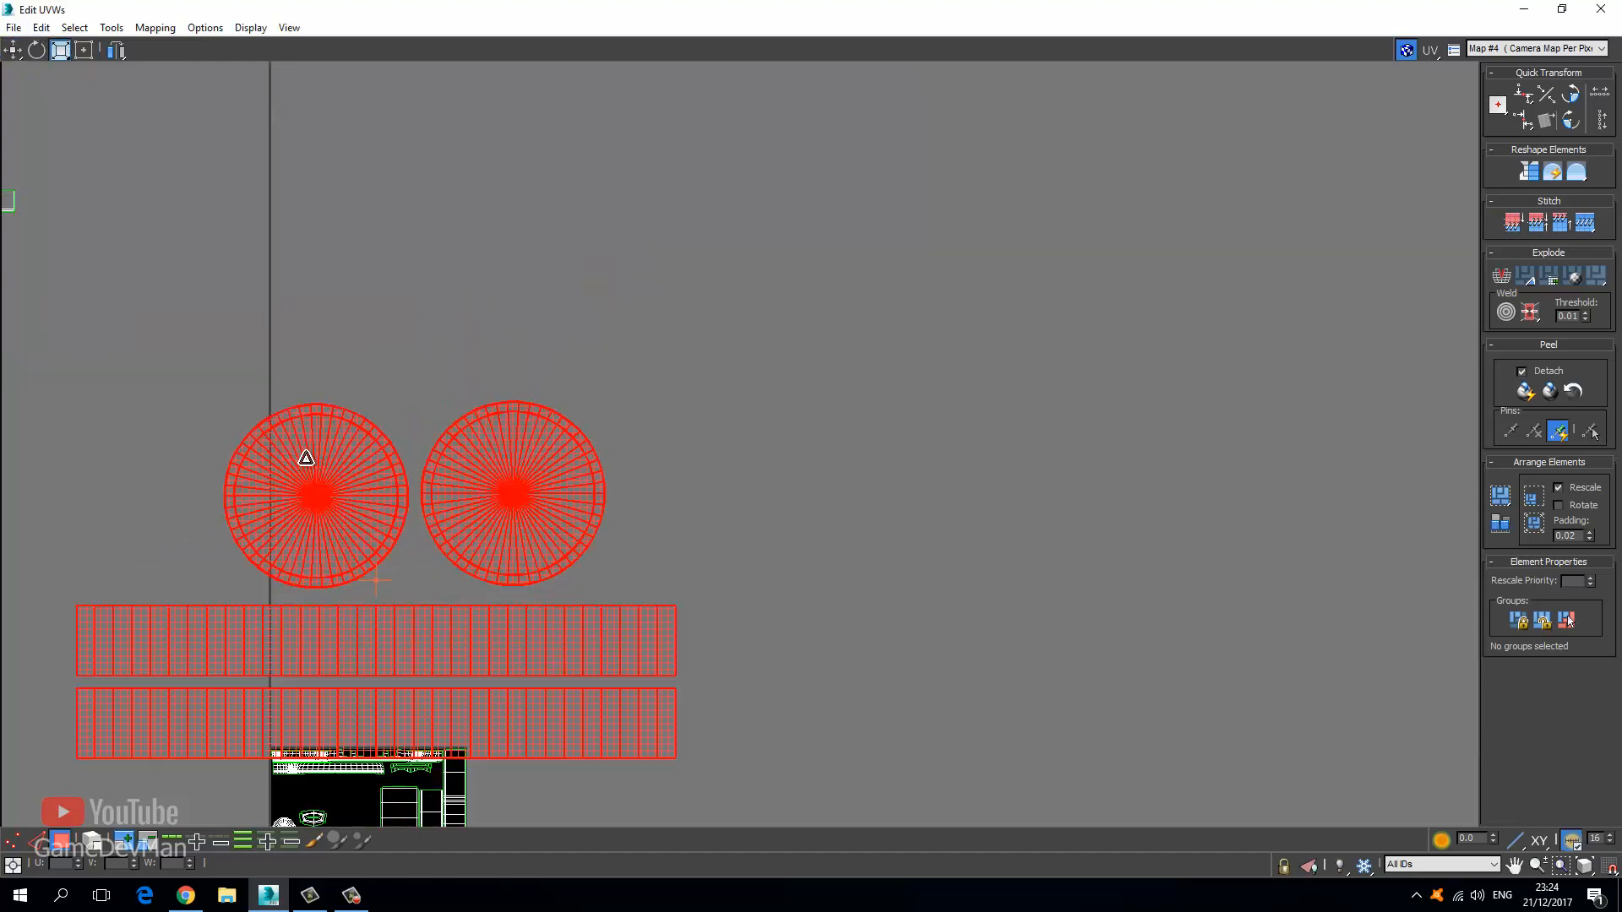
drag(304, 456, 387, 840)
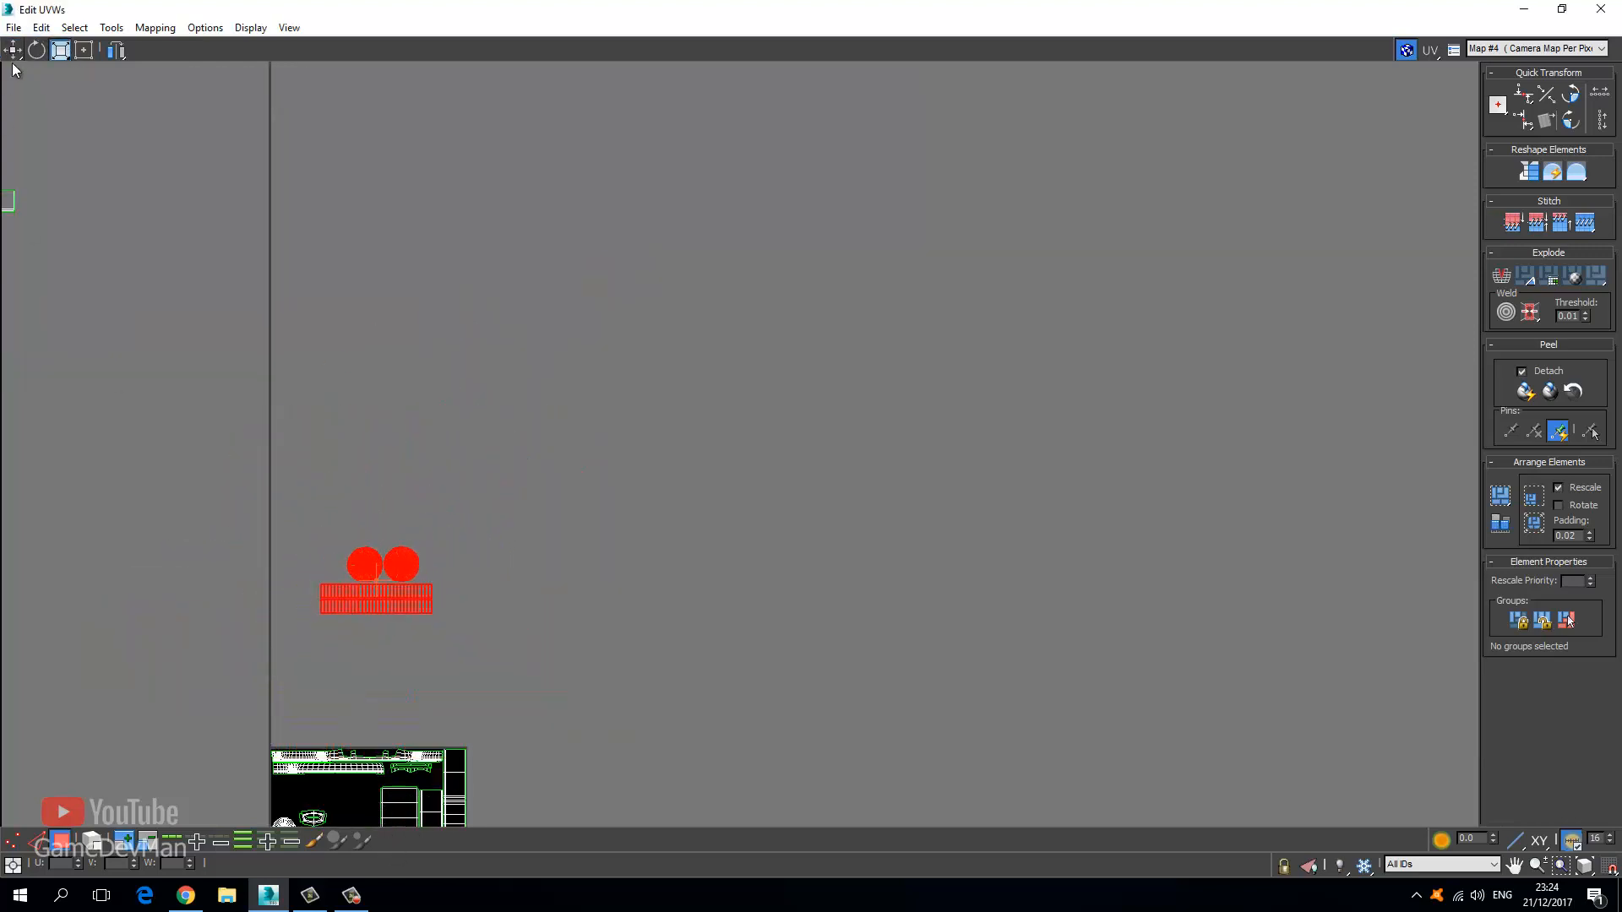
click(13, 53)
middle_drag(308, 628, 426, 436)
scroll(426, 436, up, 3)
Move the scaled knob circles and strips inside the 0–1 UV tile.
drag(559, 387, 473, 721)
middle_drag(471, 706, 481, 277)
scroll(482, 277, up, 2)
drag(494, 272, 257, 492)
click(67, 52)
click(13, 50)
scroll(427, 418, up, 4)
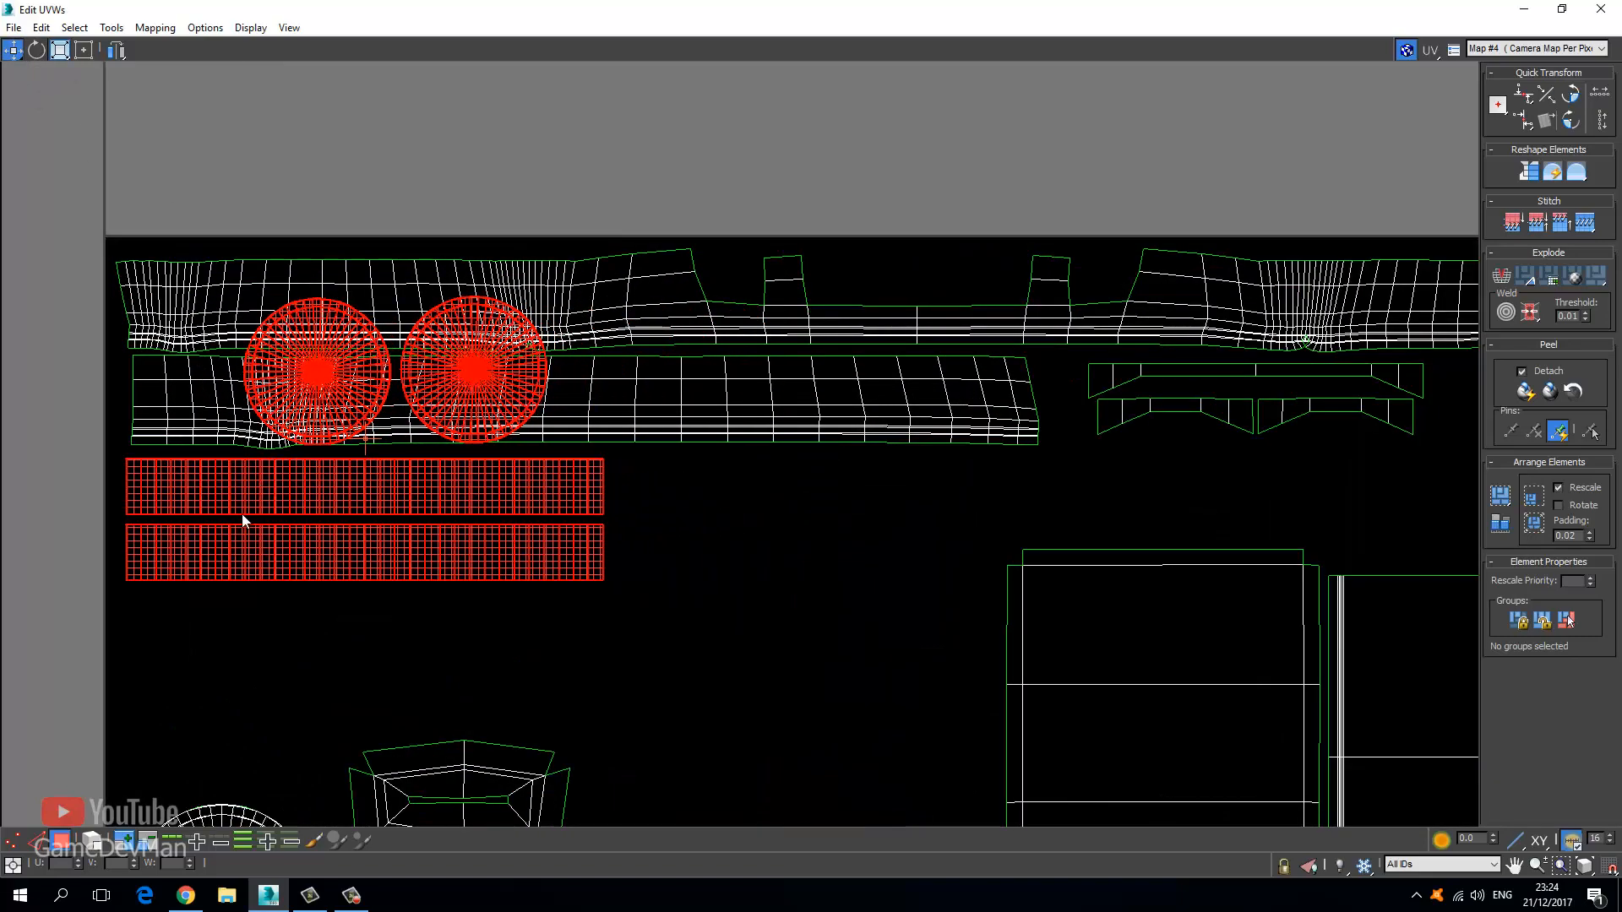
Position the two knob circles side by side just right of the strips.
alt+drag(532, 560, 672, 487)
drag(314, 351, 690, 497)
drag(561, 652, 771, 427)
drag(691, 489, 685, 502)
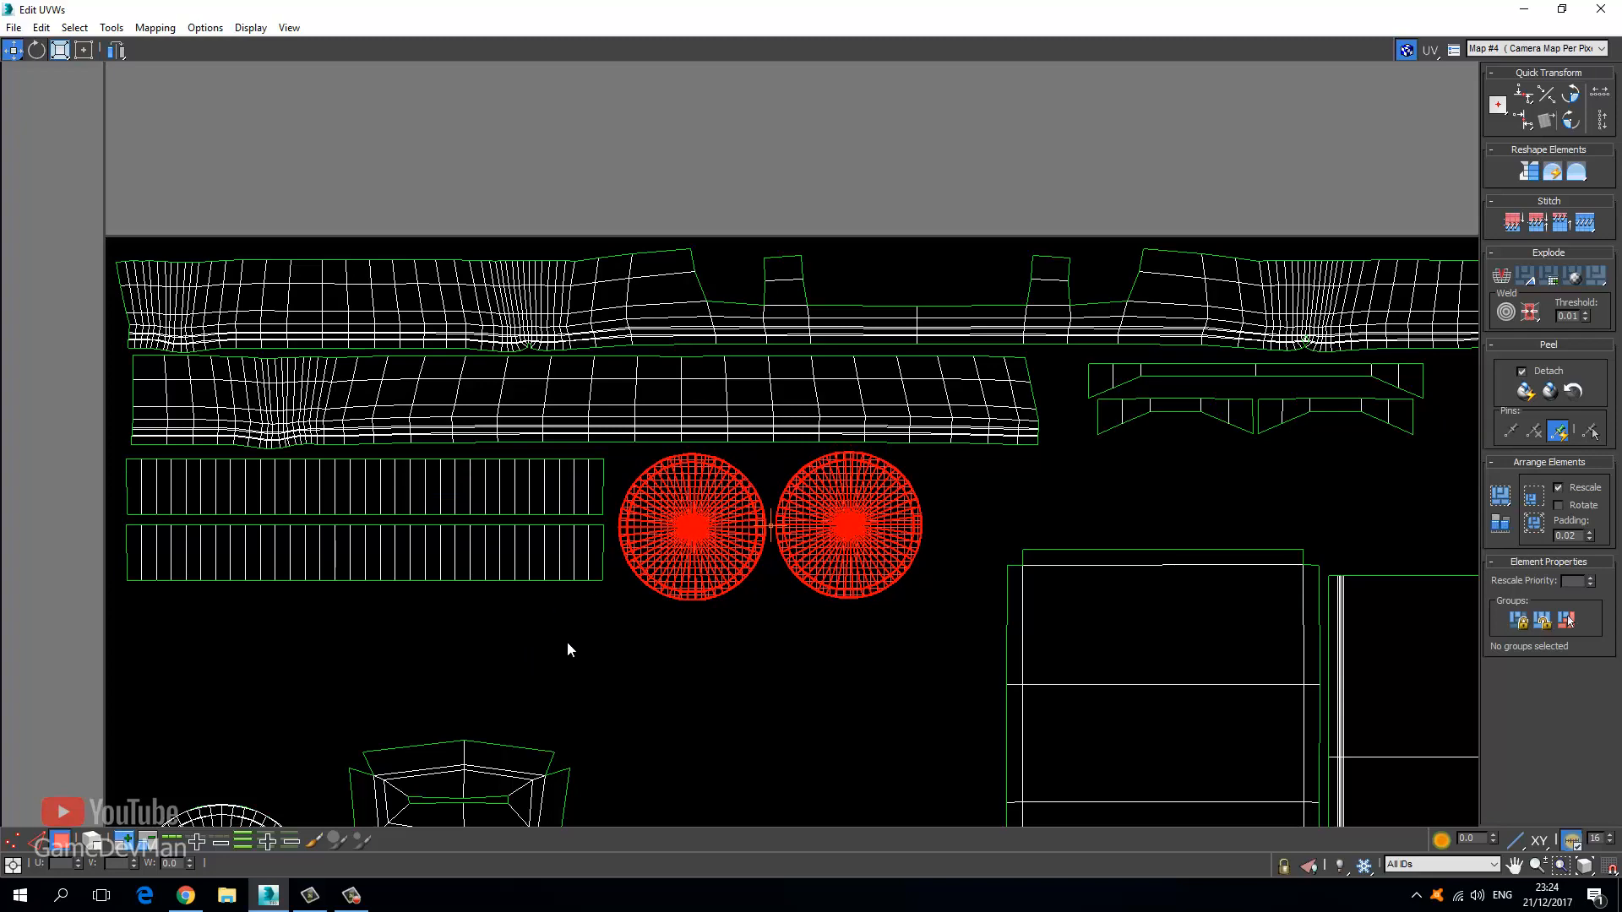
drag(678, 566, 675, 561)
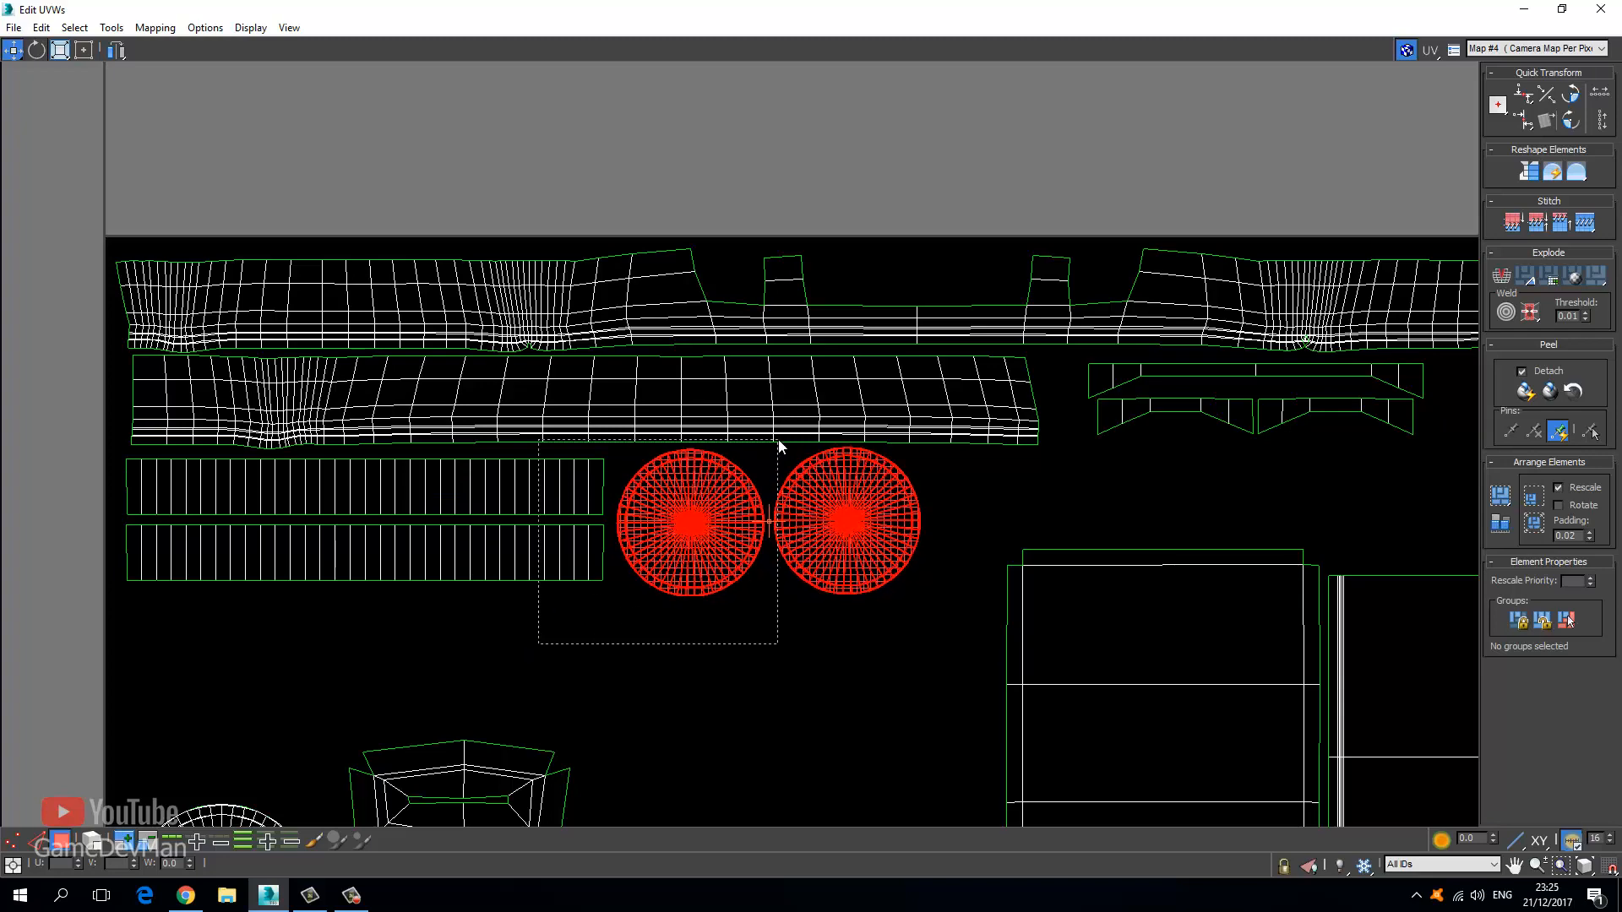
drag(830, 522, 835, 524)
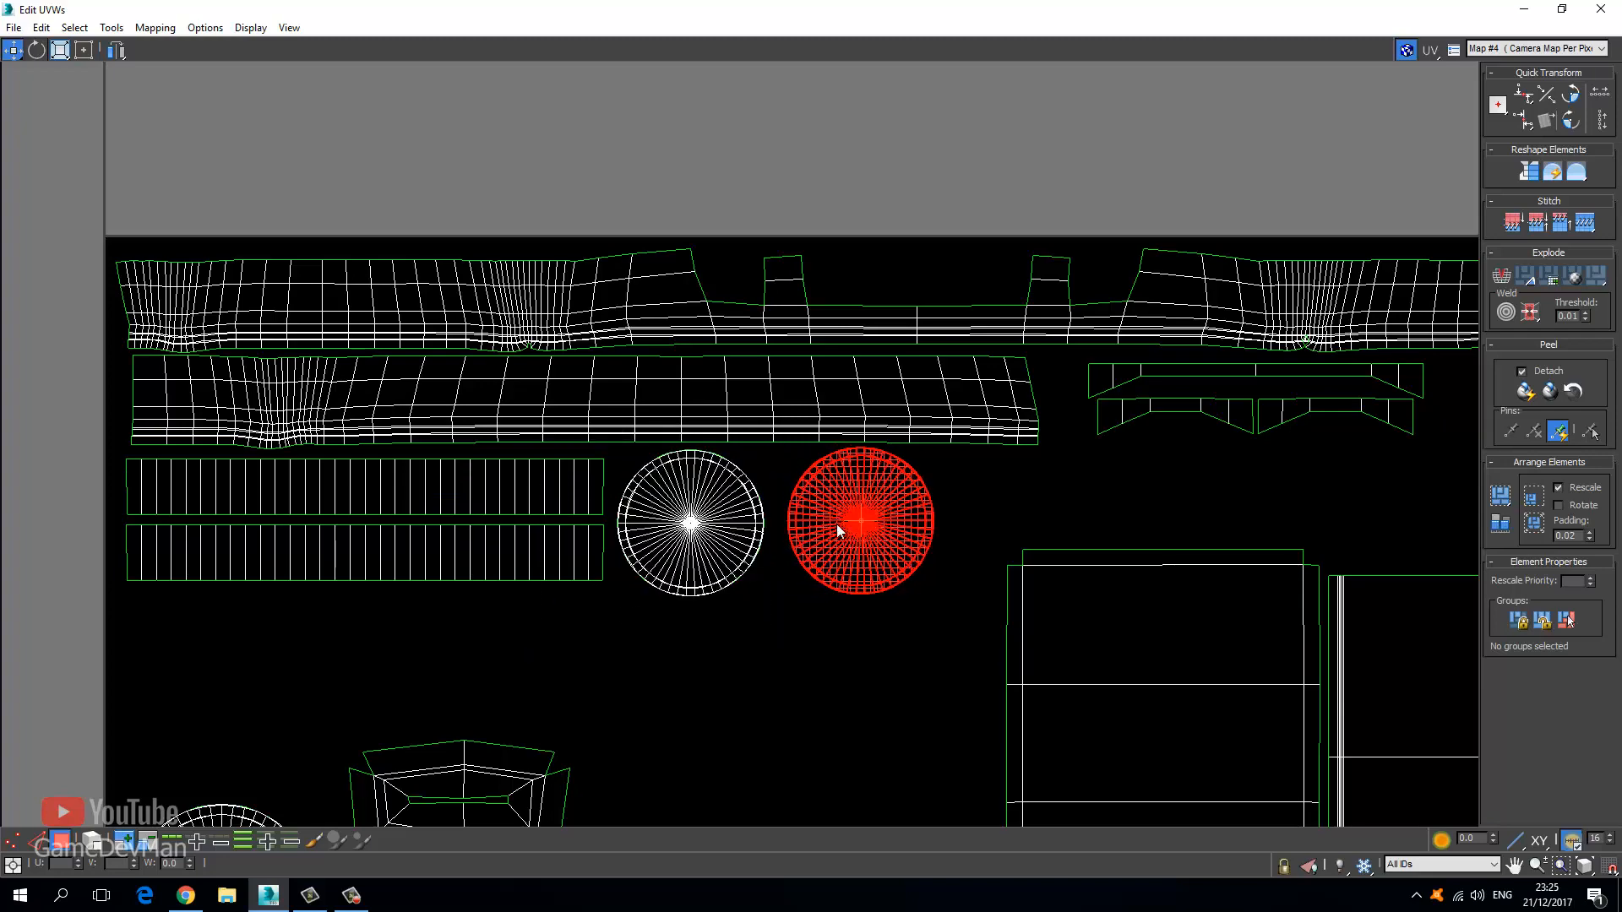
scroll(835, 524, down, 6)
Restore the UV editor window, then maximize it again.
double_click(629, 11)
drag(616, 16, 768, 0)
scroll(631, 426, down, 10)
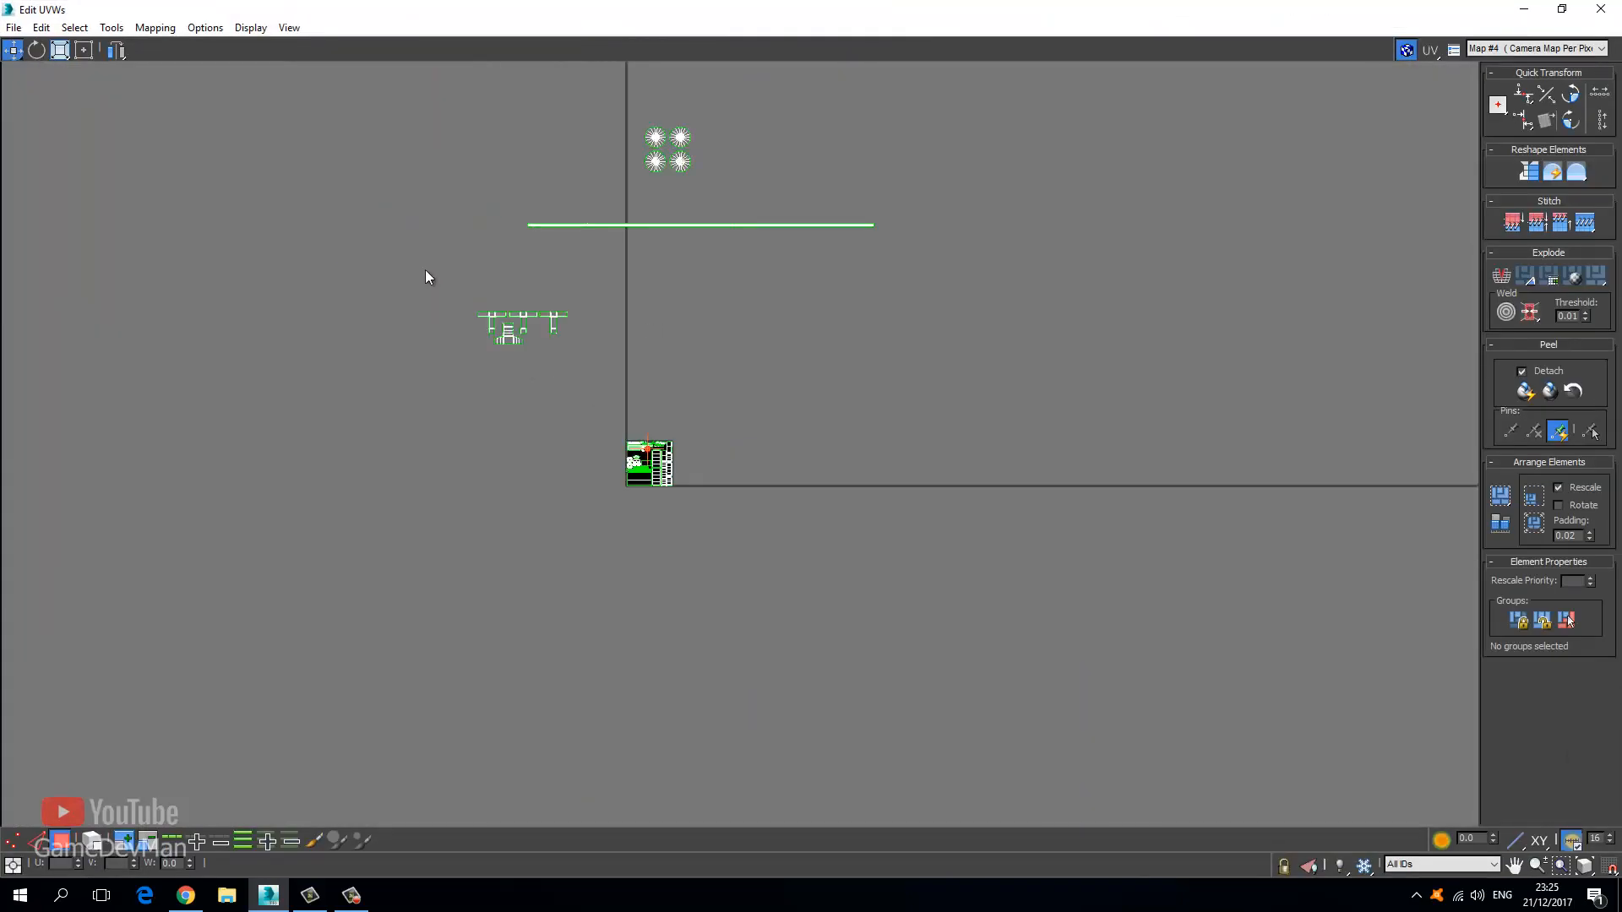
Select the T-shaped shells outside the tile and move them toward it, undoing a stray face move.
drag(645, 359, 642, 357)
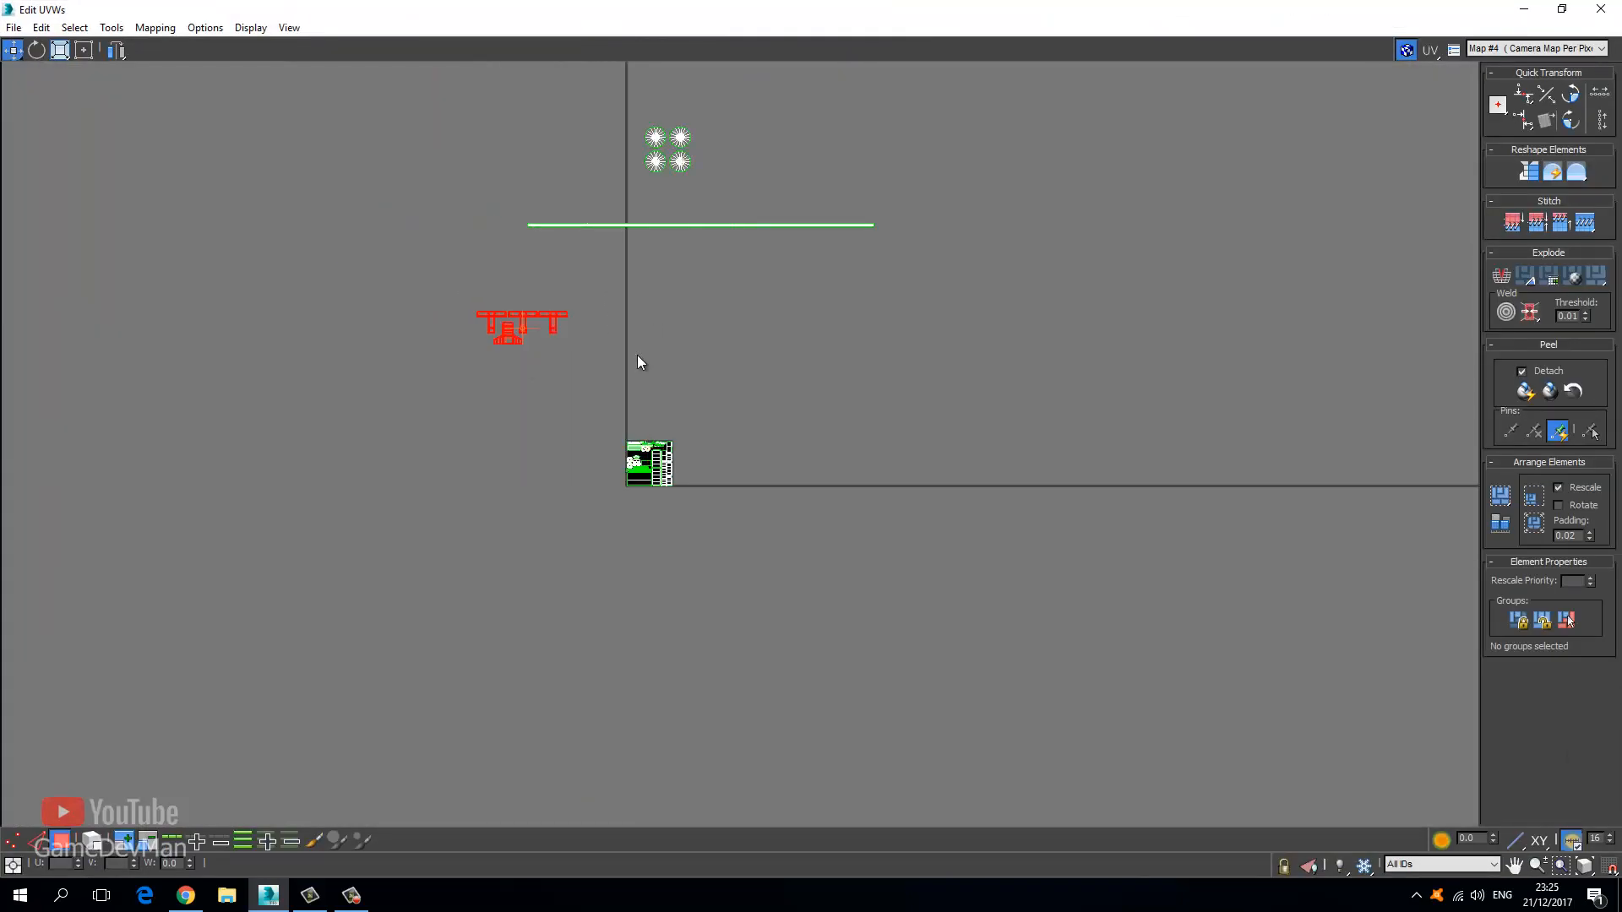
scroll(570, 447, down, 3)
scroll(515, 558, up, 8)
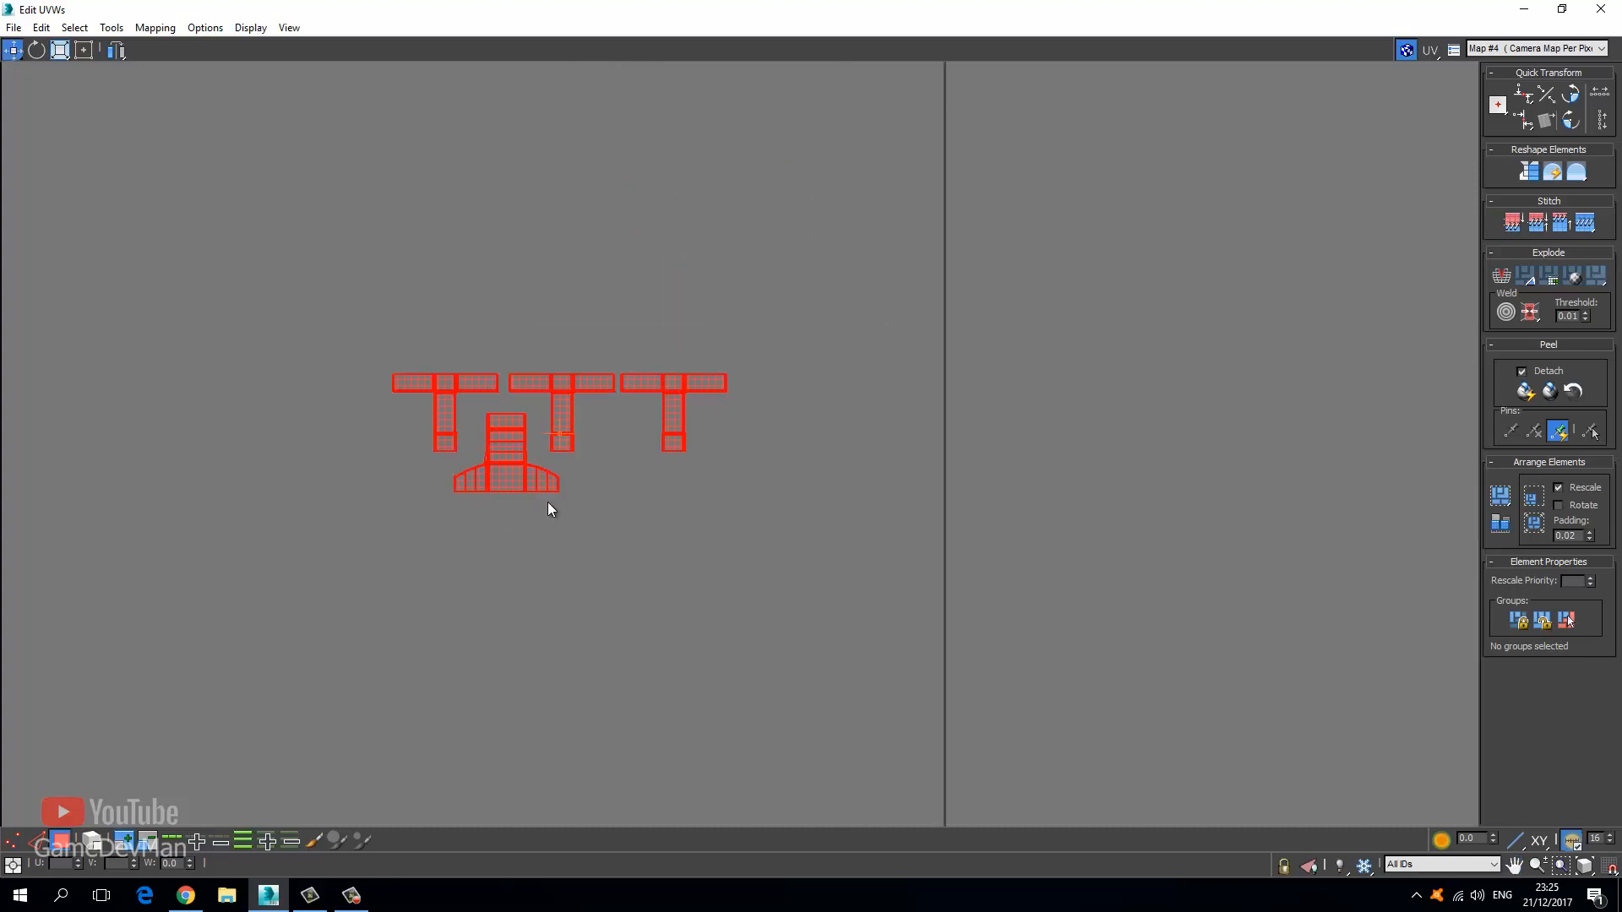
drag(515, 468, 650, 723)
middle_drag(630, 654, 551, 419)
scroll(551, 419, down, 3)
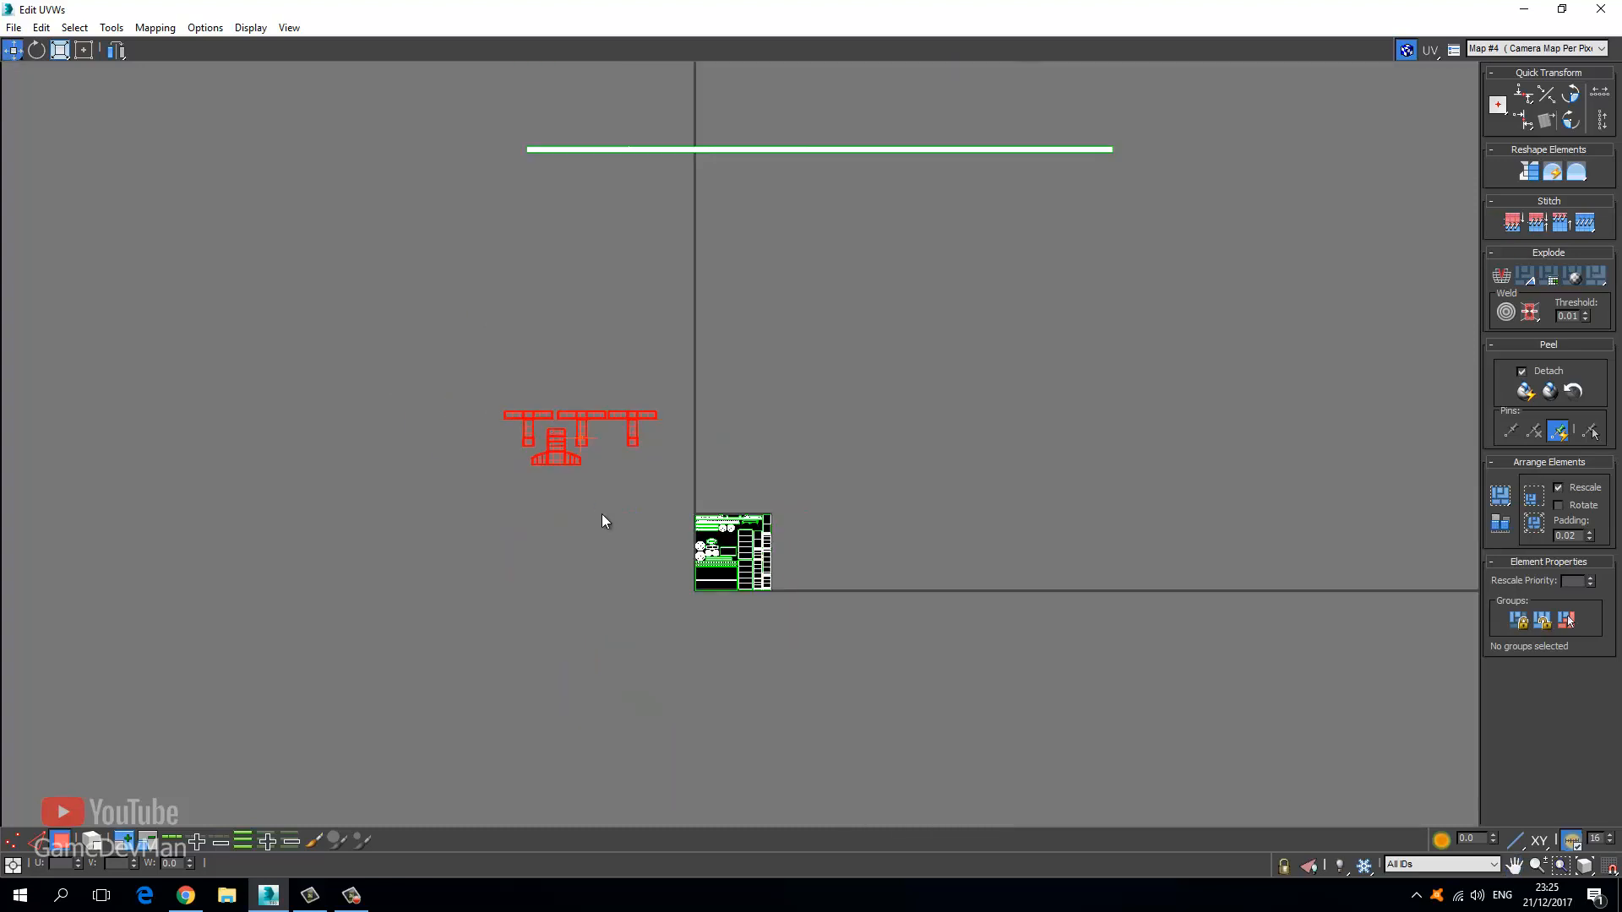
click(602, 514)
scroll(562, 473, up, 4)
drag(541, 424, 582, 462)
key(ctrl+z)
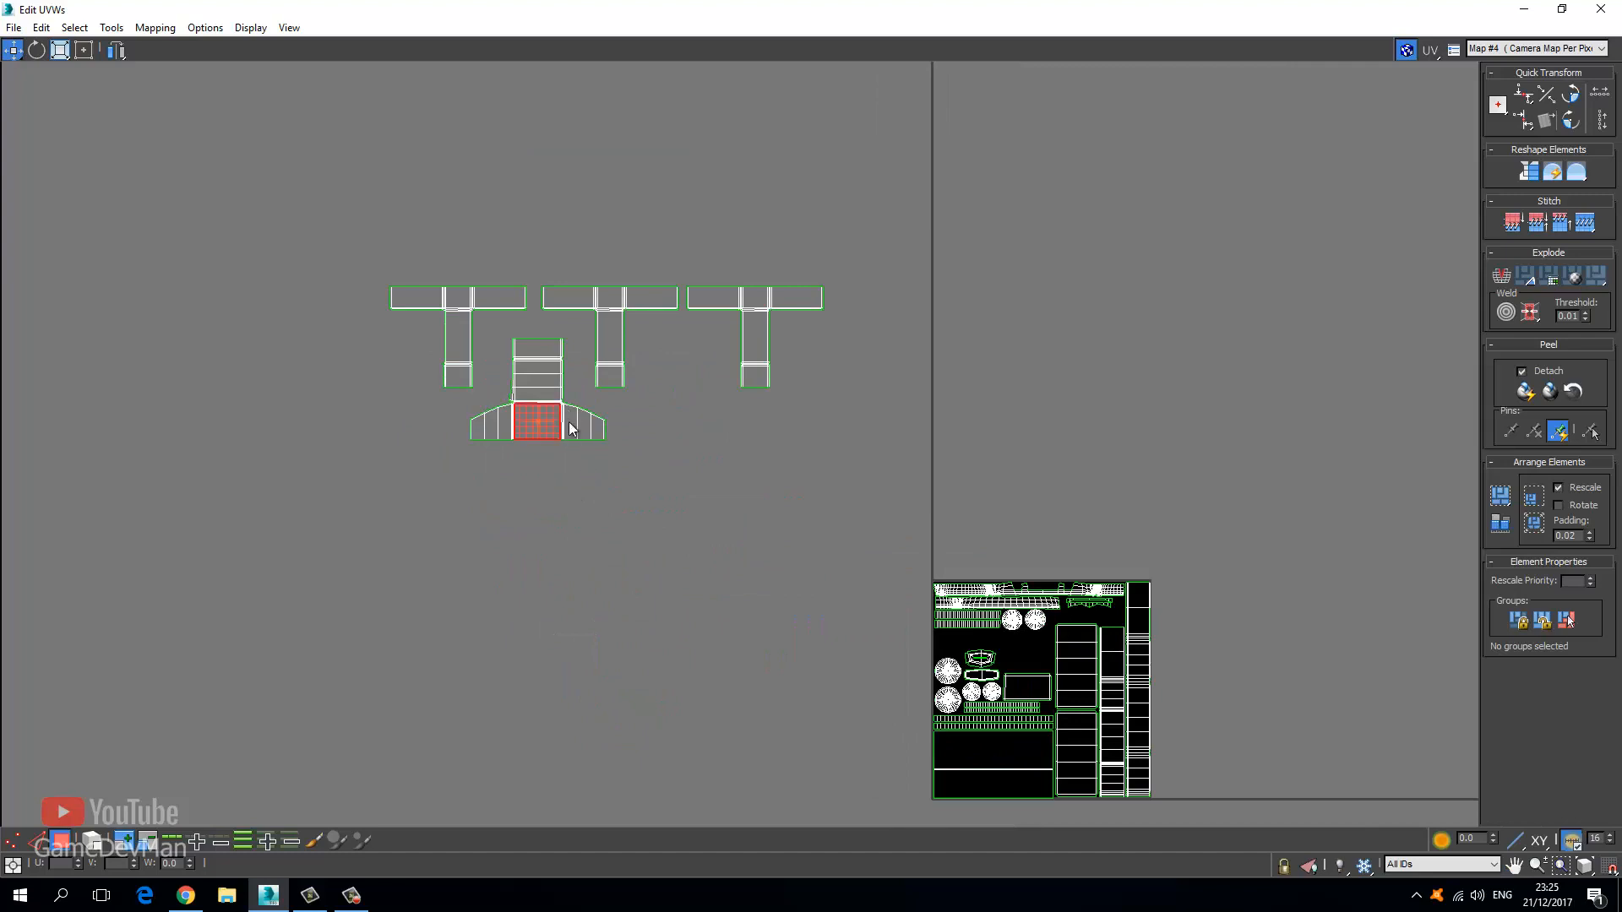
Reselect all the T-shaped shells and shrink them with Scale.
drag(363, 244, 904, 492)
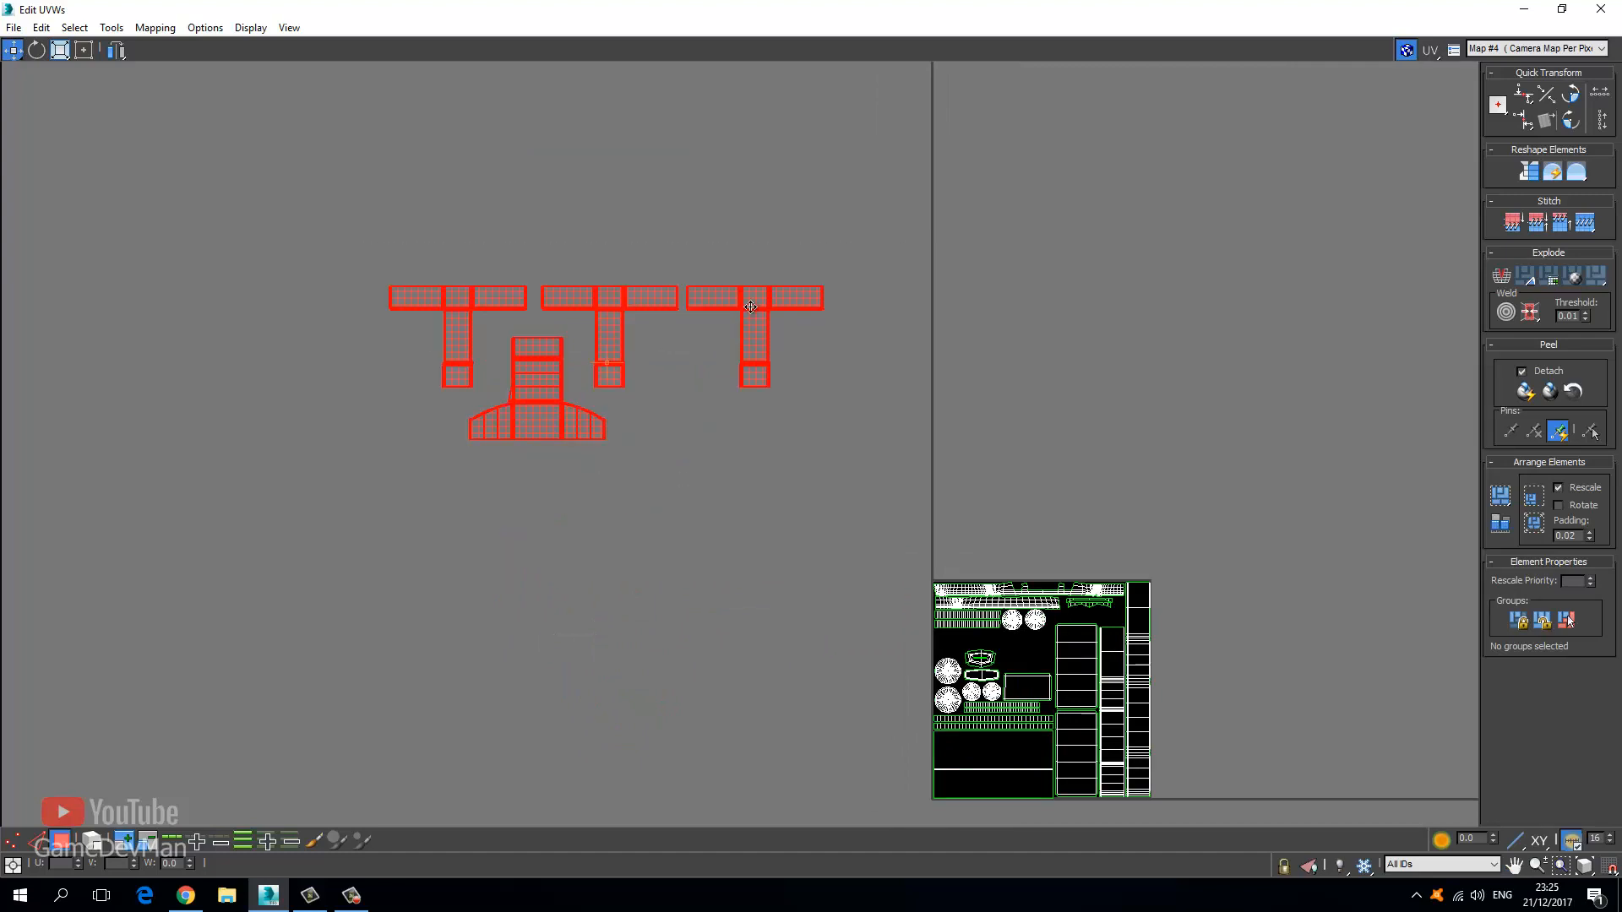
drag(788, 313, 1044, 559)
click(64, 51)
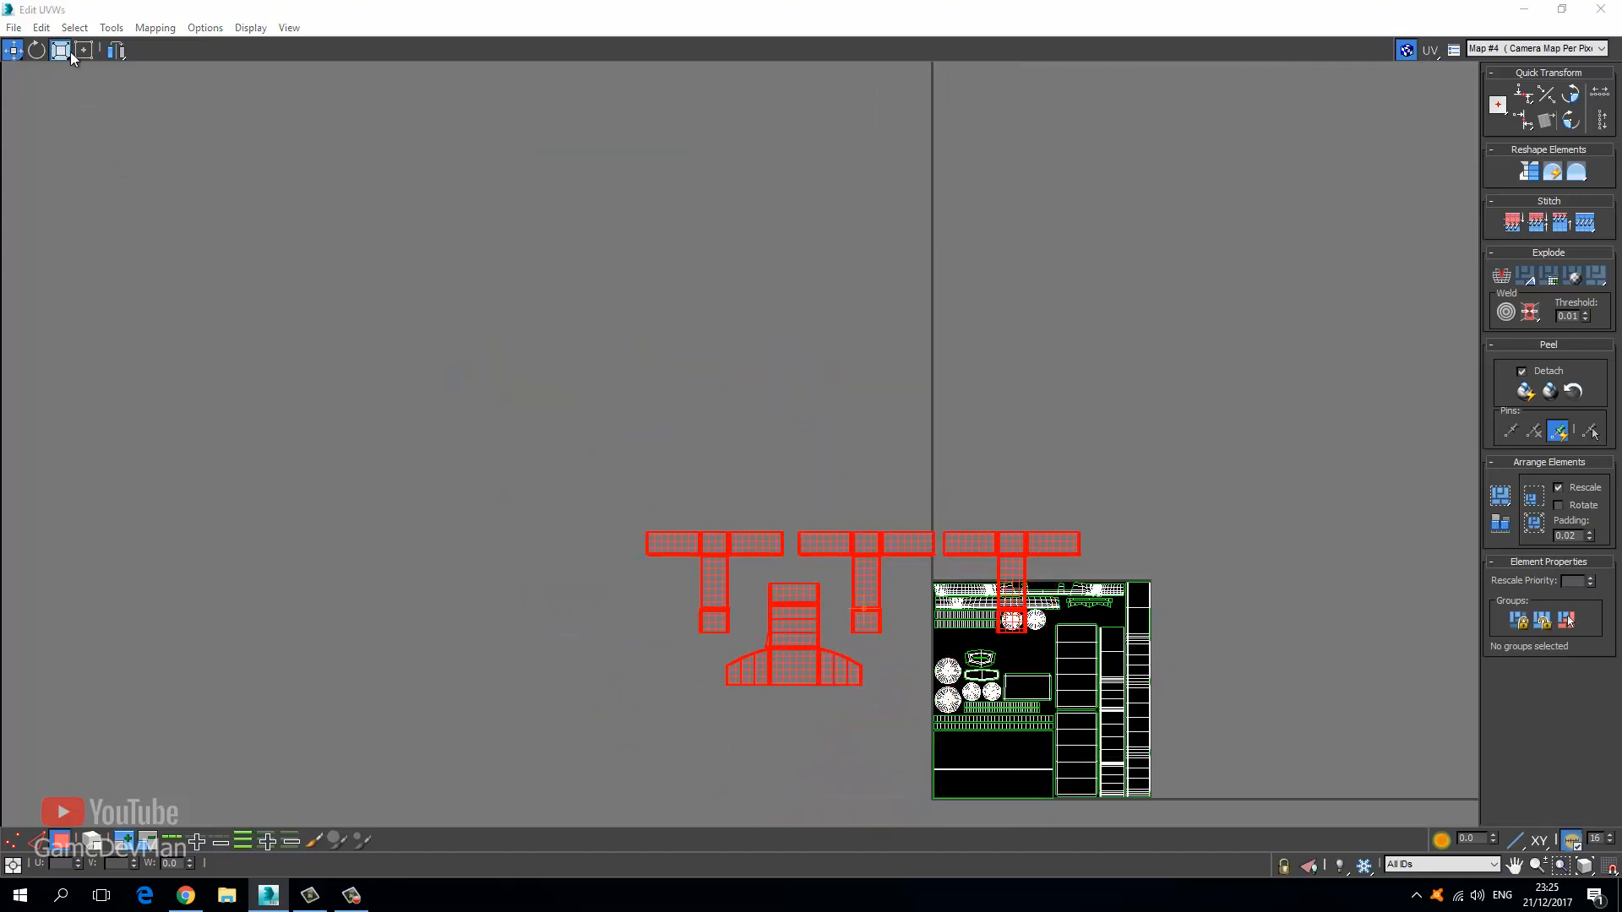
middle_drag(747, 579, 547, 398)
scroll(547, 398, up, 4)
drag(760, 297, 604, 606)
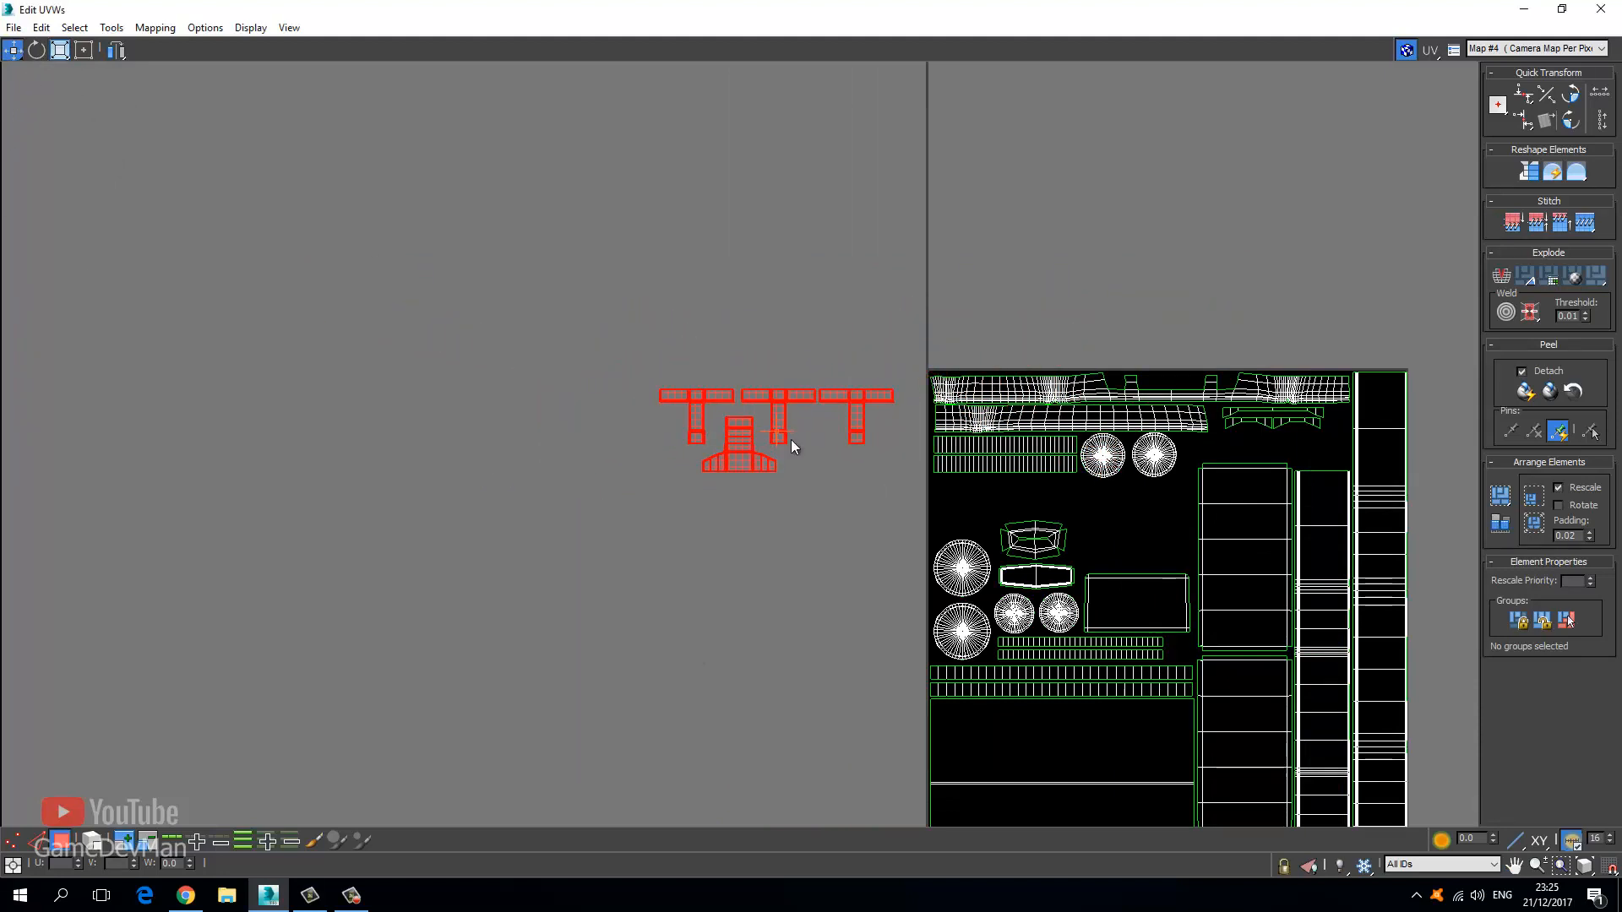
scroll(791, 446, up, 3)
Scale the T-shaped shells down with Freeform and fit them into the gap below the strips.
drag(580, 301, 1177, 503)
click(84, 52)
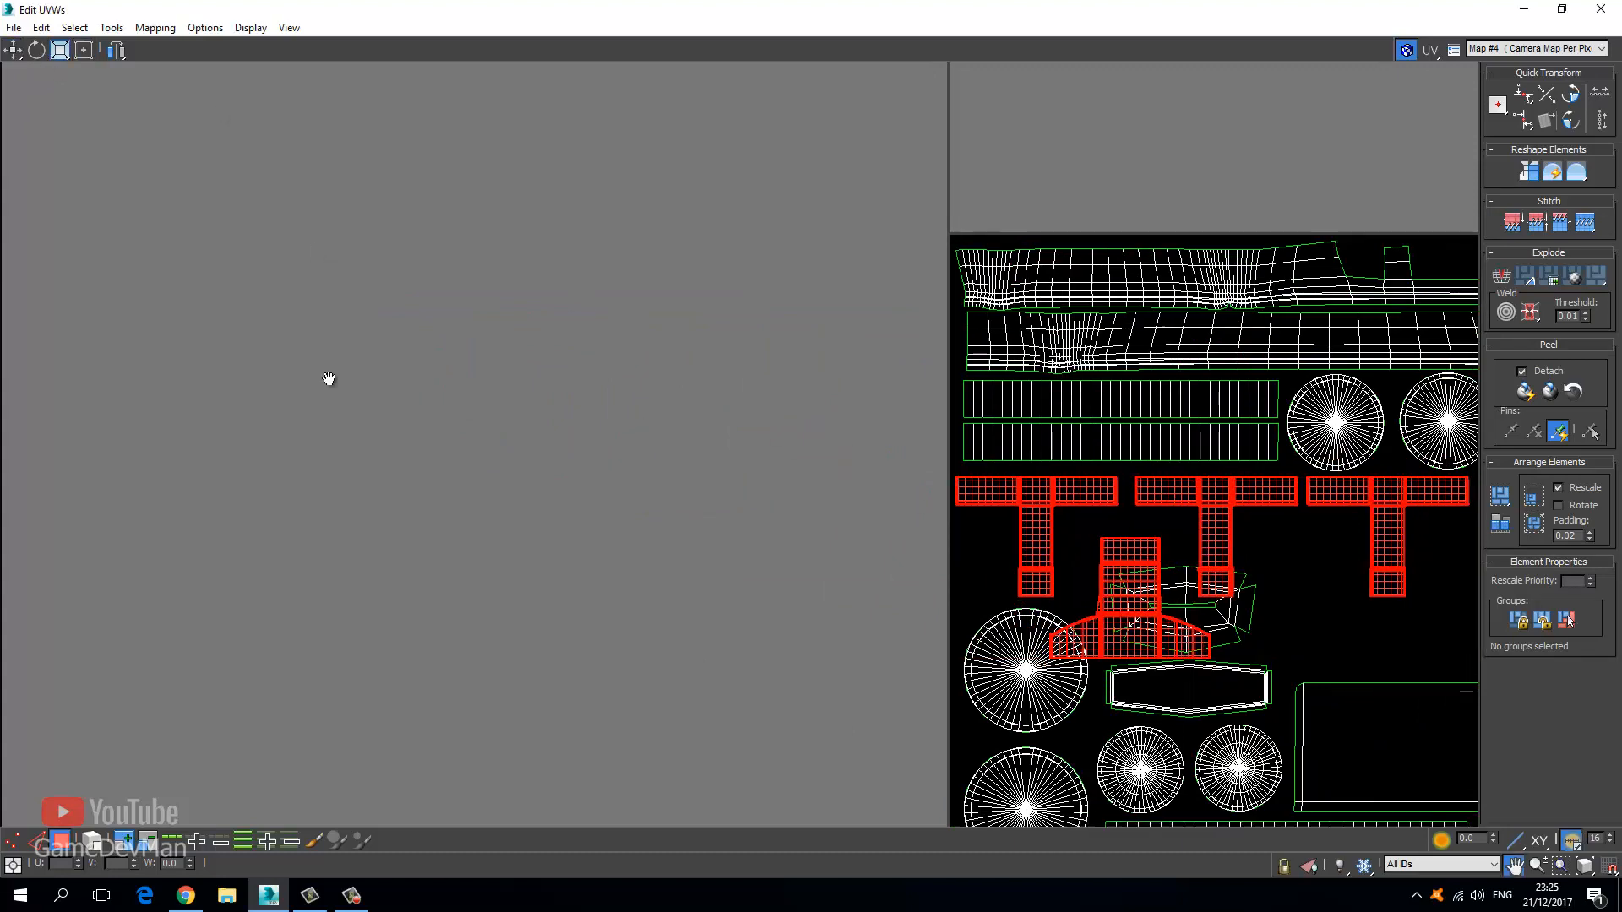
drag(828, 523, 621, 418)
drag(379, 374, 382, 367)
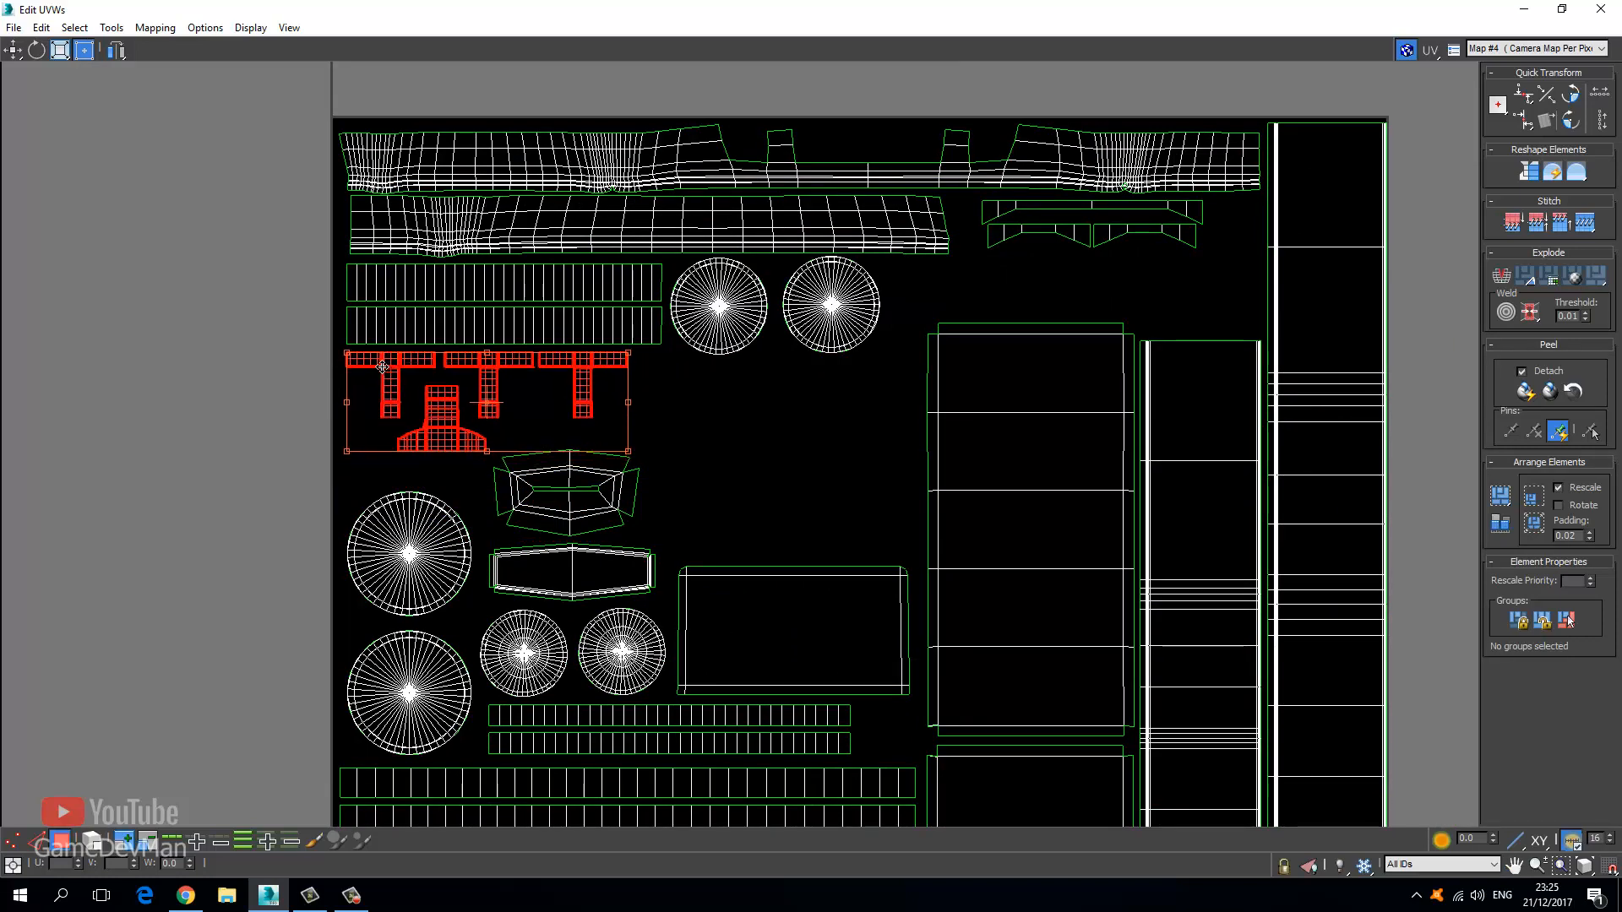
Move the left piece to the right, then raise the T and chair islands slightly.
click(223, 385)
scroll(465, 435, up, 8)
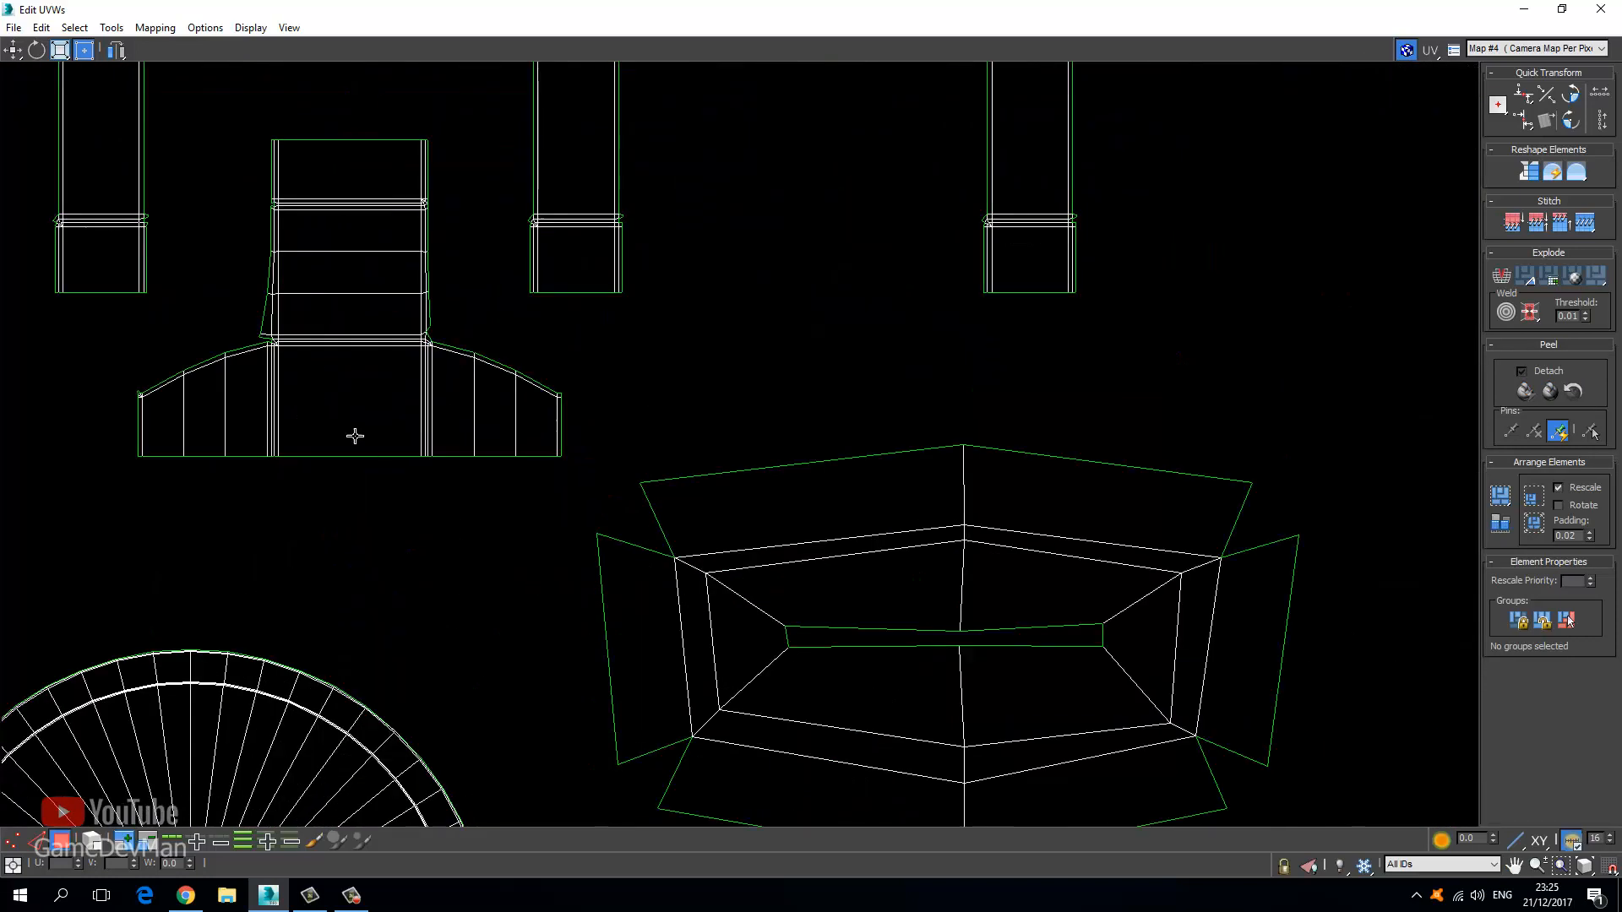
click(353, 432)
click(124, 841)
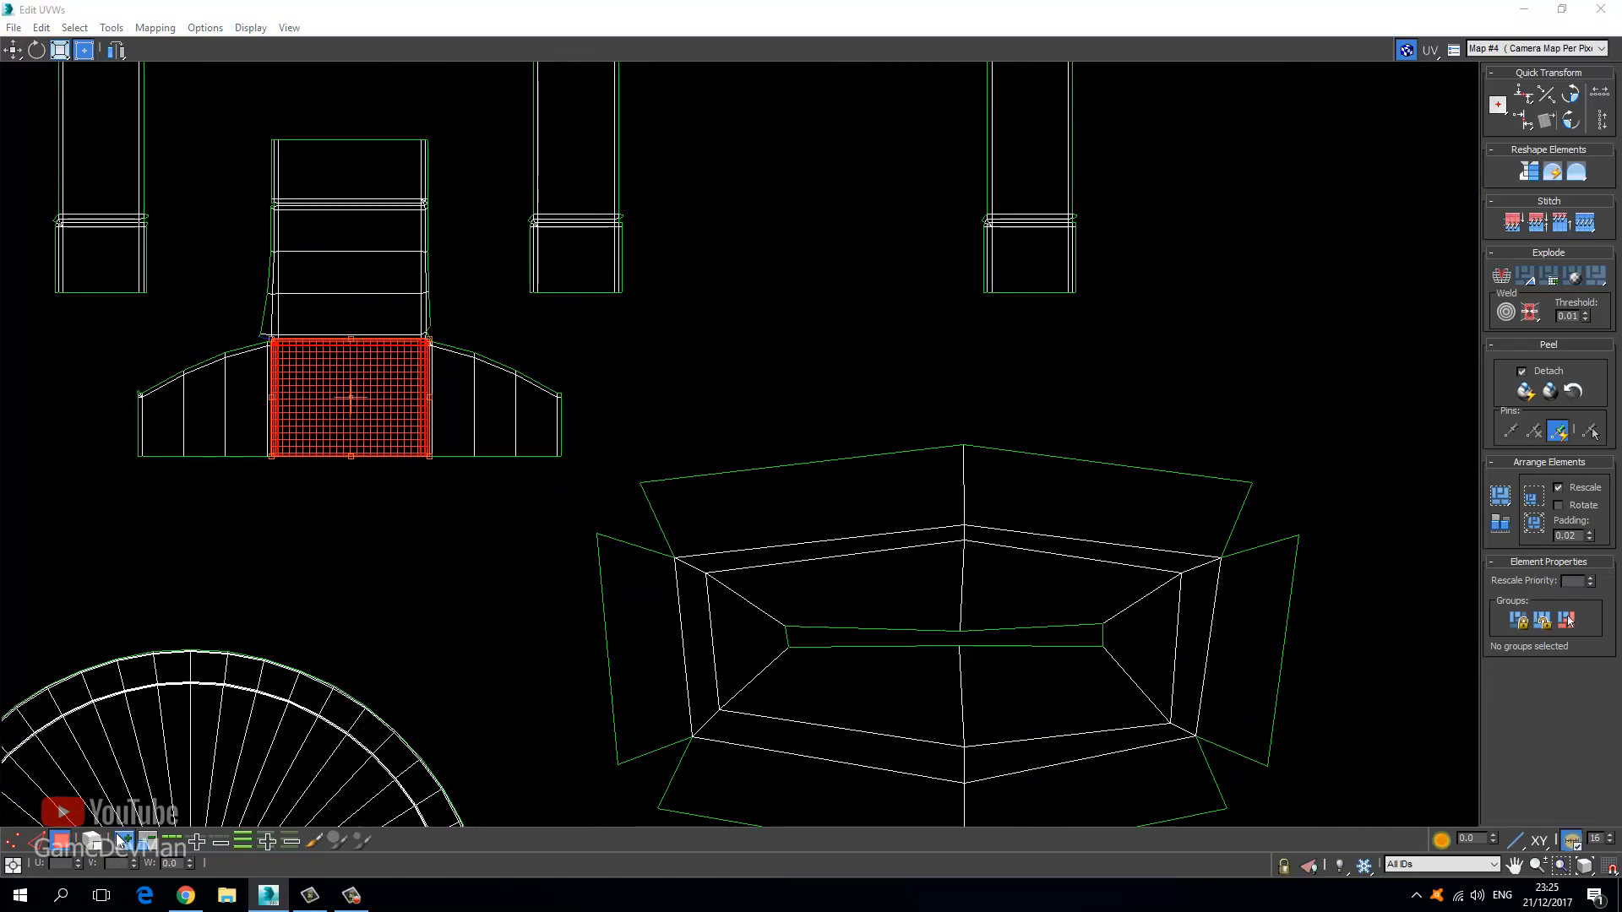
click(351, 470)
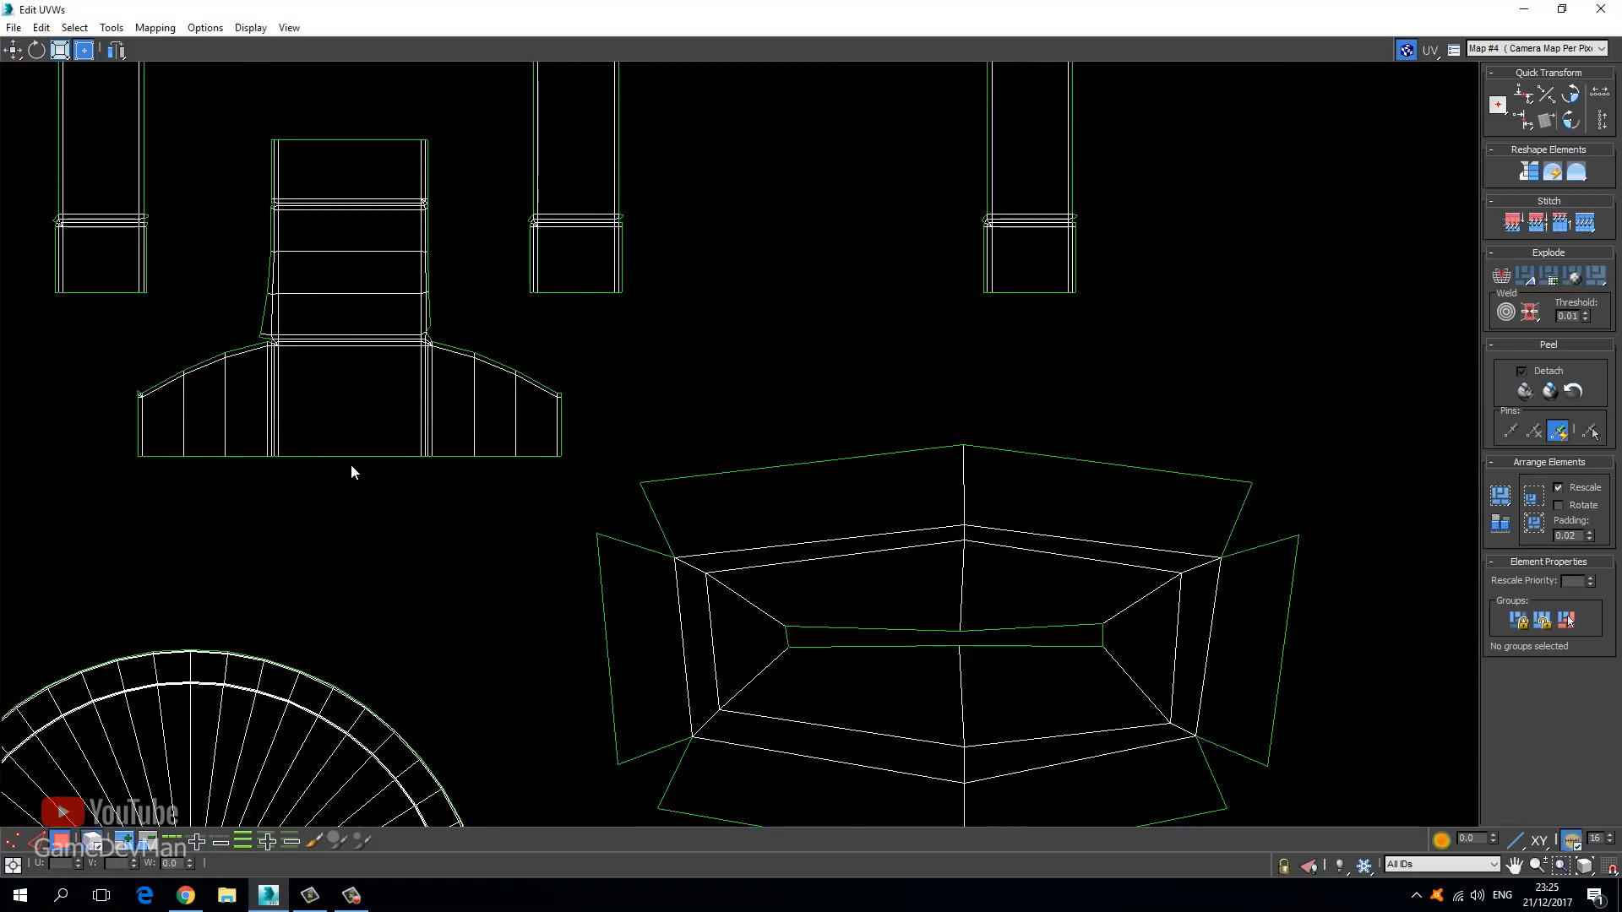
click(293, 413)
drag(293, 413, 774, 405)
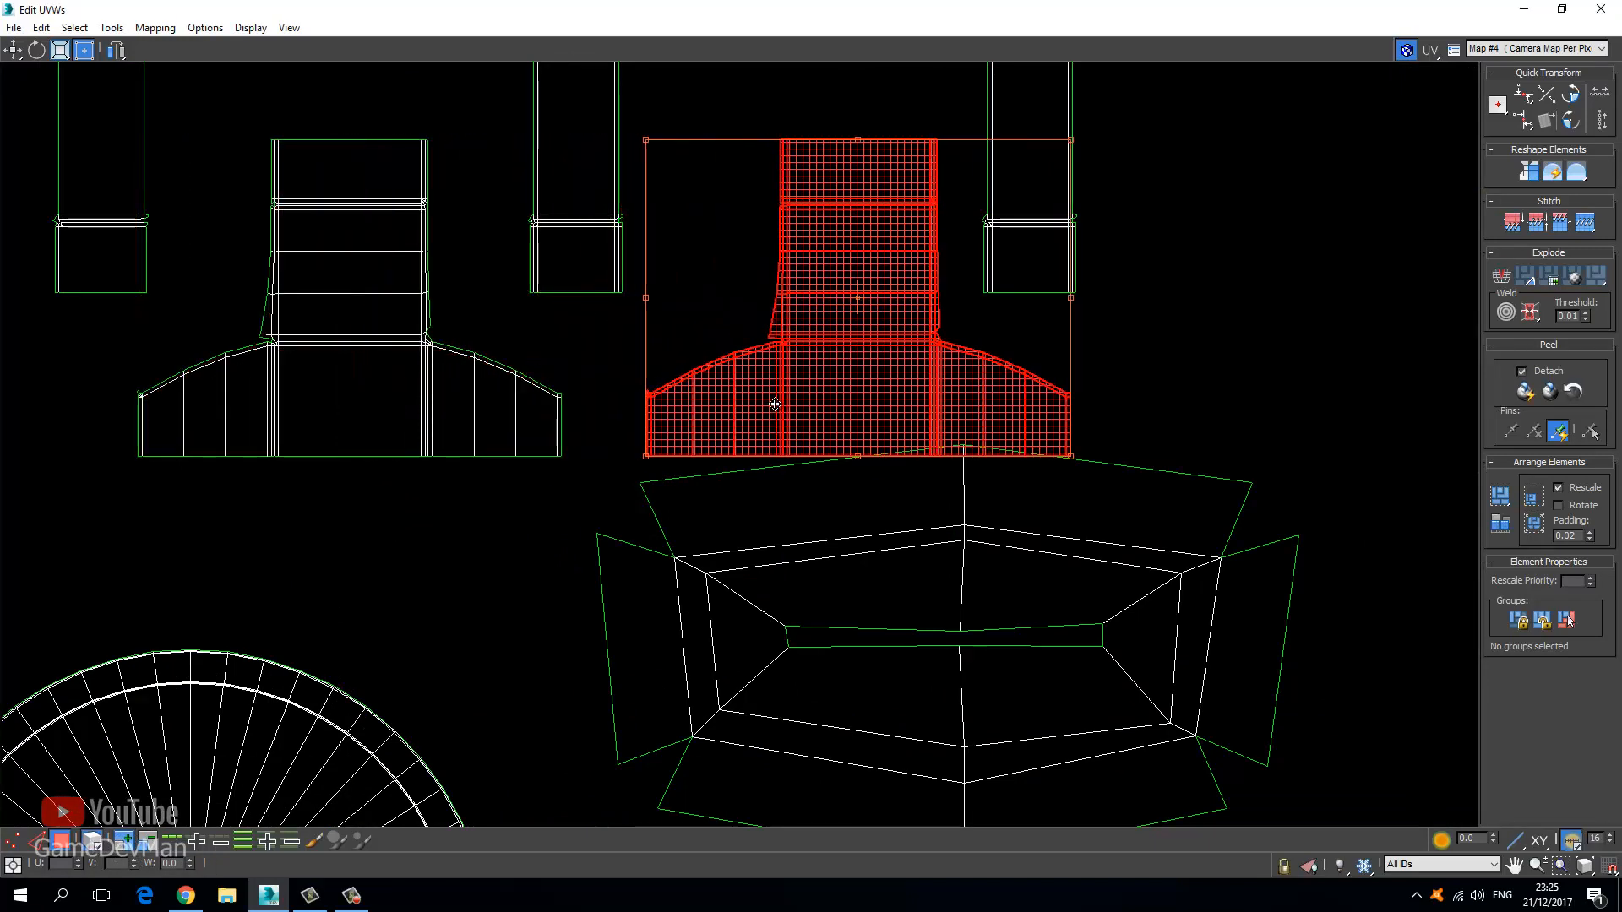
scroll(731, 409, down, 3)
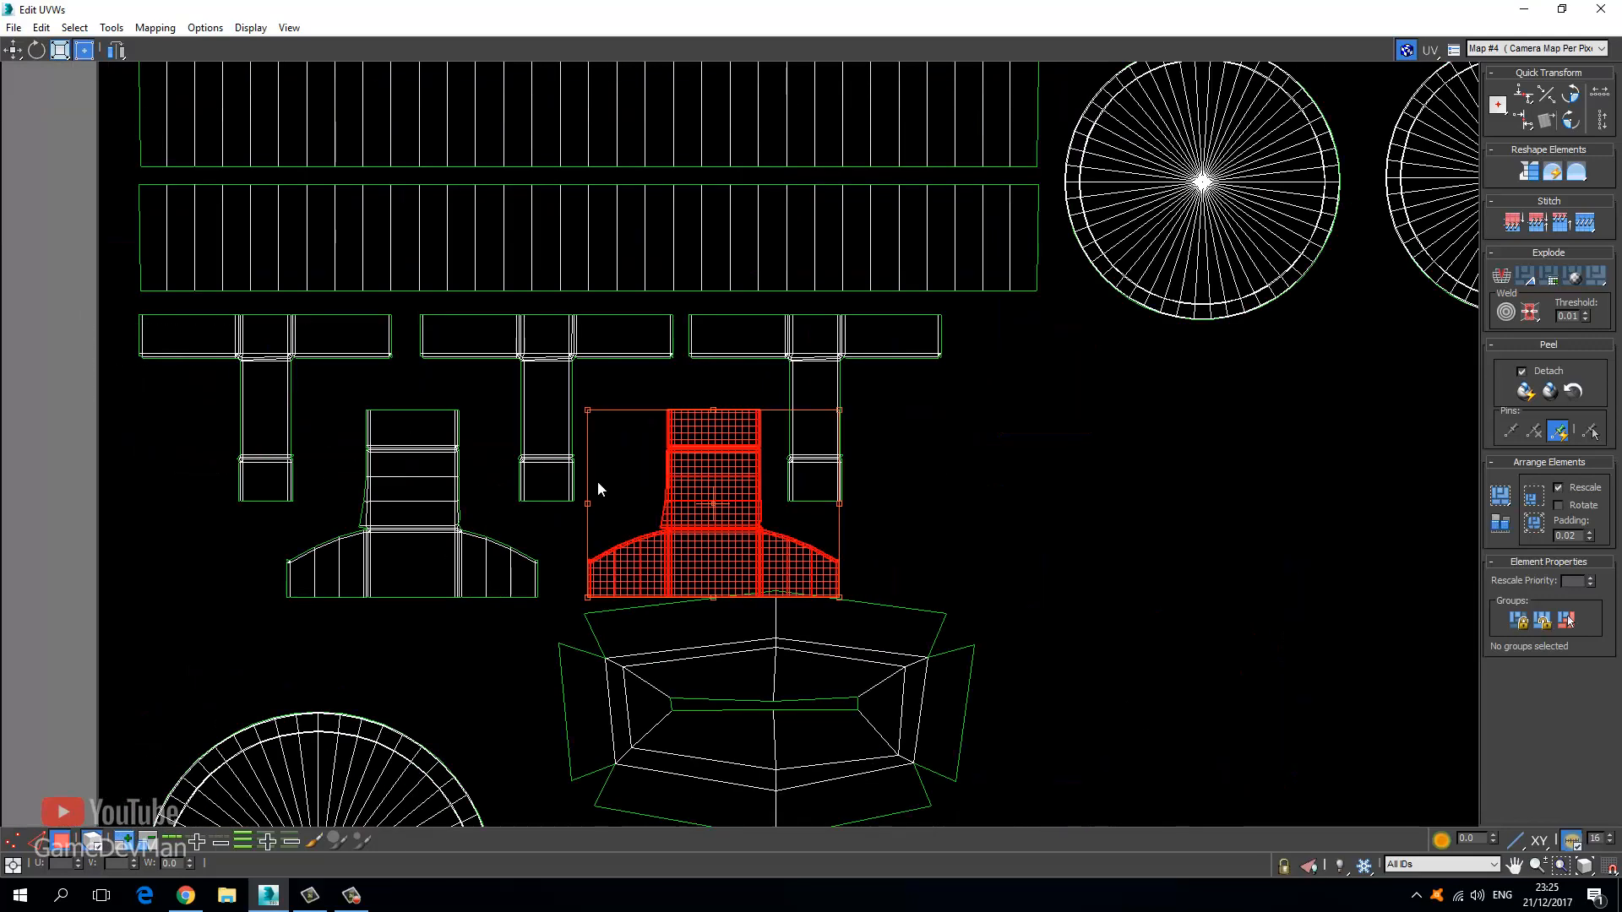
drag(122, 308, 955, 564)
drag(420, 570, 424, 551)
Spread the chair-shaped islands out to the right along the row.
click(328, 625)
drag(328, 625, 473, 456)
ctrl+drag(775, 576, 725, 528)
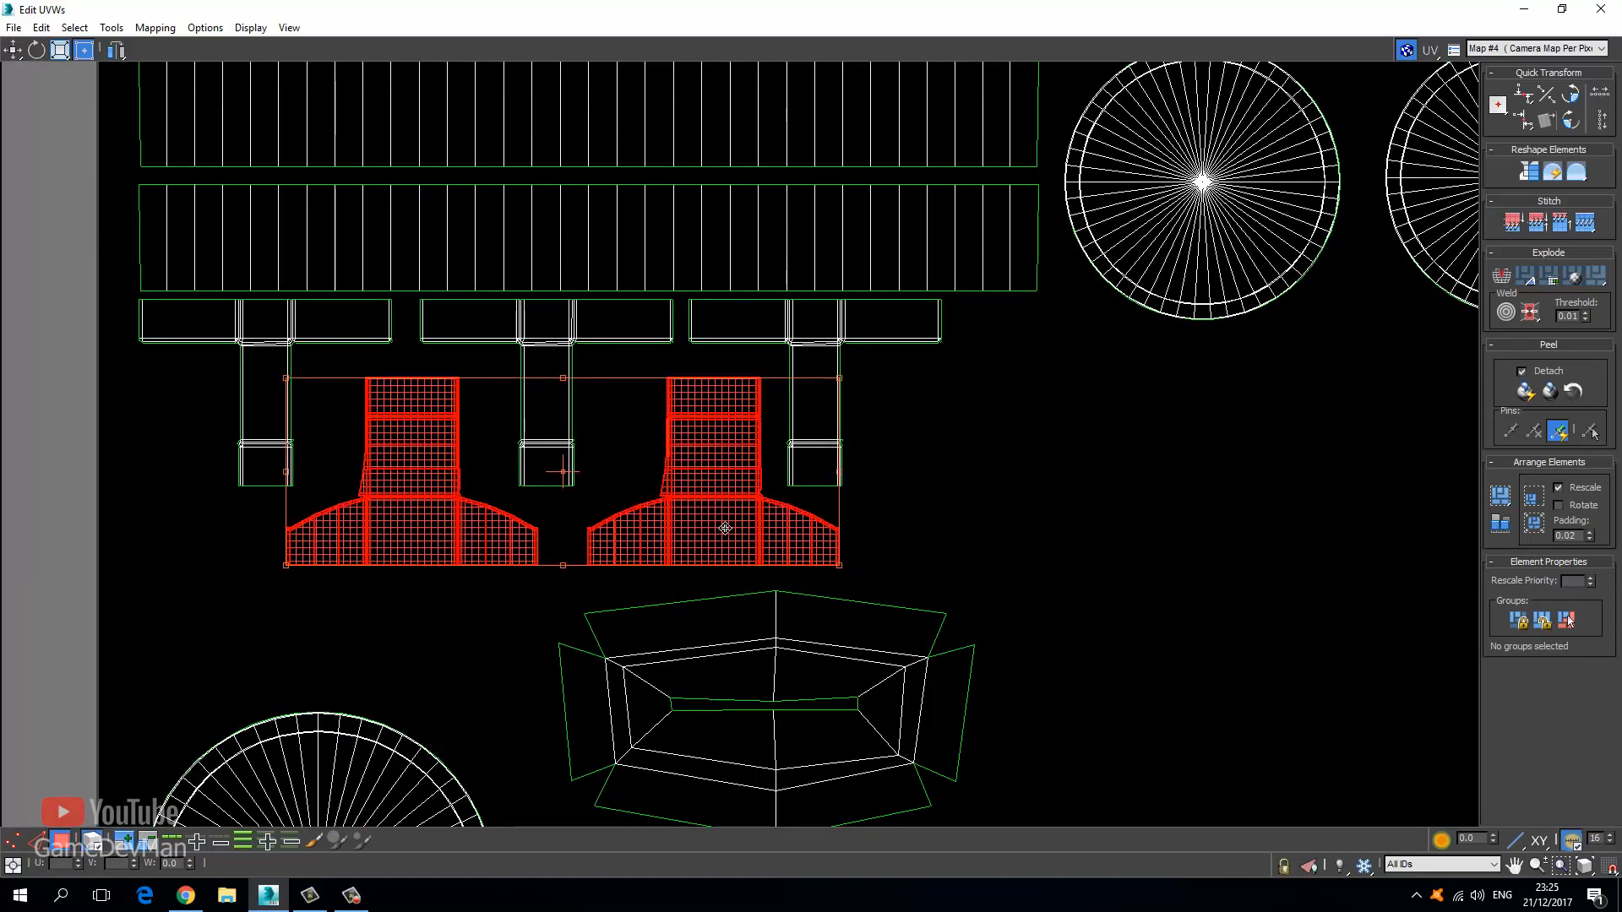
click(558, 606)
click(427, 550)
drag(428, 551, 961, 563)
click(420, 556)
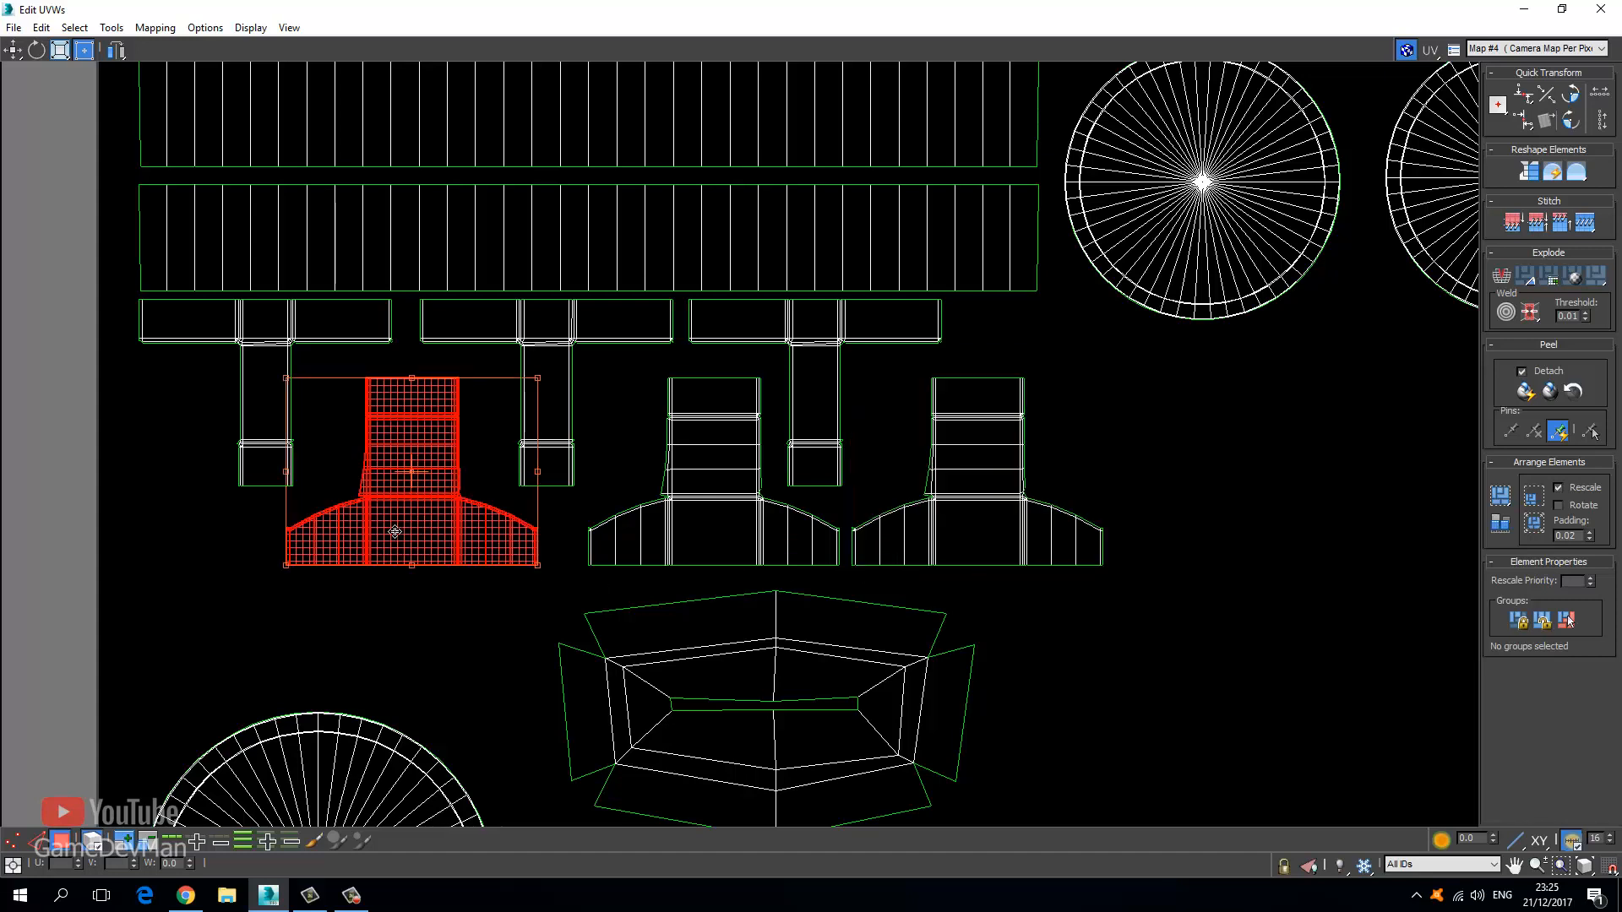
drag(420, 556, 1227, 550)
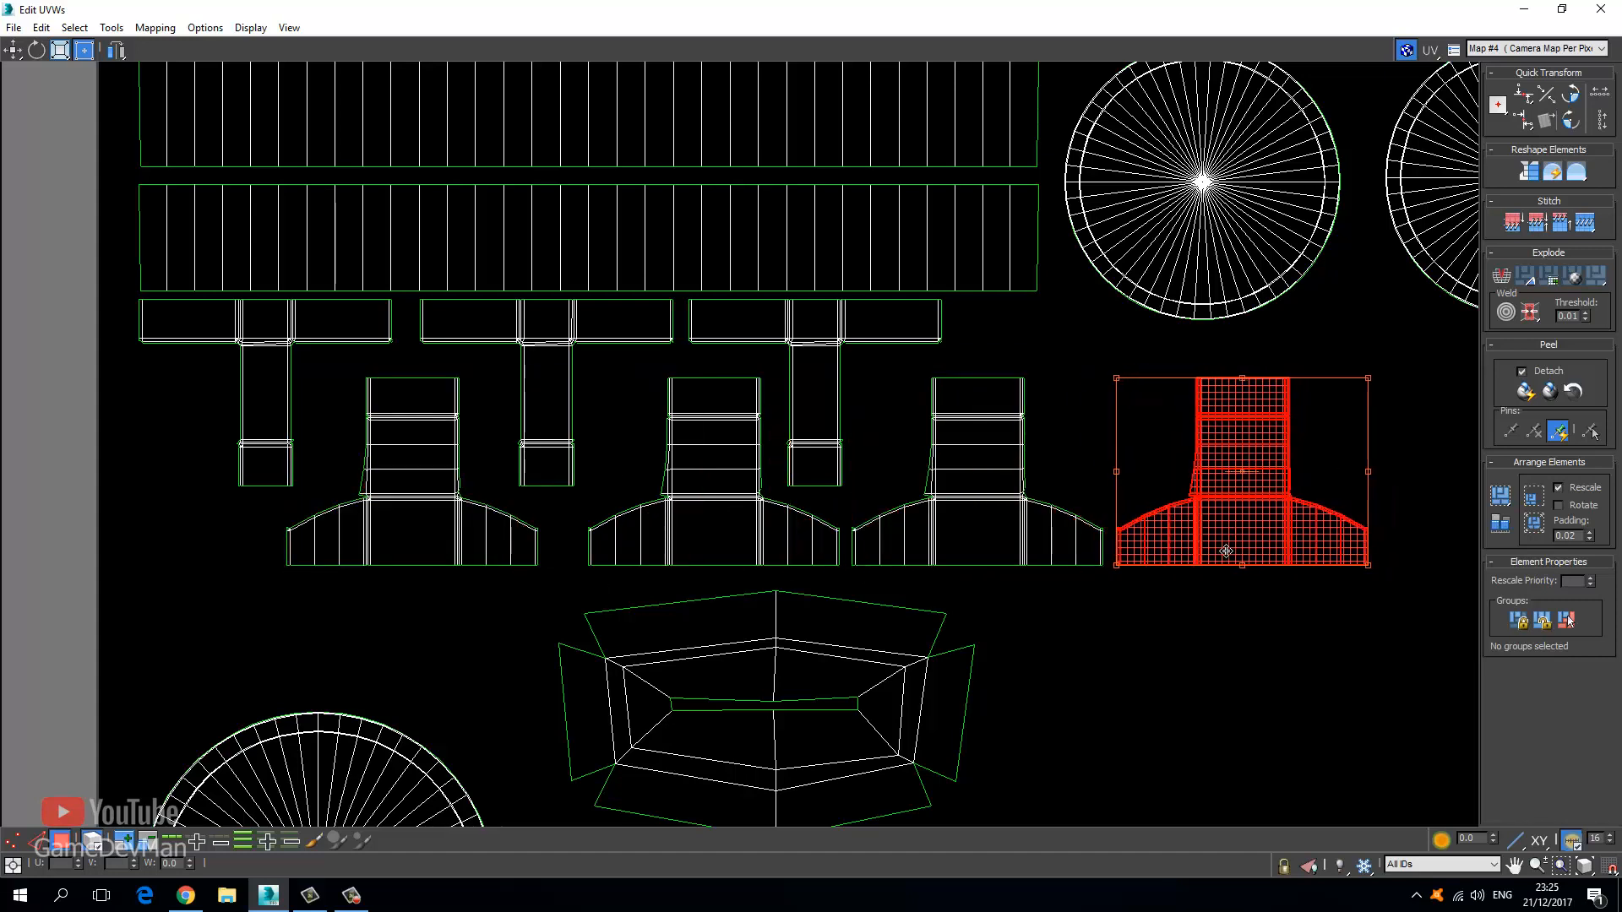
Place a chair-shaped island at the right end of the row.
click(388, 529)
drag(430, 540, 1397, 586)
middle_drag(1397, 587, 626, 564)
drag(626, 563, 700, 565)
middle_drag(807, 576, 964, 588)
scroll(964, 588, down, 2)
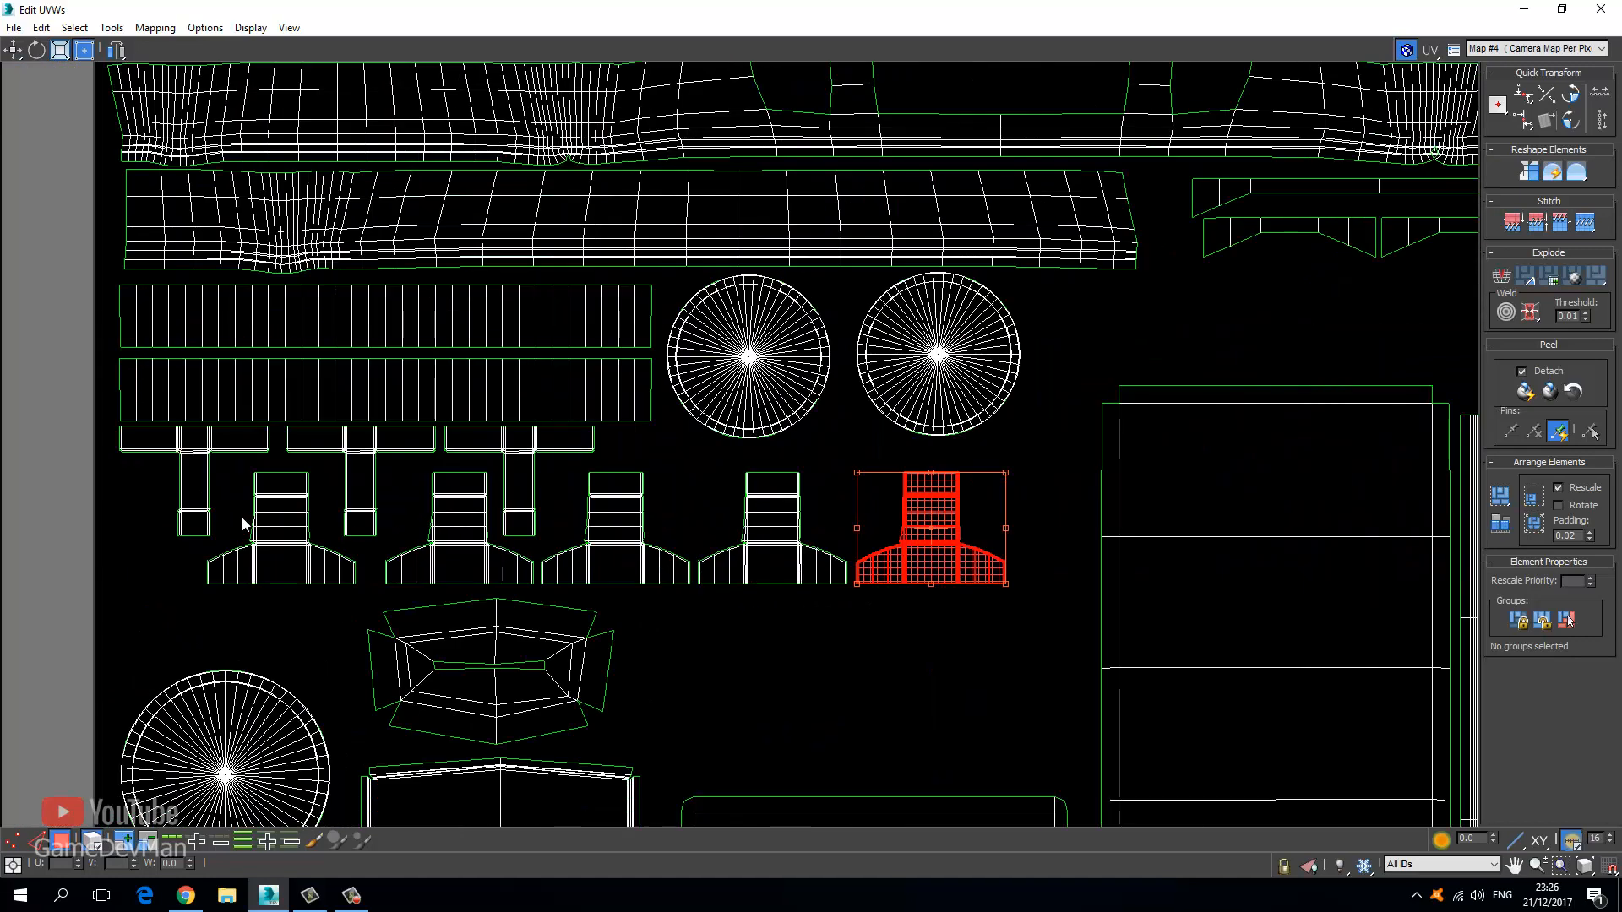
Move a chair-shaped island to the row's left end, undoing stray moves.
shift+drag(283, 545, 138, 582)
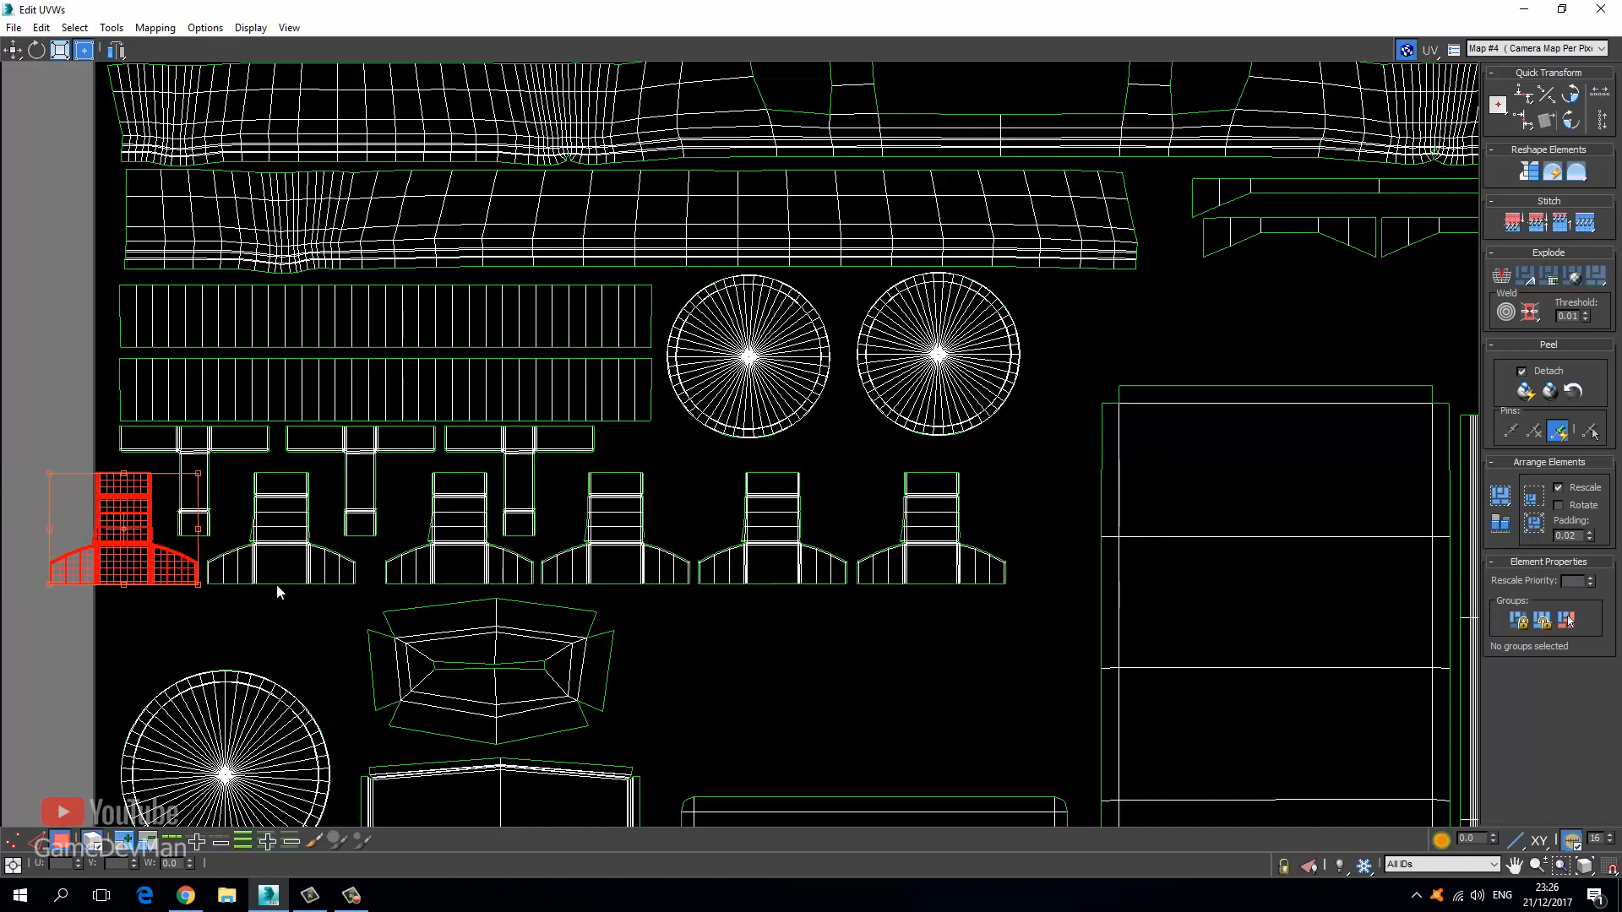
shift+drag(280, 566, 200, 561)
key(ctrl+z)
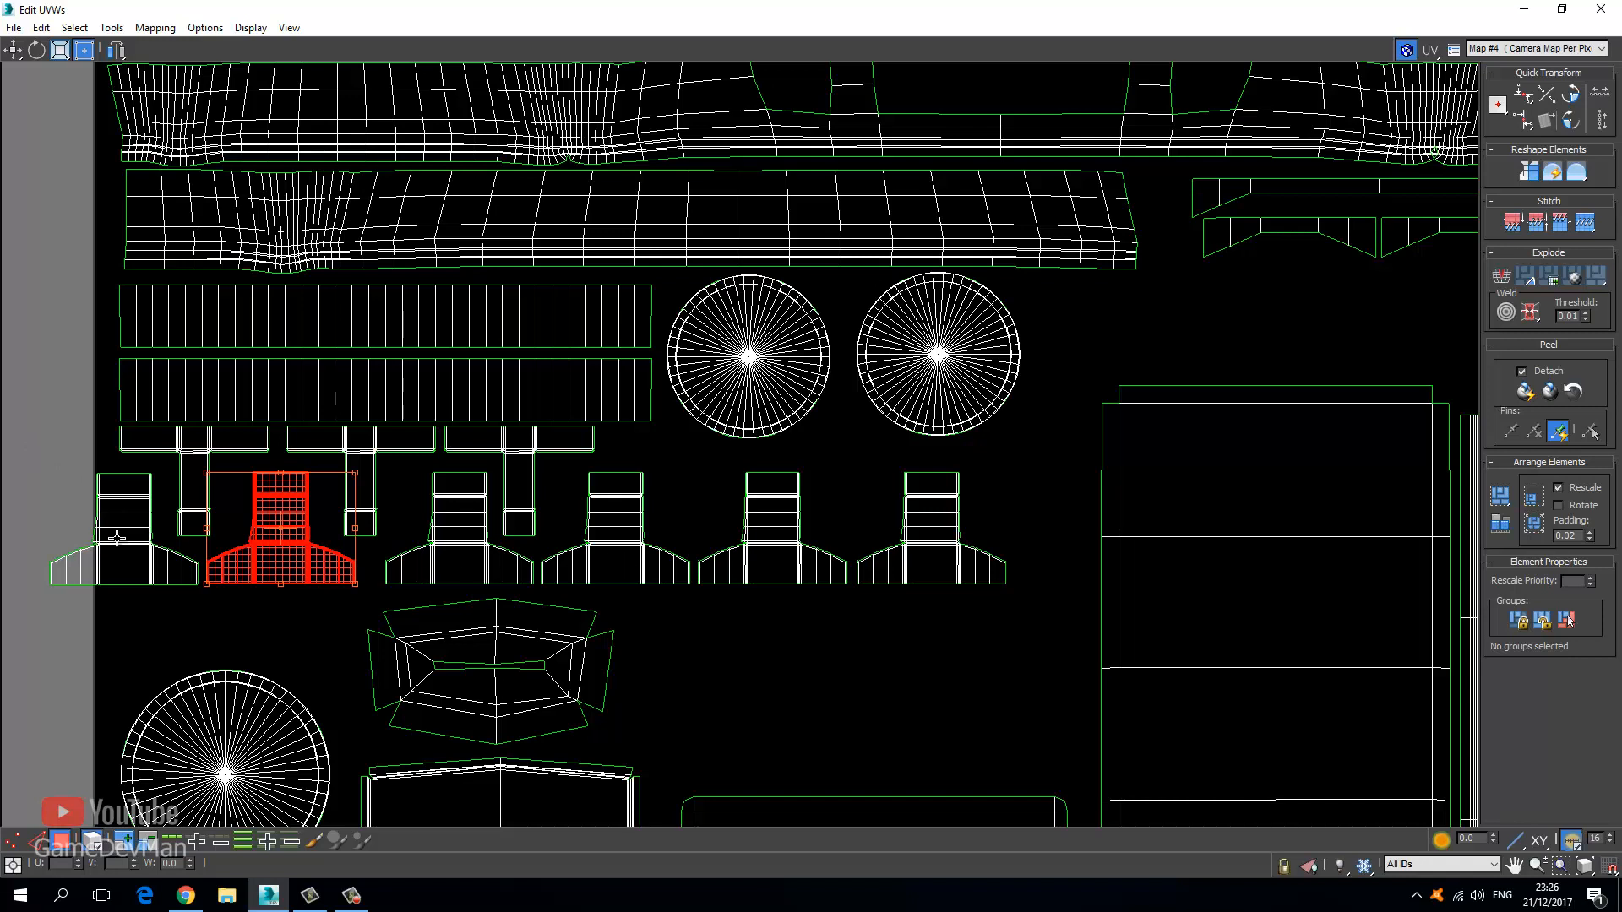
click(144, 546)
shift+drag(131, 560, 70, 555)
key(ctrl+z)
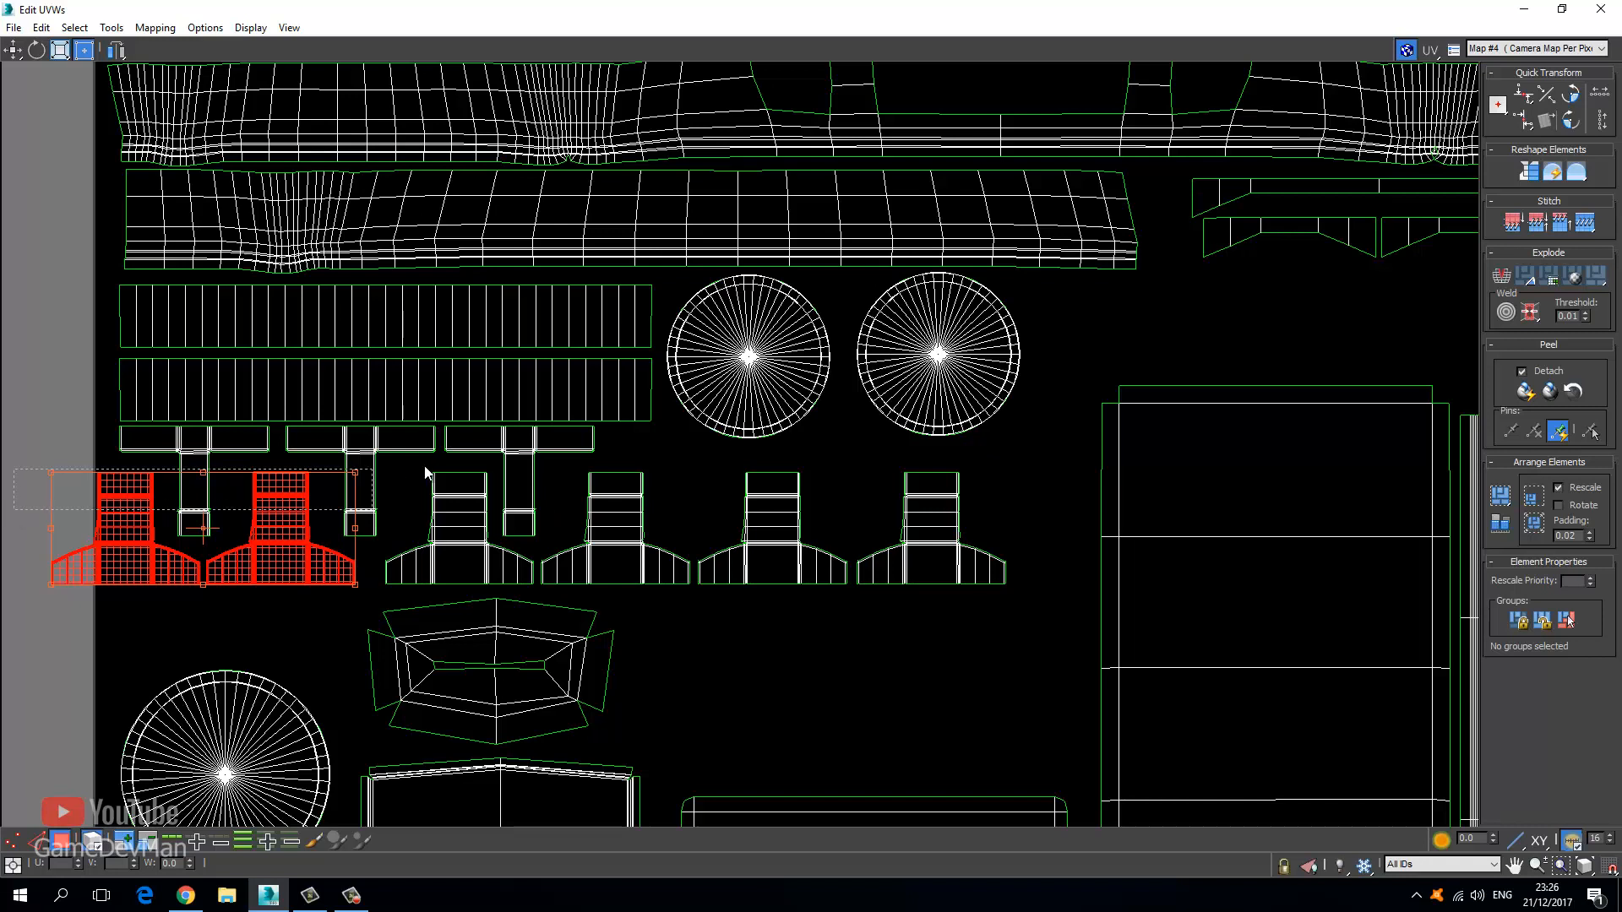
Select all T and chair islands together and settle the evenly spaced row into place.
drag(427, 473, 698, 481)
ctrl+drag(1046, 621, 816, 509)
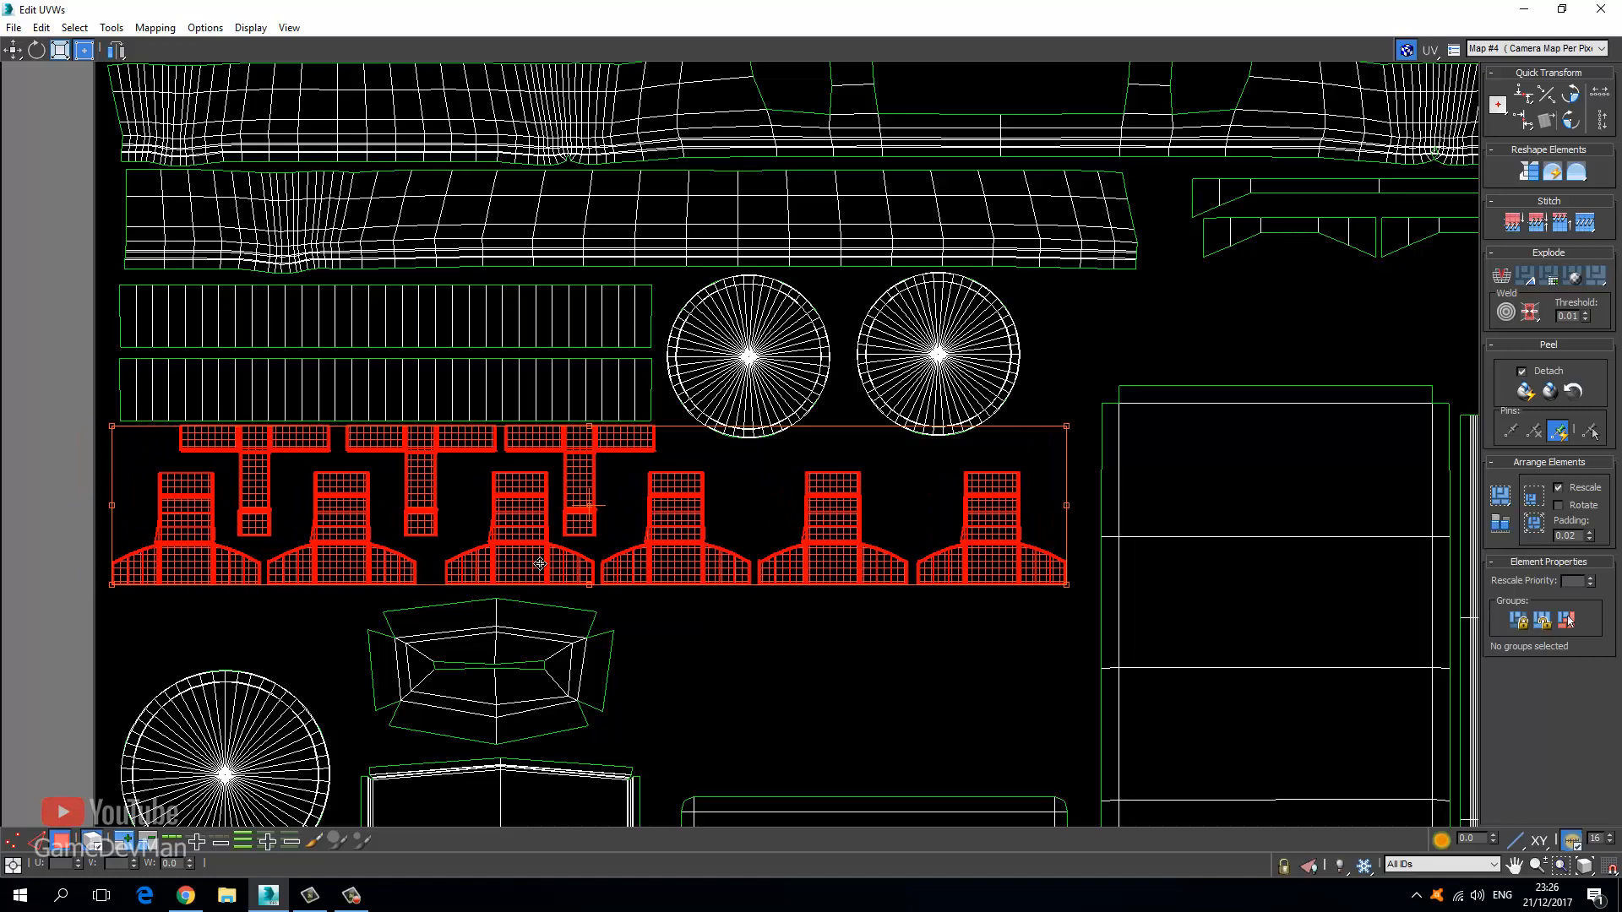
drag(540, 564, 540, 567)
click(100, 498)
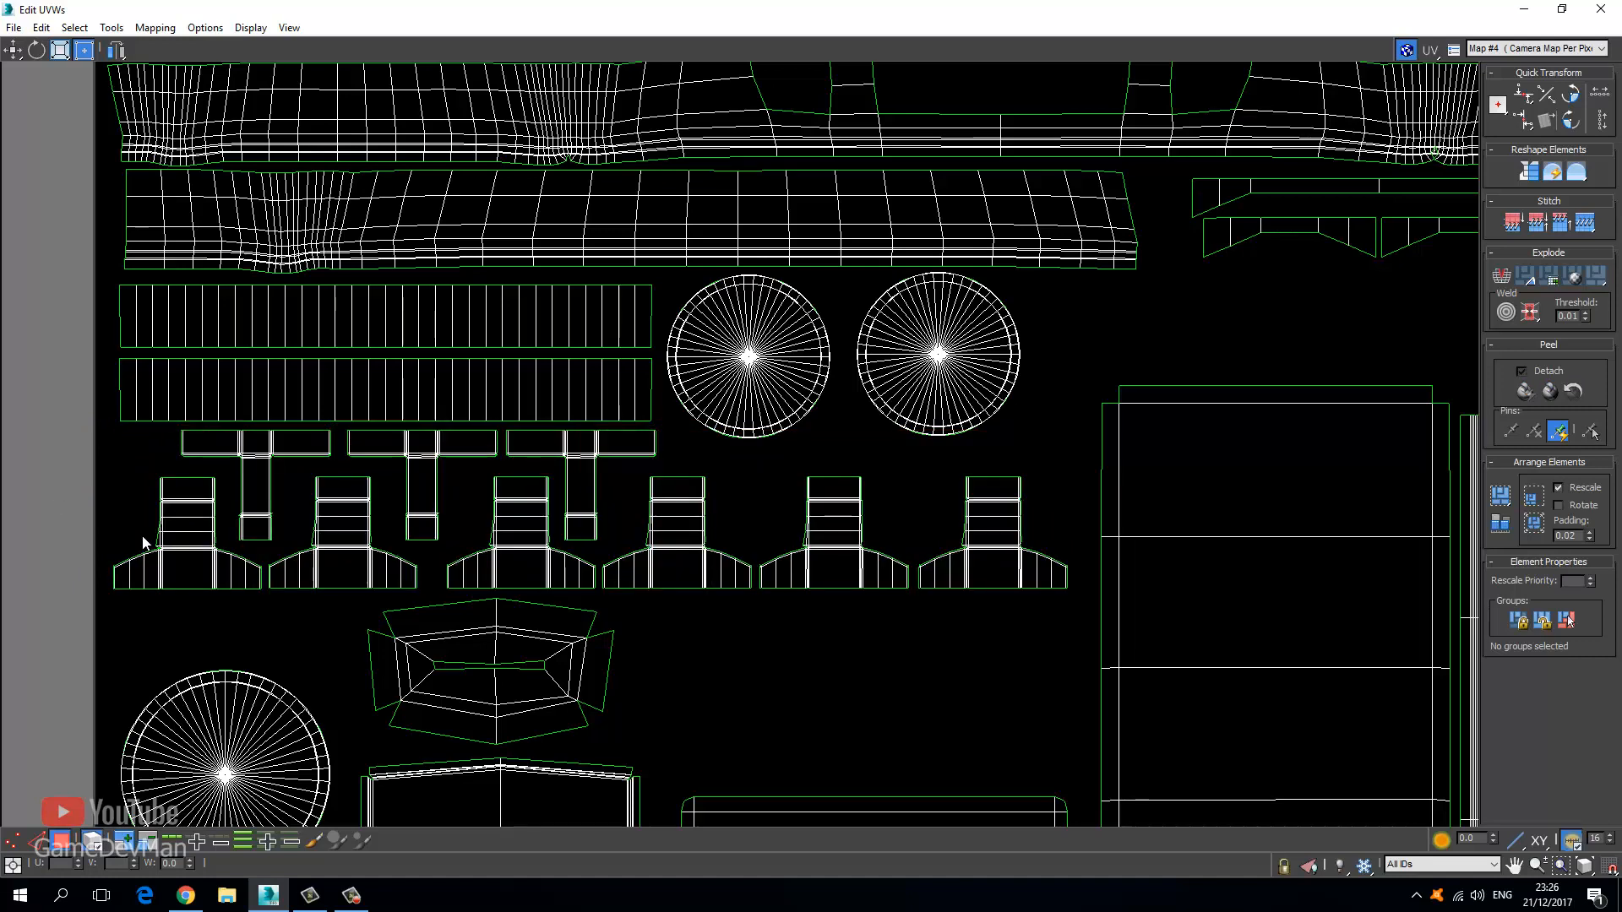
Select the four small round knob islands above the tile and scale them to about half.
scroll(440, 155, down, 10)
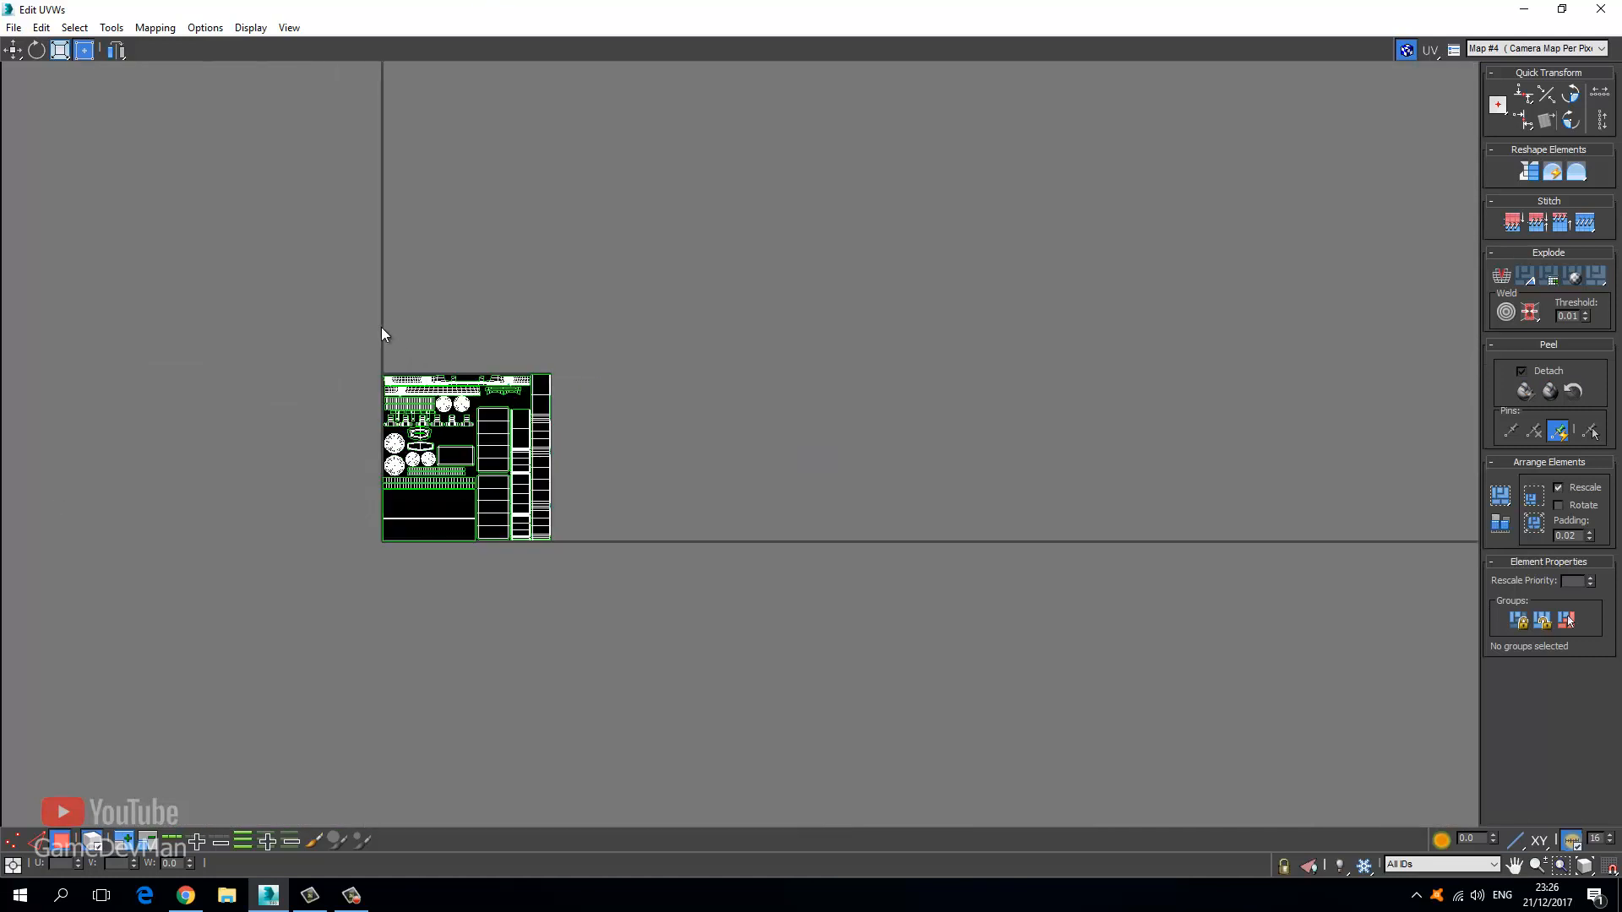
middle_drag(322, 279, 627, 431)
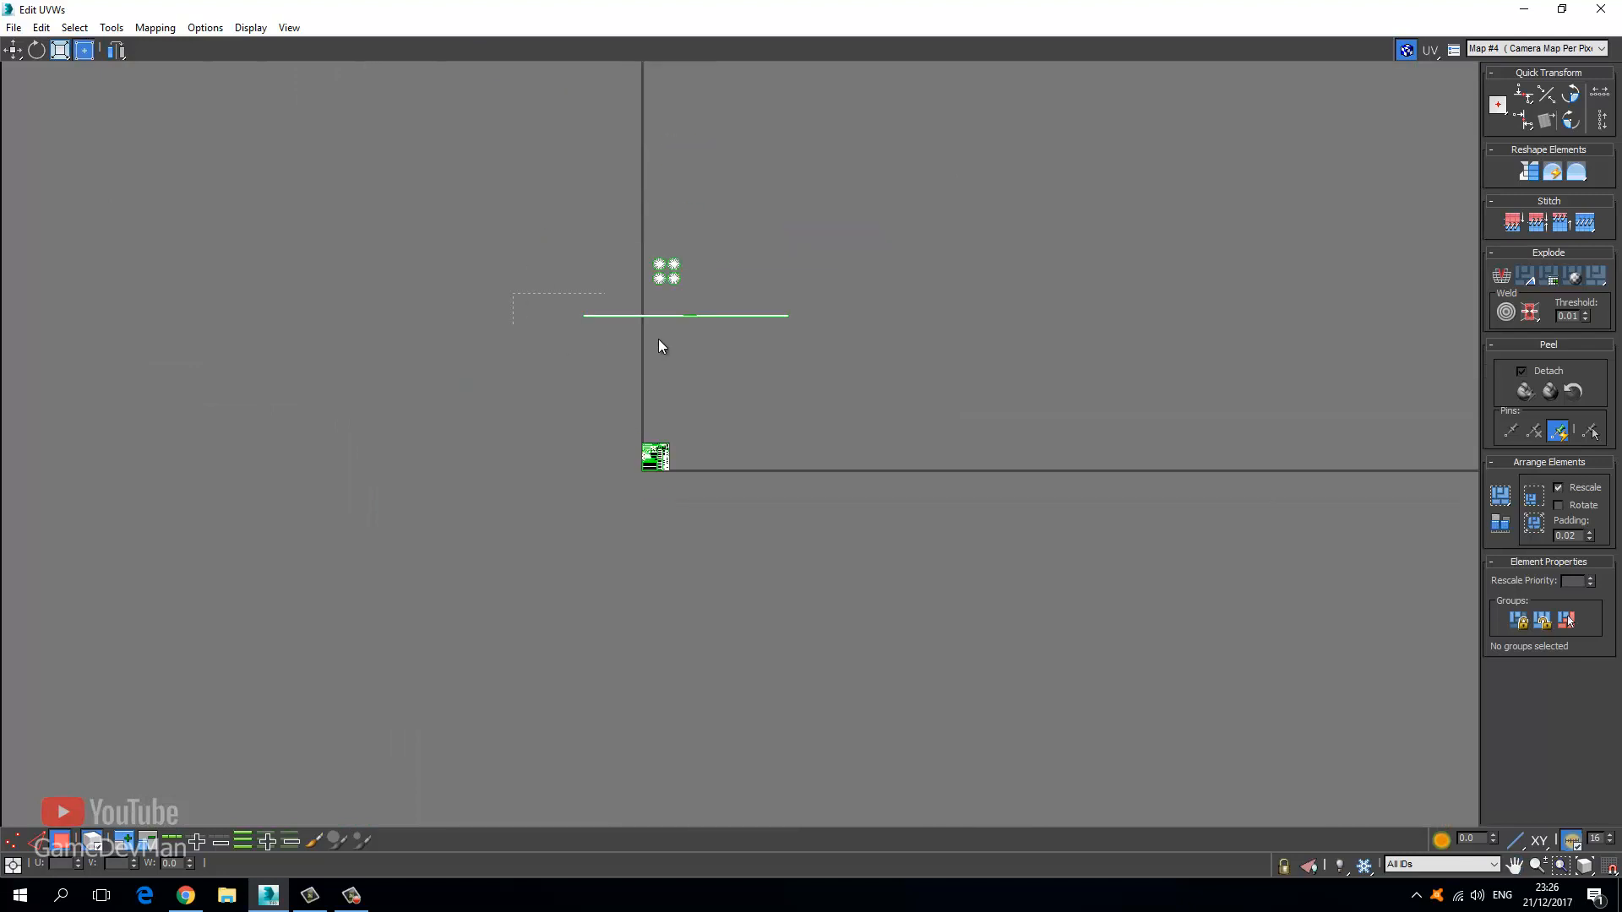
drag(900, 344, 901, 344)
drag(602, 226, 614, 653)
scroll(688, 287, up, 4)
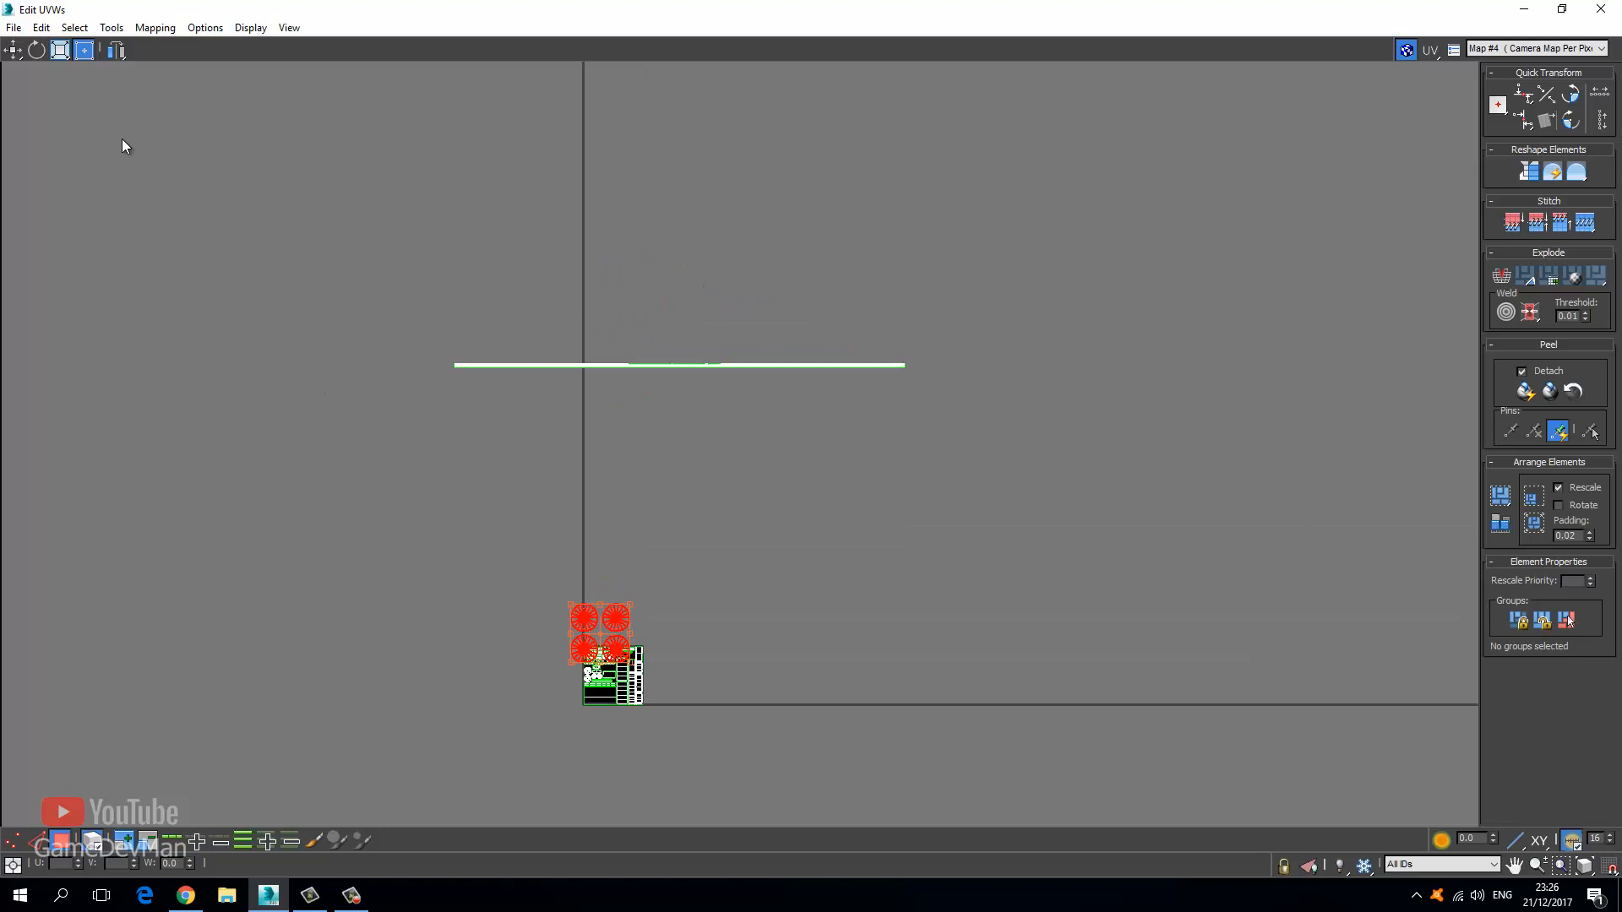
click(60, 50)
scroll(499, 459, up, 5)
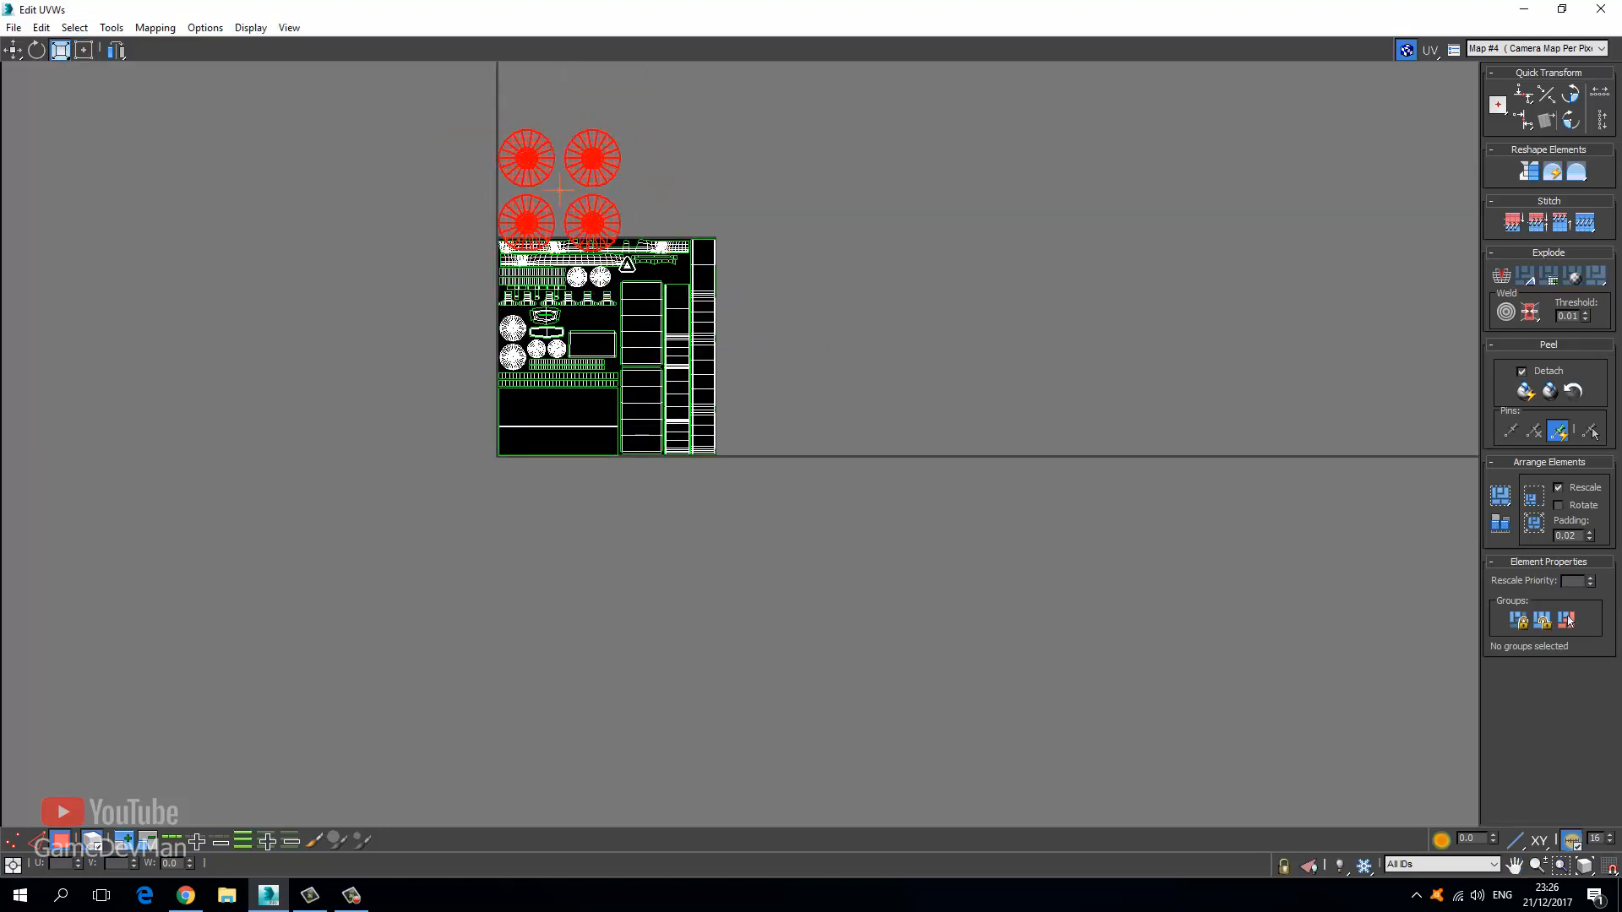
drag(627, 265, 630, 317)
Move the four round islands into the tile, below the chair-shaped islands.
click(12, 51)
scroll(583, 240, up, 5)
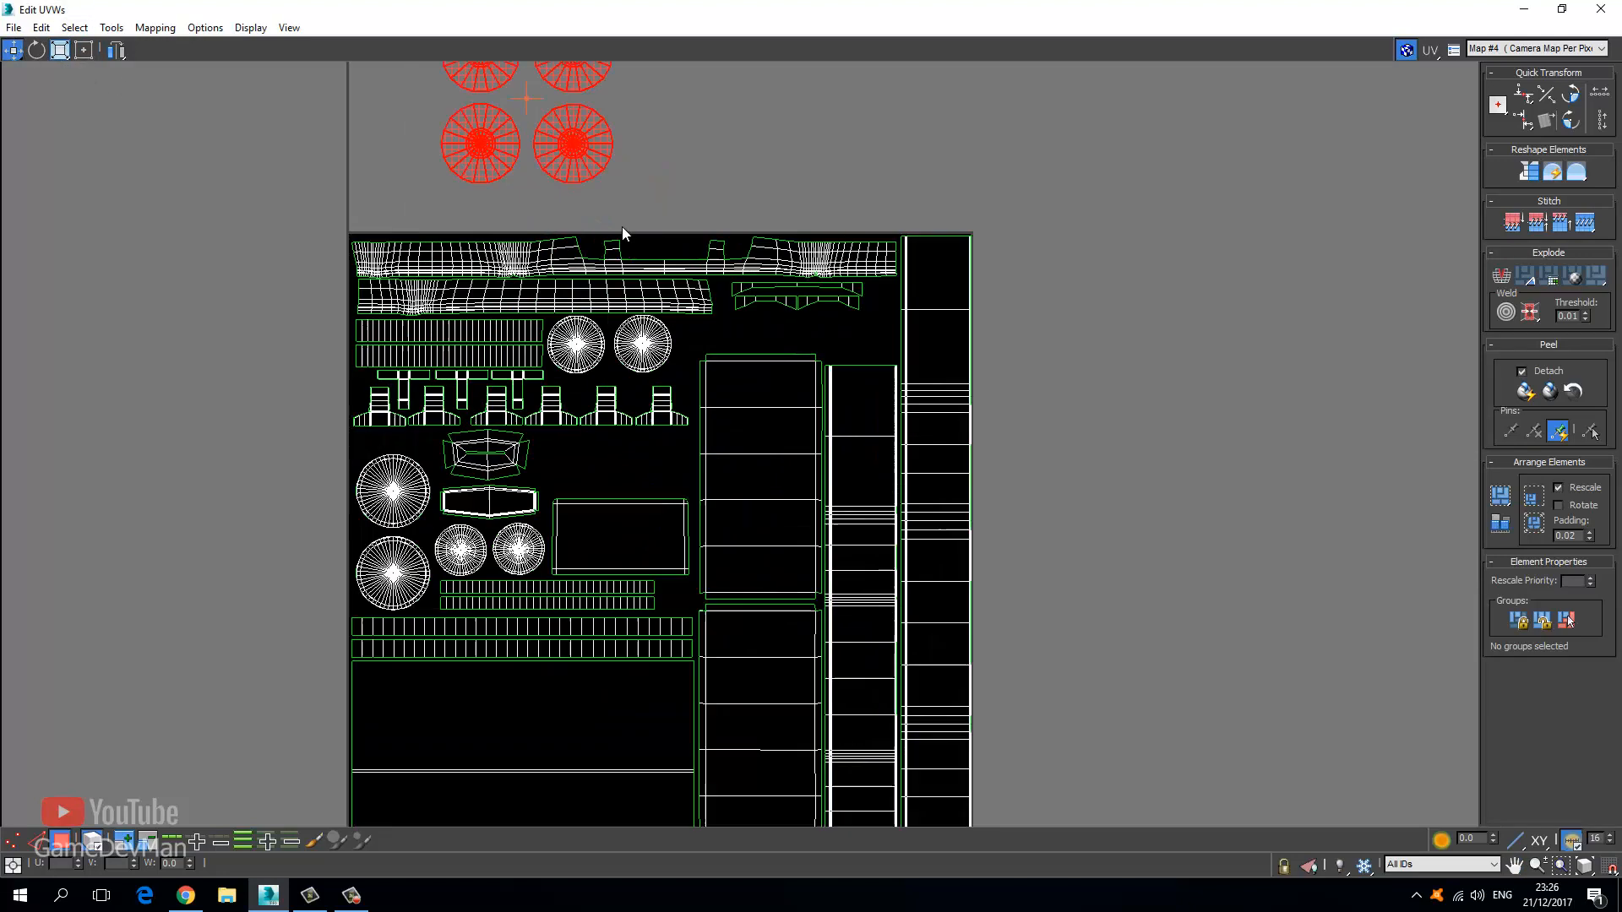
drag(576, 159, 601, 560)
click(60, 50)
scroll(528, 426, up, 4)
click(12, 50)
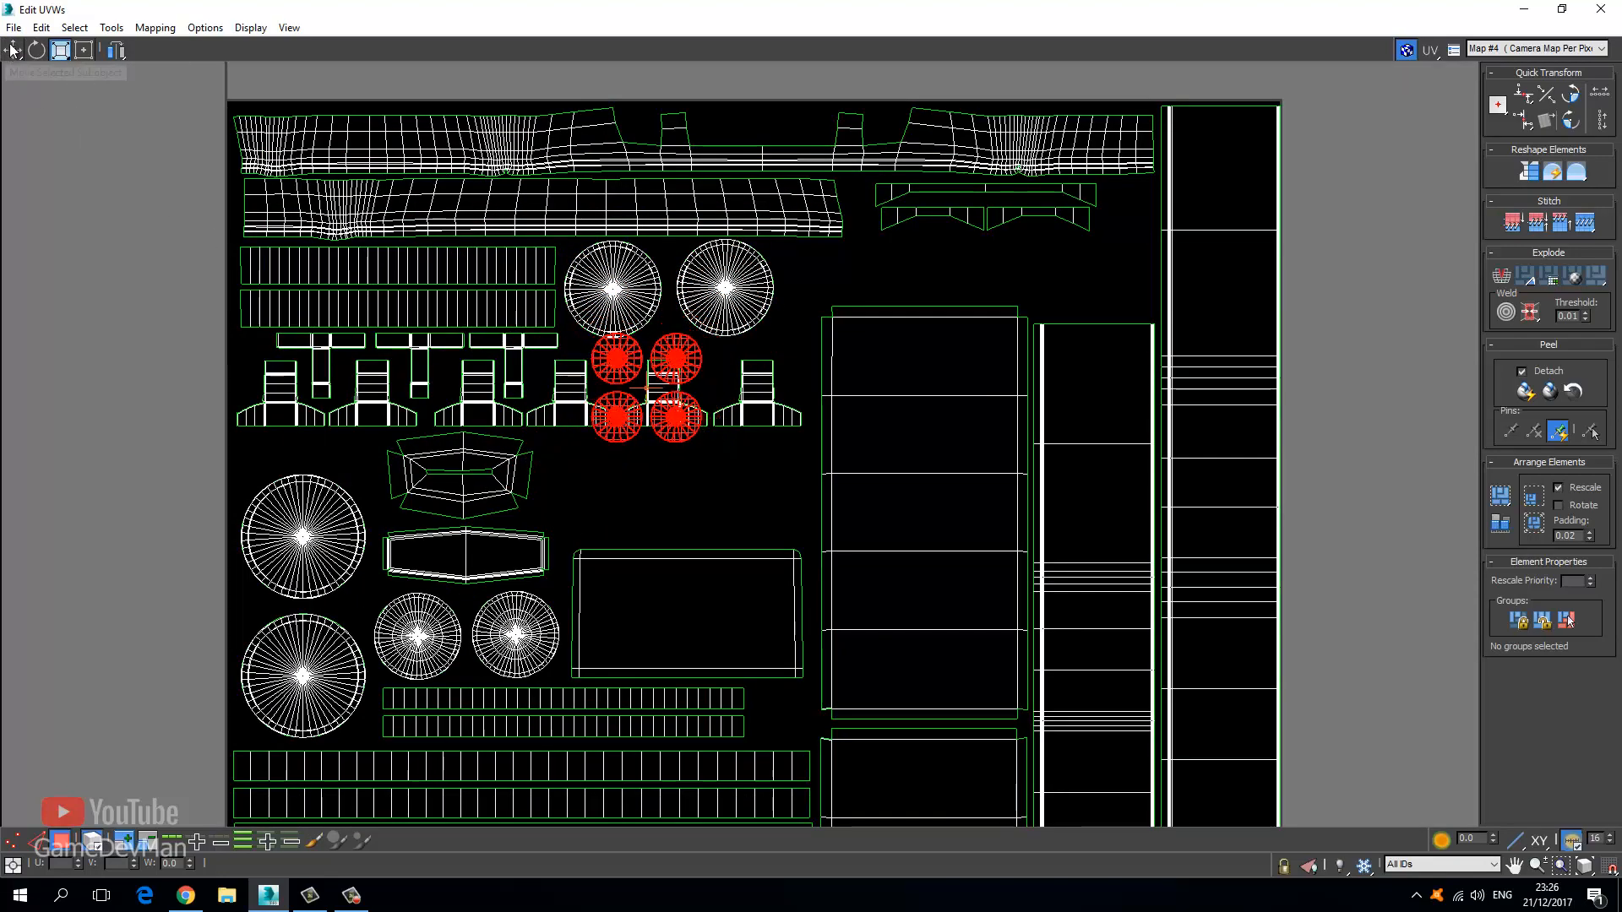
scroll(691, 463, up, 5)
drag(561, 493, 548, 612)
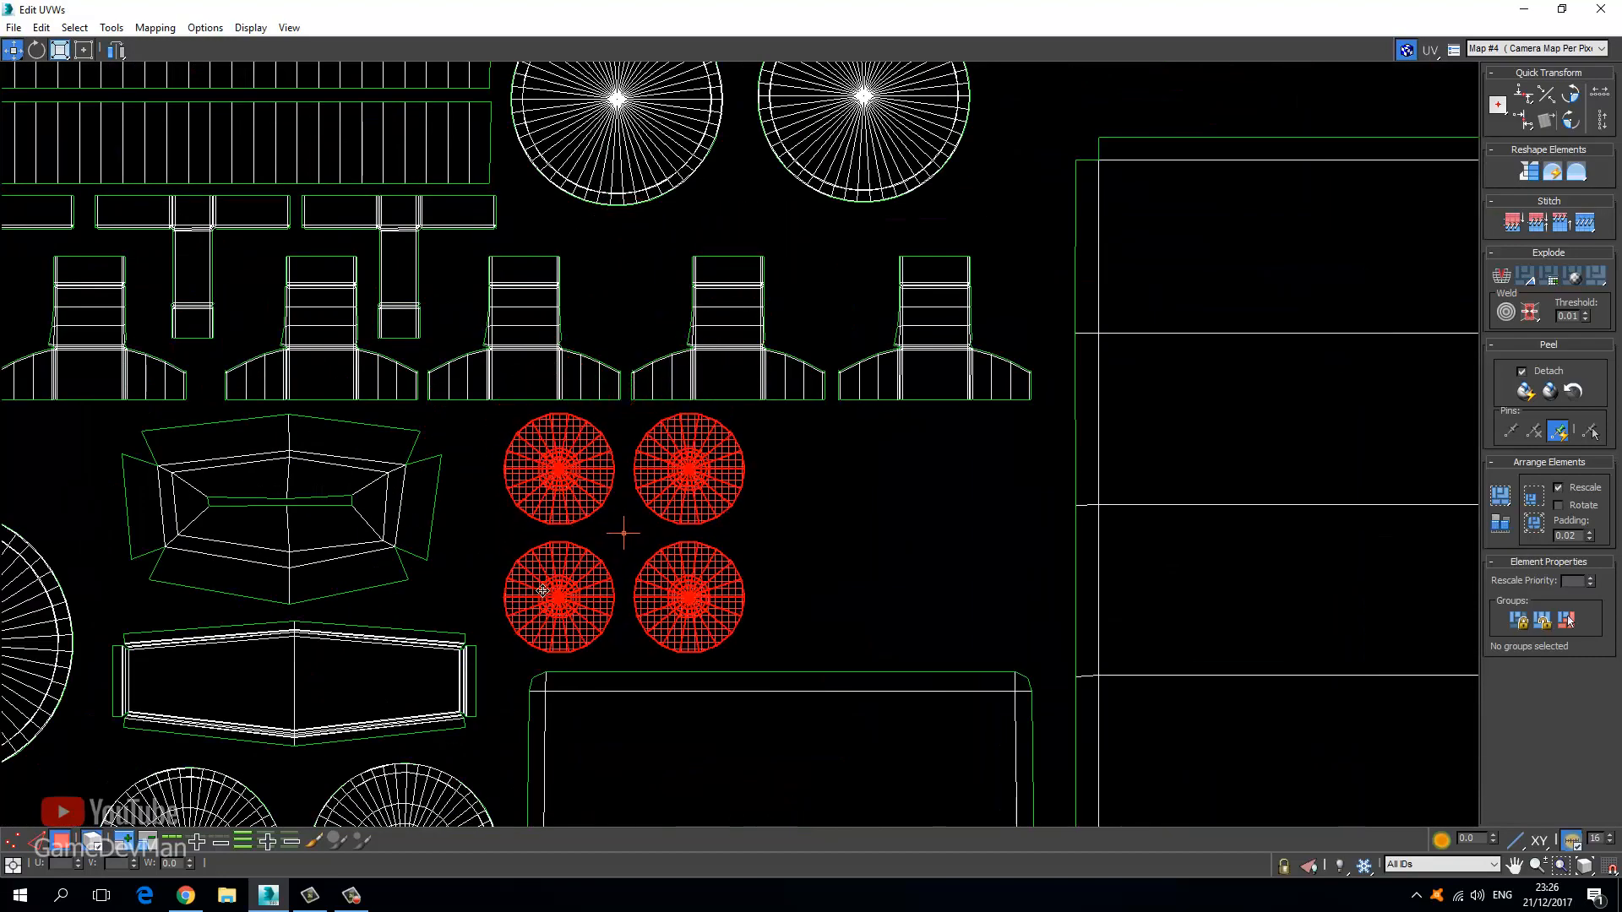
Line the upper two round islands up beside the lower two in a single row.
alt+drag(481, 550, 861, 697)
drag(572, 478, 845, 608)
scroll(726, 470, down, 8)
middle_drag(659, 348, 562, 464)
scroll(539, 326, down, 6)
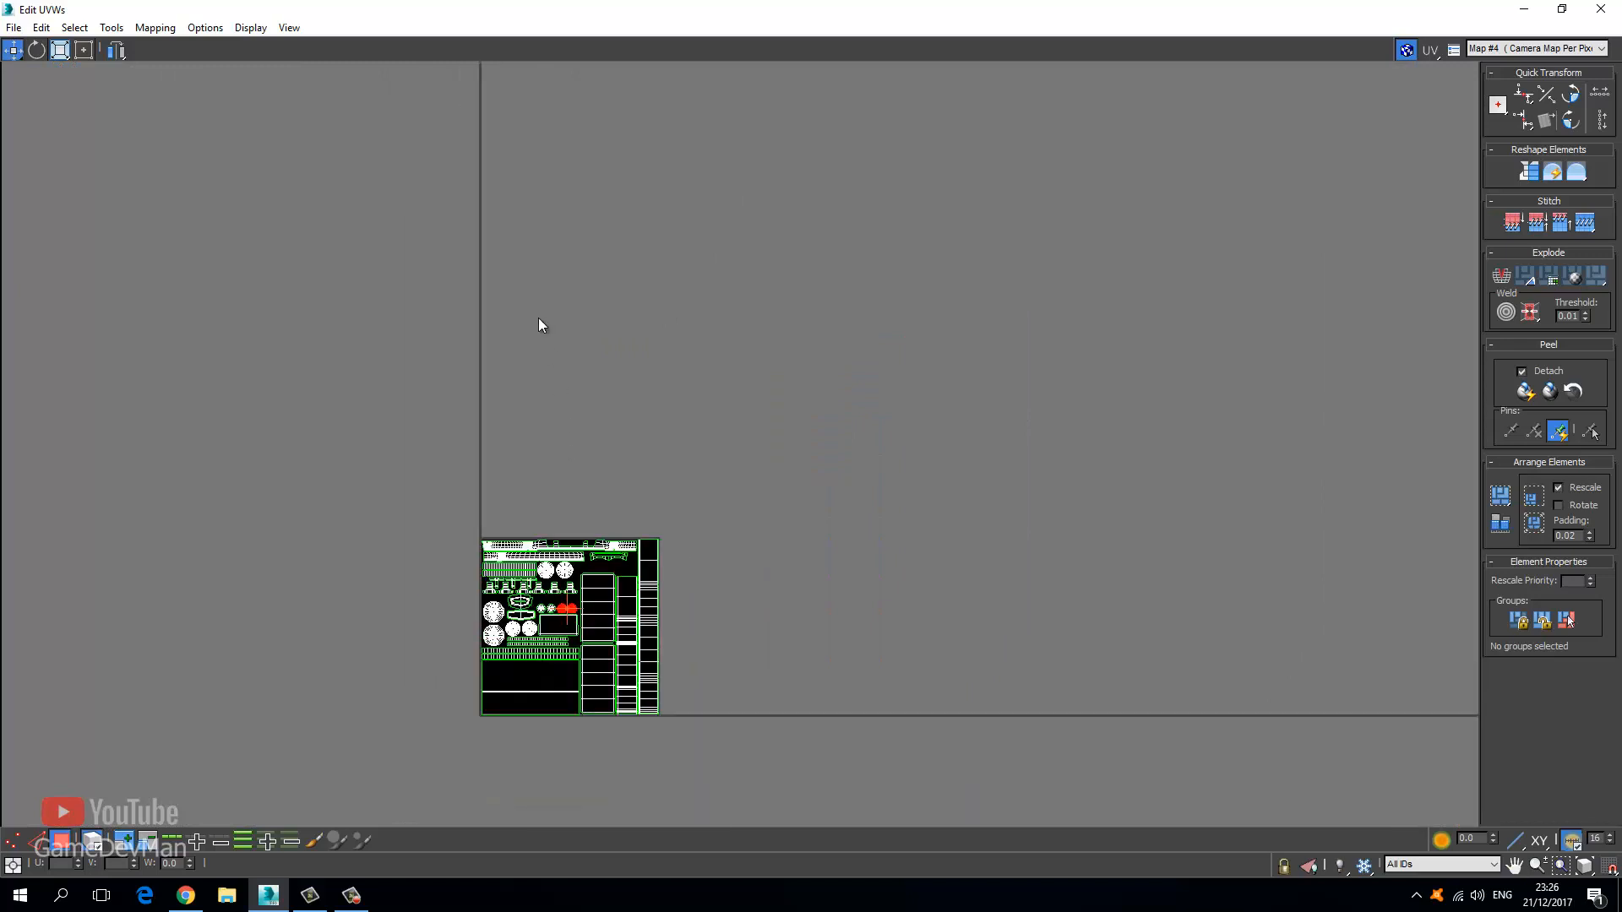
Move the long thin strip from outside toward the UV tile and scale it shorter.
click(435, 345)
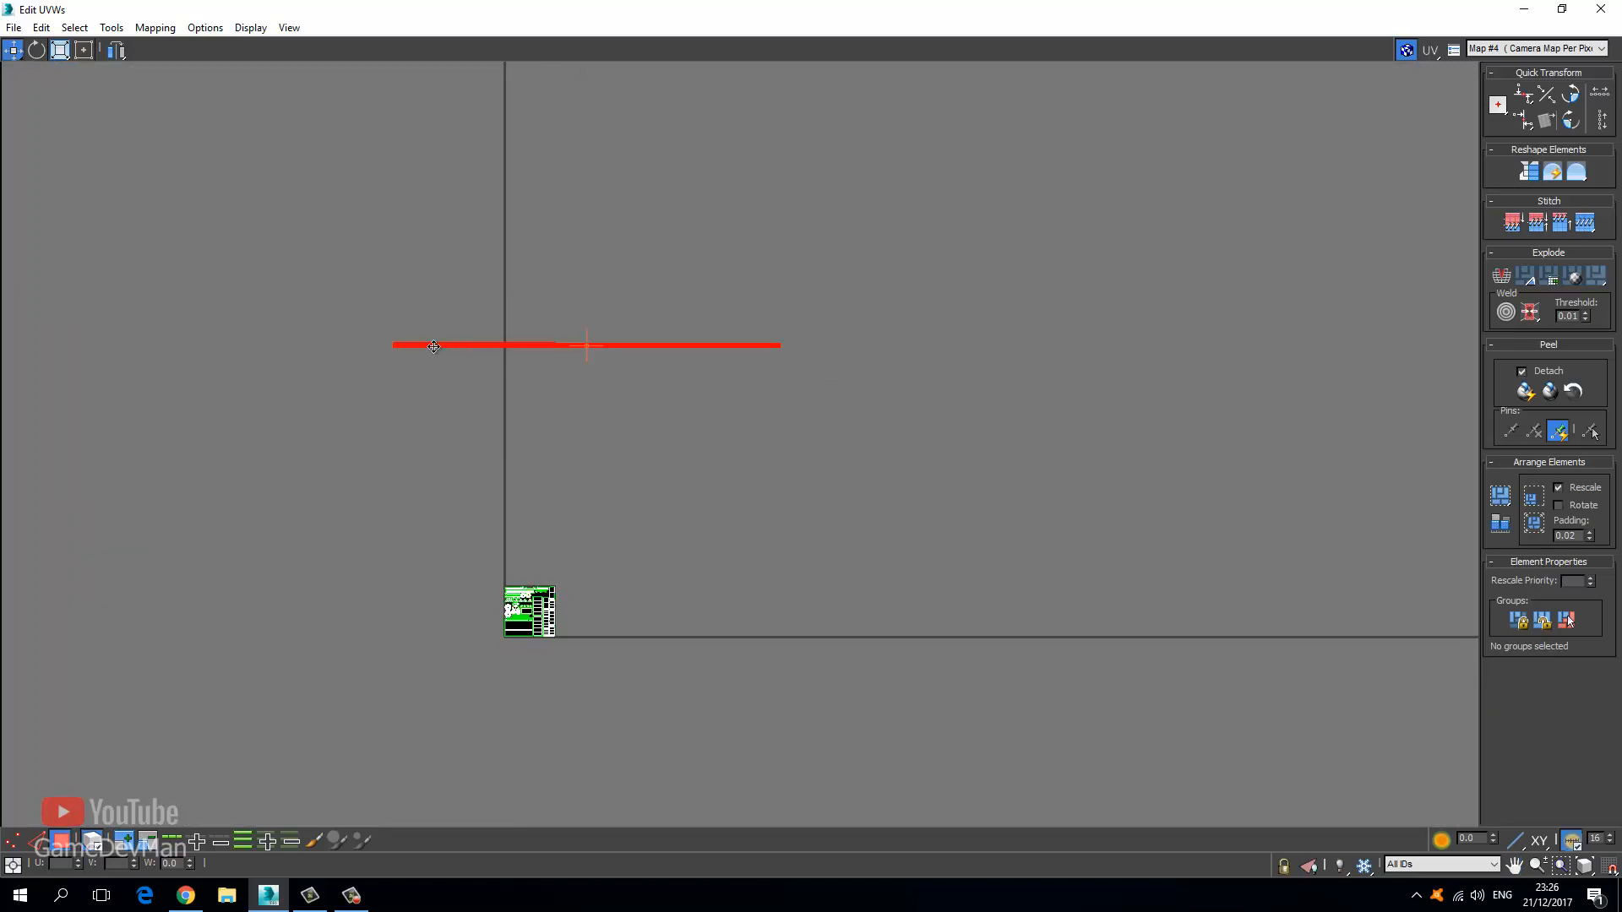
drag(435, 345, 555, 610)
scroll(512, 614, up, 10)
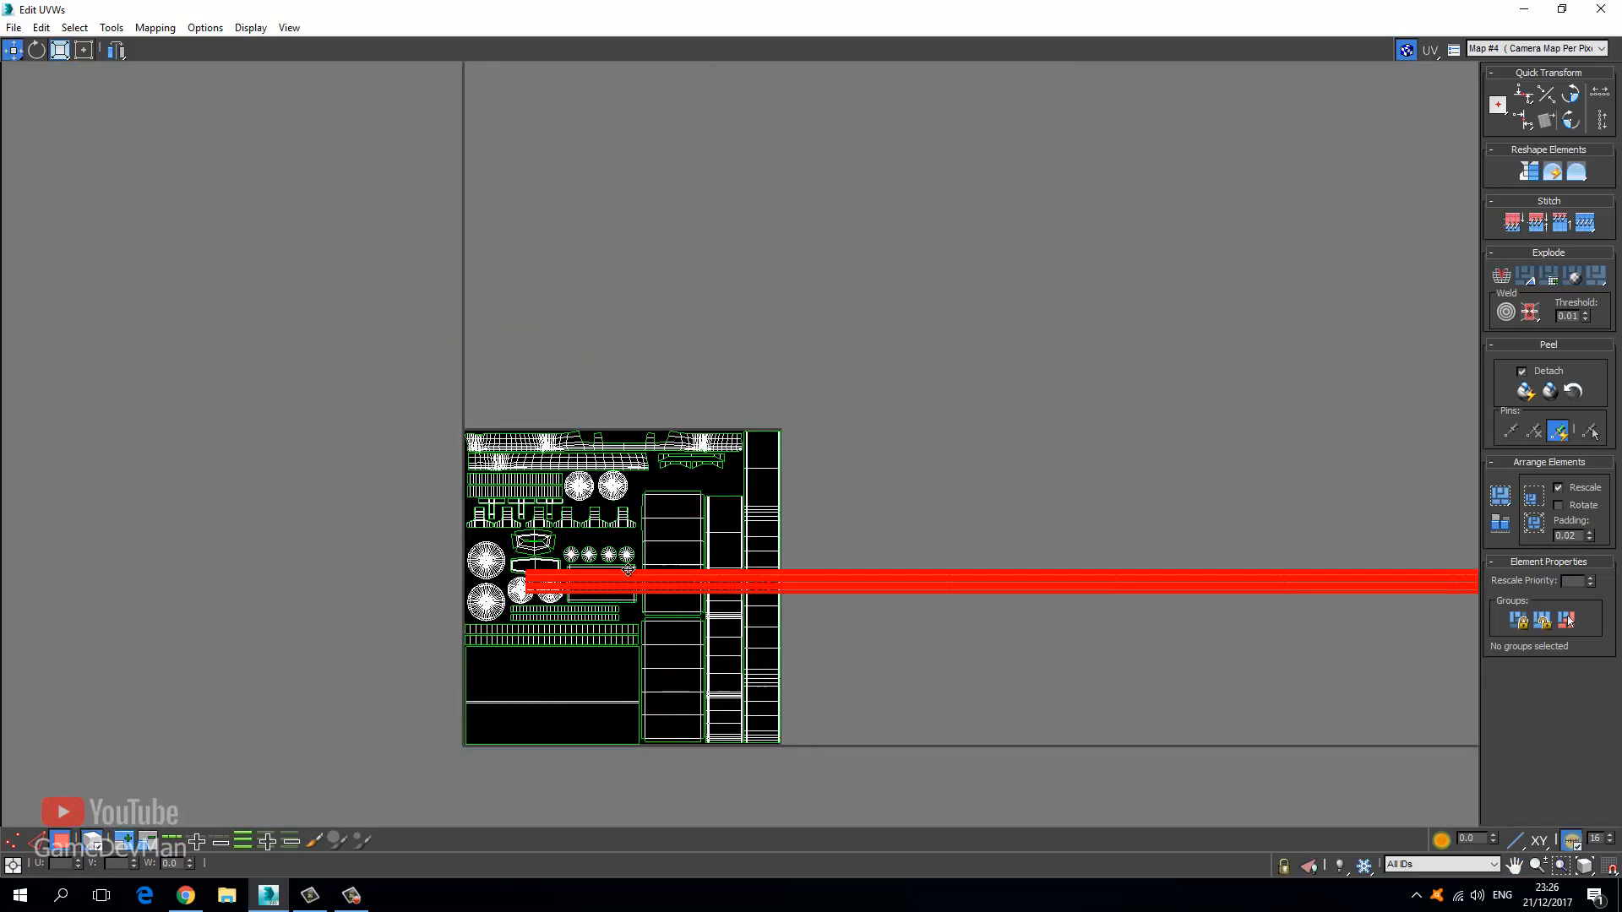
click(84, 49)
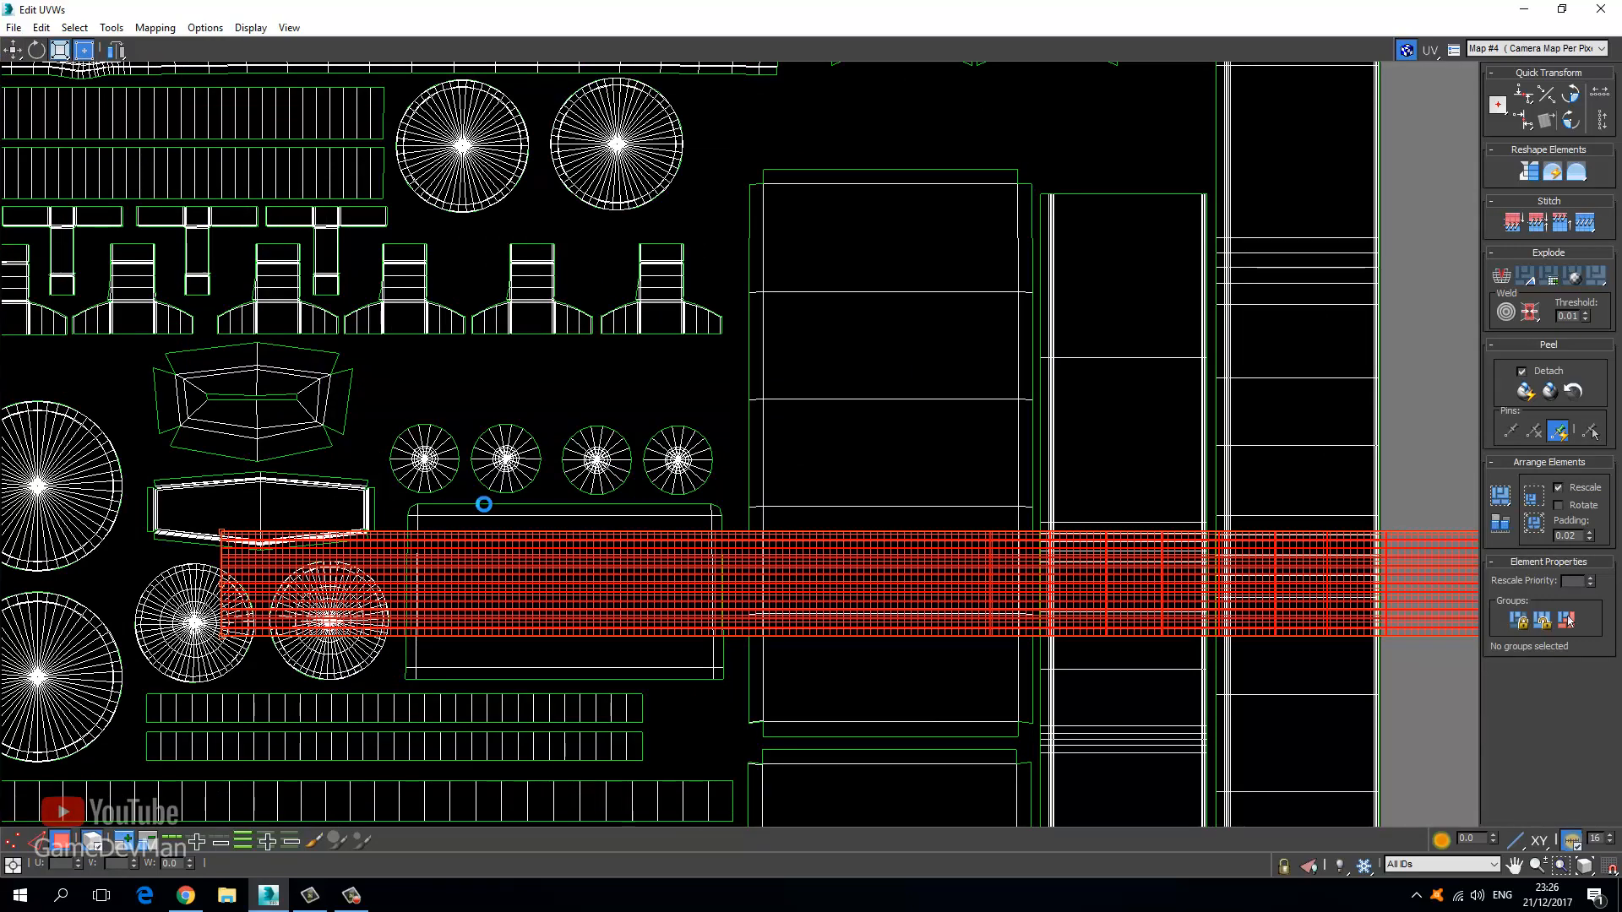
scroll(626, 505, down, 8)
drag(865, 516, 354, 461)
click(56, 50)
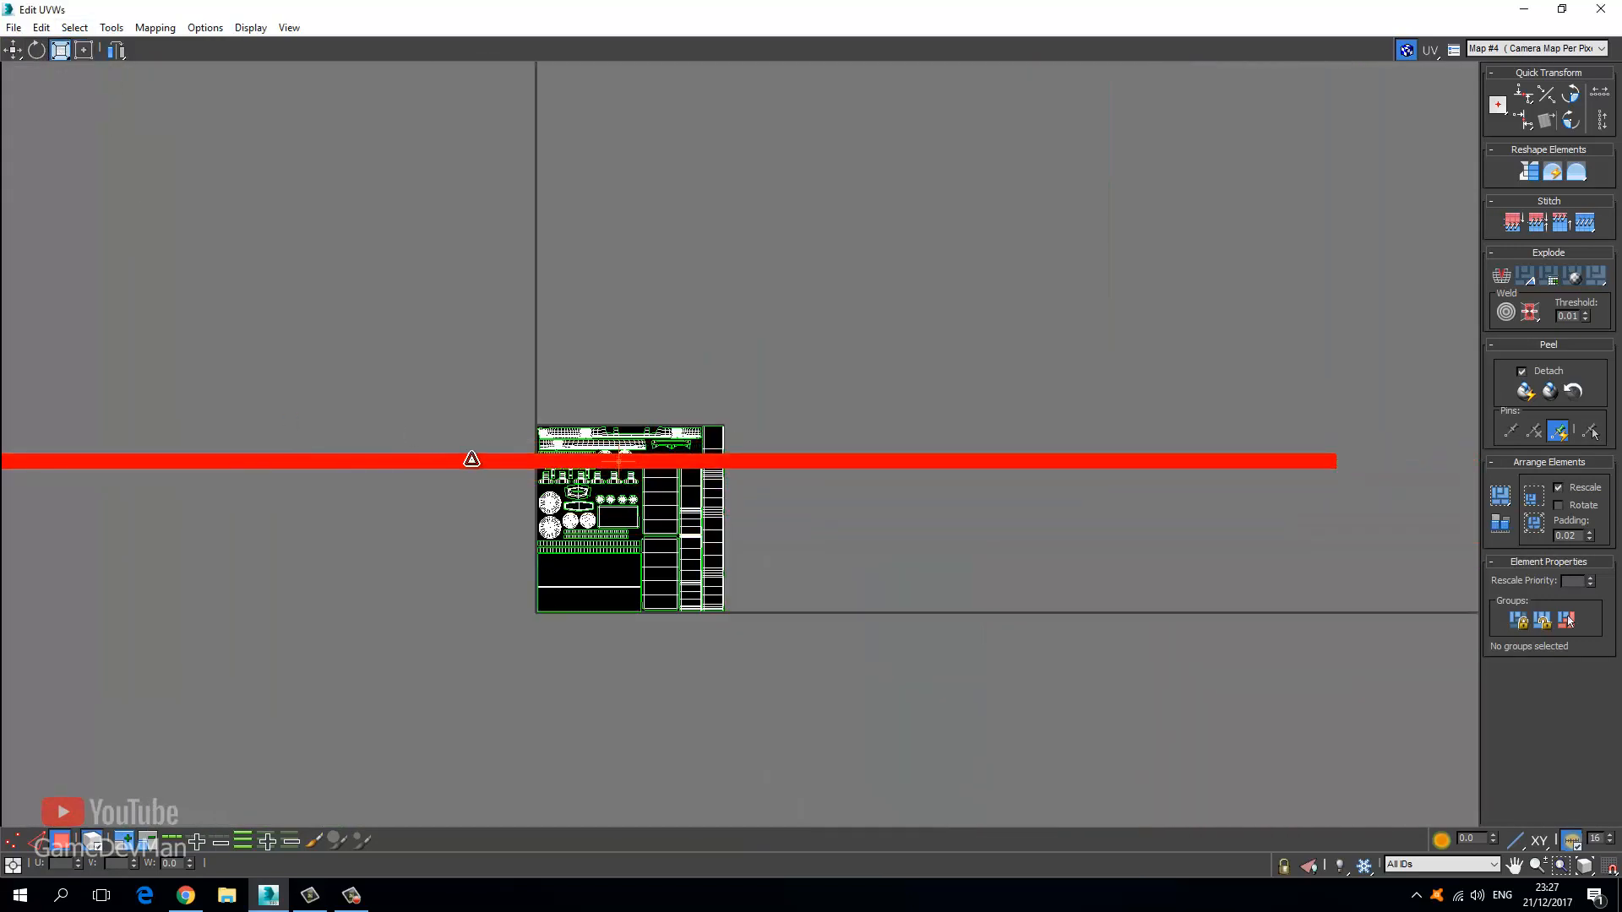
drag(471, 459, 490, 585)
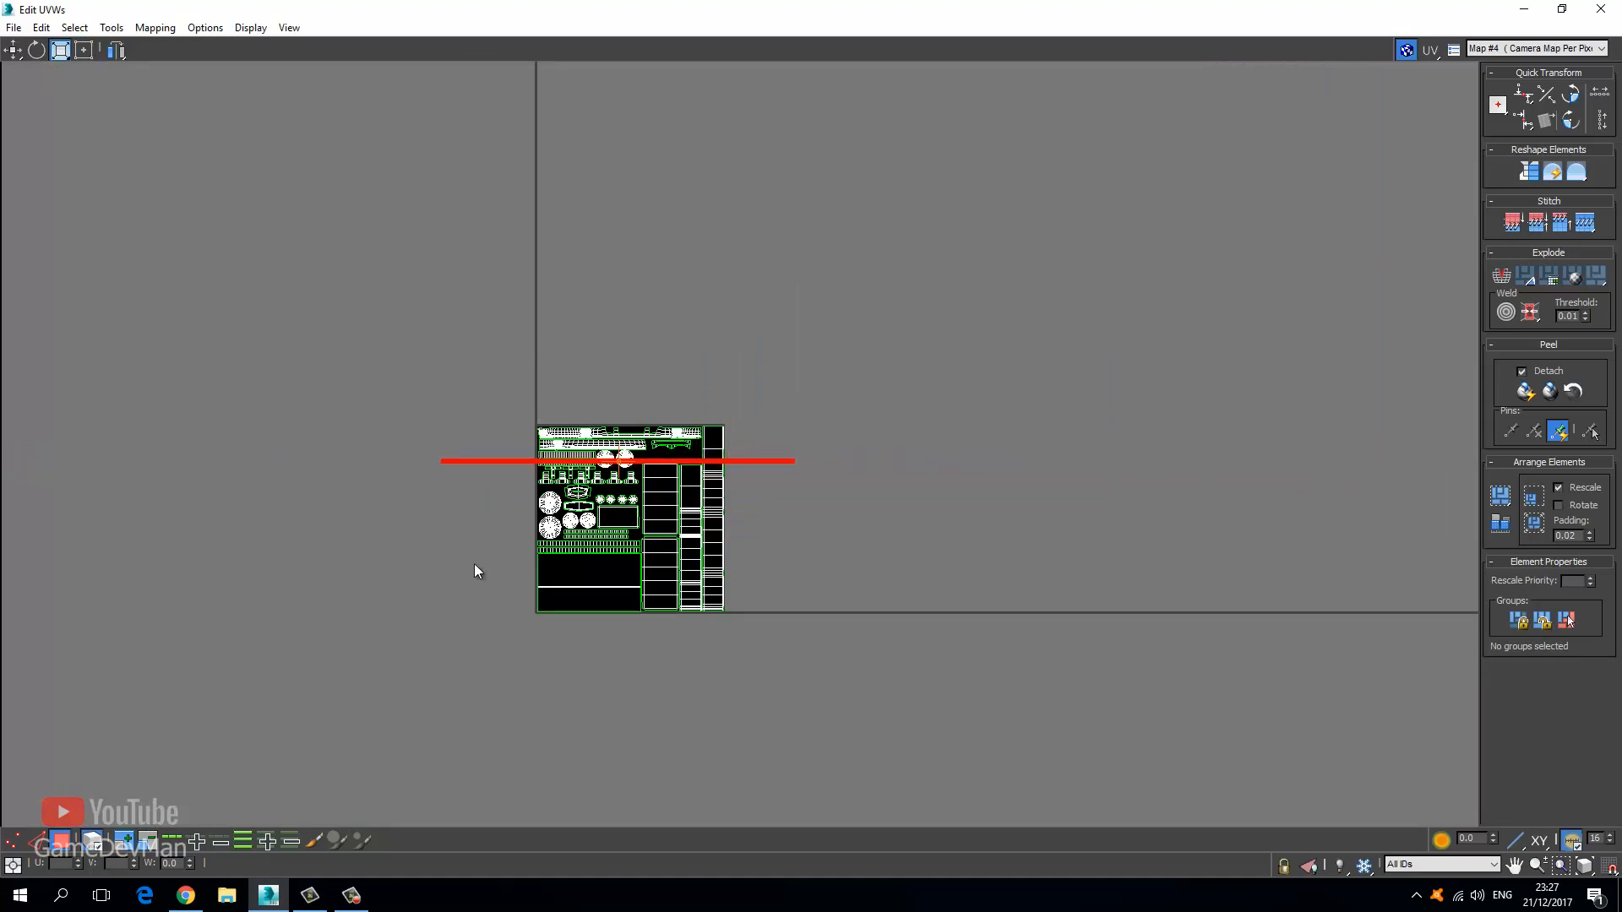
Place the strip on the tile and pull its right end in to shorten it further.
scroll(463, 423, up, 4)
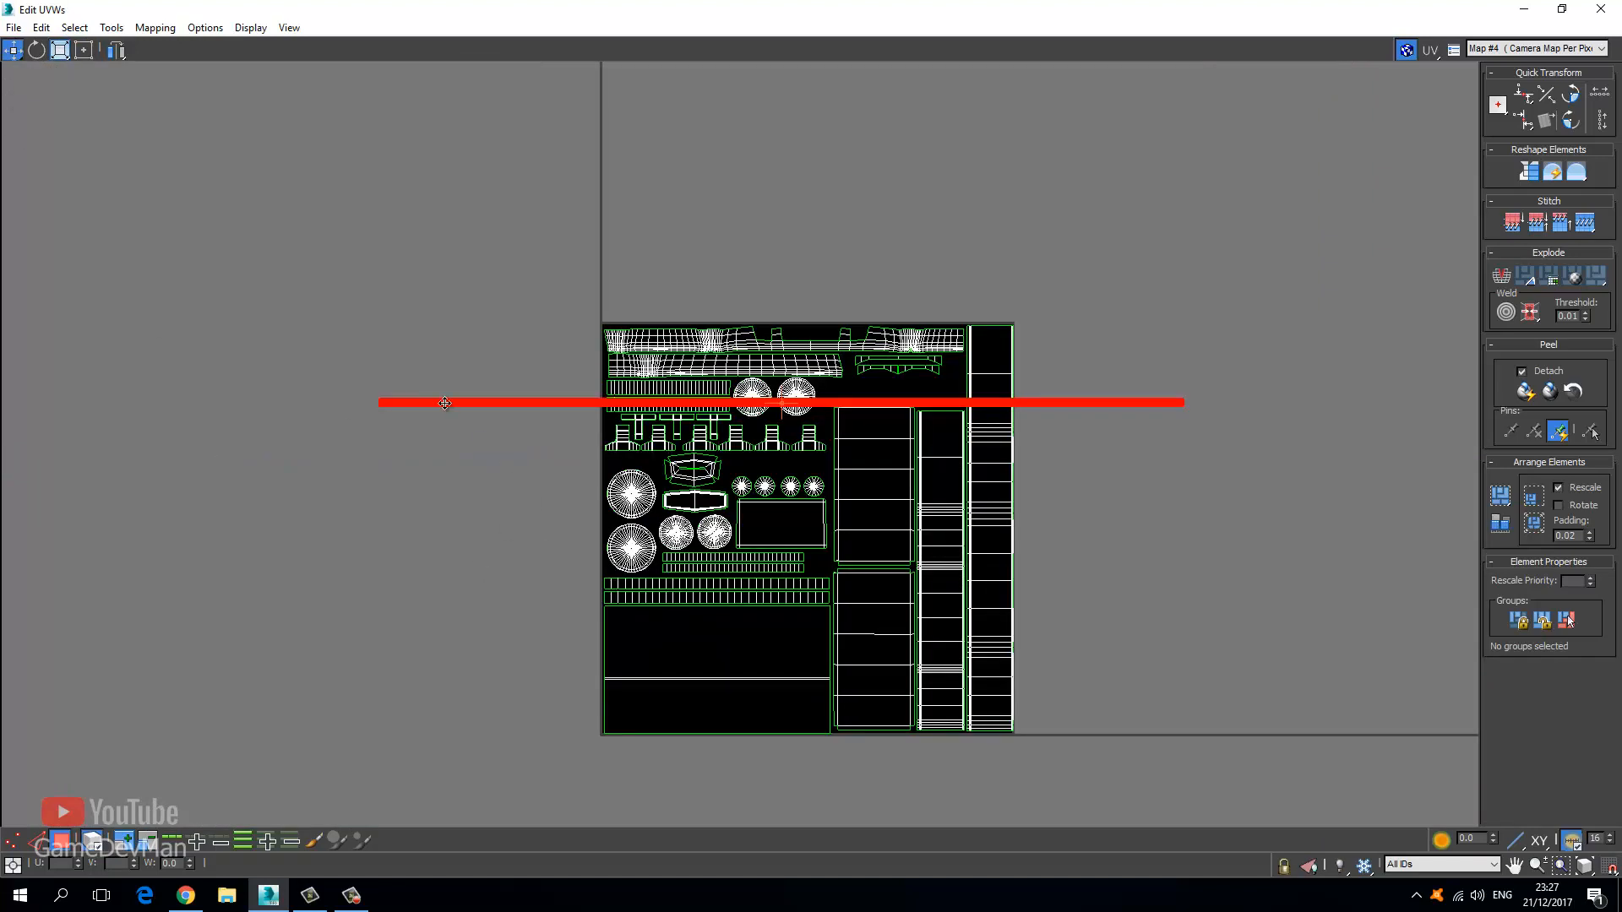
drag(445, 403, 671, 436)
click(85, 50)
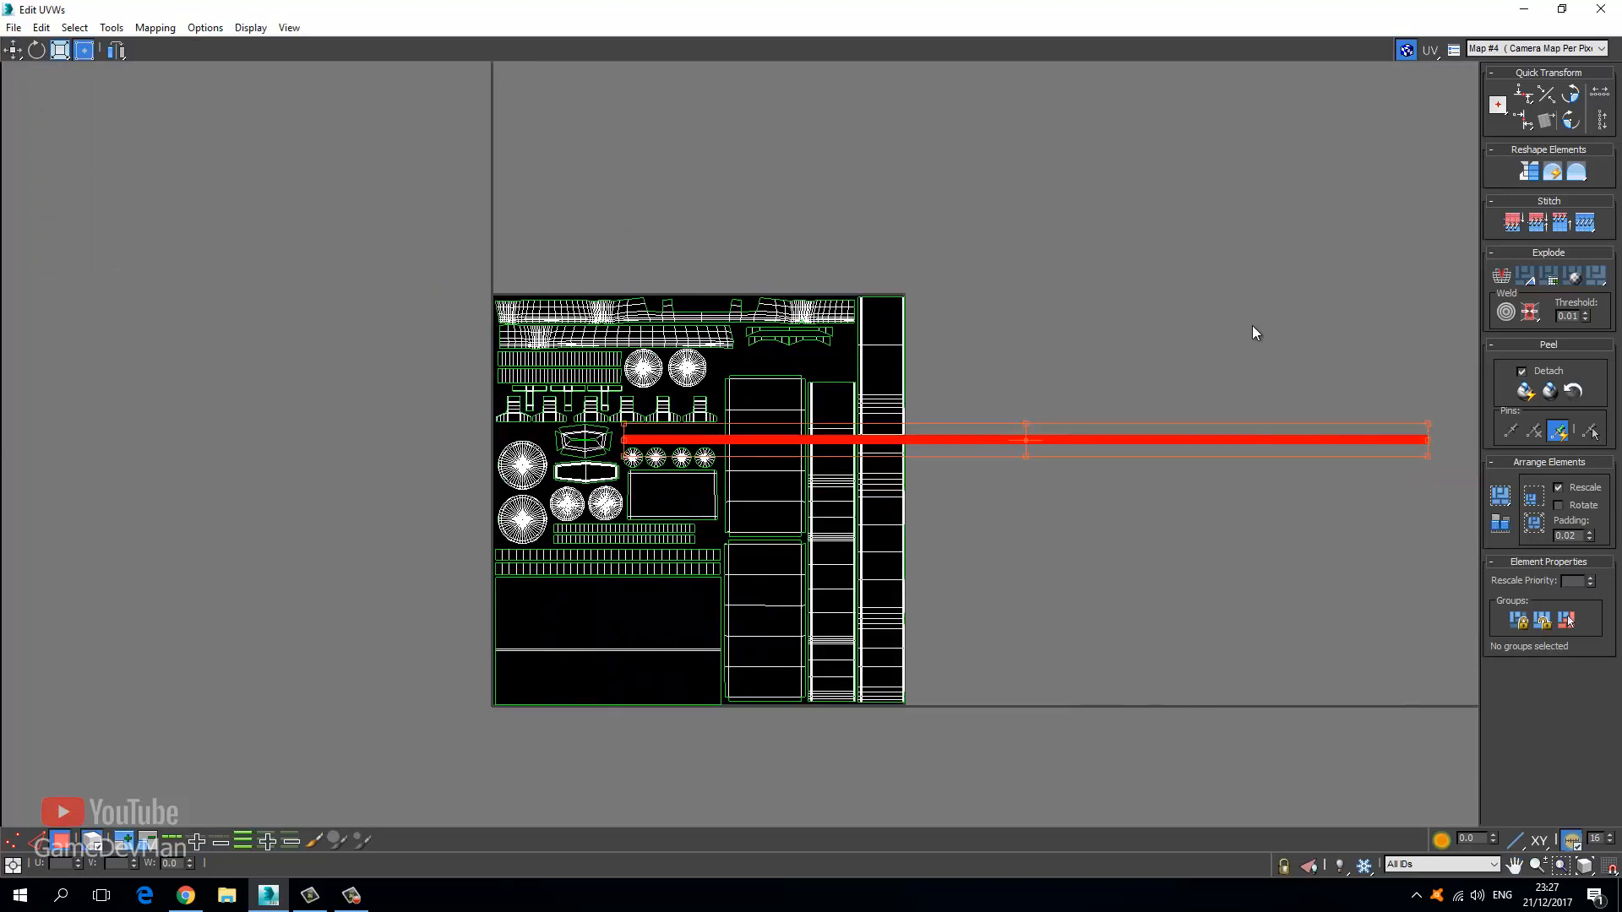
middle_drag(1240, 343, 911, 336)
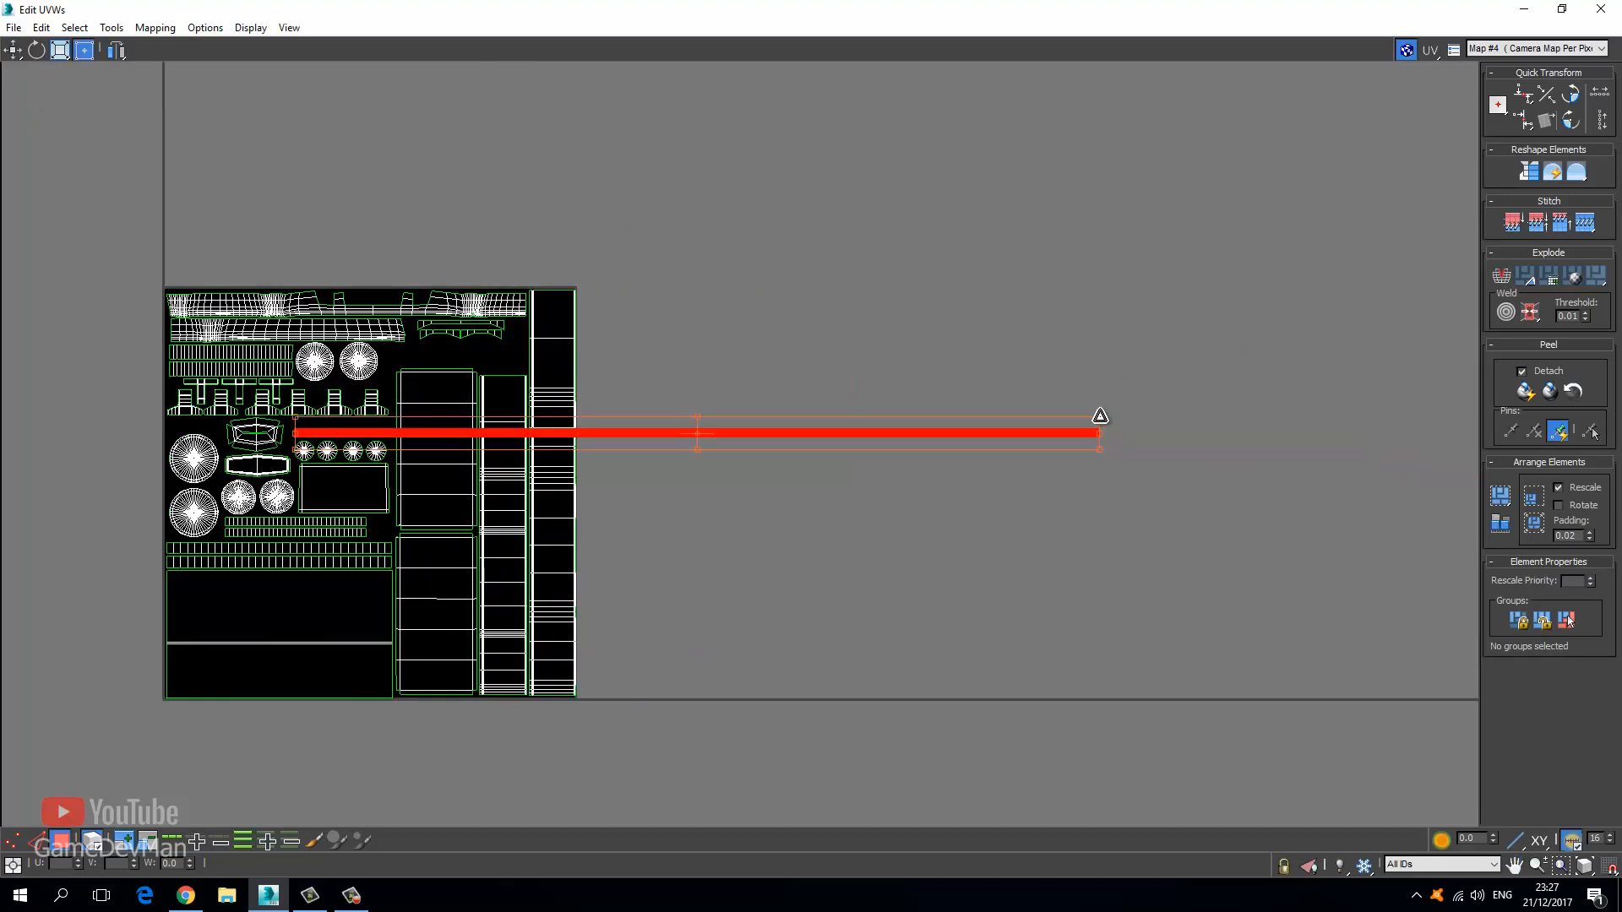
drag(1097, 423, 537, 431)
click(13, 49)
scroll(278, 435, up, 8)
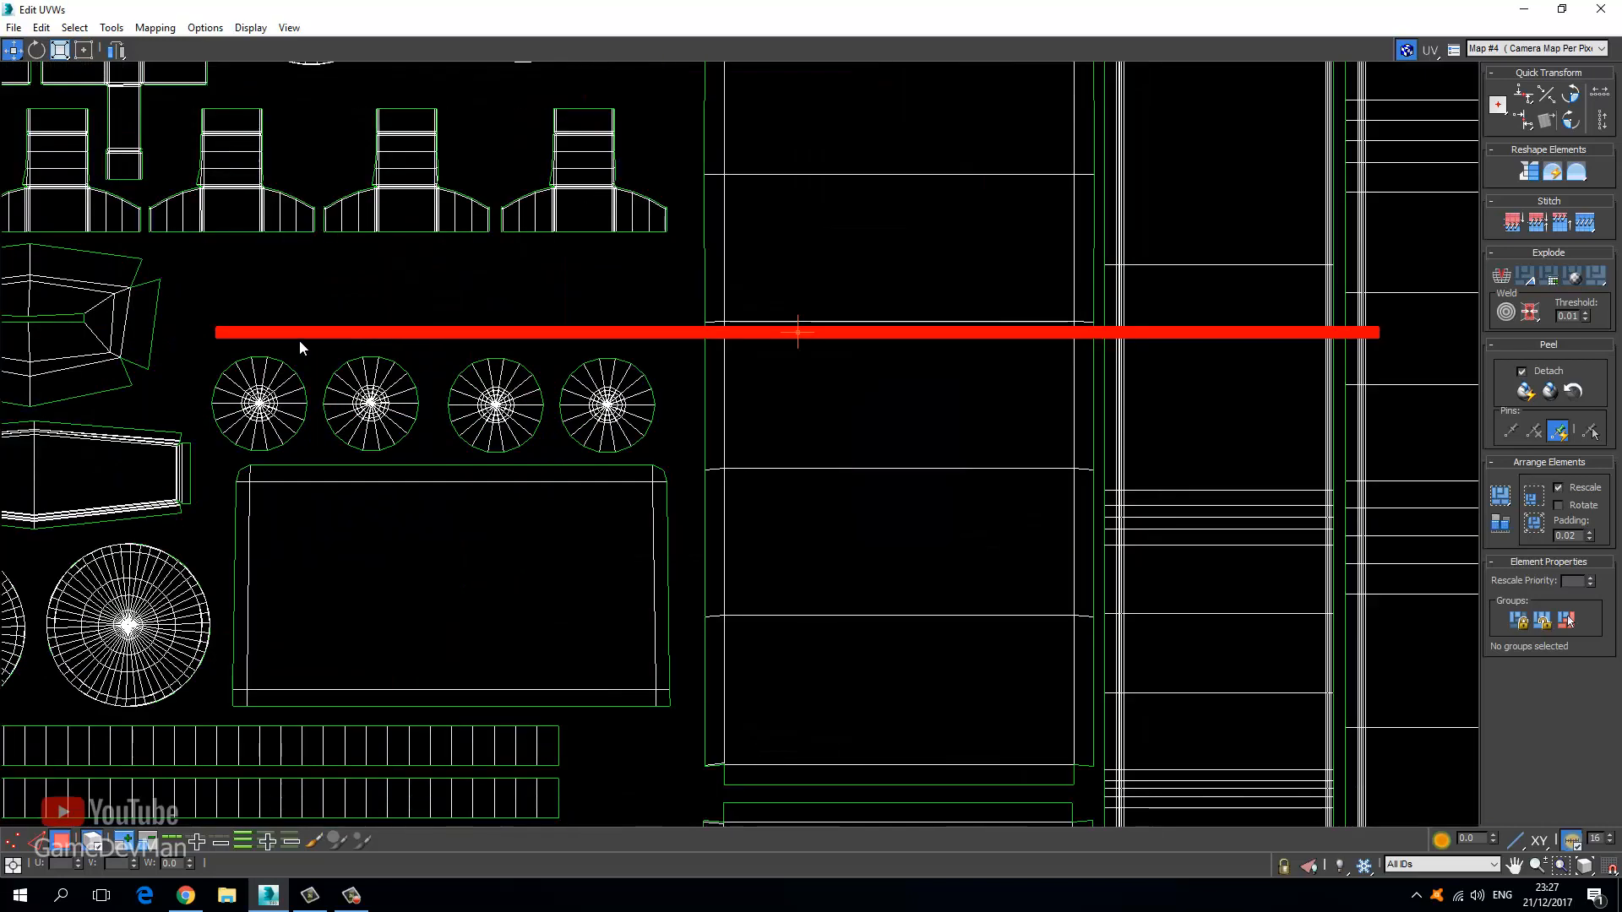
drag(286, 335, 247, 331)
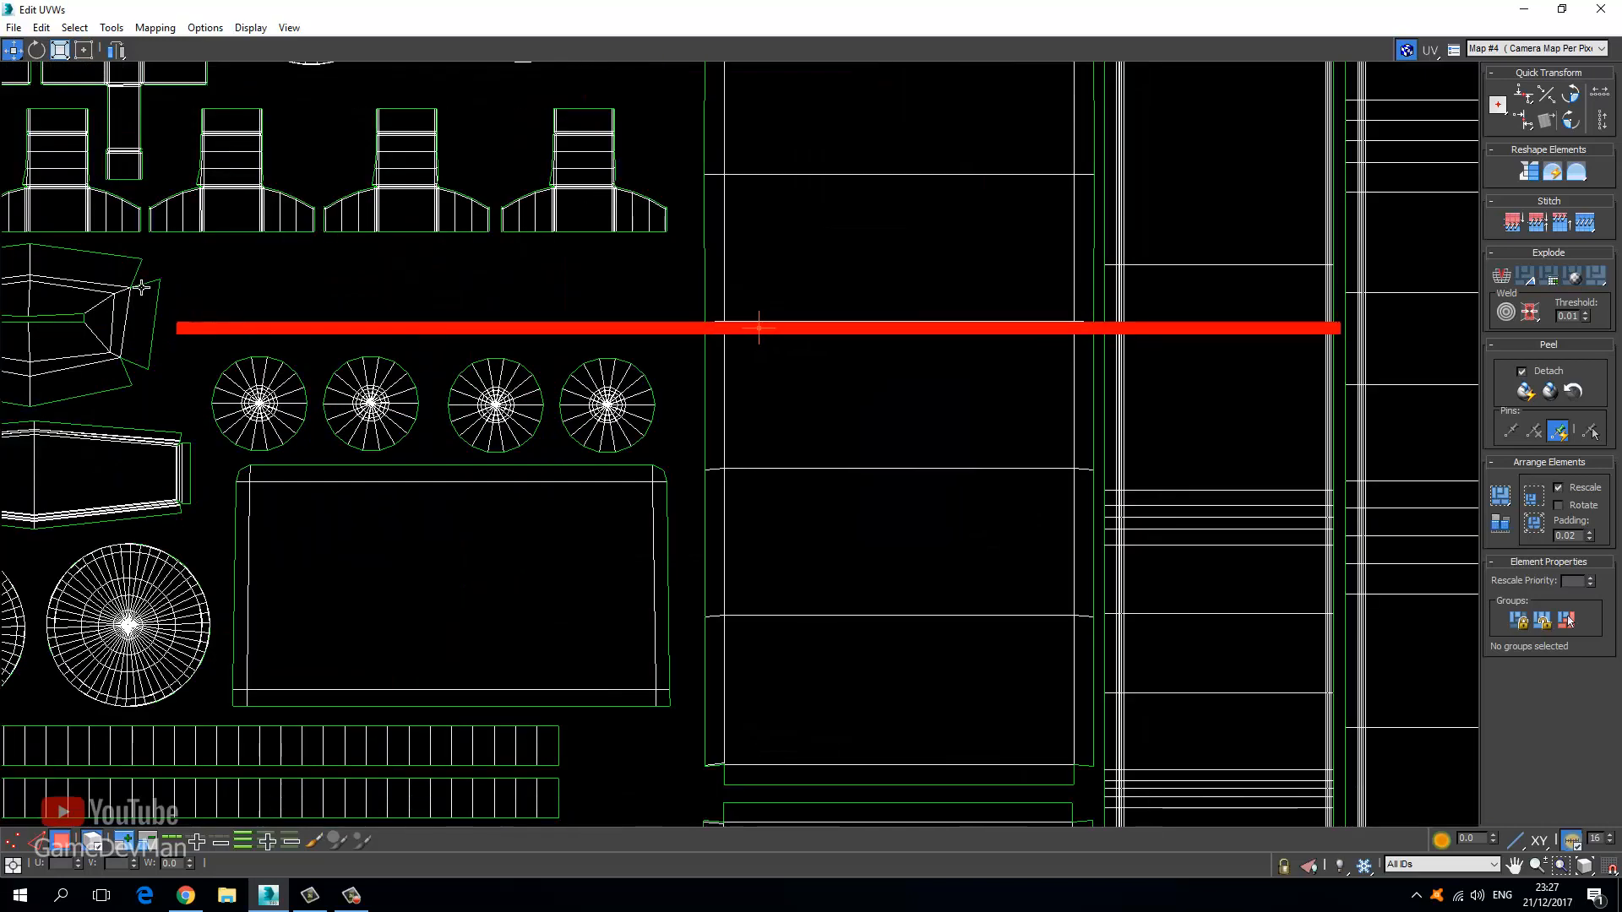
Marquee-deselect the strip's left portion so only its right end remains selected.
click(712, 361)
key(ctrl+z)
drag(155, 293, 376, 400)
key(ctrl+z)
alt+drag(142, 265, 691, 411)
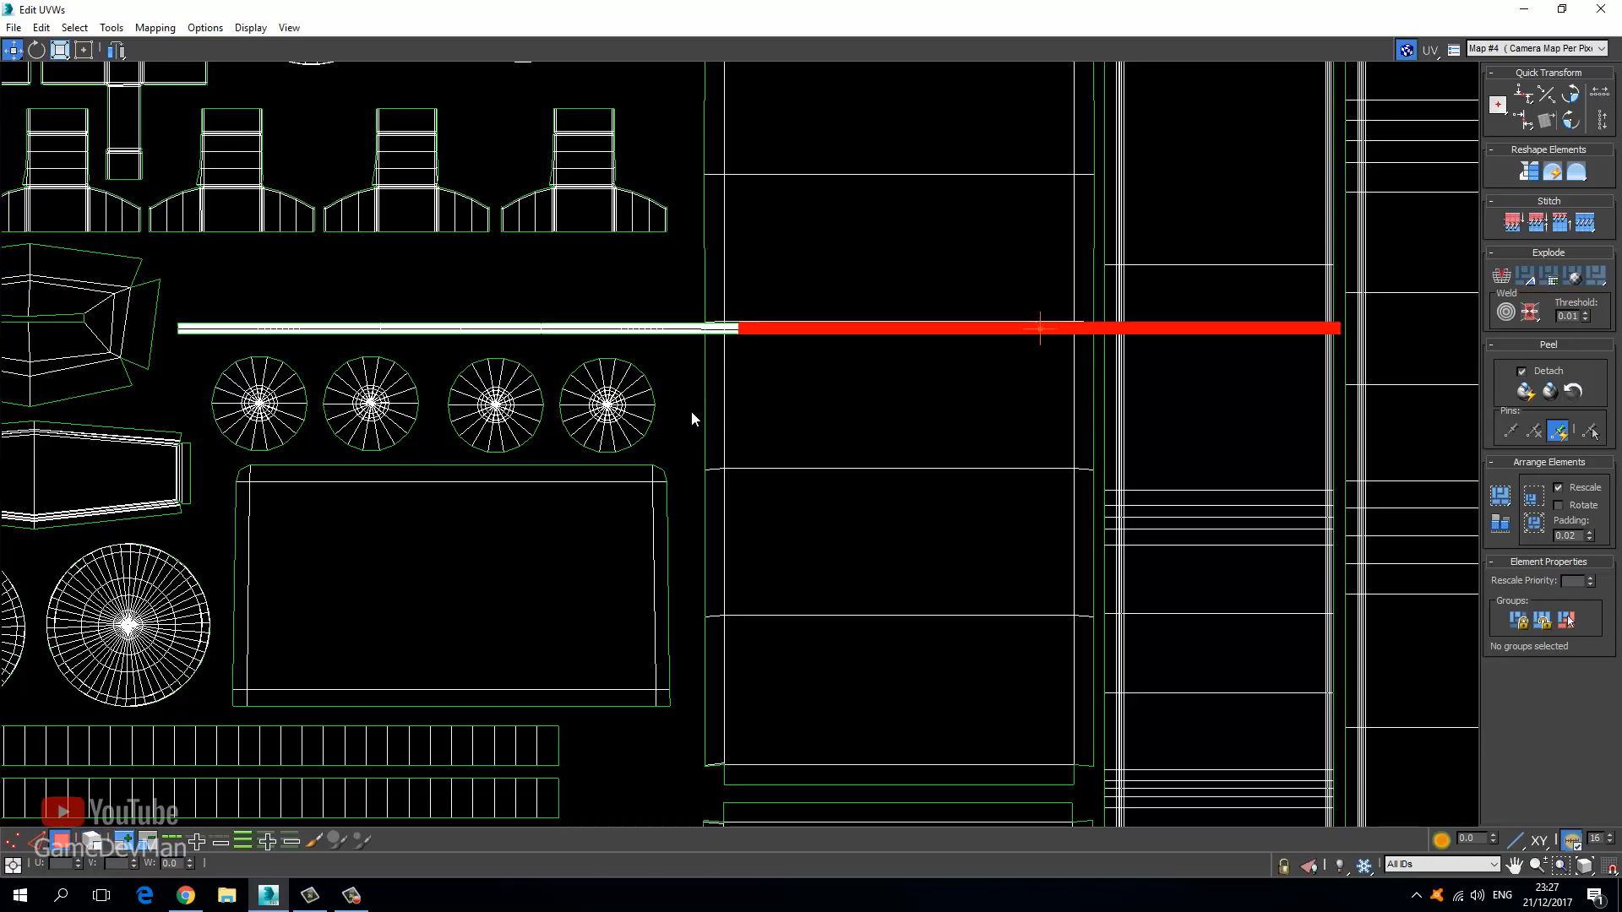
key(ctrl+z)
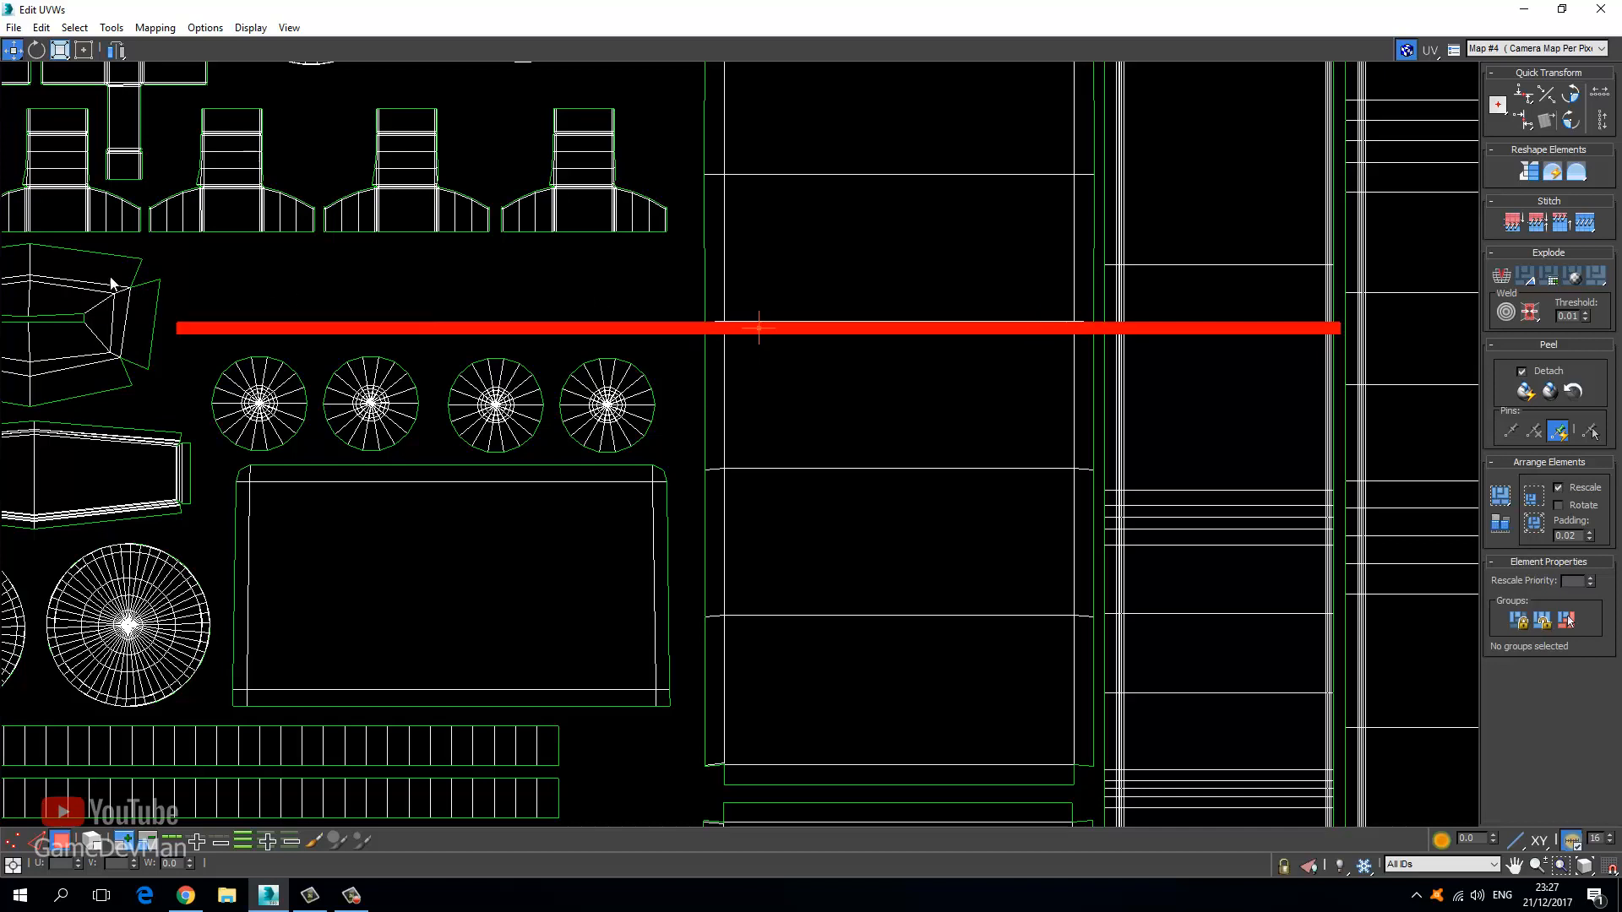
alt+drag(113, 283, 588, 348)
Detach the selected strip part with Detach Edge Verts and move it up into a stacked row.
right_click(676, 333)
click(656, 377)
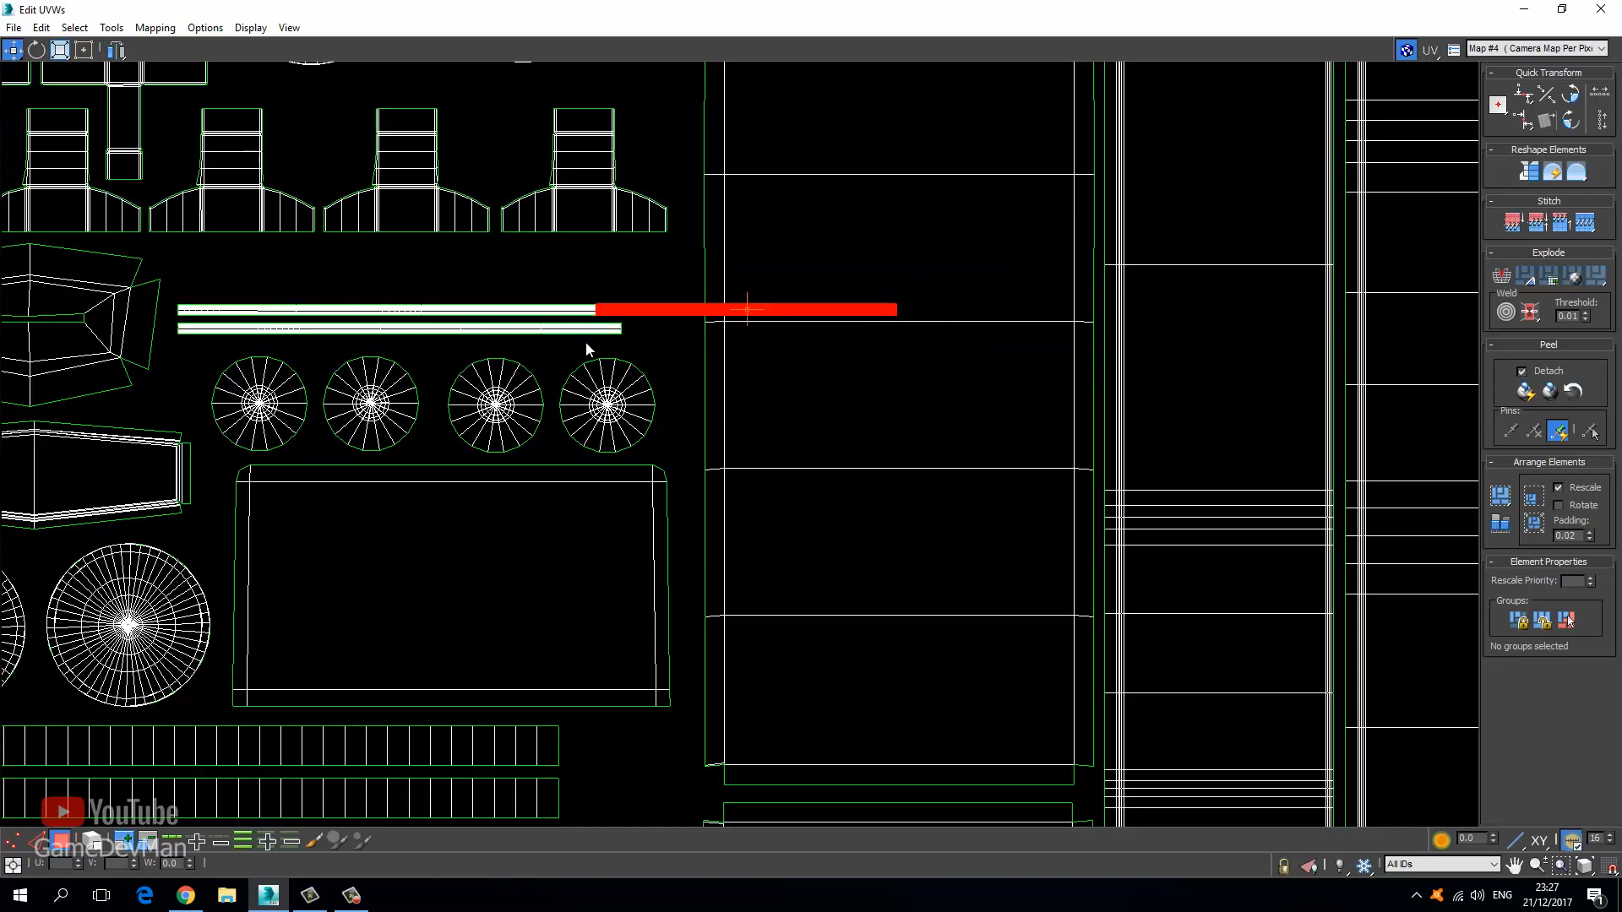
right_click(653, 312)
click(639, 366)
drag(673, 310, 257, 290)
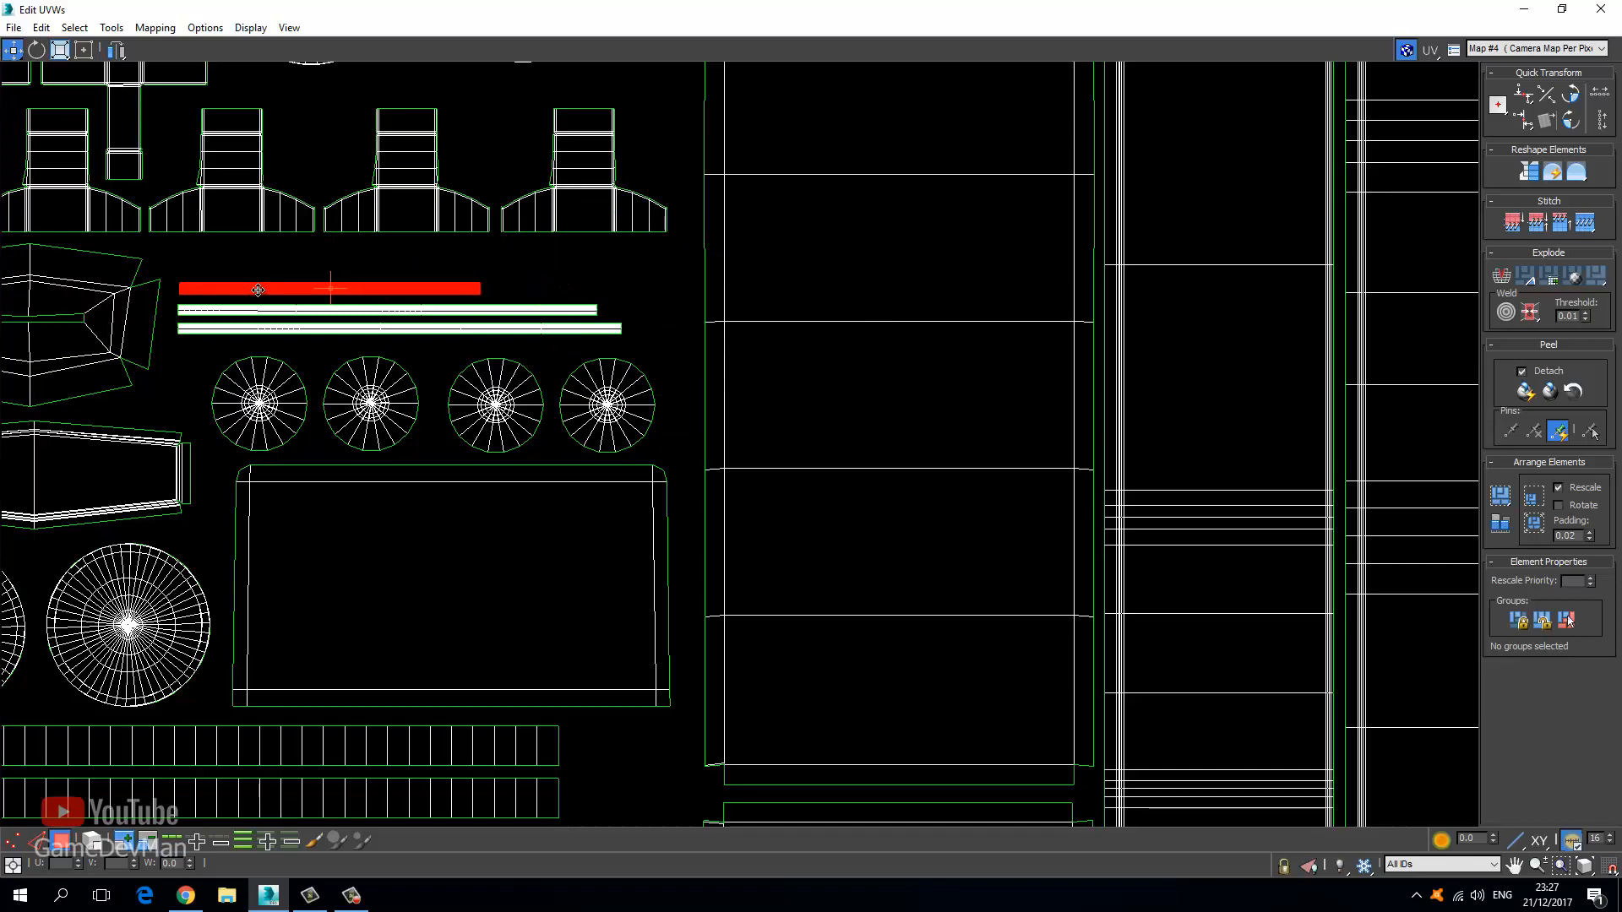
scroll(576, 282, down, 3)
scroll(707, 264, down, 2)
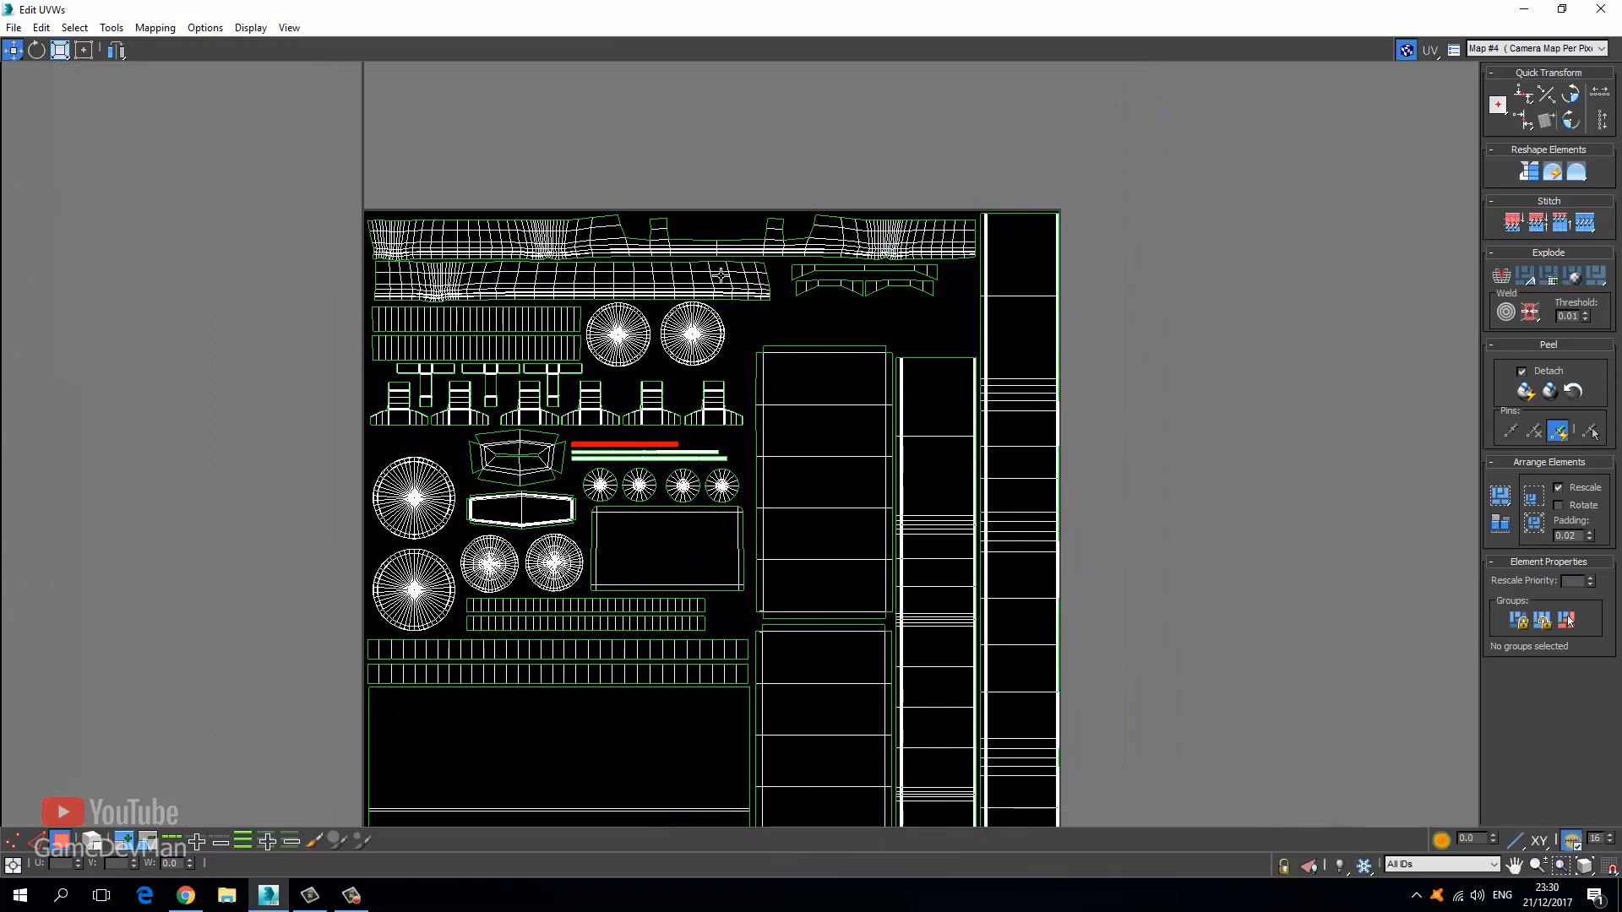
Select the three long thin bar shells and move them up slightly.
scroll(554, 452, up, 3)
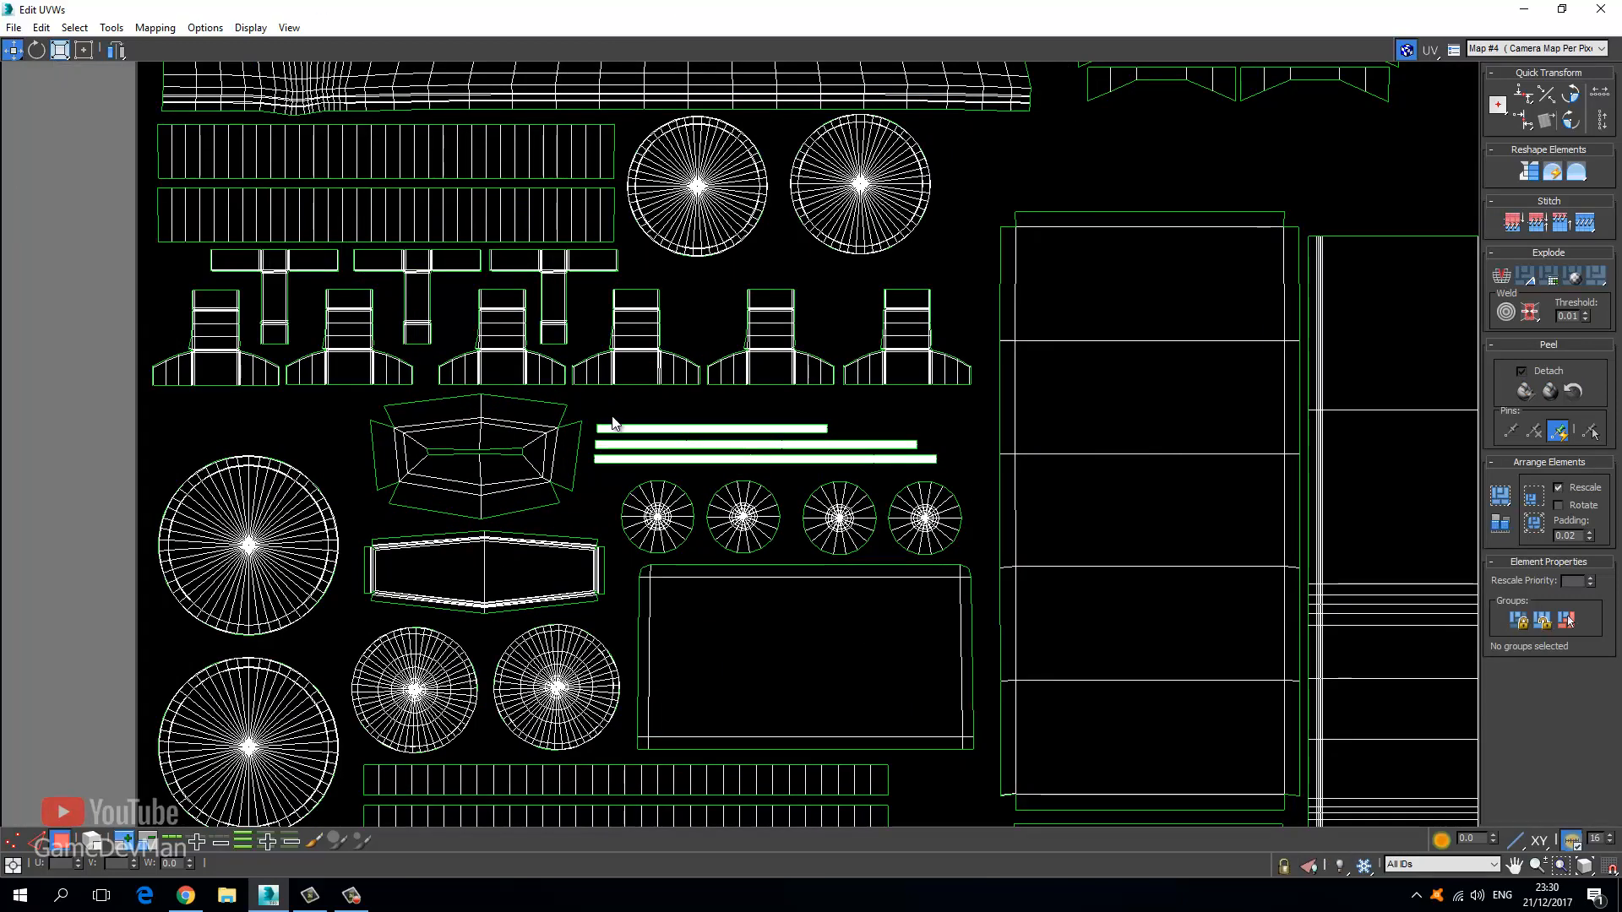
drag(591, 416, 902, 420)
click(84, 52)
middle_drag(186, 442, 285, 392)
scroll(286, 392, down, 2)
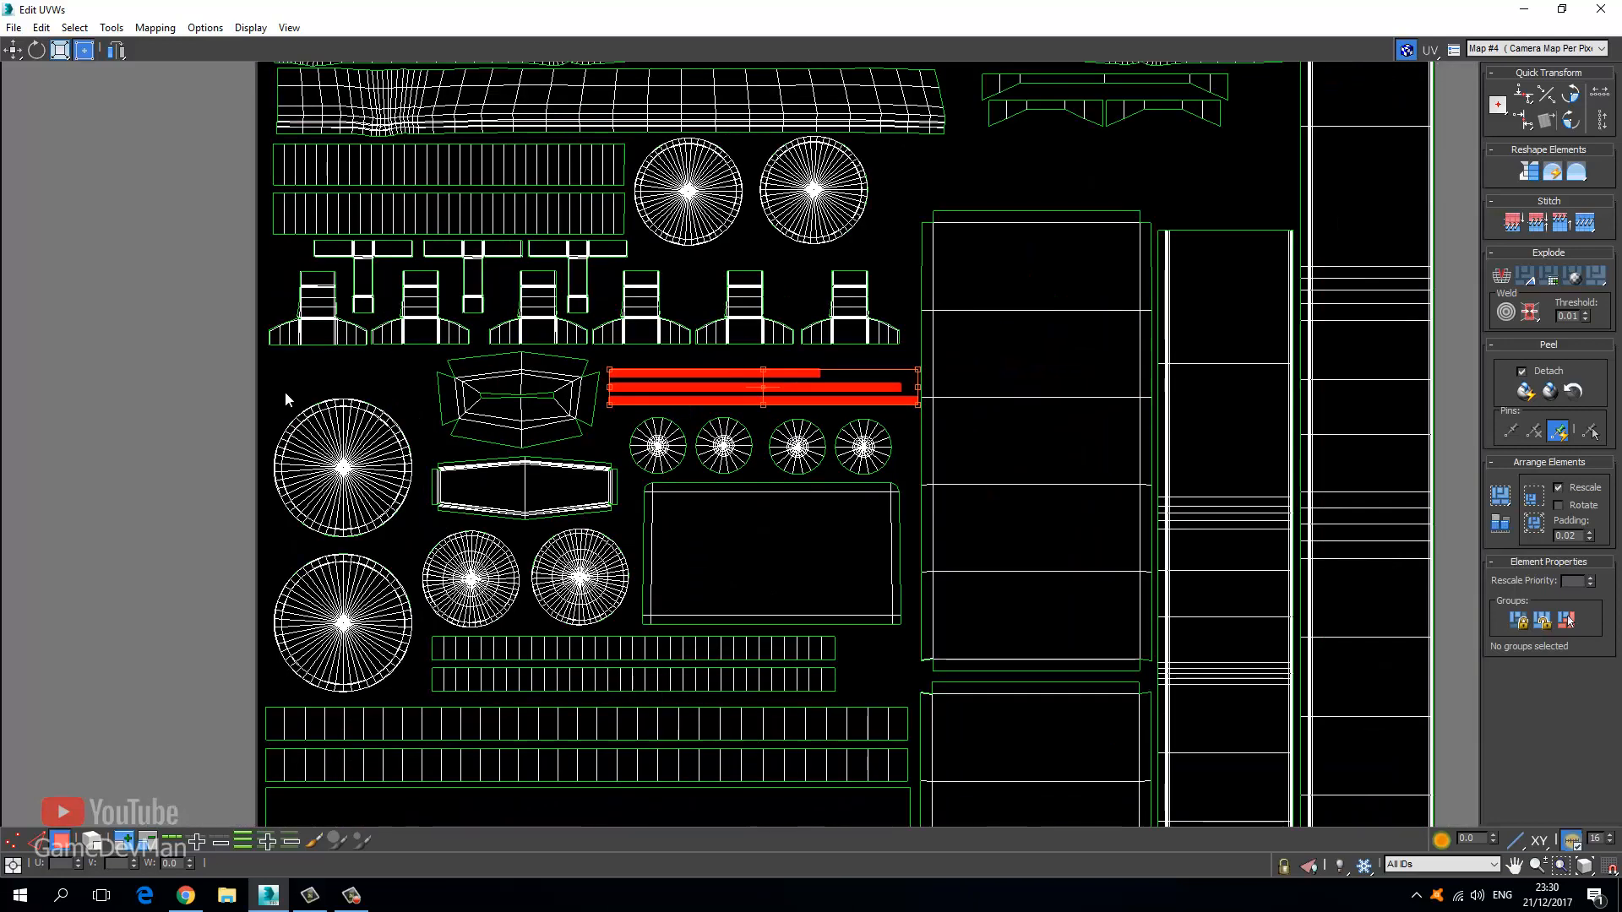
middle_drag(412, 477, 422, 317)
middle_drag(239, 415, 212, 479)
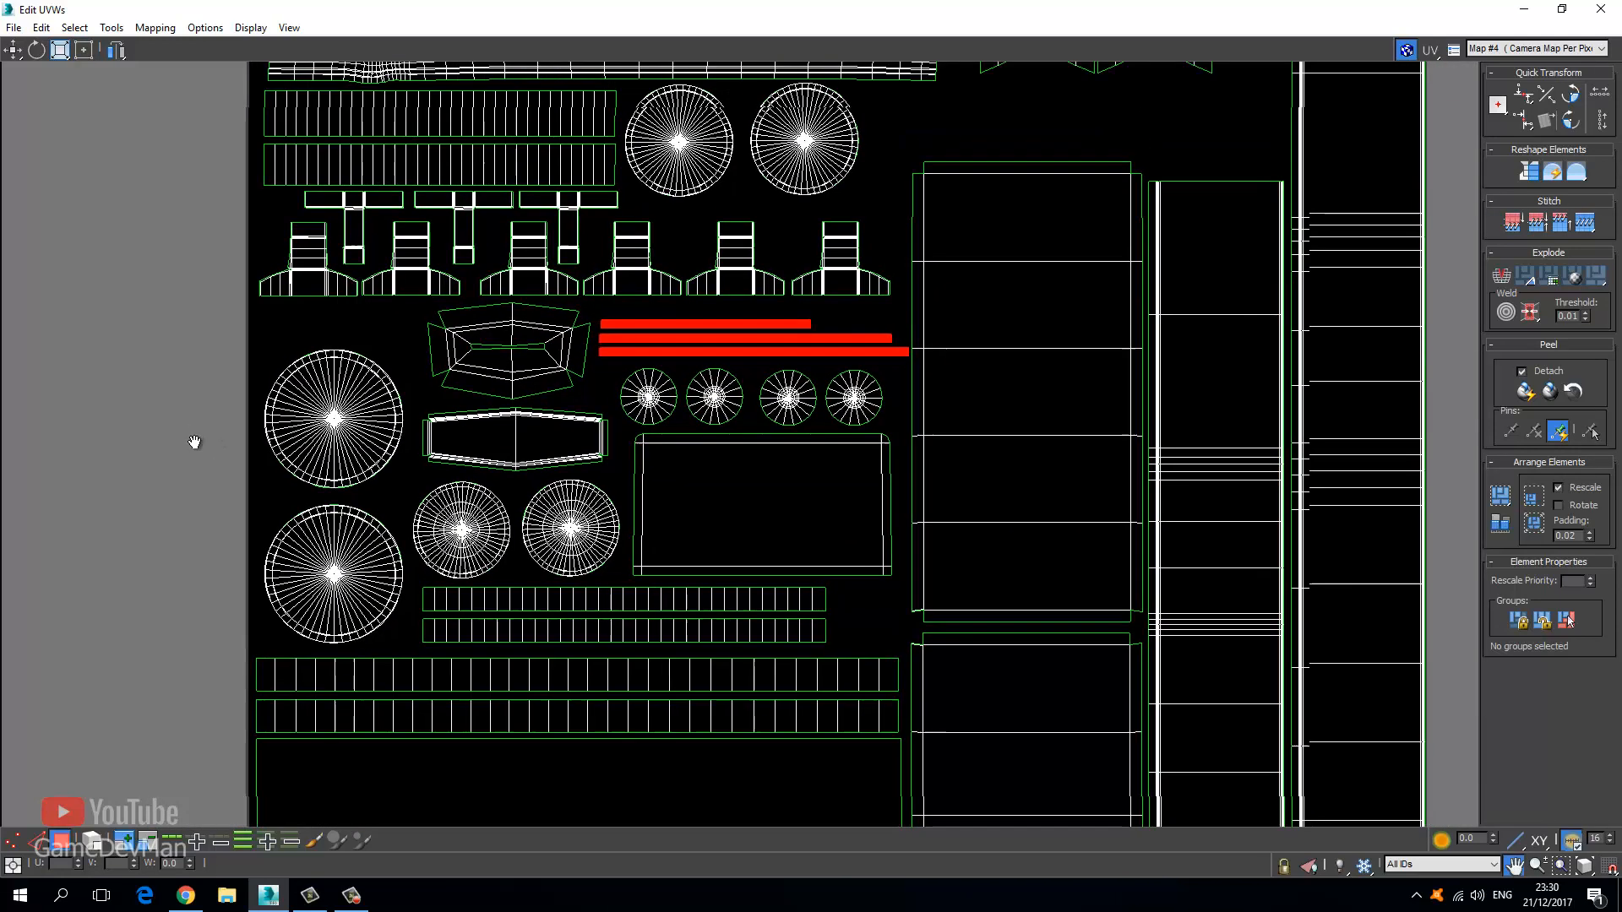
click(12, 50)
scroll(599, 331, up, 3)
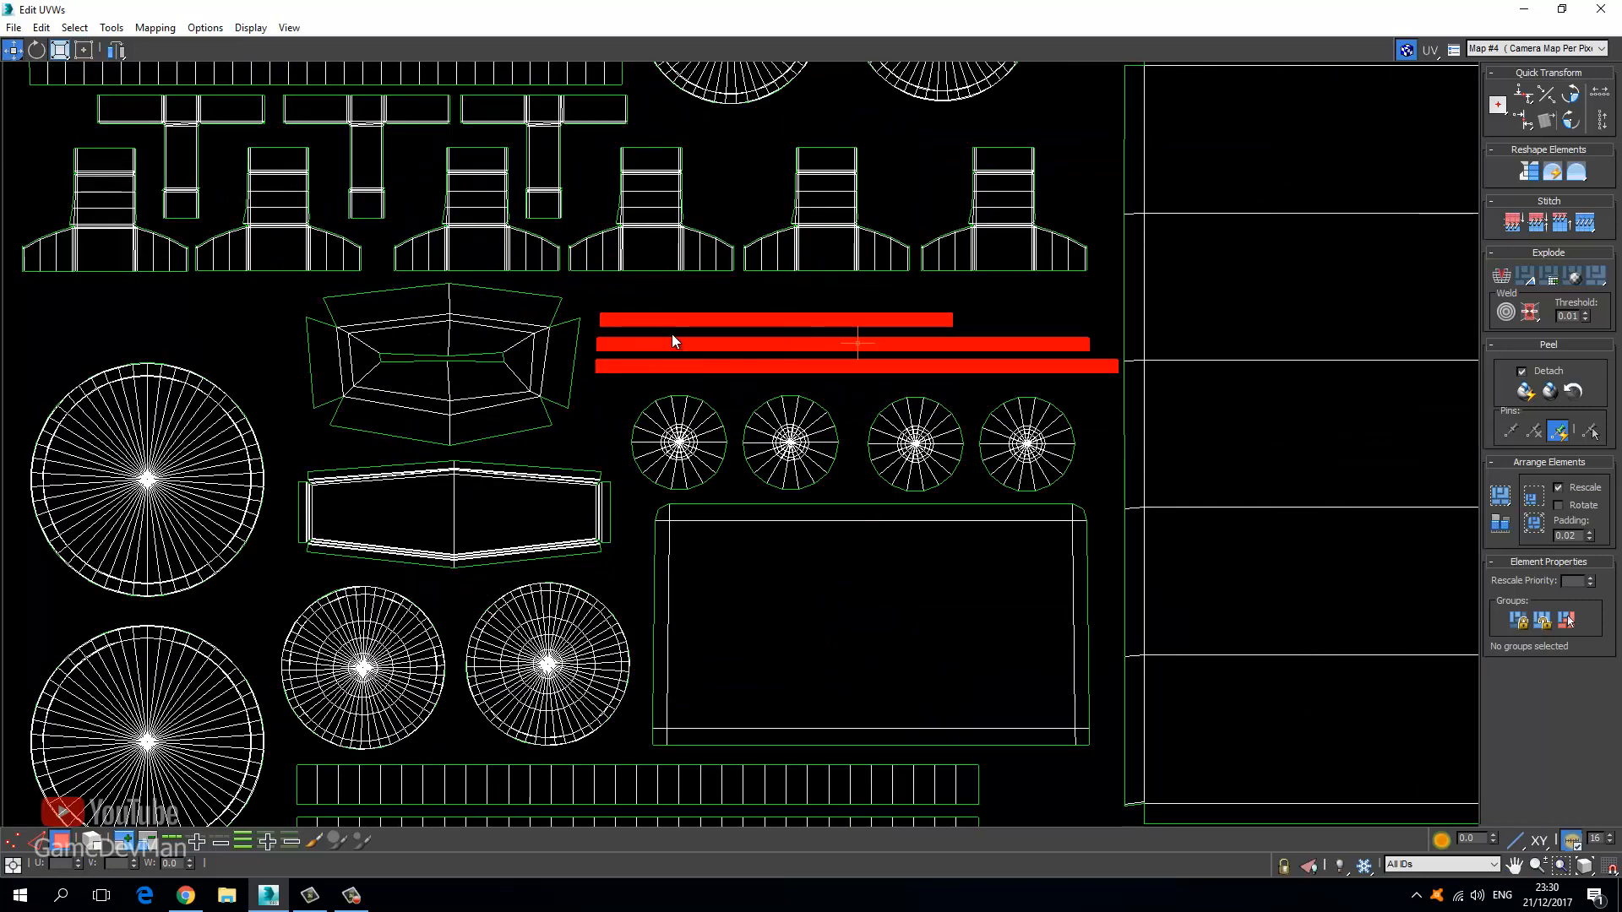
drag(670, 323, 667, 302)
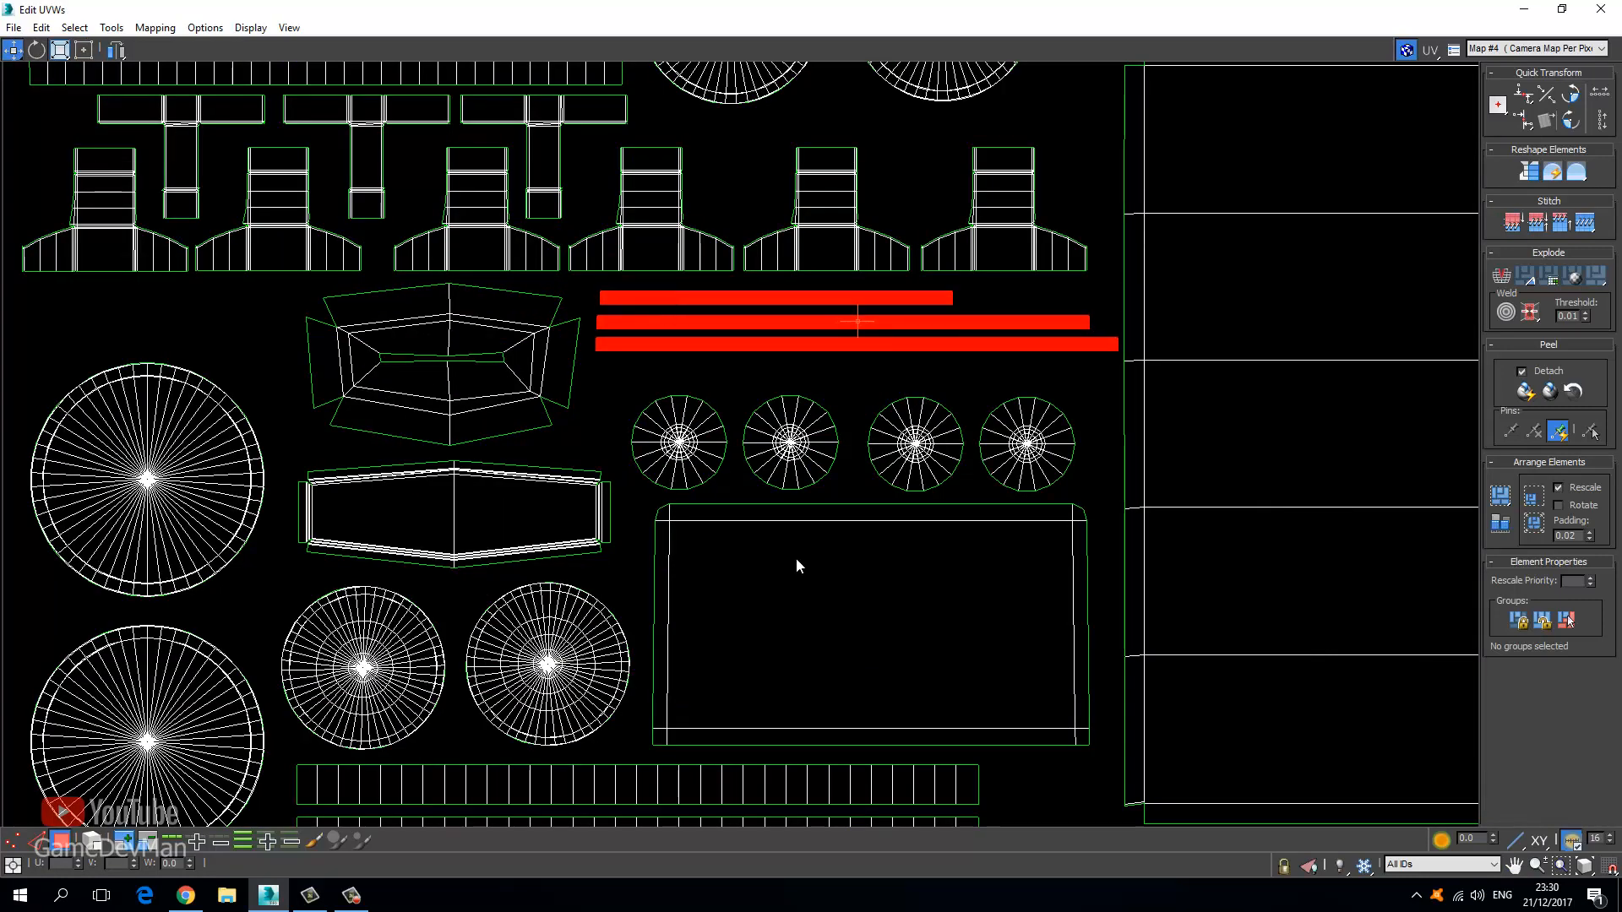
click(725, 377)
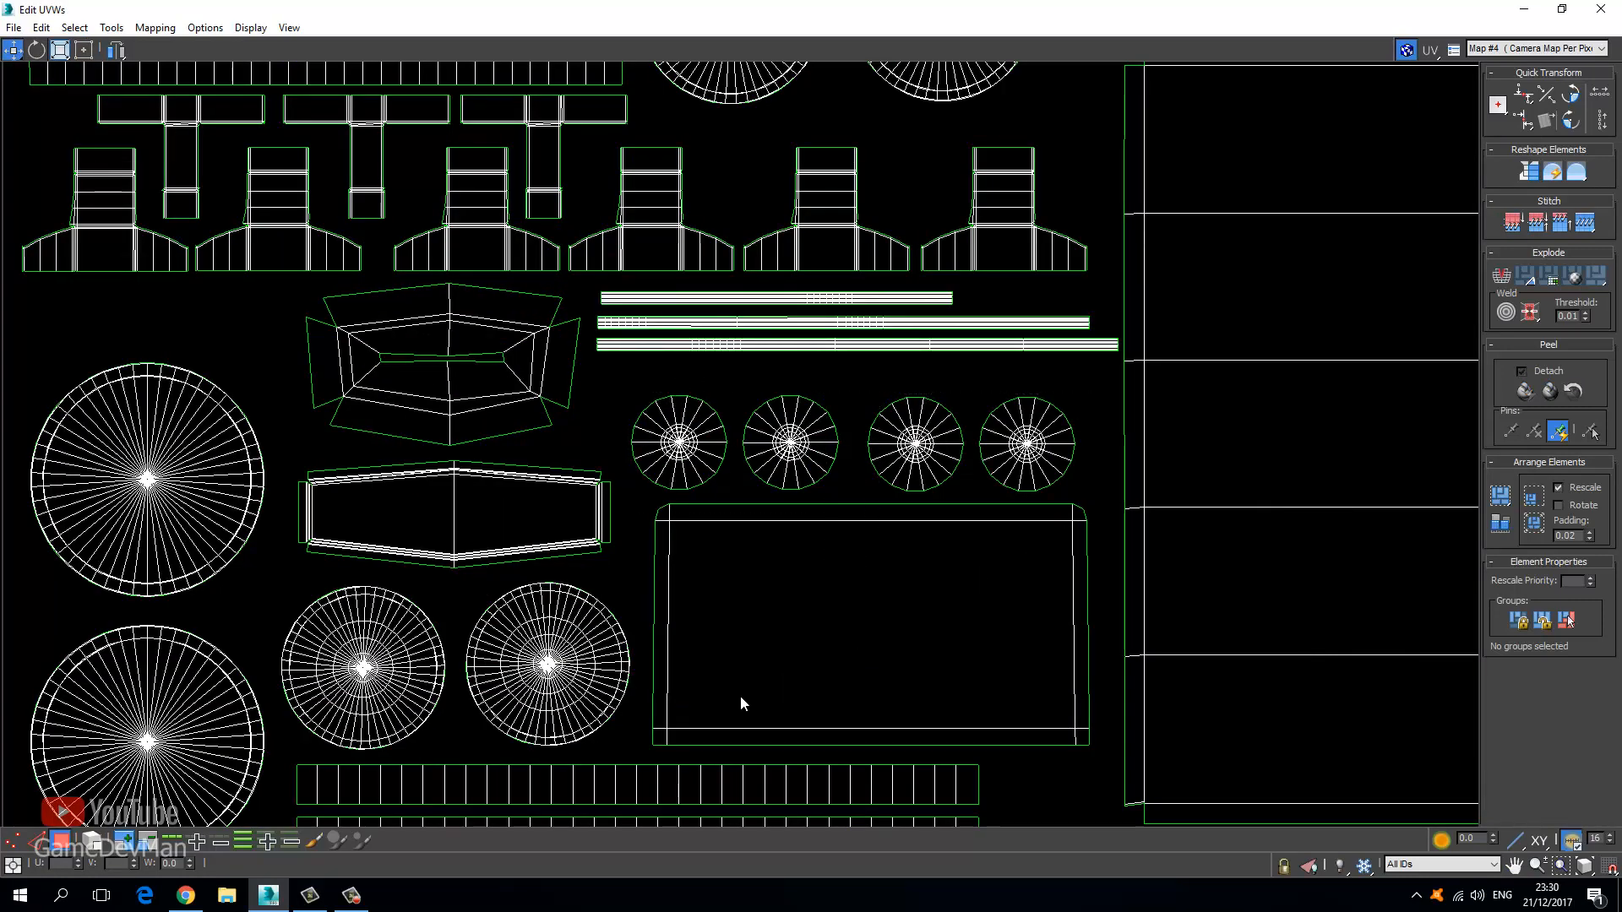
Move the four small circles and the rectangle up into place.
click(685, 449)
drag(684, 449, 688, 420)
middle_drag(590, 478, 697, 361)
scroll(697, 362, down, 2)
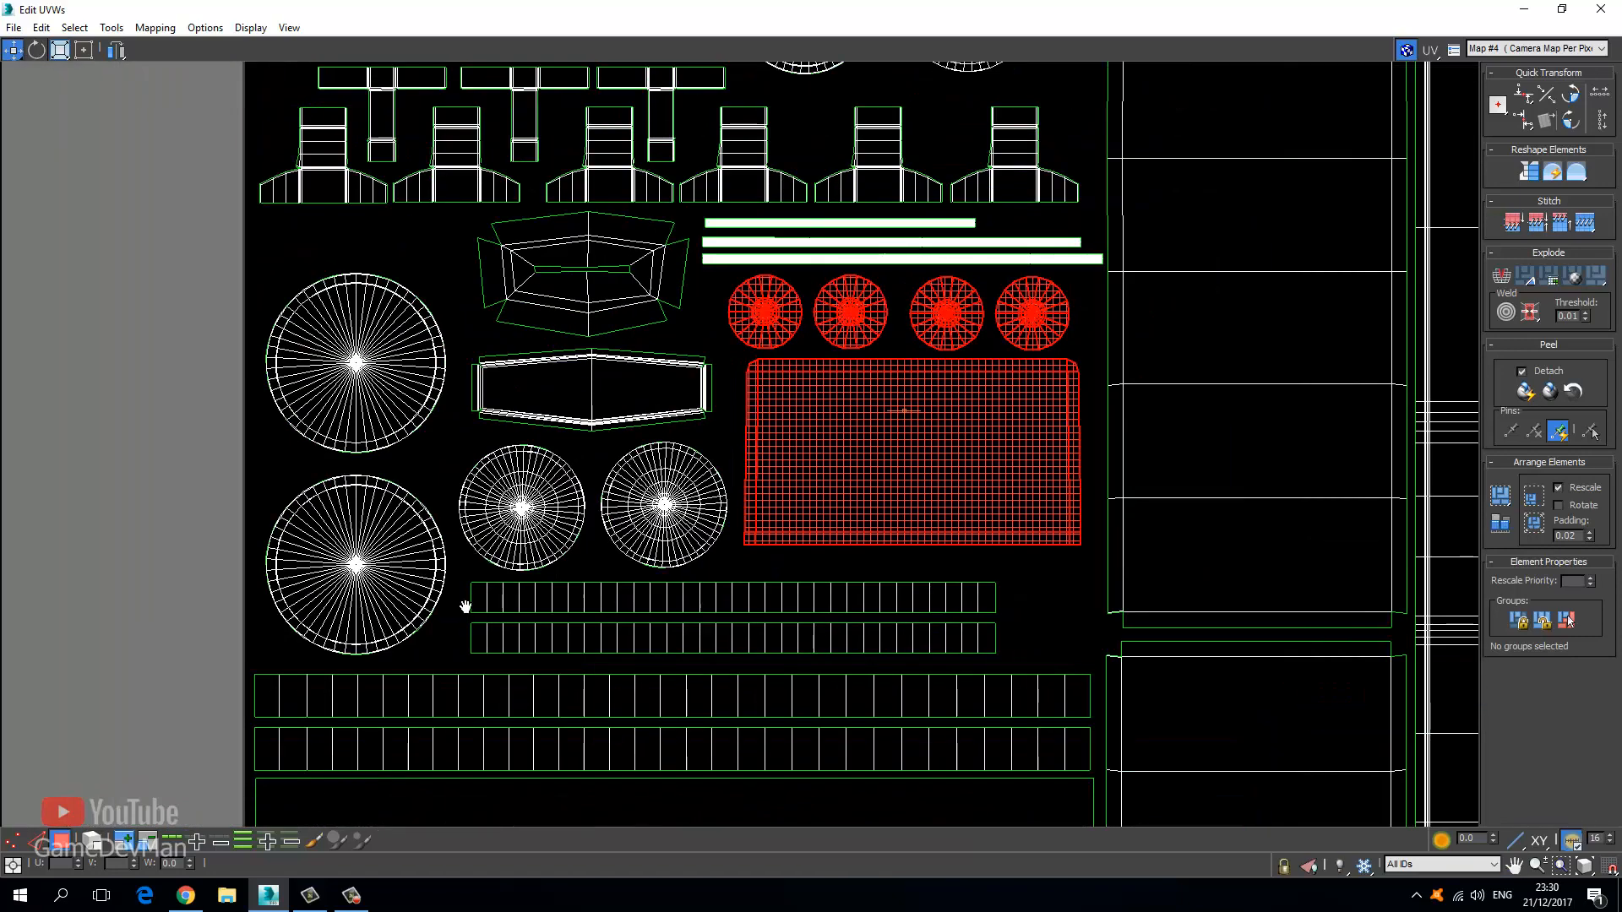
middle_drag(466, 607, 480, 449)
middle_drag(286, 246, 290, 377)
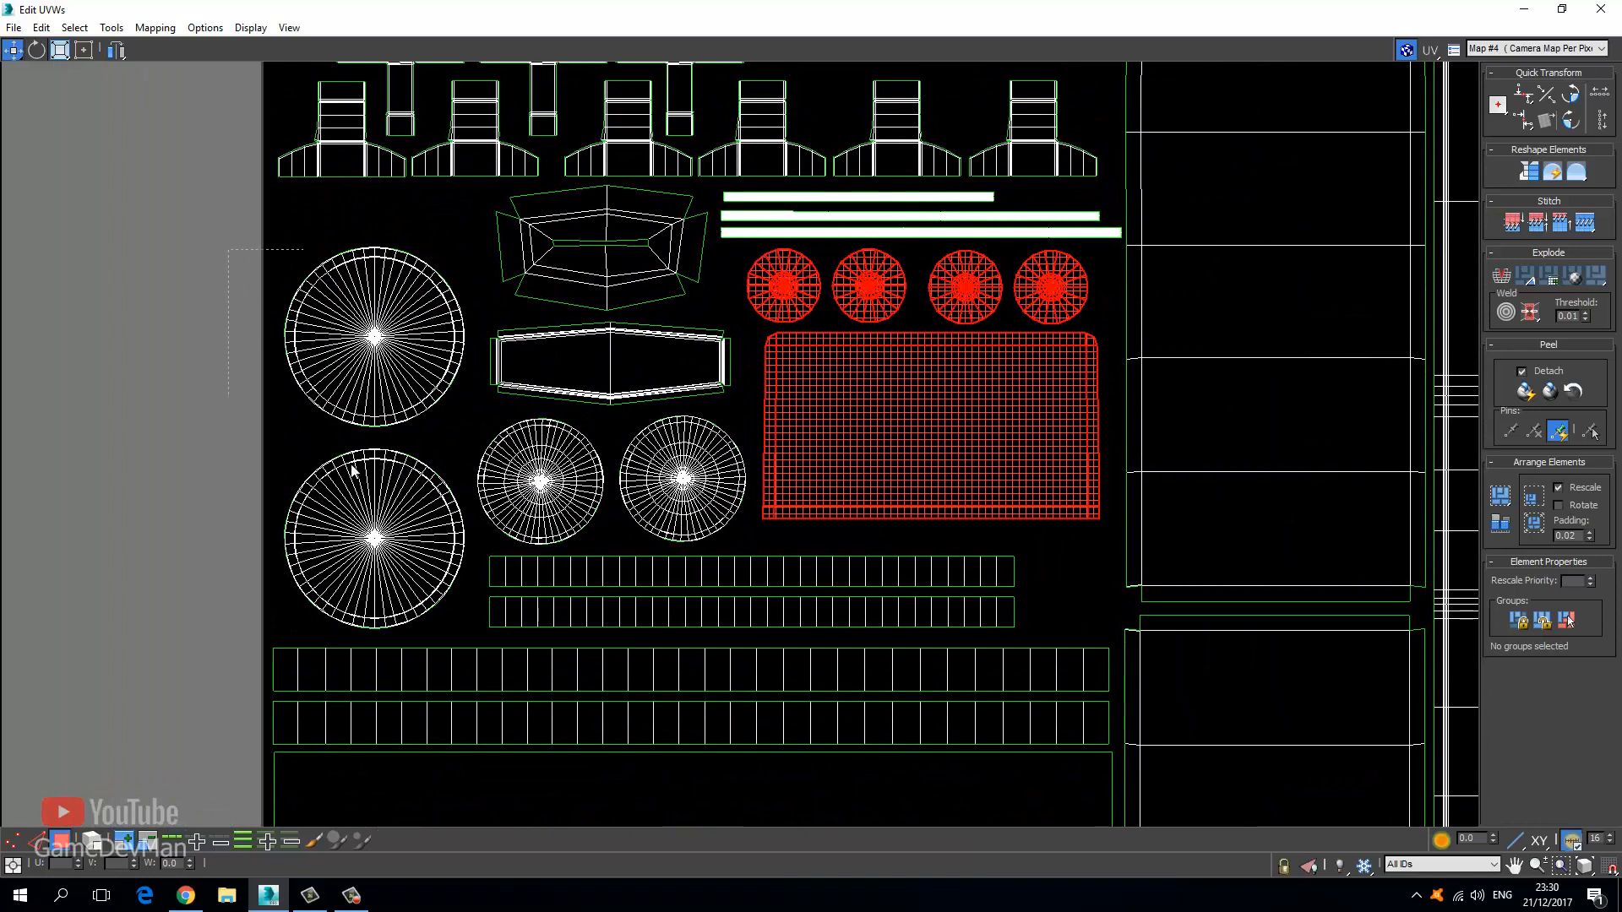
Move the two large circle shells up into free space in the tile.
drag(354, 471, 469, 626)
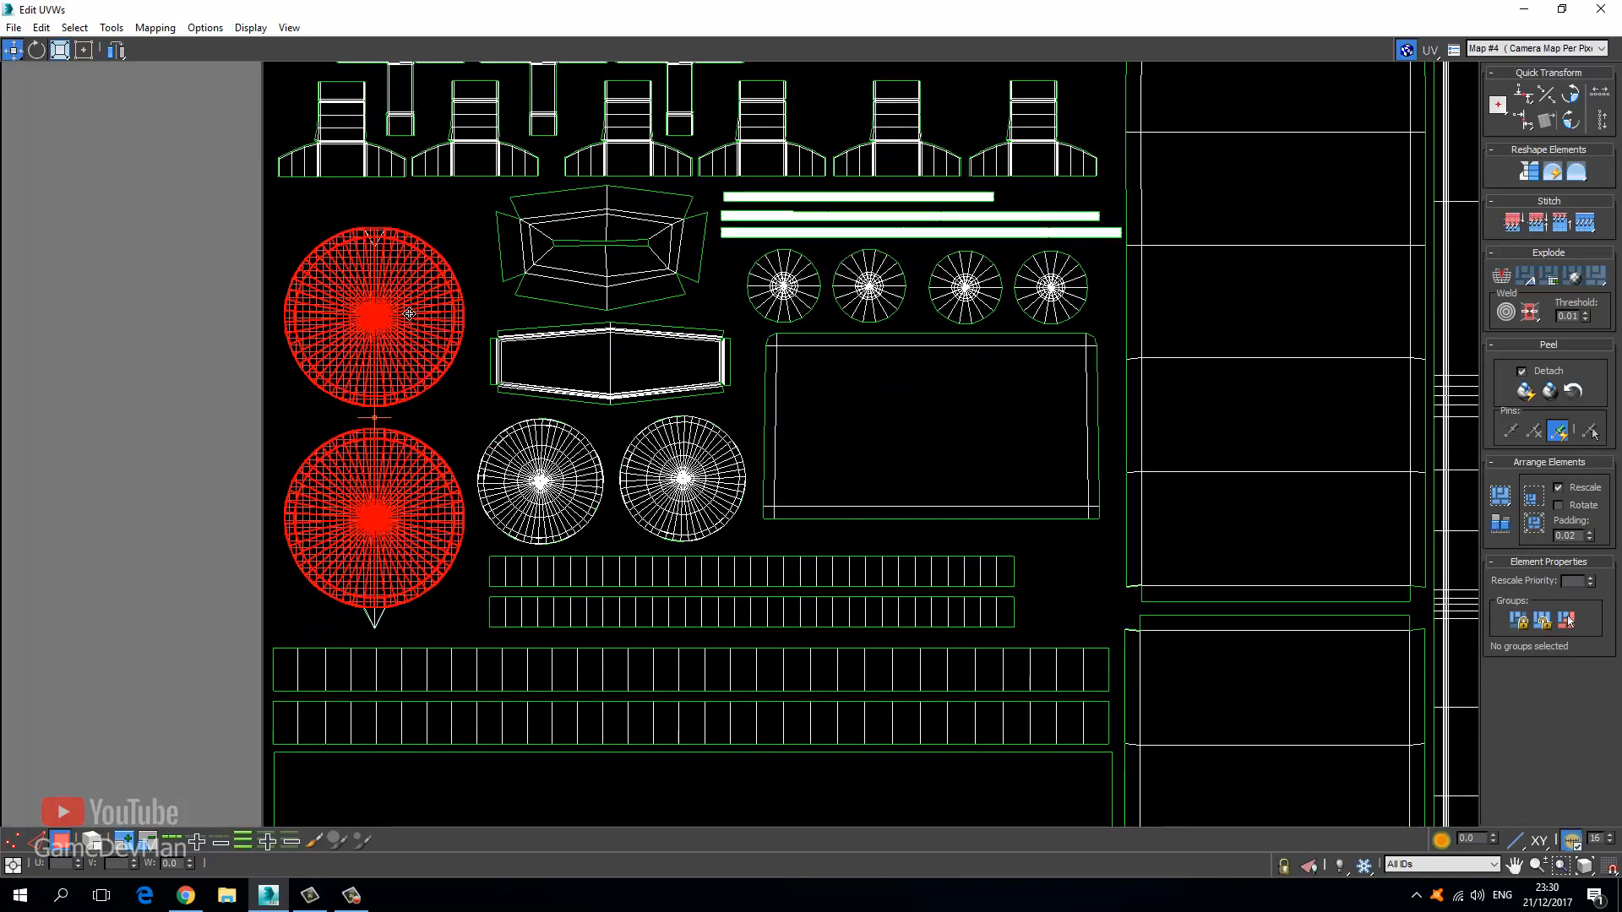
drag(409, 314, 409, 334)
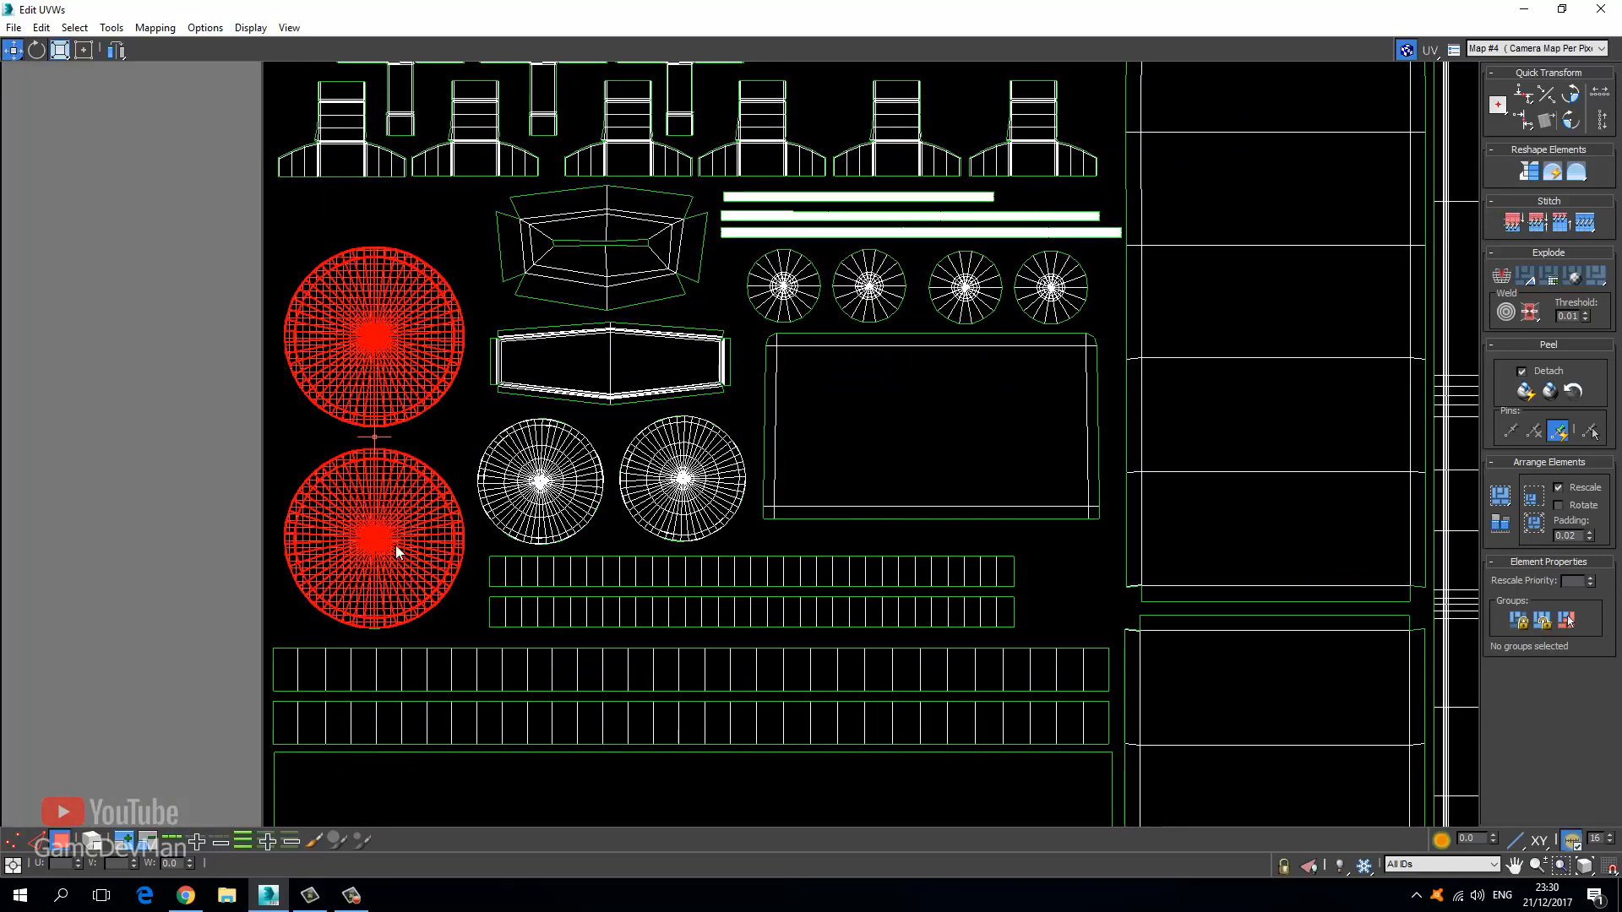
drag(383, 375, 379, 323)
scroll(606, 556, down, 2)
middle_drag(562, 621, 525, 442)
middle_drag(449, 478, 325, 341)
middle_drag(438, 445, 431, 618)
middle_drag(645, 452, 580, 535)
scroll(580, 536, up, 2)
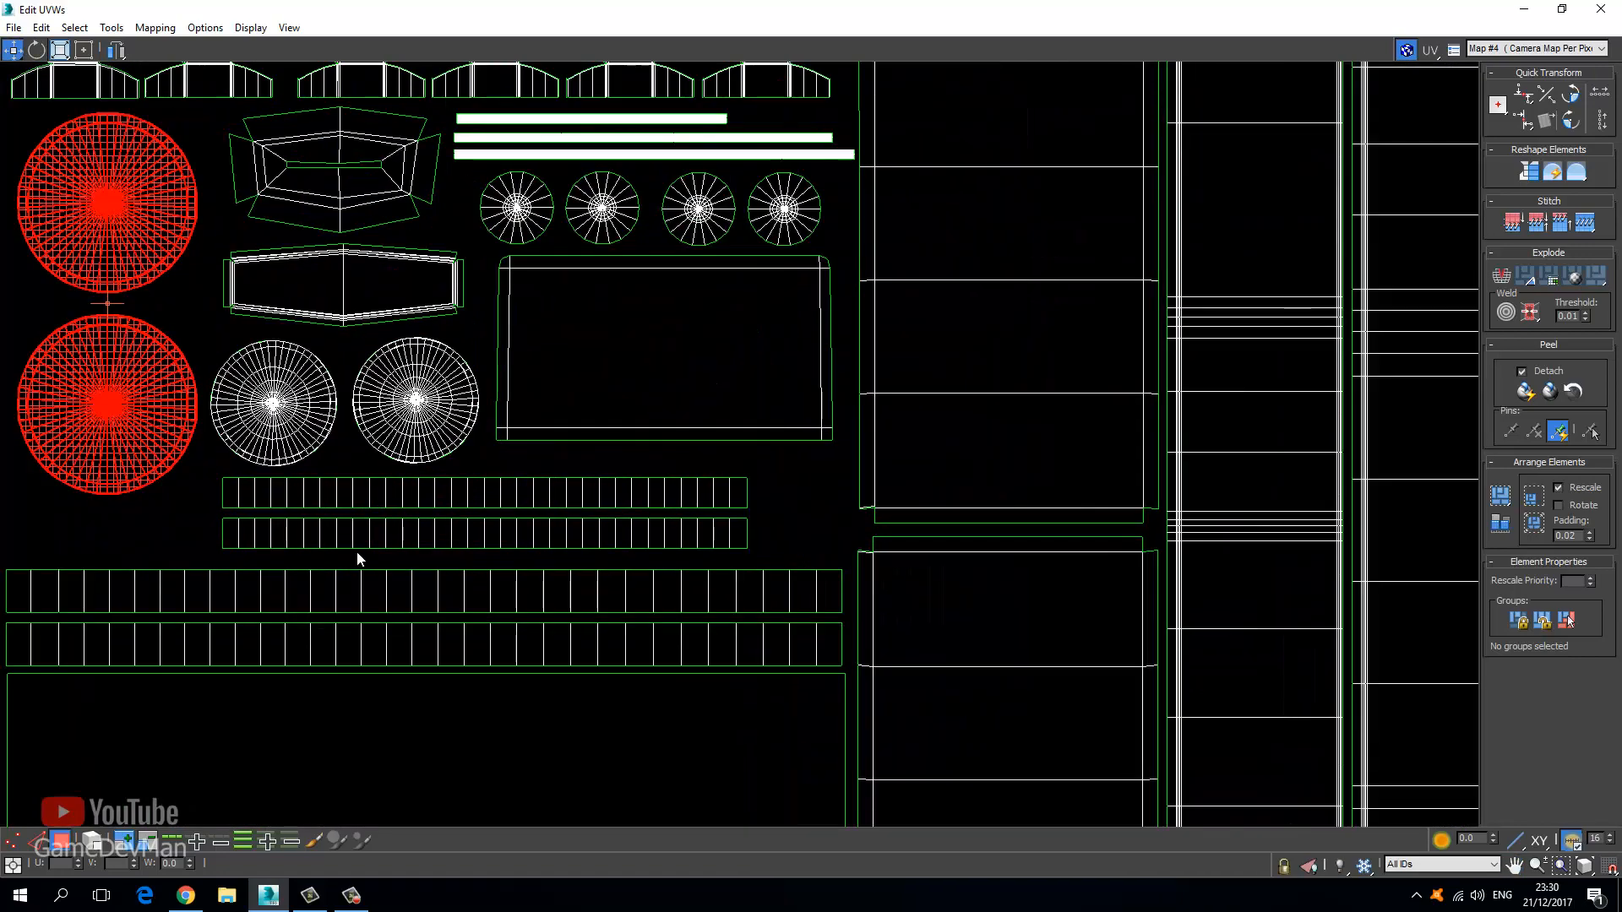
Enlarge the two thin ribbed strips with Freeform Mode to fill the gap.
drag(698, 545, 202, 473)
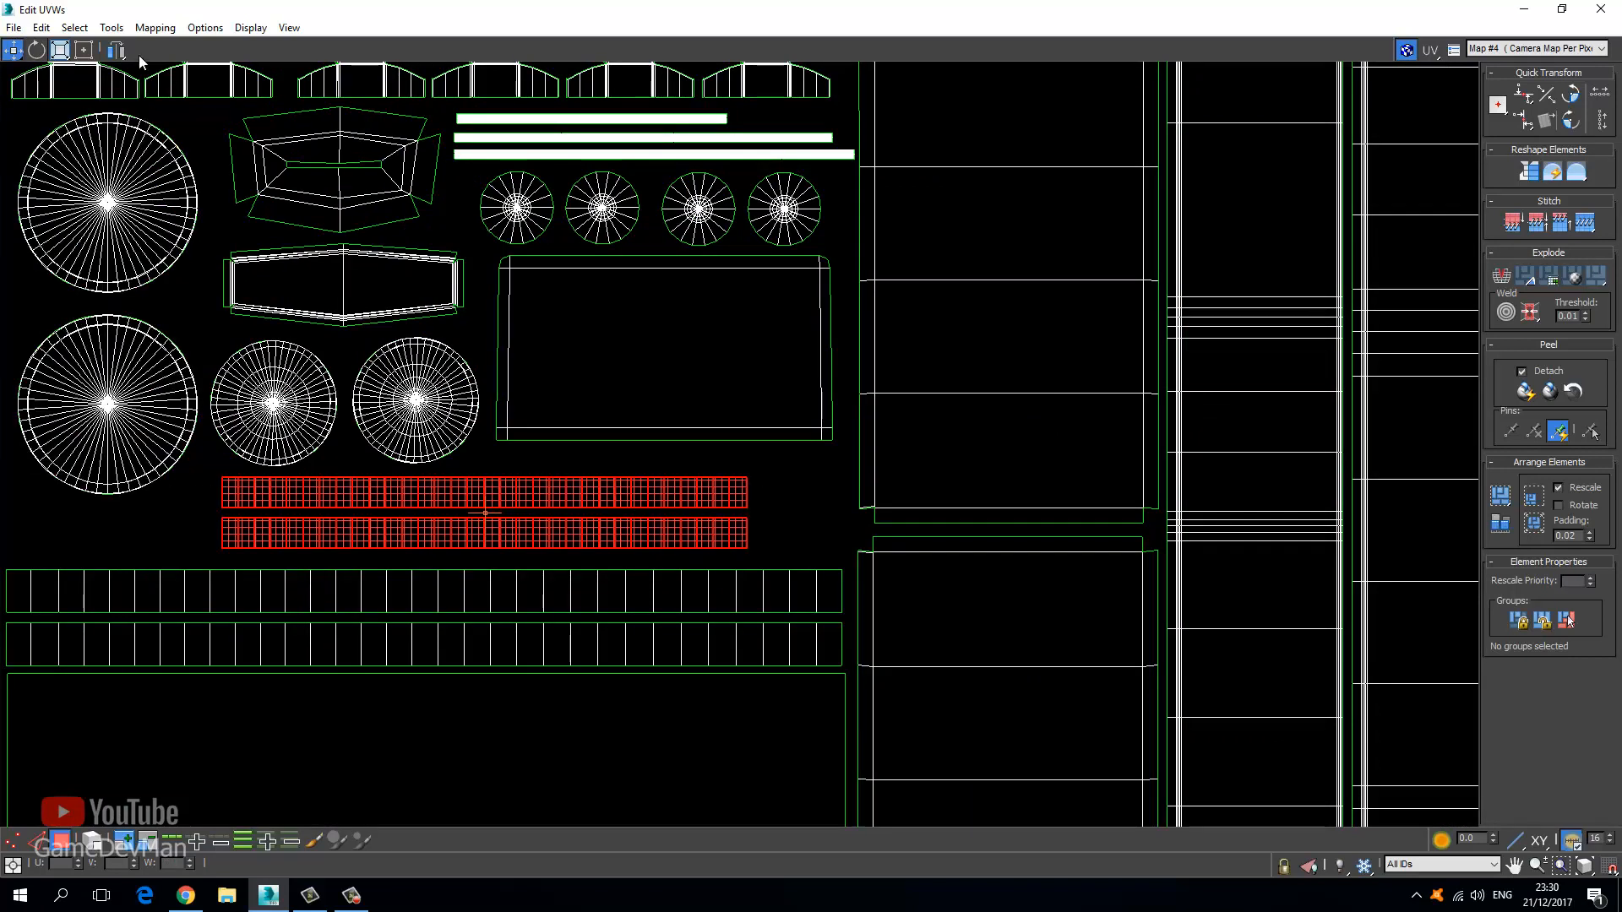
click(83, 49)
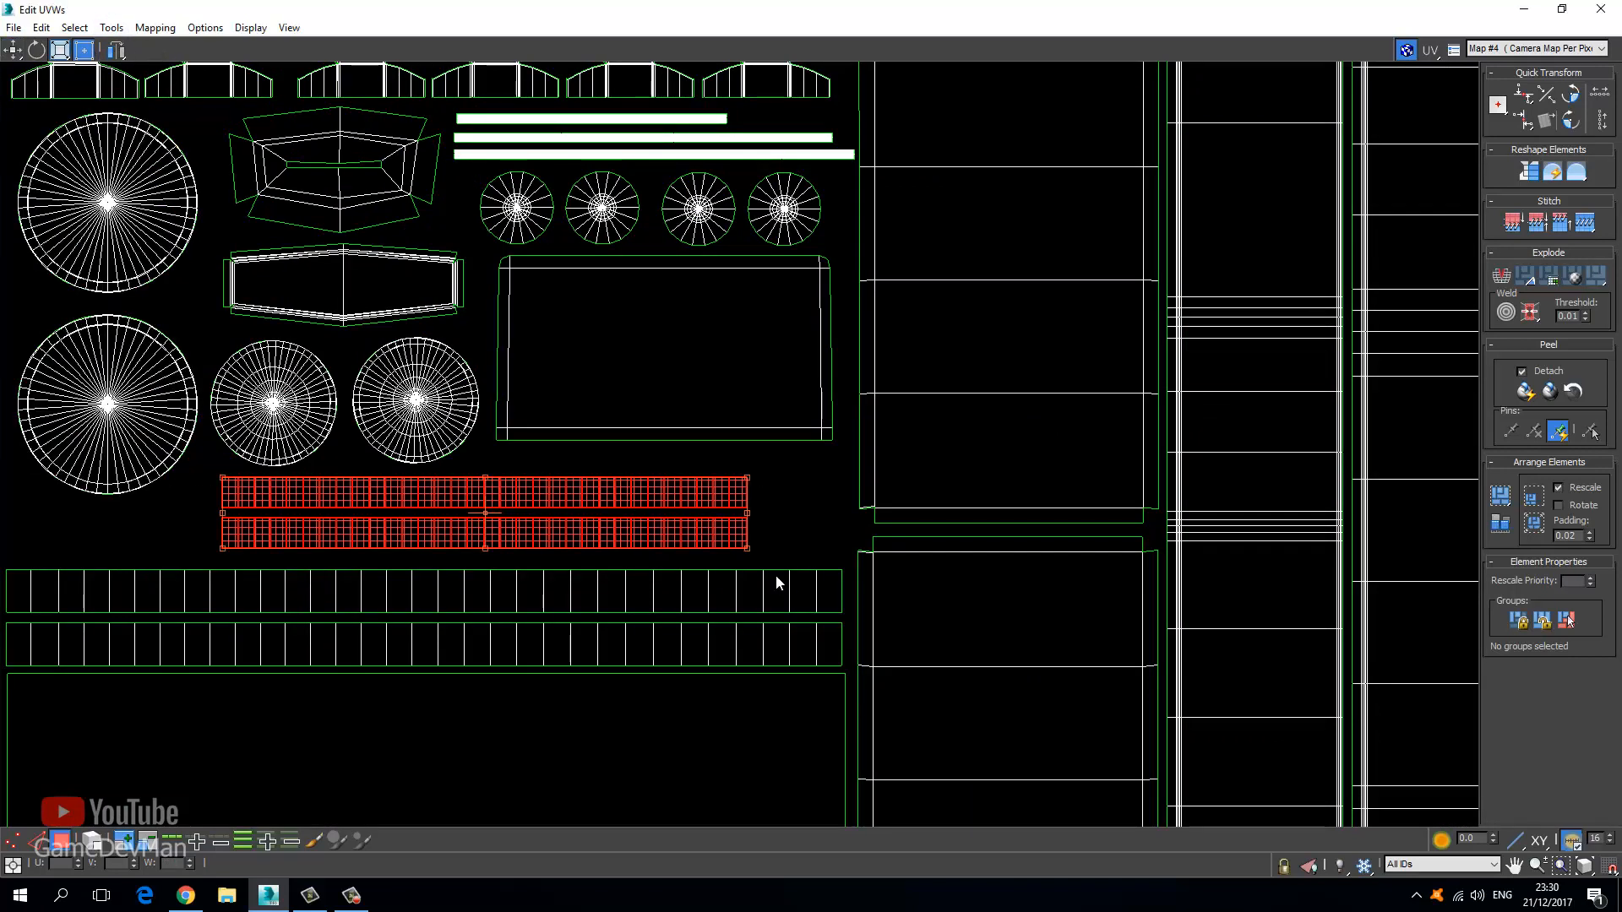
drag(745, 550, 770, 564)
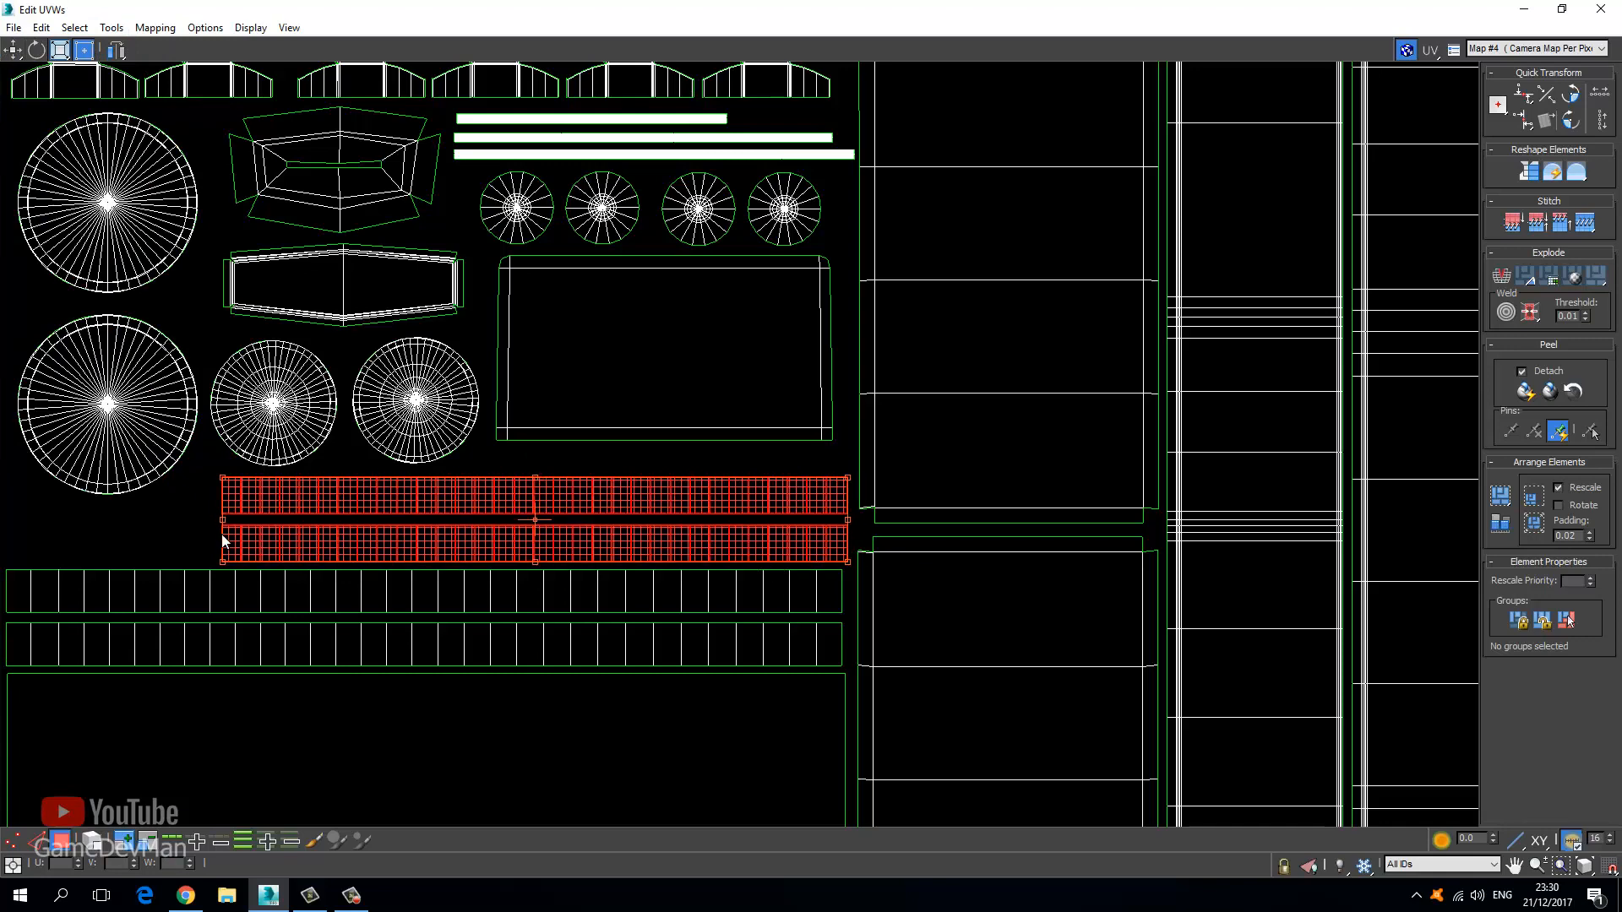
click(183, 526)
Reframe the view on the whole UV tile and shrink the Edit UVWs editor to a floating window.
scroll(417, 544, down, 4)
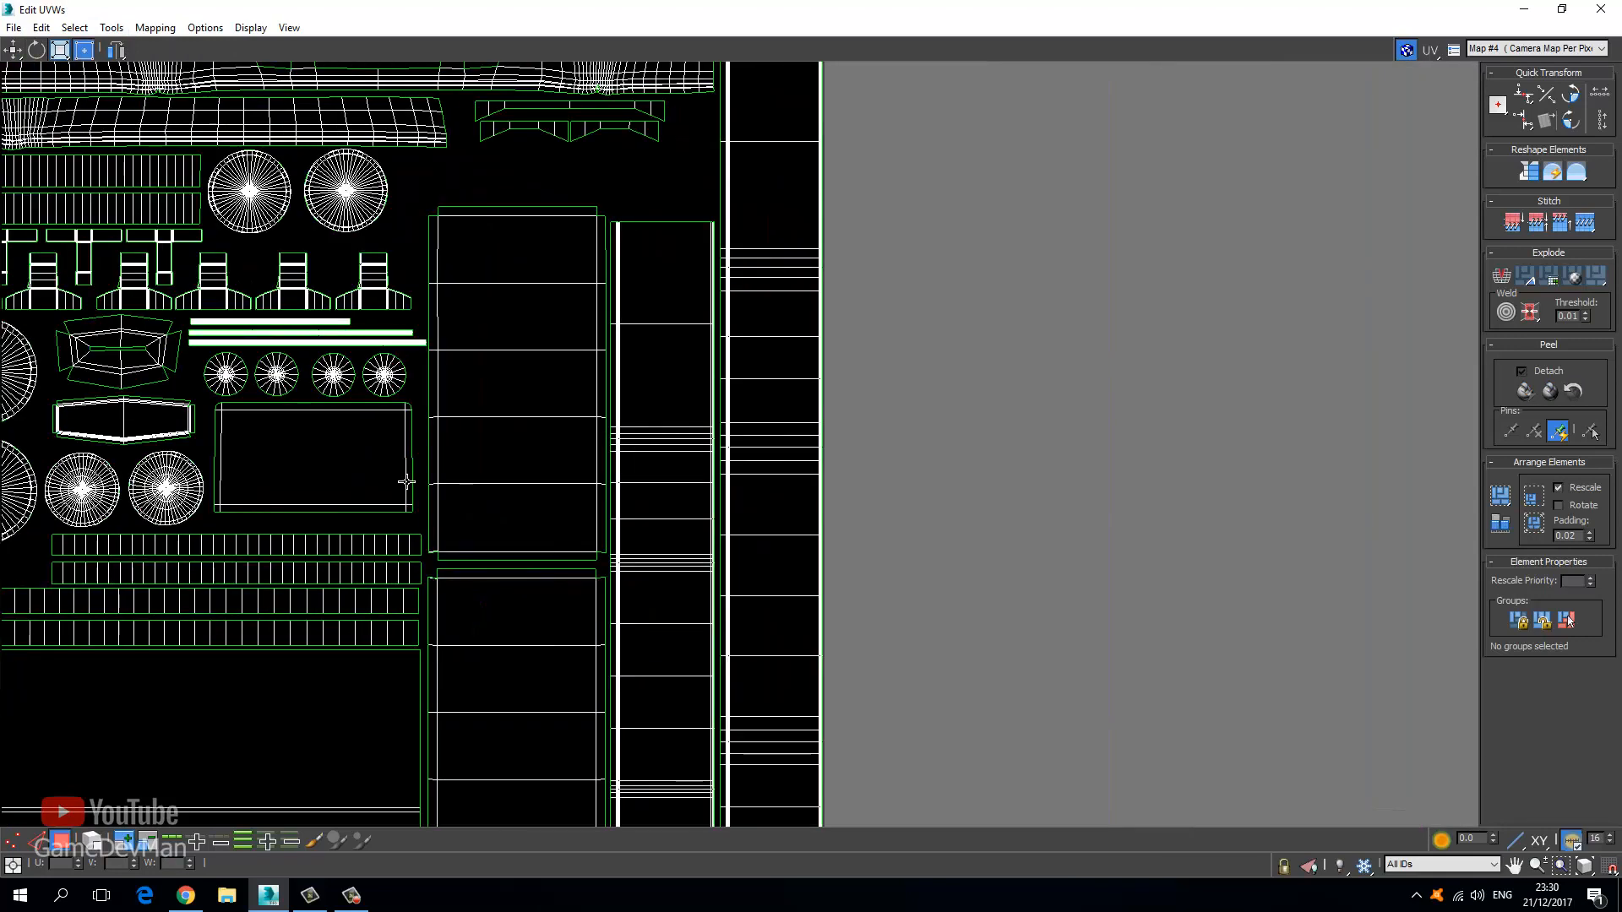
middle_drag(500, 411, 558, 550)
scroll(642, 444, up, 3)
middle_drag(642, 444, 560, 530)
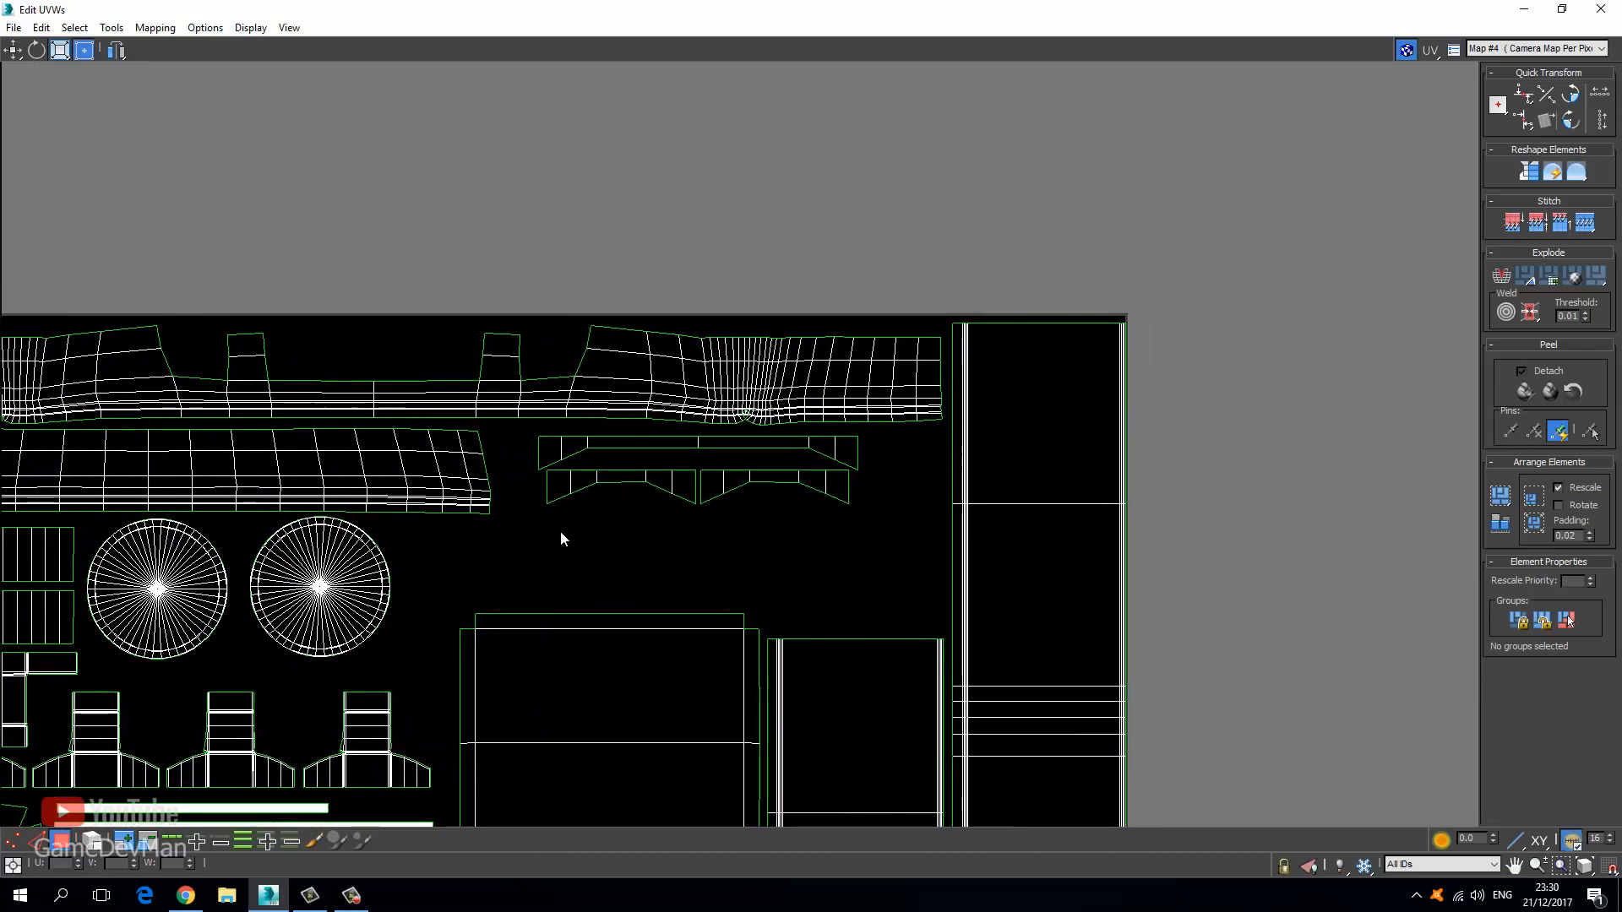
scroll(775, 439, down, 3)
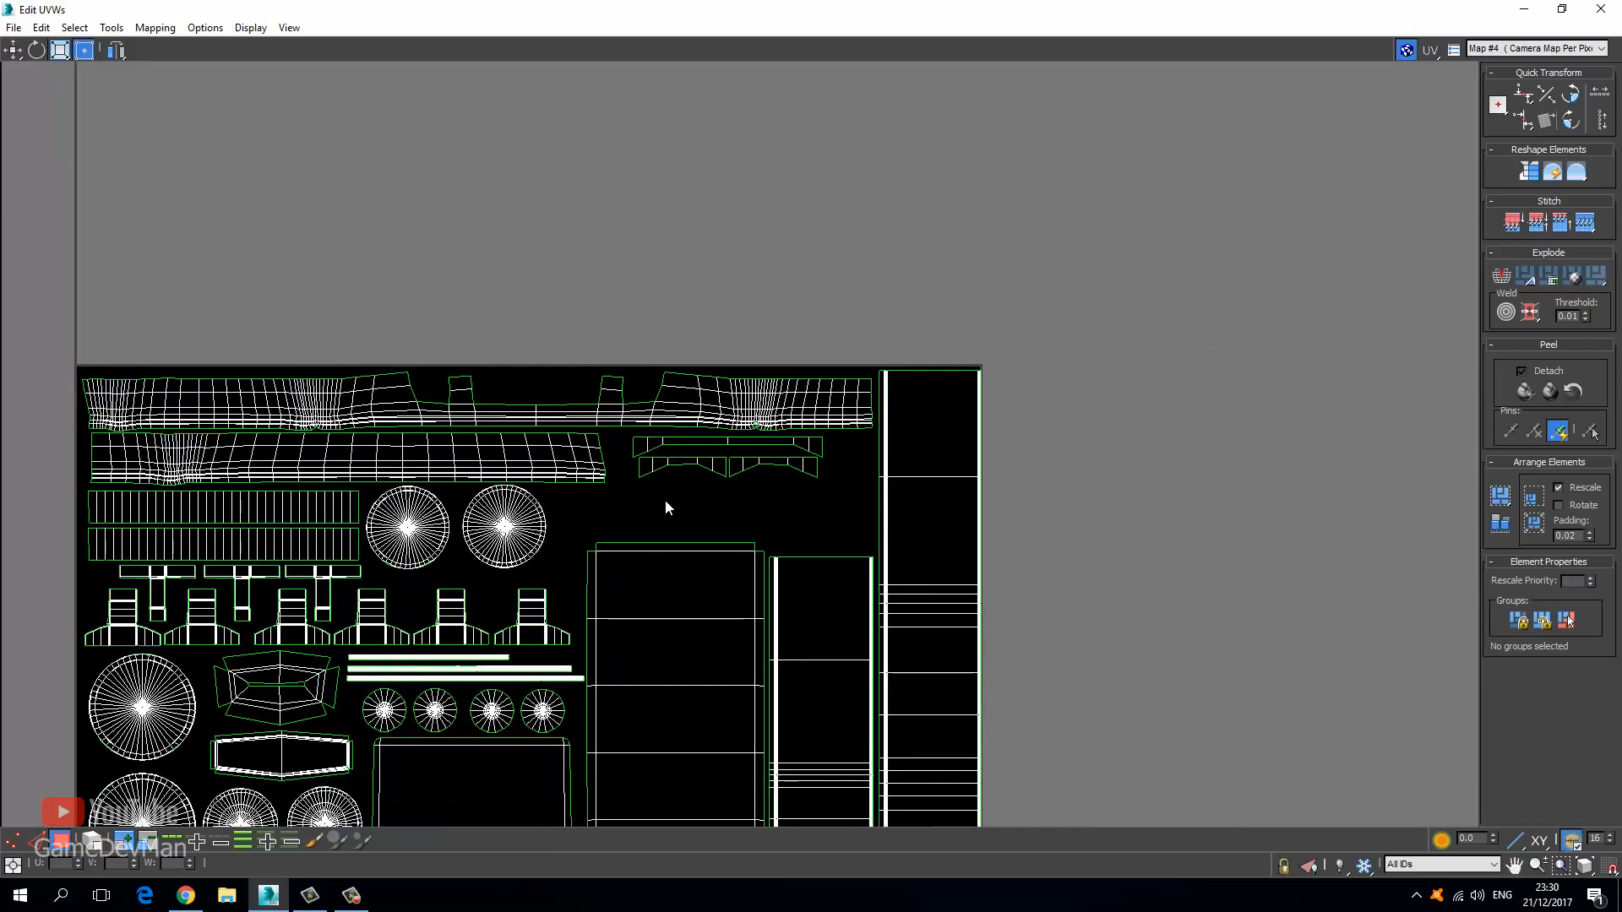
middle_drag(451, 492, 594, 307)
scroll(593, 306, down, 1)
middle_drag(534, 482, 444, 491)
scroll(308, 494, down, 1)
middle_drag(265, 495, 327, 487)
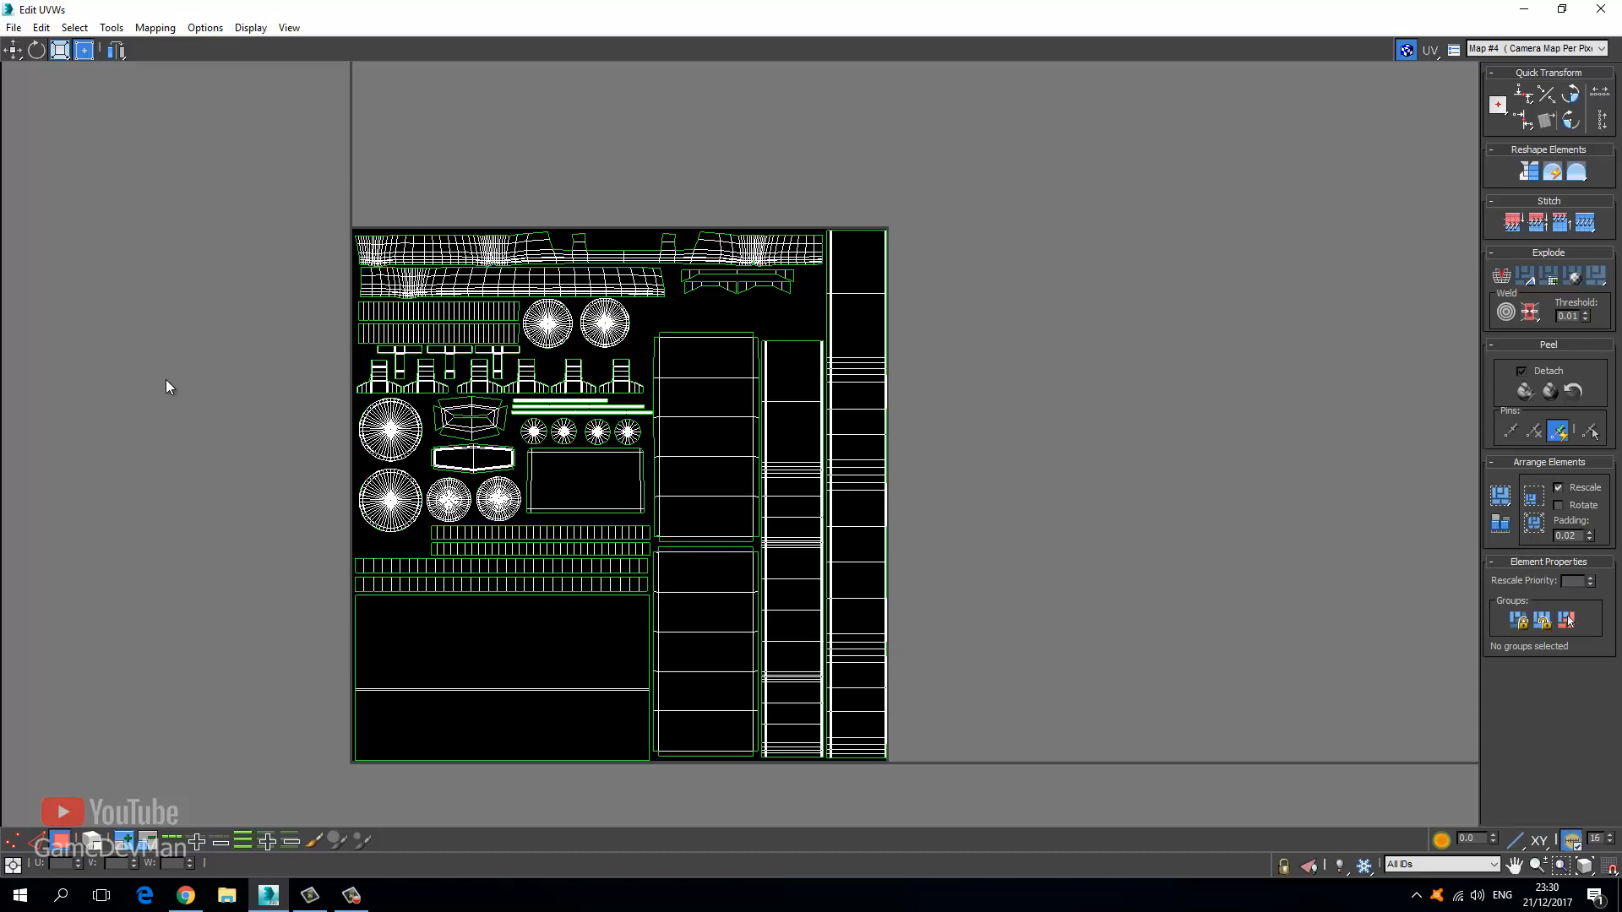
drag(410, 3, 478, 147)
Close the Edit UVWs window and exit the Unwrap UVW face sub-object level.
click(748, 153)
click(1345, 184)
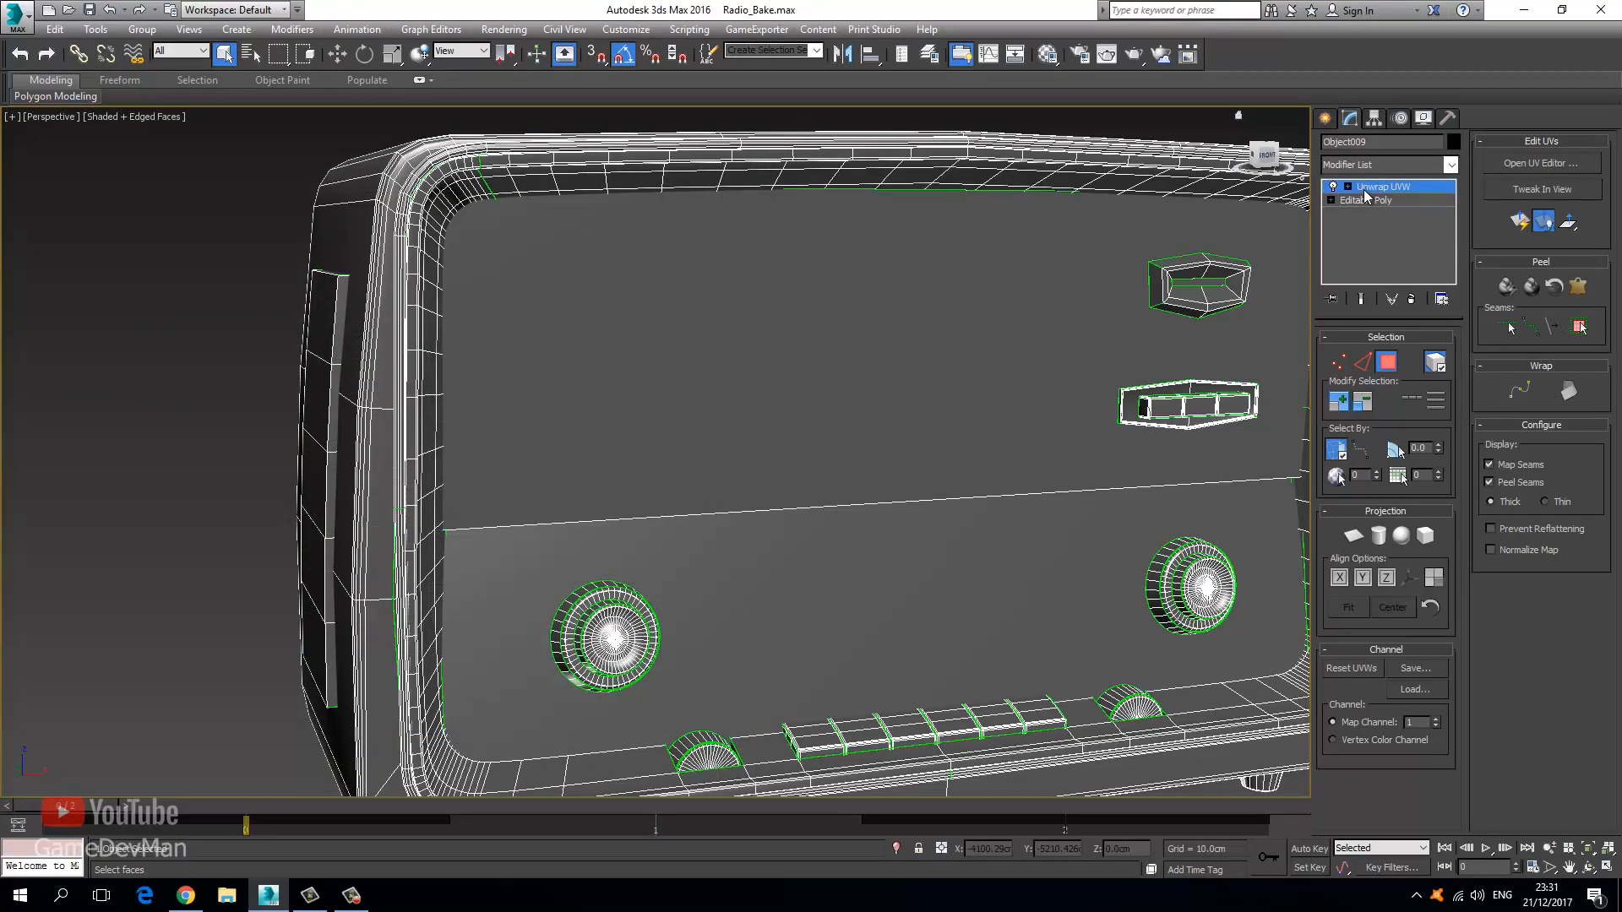
click(1363, 189)
Deselect the radio and orbit the viewport to show its left side.
middle_drag(1046, 296, 760, 340)
scroll(759, 341, down, 5)
click(640, 225)
middle_drag(493, 282, 448, 341)
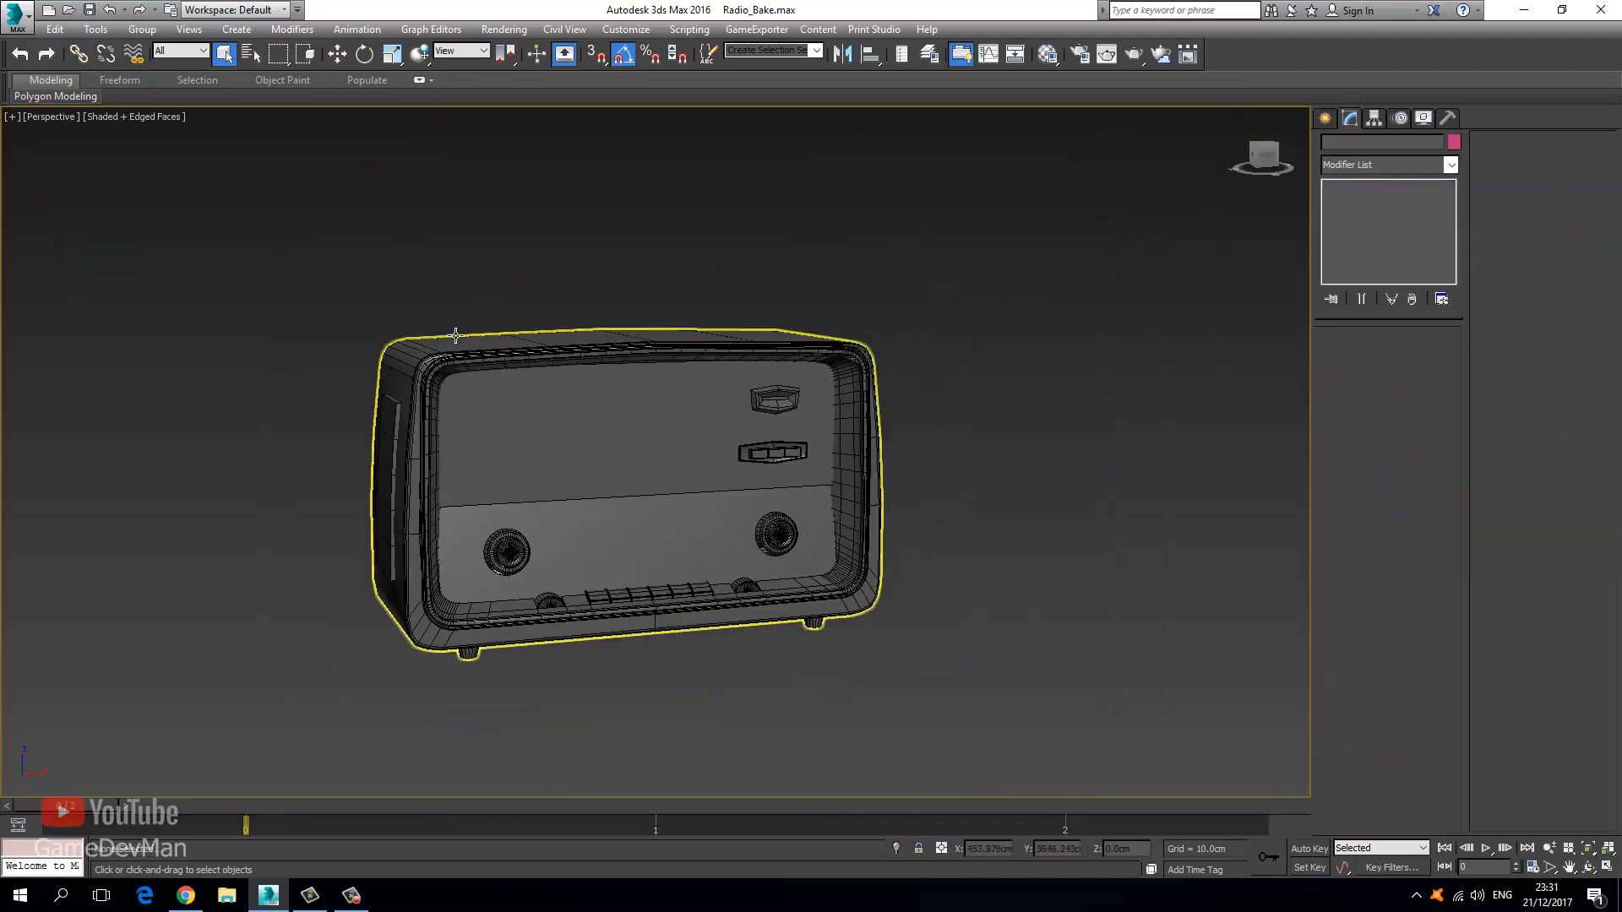
alt+middle_drag(507, 385, 524, 433)
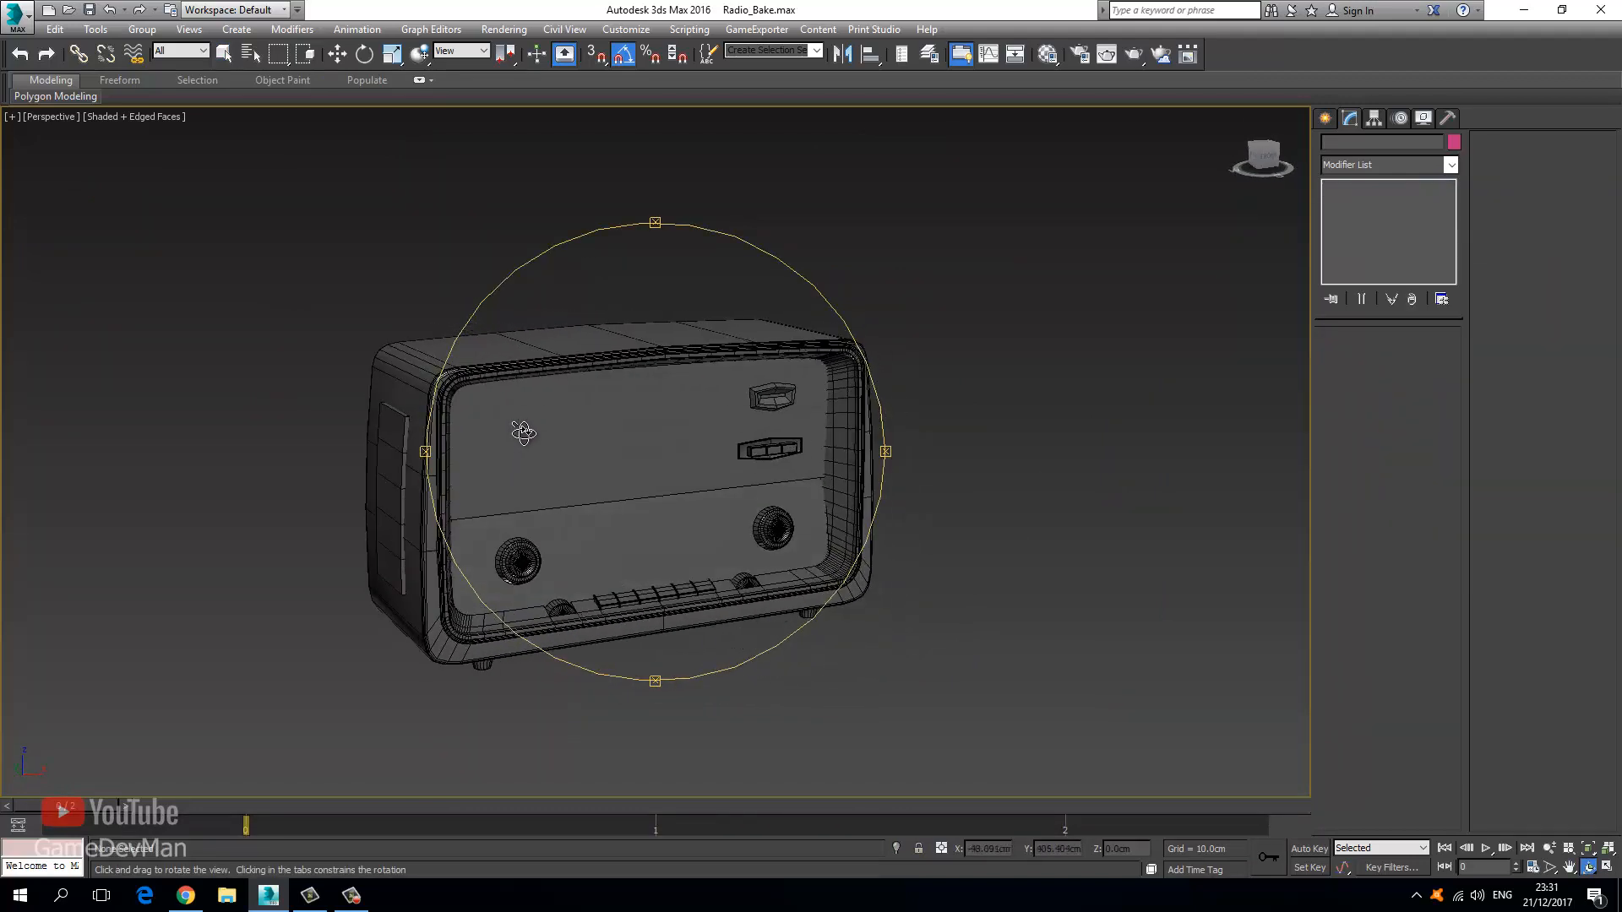